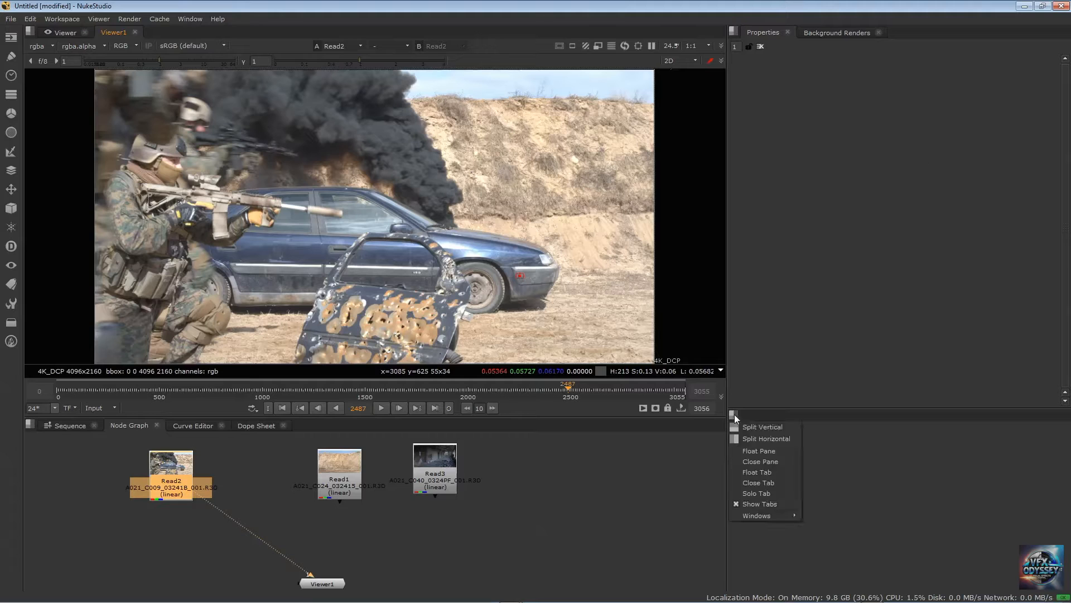
# Close the empty pane beneath the Properties pane and review the available workspace layouts
pyautogui.click(755, 464)
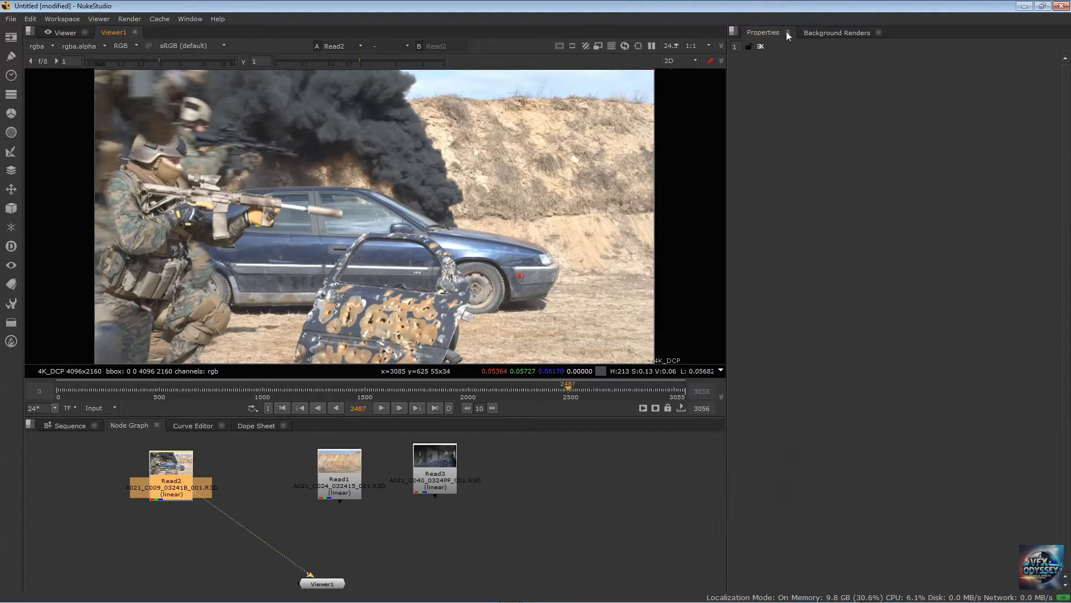
pyautogui.click(762, 33)
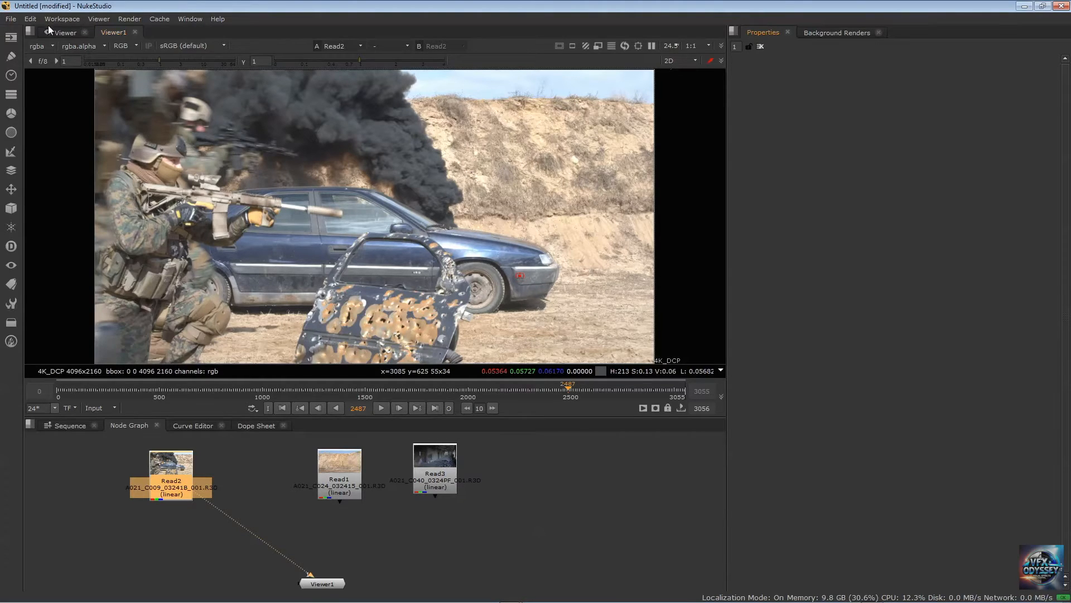
pyautogui.click(62, 19)
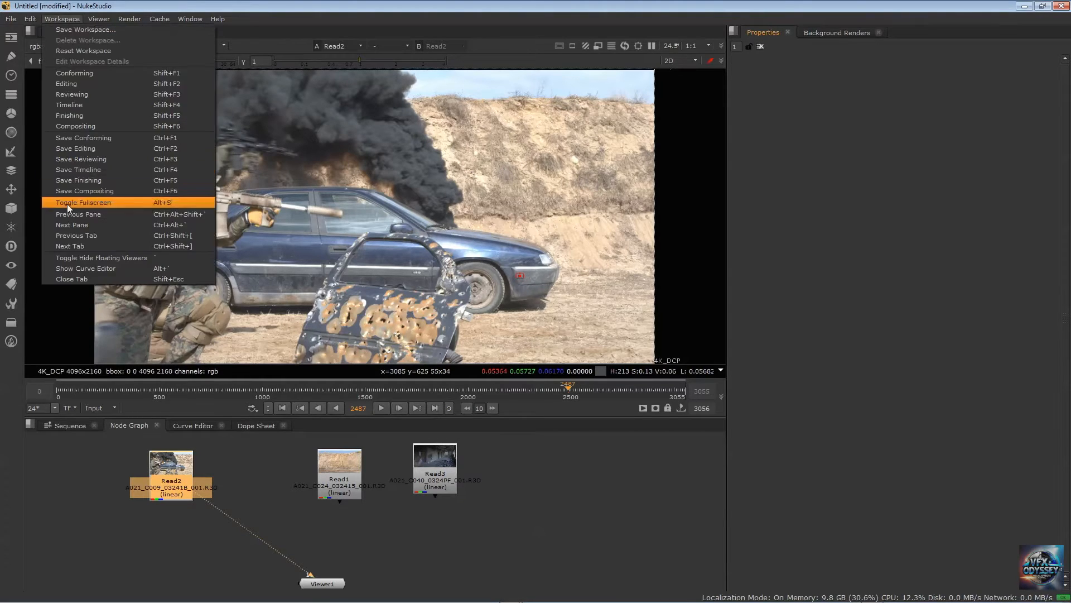
pyautogui.click(375, 2)
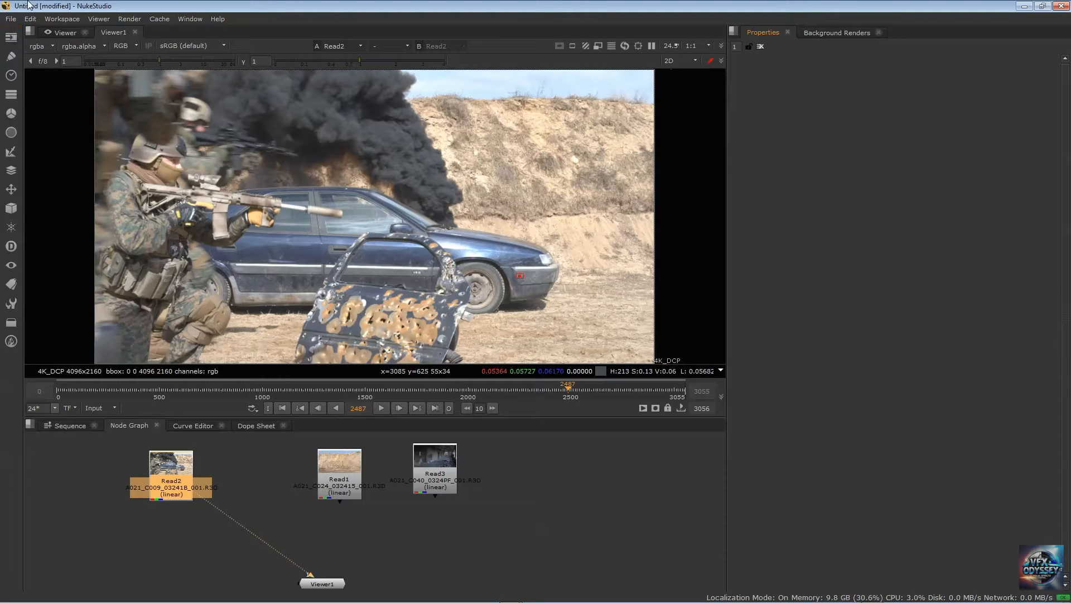
pyautogui.click(151, 514)
pyautogui.press('Tab')
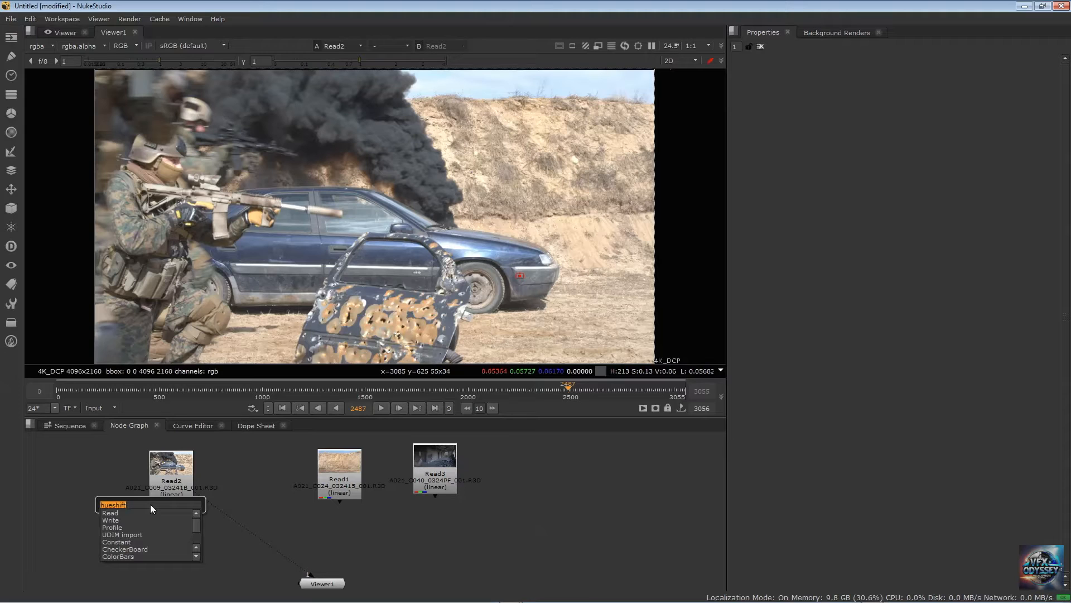
pyautogui.write('read')
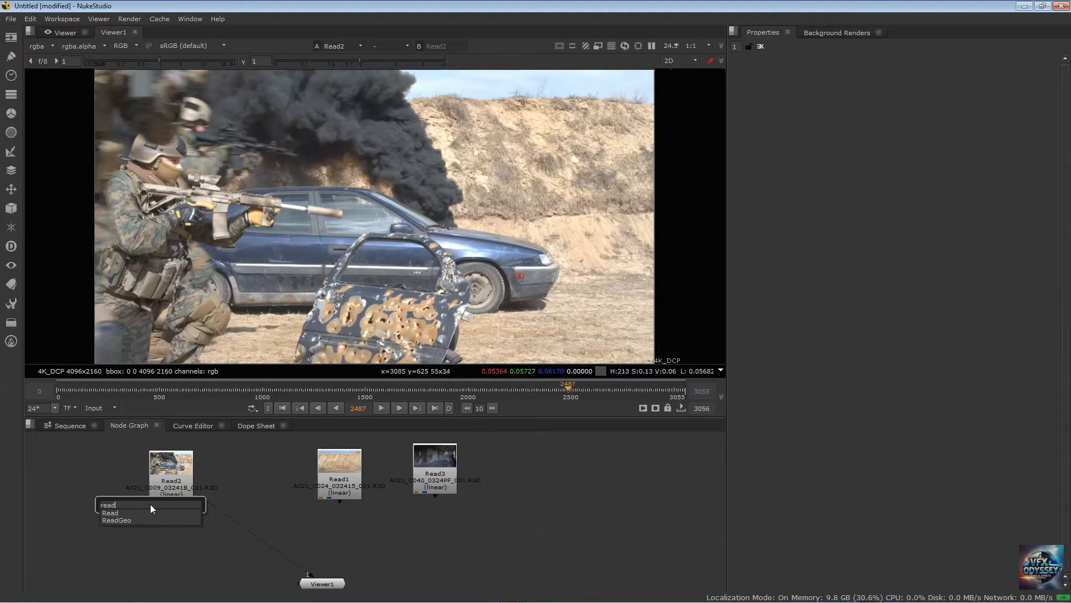
pyautogui.press('BackSpace')
pyautogui.press('BackSpace')
pyautogui.press('BackSpace')
pyautogui.press('BackSpace')
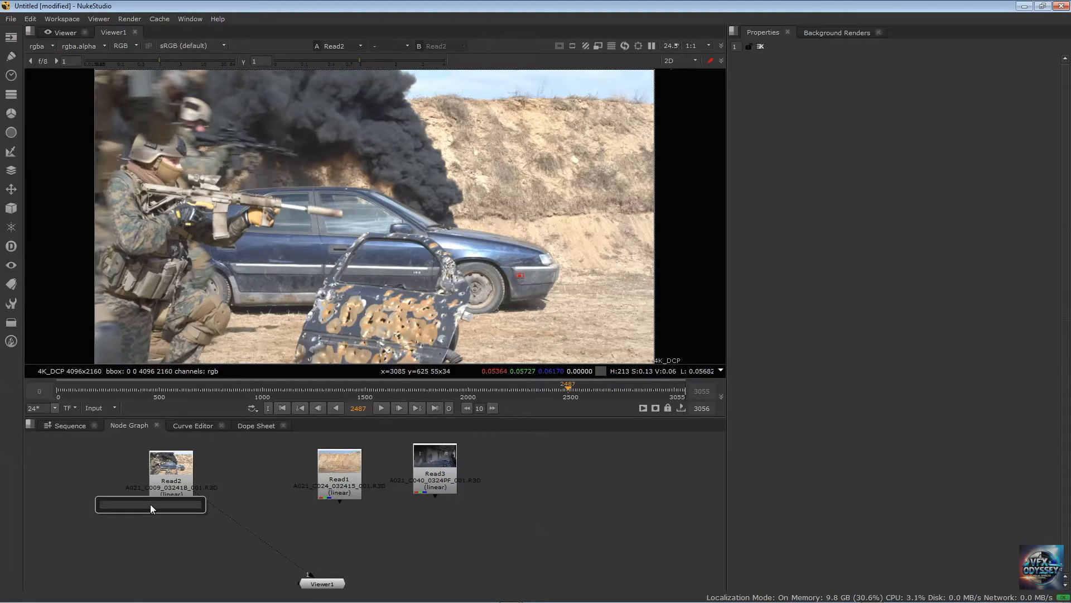
pyautogui.click(75, 475)
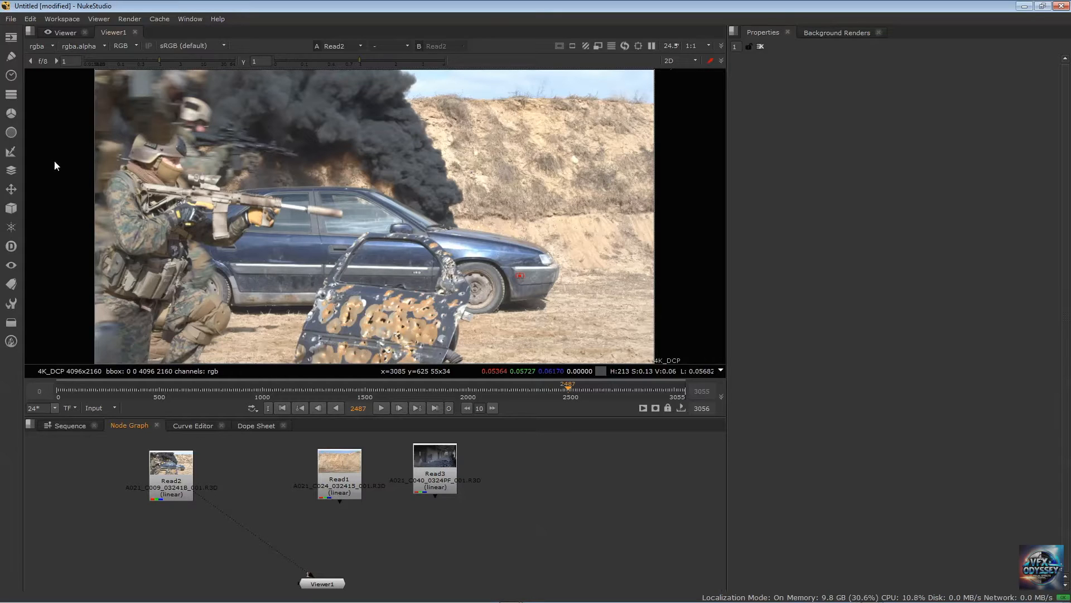
pyautogui.click(8, 114)
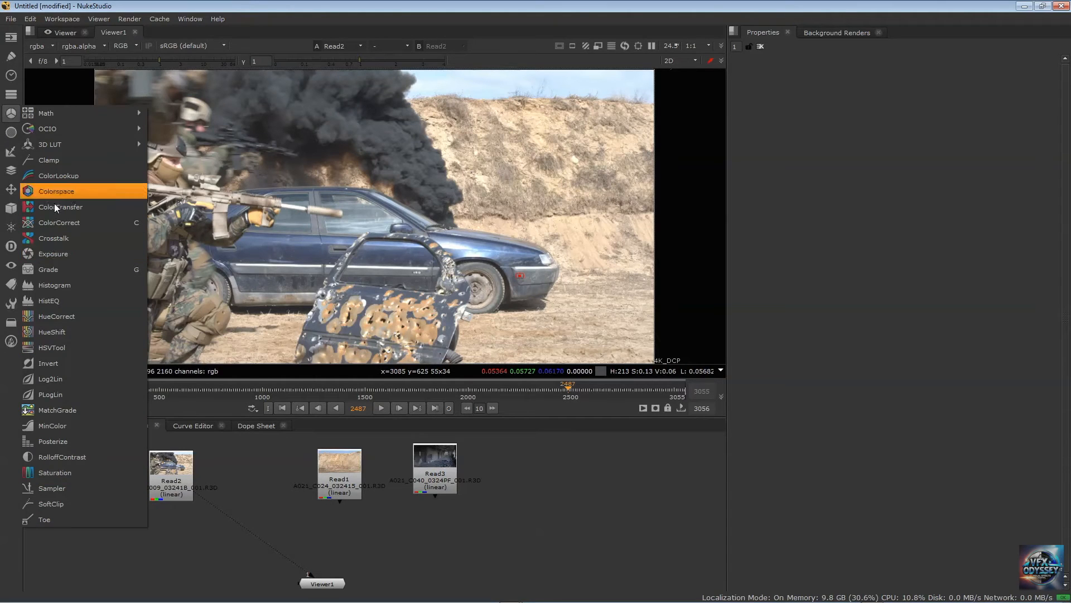
pyautogui.click(10, 58)
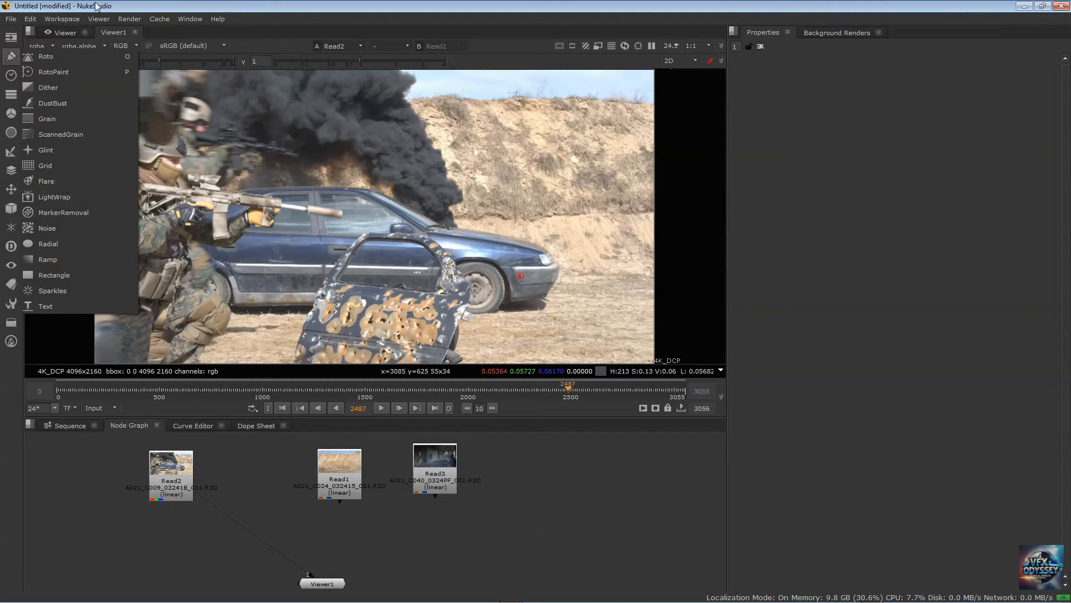
pyautogui.click(42, 3)
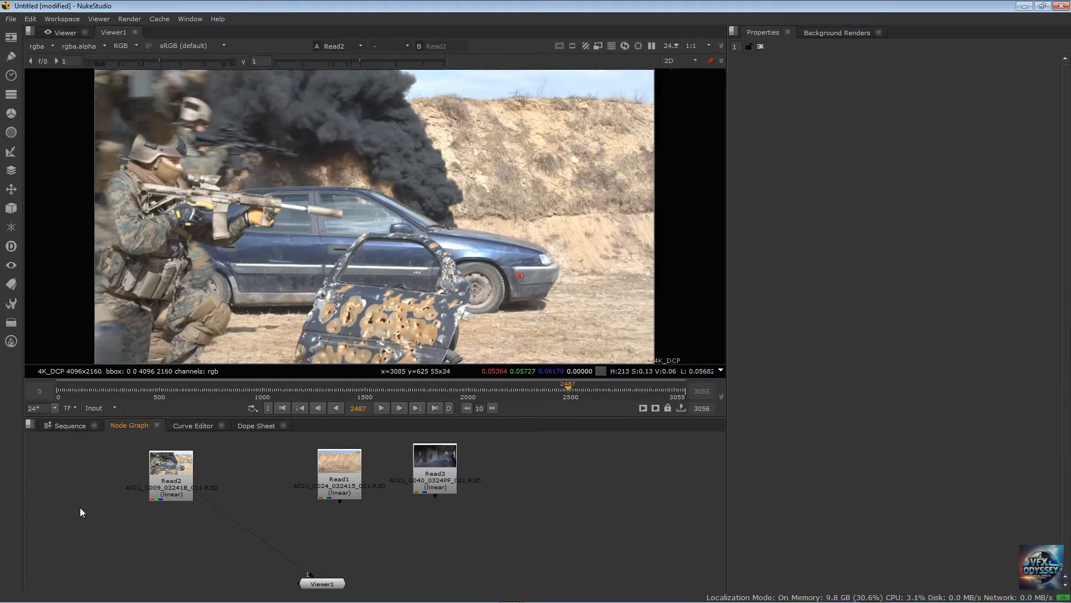
pyautogui.press('Tab')
pyautogui.press('Escape')
pyautogui.press('r')
pyautogui.press('Escape')
# Try adding a Write node and a Grade node in the node graph, deleting each one
pyautogui.press('w')
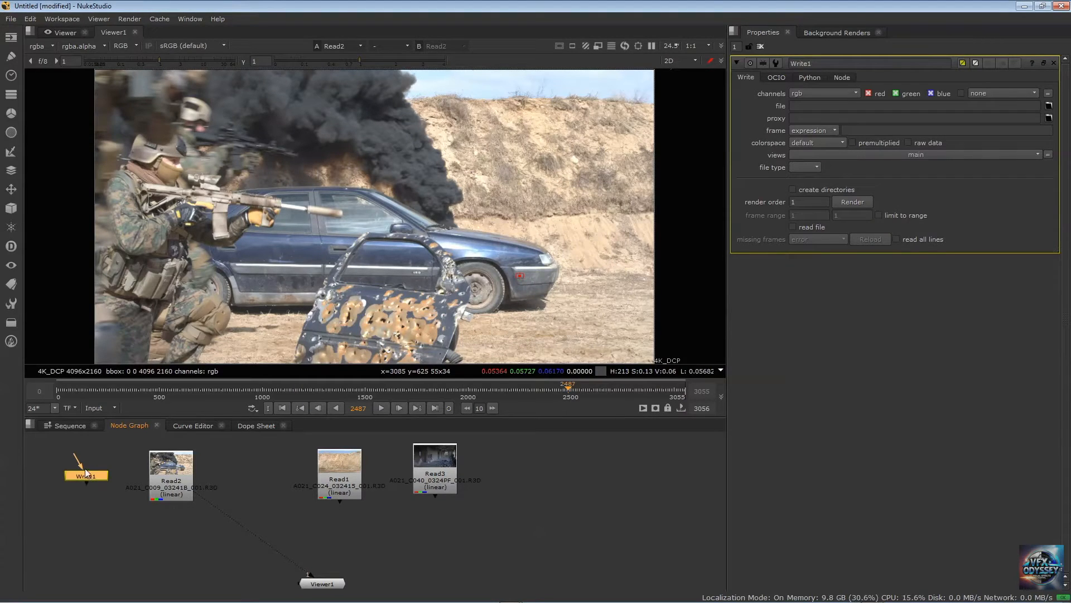
pyautogui.press('Delete')
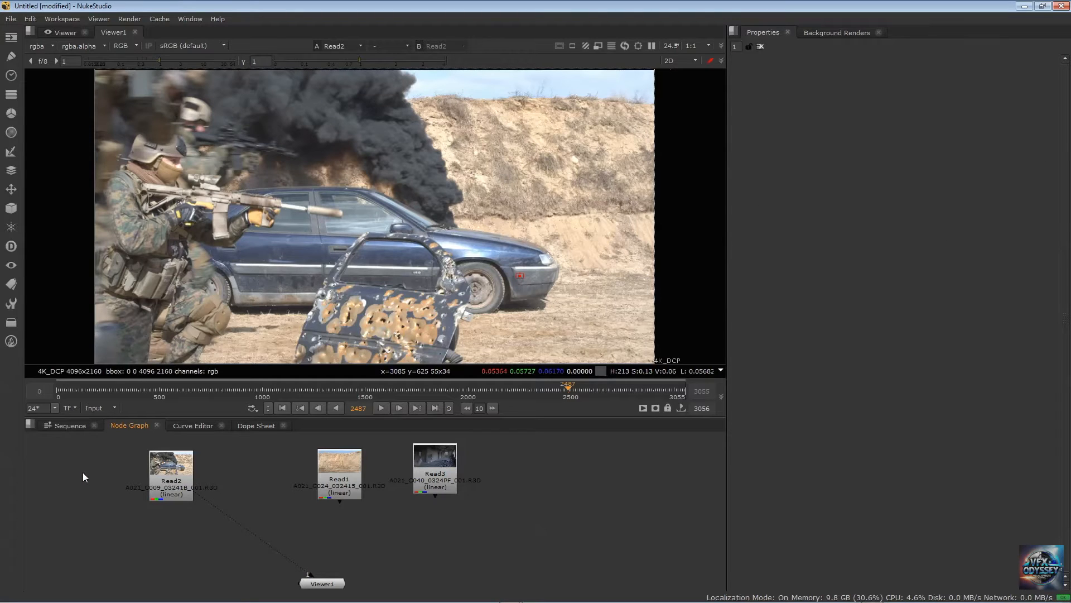
pyautogui.press('g')
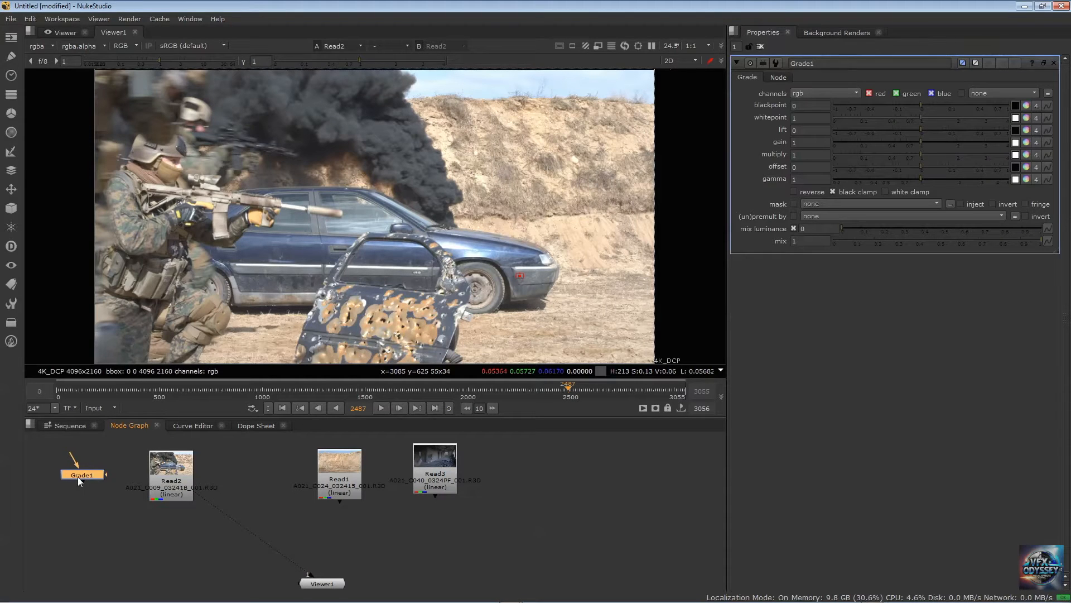
pyautogui.press('Delete')
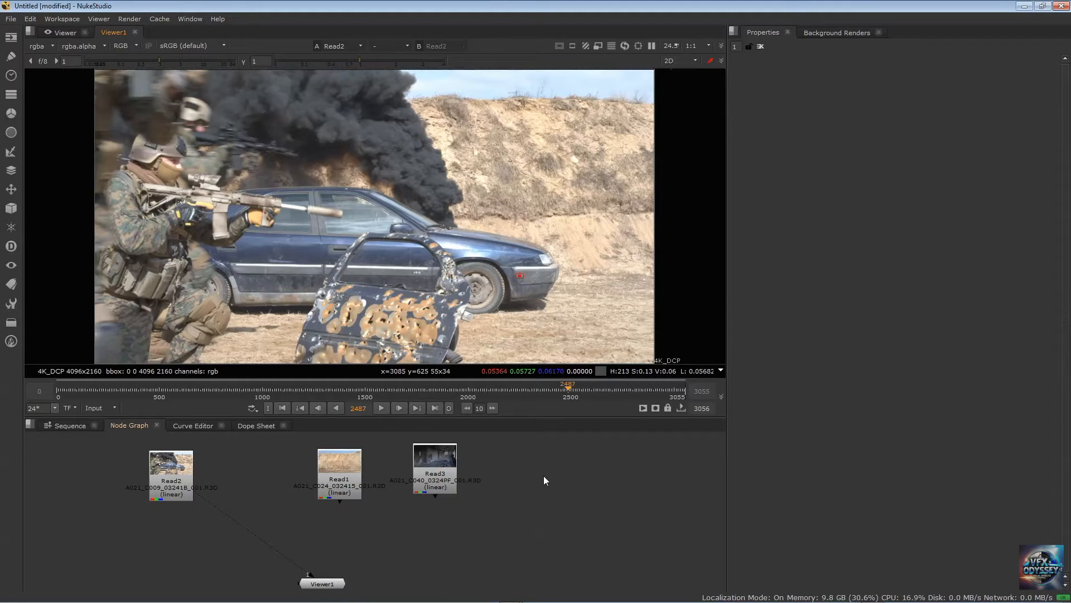
# Add a Read node that loads the M Green Screen###.exr 0-249 sequence from E:/Footage/OpenEXR Green Screen/M, beside the other clips
pyautogui.press('Tab')
pyautogui.write('read')
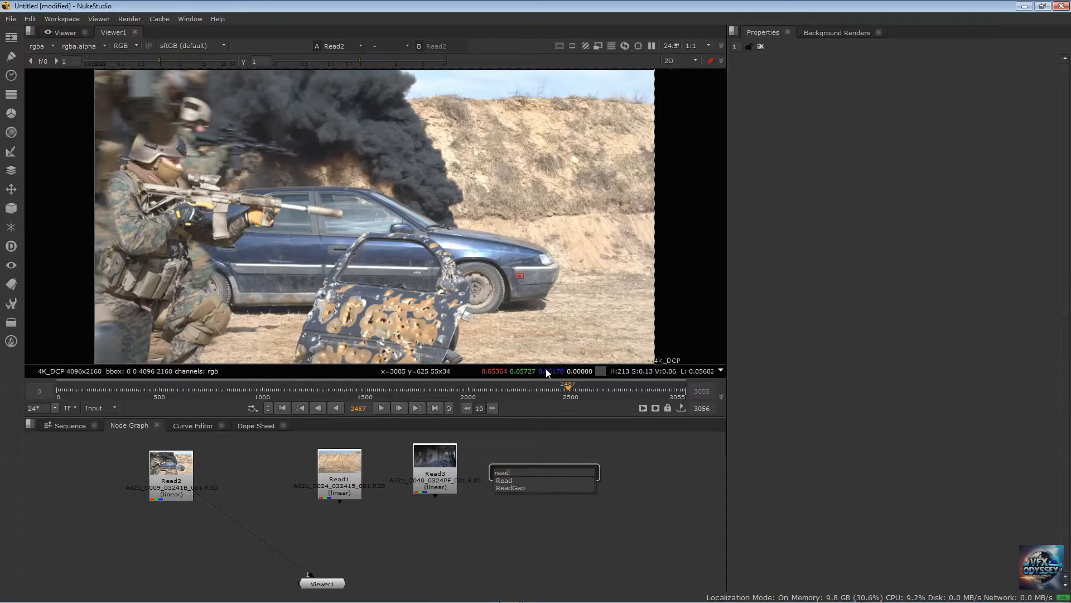
pyautogui.press('Return')
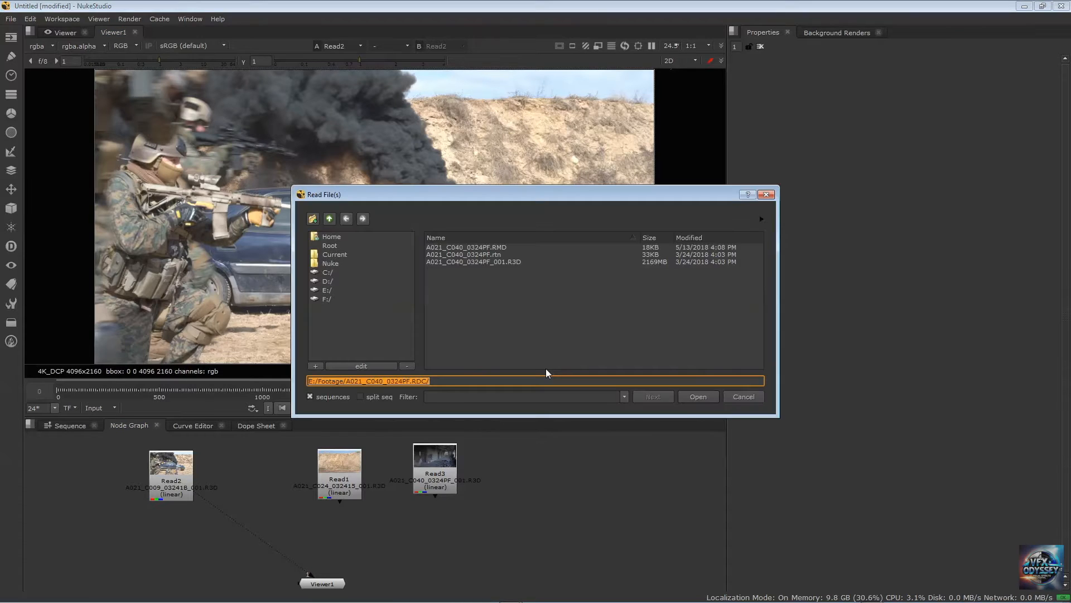
pyautogui.click(329, 218)
pyautogui.doubleClick(480, 296)
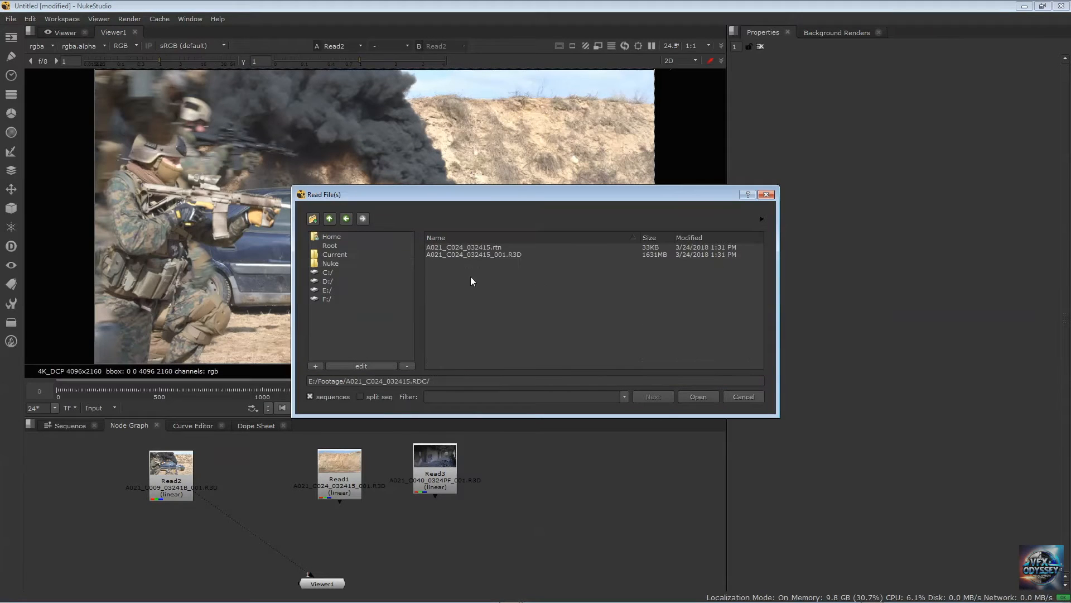
pyautogui.click(329, 218)
pyautogui.scroll(-1, 487, 330)
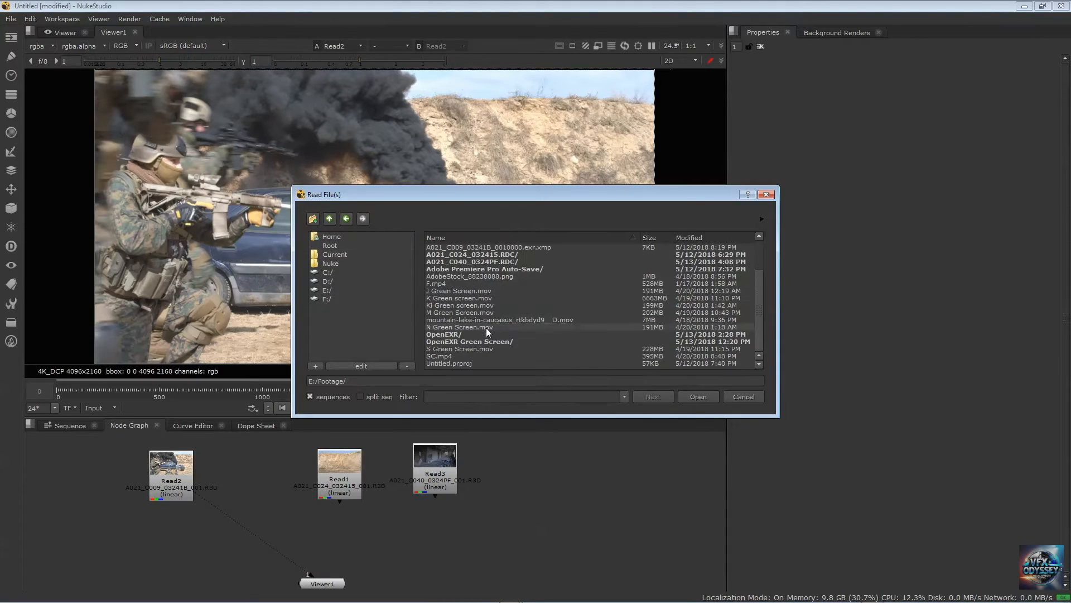
pyautogui.doubleClick(476, 340)
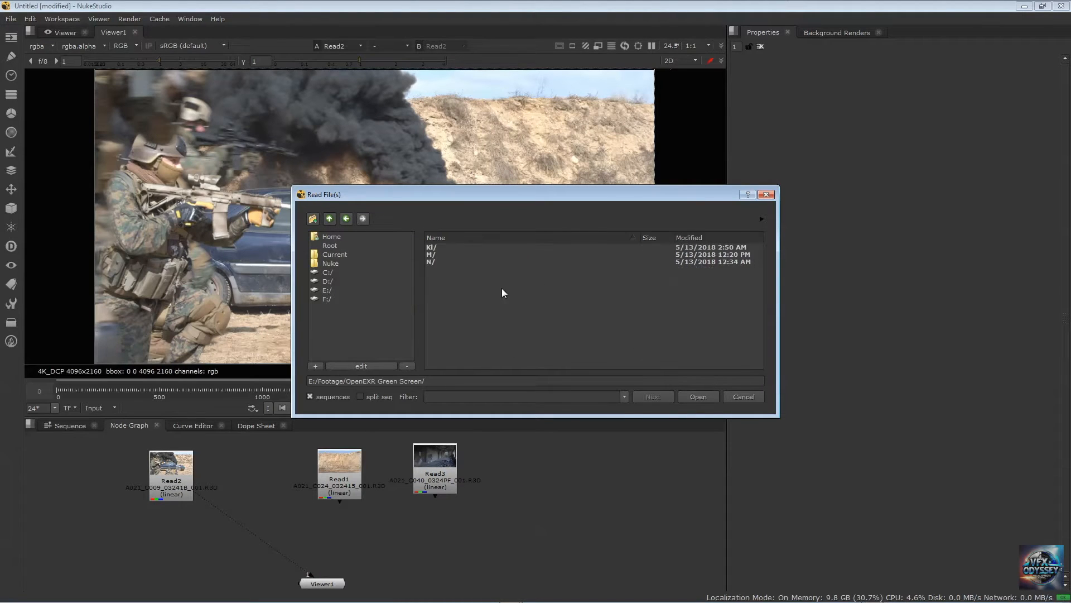
pyautogui.doubleClick(438, 254)
pyautogui.click(479, 247)
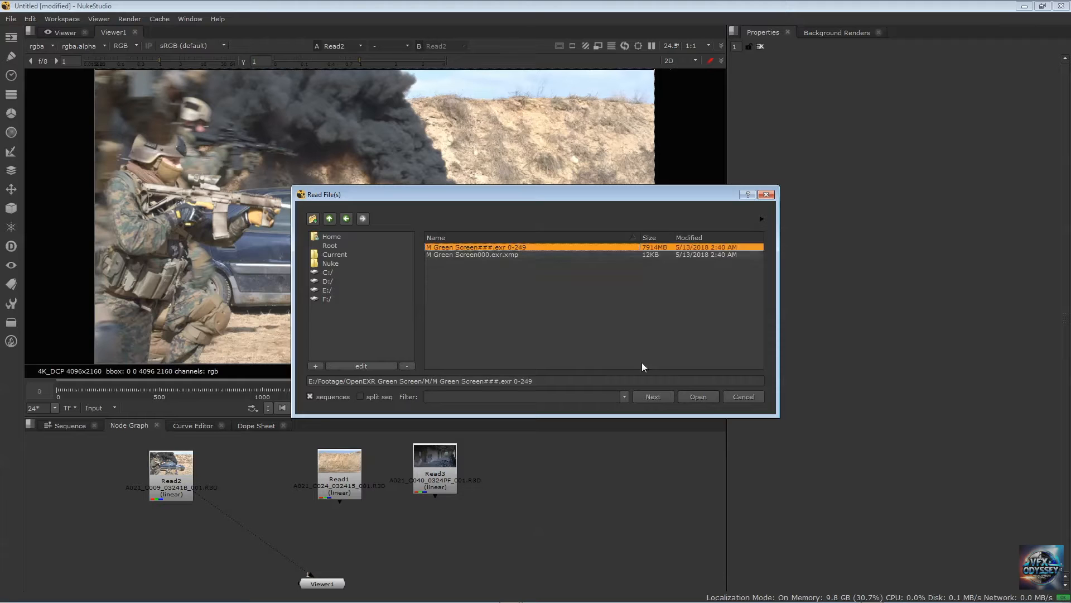
pyautogui.click(698, 396)
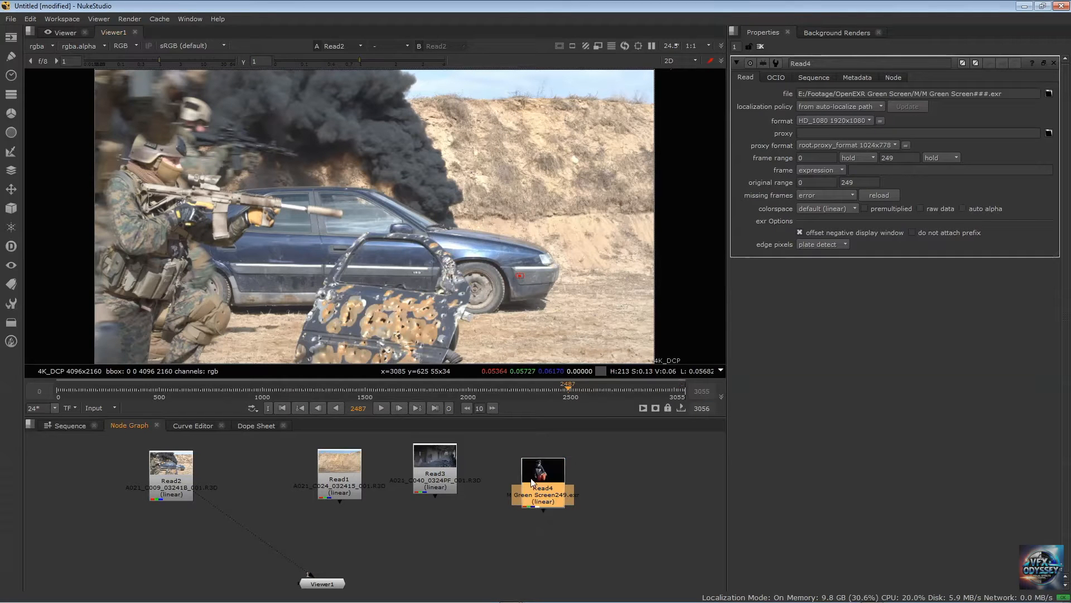
pyautogui.click(596, 471)
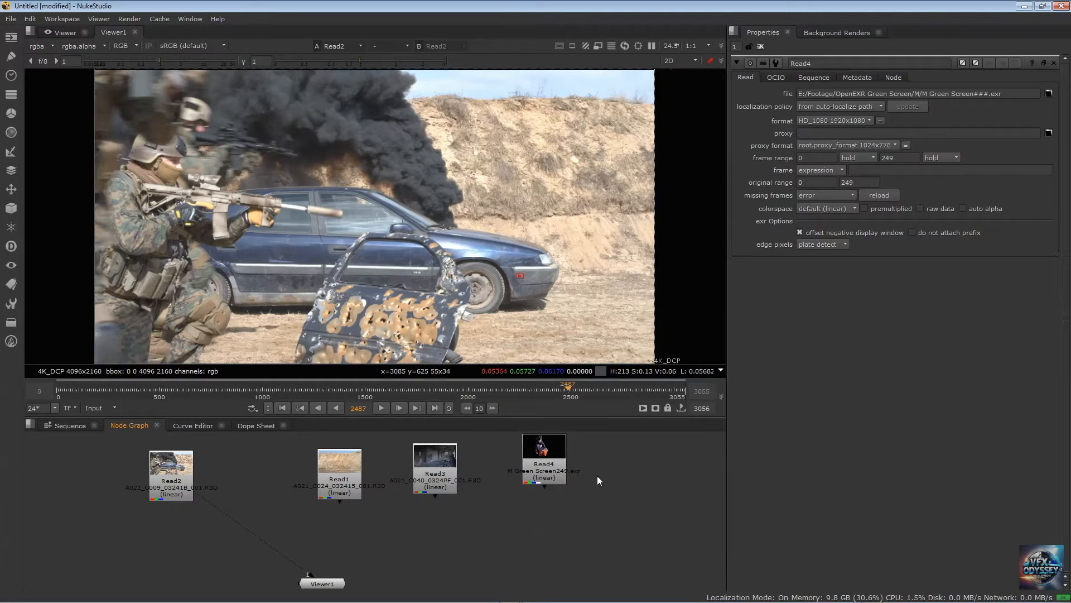
# Connect the M Green Screen Read node to viewer input 4 and display its whole frame
pyautogui.press('1')
pyautogui.click(167, 470)
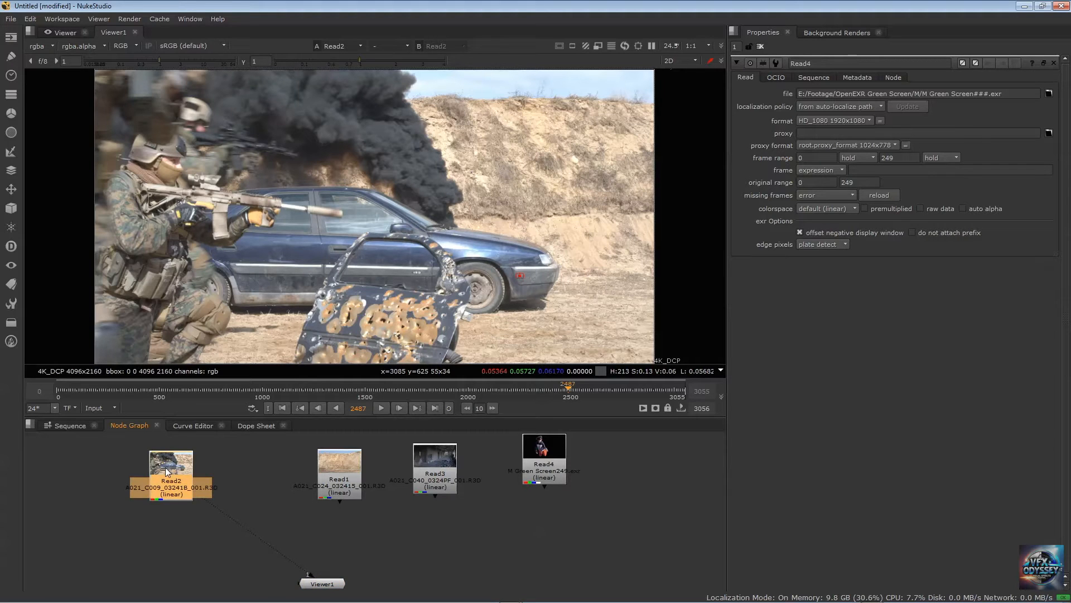
pyautogui.click(534, 458)
pyautogui.press('4')
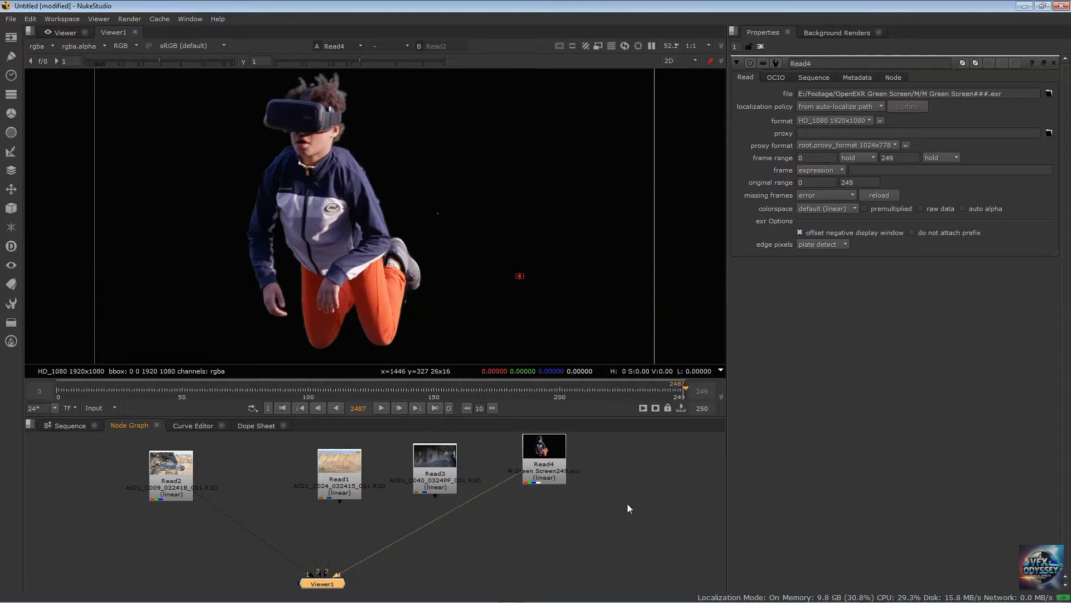
pyautogui.click(624, 520)
pyautogui.scroll(-2, 454, 249)
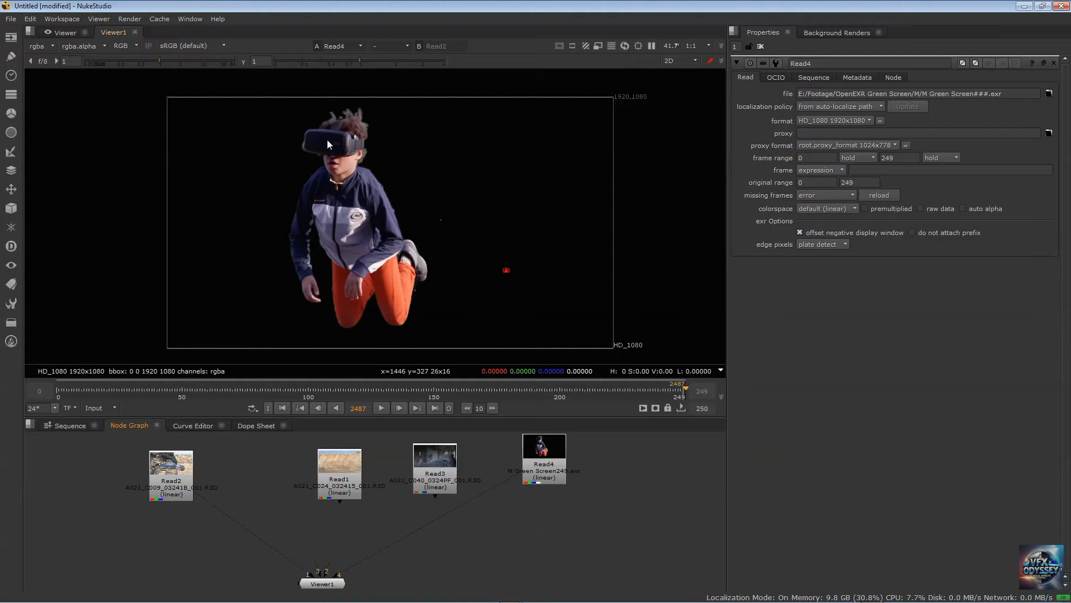
pyautogui.moveTo(549, 452); pyautogui.dragTo(546, 456)
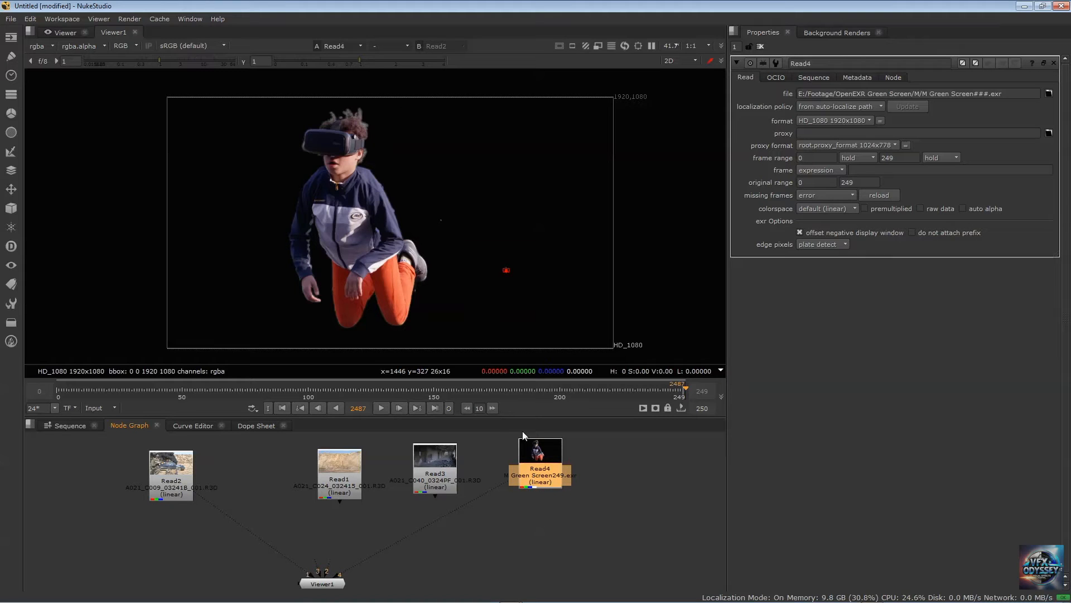
# Compare the green-screen clip's alpha channel with its colour channels in the viewer, ending on rgb
pyautogui.click(48, 45)
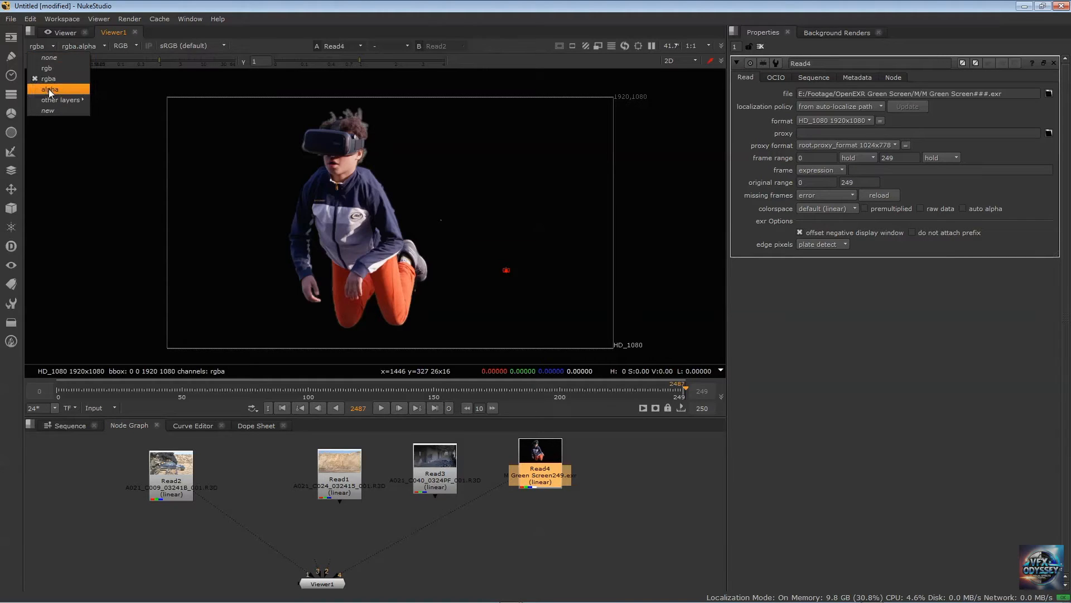
pyautogui.click(48, 89)
pyautogui.click(46, 46)
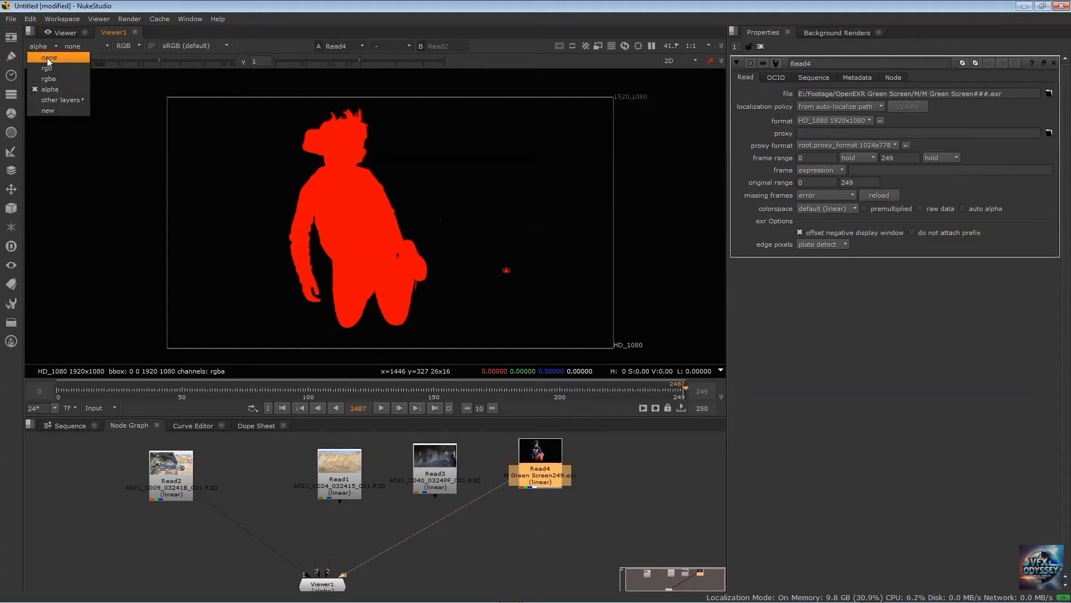
pyautogui.click(47, 68)
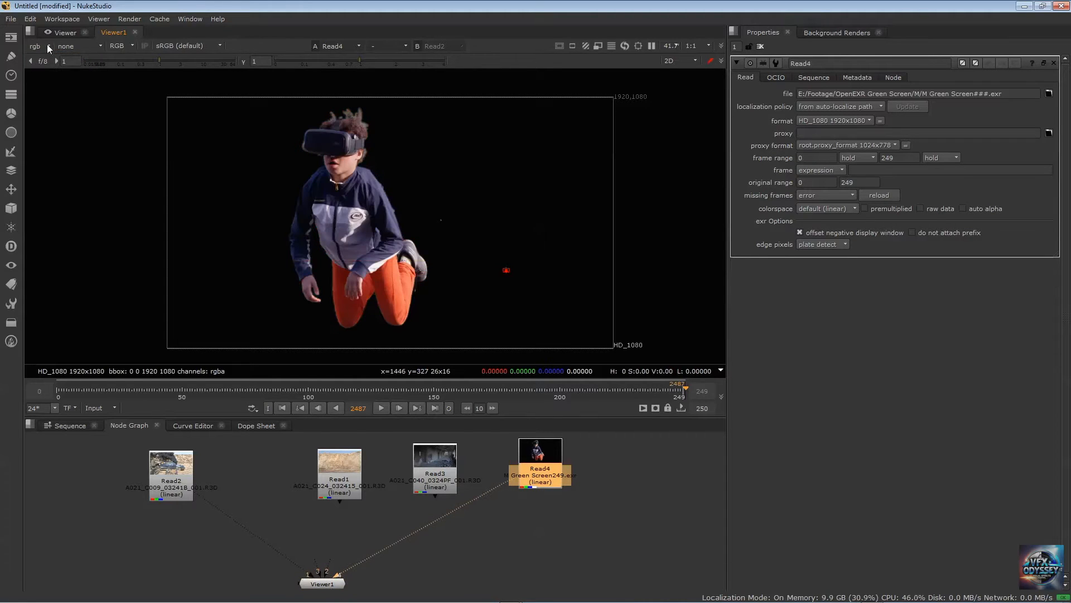
pyautogui.click(47, 46)
pyautogui.click(49, 80)
pyautogui.click(48, 48)
pyautogui.click(48, 88)
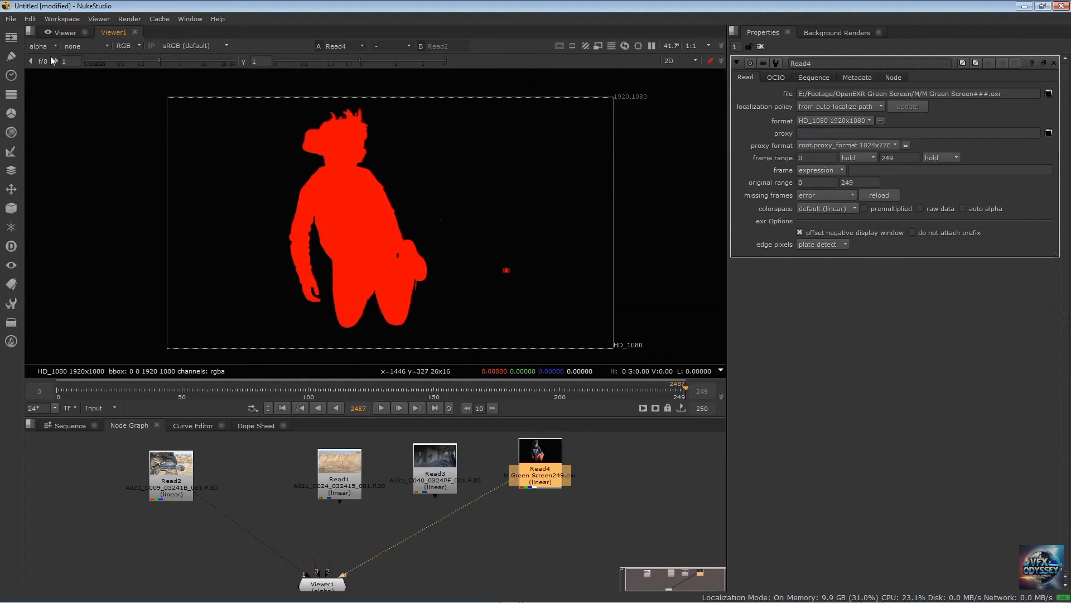
pyautogui.click(49, 51)
pyautogui.click(50, 67)
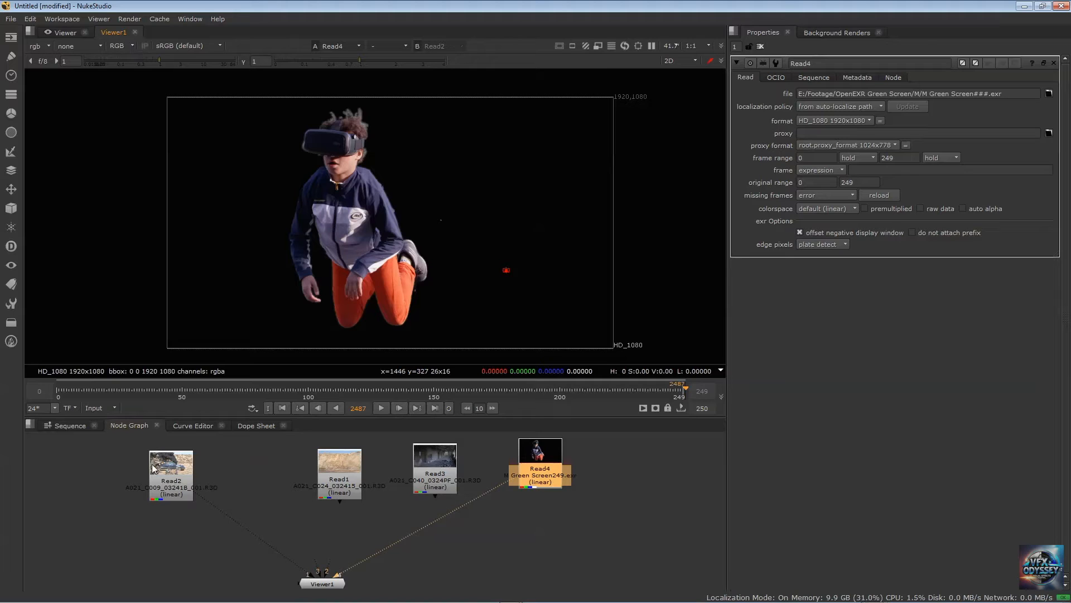
# Display the Read2 soldier-and-car clip through viewer input 1
pyautogui.click(171, 468)
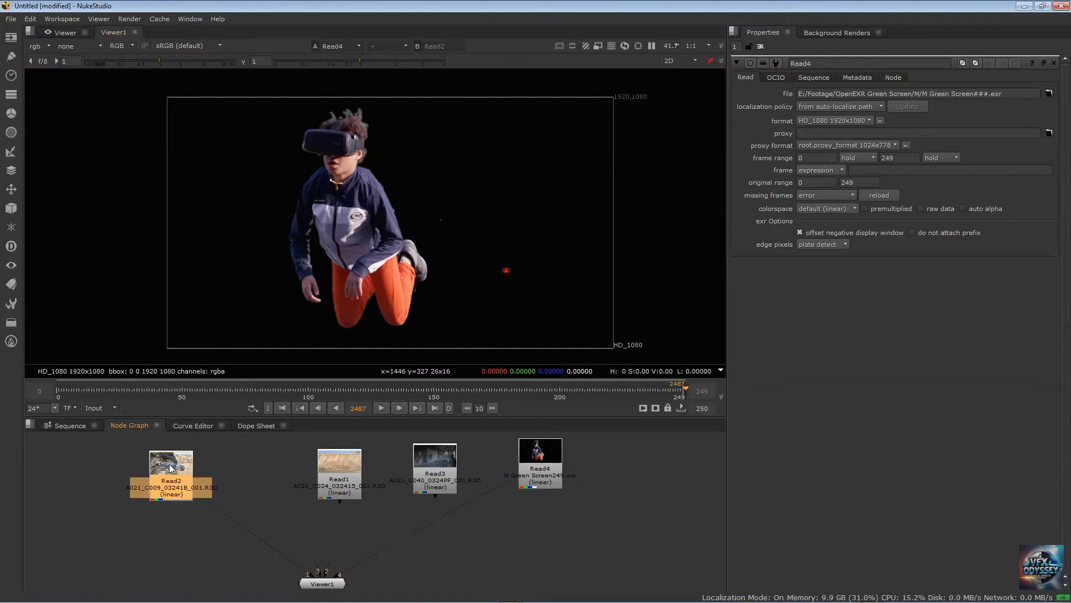
pyautogui.press('1')
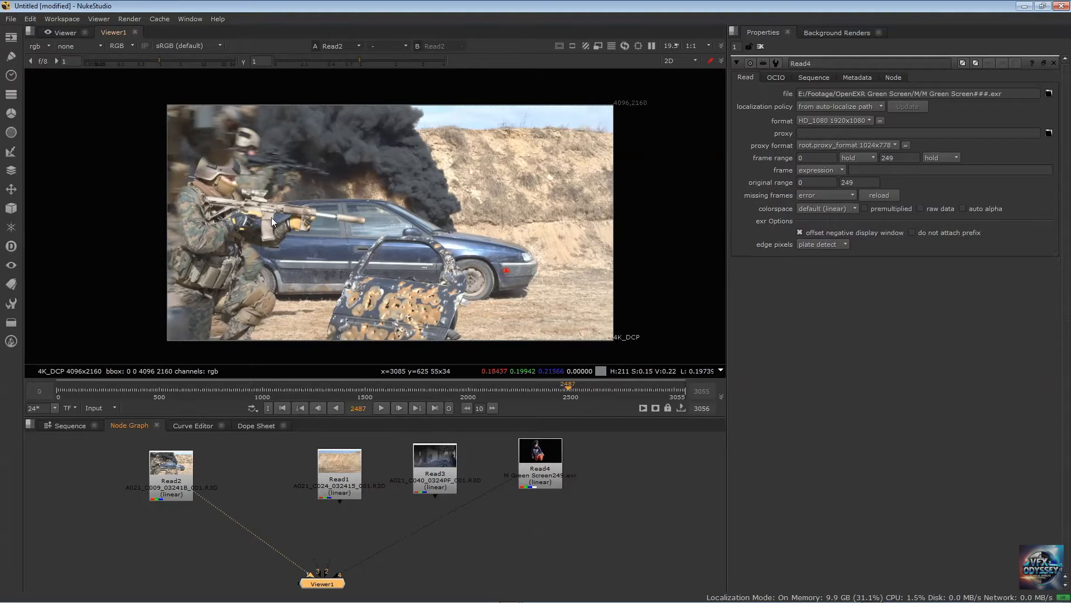
pyautogui.scroll(2, 270, 215)
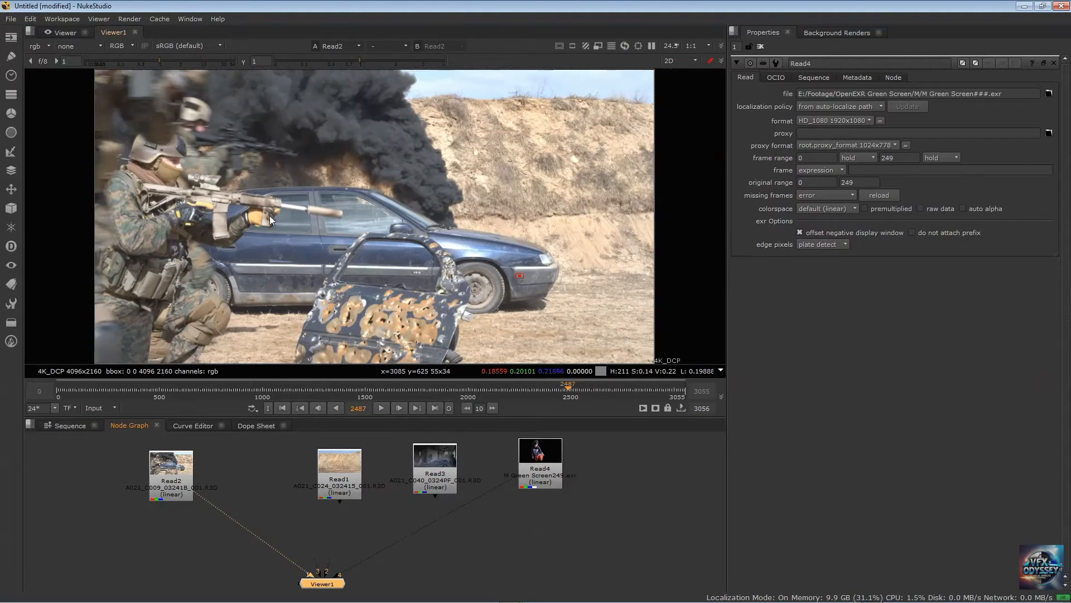
# Inspect the Read2 clip's red, green, blue and alpha channels one after another, ending on RGB
pyautogui.click(129, 45)
pyautogui.click(136, 68)
pyautogui.click(132, 45)
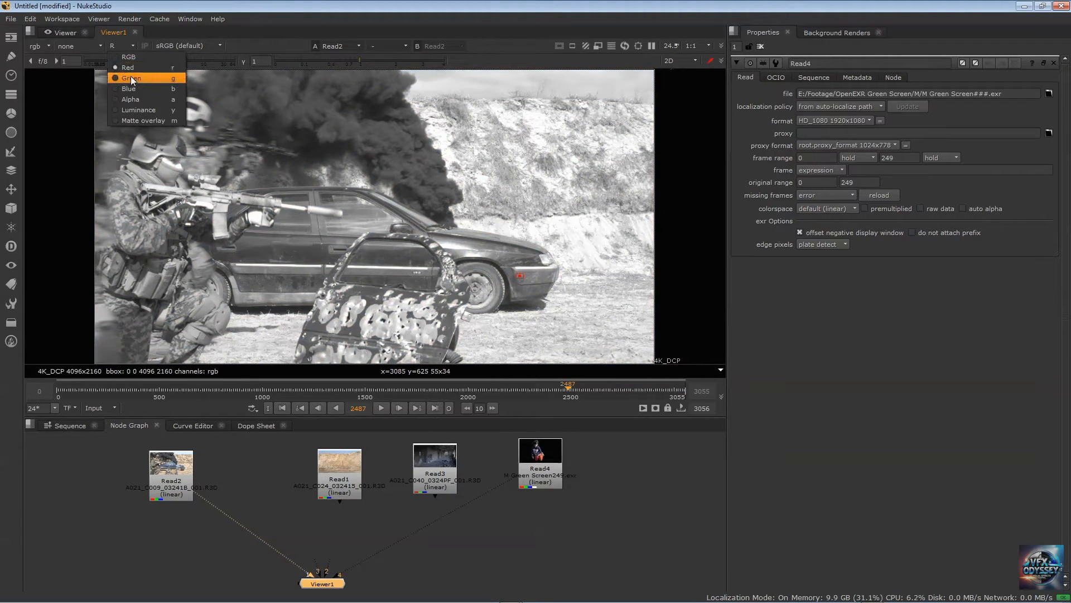
pyautogui.click(130, 78)
pyautogui.click(132, 46)
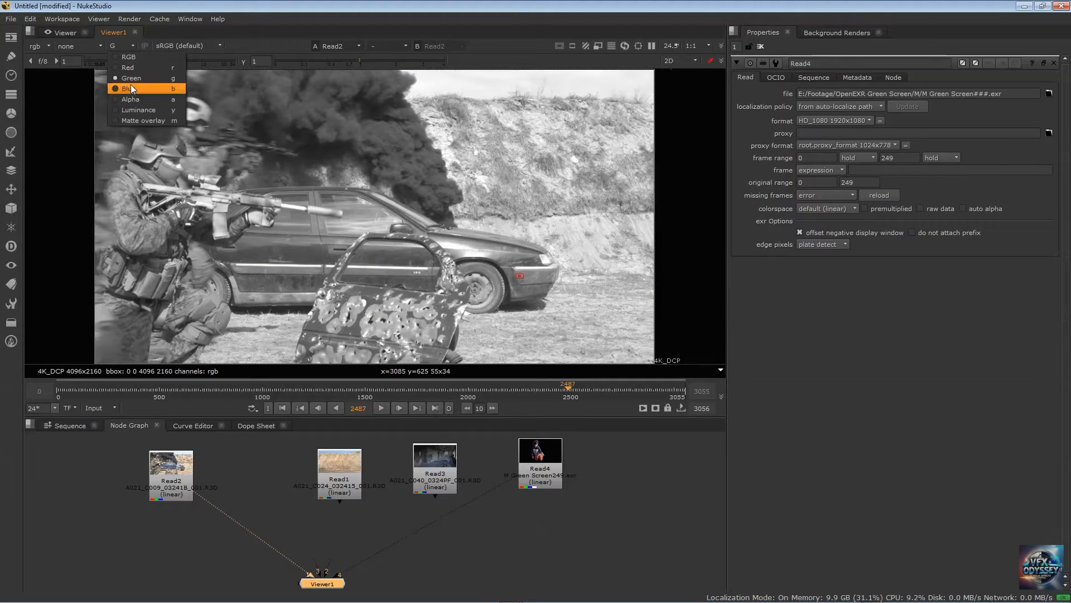
pyautogui.click(132, 88)
pyautogui.click(131, 46)
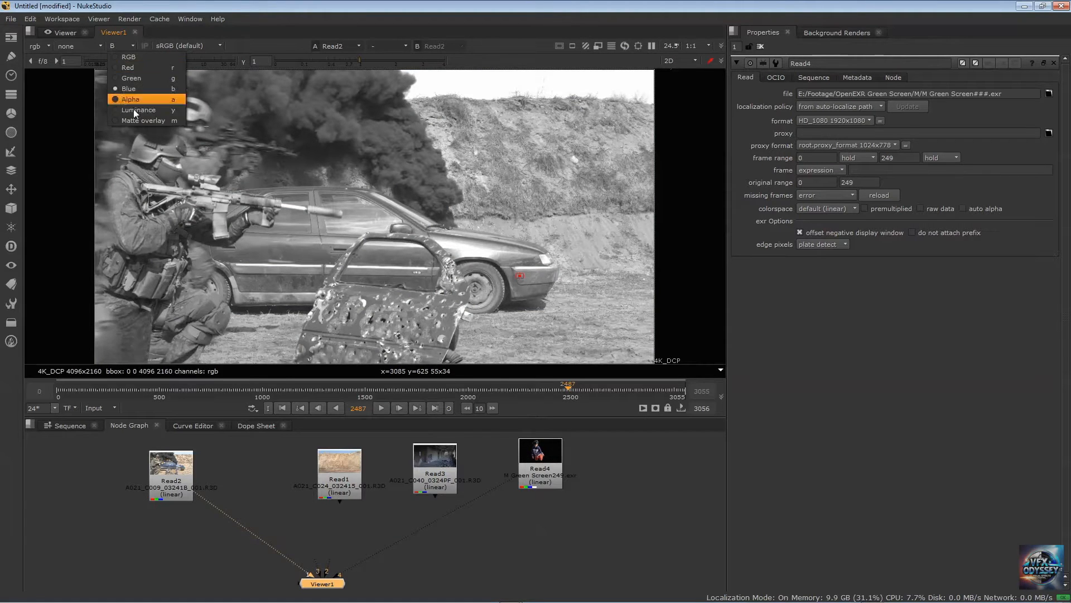
pyautogui.click(135, 99)
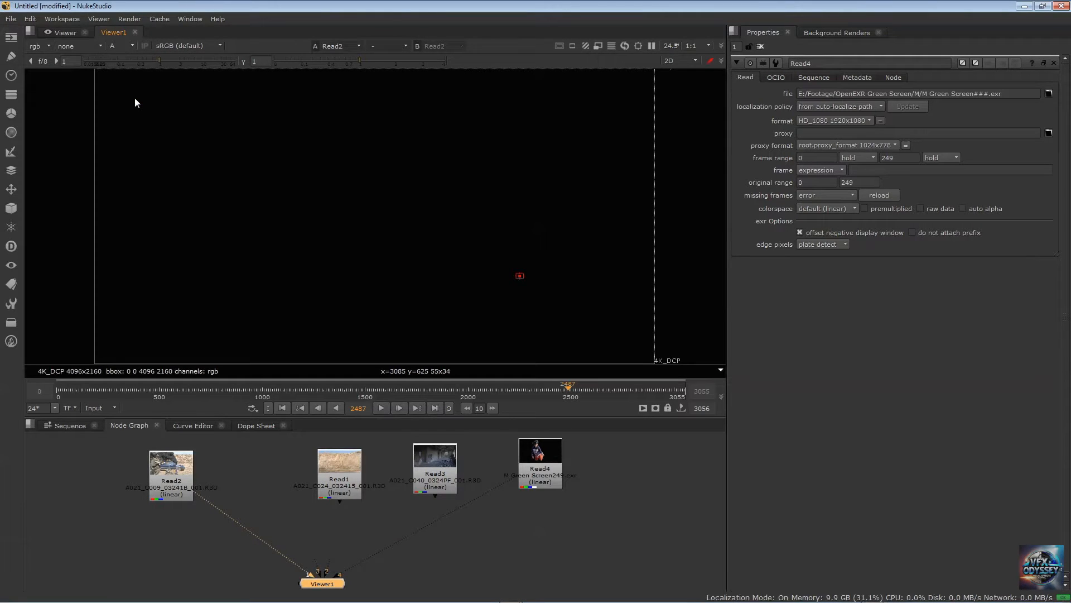
pyautogui.click(130, 46)
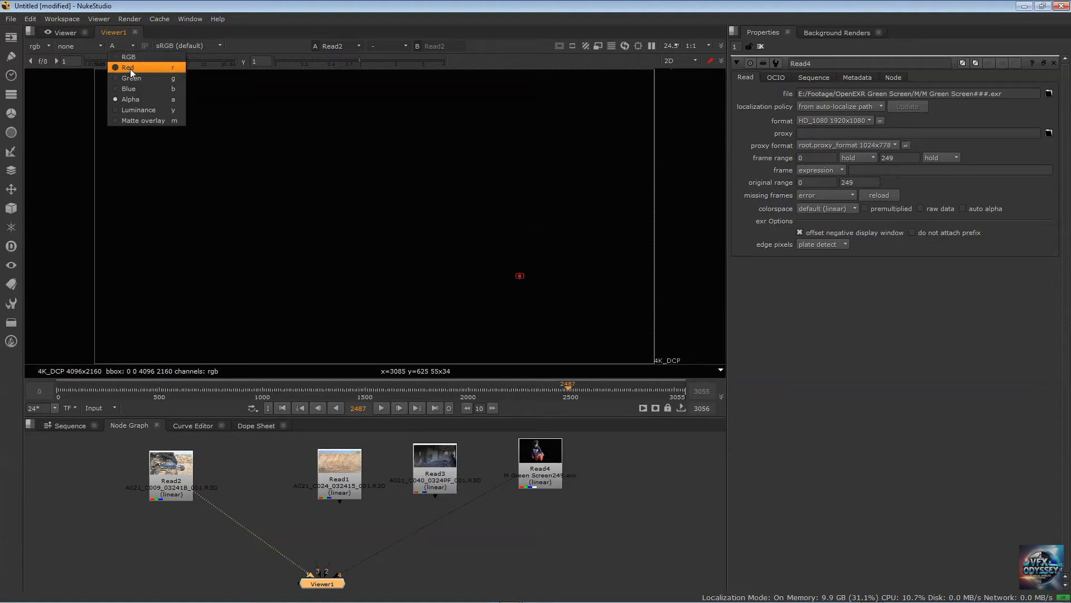
pyautogui.click(128, 57)
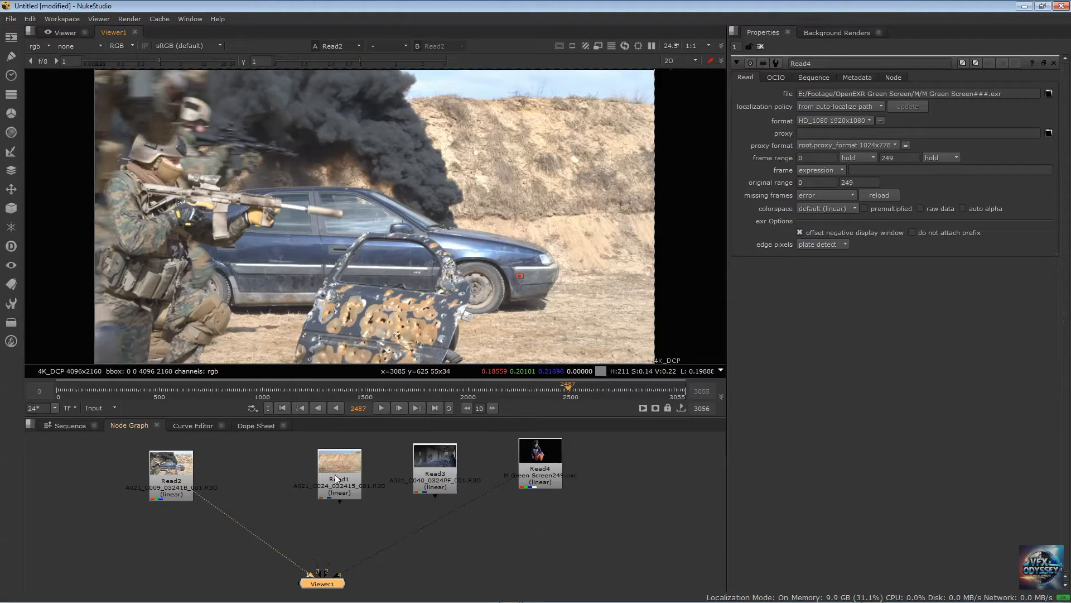
# Connect the Read1 dirt-wall clip to viewer input 2, spacing it beside Read2, and return the viewer to Read2
pyautogui.moveTo(342, 474); pyautogui.dragTo(325, 473)
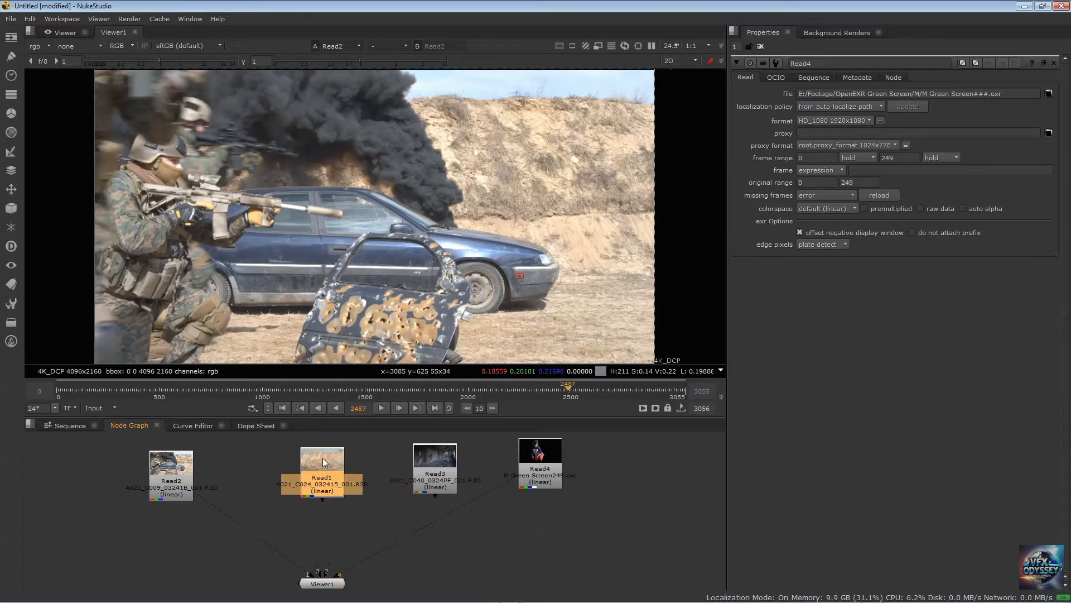
pyautogui.press('2')
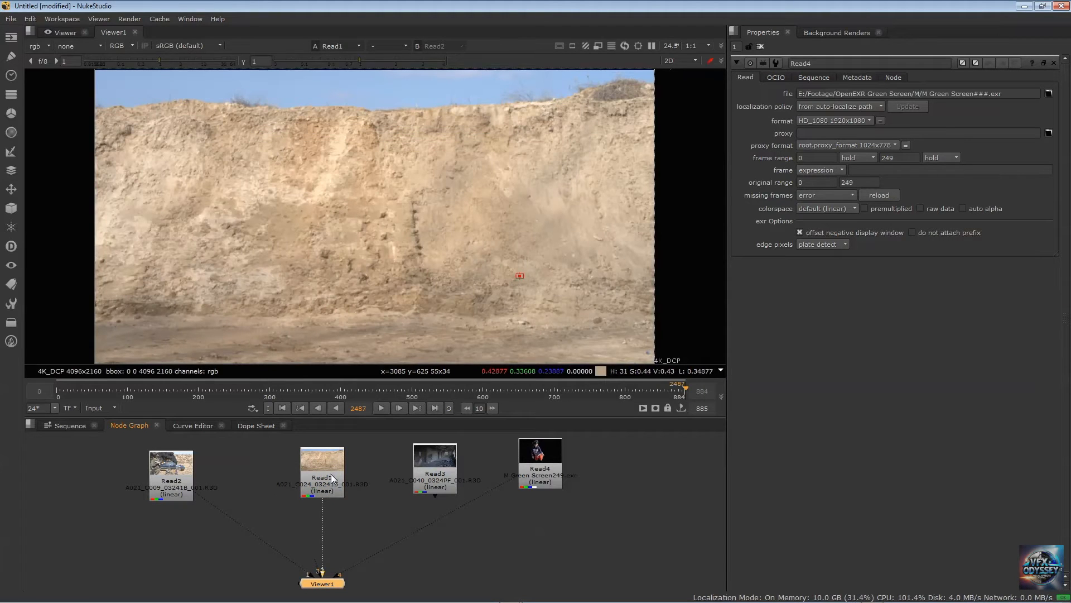
pyautogui.moveTo(333, 467); pyautogui.dragTo(319, 470)
pyautogui.moveTo(178, 469); pyautogui.dragTo(222, 471)
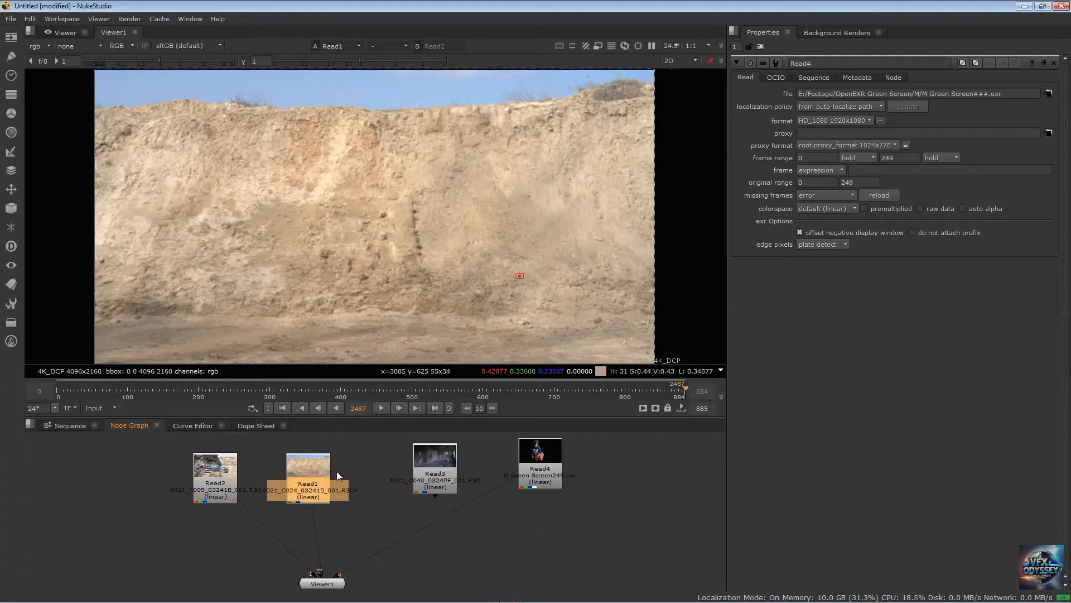
pyautogui.moveTo(337, 471); pyautogui.dragTo(366, 472)
pyautogui.click(236, 474)
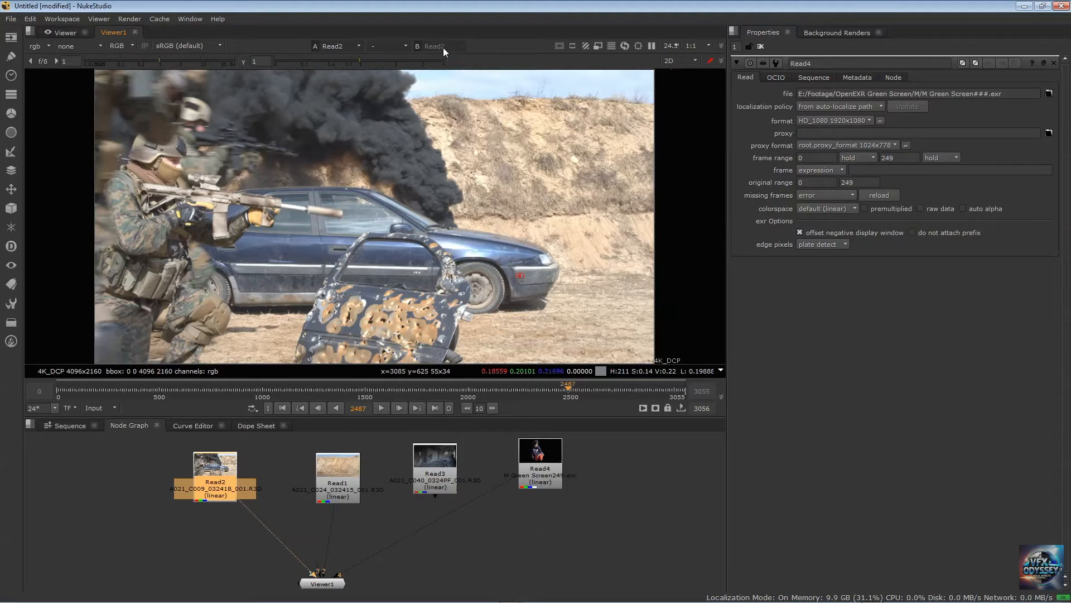
# Turn on the viewer's A/B comparison in under mode
pyautogui.click(384, 47)
pyautogui.click(390, 68)
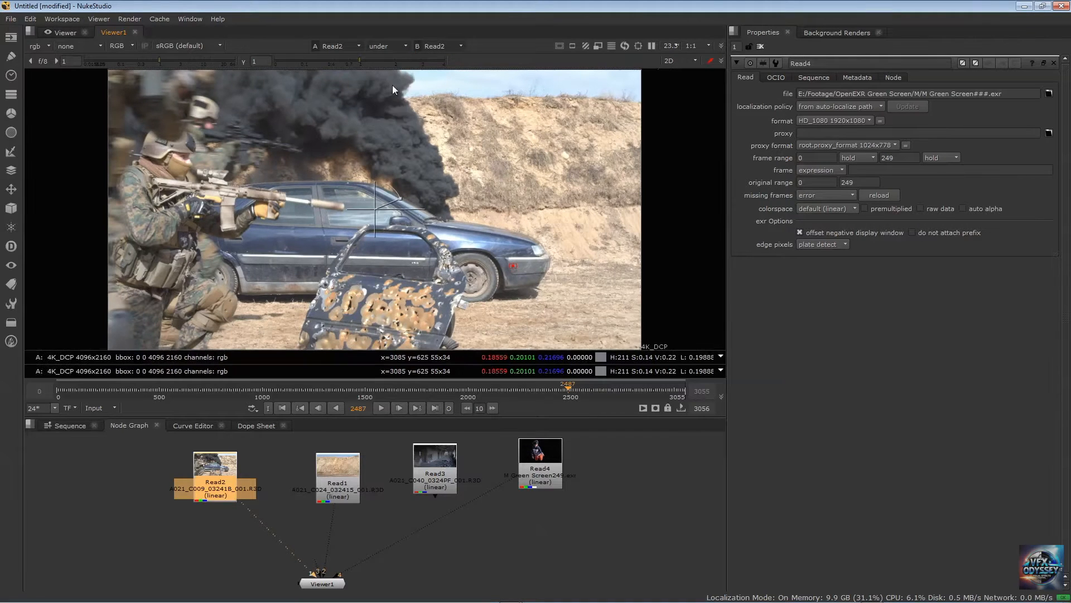
pyautogui.click(401, 46)
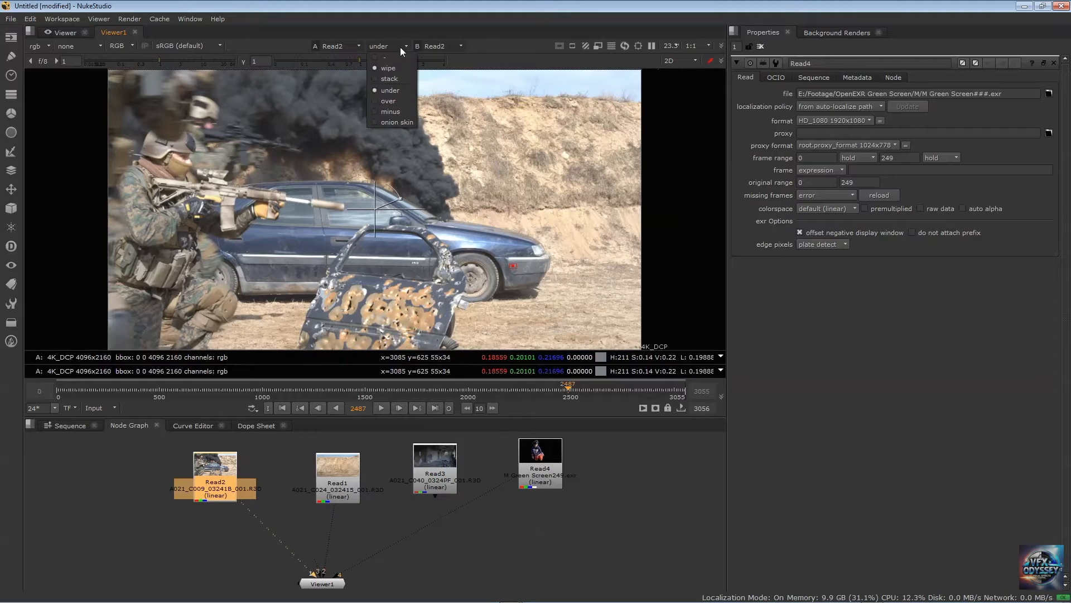
pyautogui.click(397, 89)
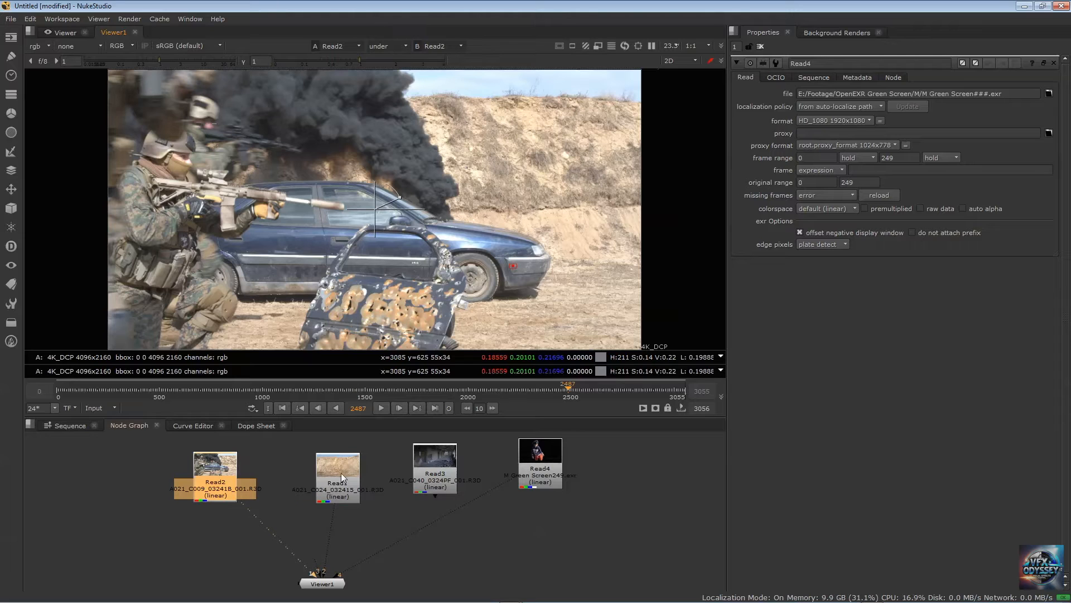
# Place Read1 to the left of Read2 in the node graph and set the comparison to Read2 as A against Read1 as B
pyautogui.moveTo(340, 473); pyautogui.dragTo(139, 475)
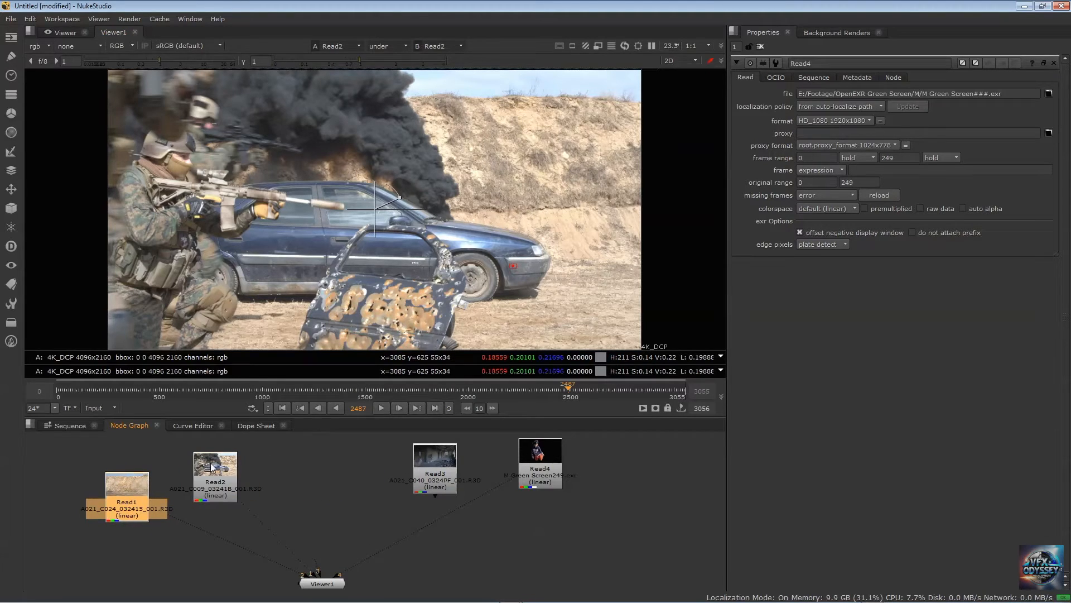
pyautogui.moveTo(212, 466); pyautogui.dragTo(283, 496)
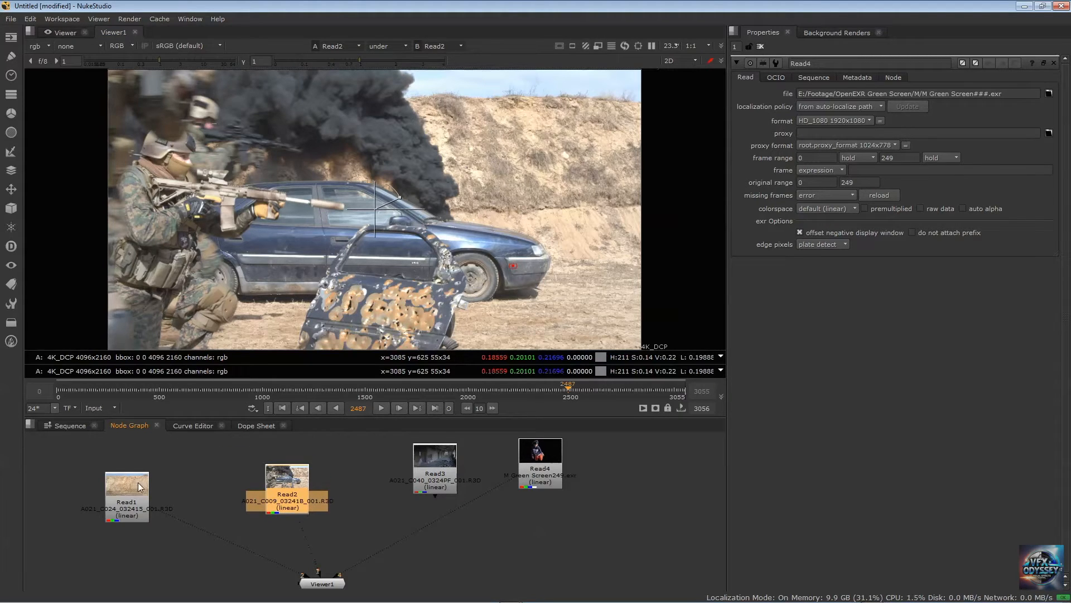
pyautogui.moveTo(136, 483); pyautogui.dragTo(158, 467)
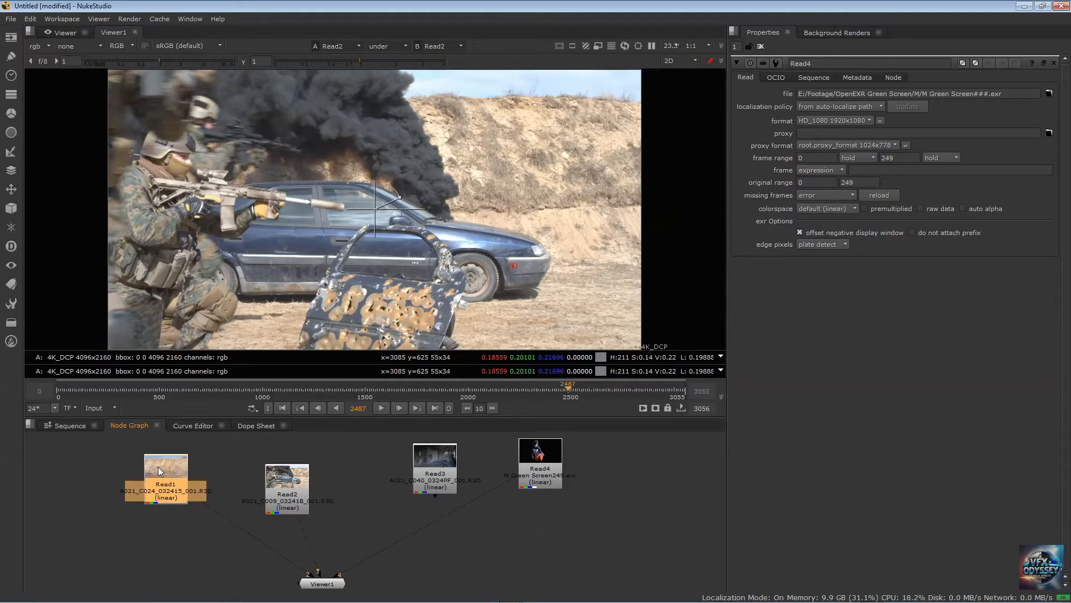
pyautogui.press('1')
pyautogui.click(287, 482)
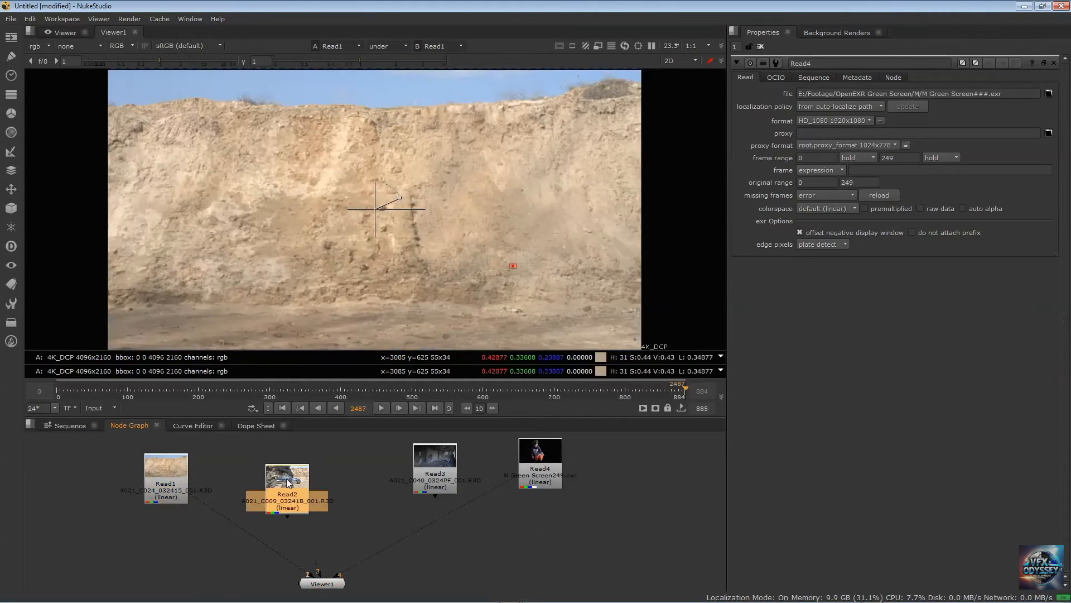
pyautogui.press('1')
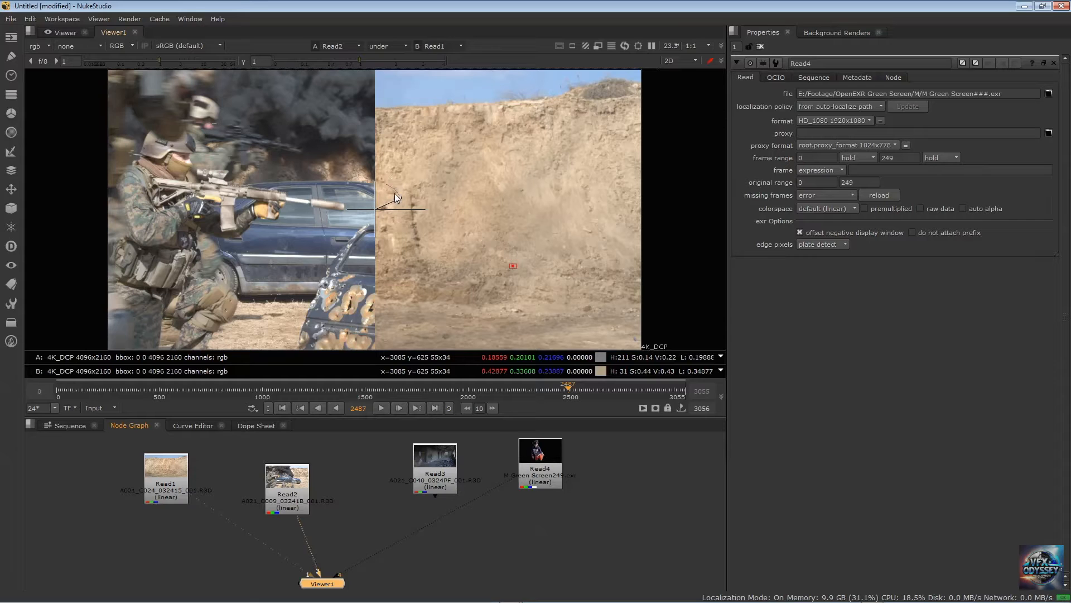
# Swap the Read1 and Read2 nodes in the node graph so that Read2 sits to the left of Read1
pyautogui.moveTo(405, 202)
pyautogui.mouseDown()
pyautogui.moveTo(377, 179)
pyautogui.moveTo(404, 206)
pyautogui.mouseUp()
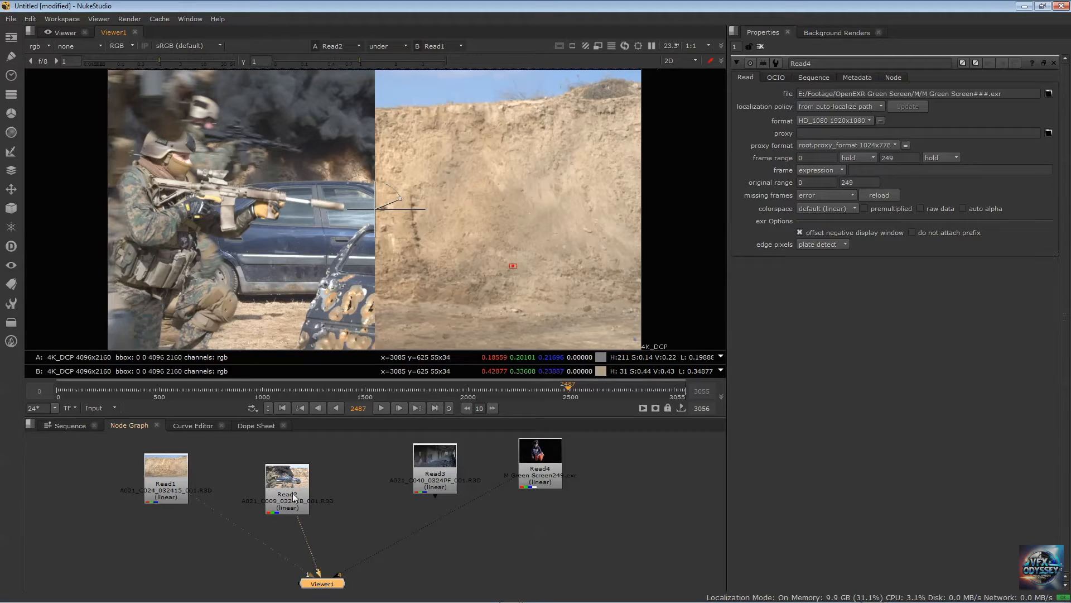
pyautogui.moveTo(295, 487); pyautogui.dragTo(312, 484)
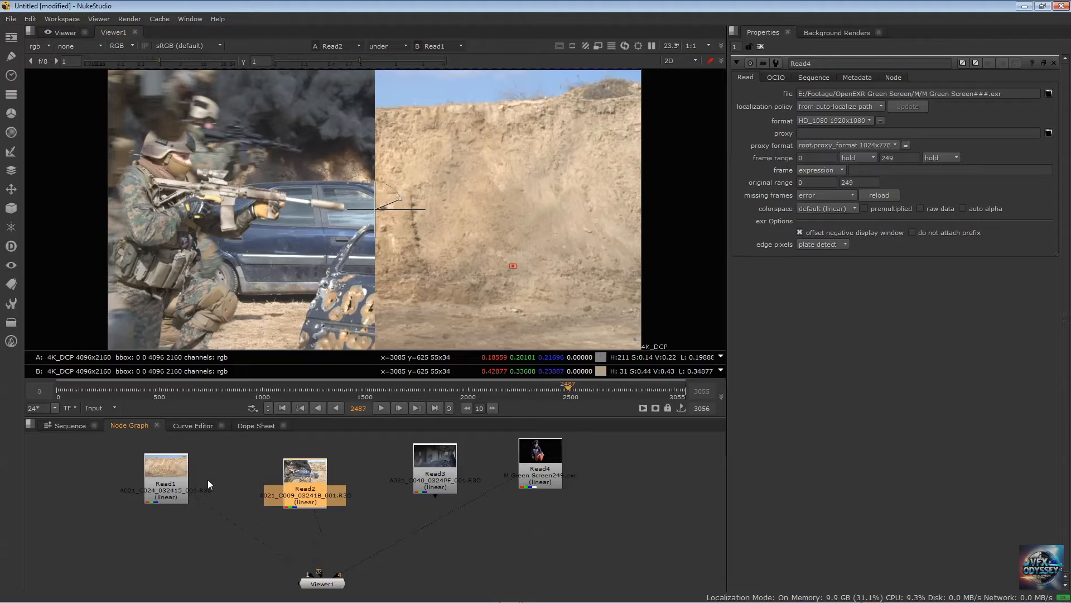
pyautogui.moveTo(168, 468)
pyautogui.mouseDown()
pyautogui.moveTo(309, 472)
pyautogui.moveTo(169, 470)
pyautogui.mouseUp()
pyautogui.moveTo(304, 496); pyautogui.dragTo(304, 468)
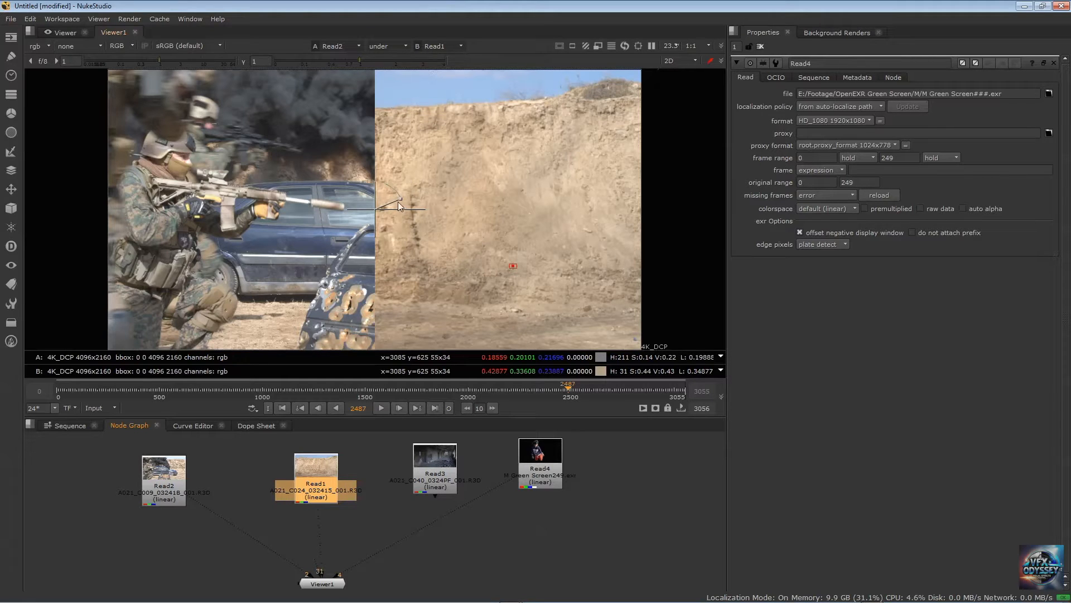
# Try the wipe handles between Read2 and Read1, and toggle the under comparison off and on, leaving it off
pyautogui.moveTo(398, 200); pyautogui.dragTo(376, 179)
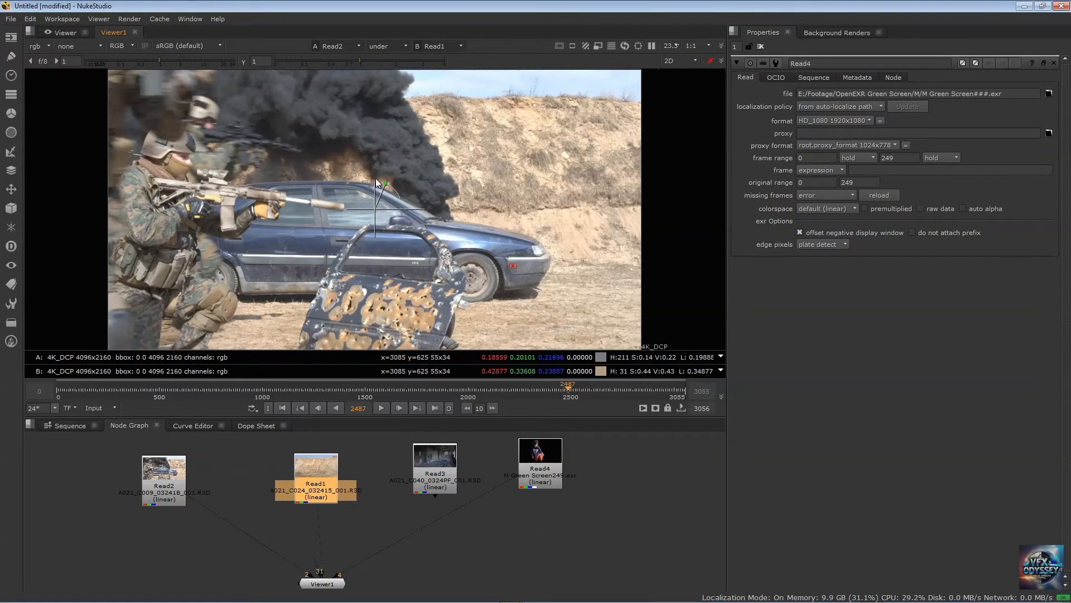
pyautogui.moveTo(425, 208)
pyautogui.mouseDown()
pyautogui.moveTo(407, 168)
pyautogui.moveTo(362, 182)
pyautogui.moveTo(385, 185)
pyautogui.moveTo(363, 182)
pyautogui.moveTo(400, 167)
pyautogui.moveTo(299, 152)
pyautogui.moveTo(435, 176)
pyautogui.moveTo(418, 253)
pyautogui.moveTo(359, 268)
pyautogui.moveTo(411, 238)
pyautogui.moveTo(412, 174)
pyautogui.moveTo(413, 208)
pyautogui.mouseUp()
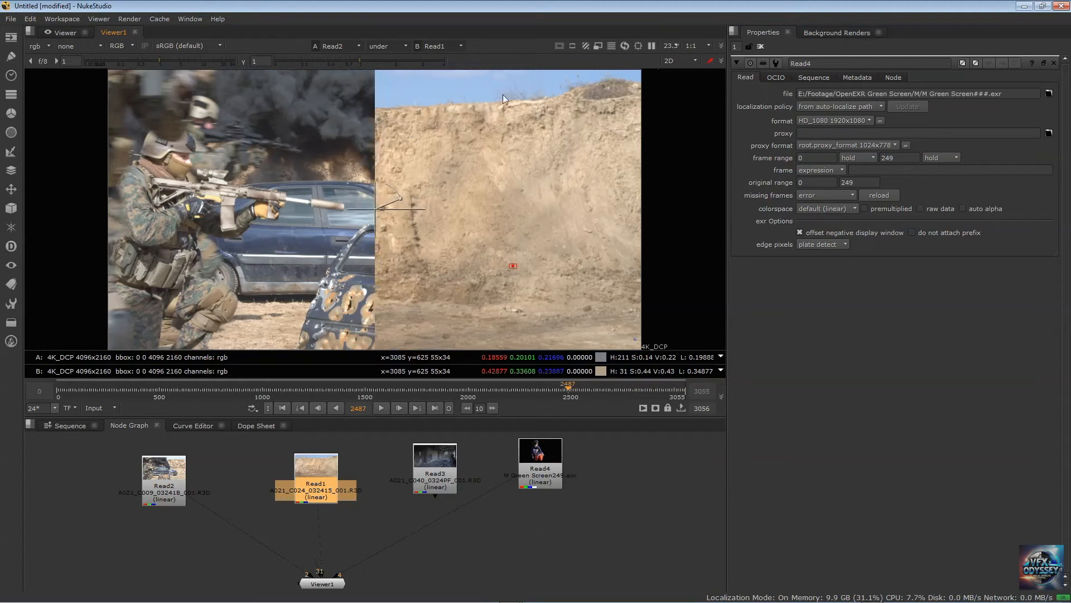
pyautogui.click(404, 47)
pyautogui.click(391, 58)
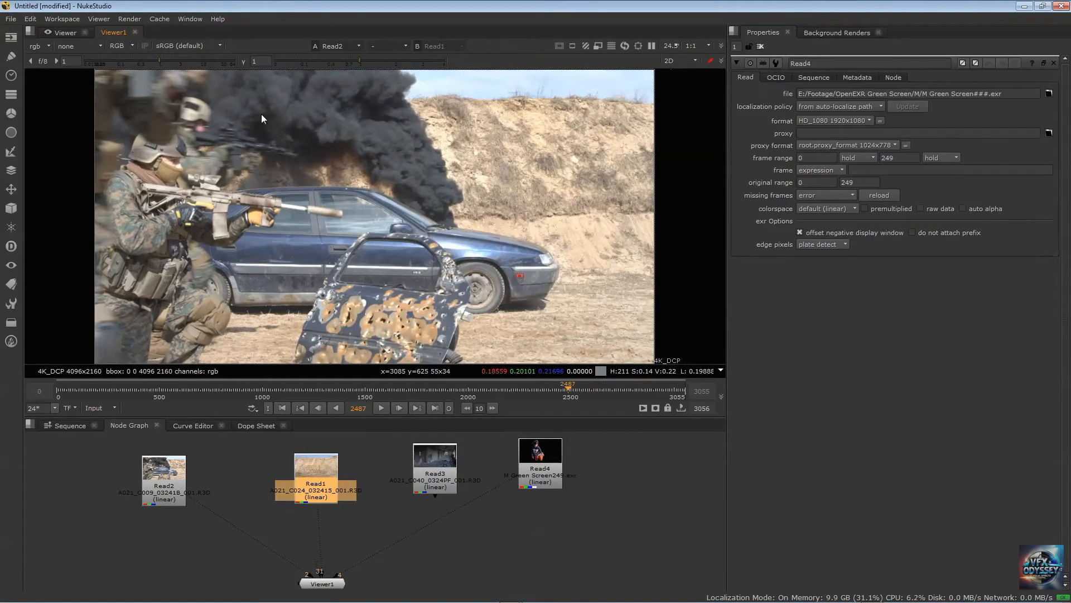
pyautogui.click(387, 46)
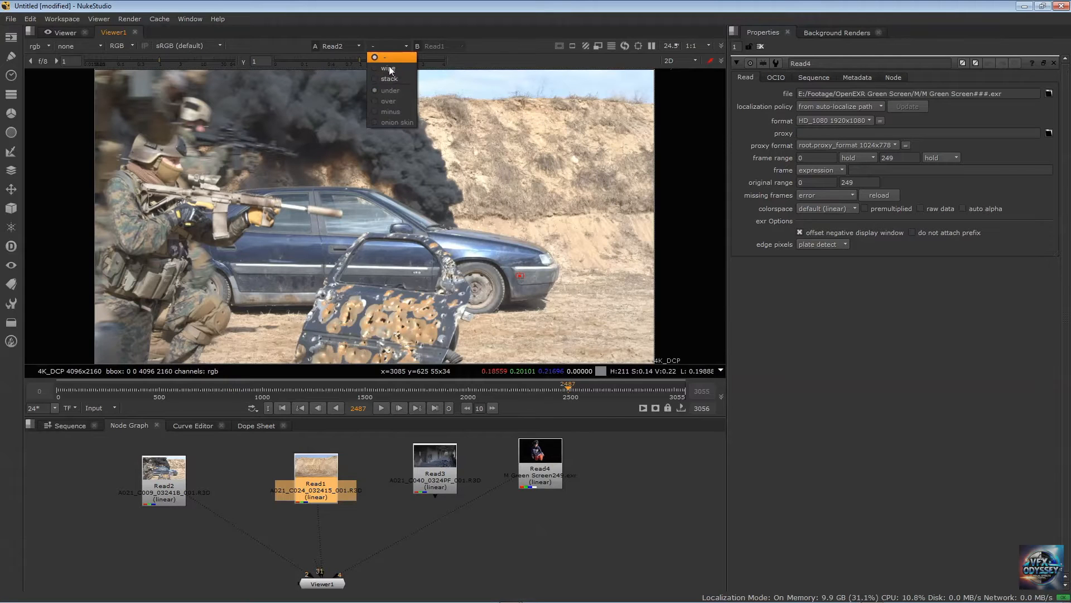
pyautogui.click(389, 68)
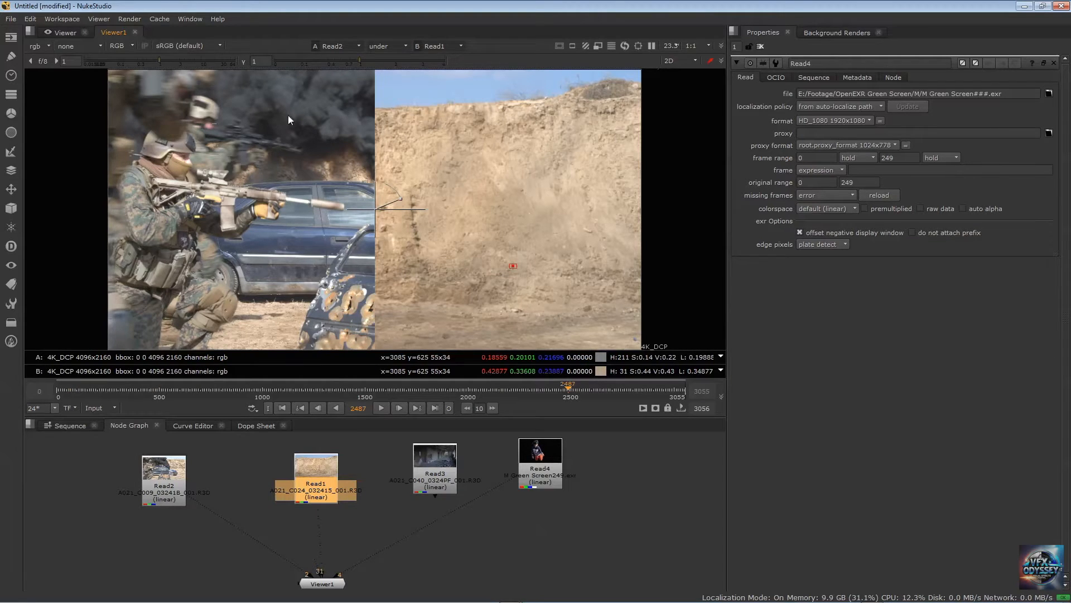
pyautogui.click(386, 44)
pyautogui.click(389, 58)
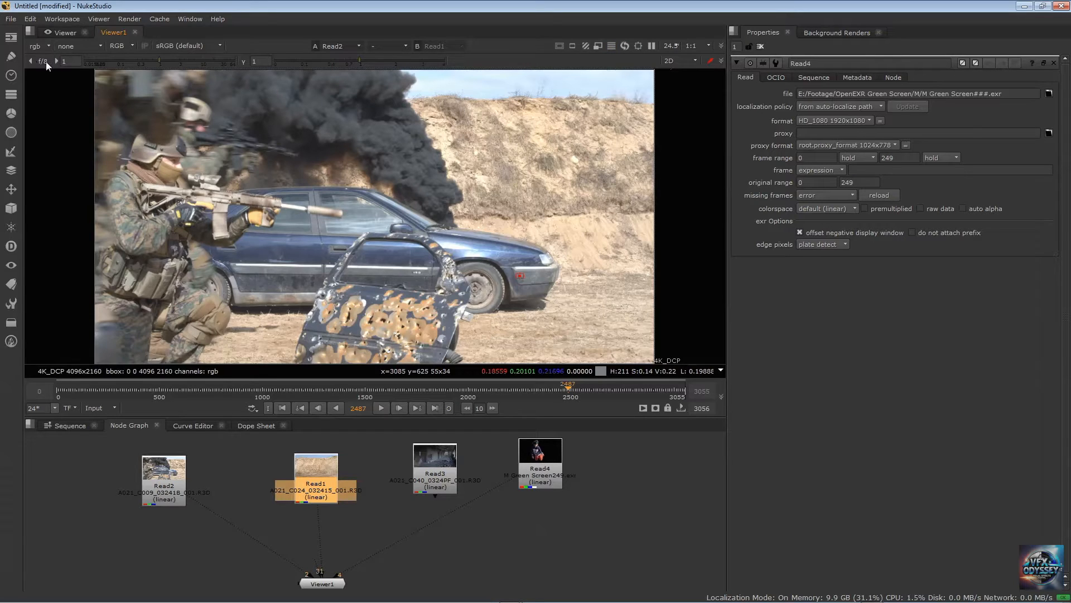
# Check the Read2 clip's alpha channel in the viewer and return to RGB
pyautogui.click(123, 44)
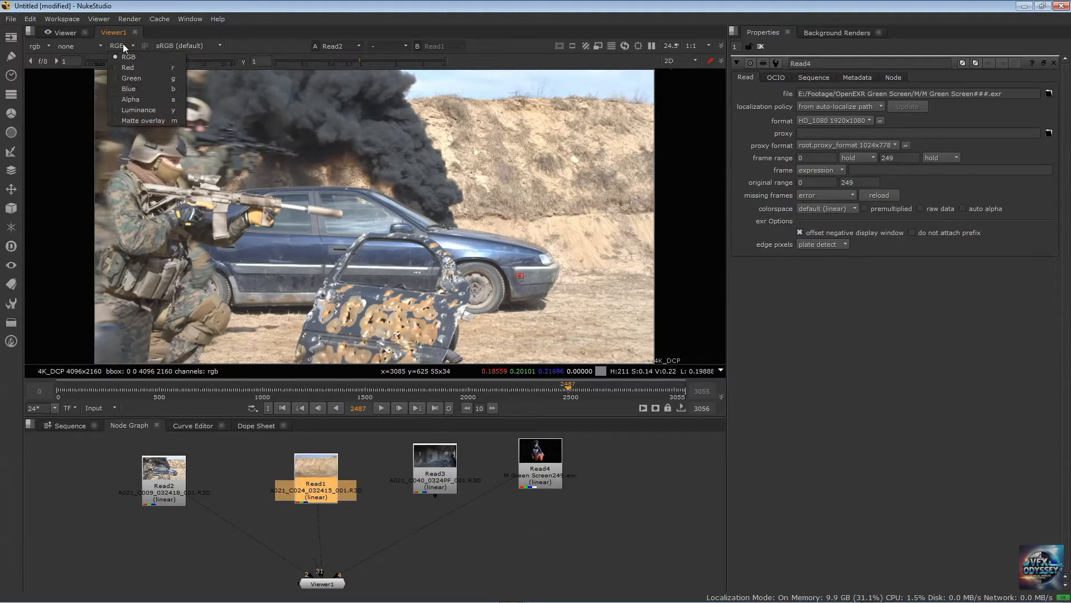
pyautogui.click(133, 99)
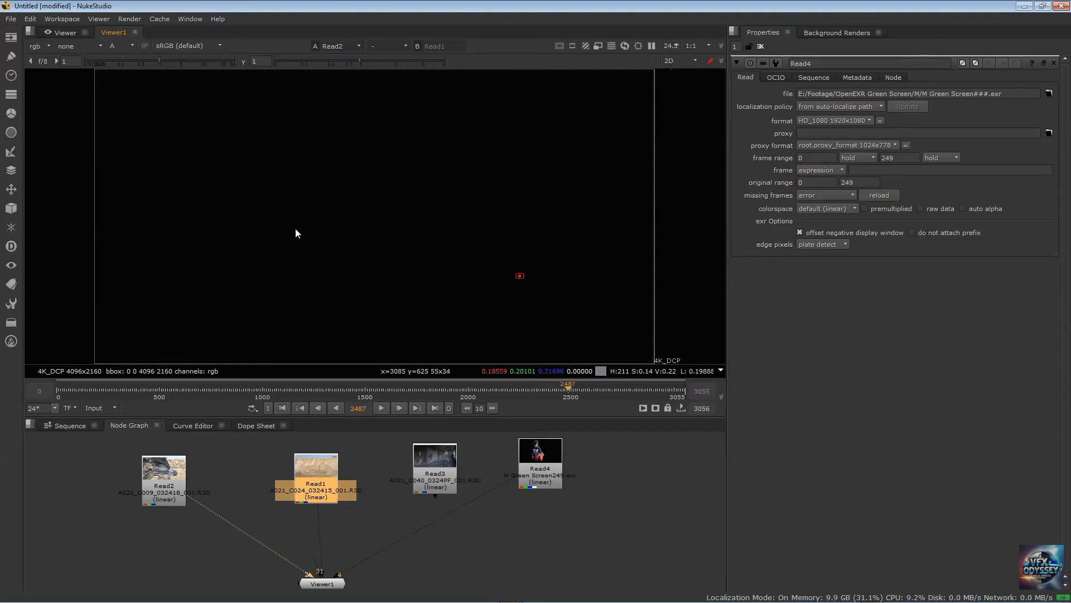
pyautogui.click(117, 44)
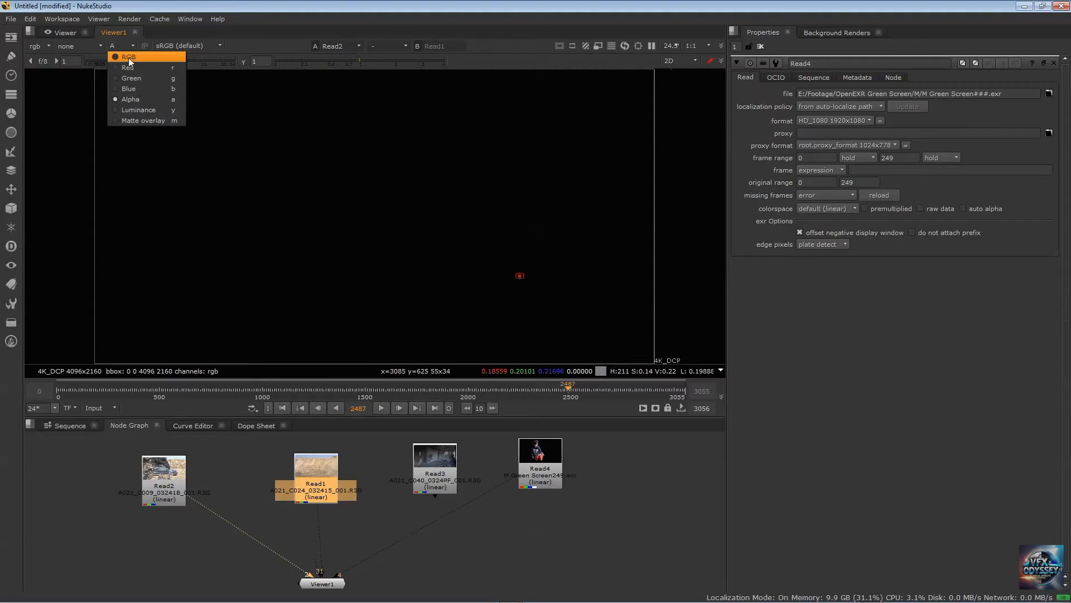
pyautogui.click(128, 56)
# Display the Read4 green-screen clip through viewer input 4 and check its alpha channel, ending on RGB
pyautogui.click(541, 468)
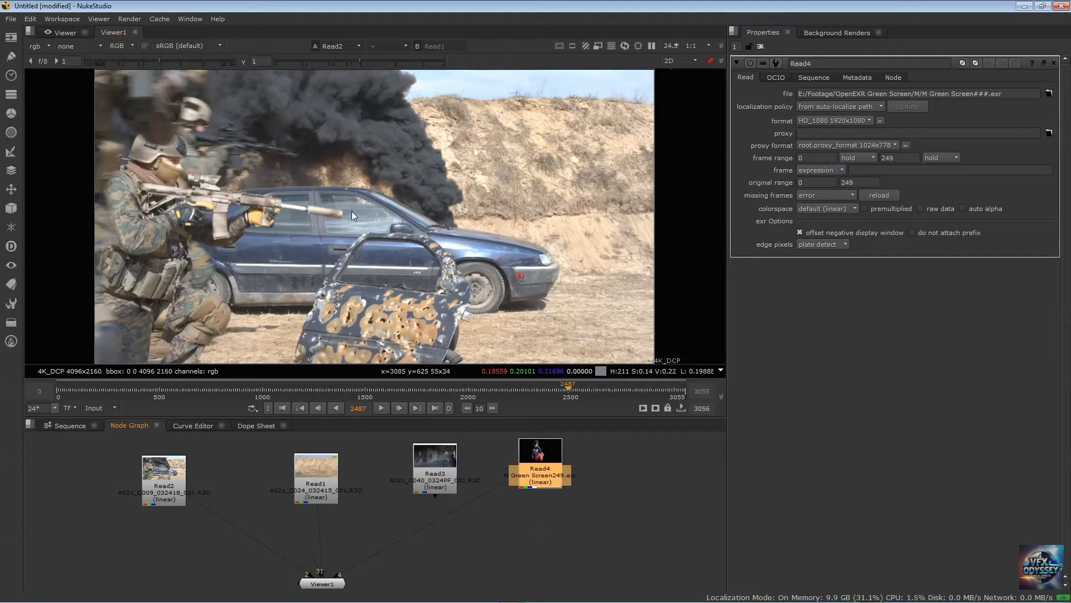
pyautogui.press('4')
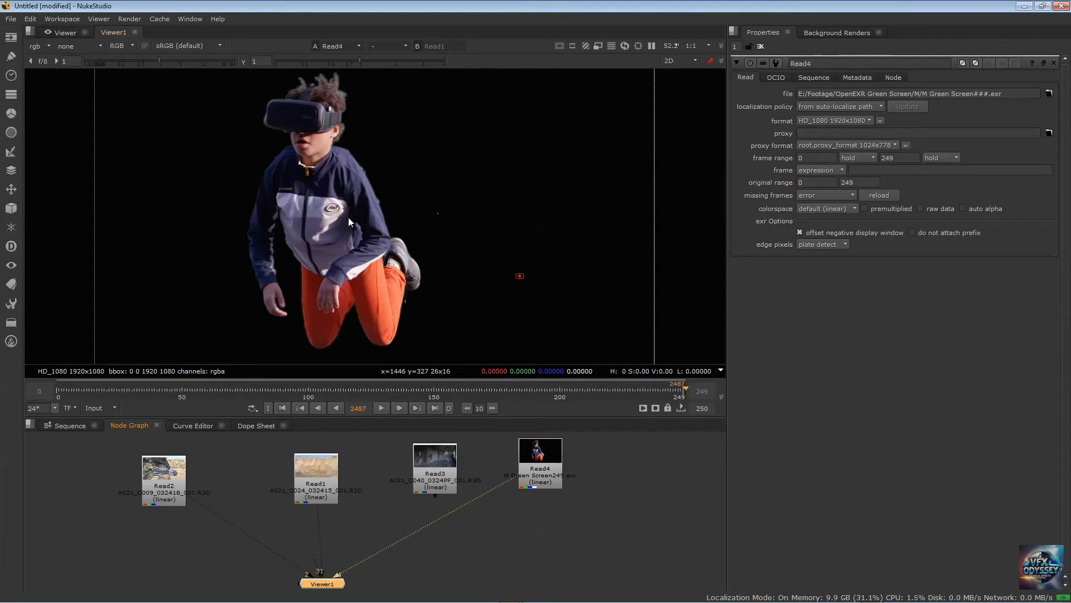
pyautogui.click(116, 46)
pyautogui.click(132, 100)
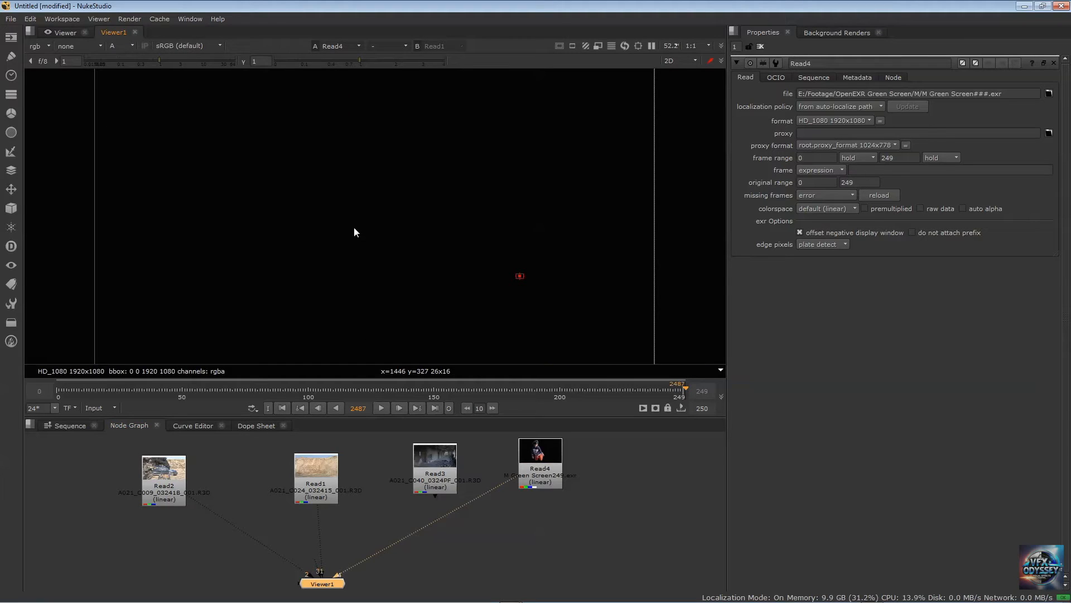
pyautogui.click(541, 459)
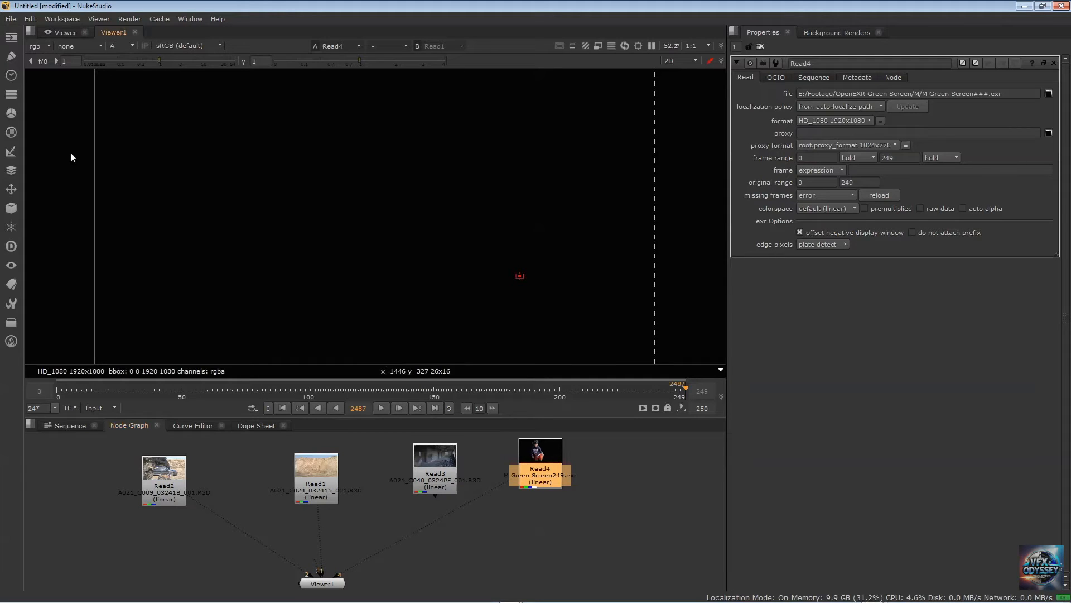
pyautogui.click(128, 46)
pyautogui.click(133, 64)
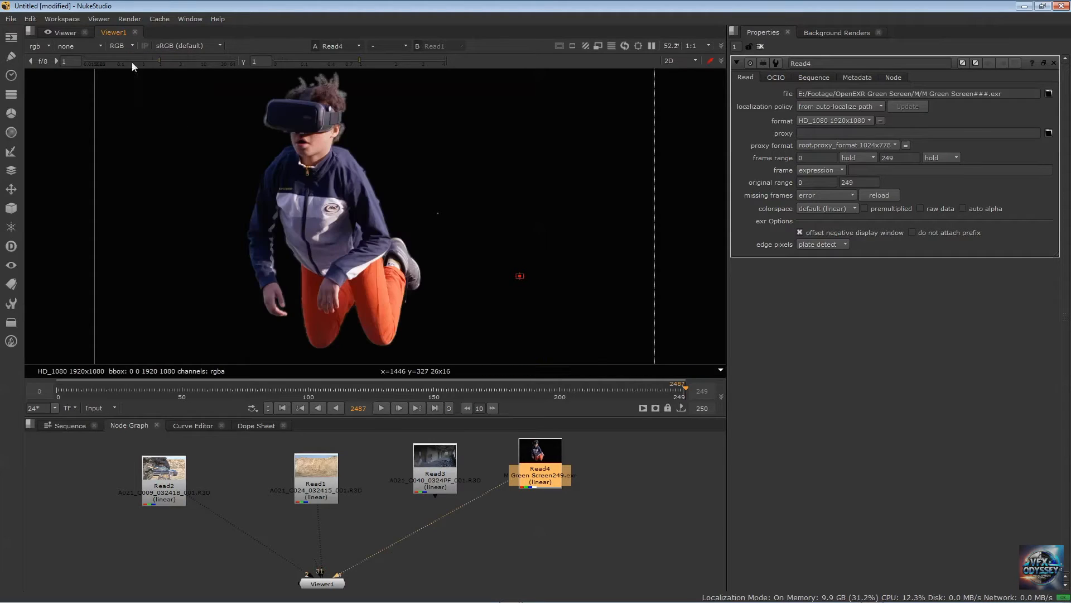
# View the Read4 clip's alpha layer and try the viewer's Alpha channel display, ending with the alpha layer shown in RGB
pyautogui.click(42, 46)
pyautogui.click(46, 89)
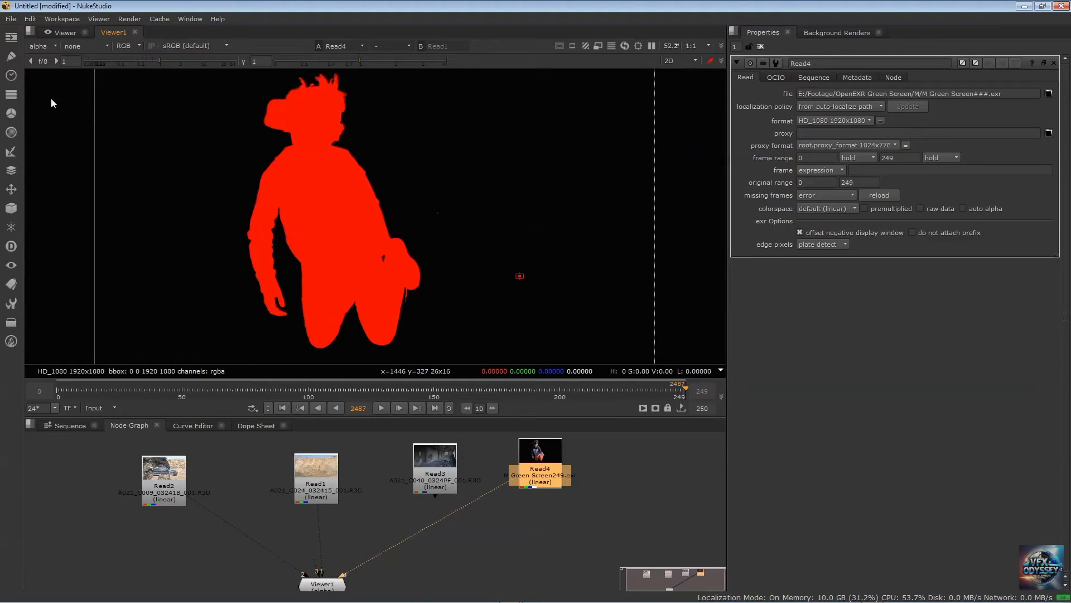
pyautogui.click(133, 46)
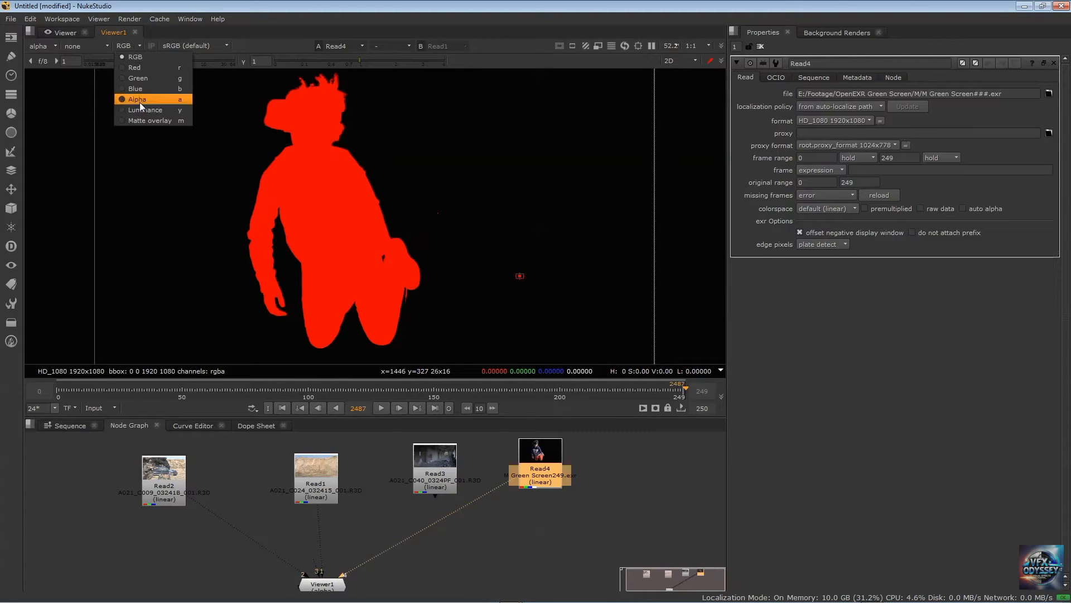
pyautogui.click(139, 102)
pyautogui.click(123, 46)
pyautogui.click(135, 60)
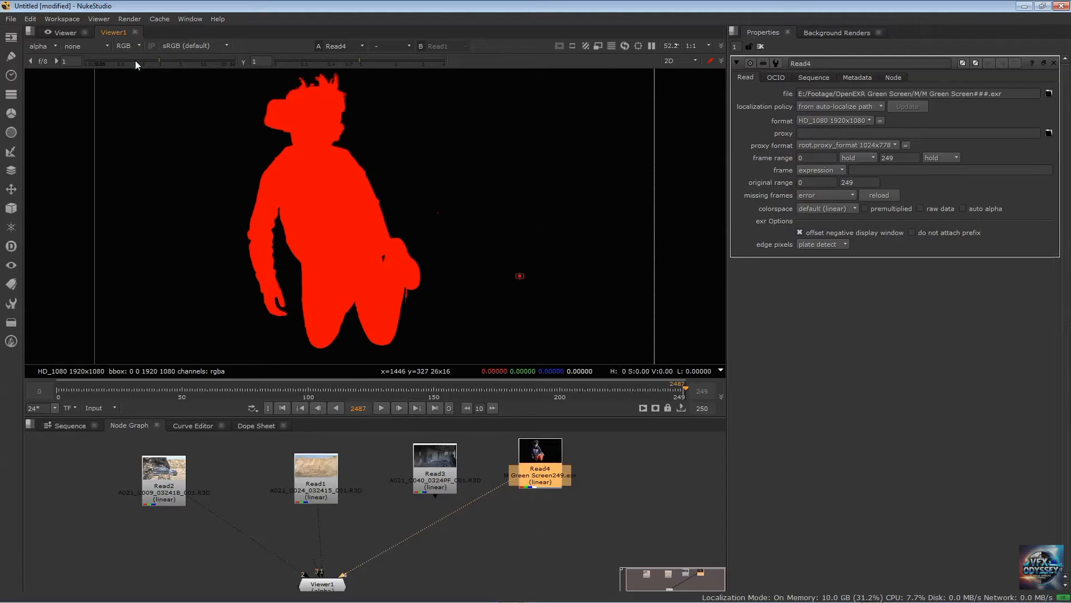
pyautogui.click(43, 44)
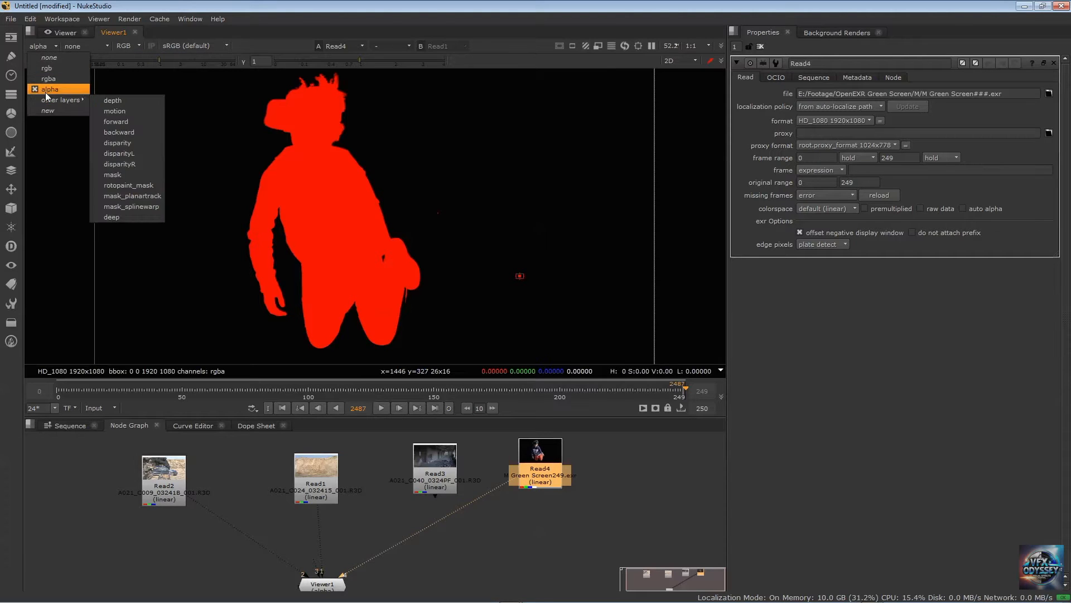
pyautogui.click(48, 90)
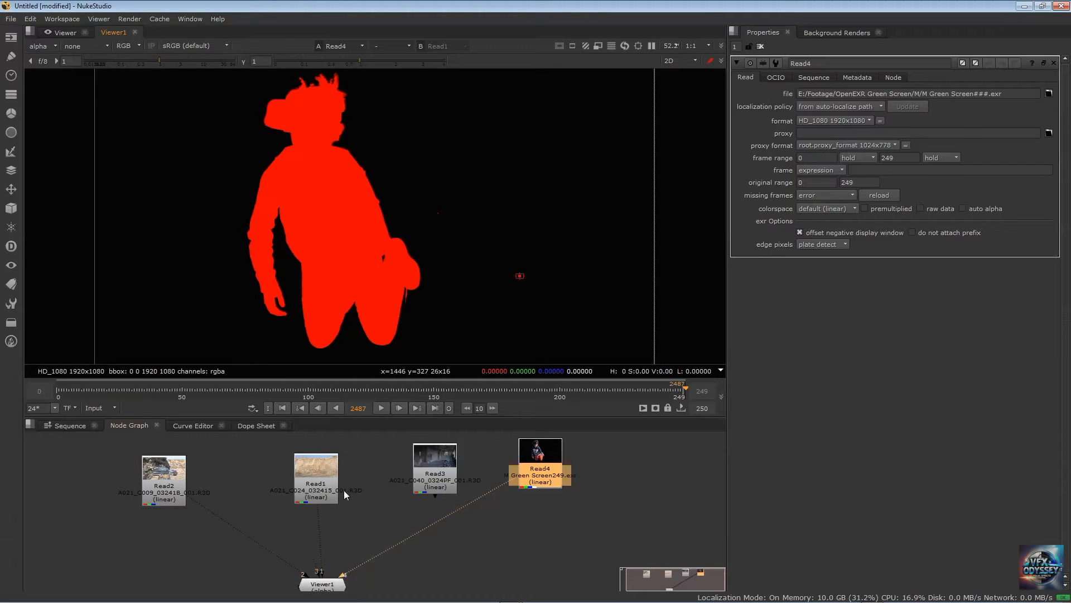
# Display the Read2 clip through viewer input 1 and set the viewer layer back to rgb
pyautogui.moveTo(168, 472); pyautogui.dragTo(187, 457)
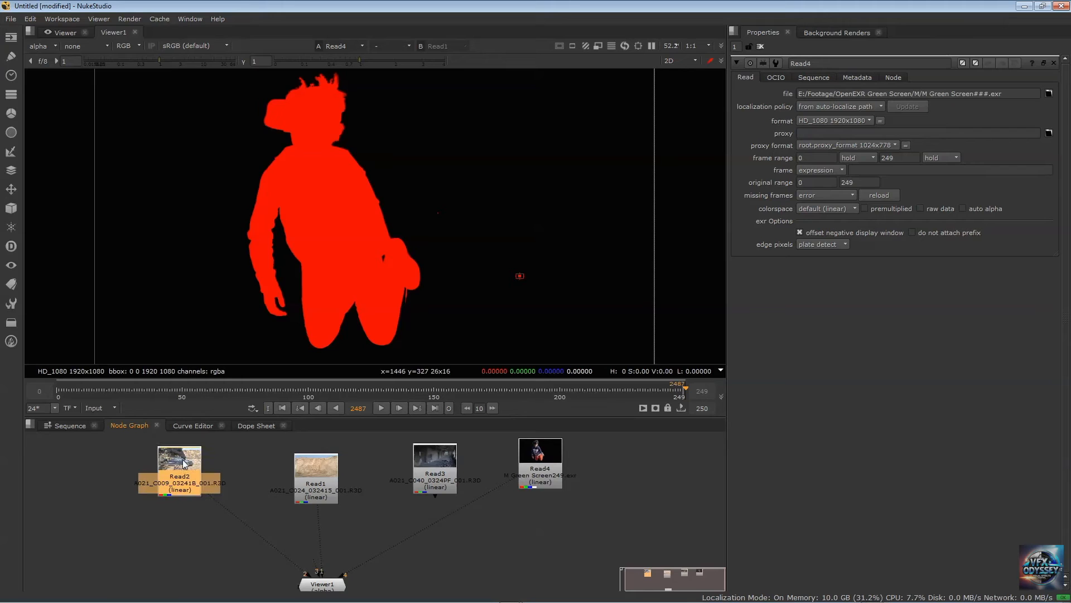
pyautogui.press('1')
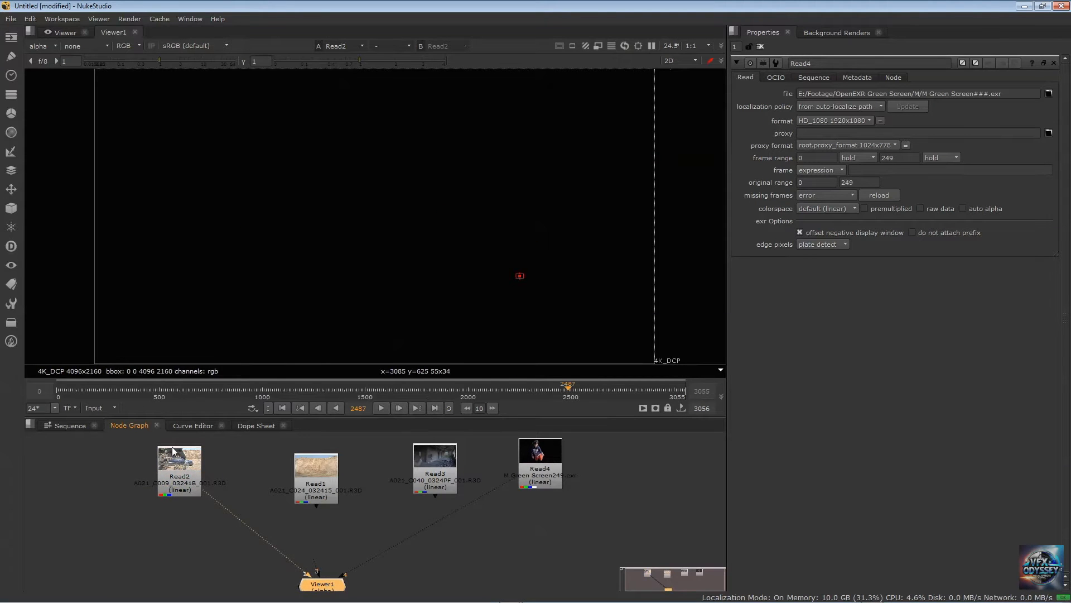
pyautogui.click(49, 47)
pyautogui.click(47, 66)
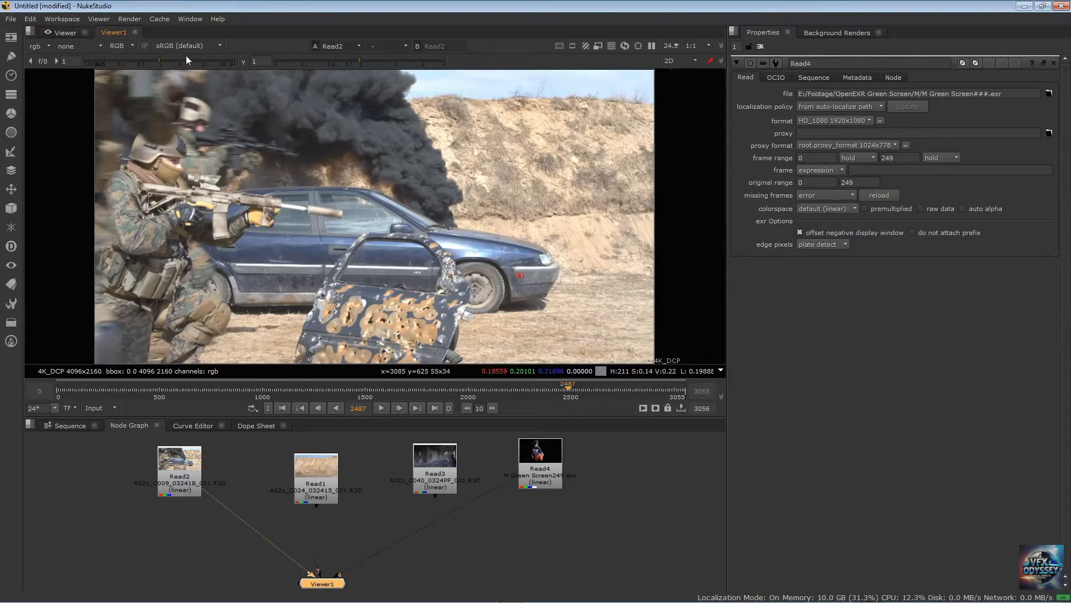
# Try a viewer gain of 0.4 and a gamma of 1.6 on the Read2 clip, and reset both to 1
pyautogui.moveTo(159, 61); pyautogui.dragTo(143, 62)
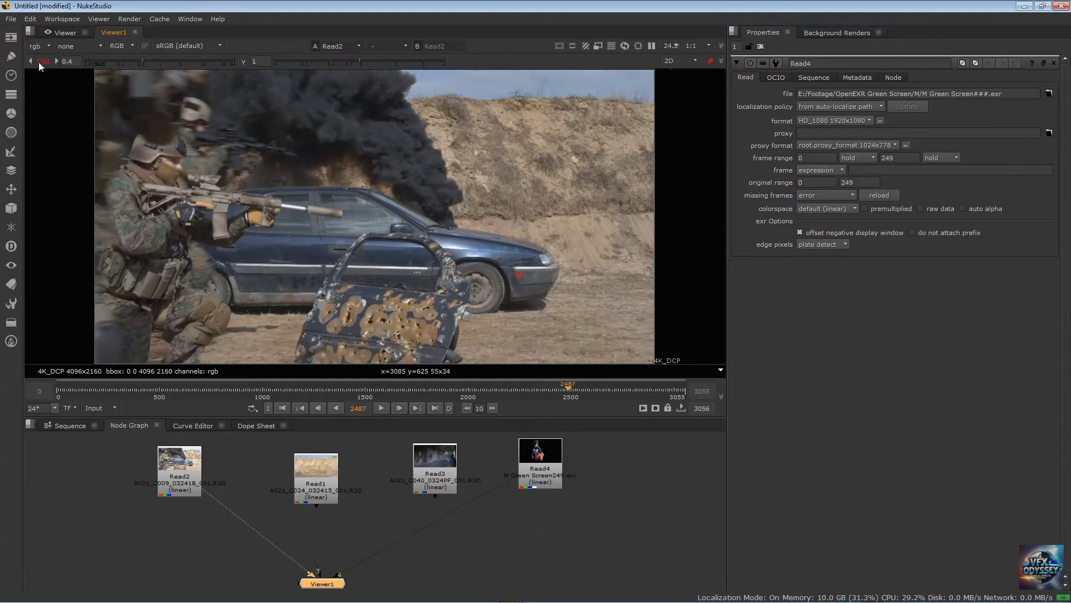
pyautogui.moveTo(359, 60); pyautogui.dragTo(381, 59)
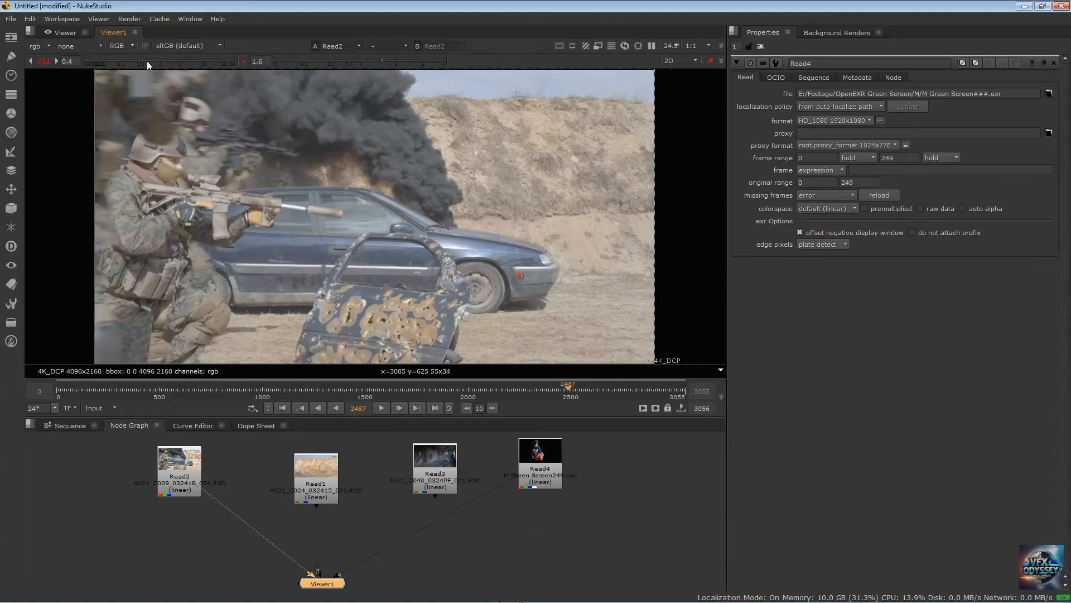
pyautogui.click(70, 61)
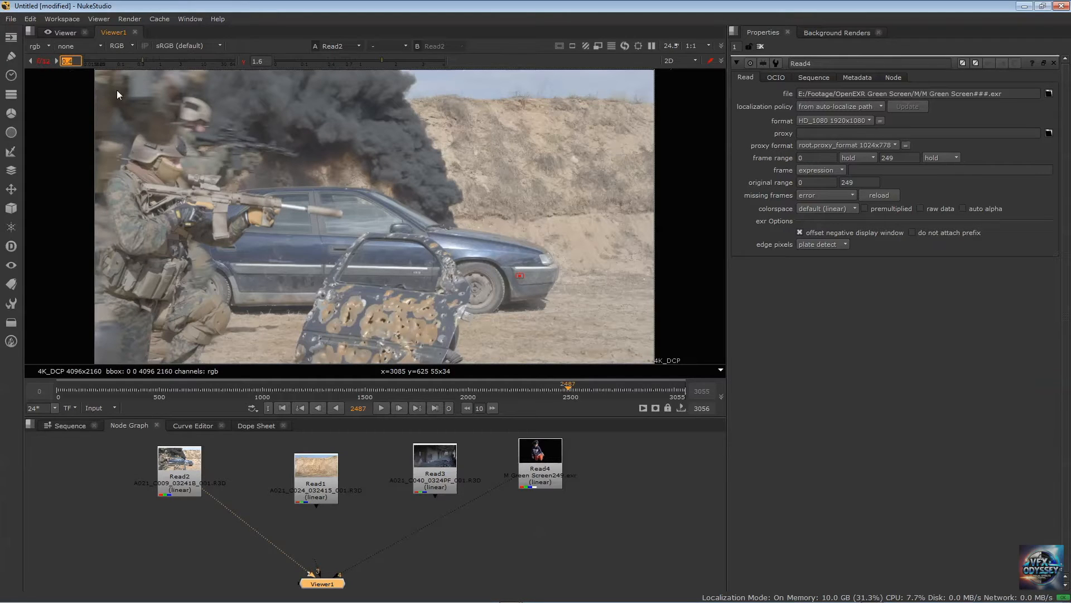
pyautogui.write('1')
pyautogui.press('Return')
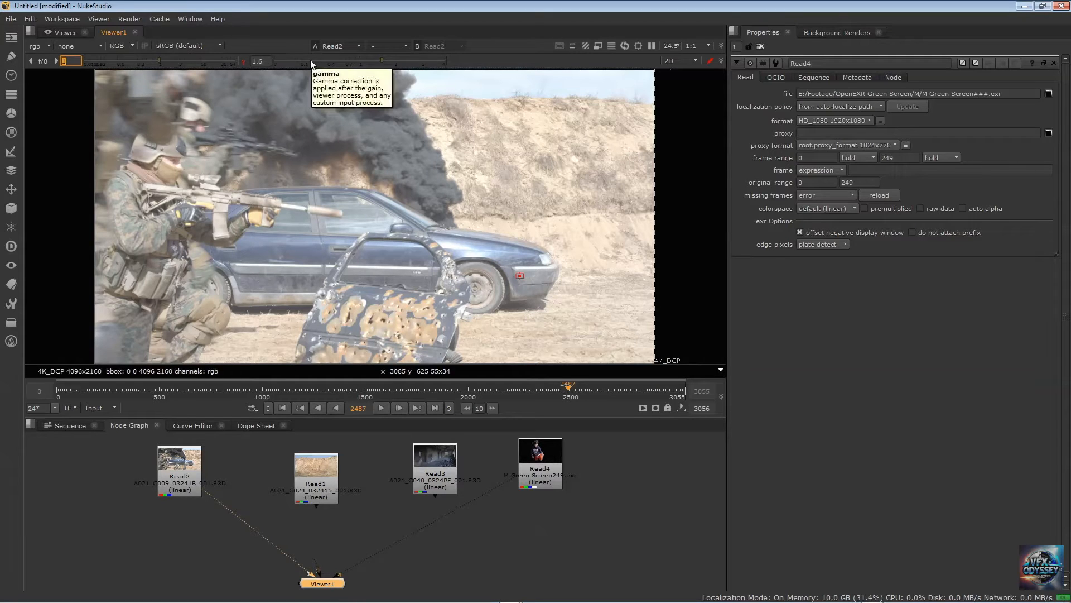
pyautogui.click(258, 62)
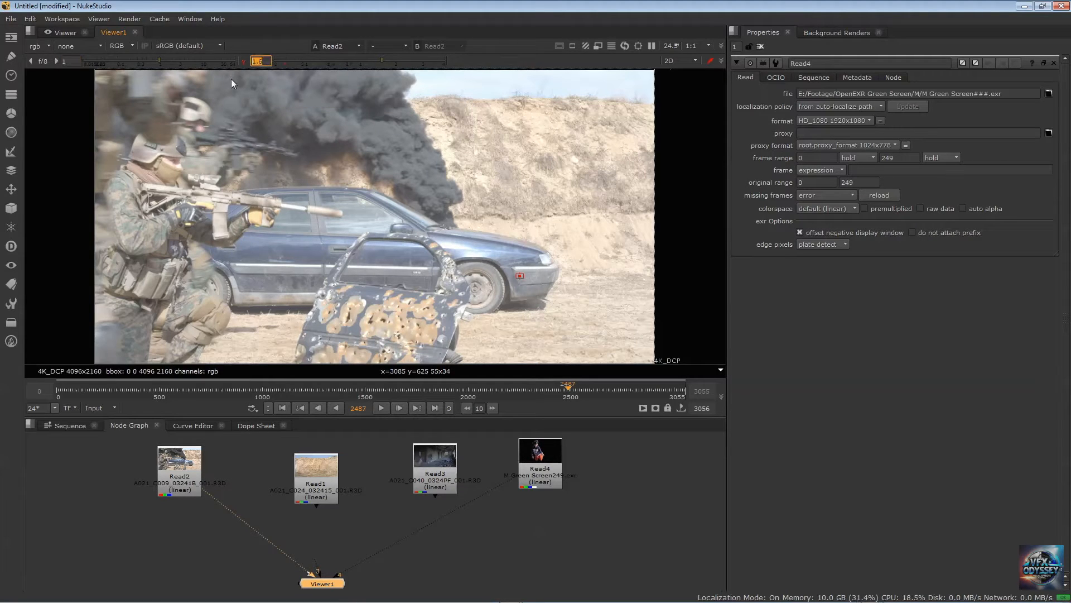
pyautogui.write('1')
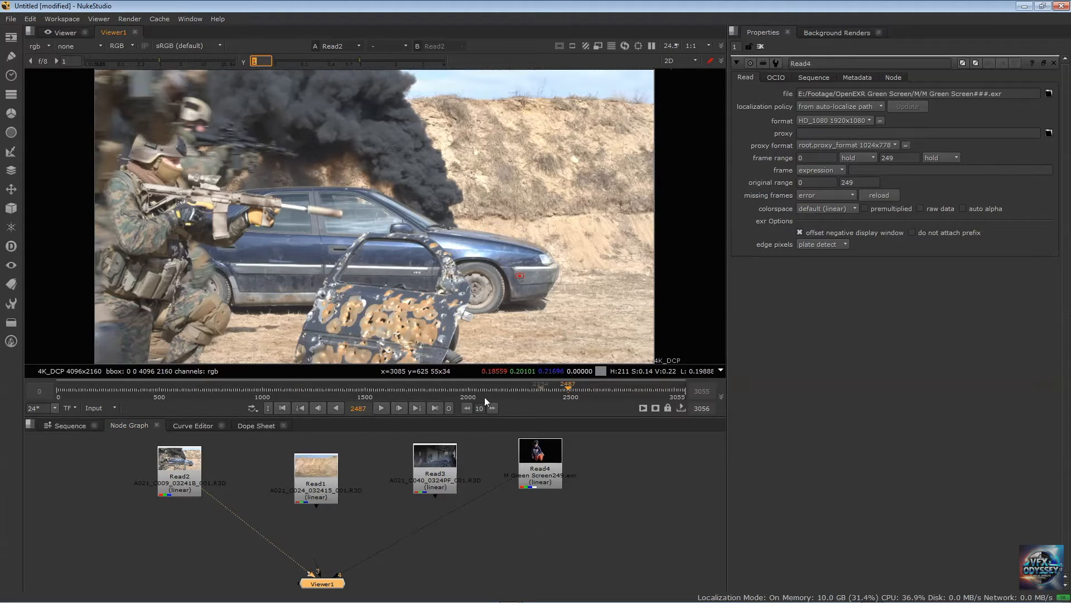
# Set the viewer's timeline range to Global and try the timecode display, returning to frames
pyautogui.click(115, 408)
pyautogui.click(98, 447)
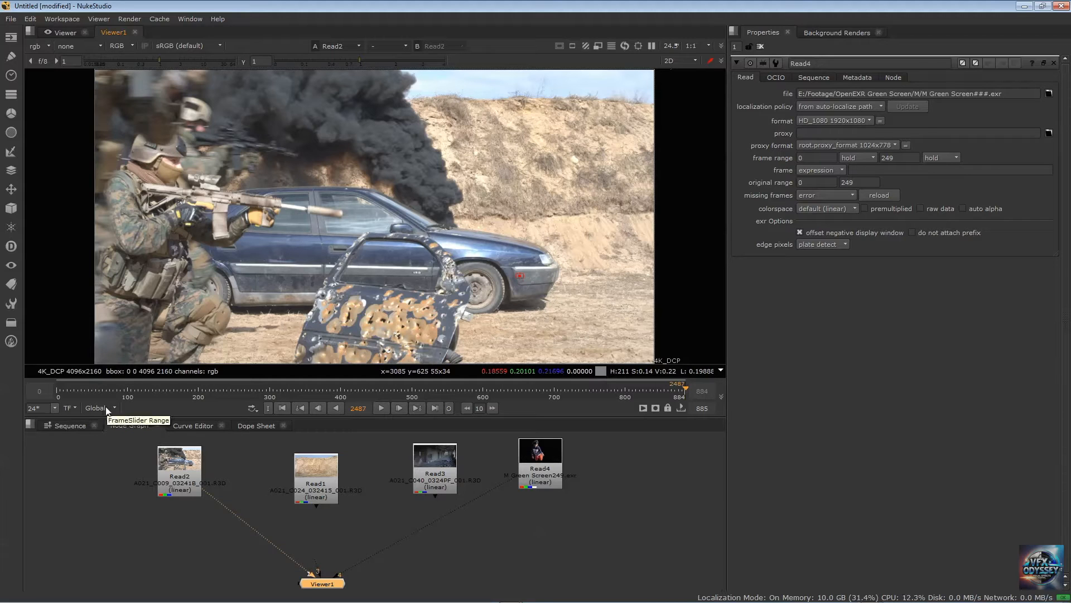
pyautogui.click(70, 408)
pyautogui.click(89, 419)
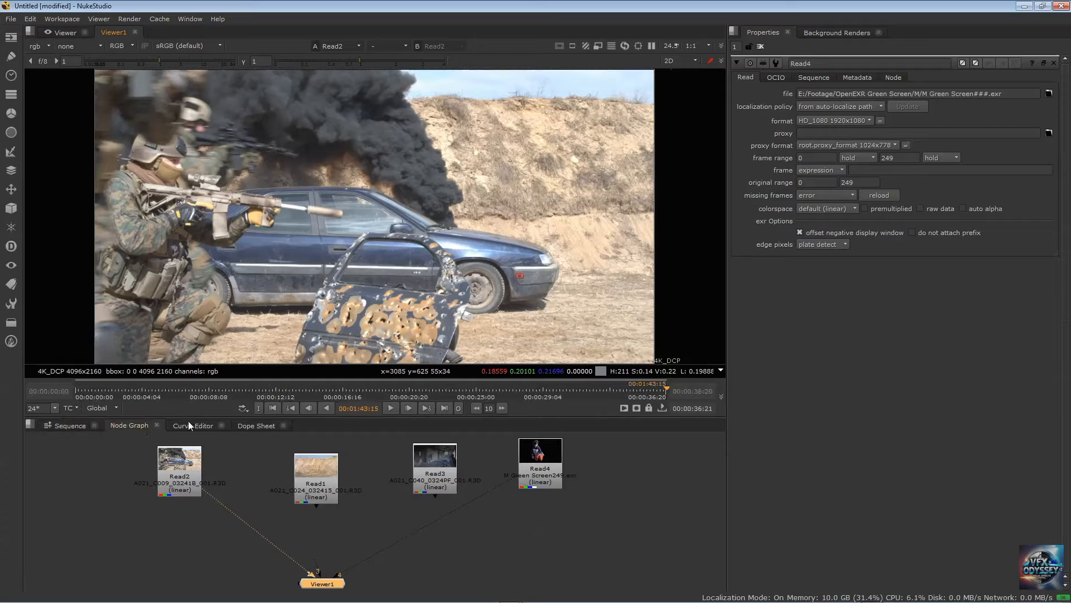
pyautogui.click(71, 407)
pyautogui.click(82, 430)
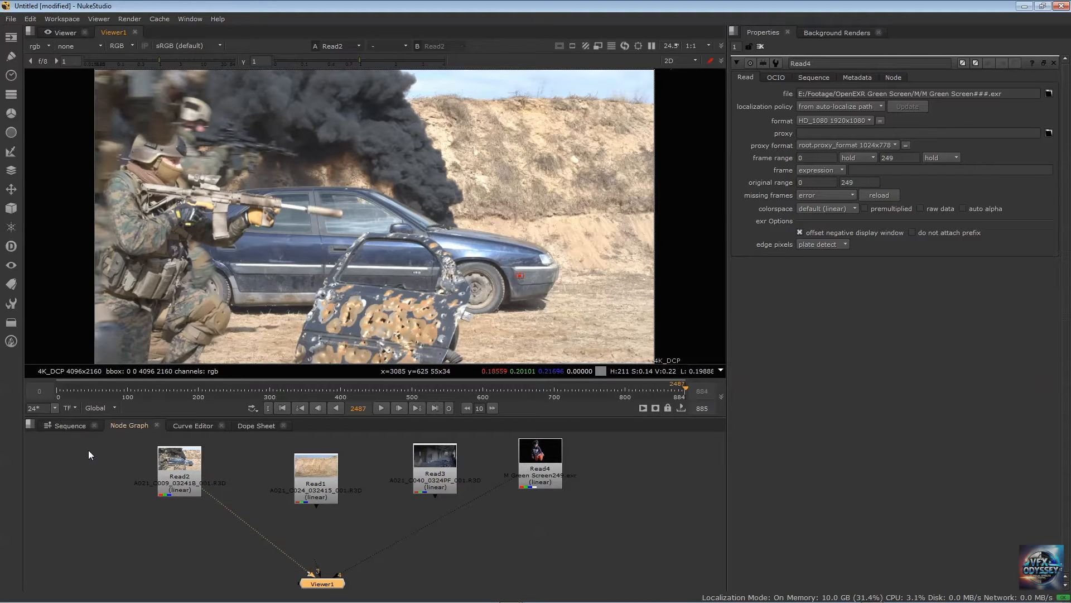
pyautogui.click(112, 408)
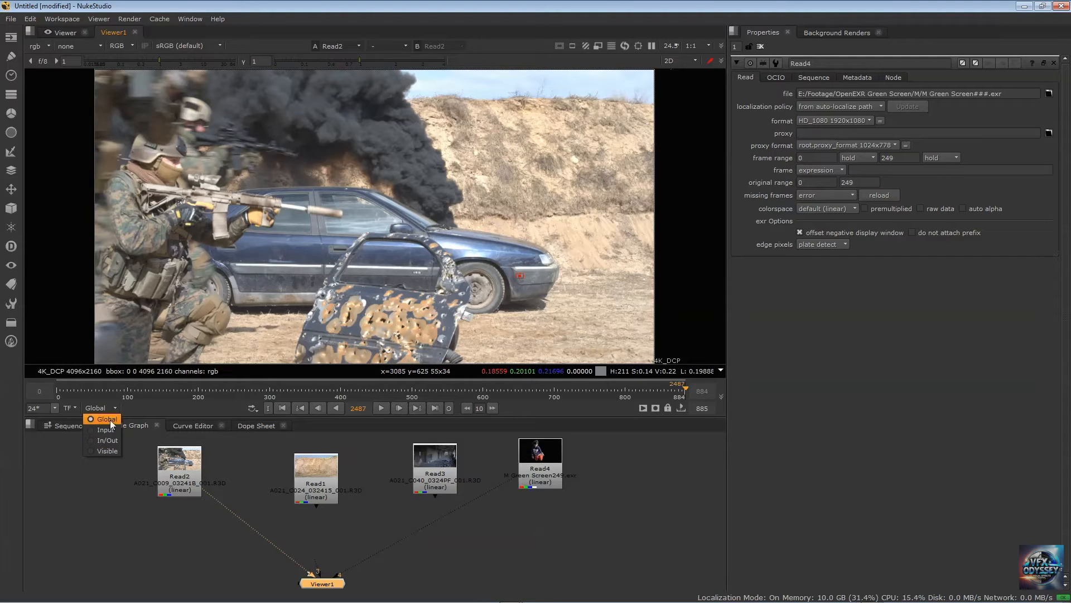
pyautogui.click(112, 408)
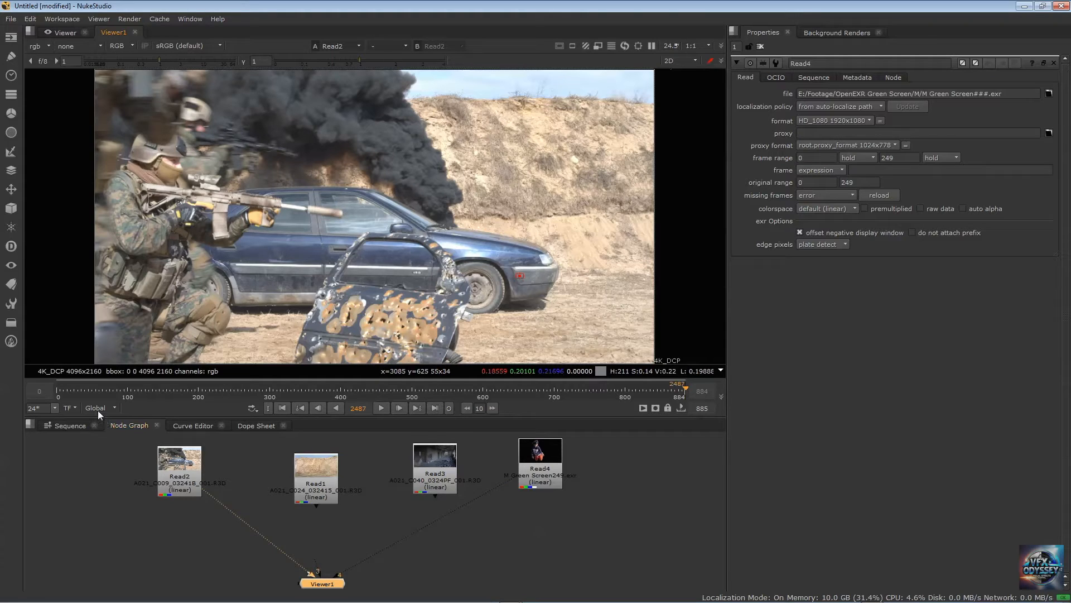
# Display the Read4 clip through viewer input 4 and check the frame range in its properties
pyautogui.click(550, 459)
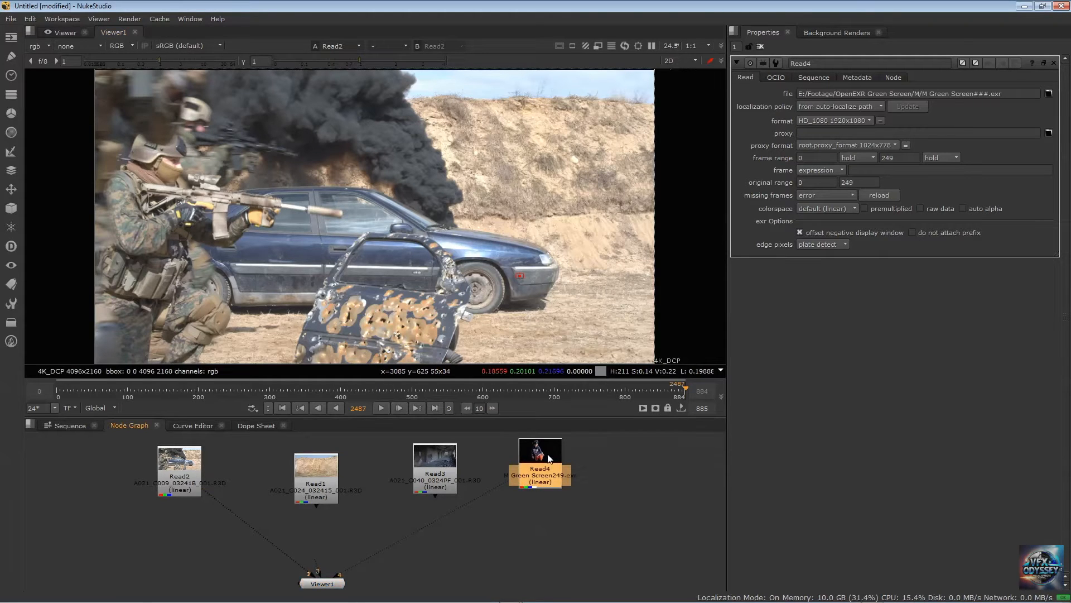
pyautogui.press('4')
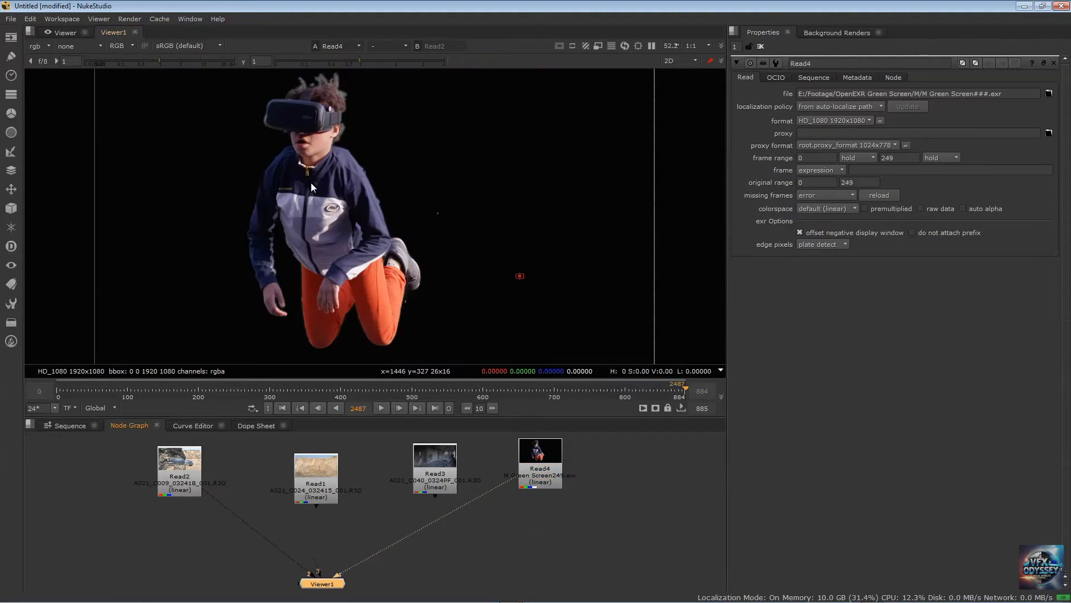
pyautogui.click(544, 452)
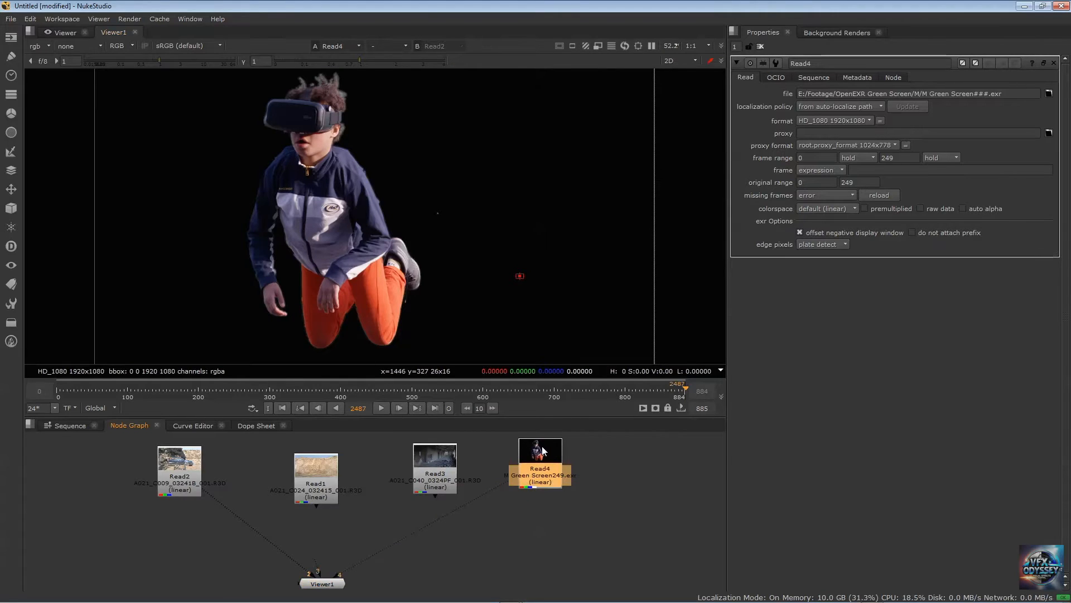
pyautogui.doubleClick(901, 159)
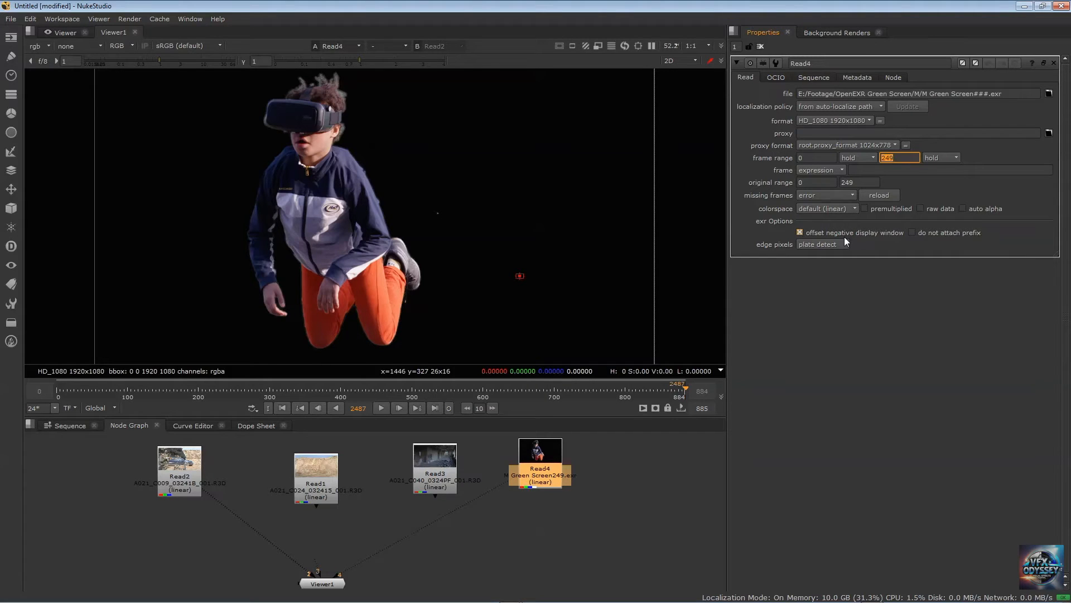
pyautogui.moveTo(845, 238)
pyautogui.click(555, 524)
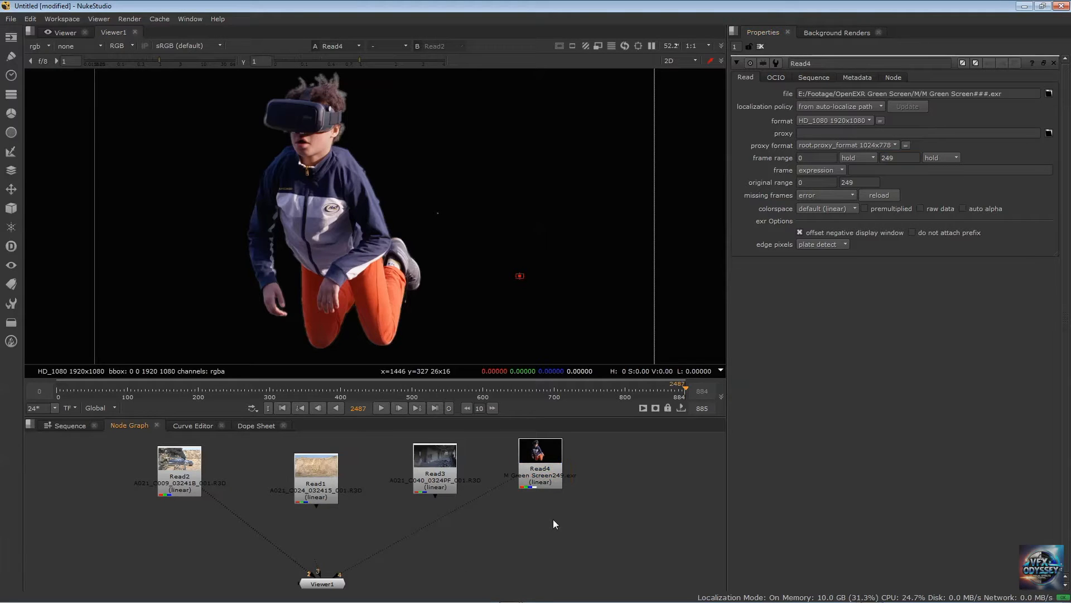
# Compare the frame range in the Project Settings with the frame ranges of the Read4 and Read2 clips
pyautogui.press('s')
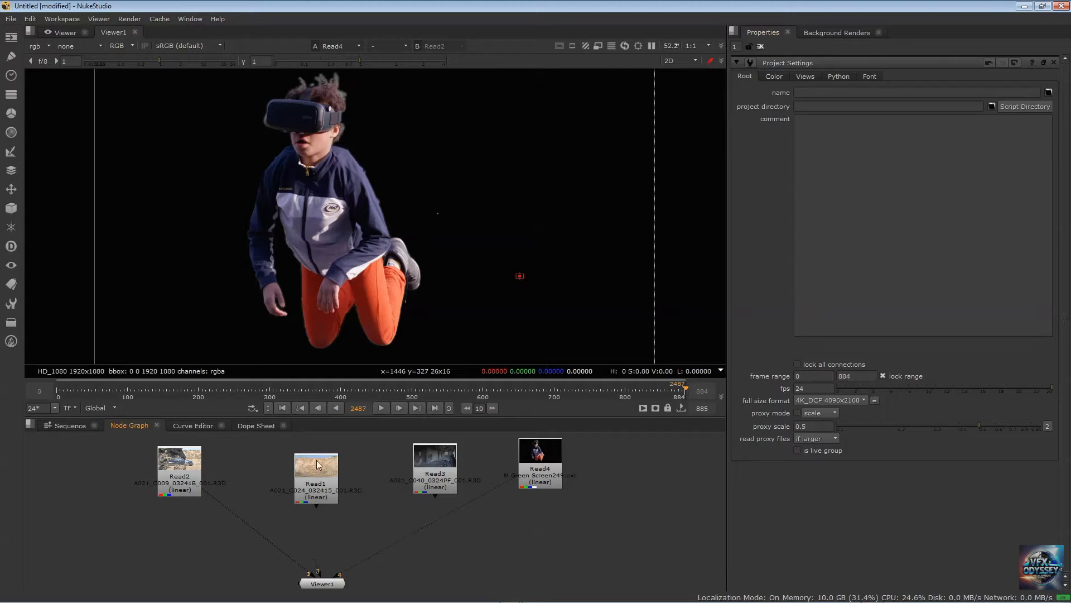
pyautogui.moveTo(319, 461)
pyautogui.mouseDown()
pyautogui.moveTo(270, 468)
pyautogui.moveTo(317, 461)
pyautogui.mouseUp()
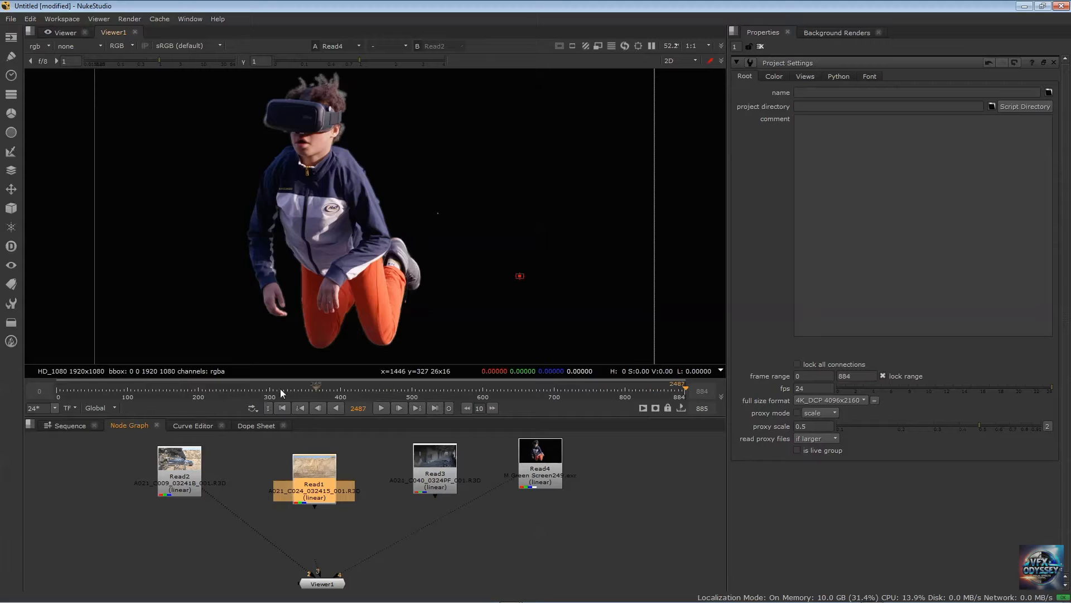
pyautogui.doubleClick(544, 446)
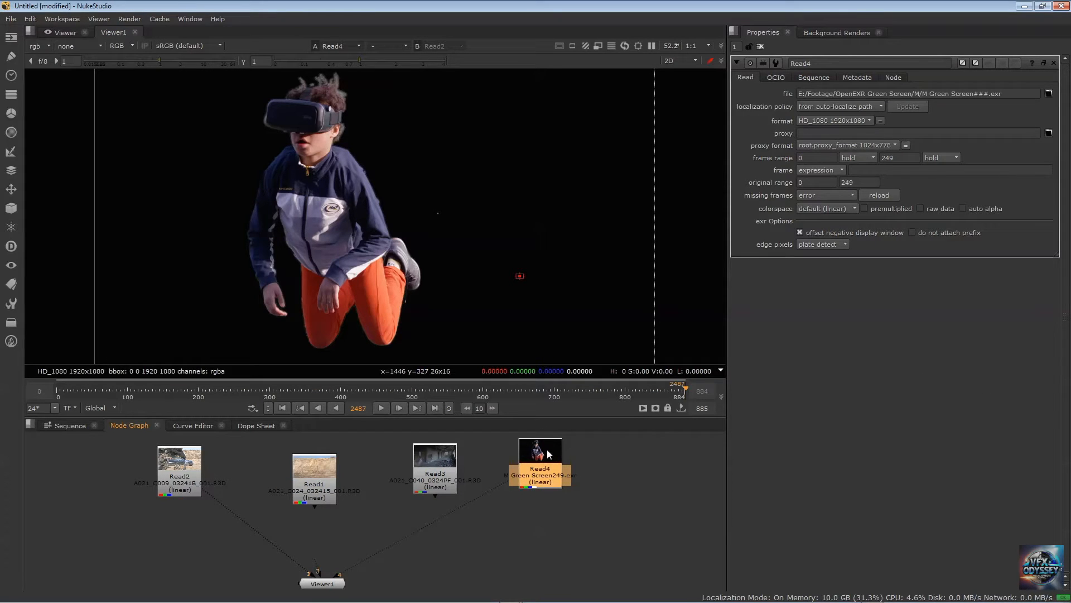
pyautogui.click(173, 461)
pyautogui.doubleClick(172, 460)
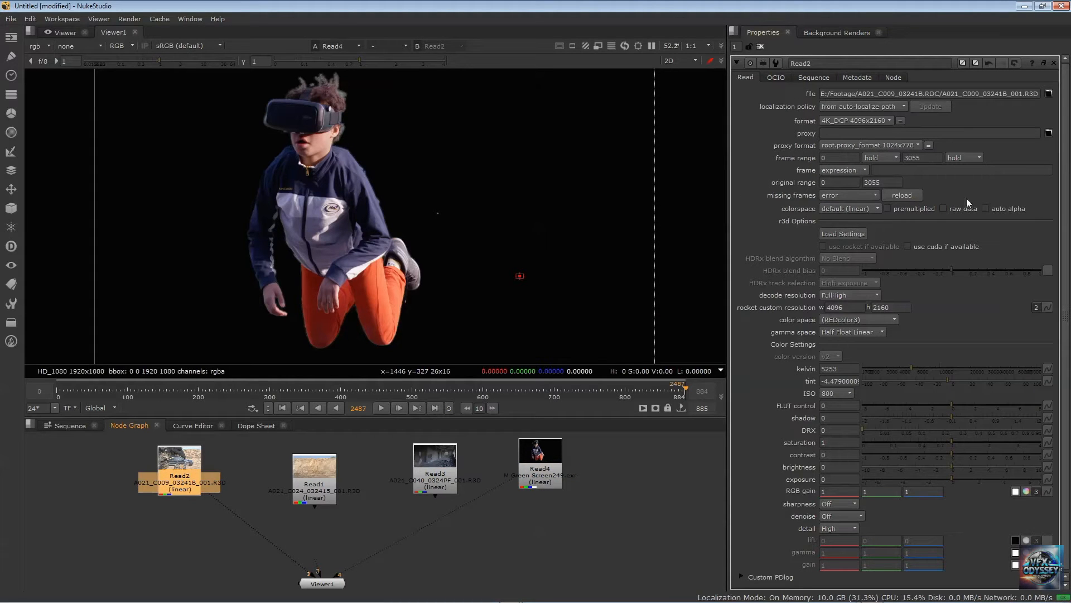
pyautogui.moveTo(935, 159); pyautogui.dragTo(861, 160)
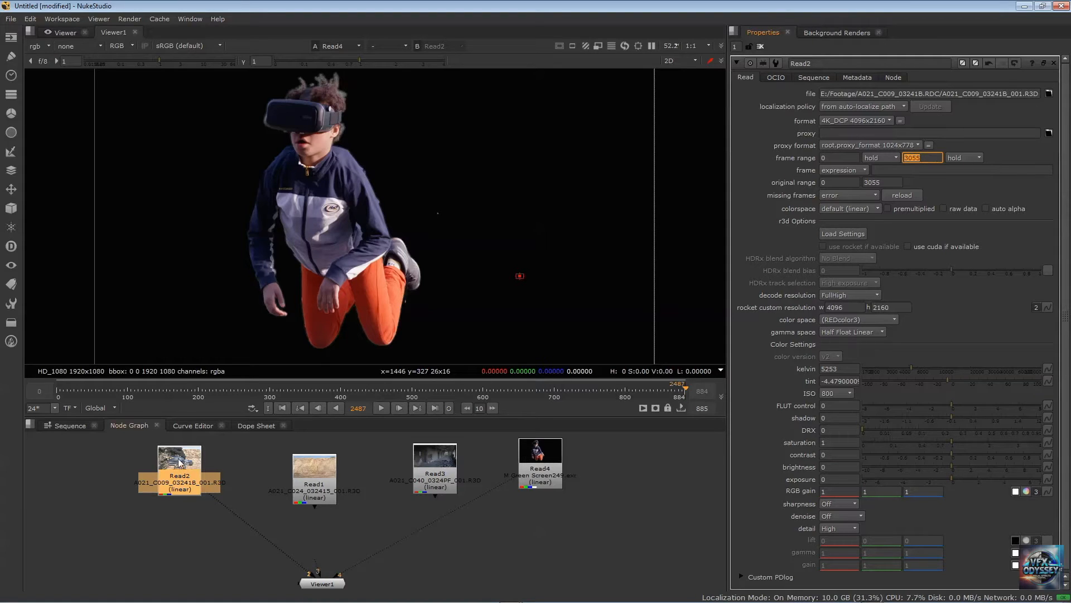
# Open the Project Settings and set the end of the project frame range to 3055
pyautogui.click(533, 535)
pyautogui.press('s')
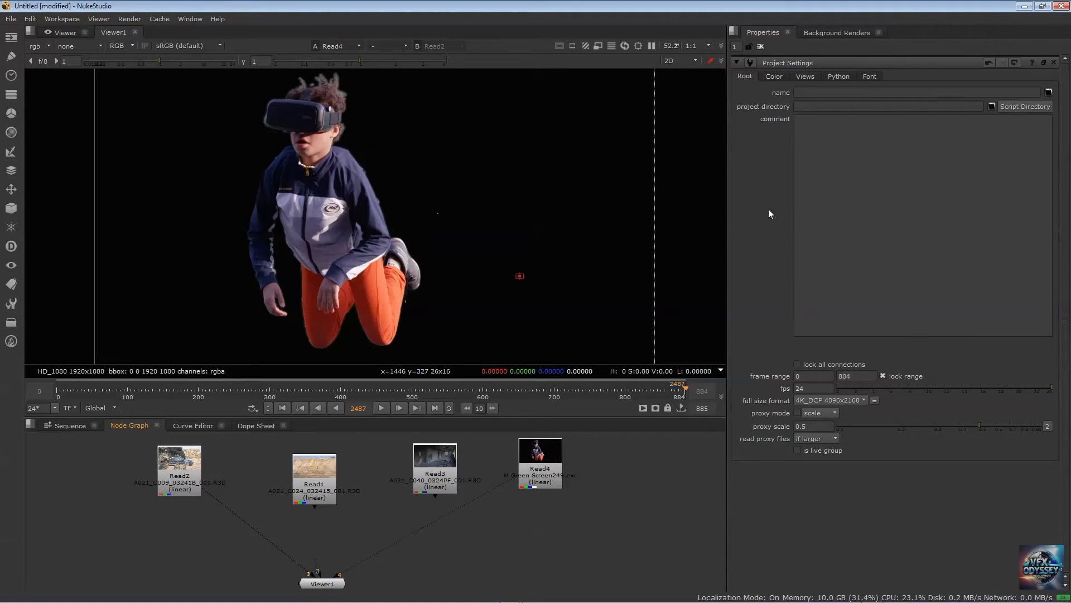
pyautogui.click(869, 376)
pyautogui.write('3055')
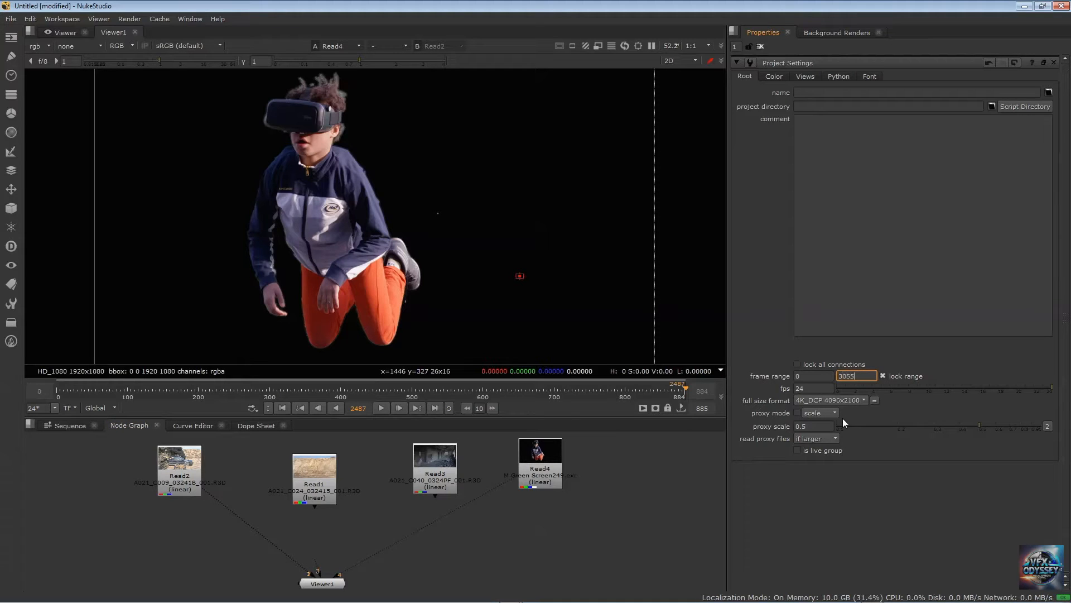
pyautogui.press('Return')
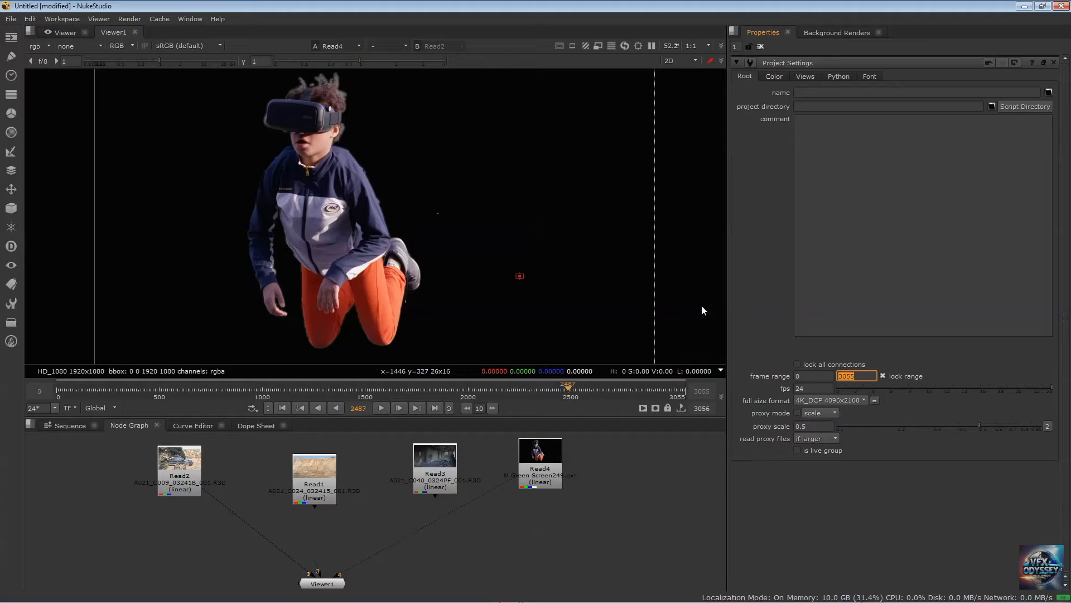
# Set the end of the project frame range to 10000
pyautogui.click(861, 376)
pyautogui.press('BackSpace')
pyautogui.press('BackSpace')
pyautogui.press('BackSpace')
pyautogui.press('BackSpace')
pyautogui.write('1000')
pyautogui.press('Return')
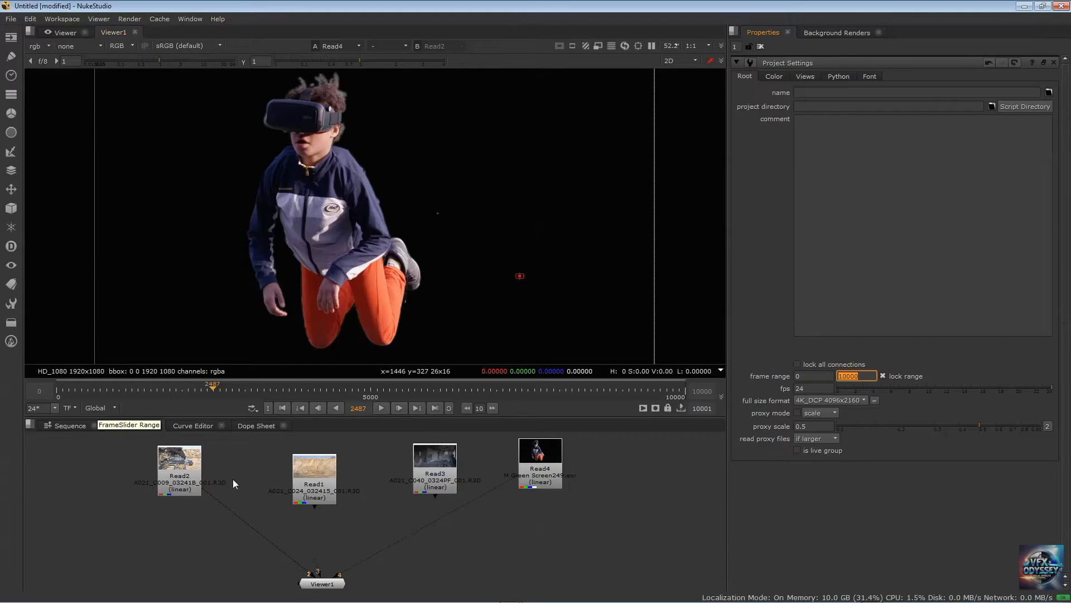
# Show the Read2 node's properties and set the viewer's timeline range to Input
pyautogui.click(180, 466)
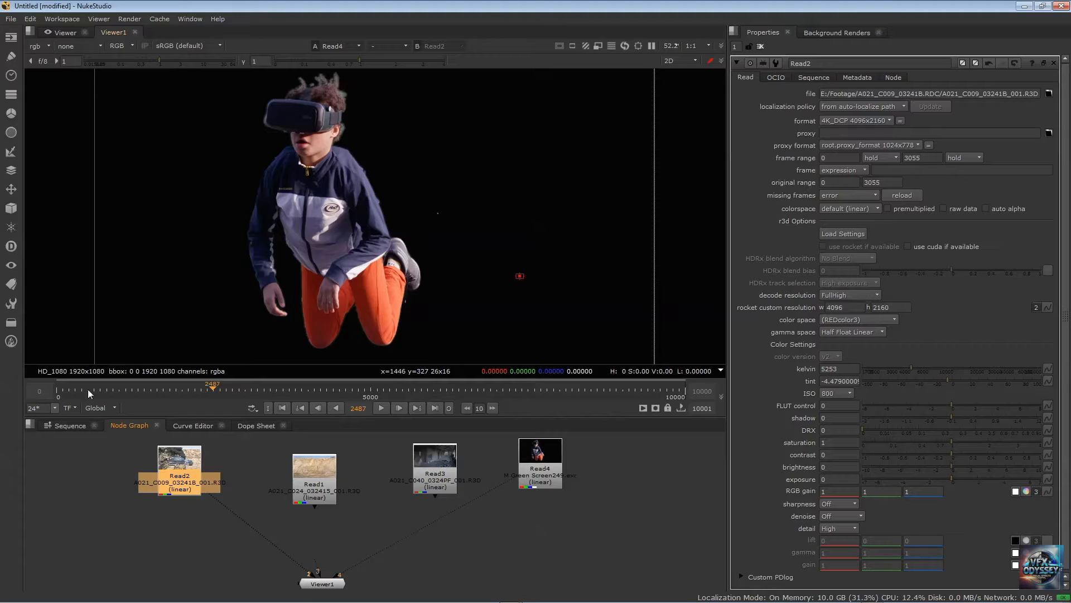
pyautogui.click(96, 407)
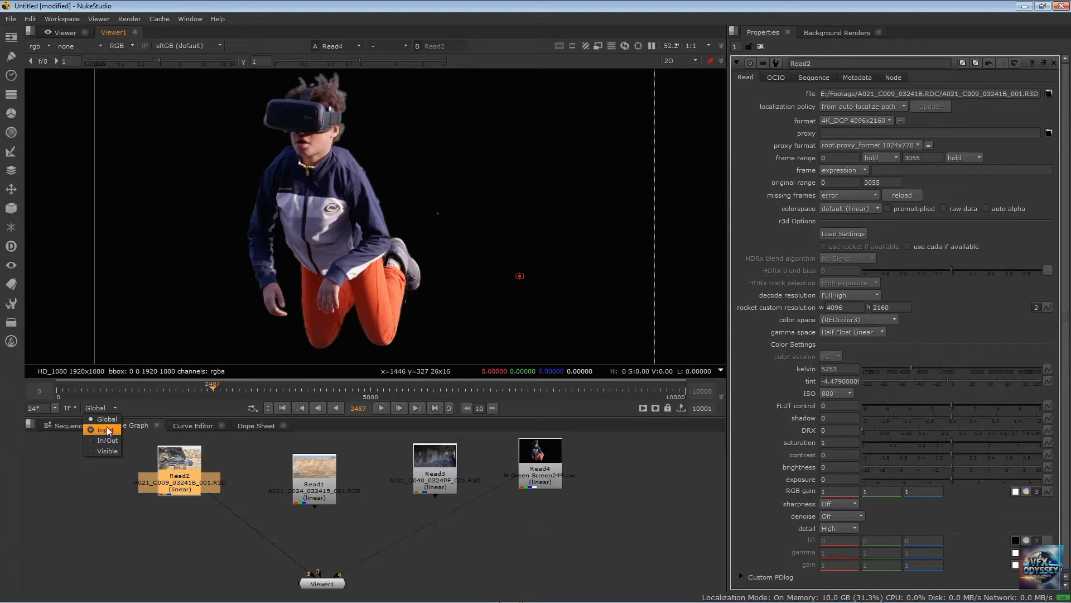
pyautogui.click(105, 433)
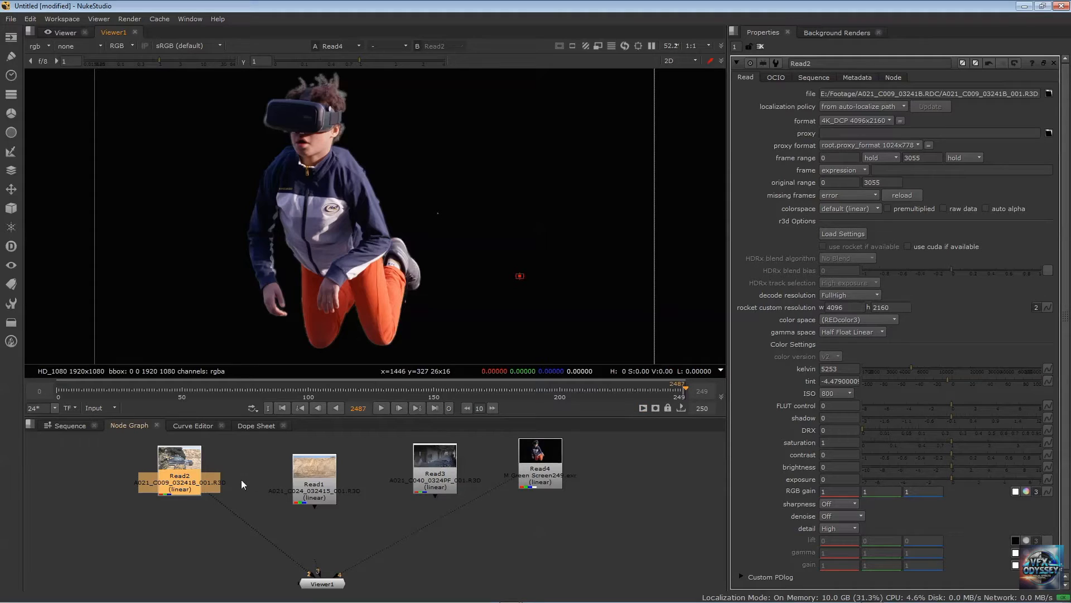
# Show the Read1 clip in the viewer and check the timeline range options
pyautogui.click(316, 467)
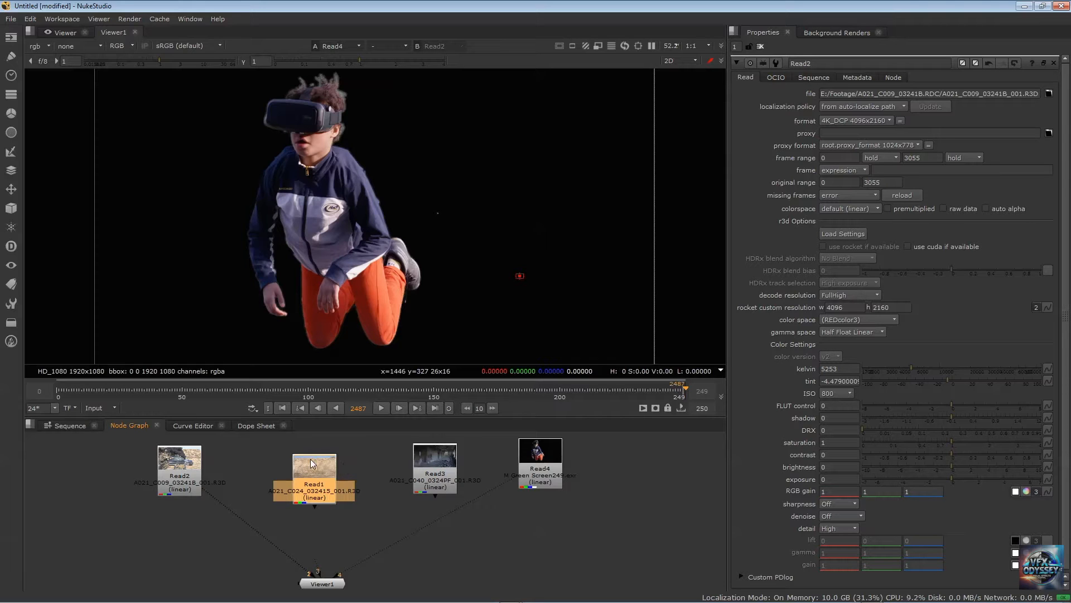
pyautogui.press('1')
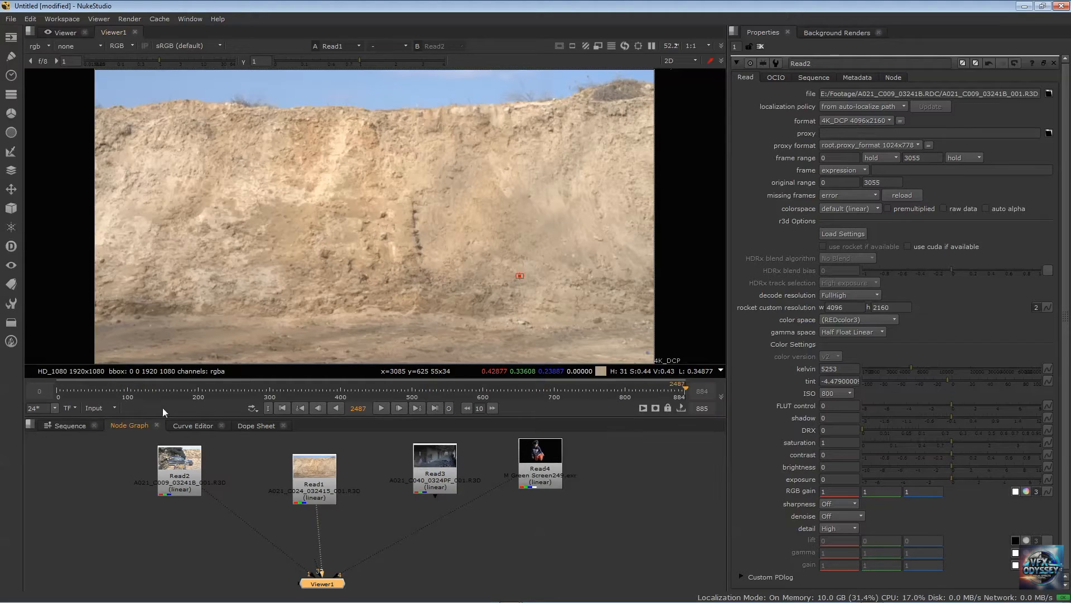
pyautogui.click(108, 407)
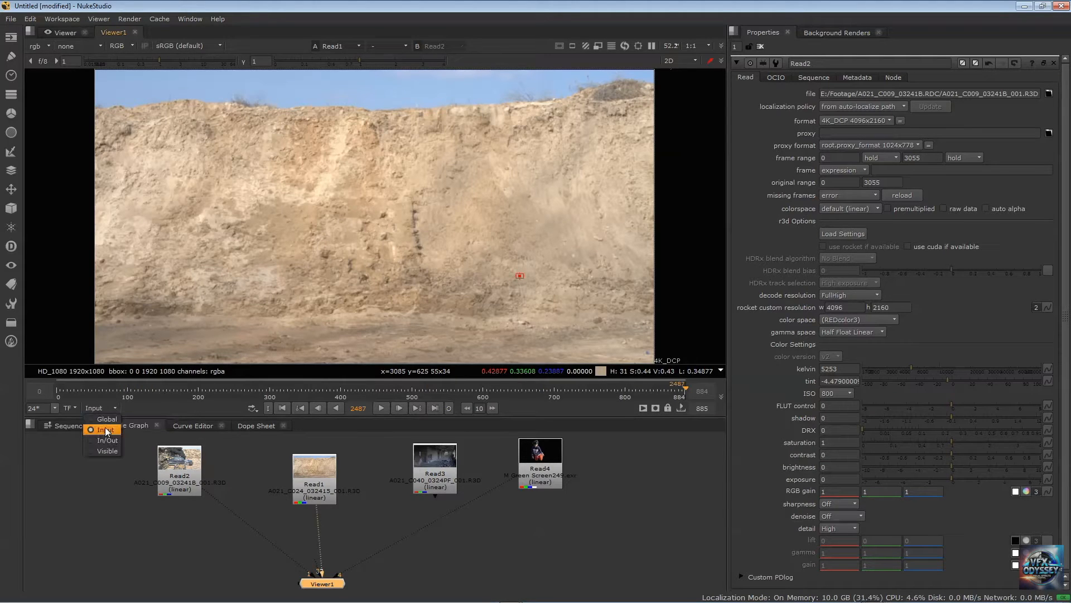
pyautogui.click(133, 411)
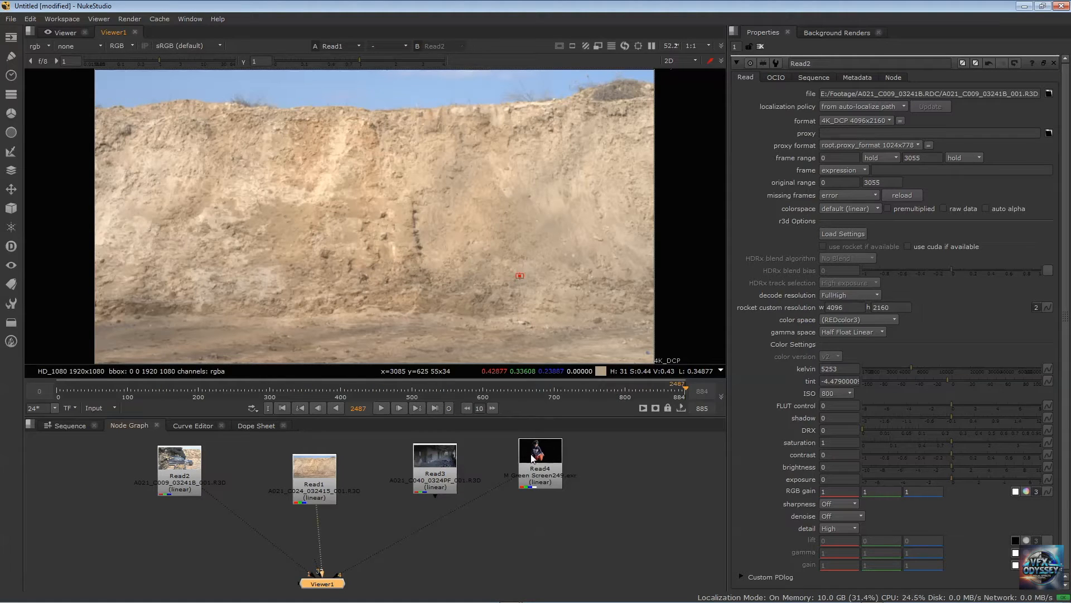
# Set the viewer's timeline range to Global and show the Read4 clip in the viewer
pyautogui.click(102, 410)
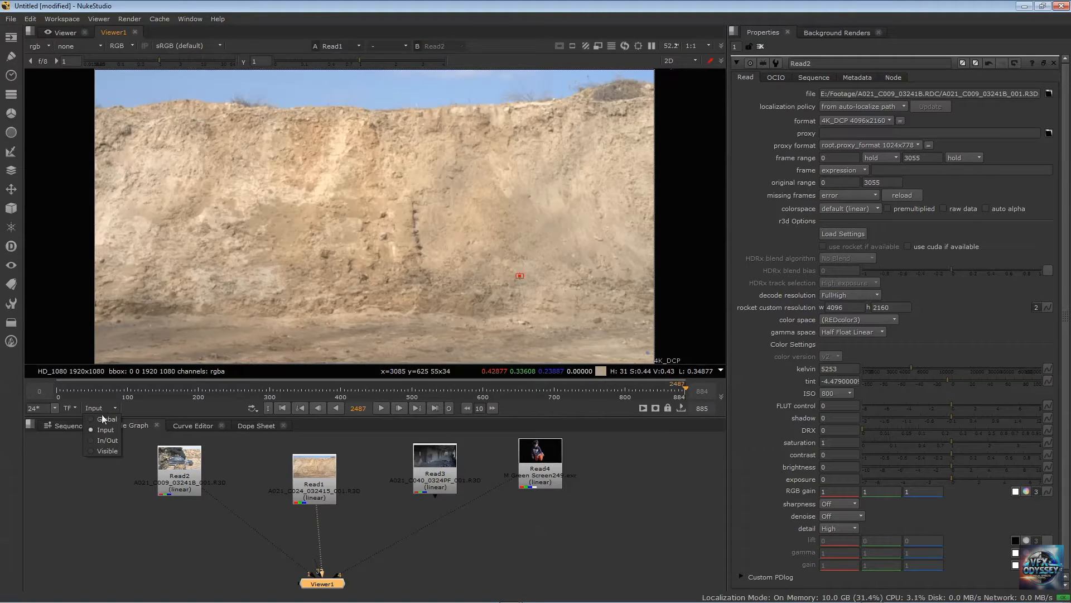
pyautogui.click(103, 418)
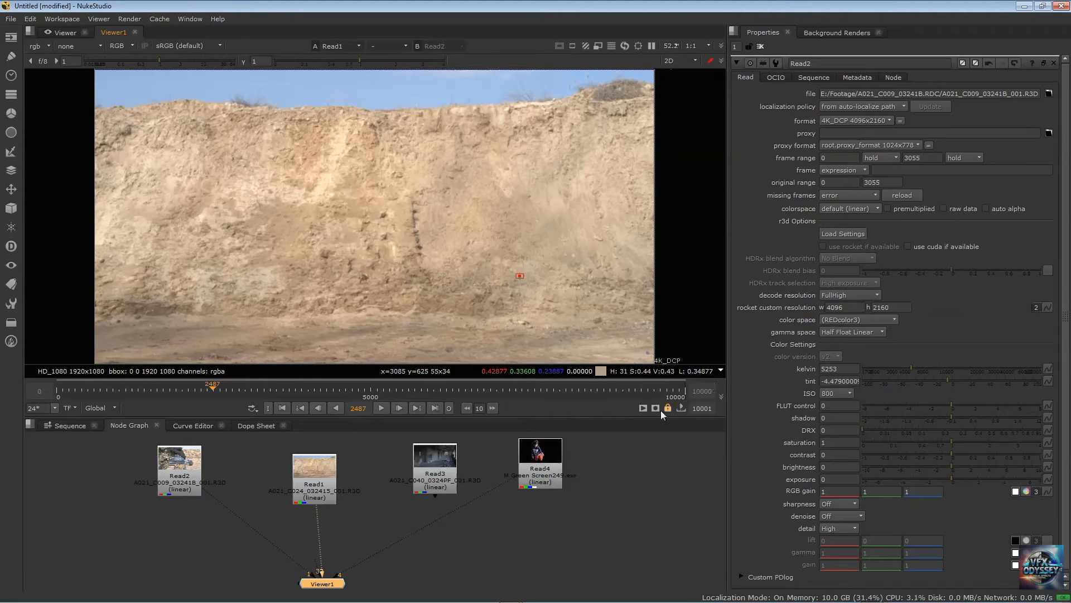
pyautogui.click(550, 455)
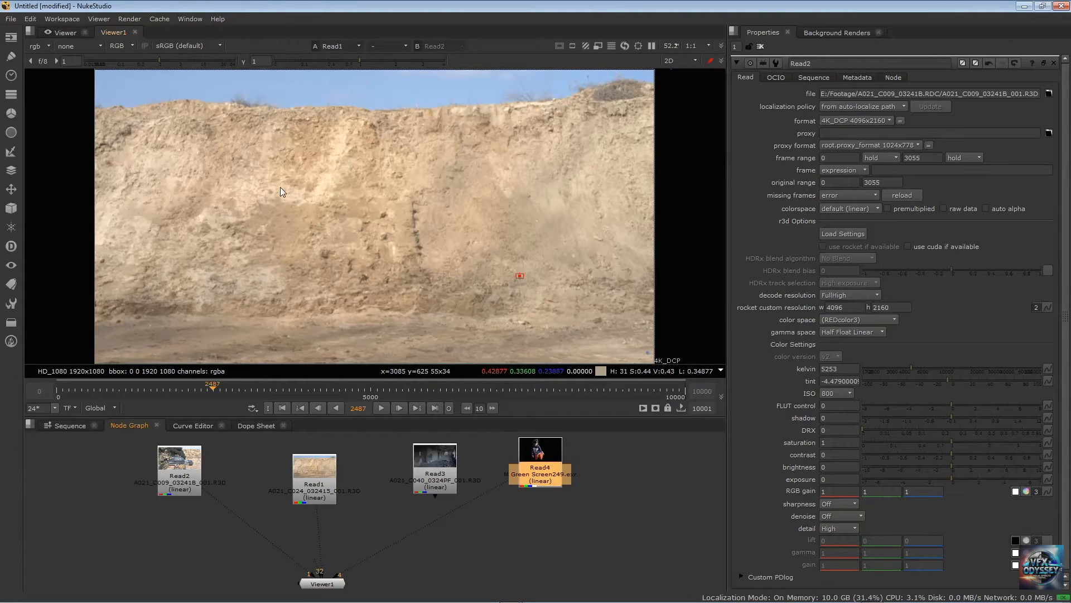
pyautogui.press('4')
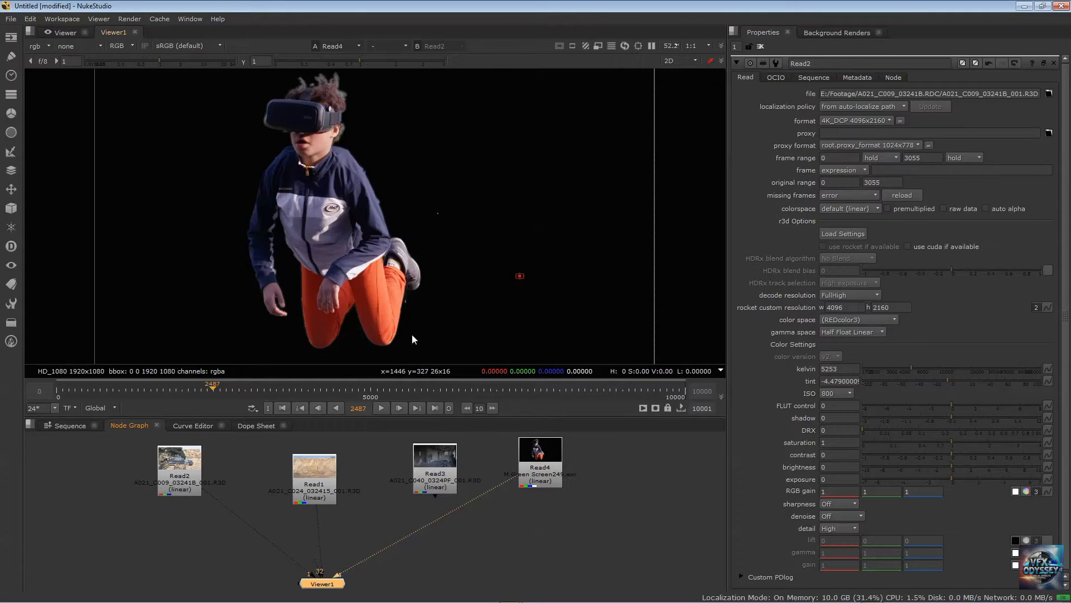
# Scrub the Read4 clip across the global timeline, from about frame 8866 back to frame 177
pyautogui.moveTo(333, 383); pyautogui.dragTo(614, 390)
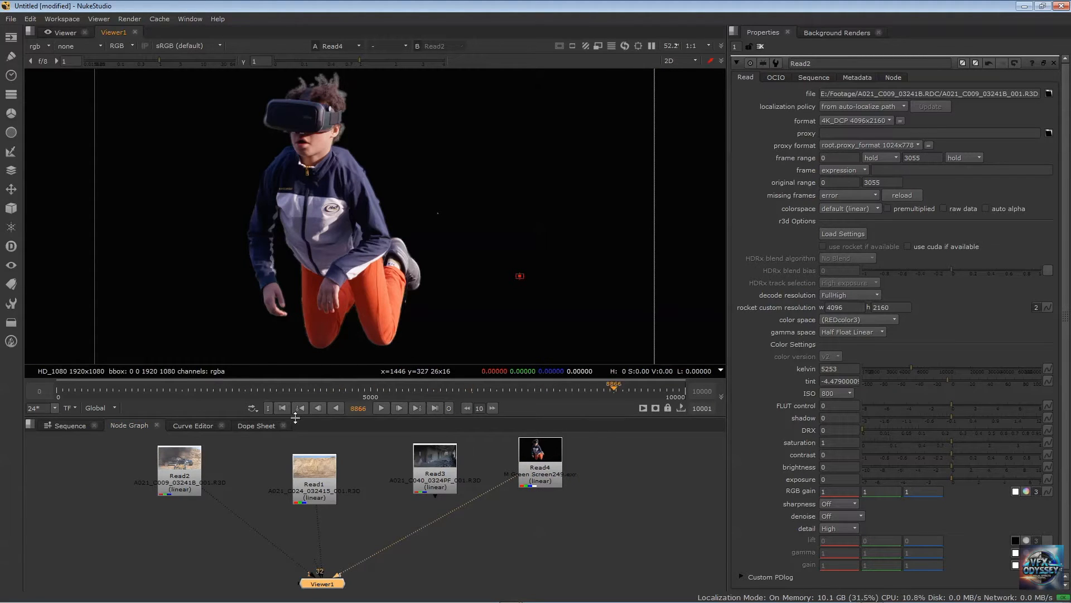
pyautogui.moveTo(299, 386); pyautogui.dragTo(222, 387)
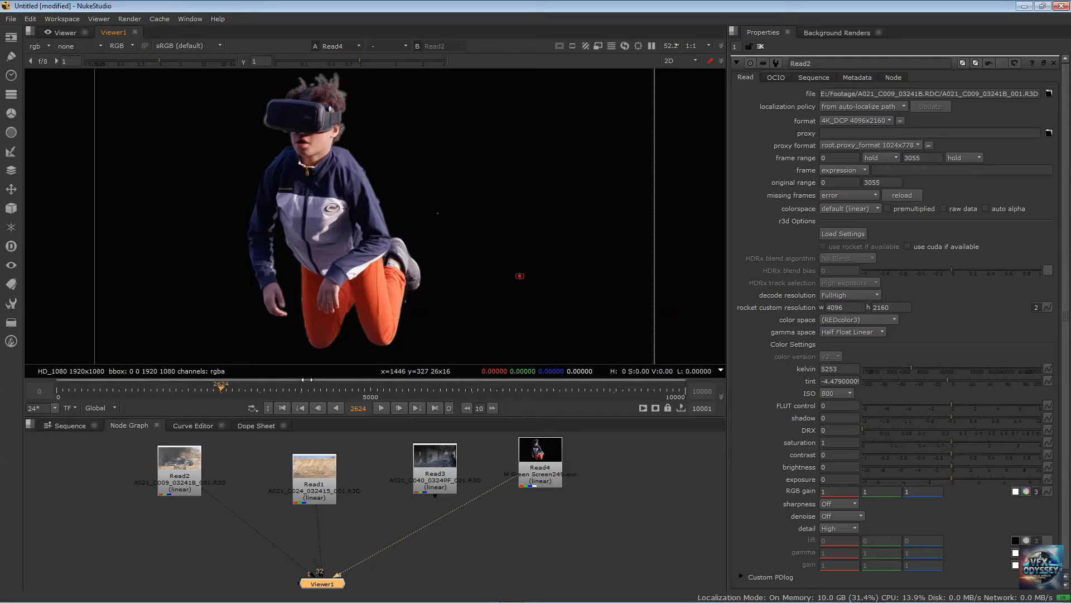
pyautogui.click(72, 385)
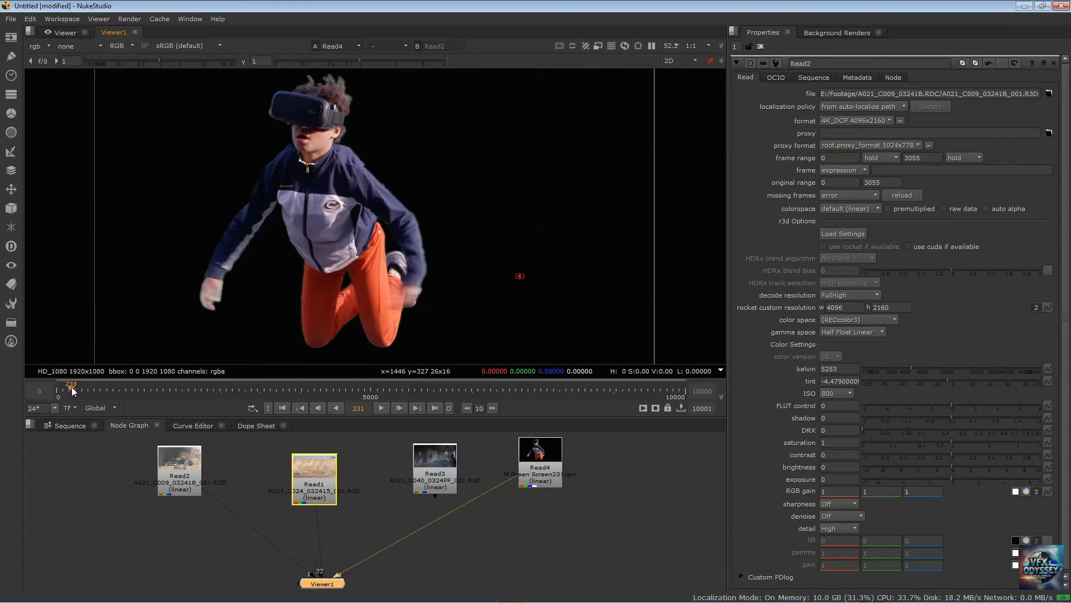
pyautogui.click(68, 383)
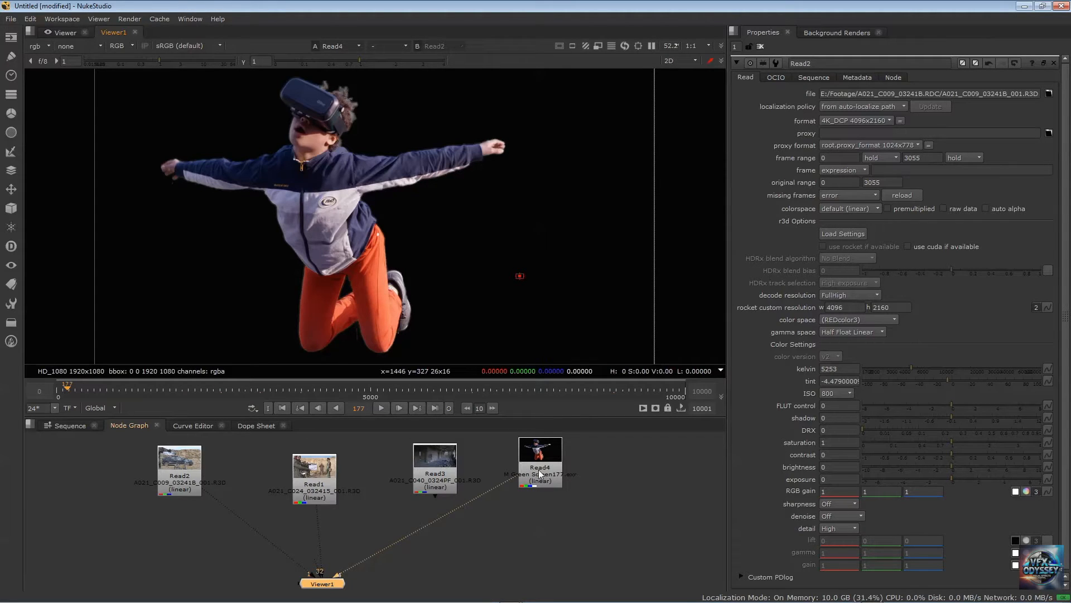
# Open the Read4 node's properties and view the clip at about frames 5001 and 319, beyond its frame range
pyautogui.click(542, 446)
pyautogui.doubleClick(542, 445)
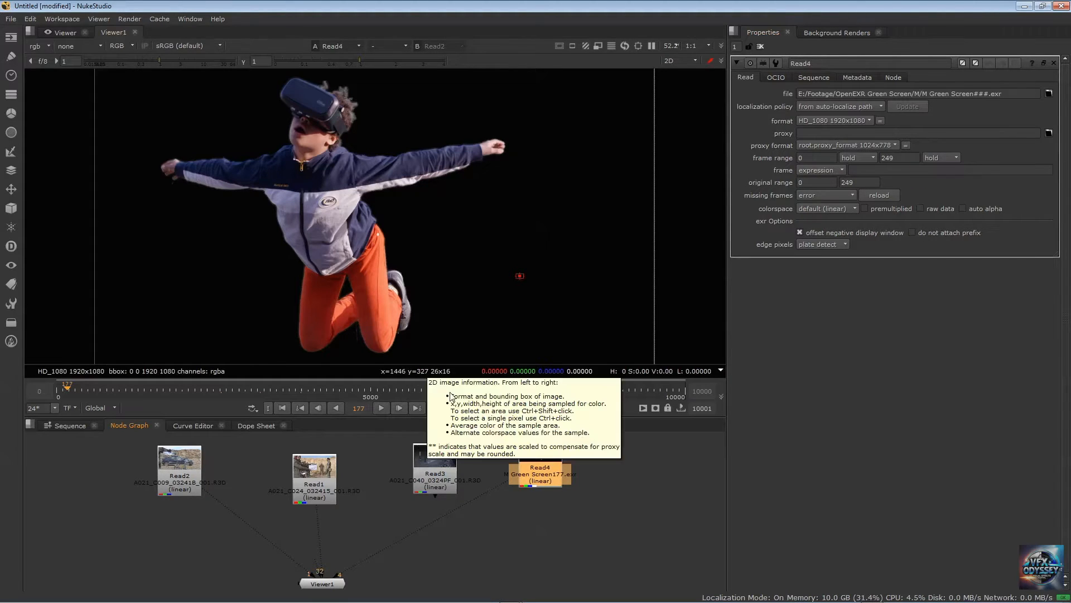
pyautogui.click(371, 391)
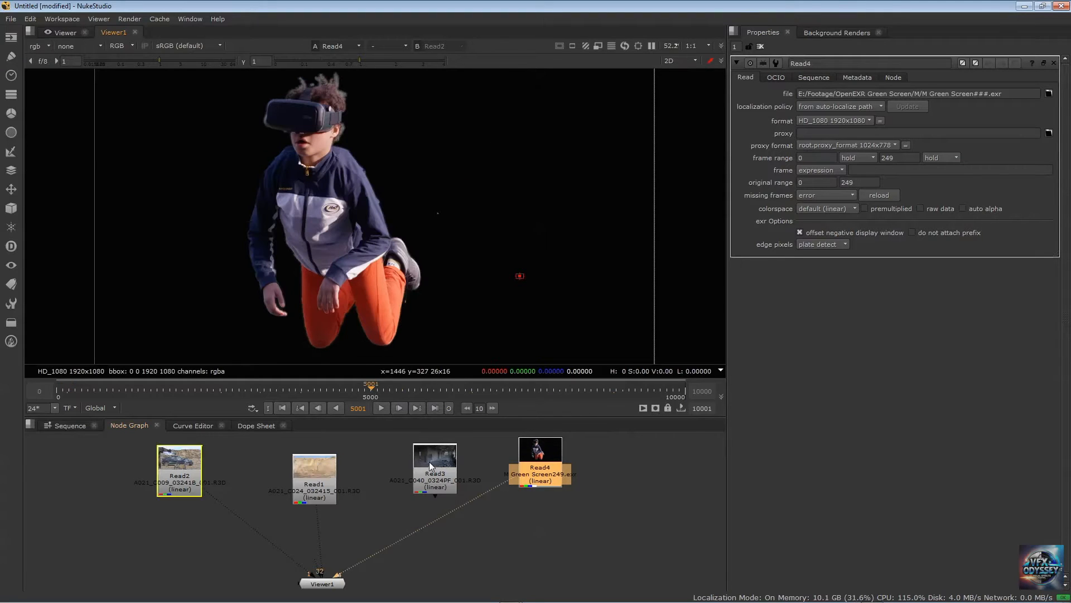
pyautogui.click(75, 390)
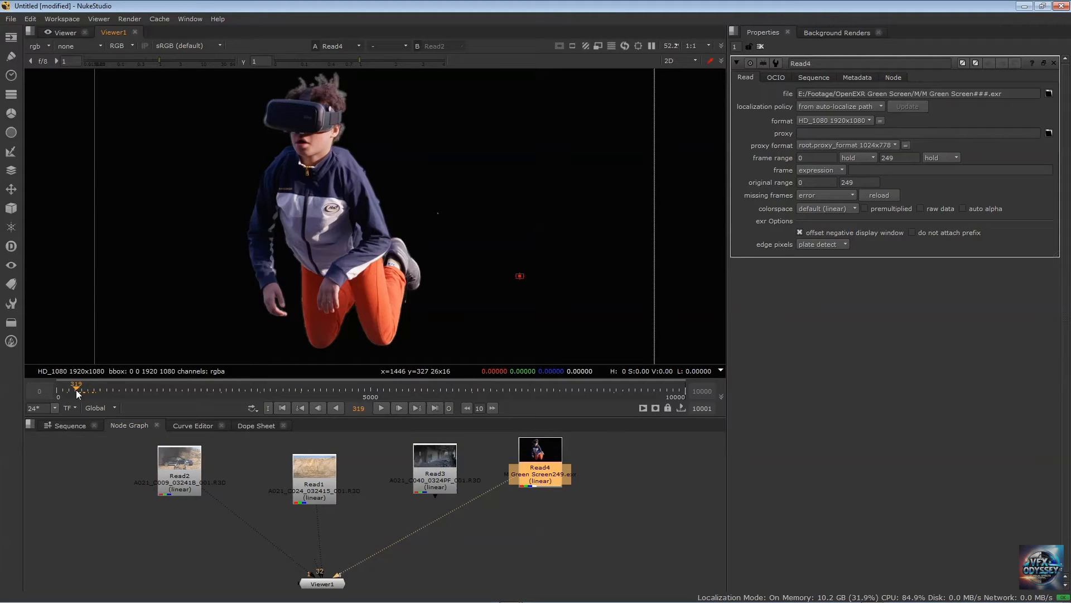
# Go to frame 249 in the viewer and scrub the Read4 clip back to about frame 195
pyautogui.moveTo(352, 408); pyautogui.dragTo(448, 397)
pyautogui.write('249')
pyautogui.press('Return')
pyautogui.moveTo(77, 387); pyautogui.dragTo(68, 387)
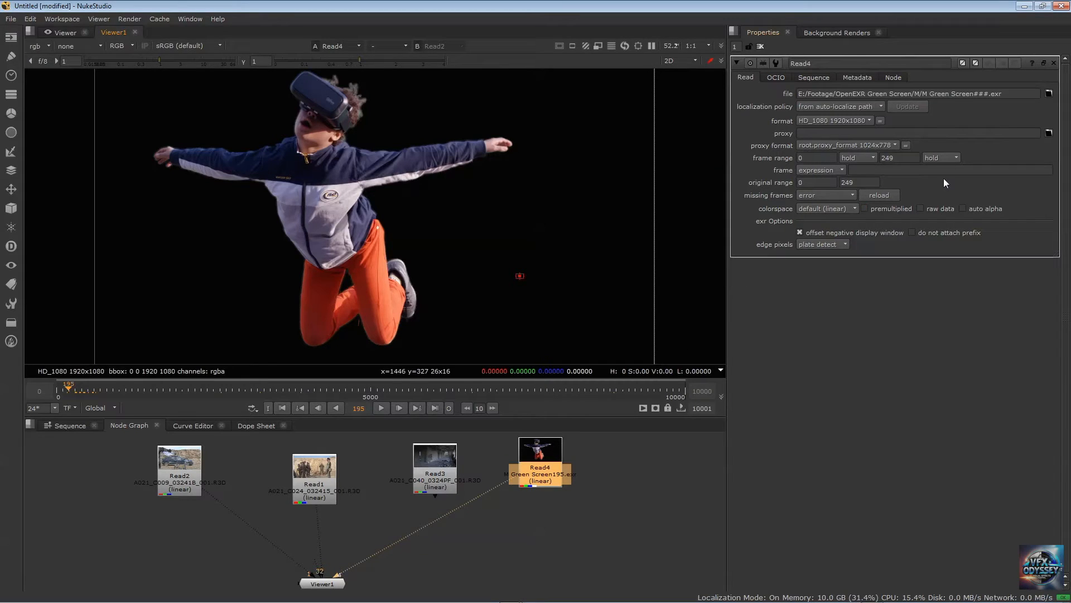
# Compare the Input and Global timeline ranges for Read4, ending on Global with the playhead at about frame 2270
pyautogui.click(114, 407)
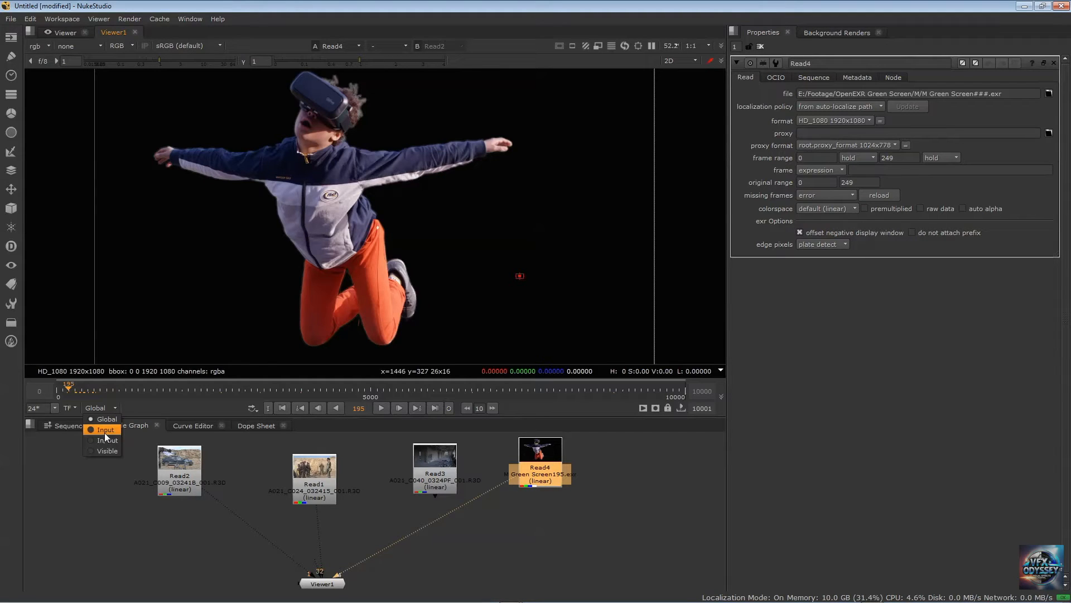
pyautogui.click(105, 429)
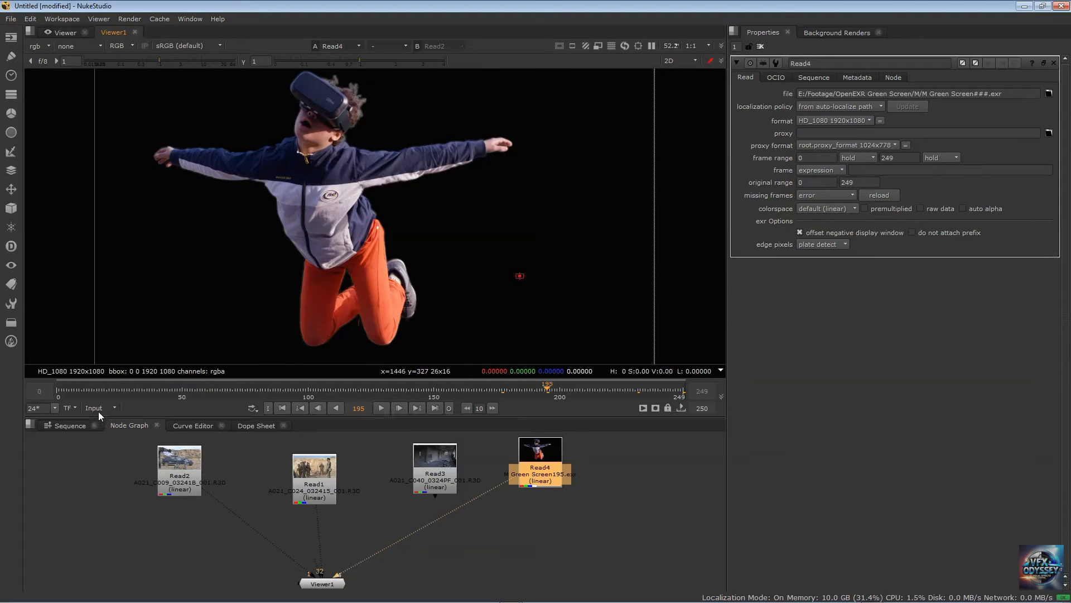
pyautogui.click(102, 408)
pyautogui.click(107, 419)
pyautogui.click(223, 389)
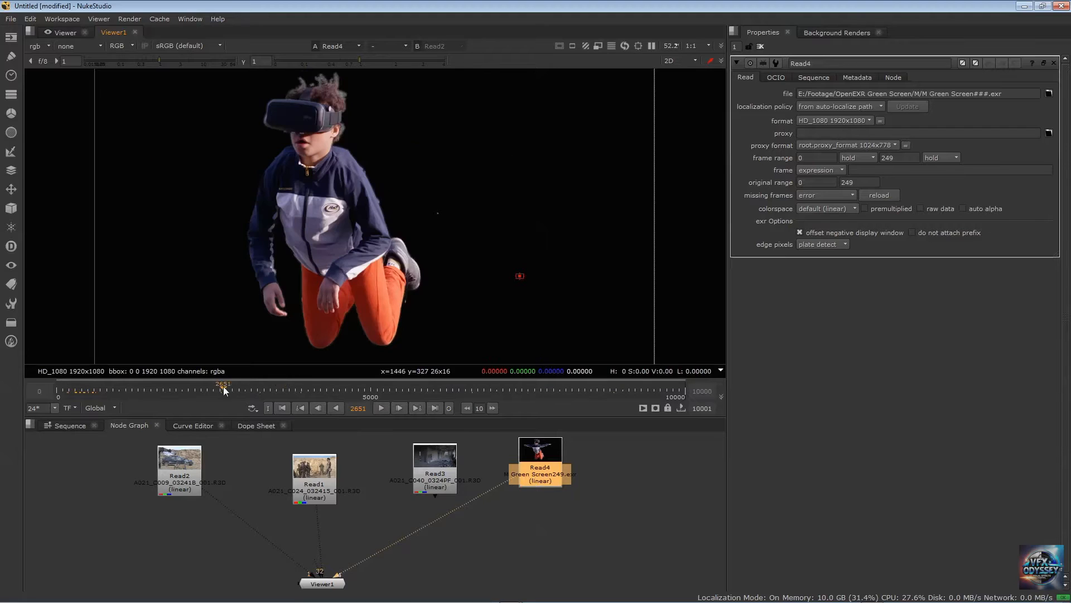
pyautogui.moveTo(223, 386); pyautogui.dragTo(198, 387)
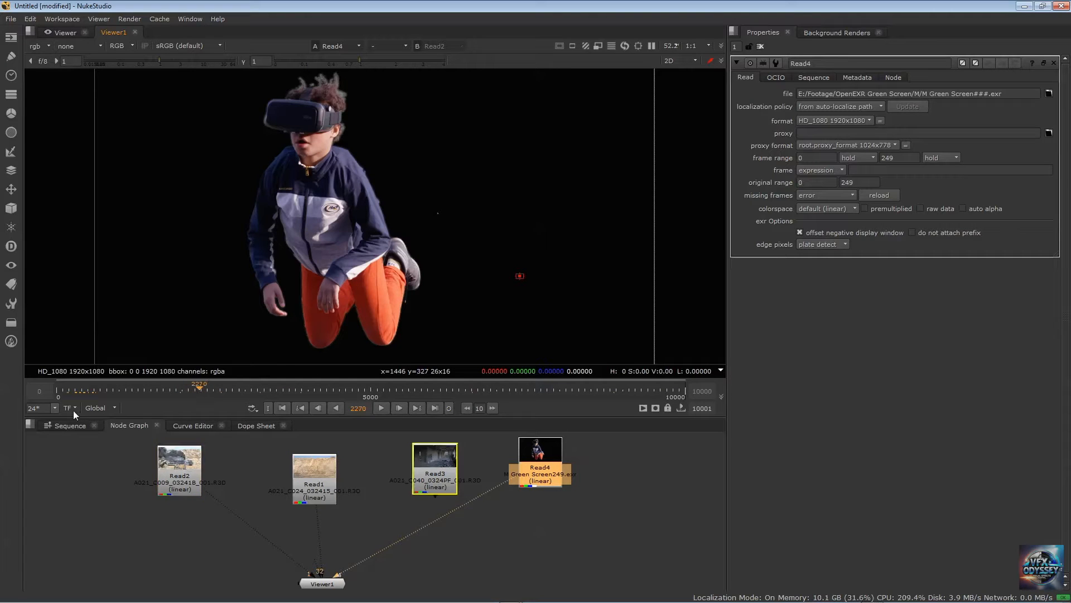
# Keep the timeline range on Global, show the Read2 clip in the viewer and shift its node slightly sideways
pyautogui.click(106, 408)
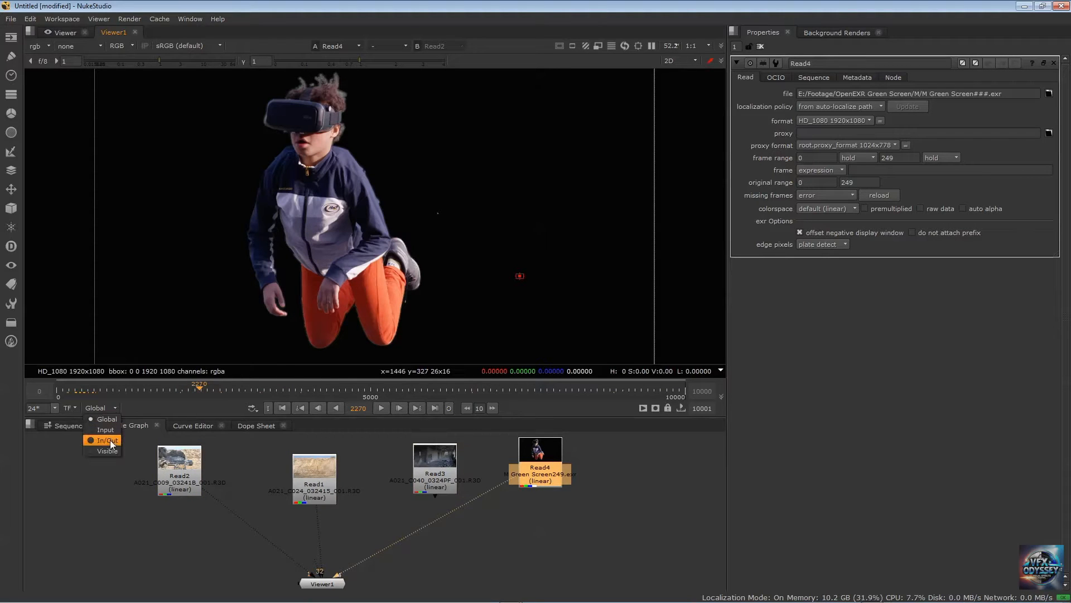
pyautogui.click(225, 464)
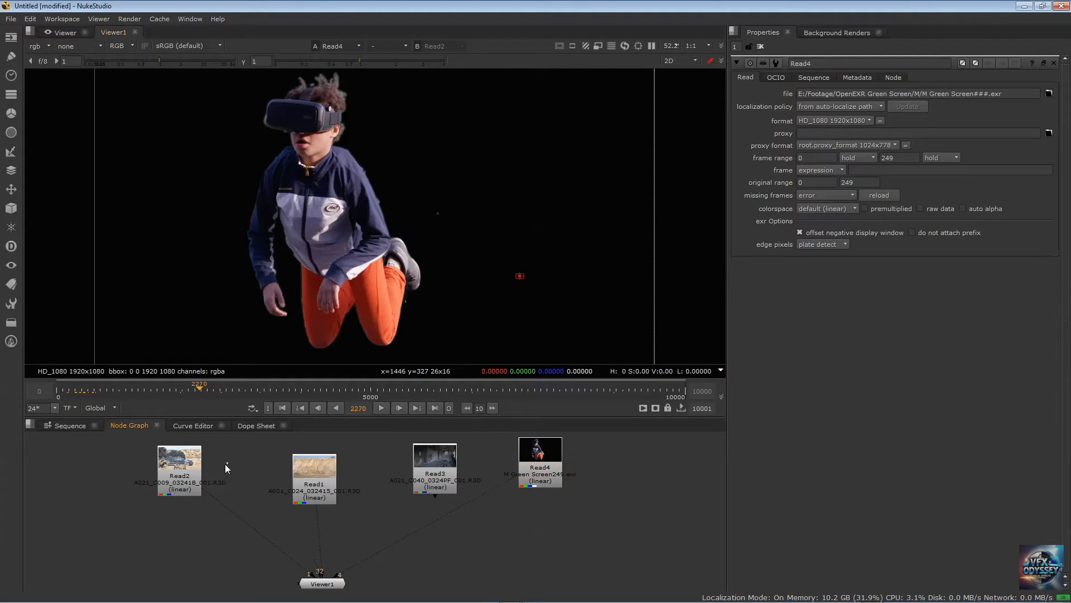
pyautogui.click(94, 408)
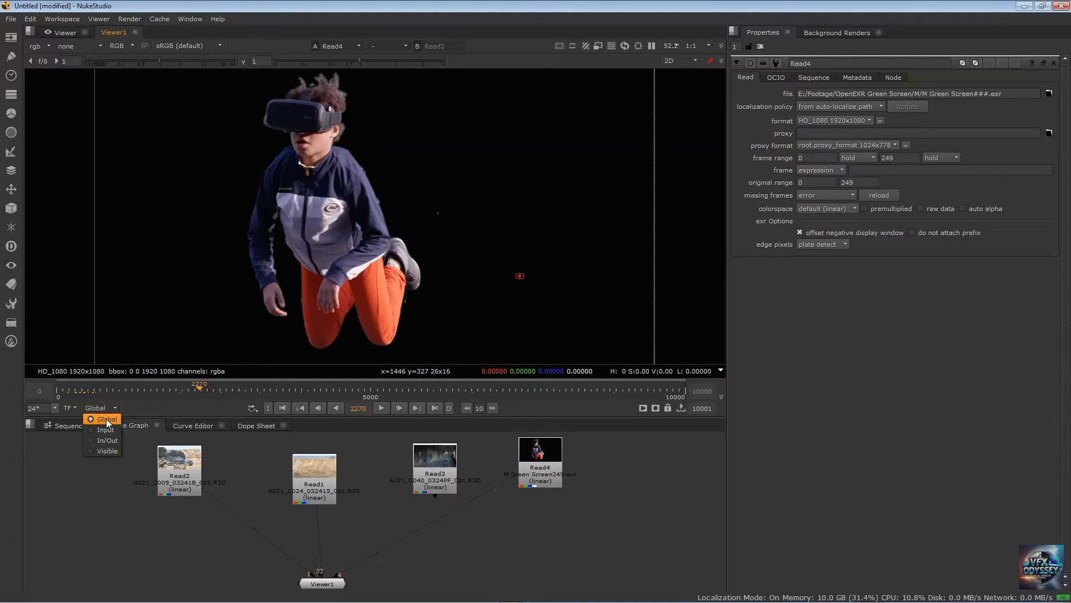
pyautogui.click(106, 419)
pyautogui.click(178, 463)
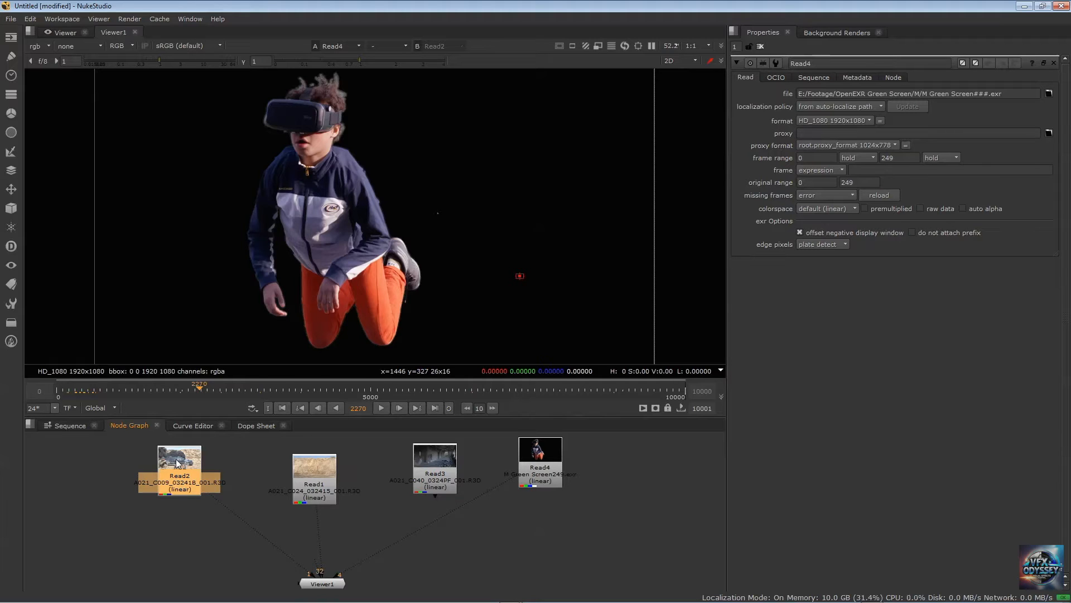
pyautogui.press('1')
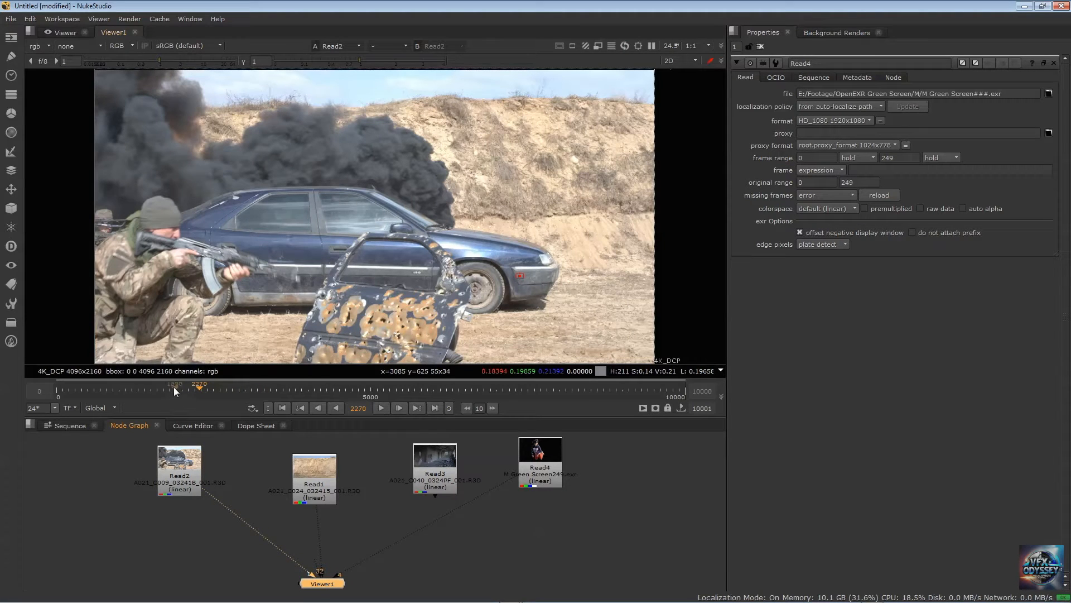
pyautogui.moveTo(177, 469); pyautogui.dragTo(188, 469)
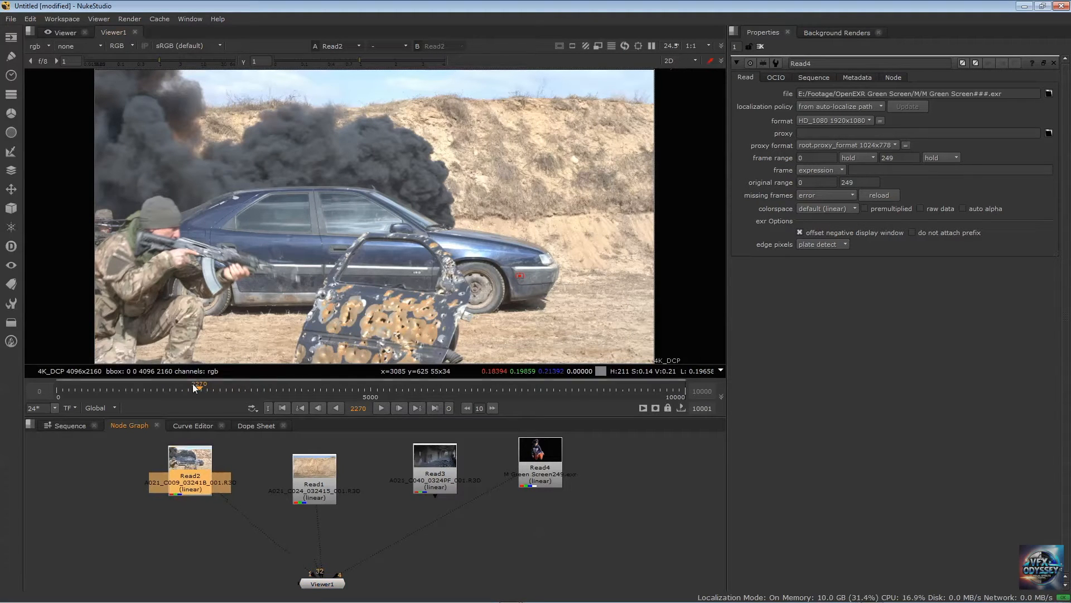
# Scrub the Read2 clip between about frames 1481 and 2234, ending on frame 1915
pyautogui.moveTo(200, 389); pyautogui.dragTo(191, 390)
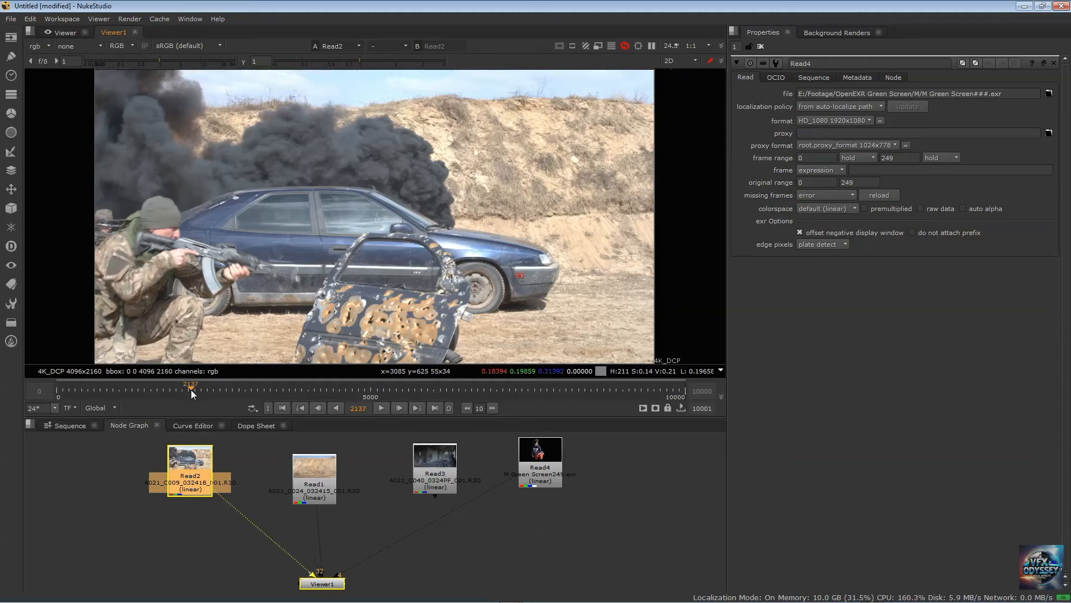
pyautogui.click(105, 407)
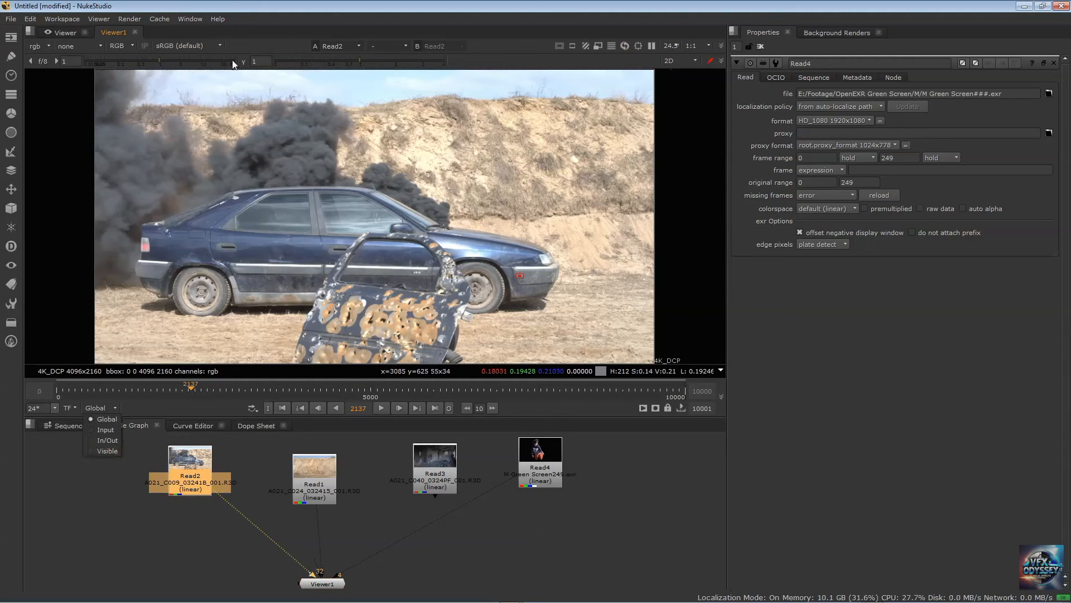
pyautogui.click(235, 7)
pyautogui.click(190, 388)
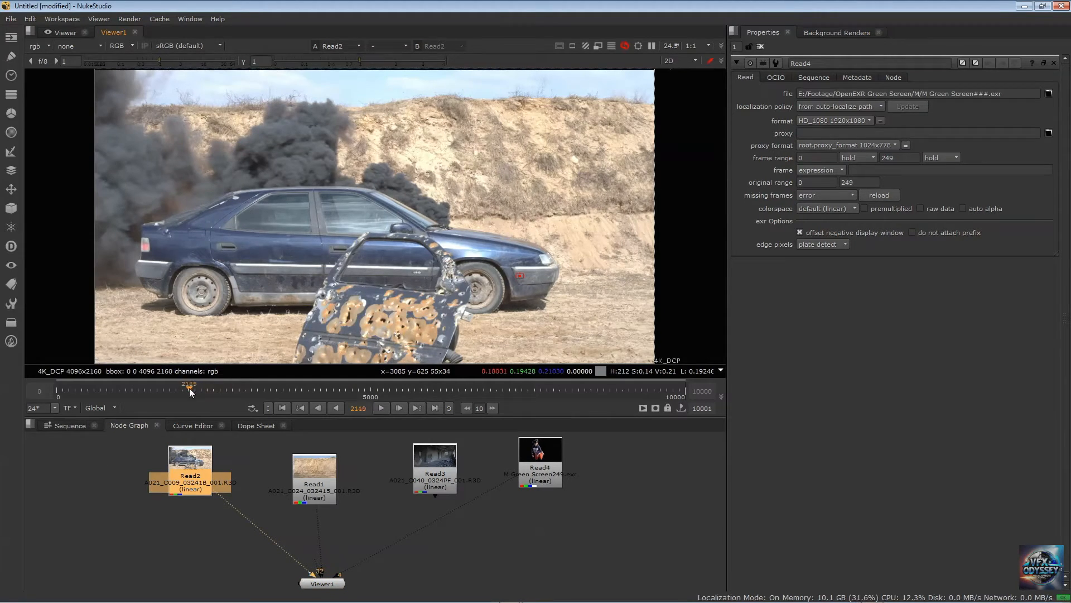
pyautogui.moveTo(189, 387)
pyautogui.mouseDown()
pyautogui.moveTo(176, 387)
pyautogui.moveTo(196, 386)
pyautogui.mouseUp()
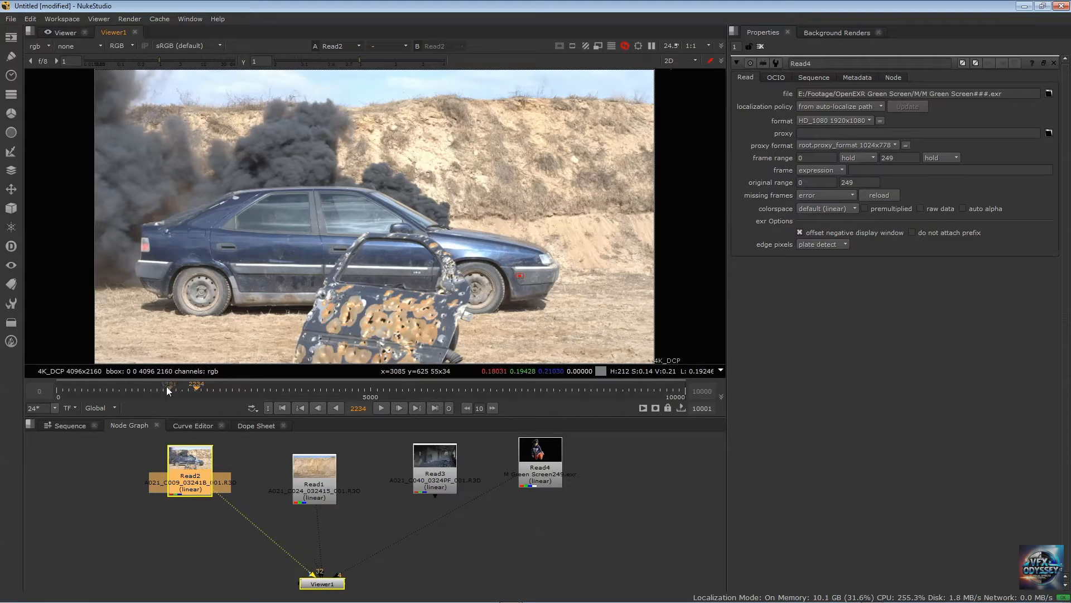
pyautogui.click(150, 386)
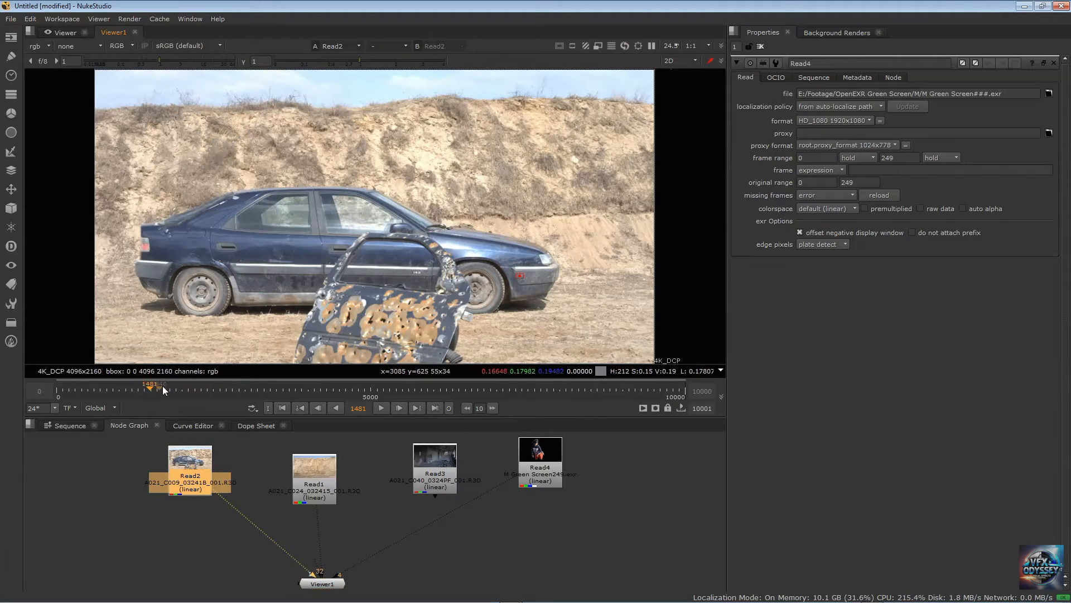
pyautogui.moveTo(162, 386); pyautogui.dragTo(182, 387)
pyautogui.moveTo(197, 386); pyautogui.dragTo(175, 389)
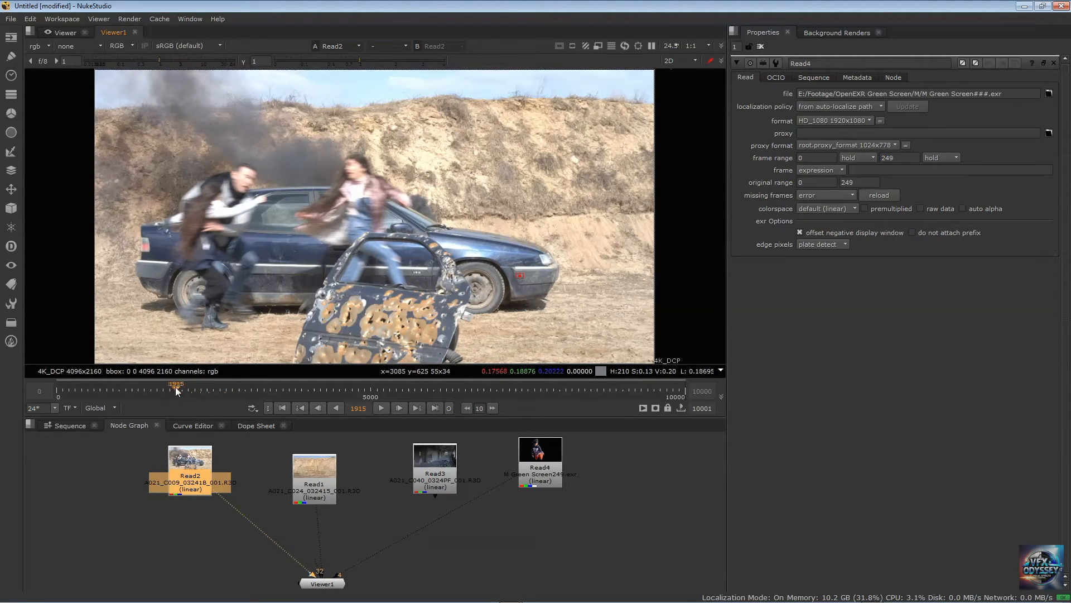
# Step the Read2 clip backward frame by frame to frame 1908
pyautogui.click(318, 407)
pyautogui.click(317, 407)
pyautogui.click(319, 408)
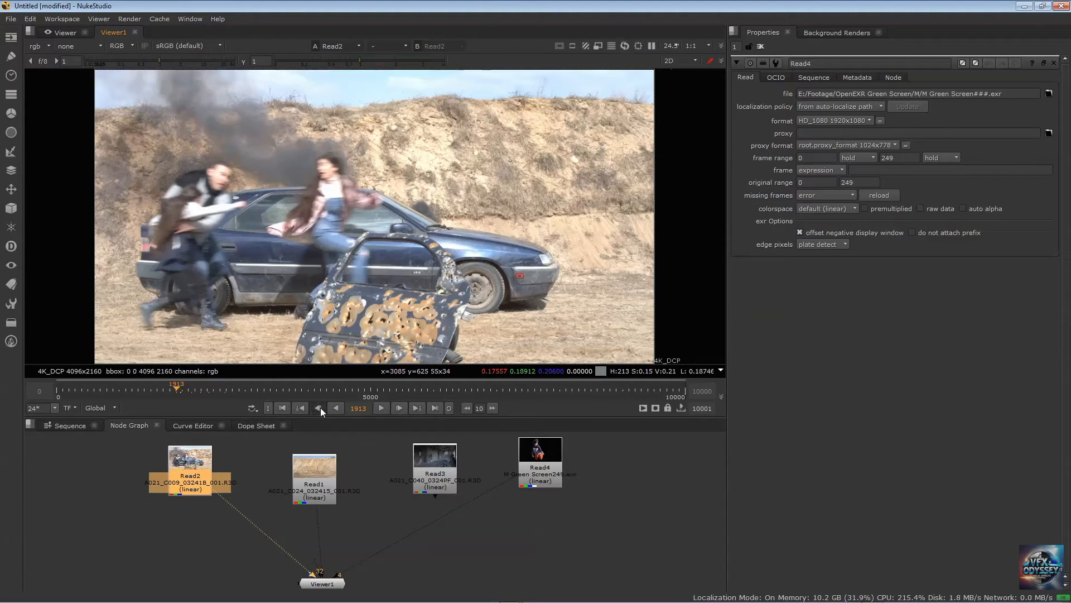
pyautogui.click(319, 407)
pyautogui.click(319, 408)
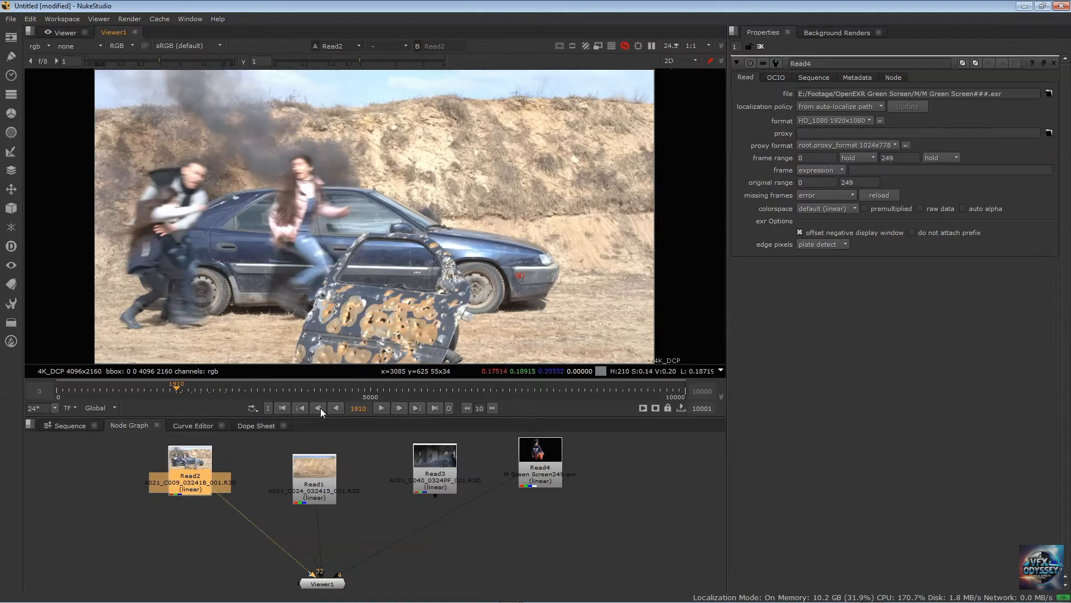
pyautogui.click(319, 408)
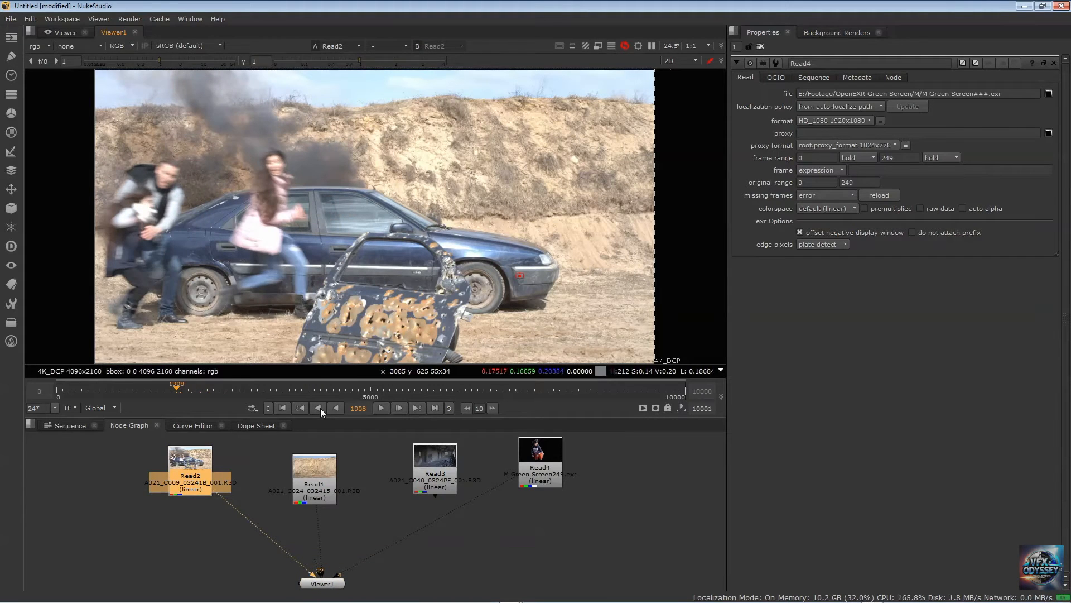
# Step the Read2 clip back to frame 1908 and mark it as the timeline's in point
pyautogui.click(319, 408)
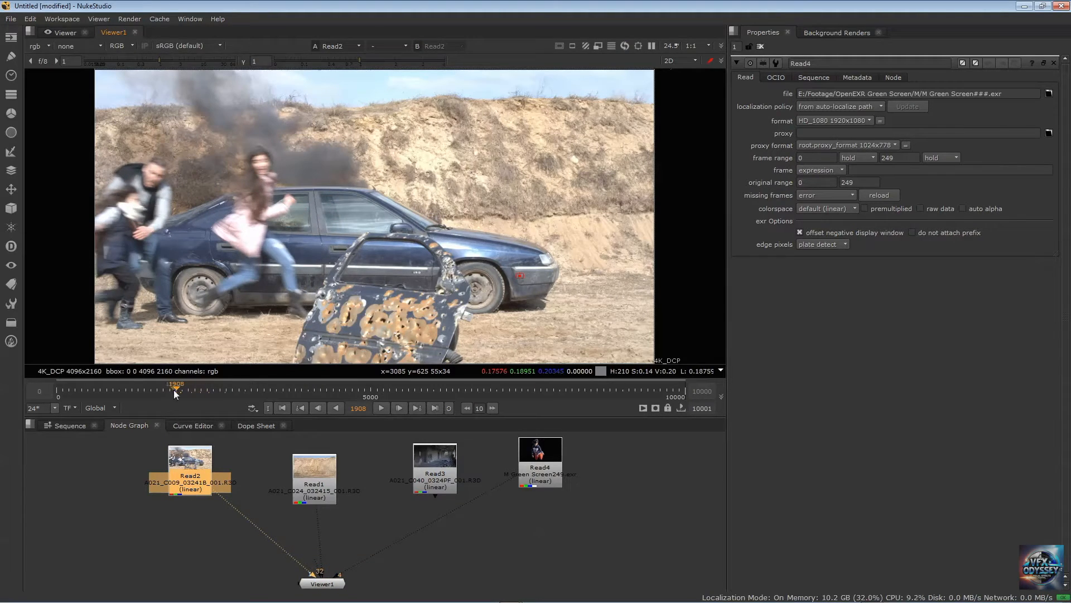
pyautogui.press('i')
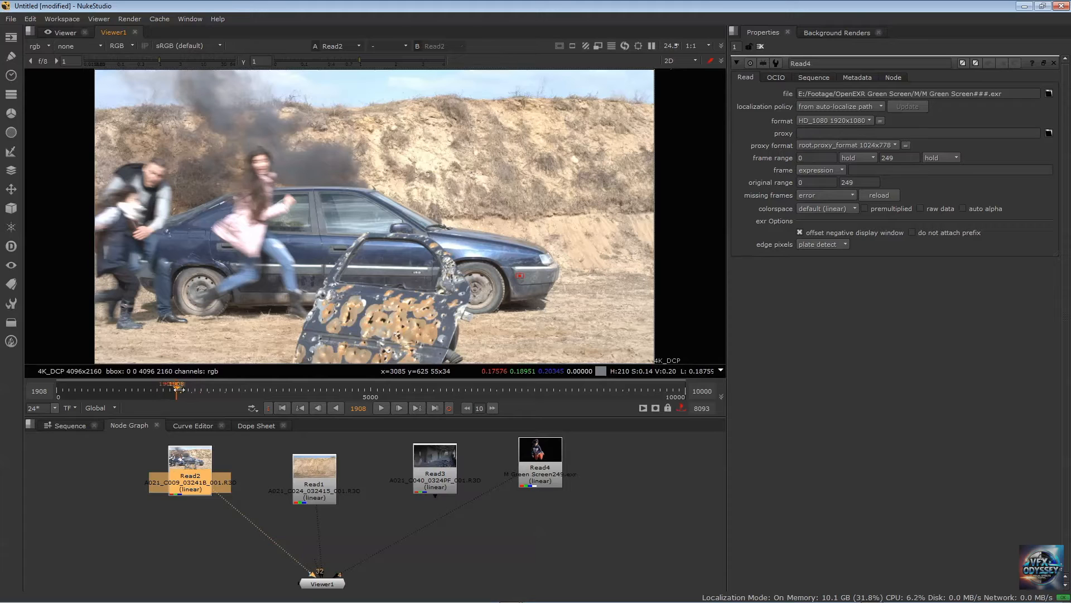
# Scrub through the Read2 clip to frame 2598, where the soldiers pass the car, and mark it as the out point
pyautogui.click(238, 389)
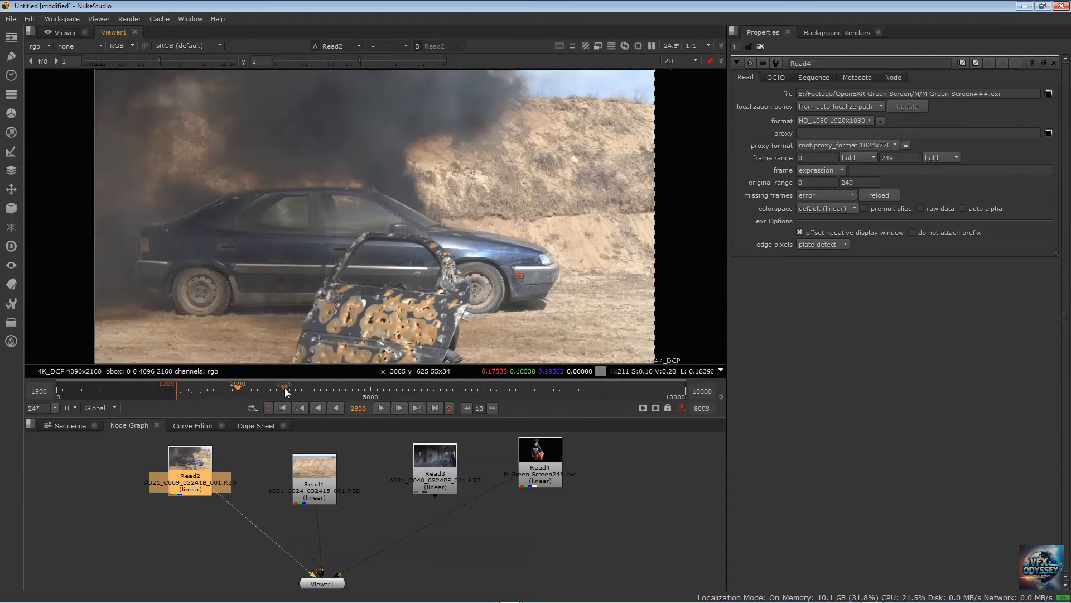
pyautogui.moveTo(284, 389); pyautogui.dragTo(321, 390)
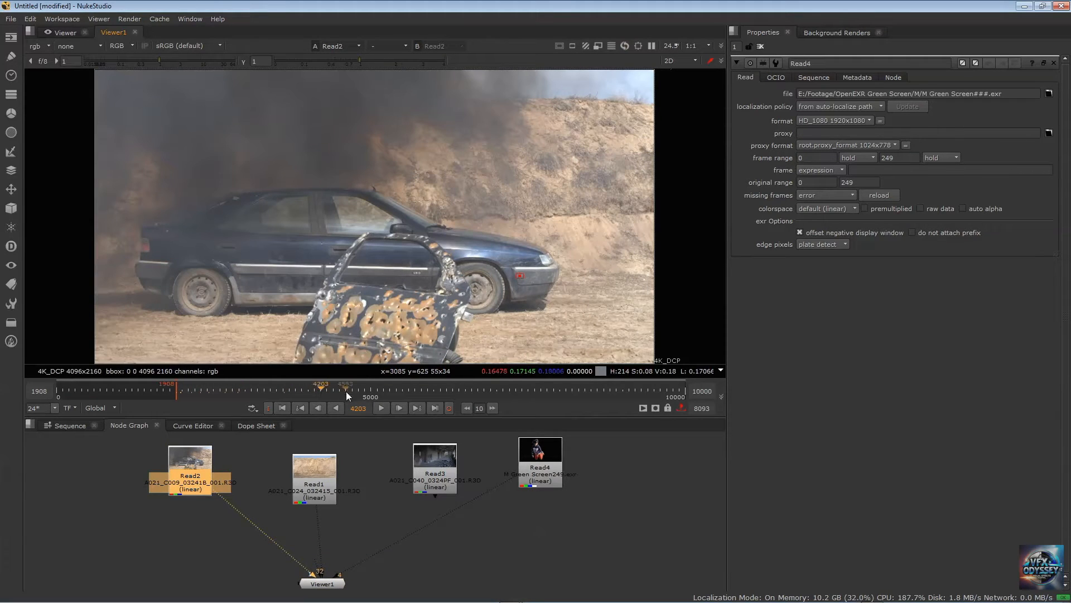
pyautogui.click(290, 389)
pyautogui.click(277, 390)
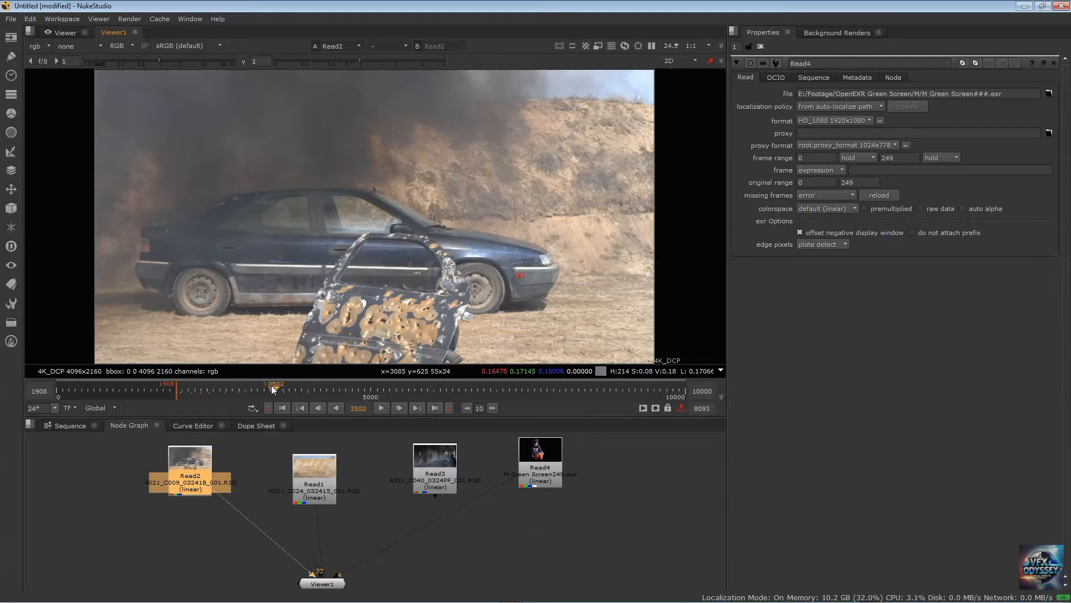
pyautogui.click(260, 389)
pyautogui.click(240, 389)
pyautogui.click(223, 386)
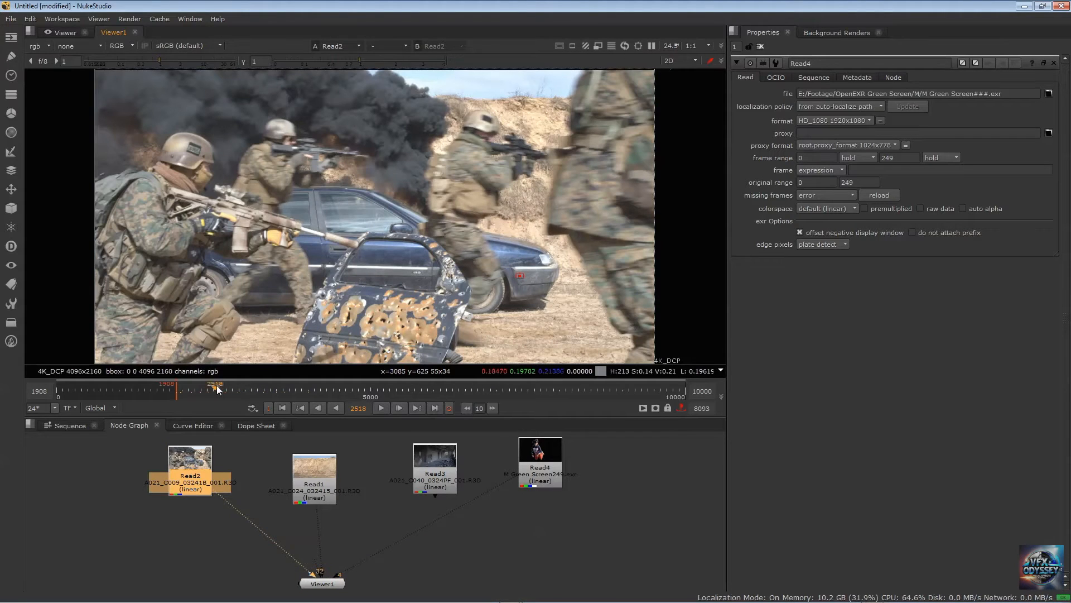
pyautogui.click(221, 387)
pyautogui.click(222, 386)
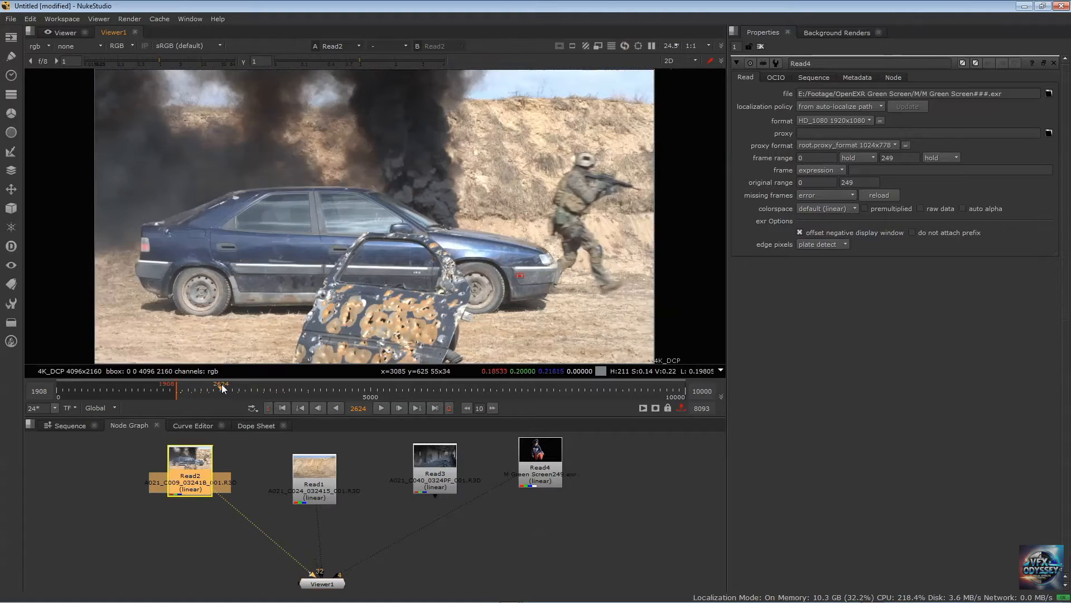
pyautogui.click(220, 388)
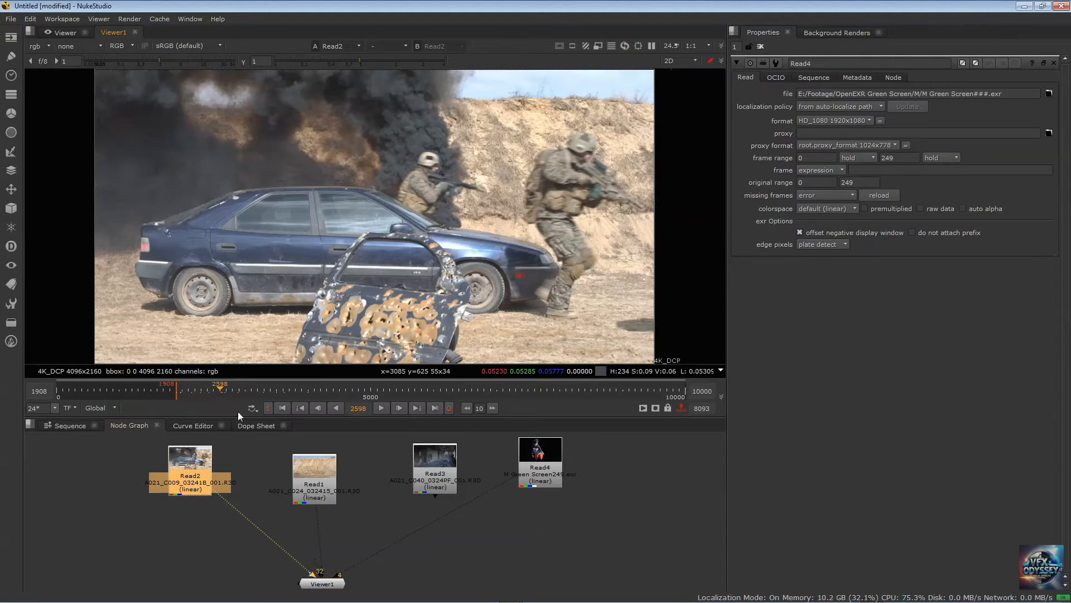
pyautogui.press('o')
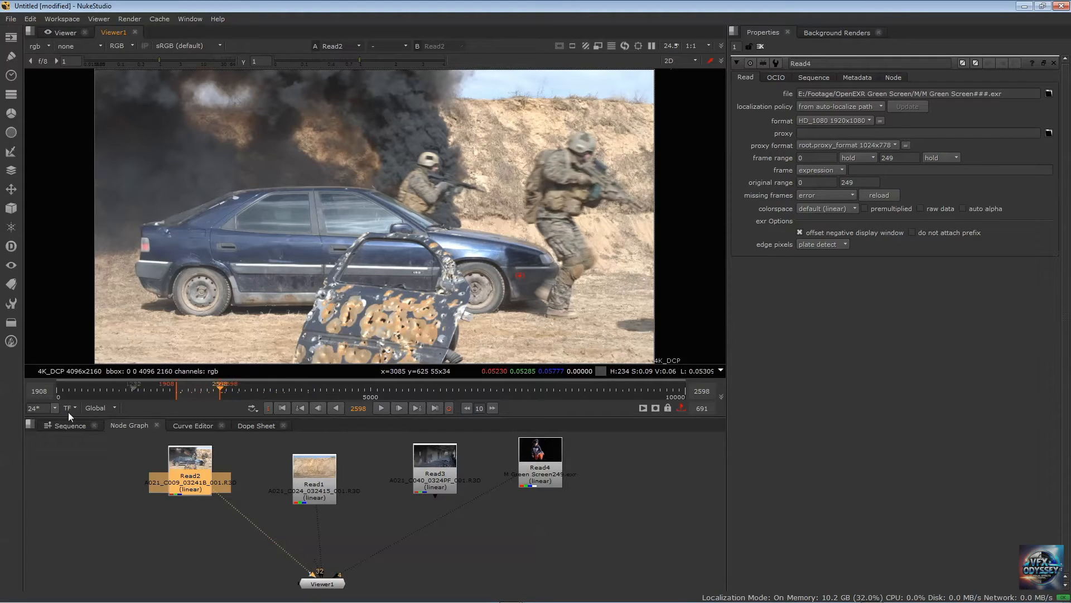
# Switch the timeline range to In/Out and deselect the Read2 node
pyautogui.click(97, 407)
pyautogui.click(103, 441)
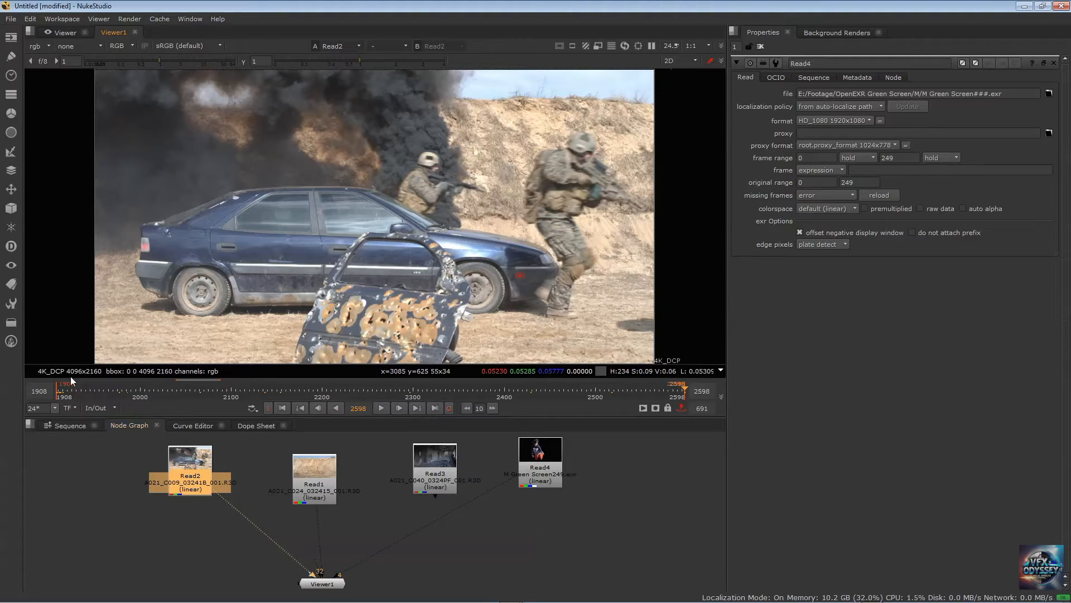
pyautogui.click(99, 408)
pyautogui.click(303, 5)
pyautogui.click(614, 512)
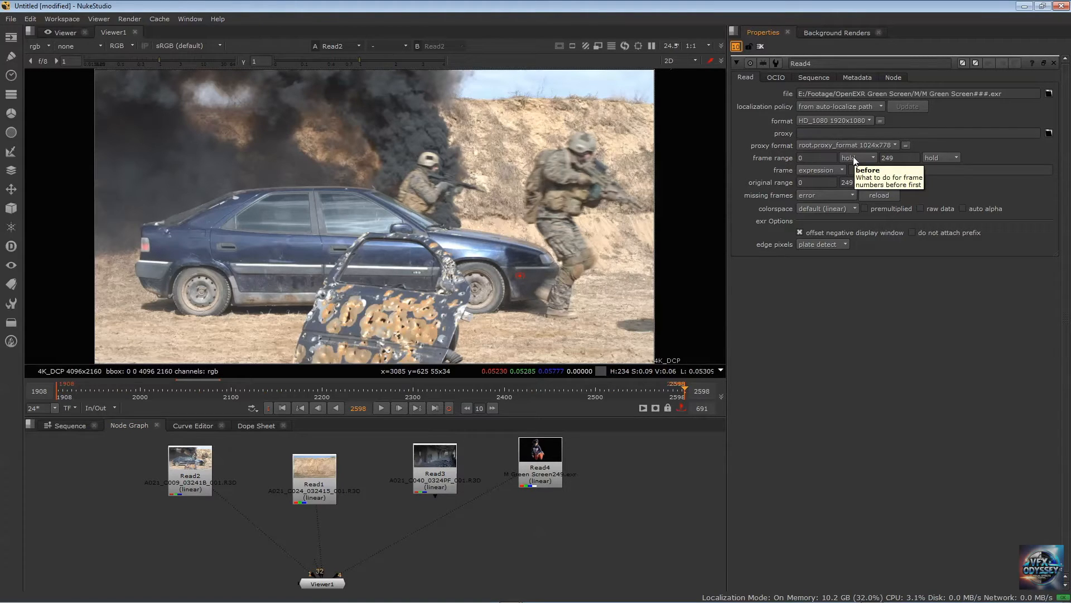
# Open the properties of the Read1, Read3, Read4 and Read2 nodes together in one stack
pyautogui.doubleClick(309, 468)
pyautogui.doubleClick(449, 468)
pyautogui.doubleClick(538, 465)
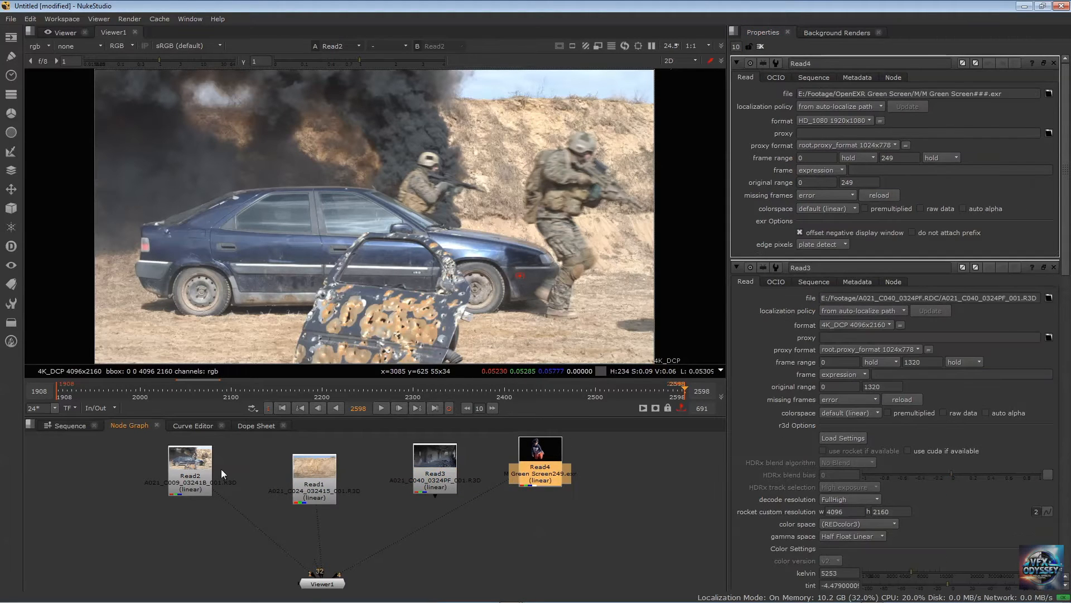
pyautogui.doubleClick(222, 473)
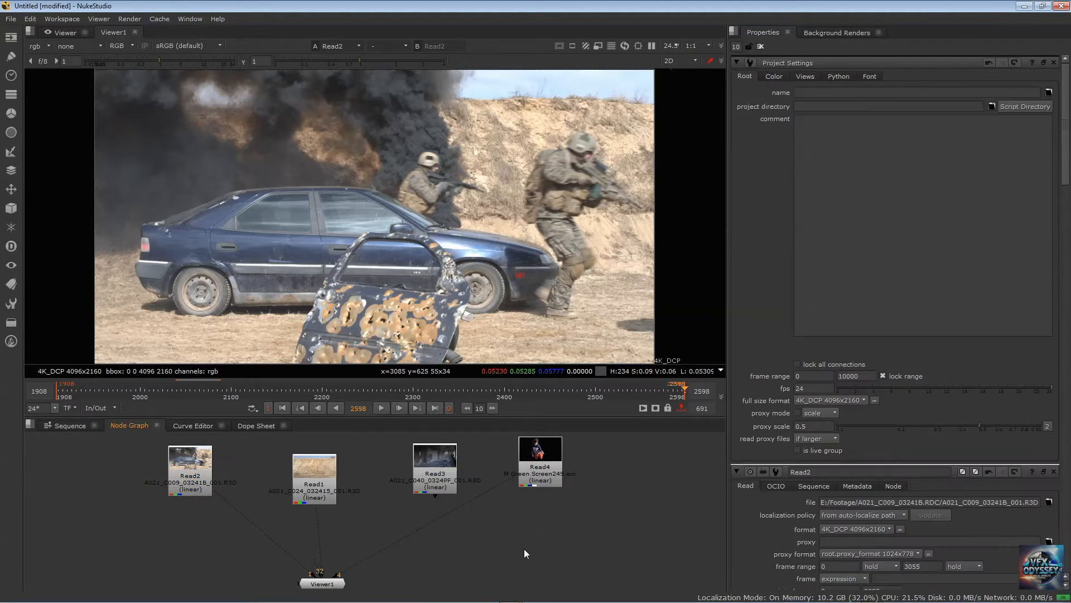
# Bring the Read3 and Read2 properties to the front in turn and look through the stacked panels
pyautogui.doubleClick(438, 461)
pyautogui.scroll(-15, 845, 210)
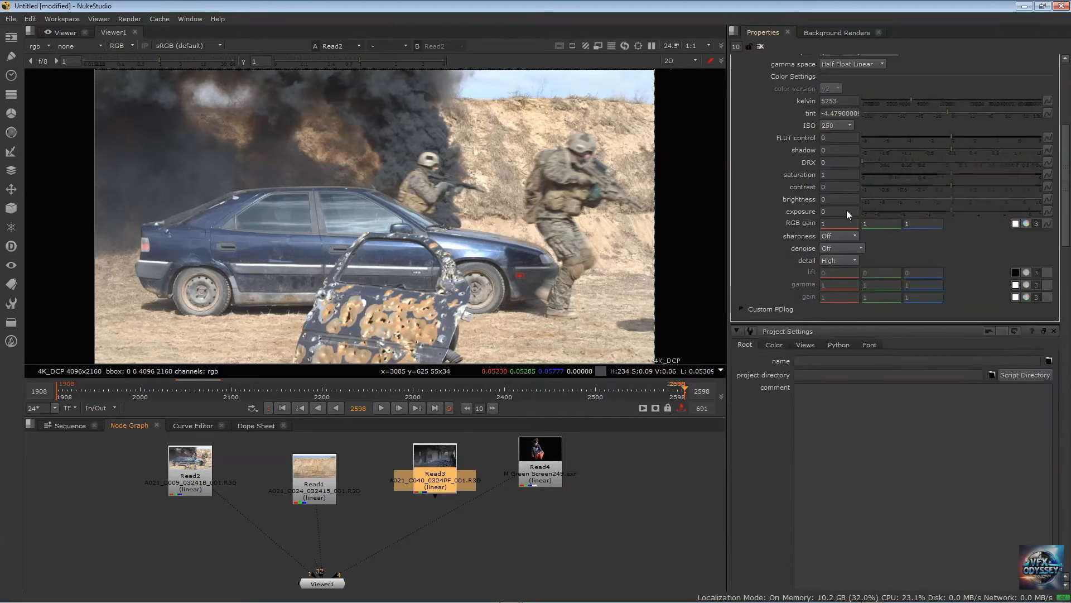
pyautogui.scroll(-12, 846, 210)
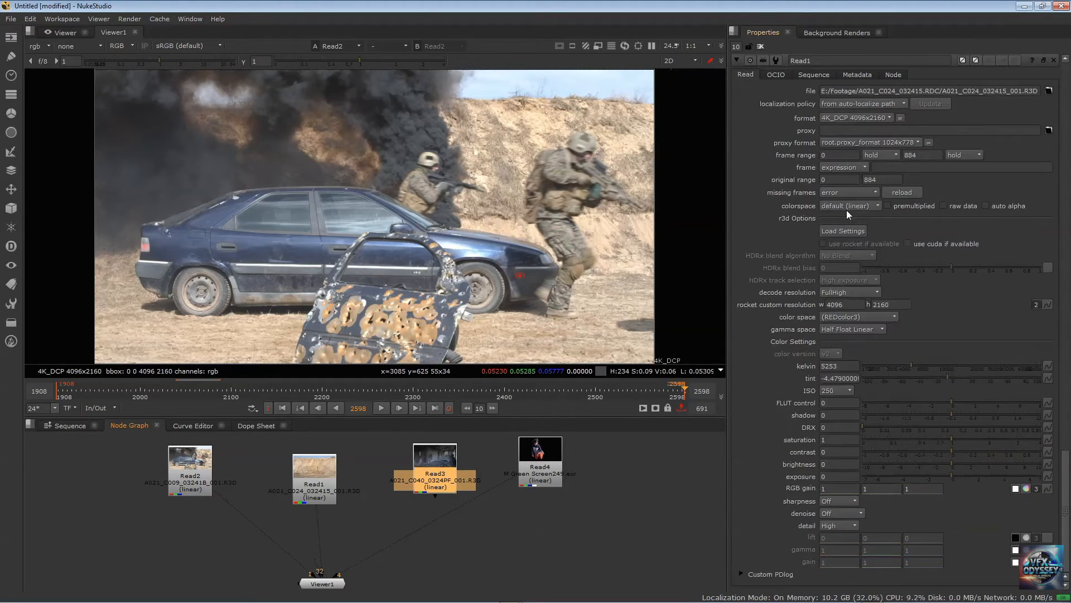
pyautogui.scroll(20, 845, 195)
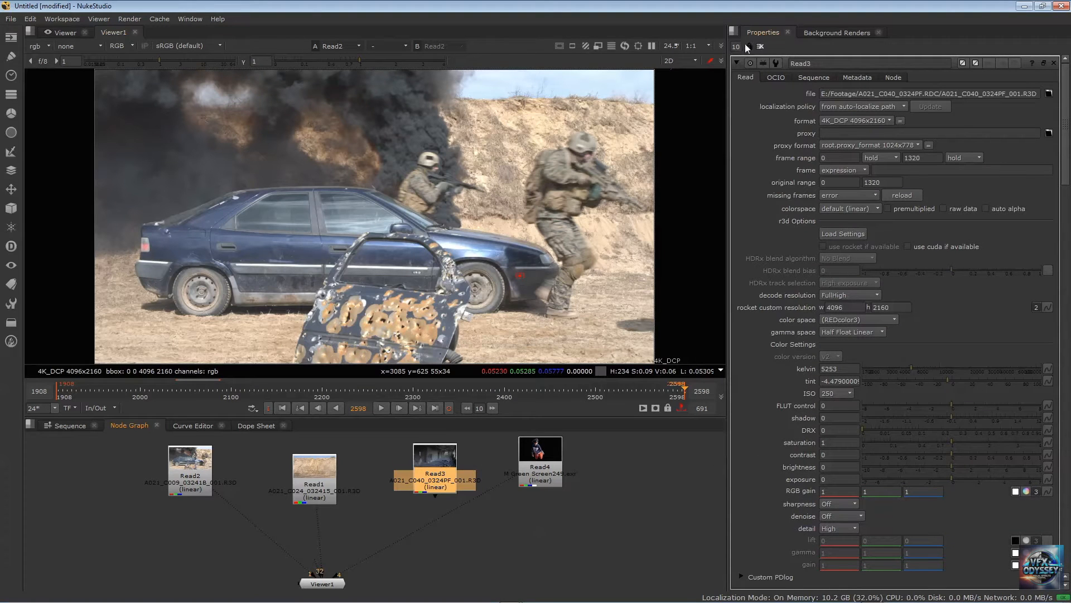
pyautogui.scroll(-10, 782, 92)
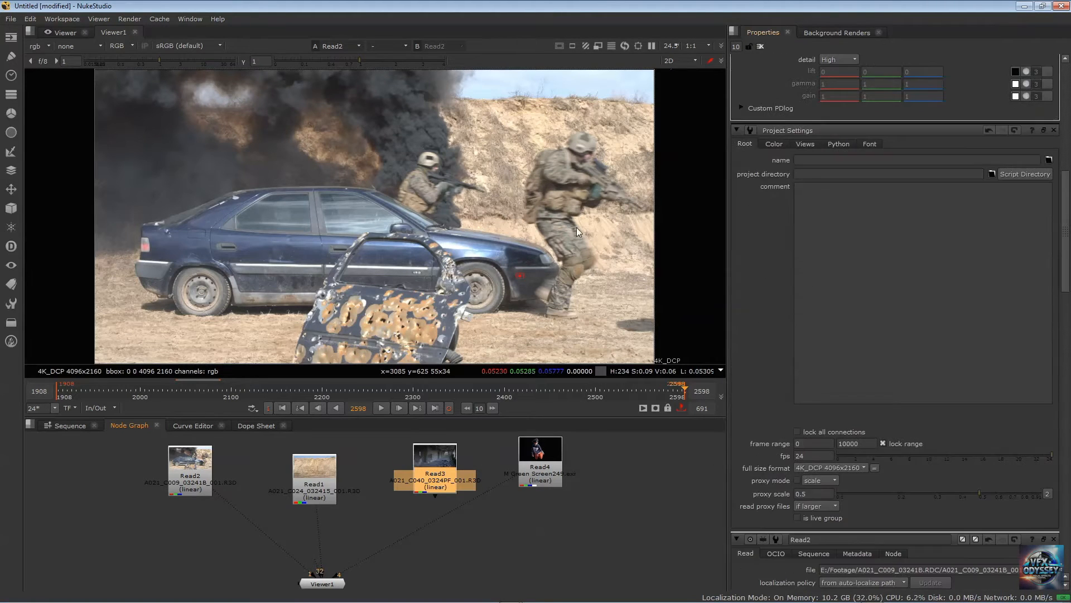
pyautogui.click(190, 465)
pyautogui.doubleClick(189, 464)
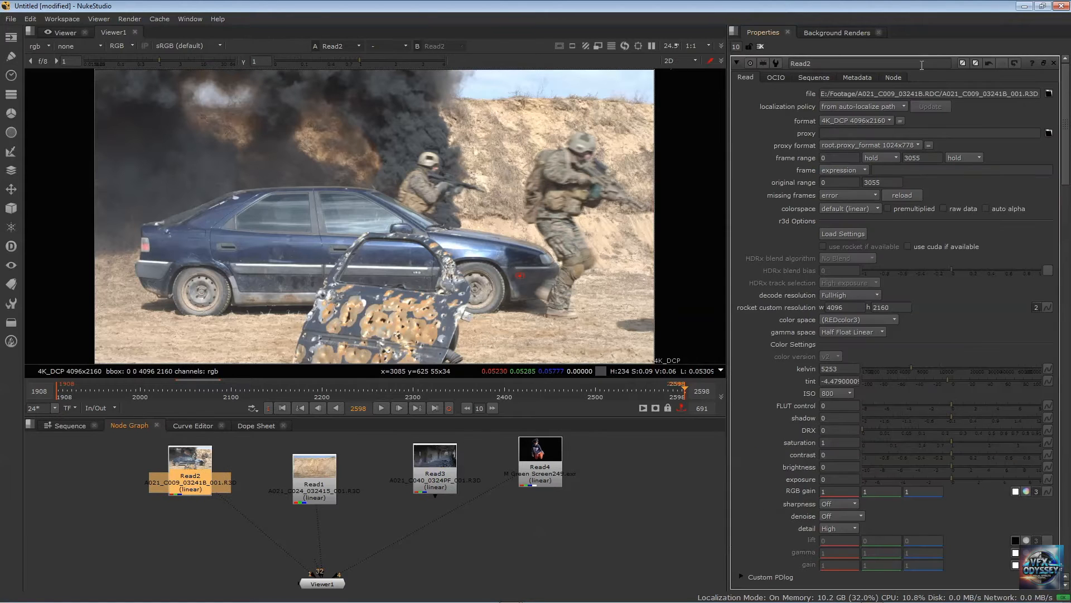
pyautogui.scroll(-12, 943, 223)
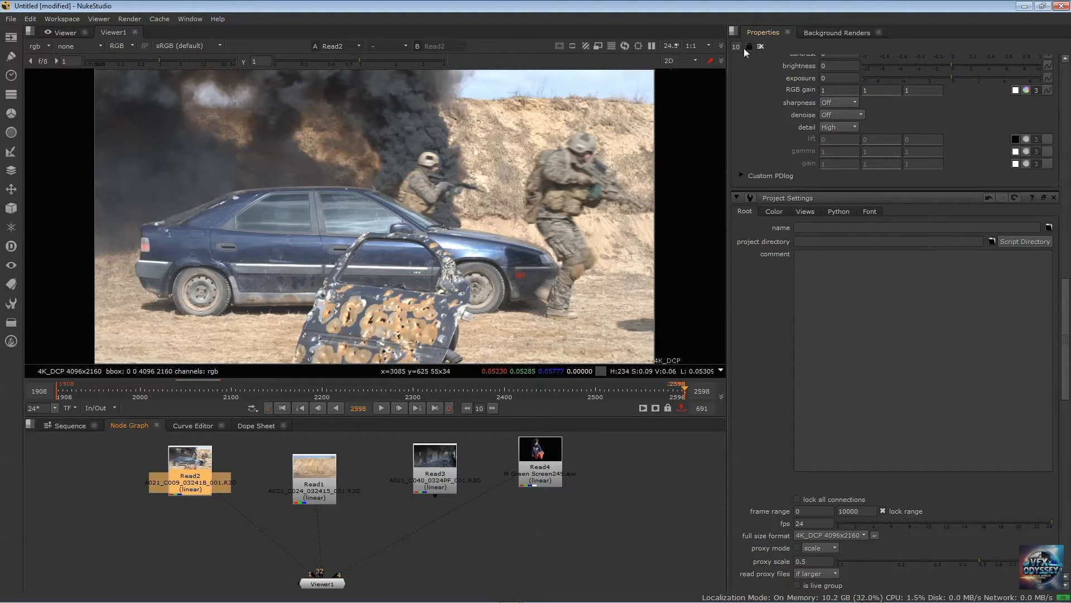
# Set the maximum number of open properties panels to 1 and deselect the Read2 node
pyautogui.moveTo(740, 48); pyautogui.dragTo(694, 50)
pyautogui.write('1')
pyautogui.press('Return')
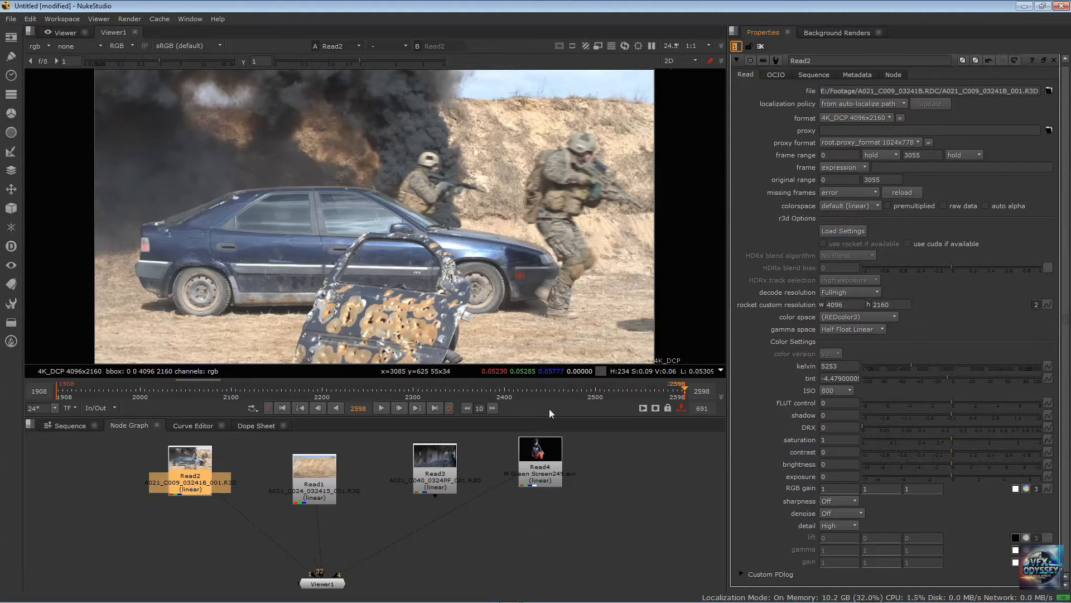
pyautogui.click(596, 510)
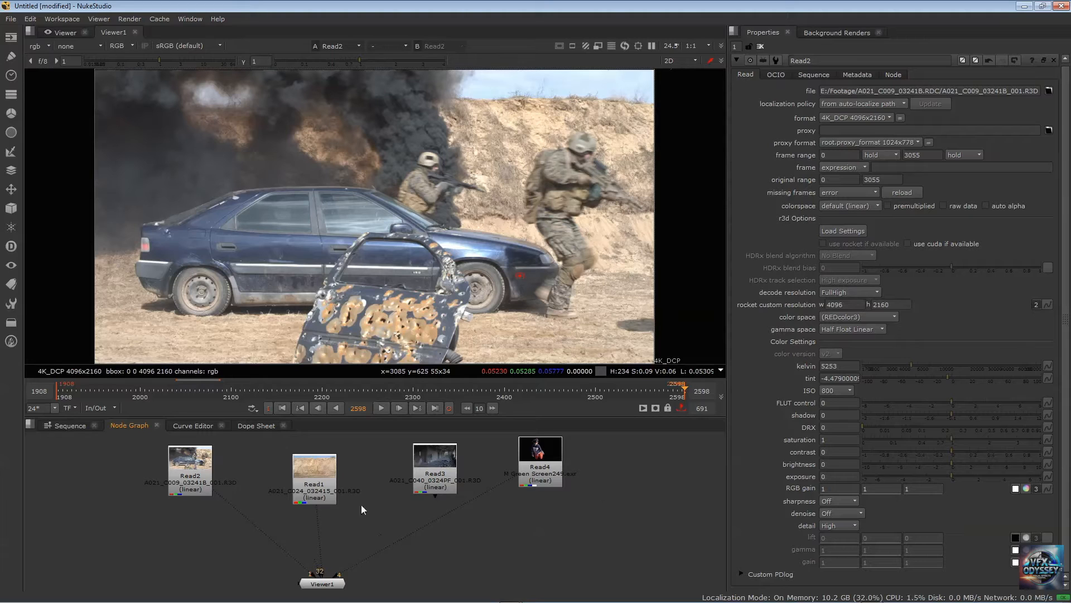
# Move the Read1 node level with Read2 and nudge Read2 slightly sideways in the node graph
pyautogui.moveTo(308, 473); pyautogui.dragTo(292, 464)
pyautogui.moveTo(180, 463); pyautogui.dragTo(176, 463)
pyautogui.moveTo(305, 465); pyautogui.dragTo(284, 466)
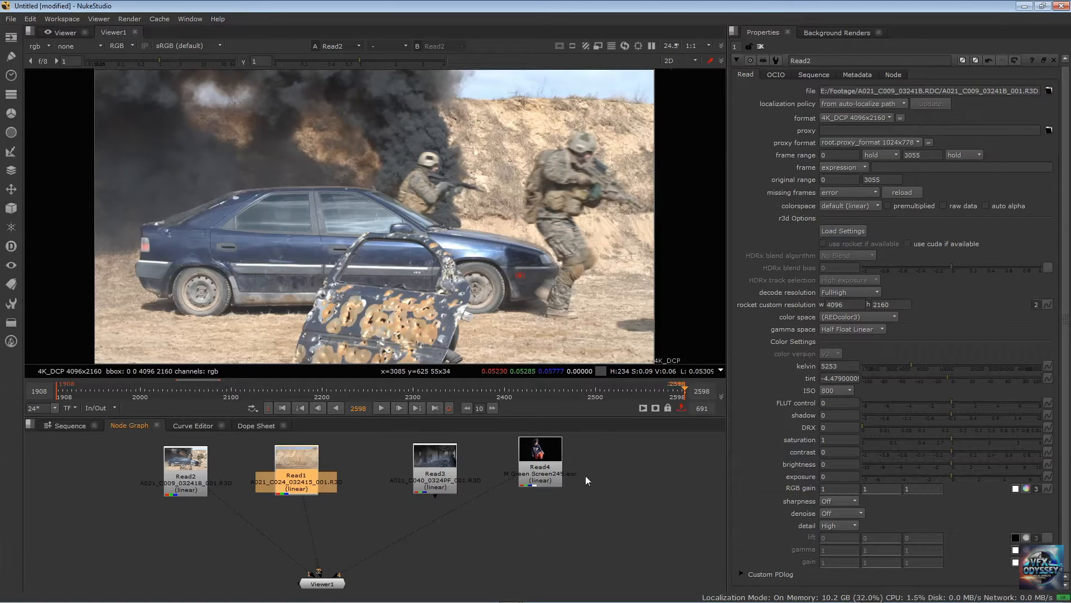
# Show the Read4, Read1 and Read2 clips in the viewer one after another, ending on Read2
pyautogui.click(557, 476)
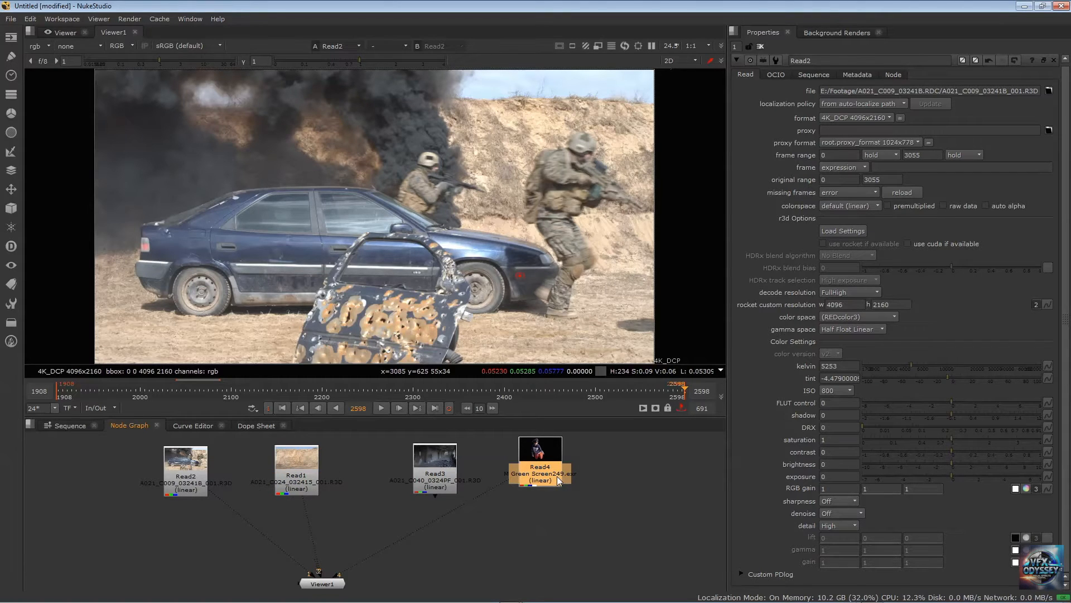
pyautogui.press('4')
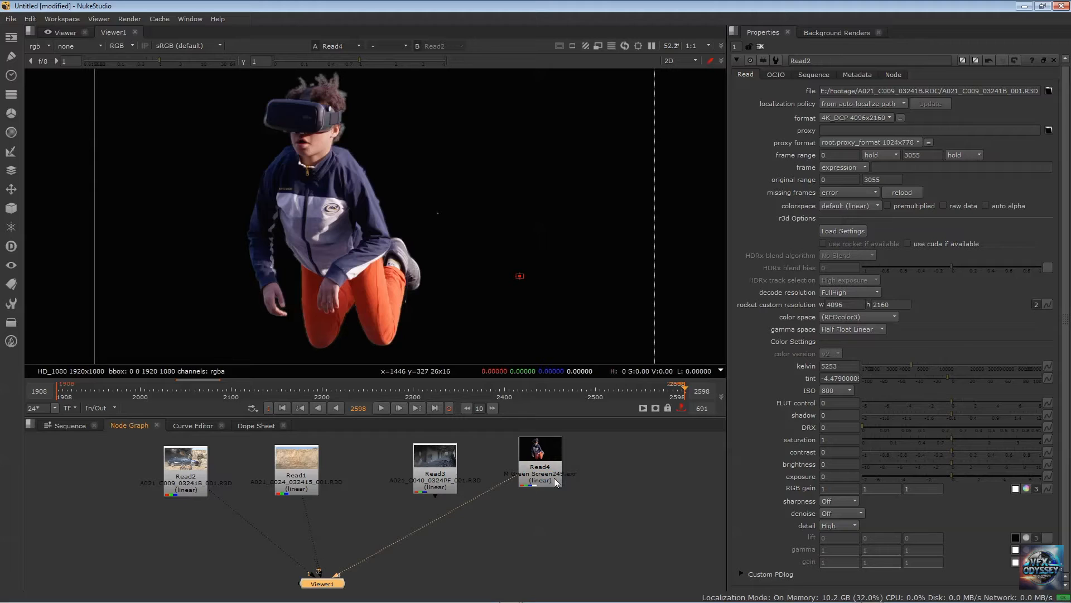
pyautogui.click(307, 479)
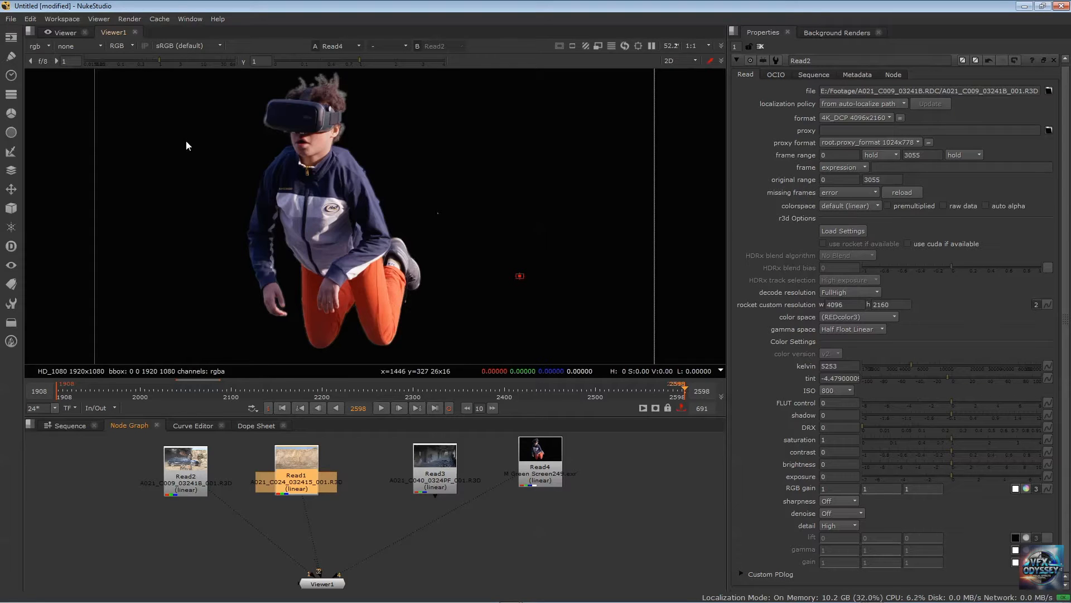
pyautogui.press('1')
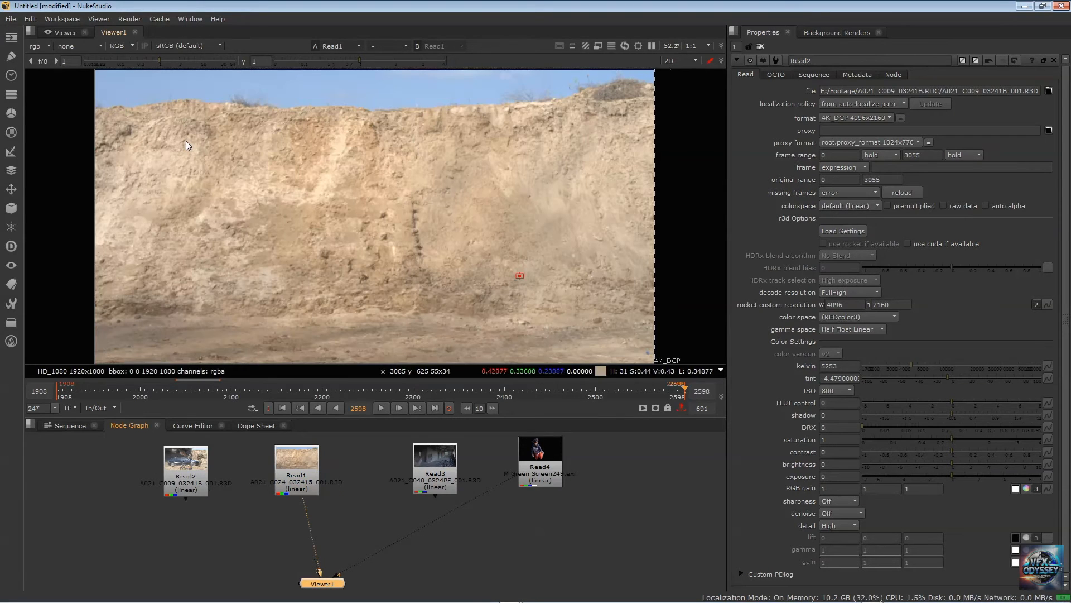
pyautogui.click(181, 455)
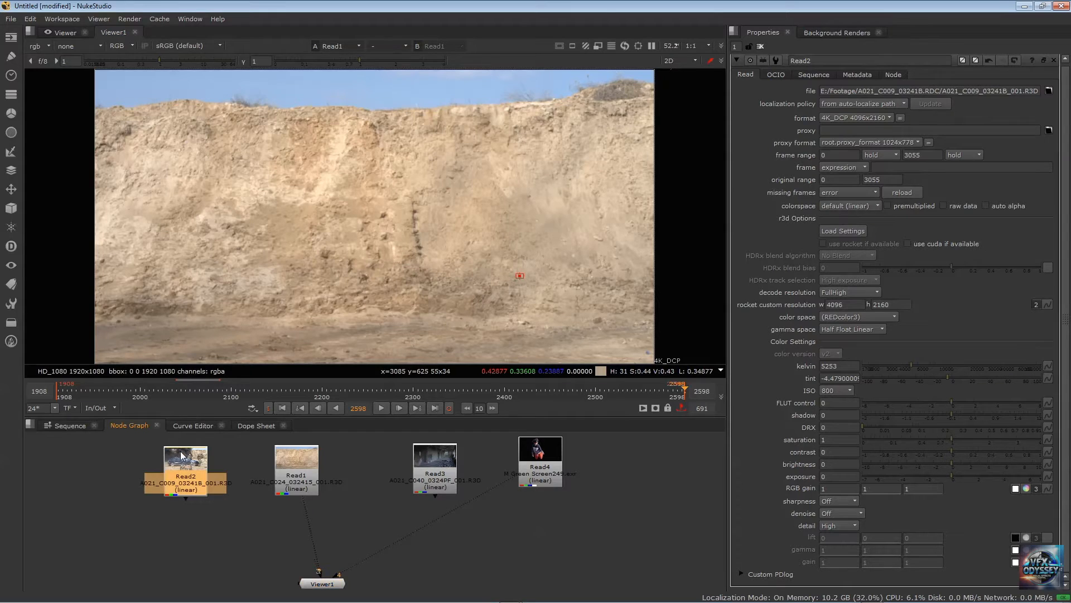
pyautogui.press('1')
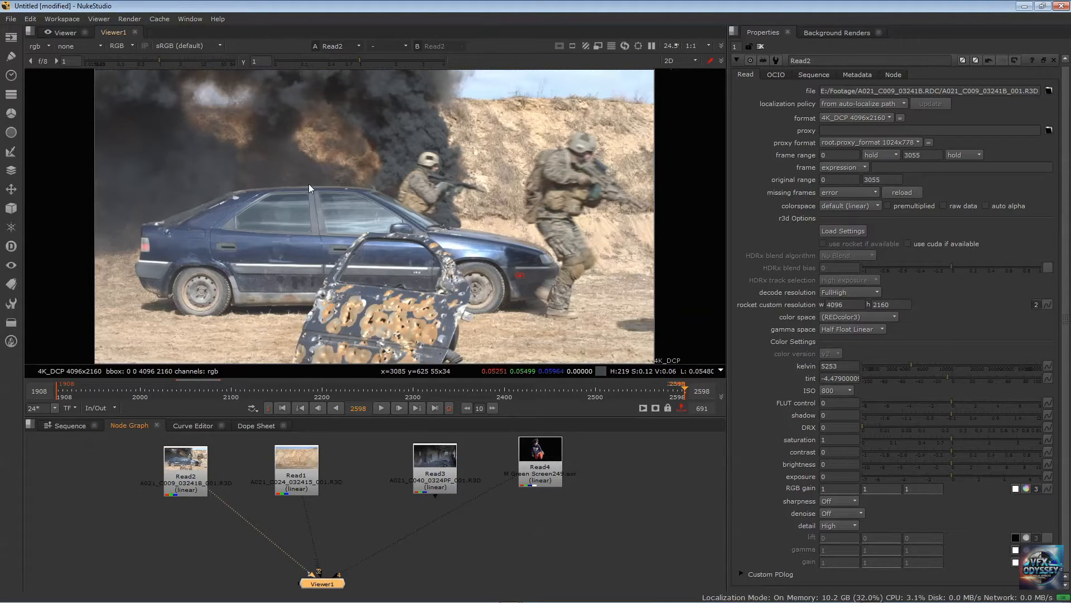
# Open the properties of Read2, Read1, Read3 and Read4 in turn to compare the clips' formats, ending on Read3
pyautogui.click(194, 469)
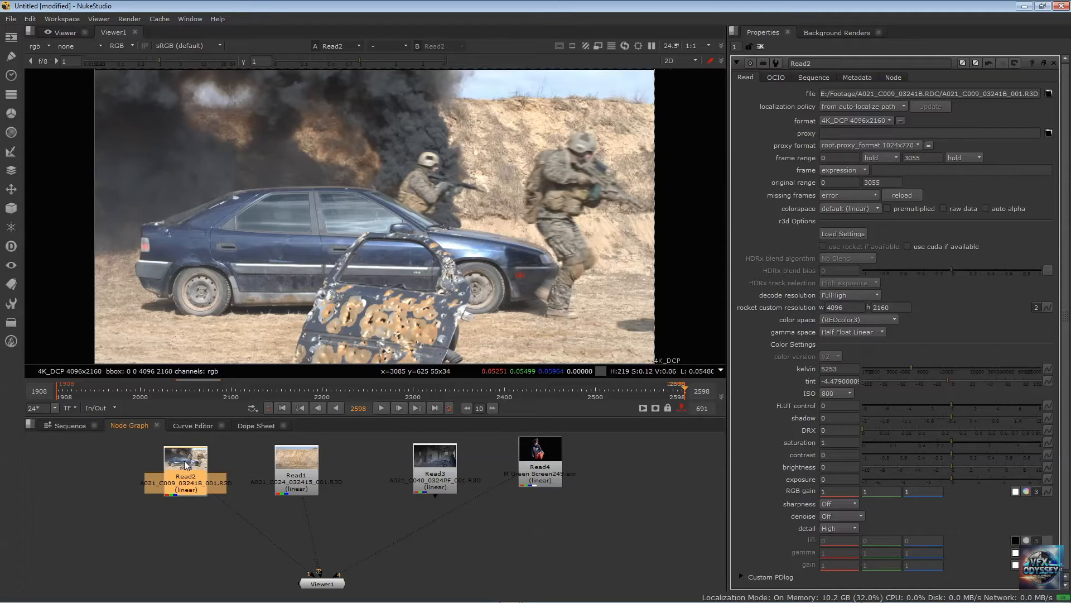
pyautogui.moveTo(190, 471); pyautogui.dragTo(185, 466)
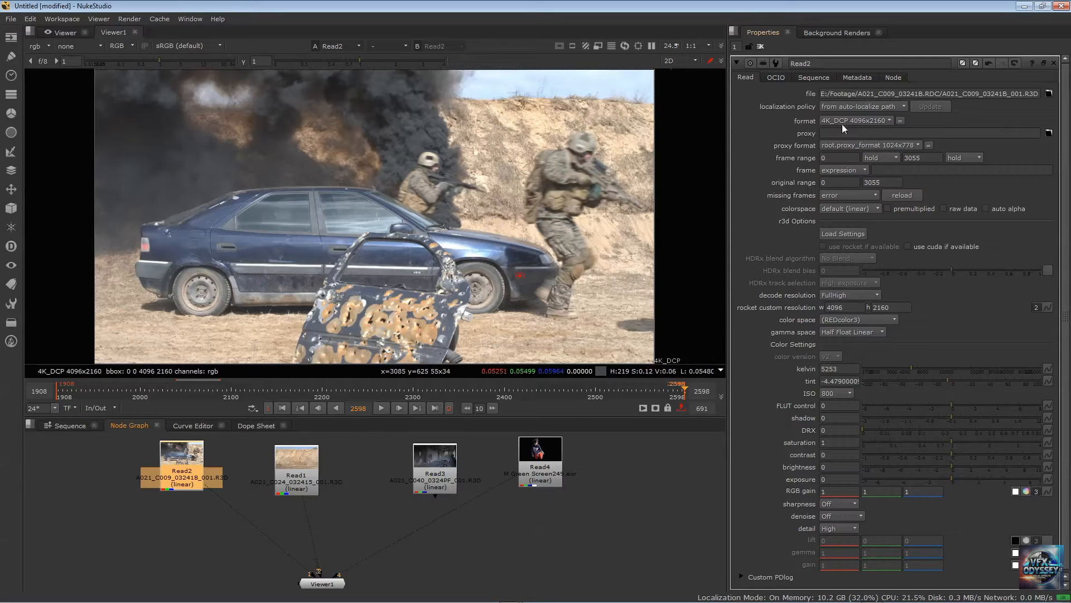
pyautogui.click(304, 461)
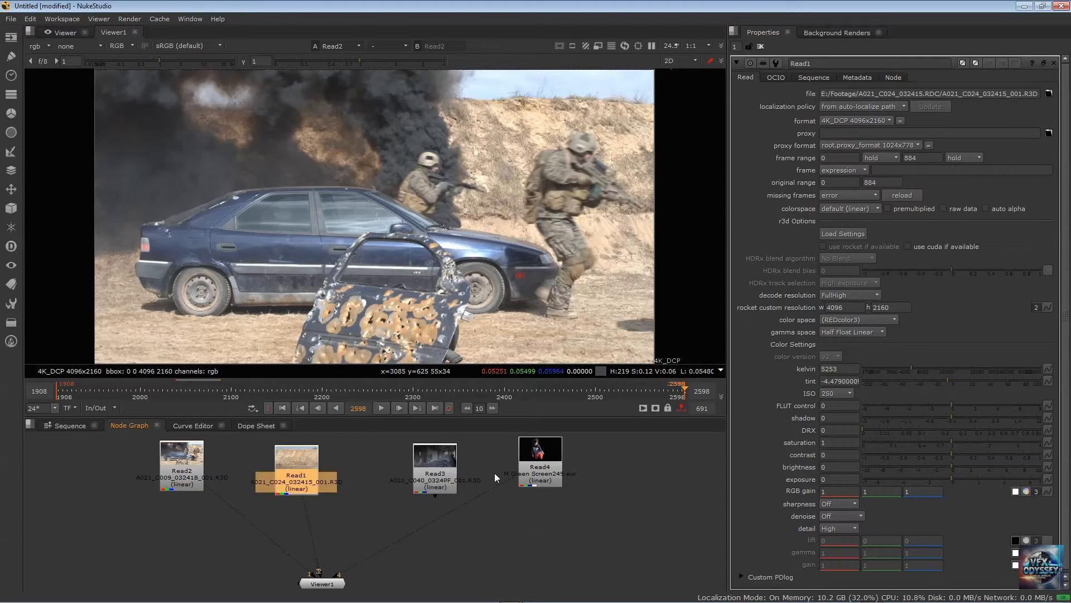
pyautogui.click(453, 459)
pyautogui.click(552, 457)
pyautogui.click(426, 452)
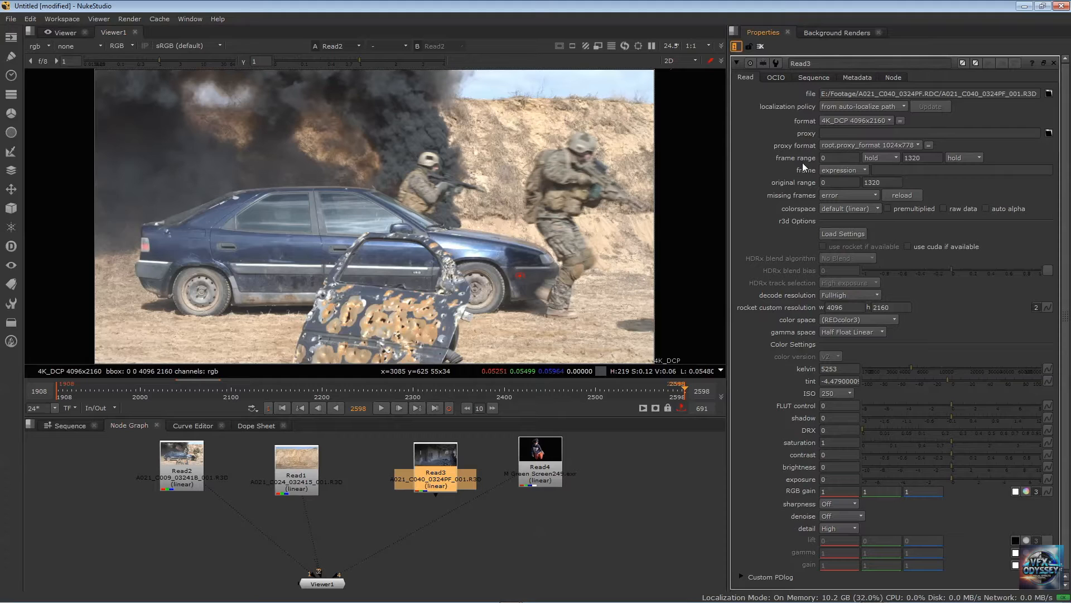
# Open the project settings and set the full size format to 4K_Super_35(full-ap) 4096x3112
pyautogui.click(445, 545)
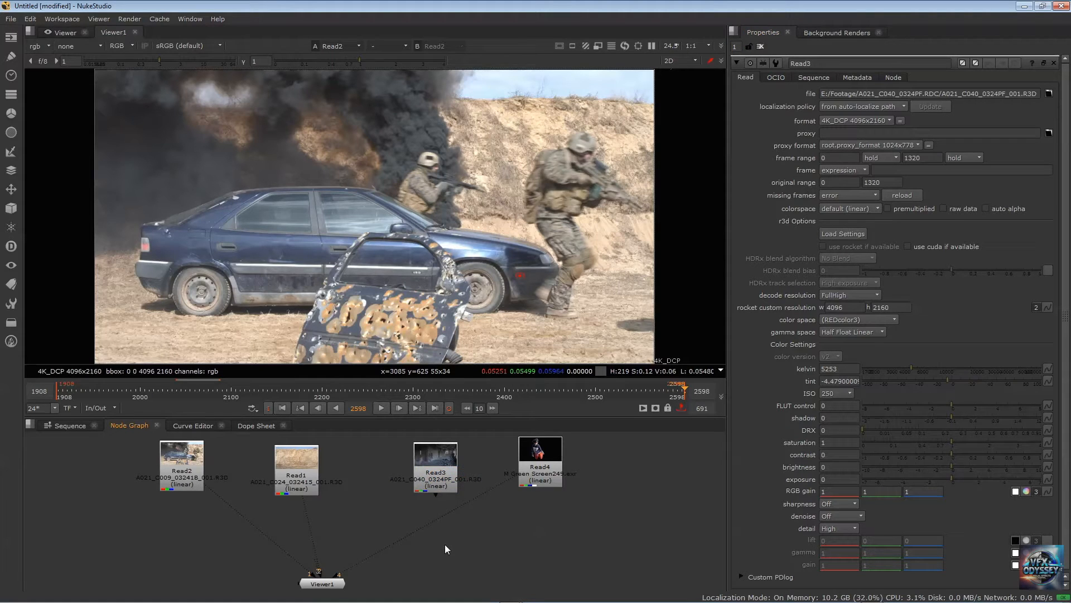
pyautogui.press('s')
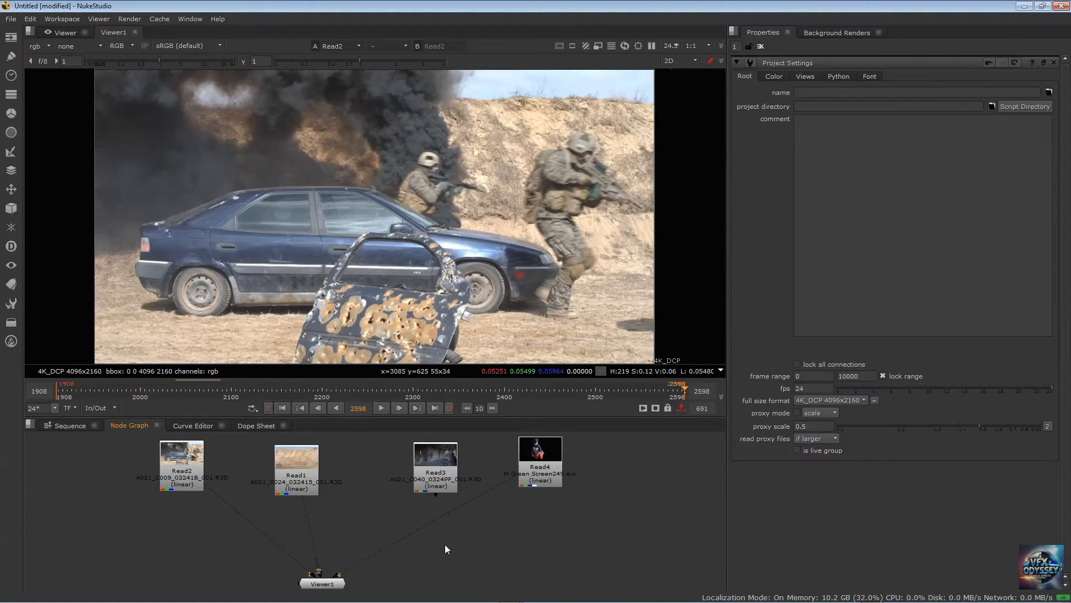
pyautogui.click(838, 401)
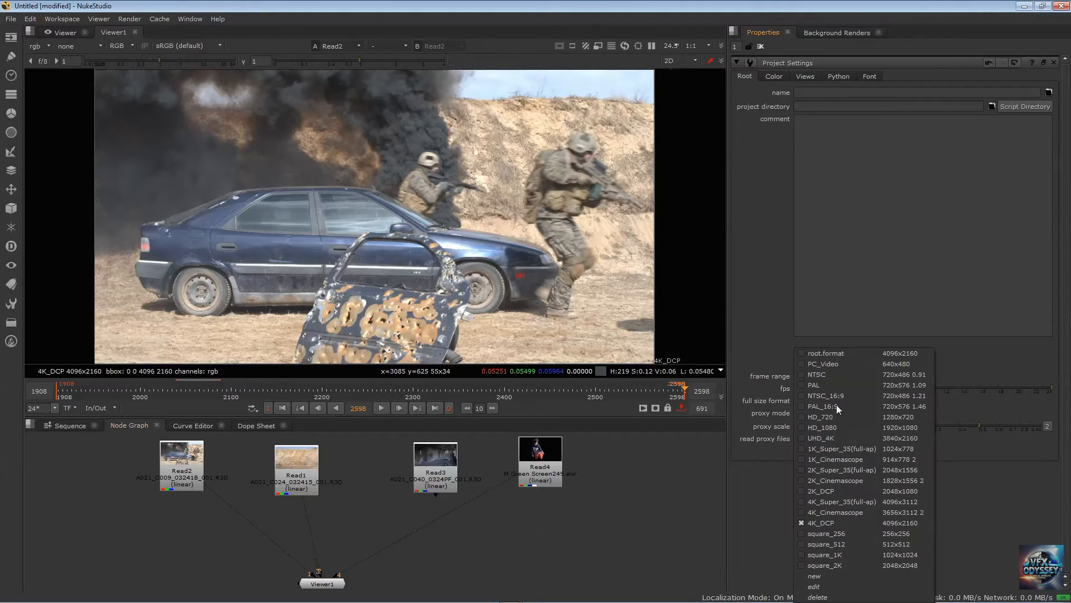
pyautogui.click(839, 501)
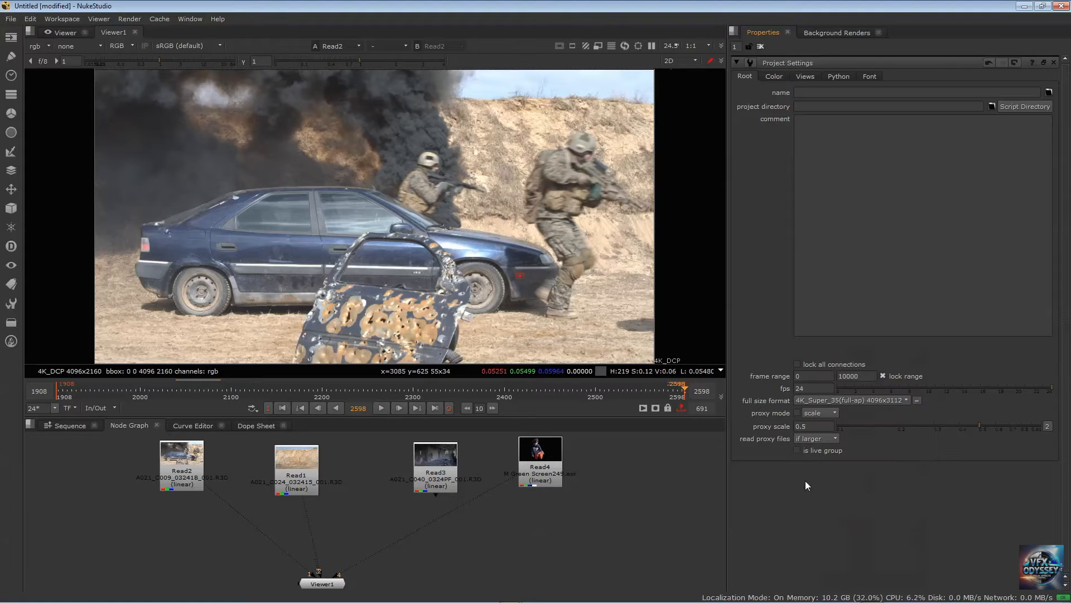
# Set the project's full size format to 4K_DCP 4096x2160
pyautogui.click(887, 400)
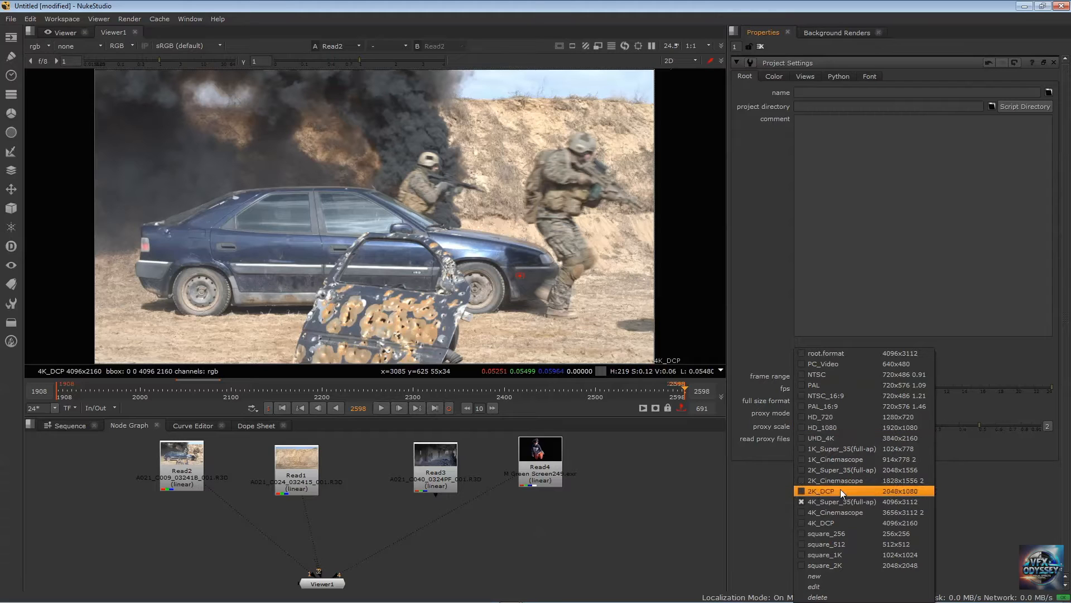
pyautogui.click(837, 522)
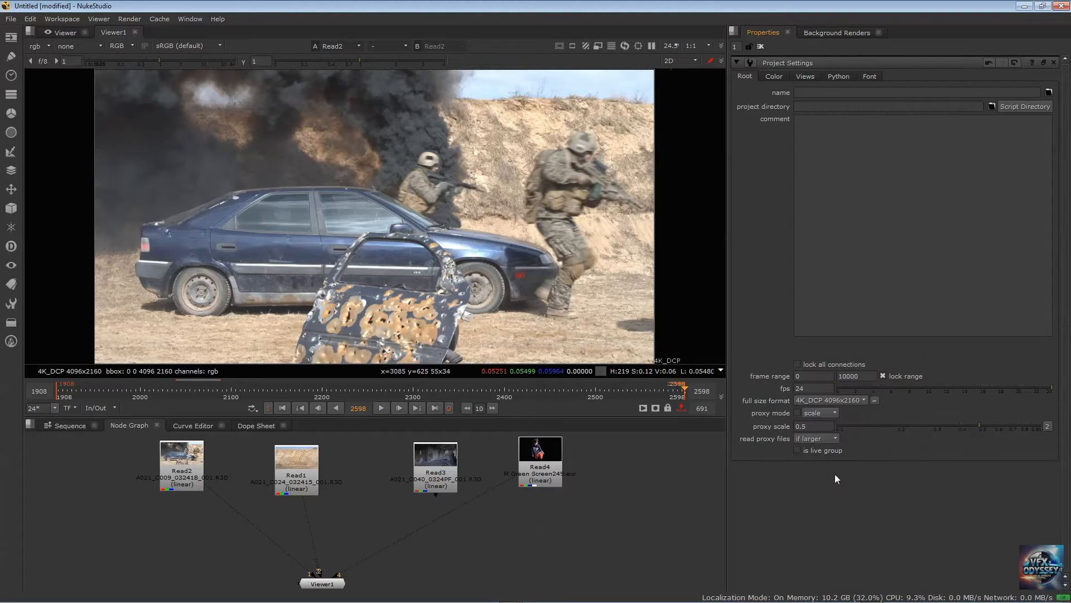
pyautogui.click(841, 398)
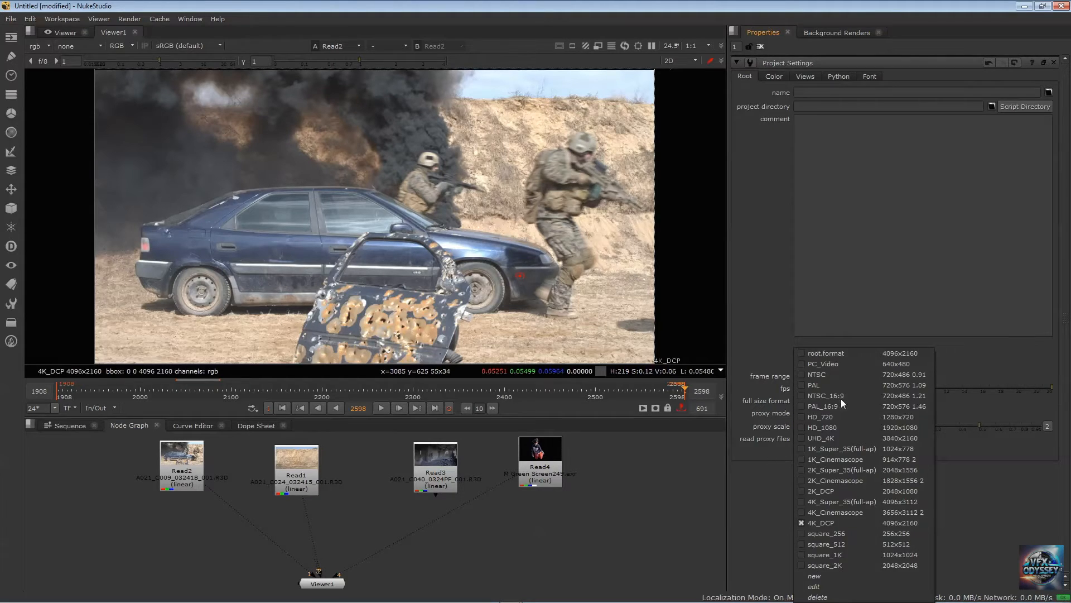
pyautogui.click(825, 522)
pyautogui.scroll(-2, 678, 485)
pyautogui.scroll(2, 679, 488)
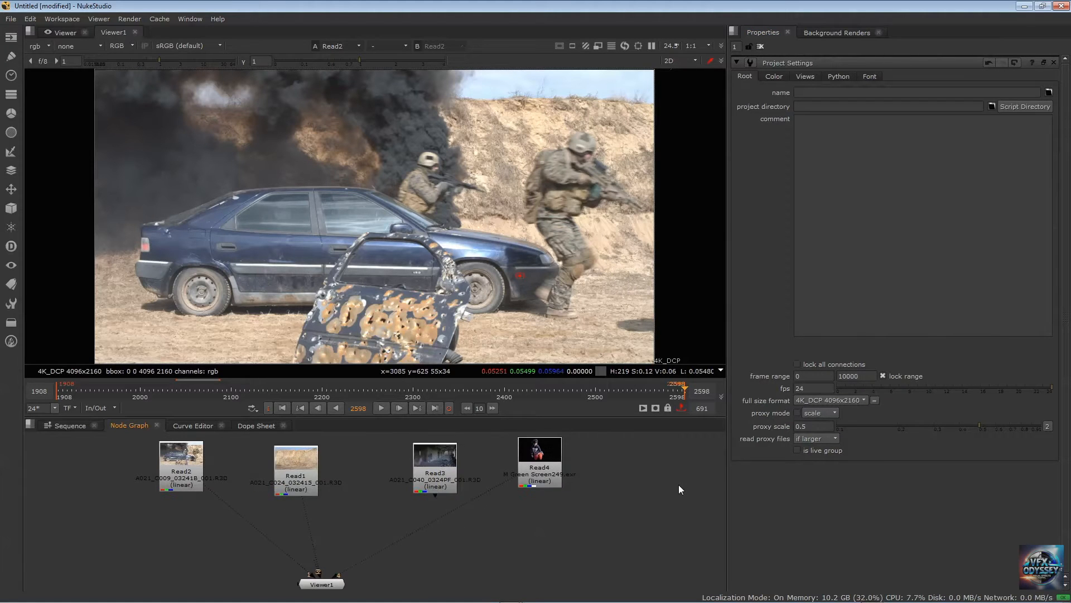
# Nudge the Read4 node slightly down and sideways, and set the end of the project frame range to 3055
pyautogui.moveTo(552, 472); pyautogui.dragTo(566, 484)
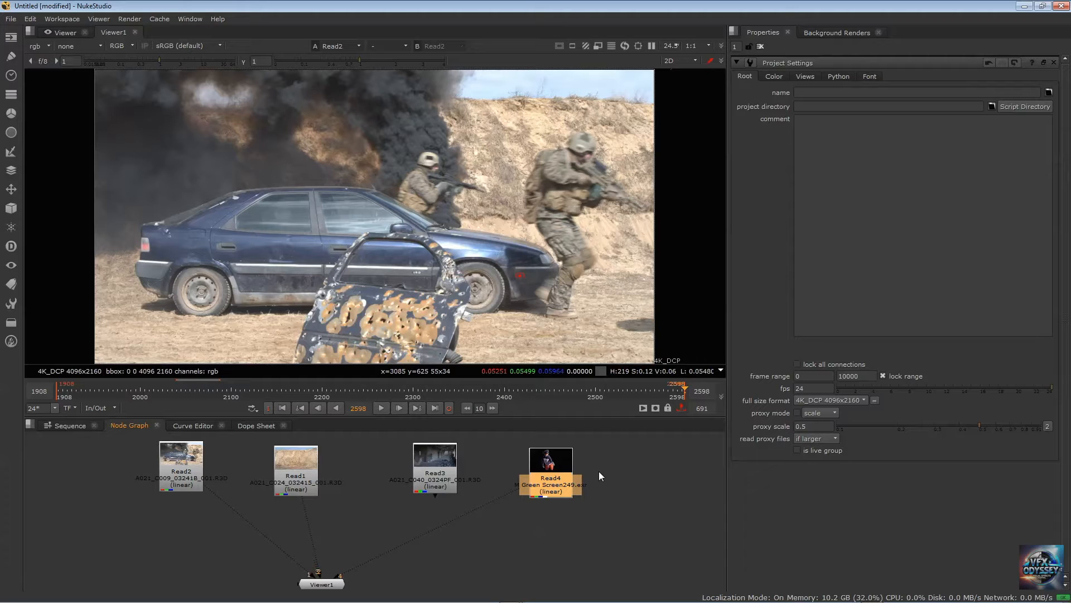
pyautogui.doubleClick(859, 375)
pyautogui.click(184, 453)
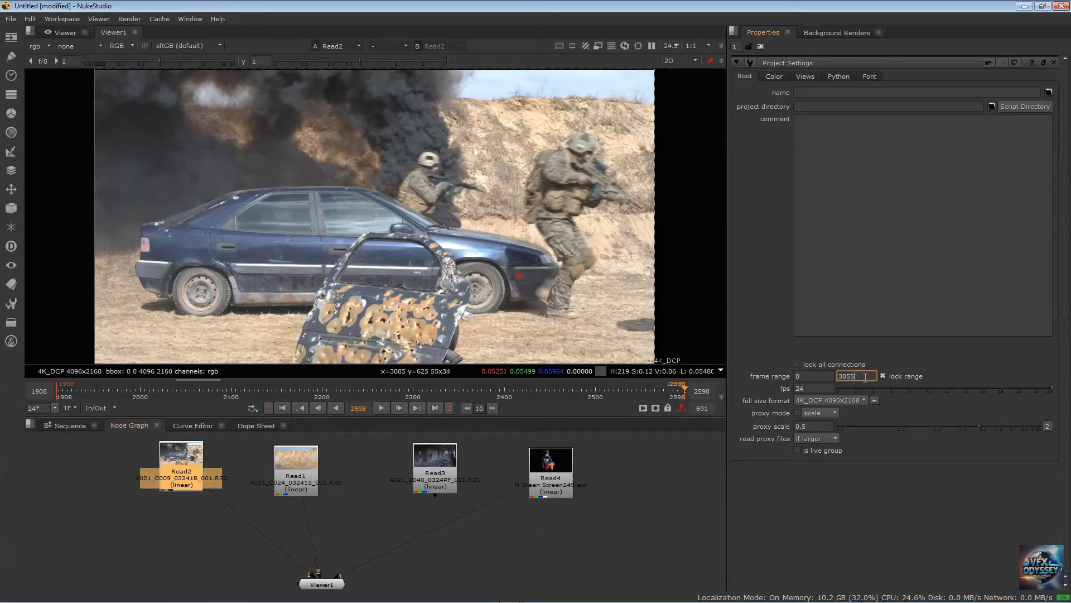
pyautogui.click(609, 494)
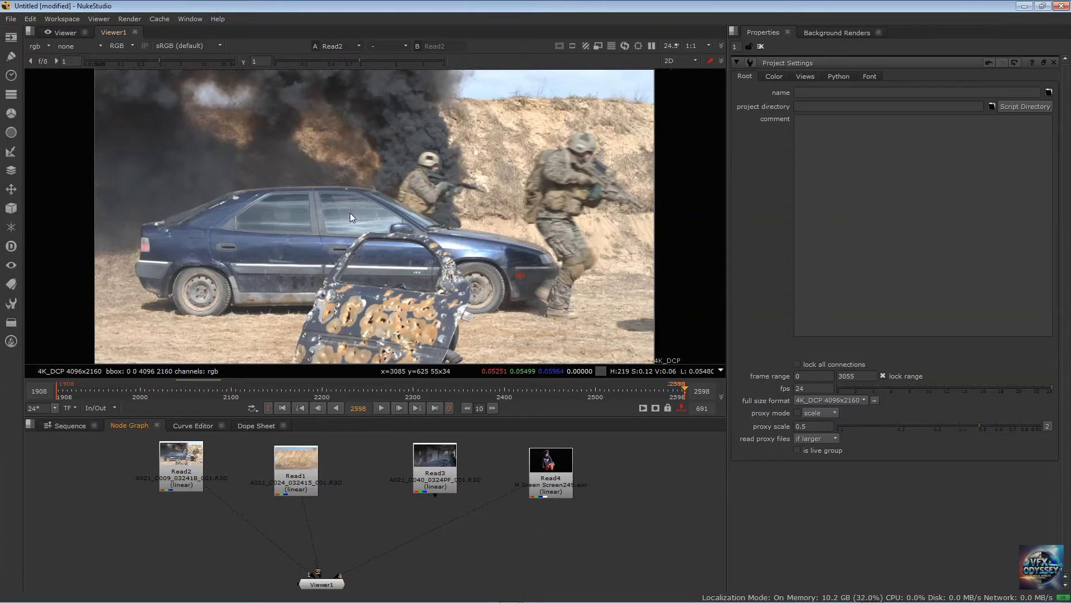
# Toggle individual panels, starting with the viewer, between full-window size and the normal layout
pyautogui.press('space')
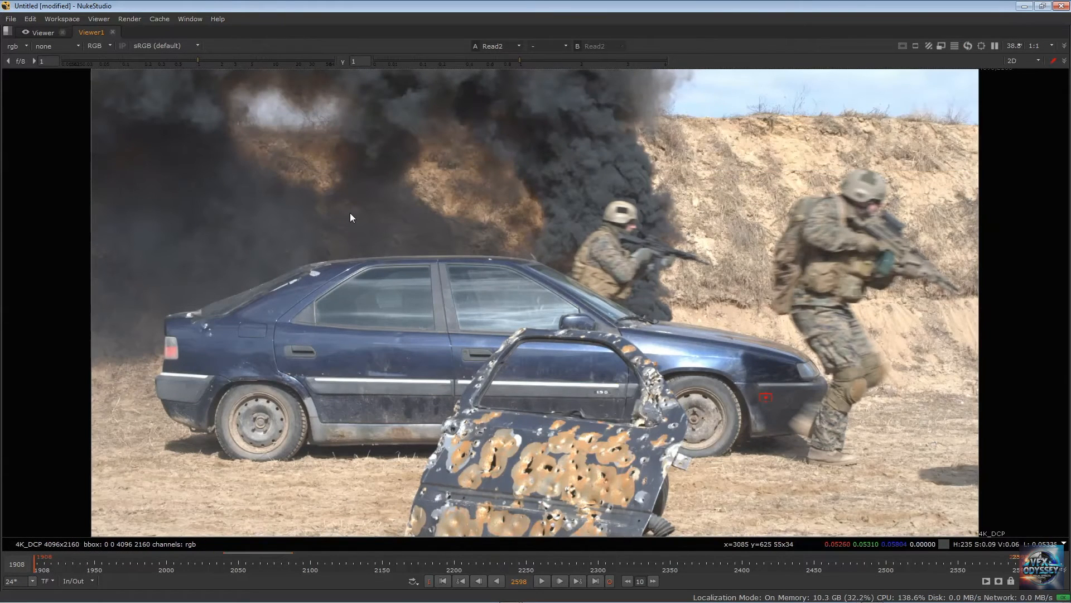
pyautogui.press('space')
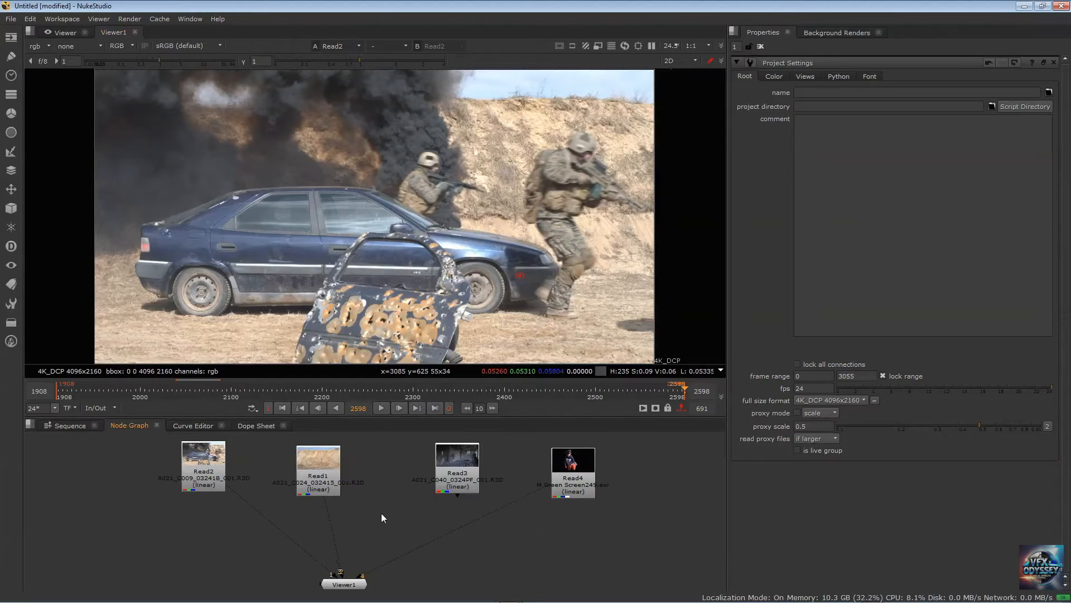
pyautogui.press('space')
pyautogui.press('space')
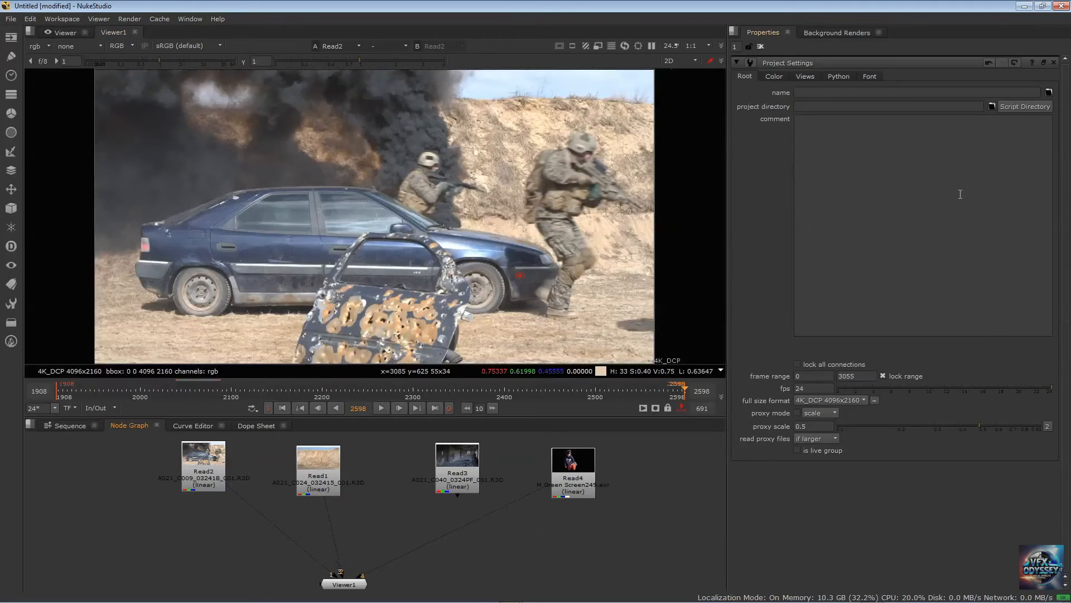
pyautogui.press('space')
pyautogui.press('space')
pyautogui.press('space')
pyautogui.press('space')
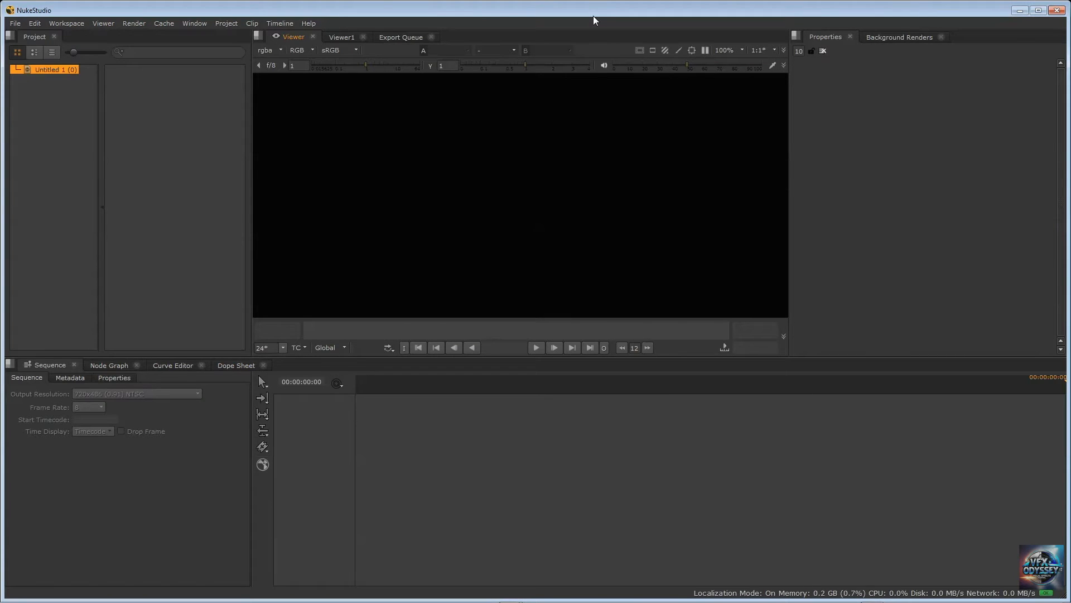
# Switch the new, empty session to the Compositing workspace and bring the Viewer1 node toward the middle of the node graph
pyautogui.click(67, 25)
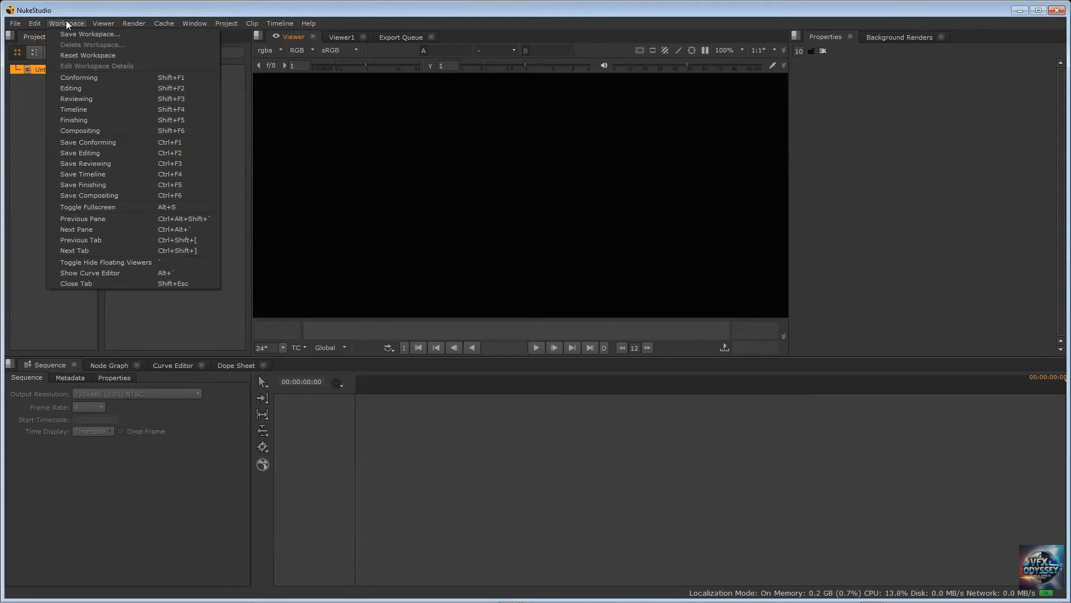
pyautogui.click(92, 131)
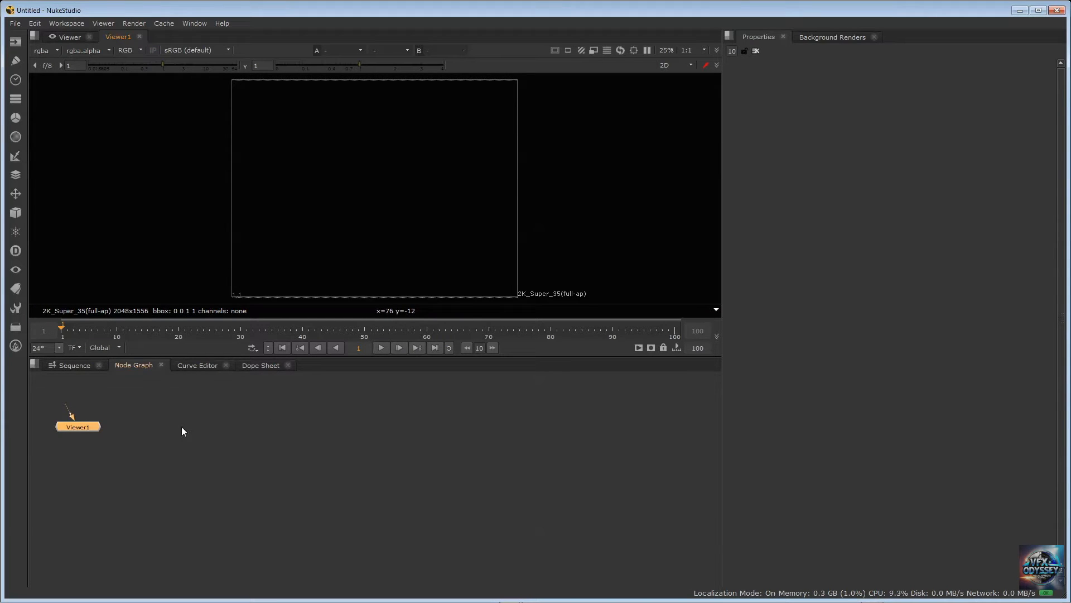
pyautogui.moveTo(182, 427); pyautogui.dragTo(423, 474, button='middle')
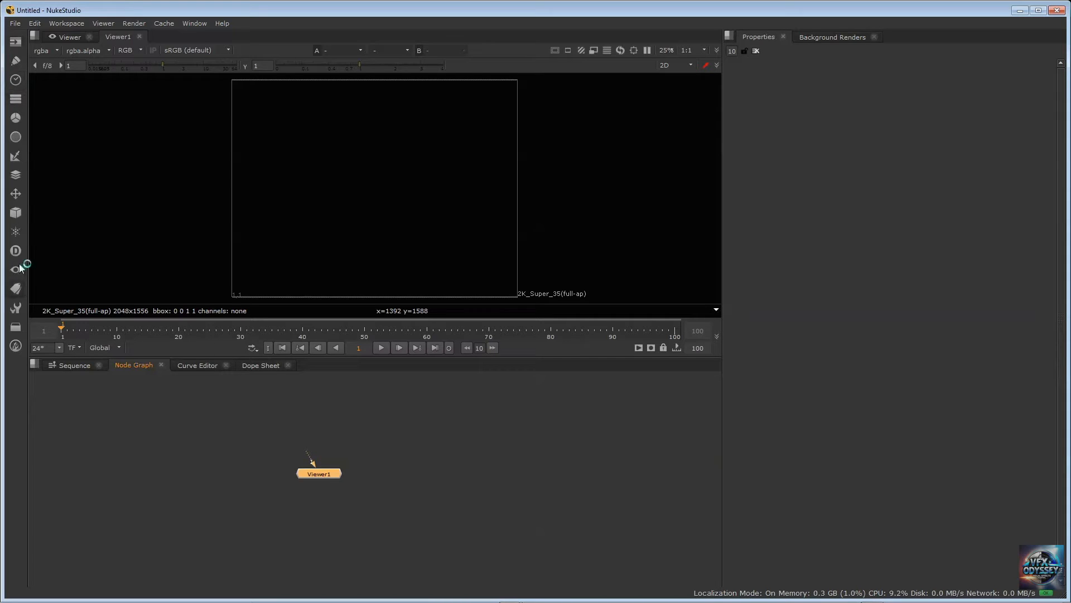
# Examine the node types available in the Image and Color node categories
pyautogui.click(15, 43)
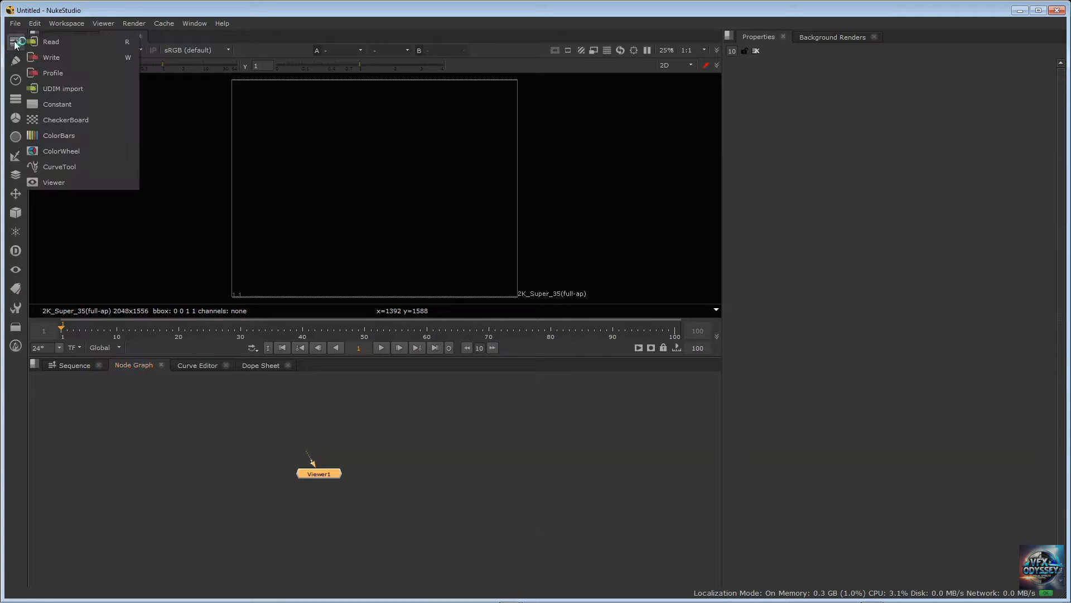
pyautogui.click(45, 12)
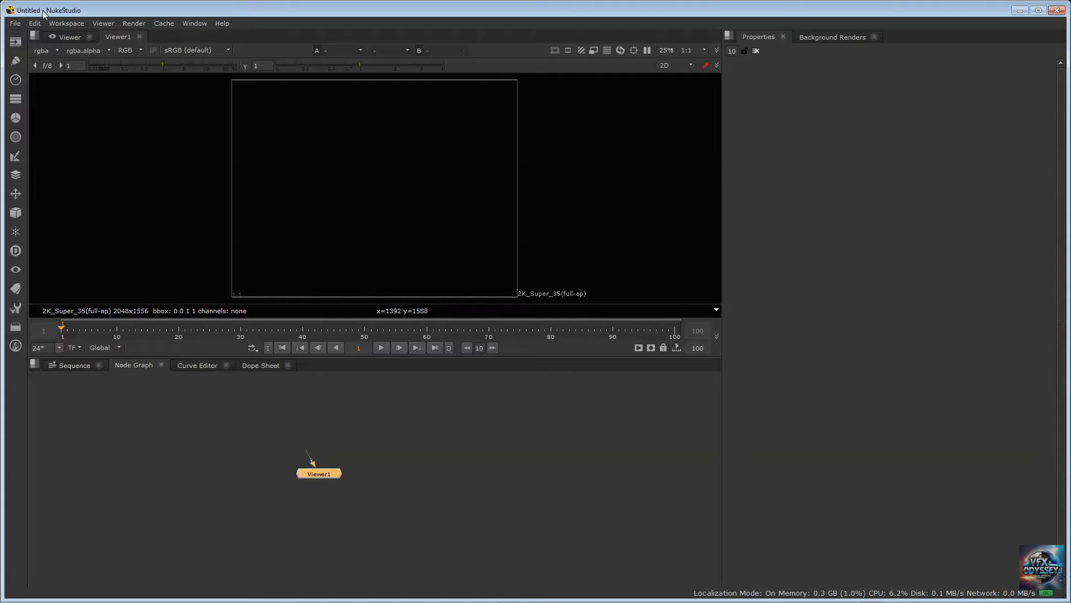
pyautogui.click(16, 42)
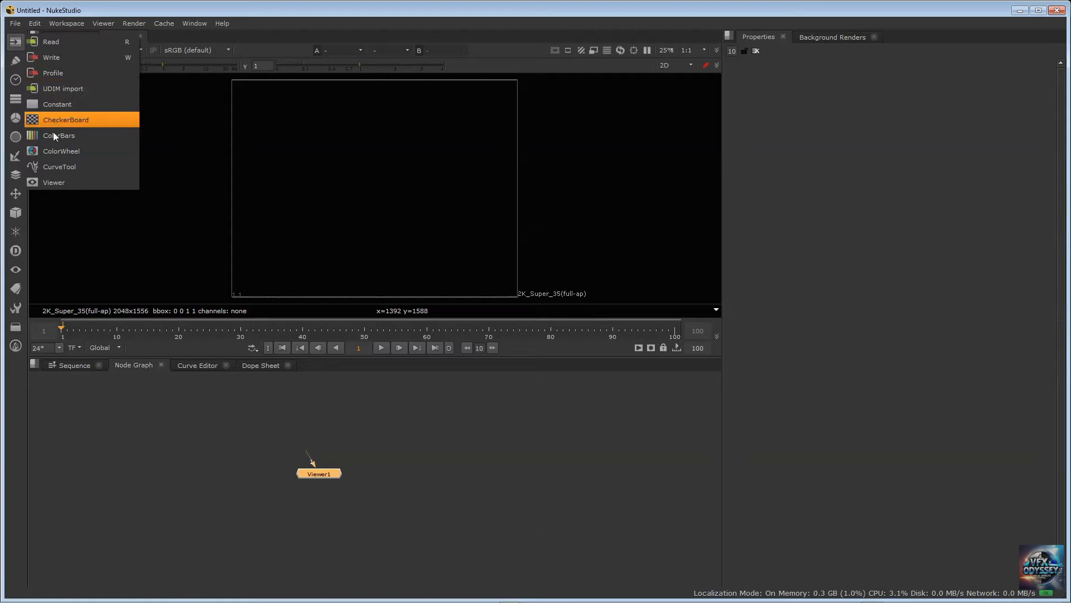
pyautogui.click(15, 117)
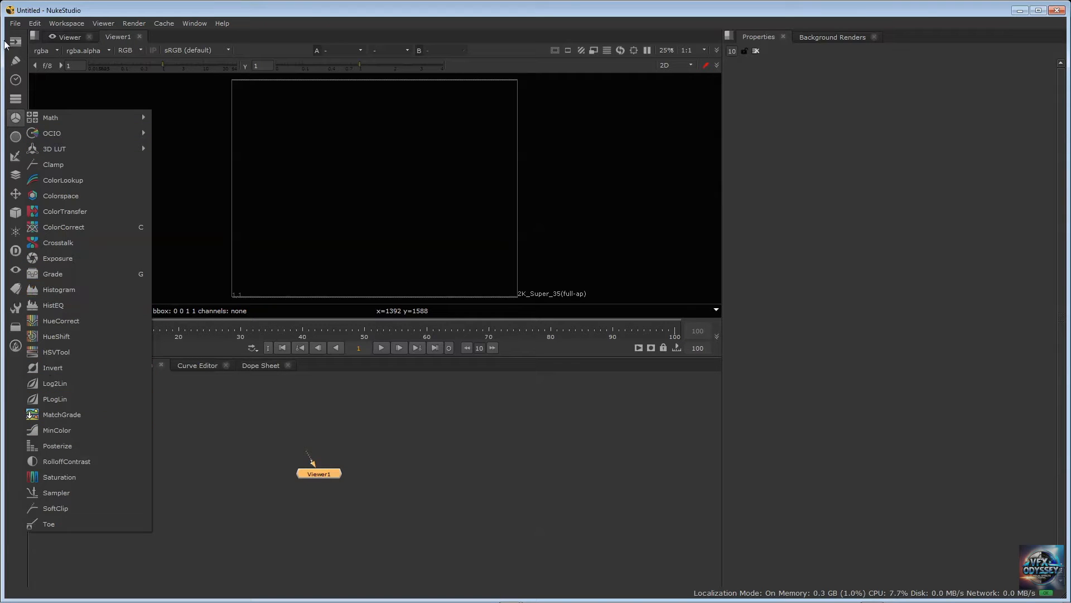
pyautogui.click(60, 12)
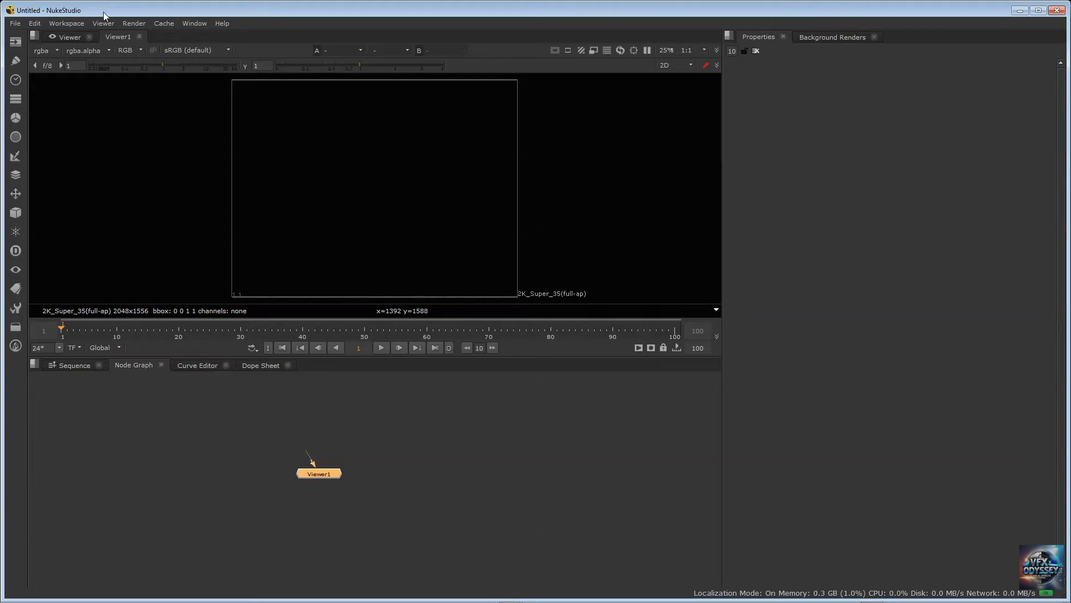
pyautogui.click(176, 419)
pyautogui.press('Tab')
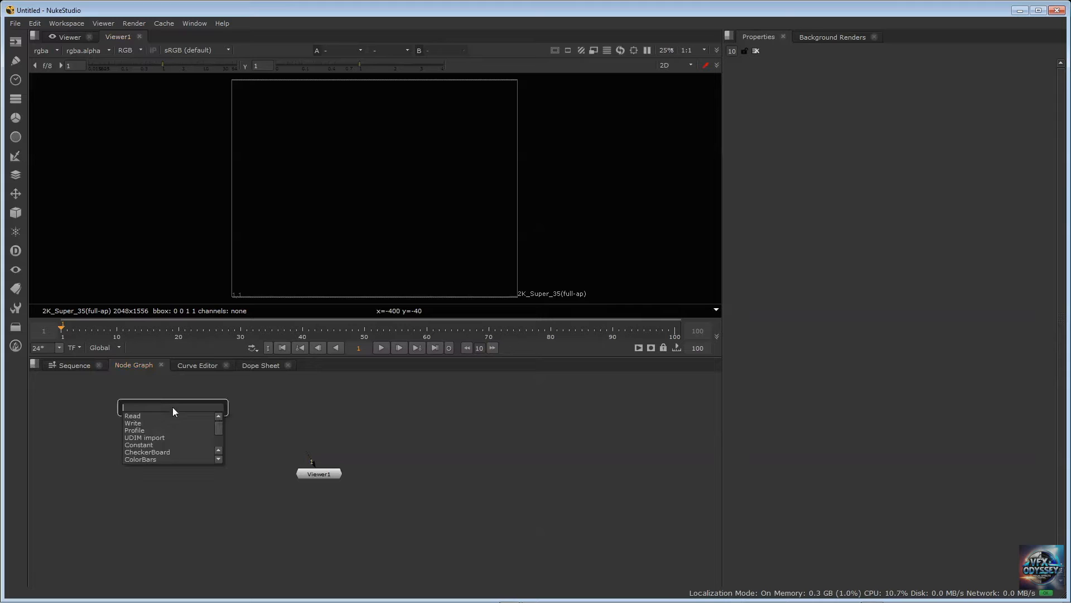
pyautogui.click(288, 421)
pyautogui.click(279, 405)
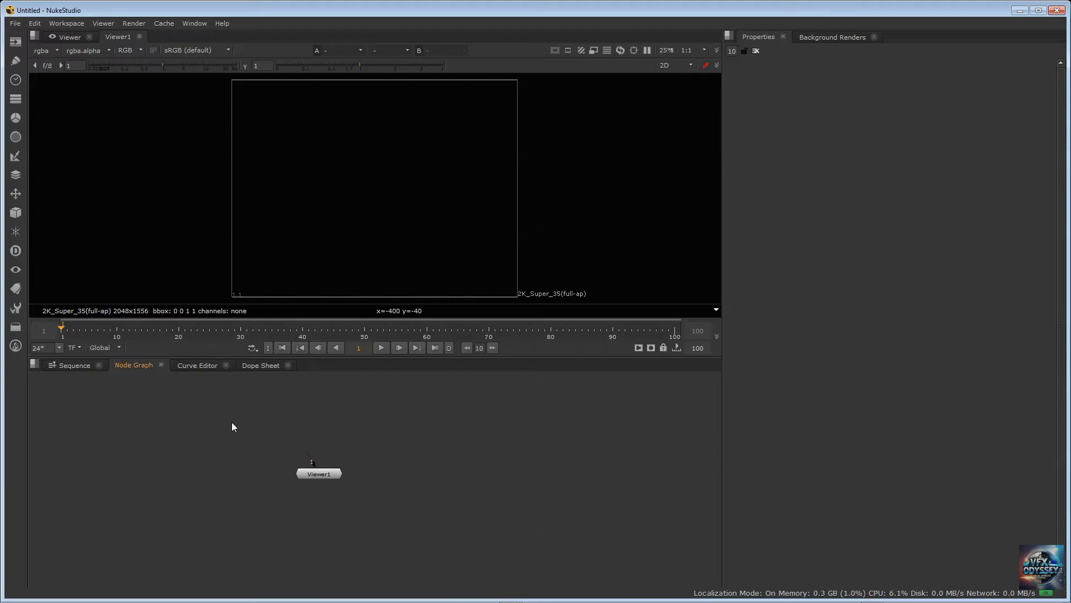
pyautogui.press('r')
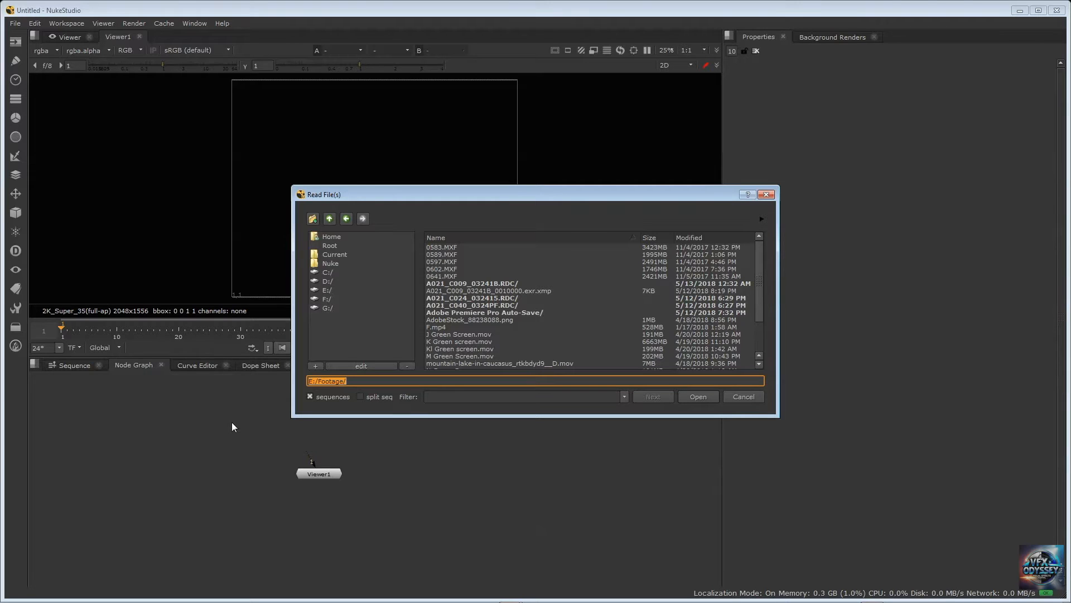
pyautogui.press('Escape')
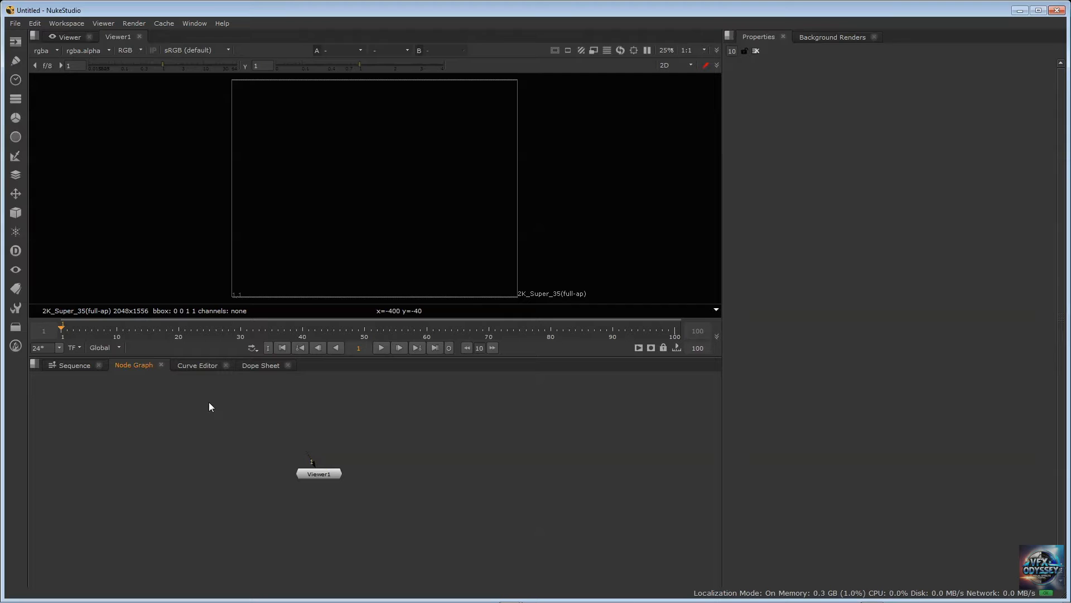
# Find the Read node by searching the node graph for "read", start adding it, and reposition its file browser
pyautogui.press('Tab')
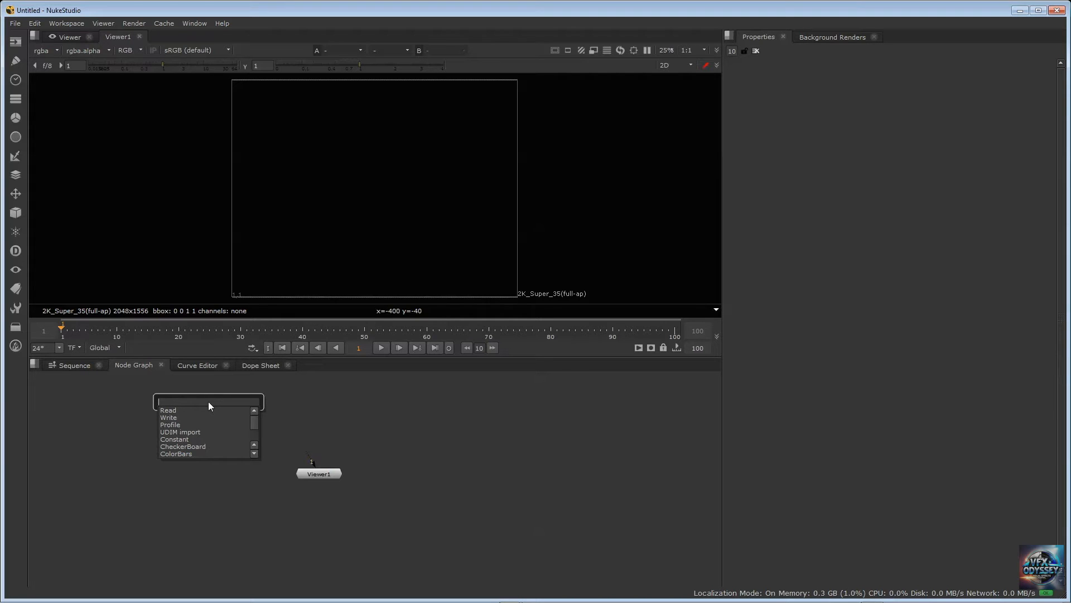
pyautogui.write('read')
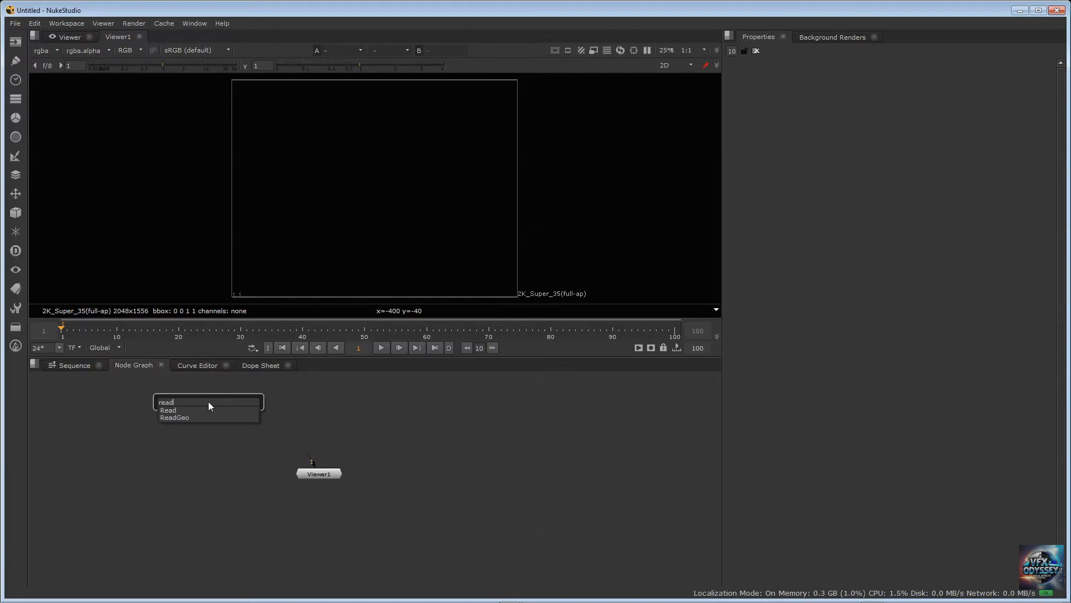
pyautogui.press('Return')
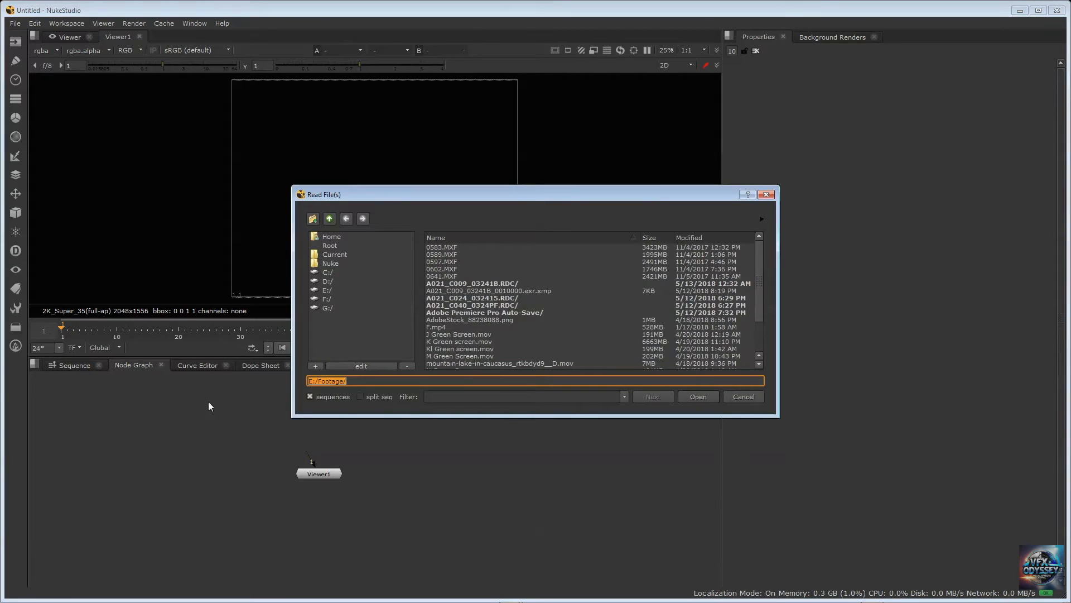
pyautogui.moveTo(403, 195); pyautogui.dragTo(362, 171)
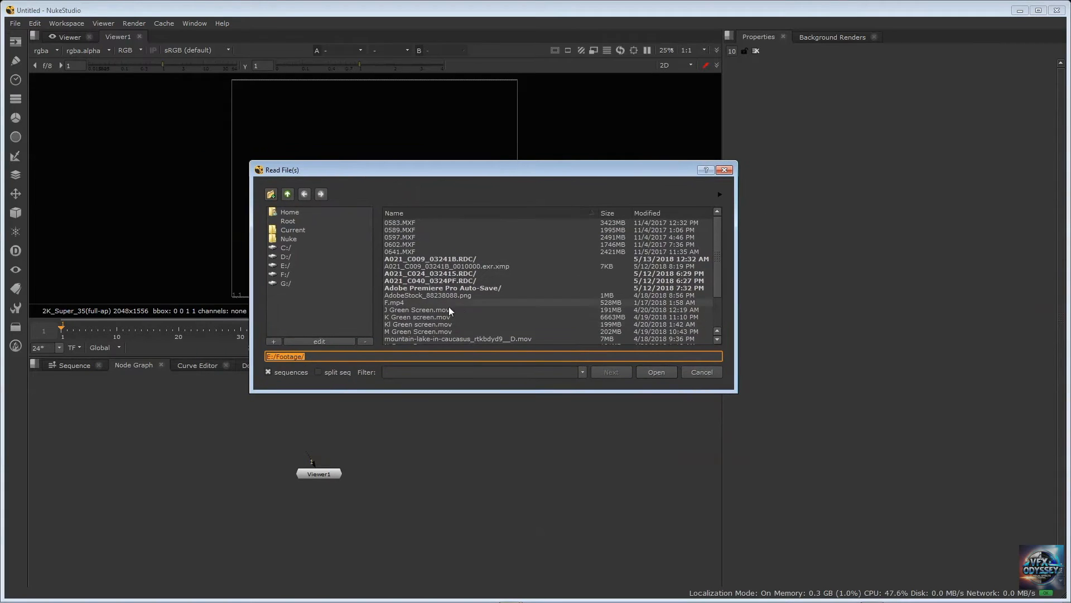
# Import the M Green Screen###.exr 0-249 sequence from the OpenEXR Green Screen/M folder and move its Read1 node aside
pyautogui.click(435, 324)
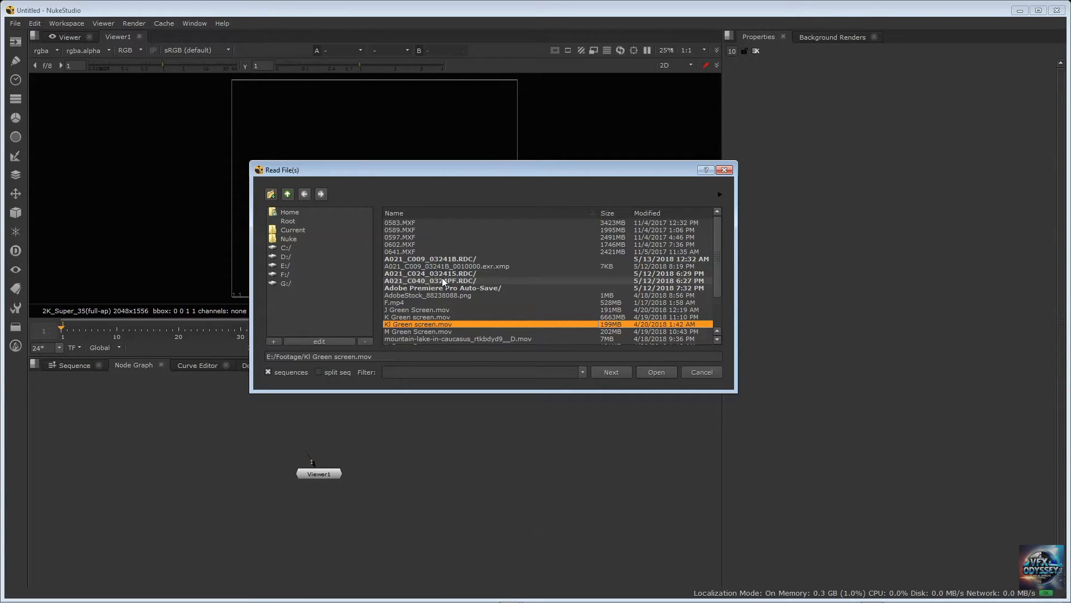
pyautogui.doubleClick(449, 288)
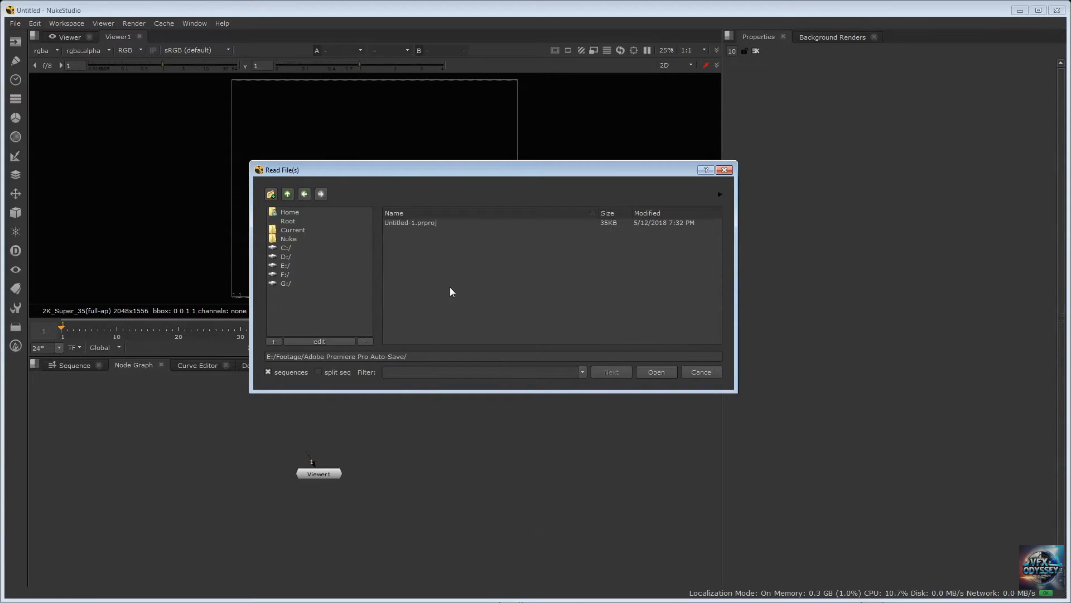
pyautogui.click(290, 193)
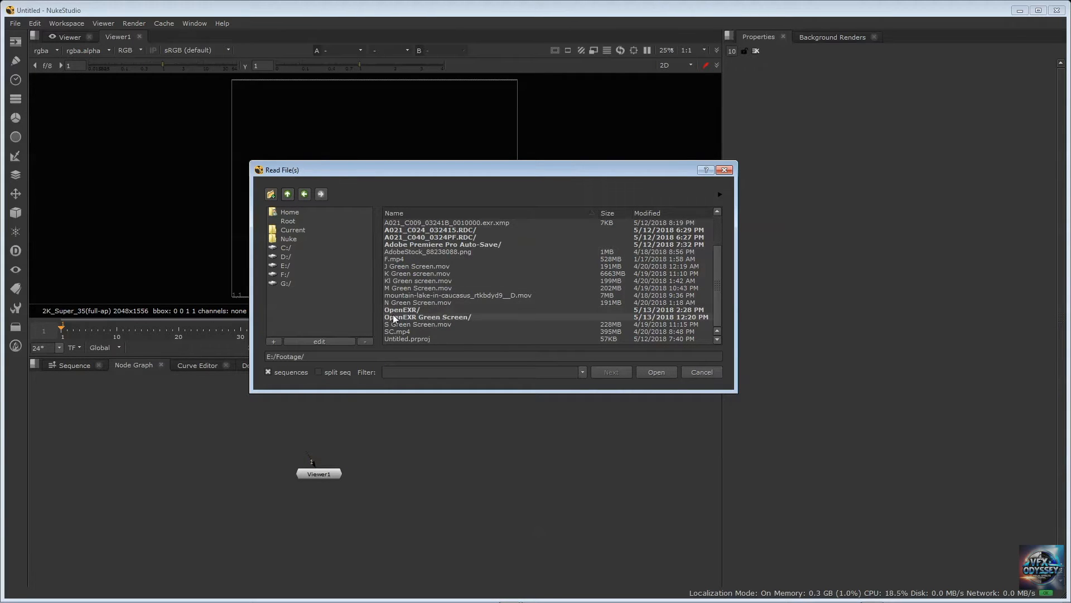
pyautogui.doubleClick(446, 316)
pyautogui.doubleClick(397, 228)
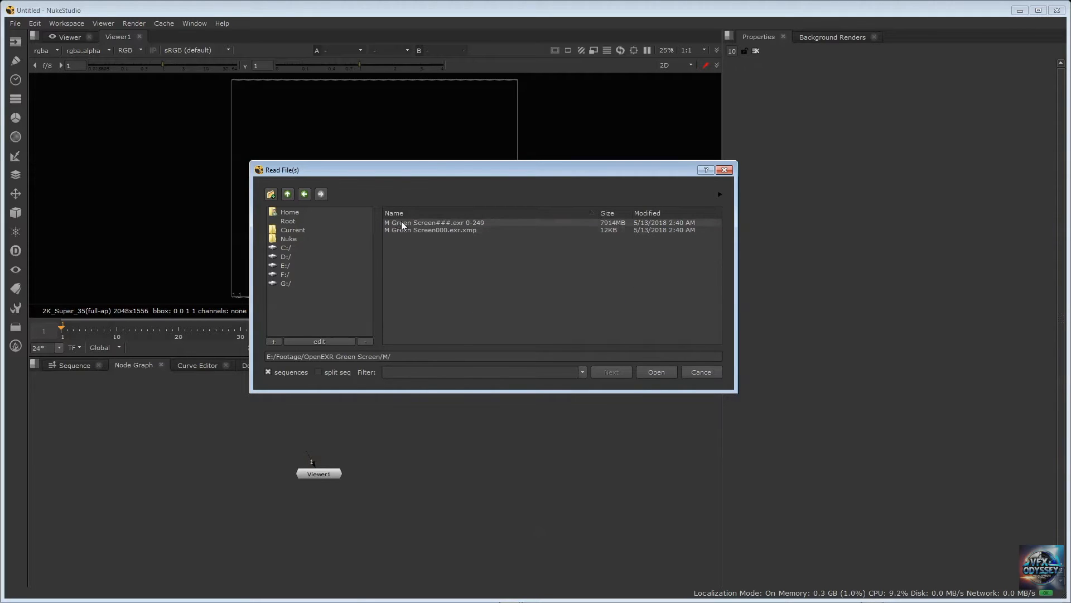
pyautogui.click(433, 224)
pyautogui.click(648, 370)
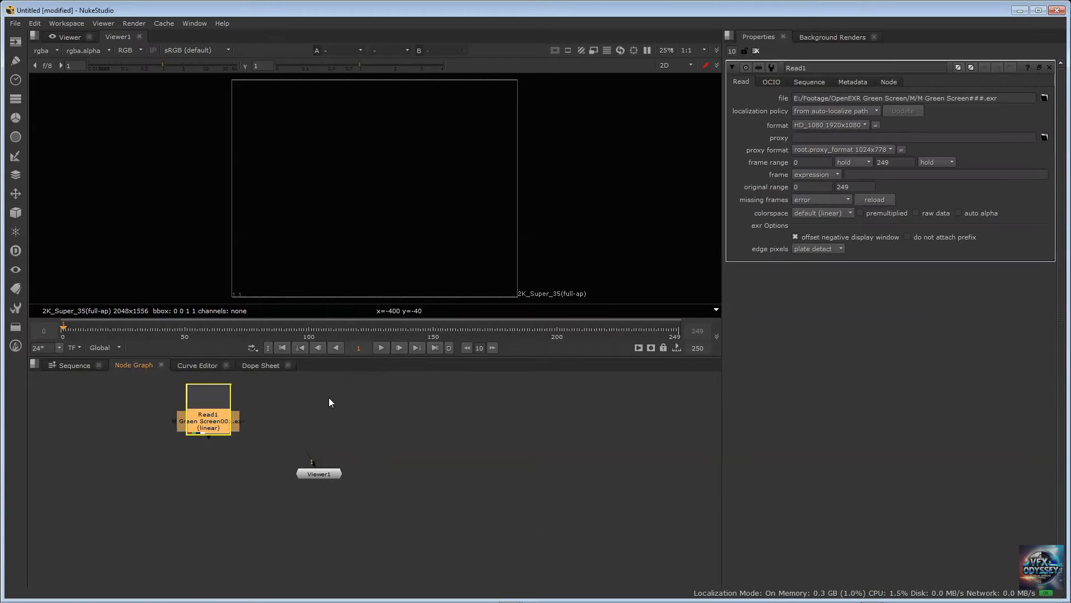
pyautogui.moveTo(206, 415); pyautogui.dragTo(144, 416)
# Start a second Read node and select the Kl Green Screen###.exr 0-249 sequence in the OpenEXR Green Screen/Kl folder
pyautogui.click(265, 407)
pyautogui.press('Tab')
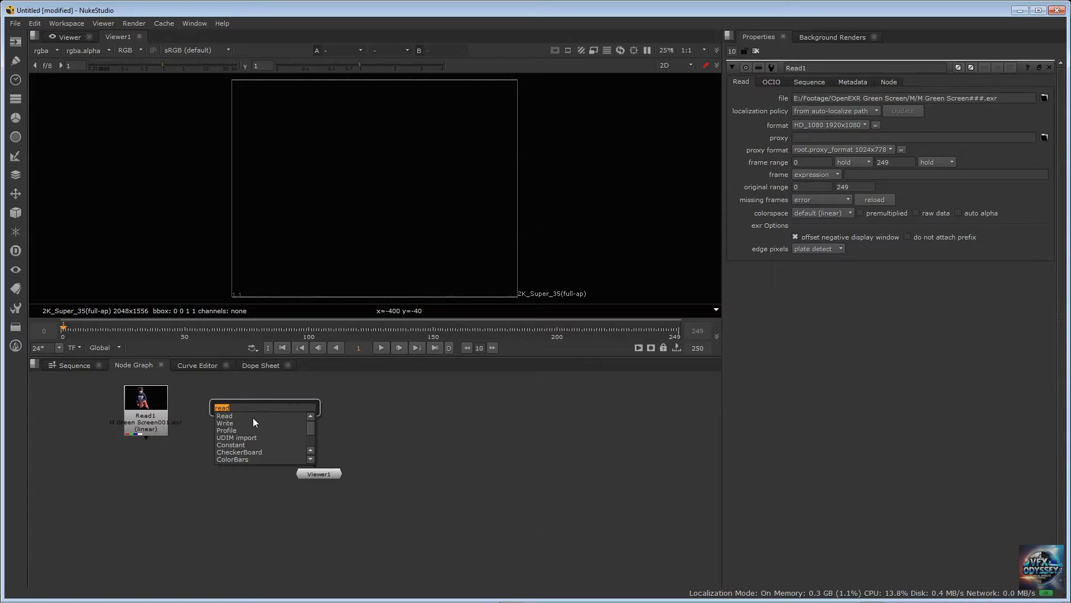
pyautogui.press('Return')
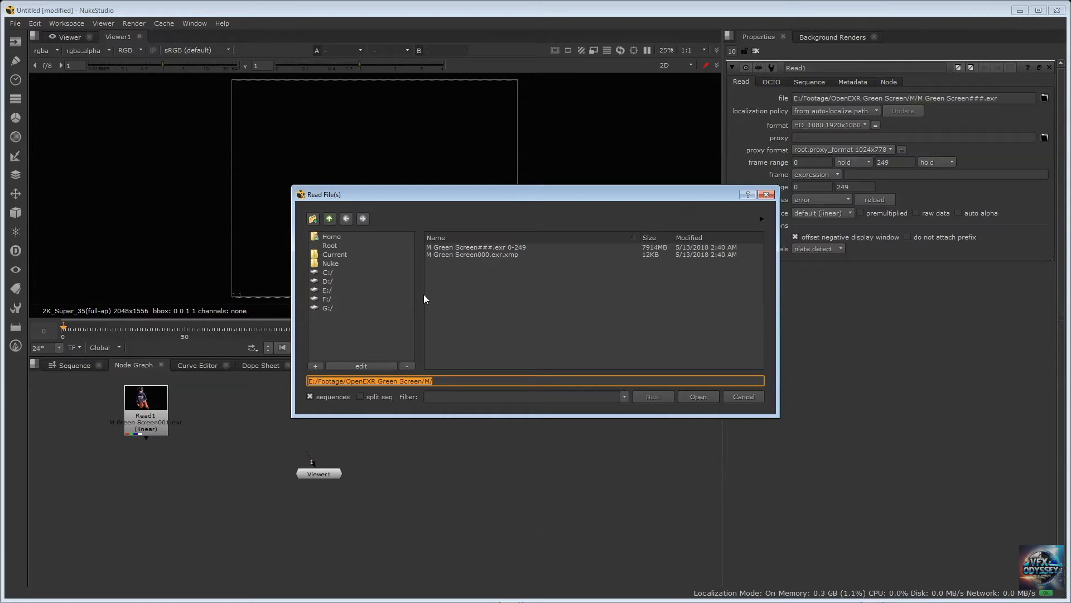
pyautogui.click(329, 219)
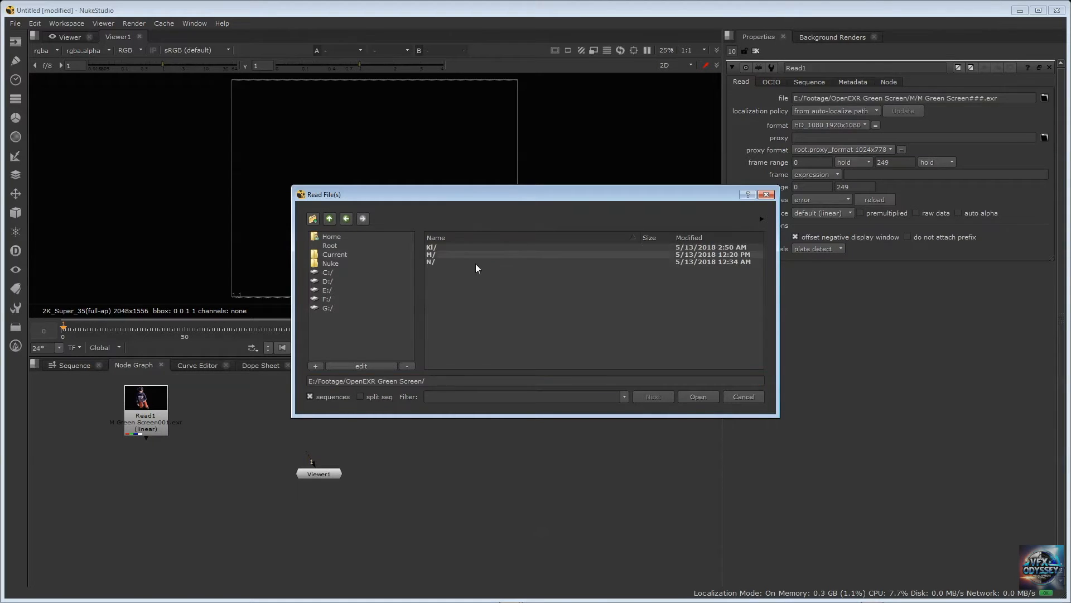
pyautogui.doubleClick(444, 247)
pyautogui.click(446, 248)
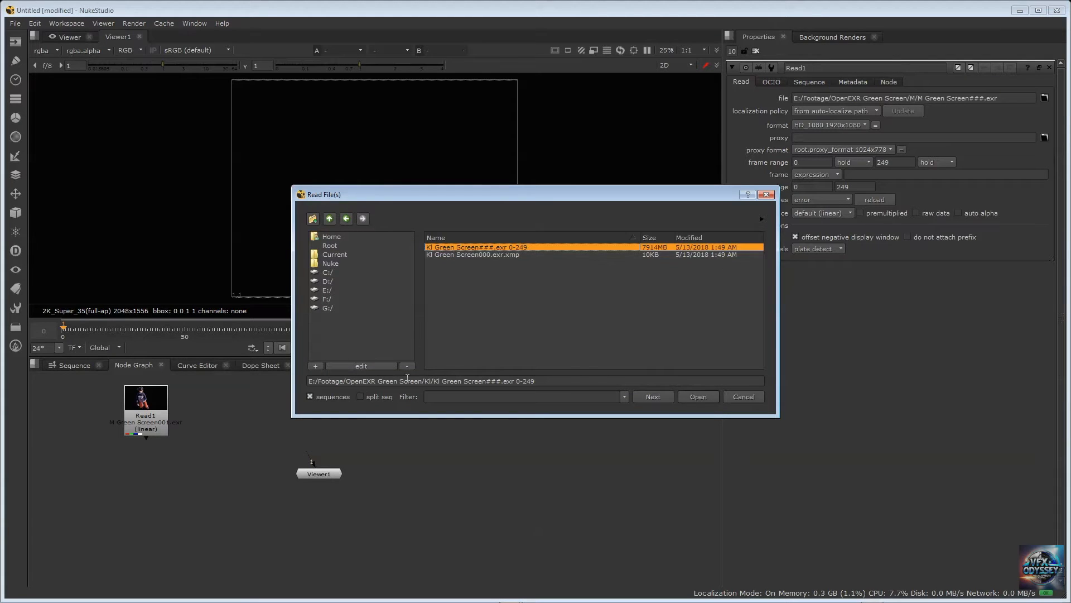
# Toggle single-line sequence listing off and back on, import the Kl Green Screen###.exr sequence, and place Read2 beside Read1
pyautogui.click(310, 397)
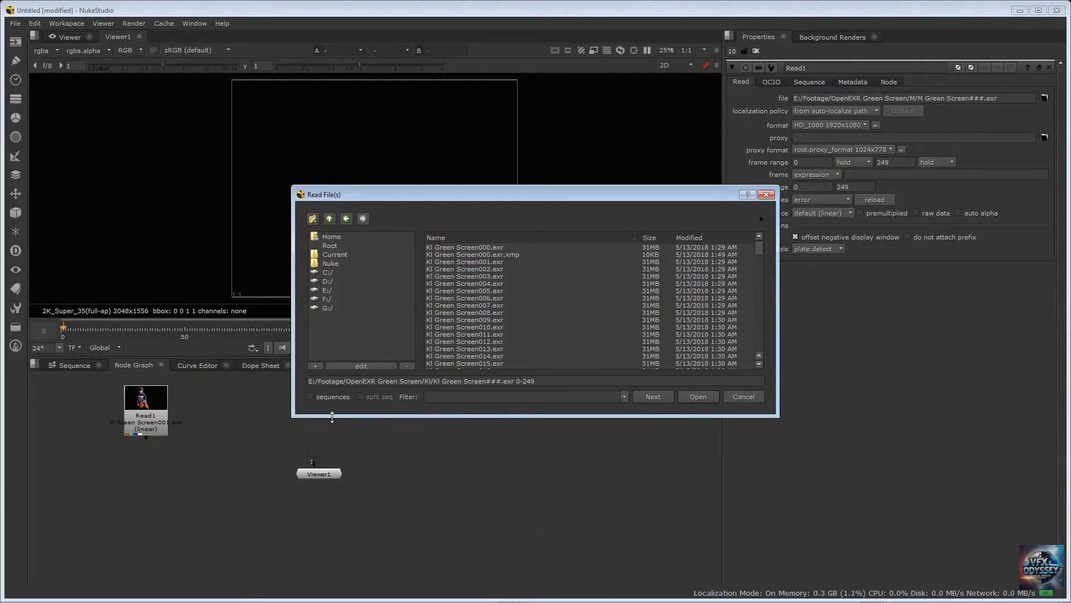
pyautogui.click(311, 396)
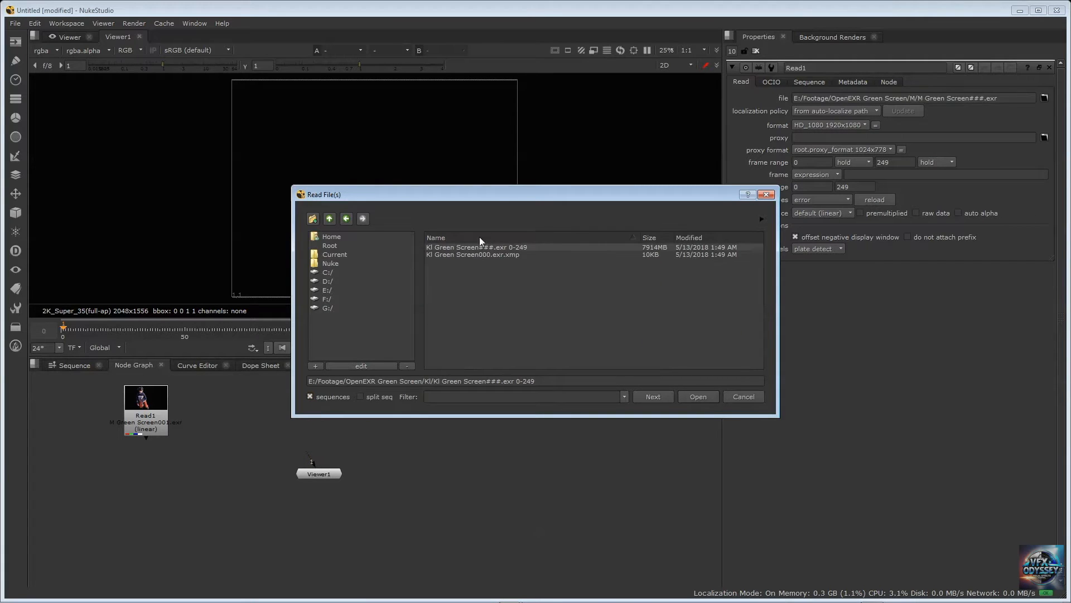
pyautogui.click(501, 247)
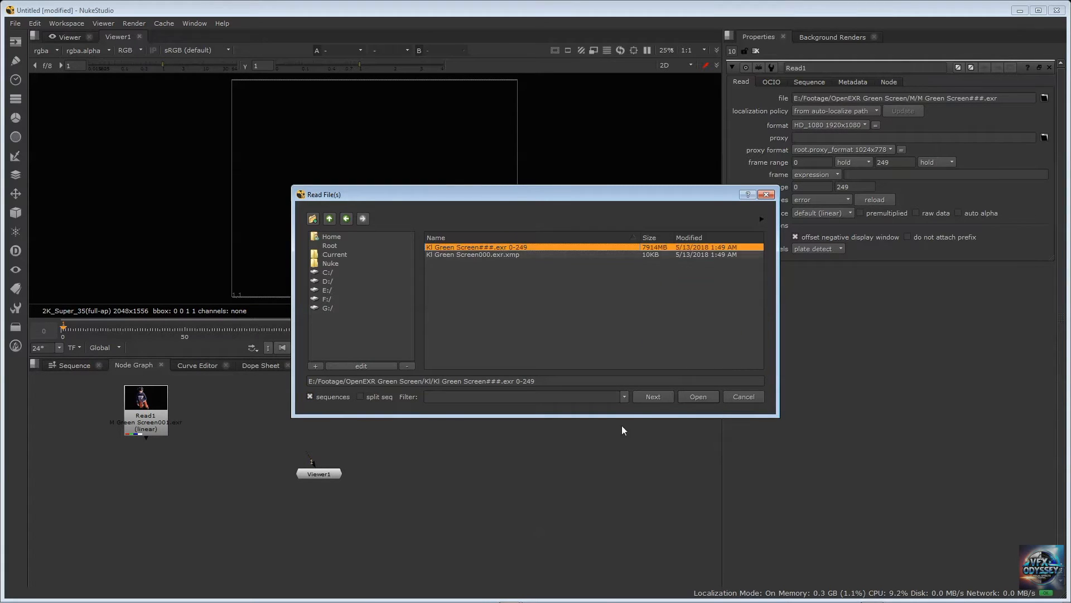
pyautogui.click(697, 396)
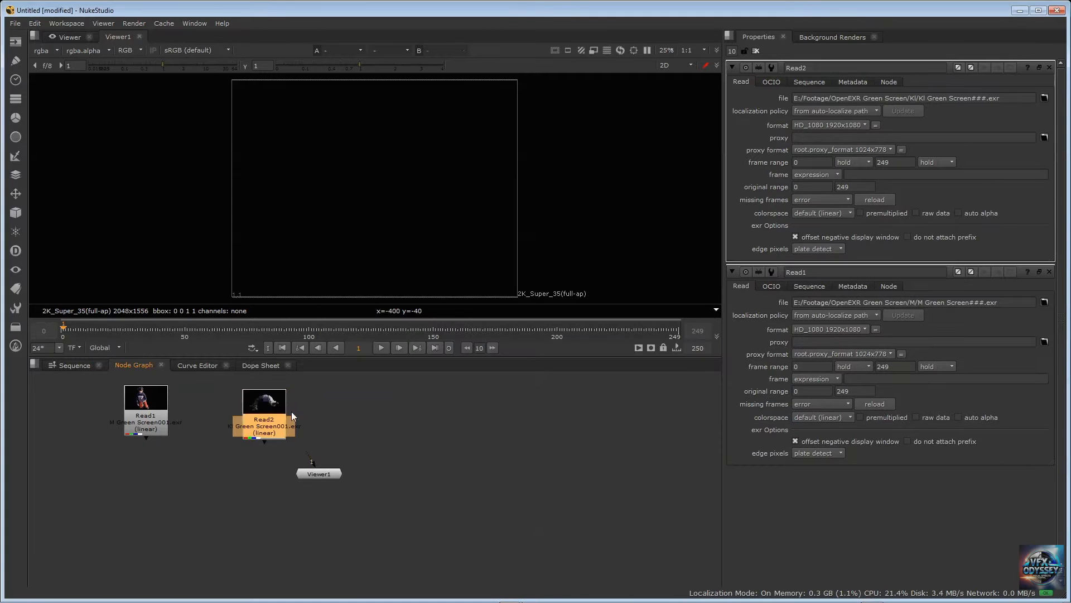
pyautogui.moveTo(291, 411); pyautogui.dragTo(230, 410)
# Add a third Read node that imports the N Green Screen###.exr 0-250 sequence from the OpenEXR Green Screen/N folder
pyautogui.click(279, 398)
pyautogui.press('Tab')
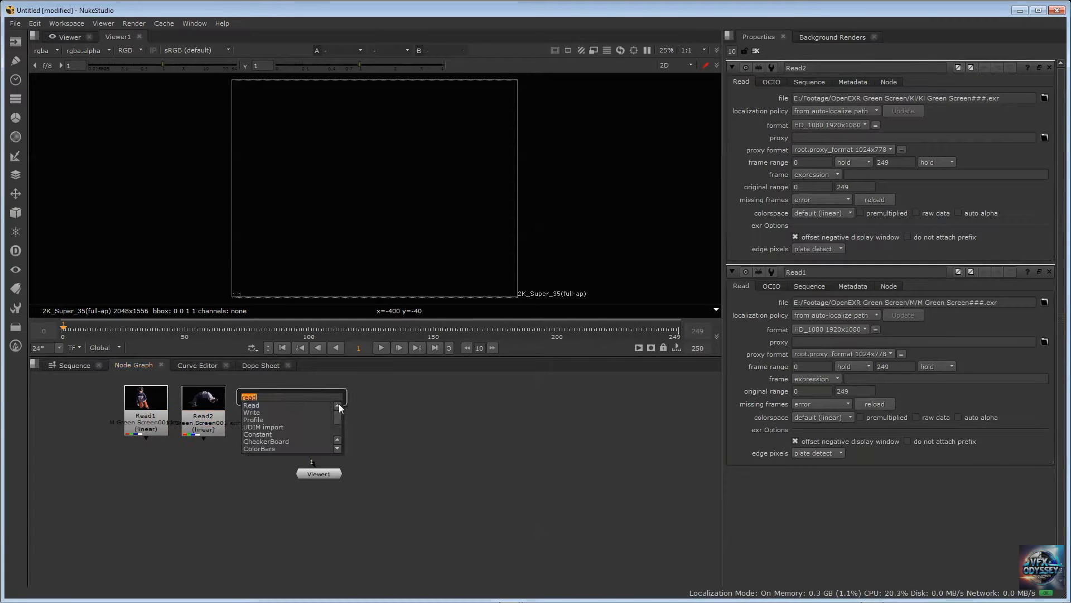
pyautogui.press('Return')
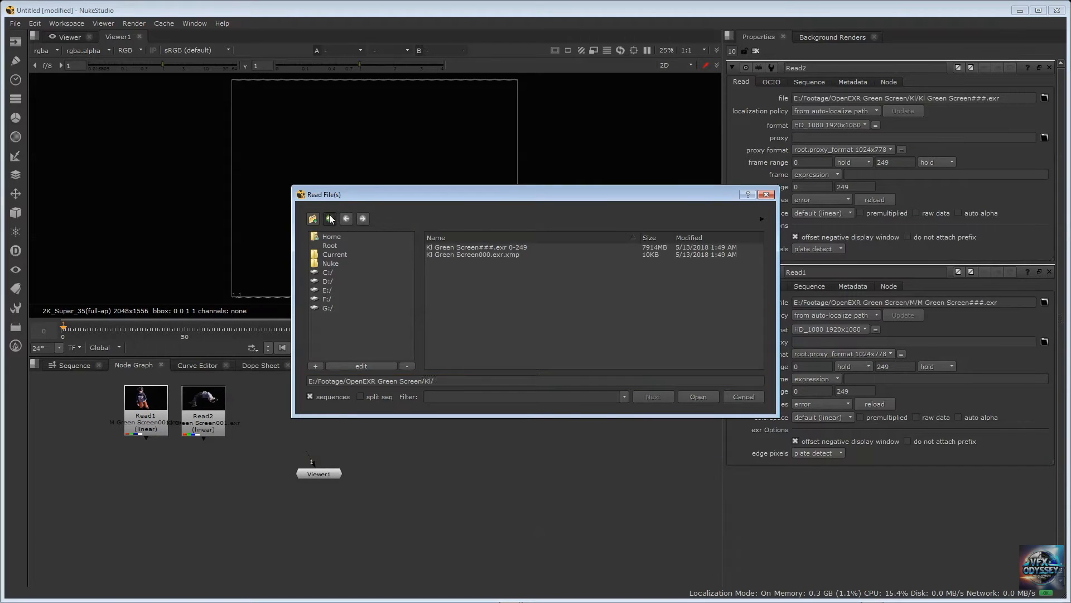
pyautogui.click(330, 218)
pyautogui.doubleClick(441, 263)
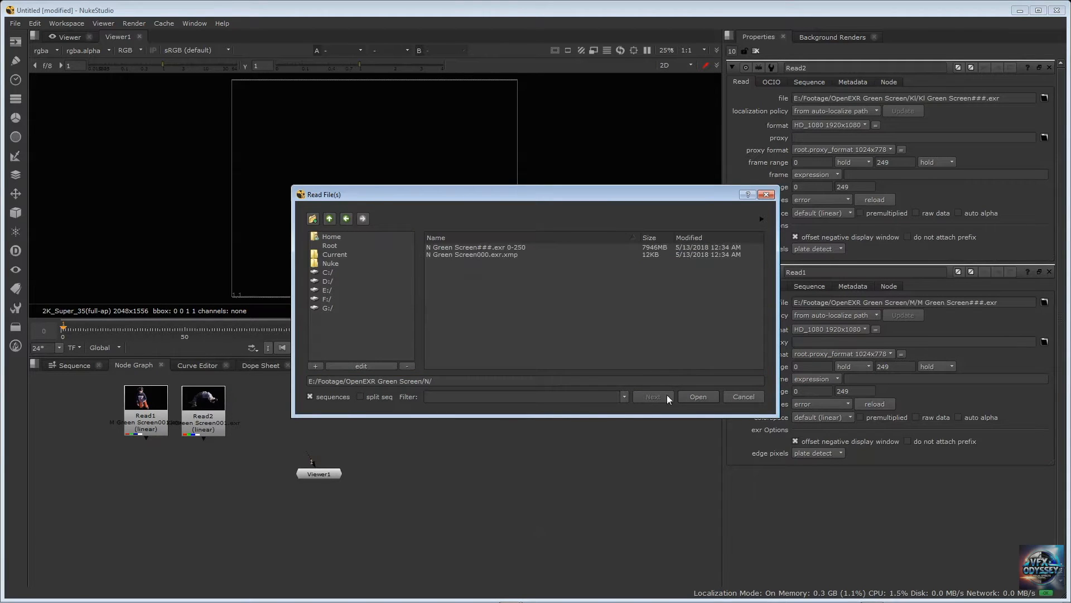
pyautogui.click(478, 248)
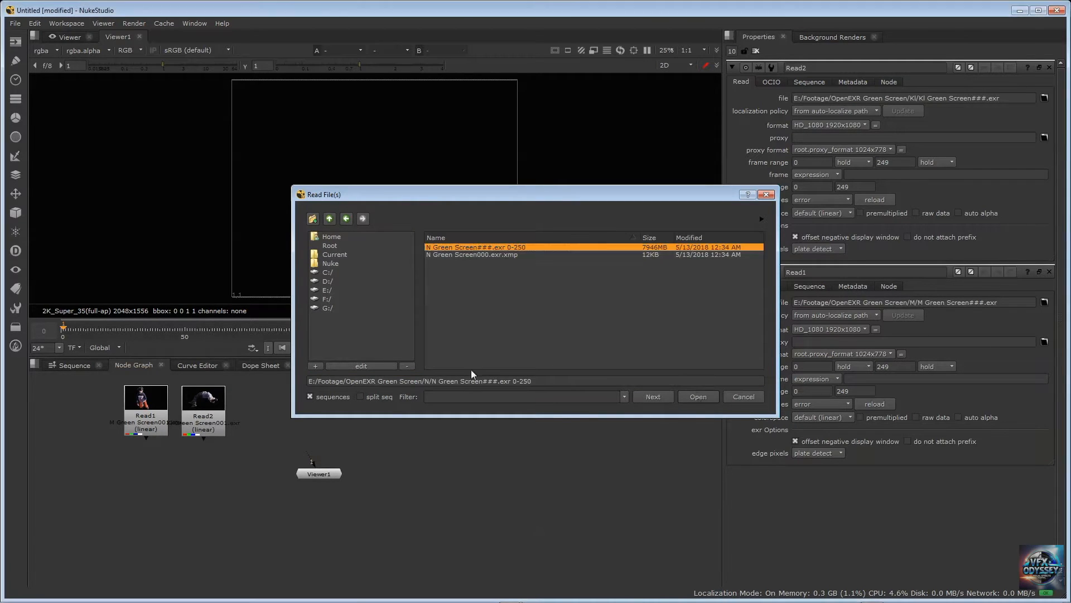
pyautogui.press('Return')
# Arrange Read1, Read2 and Read3 in a row along the node graph's upper edge, with Viewer1 lower down
pyautogui.moveTo(138, 398); pyautogui.dragTo(58, 393)
pyautogui.moveTo(215, 406); pyautogui.dragTo(174, 400)
pyautogui.moveTo(302, 396); pyautogui.dragTo(211, 402)
pyautogui.click(333, 400)
pyautogui.moveTo(316, 477); pyautogui.dragTo(334, 503)
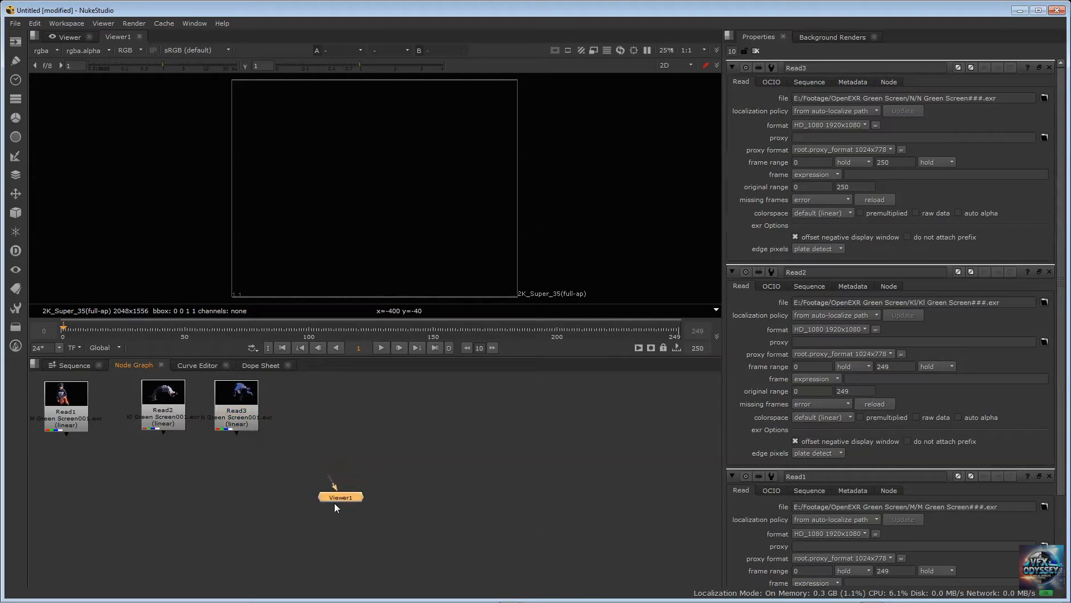
pyautogui.click(335, 434)
pyautogui.click(56, 396)
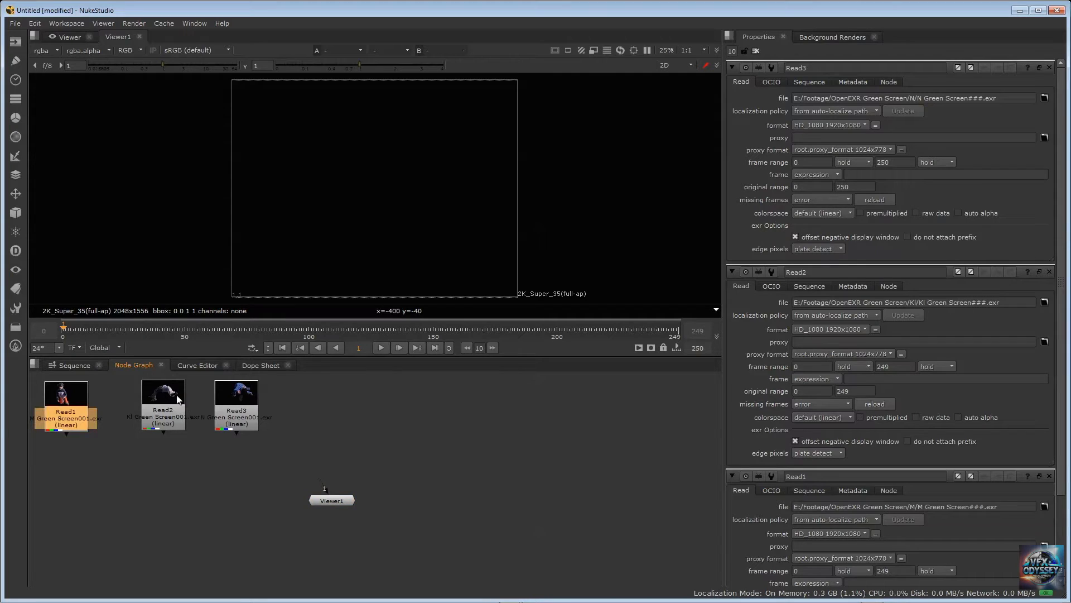
pyautogui.moveTo(181, 400); pyautogui.dragTo(164, 403)
pyautogui.moveTo(240, 393); pyautogui.dragTo(219, 400)
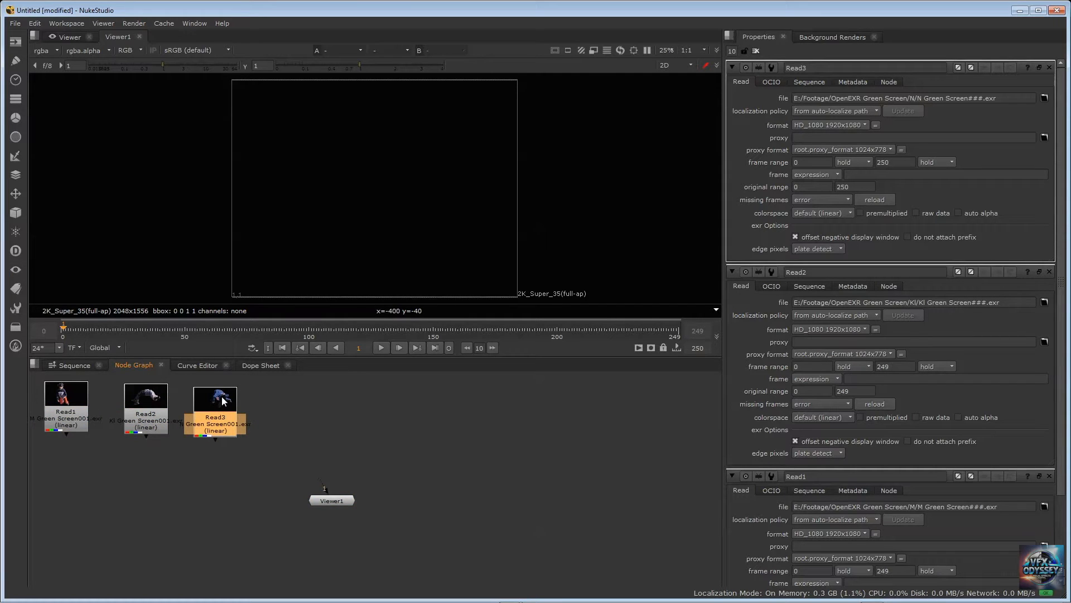
pyautogui.moveTo(321, 502); pyautogui.dragTo(339, 512)
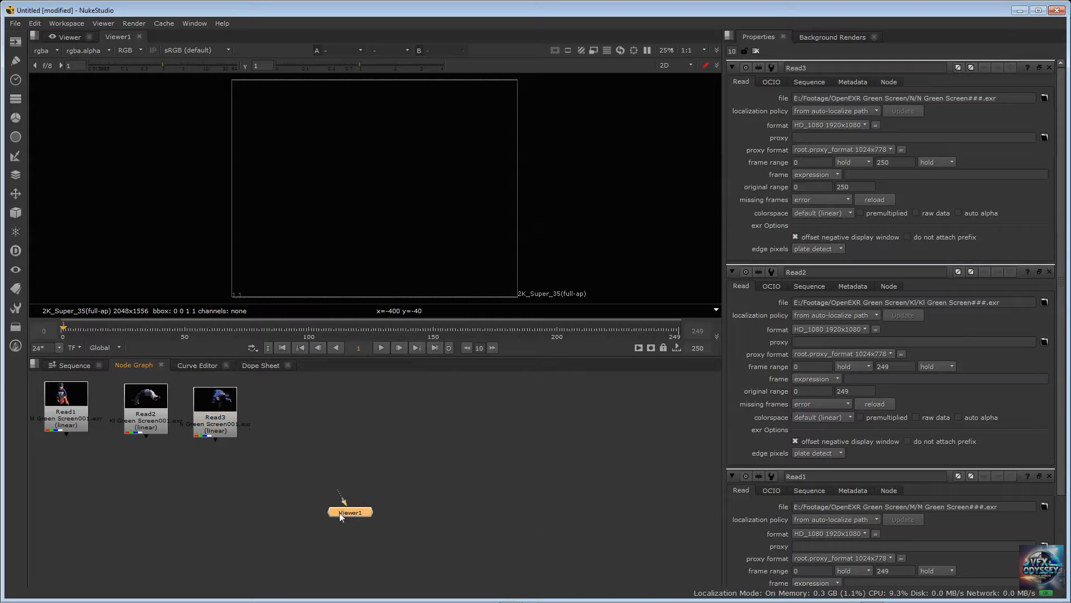
# Connect Read1 to Viewer1 to display its footage, and disconnect it again
pyautogui.scroll(-3, 339, 512)
pyautogui.scroll(2, 346, 474)
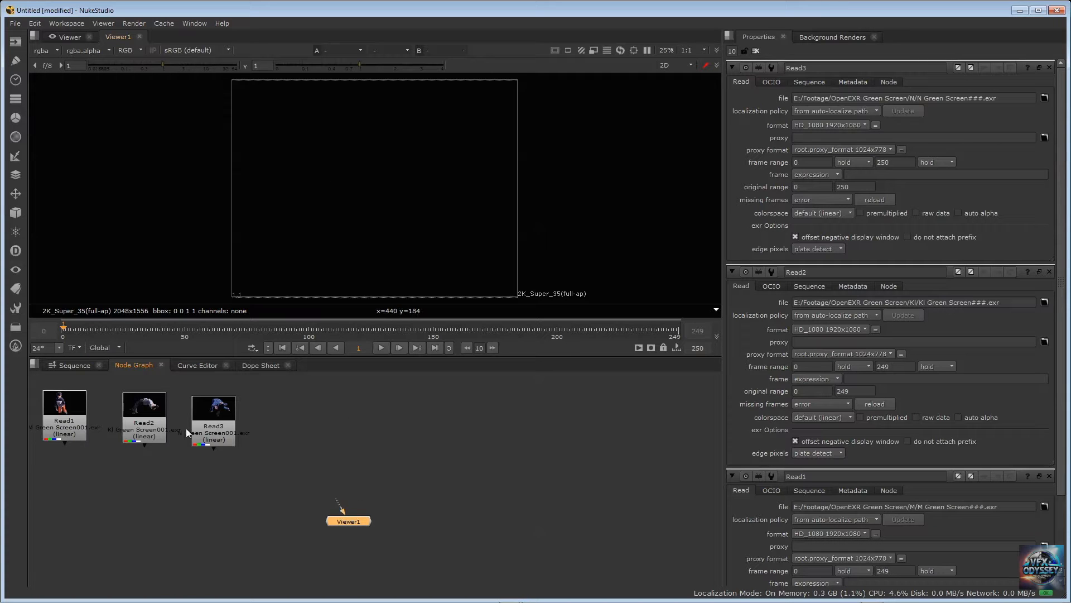
pyautogui.moveTo(65, 444); pyautogui.dragTo(348, 520)
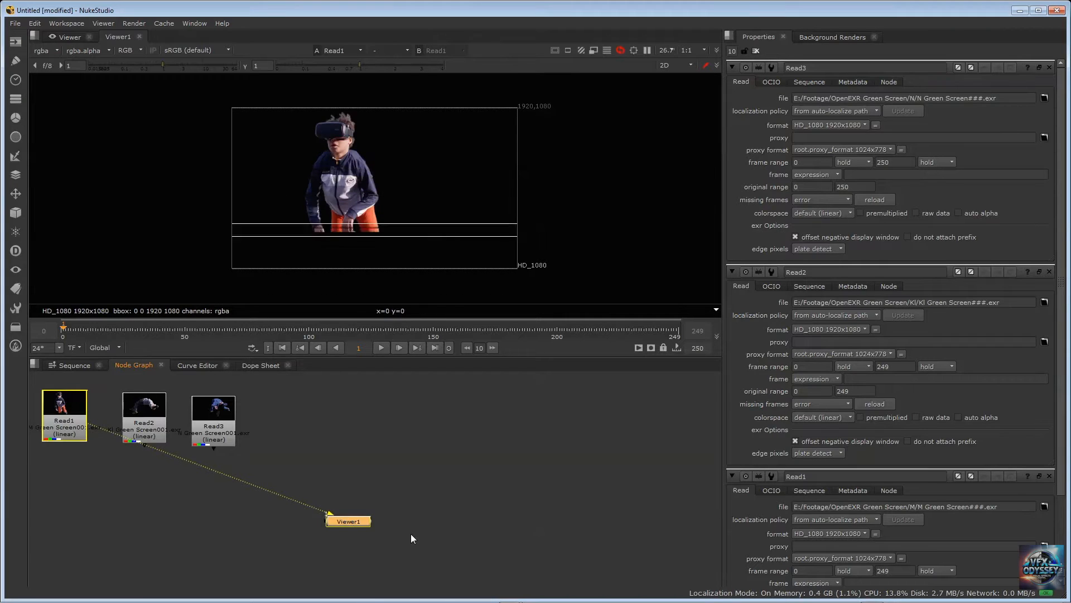
pyautogui.moveTo(329, 515); pyautogui.dragTo(223, 509)
# Spread the Read2 and Read3 nodes farther apart and clear the node selection
pyautogui.moveTo(219, 419); pyautogui.dragTo(254, 414)
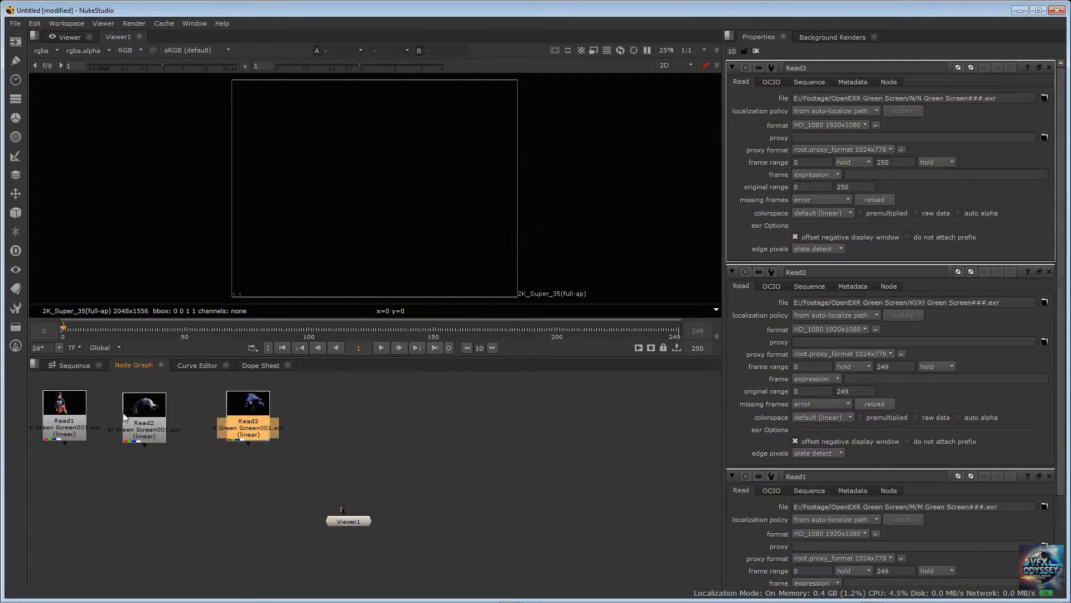
pyautogui.moveTo(123, 413); pyautogui.dragTo(88, 409)
pyautogui.click(322, 401)
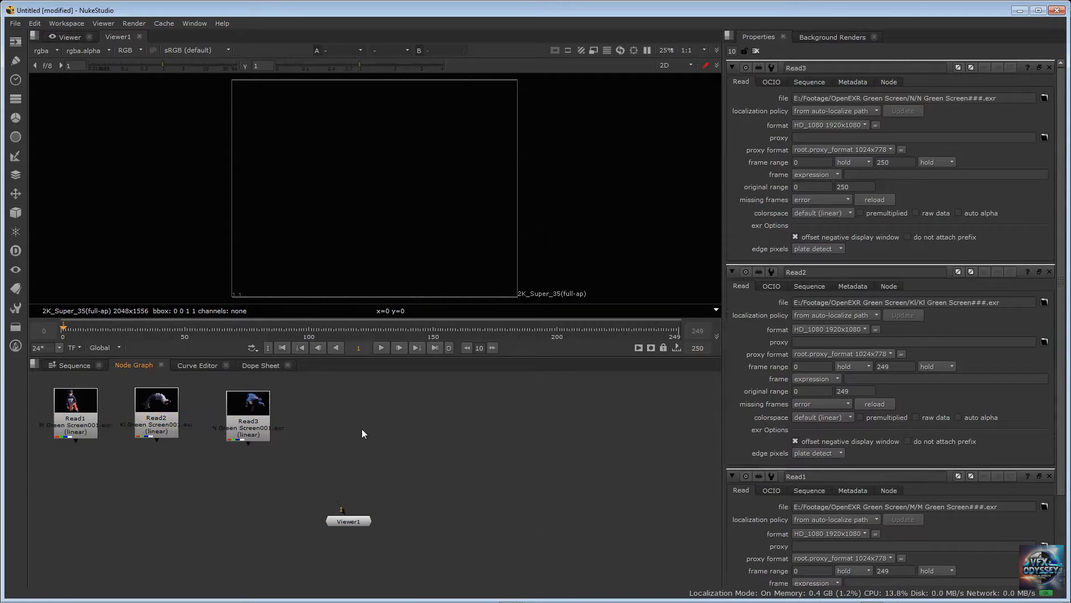
# Add a fourth Read node that imports mountain-lake-in-caucasus_rtkbdyd9__D.mov from the Footage folder
pyautogui.press('Tab')
pyautogui.press('Return')
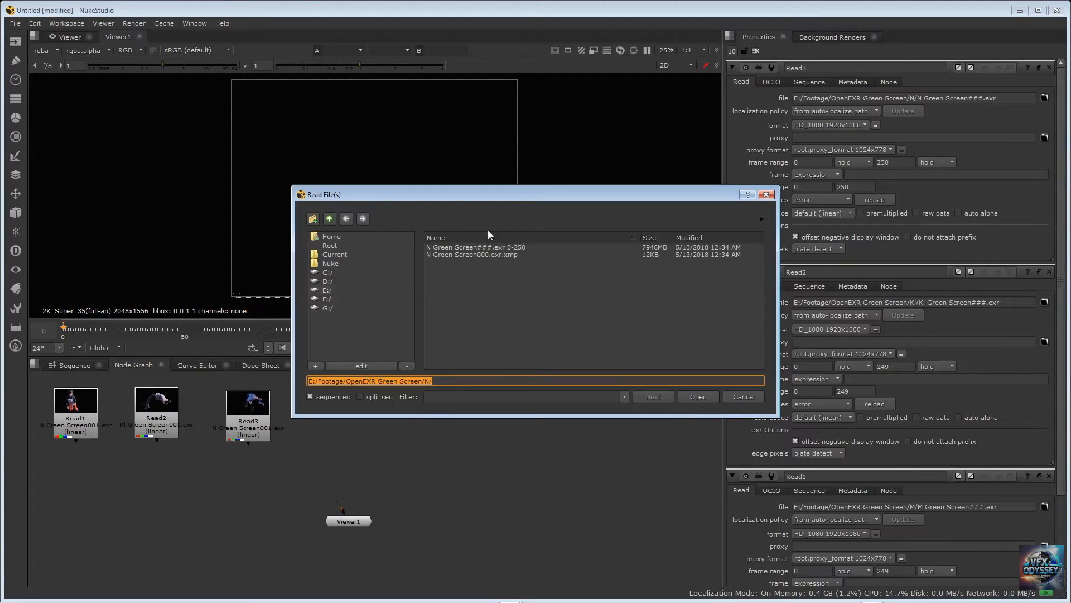
pyautogui.click(329, 219)
pyautogui.click(330, 219)
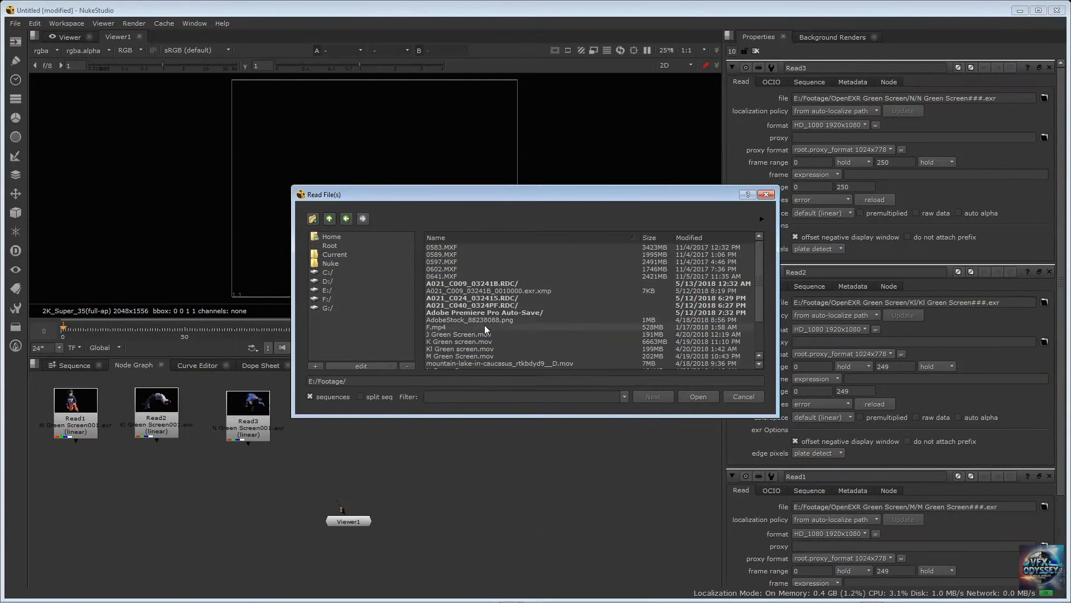
pyautogui.click(463, 362)
pyautogui.click(698, 396)
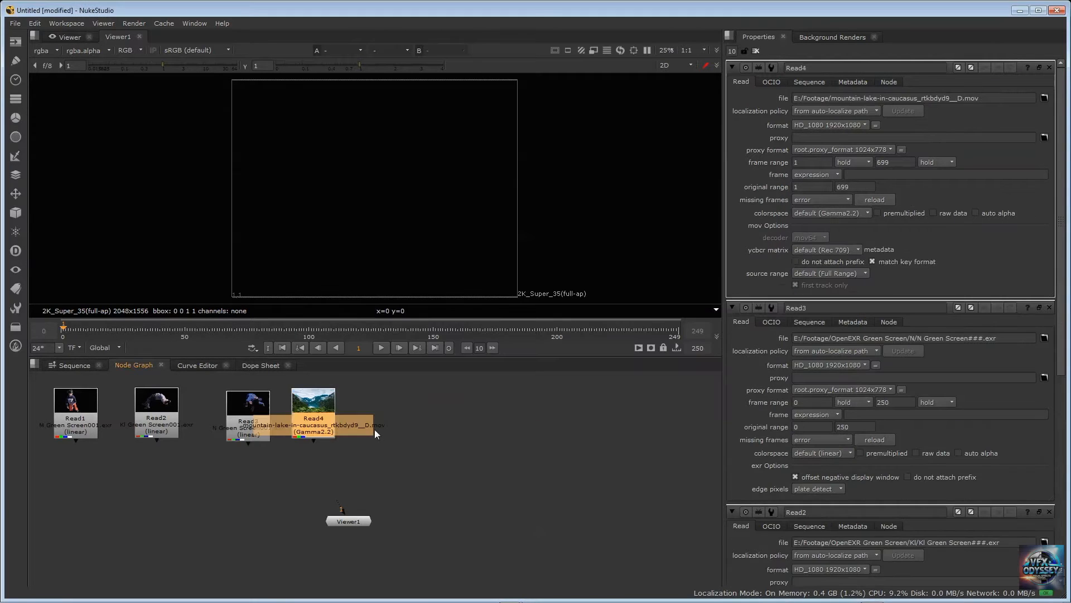
# Add a fifth Read node that imports AdobeStock_88238088.png from the Footage folder
pyautogui.click(437, 393)
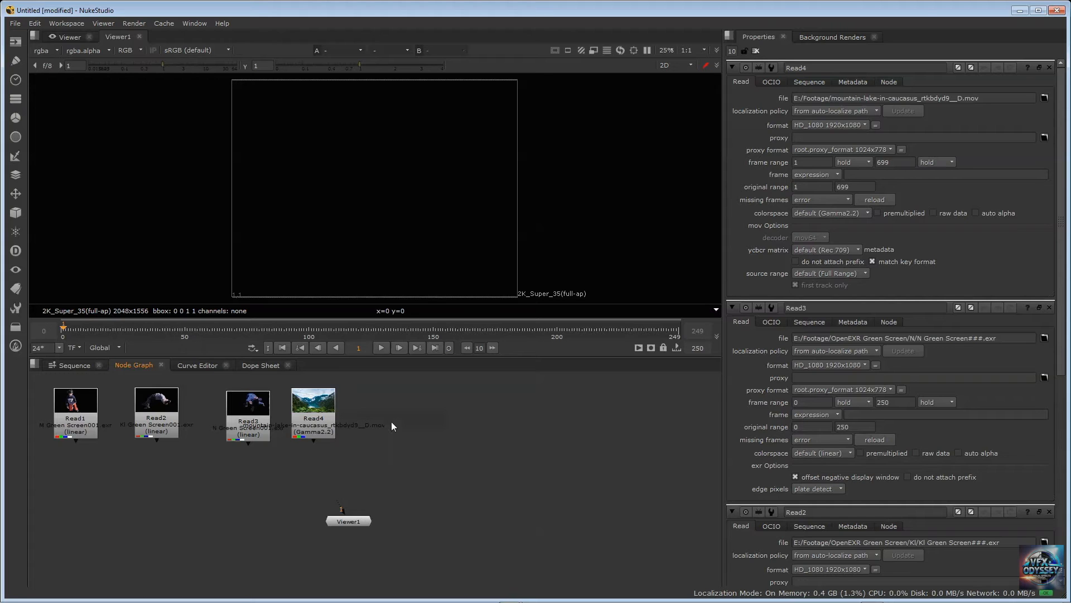
pyautogui.press('Tab')
pyautogui.press('Return')
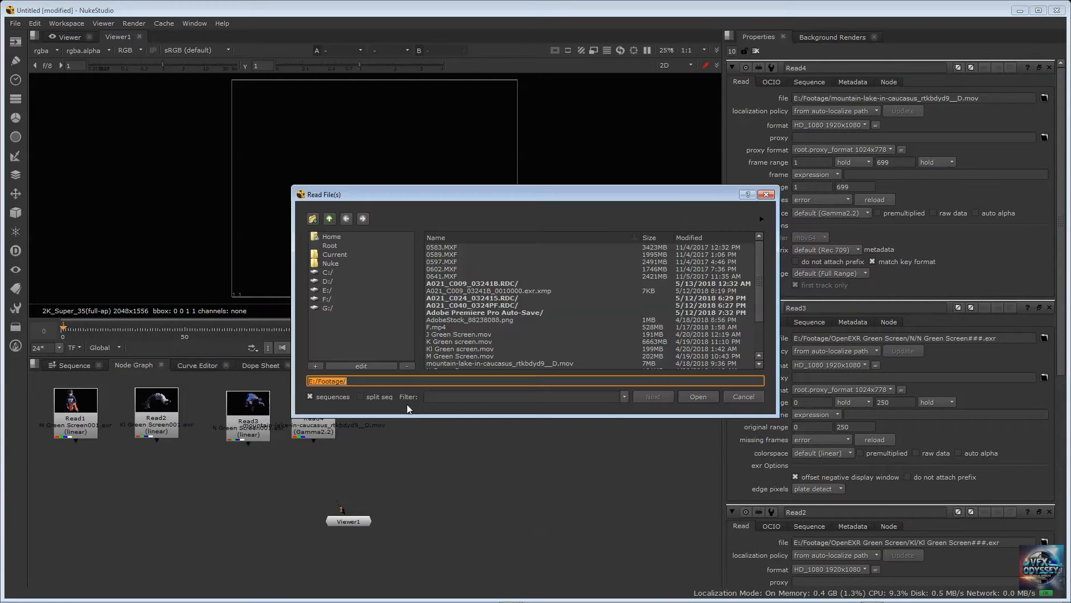
pyautogui.click(458, 320)
pyautogui.press('Return')
# Add a sixth Read node that imports the same AdobeStock_88238088.png image beside Read5
pyautogui.click(533, 397)
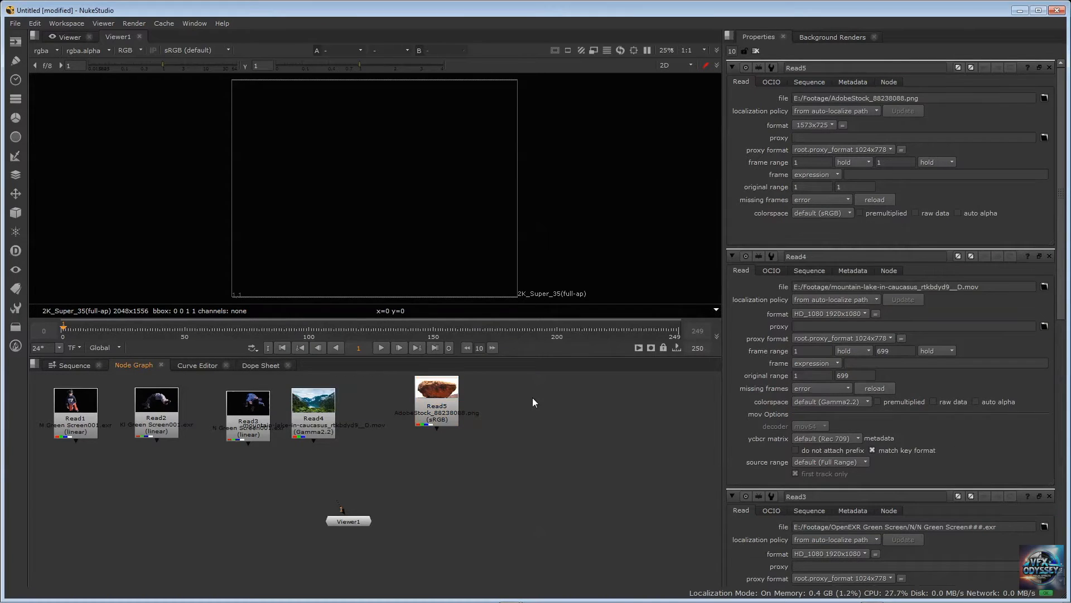
pyautogui.press('Tab')
pyautogui.press('Return')
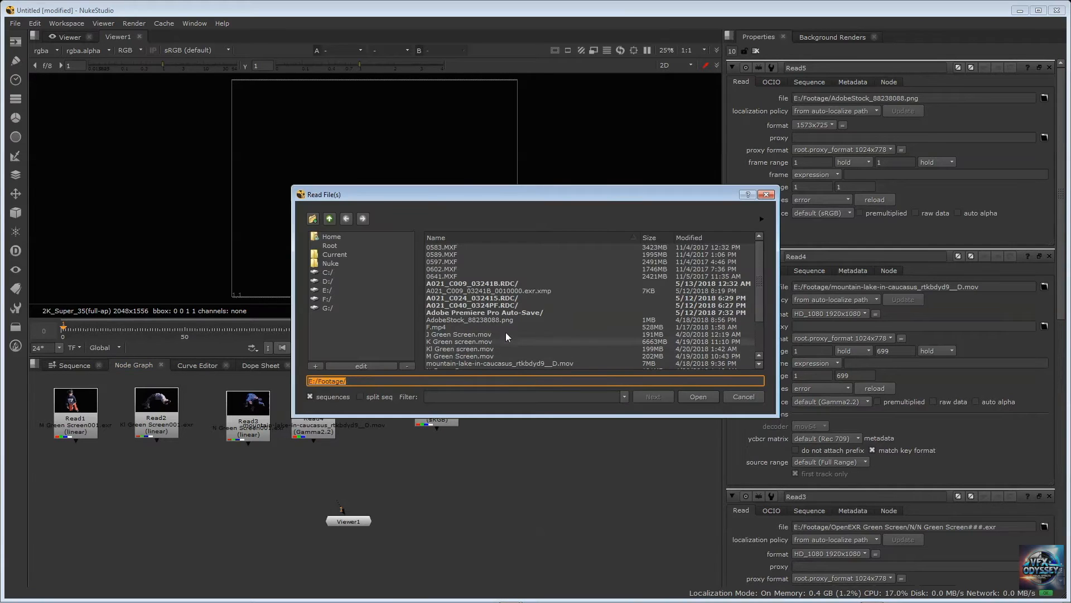
pyautogui.click(497, 320)
pyautogui.click(698, 397)
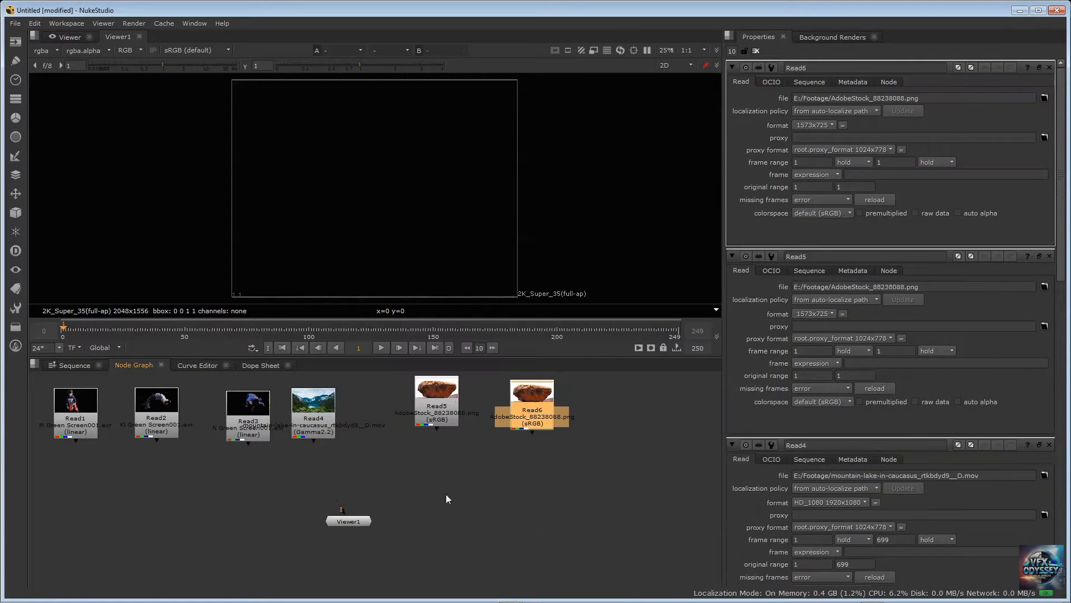
# Reposition Read5, Read6 and Read4 so the six Read nodes form one spaced row
pyautogui.moveTo(427, 395)
pyautogui.mouseDown()
pyautogui.moveTo(443, 419)
pyautogui.moveTo(444, 402)
pyautogui.mouseUp()
pyautogui.moveTo(528, 395); pyautogui.dragTo(568, 414)
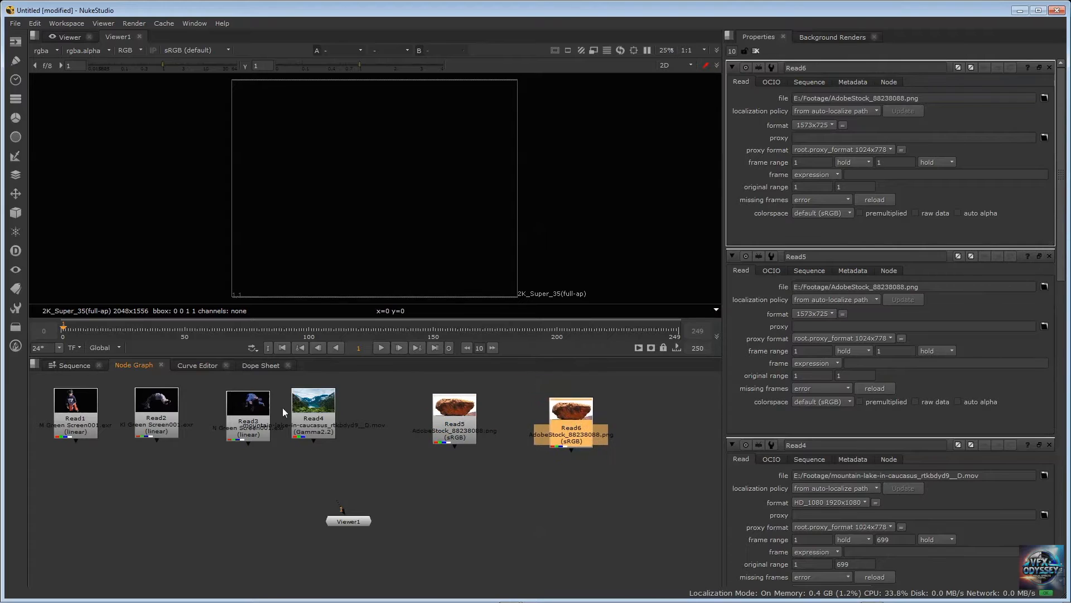
pyautogui.moveTo(332, 398); pyautogui.dragTo(383, 404)
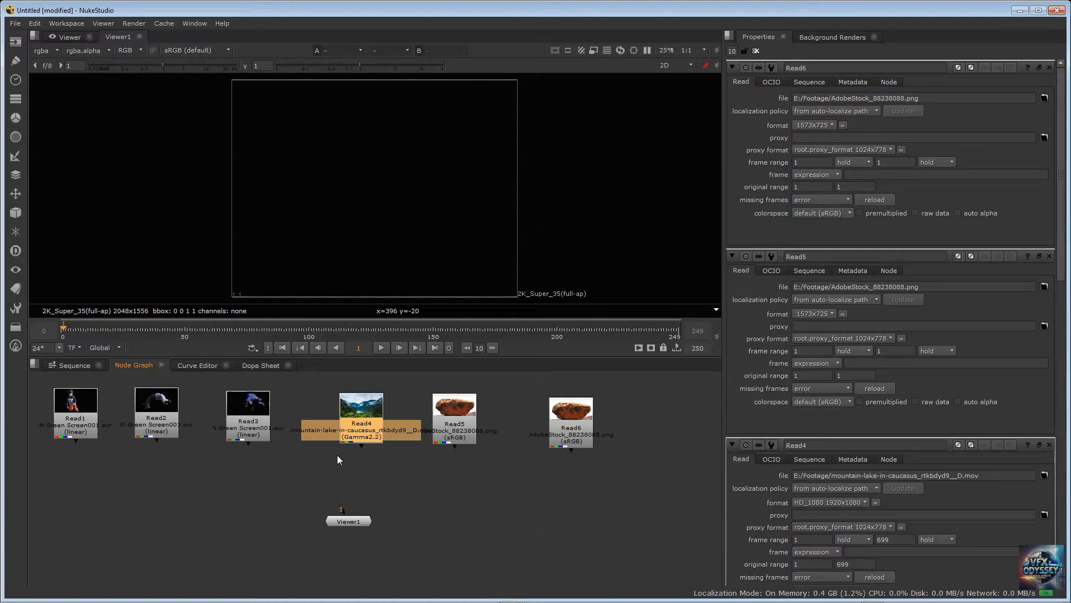
# Connect Read1 to input 1 and Read2 to input 2 of the Viewer1 node
pyautogui.click(356, 524)
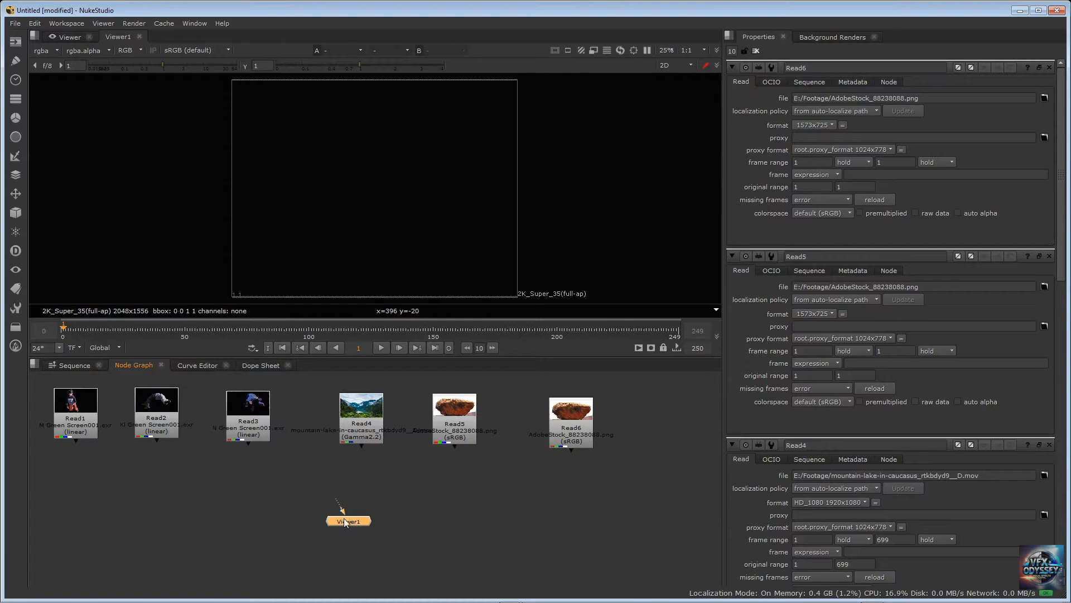
pyautogui.scroll(5, 341, 516)
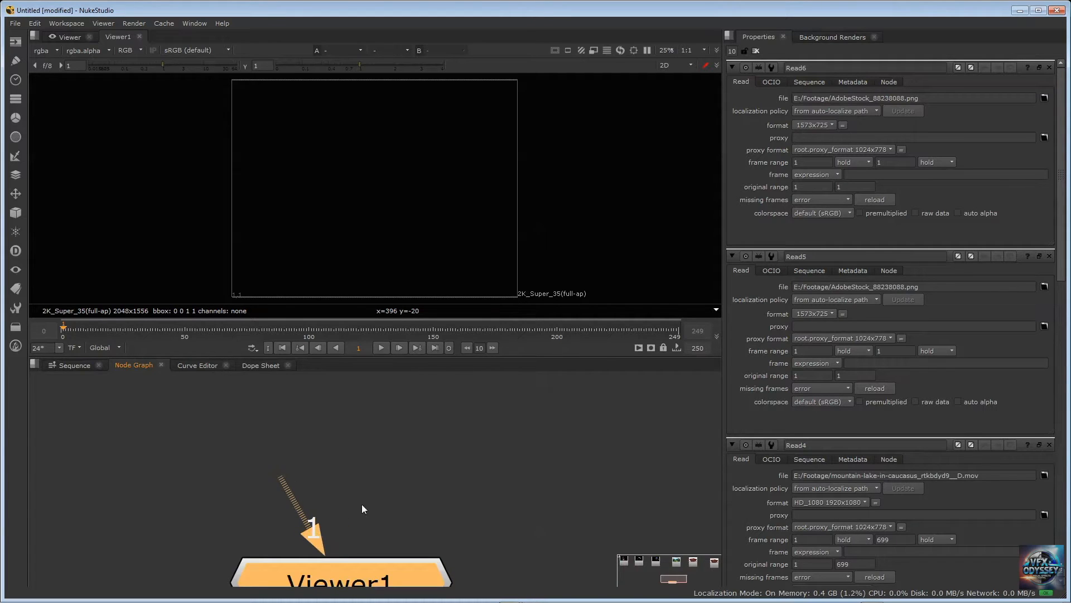
pyautogui.scroll(-8, 361, 503)
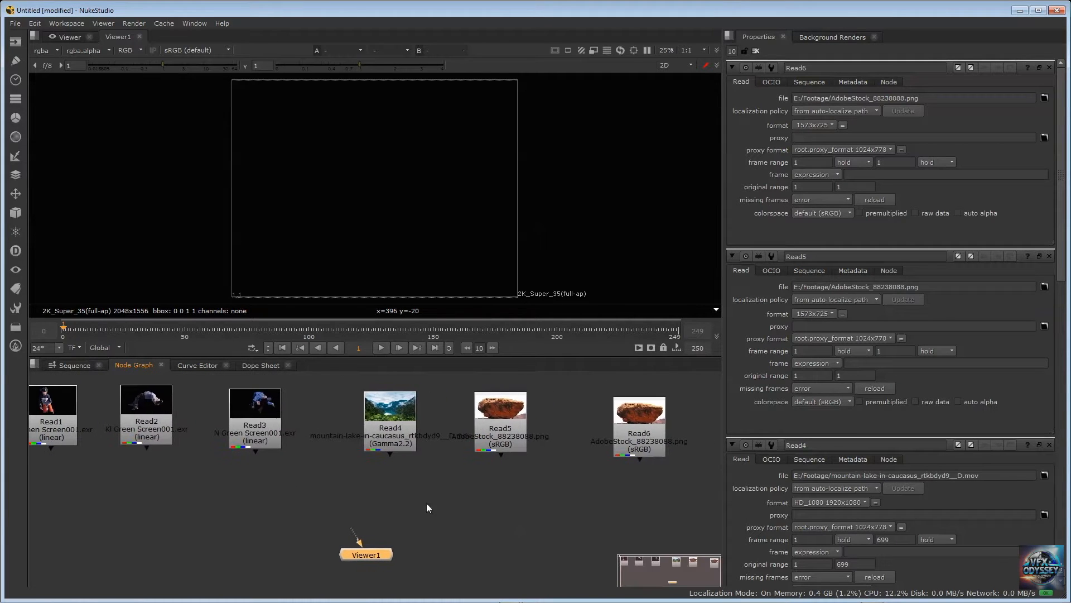
pyautogui.click(387, 484)
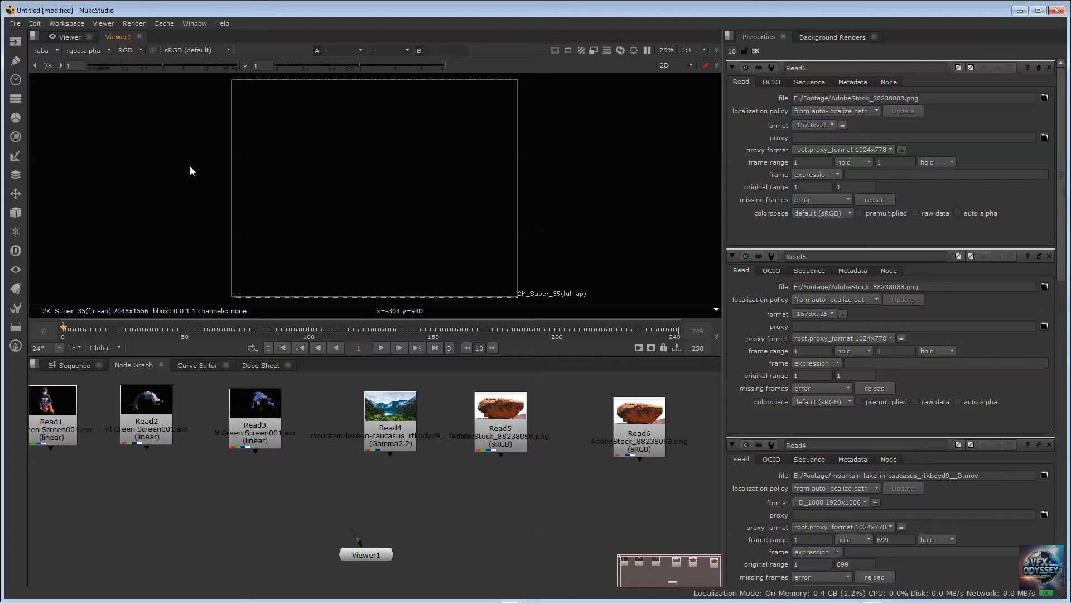
pyautogui.click(61, 402)
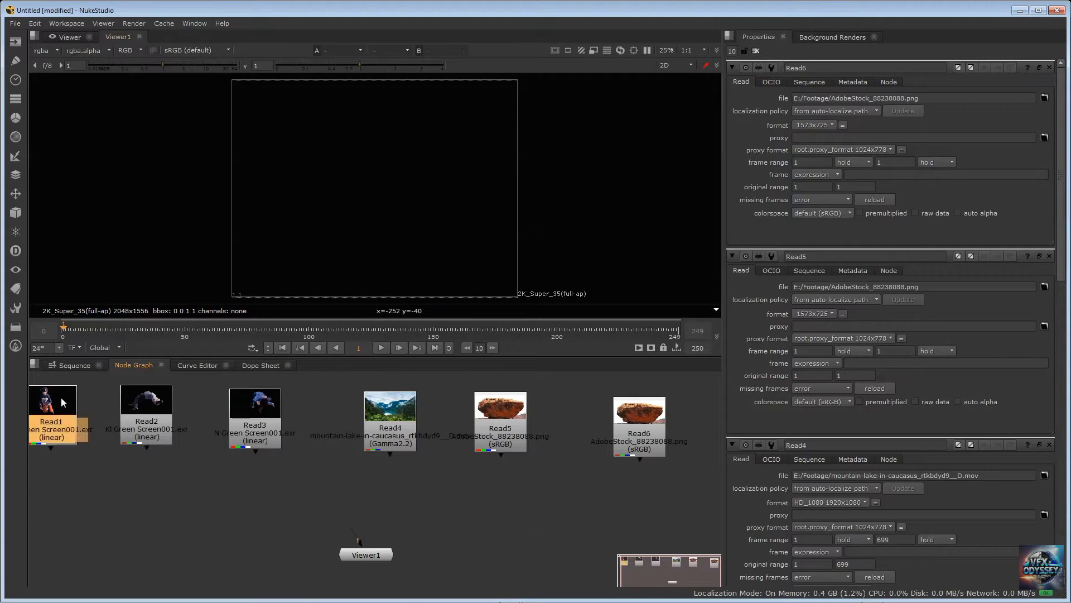
pyautogui.press('1')
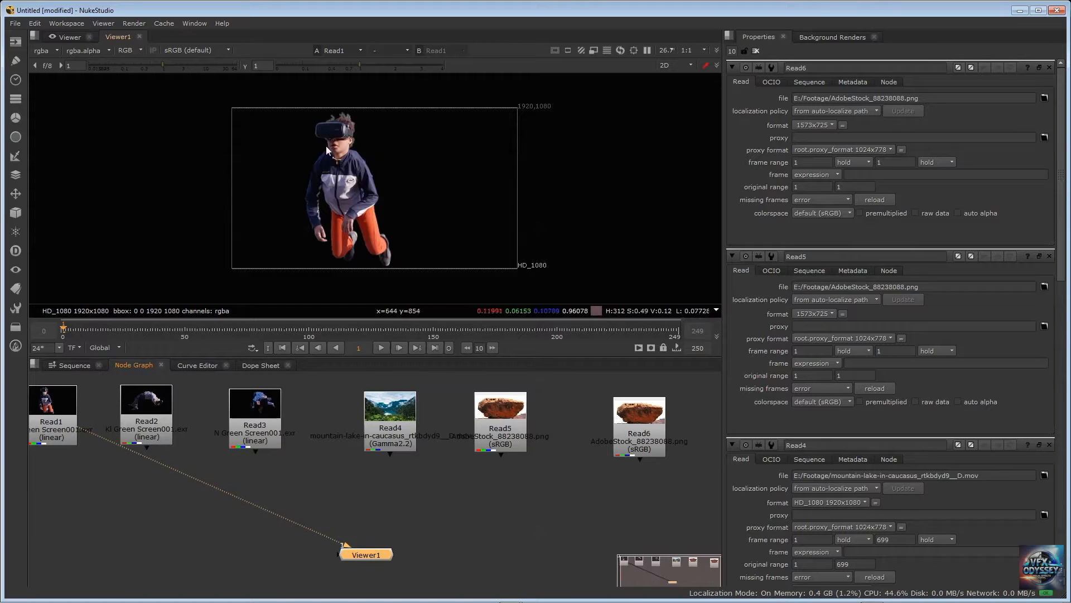
pyautogui.click(155, 408)
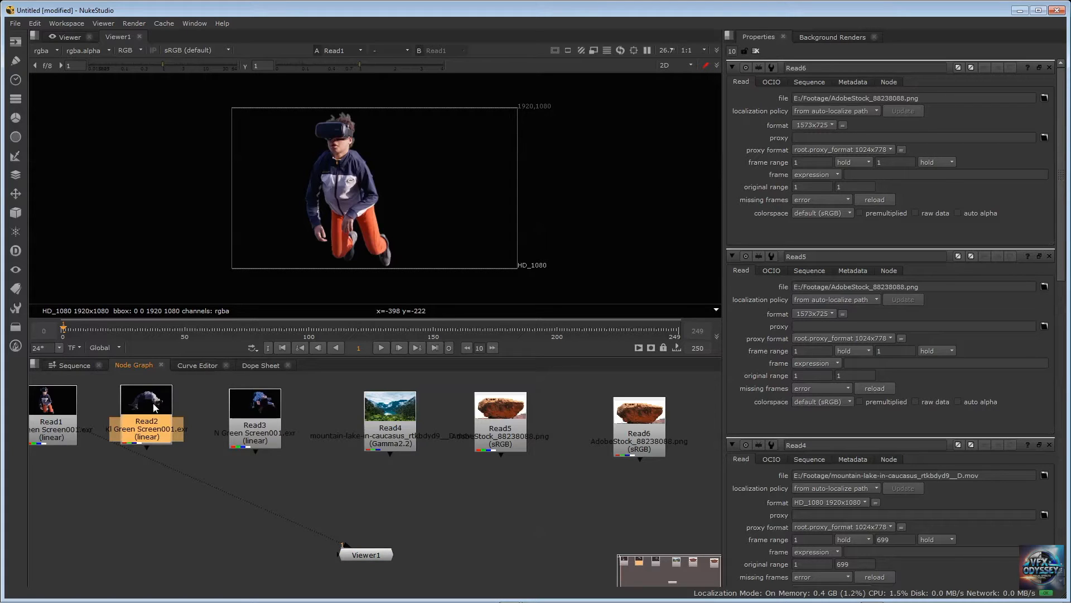
pyautogui.press('1')
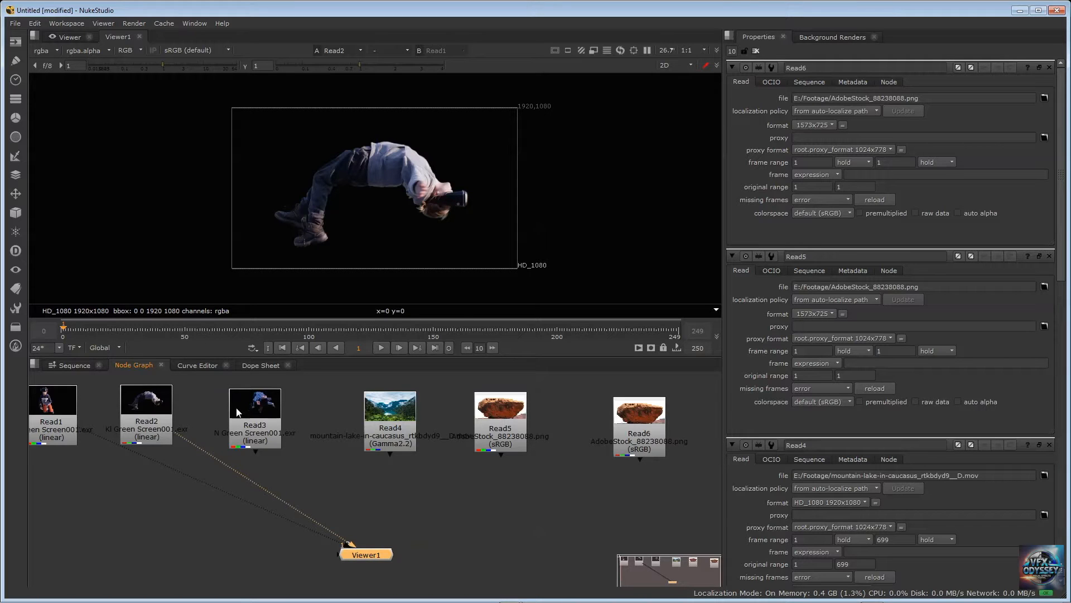
# Connect Read3, Read4, Read5 and Read6 to inputs 3, 4, 5 and 6 of the Viewer1 node
pyautogui.click(269, 409)
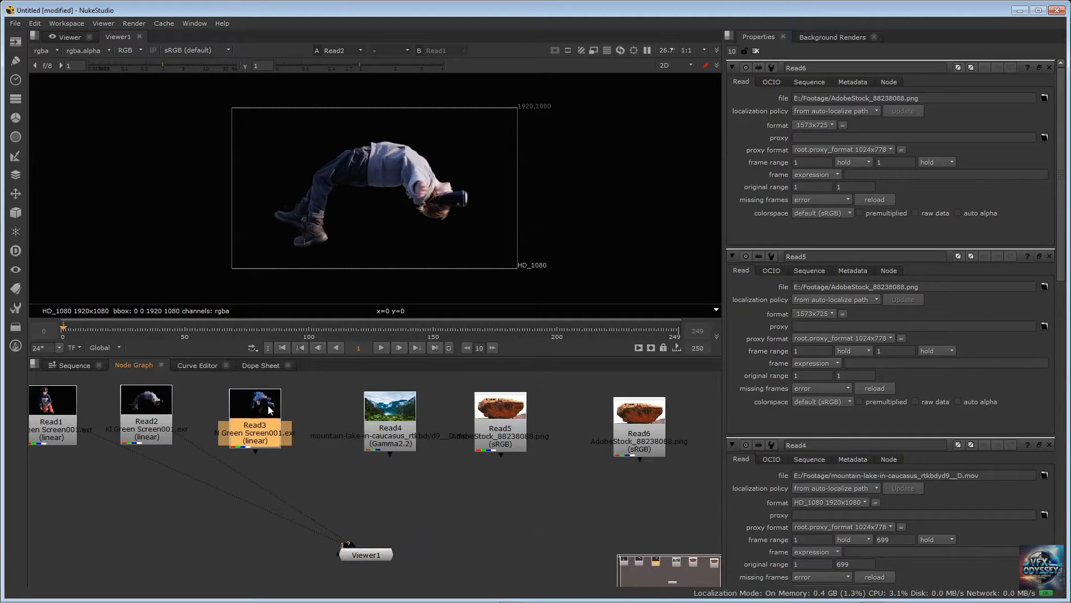
pyautogui.press('3')
pyautogui.click(391, 406)
pyautogui.press('4')
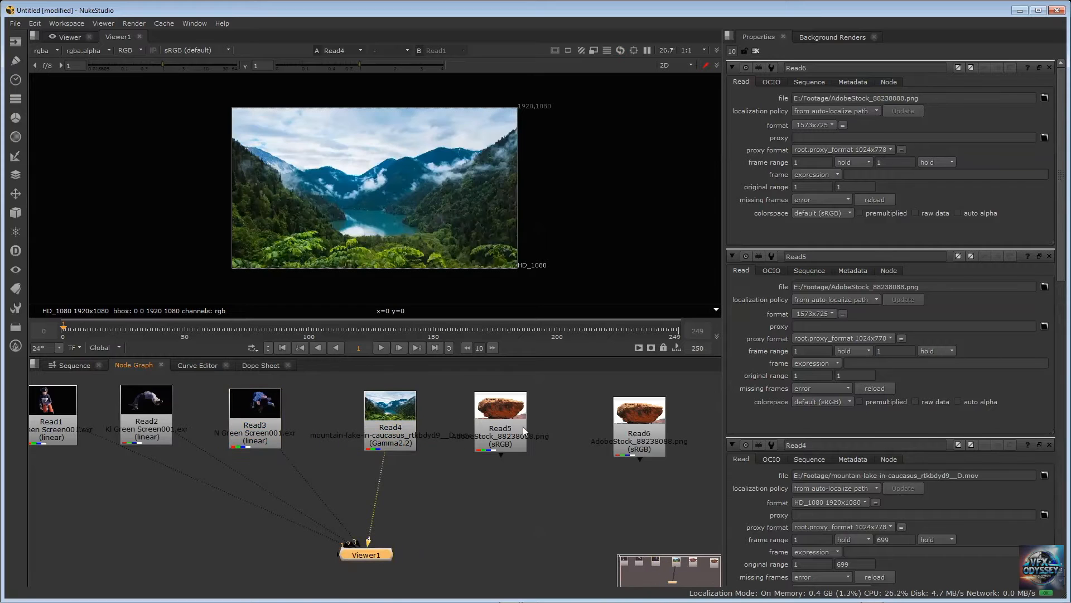
pyautogui.click(515, 413)
pyautogui.press('5')
pyautogui.click(630, 413)
pyautogui.press('6')
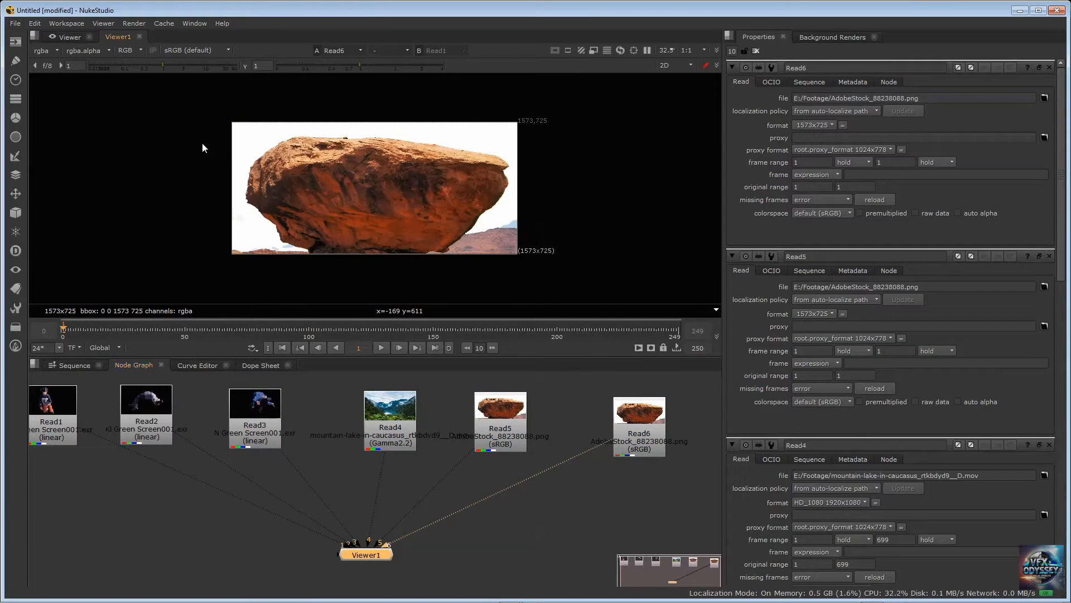
# Switch the viewer between its connected inputs, displaying Read1 and Read2 in turn
pyautogui.press('1')
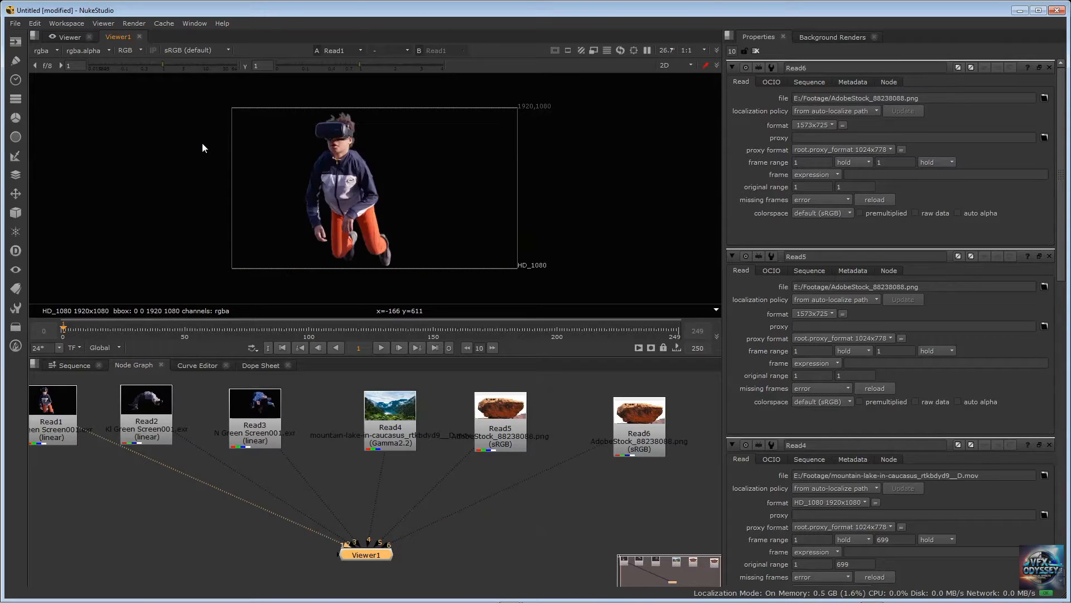
pyautogui.press('2')
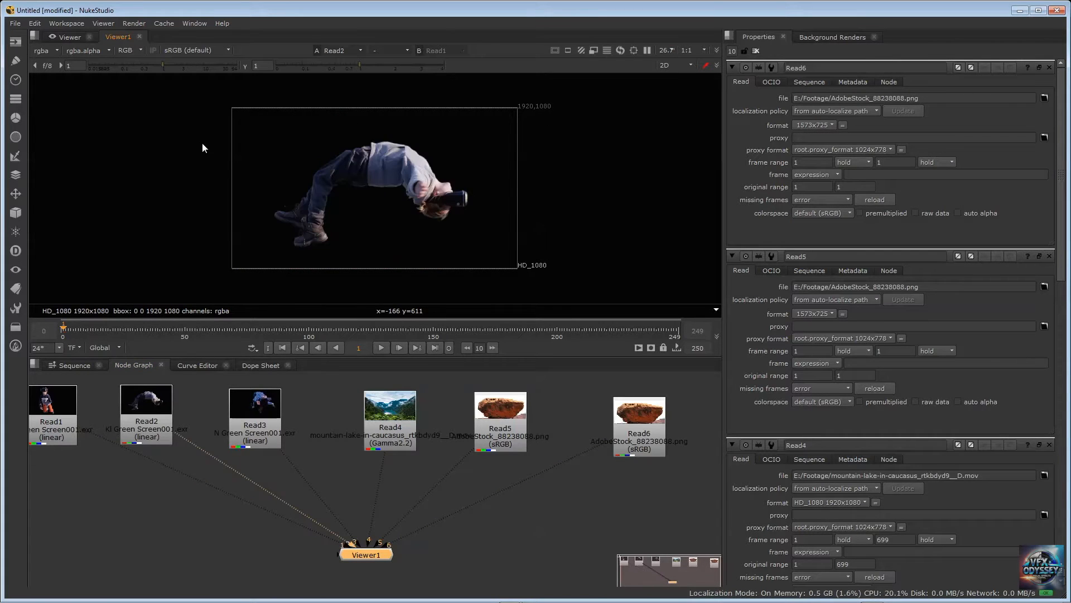
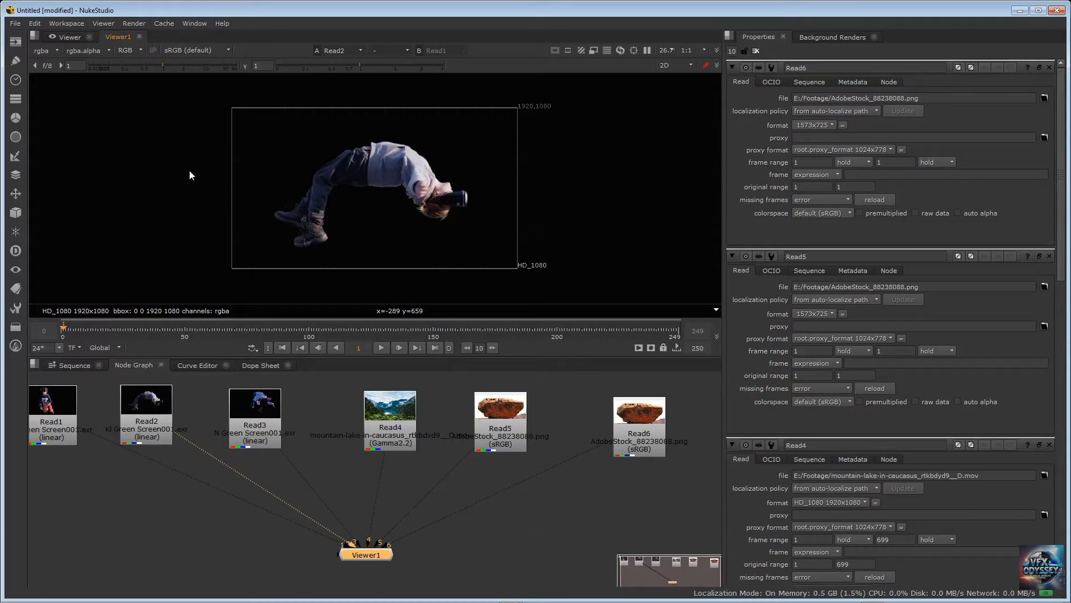
# Switch the viewer through its connected inputs, finishing on the mountain-lake footage of Read4
pyautogui.press('3')
pyautogui.press('4')
pyautogui.press('5')
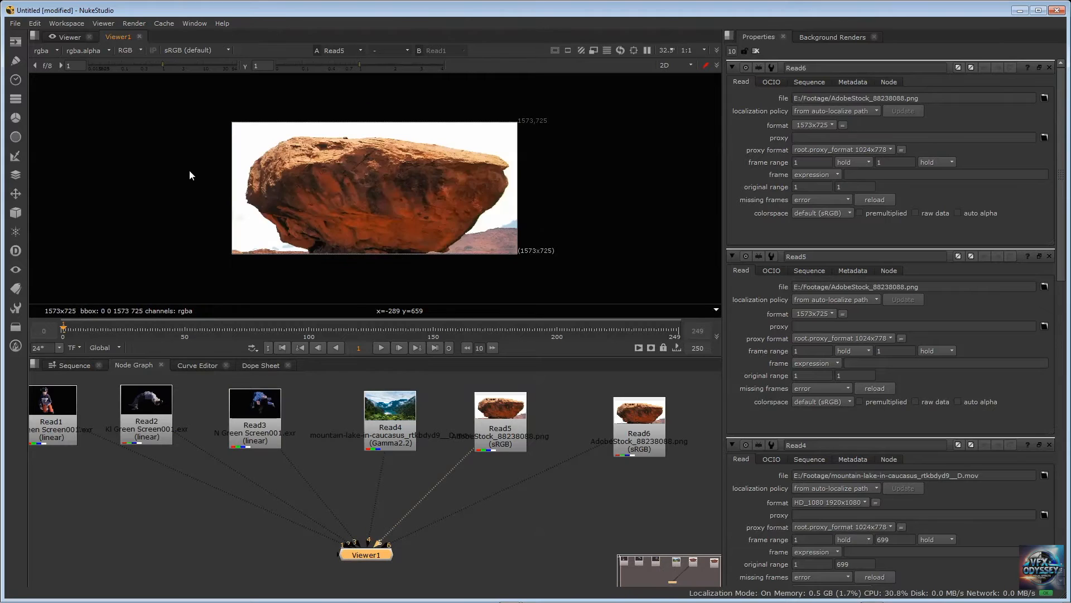
pyautogui.press('2')
pyautogui.press('4')
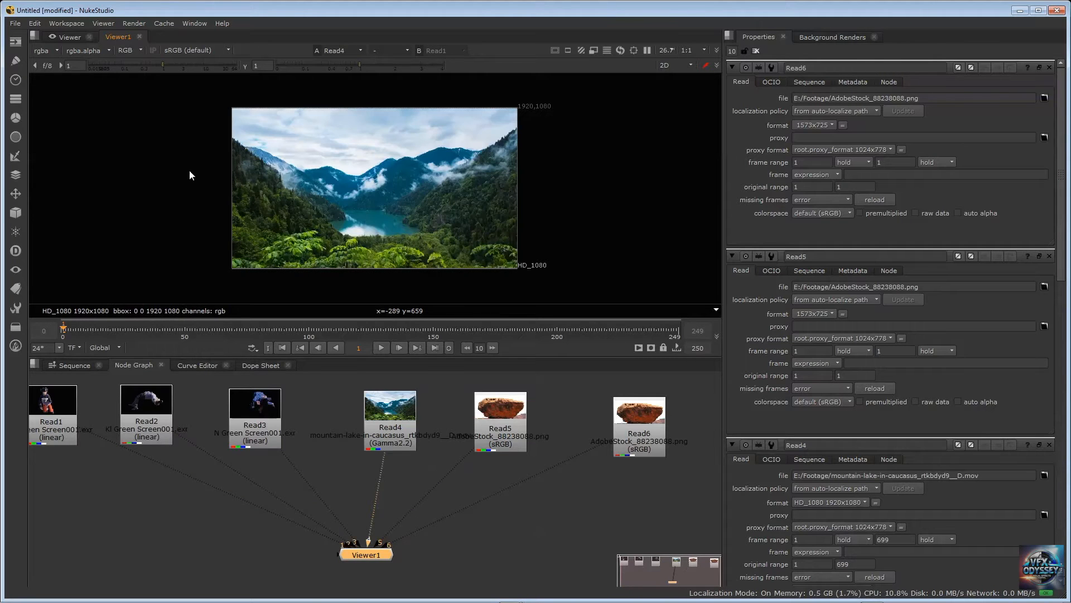
# Try connecting Read2 to input 1 of the Viewer1 node
pyautogui.click(226, 550)
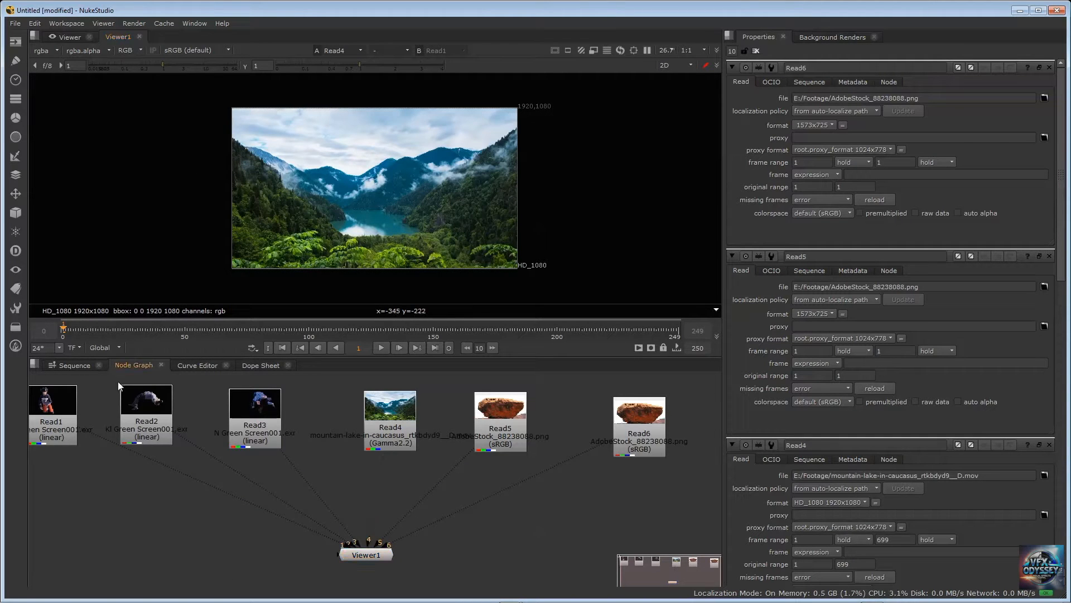
pyautogui.click(165, 434)
pyautogui.press('1')
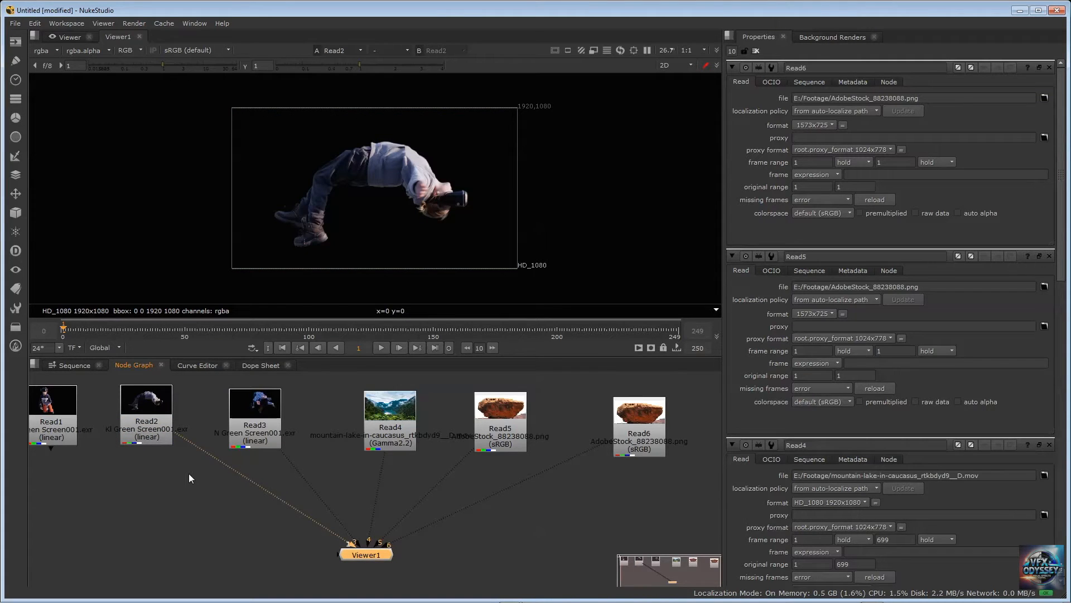
pyautogui.click(37, 23)
pyautogui.click(56, 35)
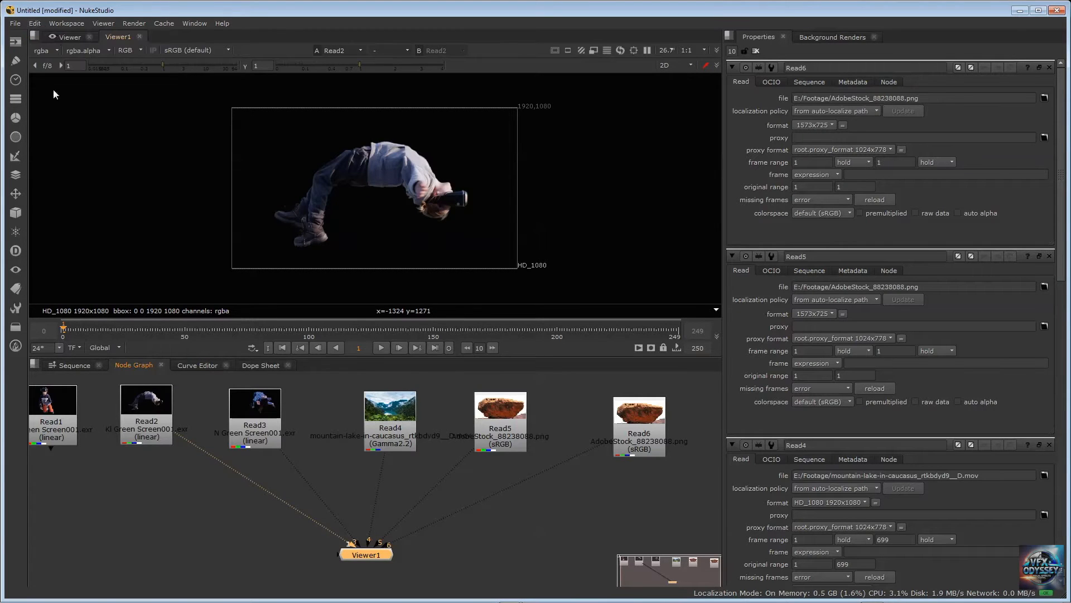
# Connect Read1 to input 1 of the Viewer1 node and display it
pyautogui.click(162, 413)
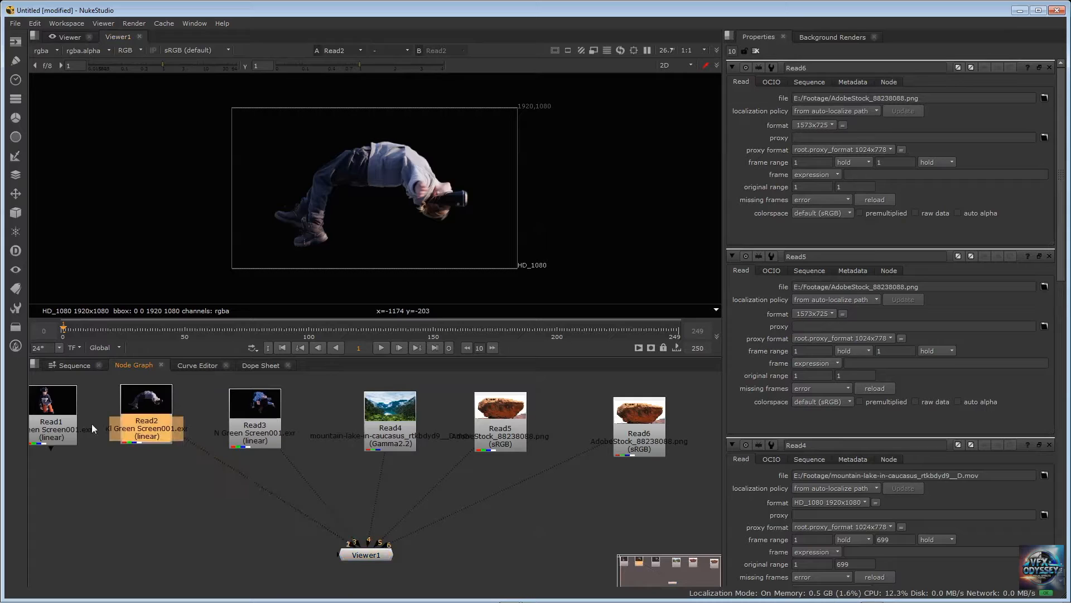
pyautogui.click(54, 417)
pyautogui.press('1')
# Reposition Read2 and Read4 slightly and move Viewer1 down to leave more room beneath the Read nodes
pyautogui.moveTo(162, 413); pyautogui.dragTo(175, 411)
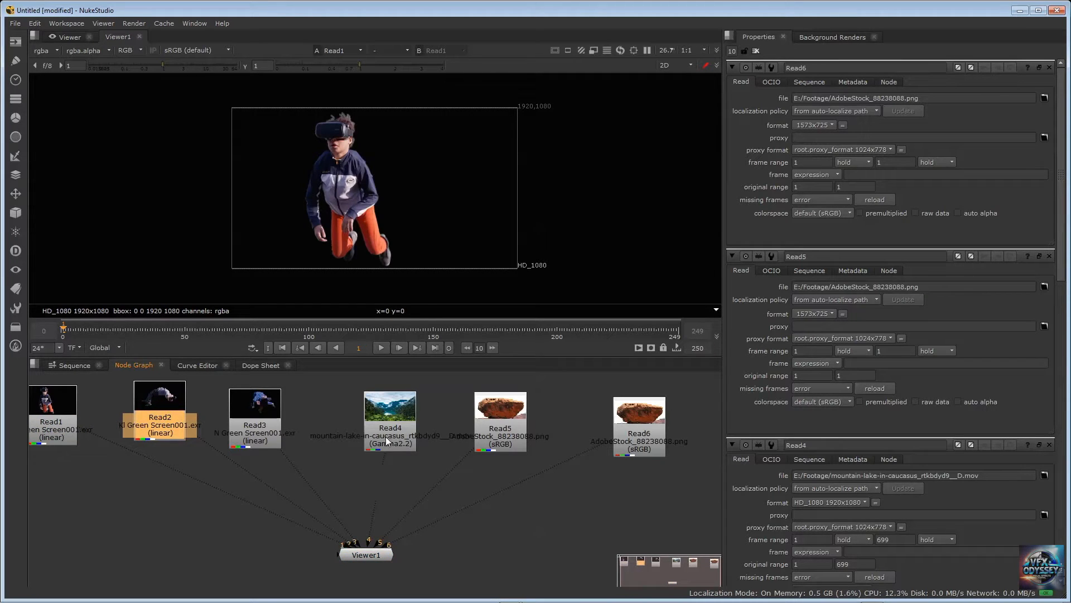
pyautogui.moveTo(389, 438); pyautogui.dragTo(384, 433)
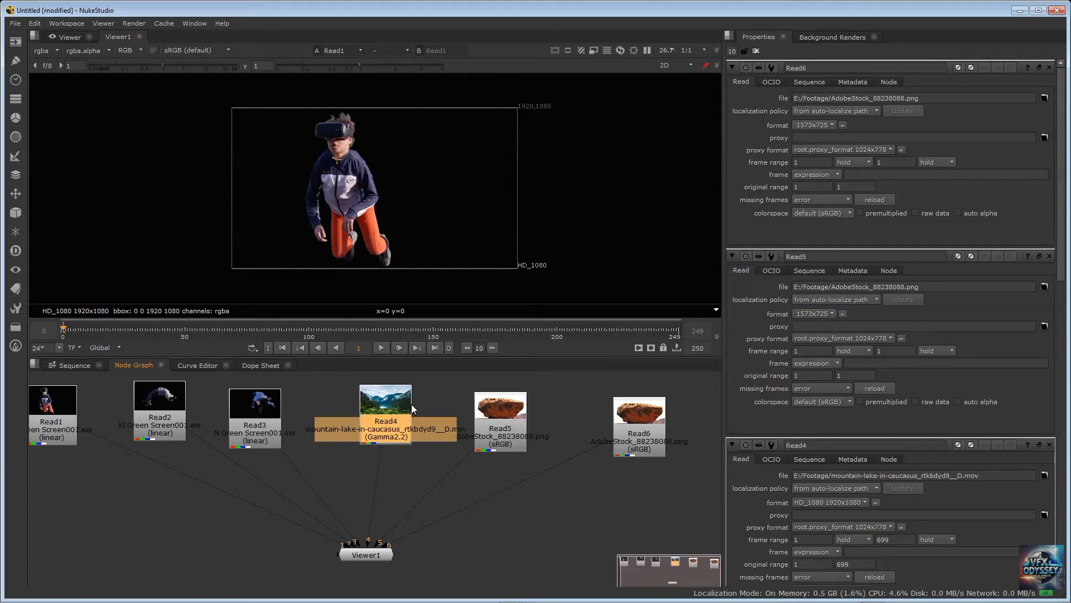
pyautogui.moveTo(369, 559); pyautogui.dragTo(369, 575)
pyautogui.moveTo(392, 414); pyautogui.dragTo(393, 409)
# Add a Merge node and insert it into the connection between Read4 and the Viewer1 node
pyautogui.click(432, 470)
pyautogui.press('Tab')
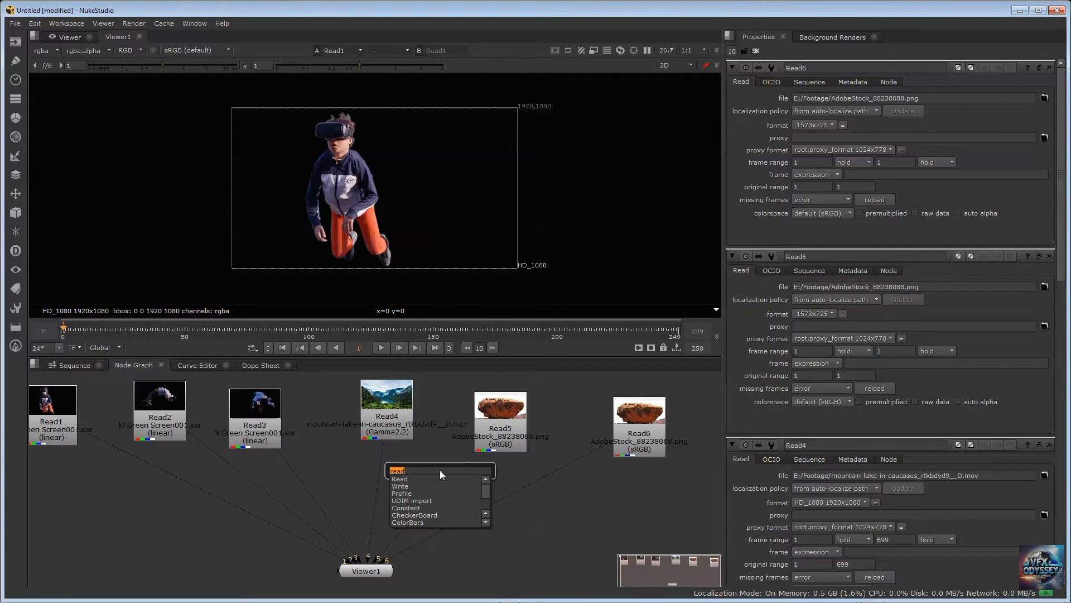
pyautogui.write('merge')
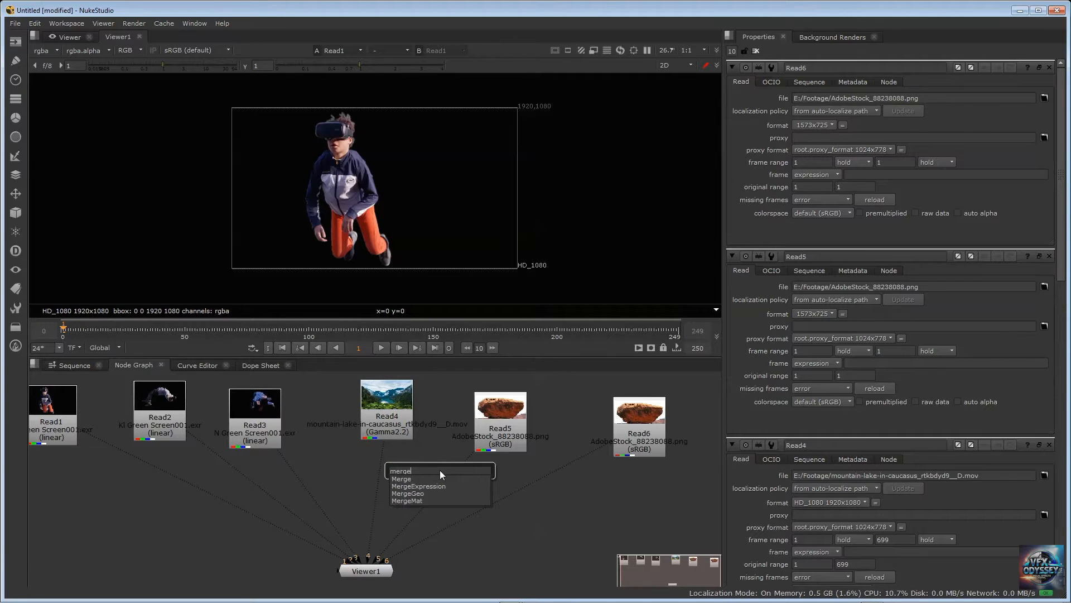
pyautogui.press('Return')
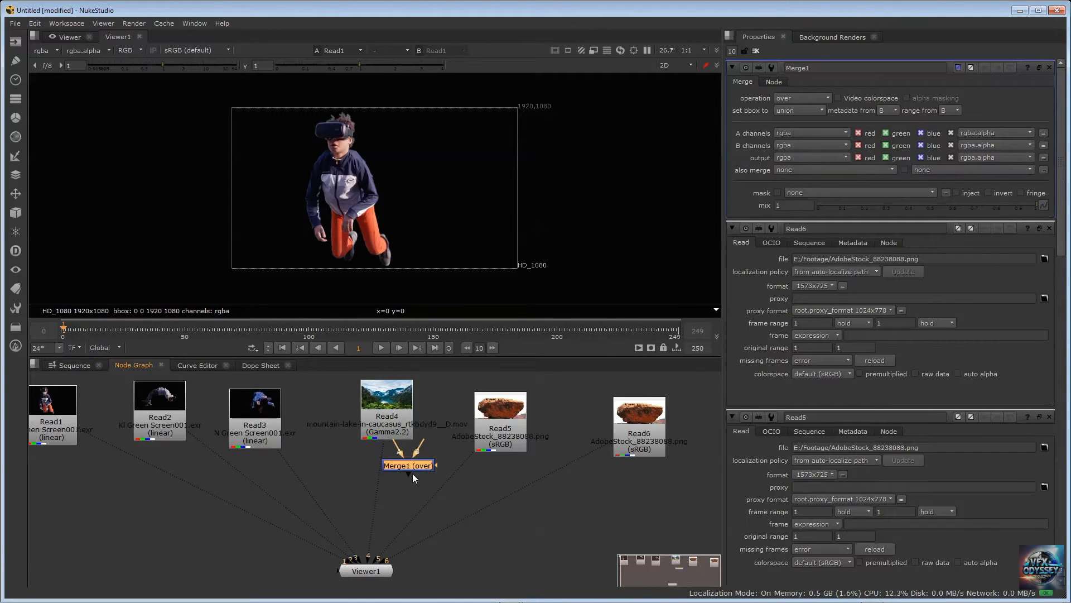
pyautogui.moveTo(413, 473); pyautogui.dragTo(378, 497)
# Inspect the A and B inputs of Merge1 and display its output through viewer input 4
pyautogui.scroll(10, 381, 477)
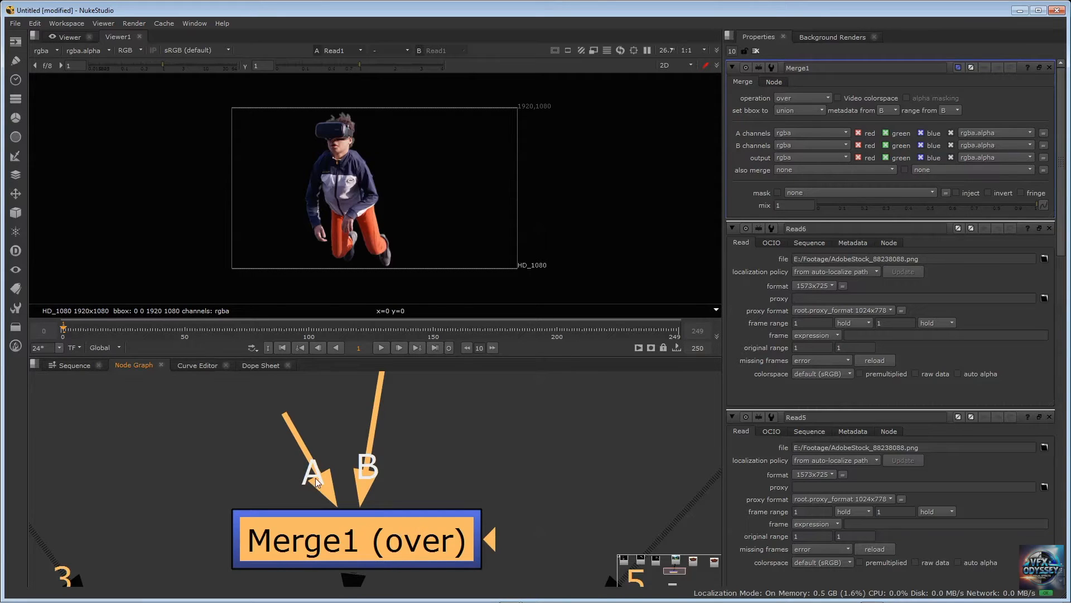
pyautogui.scroll(-6, 325, 475)
pyautogui.moveTo(340, 472); pyautogui.dragTo(349, 493, button='middle')
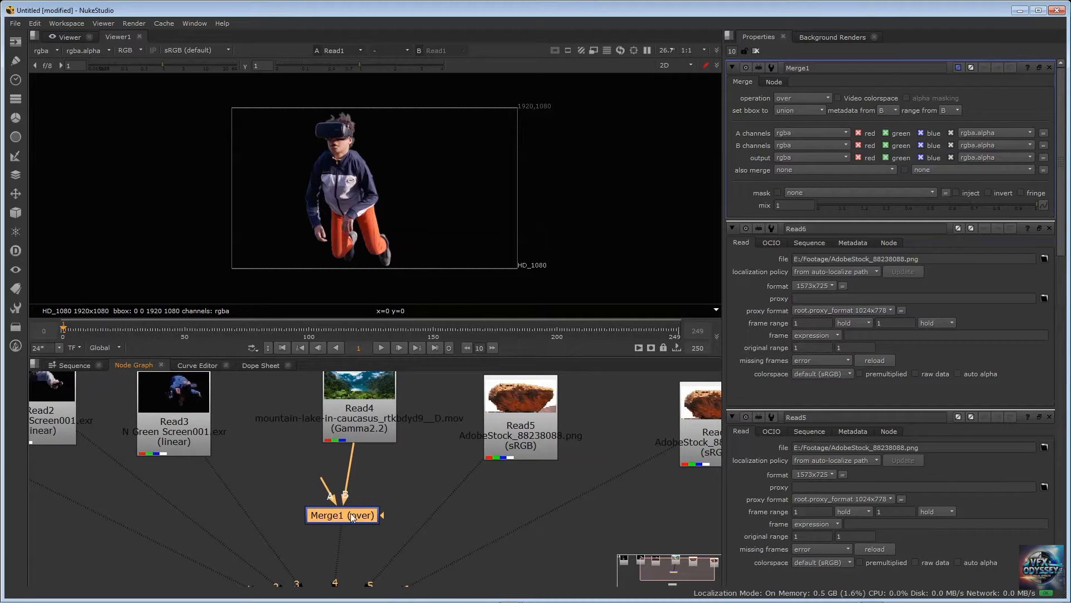
pyautogui.scroll(-2, 351, 514)
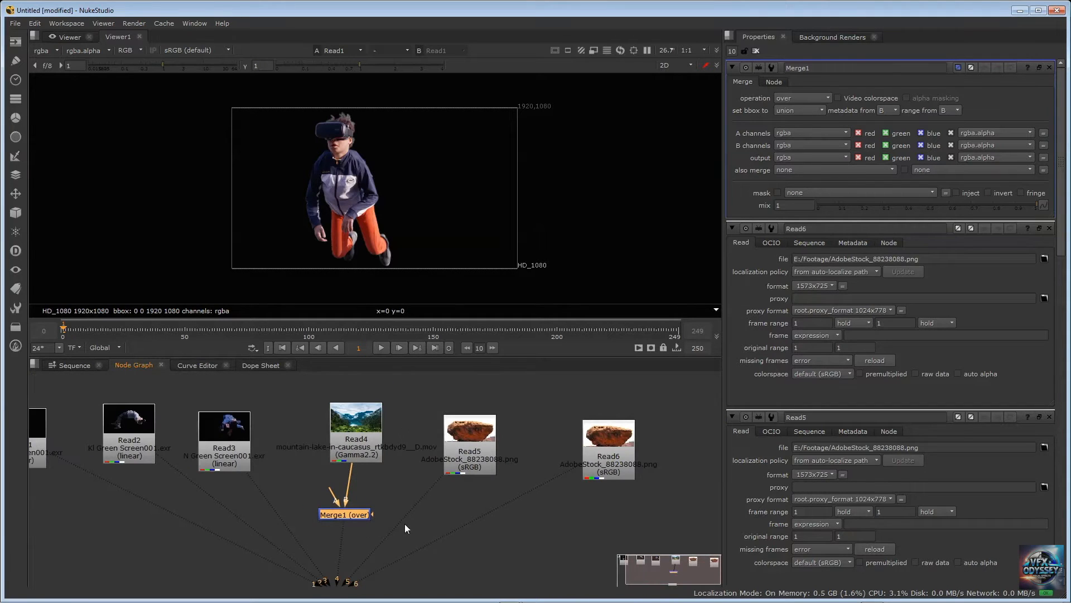
pyautogui.moveTo(380, 487); pyautogui.dragTo(406, 470, button='middle')
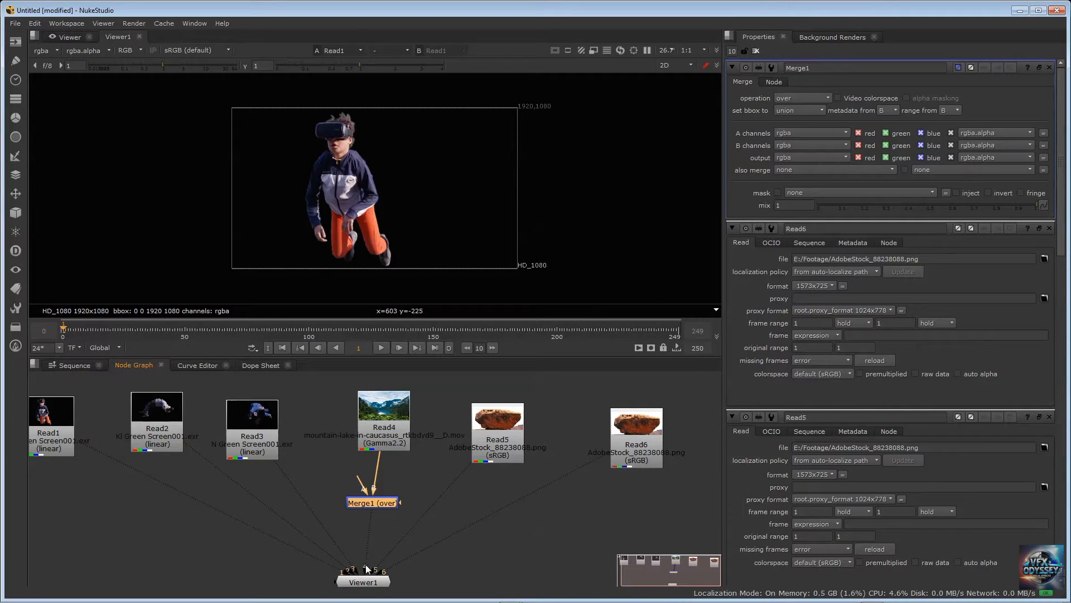
pyautogui.press('4')
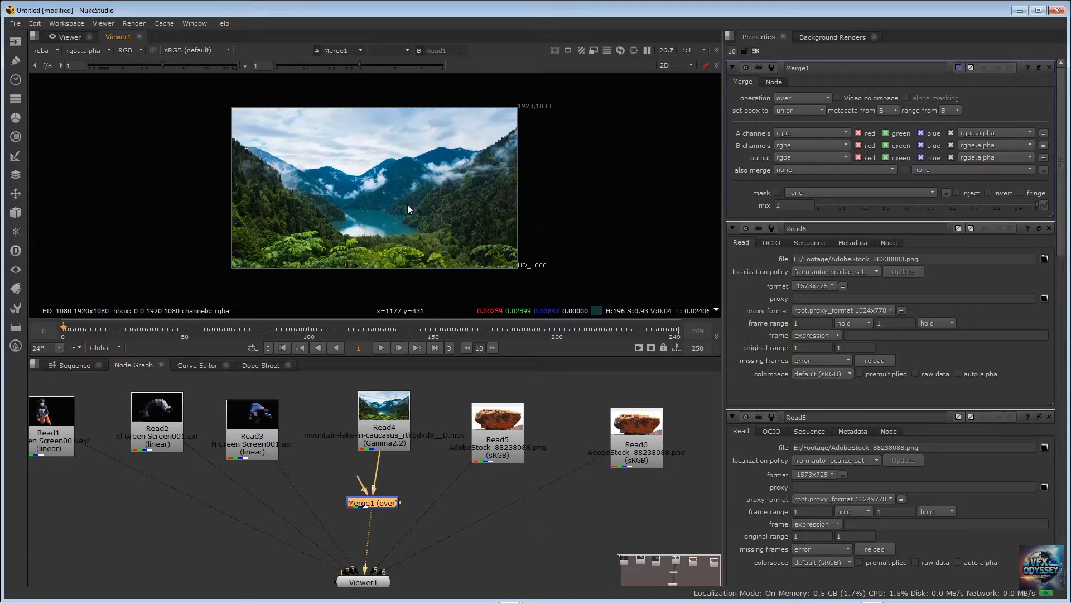
# Connect the A input of Merge1 to Read1 to composite the figure over the Read4 background
pyautogui.moveTo(347, 407); pyautogui.dragTo(397, 399, button='middle')
pyautogui.moveTo(409, 473); pyautogui.dragTo(97, 435)
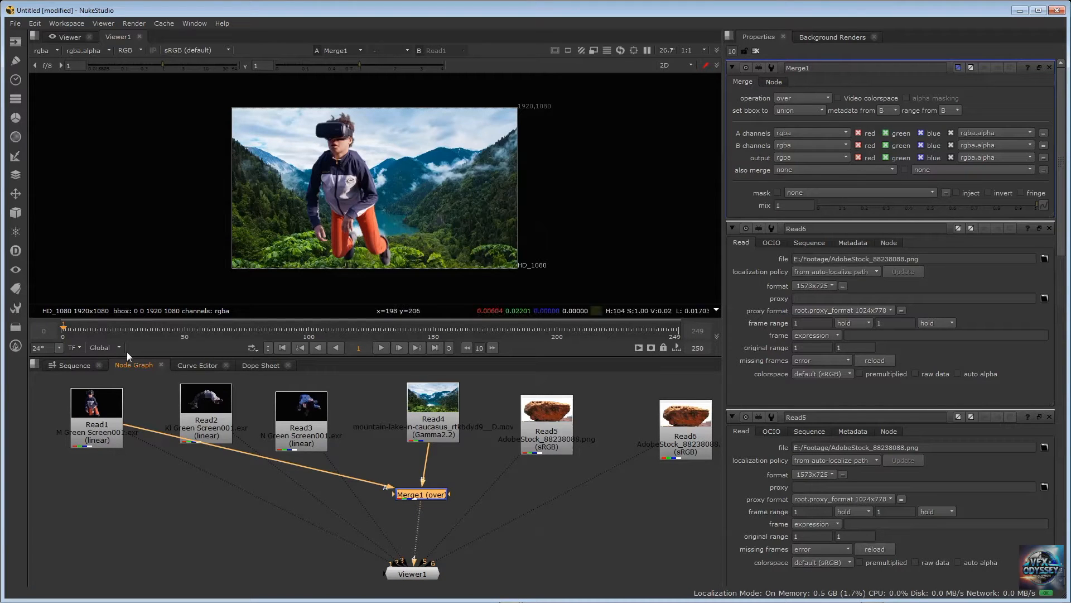
pyautogui.click(114, 413)
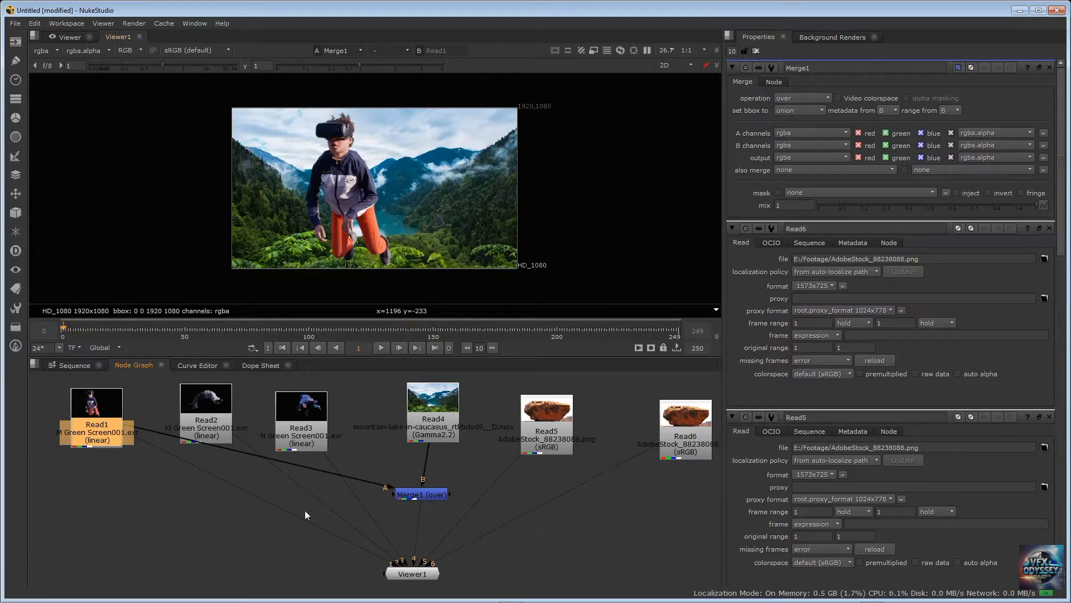
# Examine how the A and B inputs of Merge1 link to the Read1 foreground and Read4 background
pyautogui.scroll(2, 329, 454)
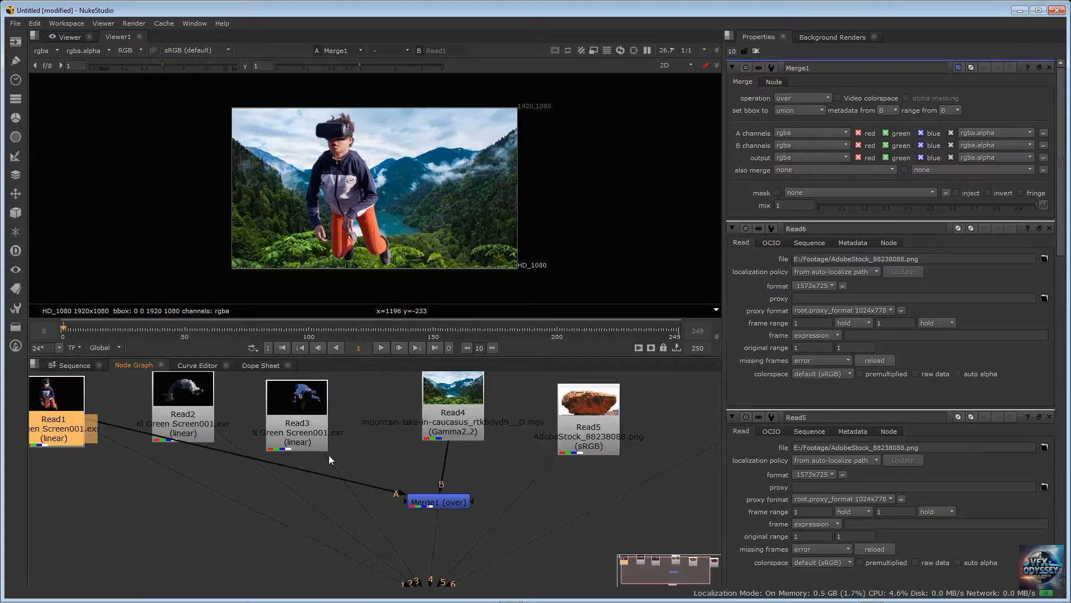
pyautogui.scroll(2, 427, 484)
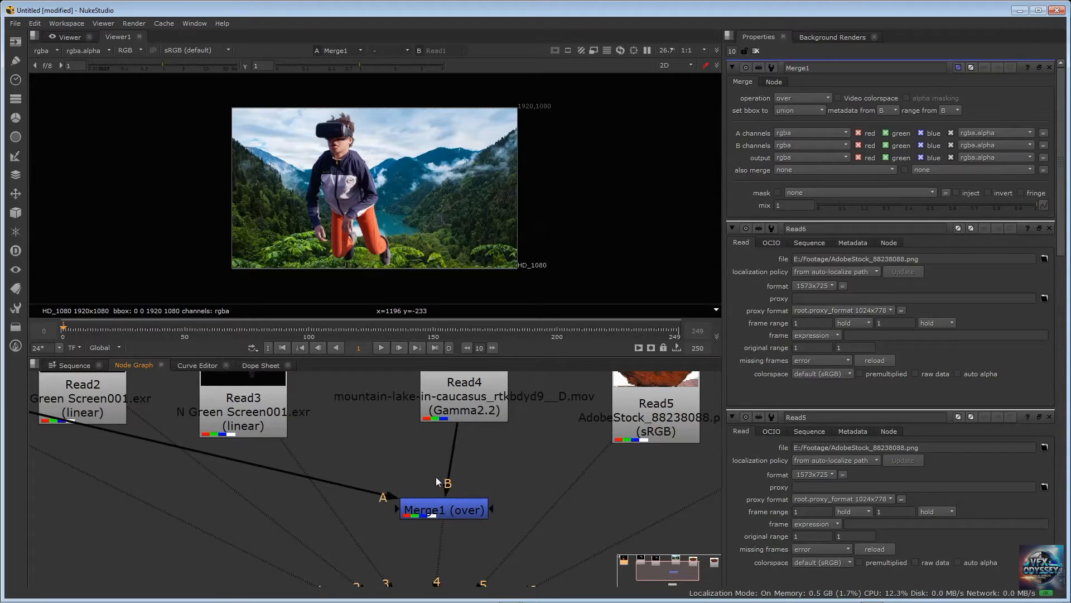
pyautogui.scroll(-5, 398, 473)
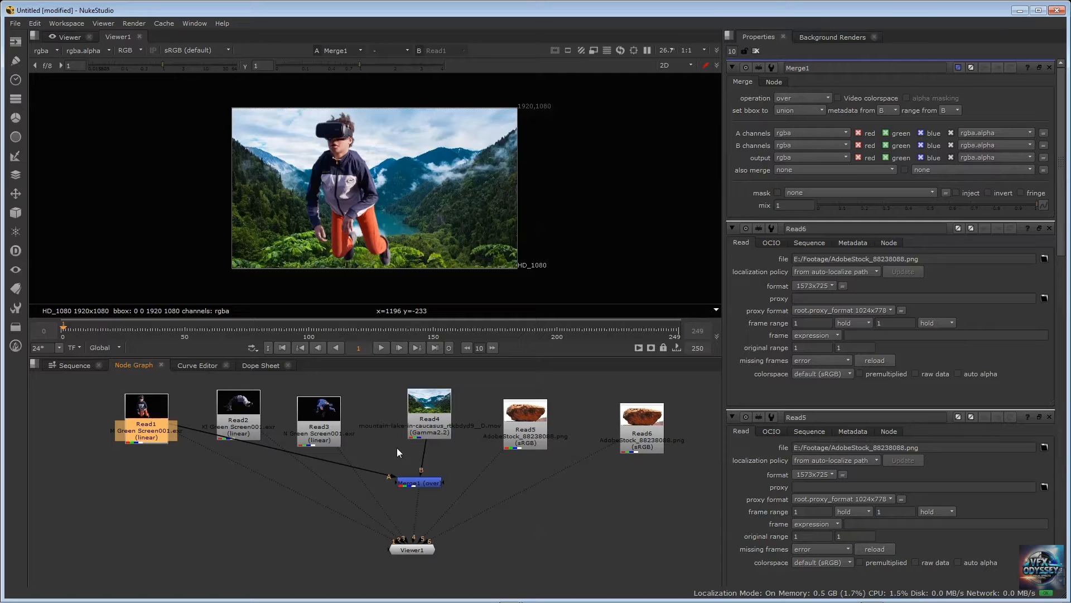
pyautogui.scroll(4, 384, 430)
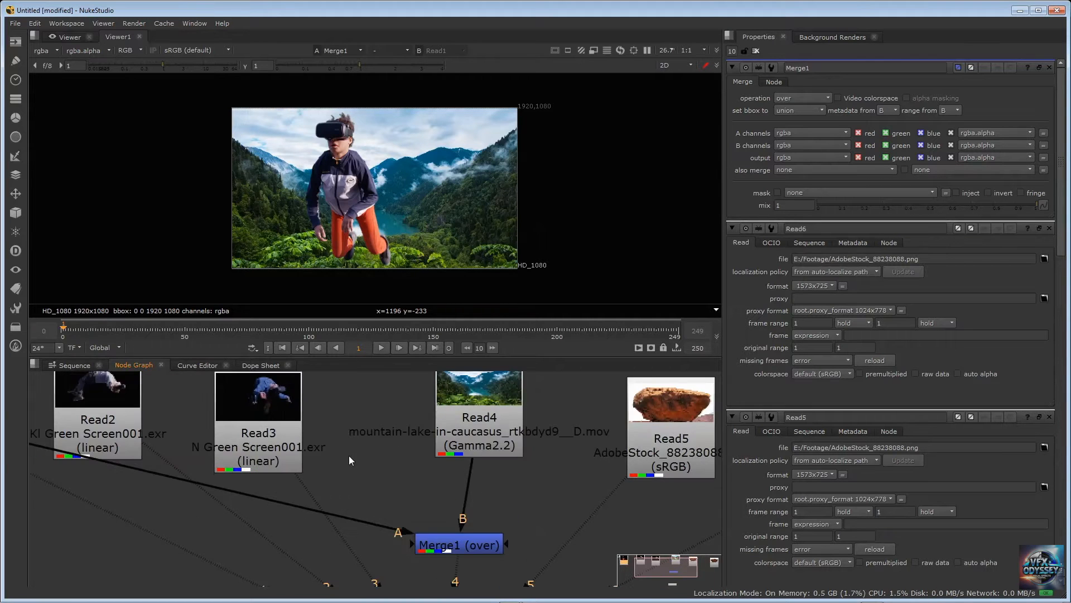
pyautogui.scroll(-2, 349, 455)
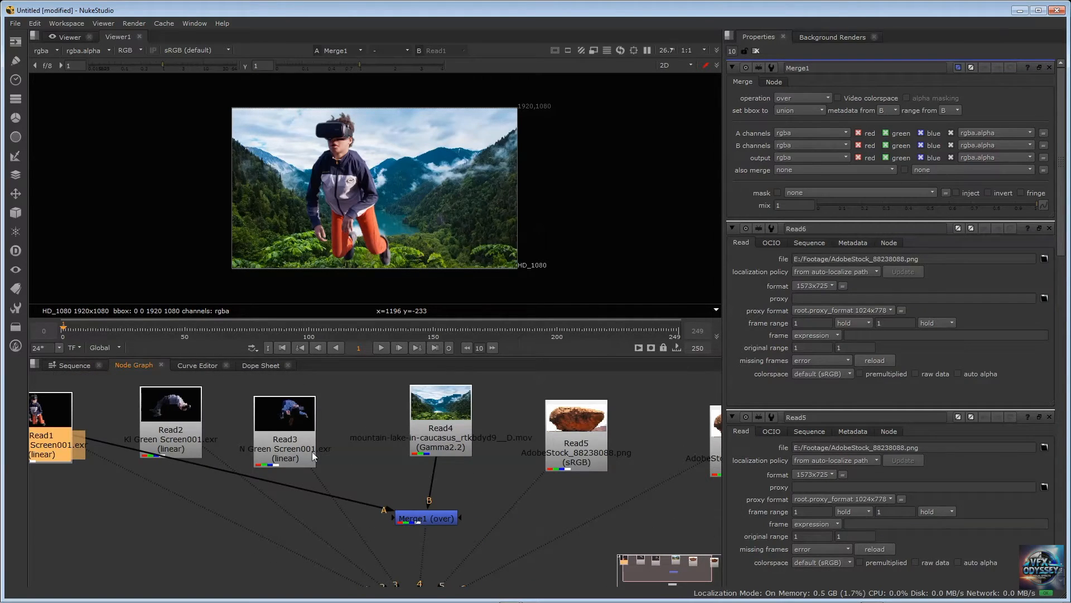
pyautogui.click(211, 421)
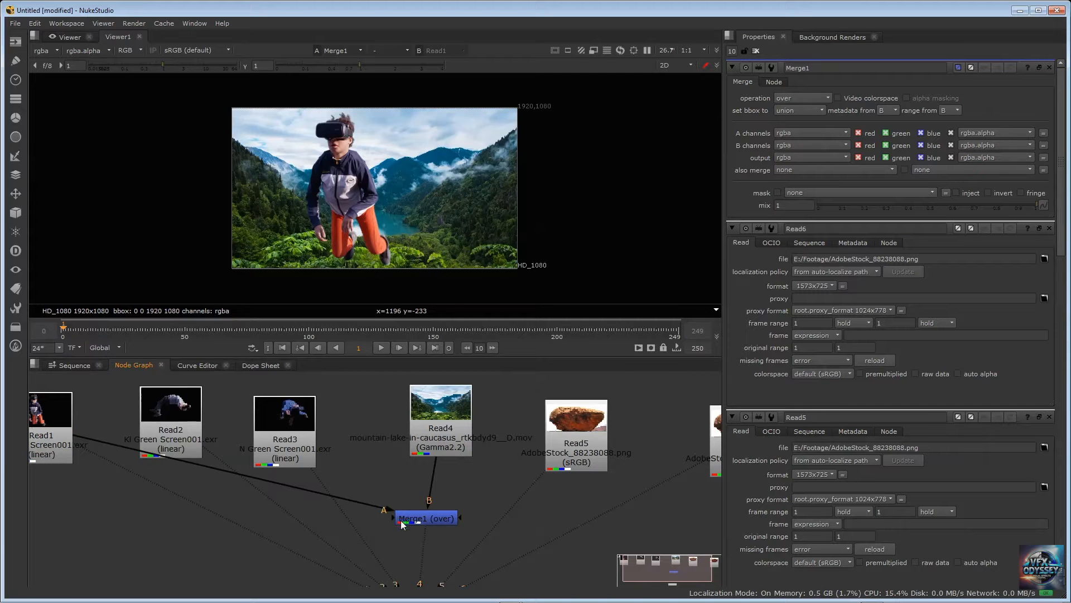
pyautogui.scroll(2, 402, 525)
pyautogui.click(109, 416)
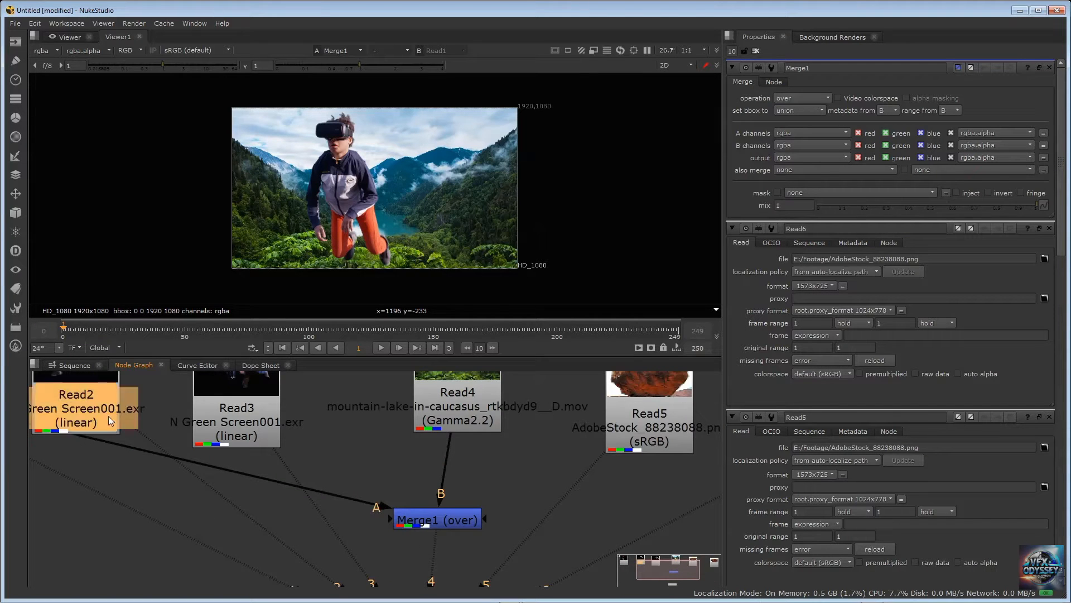
pyautogui.scroll(-3, 154, 424)
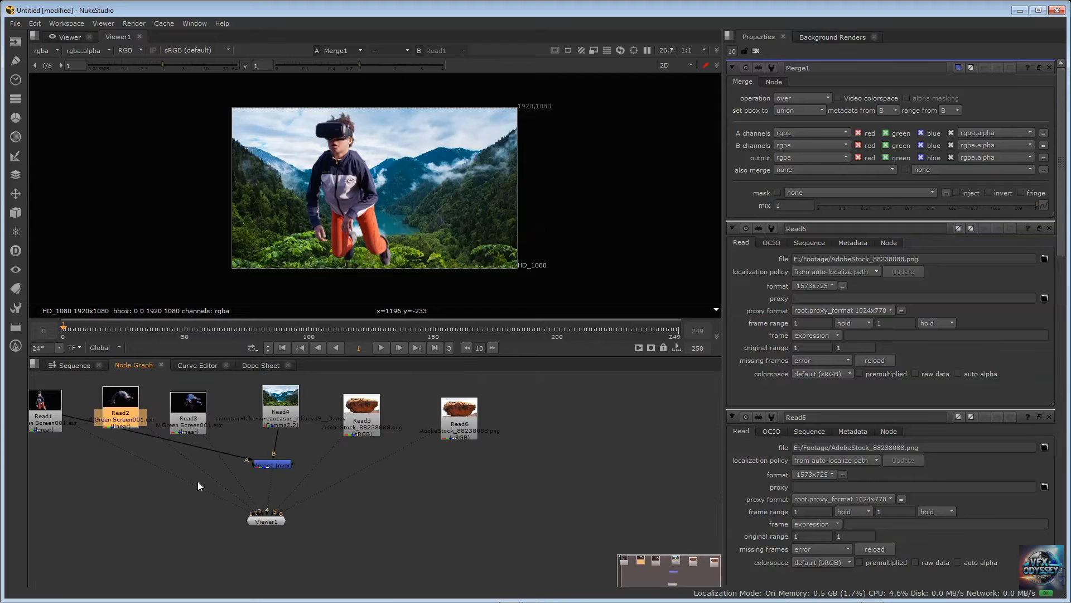
# Disconnect all existing inputs from Viewer1 and connect only Merge1 to its input 1
pyautogui.moveTo(138, 423)
pyautogui.mouseDown()
pyautogui.moveTo(192, 441)
pyautogui.moveTo(134, 419)
pyautogui.moveTo(179, 416)
pyautogui.moveTo(122, 416)
pyautogui.mouseUp()
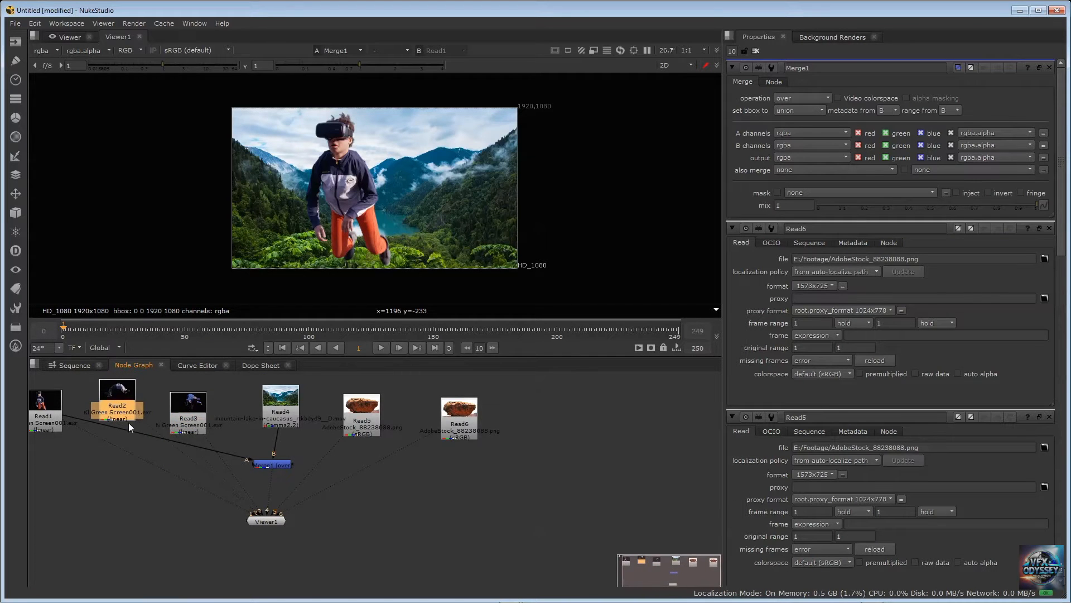
pyautogui.click(217, 486)
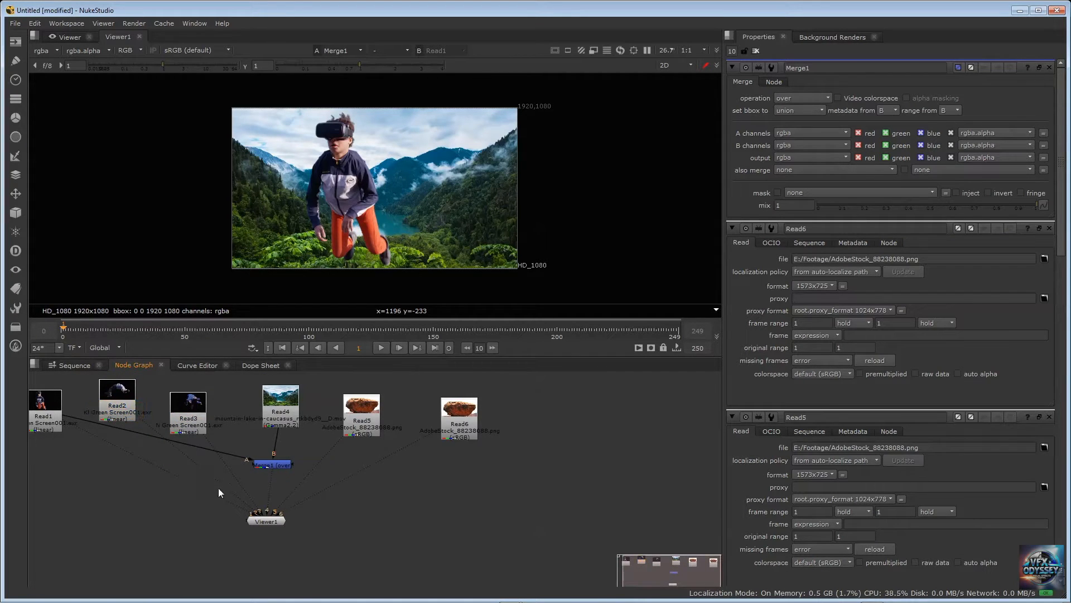
pyautogui.click(251, 519)
pyautogui.scroll(3, 235, 467)
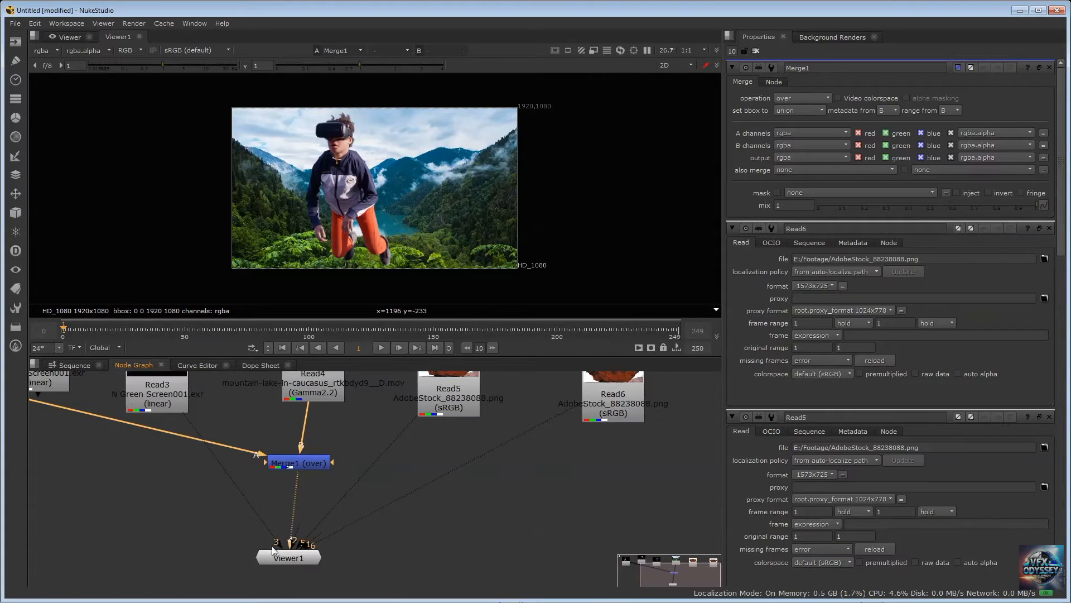
pyautogui.moveTo(277, 546); pyautogui.dragTo(140, 578)
pyautogui.moveTo(311, 548); pyautogui.dragTo(474, 536)
pyautogui.moveTo(304, 543); pyautogui.dragTo(451, 519)
pyautogui.moveTo(292, 540); pyautogui.dragTo(315, 545)
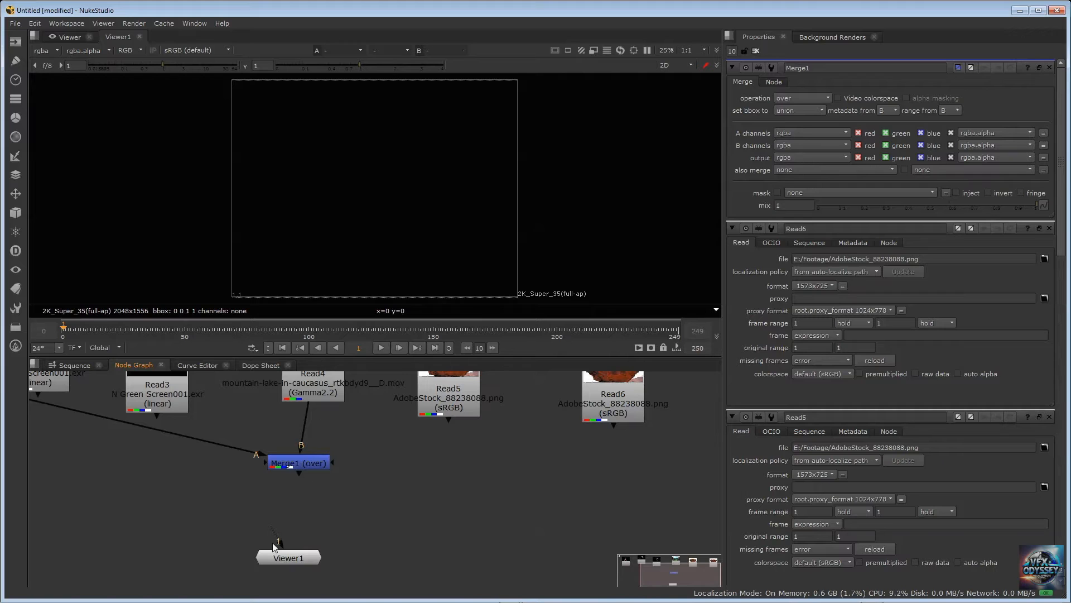
pyautogui.click(302, 463)
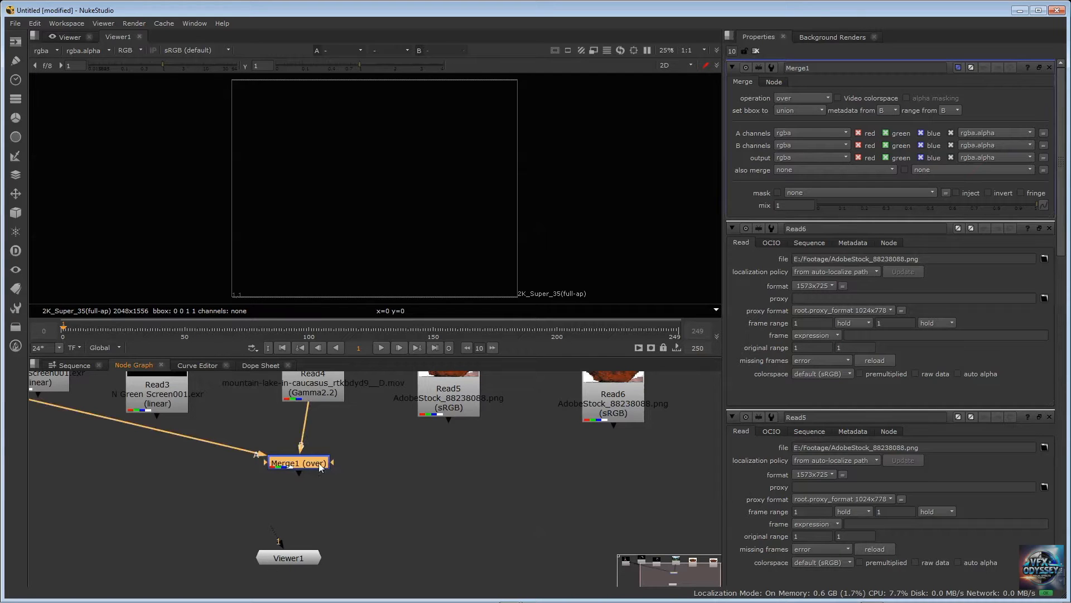
pyautogui.press('1')
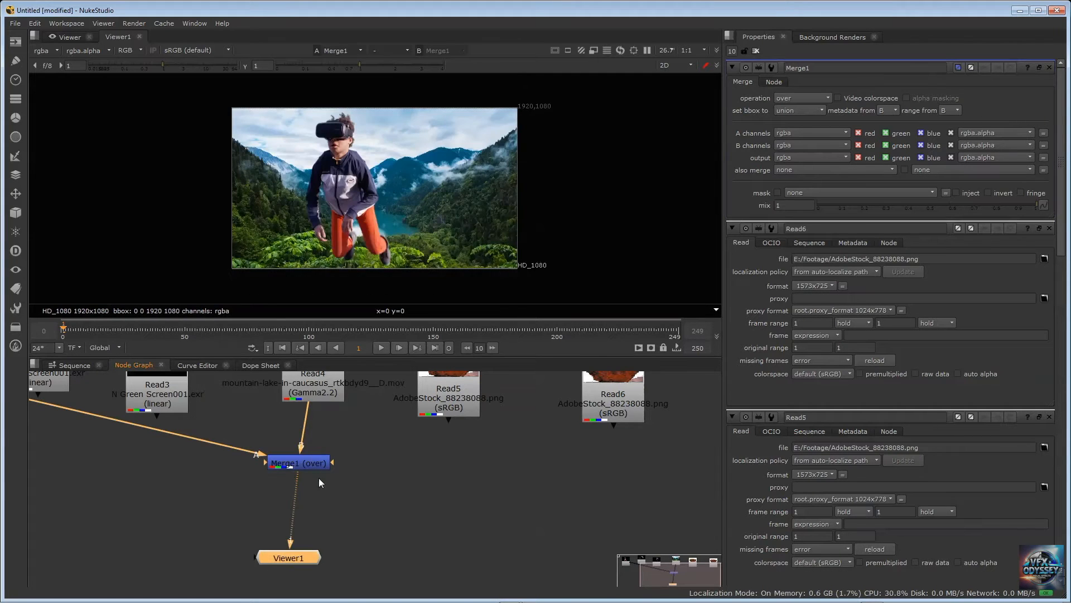
# Connect Read2 to Merge1 as the additional foreground input A2
pyautogui.scroll(-2, 337, 457)
pyautogui.scroll(-2, 337, 457)
pyautogui.scroll(2, 374, 453)
pyautogui.moveTo(370, 461); pyautogui.dragTo(431, 480, button='middle')
pyautogui.moveTo(183, 430); pyautogui.dragTo(347, 484)
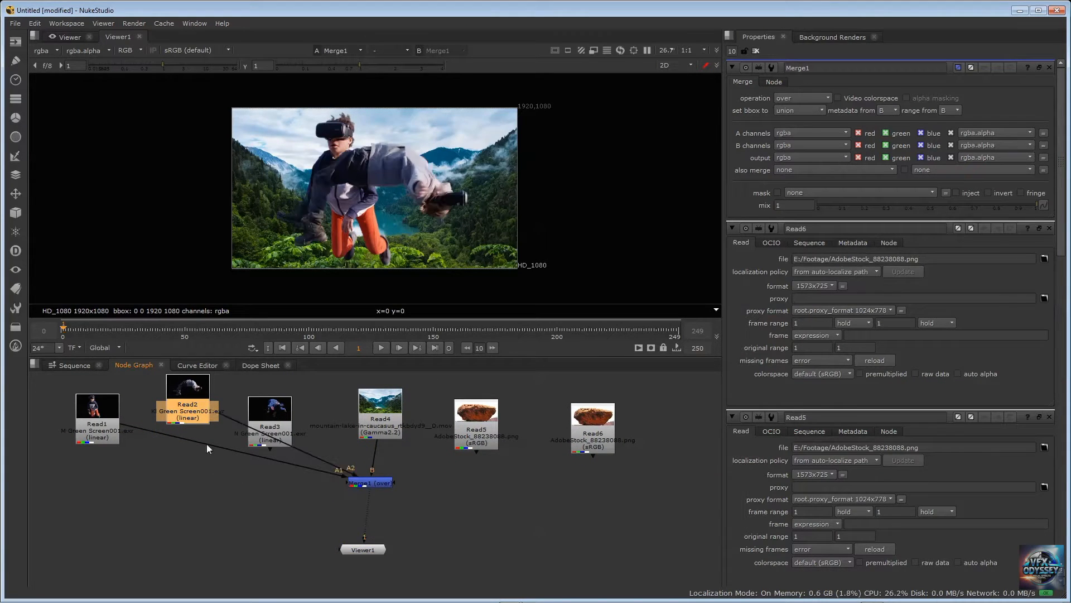
# Connect Read3 to Merge1 as a further foreground input
pyautogui.scroll(3, 346, 457)
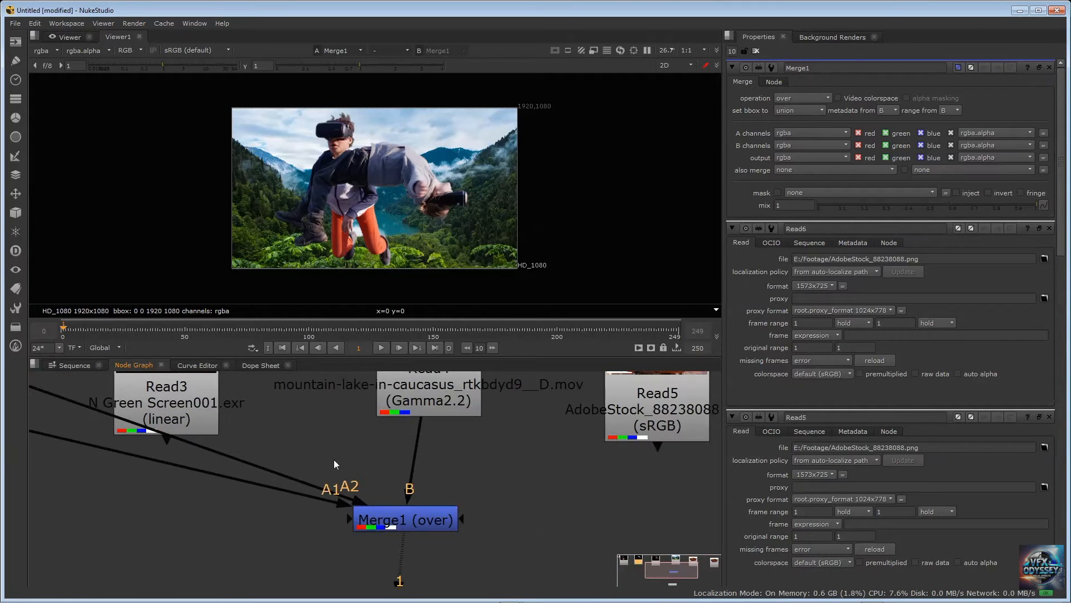
pyautogui.scroll(-4, 334, 459)
pyautogui.moveTo(258, 427); pyautogui.dragTo(356, 488)
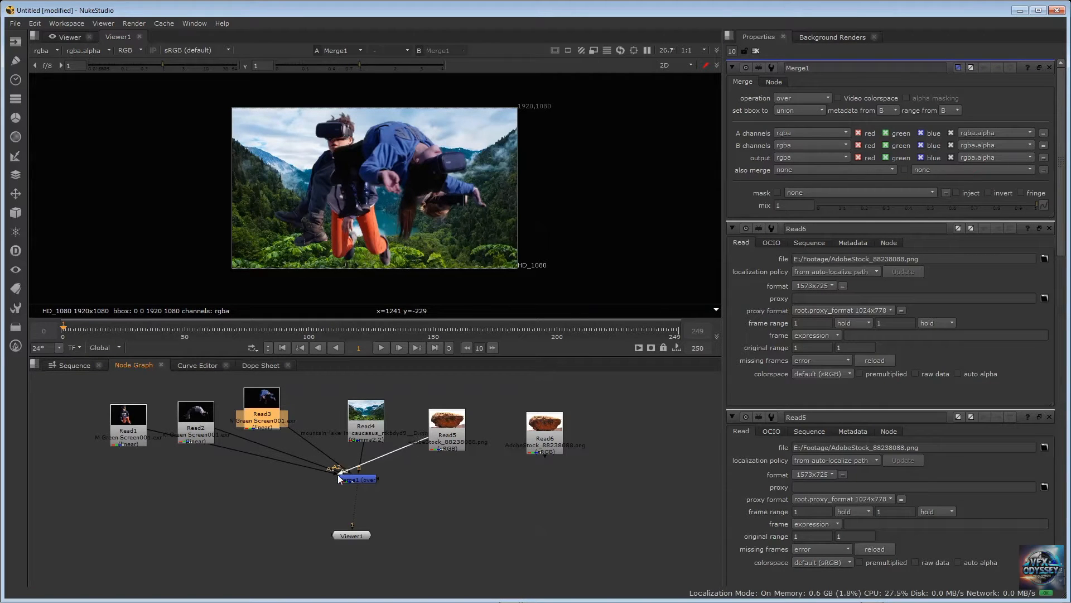
# Move Read5 and Read6 below the green-screen Read nodes and connect Read5 to Merge1 as foreground input A4
pyautogui.moveTo(343, 477); pyautogui.dragTo(350, 489)
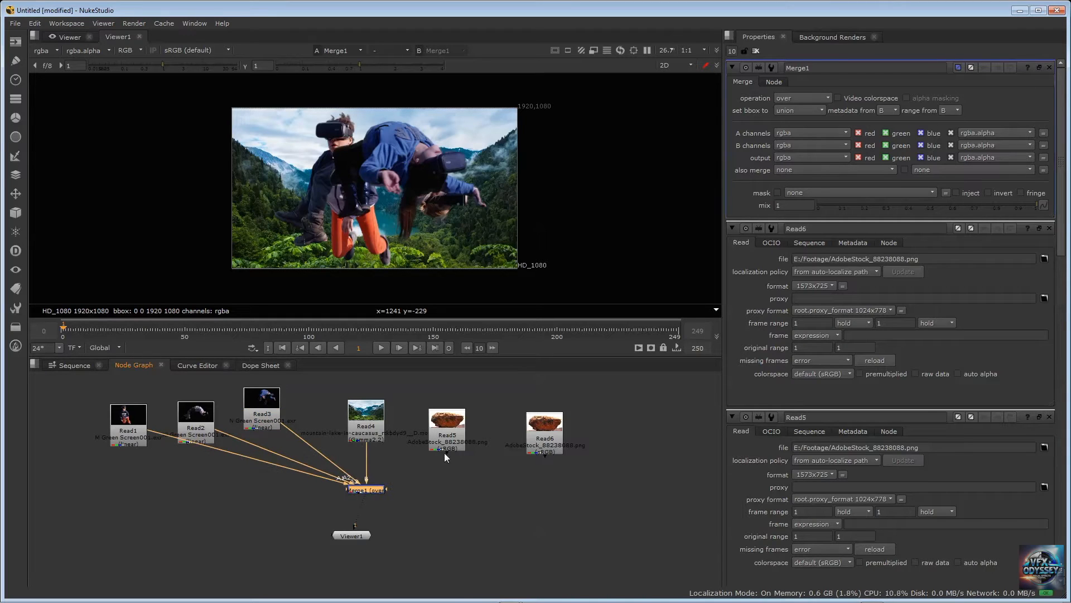
pyautogui.moveTo(445, 453); pyautogui.dragTo(344, 489)
pyautogui.moveTo(441, 433); pyautogui.dragTo(189, 513)
pyautogui.moveTo(541, 429); pyautogui.dragTo(109, 538)
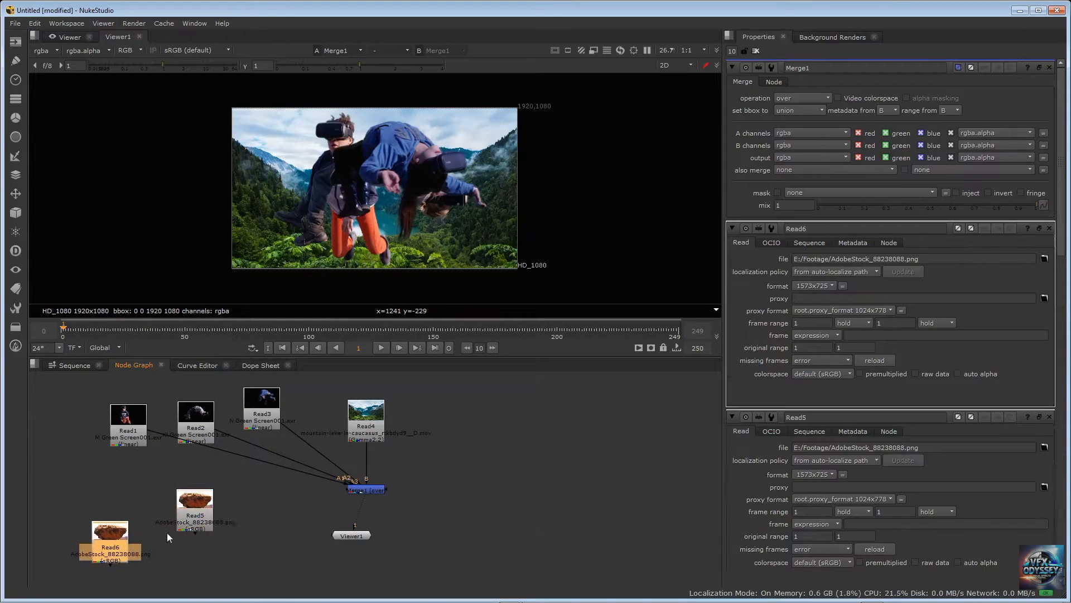
pyautogui.moveTo(214, 508); pyautogui.dragTo(360, 488)
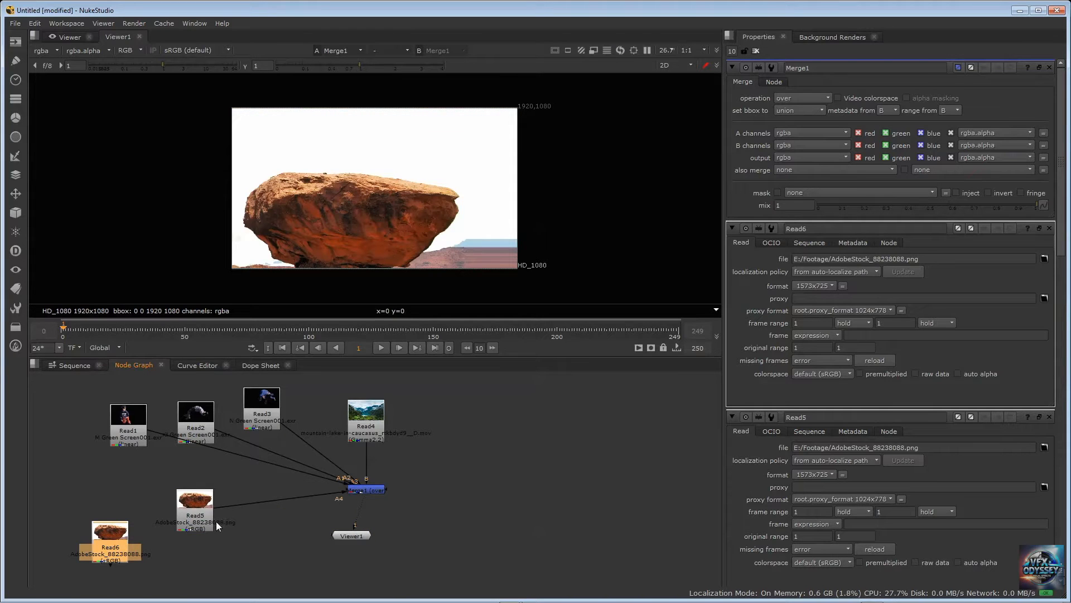
# Connect Read6 to Merge1 as foreground input A5 and place it beneath Read5
pyautogui.moveTo(211, 520); pyautogui.dragTo(195, 490)
pyautogui.click(120, 556)
pyautogui.moveTo(121, 556); pyautogui.dragTo(353, 489)
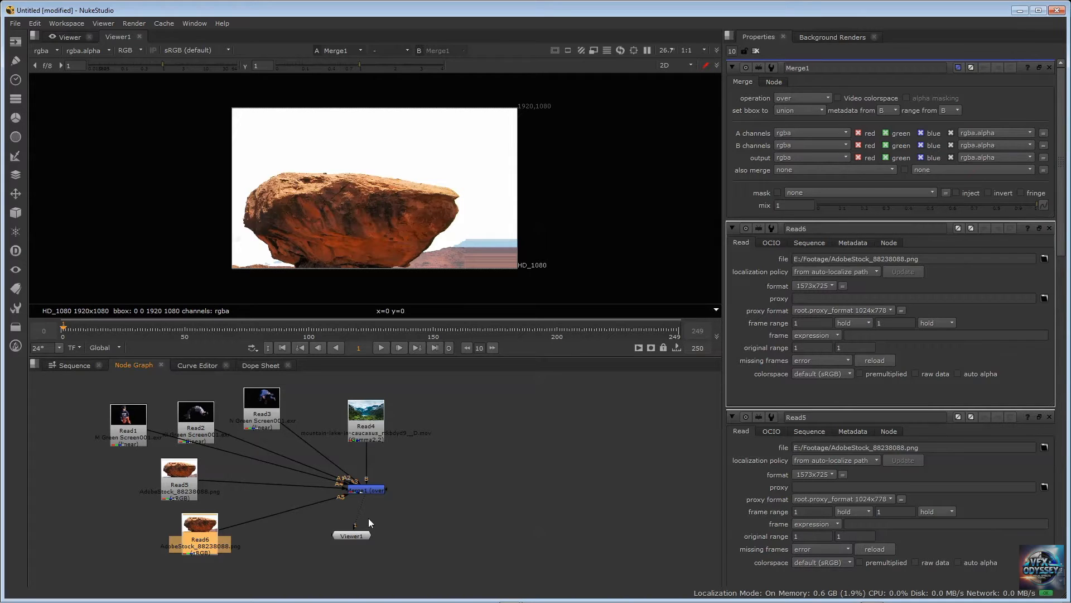
pyautogui.moveTo(199, 521); pyautogui.dragTo(199, 521)
# Arrange Read1, Read2 and Read3 in a row and move Read5 and Read6 farther away from Merge1
pyautogui.click(263, 402)
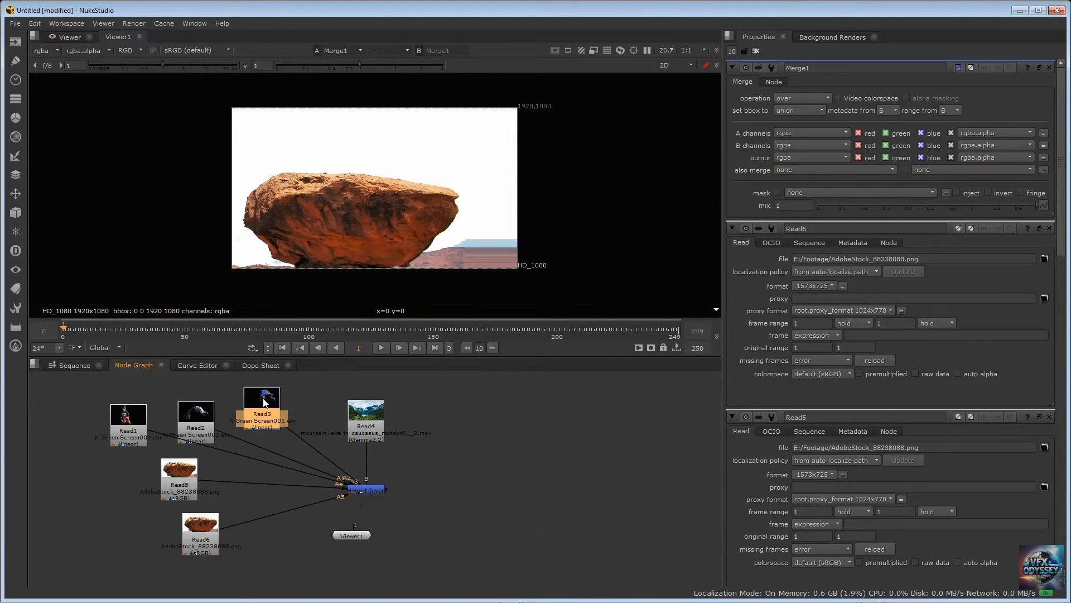
pyautogui.moveTo(264, 401); pyautogui.dragTo(277, 397)
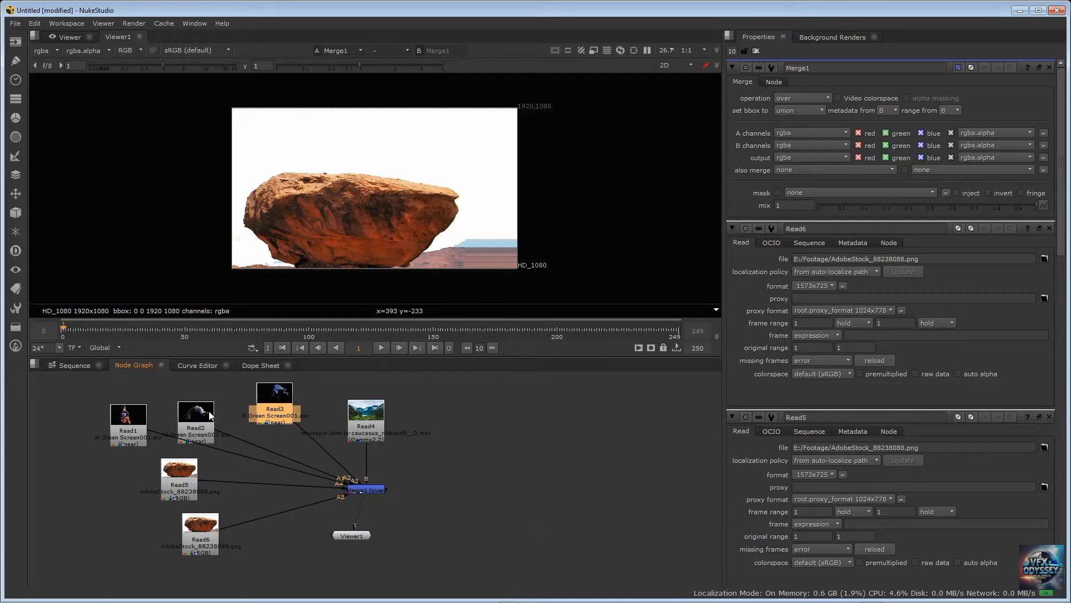
pyautogui.moveTo(209, 414); pyautogui.dragTo(214, 395)
pyautogui.moveTo(136, 424); pyautogui.dragTo(132, 401)
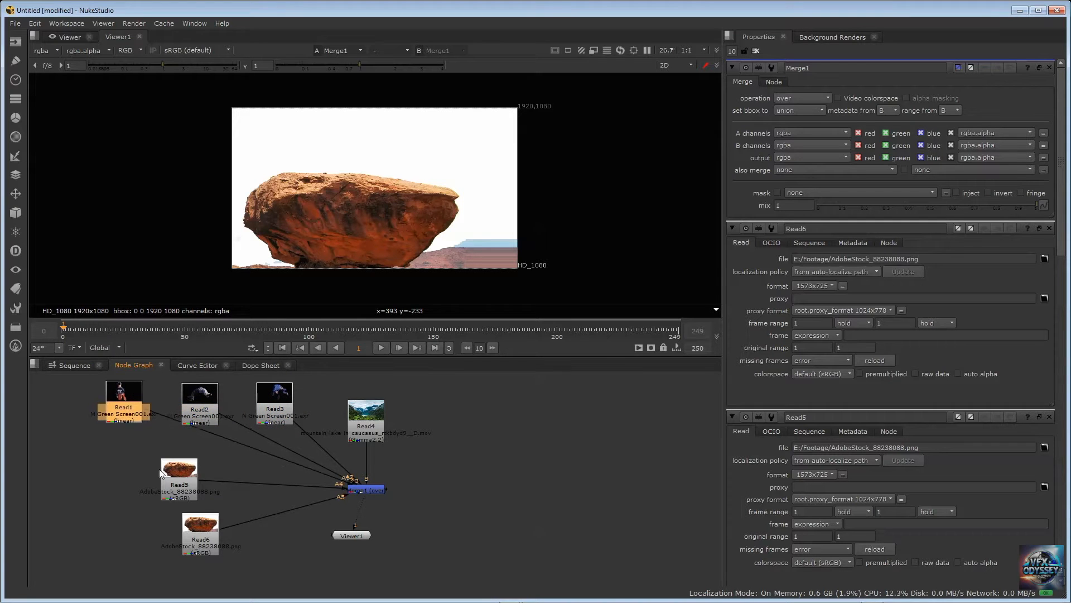
pyautogui.moveTo(159, 468); pyautogui.dragTo(83, 458)
pyautogui.moveTo(208, 529); pyautogui.dragTo(117, 535)
pyautogui.click(172, 504)
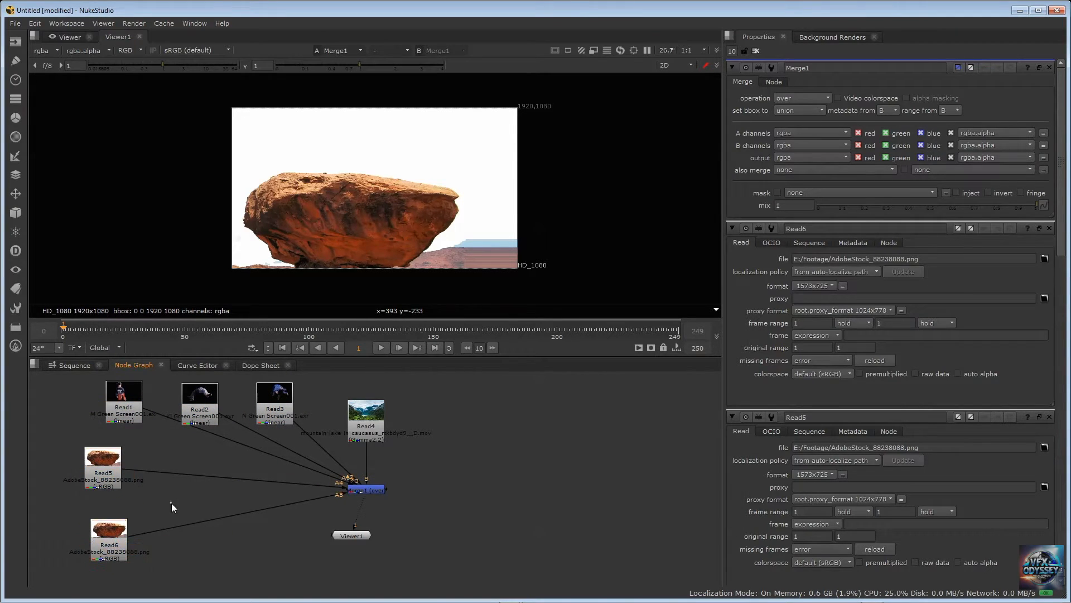
pyautogui.press('Tab')
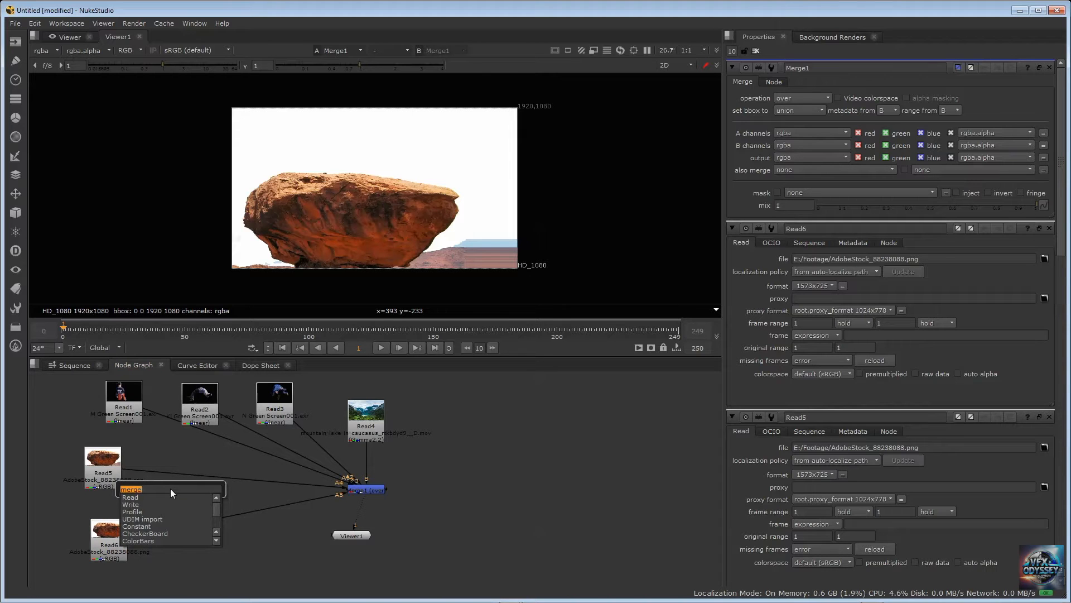
pyautogui.write('pre')
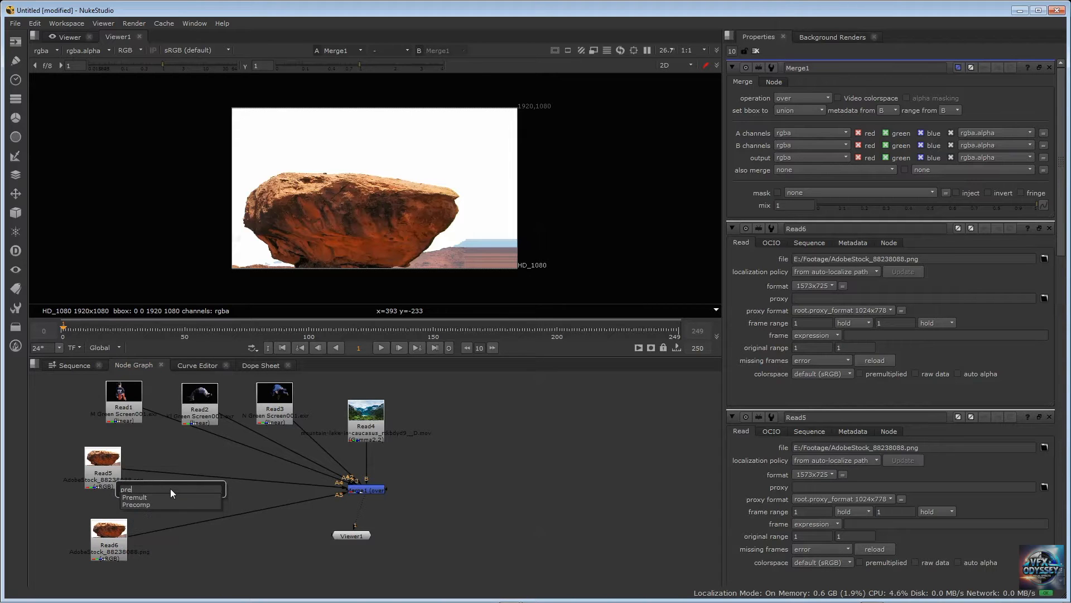
pyautogui.click(143, 497)
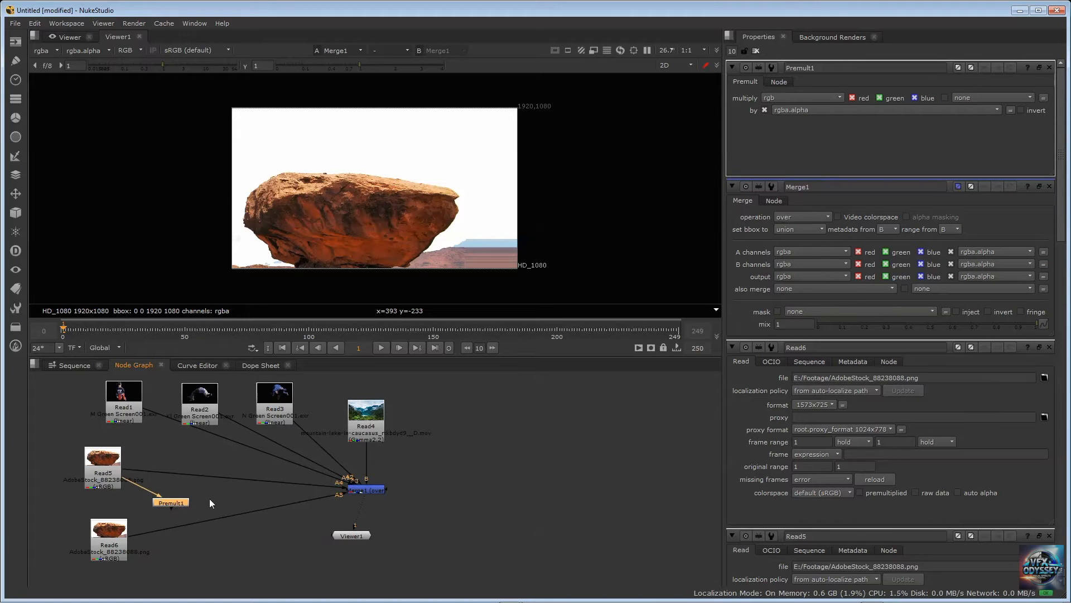
pyautogui.press('Delete')
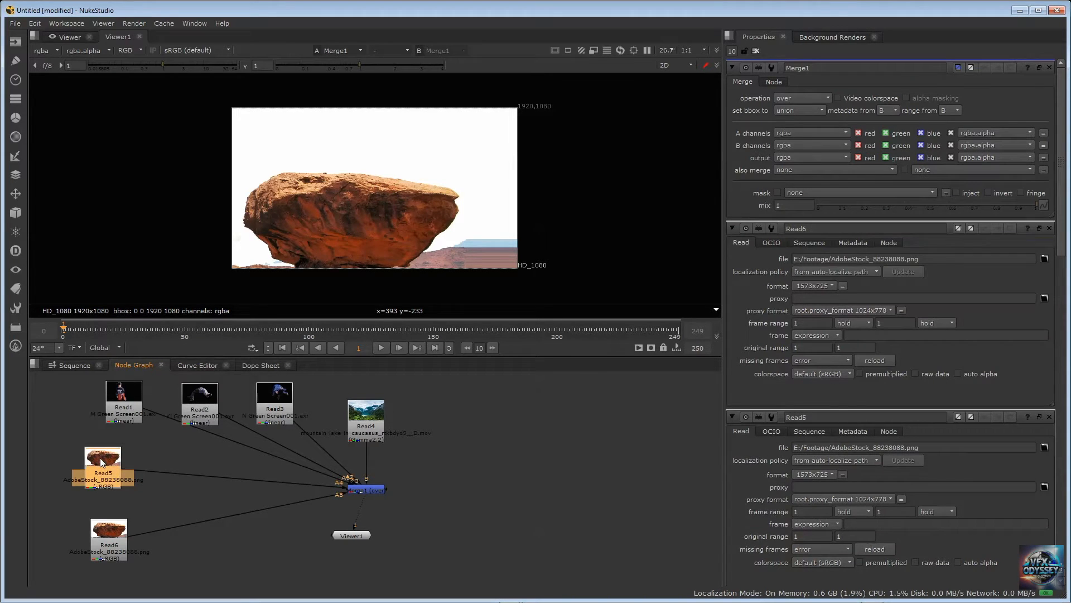
# Insert a Premult node between Read5 and Merge1 and place it midway along the connection
pyautogui.press('Tab')
pyautogui.write('pre')
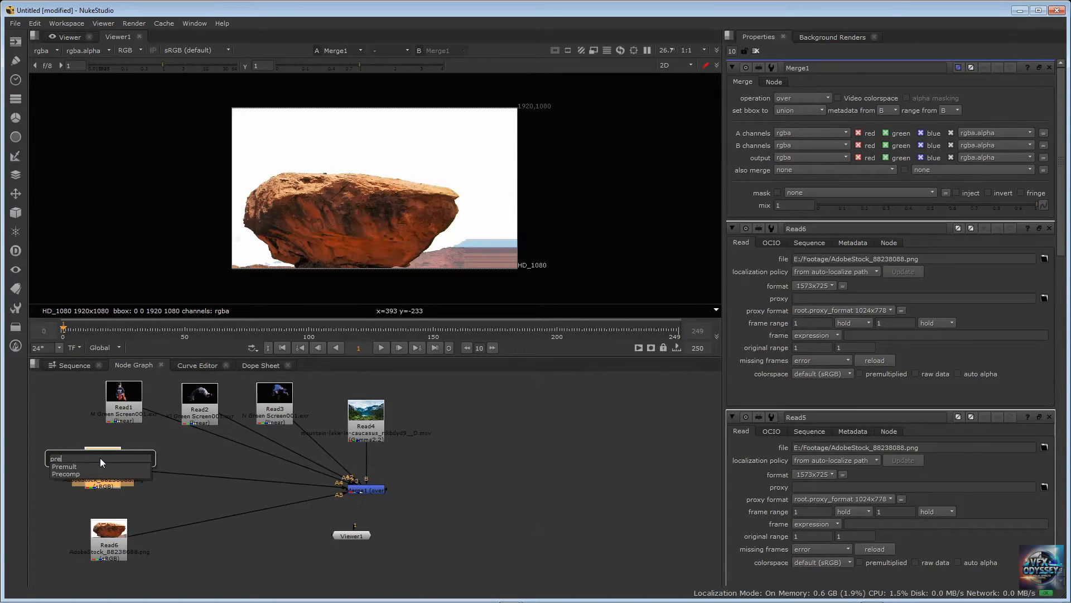
pyautogui.press('Return')
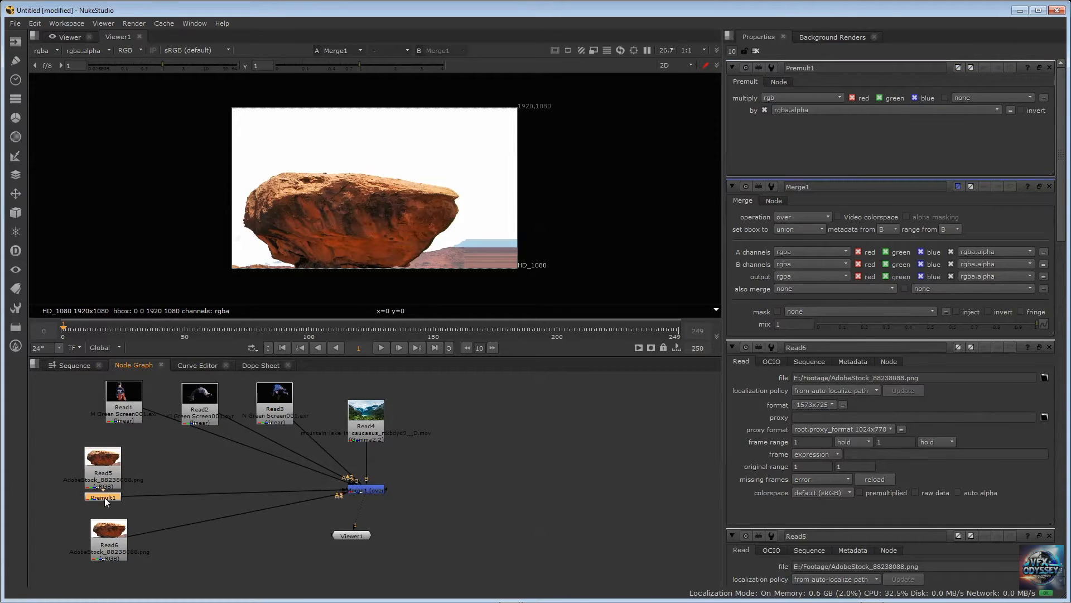
pyautogui.moveTo(105, 497); pyautogui.dragTo(197, 474)
# Insert a Premult node between Read6 and Merge1 and place it beside Read6
pyautogui.click(118, 542)
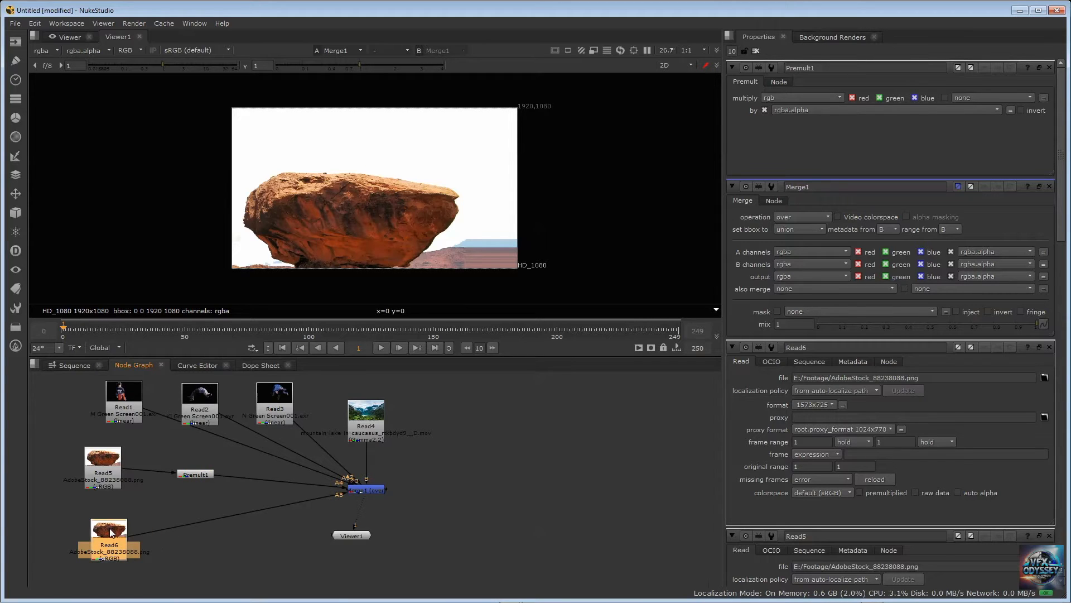
pyautogui.press('Tab')
pyautogui.write('premul')
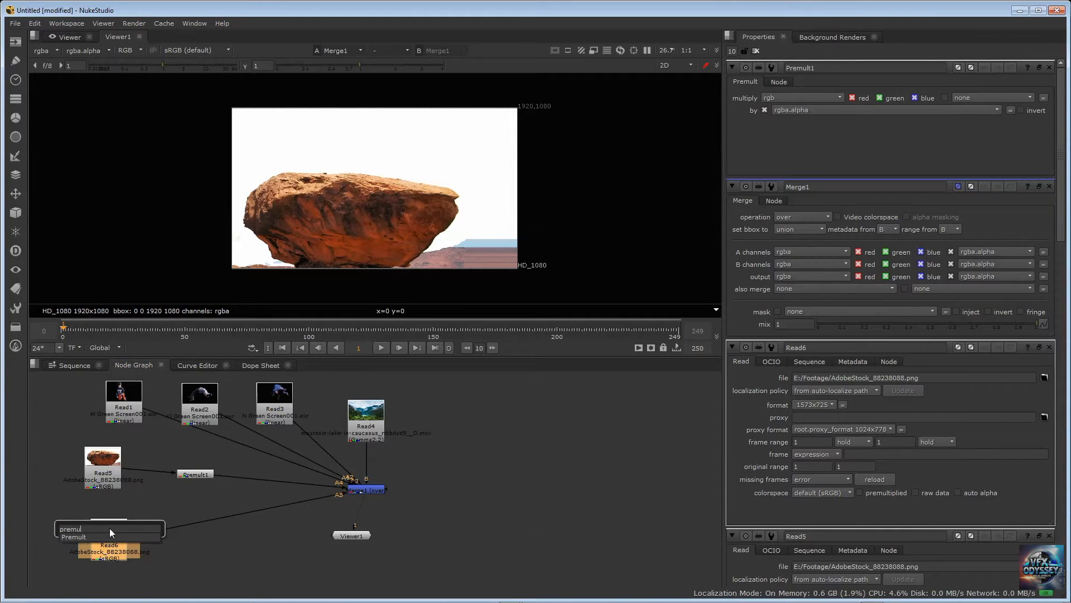
pyautogui.press('Return')
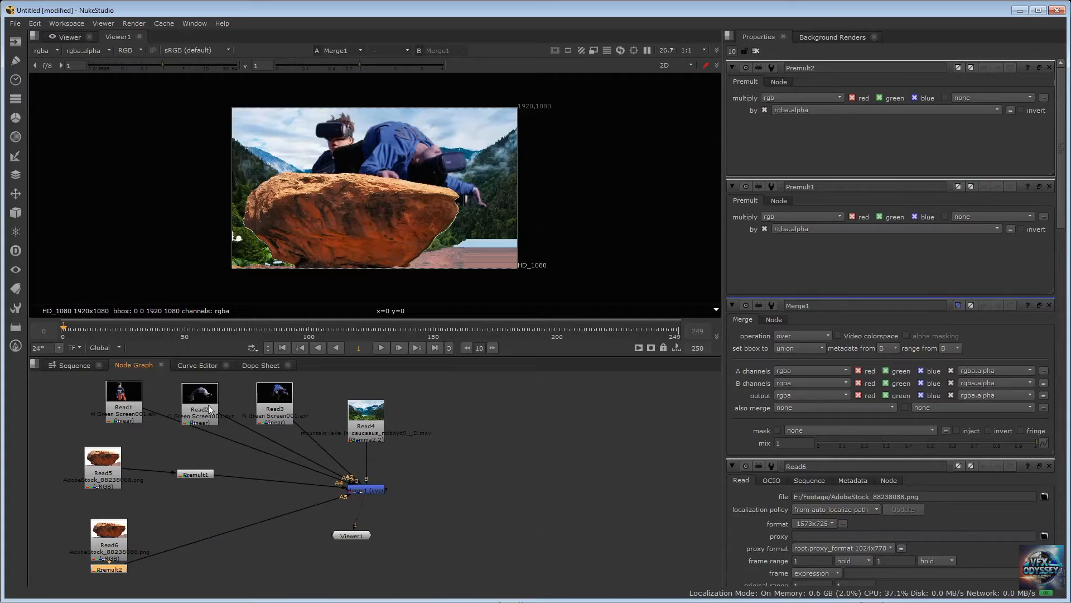
pyautogui.moveTo(100, 534); pyautogui.dragTo(86, 517)
pyautogui.moveTo(104, 567); pyautogui.dragTo(170, 529)
# Move Read5 and Read6 farther away from their Premult nodes
pyautogui.scroll(2, 210, 506)
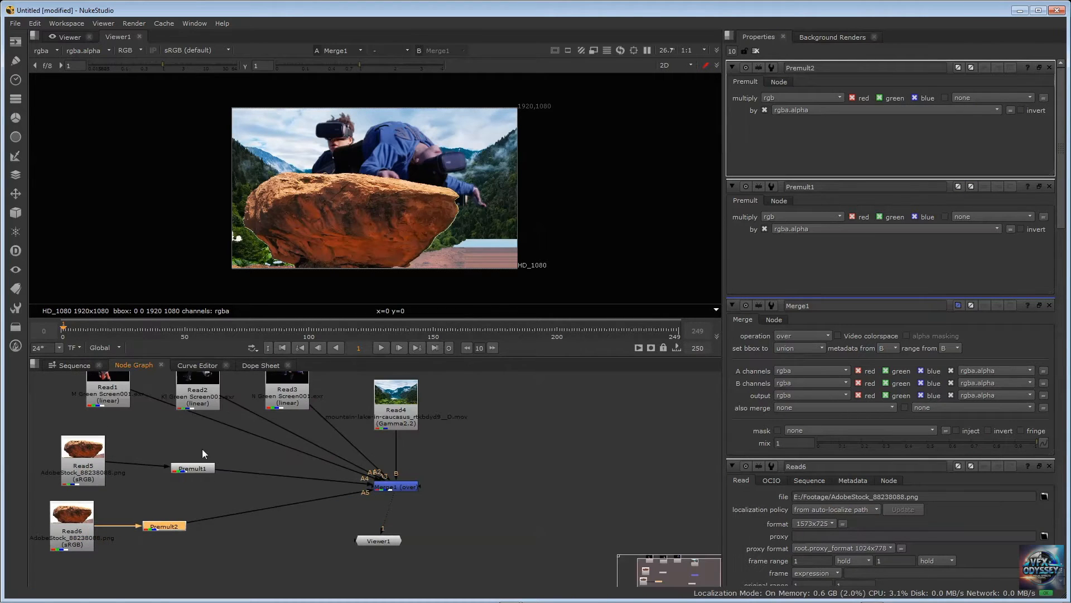
pyautogui.moveTo(202, 453); pyautogui.dragTo(229, 470, button='middle')
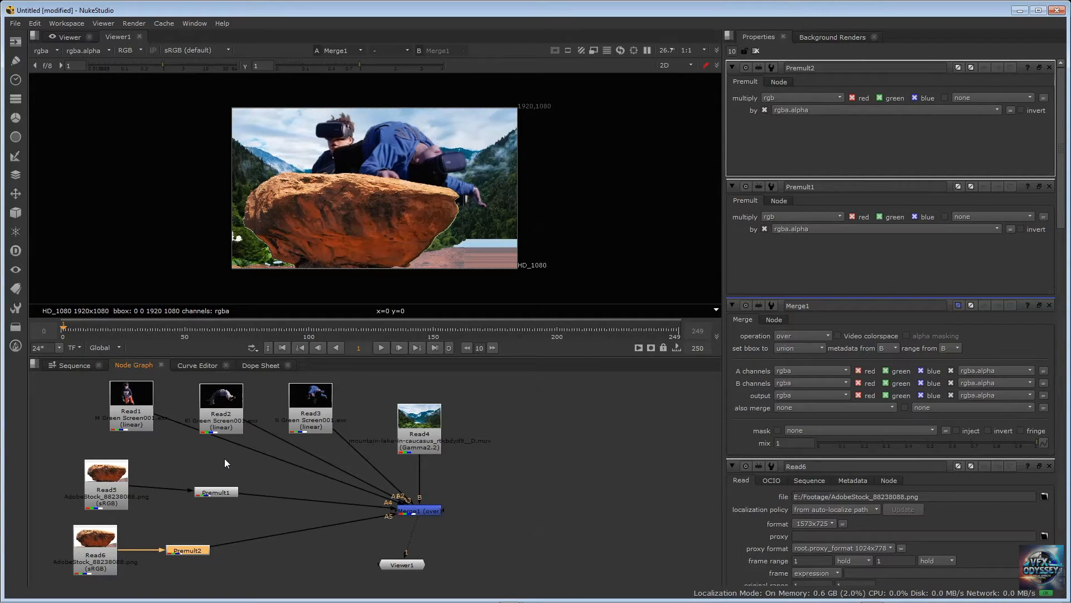
pyautogui.moveTo(142, 408); pyautogui.dragTo(142, 405)
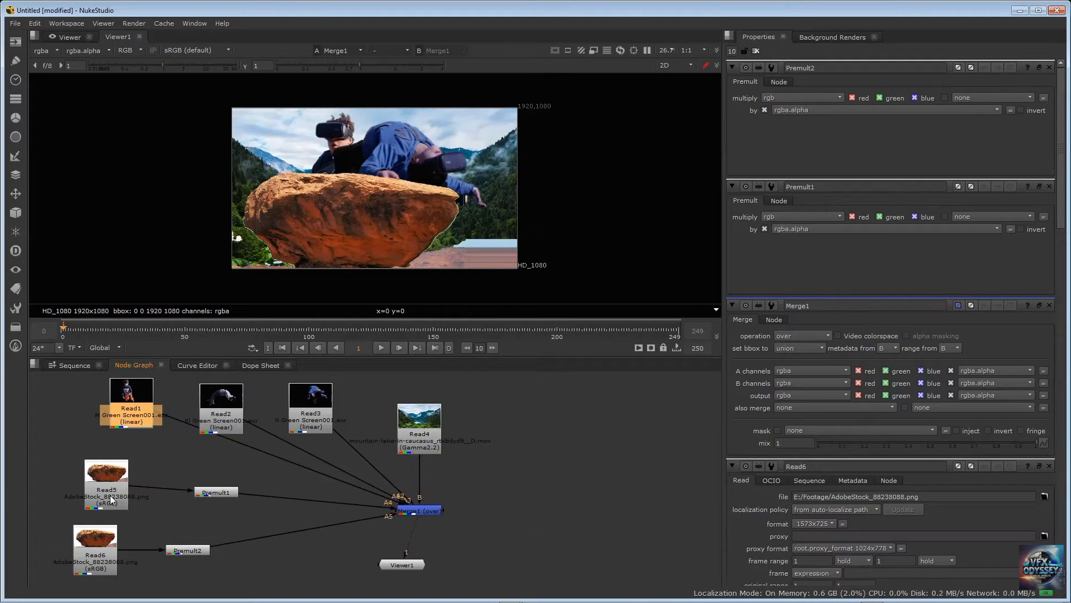
pyautogui.moveTo(123, 487); pyautogui.dragTo(86, 487)
pyautogui.moveTo(104, 539); pyautogui.dragTo(79, 539)
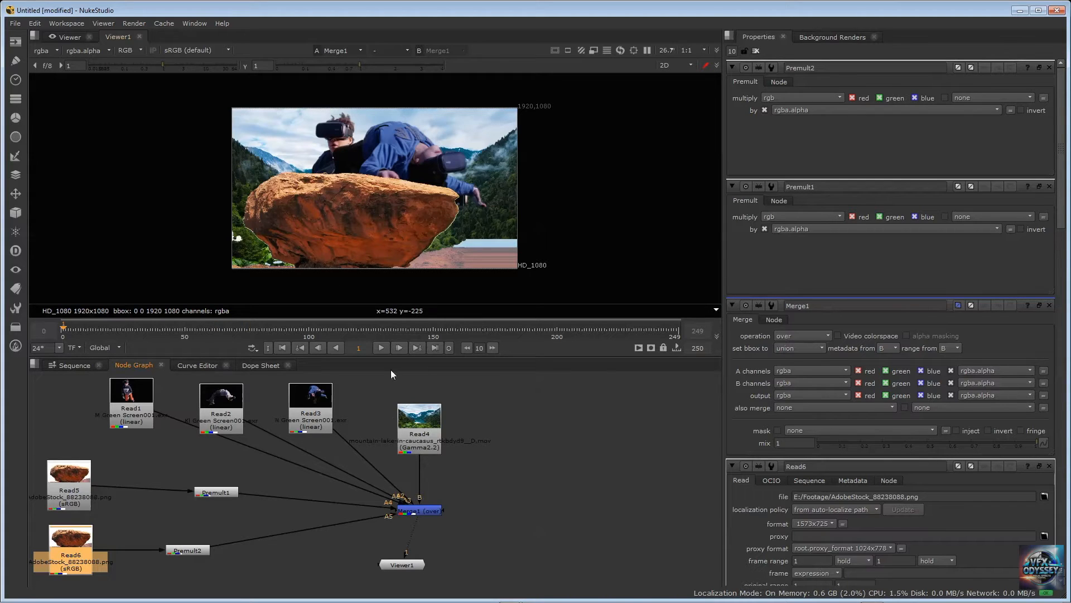
# Move Read5 and Read6 with their Premult nodes to the opposite side of Merge1, beyond Read4
pyautogui.moveTo(70, 480); pyautogui.dragTo(571, 423)
pyautogui.moveTo(228, 495); pyautogui.dragTo(565, 485)
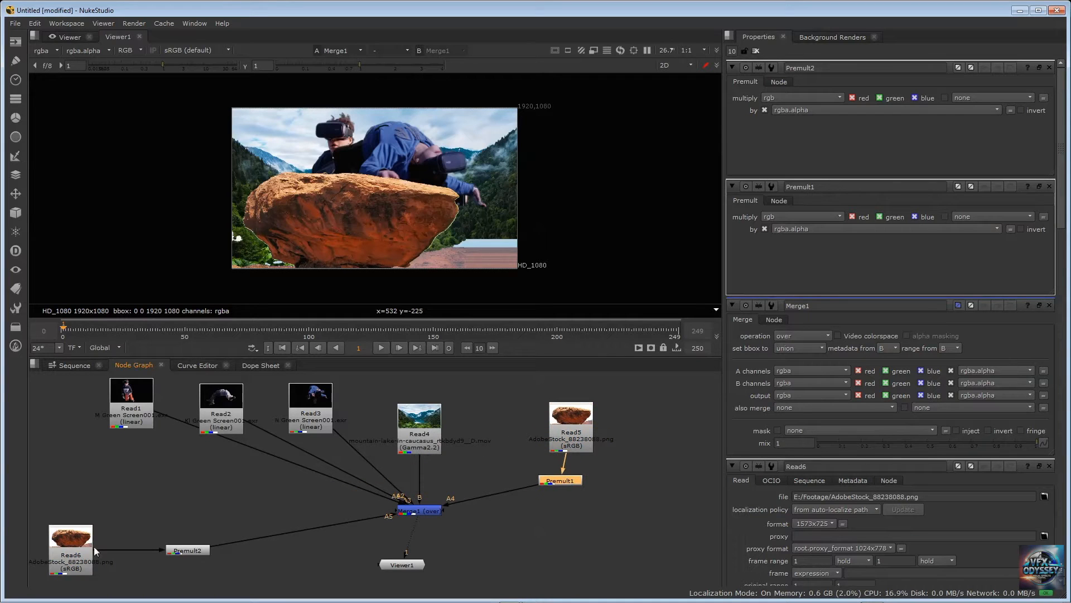
pyautogui.moveTo(70, 544); pyautogui.dragTo(632, 517)
pyautogui.moveTo(178, 551); pyautogui.dragTo(531, 537)
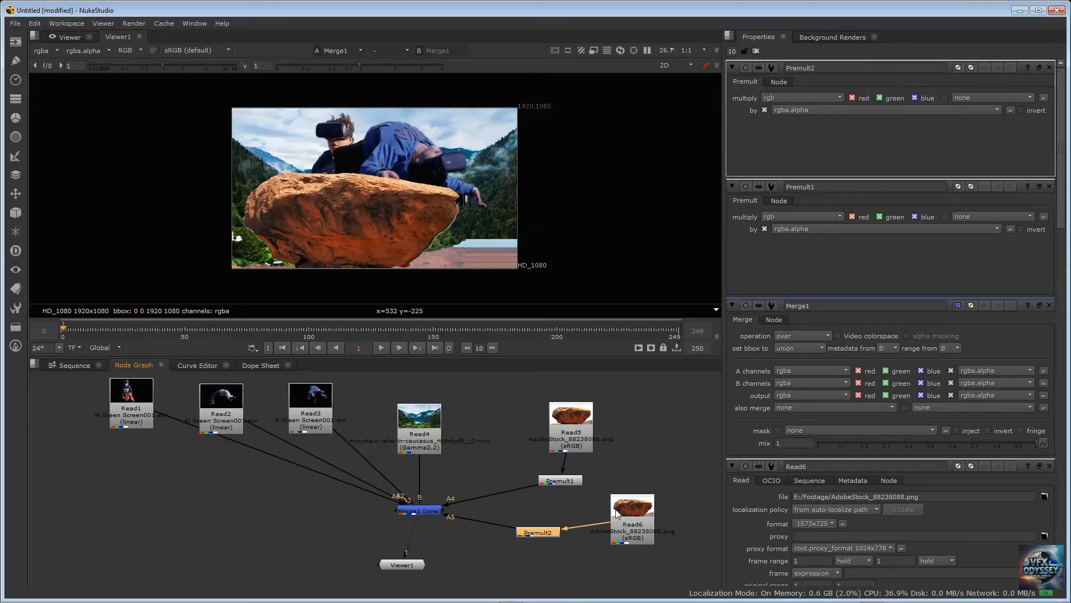
pyautogui.moveTo(632, 516); pyautogui.dragTo(632, 532)
pyautogui.moveTo(571, 415); pyautogui.dragTo(615, 403)
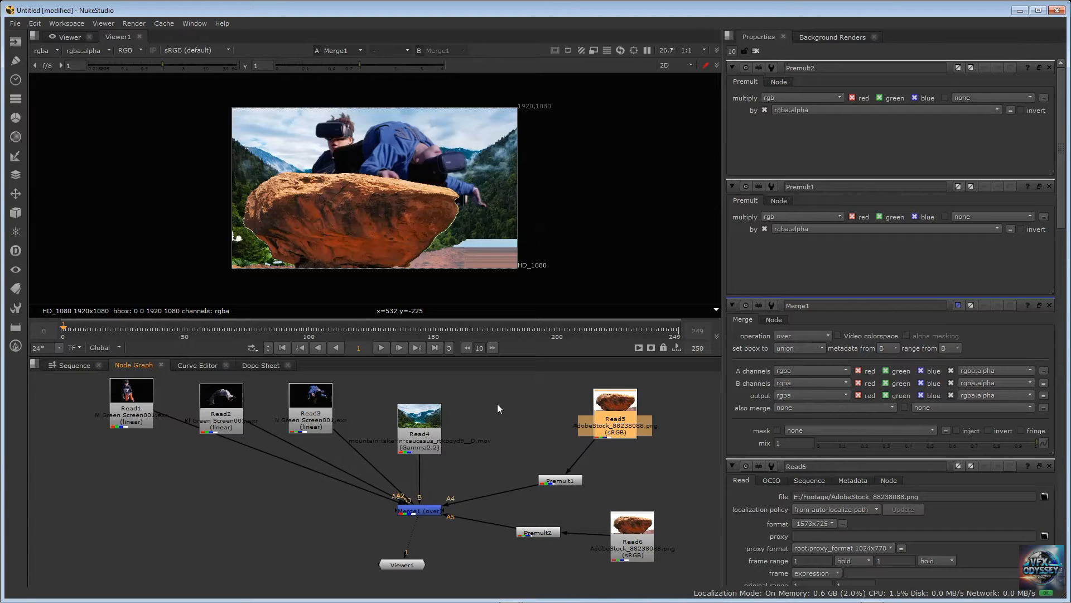
# Move Read1 slightly and disconnect both Premult rock branches from Merge1's A4 and A5 inputs
pyautogui.click(468, 392)
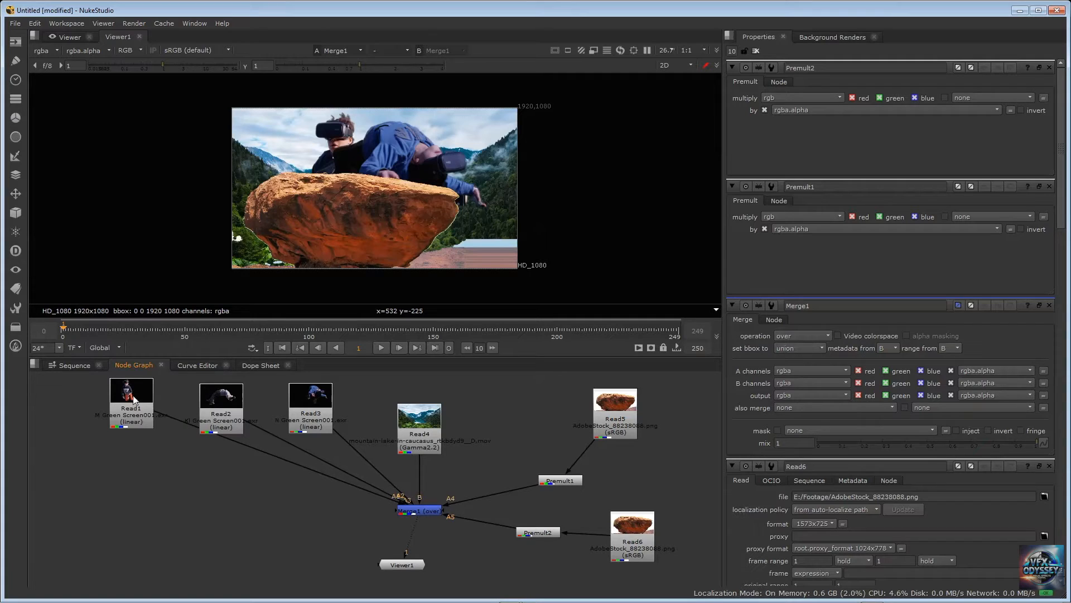
pyautogui.moveTo(134, 397); pyautogui.dragTo(119, 418)
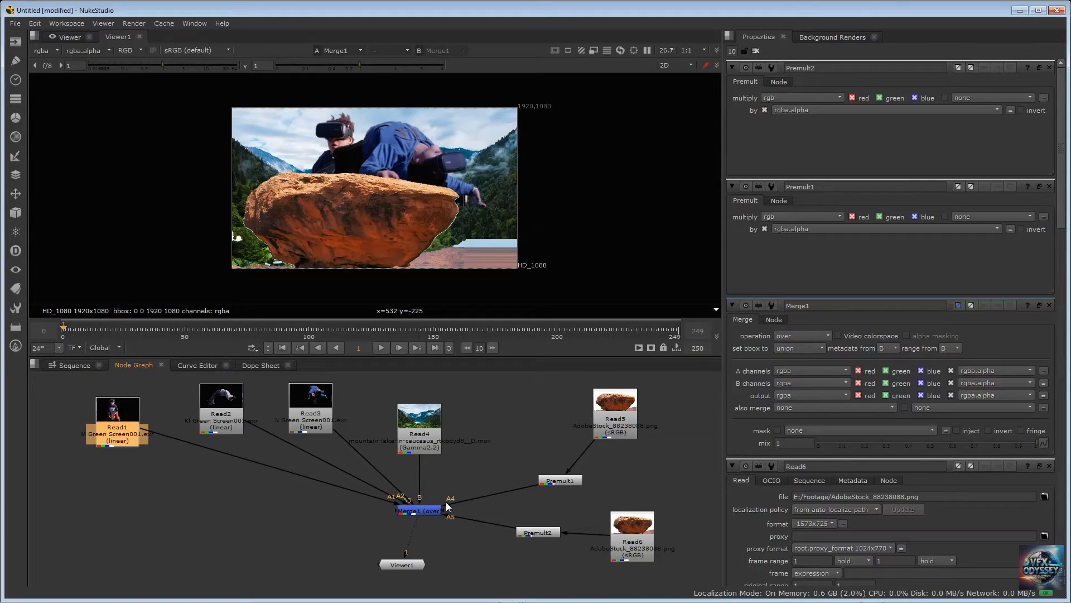
pyautogui.moveTo(451, 503); pyautogui.dragTo(495, 533)
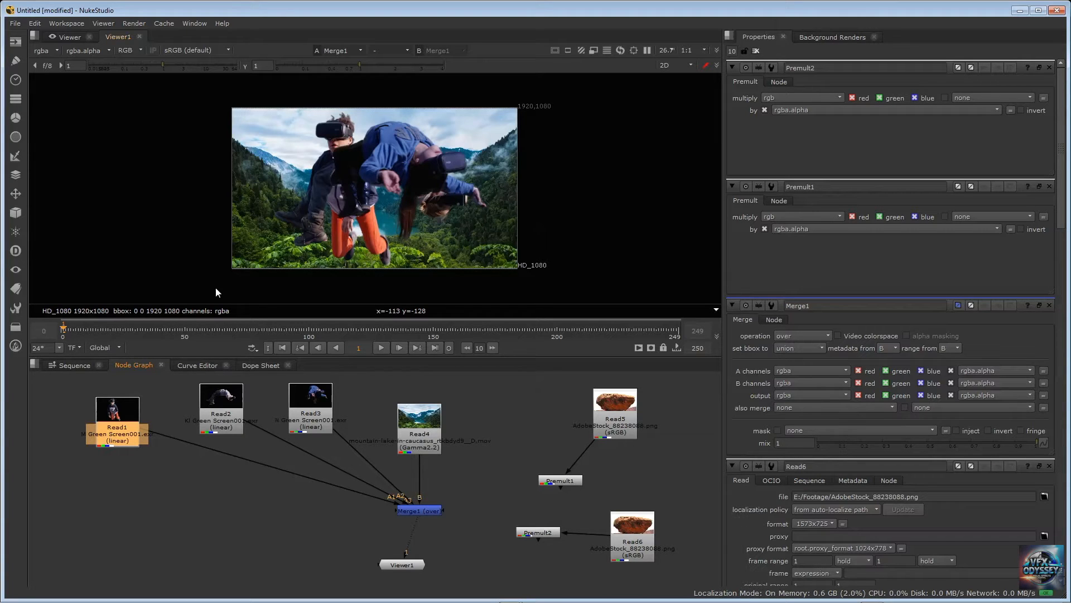
# Insert a Transform node between Read1 and Merge1 and align it directly beneath Read1
pyautogui.moveTo(120, 435); pyautogui.dragTo(121, 424)
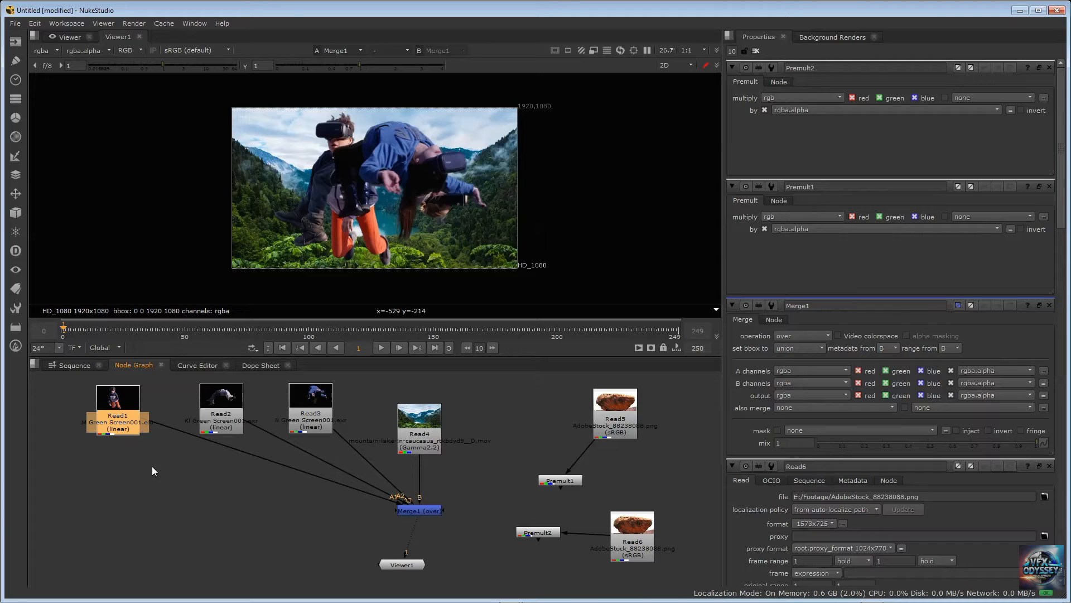
pyautogui.moveTo(123, 407); pyautogui.dragTo(122, 406)
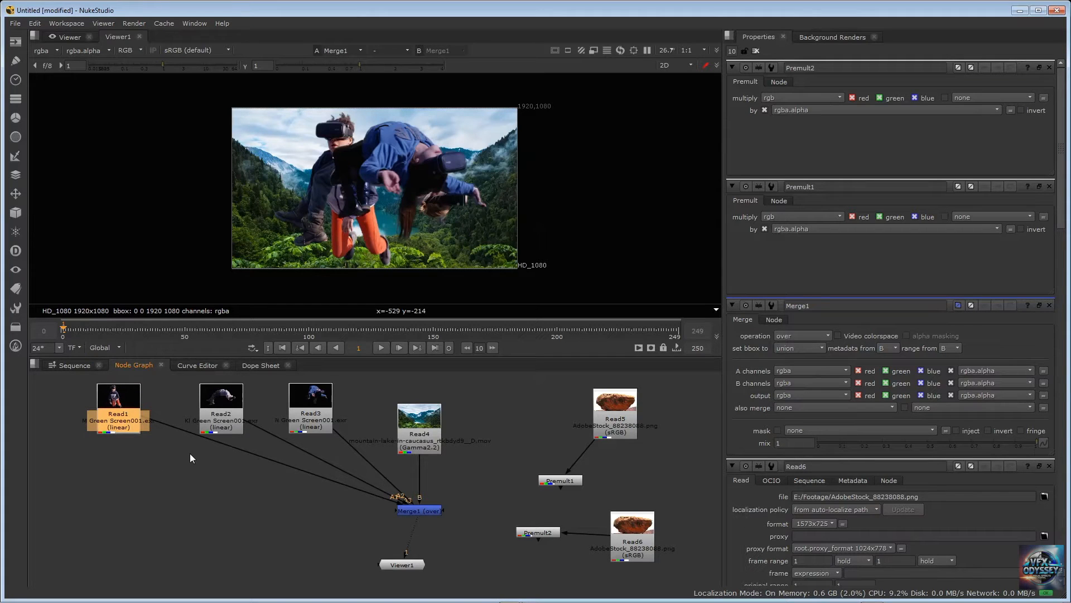
pyautogui.press('Tab')
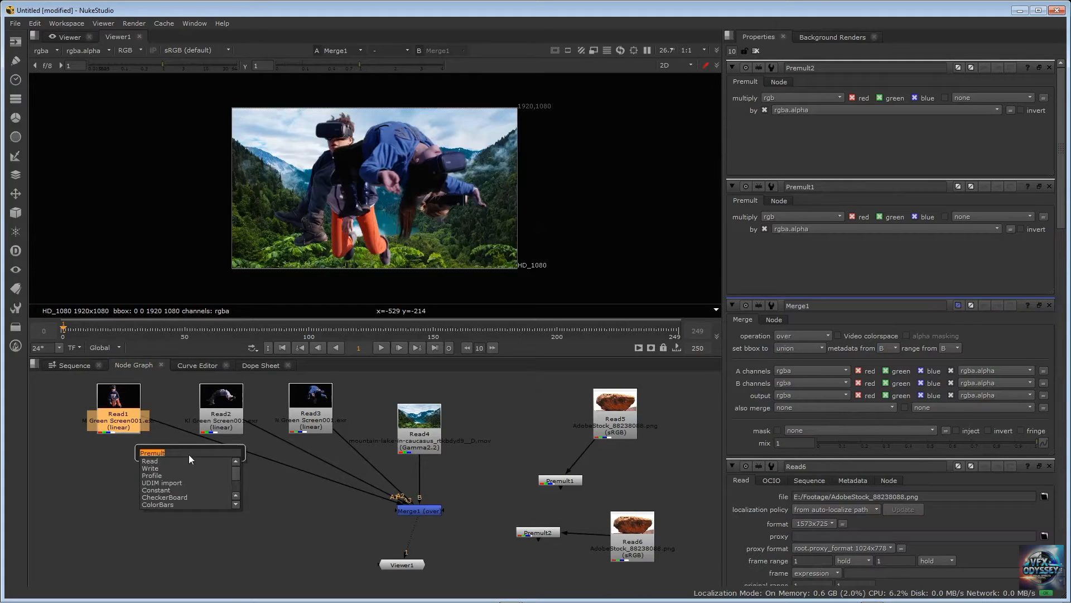
pyautogui.write('trans')
pyautogui.press('Return')
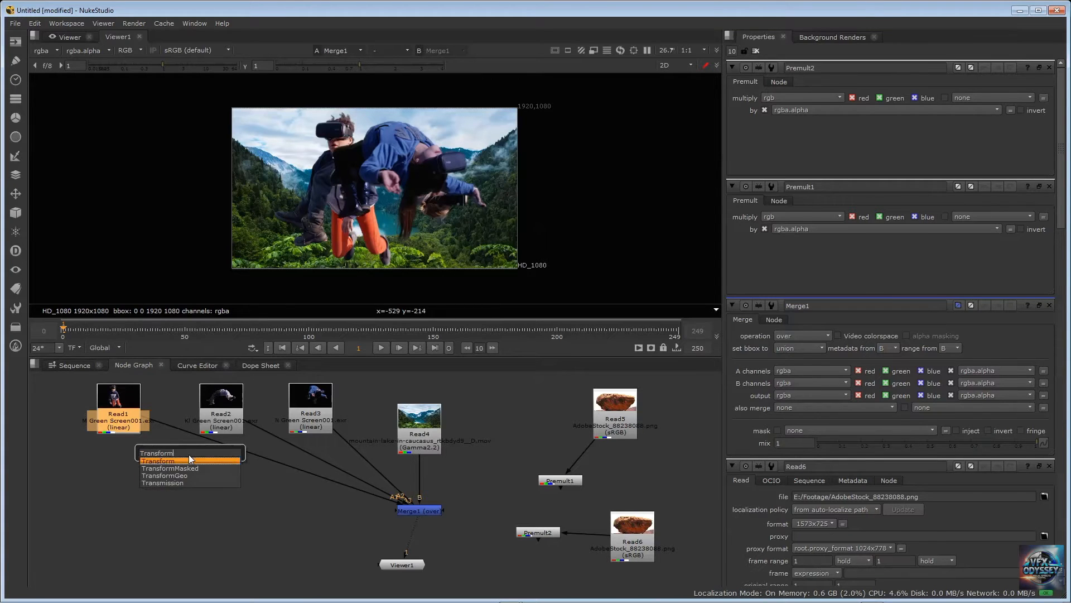
pyautogui.click(113, 413)
pyautogui.click(131, 464)
pyautogui.moveTo(131, 463); pyautogui.dragTo(123, 467)
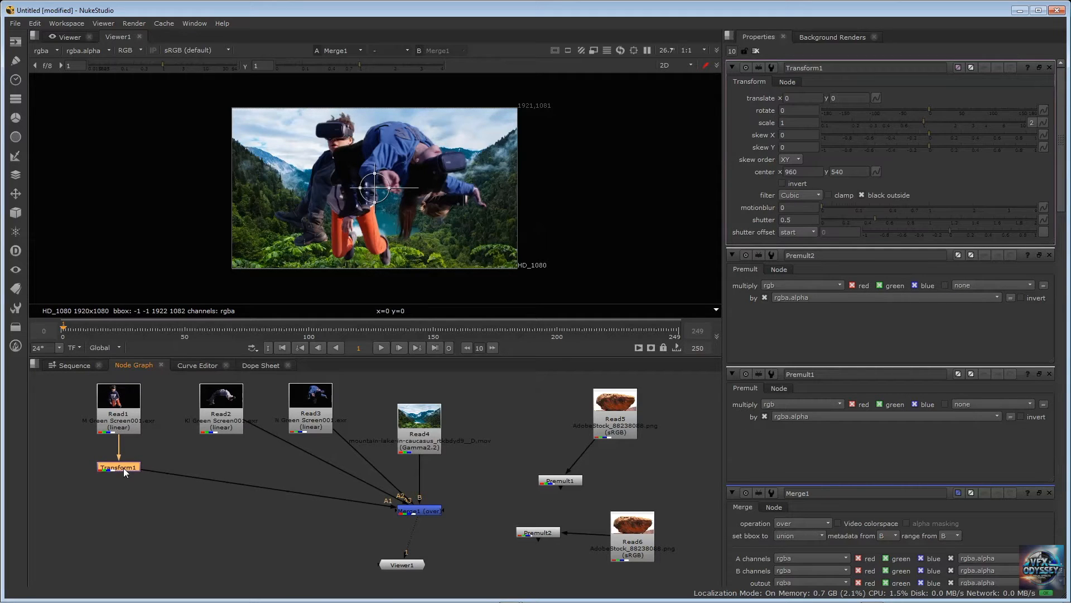
# Insert a Transform node between Read2 and Merge1
pyautogui.click(219, 408)
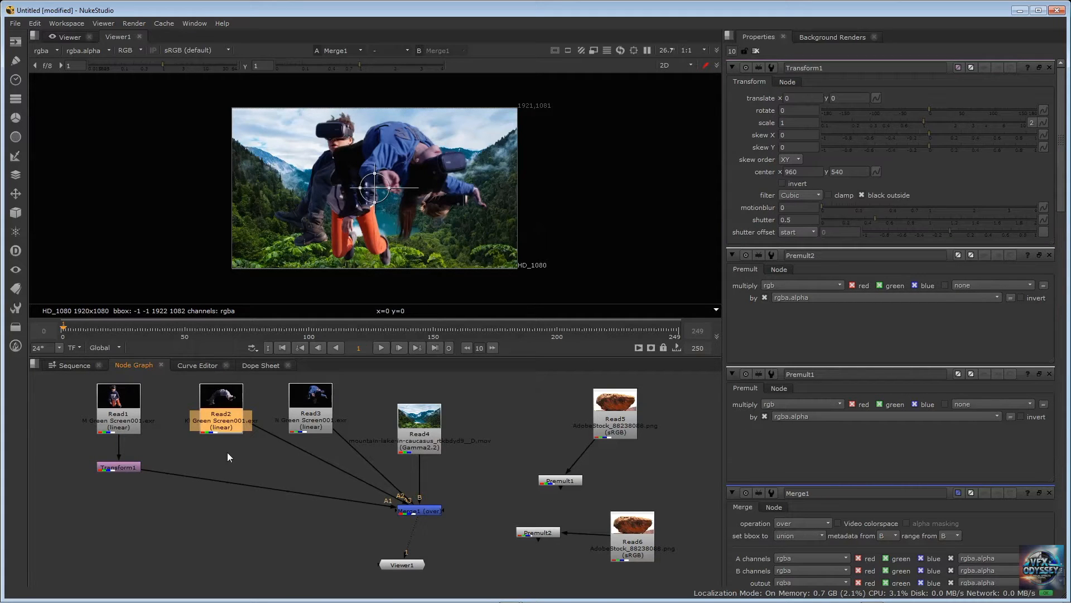
pyautogui.press('Tab')
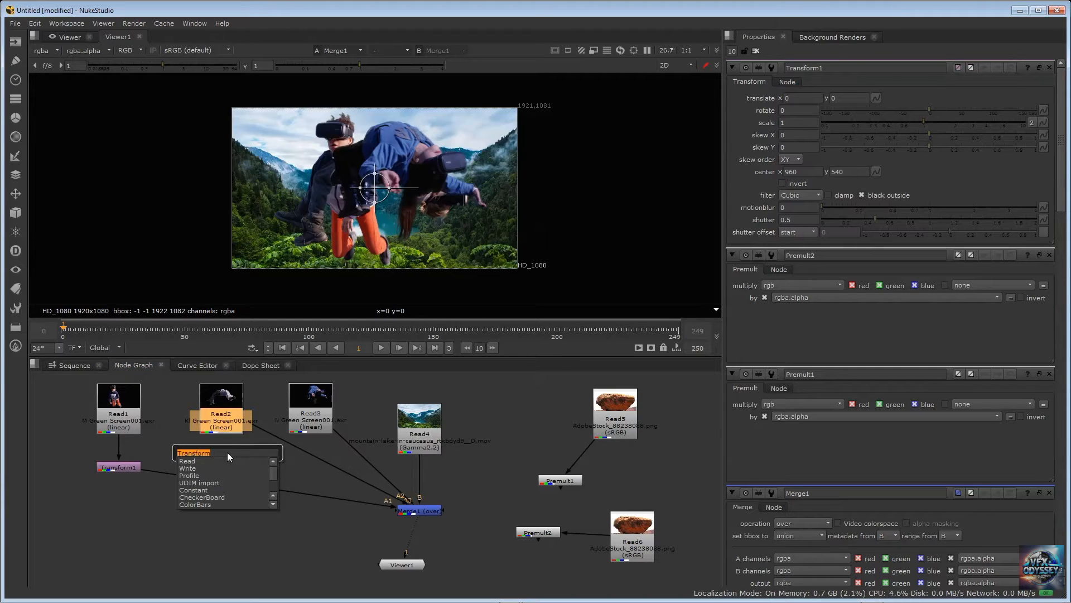
pyautogui.press('Return')
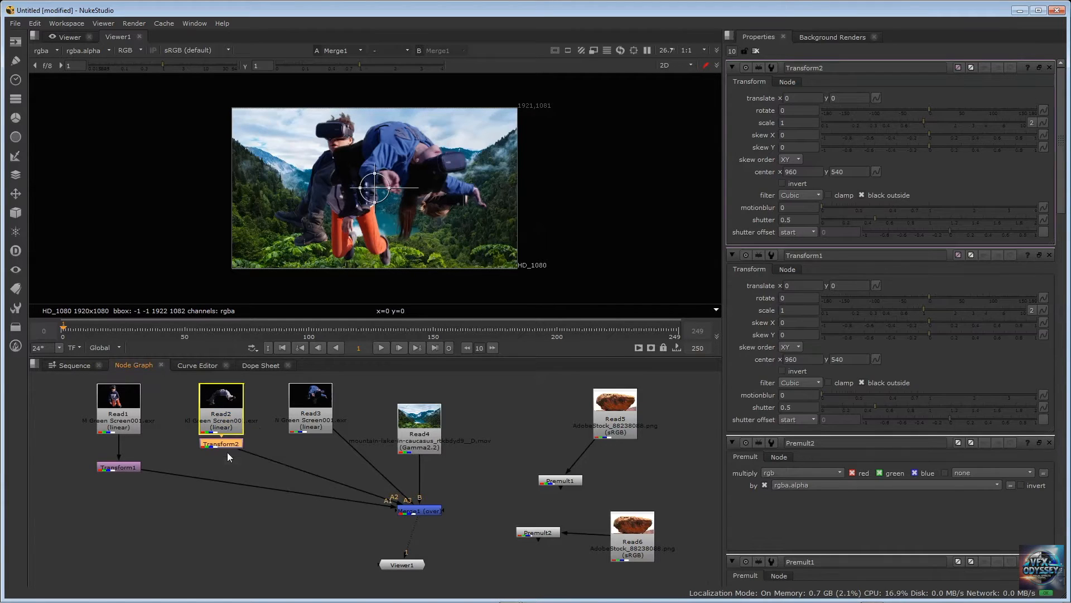
# Insert a Transform node between Read3 and Merge1 and align all three Transform nodes beneath their Read nodes
pyautogui.click(308, 394)
pyautogui.press('Tab')
pyautogui.press('Return')
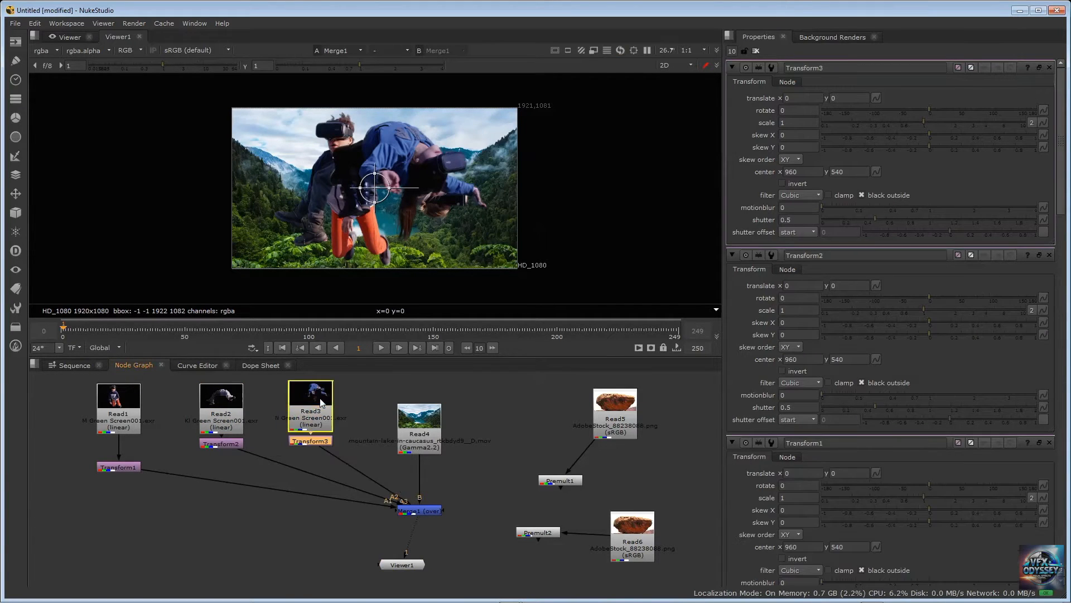
pyautogui.moveTo(311, 441); pyautogui.dragTo(310, 456)
pyautogui.moveTo(212, 444); pyautogui.dragTo(209, 466)
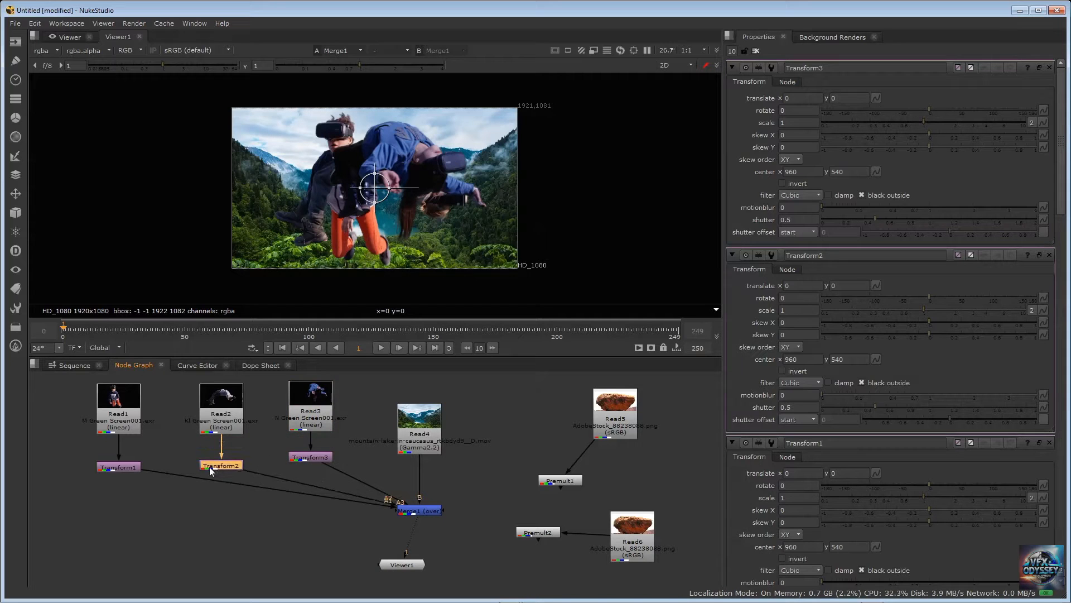
pyautogui.moveTo(126, 470); pyautogui.dragTo(116, 466)
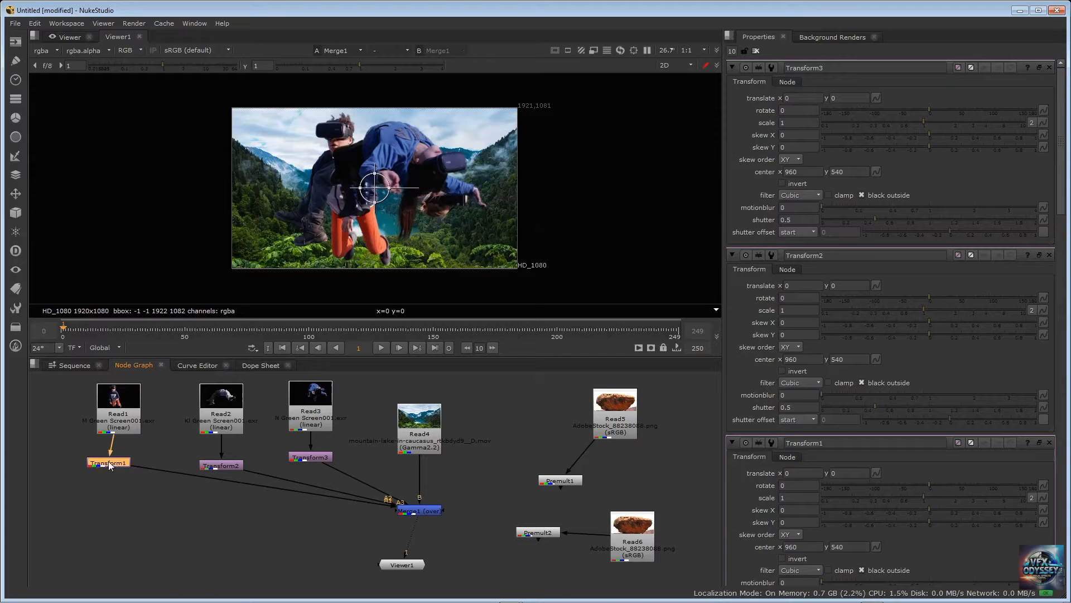
pyautogui.moveTo(110, 465); pyautogui.dragTo(120, 464)
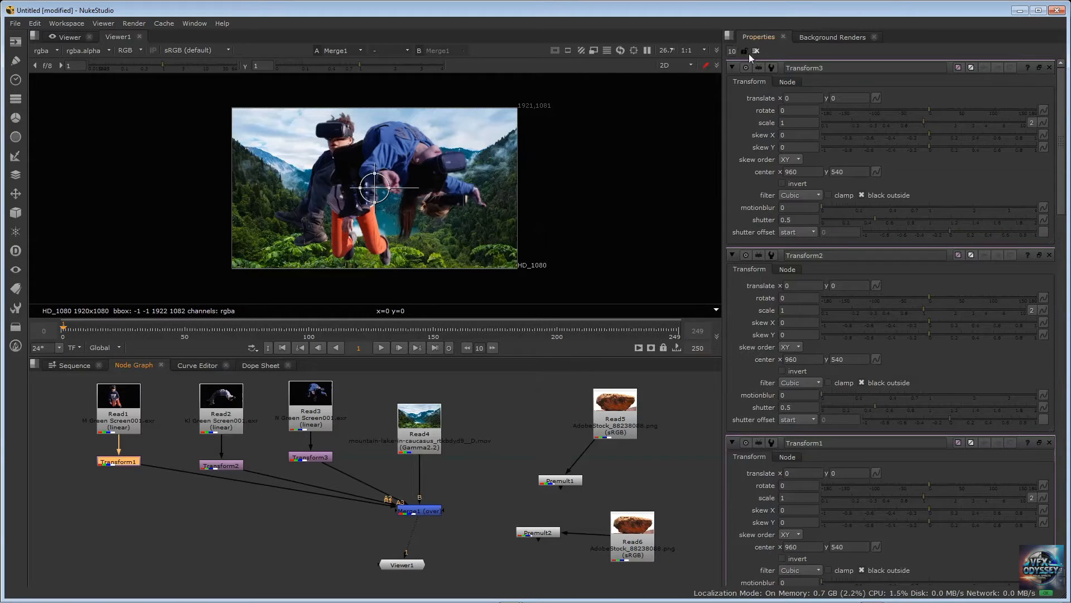
# Limit the number of node panels open in Properties to 1
pyautogui.click(151, 511)
pyautogui.scroll(-5, 918, 195)
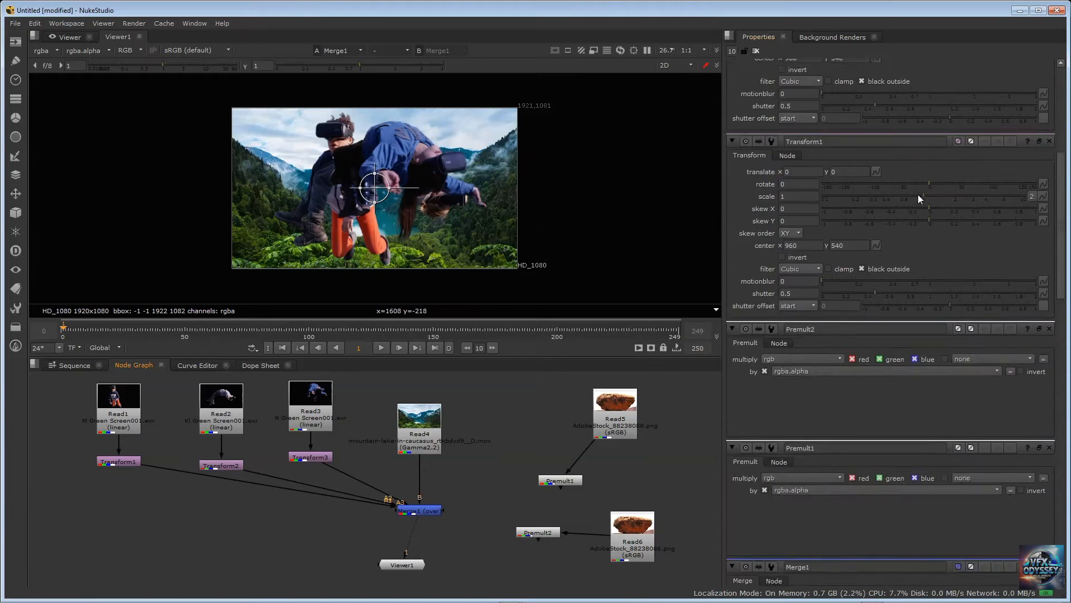
pyautogui.scroll(-10, 918, 194)
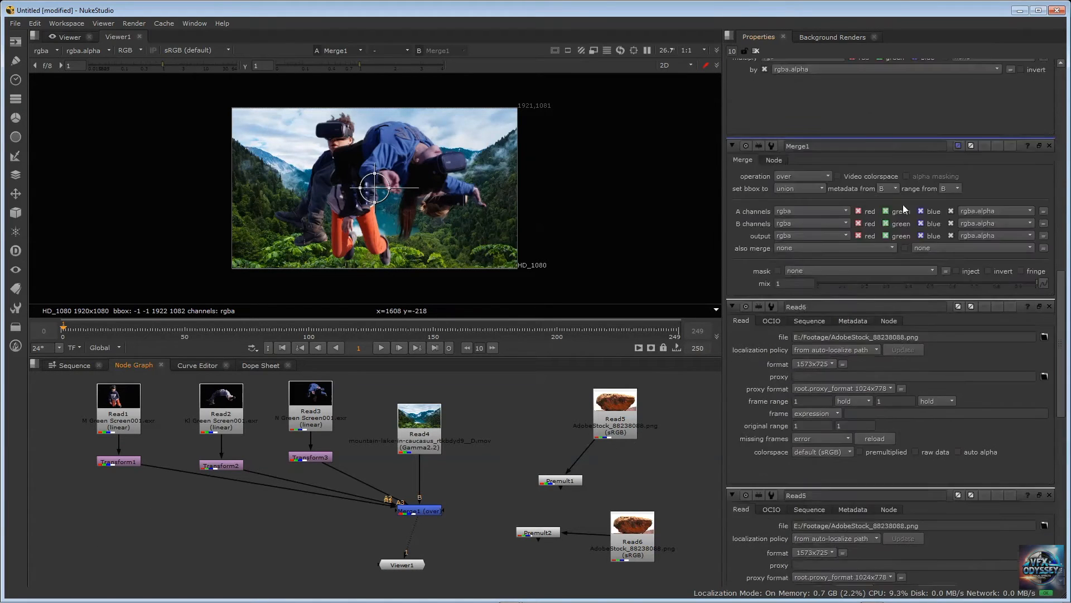
pyautogui.scroll(15, 903, 204)
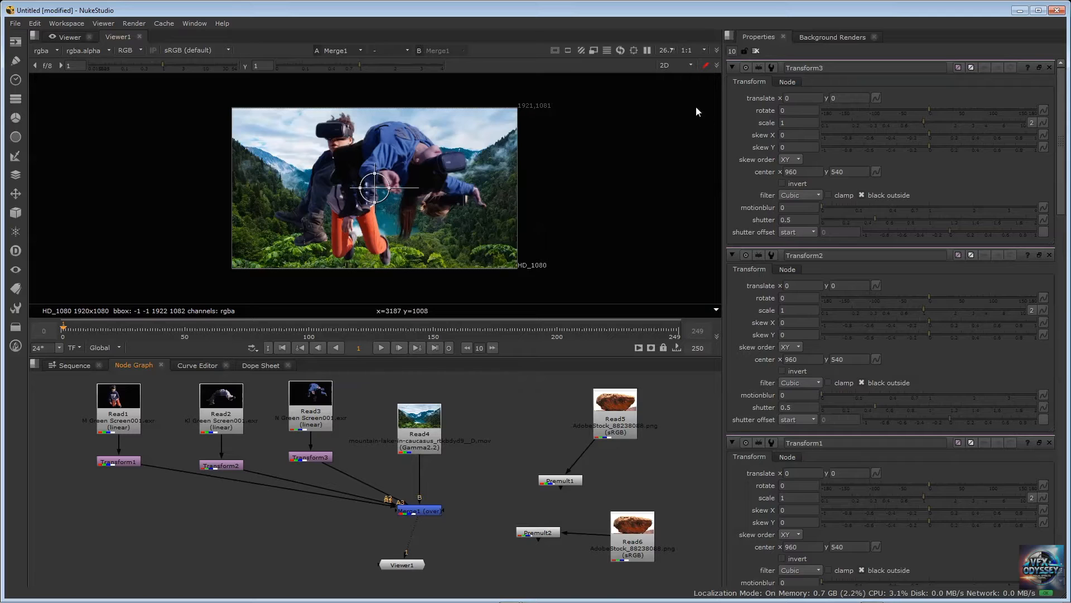
pyautogui.click(733, 50)
pyautogui.write('1')
pyautogui.press('Return')
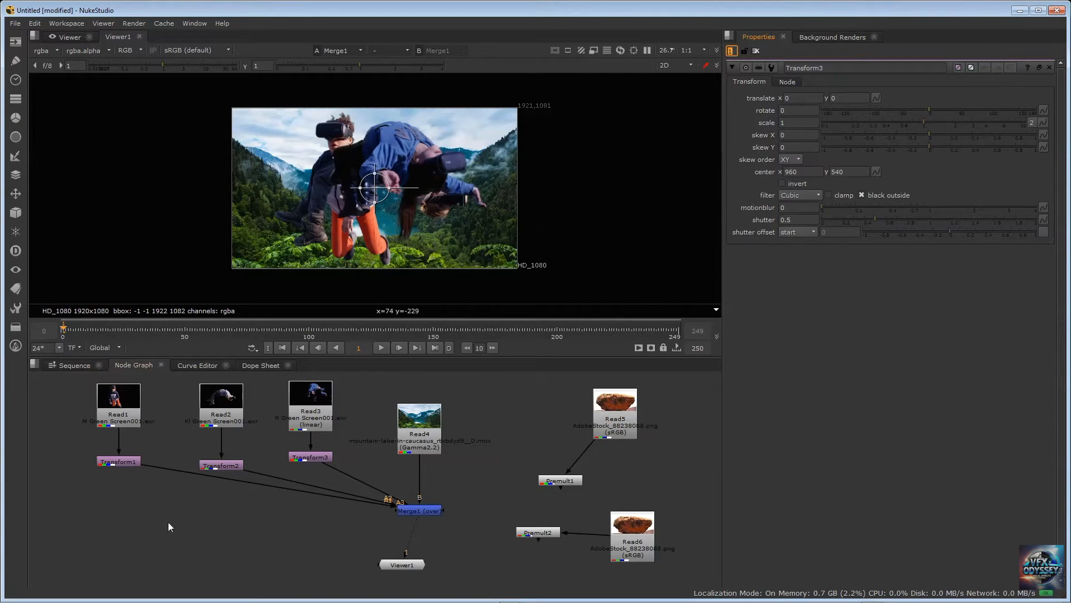
# Examine the properties of Read1 and of Transform1, including Transform1's scale setting
pyautogui.click(173, 440)
pyautogui.click(115, 398)
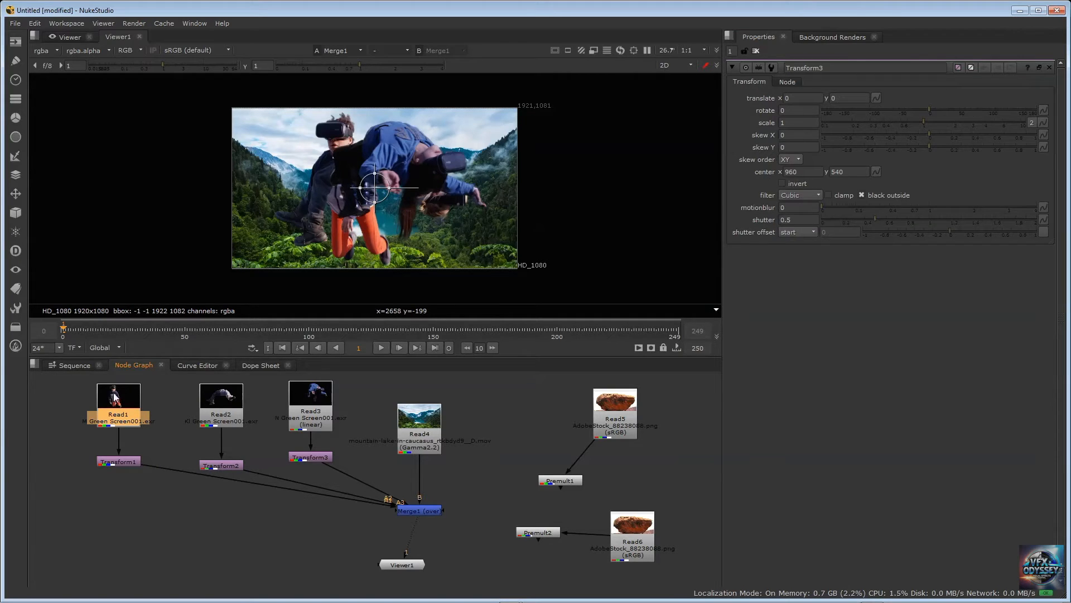
pyautogui.doubleClick(113, 413)
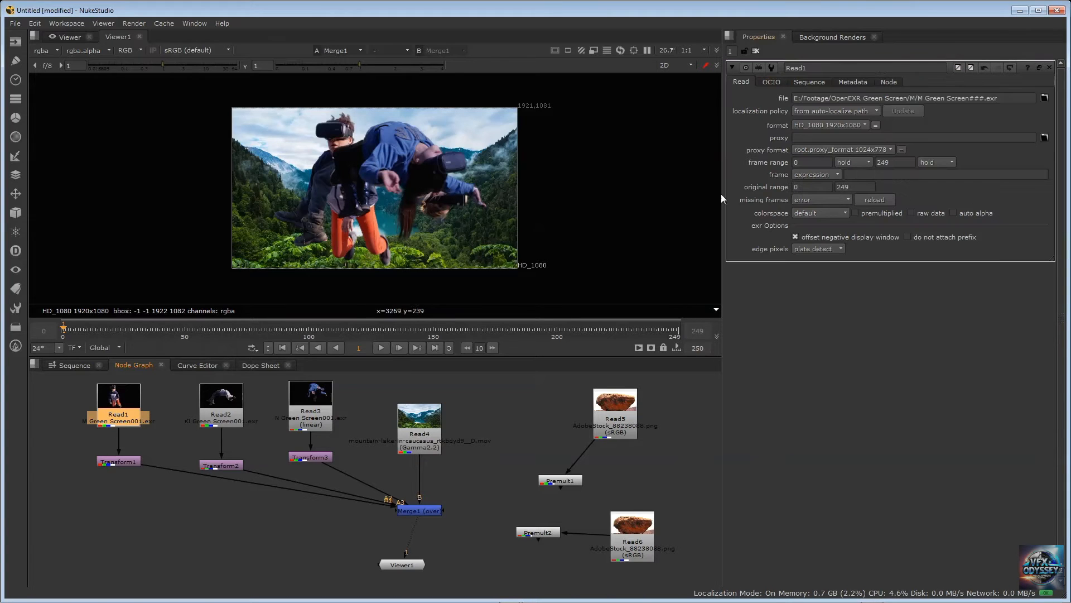
pyautogui.doubleClick(120, 462)
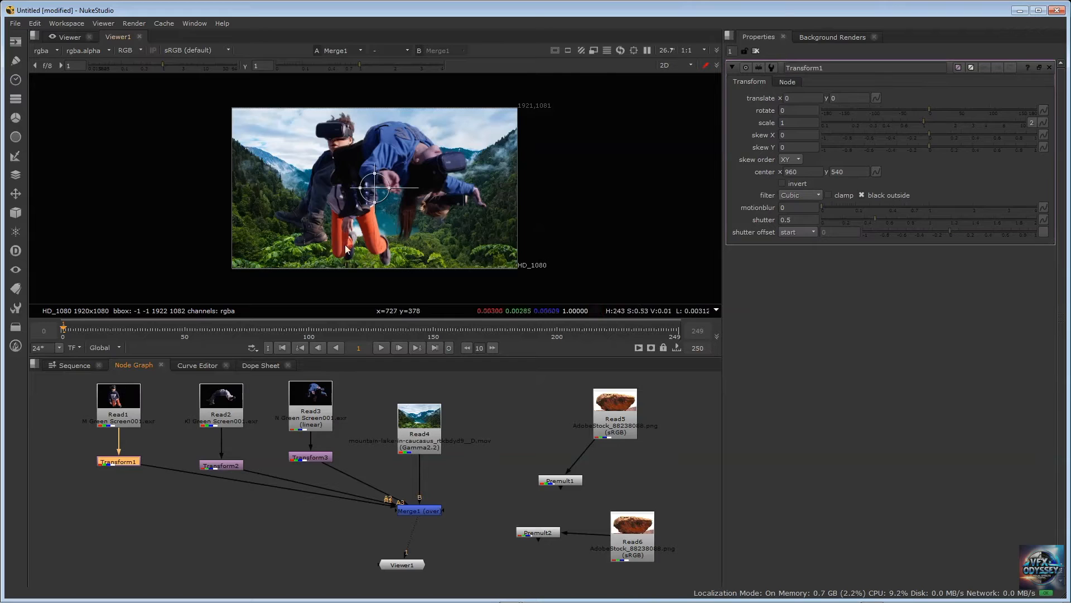
pyautogui.click(795, 123)
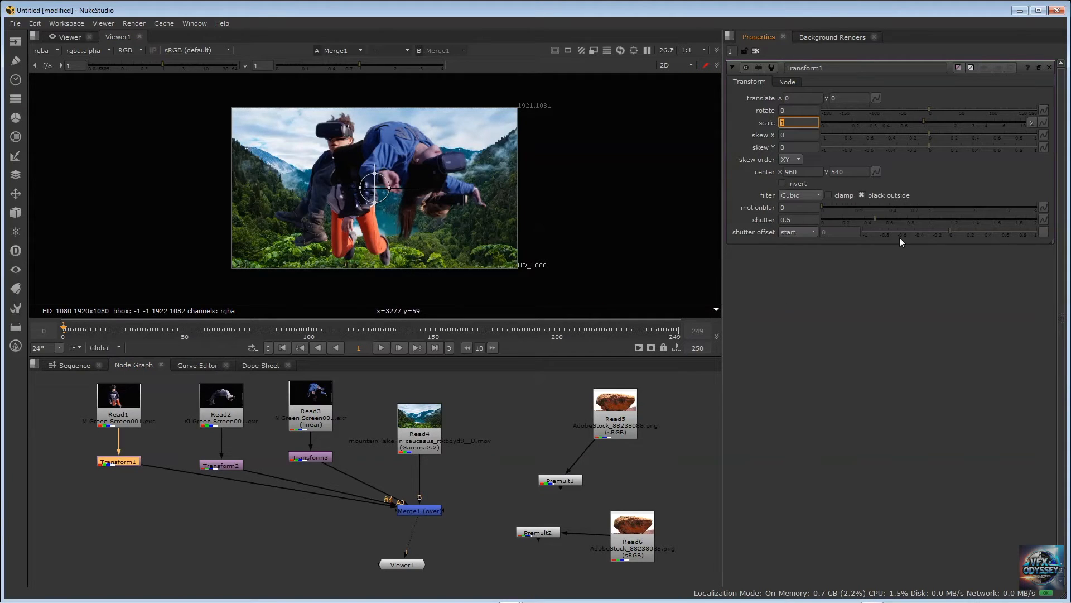
pyautogui.click(123, 498)
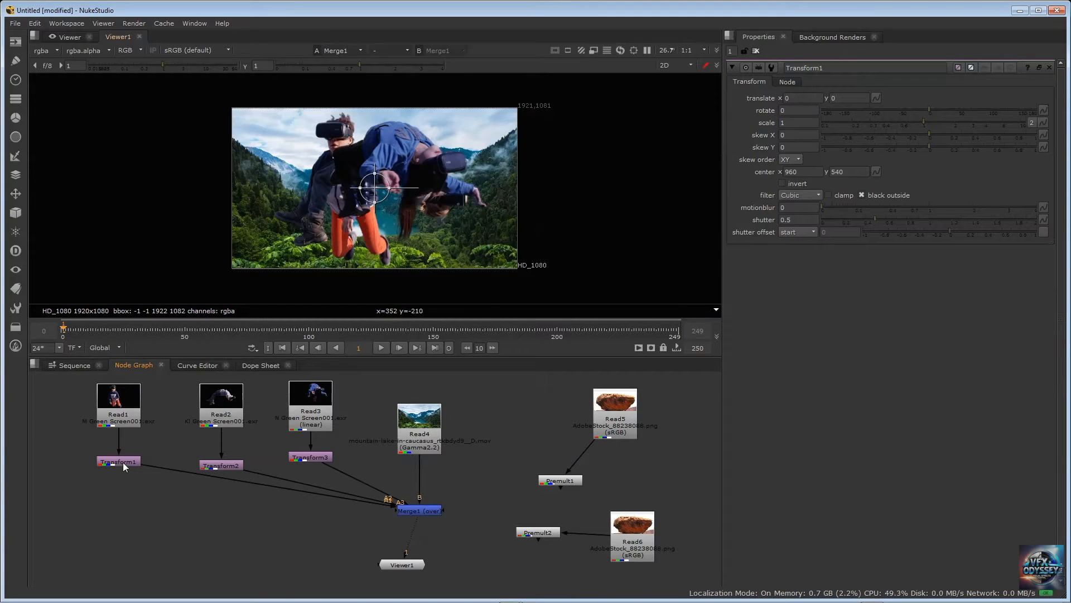
# Offset the foregrounds to about (-494, 22) with Transform1, (514, -8) with Transform2 and (-998, -30) with Transform3
pyautogui.click(122, 462)
pyautogui.moveTo(374, 189); pyautogui.dragTo(301, 184)
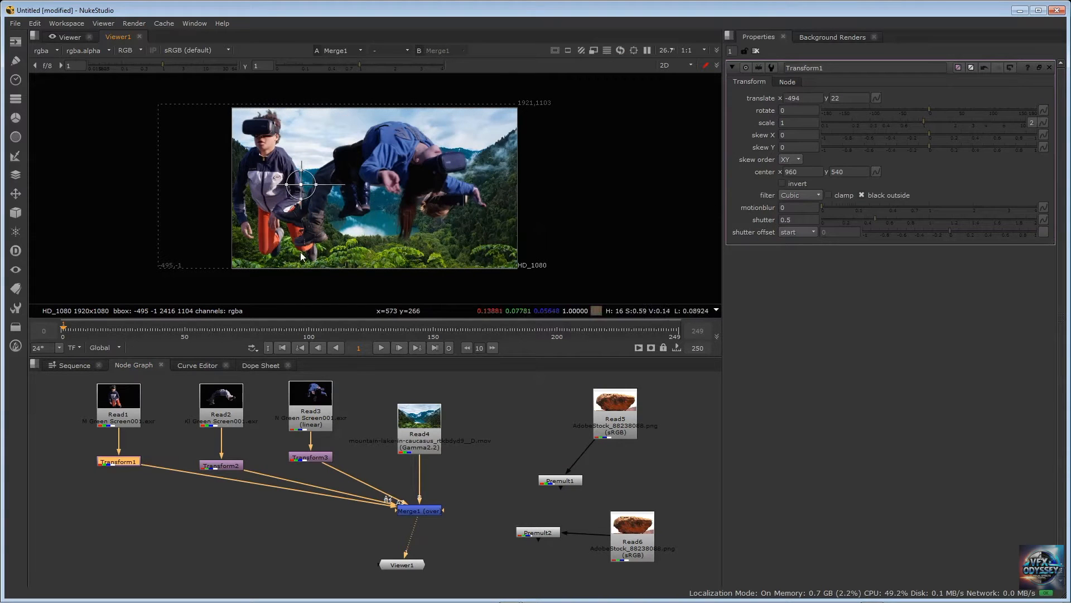
pyautogui.click(231, 465)
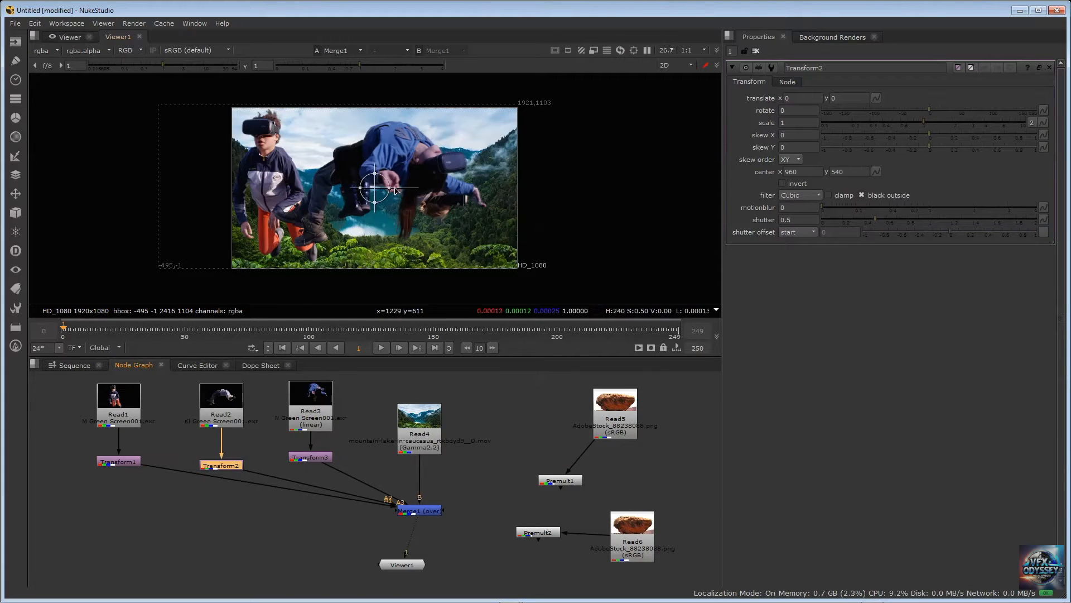
pyautogui.moveTo(374, 188); pyautogui.dragTo(450, 190)
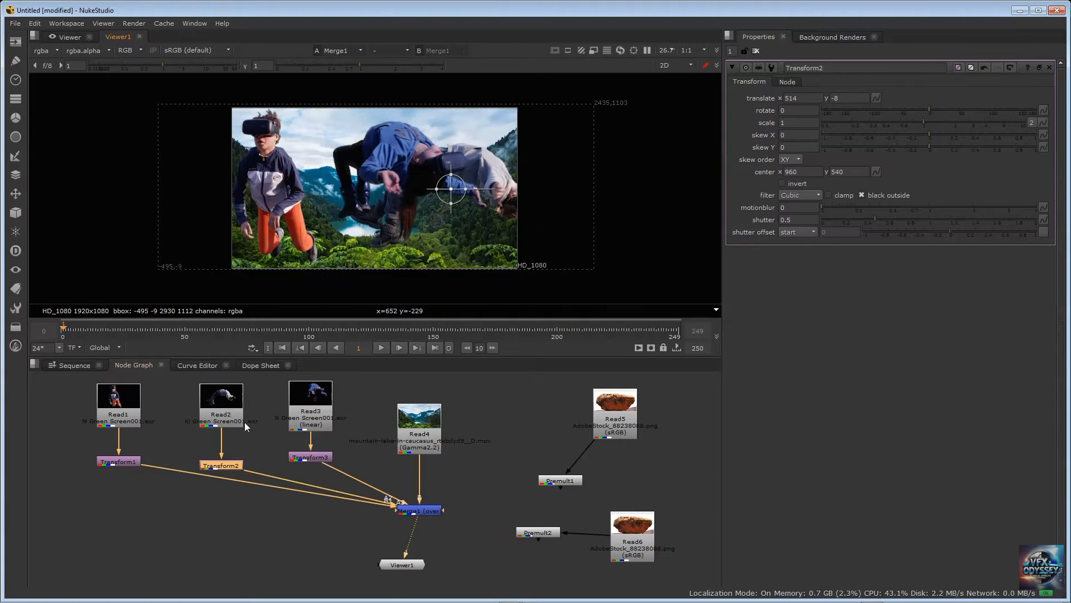
pyautogui.click(301, 459)
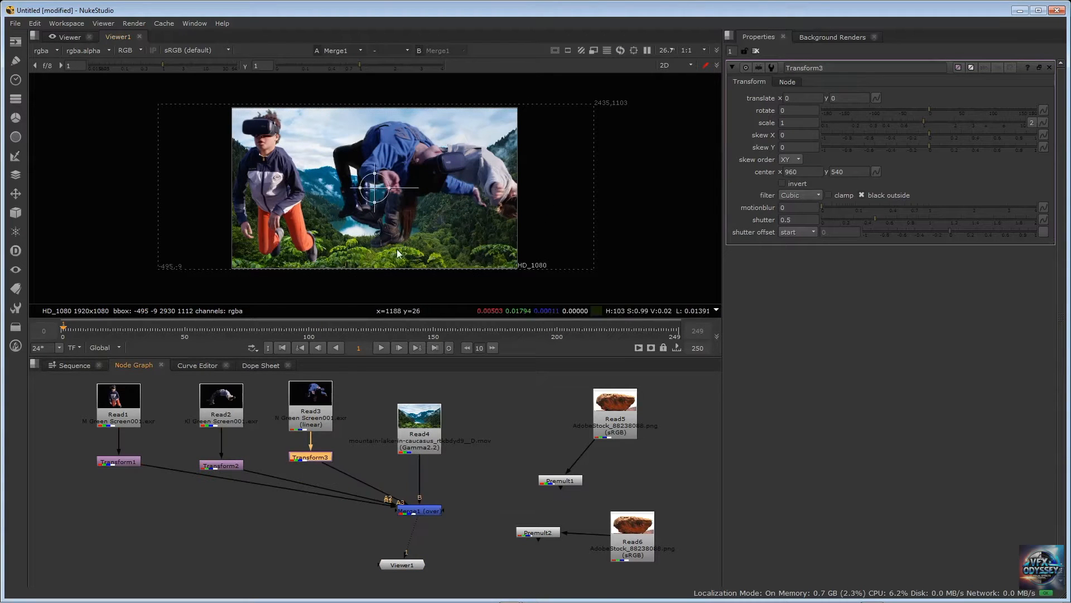
pyautogui.moveTo(375, 183); pyautogui.dragTo(226, 191)
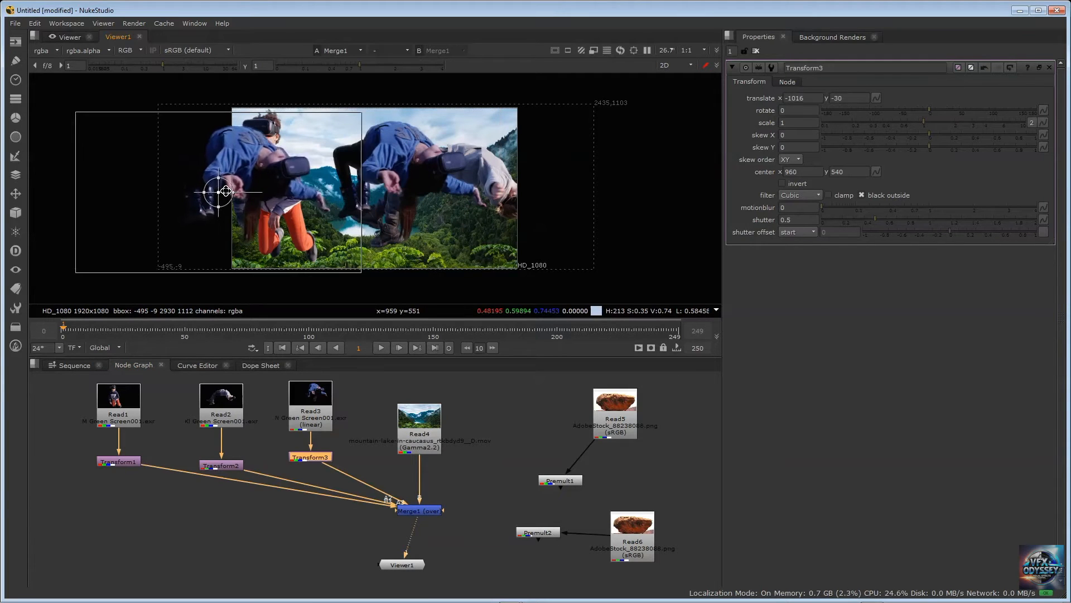
# Move the Transform1 foreground to about x 46, y 30 and set its scale to 0.3
pyautogui.click(119, 462)
pyautogui.moveTo(300, 184); pyautogui.dragTo(381, 183)
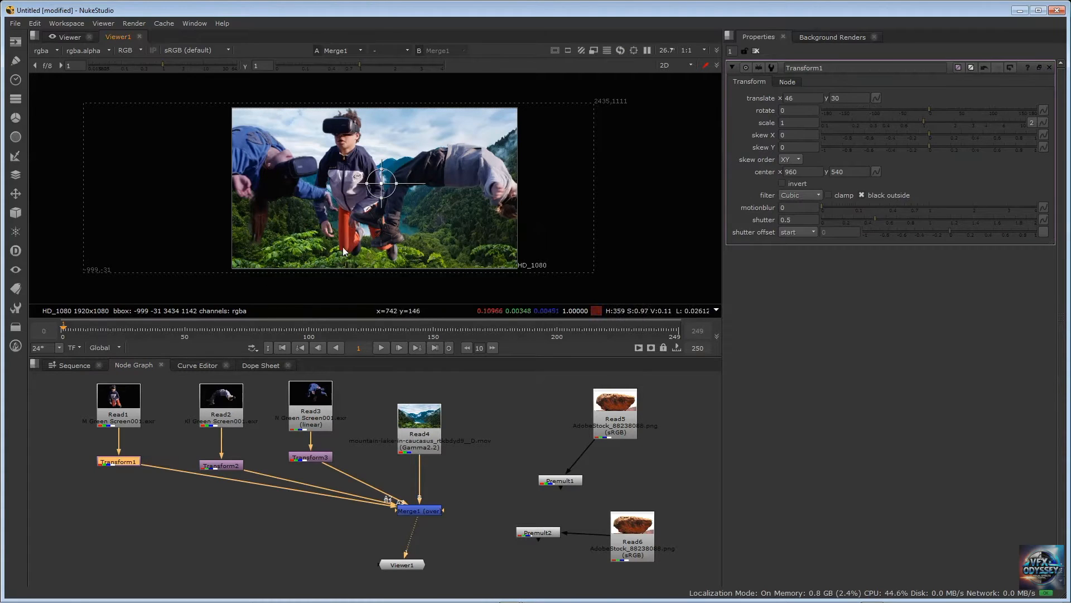
pyautogui.click(788, 122)
pyautogui.write('0.')
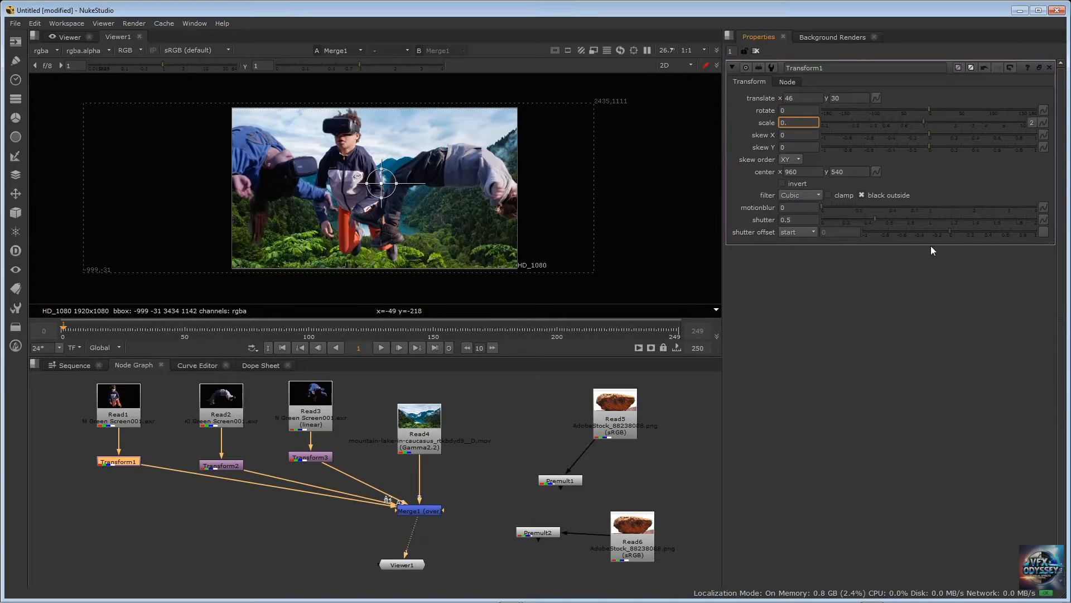
pyautogui.write('3')
pyautogui.press('Return')
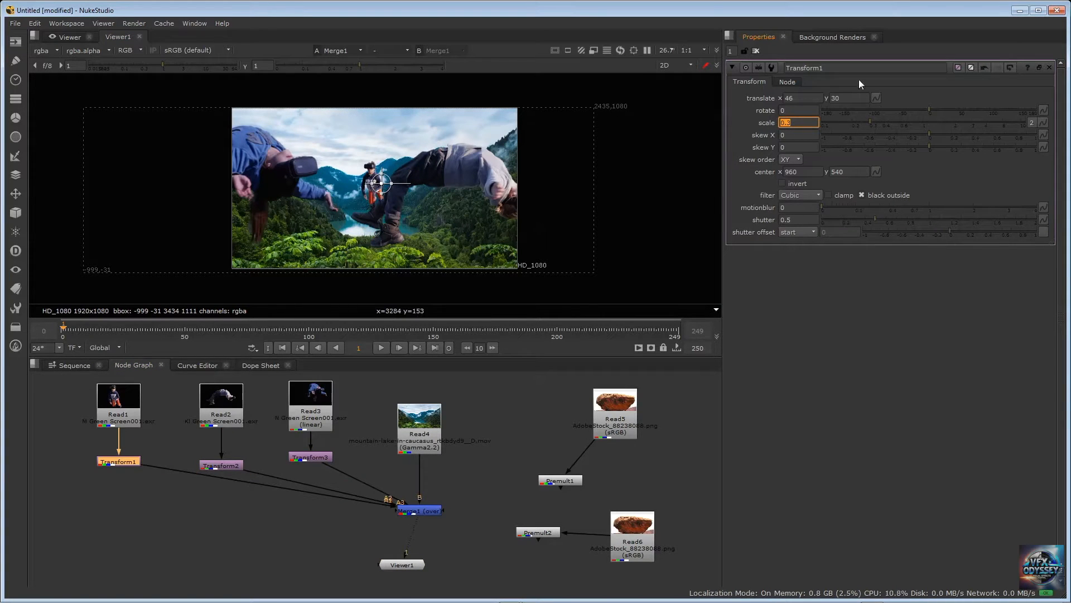
# Set Transform2's scale to 0.3
pyautogui.doubleClick(217, 465)
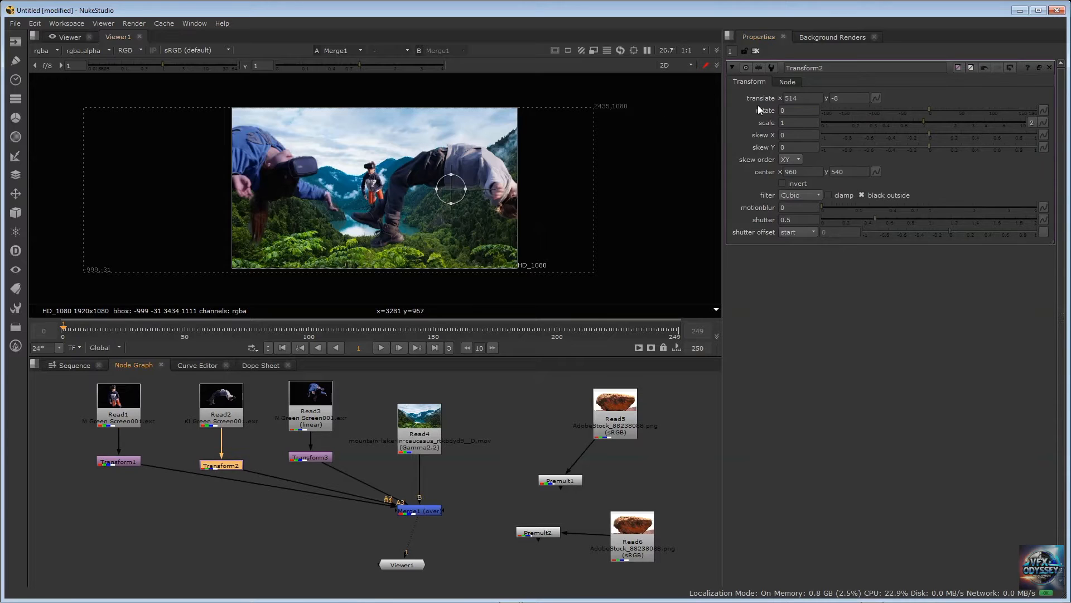
pyautogui.click(795, 123)
pyautogui.write('0.')
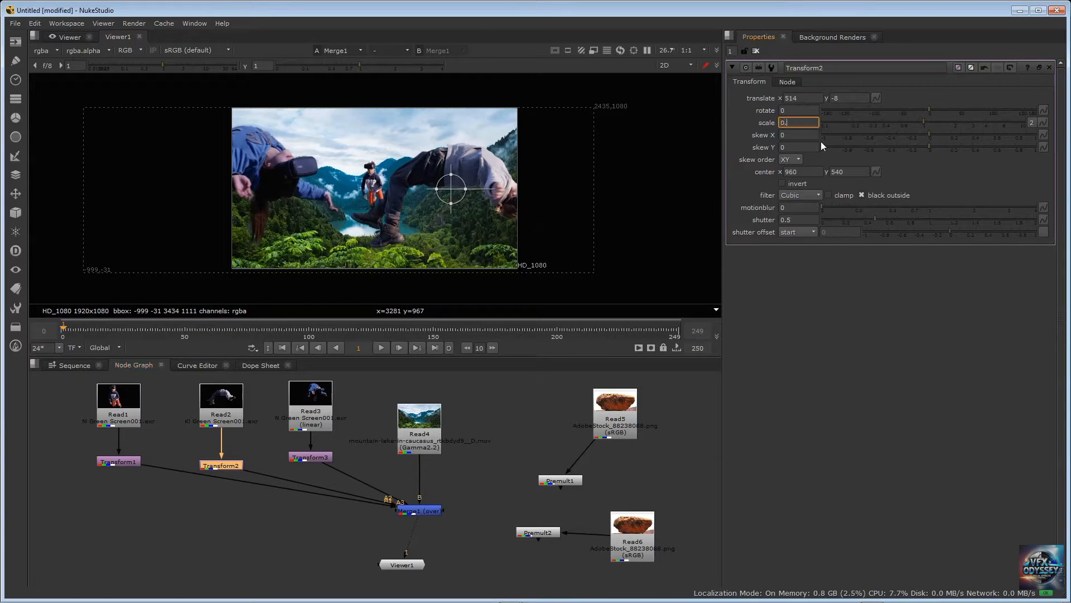
pyautogui.write('3')
pyautogui.press('Return')
# Set Transform1's scale to 0.2
pyautogui.doubleClick(123, 460)
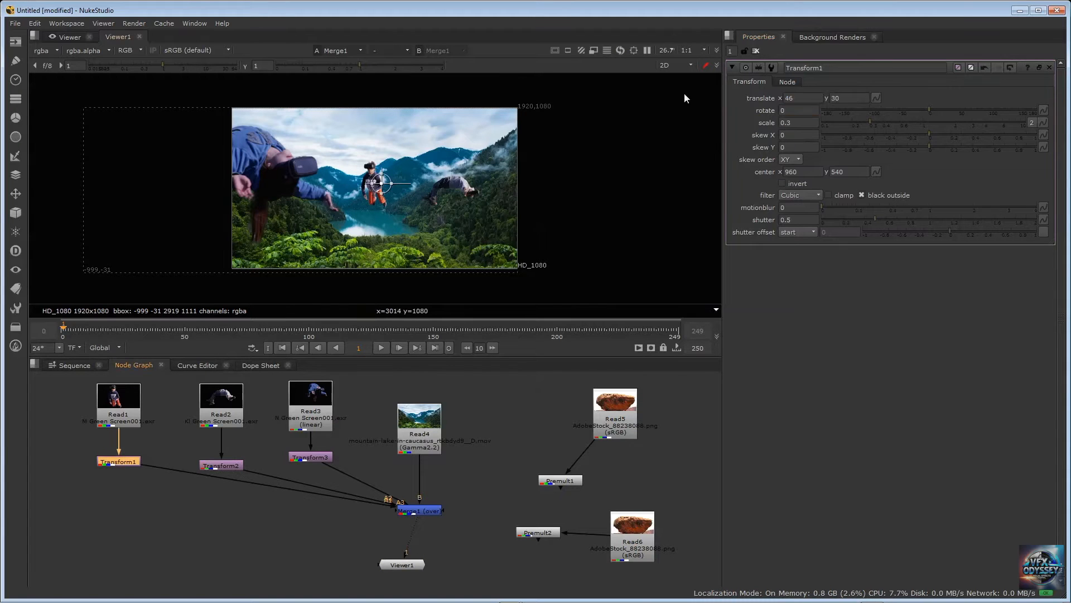
pyautogui.write('0.2')
pyautogui.press('Return')
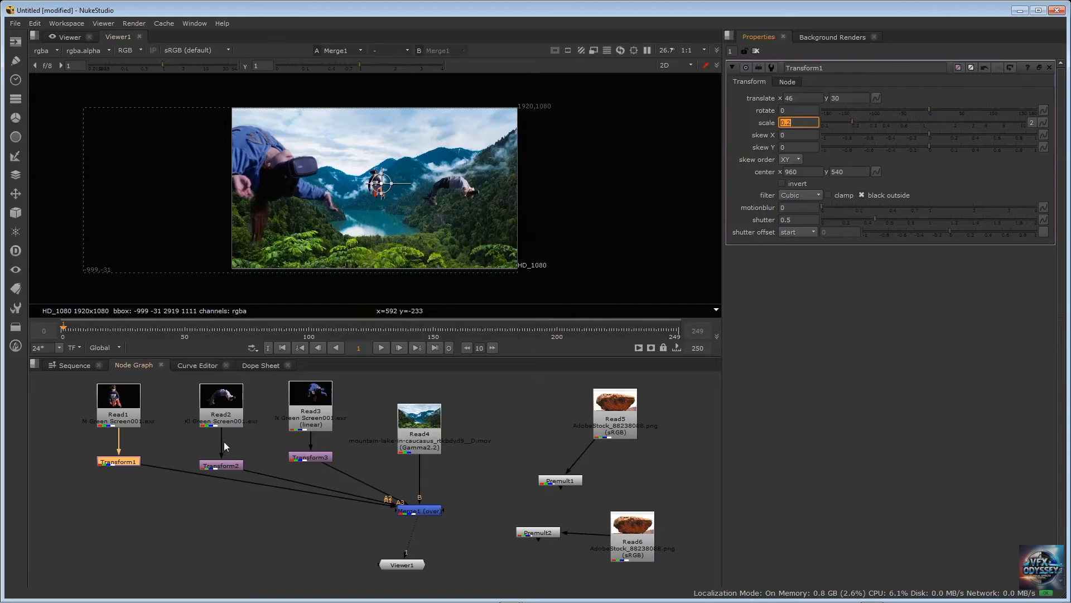
# Set Transform3's scale to 0.3 and move its foreground figure to about x -436, y 74
pyautogui.doubleClick(315, 459)
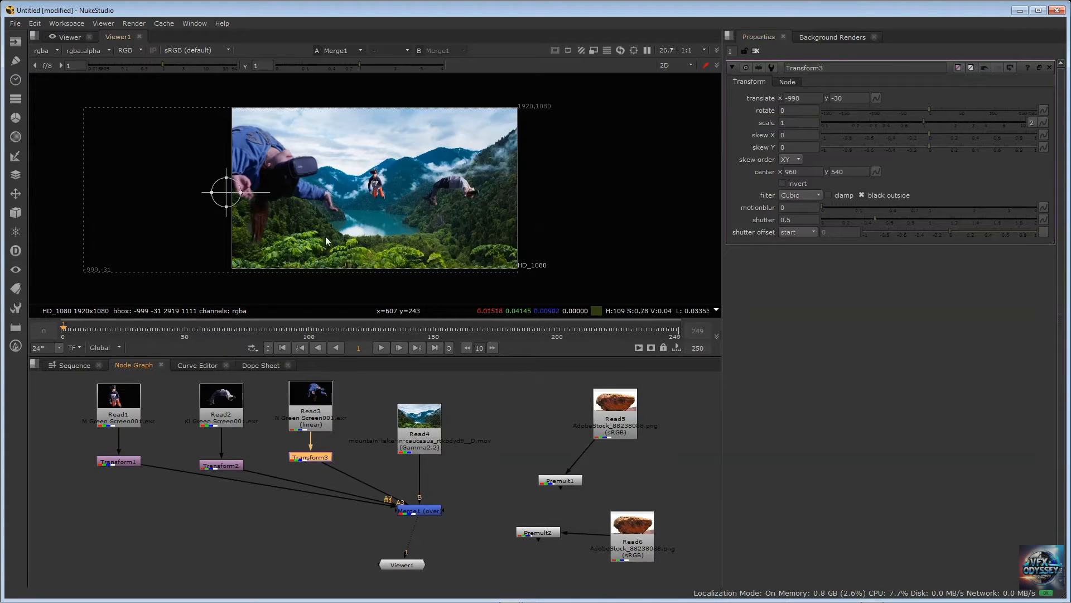
pyautogui.doubleClick(794, 122)
pyautogui.write('0')
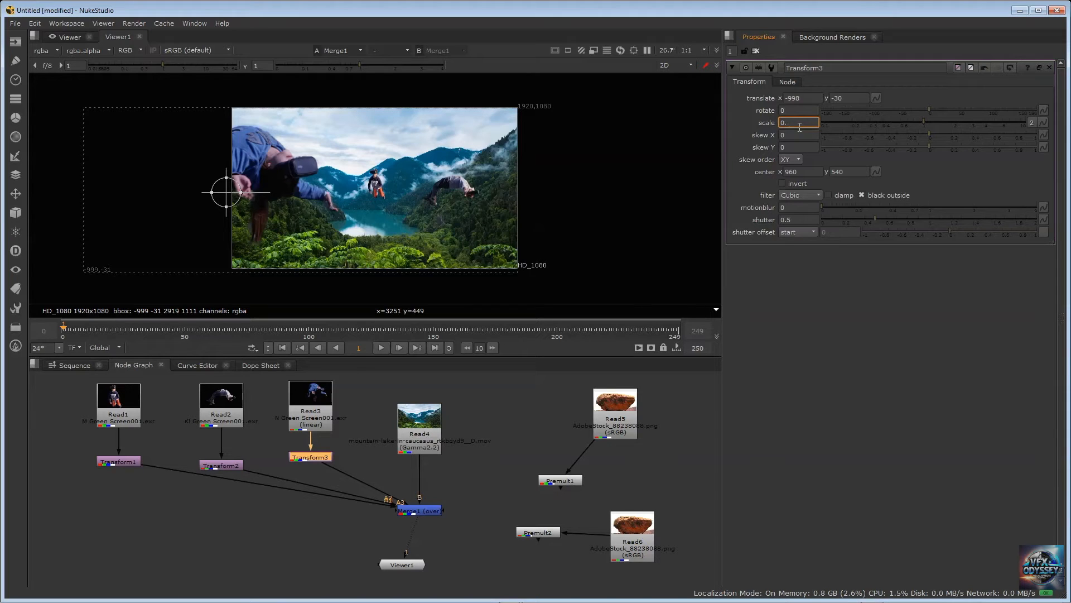
pyautogui.write('.3')
pyautogui.press('Return')
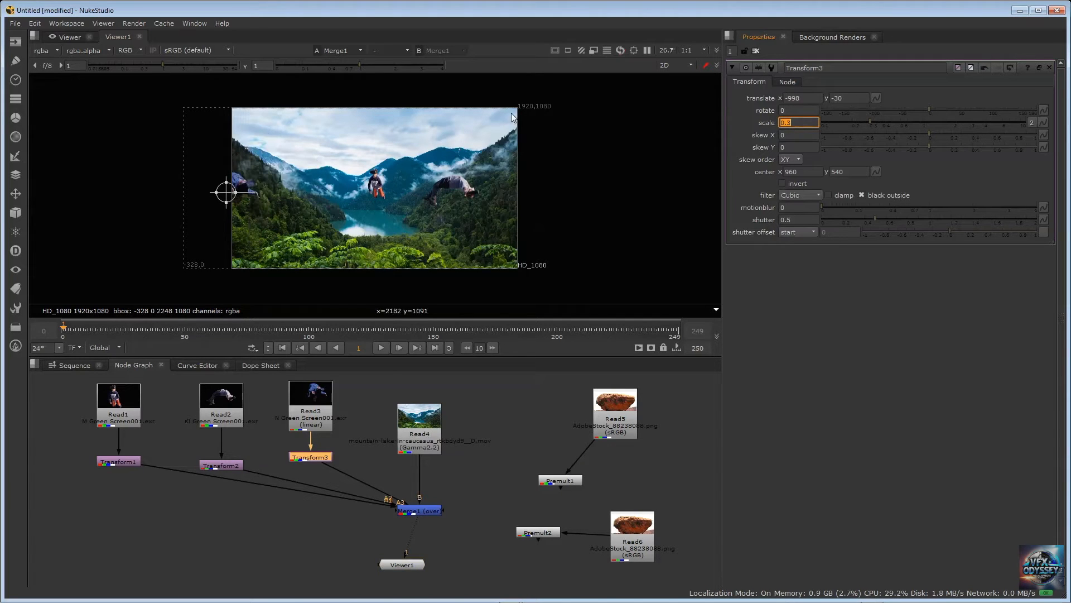
pyautogui.moveTo(226, 192); pyautogui.dragTo(308, 179)
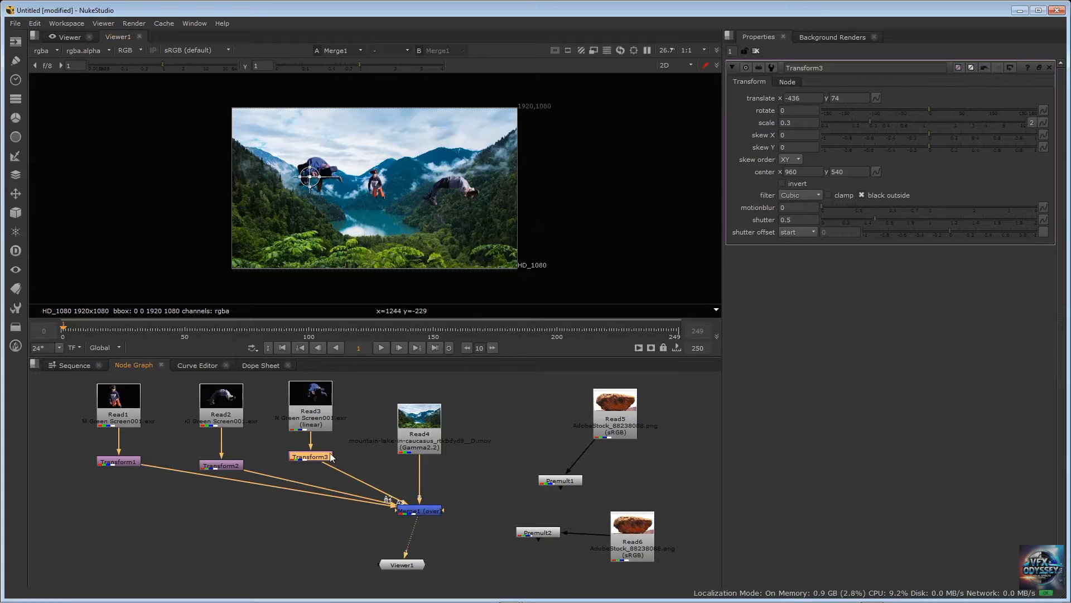
# Move the Transform2 foreground figure to about x 296, y 18 and set its scale to 0.2
pyautogui.click(216, 464)
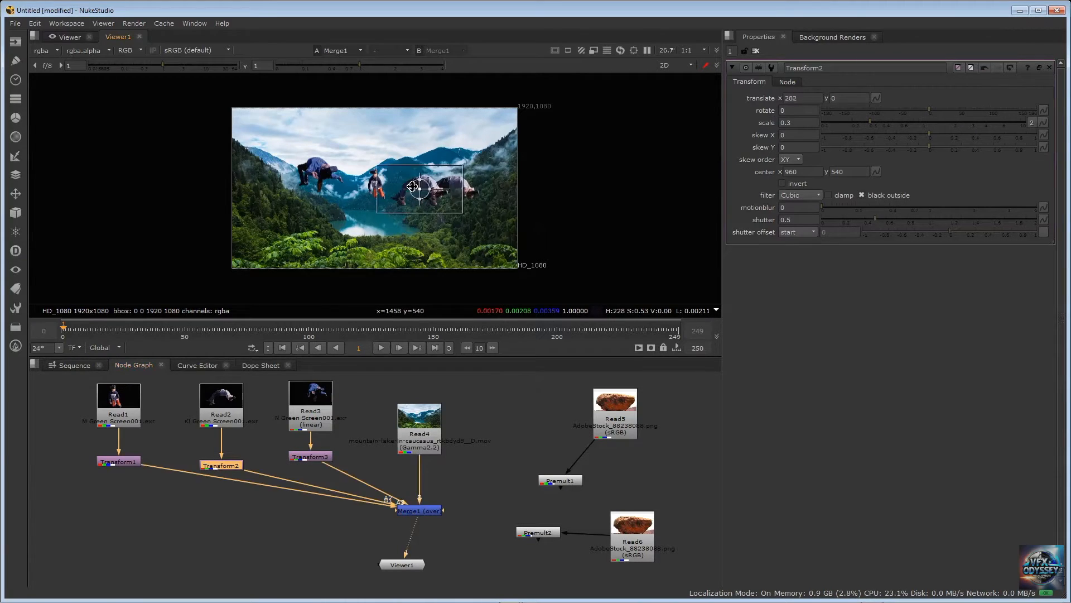
pyautogui.moveTo(413, 187); pyautogui.dragTo(415, 184)
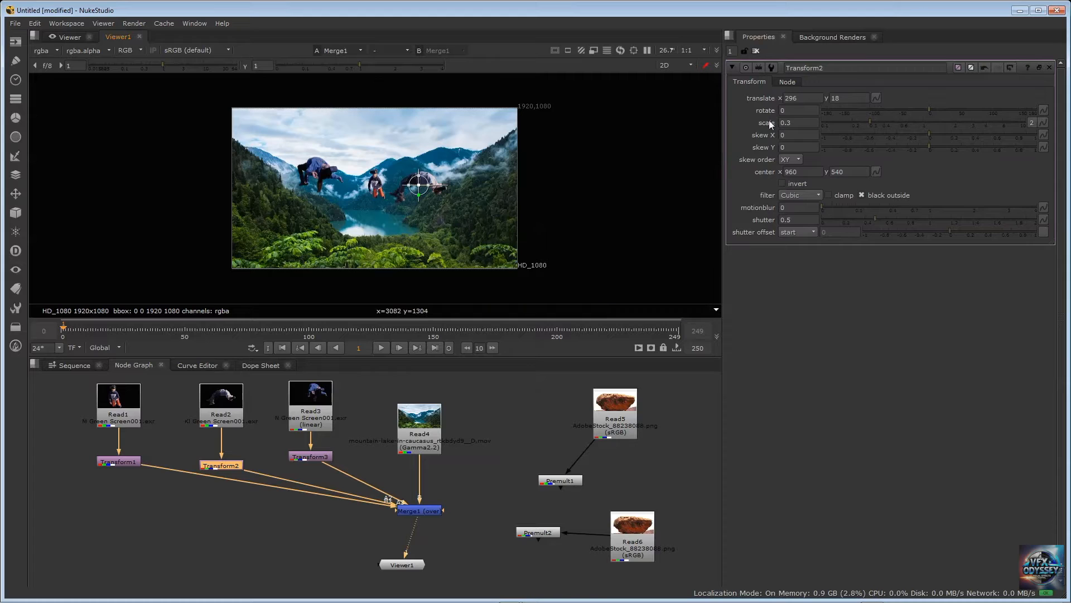
pyautogui.click(807, 122)
pyautogui.write('0.2')
pyautogui.press('Return')
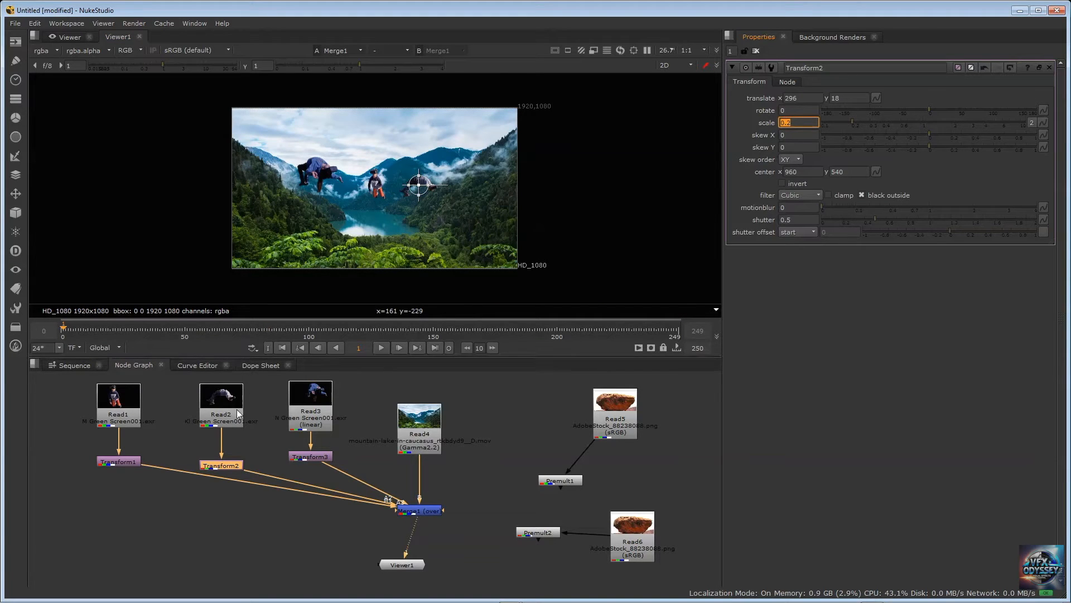
# Set Transform1's scale to 0.15
pyautogui.click(129, 462)
pyautogui.click(803, 122)
pyautogui.write('0.')
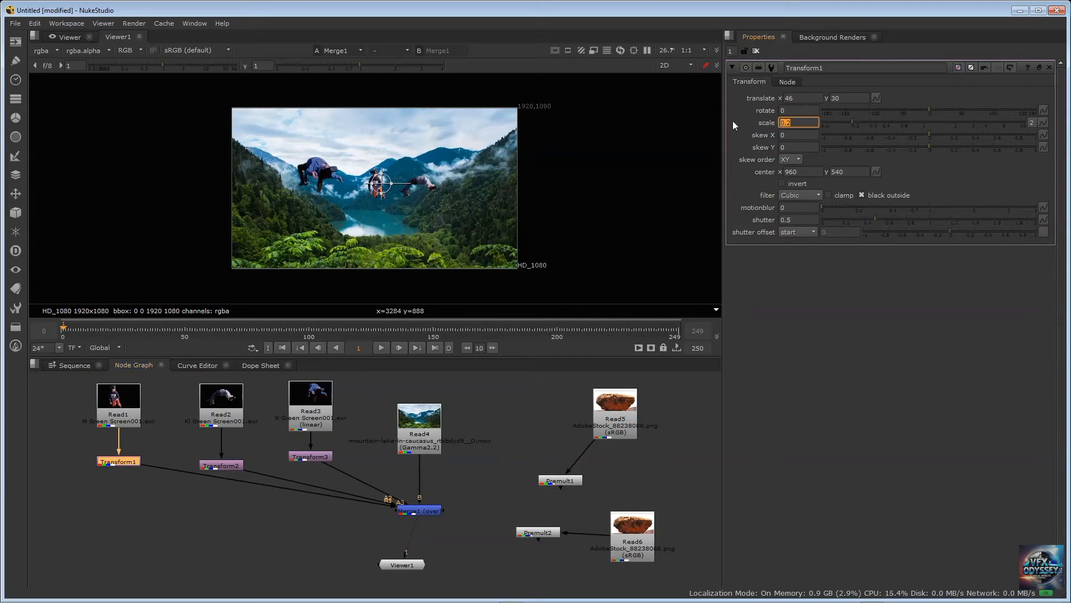
pyautogui.write('15')
pyautogui.press('Return')
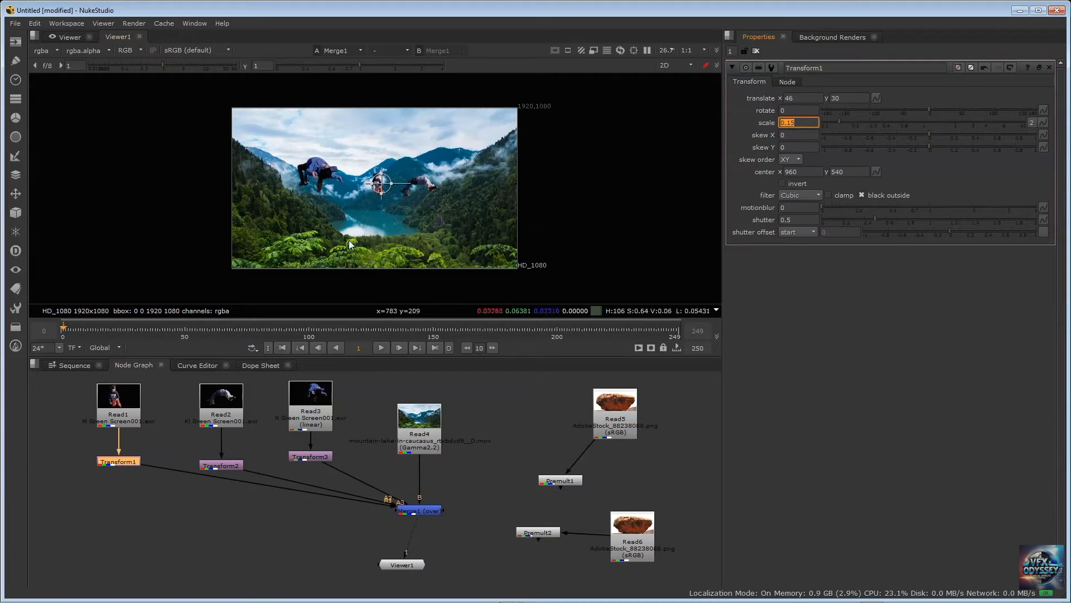
# Set Transform3's scale to 0.25 and move its foreground figure to about x -312, y 78
pyautogui.click(322, 456)
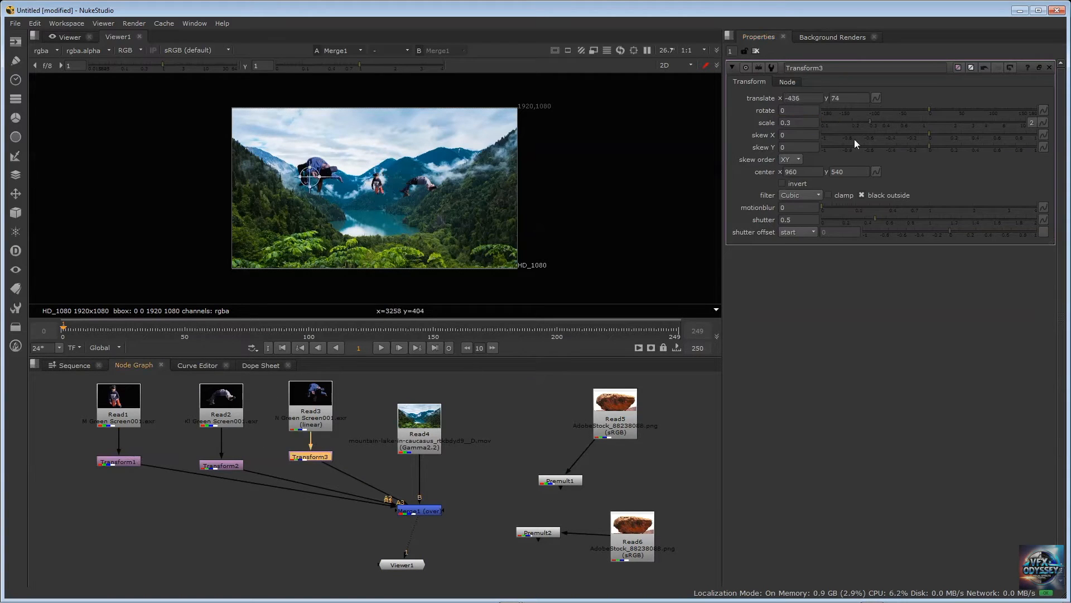
pyautogui.write('0.25')
pyautogui.press('Return')
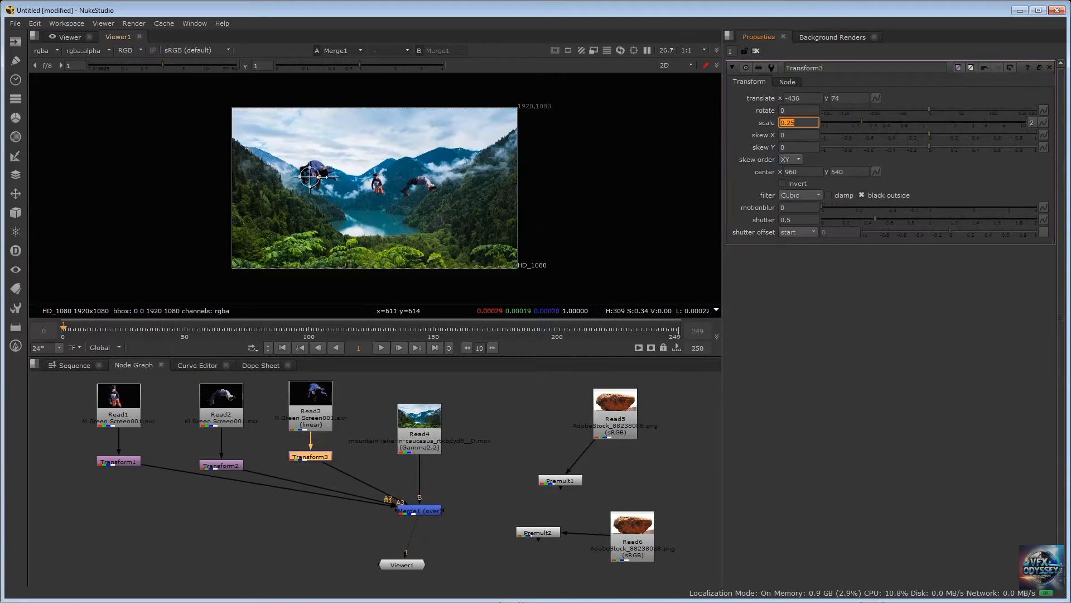
pyautogui.moveTo(310, 177); pyautogui.dragTo(331, 175)
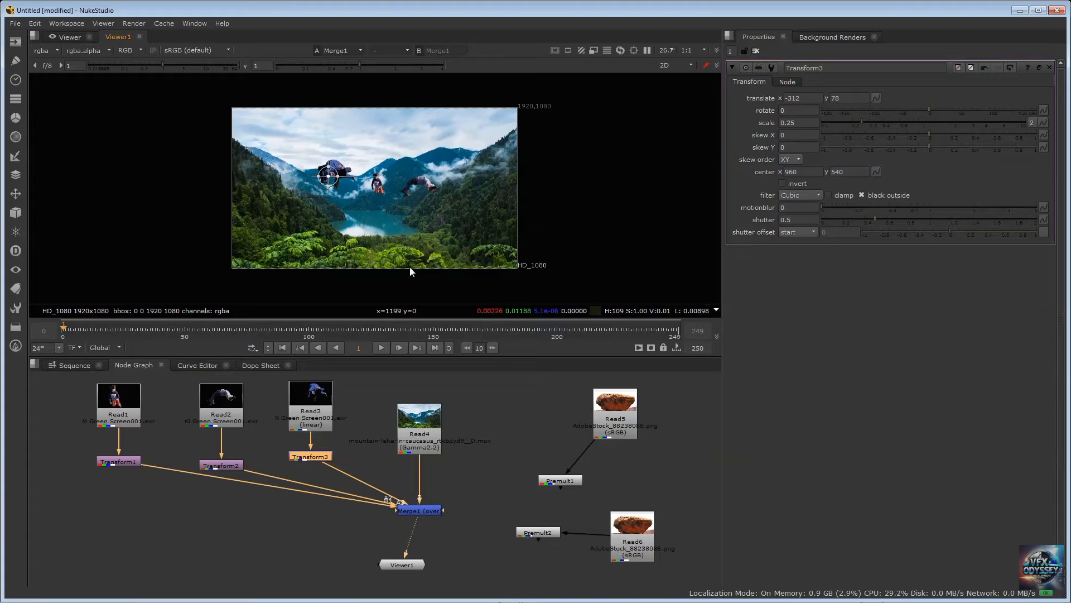
pyautogui.click(207, 514)
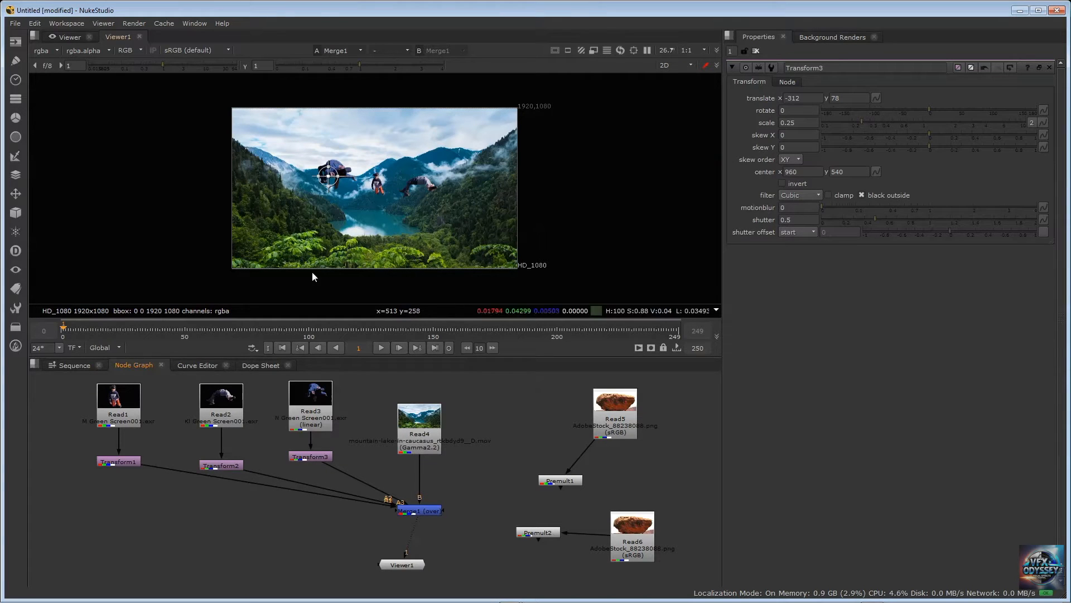
# Relocate the Read5 rock and Premult1 below the figure Transform nodes and connect Premult1 to Merge1 as input A4
pyautogui.moveTo(615, 403); pyautogui.dragTo(600, 403)
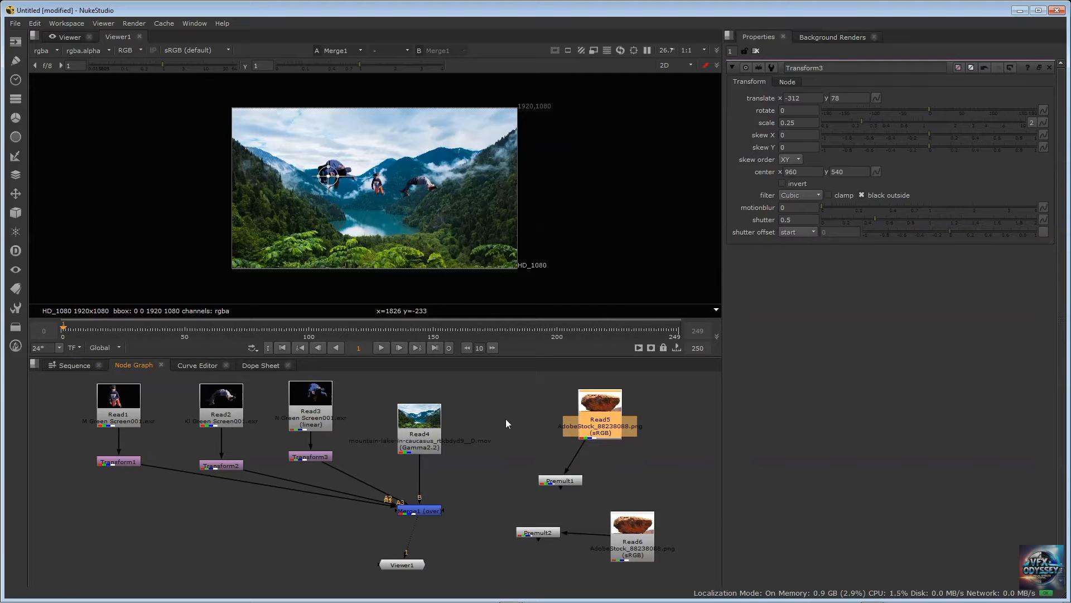
pyautogui.moveTo(591, 409); pyautogui.dragTo(537, 406)
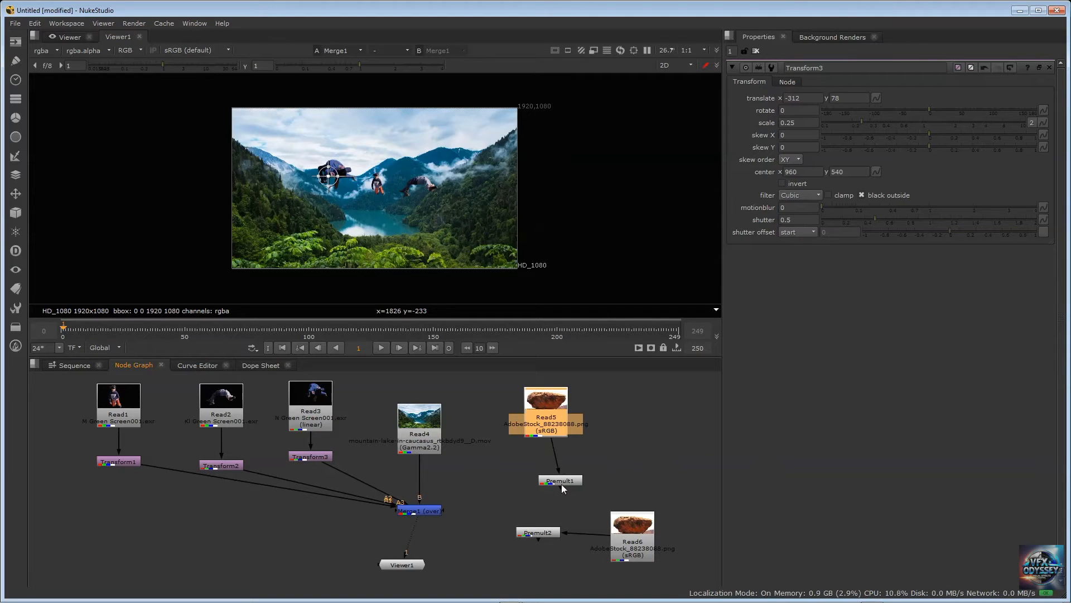
pyautogui.moveTo(561, 484); pyautogui.dragTo(398, 510)
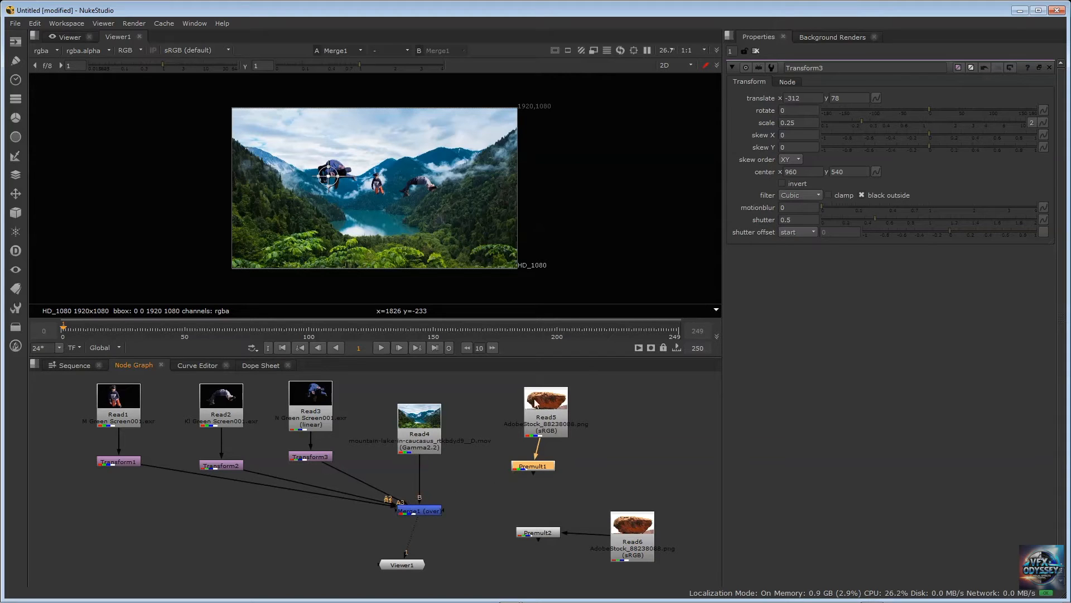
pyautogui.moveTo(536, 400); pyautogui.dragTo(197, 531)
pyautogui.moveTo(526, 466); pyautogui.dragTo(282, 554)
pyautogui.moveTo(211, 537); pyautogui.dragTo(178, 525)
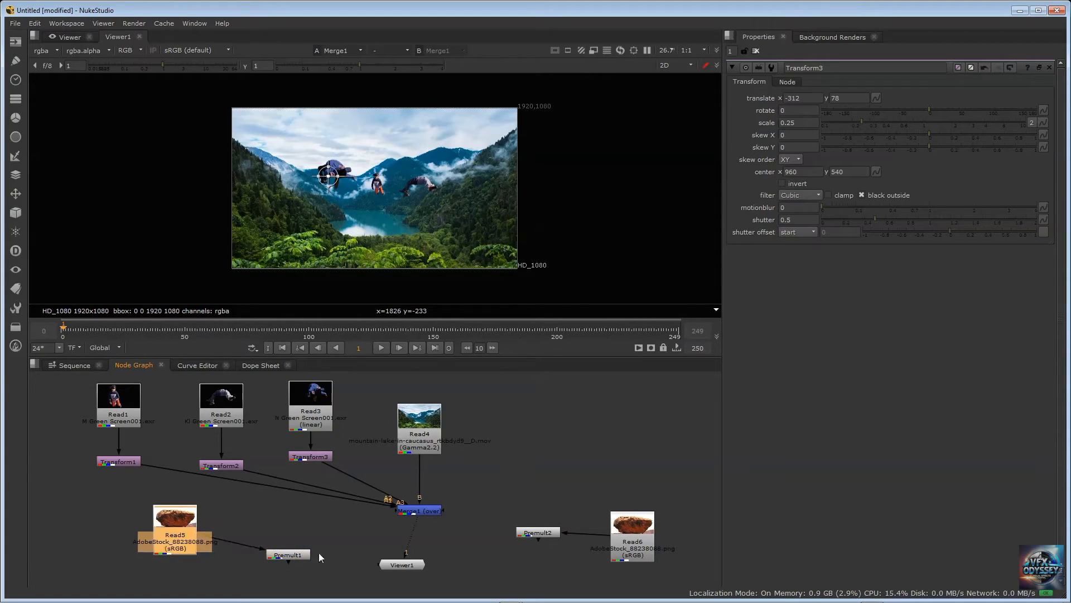
pyautogui.moveTo(294, 555); pyautogui.dragTo(418, 520)
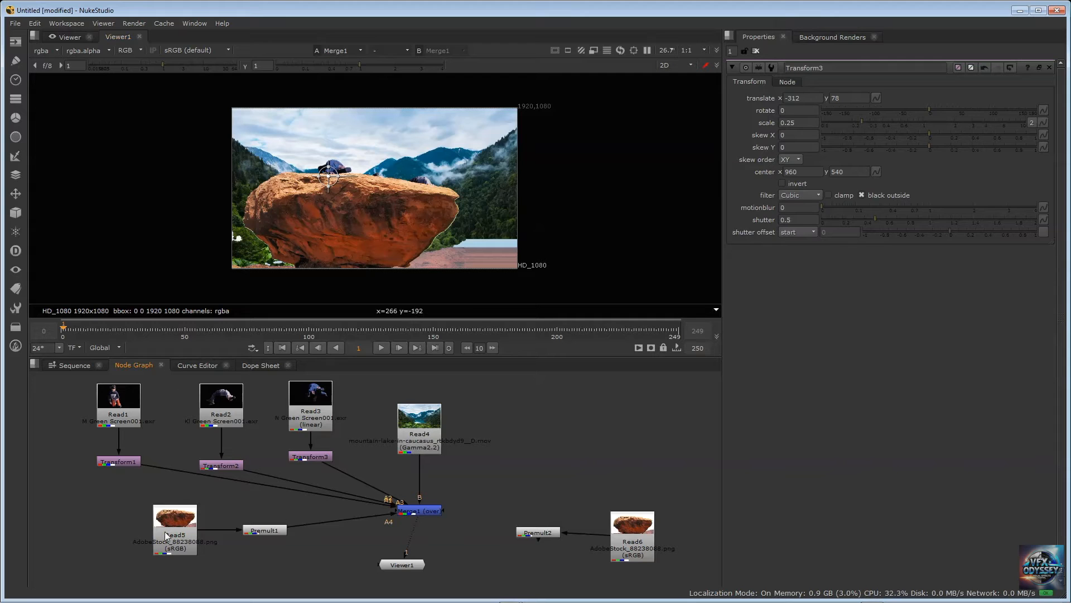
pyautogui.moveTo(165, 531); pyautogui.dragTo(99, 523)
pyautogui.moveTo(251, 527); pyautogui.dragTo(194, 519)
pyautogui.click(271, 526)
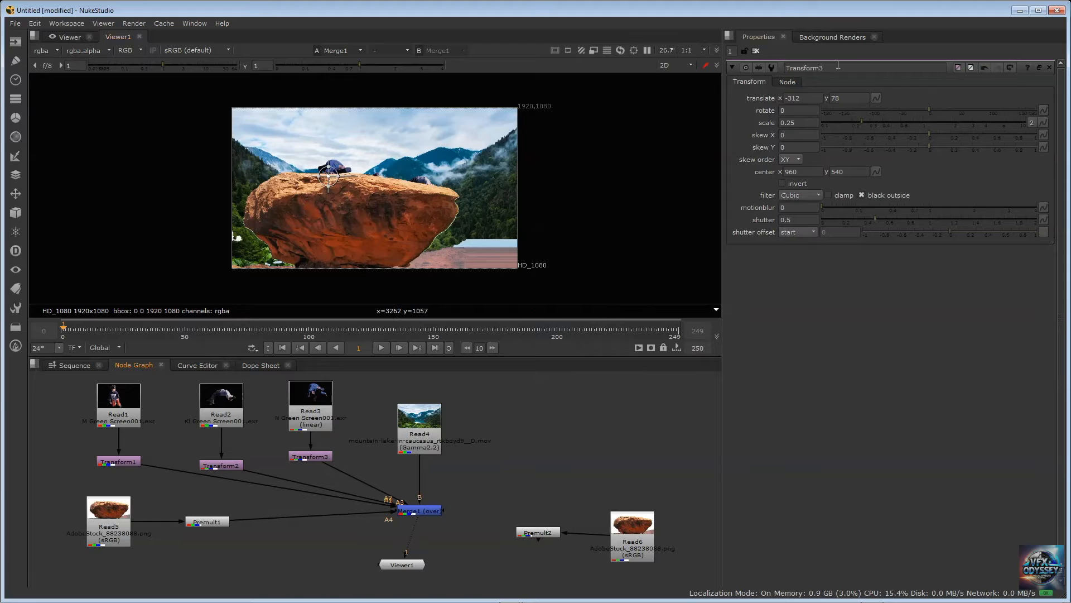
# Insert a Transform node between Premult1 and Merge1 and space the rock branch's nodes out in a row
pyautogui.moveTo(838, 65); pyautogui.dragTo(734, 69)
pyautogui.click(290, 542)
pyautogui.press('Tab')
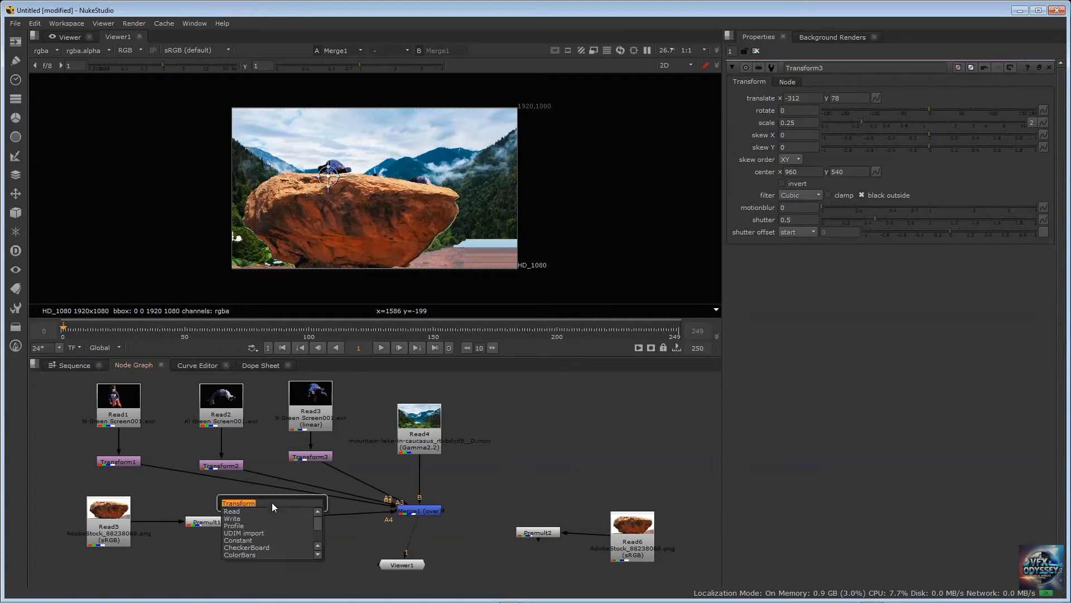
pyautogui.click(213, 525)
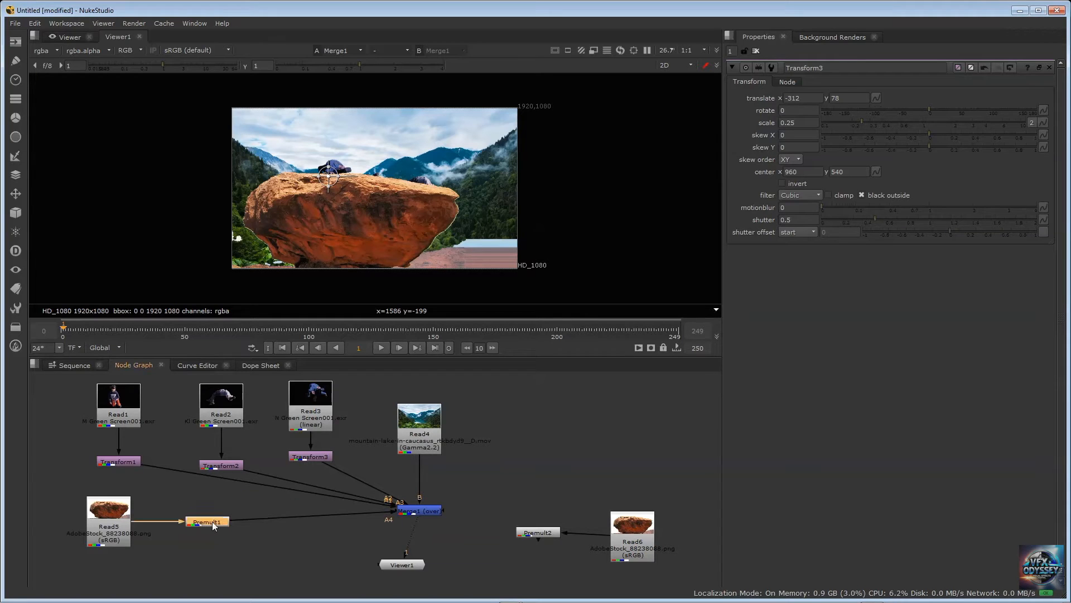
pyautogui.press('Tab')
pyautogui.press('Return')
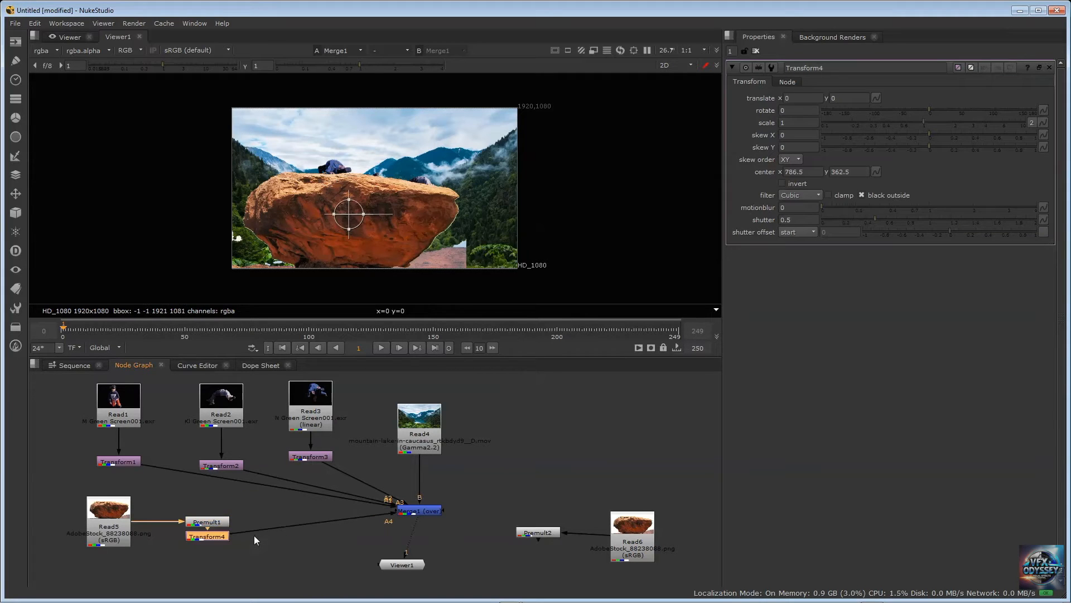
pyautogui.moveTo(217, 537); pyautogui.dragTo(289, 533)
pyautogui.moveTo(208, 523); pyautogui.dragTo(165, 523)
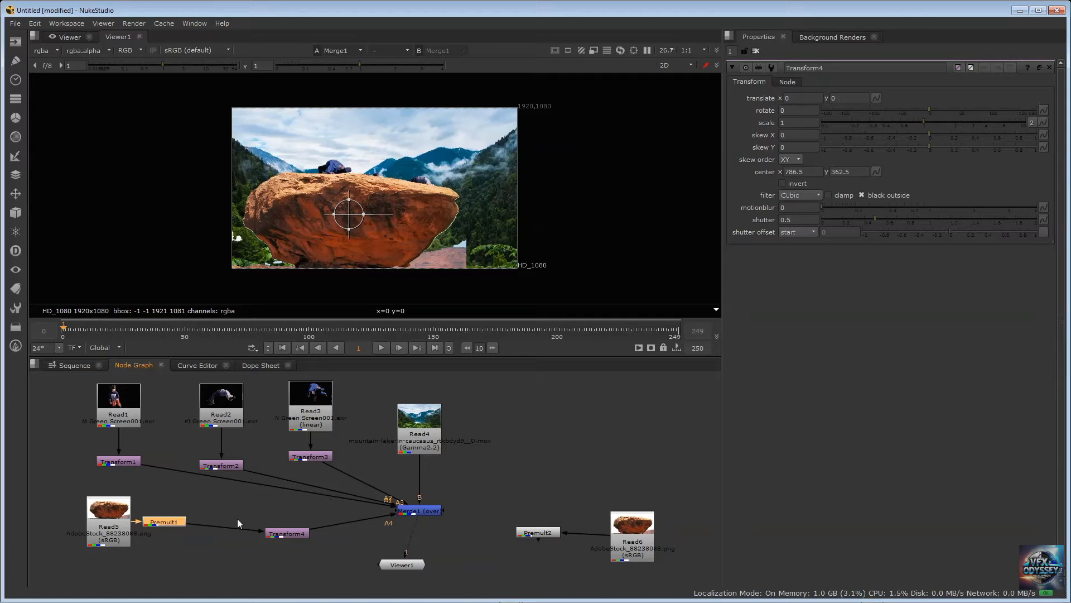
pyautogui.moveTo(291, 530); pyautogui.dragTo(272, 518)
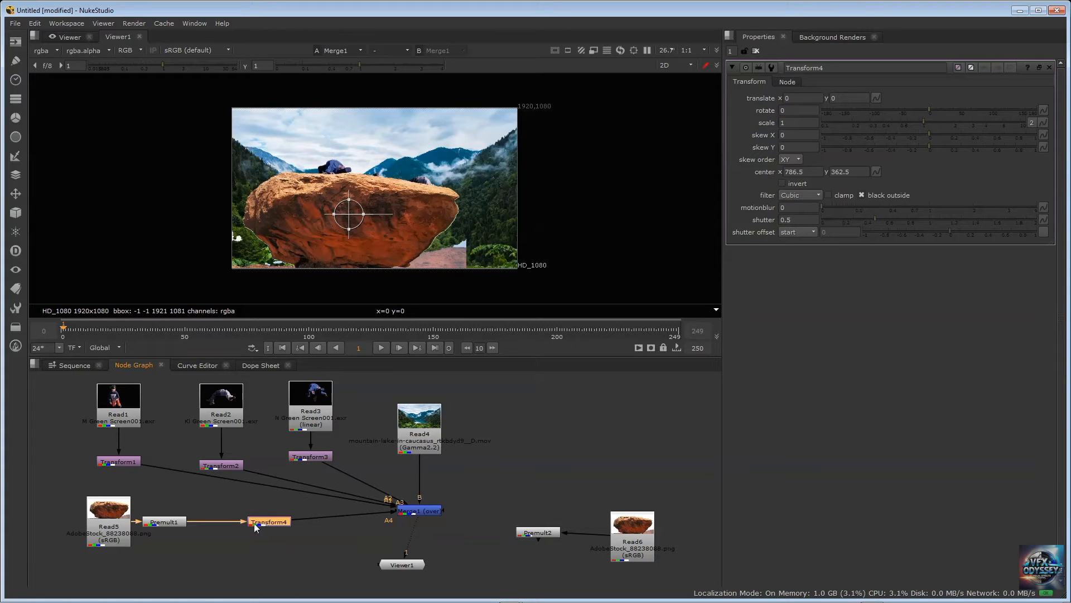
pyautogui.moveTo(265, 523); pyautogui.dragTo(269, 524)
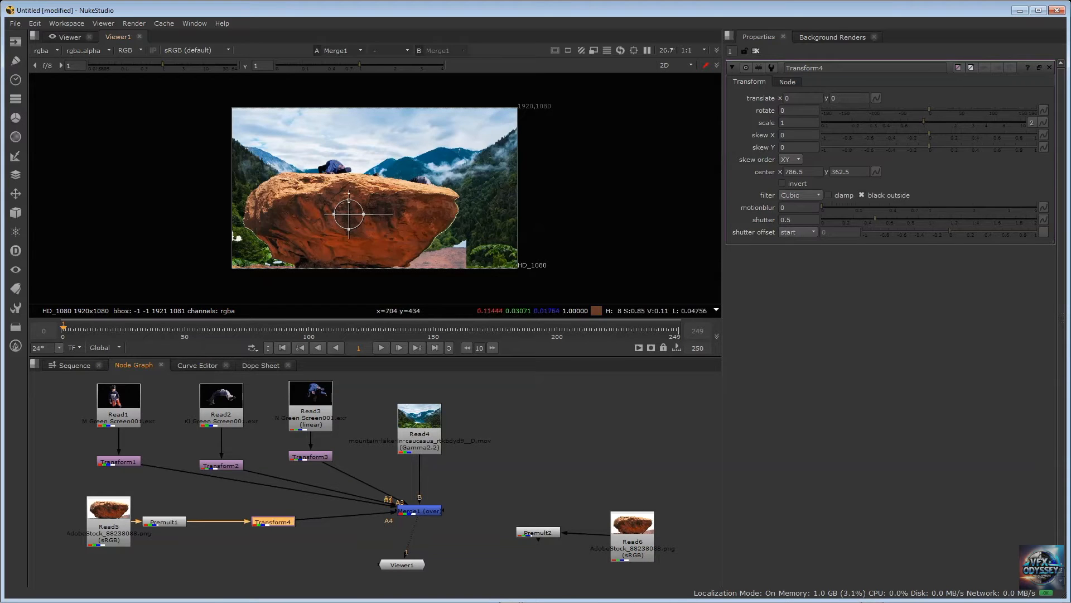
# Move the Transform4 rock down to about x -72, y -142 and shift the Transform4 node closer to Premult1
pyautogui.moveTo(349, 214); pyautogui.dragTo(338, 235)
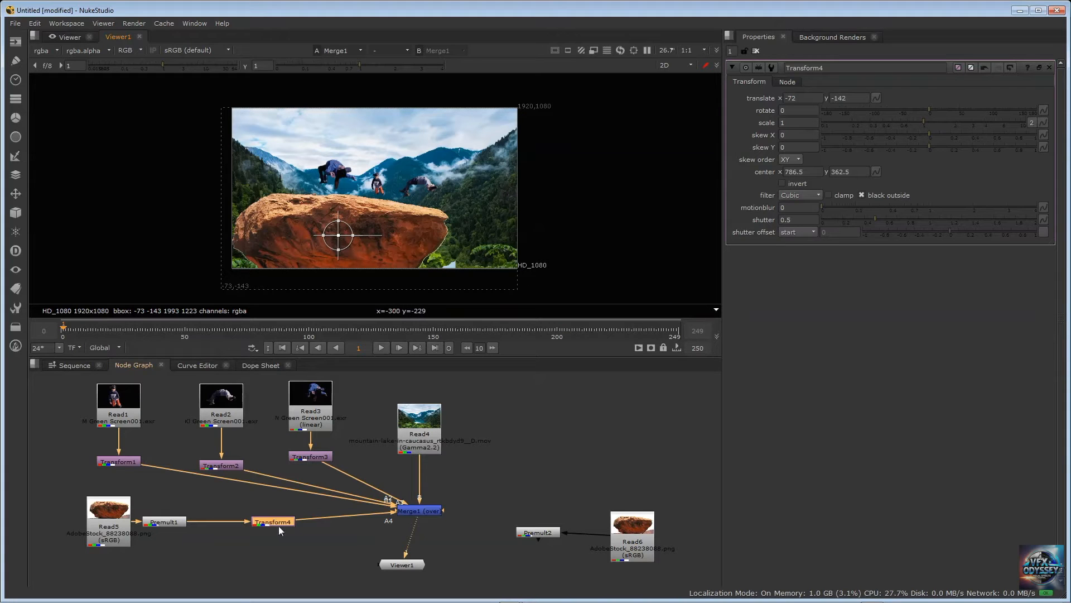
pyautogui.moveTo(280, 530); pyautogui.dragTo(246, 528)
pyautogui.click(256, 506)
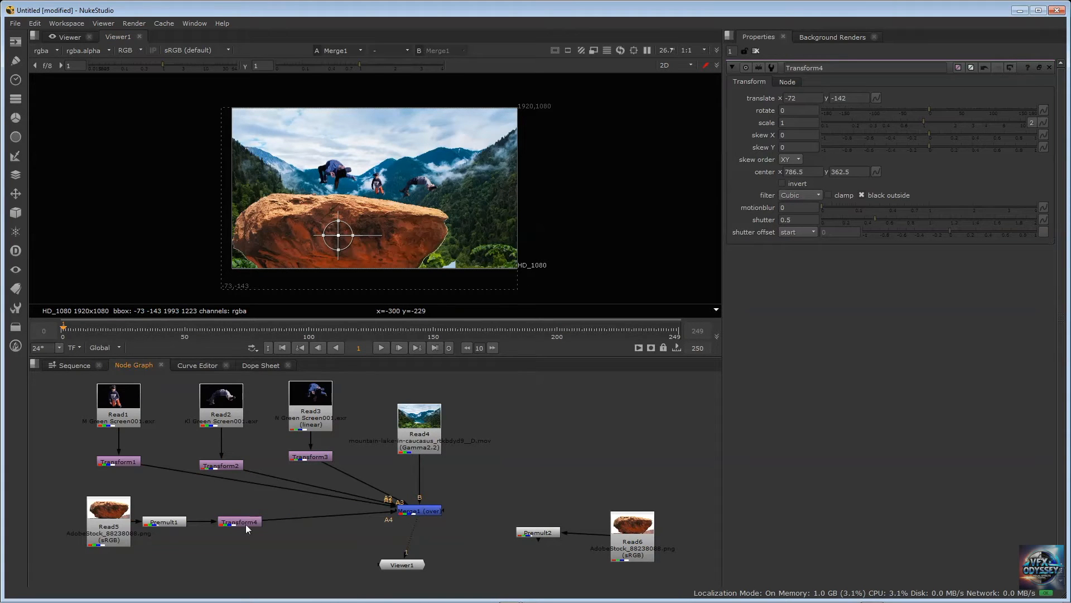
# Insert a Mirror node between Transform4 and Merge1 and enable its horizontal (flop) option
pyautogui.click(246, 524)
pyautogui.press('Tab')
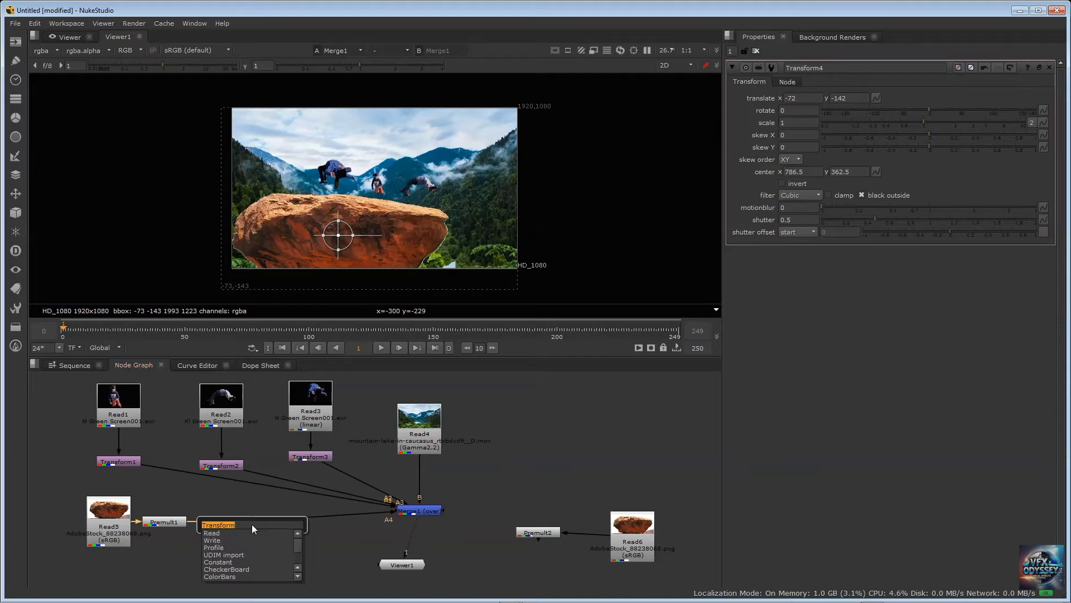
pyautogui.write('mirror')
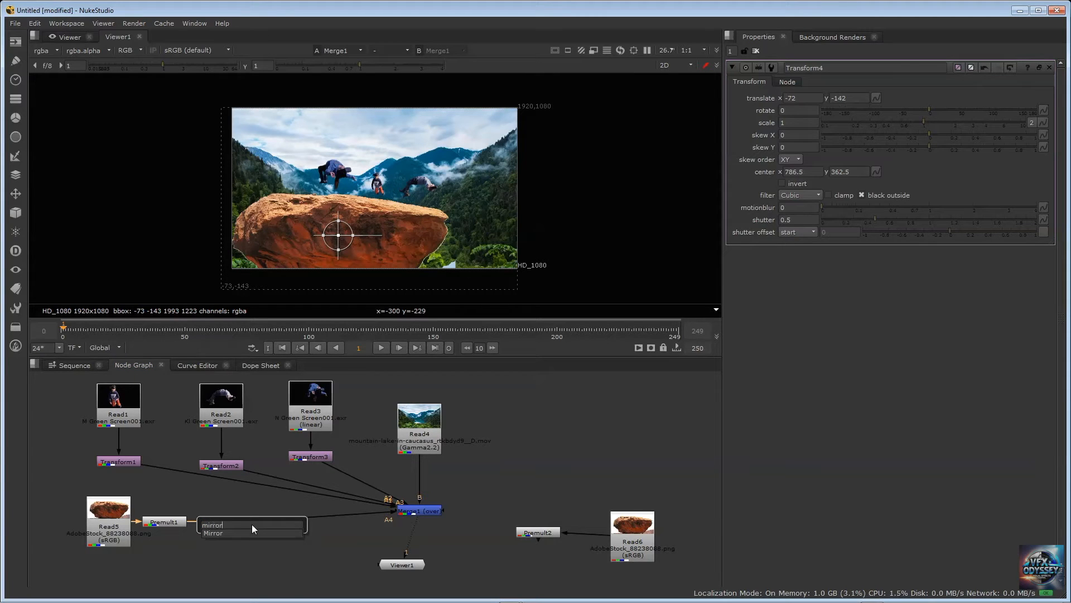
pyautogui.press('Return')
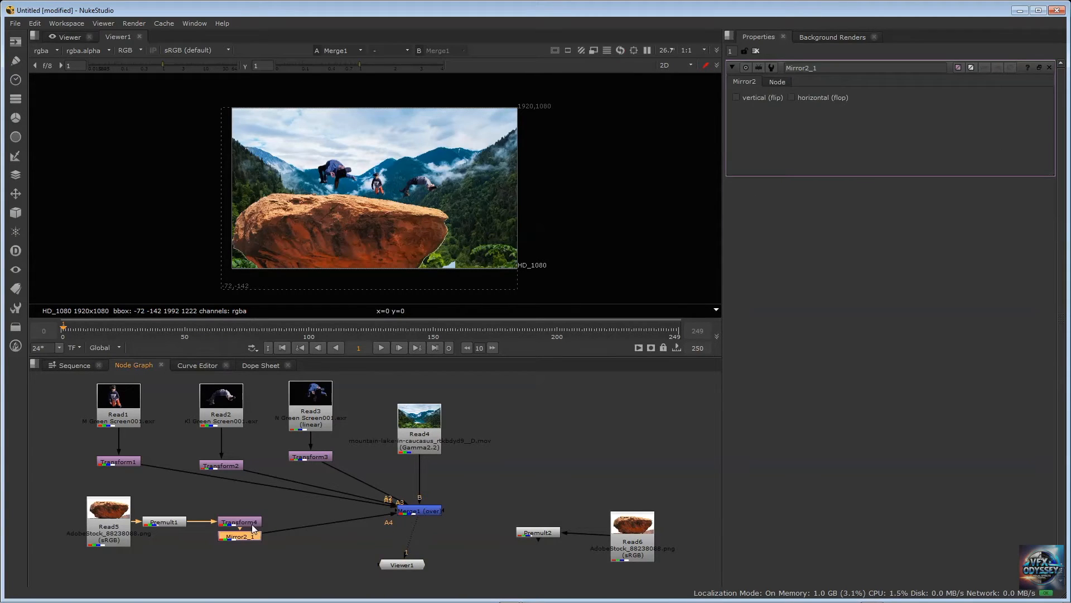
pyautogui.moveTo(246, 537); pyautogui.dragTo(320, 526)
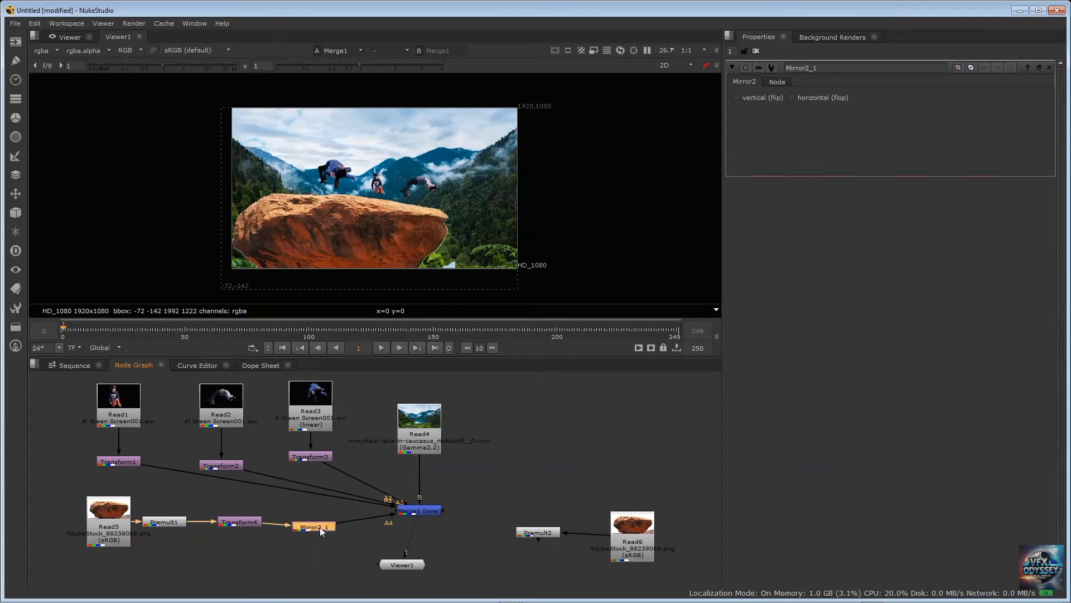
pyautogui.click(791, 98)
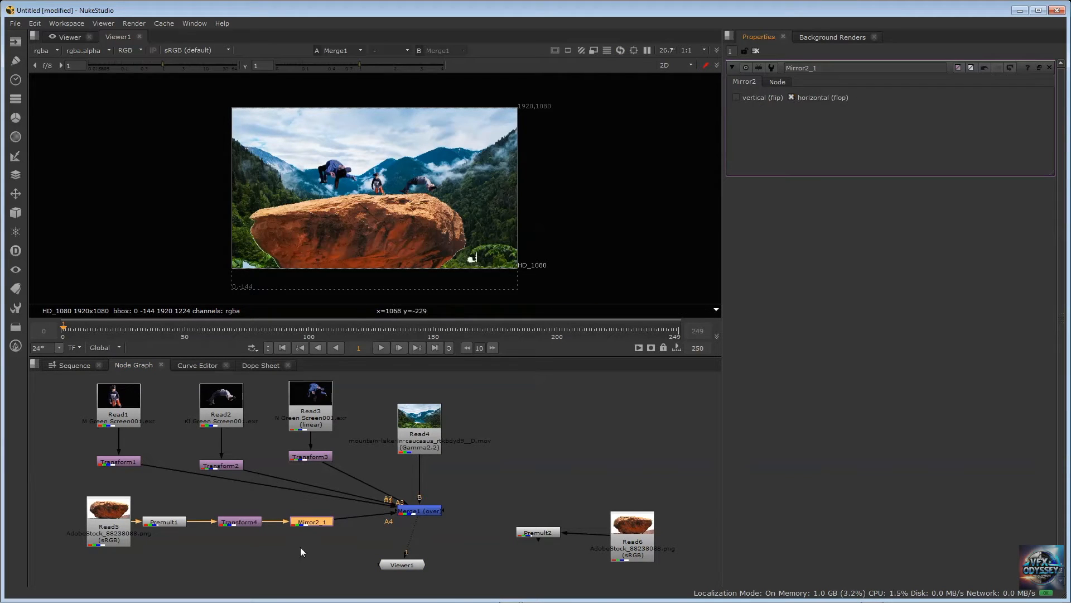
pyautogui.moveTo(244, 522); pyautogui.dragTo(238, 522)
pyautogui.click(307, 524)
# Set Transform4's scale to 1.1 and move its rock to about x 112, y -366
pyautogui.doubleClick(241, 522)
pyautogui.moveTo(360, 235); pyautogui.dragTo(296, 260)
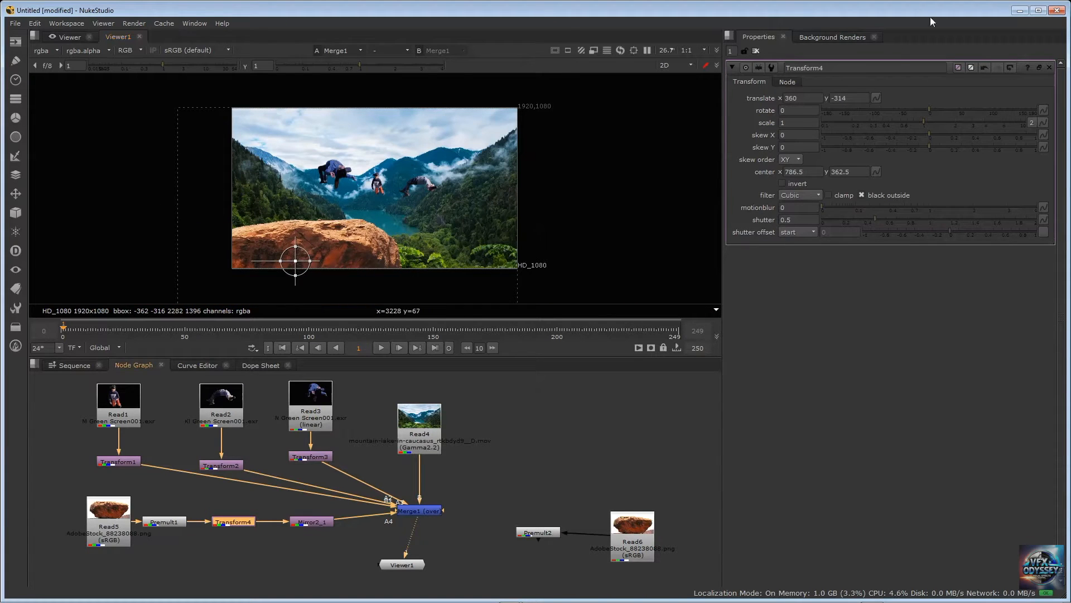
pyautogui.click(807, 122)
pyautogui.write('1.1')
pyautogui.press('Return')
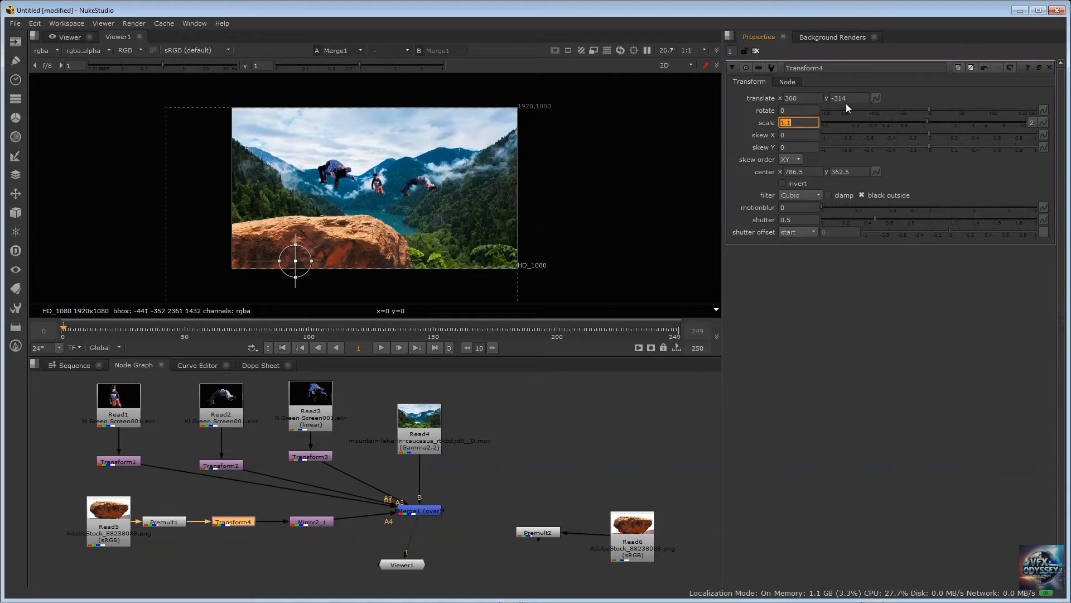
pyautogui.moveTo(293, 263); pyautogui.dragTo(330, 271)
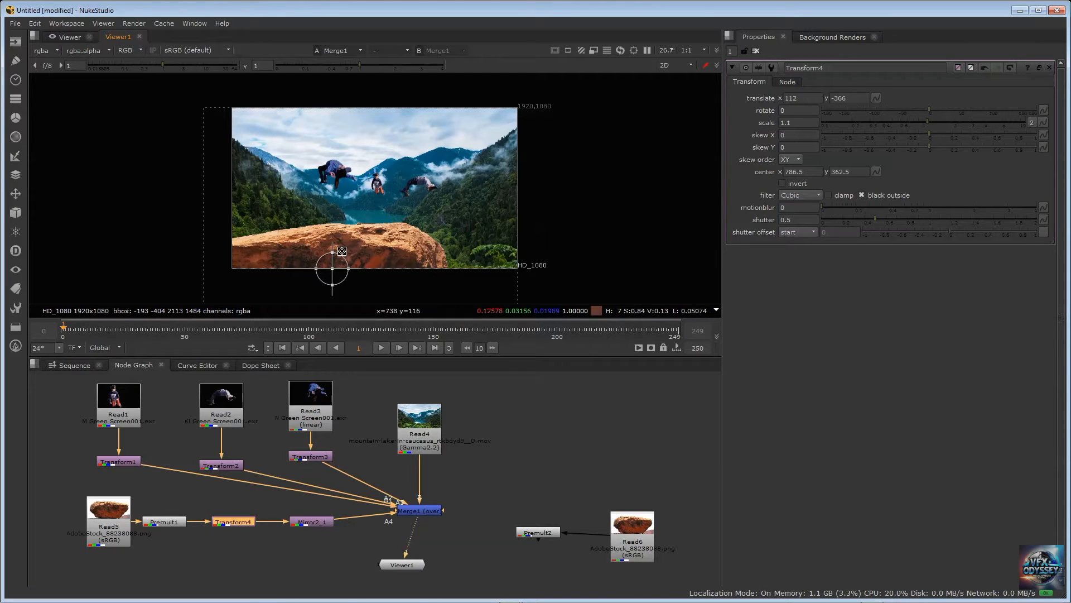
pyautogui.click(504, 406)
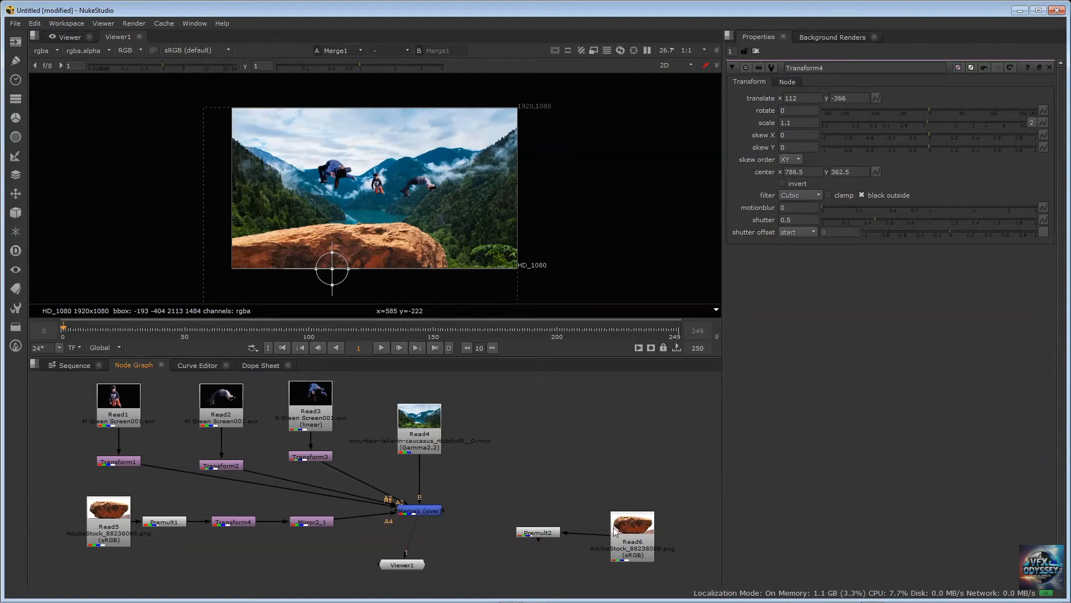
# Relocate the Read6 rock and Premult2 below the Read5 branch and add a Transform node after Premult2
pyautogui.moveTo(614, 527); pyautogui.dragTo(163, 576)
pyautogui.moveTo(288, 557); pyautogui.dragTo(291, 552)
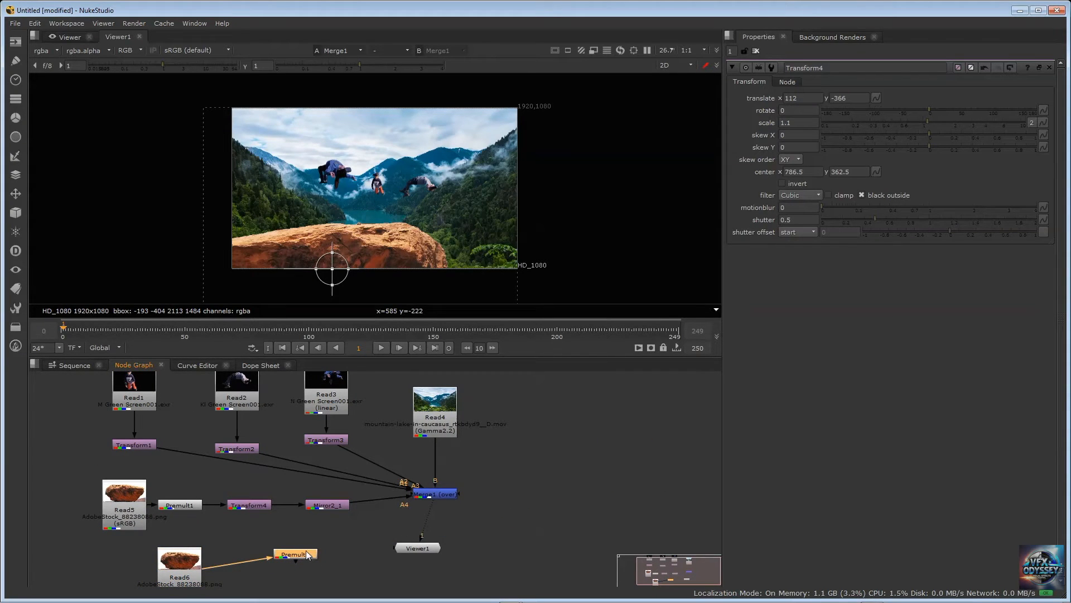
pyautogui.press('Tab')
pyautogui.write('trans')
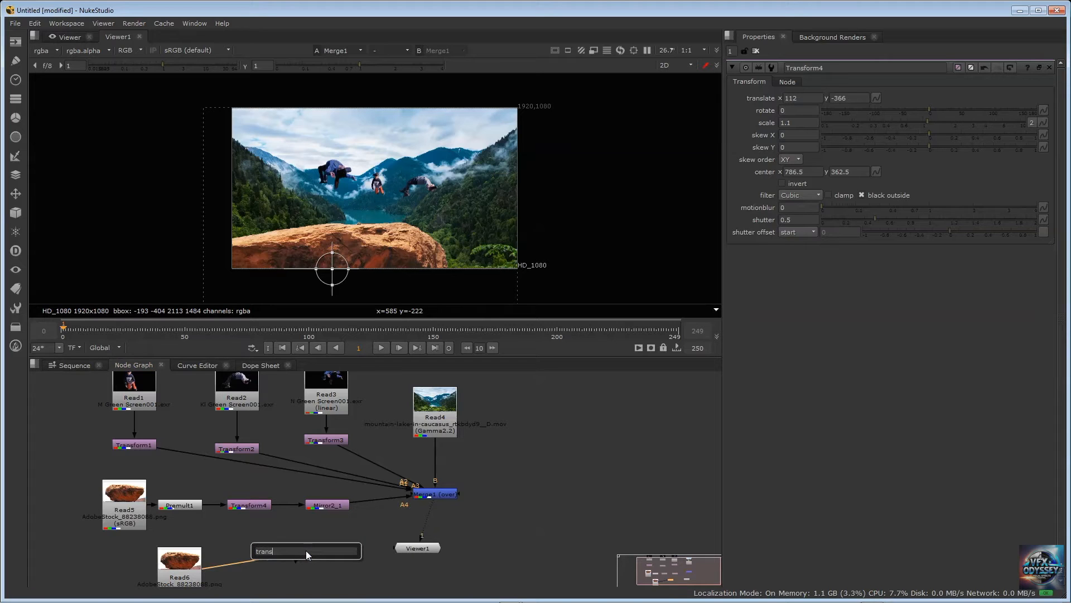
pyautogui.write('f')
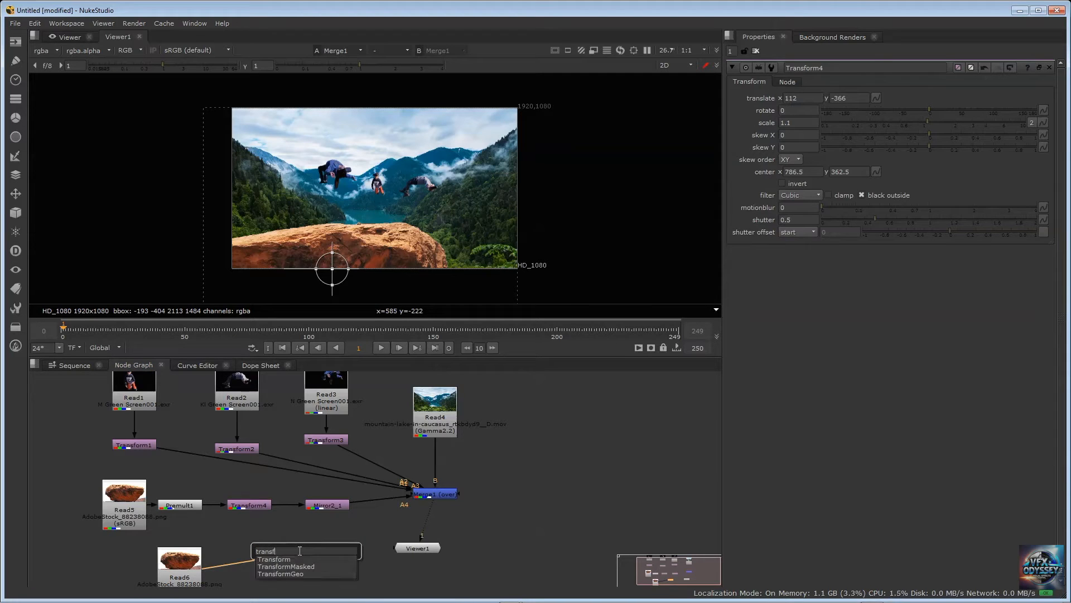
pyautogui.click(289, 559)
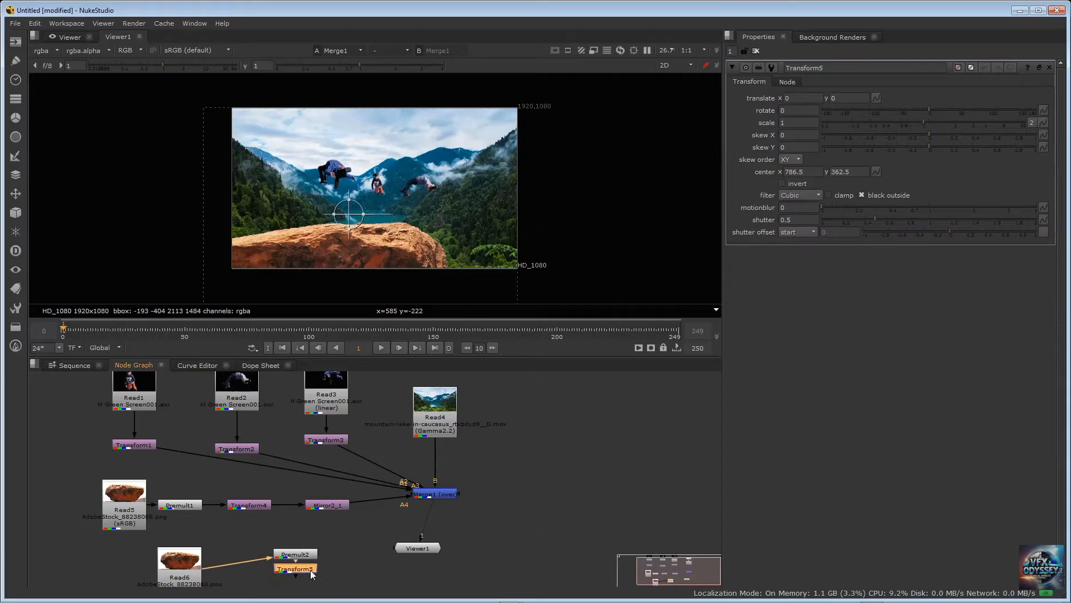
# Line up the Read6 branch, connect Transform5 to Merge1 as input A5, and move its rock to about x 1110, y -292
pyautogui.moveTo(313, 575); pyautogui.dragTo(369, 555)
pyautogui.moveTo(179, 563); pyautogui.dragTo(122, 564)
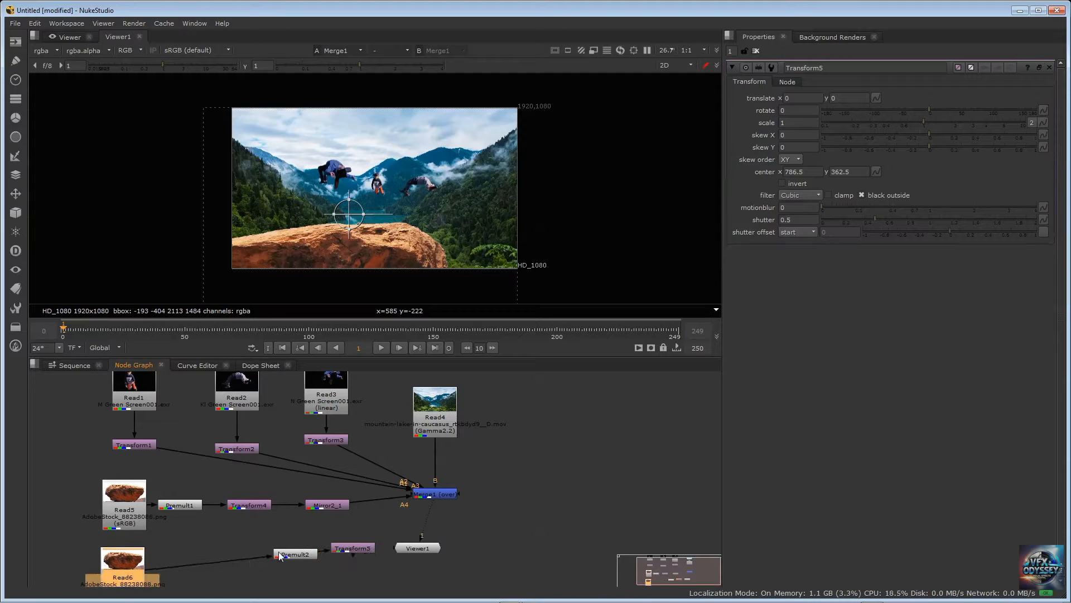
pyautogui.moveTo(280, 556); pyautogui.dragTo(244, 554)
pyautogui.moveTo(360, 548); pyautogui.dragTo(424, 495)
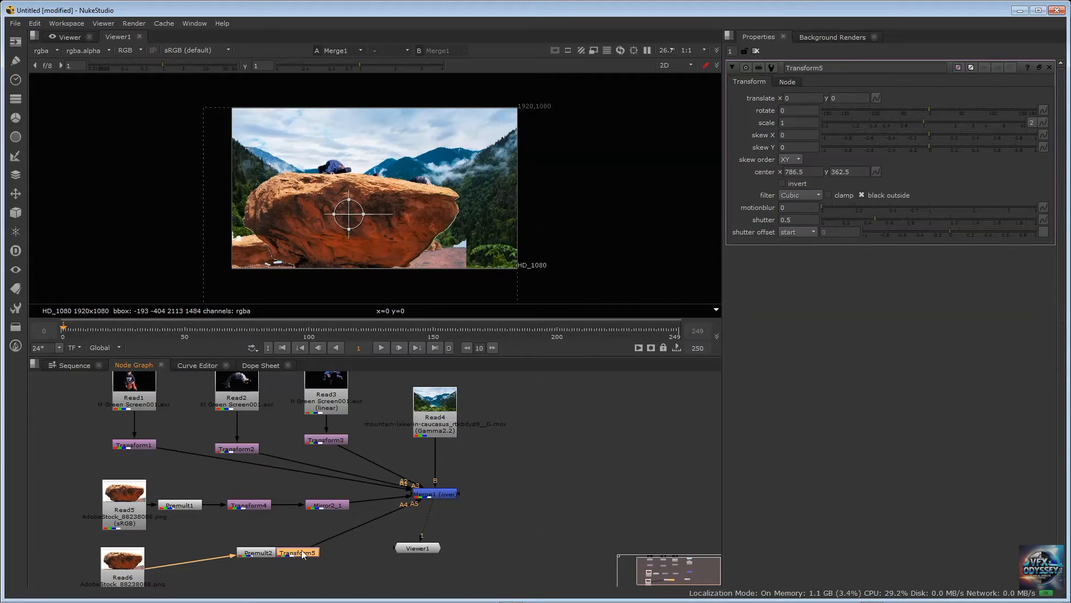
pyautogui.moveTo(292, 554); pyautogui.dragTo(303, 553)
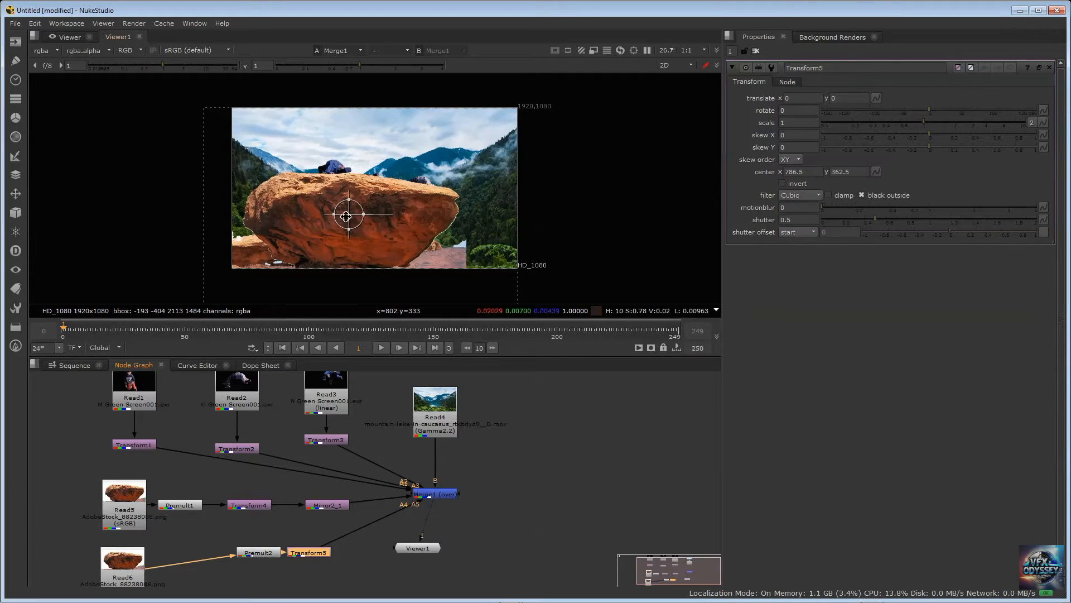
pyautogui.moveTo(349, 214); pyautogui.dragTo(513, 257)
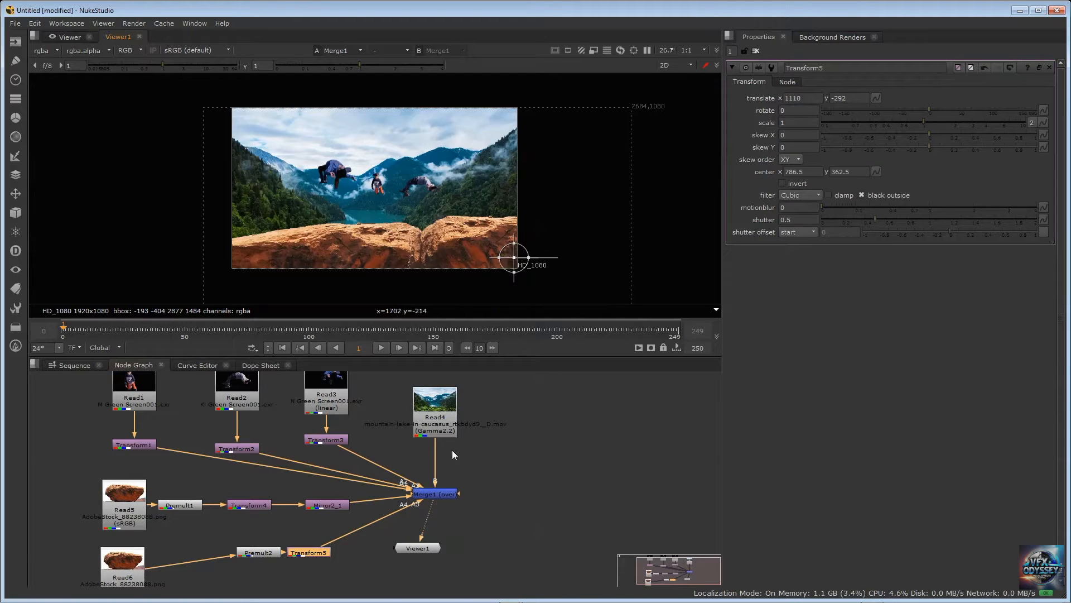
# Move Transform5's rock to about x 318, y 244, and insert a Mirror node after Transform5 with horizontal (flop) enabled
pyautogui.moveTo(547, 258); pyautogui.dragTo(562, 256)
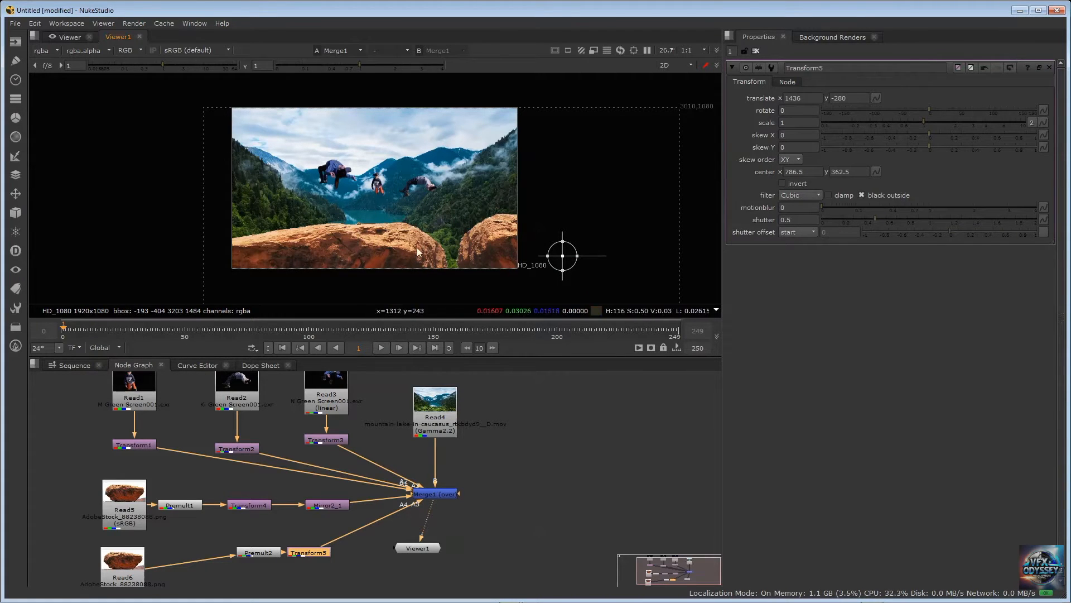
pyautogui.moveTo(569, 258); pyautogui.dragTo(402, 179)
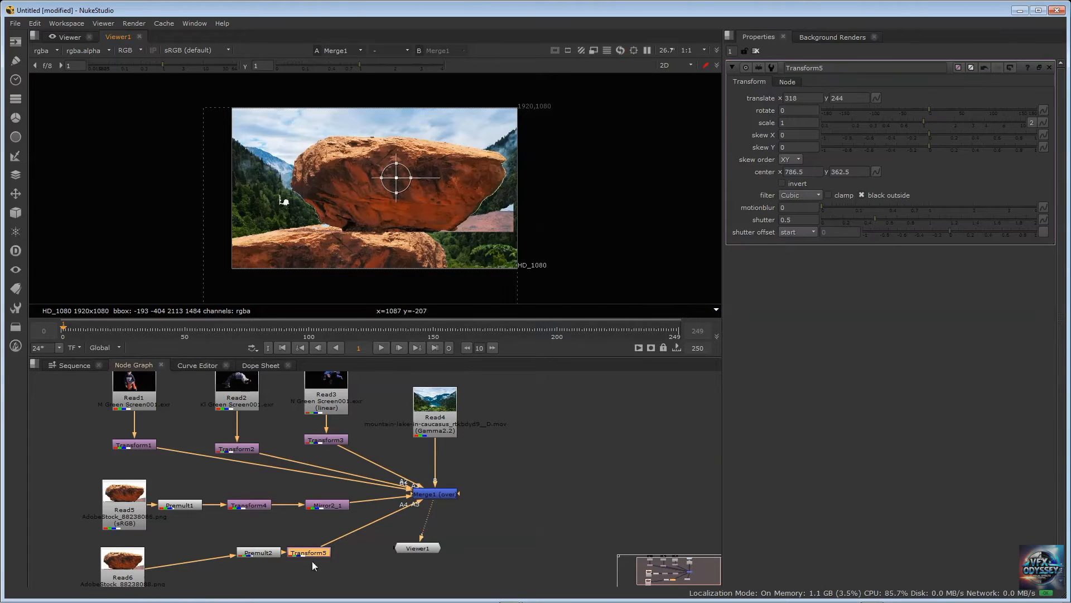
pyautogui.press('Tab')
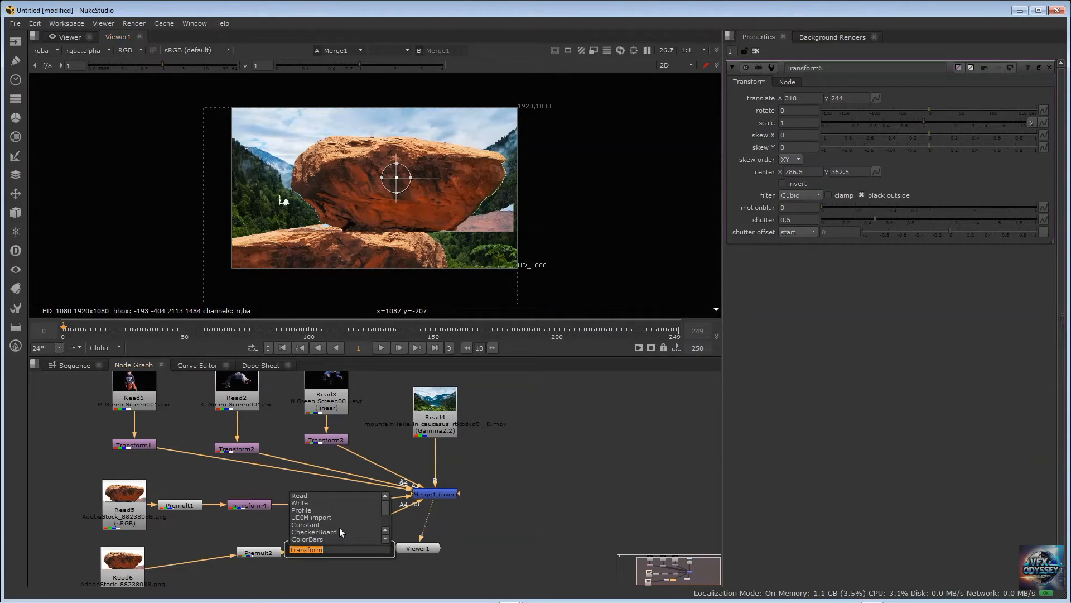
pyautogui.write('mir')
pyautogui.press('Return')
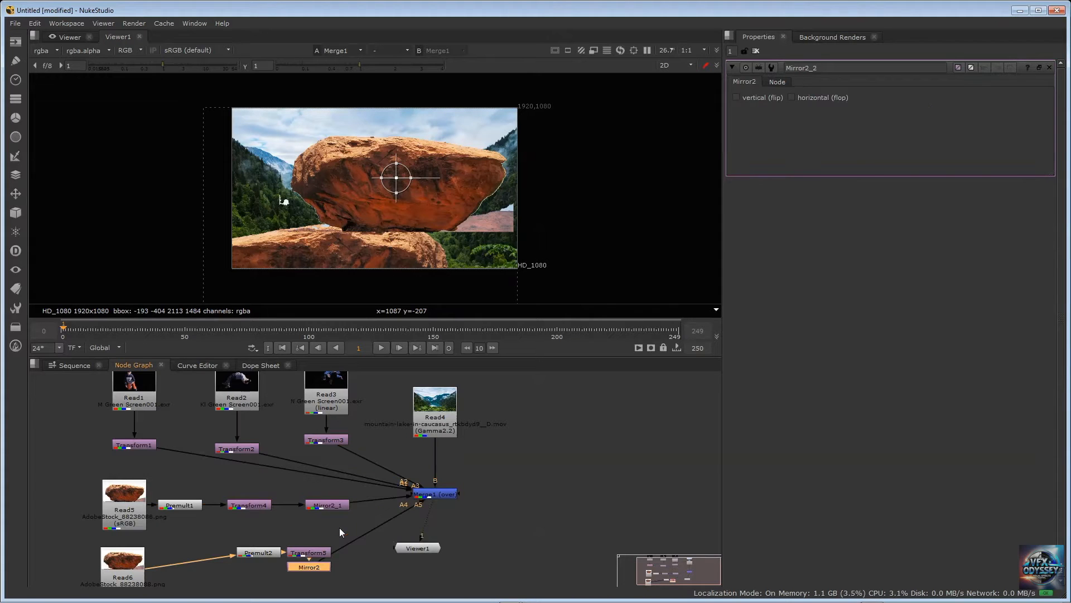
pyautogui.moveTo(308, 570); pyautogui.dragTo(357, 550)
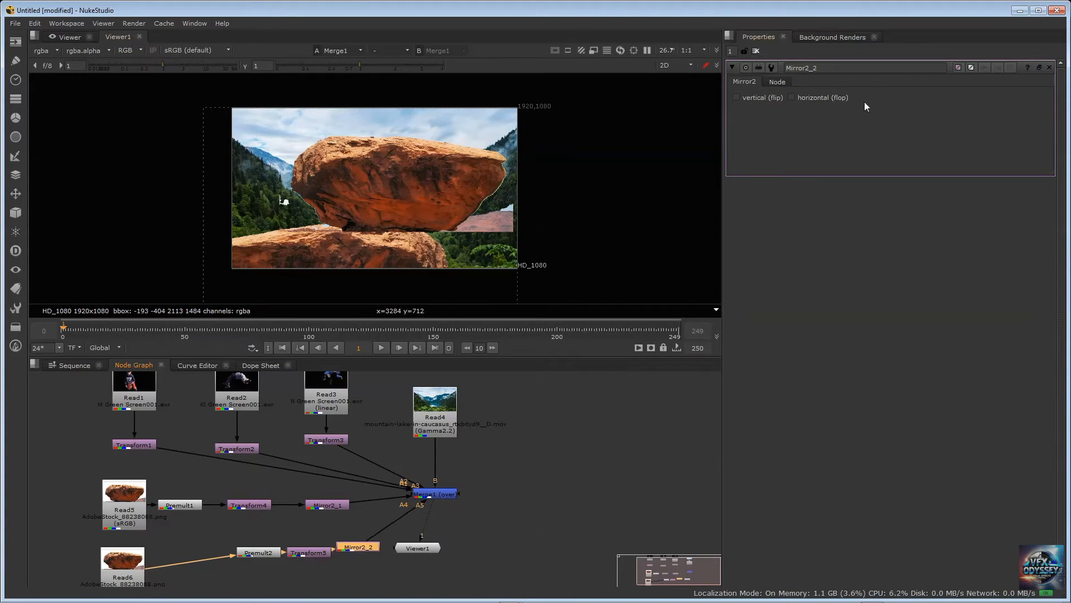
pyautogui.click(791, 97)
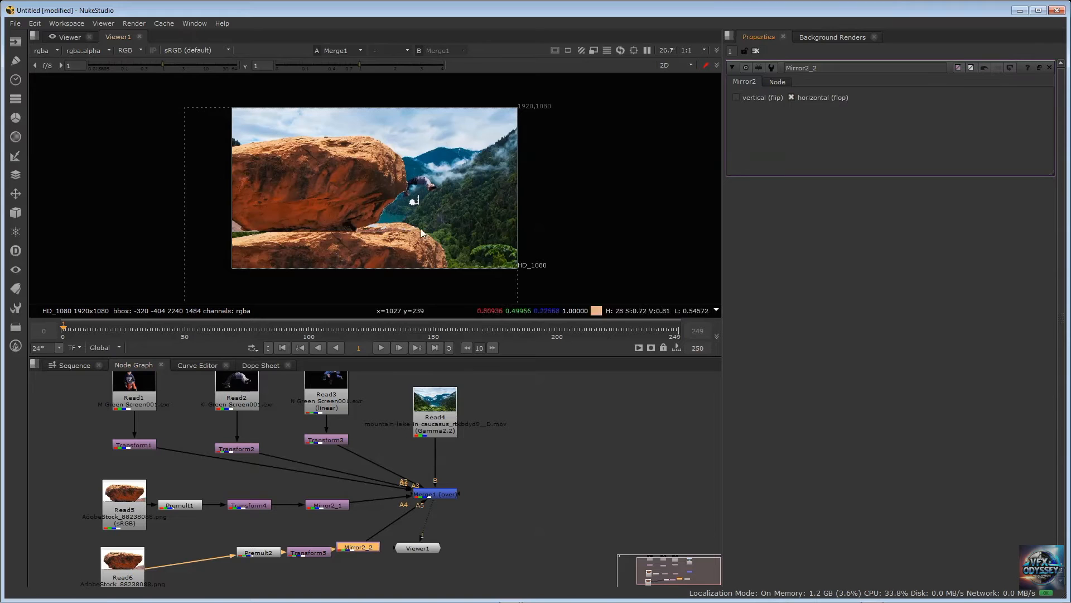
# Reposition Transform5's rock to about x -1126, y -294, and set its rotation to -7
pyautogui.doubleClick(313, 554)
pyautogui.moveTo(302, 183); pyautogui.dragTo(512, 243)
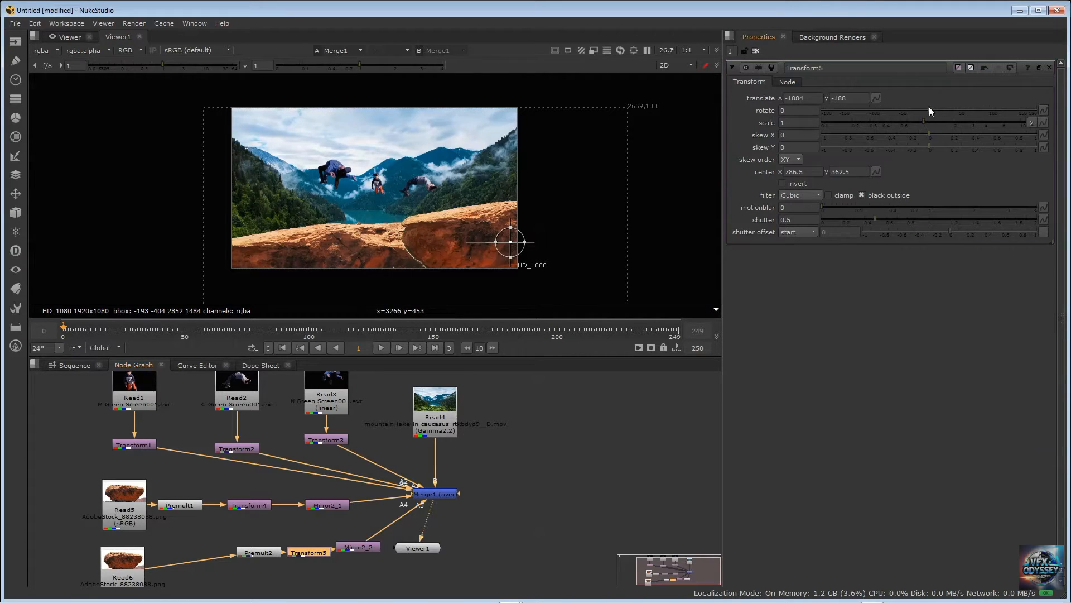
pyautogui.moveTo(929, 109); pyautogui.dragTo(918, 109)
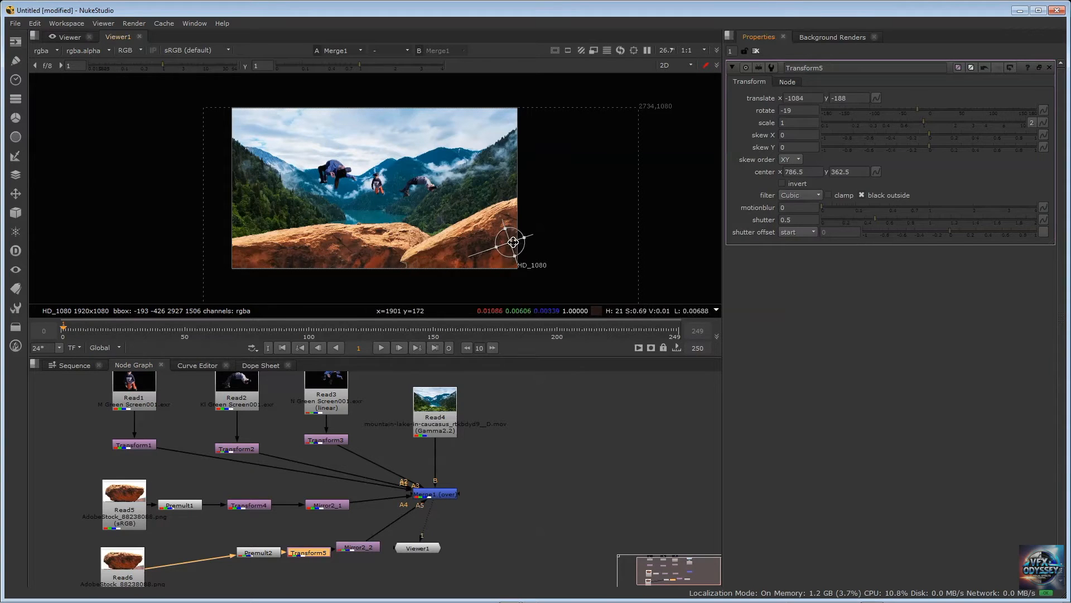
pyautogui.moveTo(510, 243); pyautogui.dragTo(517, 260)
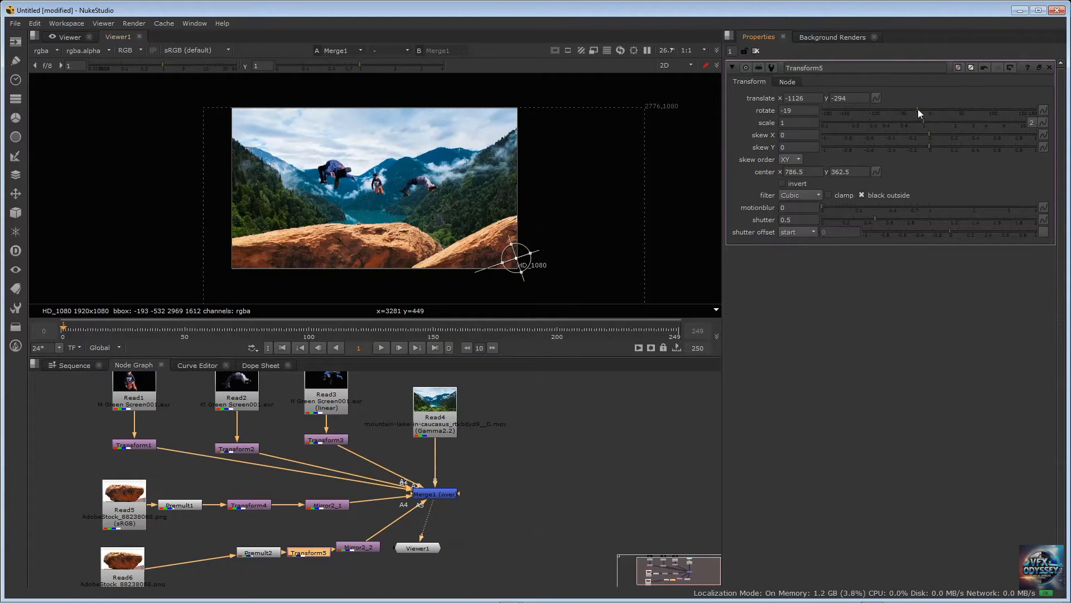
pyautogui.moveTo(918, 109); pyautogui.dragTo(925, 109)
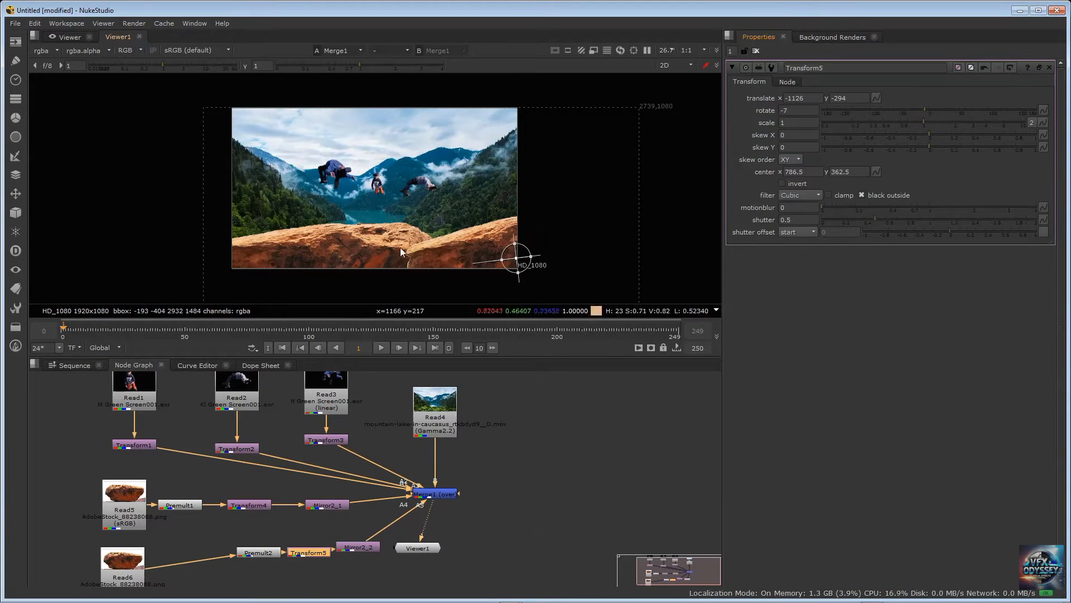
# Swap the stacking order of the two rocks by reconnecting Mirror2_2 to Merge1 as A4 and Mirror2_1 as A5
pyautogui.scroll(2, 493, 490)
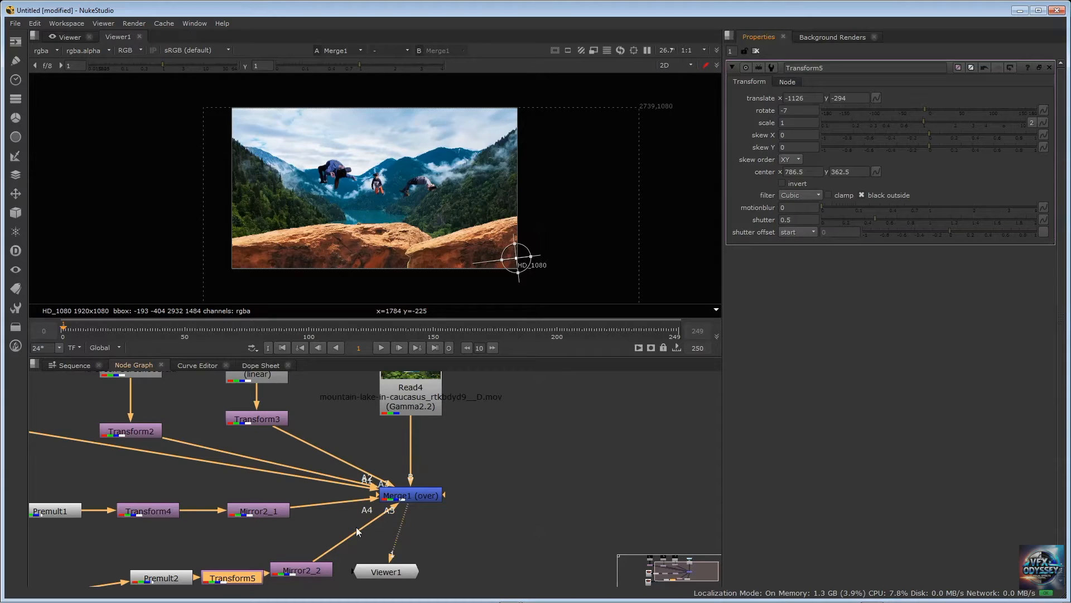
pyautogui.moveTo(395, 506); pyautogui.dragTo(304, 581)
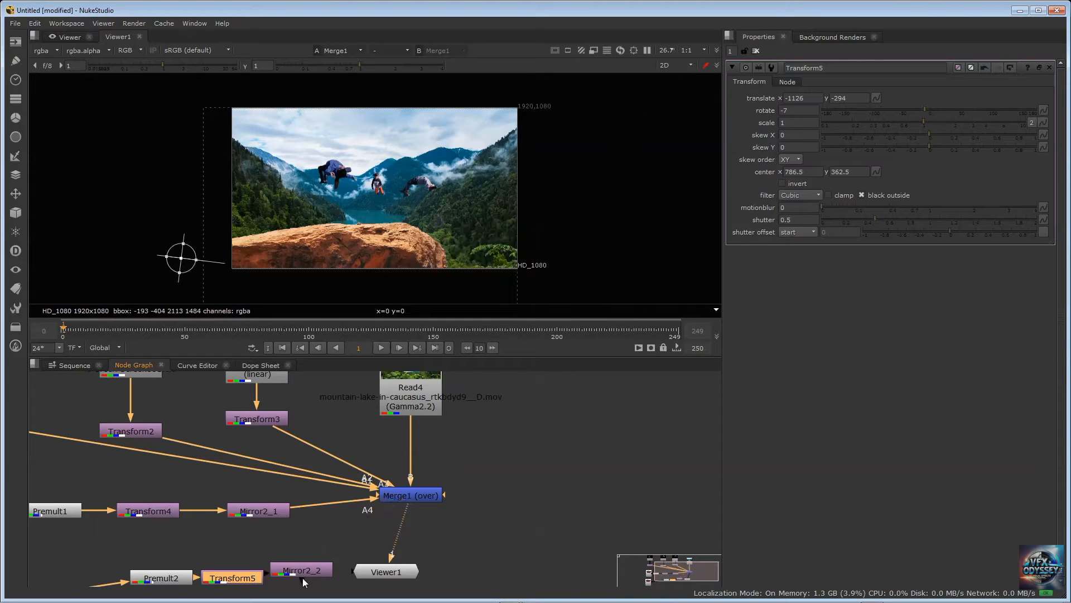
pyautogui.moveTo(375, 501); pyautogui.dragTo(262, 527)
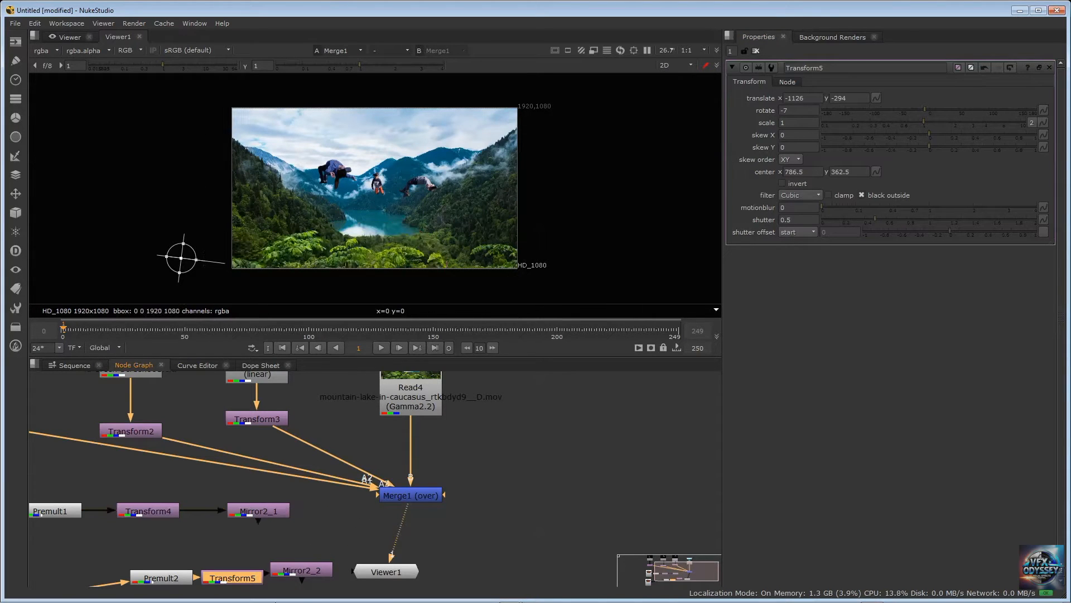
pyautogui.click(322, 575)
pyautogui.moveTo(303, 581); pyautogui.dragTo(382, 498)
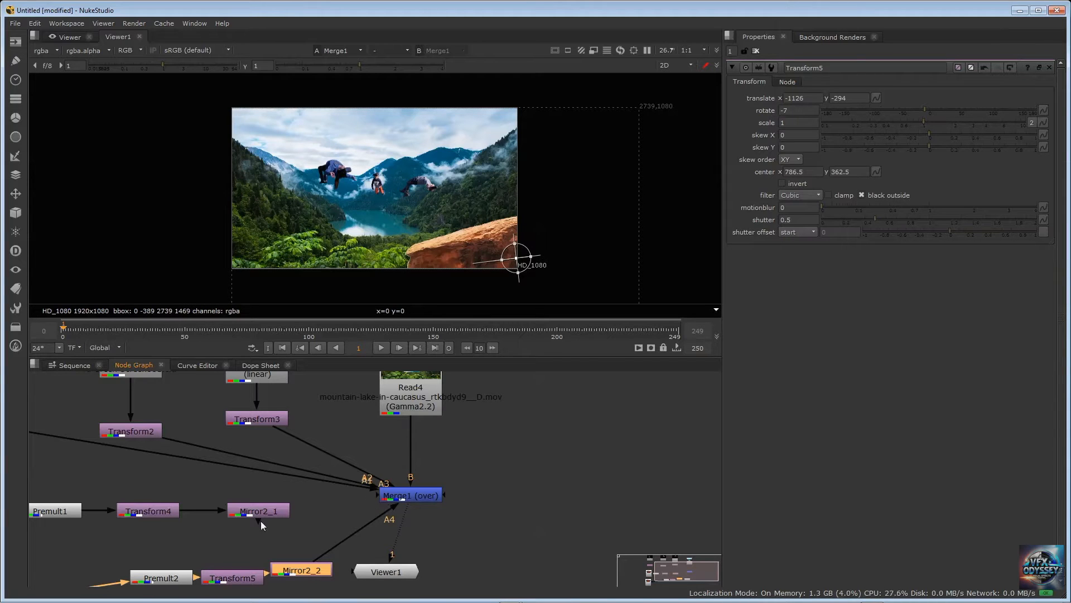
pyautogui.moveTo(260, 521); pyautogui.dragTo(417, 499)
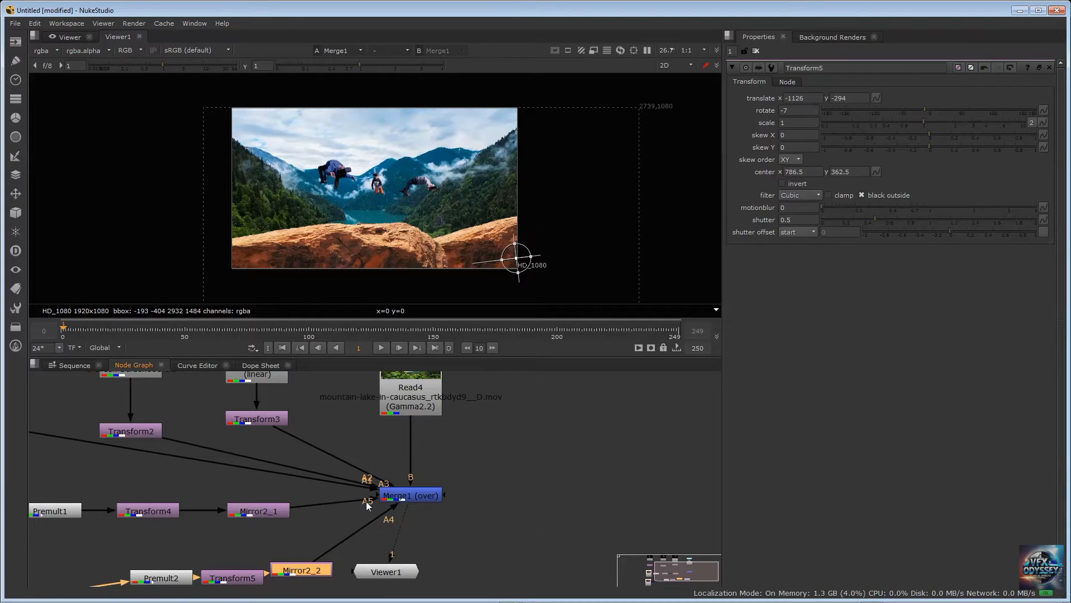
pyautogui.moveTo(400, 495); pyautogui.dragTo(405, 492)
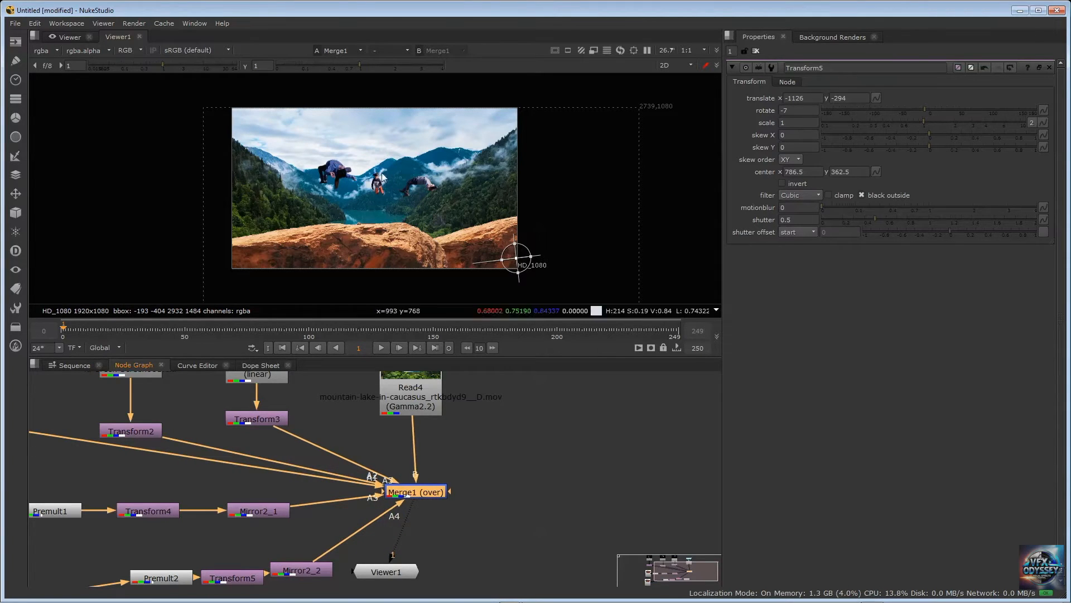
# Select every node in the graph and auto-arrange them into a tidy layout
pyautogui.scroll(-2, 483, 468)
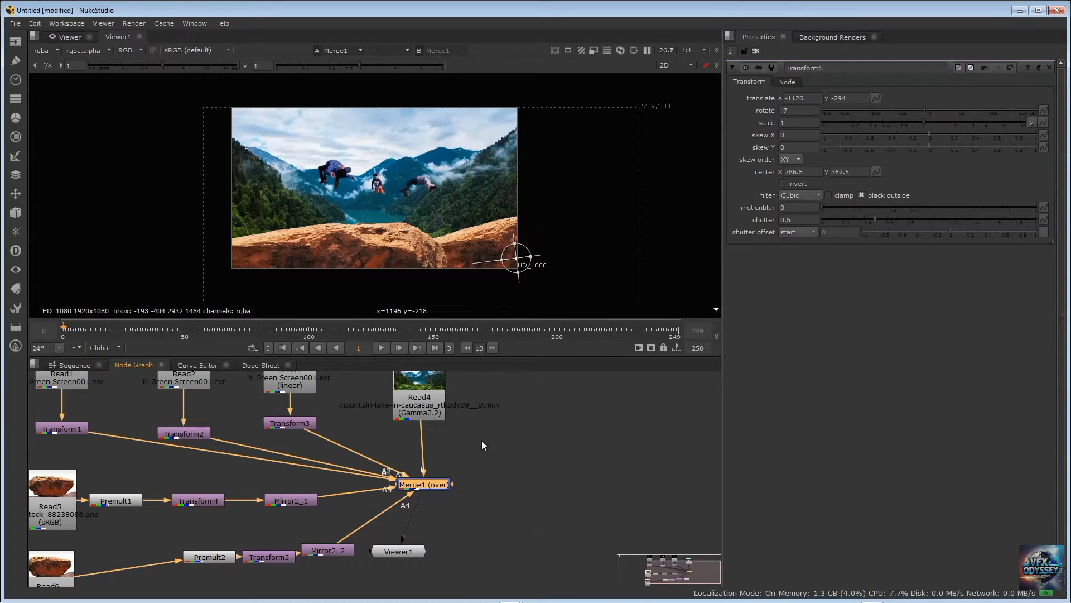
pyautogui.scroll(-2, 485, 446)
pyautogui.scroll(2, 487, 448)
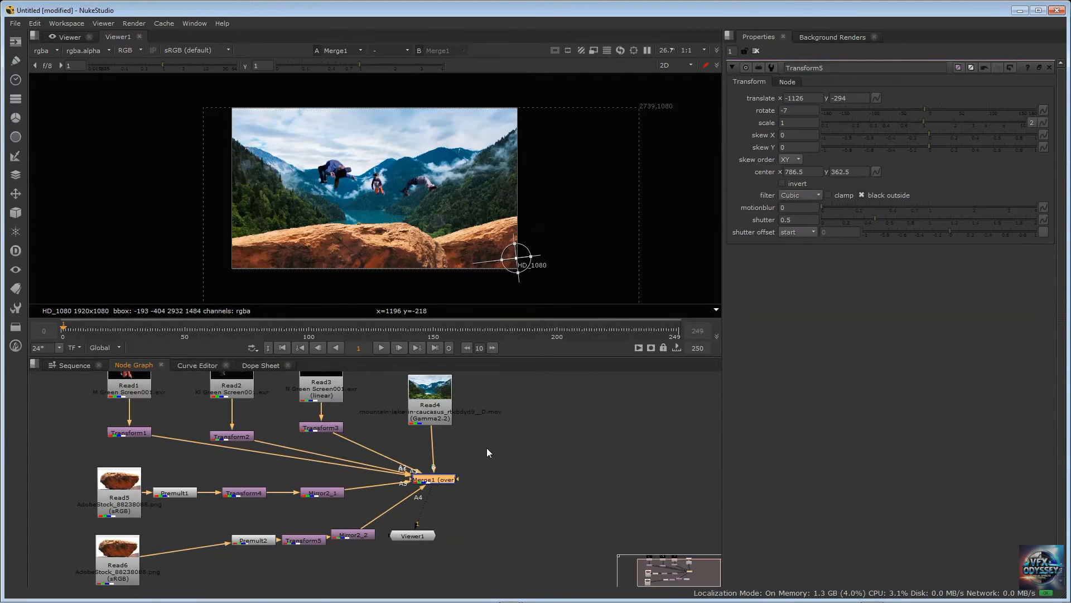
pyautogui.click(510, 478)
pyautogui.scroll(-2, 537, 444)
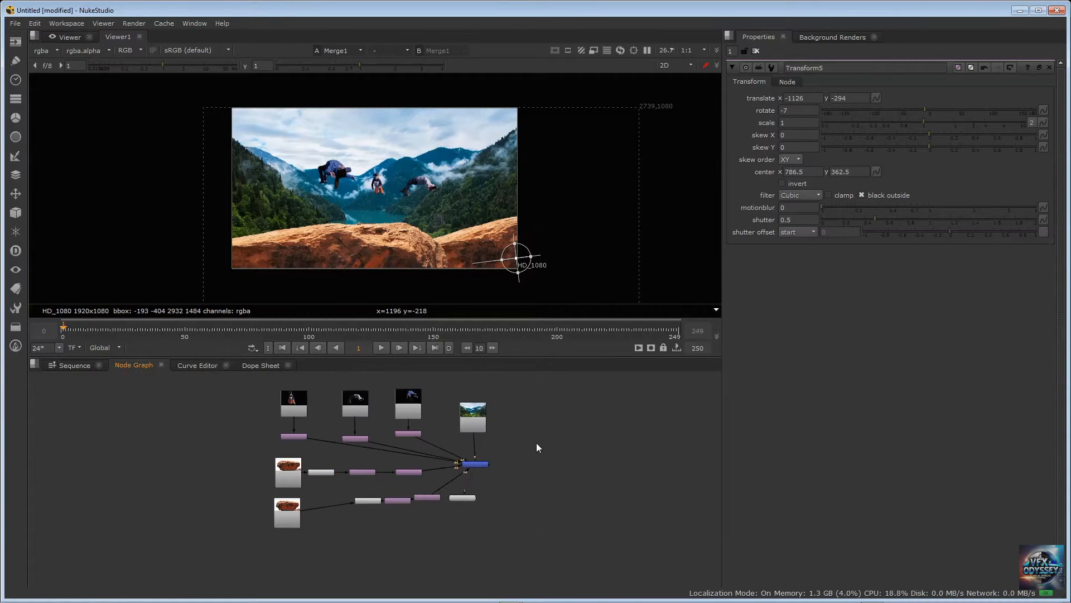
pyautogui.moveTo(567, 439); pyautogui.dragTo(550, 446, button='middle')
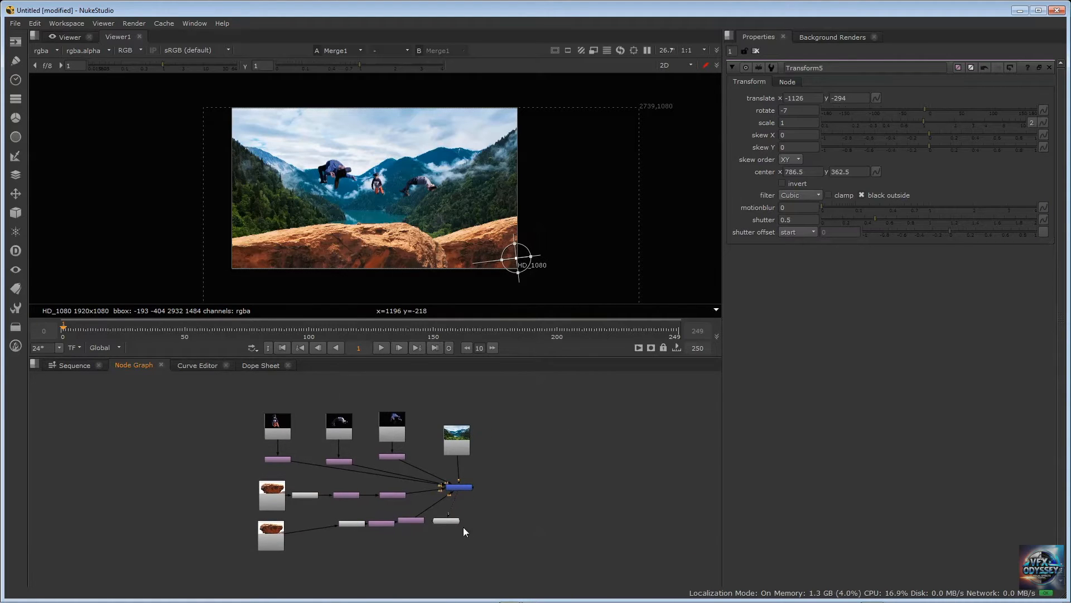
pyautogui.scroll(-1, 203, 395)
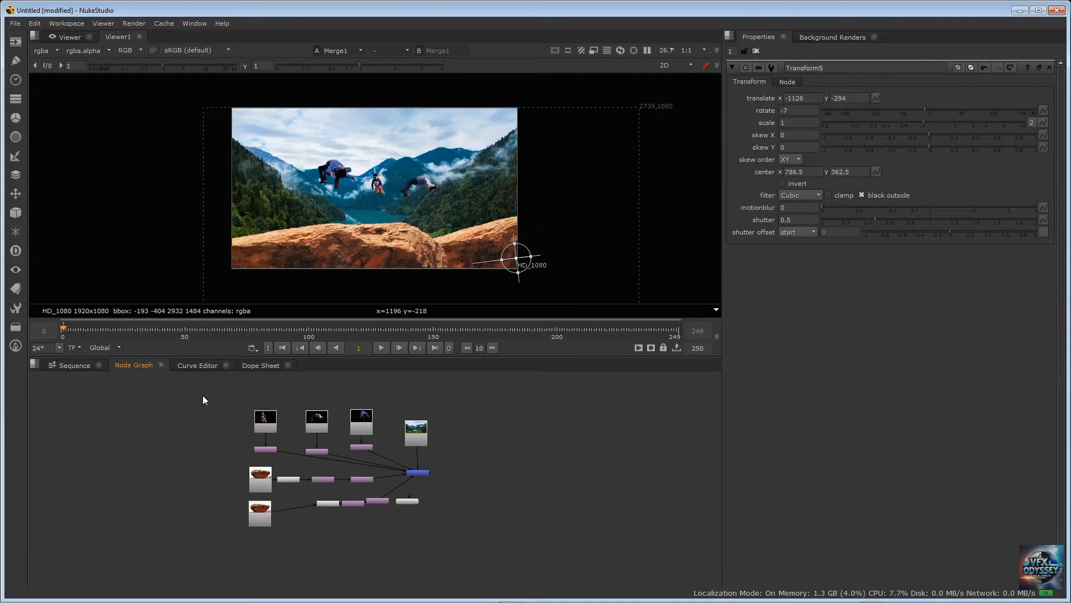
pyautogui.scroll(1, 203, 395)
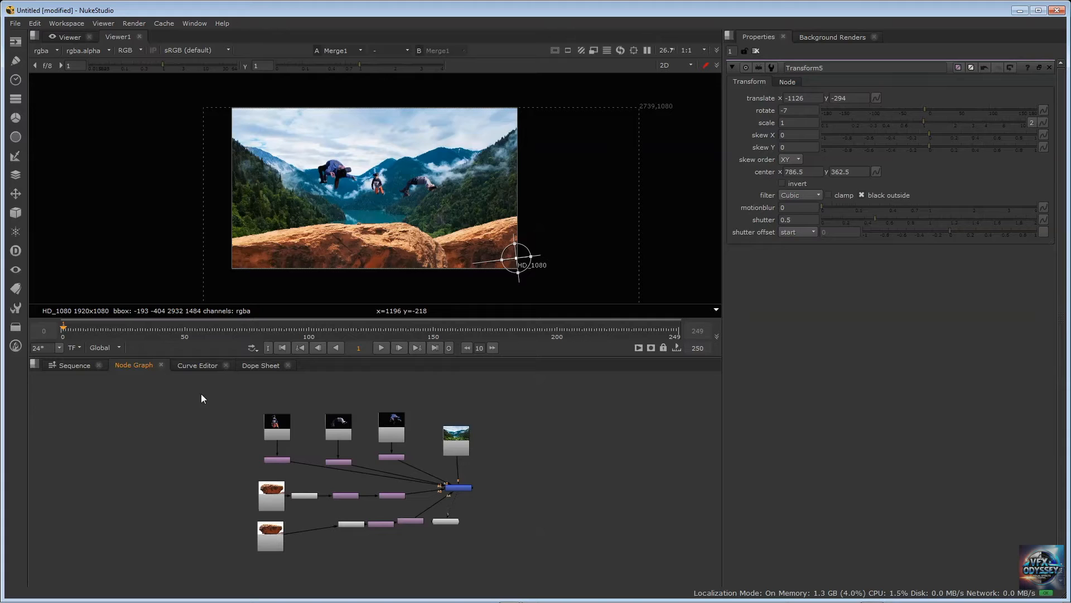
pyautogui.moveTo(193, 386); pyautogui.dragTo(541, 545)
pyautogui.scroll(1, 514, 441)
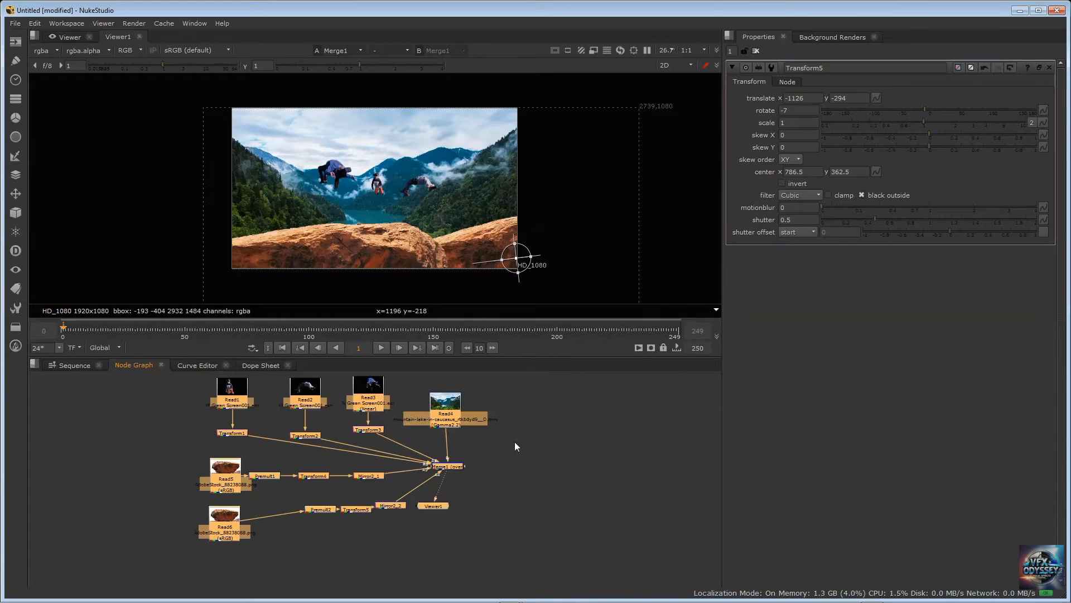
pyautogui.moveTo(556, 461); pyautogui.dragTo(557, 451, button='middle')
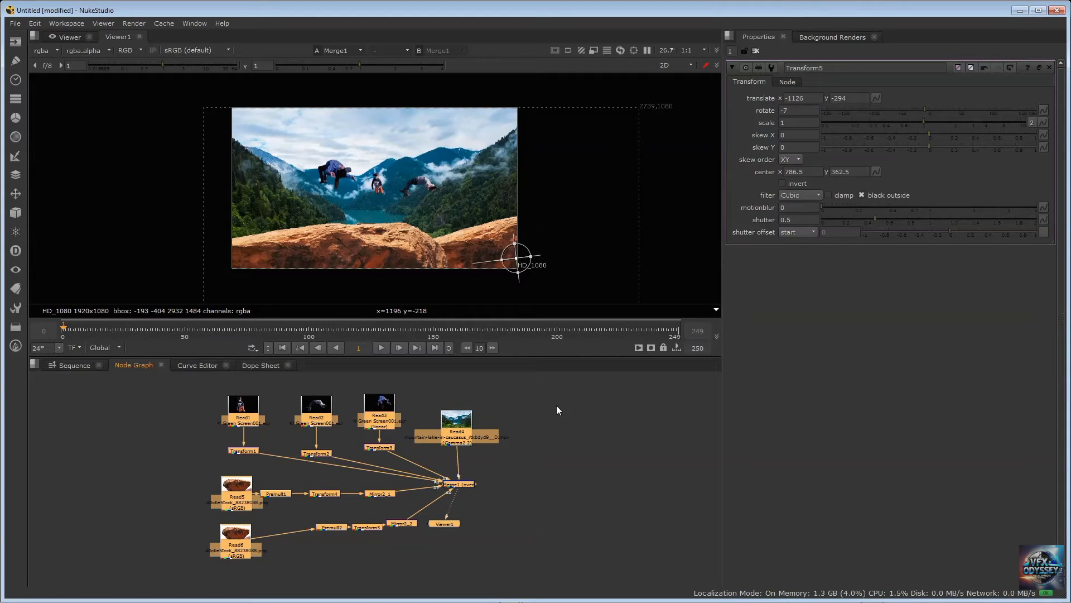
pyautogui.press('l')
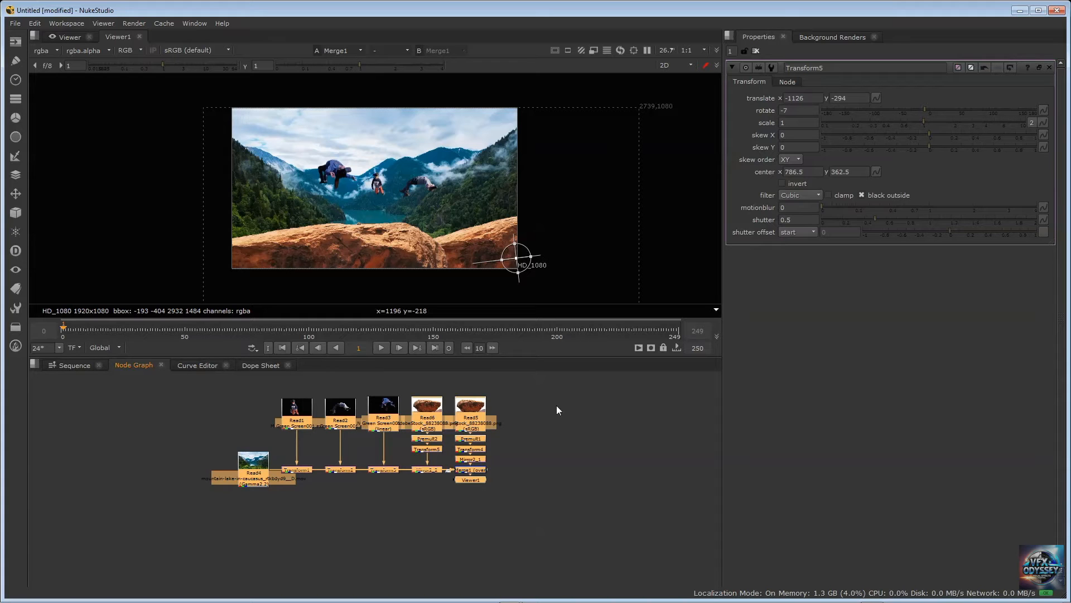
pyautogui.click(553, 407)
# Relocate the Read4 background node below the row of Transform nodes, under Transform3
pyautogui.scroll(2, 539, 412)
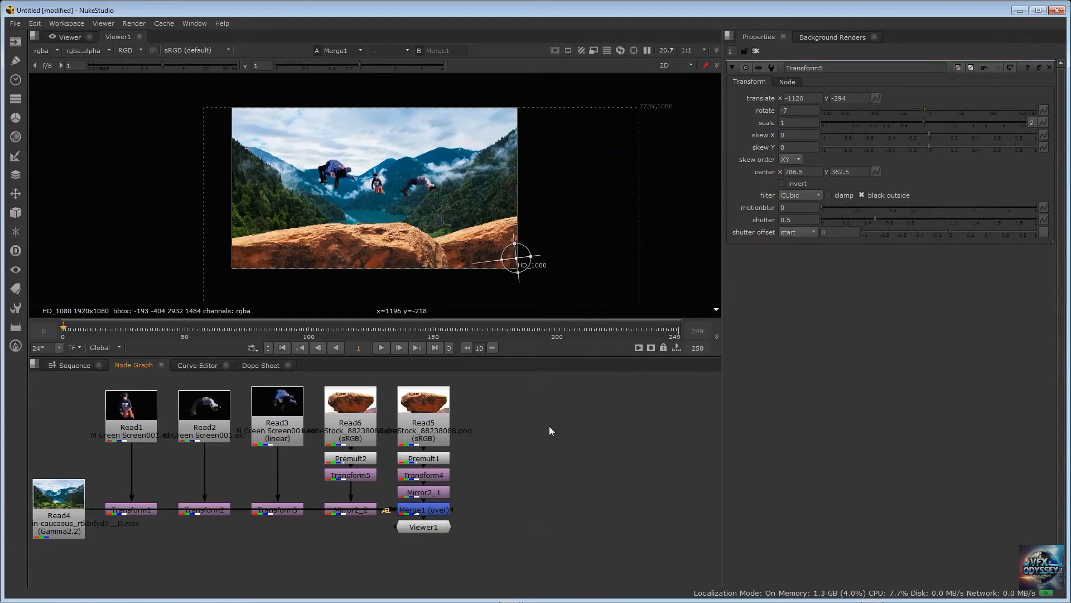
pyautogui.moveTo(549, 426); pyautogui.dragTo(678, 407, button='middle')
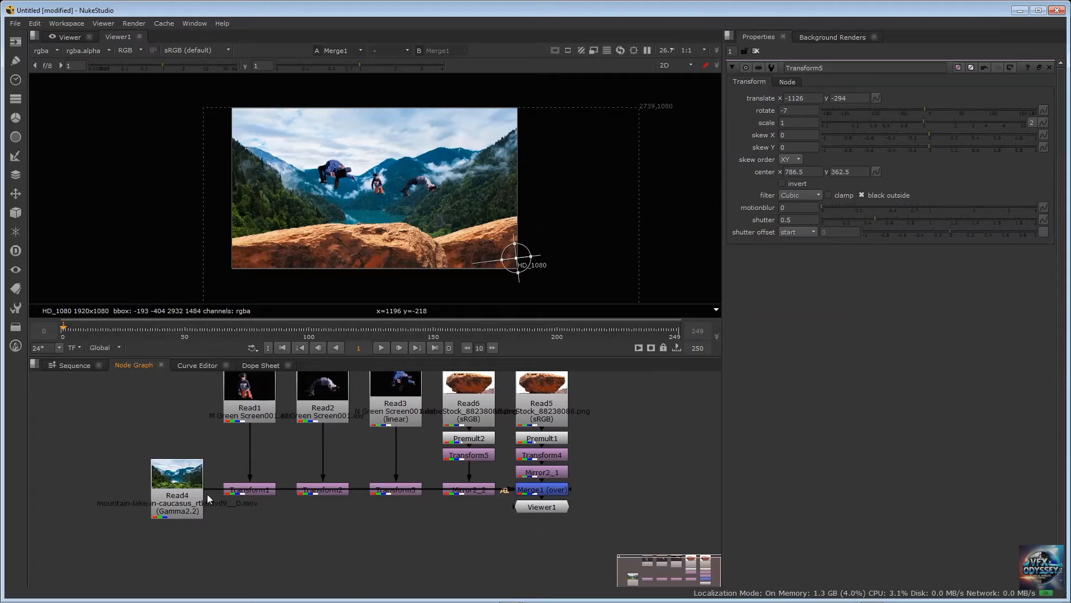
pyautogui.moveTo(161, 489); pyautogui.dragTo(204, 548)
pyautogui.moveTo(322, 530); pyautogui.dragTo(371, 545)
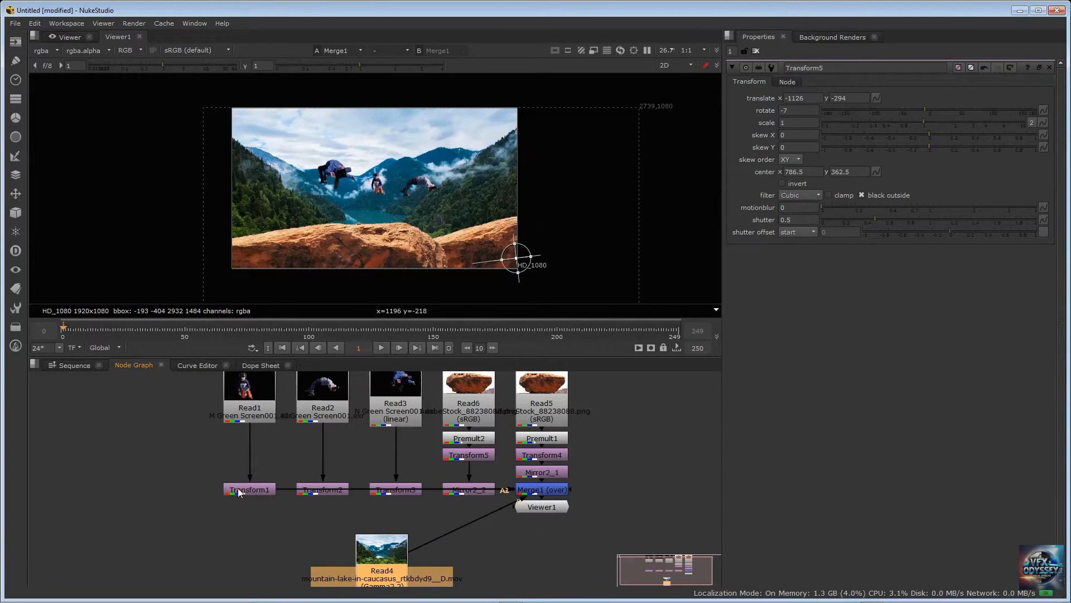
# Stagger Transform1, Transform2, Transform3 and Mirror2_2 at different heights so their connections to Merge1 no longer overlap
pyautogui.moveTo(237, 488); pyautogui.dragTo(237, 522)
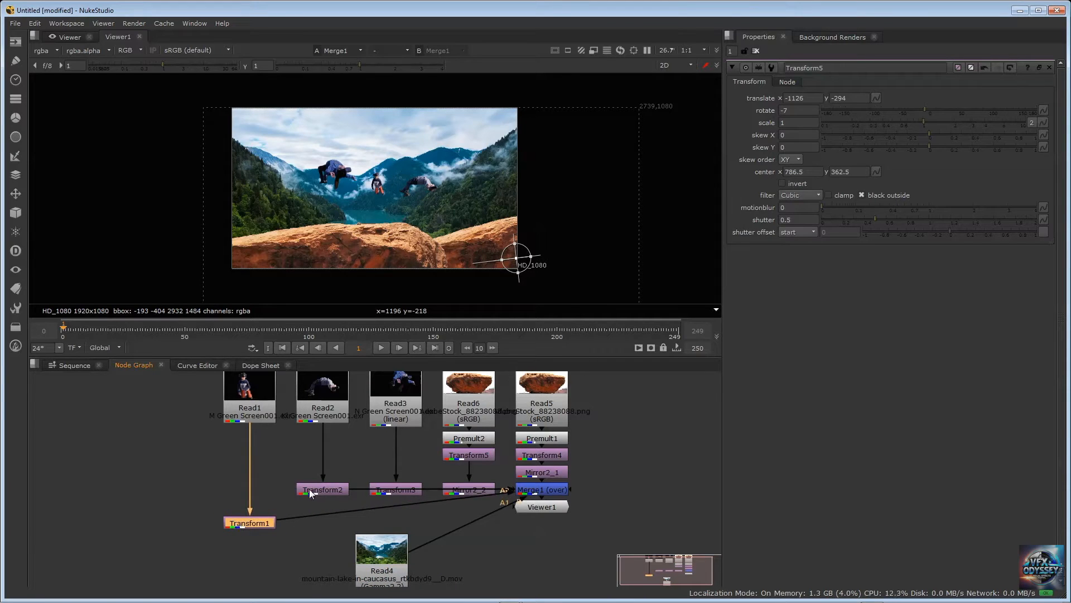
pyautogui.moveTo(309, 490); pyautogui.dragTo(306, 502)
pyautogui.moveTo(398, 486)
pyautogui.mouseDown()
pyautogui.moveTo(381, 479)
pyautogui.moveTo(384, 491)
pyautogui.mouseUp()
pyautogui.moveTo(242, 524); pyautogui.dragTo(242, 536)
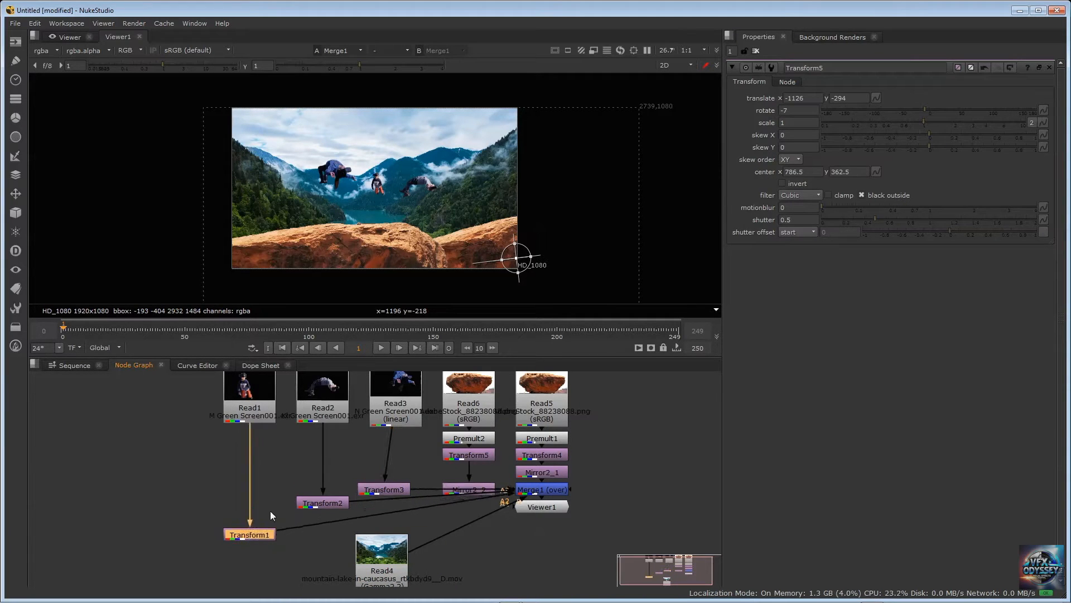
pyautogui.moveTo(322, 505); pyautogui.dragTo(326, 514)
pyautogui.moveTo(379, 493); pyautogui.dragTo(381, 501)
pyautogui.moveTo(445, 490); pyautogui.dragTo(436, 478)
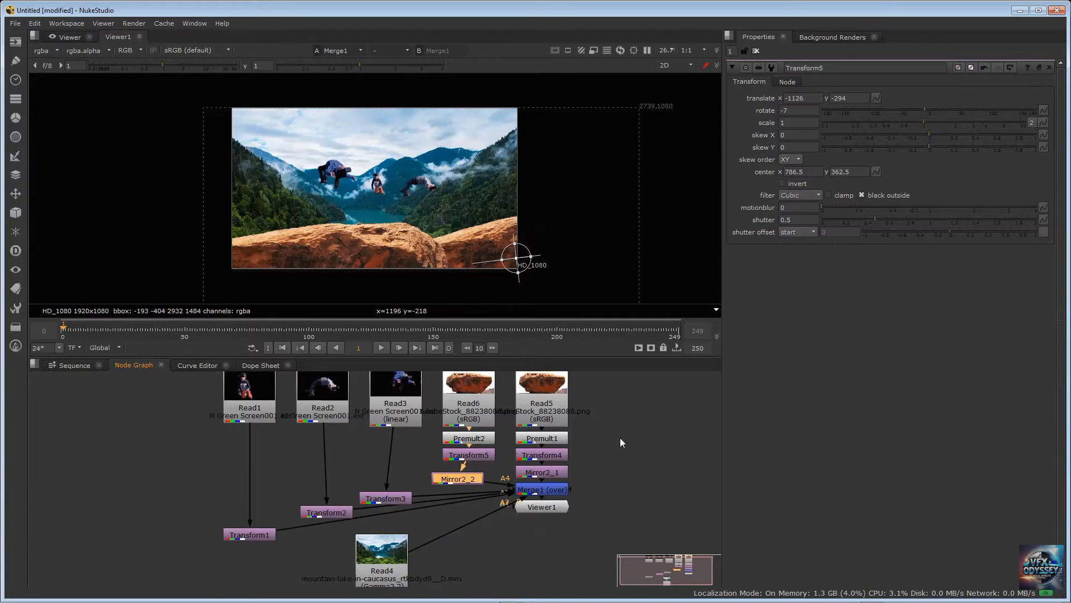
# Move Viewer1 and Merge1 further down beneath the Read5 branch to leave room above them
pyautogui.moveTo(621, 437); pyautogui.dragTo(530, 447, button='middle')
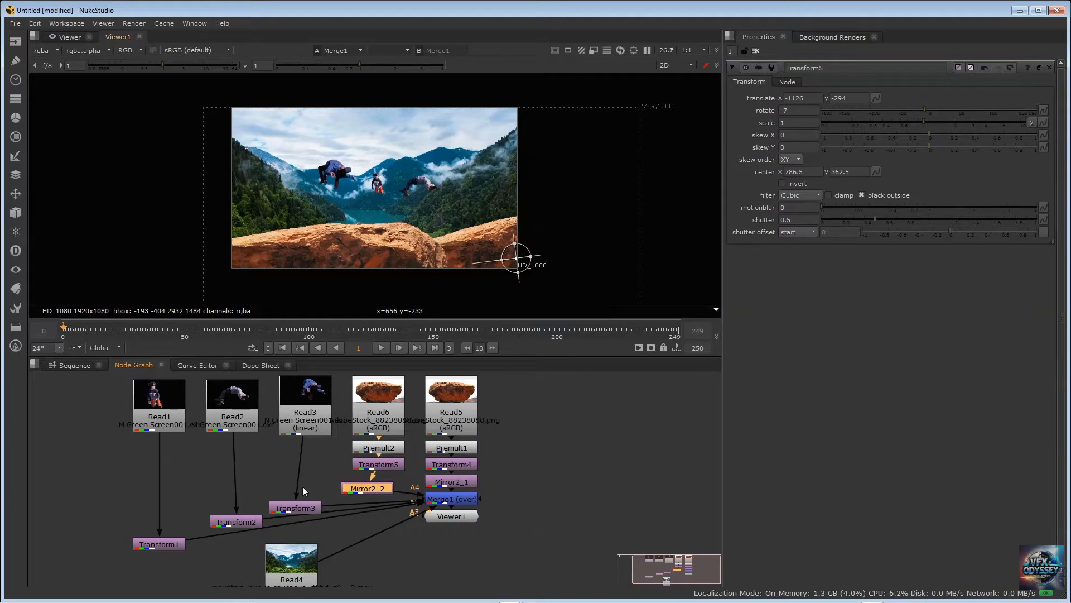
pyautogui.moveTo(450, 516); pyautogui.dragTo(451, 562)
pyautogui.moveTo(443, 498); pyautogui.dragTo(445, 577)
pyautogui.moveTo(445, 539); pyautogui.dragTo(446, 555)
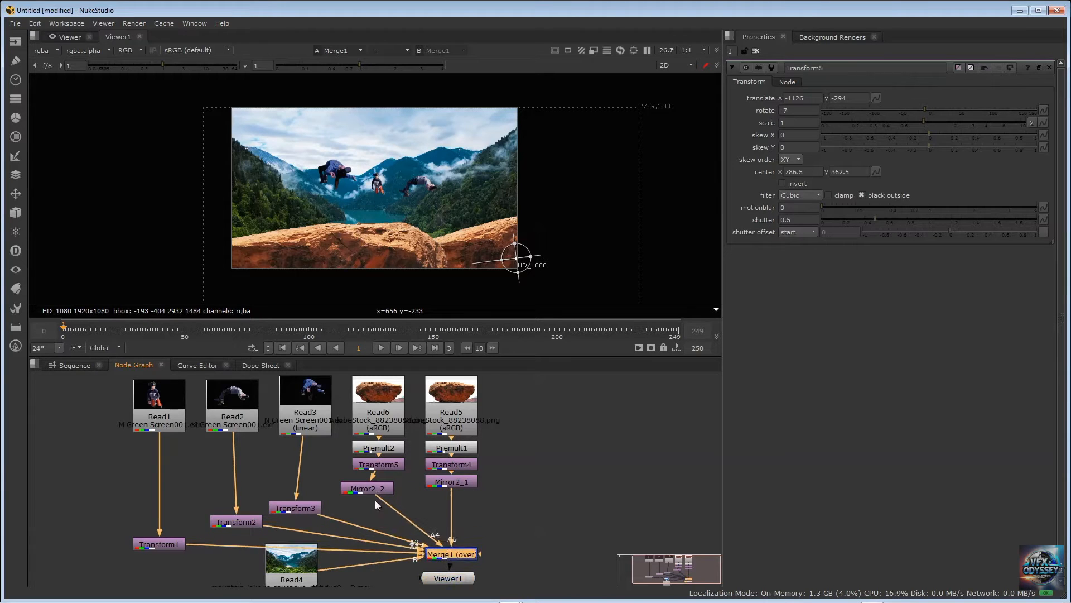
# Insert a Blur node between Mirror2_2 and Merge1
pyautogui.click(375, 500)
pyautogui.press('Tab')
pyautogui.write('b')
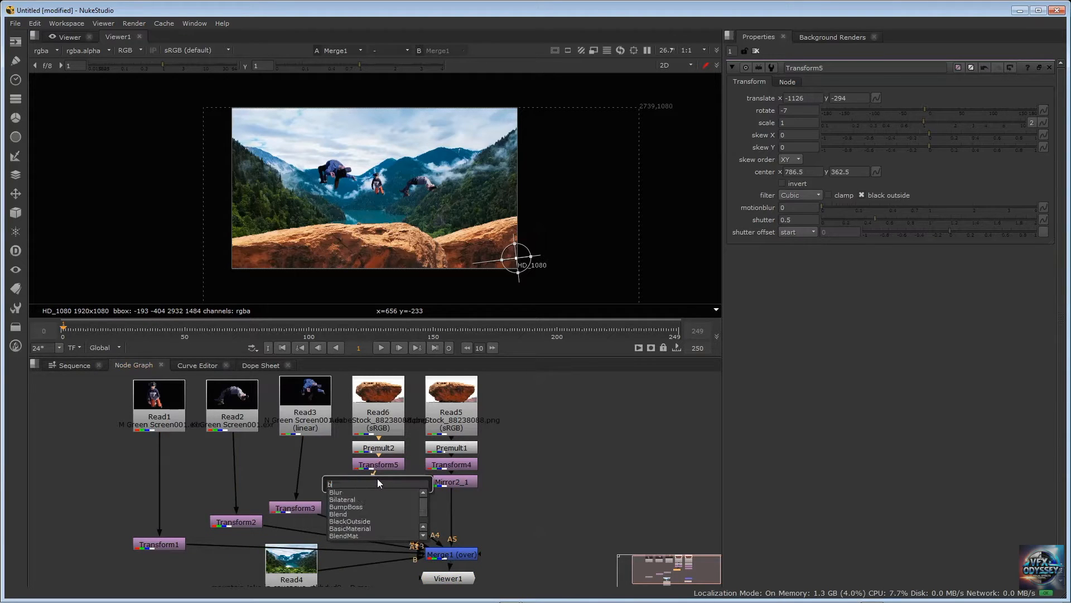
pyautogui.write('lur')
pyautogui.press('Return')
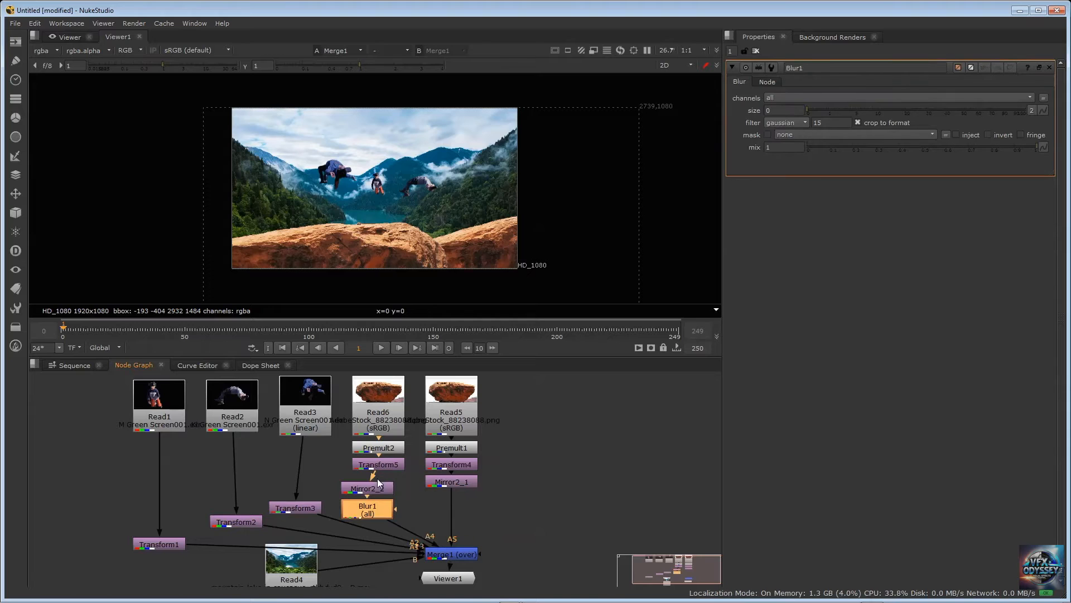
# Insert a Blur node between Mirror2_1 and Merge1
pyautogui.click(446, 485)
pyautogui.press('Tab')
pyautogui.write('blur')
pyautogui.press('Return')
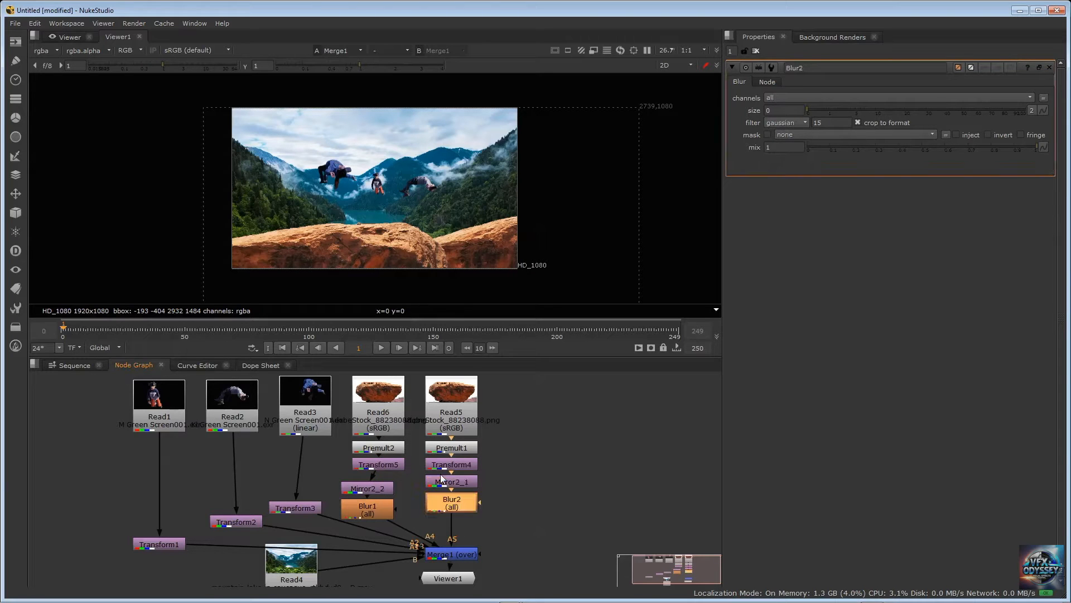
# Set the size of Blur1, the blur below Mirror2_2, to 4
pyautogui.click(369, 508)
pyautogui.doubleClick(370, 509)
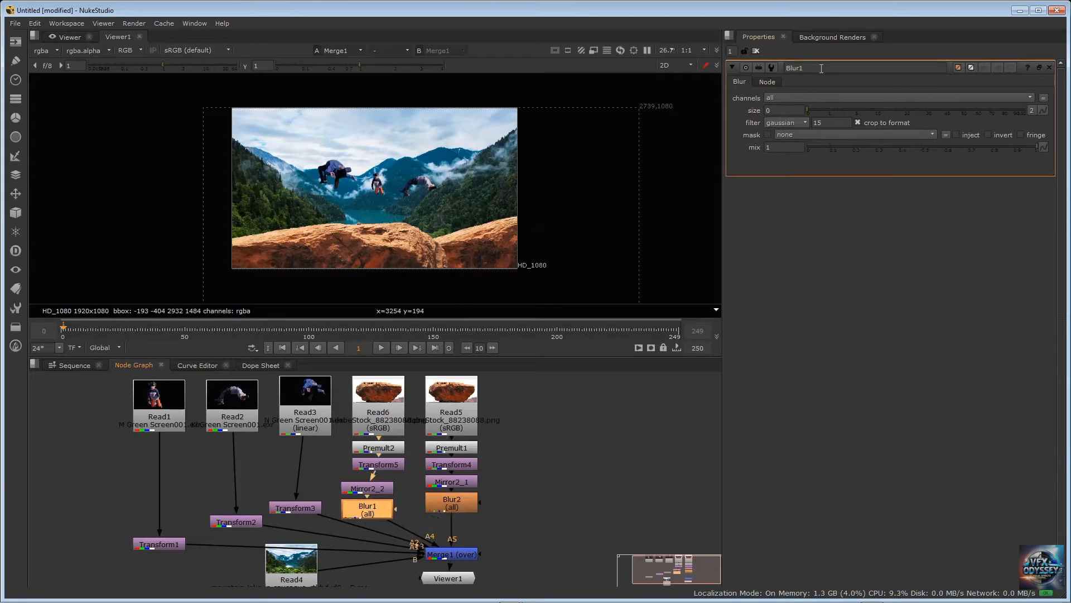
pyautogui.click(781, 110)
pyautogui.write('4')
pyautogui.press('Return')
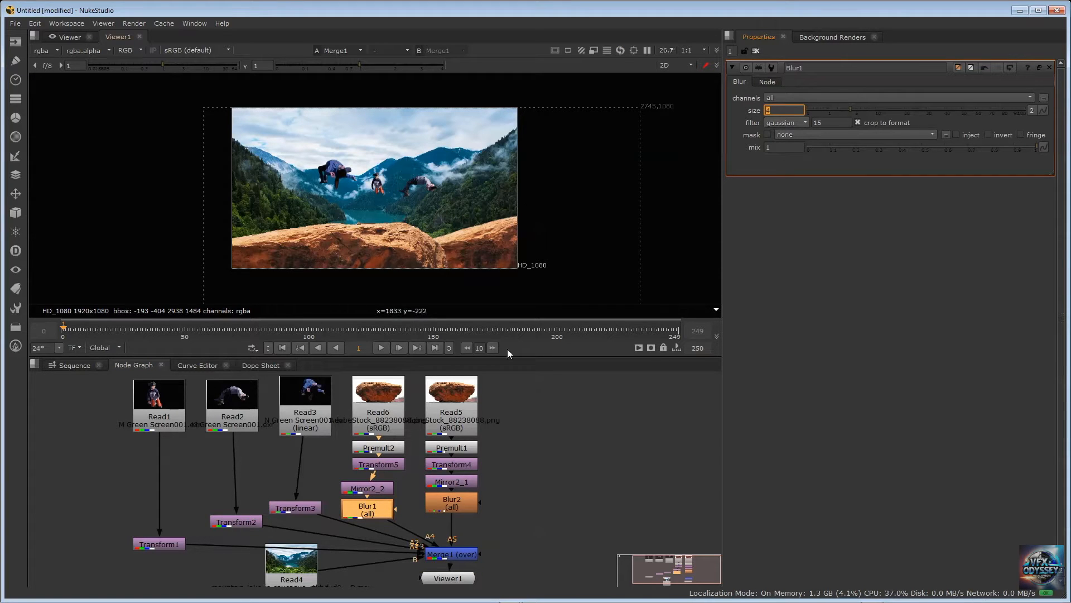
# Try sizes of 4.5 and 50 on Blur2, the blur below Mirror2_1
pyautogui.doubleClick(446, 506)
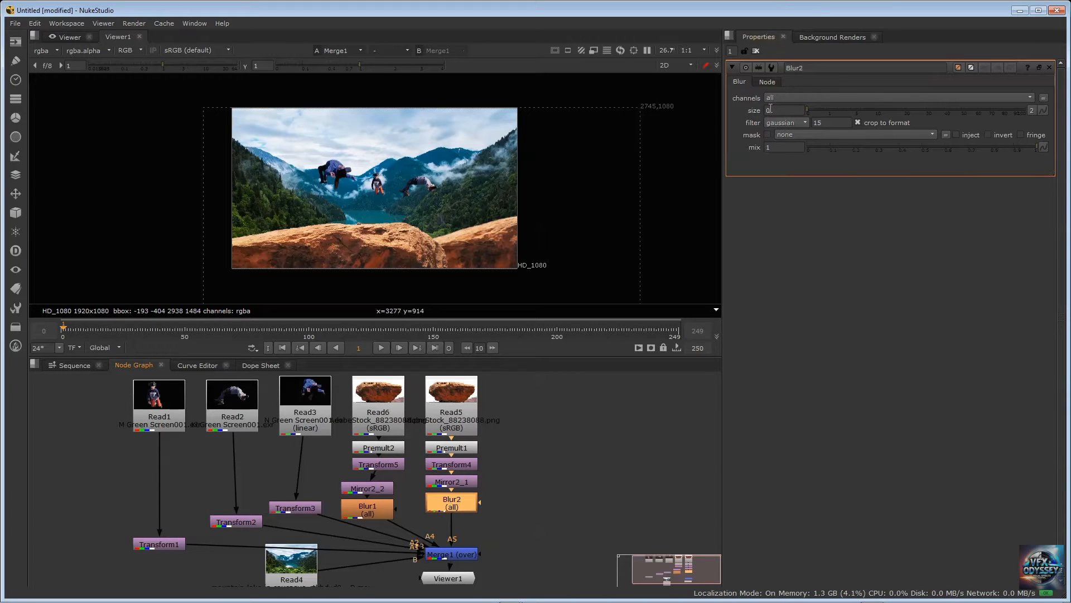
pyautogui.click(775, 110)
pyautogui.write('4.5')
pyautogui.press('Return')
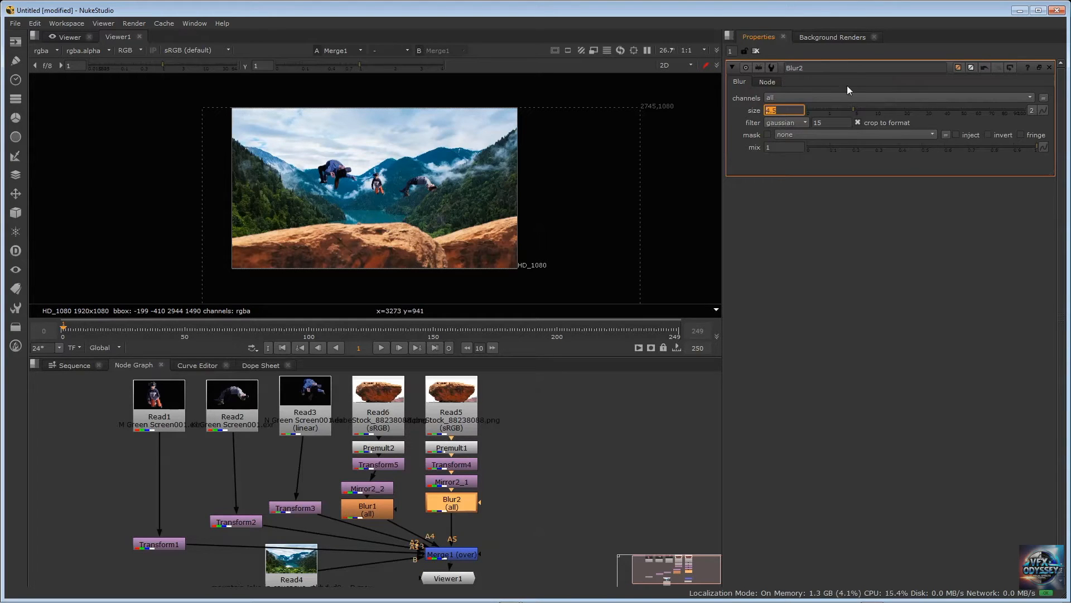
pyautogui.write('50')
pyautogui.press('Return')
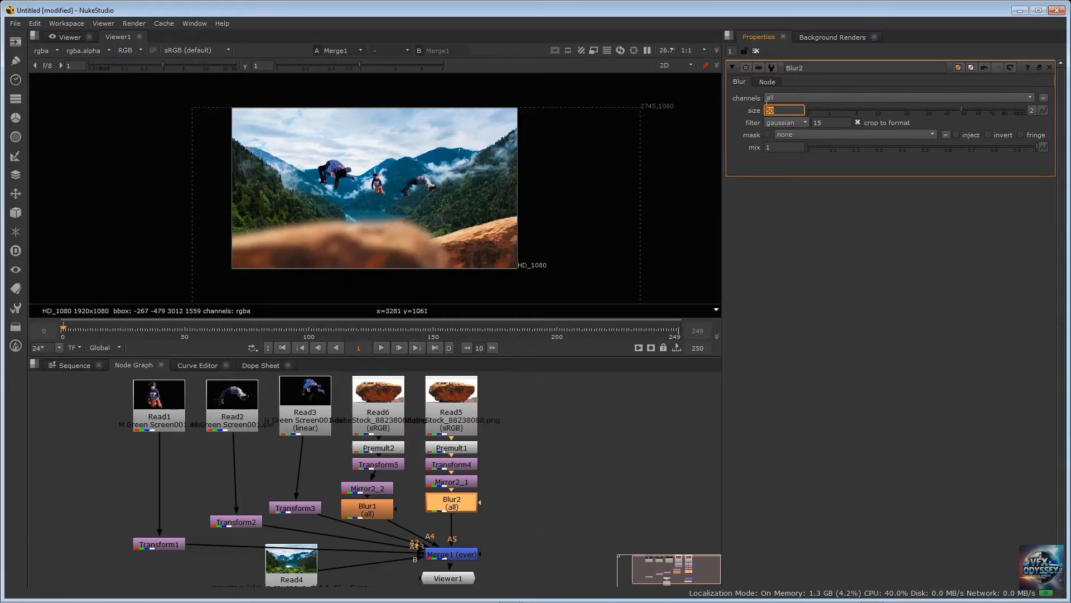
# Set Blur2's size to 5 and nudge the node slightly below Mirror2_1
pyautogui.moveTo(795, 110); pyautogui.dragTo(735, 117)
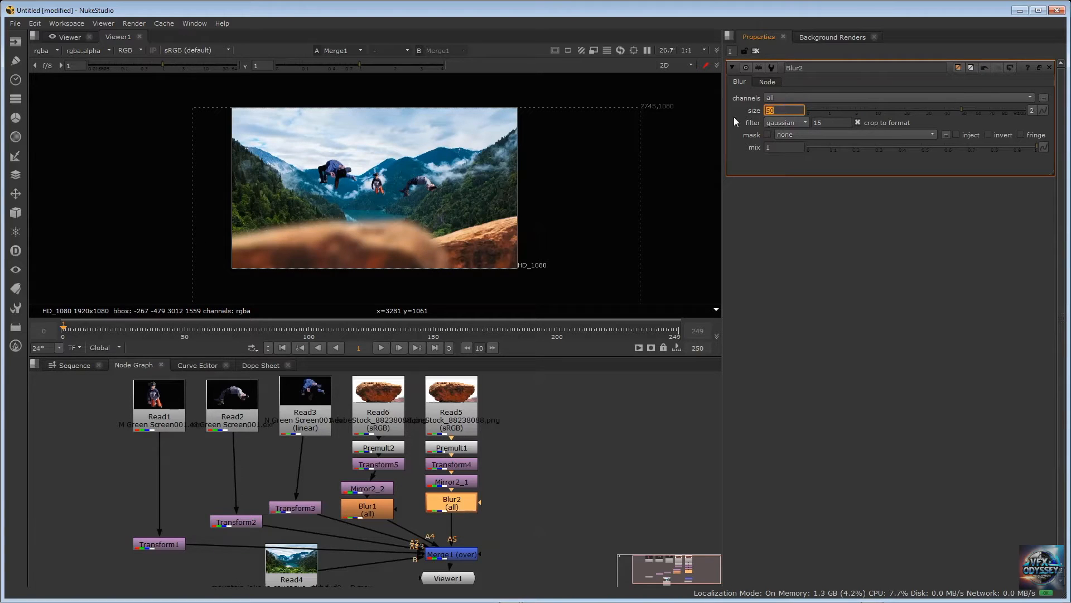
pyautogui.write('5')
pyautogui.press('Return')
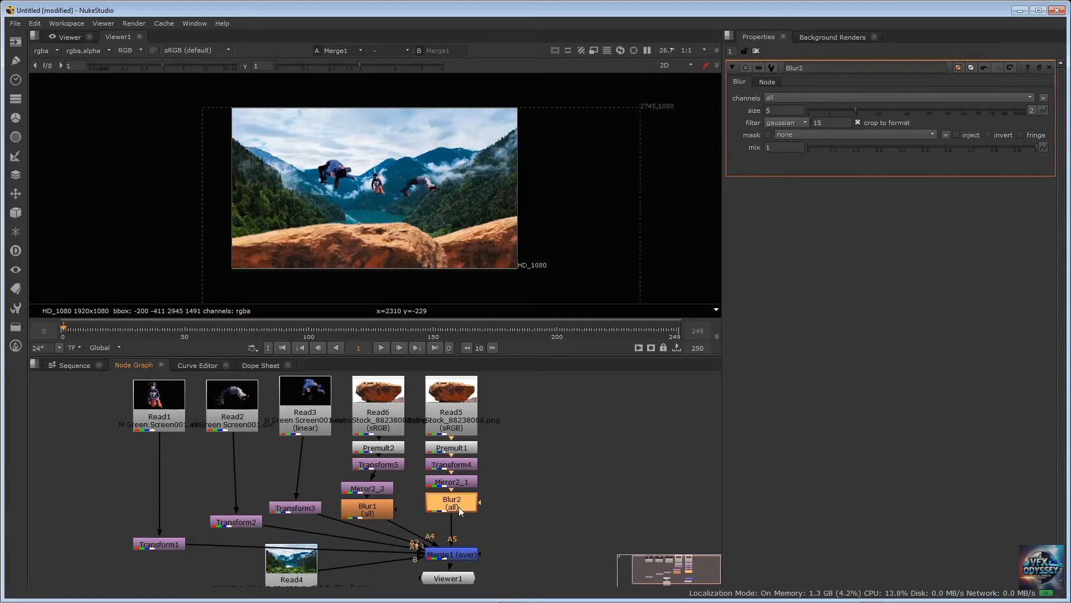
pyautogui.moveTo(459, 509); pyautogui.dragTo(461, 509)
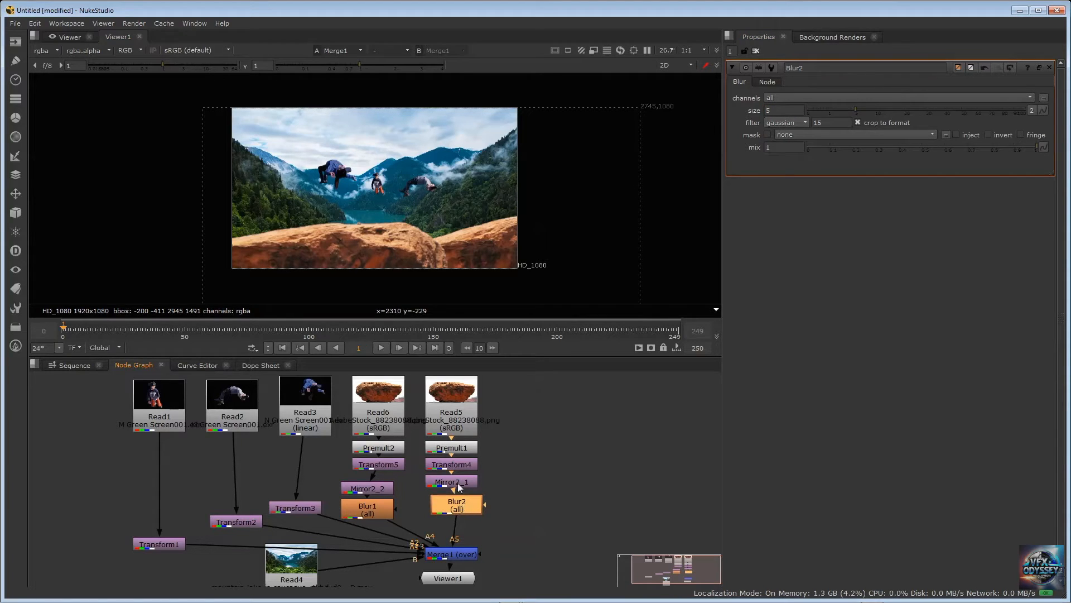
# Compare the settings of Blur1 and Blur2, and set Blur1's size to 4.5
pyautogui.doubleClick(369, 509)
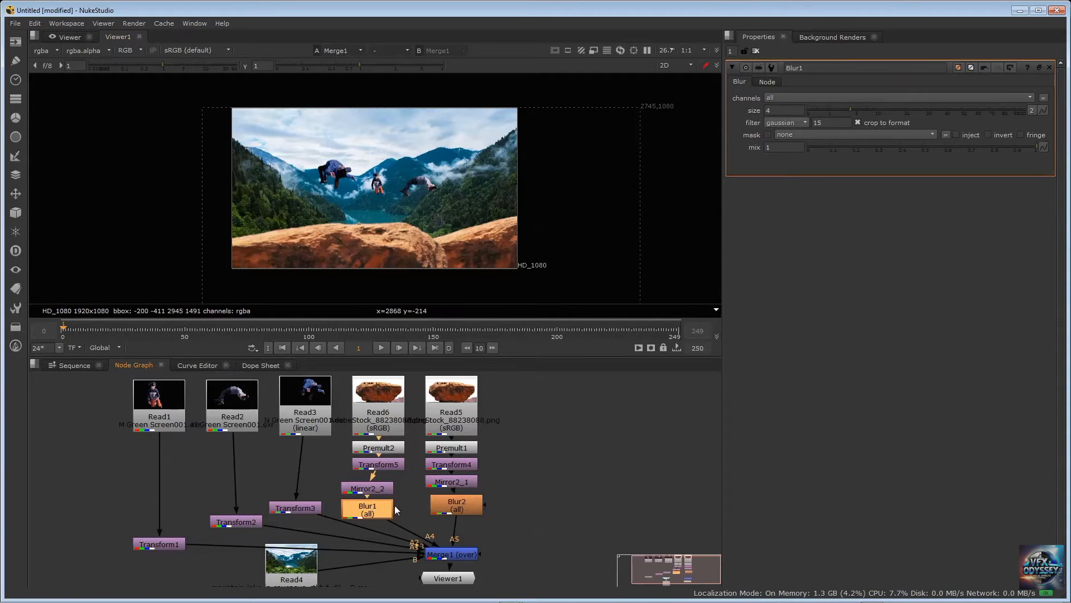
pyautogui.doubleClick(469, 505)
pyautogui.doubleClick(388, 512)
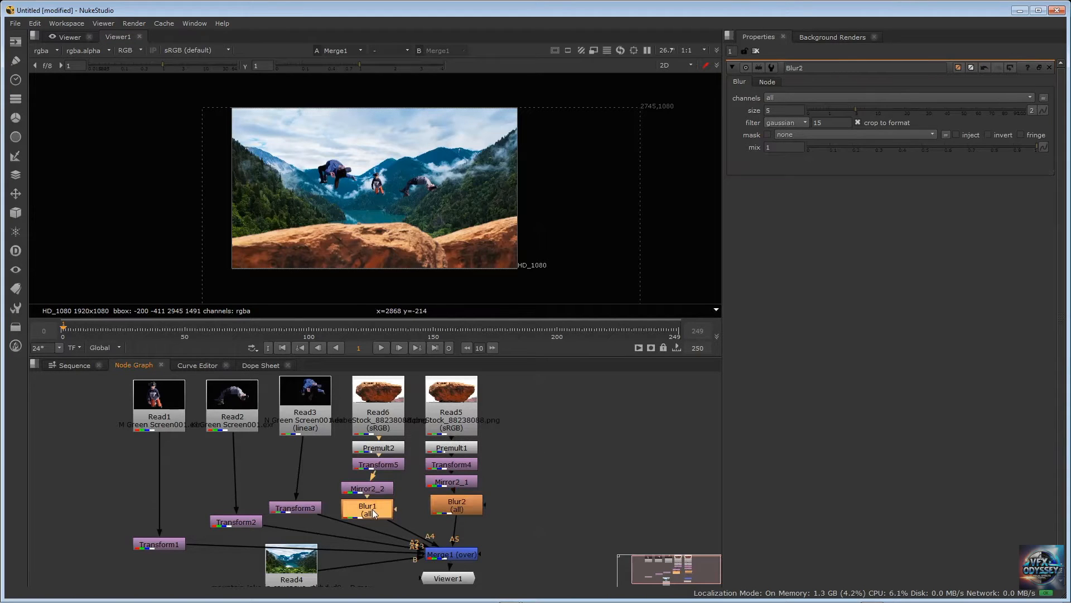
pyautogui.click(796, 109)
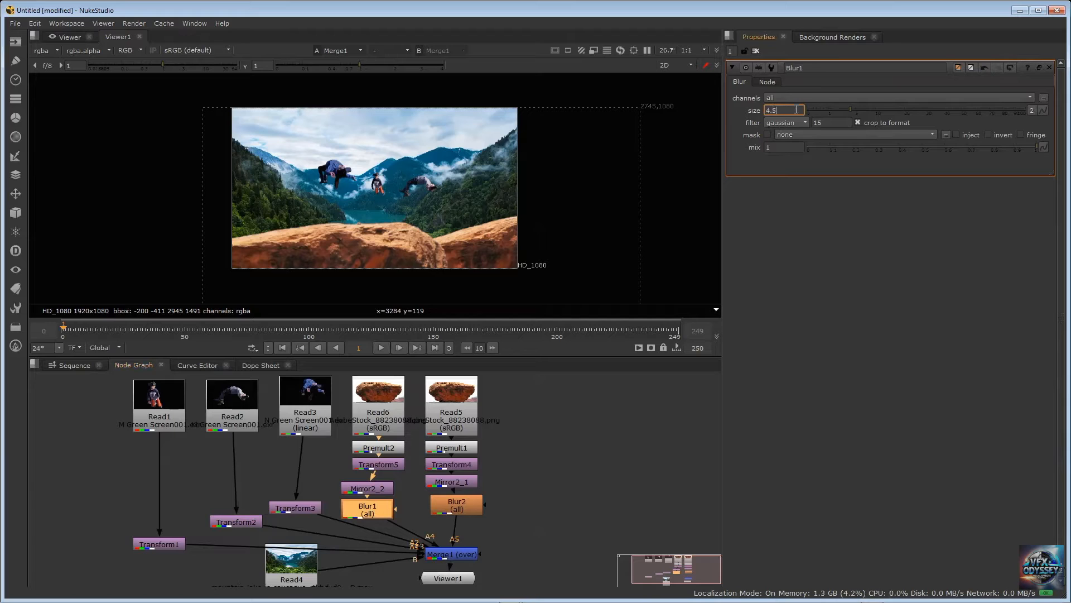
pyautogui.write('.5')
pyautogui.press('Return')
pyautogui.click(595, 436)
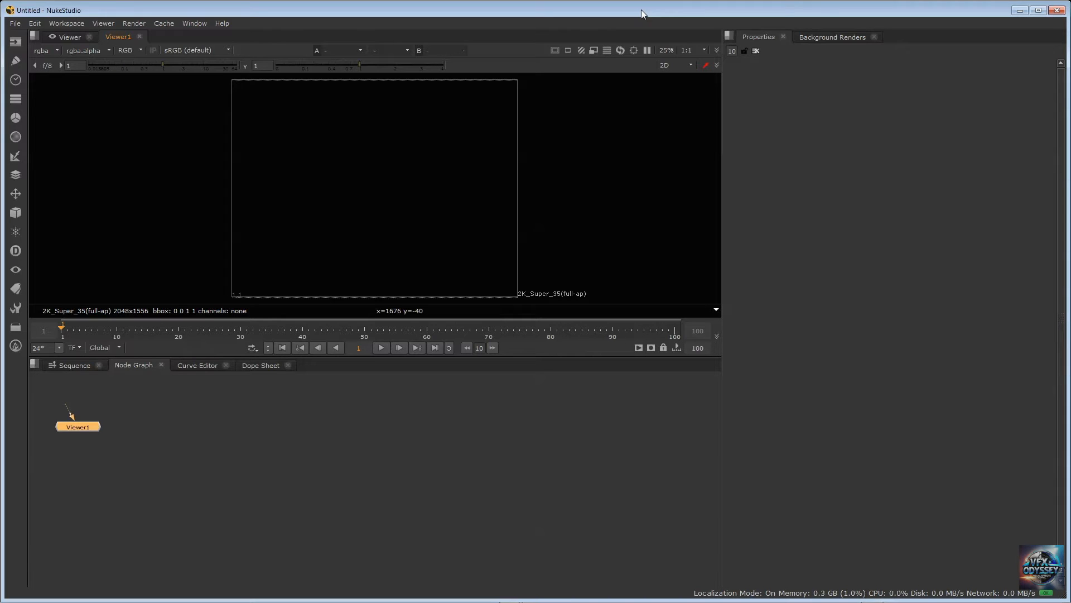
# Move Viewer1 lower in the empty graph and load A021_C009_03241B_001.R3D from the A021_C009_03241B.RDC folder into a Read node
pyautogui.moveTo(80, 424); pyautogui.dragTo(279, 504)
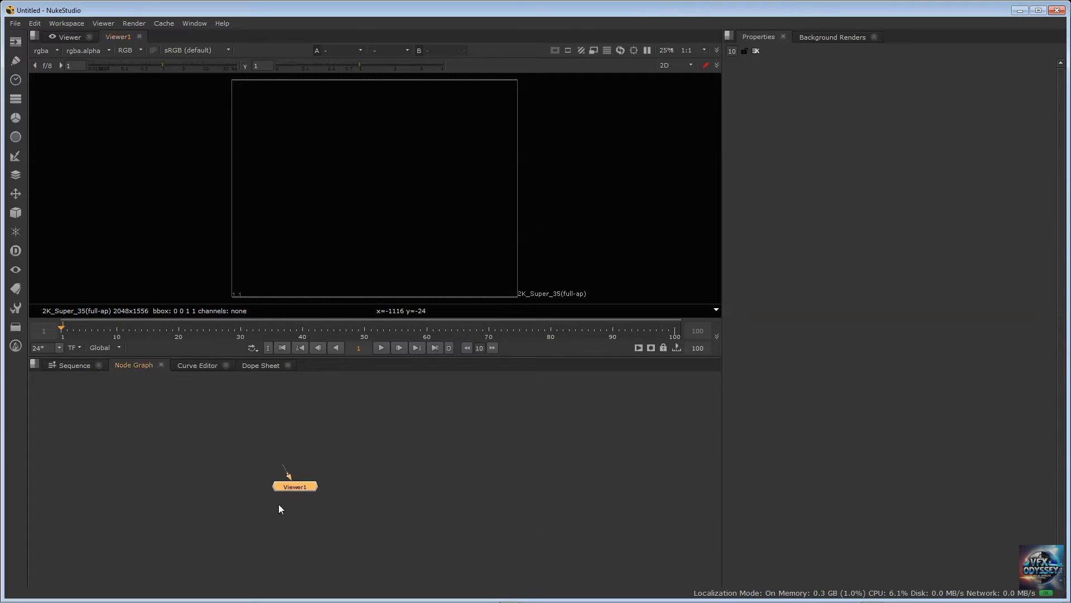
pyautogui.click(310, 442)
pyautogui.press('Tab')
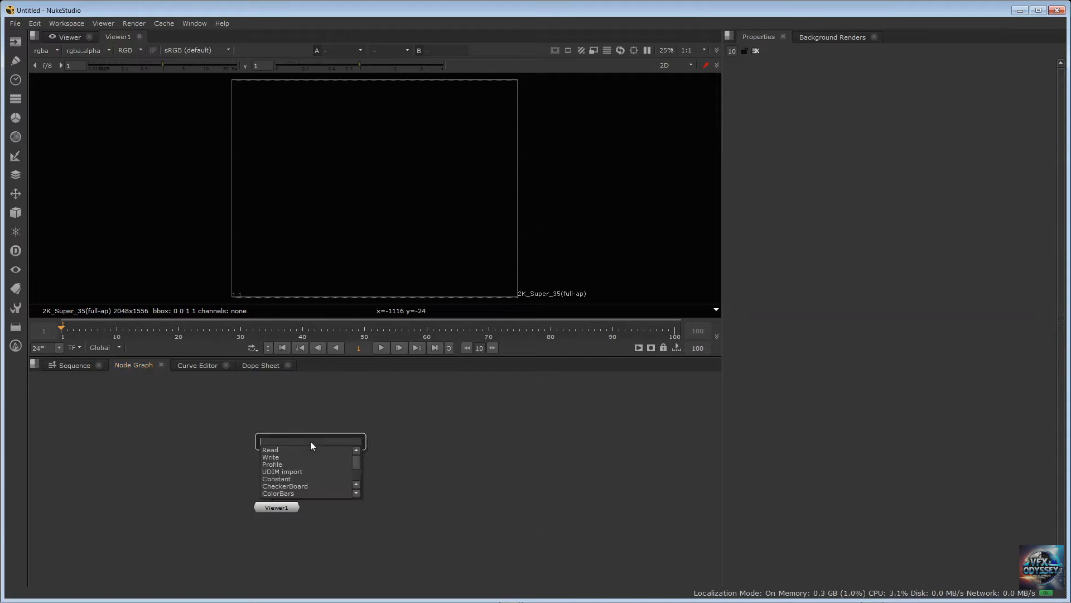
pyautogui.write('read')
pyautogui.press('Return')
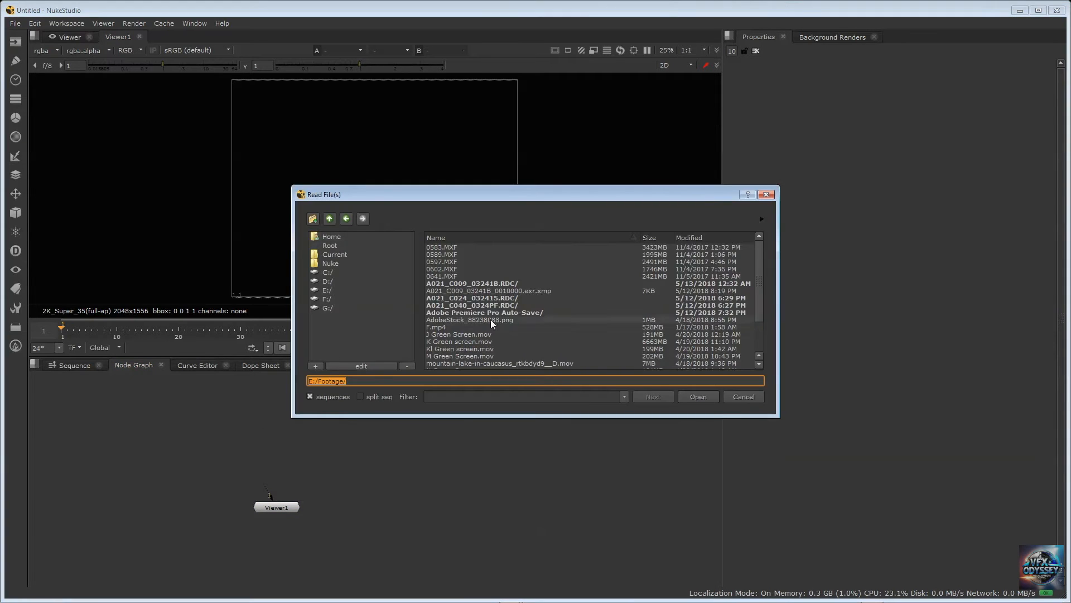
pyautogui.click(471, 248)
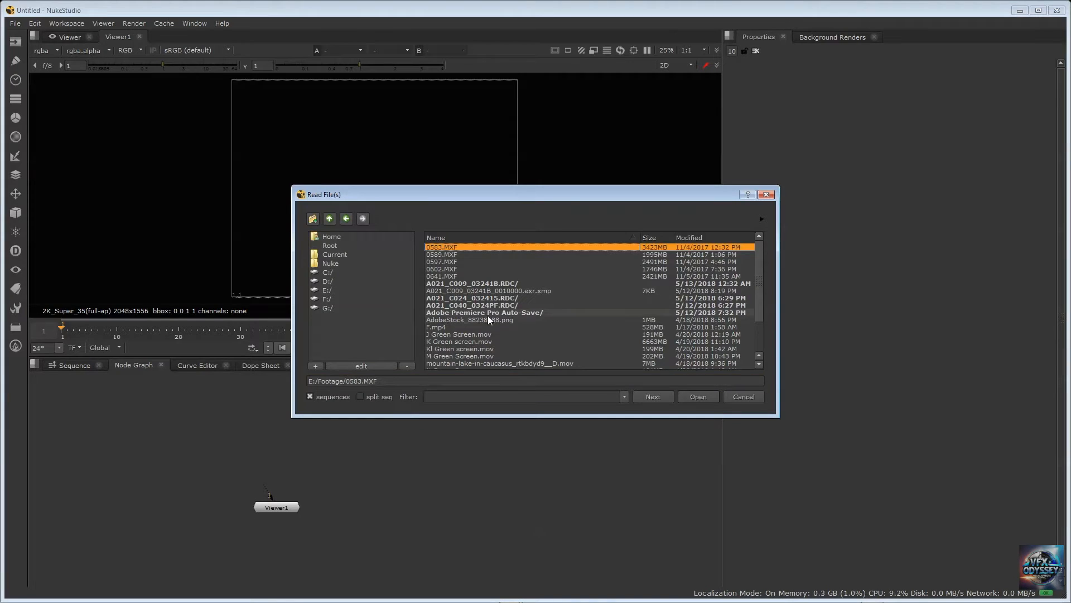
pyautogui.doubleClick(495, 283)
pyautogui.click(485, 261)
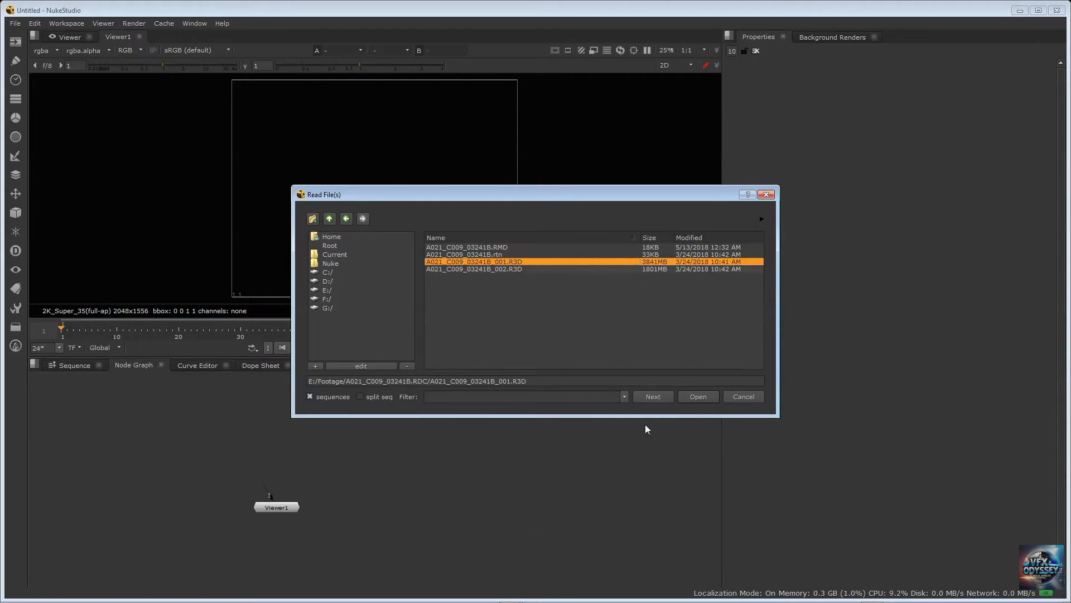
pyautogui.click(706, 399)
# Place Read1 up and to the left of Viewer1 and display its frame 2227 in the viewer
pyautogui.moveTo(296, 443); pyautogui.dragTo(138, 422)
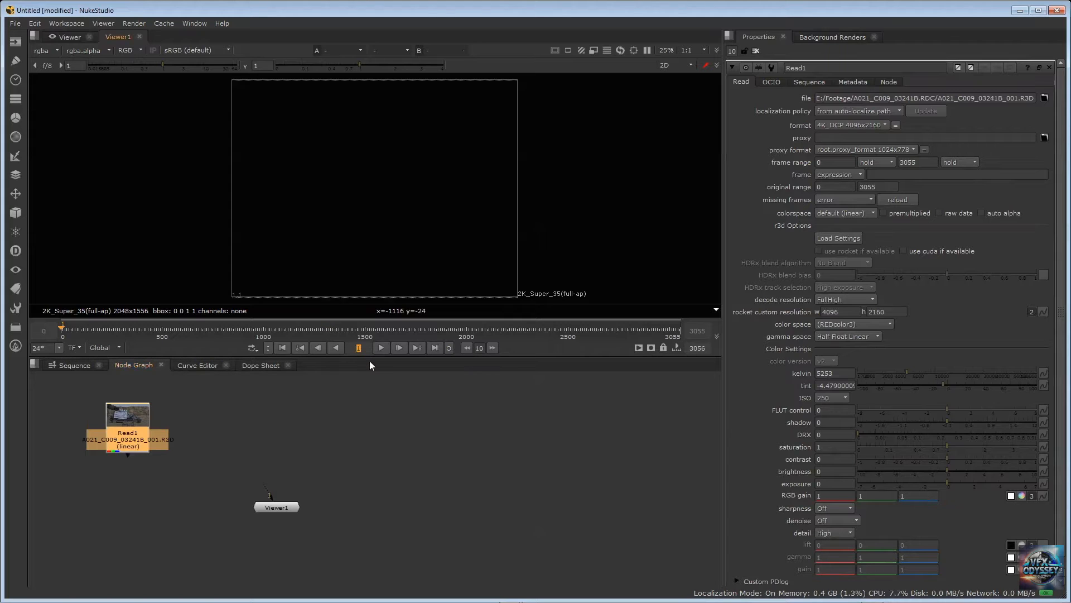
pyautogui.write('2227')
pyautogui.press('Return')
pyautogui.click(124, 427)
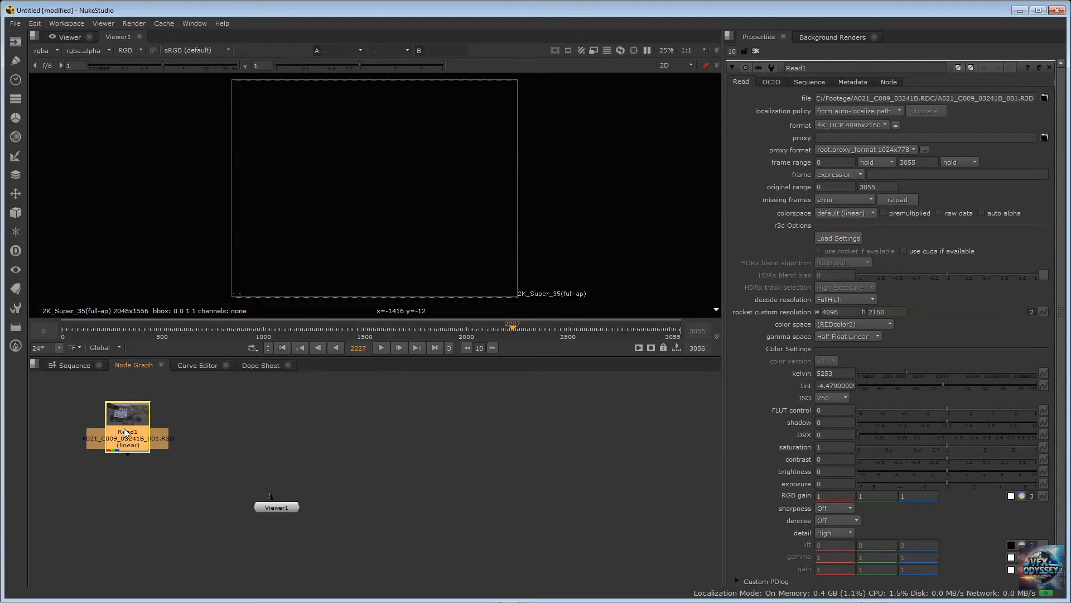
pyautogui.press('1')
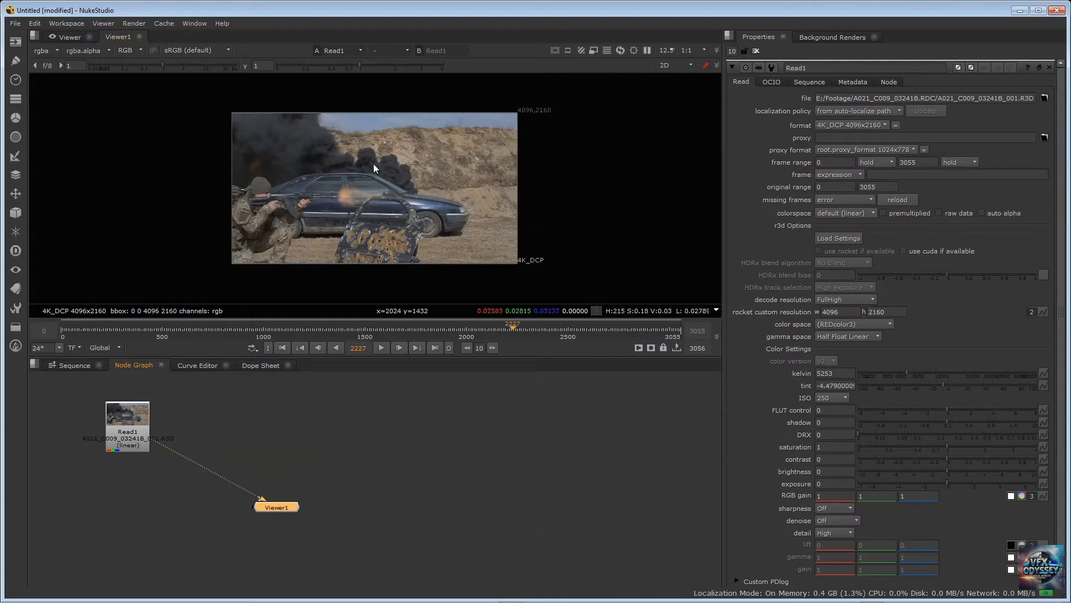
# Examine the R3D footage of the soldier and car at different magnifications, along with Read1's format settings
pyautogui.scroll(-4, 313, 175)
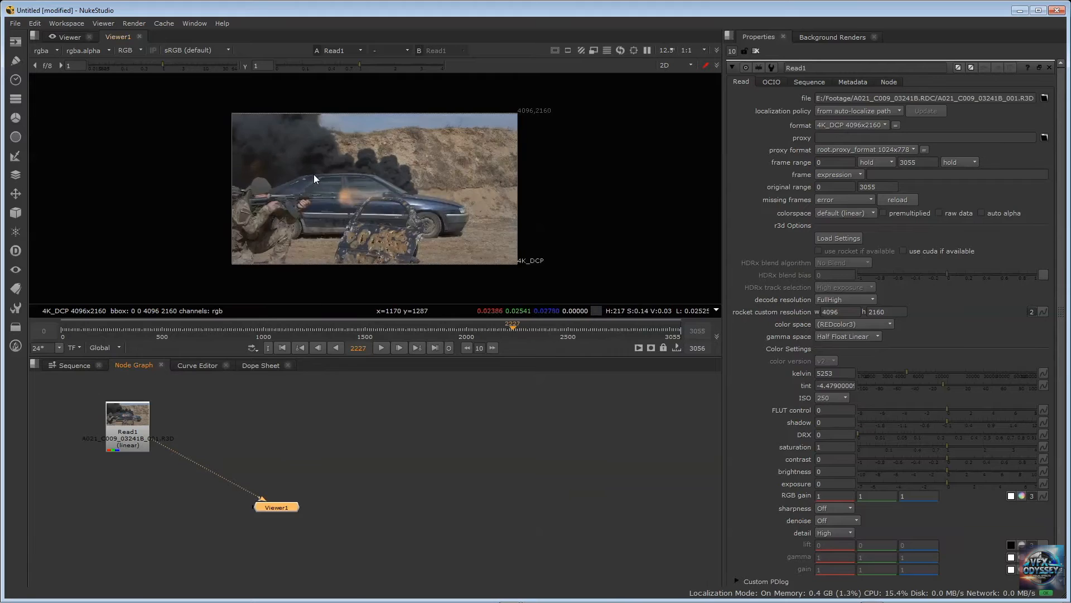
pyautogui.scroll(3, 313, 174)
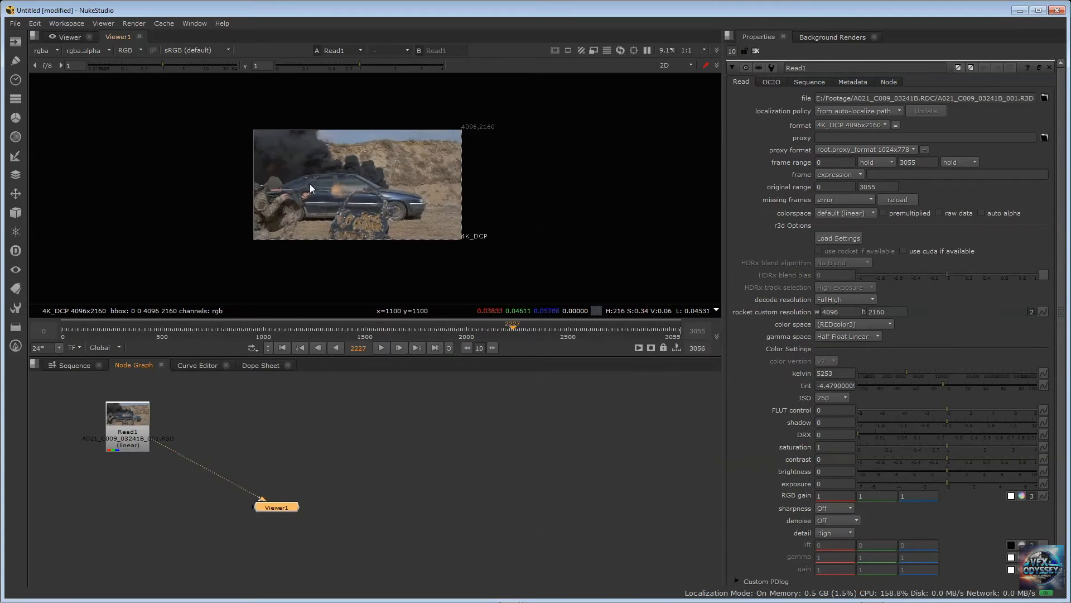
pyautogui.scroll(3, 310, 184)
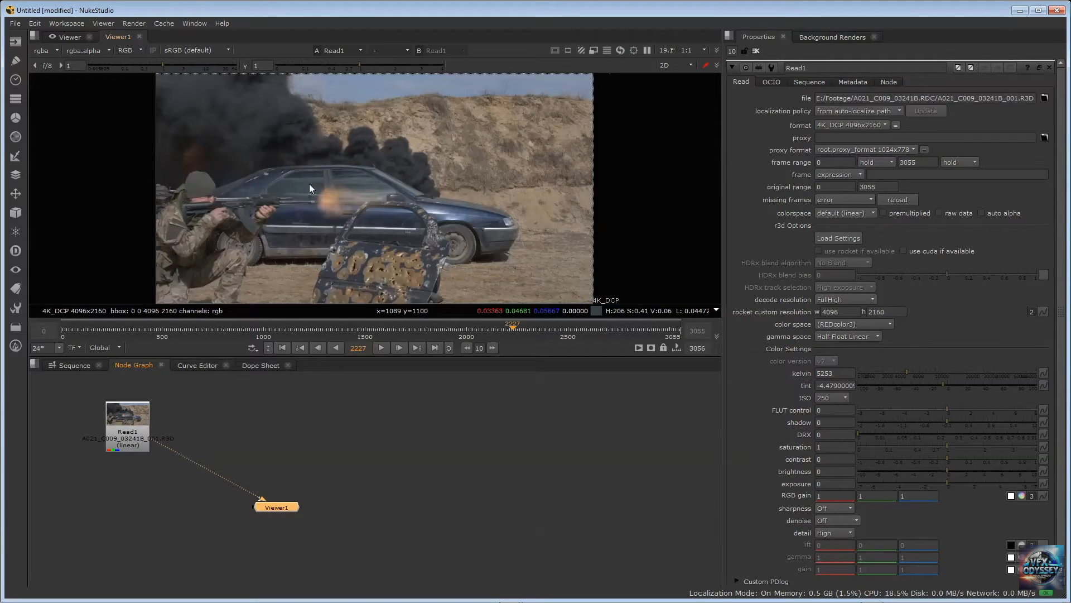
pyautogui.scroll(-1, 310, 187)
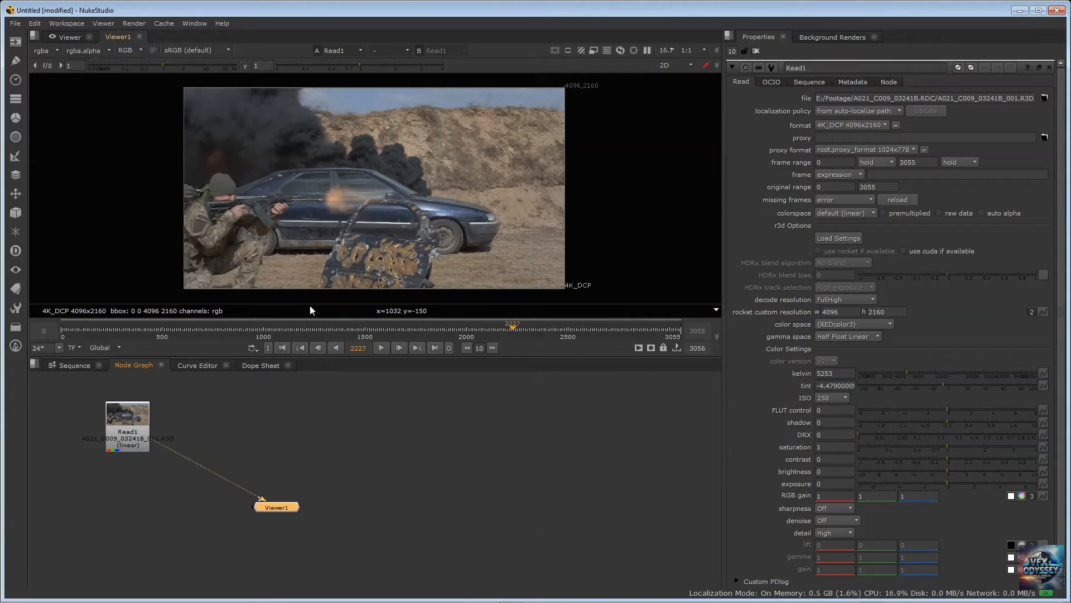
pyautogui.scroll(1, 294, 306)
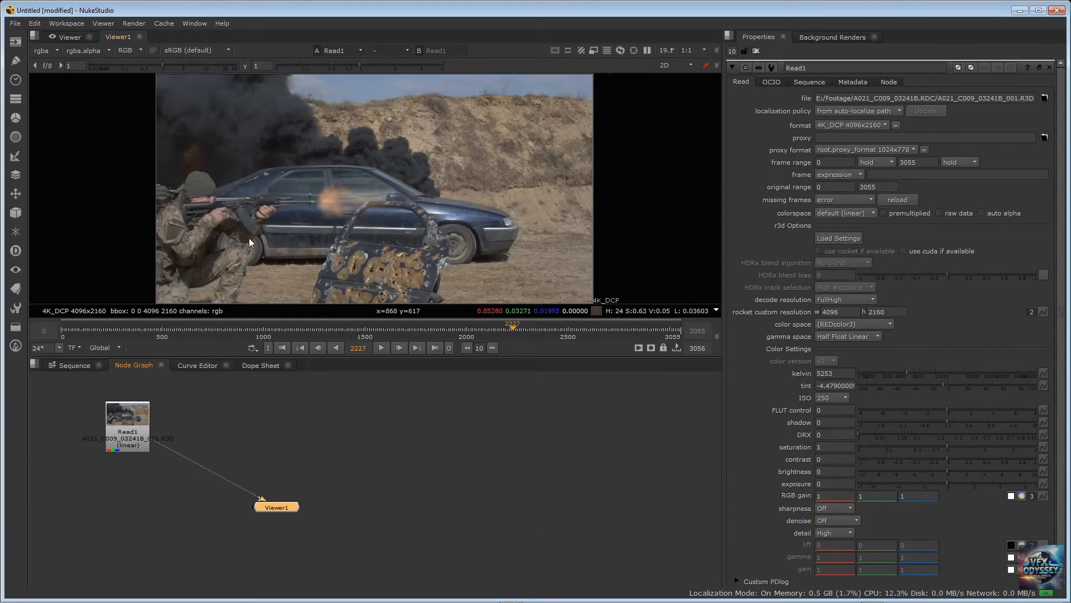
pyautogui.click(127, 425)
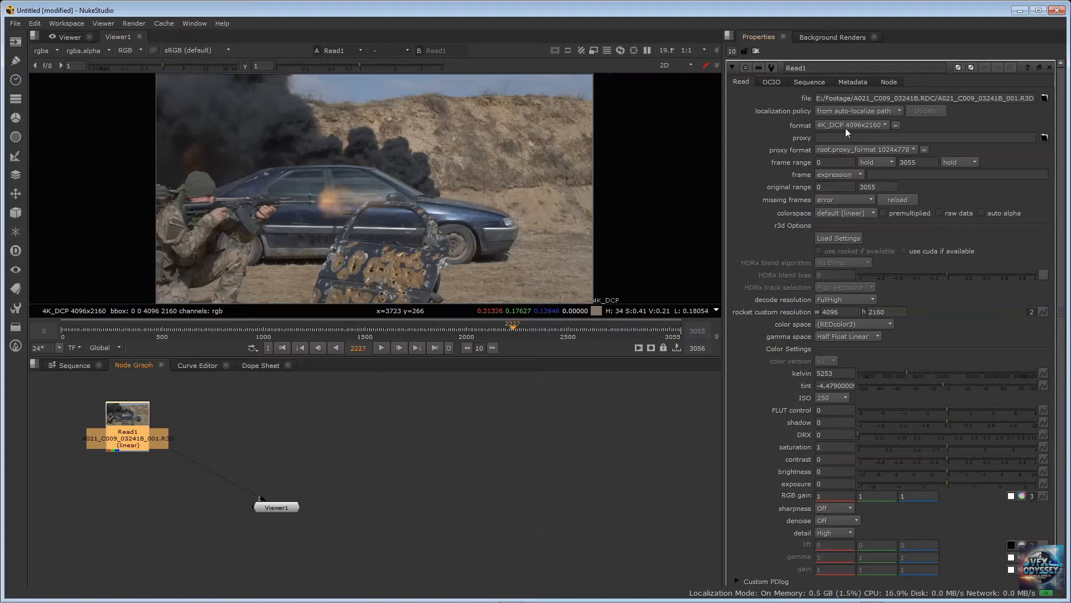
pyautogui.scroll(-1, 877, 349)
pyautogui.scroll(1, 877, 349)
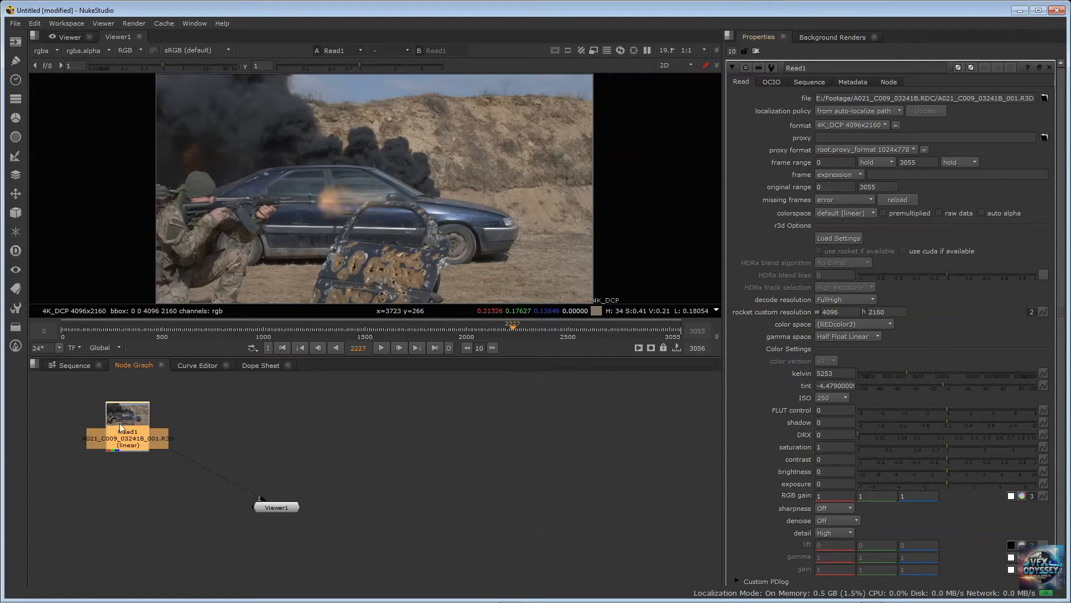
# Shift Read1 slightly and move Viewer1 closer beneath it
pyautogui.moveTo(112, 426)
pyautogui.mouseDown()
pyautogui.moveTo(147, 395)
pyautogui.moveTo(106, 419)
pyautogui.mouseUp()
pyautogui.moveTo(265, 508); pyautogui.dragTo(168, 527)
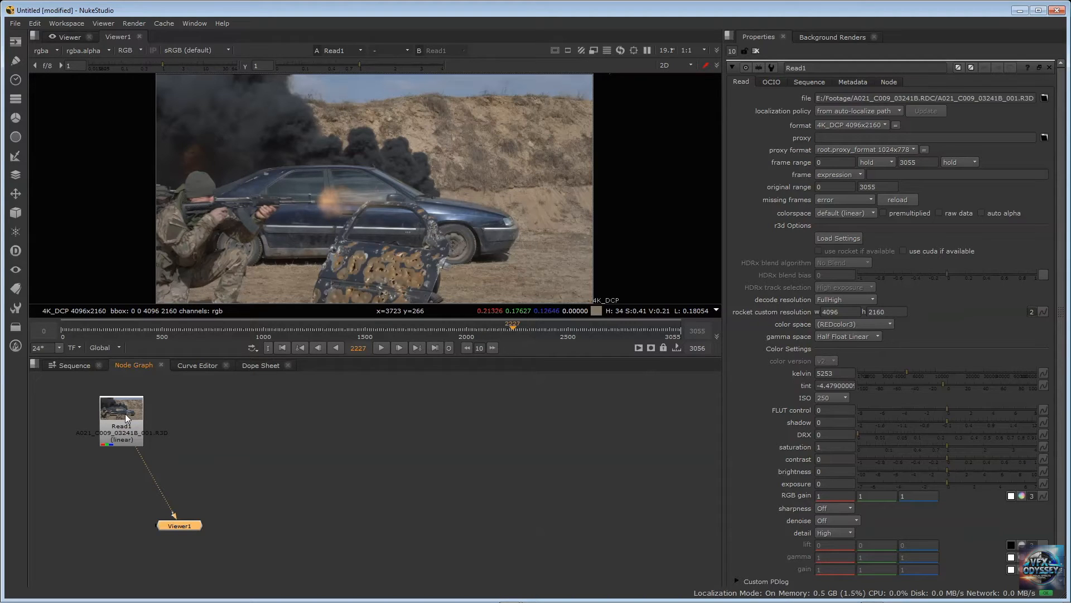
# Load 0583.MXF from E:/Footage into a second Read node and connect it to Viewer1's second input
pyautogui.click(252, 404)
pyautogui.press('Tab')
pyautogui.press('Return')
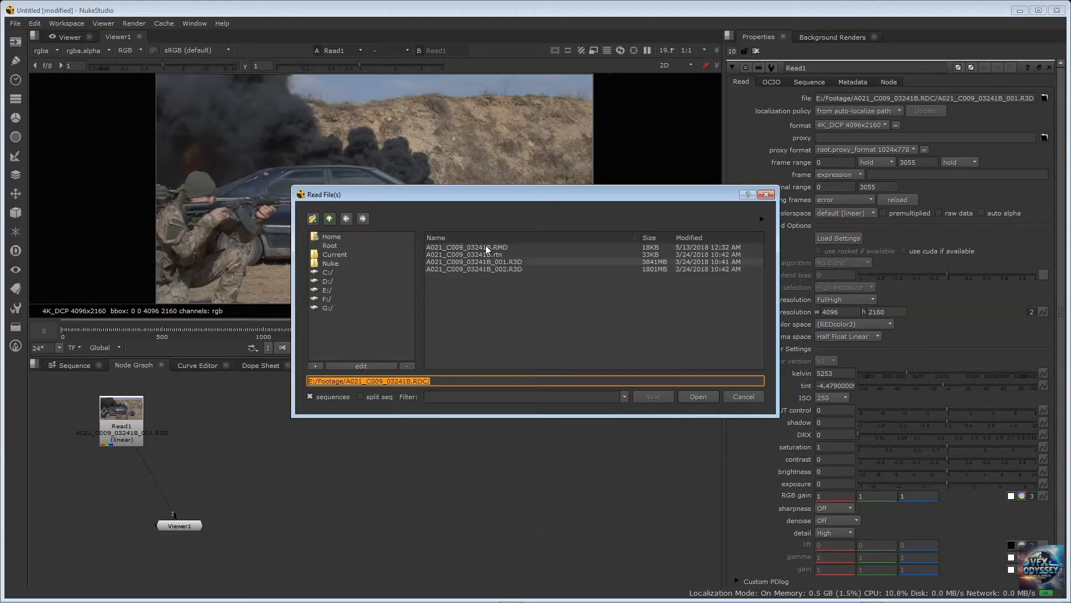
pyautogui.click(329, 218)
pyautogui.click(461, 262)
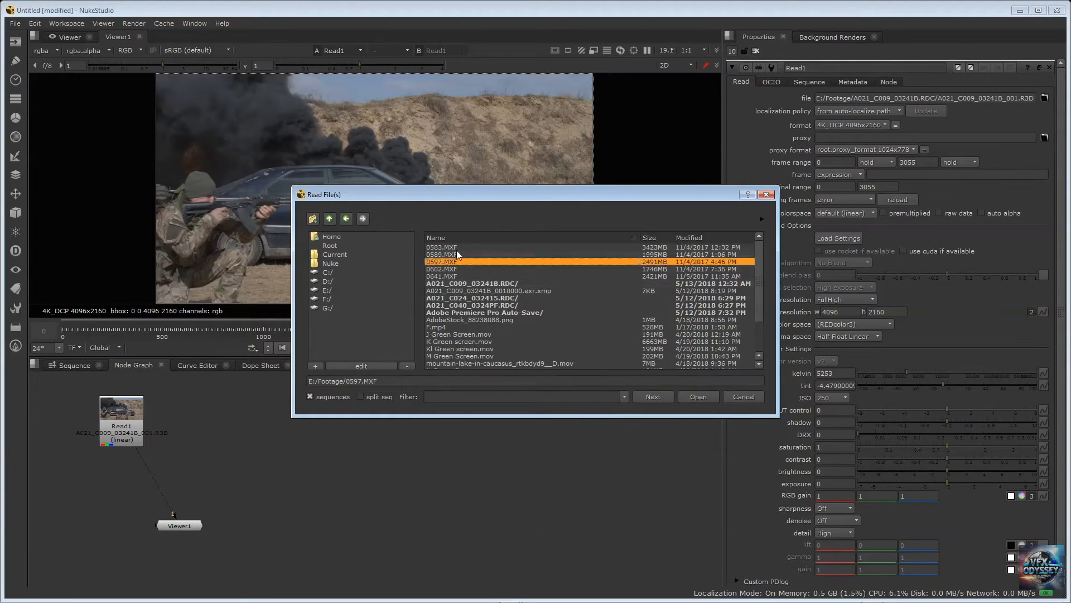
pyautogui.click(457, 247)
pyautogui.click(697, 397)
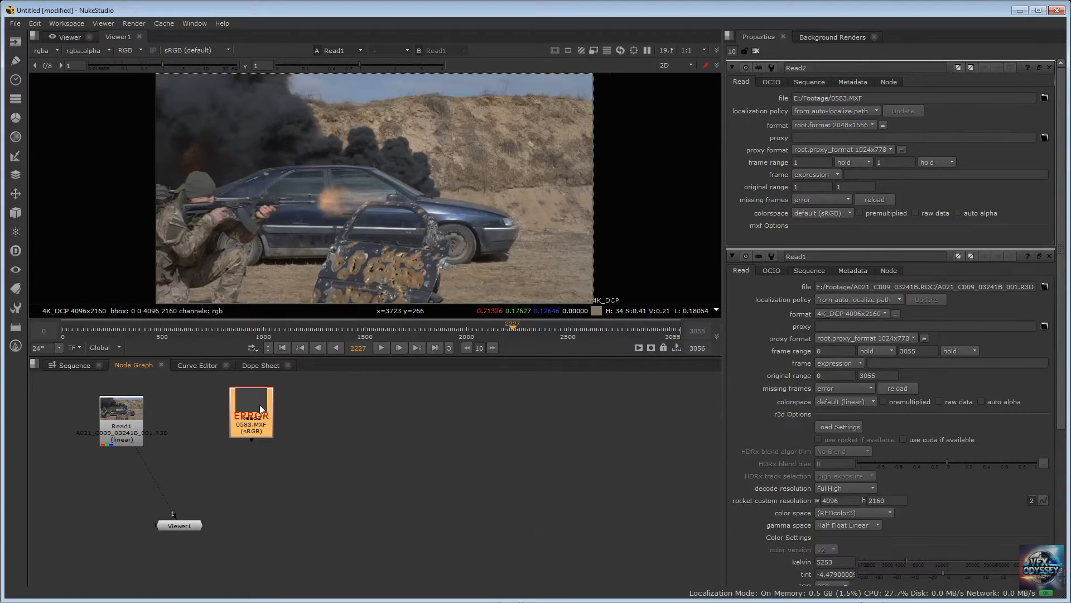
pyautogui.press('2')
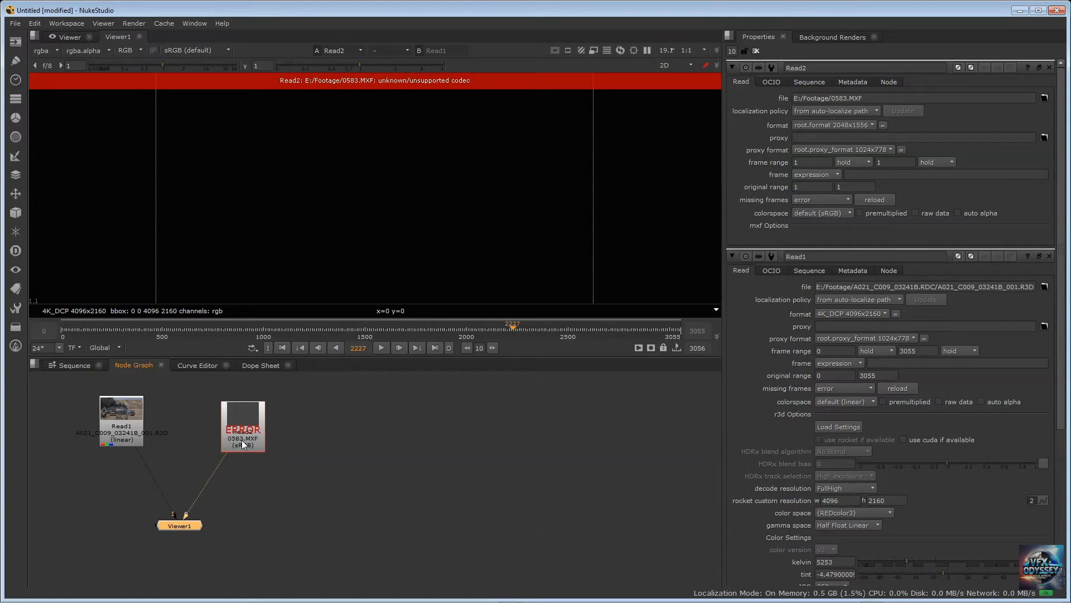
# Load J Green Screen.mov from E:/Footage into a third Read node and connect it to Viewer1's third input
pyautogui.click(314, 413)
pyautogui.press('Tab')
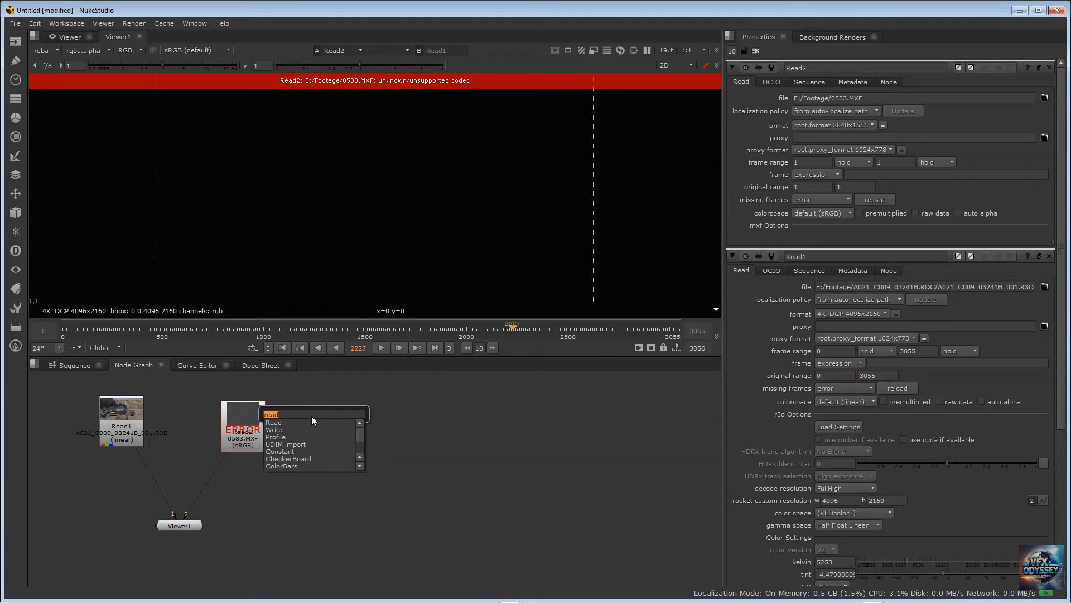
pyautogui.press('Return')
pyautogui.click(469, 334)
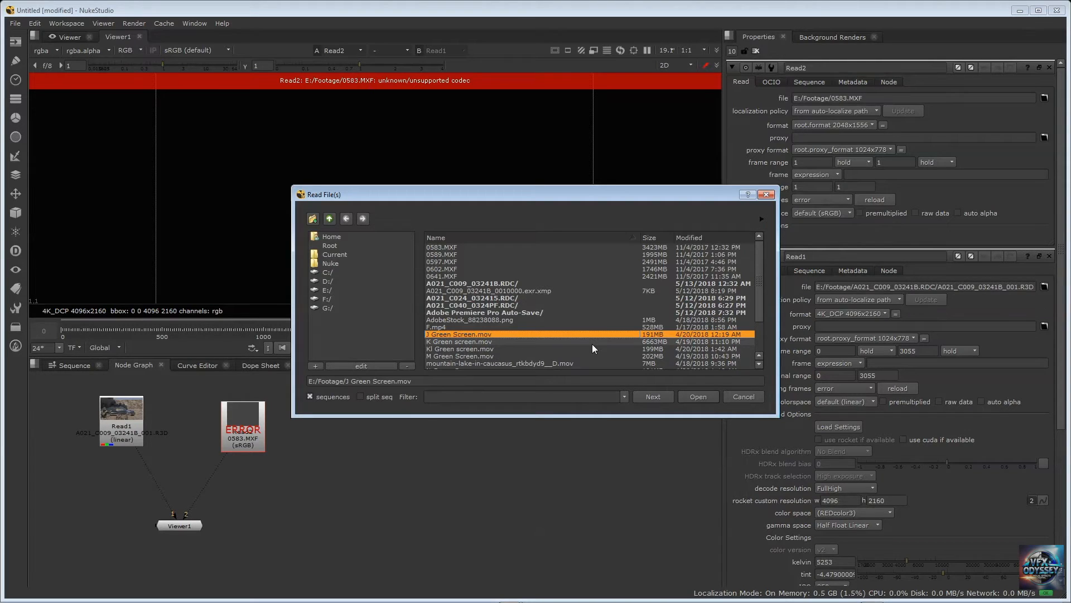
pyautogui.press('Return')
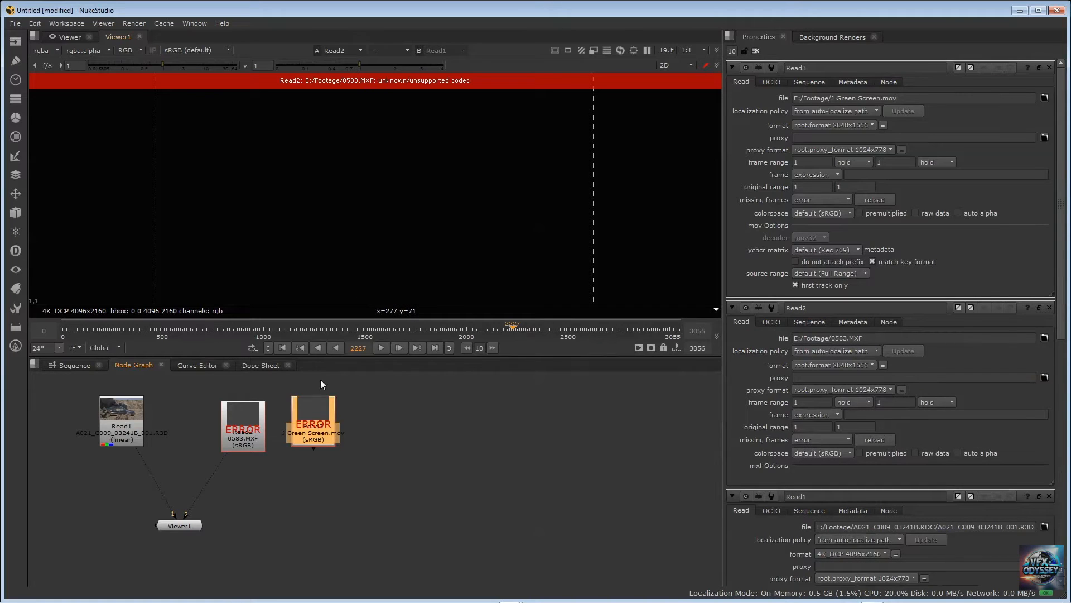
pyautogui.press('3')
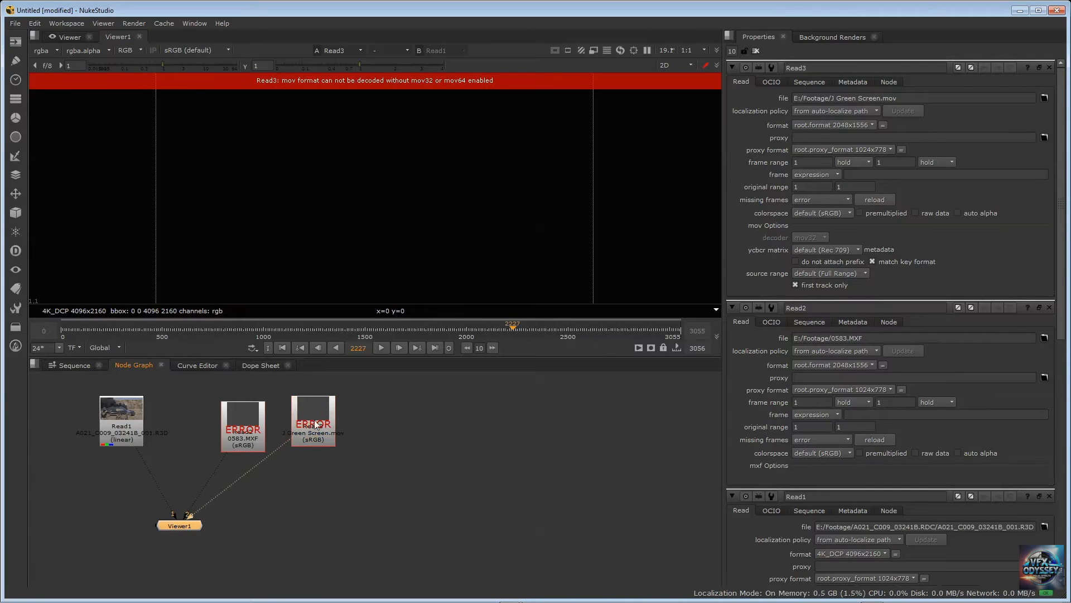
# Arrange the R3D, MXF and MOV Read nodes in a compact row above Viewer1
pyautogui.moveTo(314, 412); pyautogui.dragTo(351, 428)
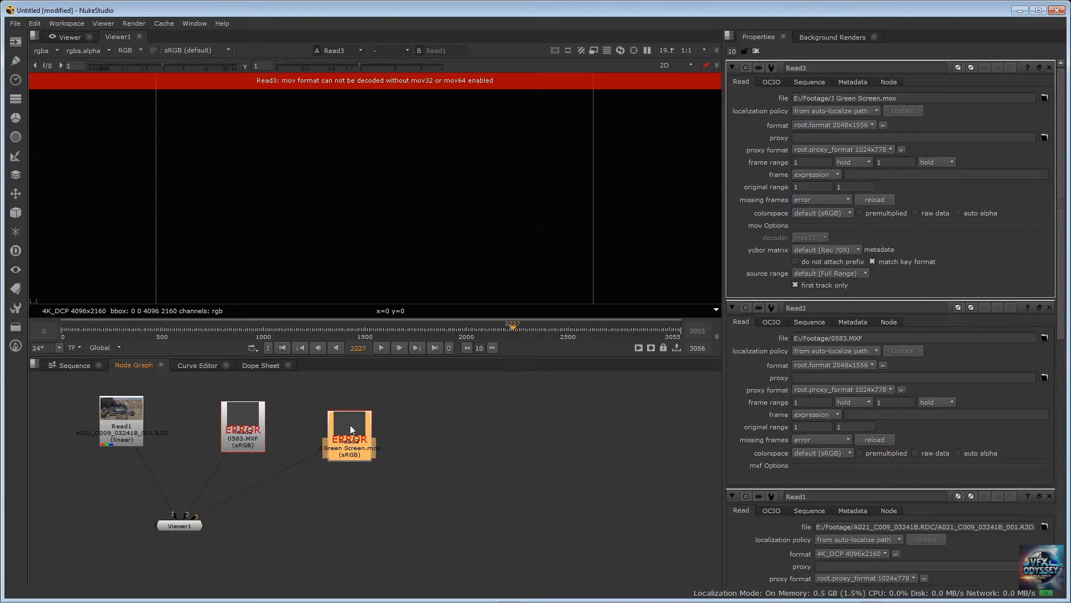
pyautogui.moveTo(245, 419); pyautogui.dragTo(201, 412)
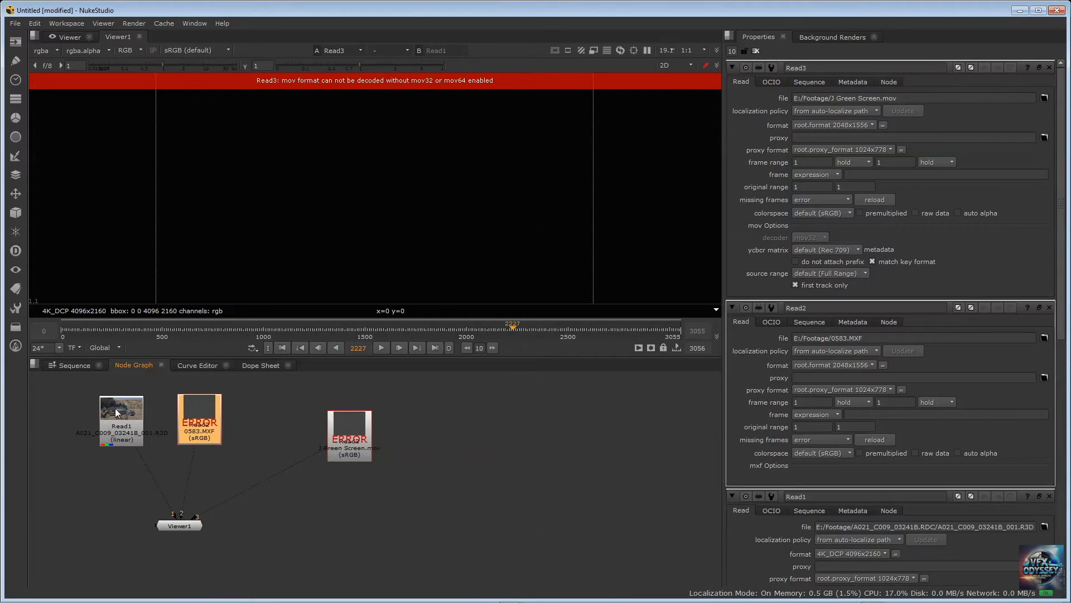
pyautogui.moveTo(115, 412); pyautogui.dragTo(87, 410)
pyautogui.moveTo(199, 415); pyautogui.dragTo(147, 413)
pyautogui.moveTo(342, 428); pyautogui.dragTo(217, 415)
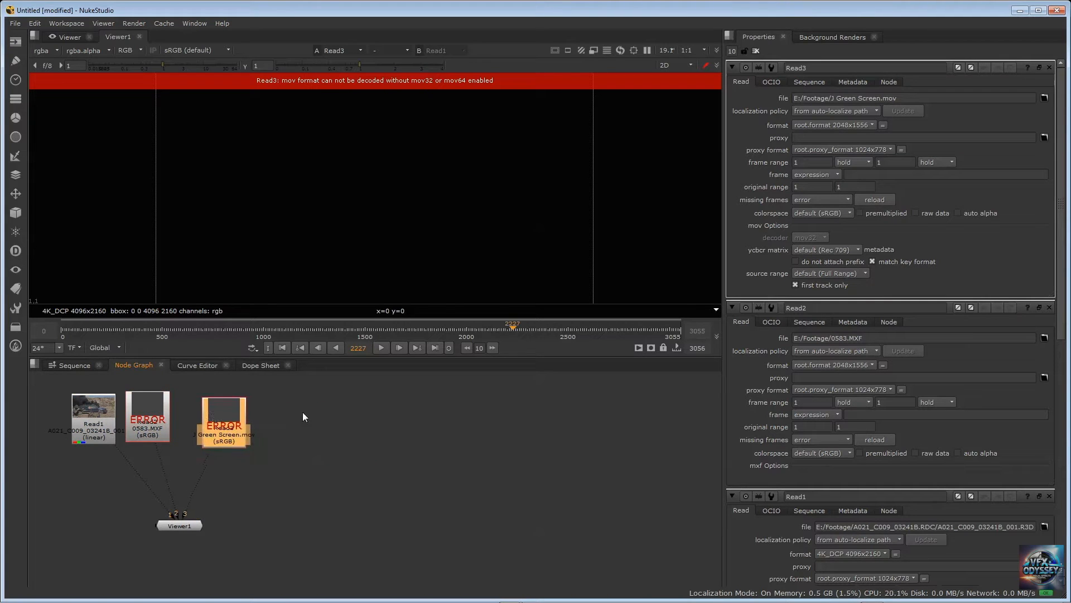
# Load the M Green Screen###.exr 0-249 sequence from E:/Footage/OpenEXR Green Screen/M into a fourth Read node
pyautogui.click(302, 416)
pyautogui.press('Tab')
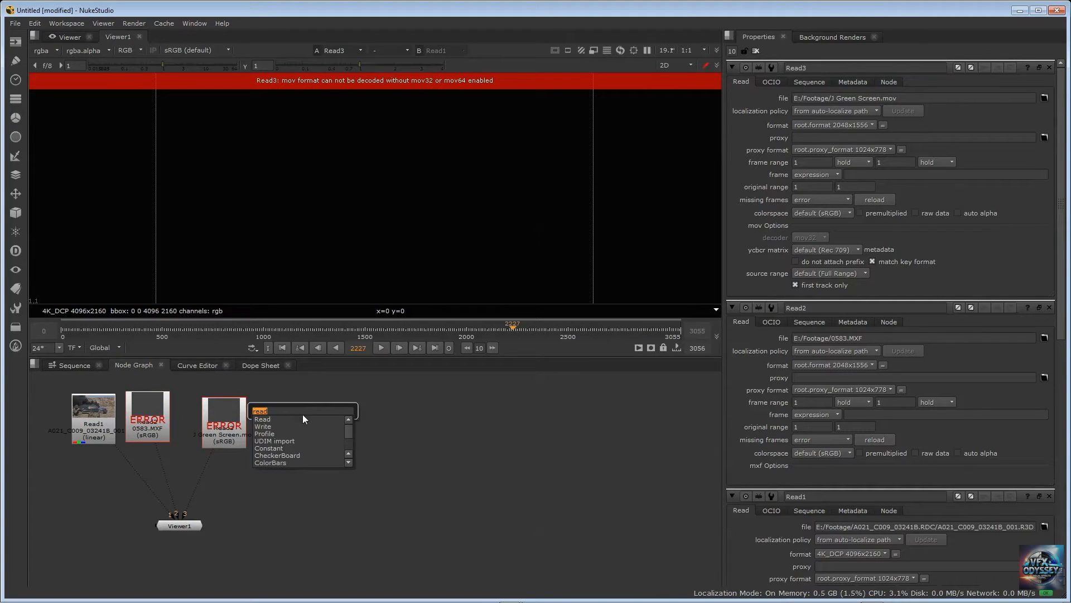
pyautogui.press('Return')
pyautogui.doubleClick(477, 313)
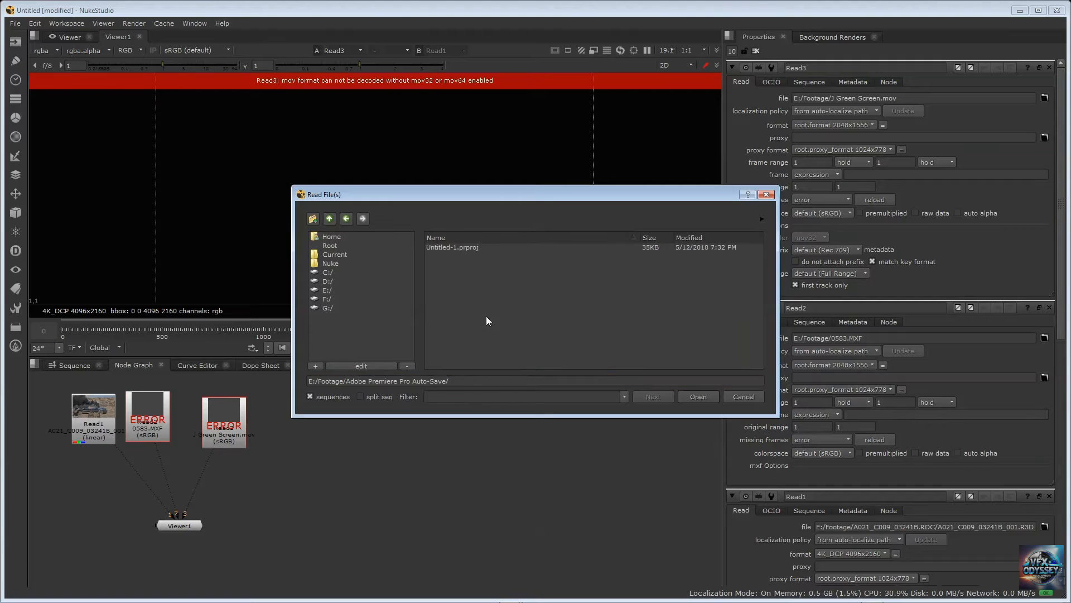
pyautogui.click(329, 218)
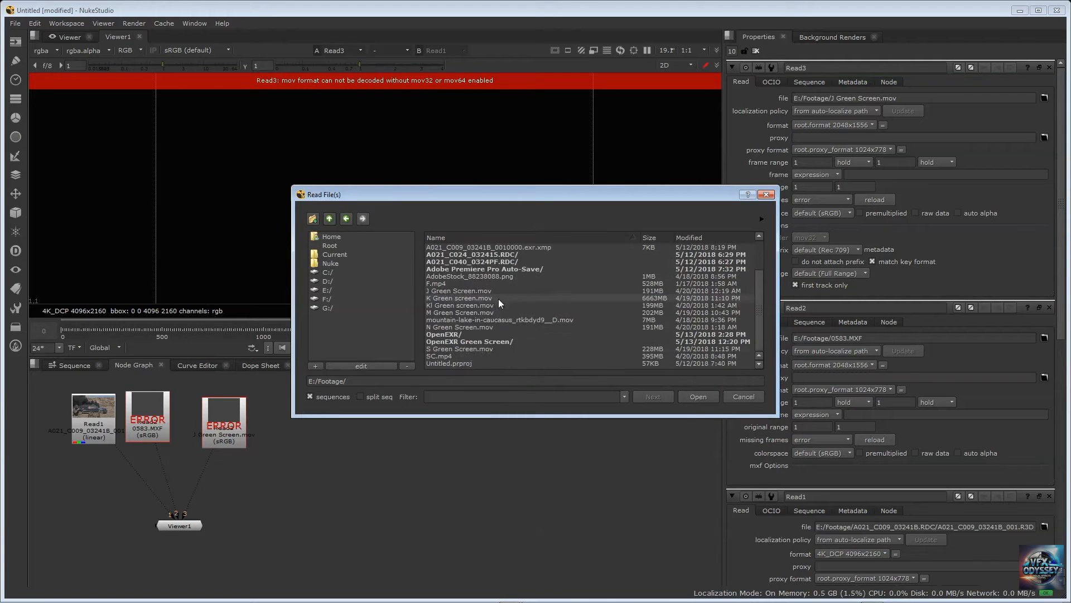
pyautogui.doubleClick(468, 340)
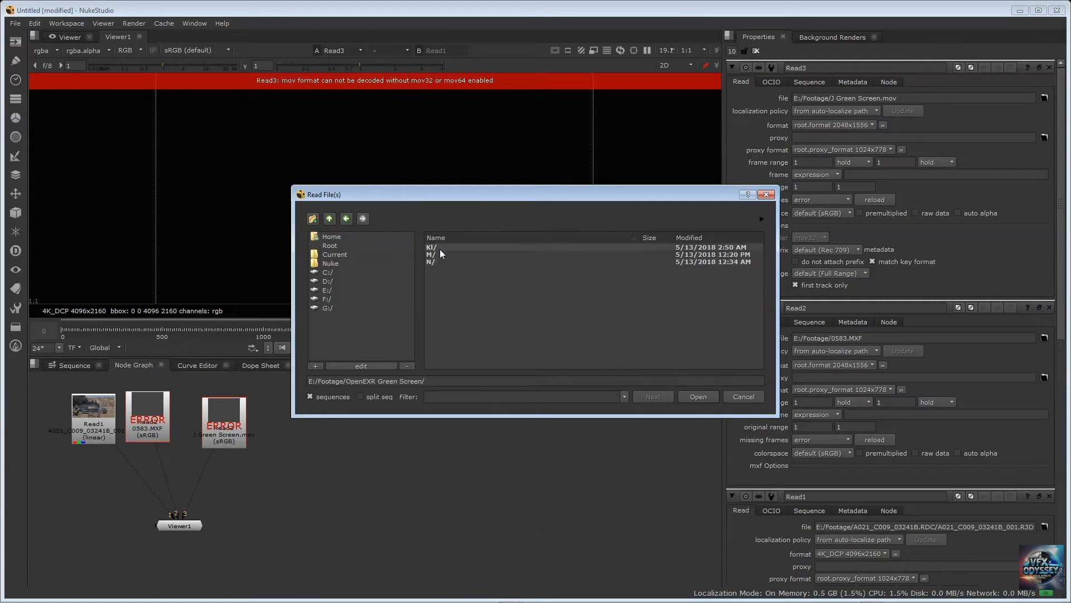
pyautogui.doubleClick(431, 254)
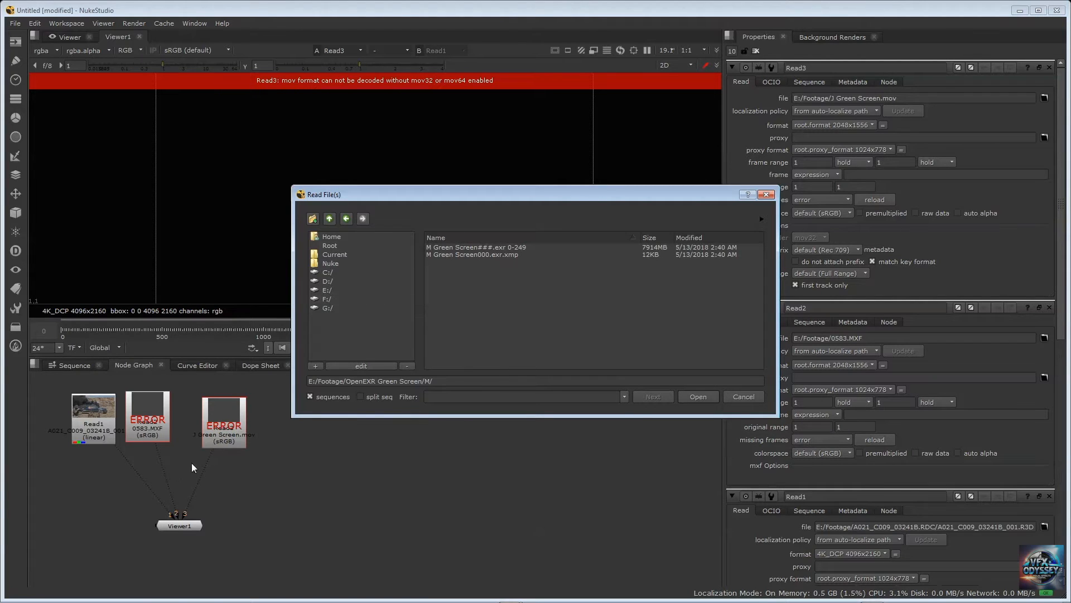
pyautogui.click(448, 248)
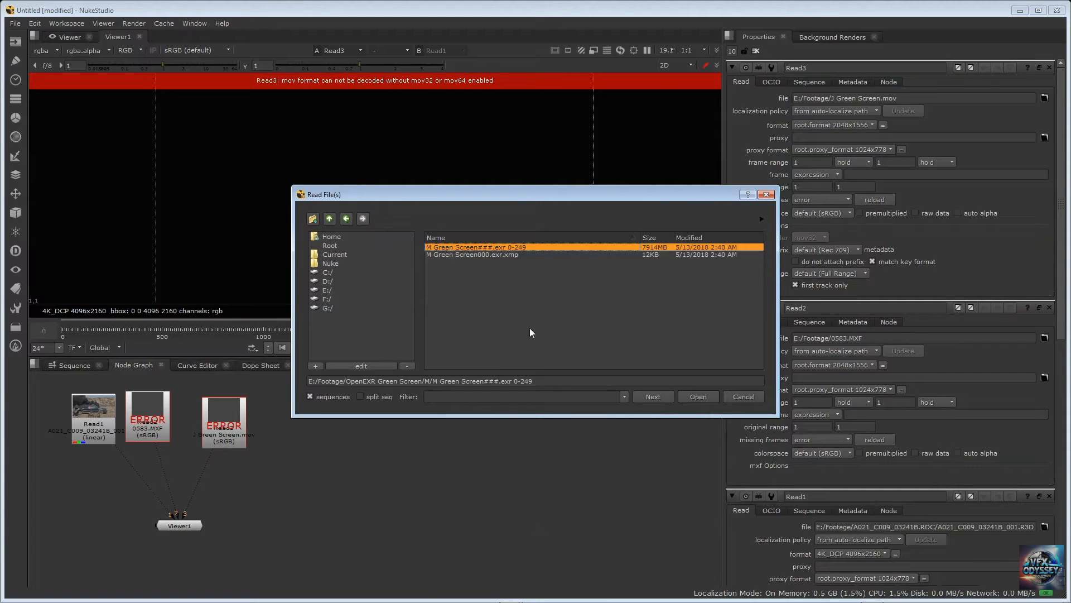
pyautogui.click(695, 398)
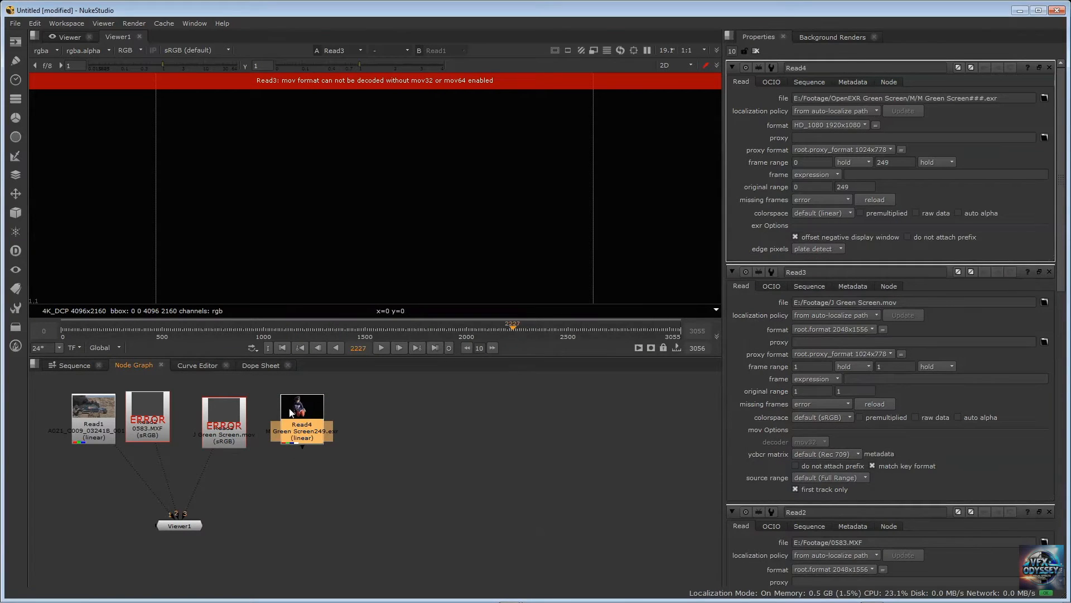
# Reposition Read4 beside the J Green Screen.mov node, leaving a wider gap between them
pyautogui.moveTo(290, 413); pyautogui.dragTo(282, 423)
pyautogui.click(235, 442)
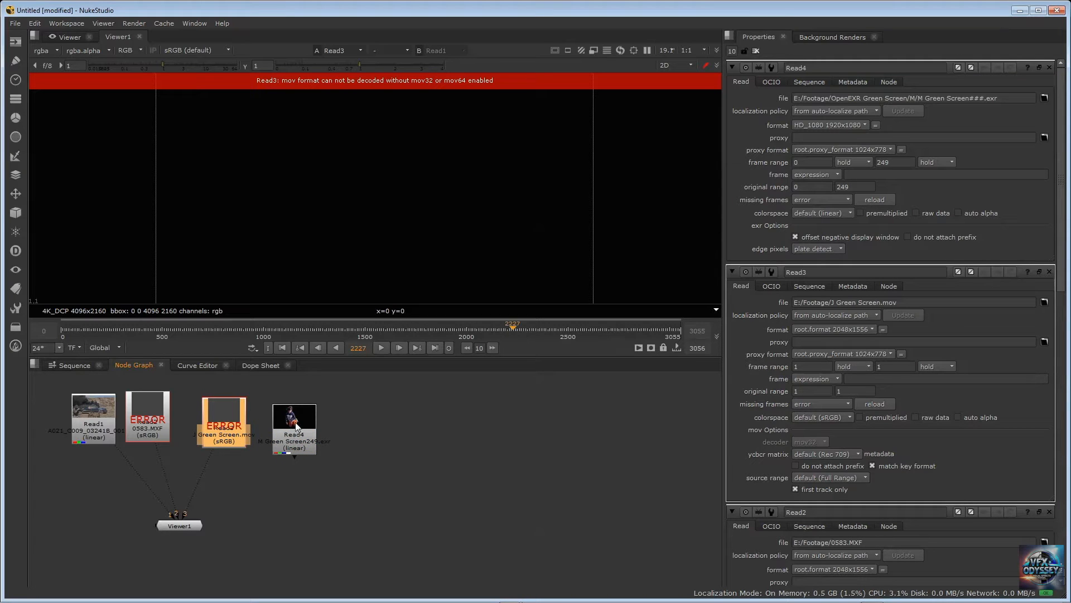
pyautogui.moveTo(296, 425); pyautogui.dragTo(328, 430)
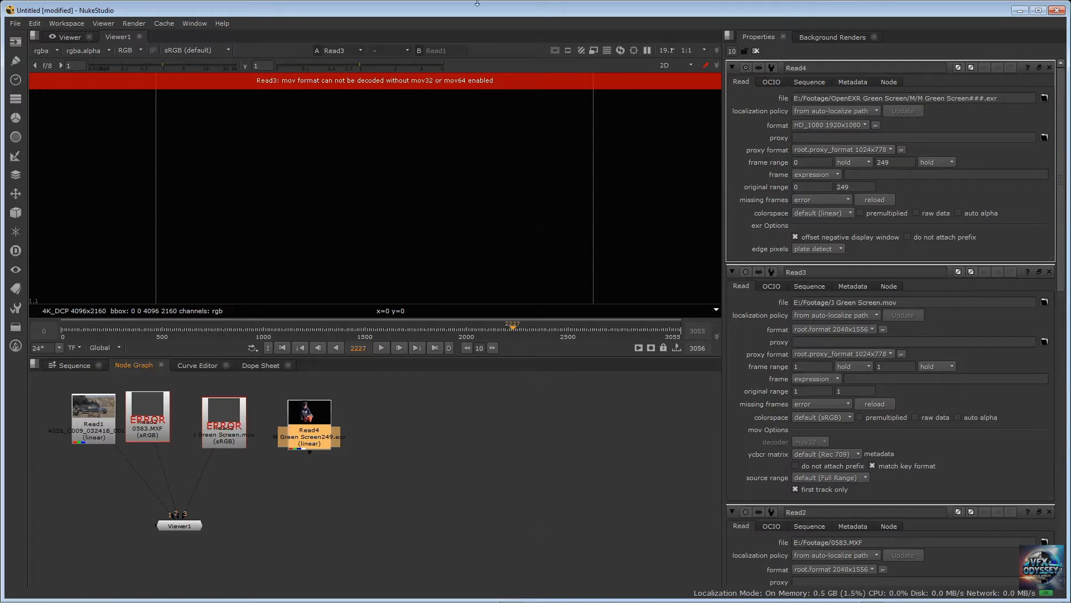
# Minimize NukeStudio and its console window, and launch REDCINE-X PRO 64-bit from the desktop
pyautogui.click(1018, 12)
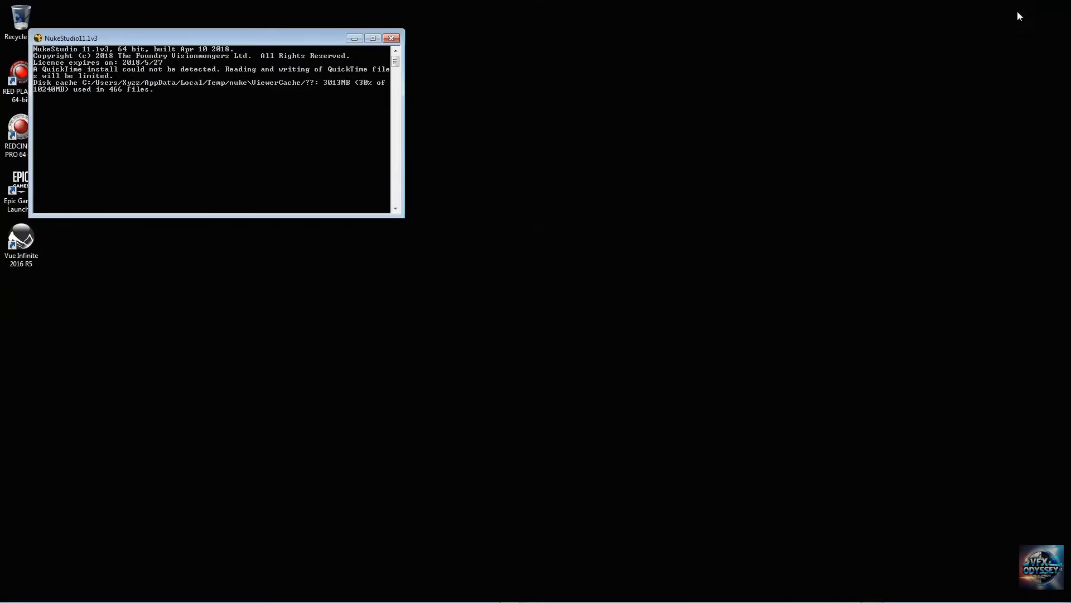
pyautogui.click(353, 38)
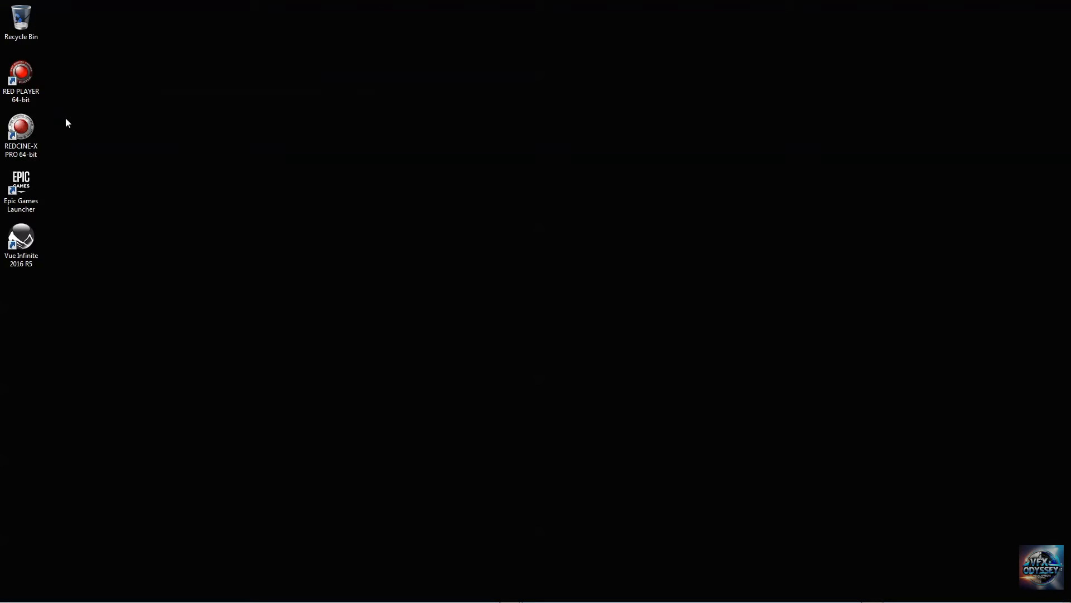
pyautogui.click(20, 133)
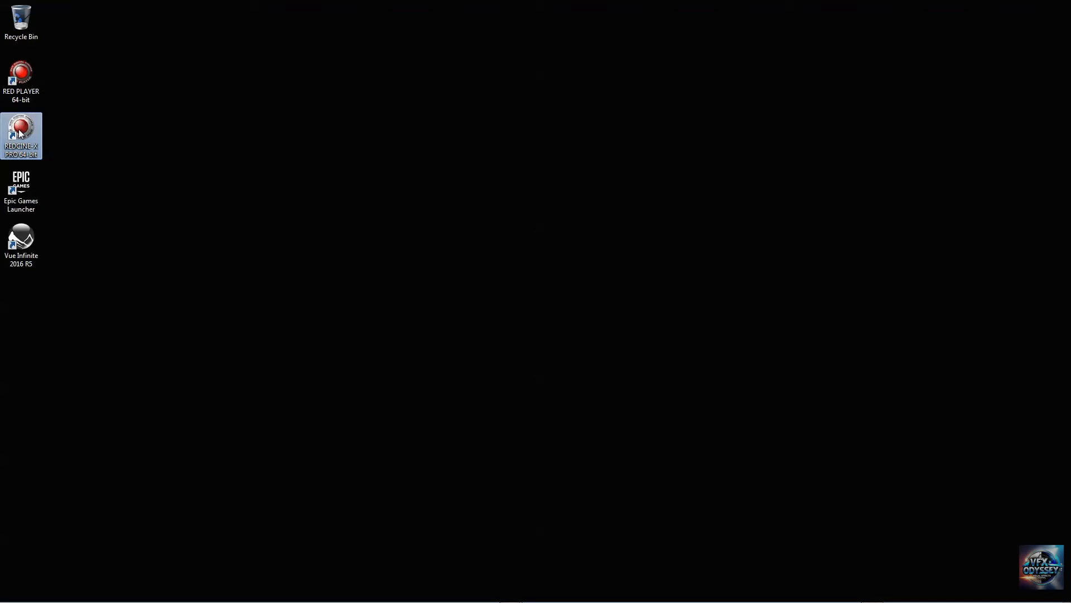
pyautogui.click(240, 199)
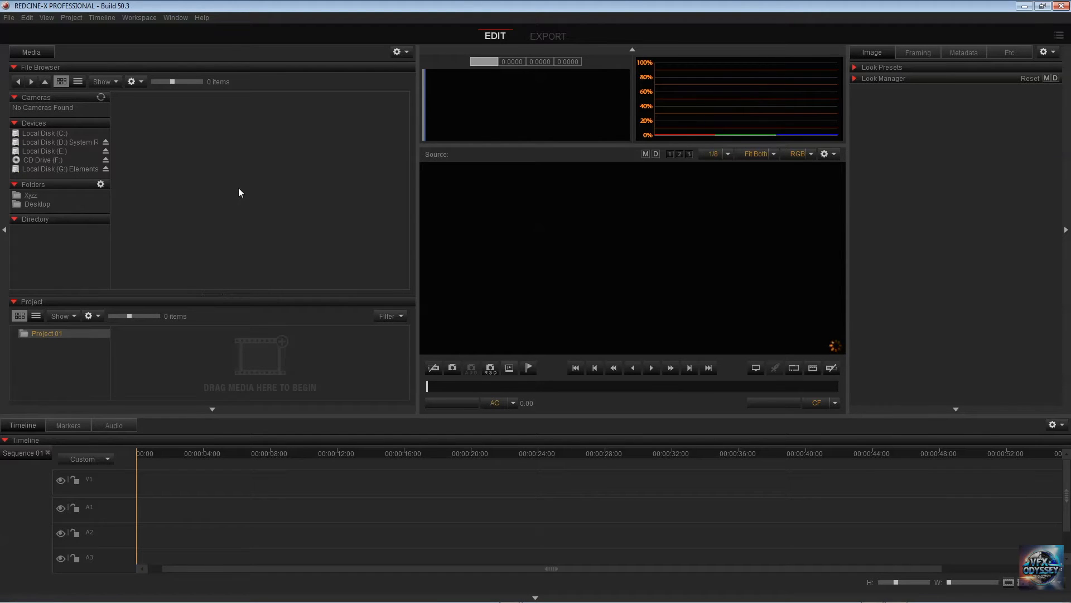
# Add clip A021_C040_0324PF from the Footage folder on drive E: to Project 01 and open it in the viewer
pyautogui.click(61, 150)
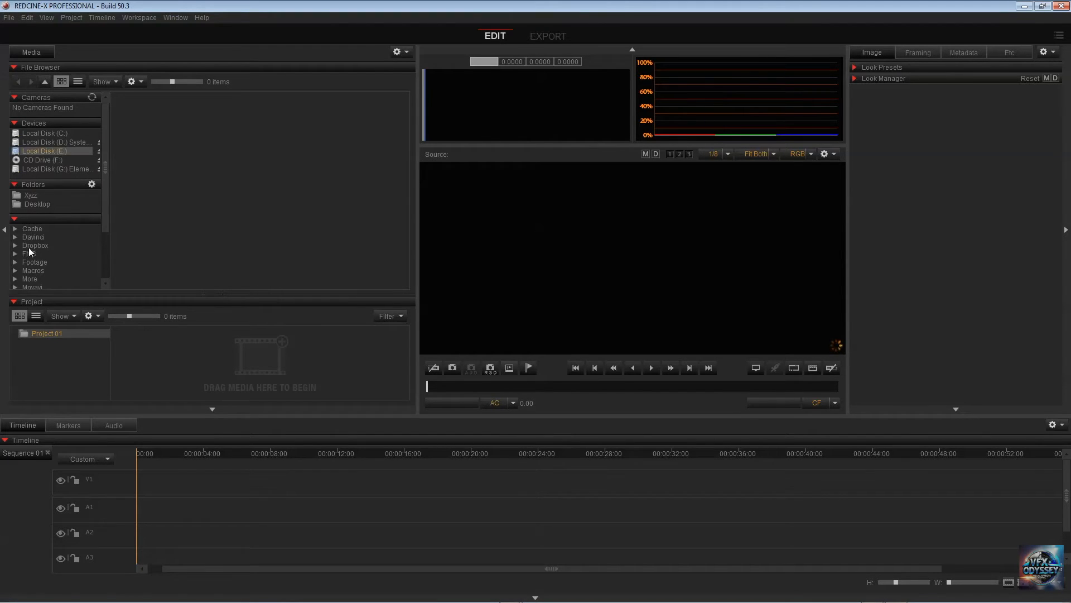
pyautogui.click(35, 262)
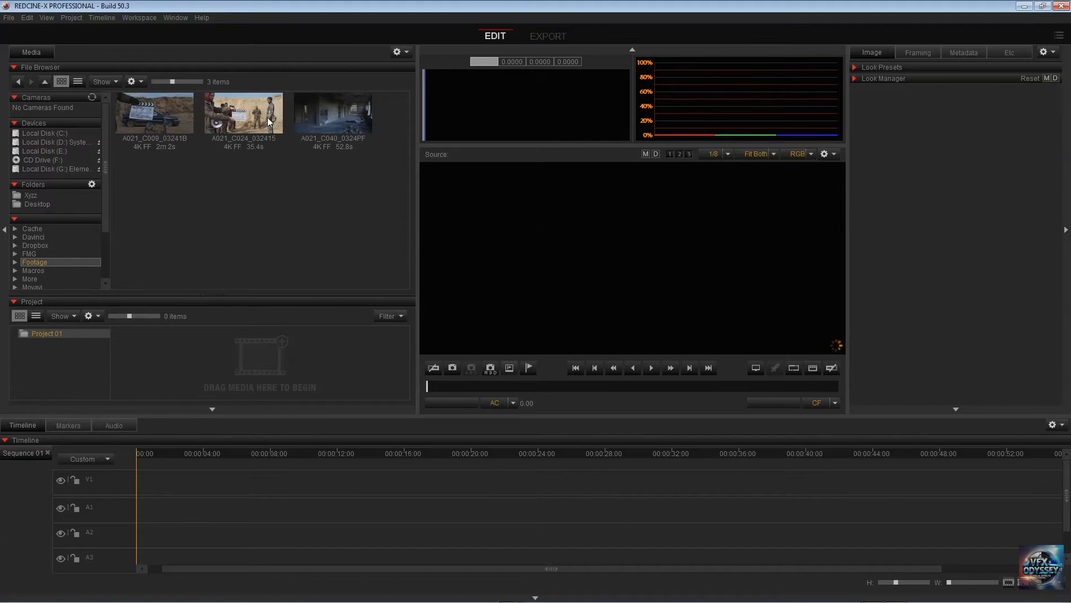
pyautogui.moveTo(343, 120); pyautogui.dragTo(184, 397)
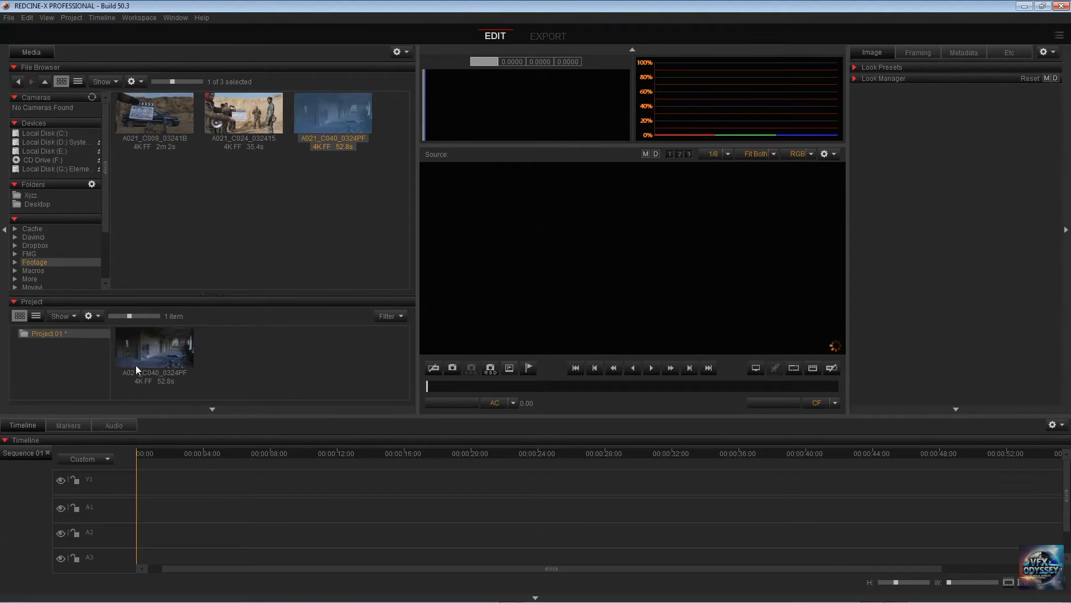
pyautogui.doubleClick(162, 353)
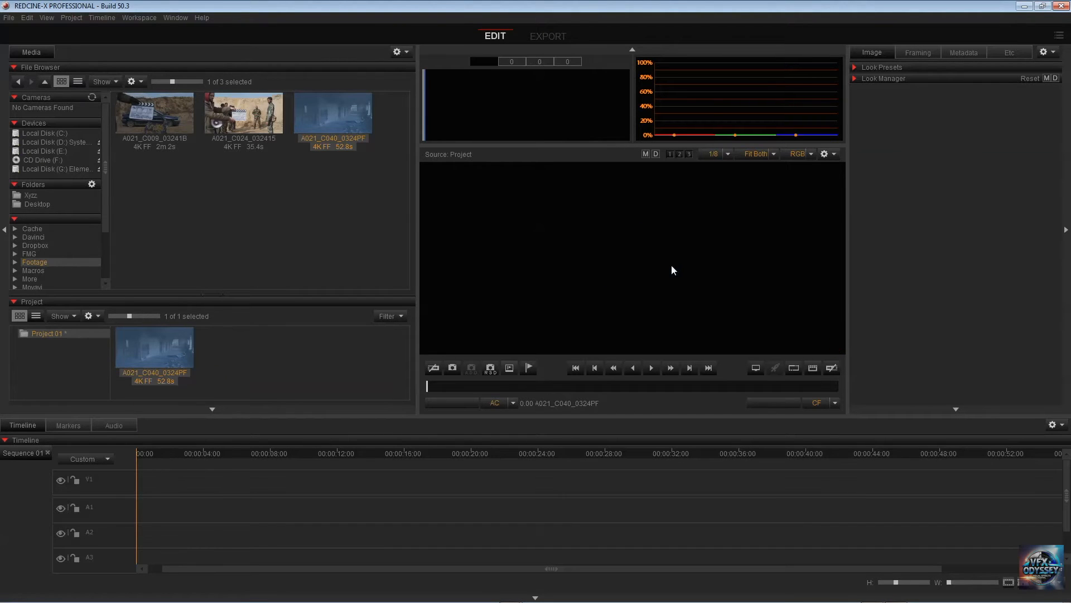
# Scrub through the soldiers clip and mark a shorter range with in and out points
pyautogui.moveTo(506, 387); pyautogui.dragTo(605, 398)
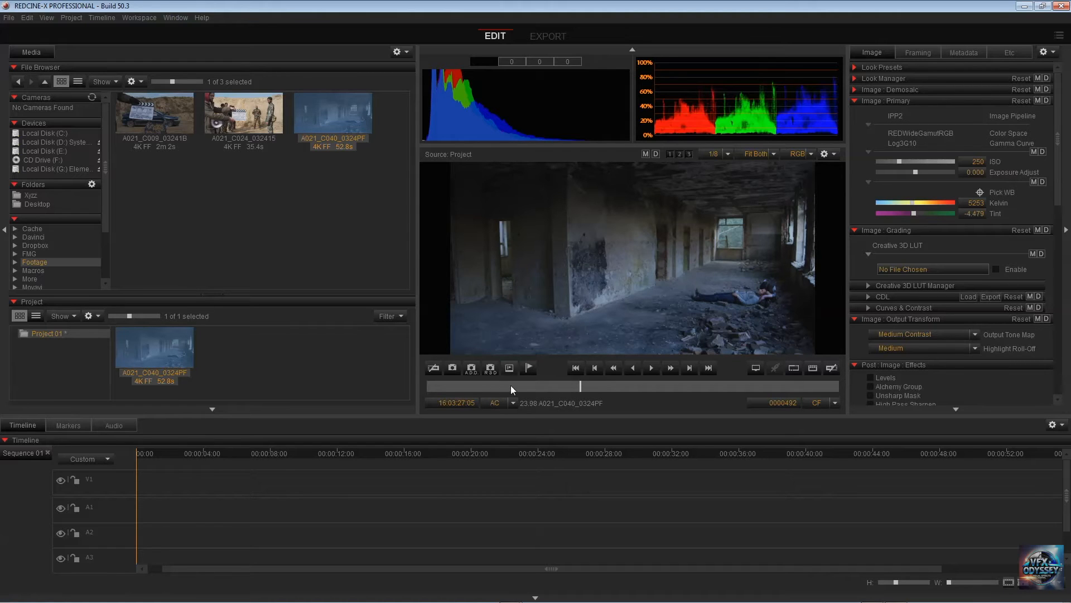
pyautogui.moveTo(578, 385); pyautogui.dragTo(554, 384)
pyautogui.moveTo(533, 388); pyautogui.dragTo(737, 387)
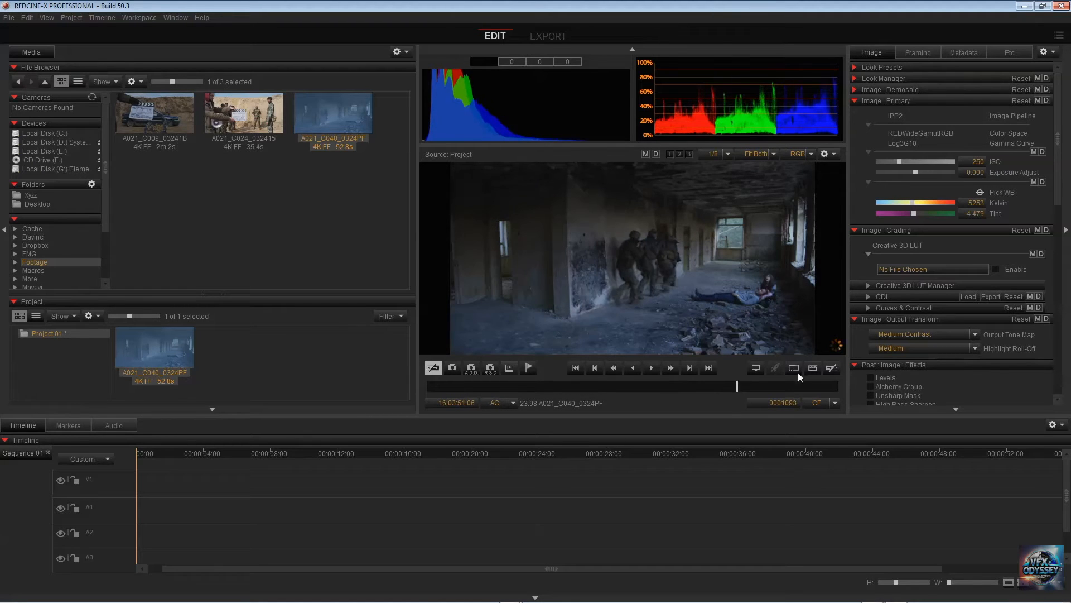
pyautogui.click(831, 369)
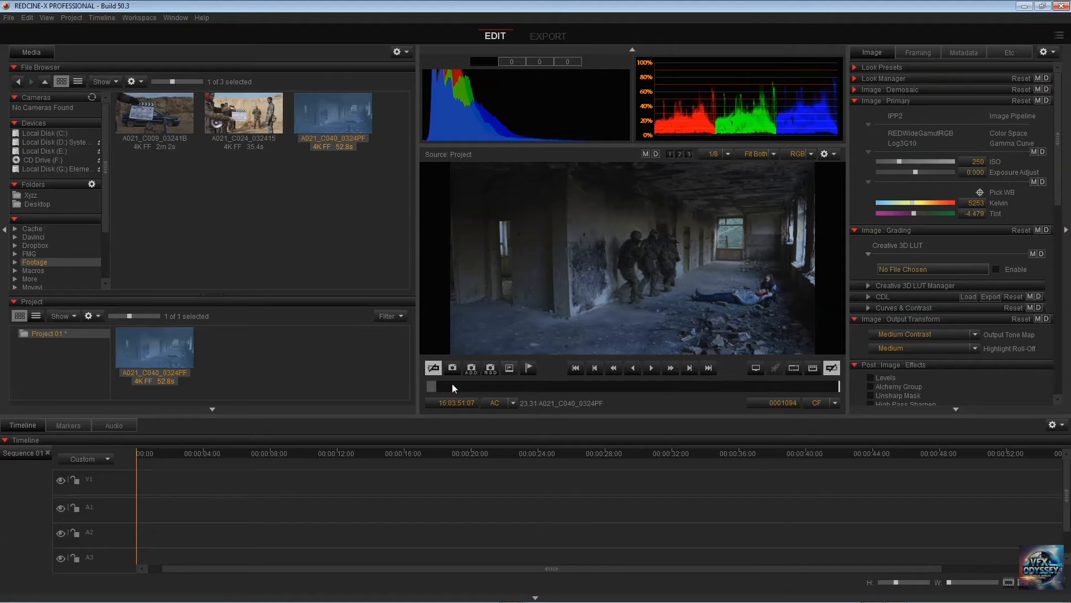
pyautogui.moveTo(453, 388); pyautogui.dragTo(725, 390)
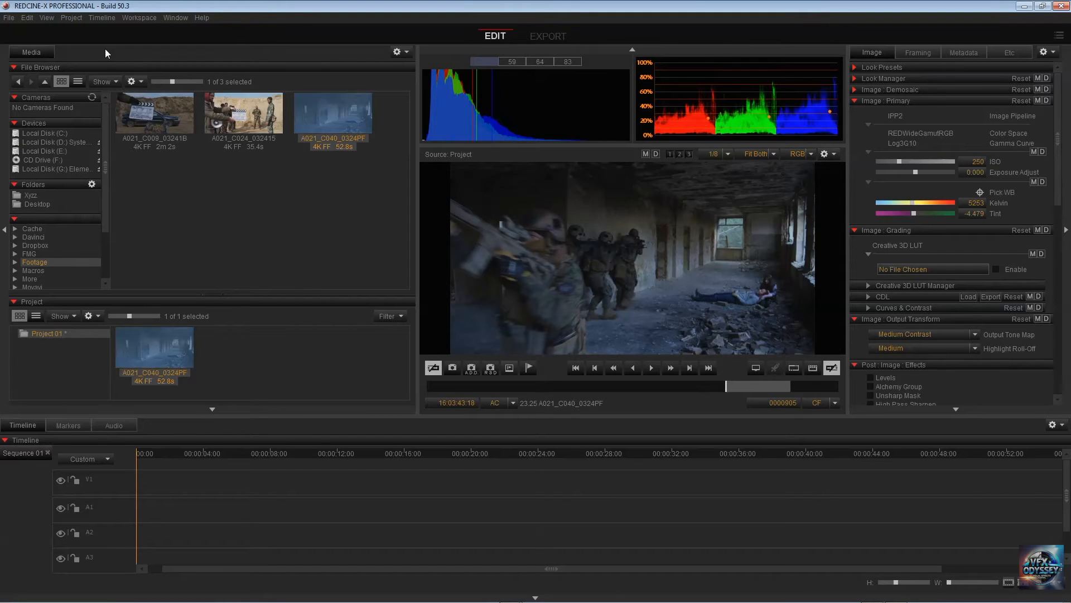
# Close REDCINE-X PRO and switch back to the untitled NukeStudio project
pyautogui.click(1062, 8)
pyautogui.click(534, 322)
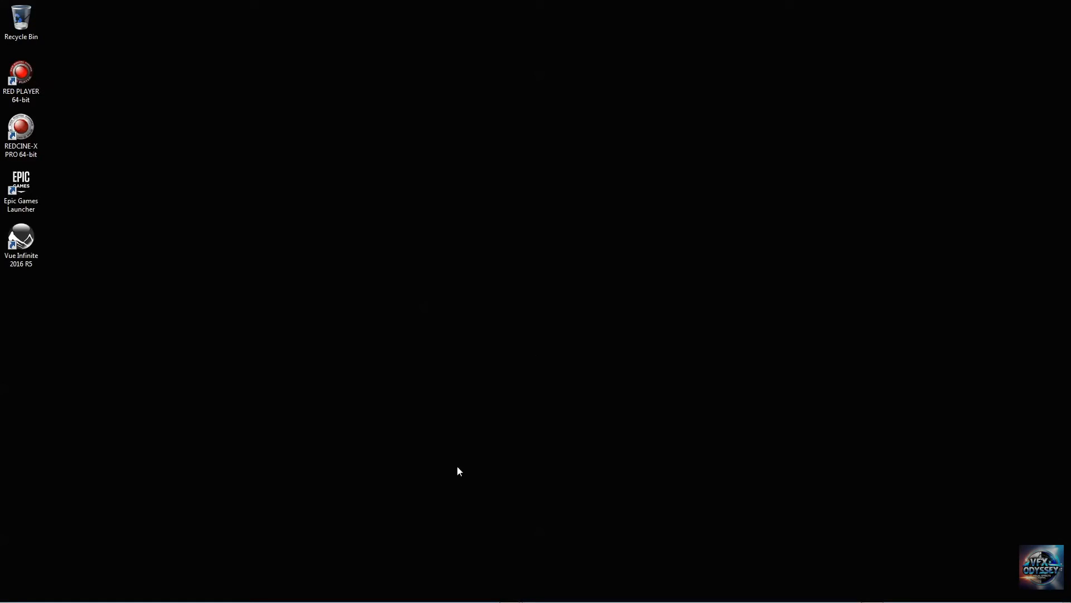
pyautogui.moveTo(510, 594)
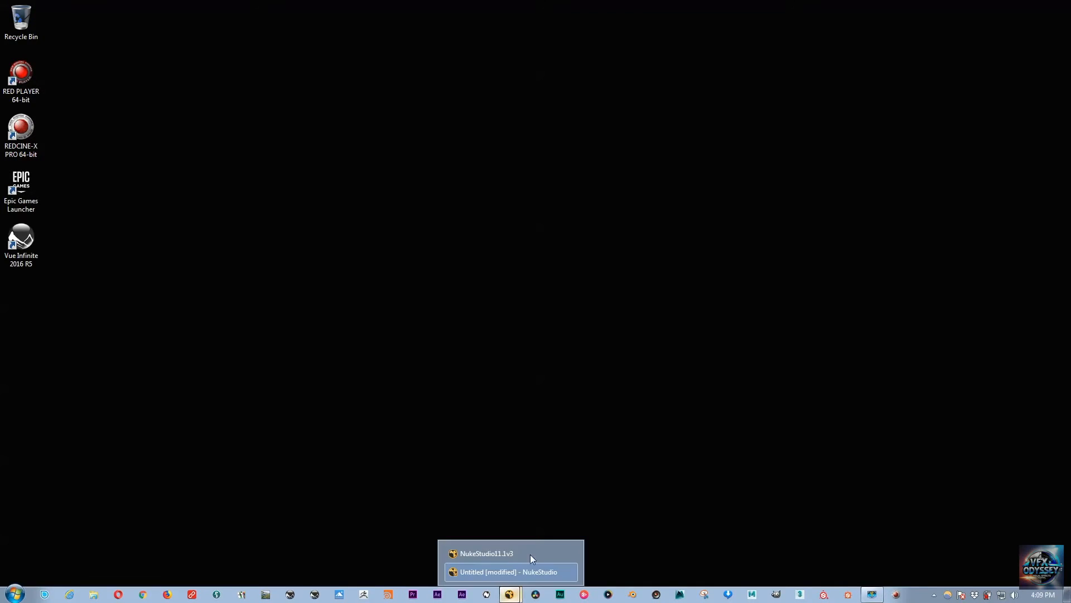
pyautogui.click(520, 553)
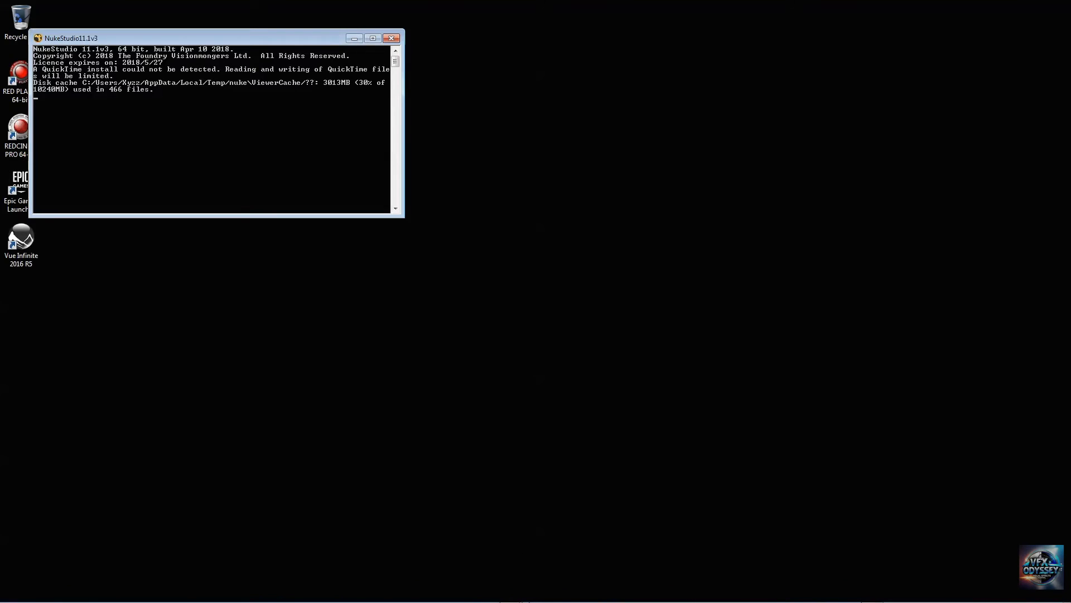
pyautogui.moveTo(522, 594)
pyautogui.click(527, 569)
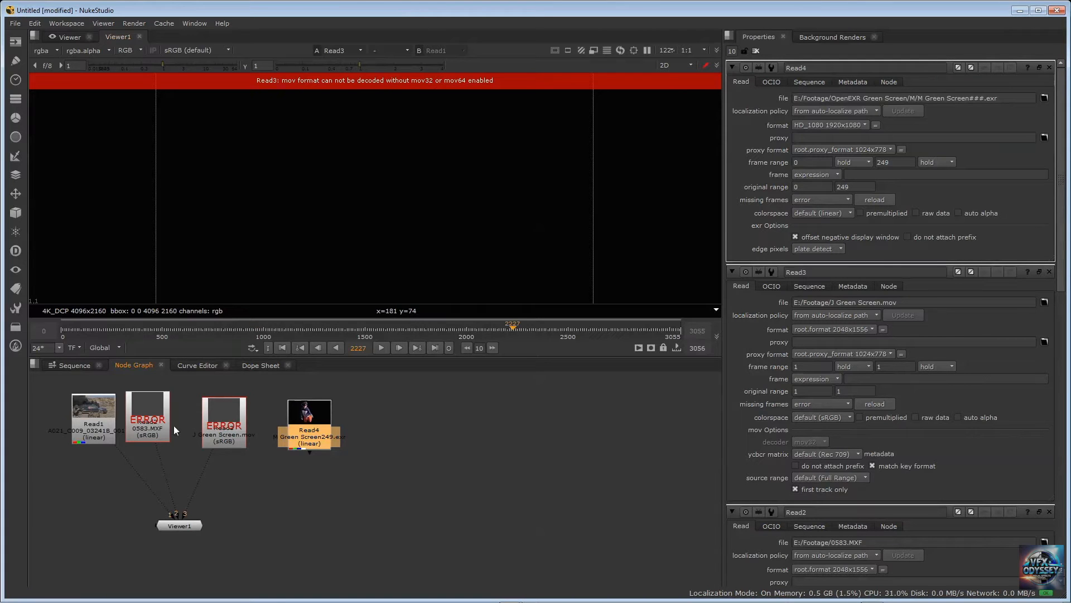
# Spread Read4, the J Green Screen.mov node and the 0583.MXF node farther apart in their row above Viewer1
pyautogui.moveTo(166, 423); pyautogui.dragTo(357, 409)
pyautogui.moveTo(270, 417); pyautogui.dragTo(268, 410)
pyautogui.moveTo(166, 407); pyautogui.dragTo(161, 403)
pyautogui.click(255, 407)
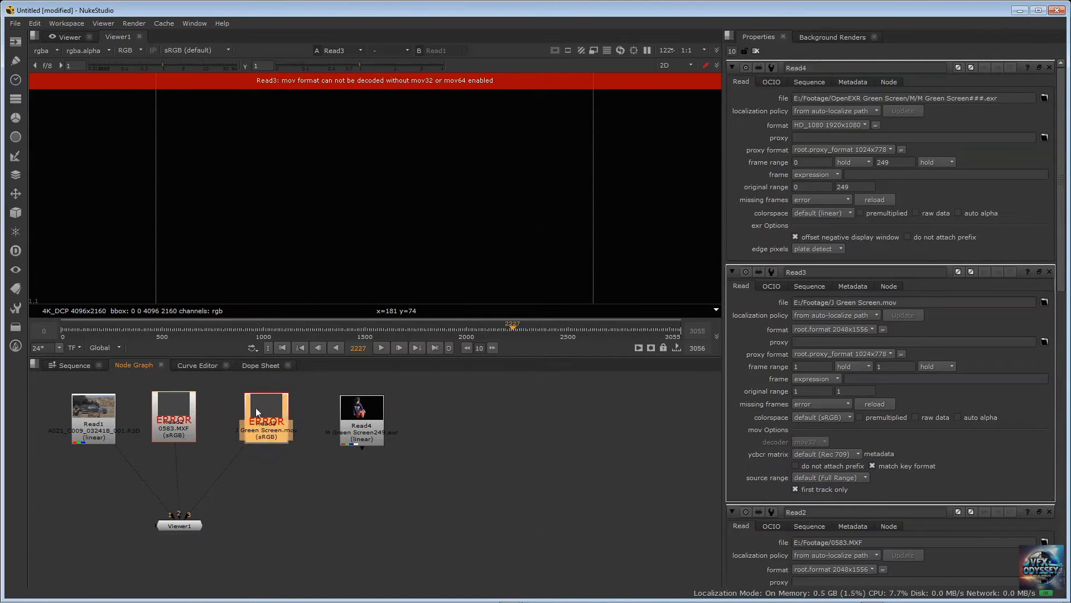
pyautogui.moveTo(255, 407); pyautogui.dragTo(238, 407)
# Select the 0583.MXF node and the R3D node Read1 in turn, and open Read1's properties
pyautogui.click(186, 403)
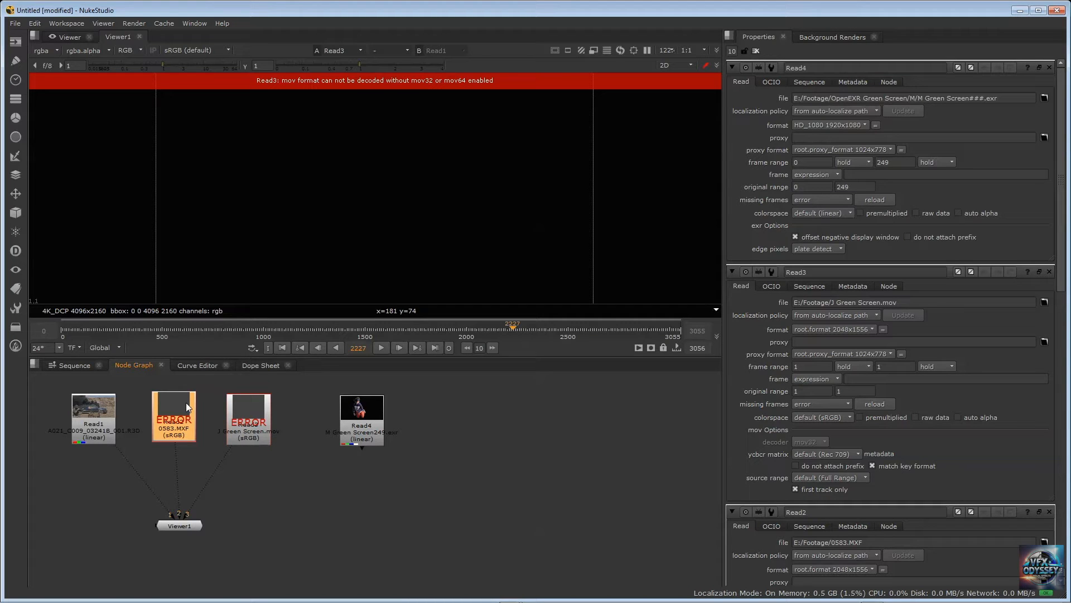
pyautogui.click(96, 410)
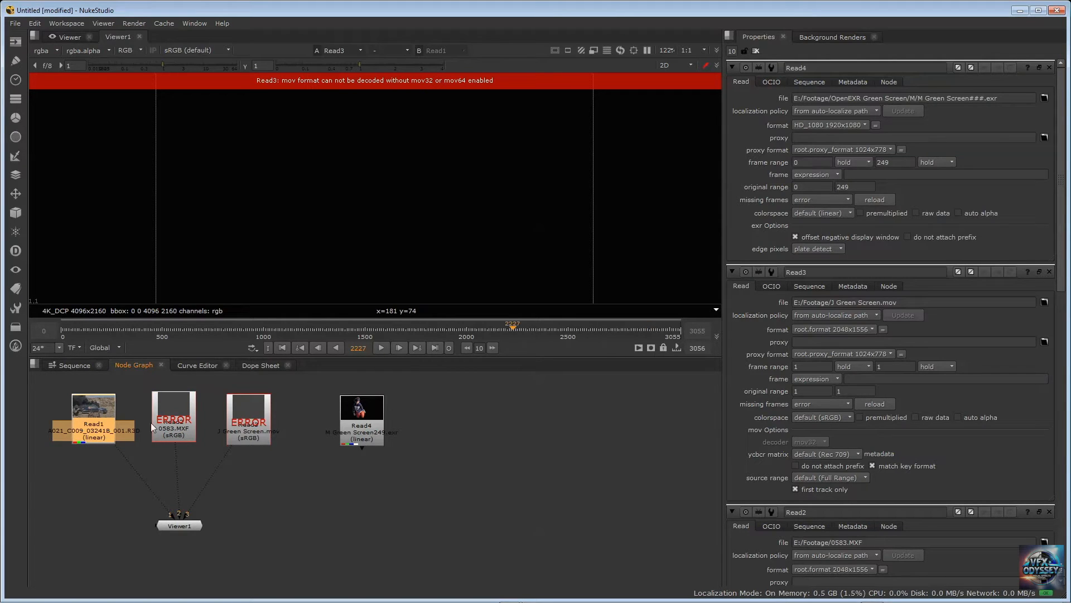
pyautogui.doubleClick(100, 415)
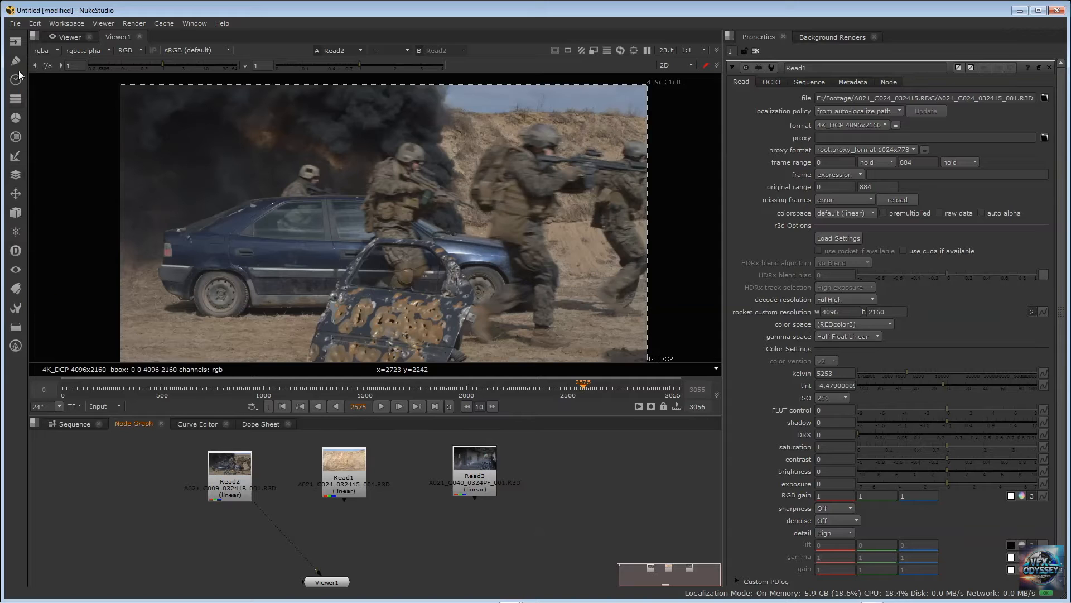
# Add a Grade node after the A021_C009 R3D node Read2 and place it just below
pyautogui.click(17, 123)
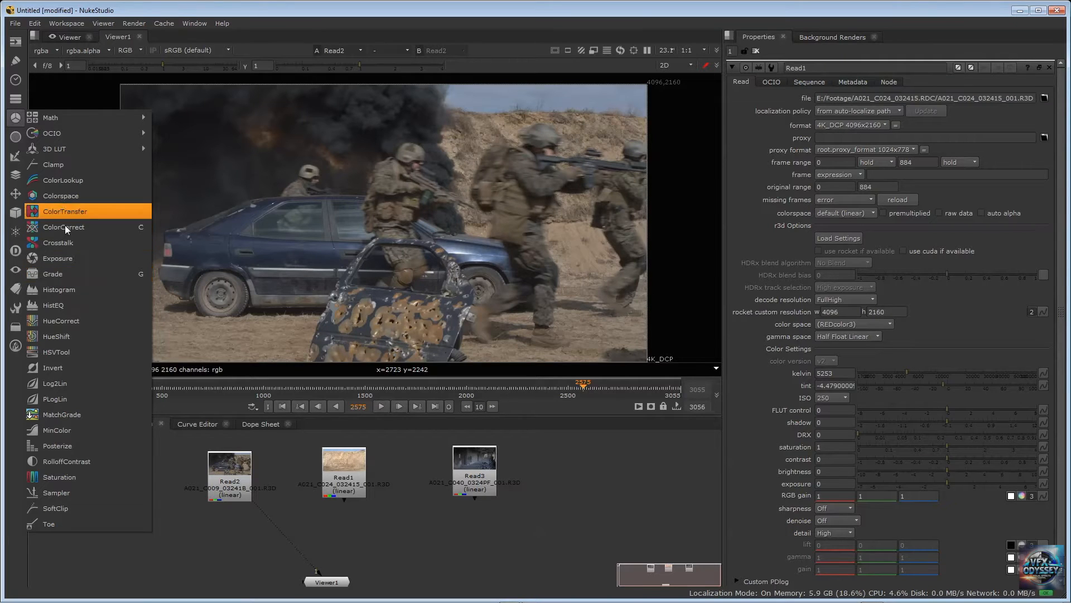
pyautogui.click(178, 8)
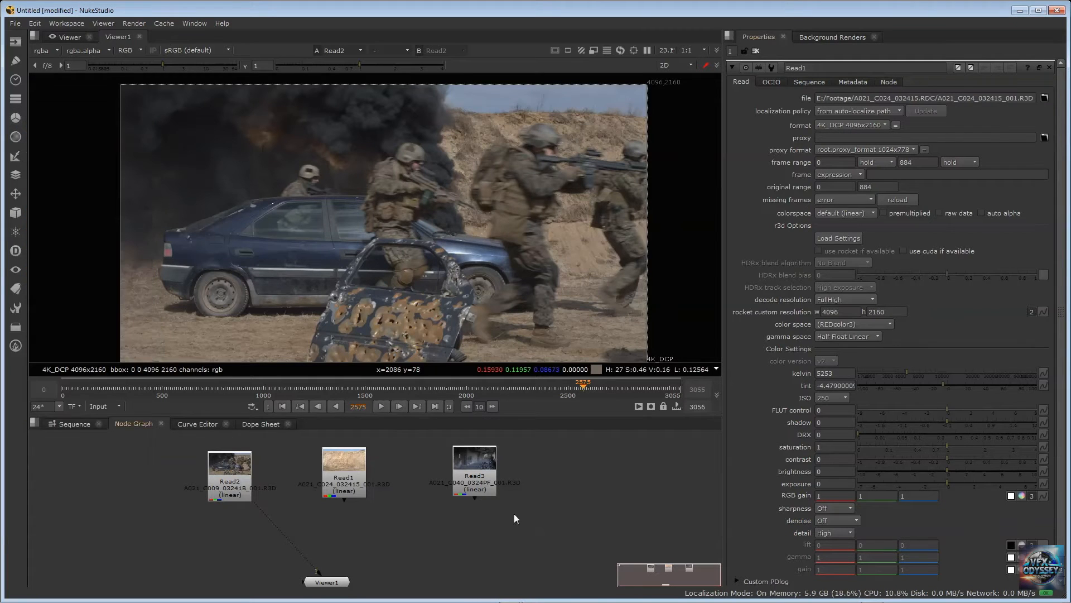
pyautogui.click(239, 472)
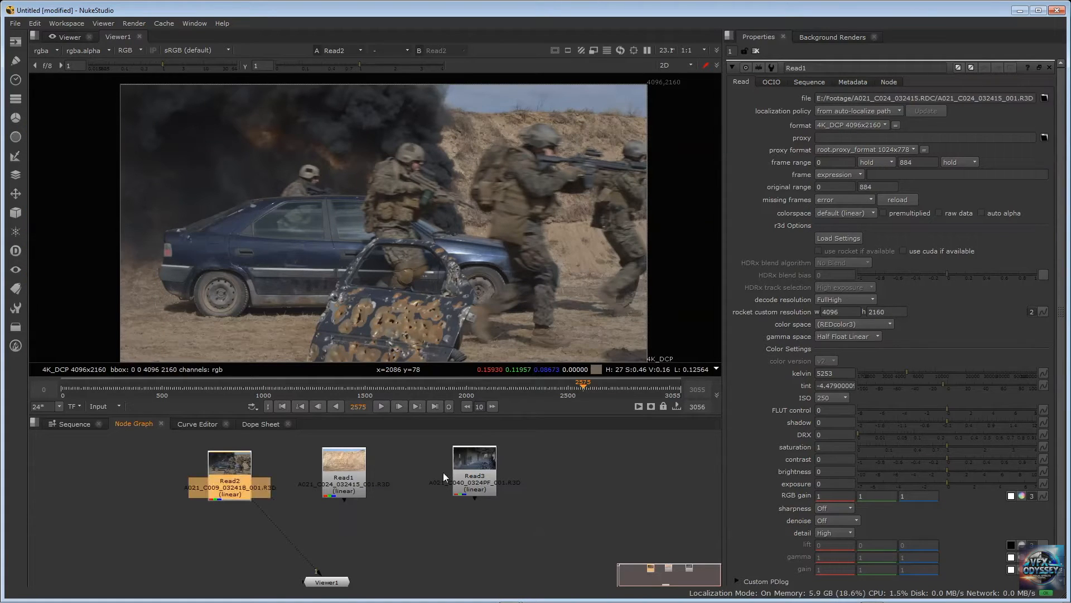
pyautogui.press('Tab')
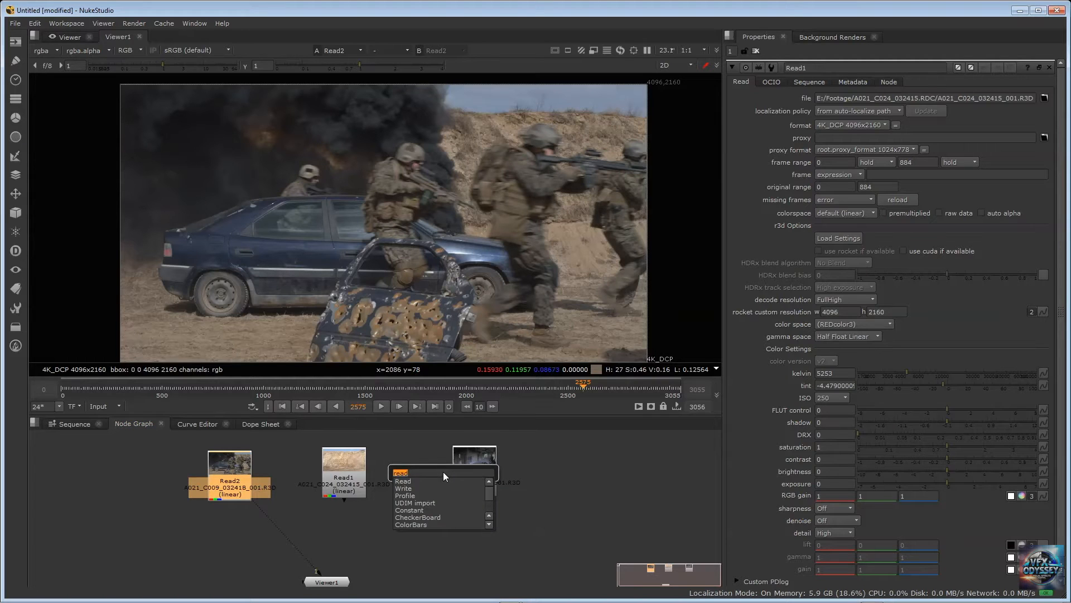
pyautogui.write('grade')
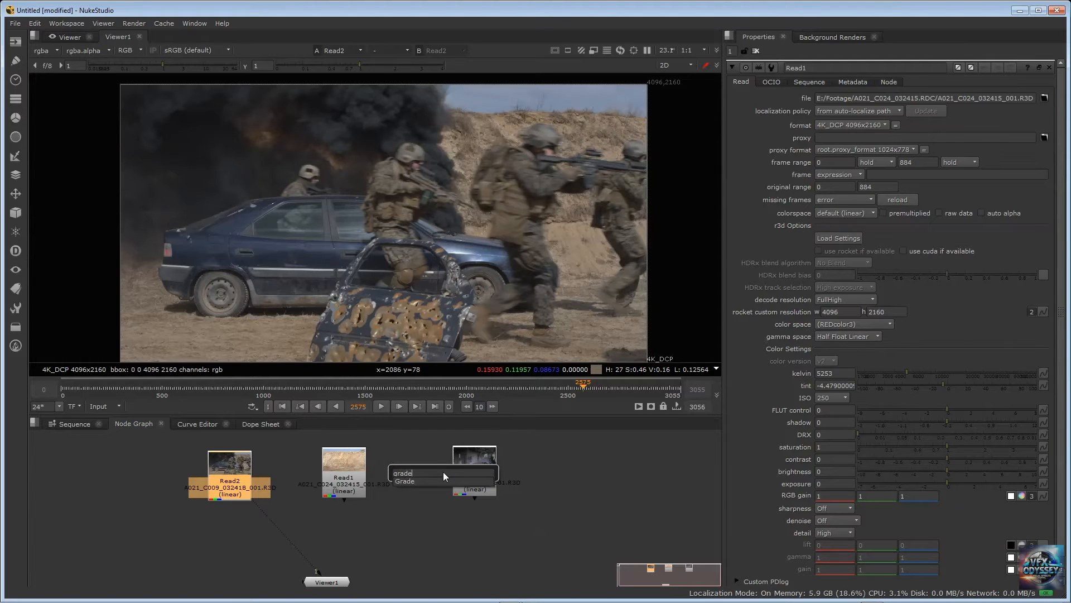
pyautogui.press('Return')
pyautogui.moveTo(217, 515); pyautogui.dragTo(233, 524)
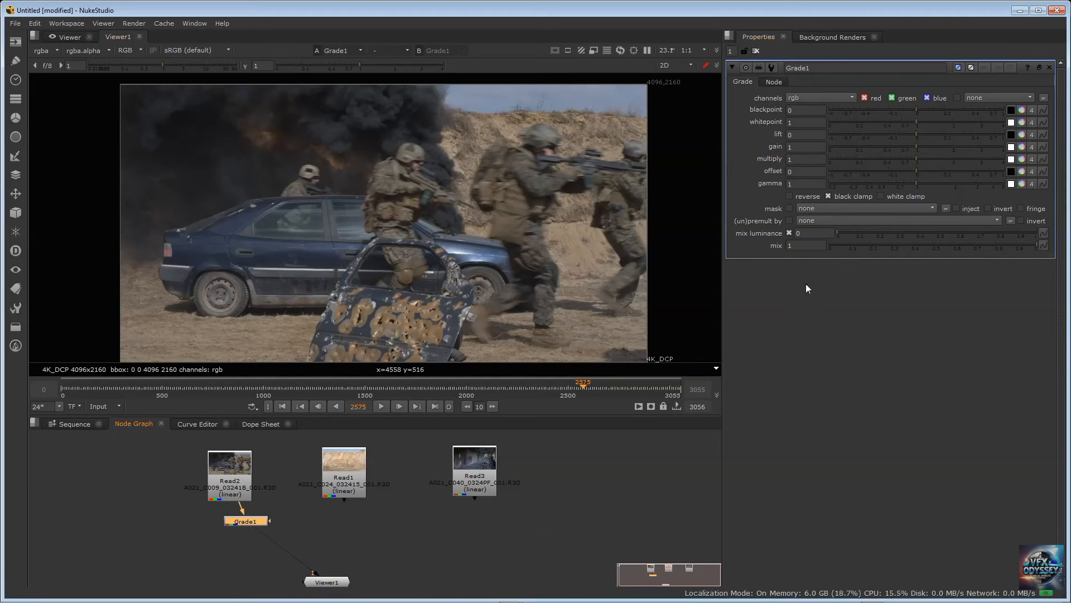
# In Read2's properties, try an ISO of 800 and restore it to 250
pyautogui.doubleClick(232, 468)
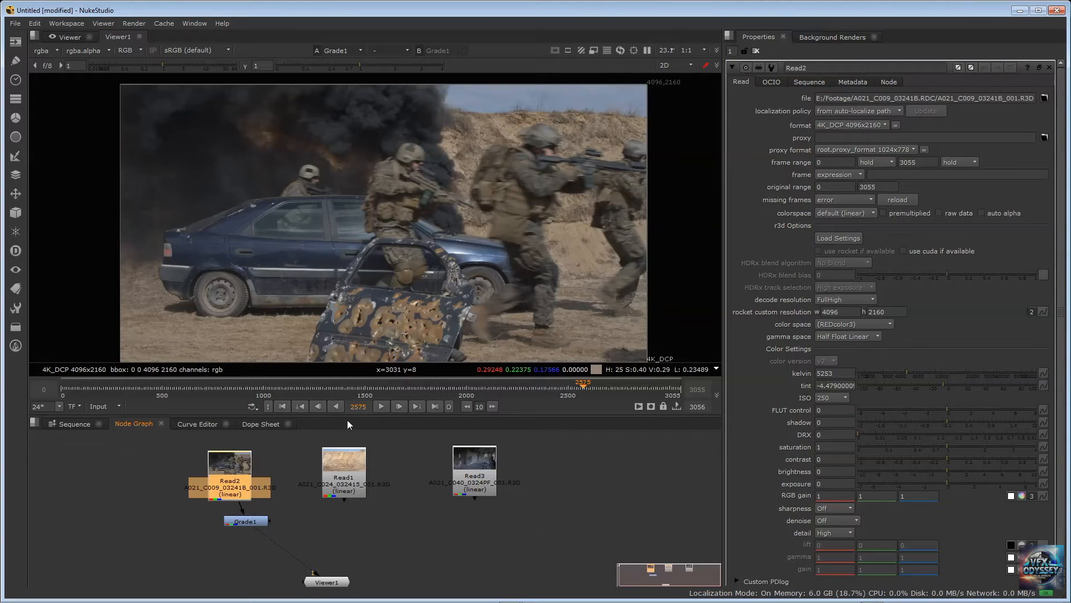
pyautogui.scroll(-1, 948, 246)
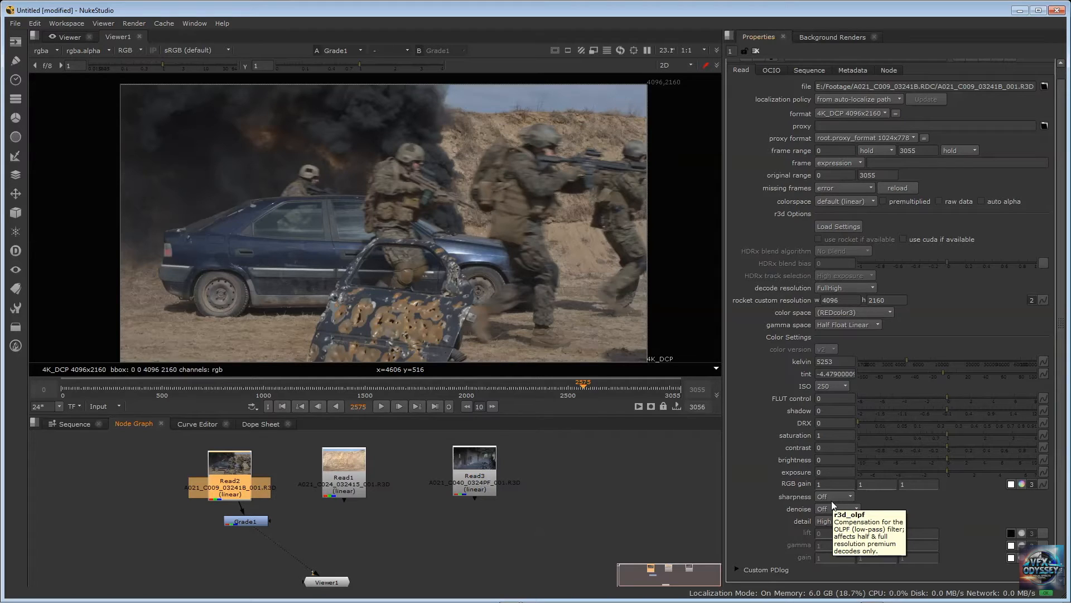
pyautogui.click(833, 386)
pyautogui.click(840, 439)
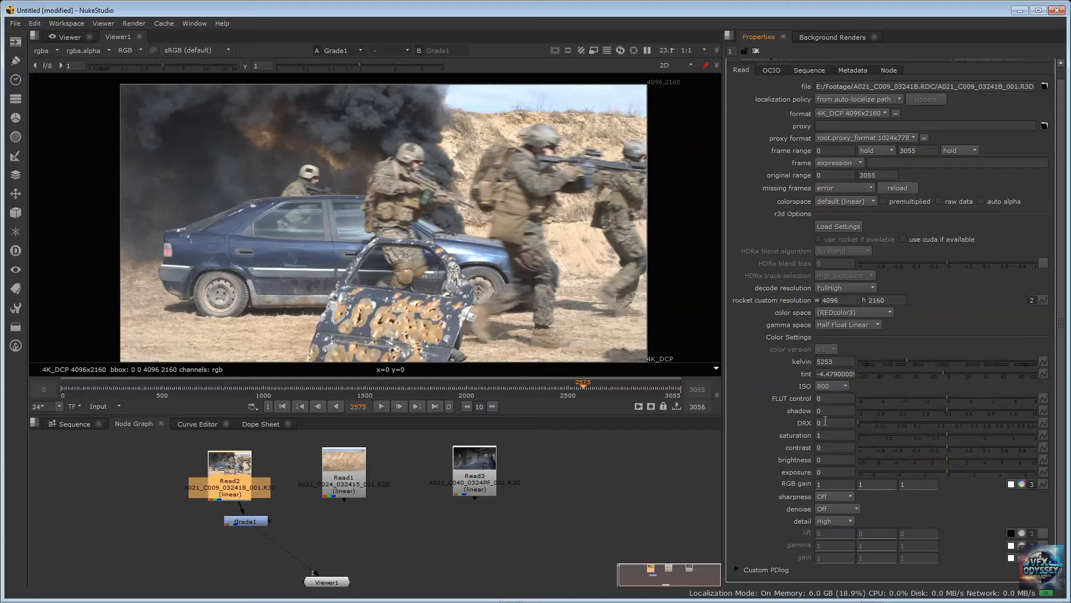
pyautogui.click(830, 387)
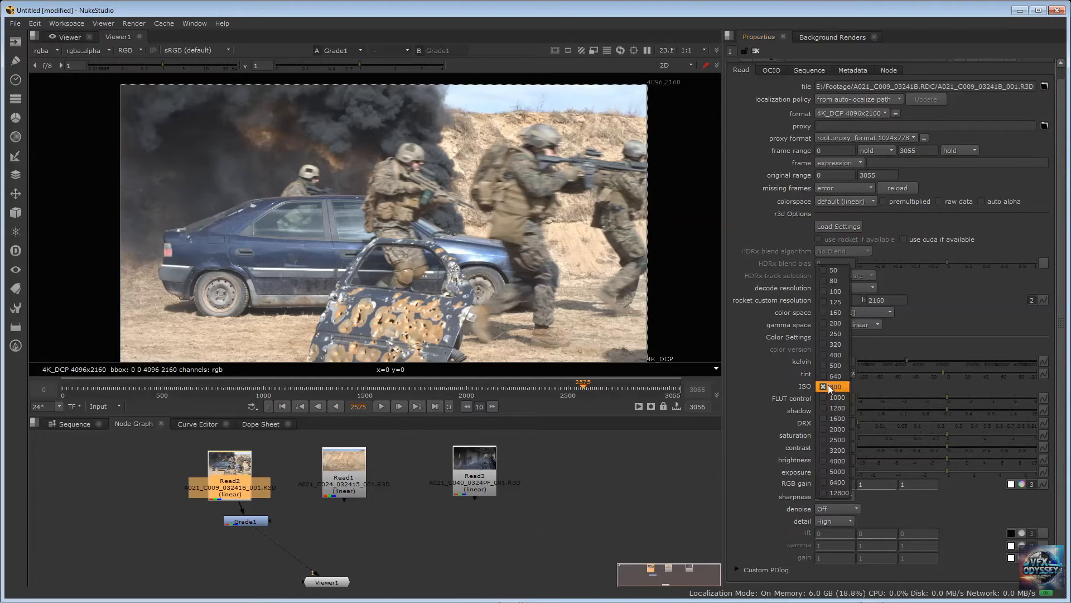
pyautogui.click(837, 333)
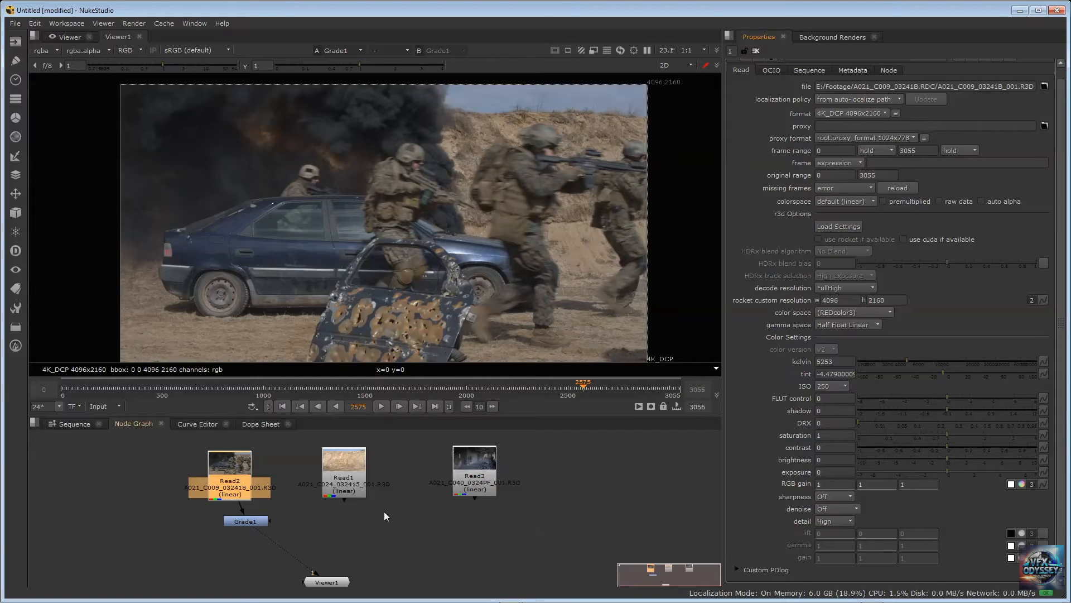
# Open Grade1's properties and divide the space beneath them into two side-by-side panes above one full-width pane
pyautogui.click(310, 521)
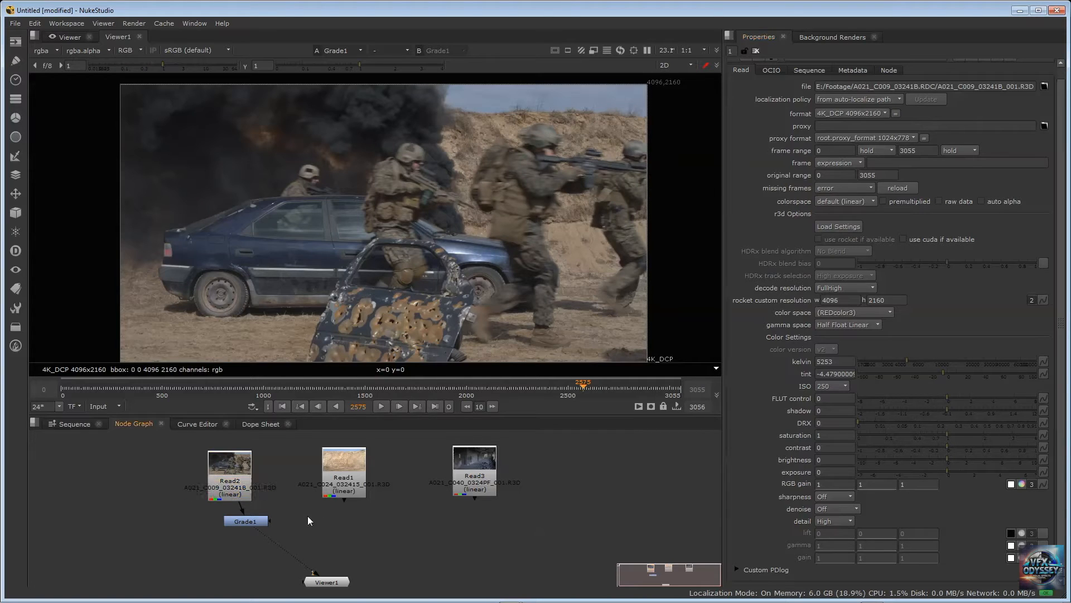
pyautogui.doubleClick(239, 521)
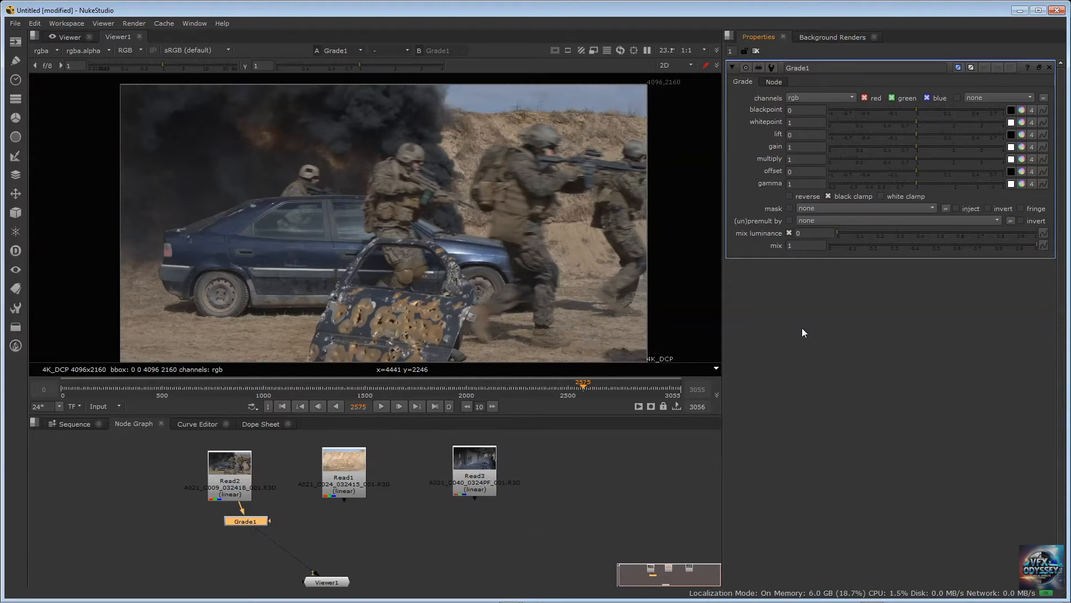
pyautogui.click(730, 35)
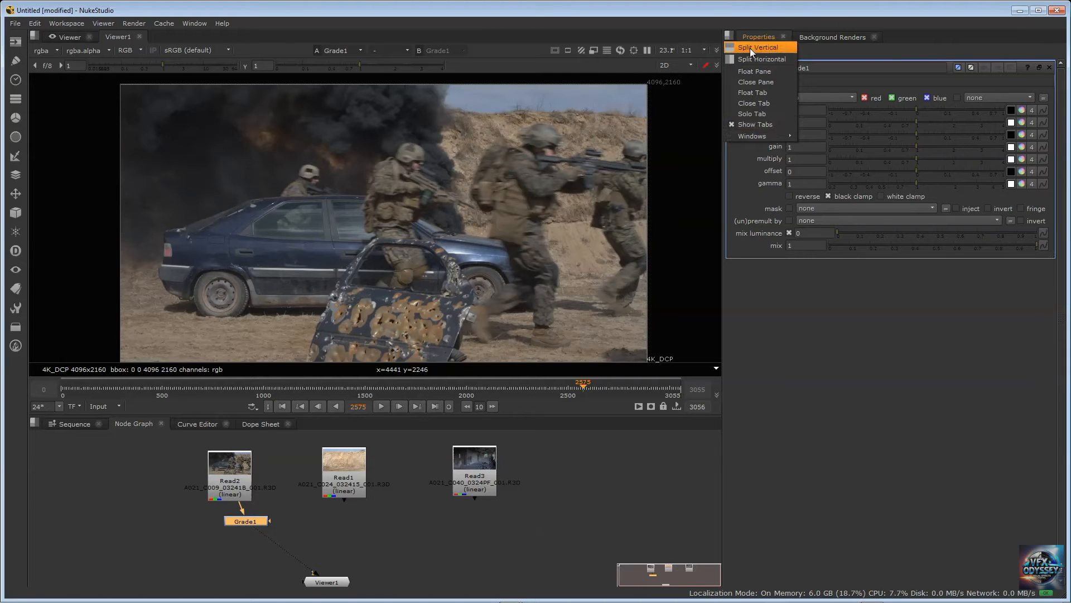
pyautogui.click(750, 48)
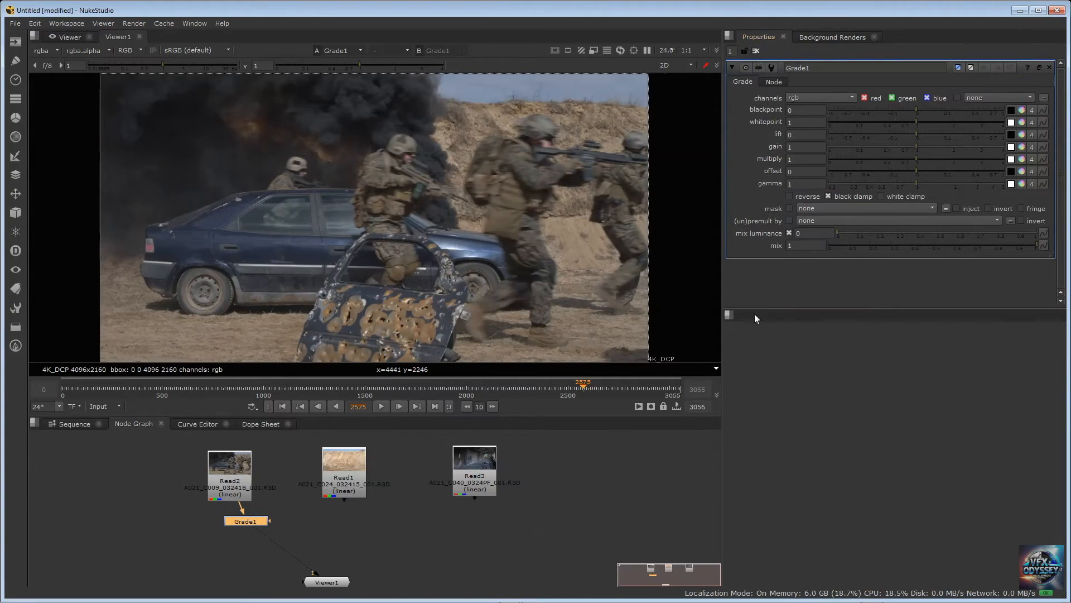
pyautogui.click(728, 314)
pyautogui.click(966, 380)
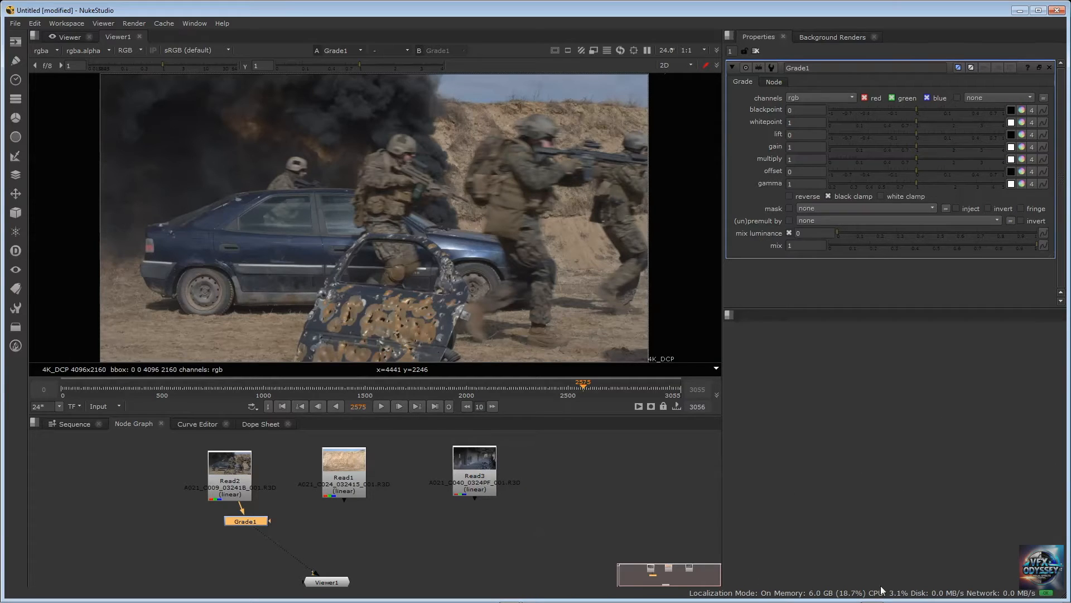
pyautogui.click(731, 315)
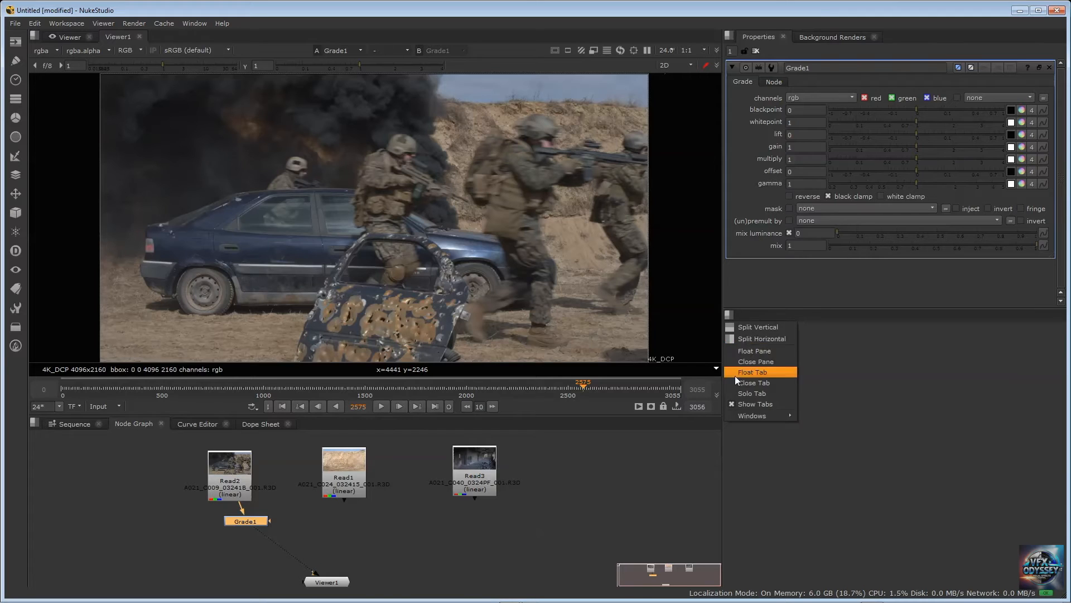
pyautogui.click(751, 327)
pyautogui.click(730, 314)
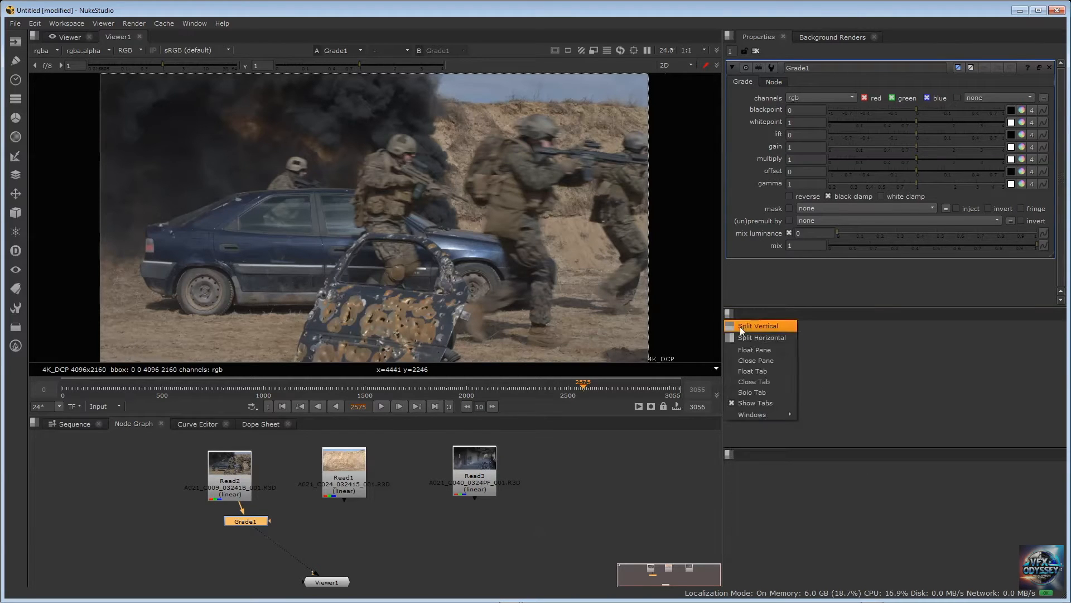
pyautogui.click(758, 339)
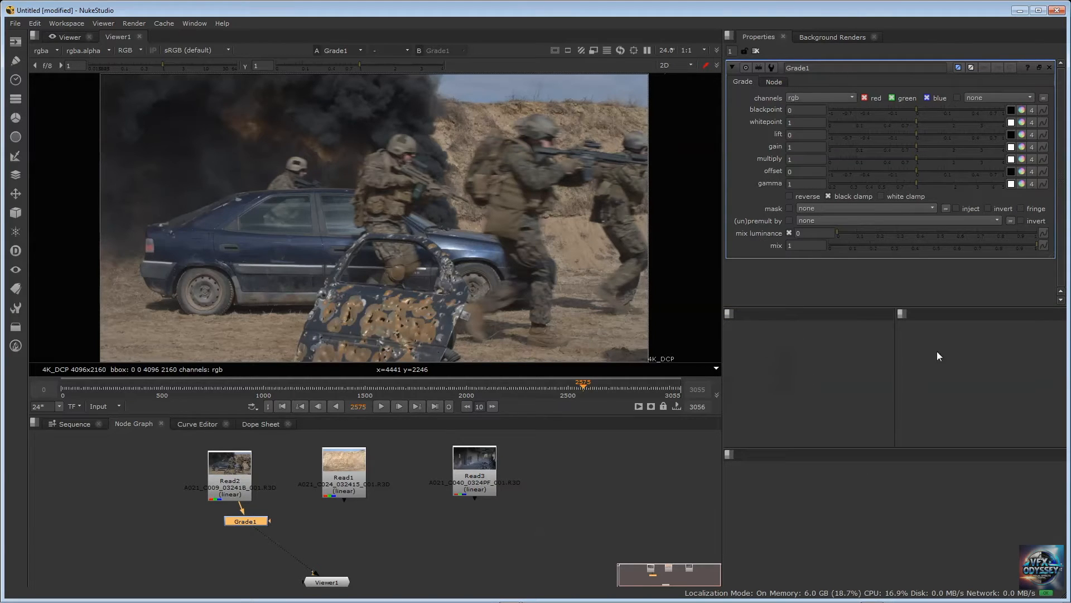
# Create a new Vector scope and dock it in the first of the two side-by-side panes
pyautogui.click(730, 313)
pyautogui.moveTo(752, 414)
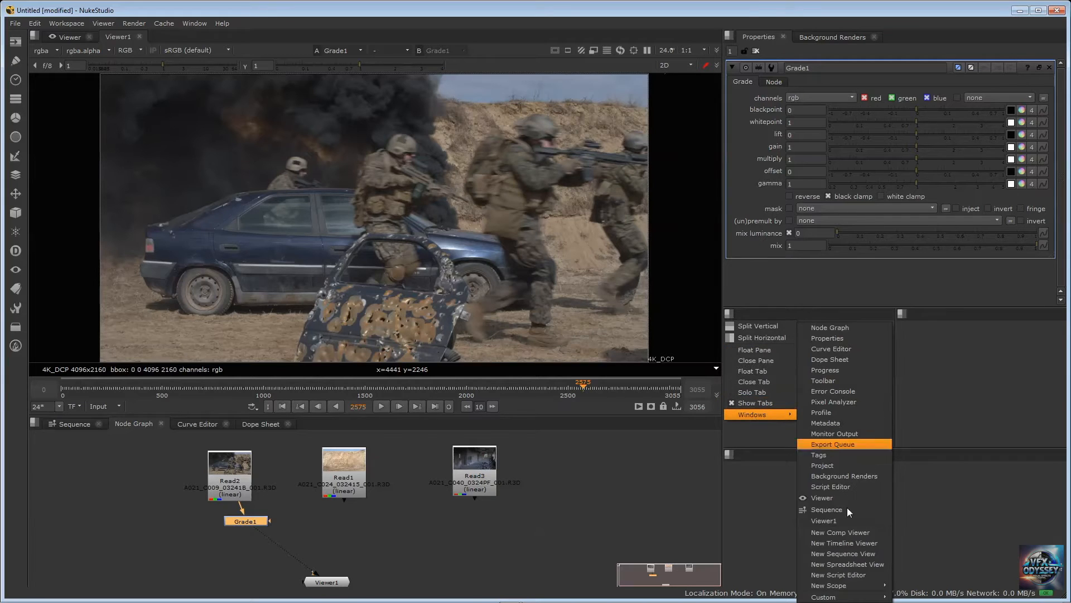
pyautogui.moveTo(844, 585)
pyautogui.click(926, 596)
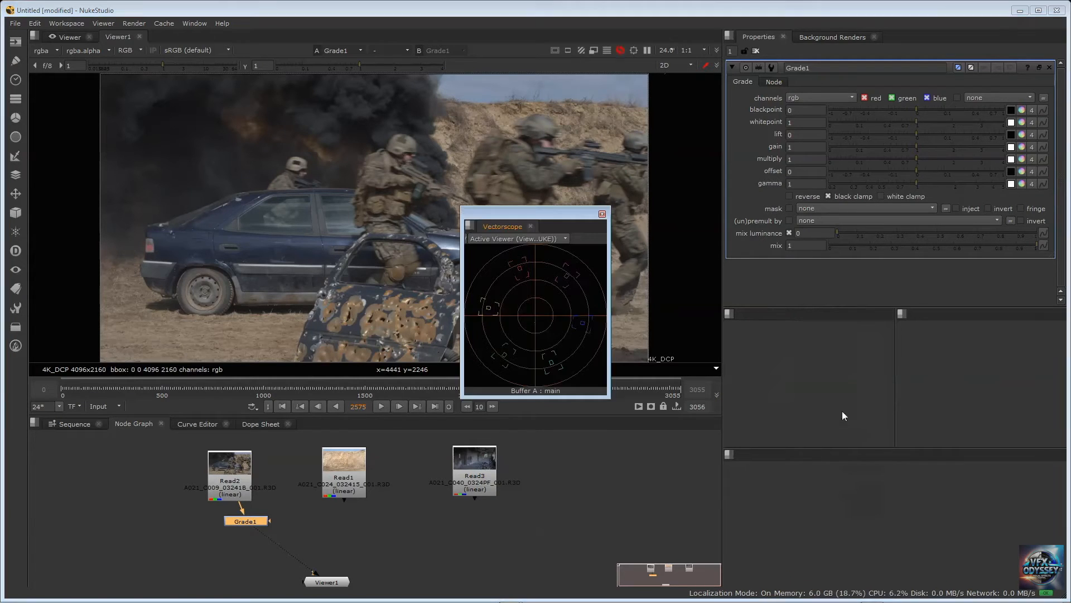
pyautogui.moveTo(499, 226); pyautogui.dragTo(816, 347)
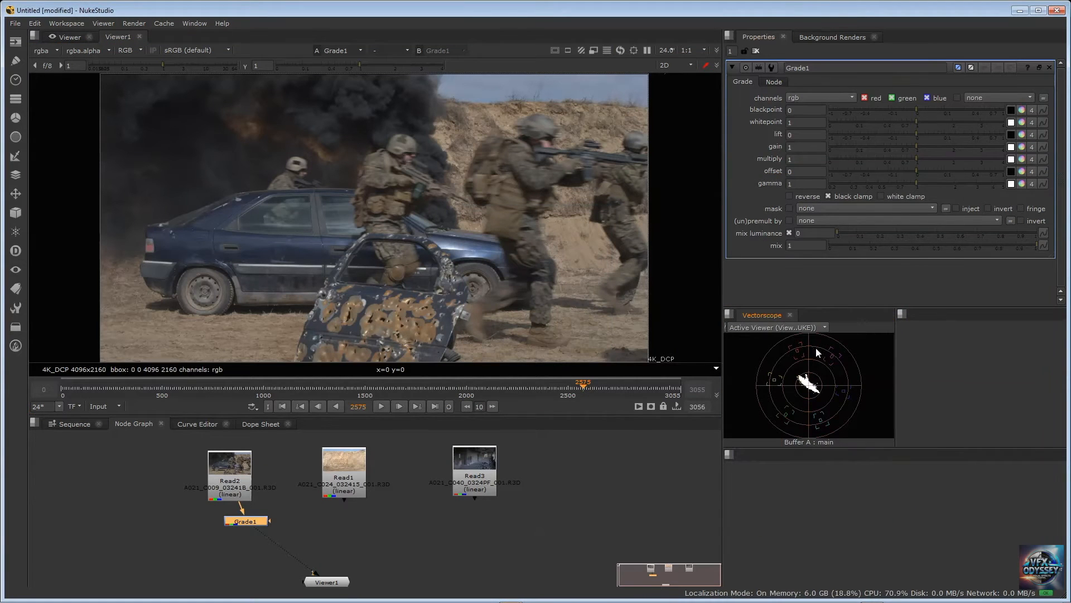
# Create a new Histogram scope and dock it in the empty pane beside the Vectorscope
pyautogui.click(900, 314)
pyautogui.moveTo(915, 416)
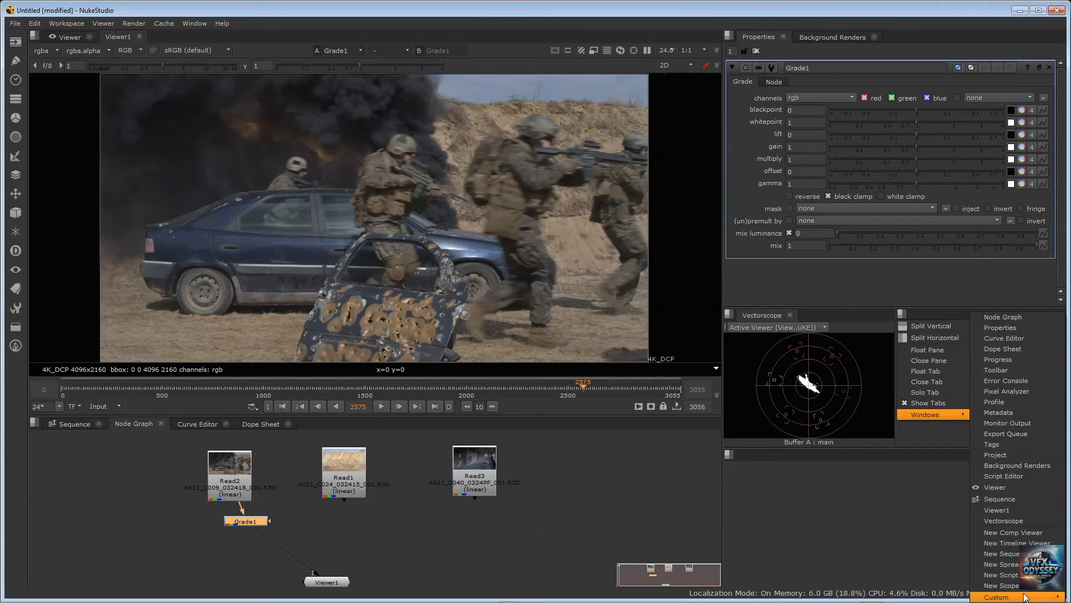
pyautogui.moveTo(1025, 597)
pyautogui.click(954, 577)
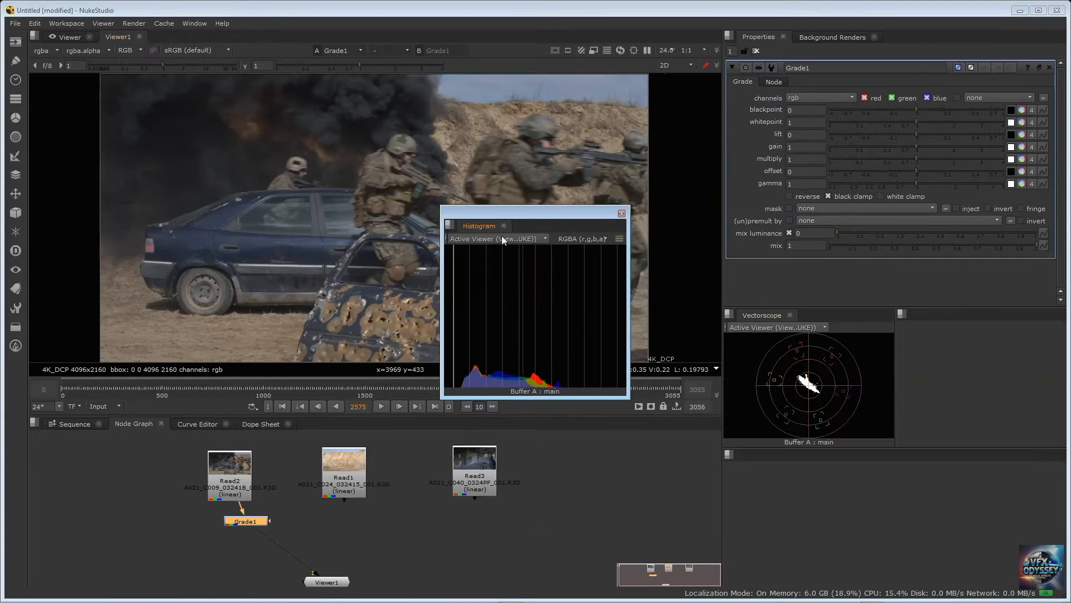
pyautogui.moveTo(479, 224); pyautogui.dragTo(915, 317)
# Dock a new Waveform scope in the full-width pane below the other scopes and enlarge the scope panes
pyautogui.click(729, 454)
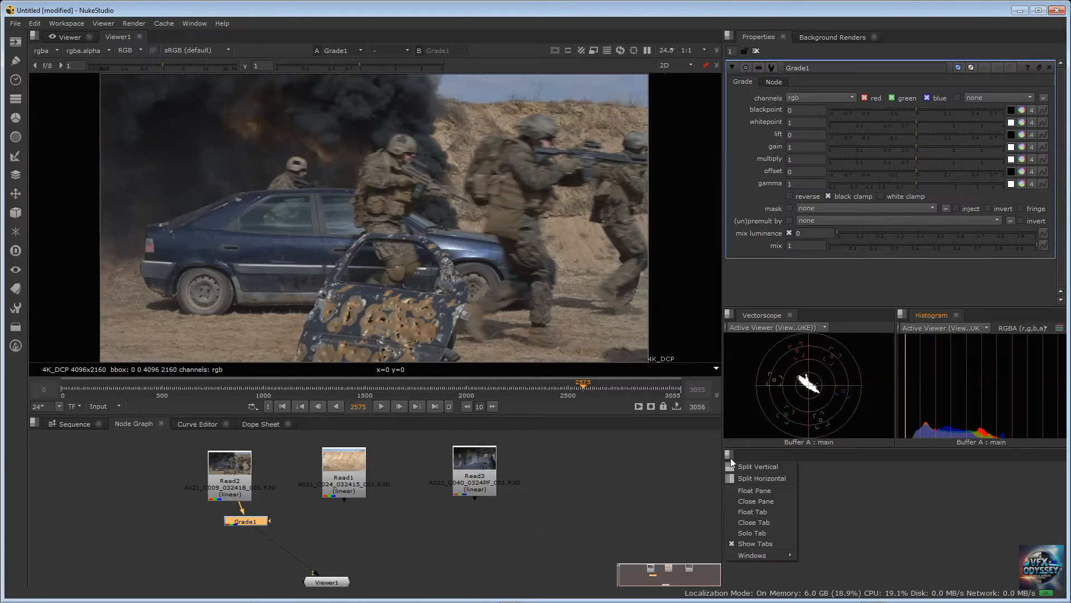
pyautogui.moveTo(748, 556)
pyautogui.moveTo(864, 588)
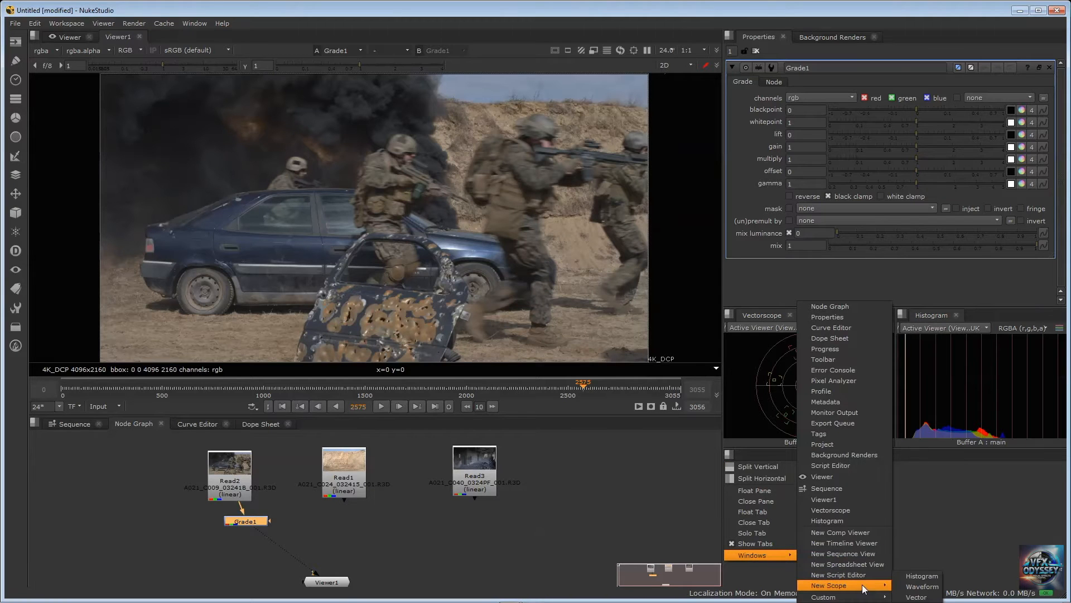
pyautogui.click(921, 586)
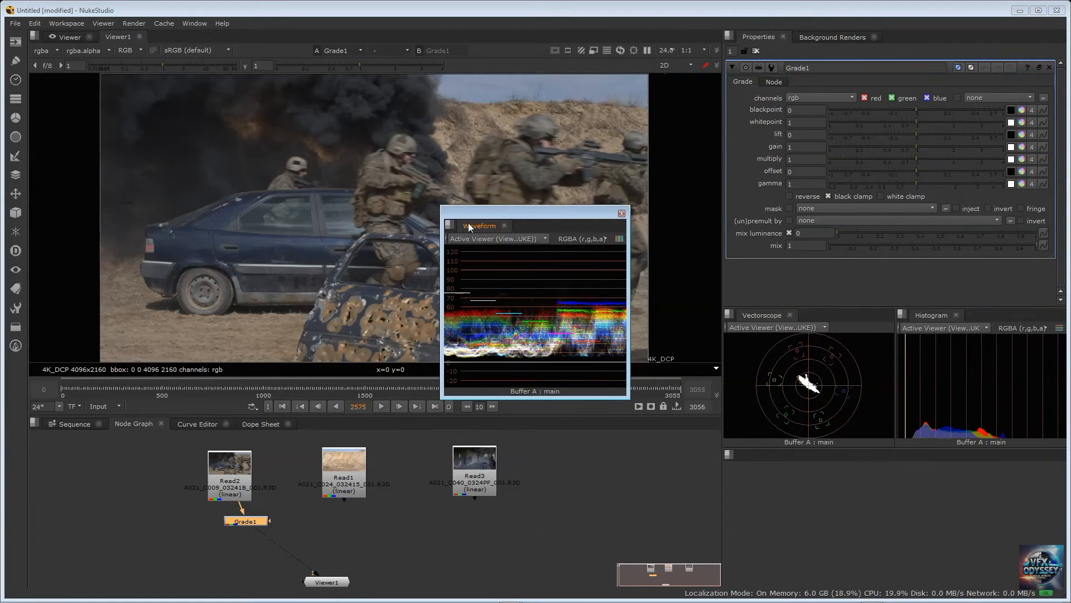
pyautogui.moveTo(469, 226); pyautogui.dragTo(881, 497)
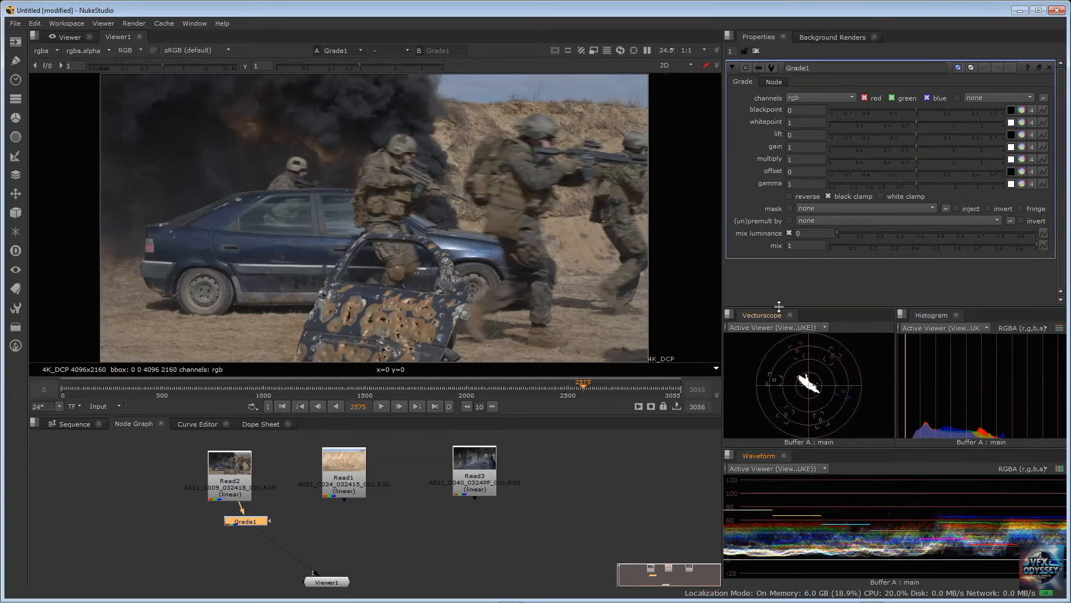
pyautogui.moveTo(779, 306); pyautogui.dragTo(778, 278)
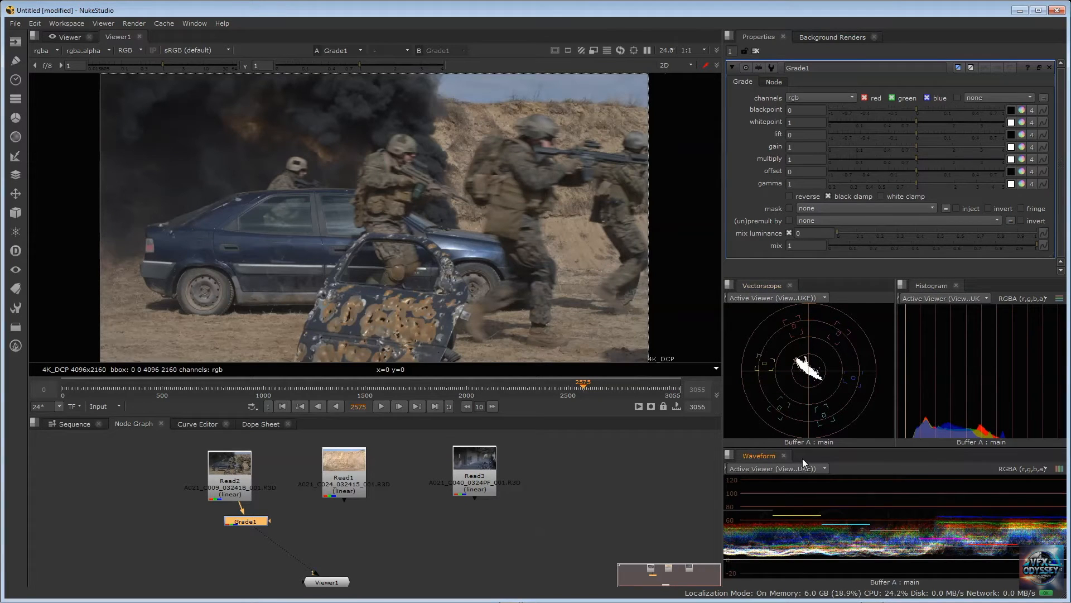
pyautogui.moveTo(801, 446); pyautogui.dragTo(802, 441)
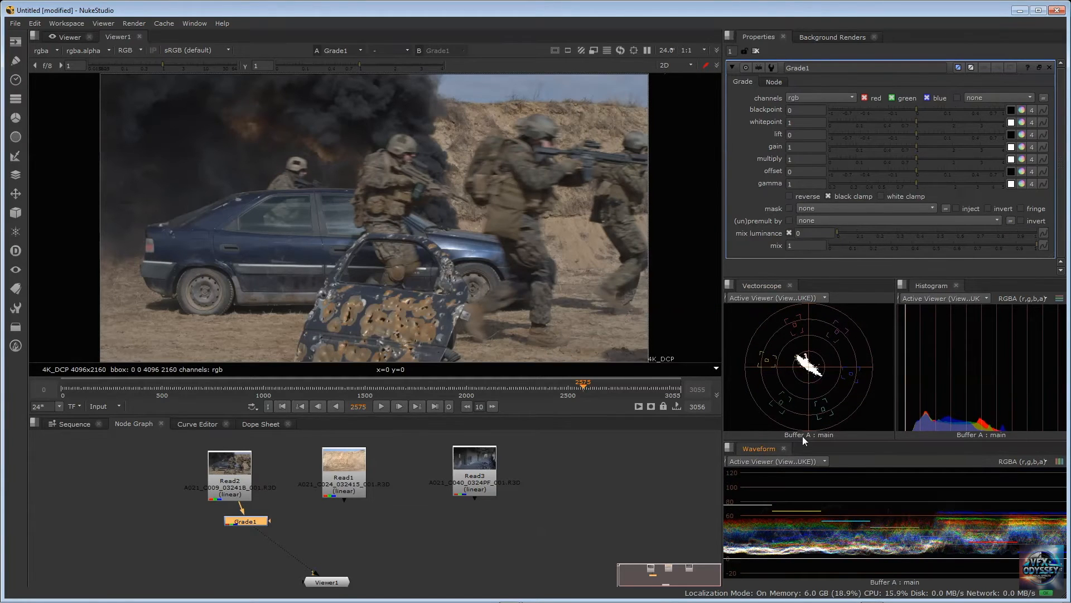
# Disable f.lux for an hour
pyautogui.rightClick(953, 597)
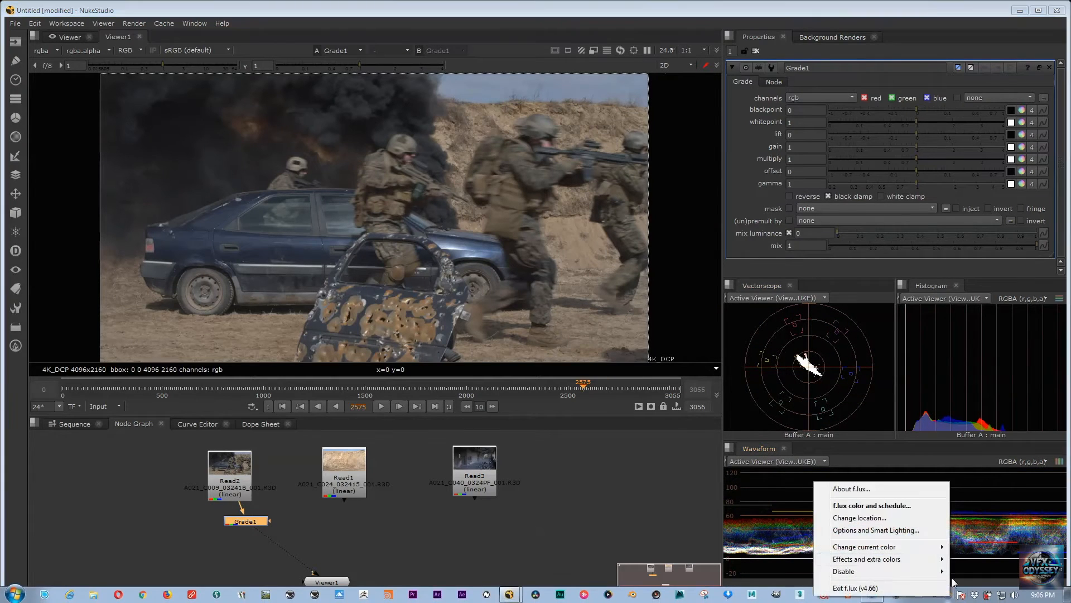
pyautogui.moveTo(906, 572)
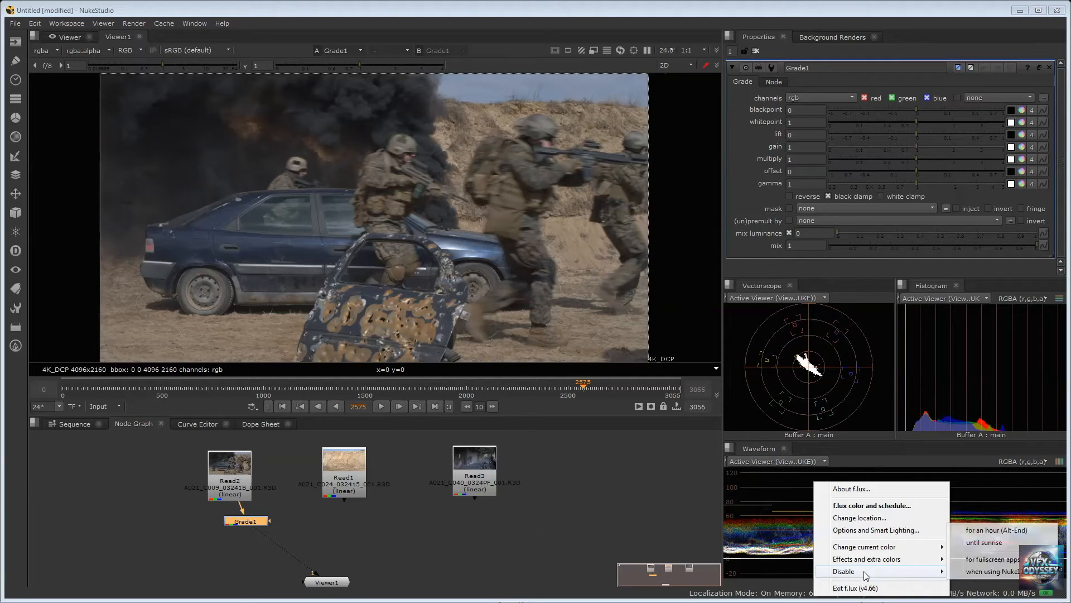
pyautogui.click(1015, 534)
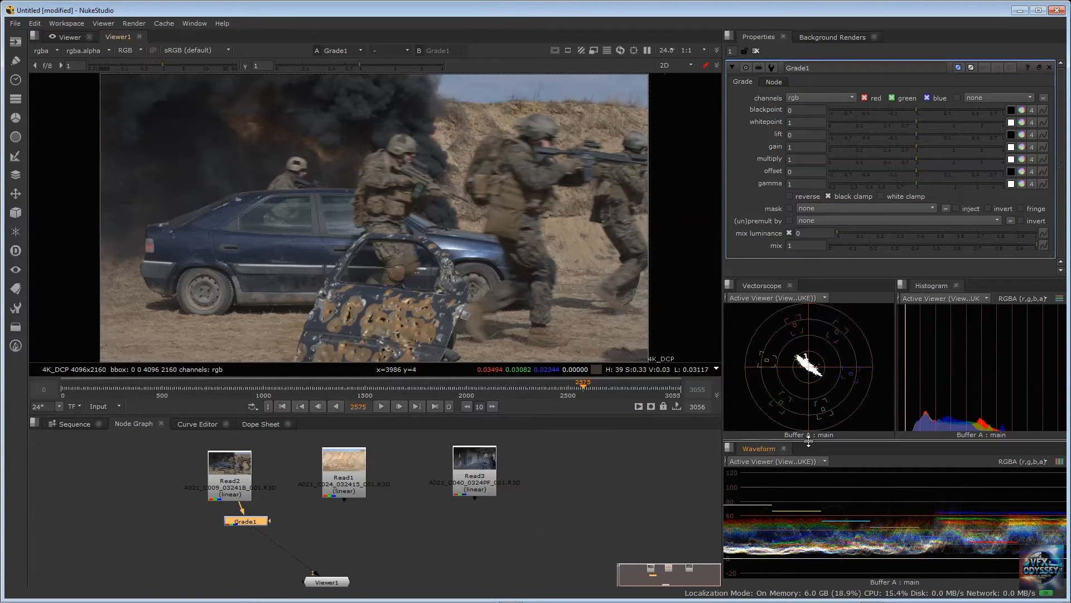
# Make the Vectorscope and Histogram panes slightly taller by moving their upper edge closer to Grade1's properties
pyautogui.moveTo(796, 278); pyautogui.dragTo(796, 266)
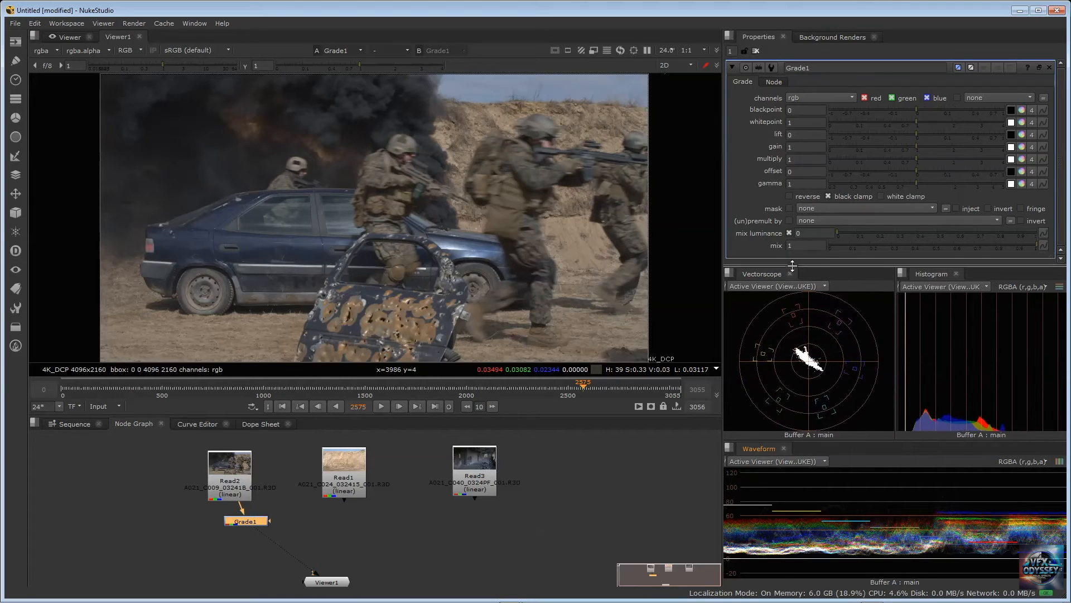
pyautogui.moveTo(811, 438); pyautogui.dragTo(811, 435)
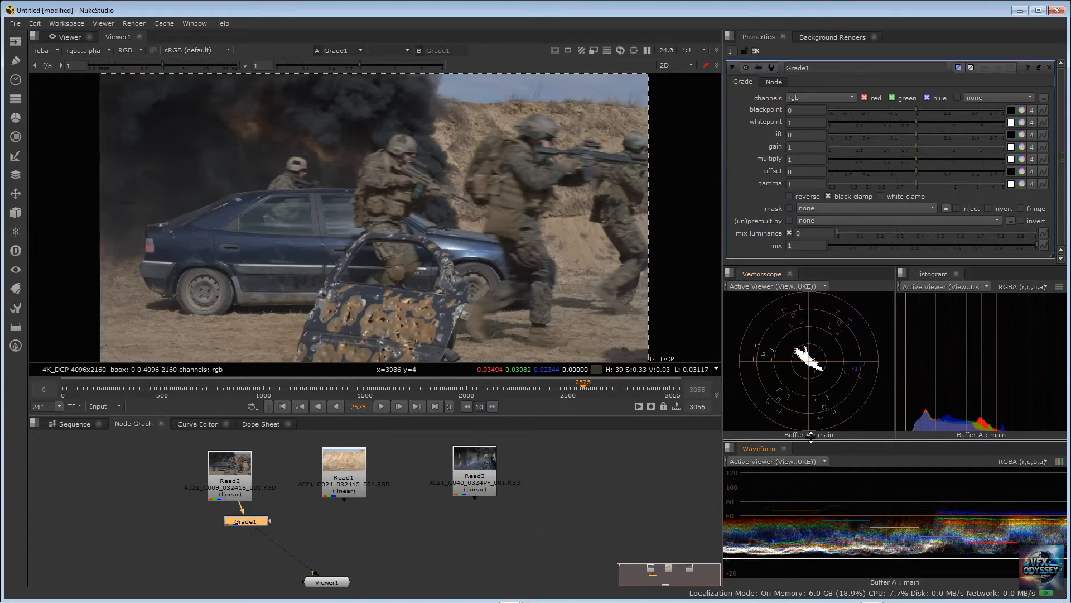
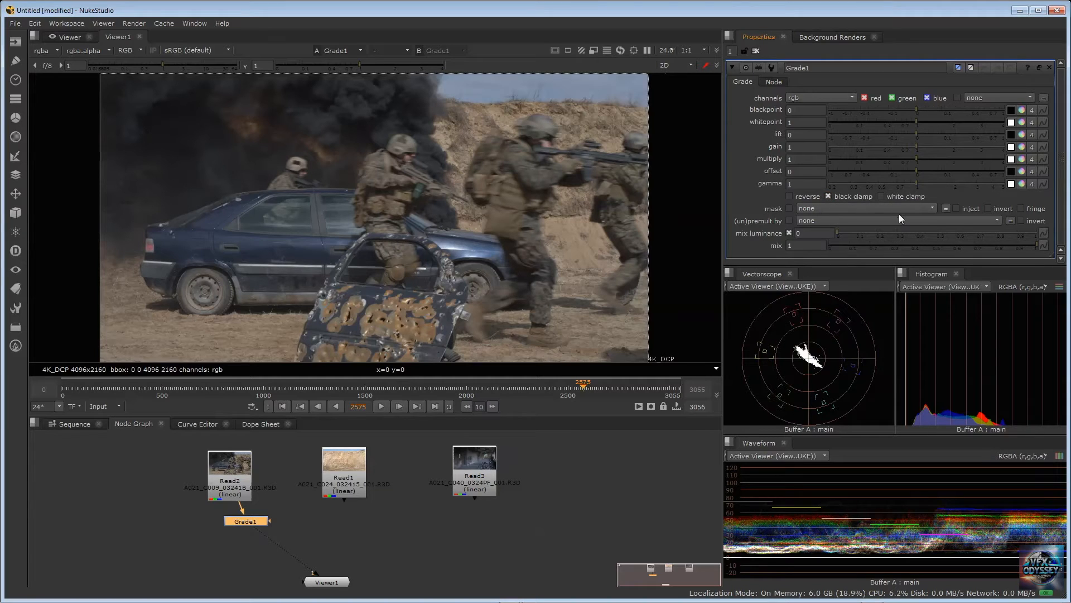
# Turn off both the black clamp and the white clamp of Grade1
pyautogui.click(881, 196)
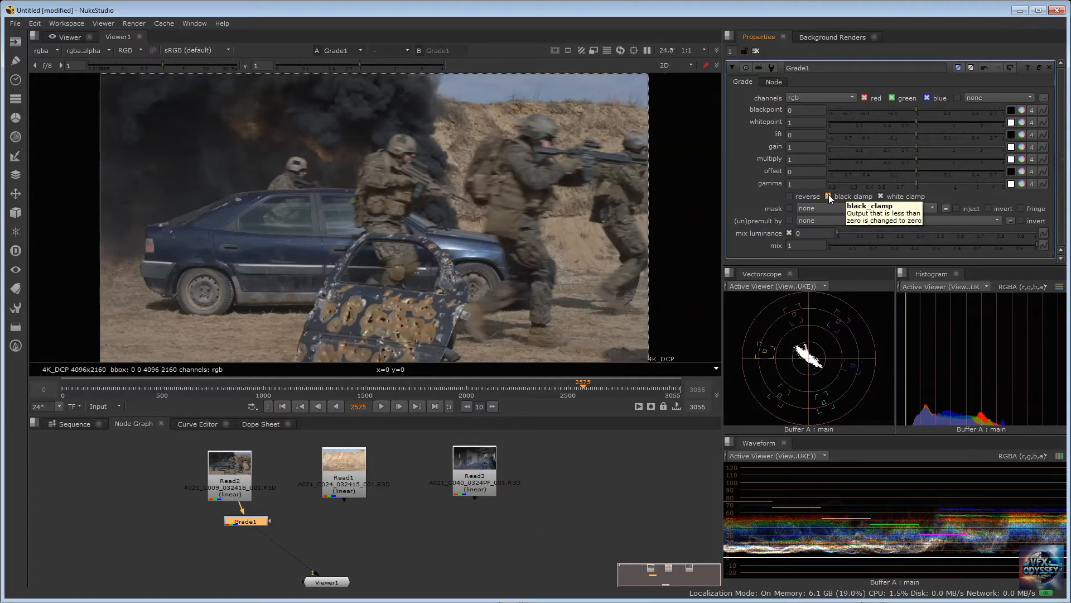
pyautogui.click(881, 197)
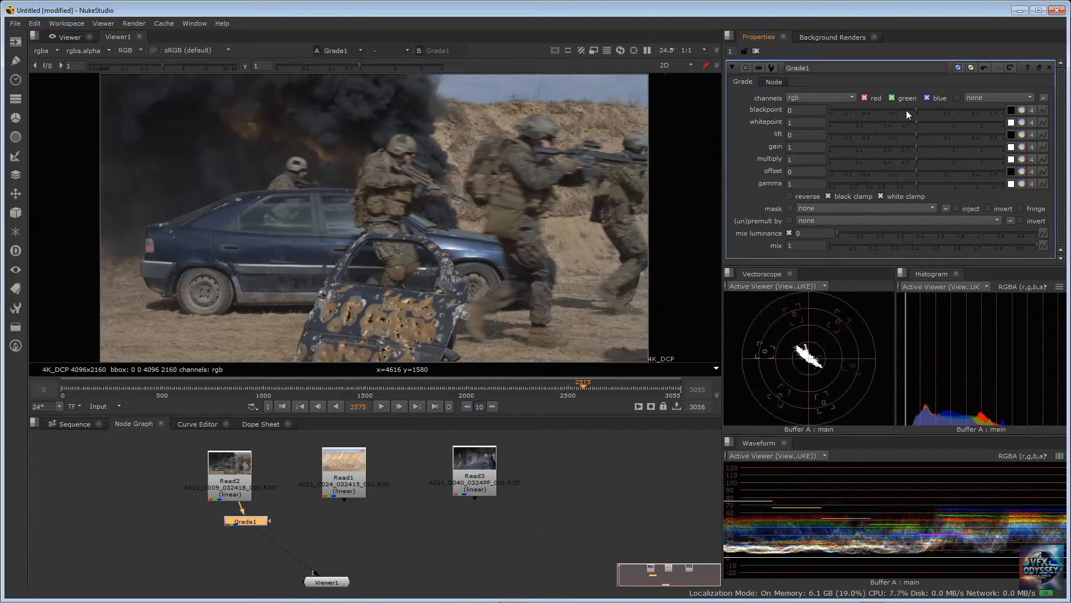
pyautogui.click(828, 196)
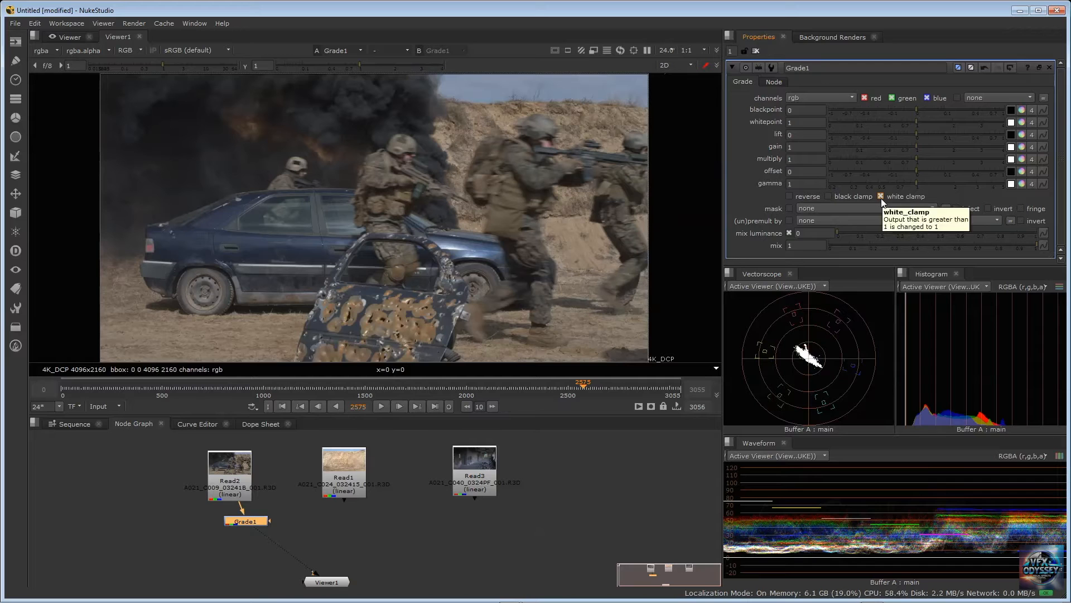
pyautogui.click(881, 196)
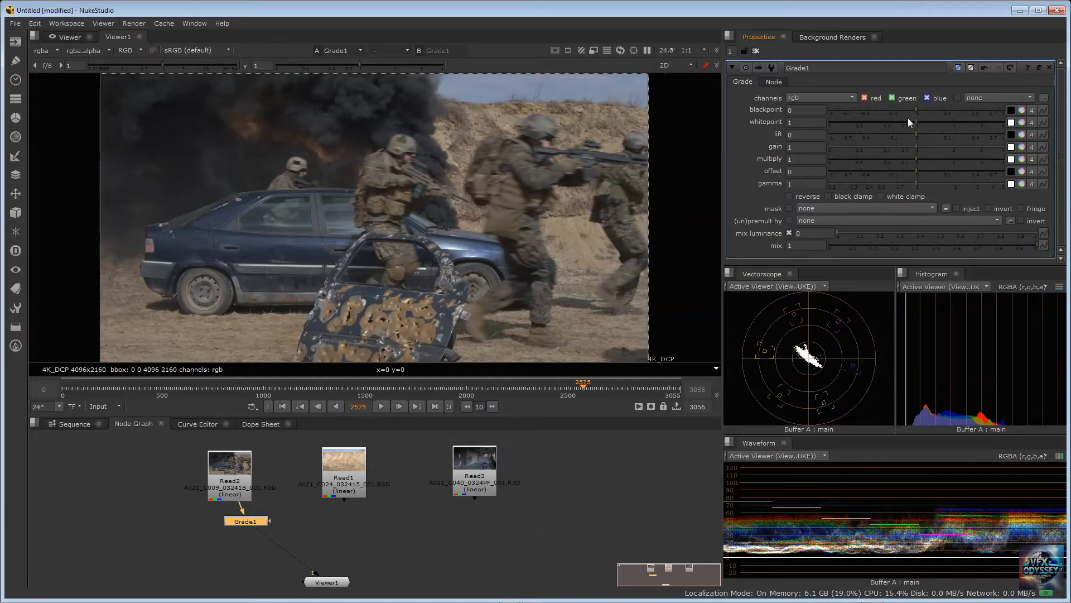
# Raise Grade1's blackpoint to 0.135 with both clamps off and reset all knobs to default
pyautogui.moveTo(915, 107); pyautogui.dragTo(947, 112)
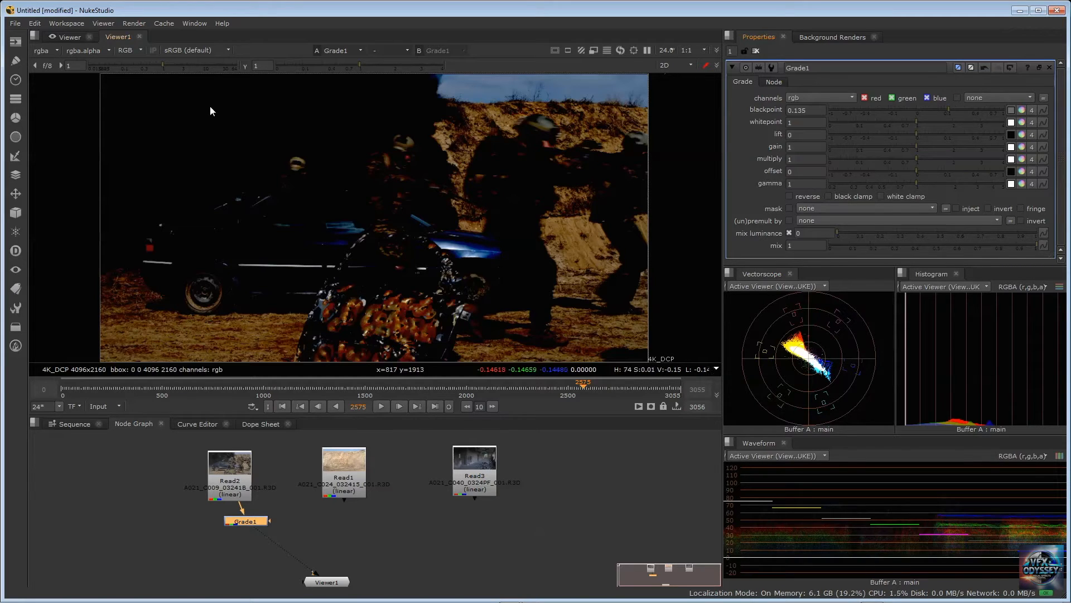
pyautogui.rightClick(736, 116)
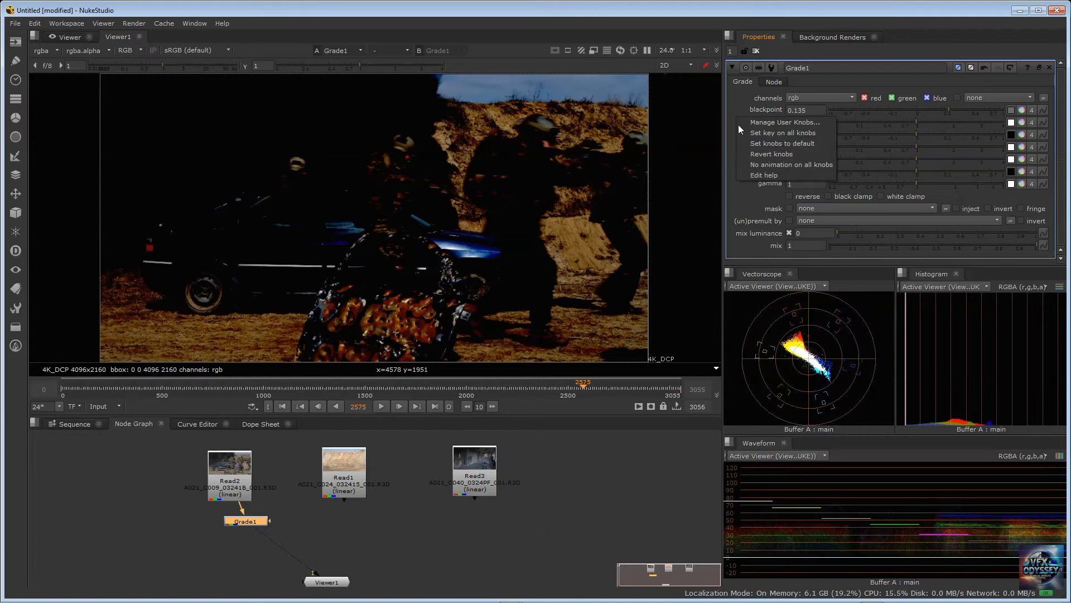
pyautogui.click(765, 144)
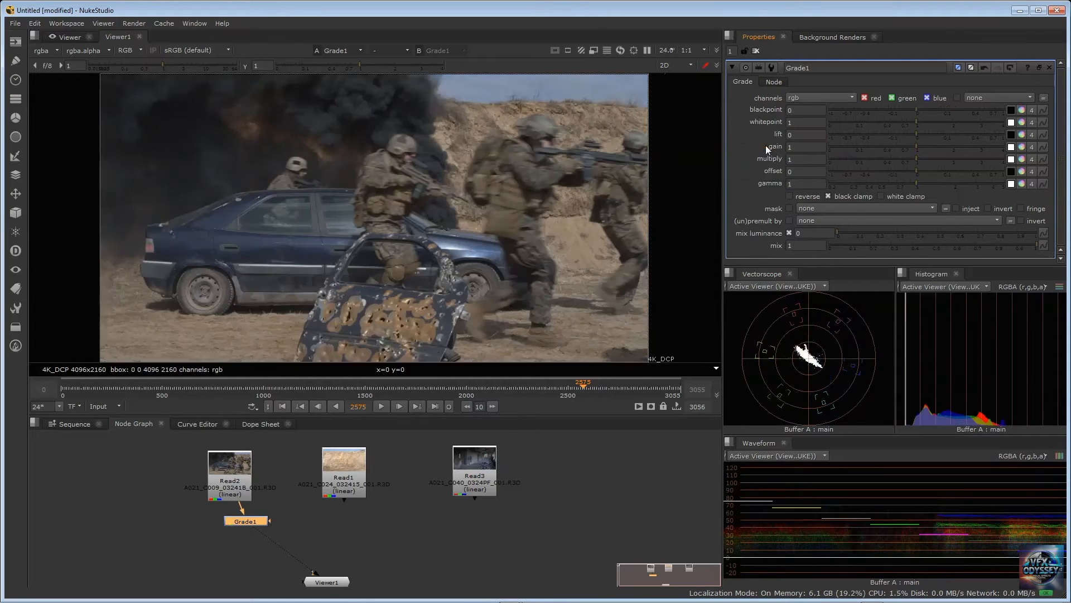
pyautogui.rightClick(741, 123)
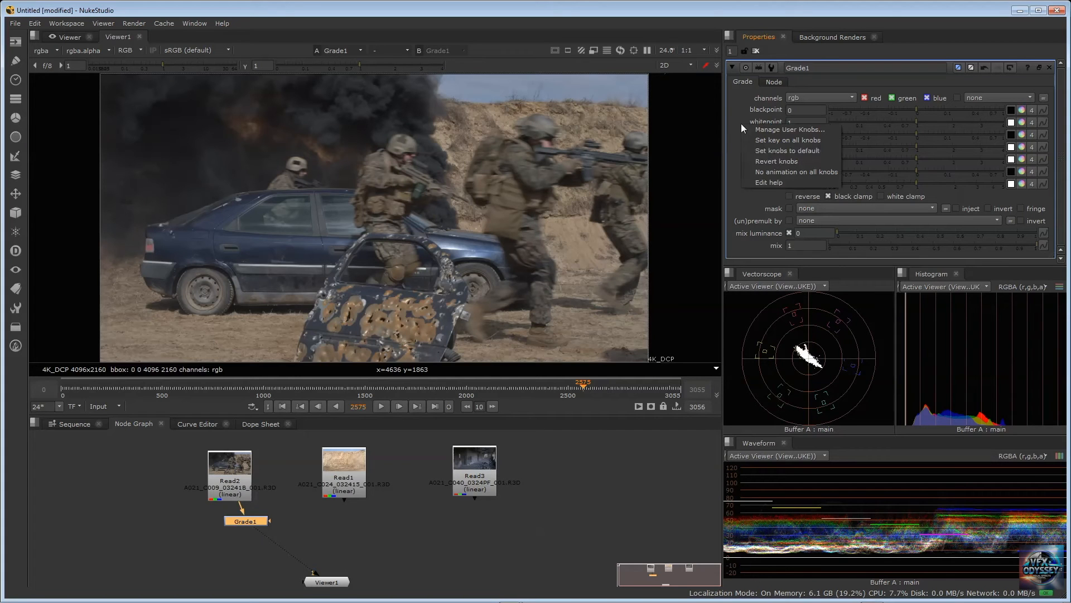
pyautogui.click(755, 153)
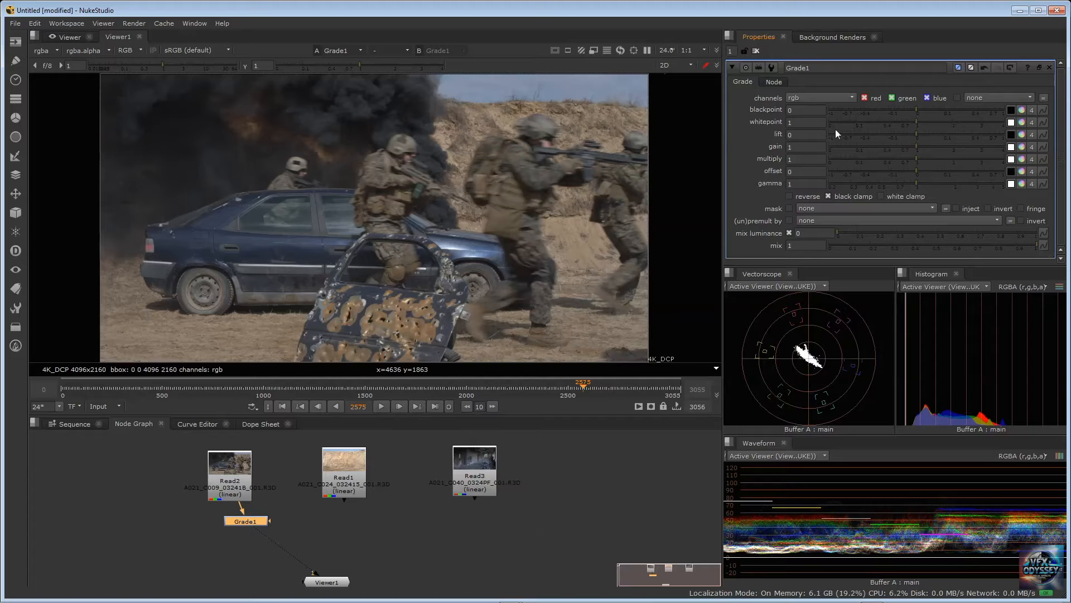
# Lower Grade1's whitepoint to 0.08 without the white clamp and reset all knobs to default
pyautogui.moveTo(917, 121); pyautogui.dragTo(854, 120)
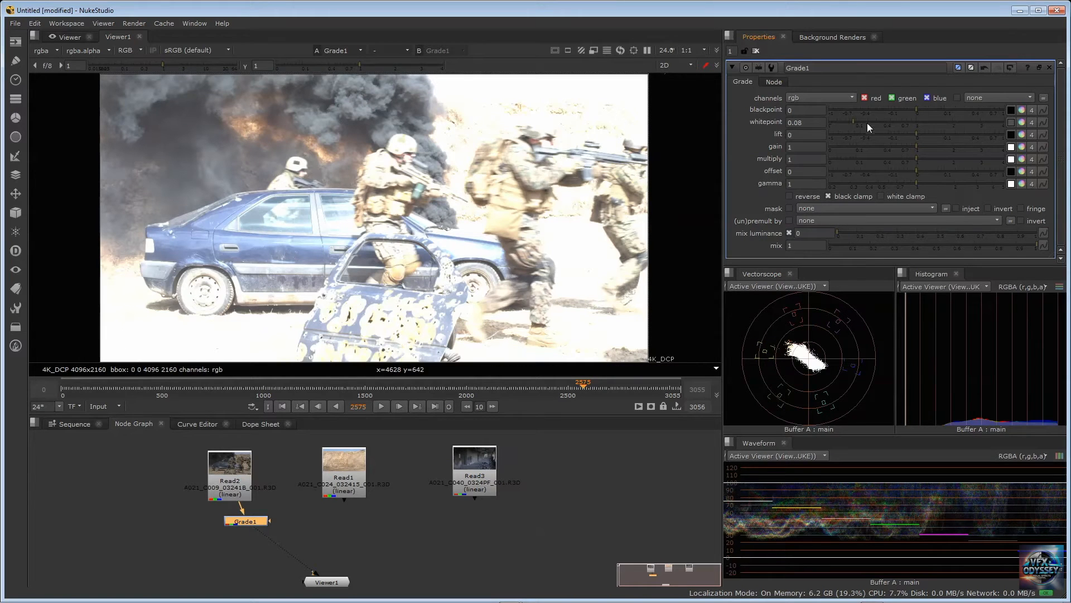
pyautogui.rightClick(744, 133)
pyautogui.click(775, 162)
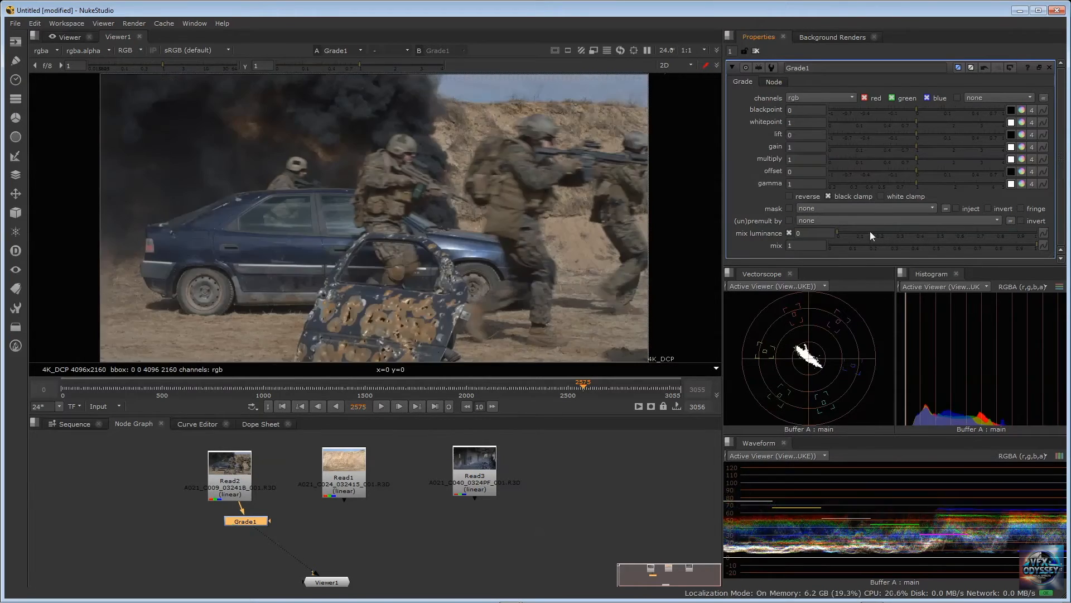
# With white clamp enabled, raise Grade1's blackpoint to 0.1 and reset all knobs to default
pyautogui.click(881, 197)
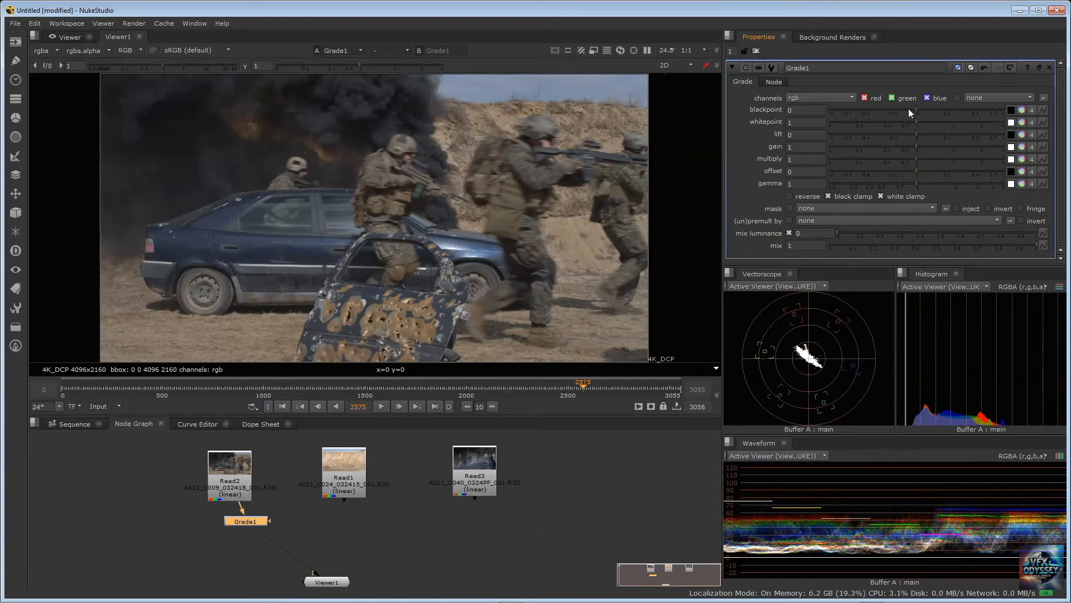
pyautogui.moveTo(917, 109); pyautogui.dragTo(942, 108)
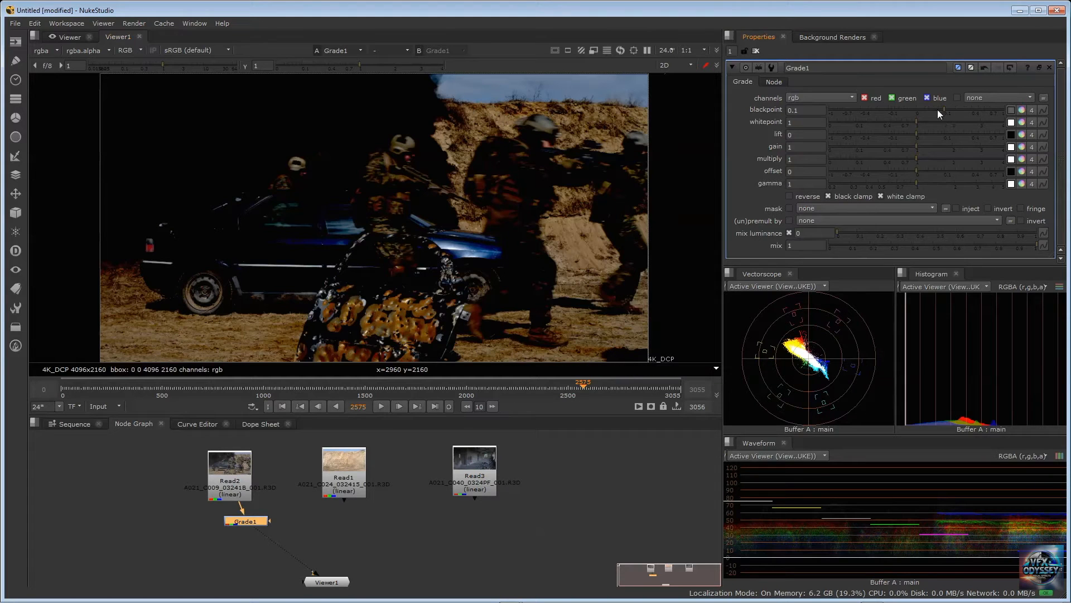
pyautogui.rightClick(739, 133)
pyautogui.click(808, 156)
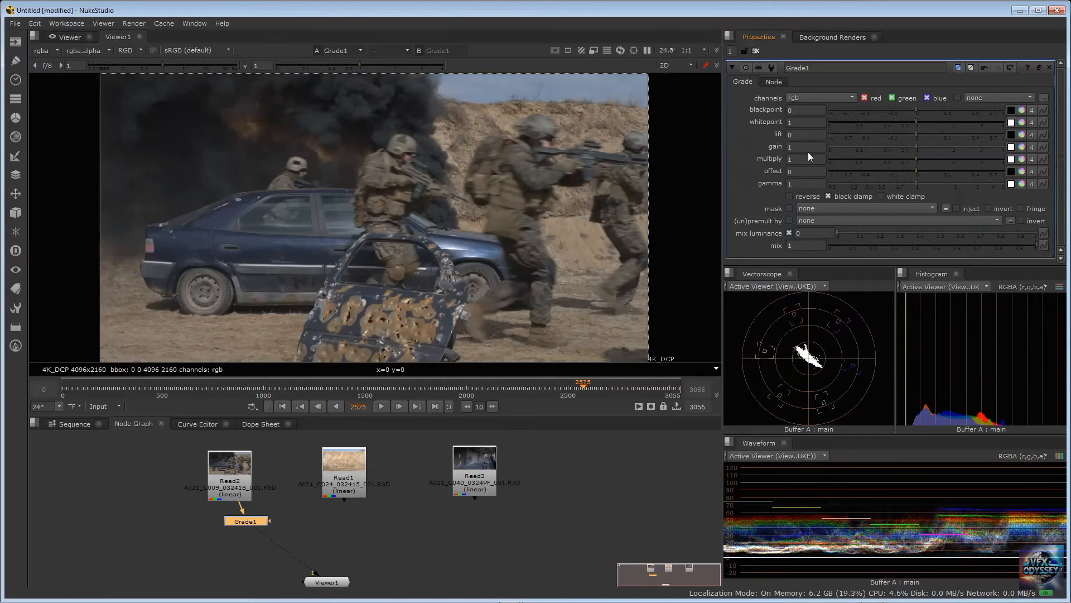
# With white clamp enabled, lower Grade1's whitepoint to 0.17 and reset all knobs to default
pyautogui.click(881, 195)
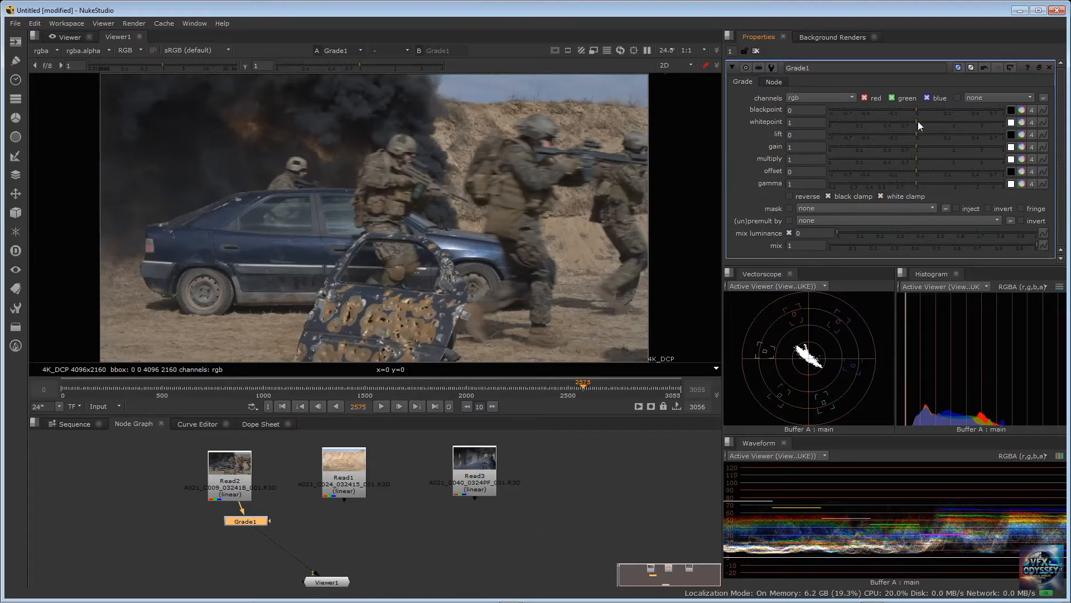
pyautogui.moveTo(918, 121); pyautogui.dragTo(865, 122)
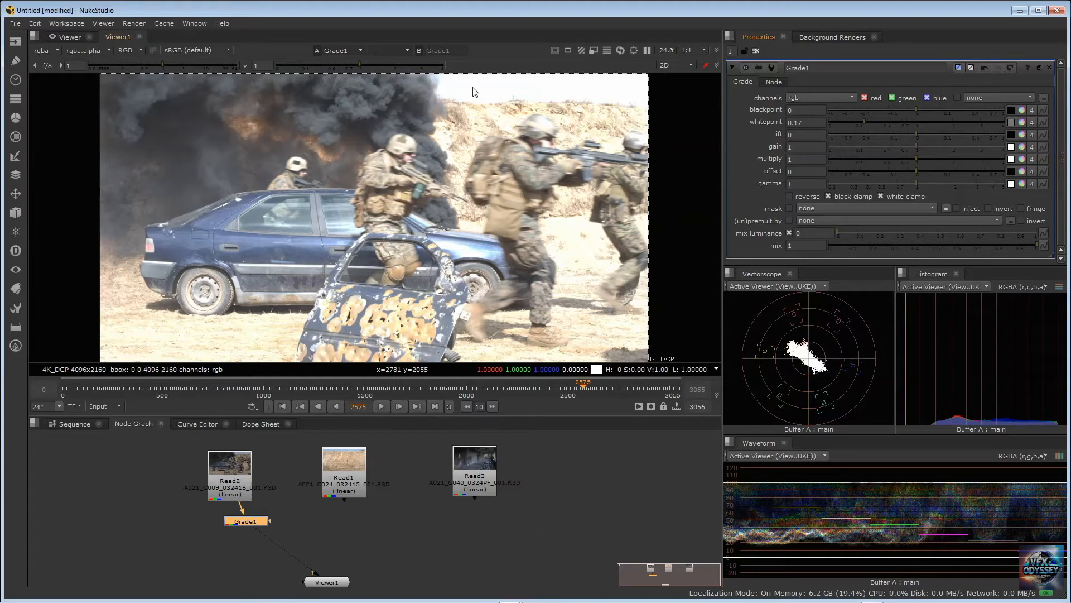
pyautogui.rightClick(738, 129)
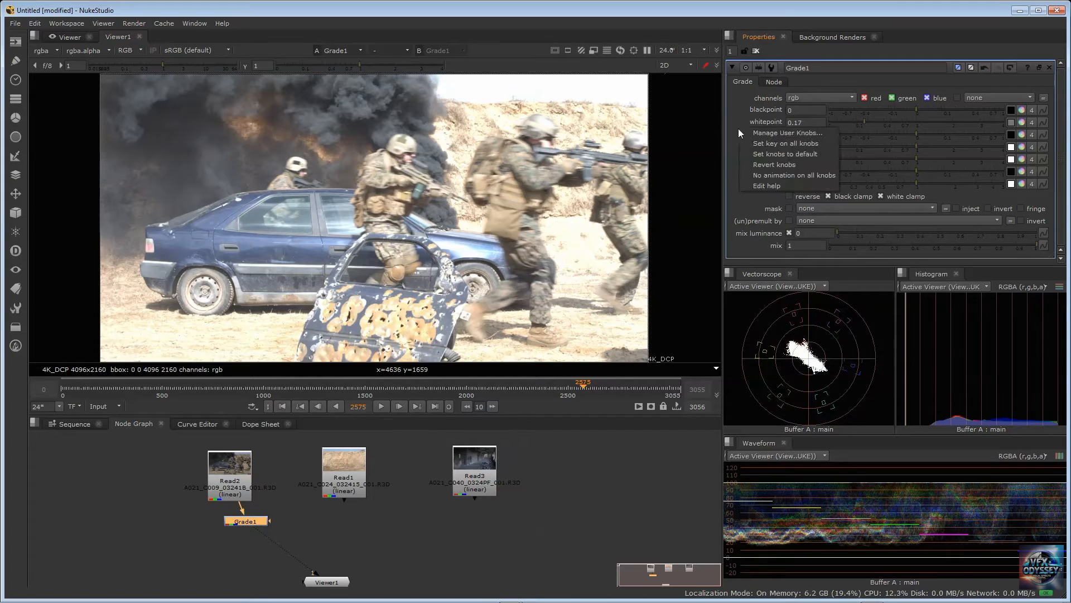
pyautogui.click(762, 154)
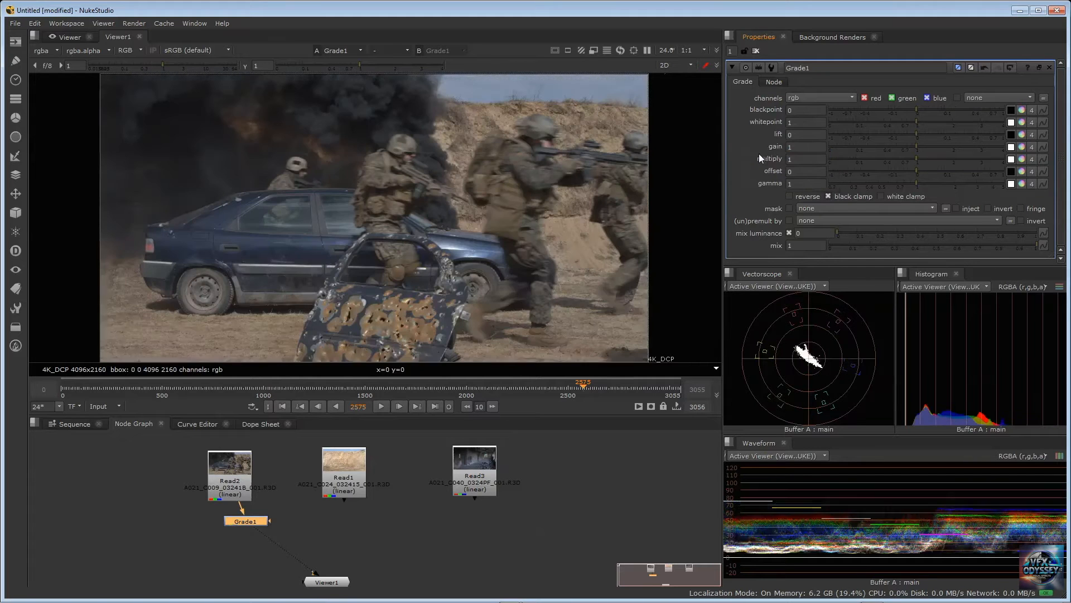
# With white clamp enabled, nudge Grade1's blackpoint up to 0.0005 and reset all knobs to default
pyautogui.click(880, 195)
pyautogui.moveTo(917, 109)
pyautogui.mouseDown()
pyautogui.moveTo(953, 110)
pyautogui.moveTo(918, 105)
pyautogui.mouseUp()
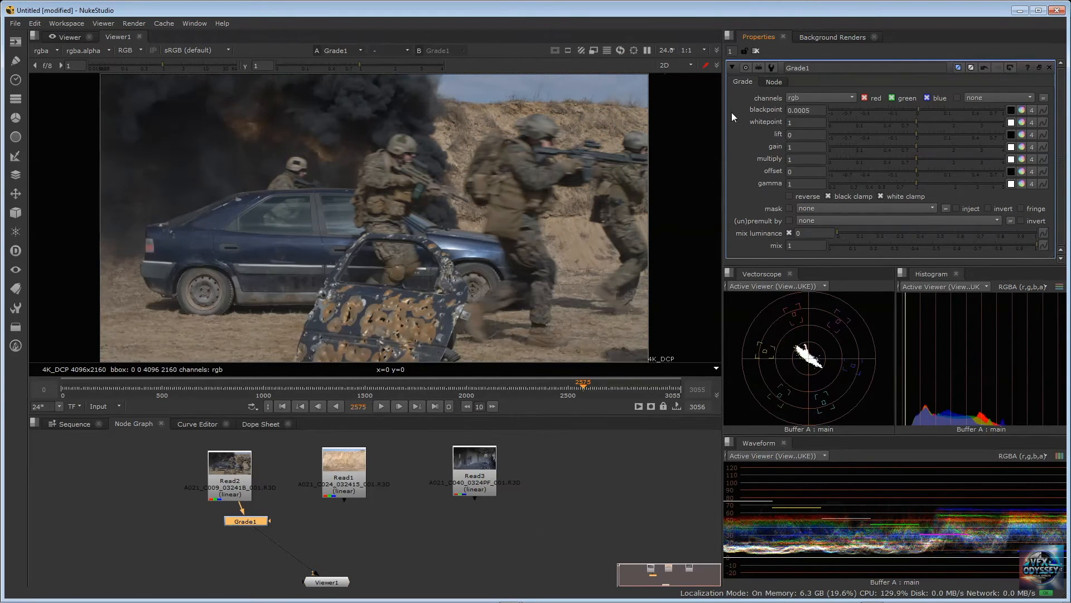
pyautogui.rightClick(732, 112)
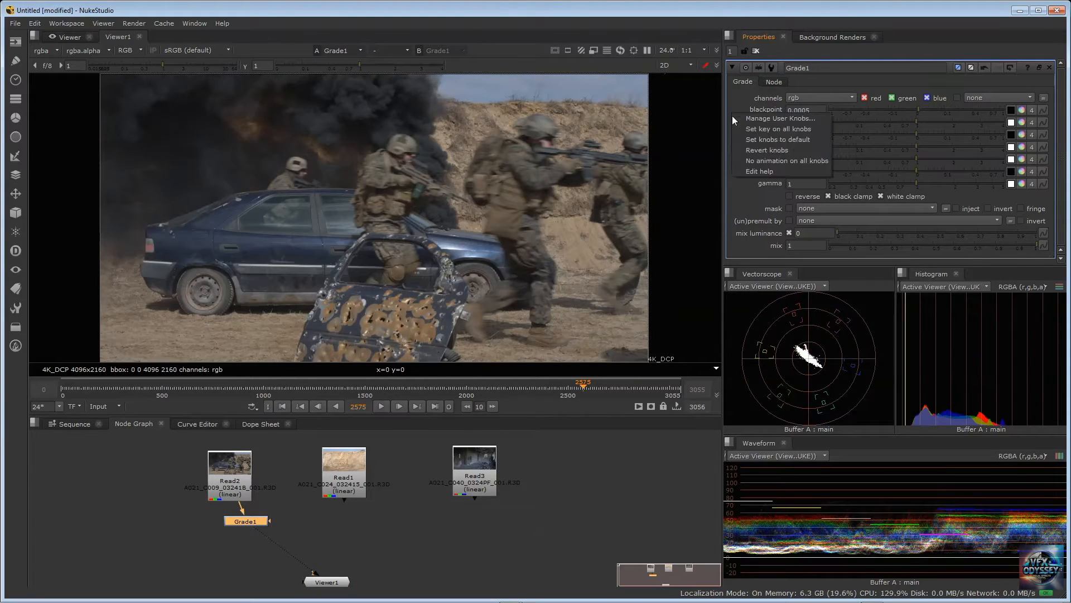
pyautogui.click(757, 139)
# With white clamp enabled, try a blackpoint of 0.2 on Grade1 and return it to 0
pyautogui.click(886, 195)
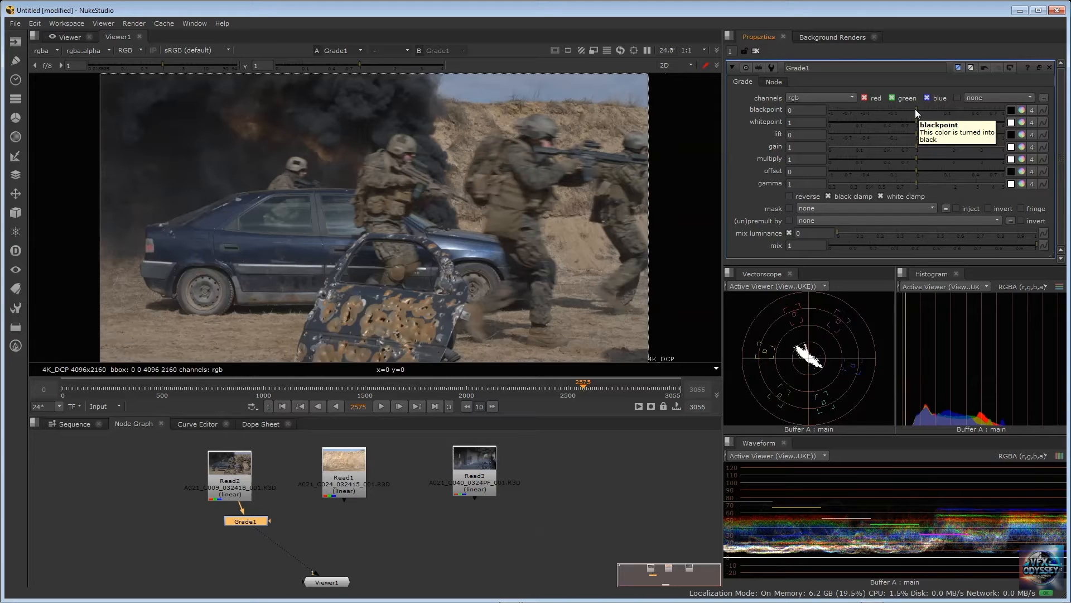
pyautogui.click(798, 111)
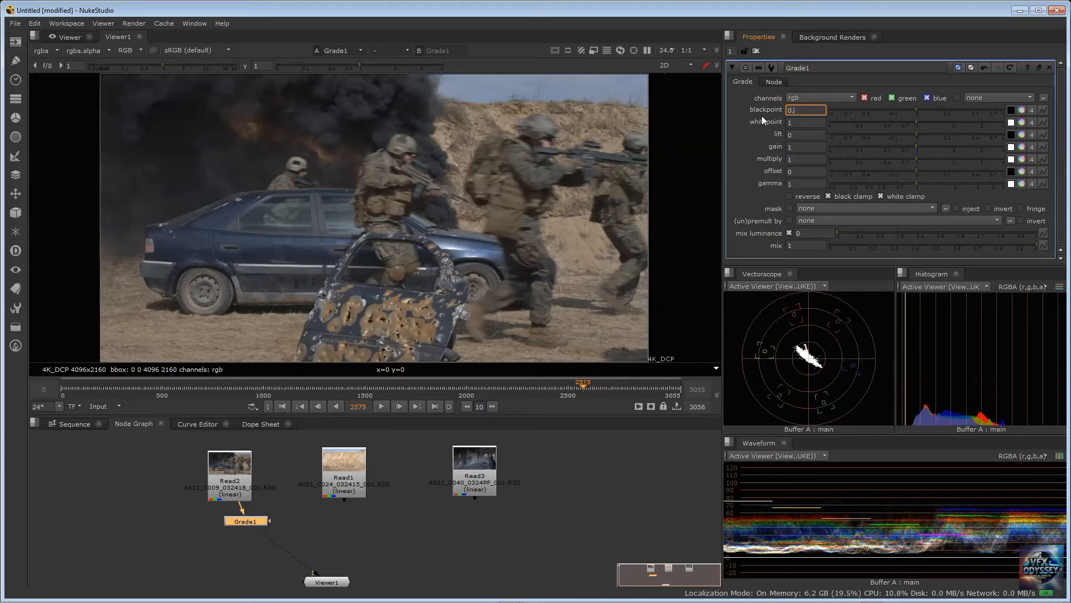
pyautogui.write('2')
pyautogui.press('Return')
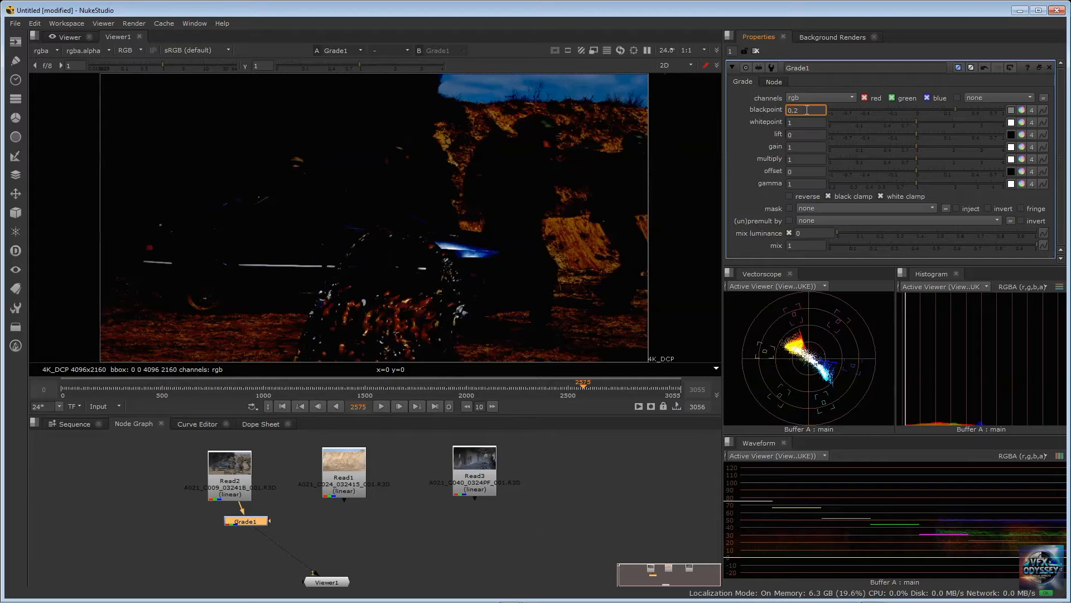
pyautogui.write('0')
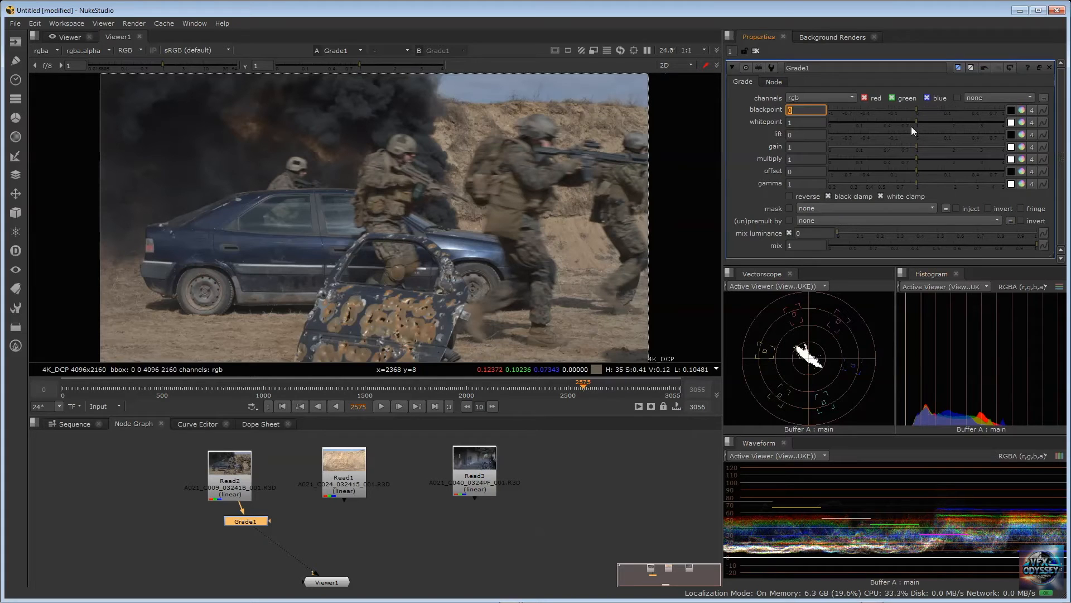
# Raise Grade1's blackpoint gradually to 0.145 and set it back to 0
pyautogui.write('0.01')
pyautogui.press('Return')
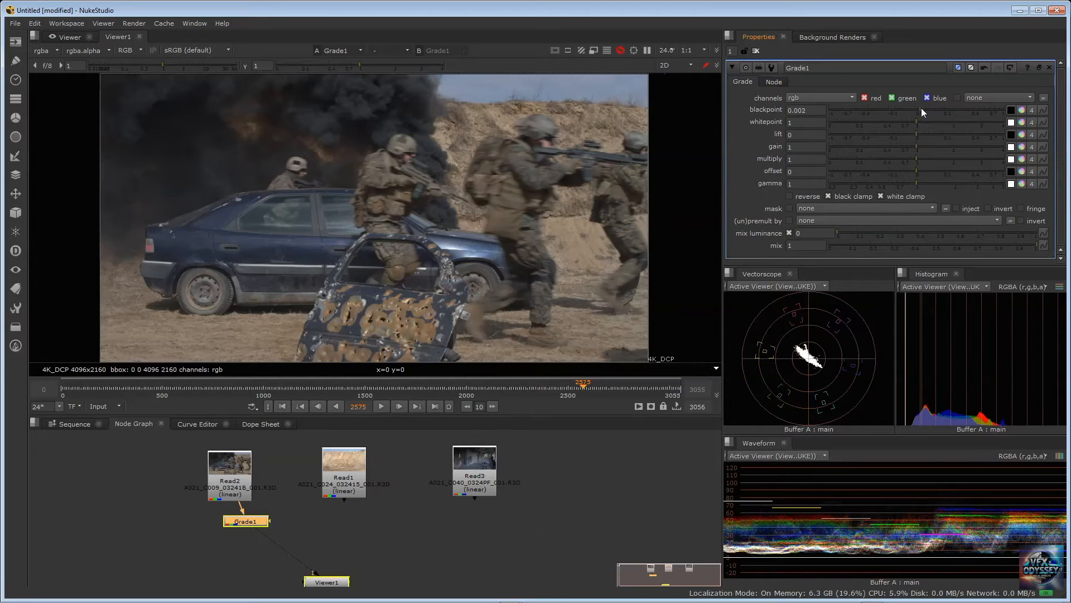
pyautogui.moveTo(925, 107); pyautogui.dragTo(950, 105)
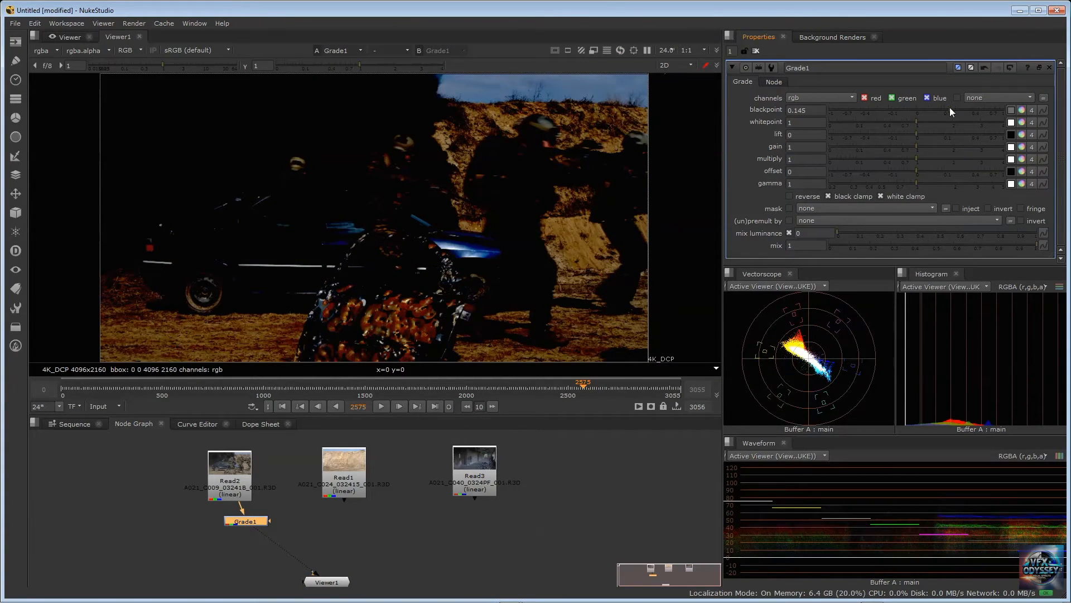
pyautogui.click(812, 110)
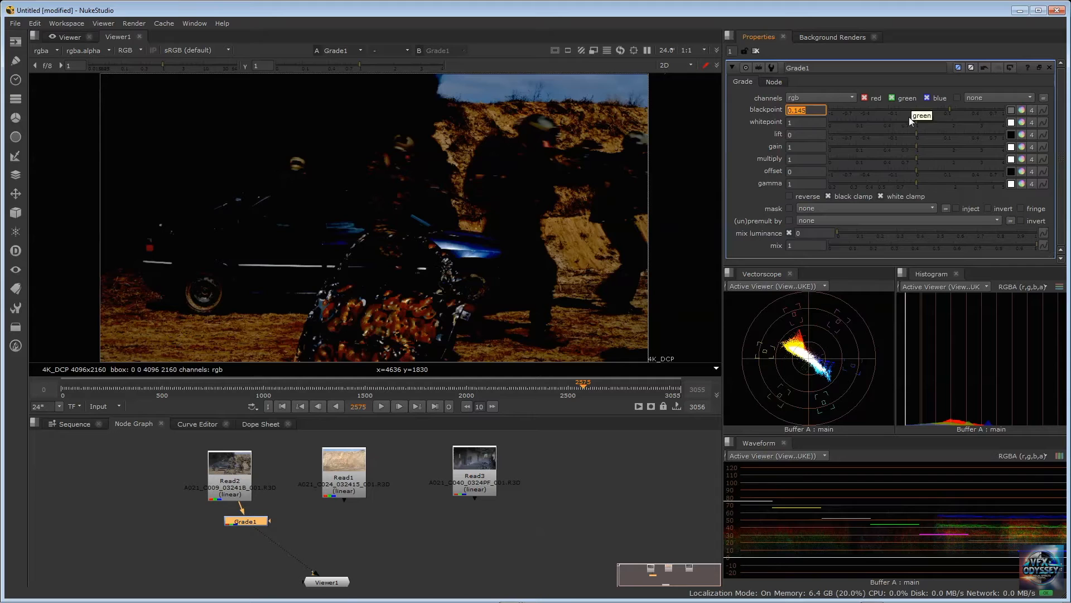
pyautogui.click(818, 111)
pyautogui.hotkey('ctrl', 'a')
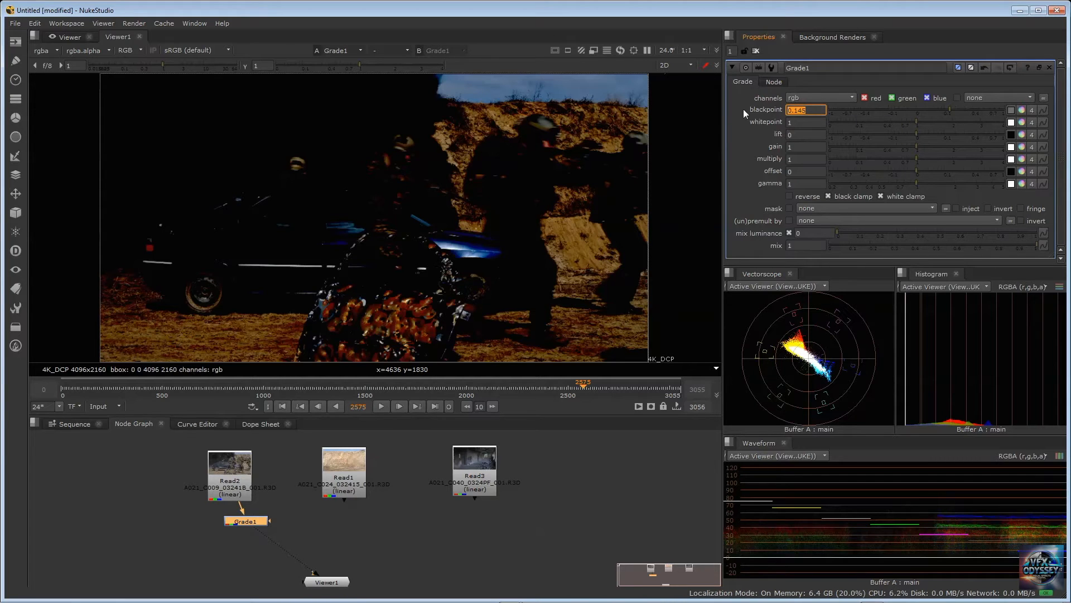
pyautogui.write('0')
pyautogui.press('Return')
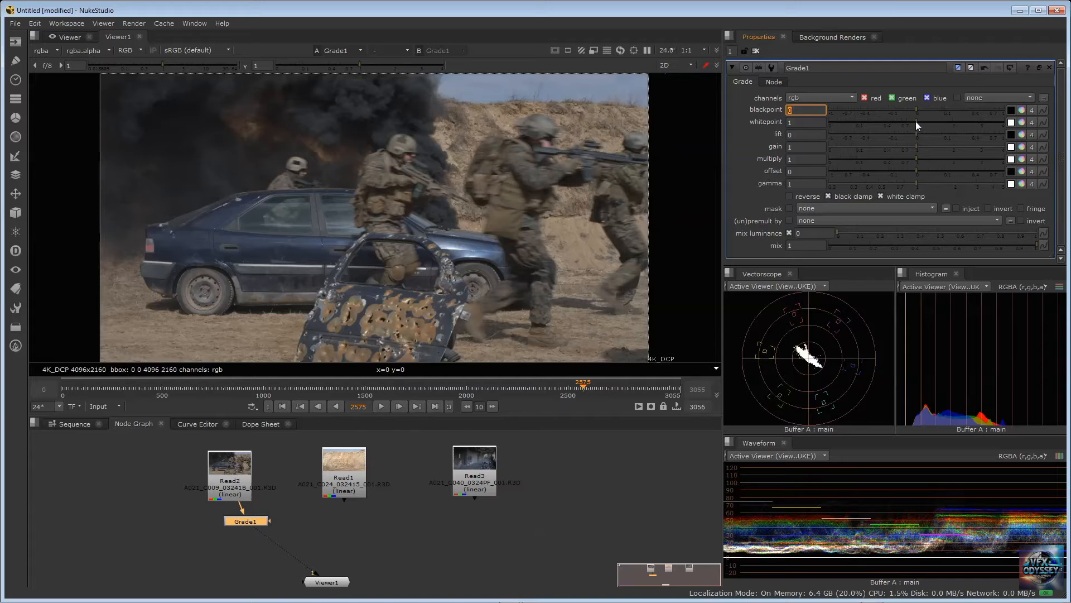
# Lower Grade1's whitepoint to 0.62 and further to 0.18, and reset all knobs to default
pyautogui.moveTo(915, 121); pyautogui.dragTo(898, 121)
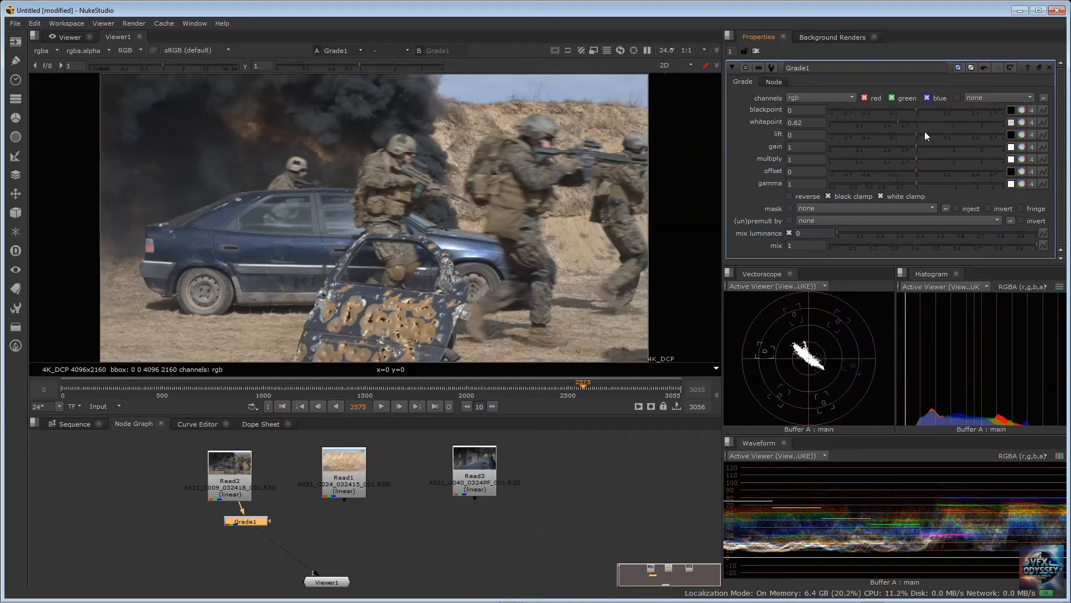
pyautogui.moveTo(896, 119); pyautogui.dragTo(866, 139)
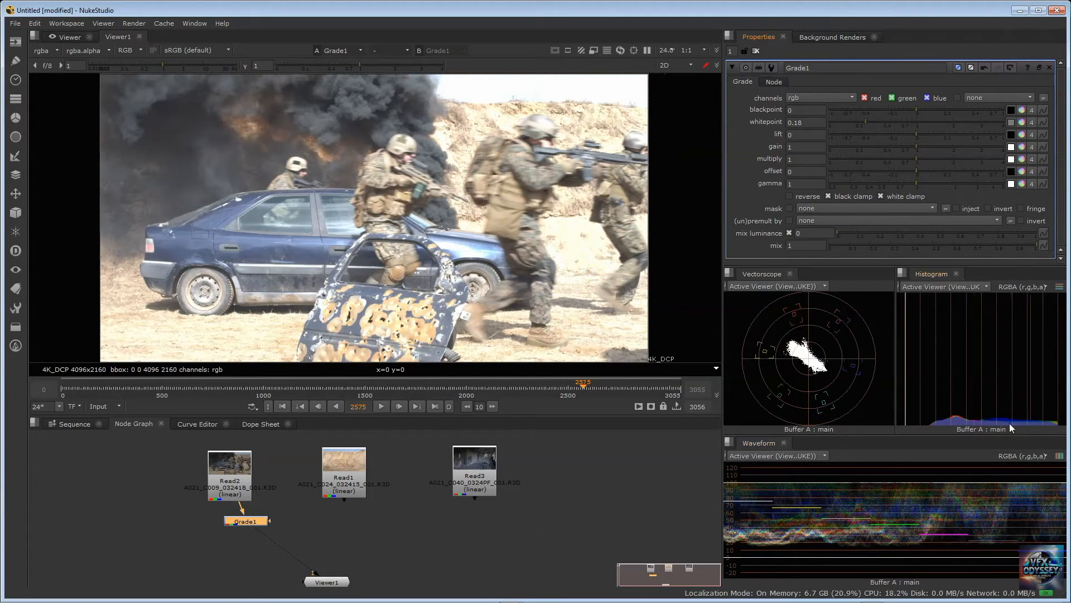
pyautogui.rightClick(736, 132)
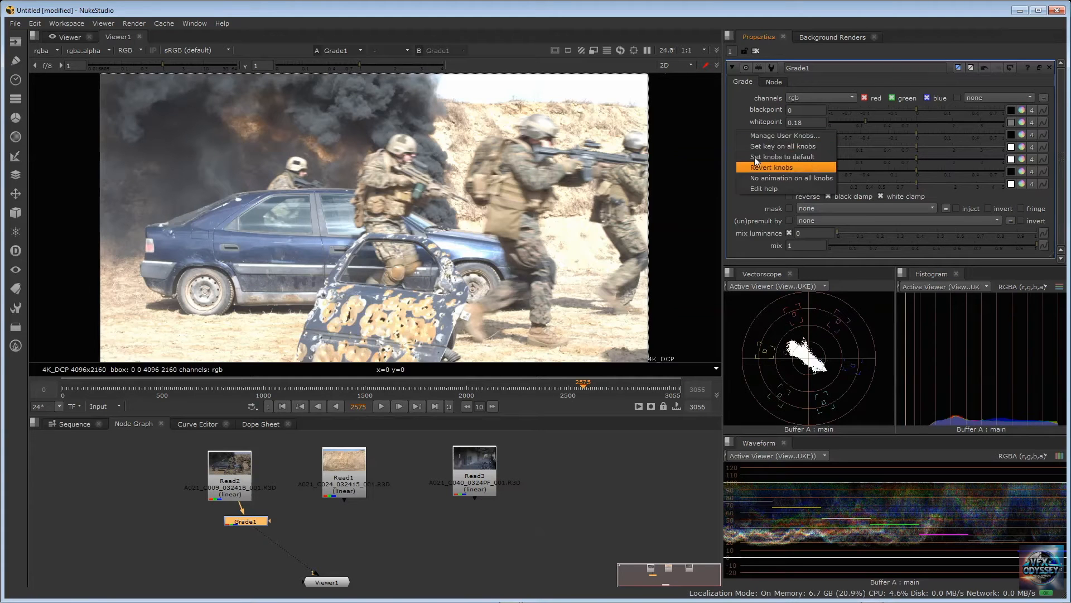
pyautogui.click(754, 162)
# Enable Grade1's white clamp and raise its lift to 0.016
pyautogui.click(880, 196)
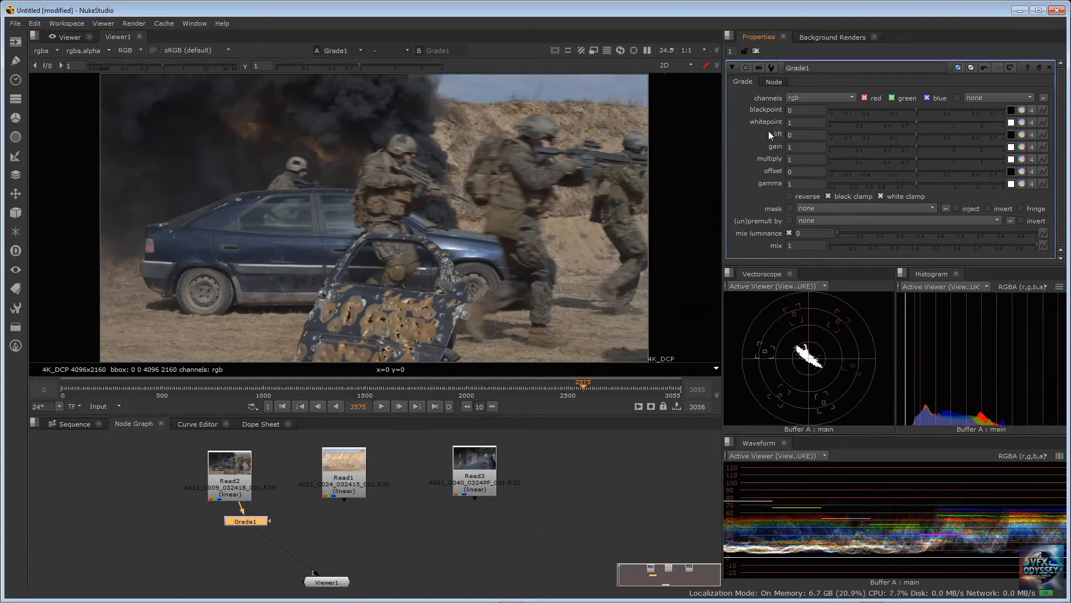
pyautogui.moveTo(917, 132)
pyautogui.mouseDown()
pyautogui.moveTo(930, 128)
pyautogui.moveTo(896, 131)
pyautogui.moveTo(928, 129)
pyautogui.mouseUp()
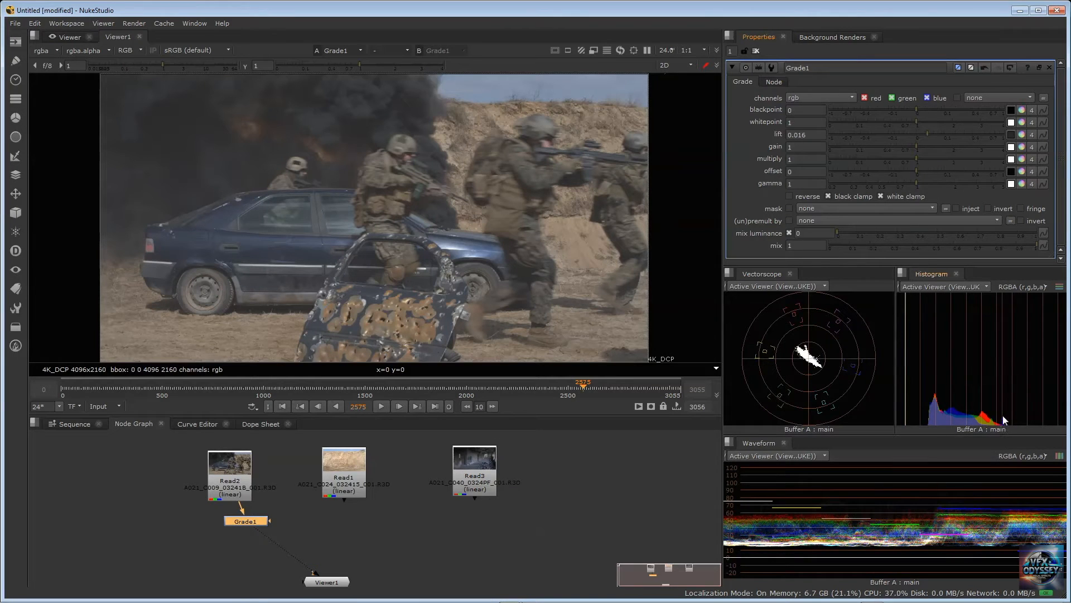
# Lower Grade1's lift well below zero to crush the blacks, and reset all knobs to default
pyautogui.moveTo(928, 134); pyautogui.dragTo(874, 140)
pyautogui.rightClick(732, 135)
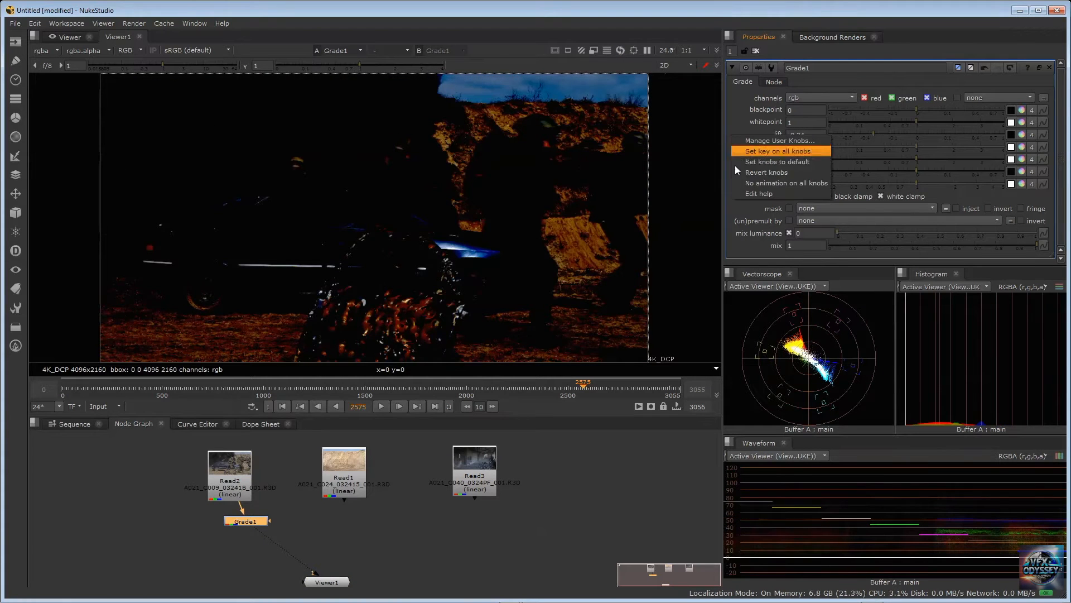
pyautogui.click(761, 163)
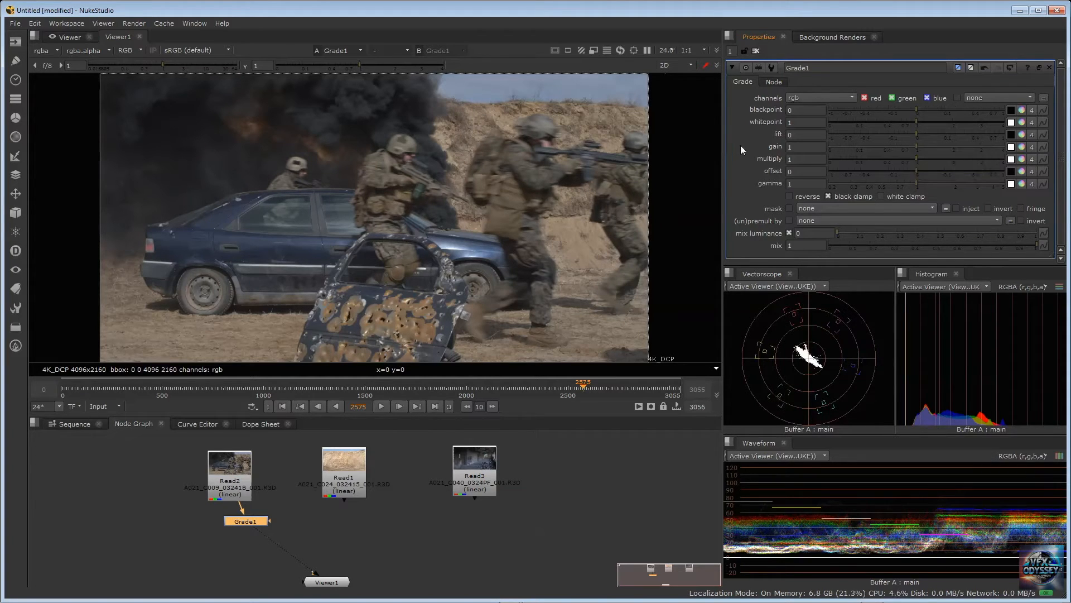
# With white clamp enabled, try Grade1's gain at 1.36 and 1.06, and reset all knobs to default
pyautogui.click(881, 196)
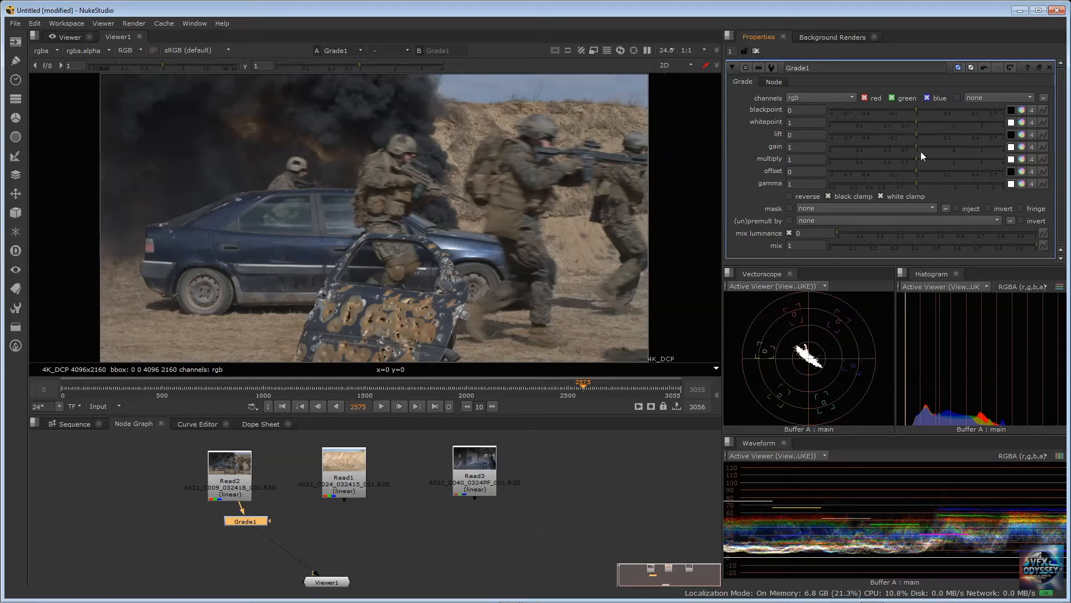
pyautogui.moveTo(915, 145); pyautogui.dragTo(931, 144)
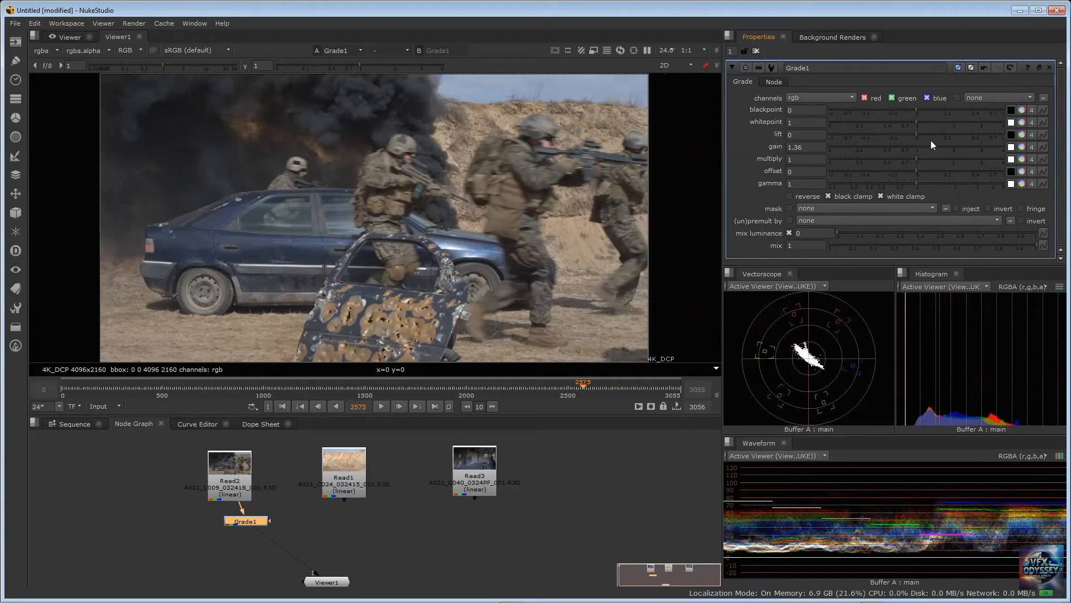
pyautogui.moveTo(931, 141)
pyautogui.mouseDown()
pyautogui.moveTo(942, 139)
pyautogui.moveTo(918, 151)
pyautogui.moveTo(982, 148)
pyautogui.moveTo(919, 151)
pyautogui.mouseUp()
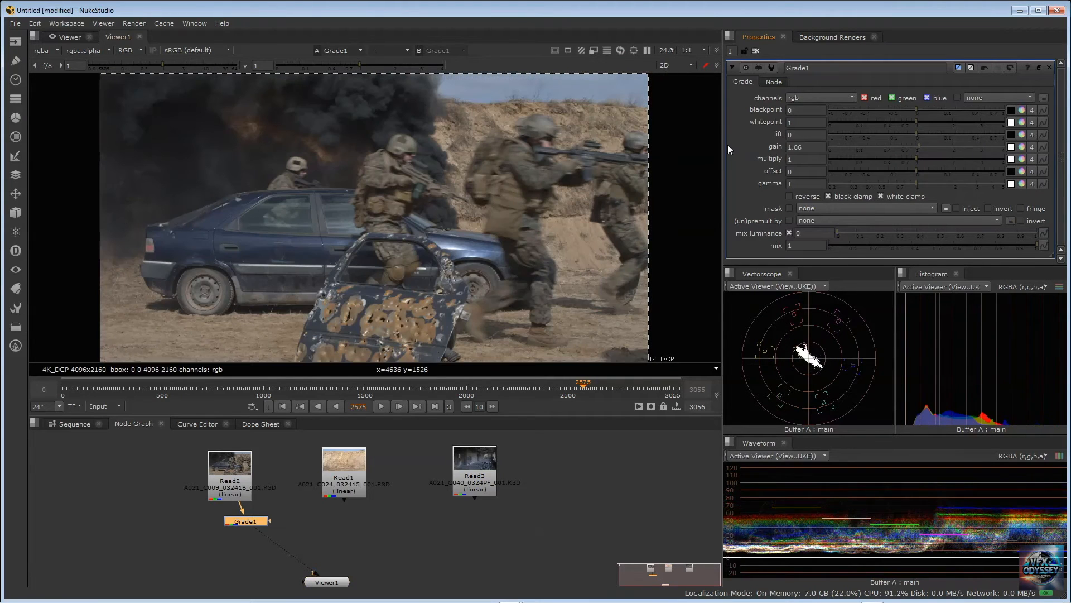
pyautogui.rightClick(735, 145)
pyautogui.click(760, 169)
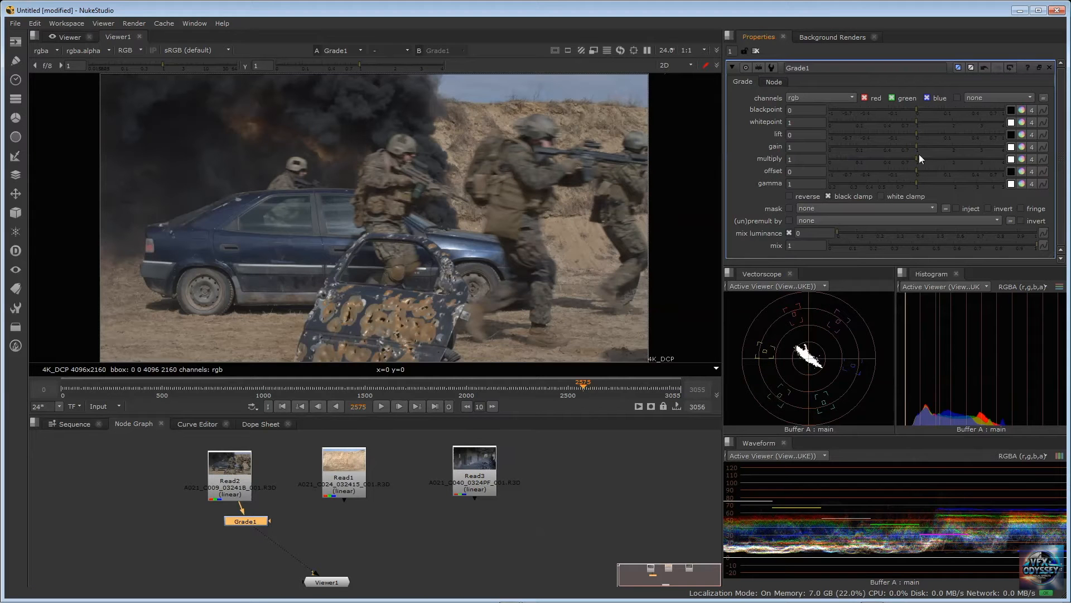
# Raise Grade1's multiply to 1.98 and reset all knobs to default
pyautogui.moveTo(917, 158); pyautogui.dragTo(952, 155)
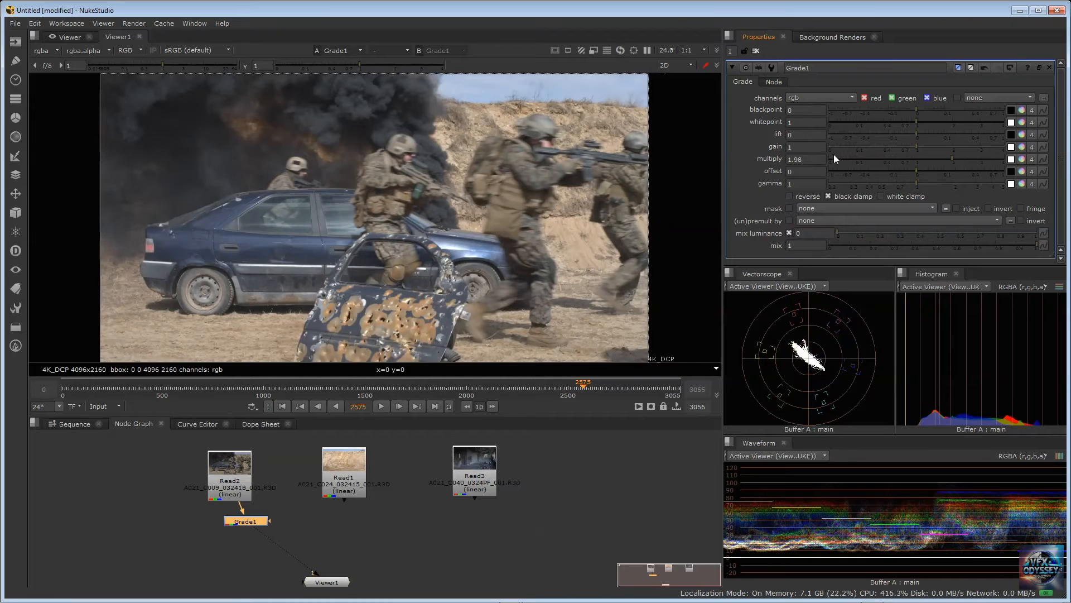
pyautogui.rightClick(737, 138)
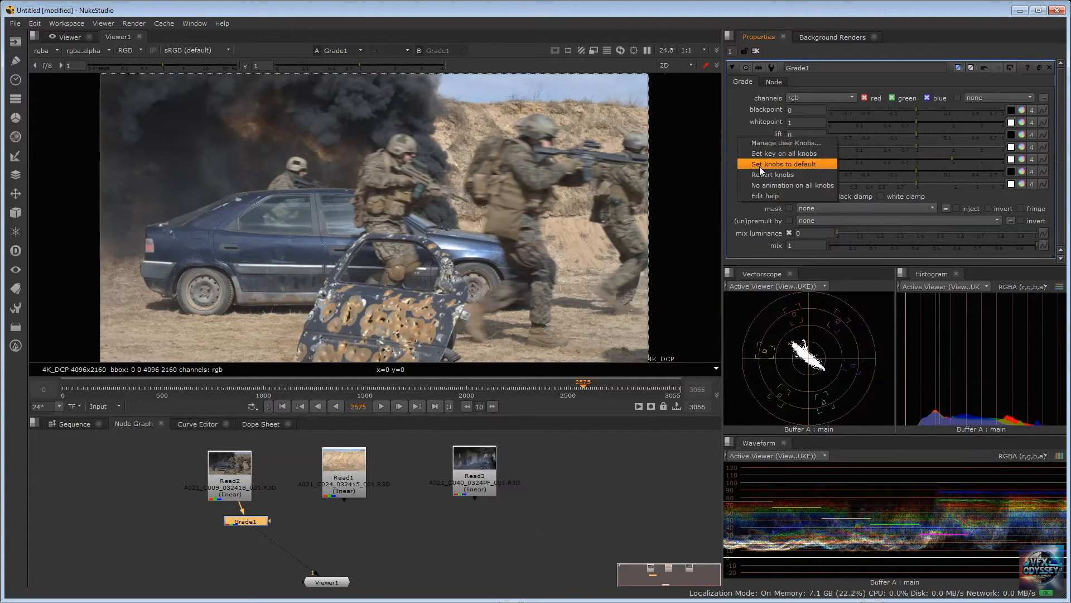
pyautogui.click(762, 165)
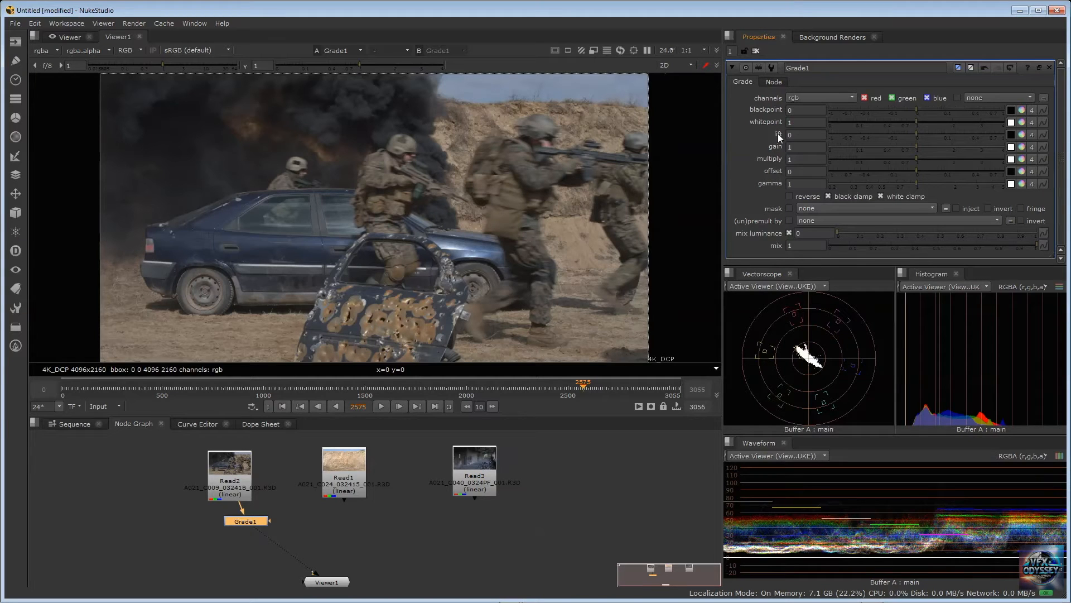
# Raise Grade1's lift to 0.01, bring it back down, and reset all knobs to default
pyautogui.click(920, 130)
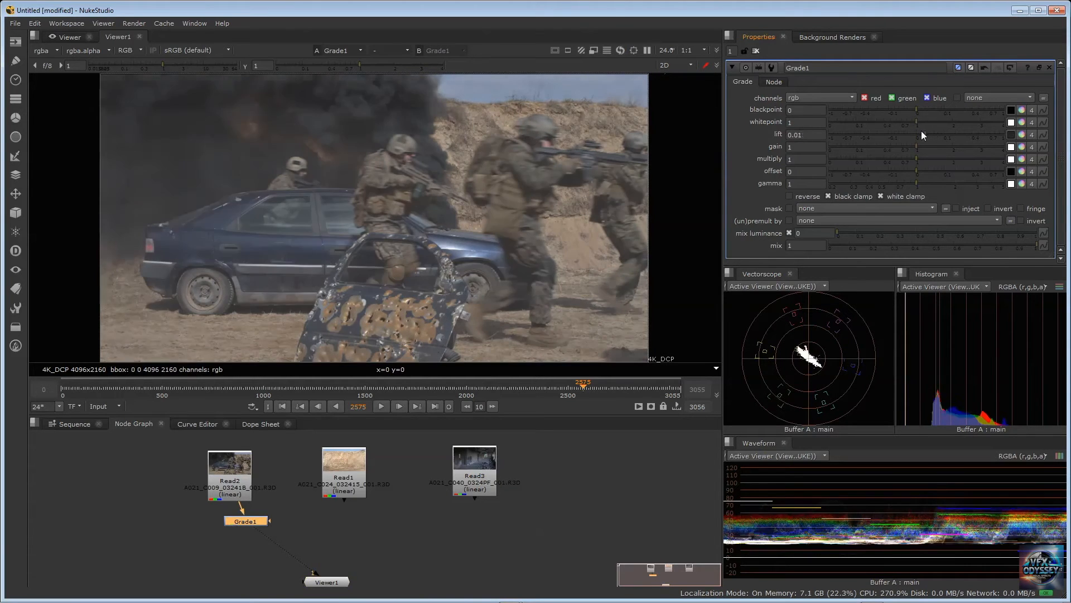
pyautogui.moveTo(922, 132); pyautogui.dragTo(915, 133)
pyautogui.rightClick(748, 141)
pyautogui.click(768, 160)
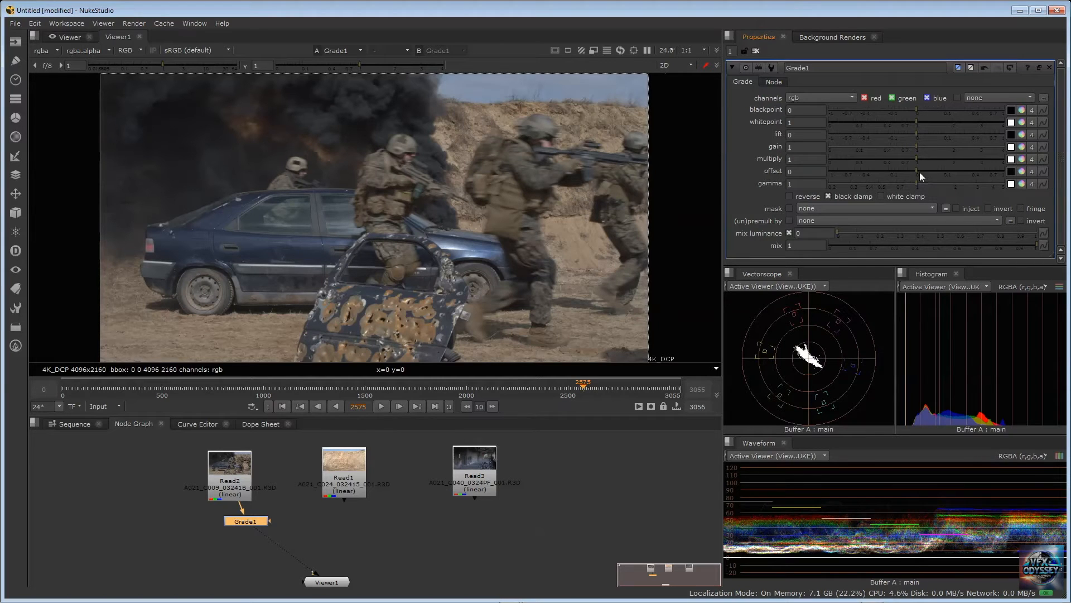
# Raise Grade1's offset strongly, bring it back to 0, and reset all knobs to default
pyautogui.moveTo(916, 172); pyautogui.dragTo(961, 170)
pyautogui.moveTo(966, 171); pyautogui.dragTo(916, 171)
pyautogui.moveTo(915, 172)
pyautogui.mouseDown()
pyautogui.moveTo(945, 170)
pyautogui.moveTo(884, 167)
pyautogui.moveTo(916, 169)
pyautogui.mouseUp()
pyautogui.rightClick(746, 162)
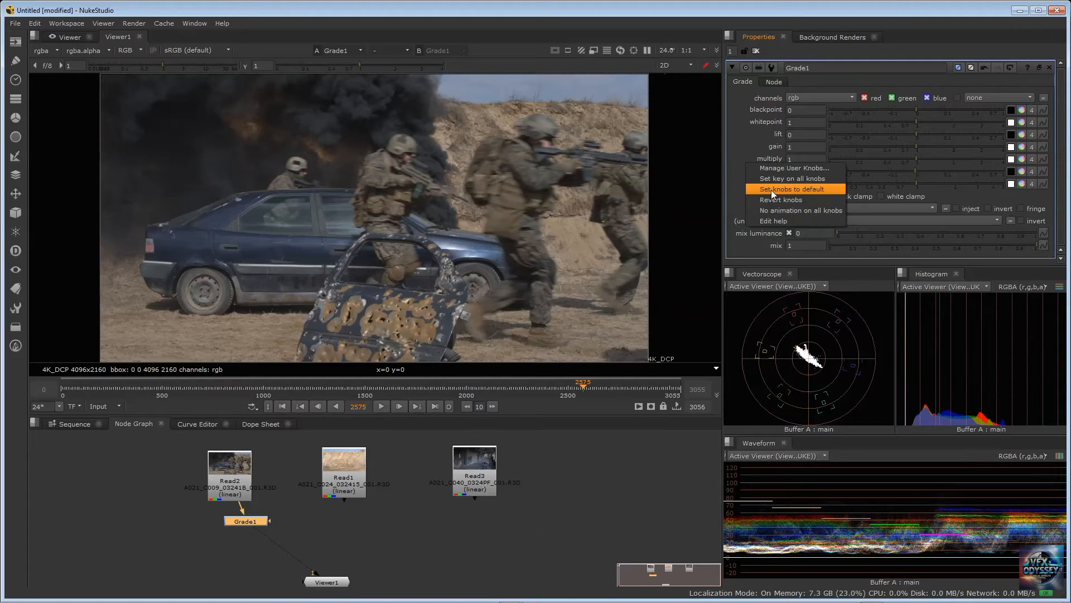
pyautogui.click(772, 192)
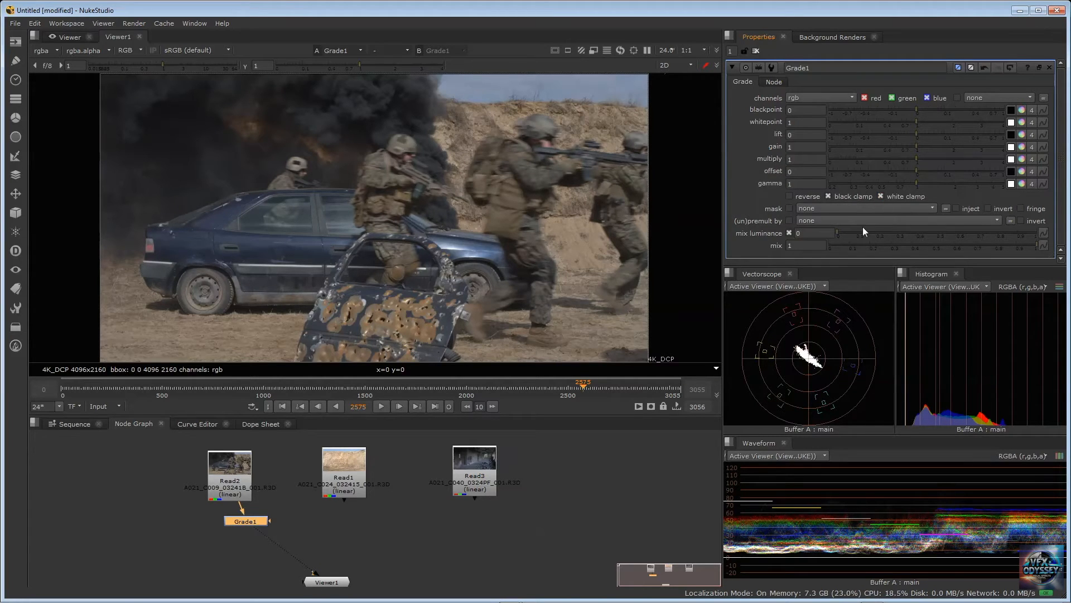
# Raise Grade1's offset to 0.025 and lower it to -0.035 to compare the effect on the scopes
pyautogui.click(761, 202)
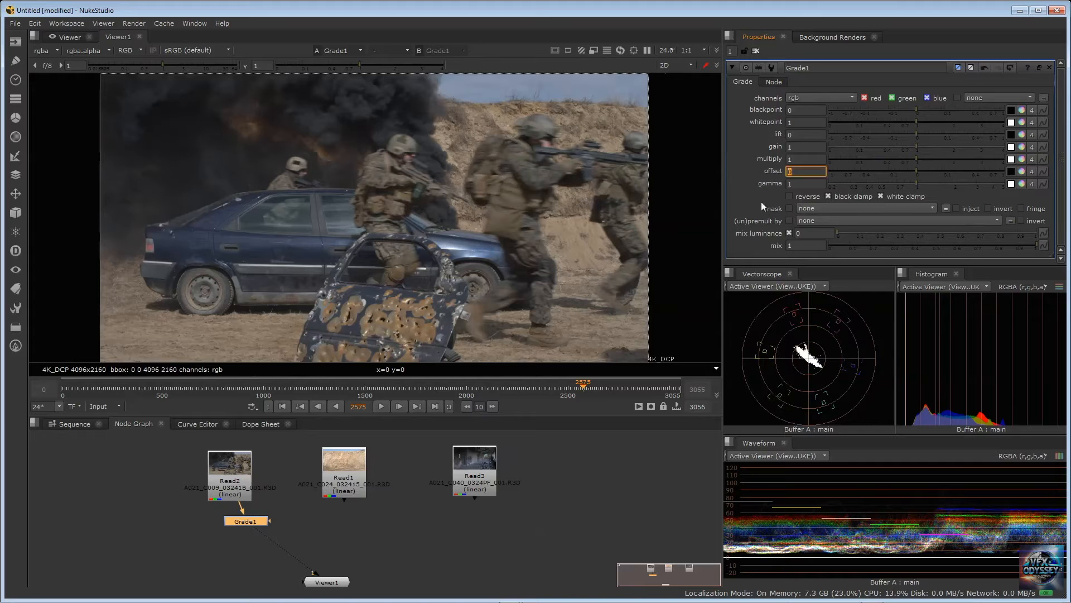
pyautogui.click(733, 157)
pyautogui.moveTo(915, 172); pyautogui.dragTo(931, 169)
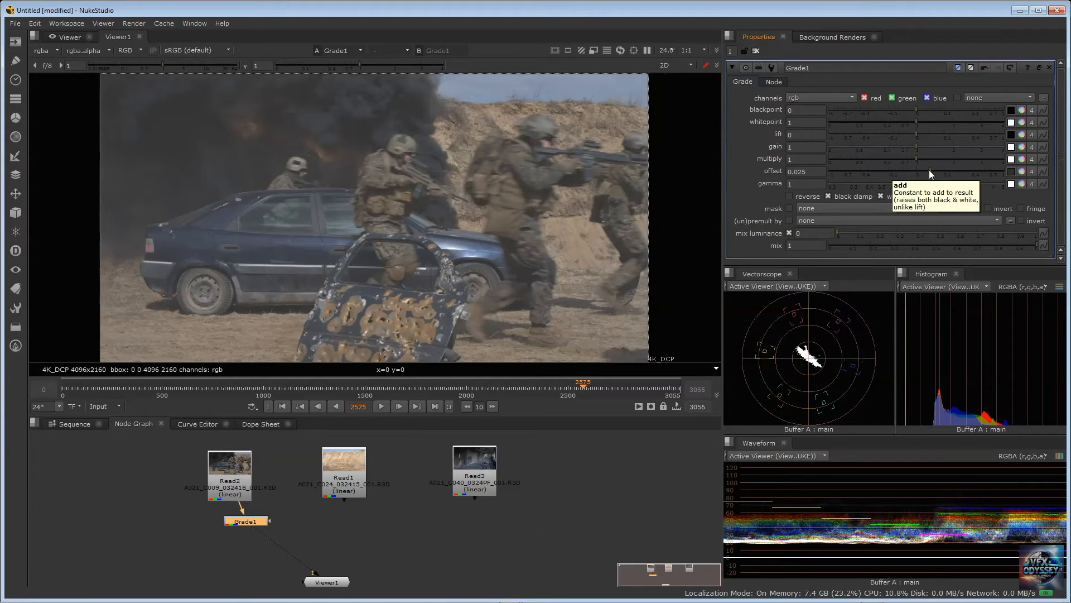
pyautogui.moveTo(929, 170); pyautogui.dragTo(898, 169)
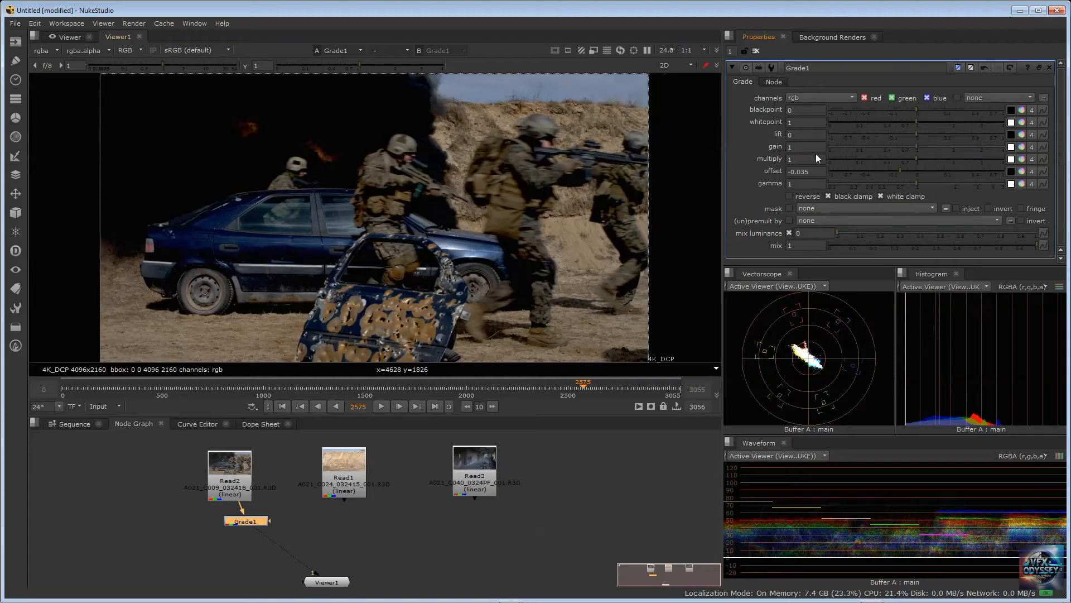
# Bring Grade1's offset close to zero, trying 0.004, 0.0005 and 0.003, and reset all knobs to default
pyautogui.moveTo(905, 167); pyautogui.dragTo(919, 168)
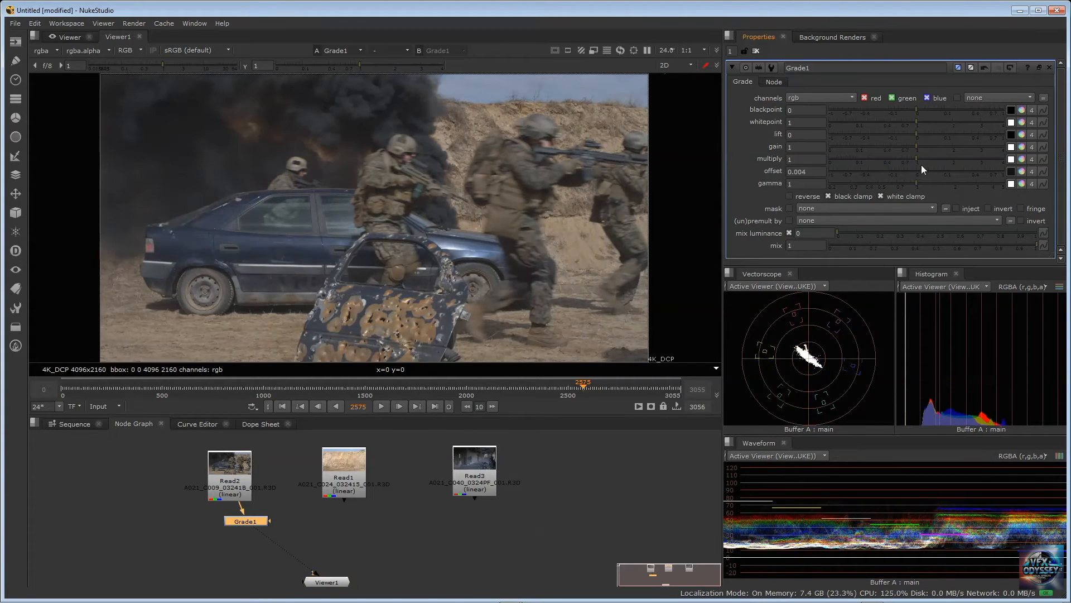
pyautogui.moveTo(919, 165)
pyautogui.mouseDown()
pyautogui.moveTo(909, 166)
pyautogui.moveTo(918, 166)
pyautogui.mouseUp()
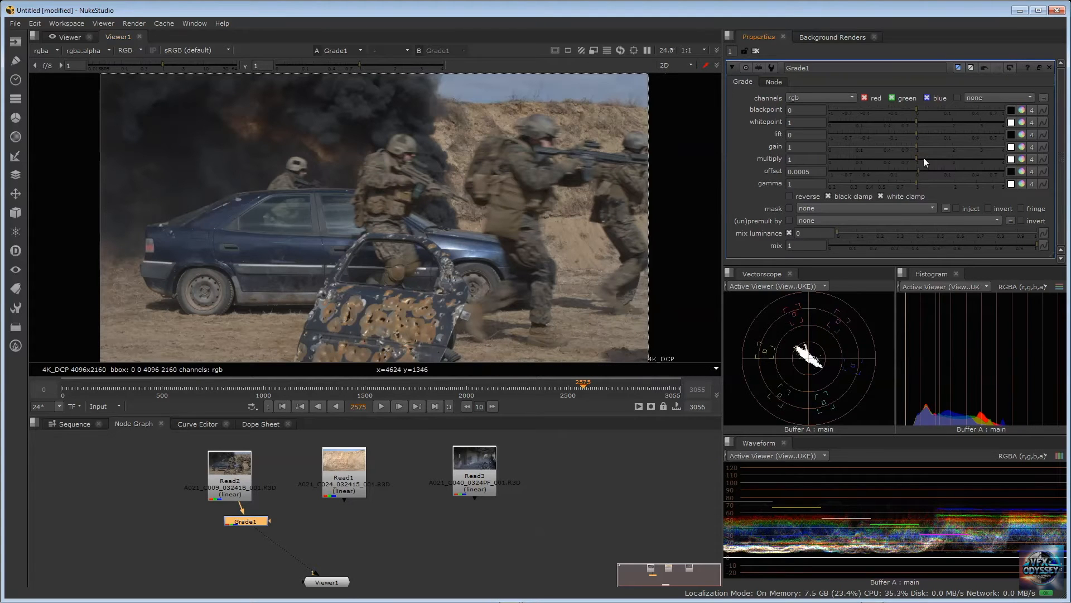
pyautogui.moveTo(919, 171); pyautogui.dragTo(922, 167)
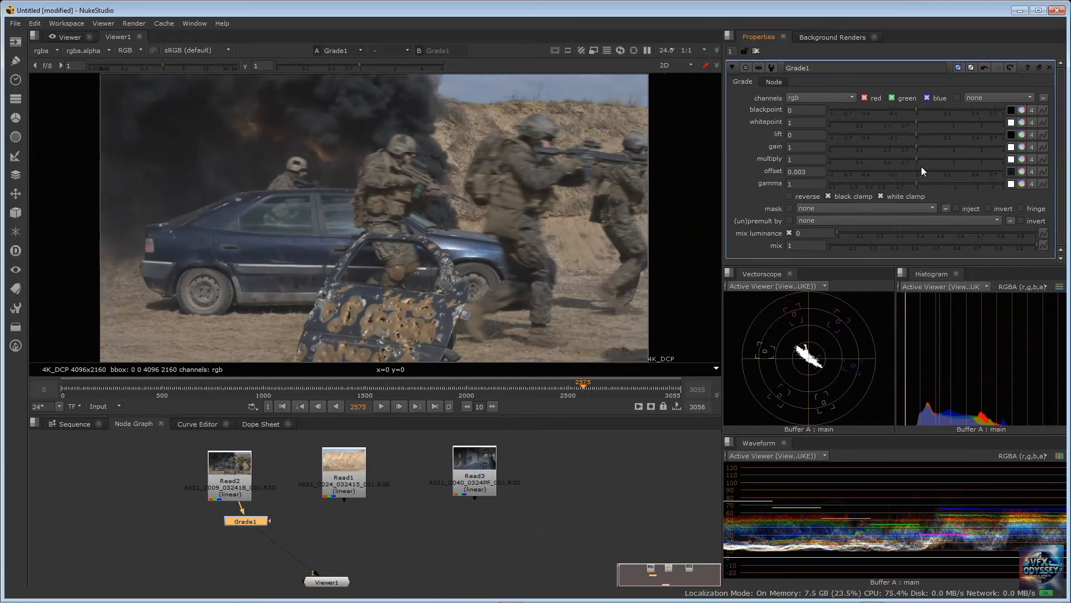
pyautogui.rightClick(738, 147)
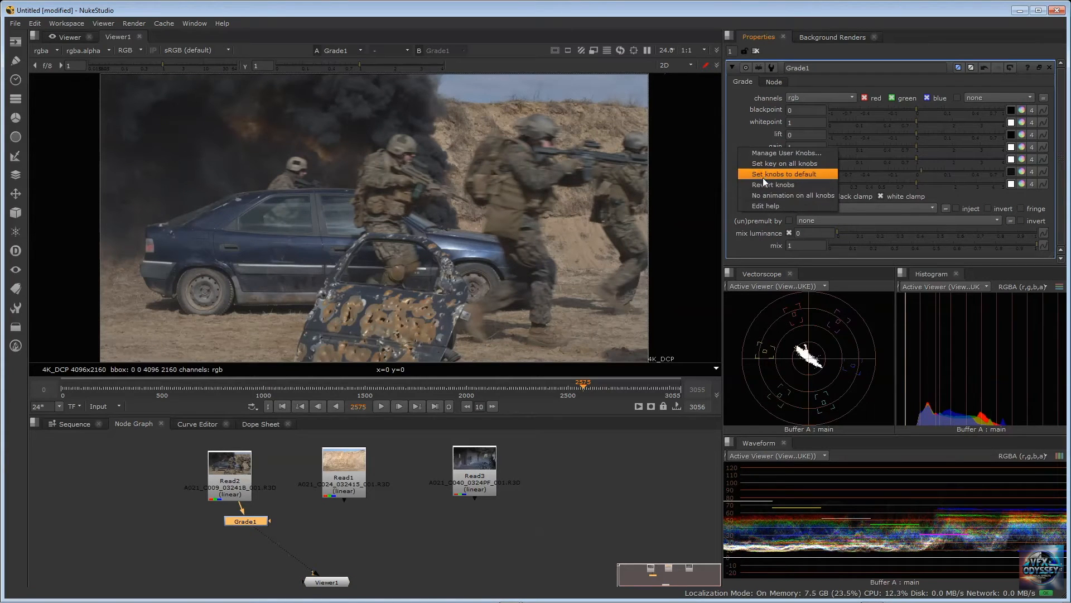
pyautogui.click(764, 176)
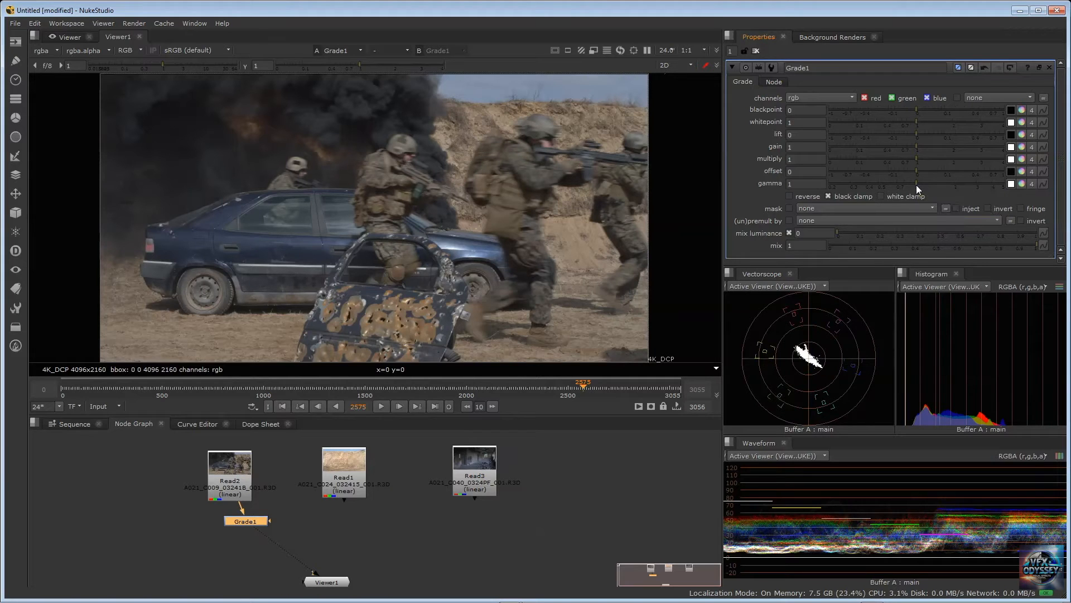
# Set Grade1's gamma to 2 and undo the change
pyautogui.moveTo(916, 185)
pyautogui.mouseDown()
pyautogui.moveTo(954, 179)
pyautogui.moveTo(918, 184)
pyautogui.mouseUp()
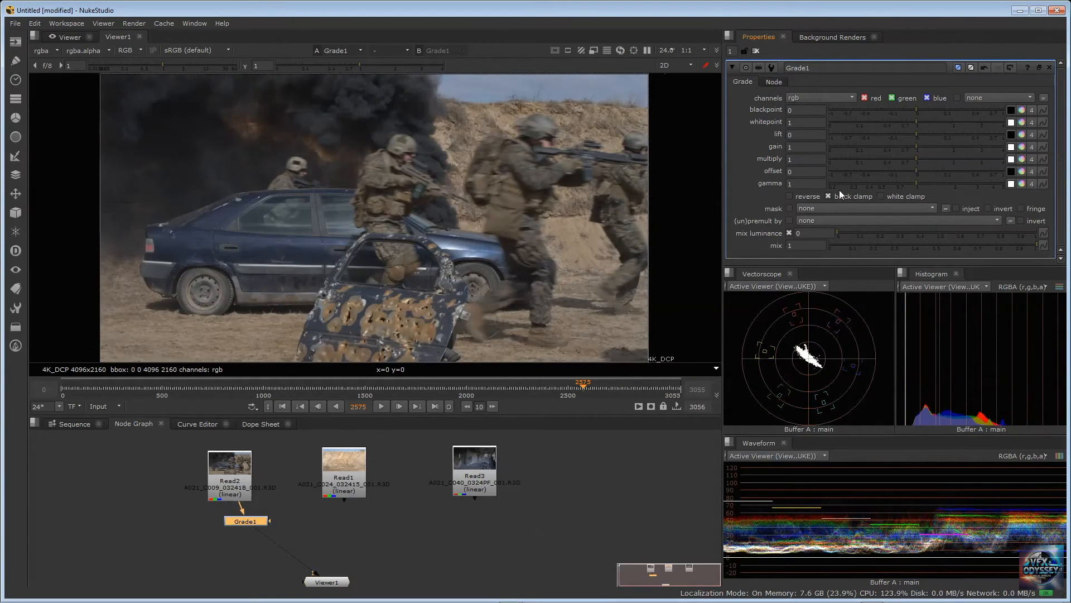
pyautogui.click(799, 184)
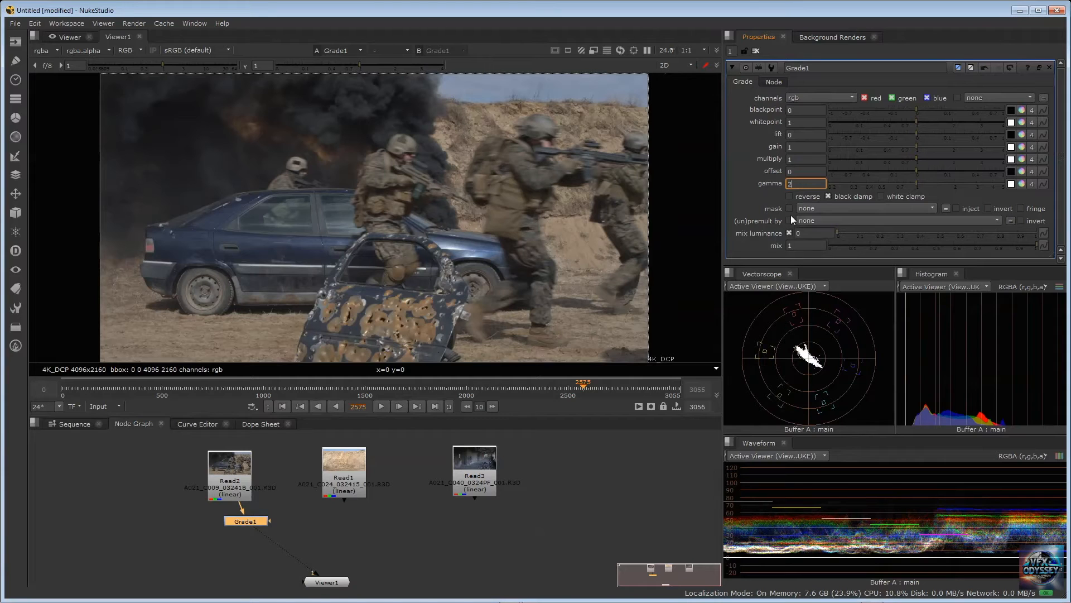
pyautogui.press('Return')
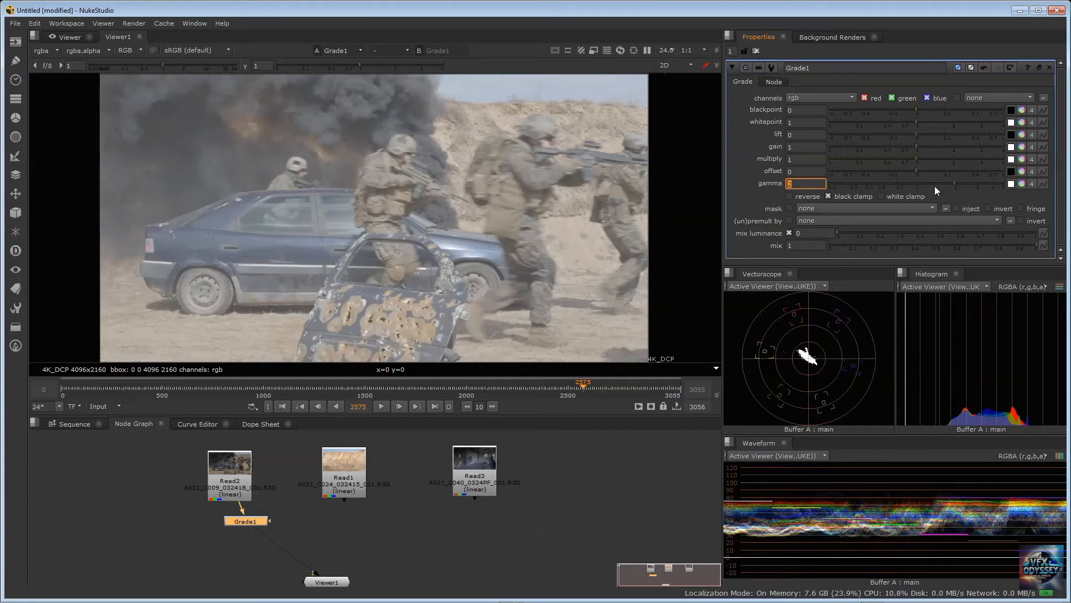
pyautogui.hotkey('ctrl', 'z')
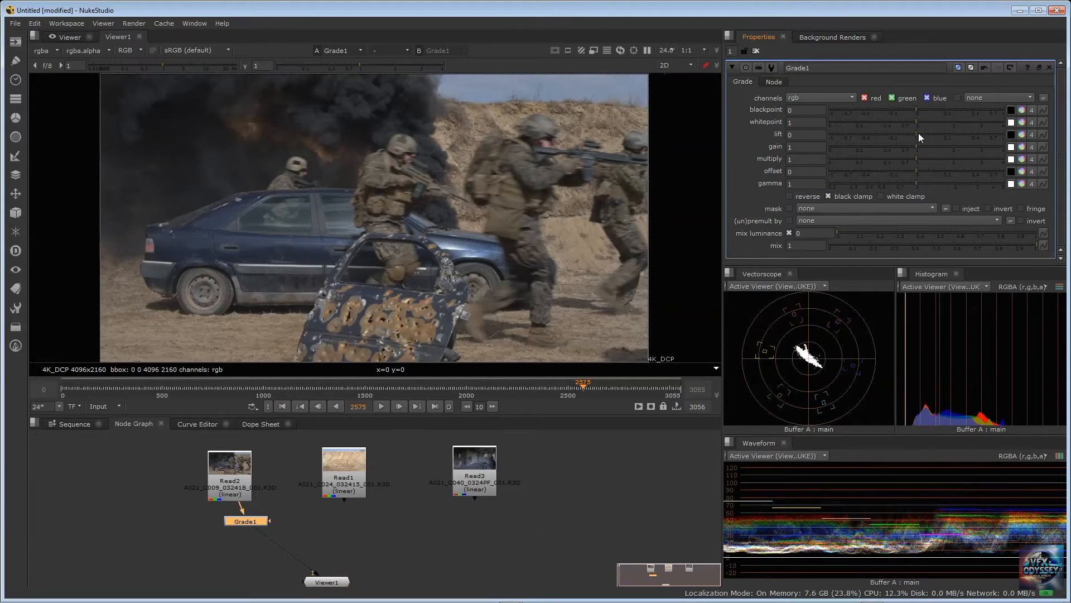
# Nudge Grade1's lift slightly around 0 and reset all knobs to default
pyautogui.moveTo(918, 133)
pyautogui.mouseDown()
pyautogui.moveTo(946, 133)
pyautogui.moveTo(916, 135)
pyautogui.mouseUp()
pyautogui.moveTo(916, 133)
pyautogui.mouseDown()
pyautogui.moveTo(940, 132)
pyautogui.moveTo(916, 132)
pyautogui.mouseUp()
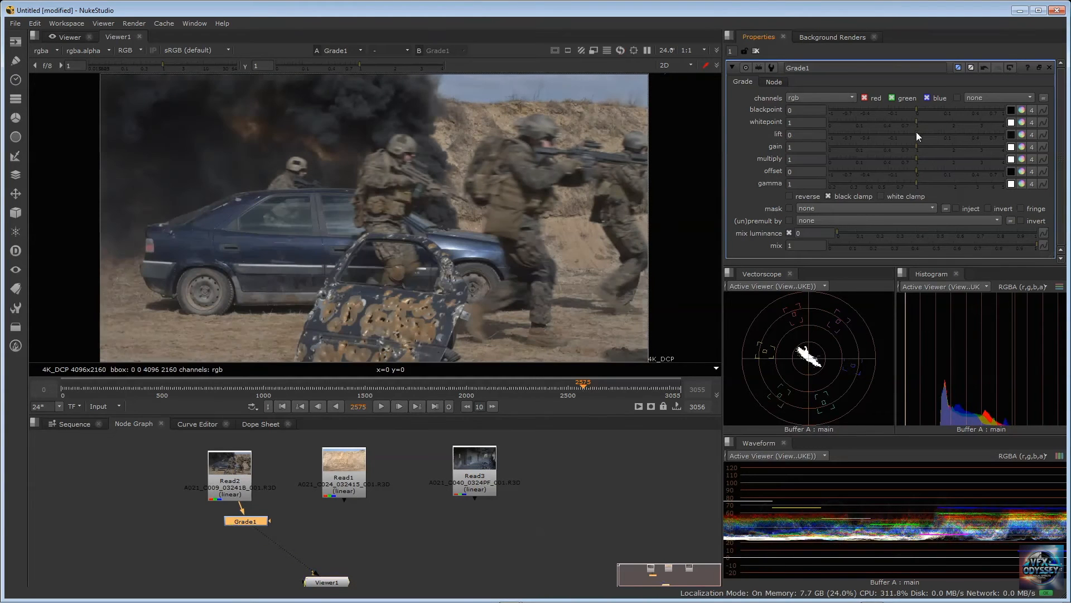
pyautogui.rightClick(732, 136)
pyautogui.click(753, 166)
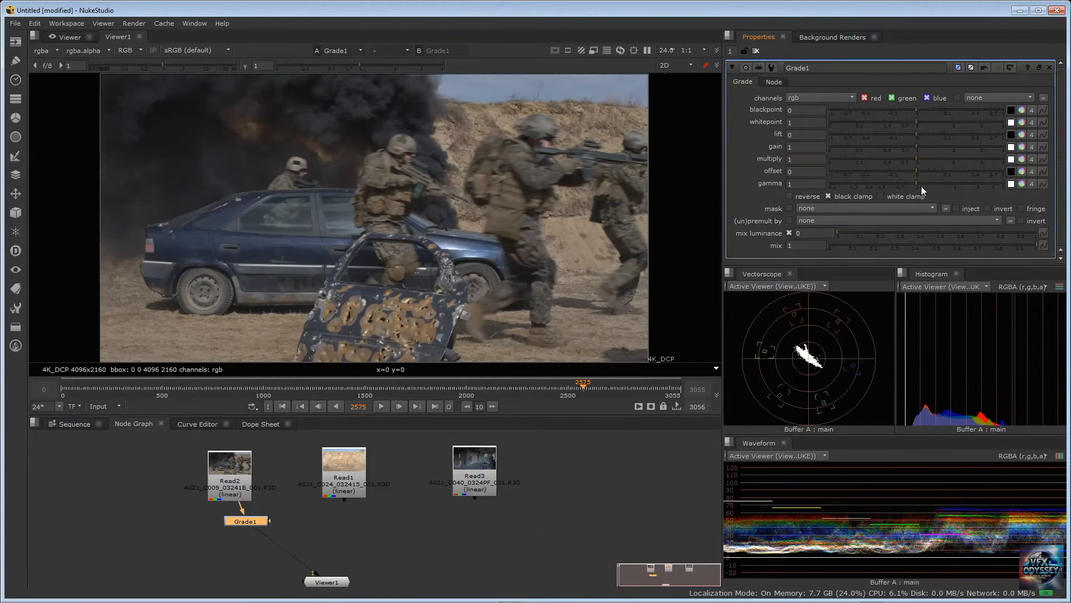
# Raise Grade1's gamma to 1.06 and reset all knobs to default
pyautogui.moveTo(917, 183)
pyautogui.mouseDown()
pyautogui.moveTo(950, 176)
pyautogui.moveTo(920, 176)
pyautogui.mouseUp()
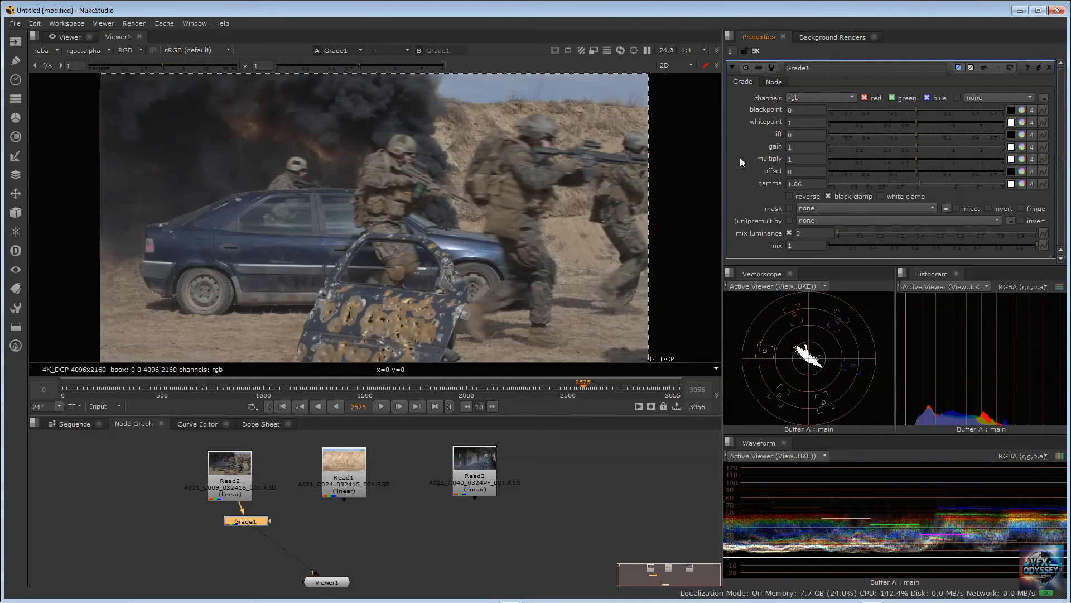
pyautogui.rightClick(736, 135)
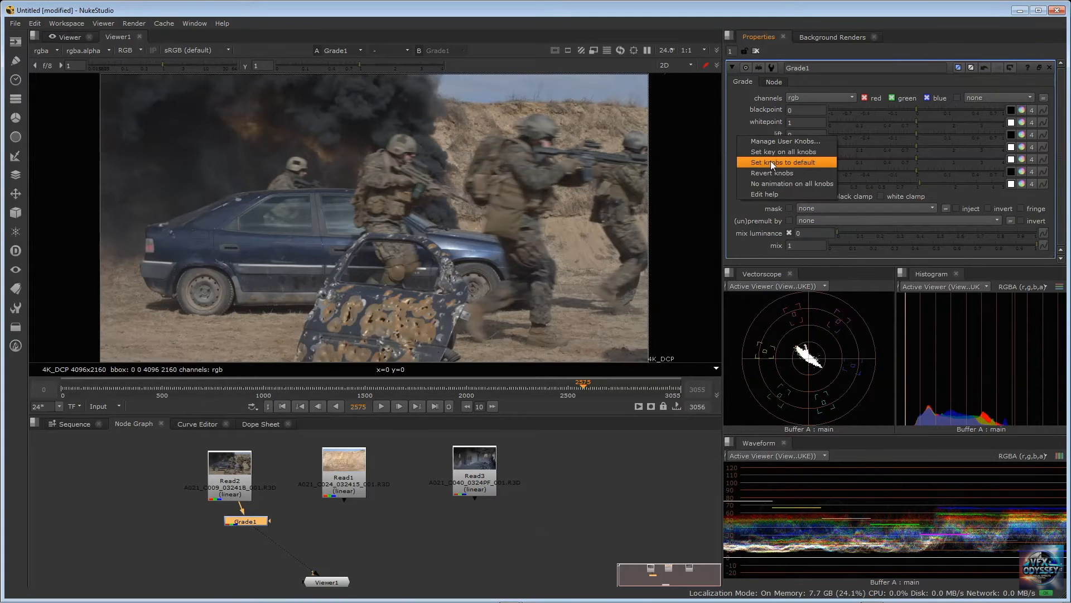
pyautogui.click(771, 163)
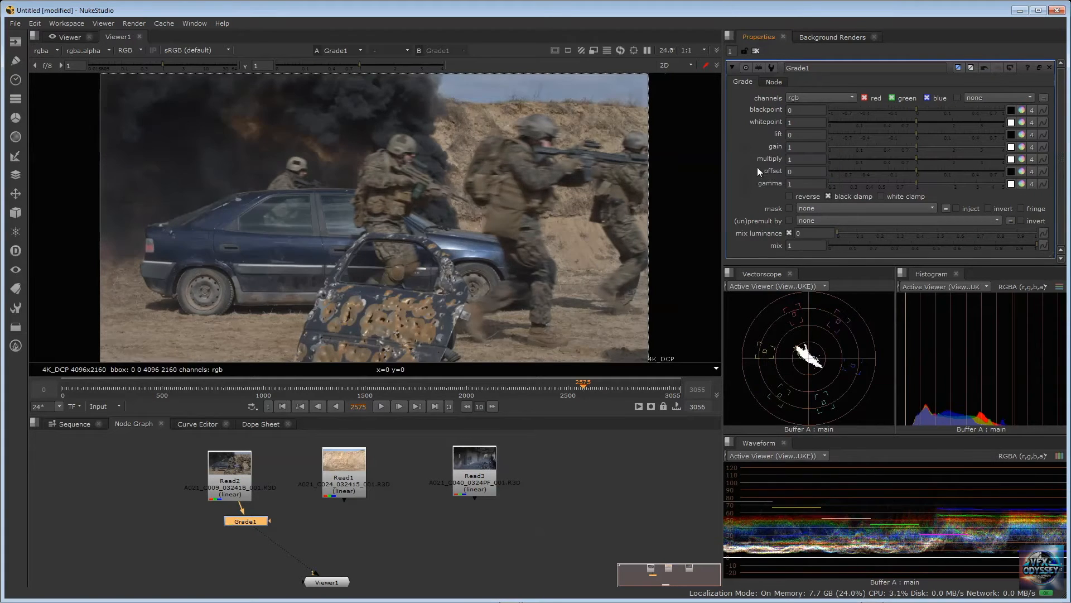
# Replace the Grade1 node with a ColorCorrect node connected after Read2, placed slightly below it
pyautogui.press('Delete')
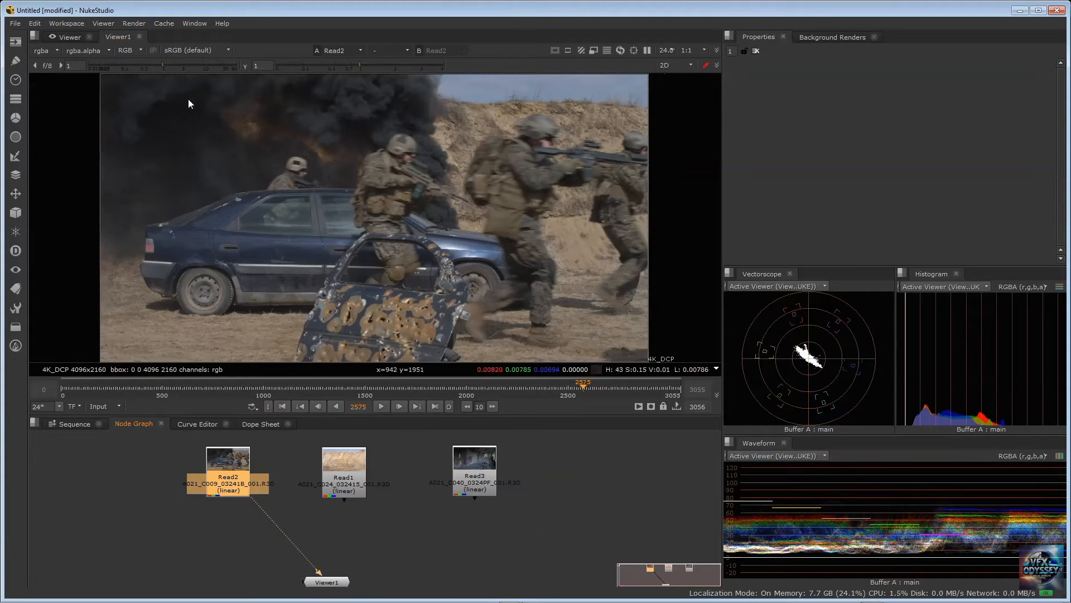
pyautogui.click(210, 544)
pyautogui.click(221, 461)
pyautogui.press('Tab')
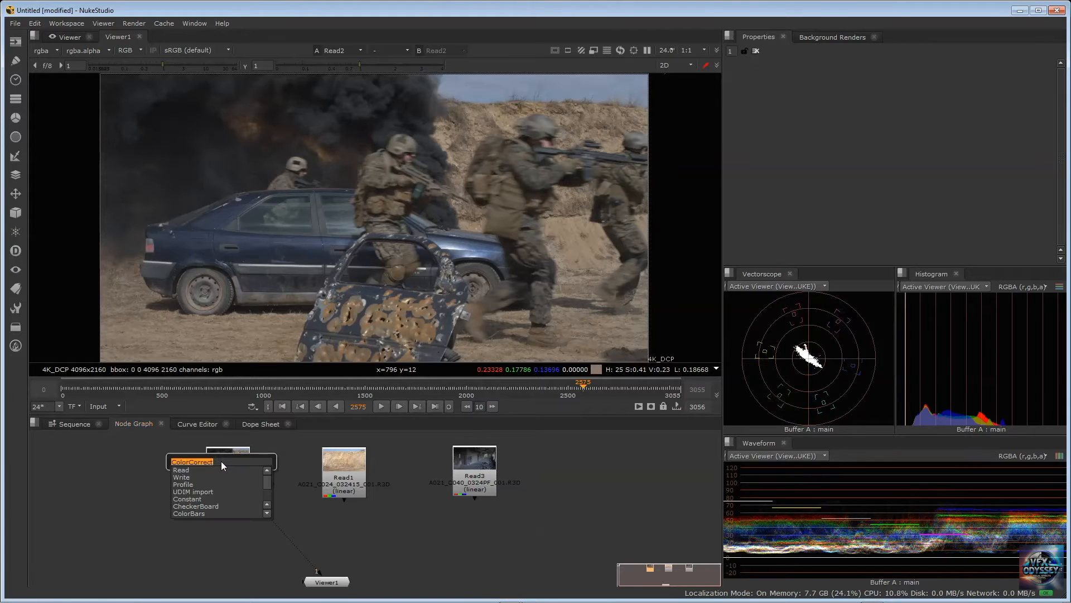
pyautogui.write('colord')
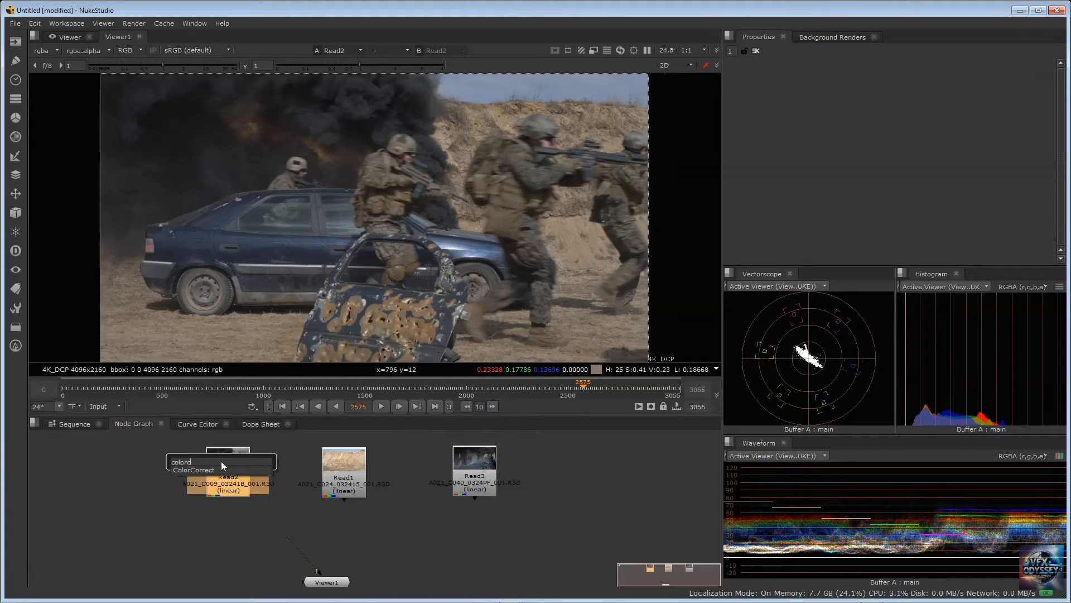
pyautogui.click(213, 470)
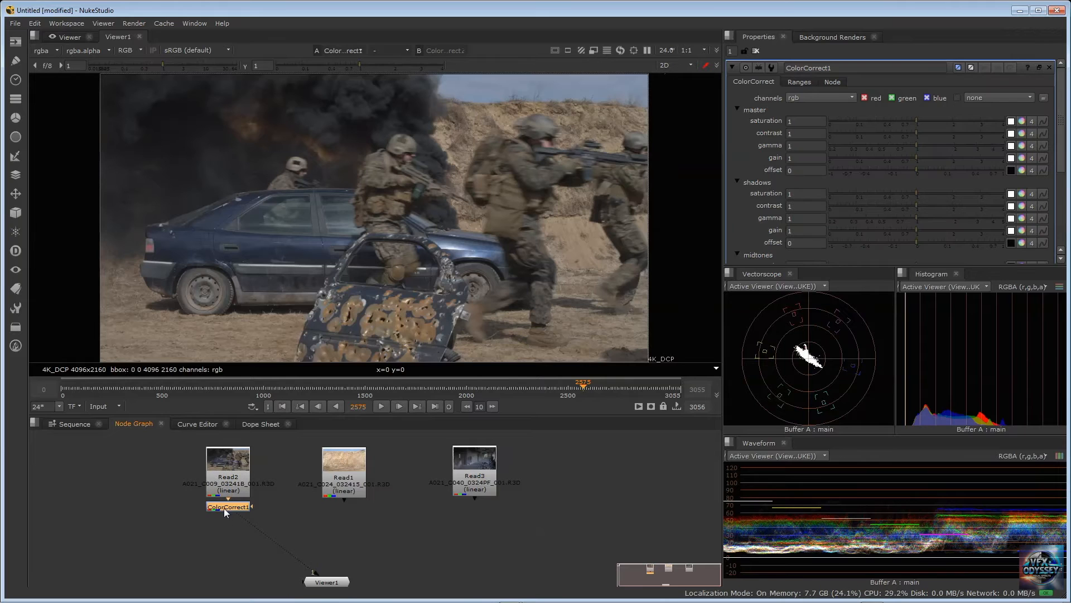
pyautogui.moveTo(225, 509); pyautogui.dragTo(231, 530)
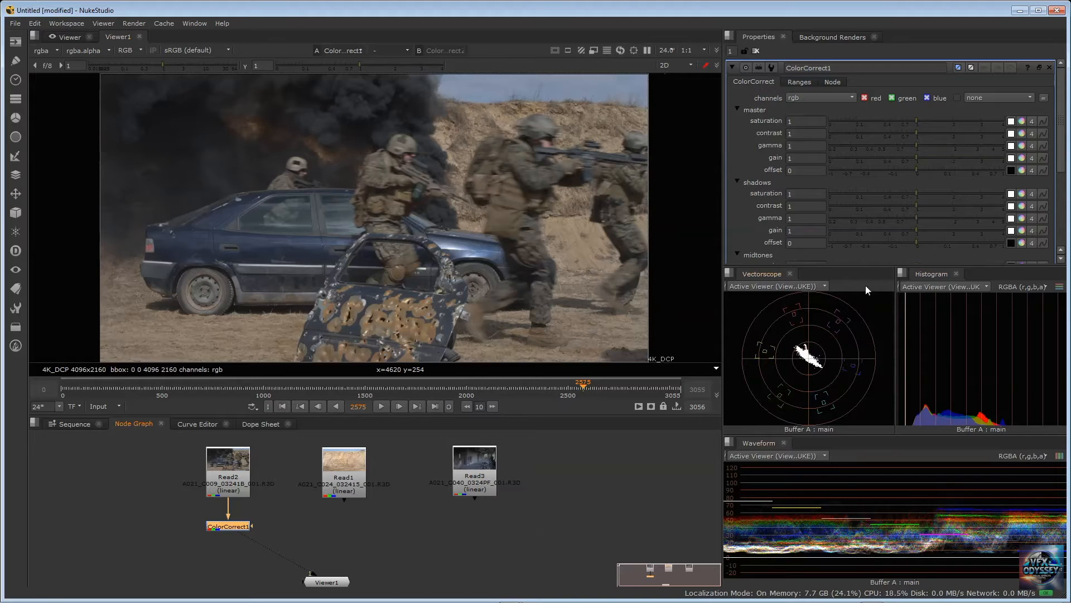
# Close the Vectorscope and Histogram panes and enlarge the Properties pane above the Waveform to fit all ColorCorrect1 controls
pyautogui.click(730, 273)
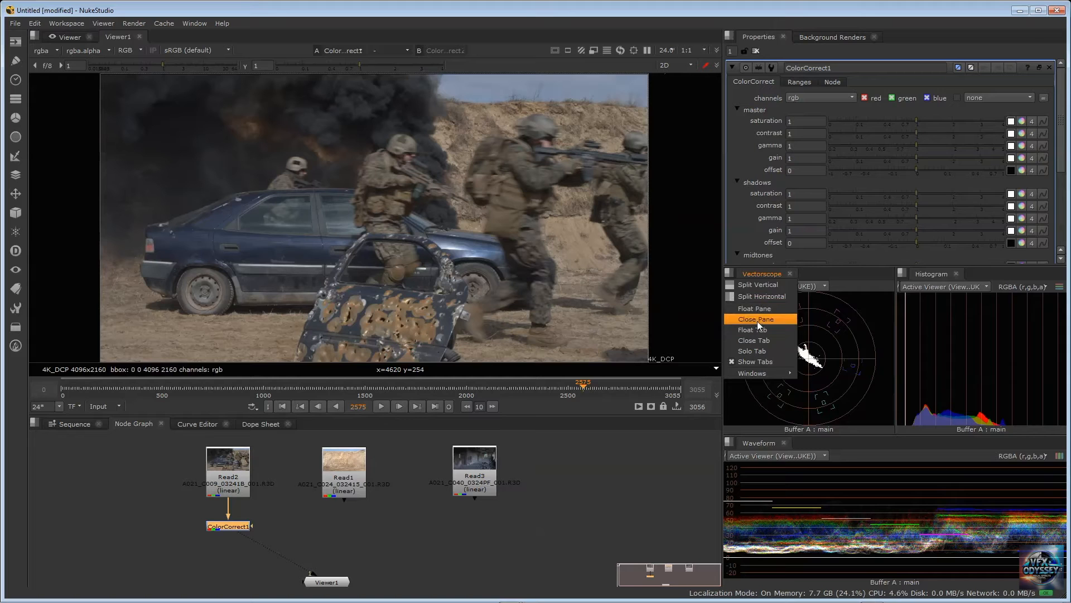
pyautogui.click(758, 320)
pyautogui.click(729, 273)
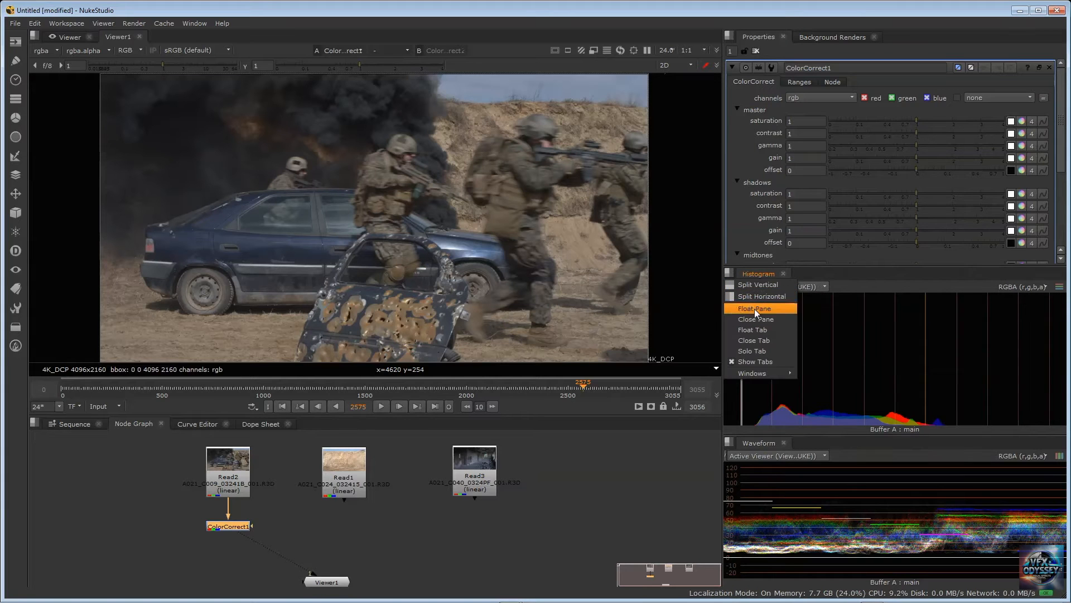
pyautogui.click(761, 316)
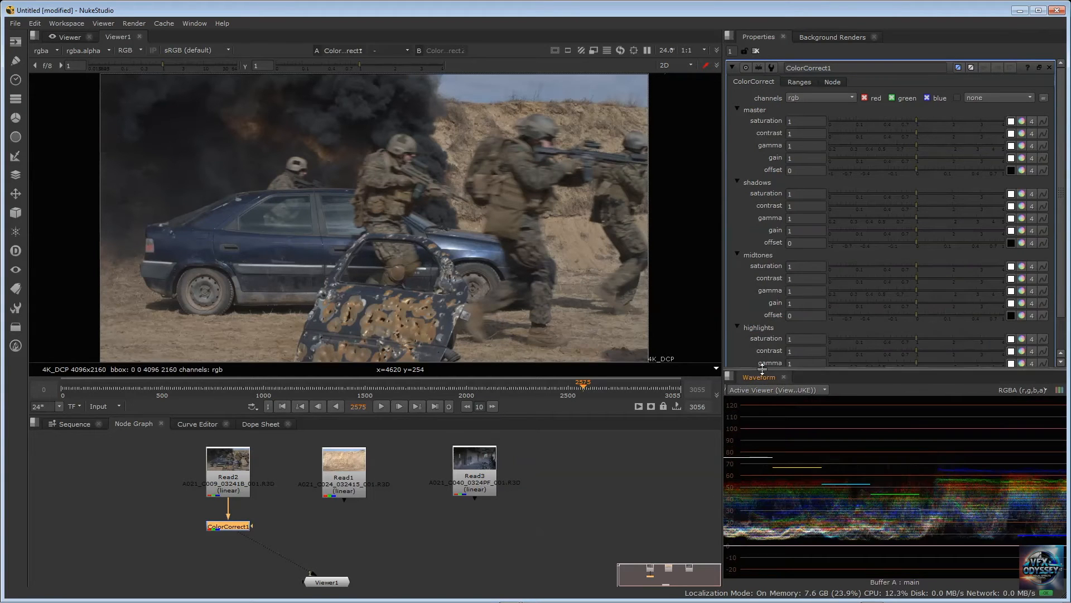
pyautogui.moveTo(770, 371); pyautogui.dragTo(768, 404)
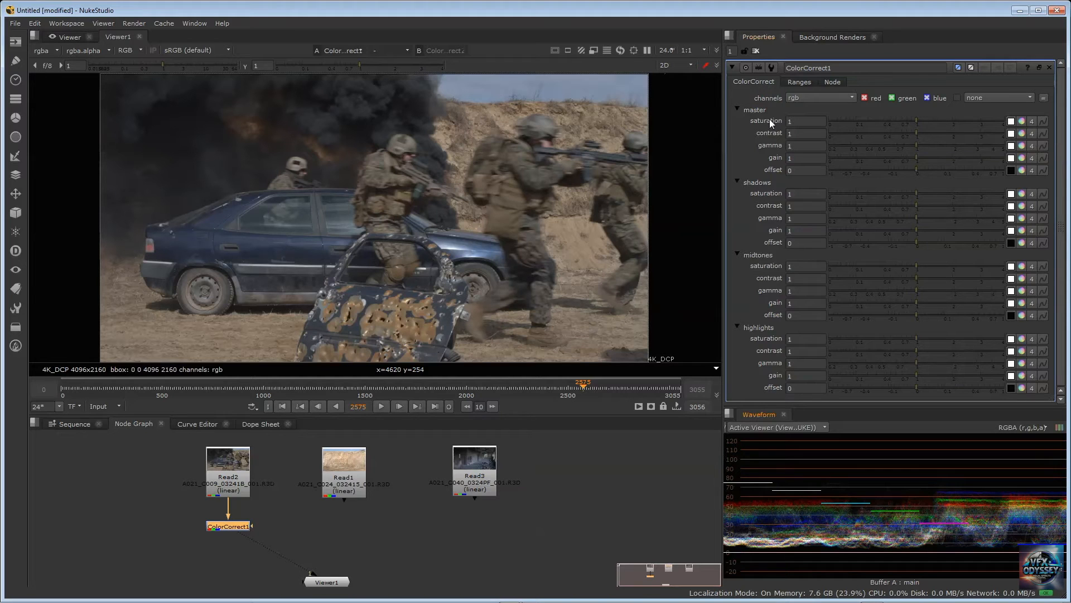
# In ColorCorrect1's range curves, move the highlight curve's upper point to about 0.65 and the shadow curve's upper point slightly below 0
pyautogui.click(798, 83)
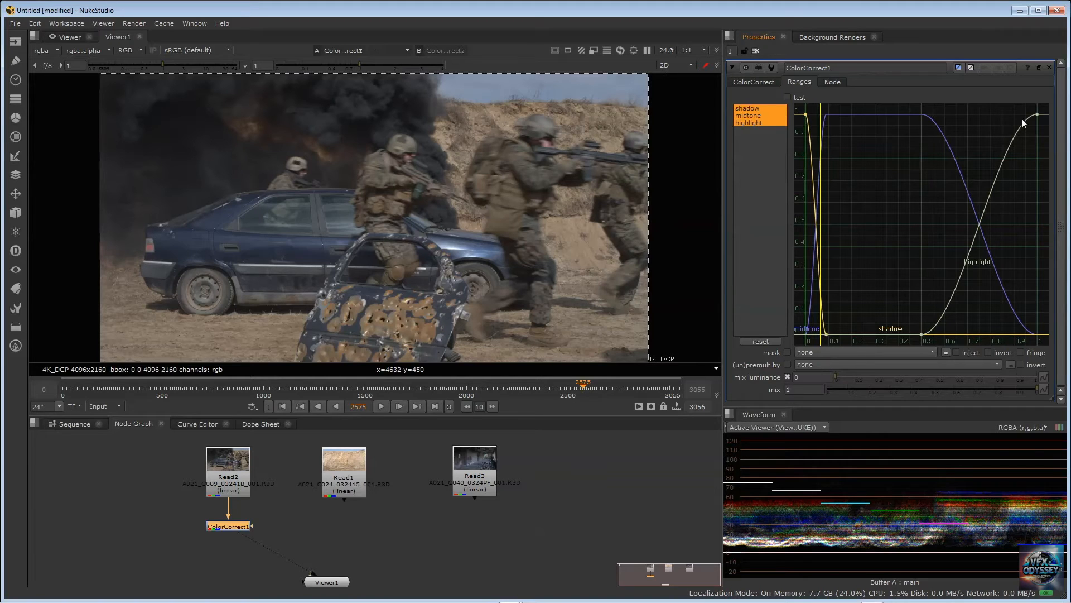
pyautogui.moveTo(1038, 115); pyautogui.dragTo(957, 116)
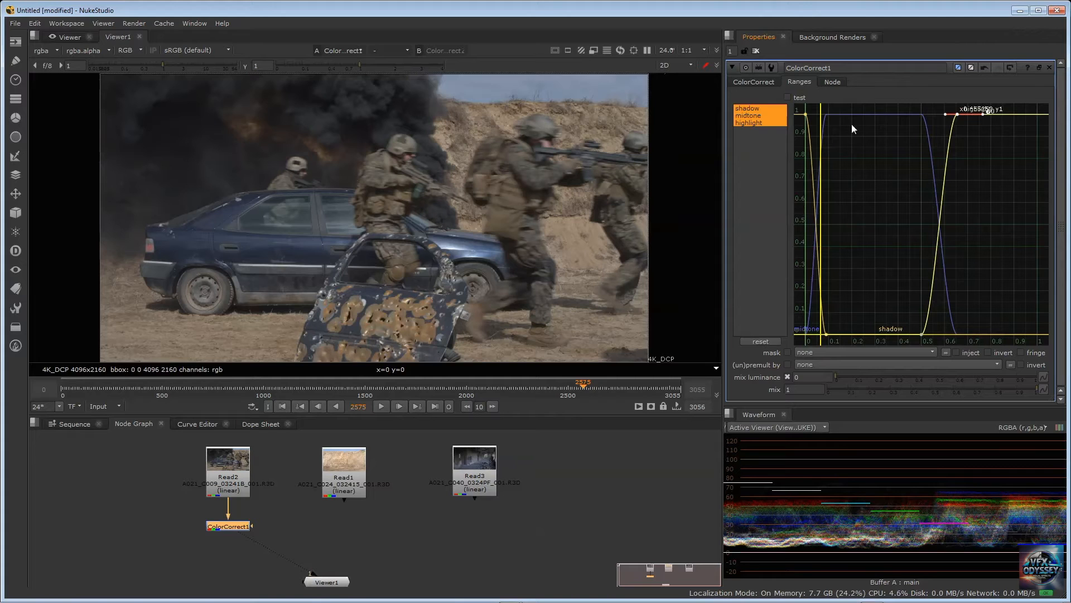
pyautogui.moveTo(805, 112)
pyautogui.mouseDown()
pyautogui.moveTo(827, 114)
pyautogui.moveTo(806, 116)
pyautogui.mouseUp()
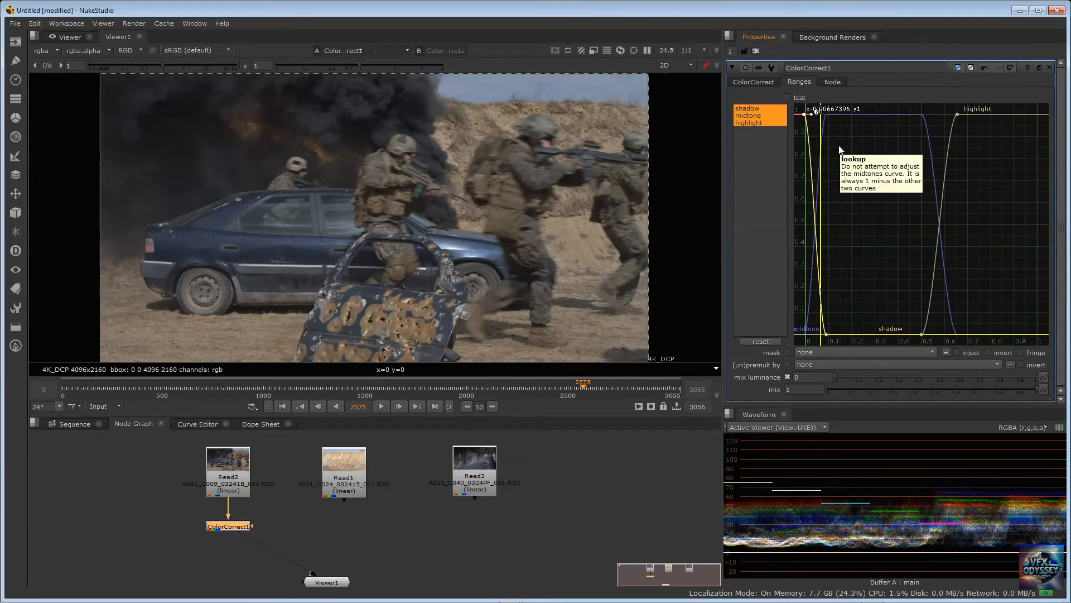
# Maximize the Properties pane and adjust the highlight curve's upper point to about 0.66 and the shadow curve's upper point to about 0
pyautogui.press('space')
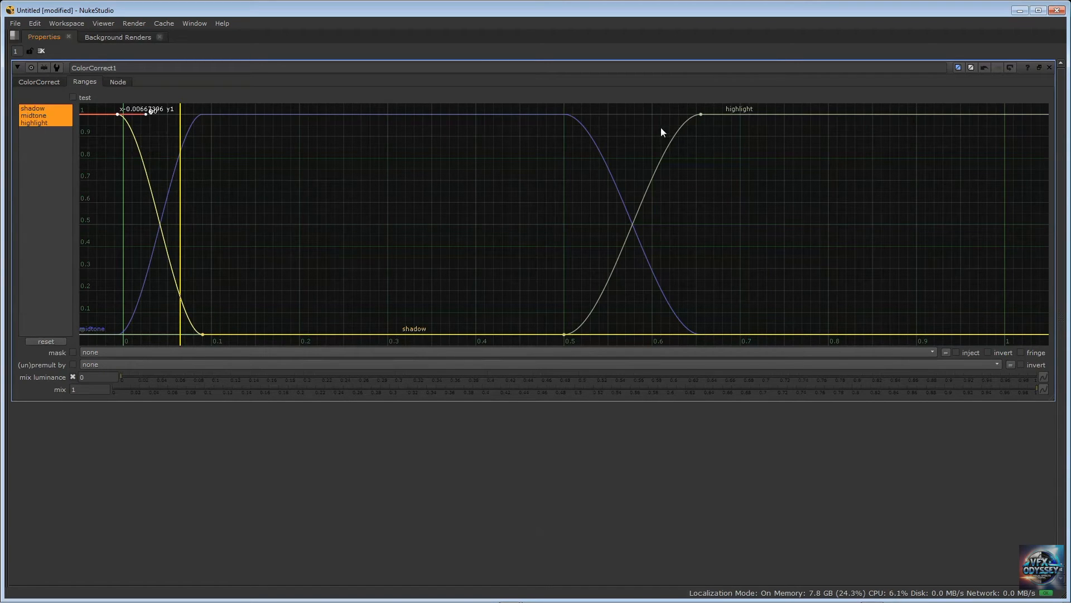
pyautogui.moveTo(701, 114)
pyautogui.mouseDown()
pyautogui.moveTo(573, 117)
pyautogui.moveTo(710, 115)
pyautogui.mouseUp()
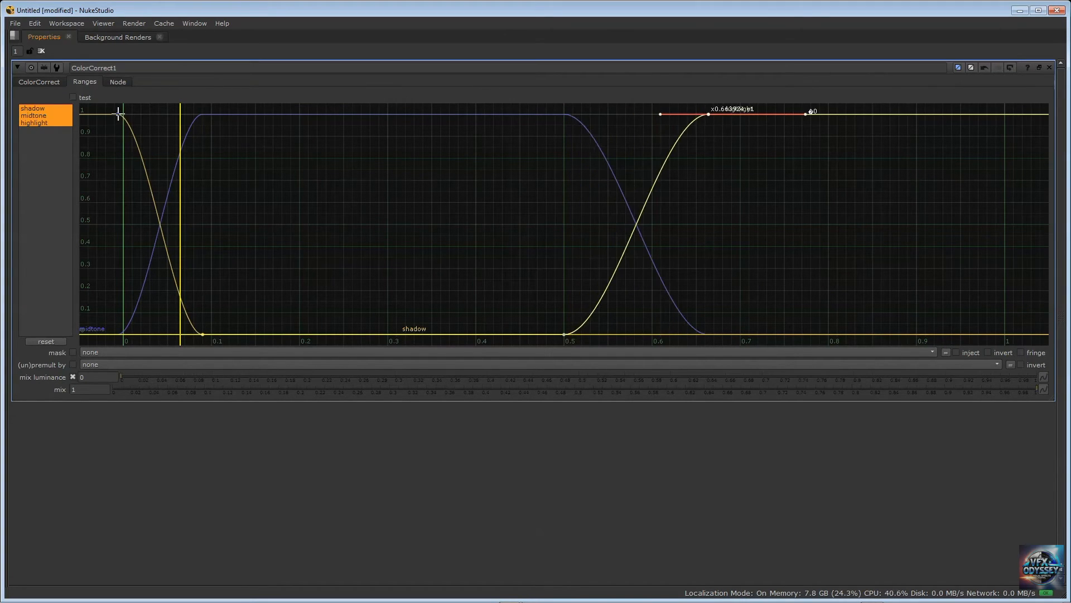
pyautogui.moveTo(118, 113)
pyautogui.mouseDown()
pyautogui.moveTo(208, 115)
pyautogui.moveTo(122, 110)
pyautogui.mouseUp()
pyautogui.click(560, 115)
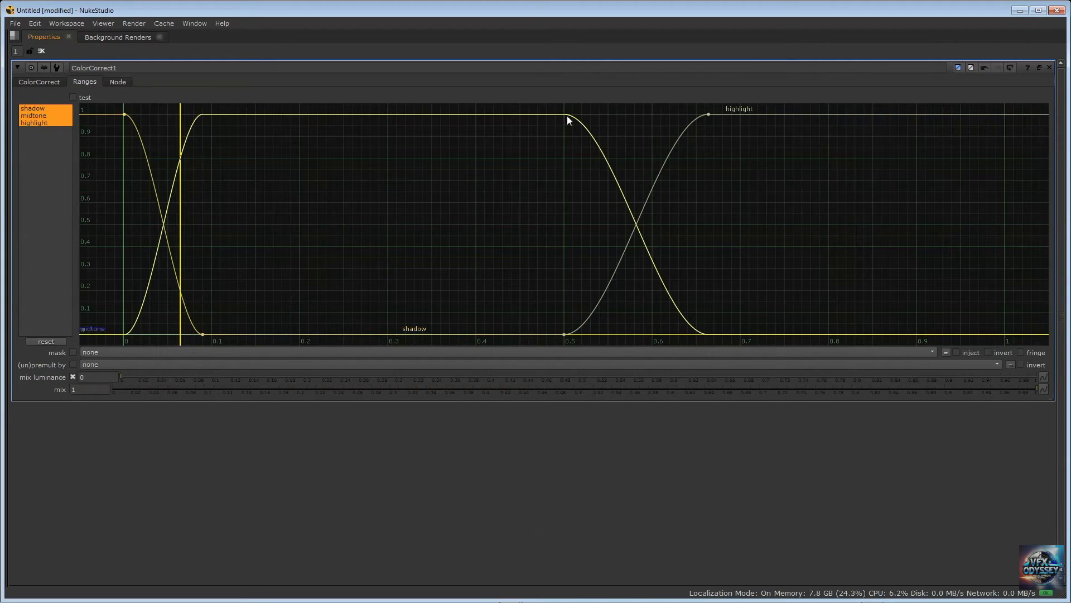
pyautogui.scroll(-3, 116, 321)
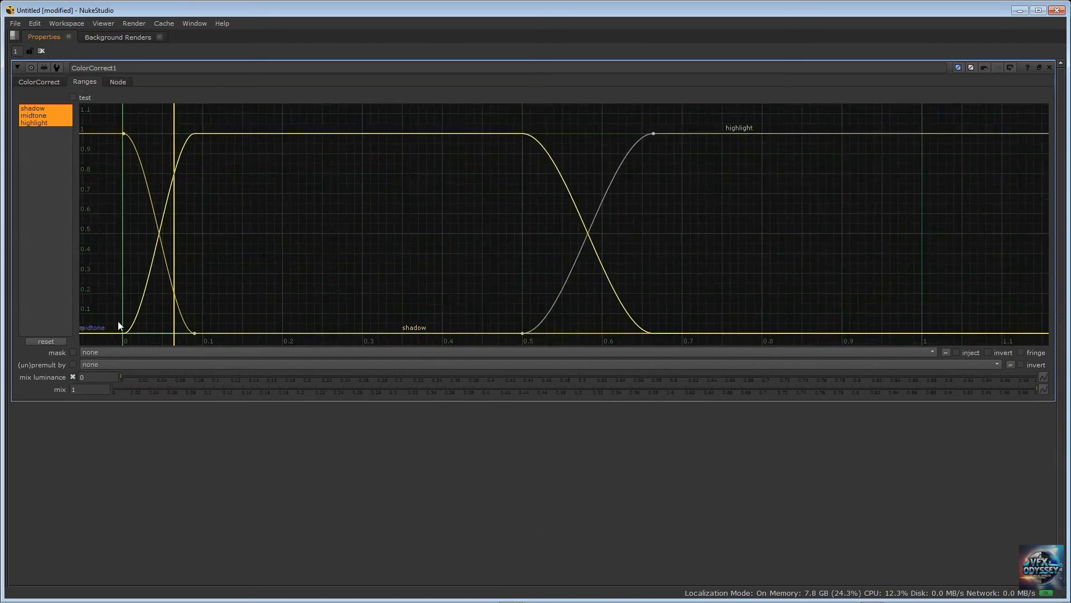
pyautogui.click(156, 331)
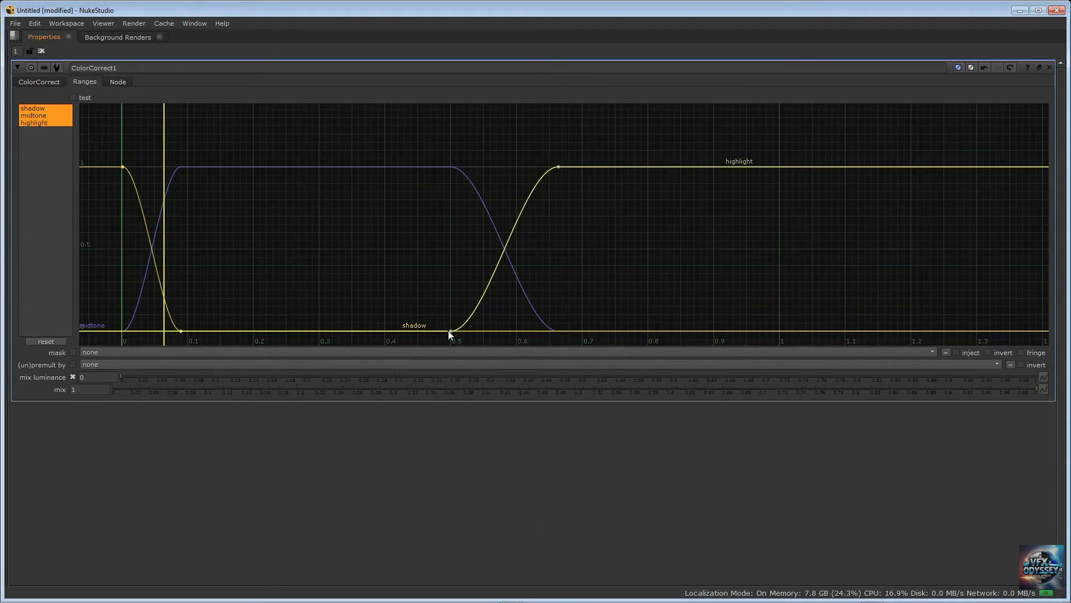
pyautogui.moveTo(450, 331)
pyautogui.mouseDown()
pyautogui.moveTo(489, 337)
pyautogui.moveTo(478, 344)
pyautogui.moveTo(474, 272)
pyautogui.moveTo(465, 333)
pyautogui.mouseUp()
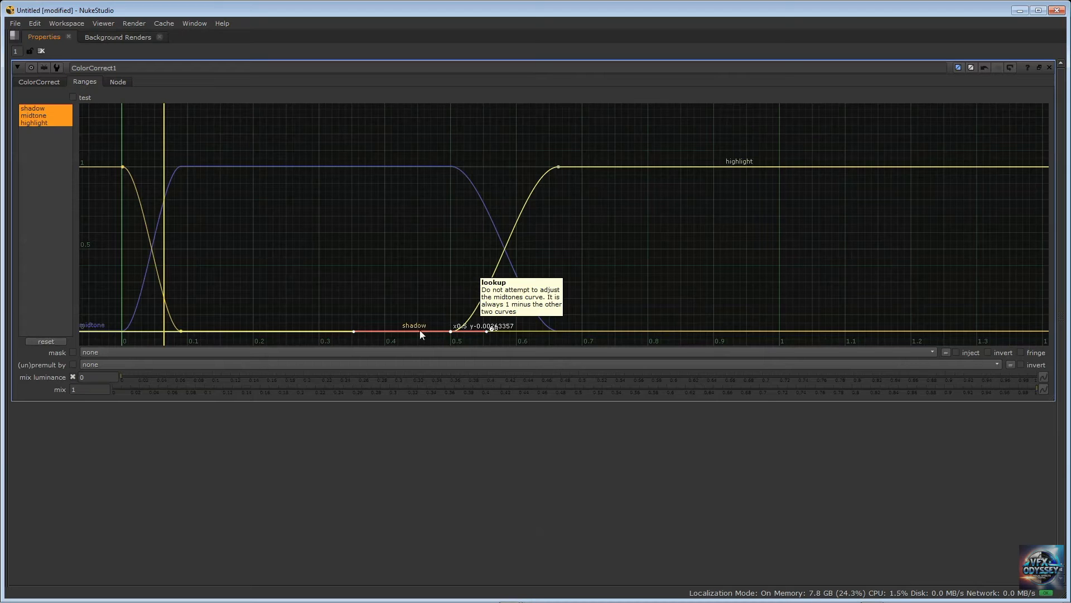
# Move the highlight curve's upper point to about 0.57, revert ColorCorrect1's changes, and return to its main controls in the normal layout
pyautogui.moveTo(558, 167); pyautogui.dragTo(495, 167)
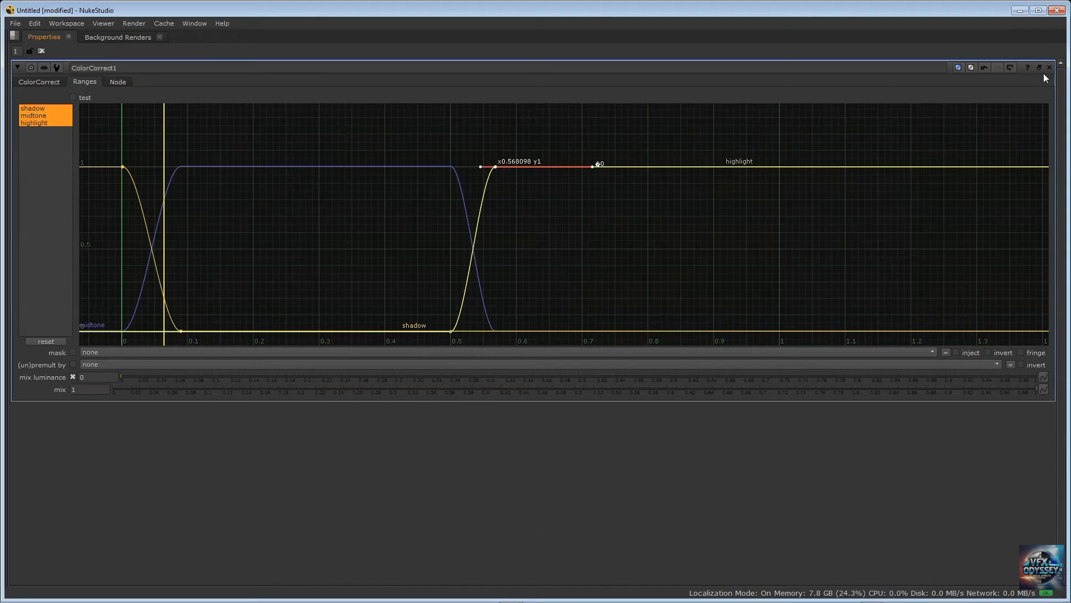
pyautogui.click(1009, 67)
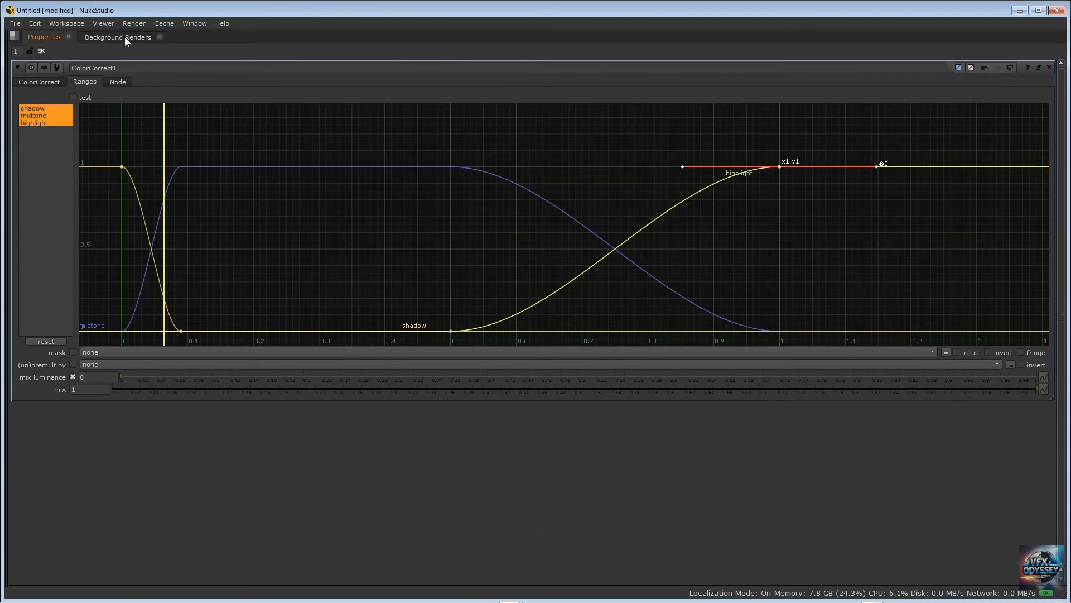
pyautogui.click(39, 83)
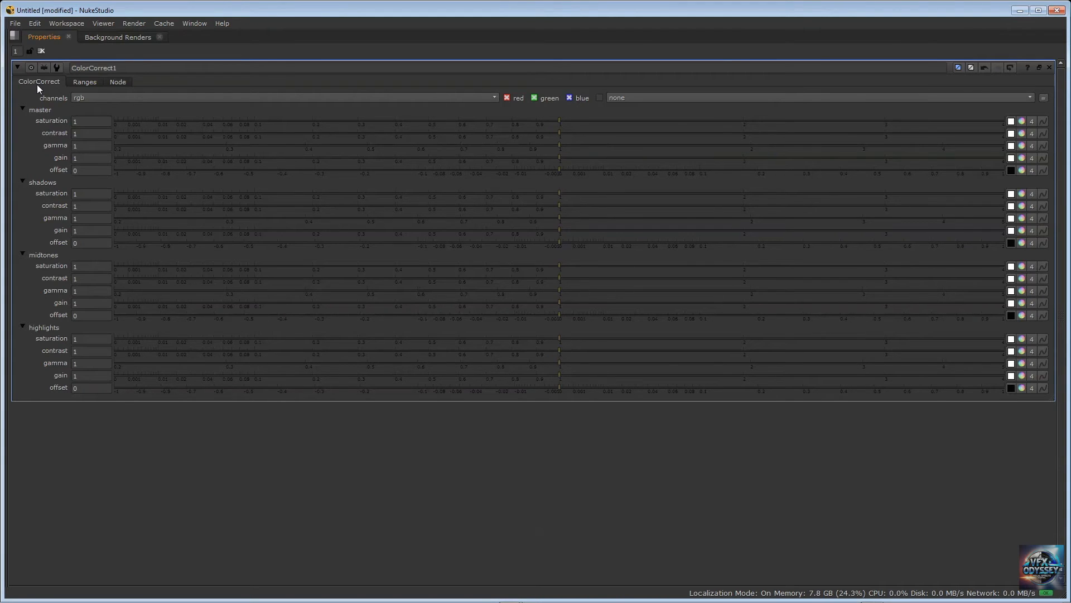
pyautogui.press('space')
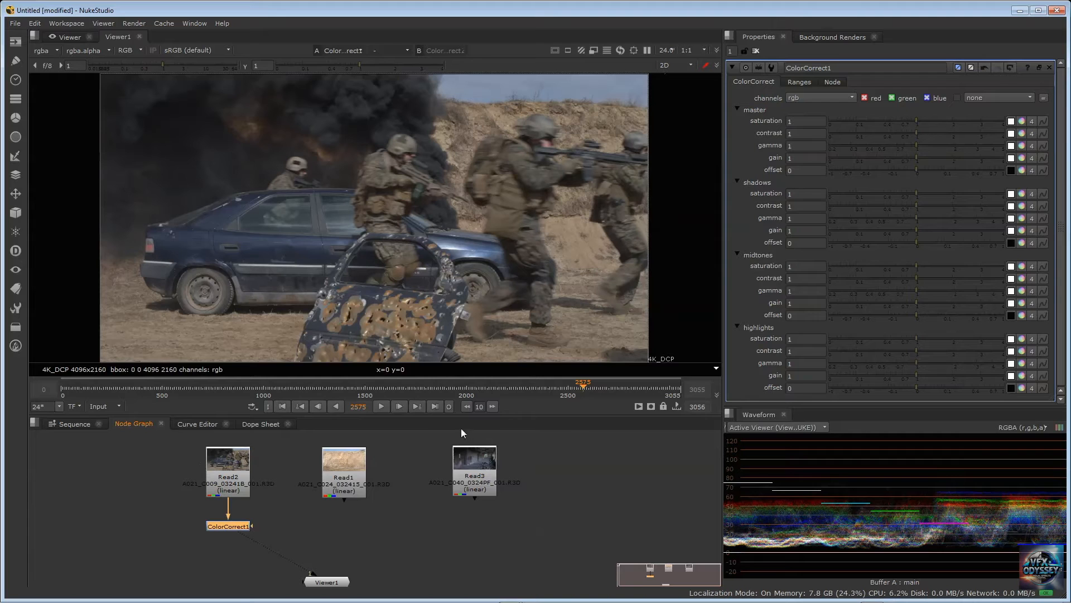
# Go to frame 2227 of the Read2 footage and nudge the ColorCorrect1 node slightly closer to Read2
pyautogui.click(547, 390)
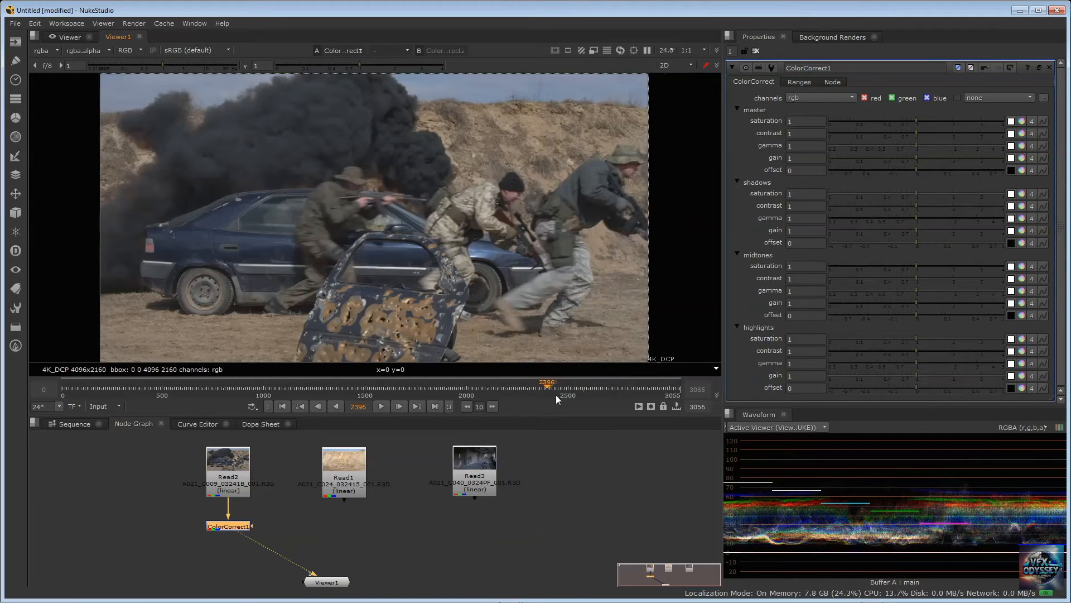
pyautogui.click(538, 385)
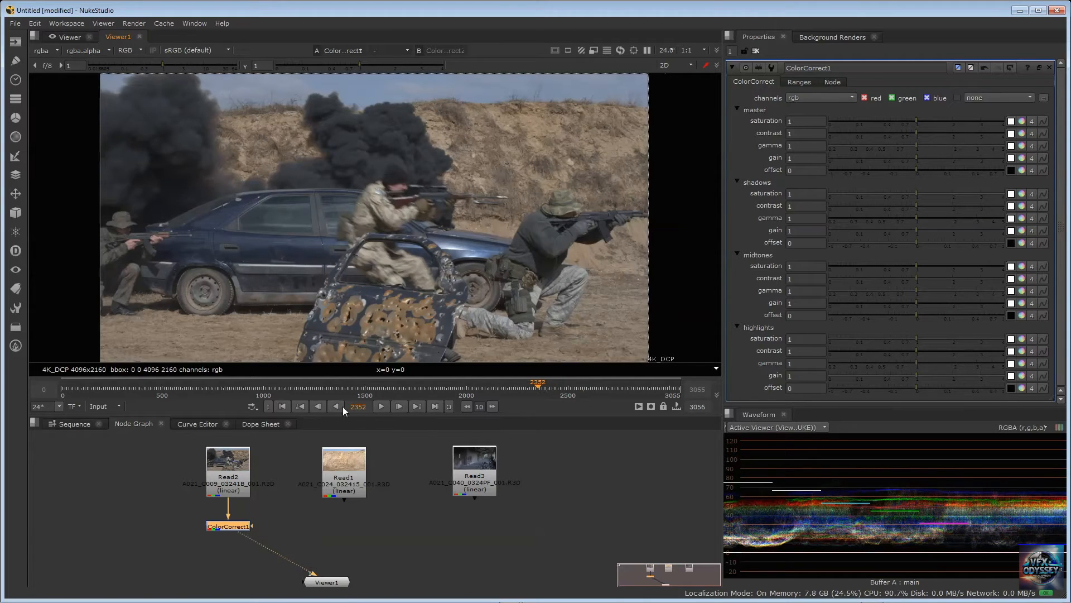
pyautogui.moveTo(347, 407); pyautogui.dragTo(477, 424)
pyautogui.write('27')
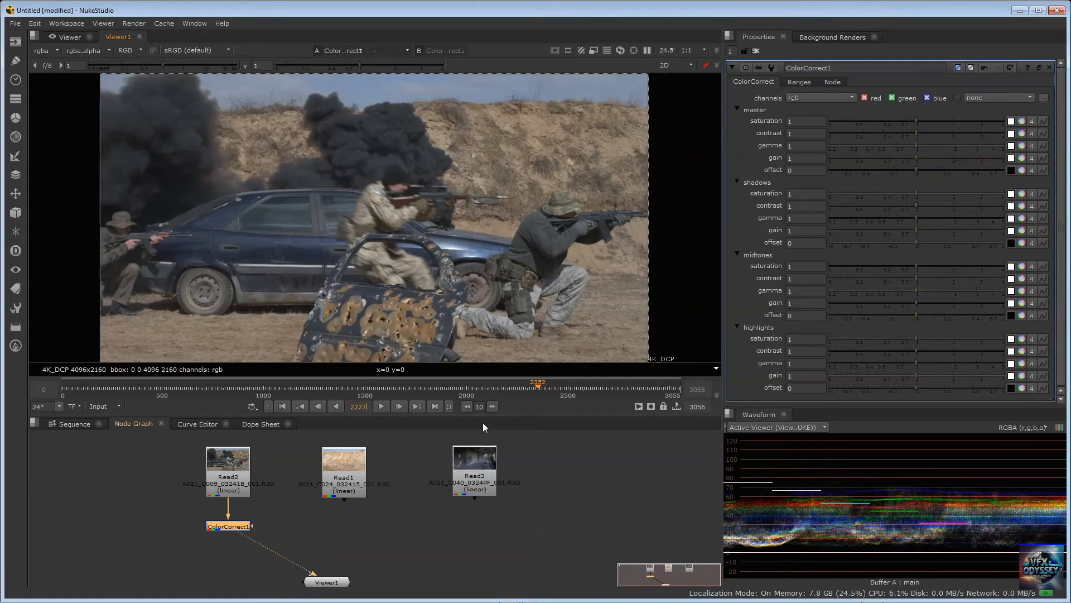
pyautogui.press('Return')
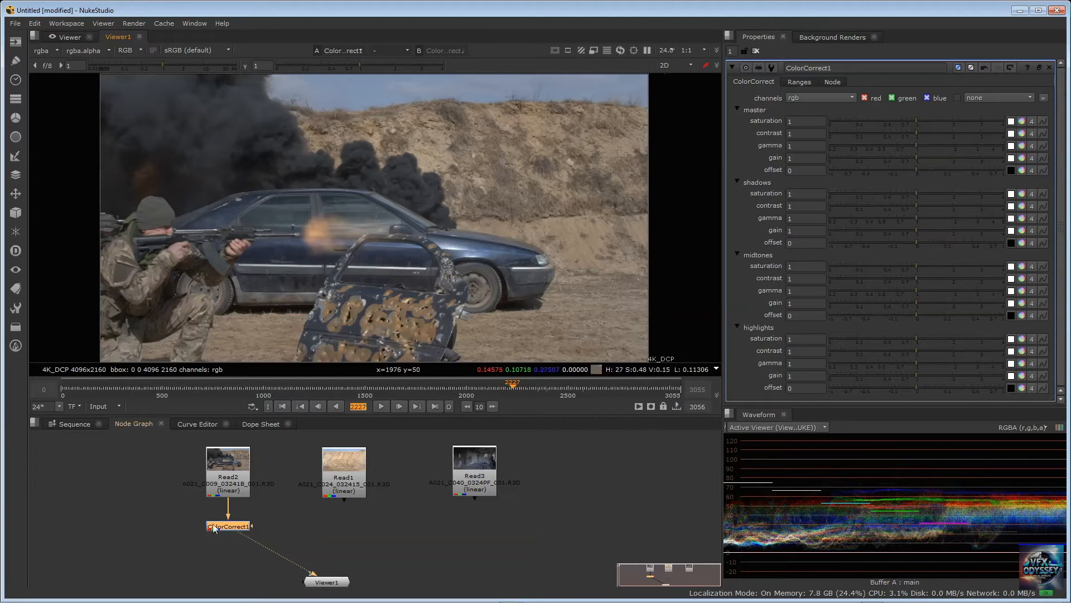
pyautogui.moveTo(214, 525); pyautogui.dragTo(219, 521)
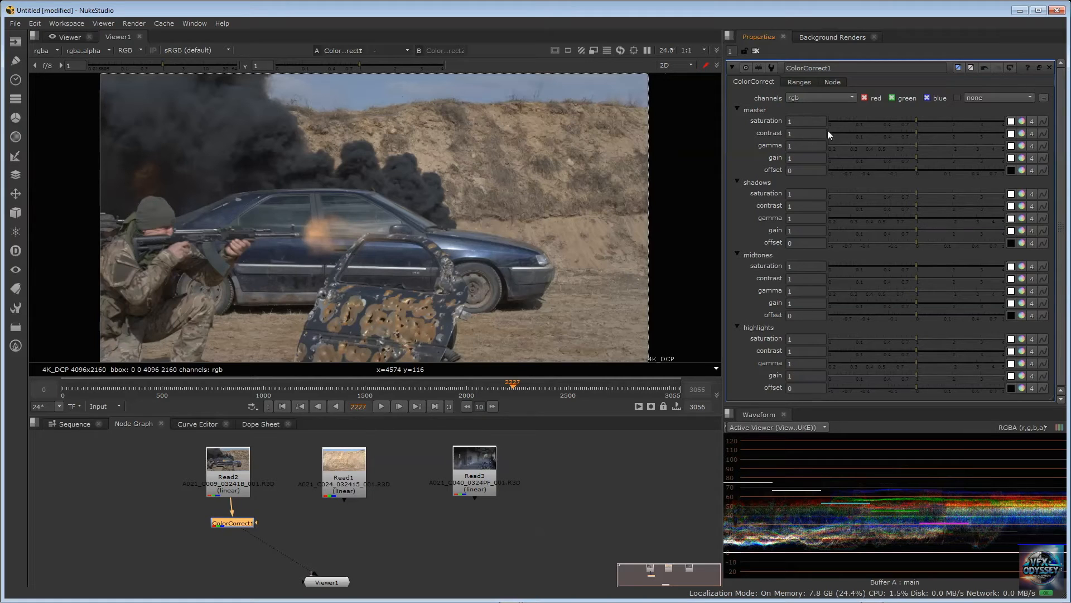
# Raise ColorCorrect1's master saturation to 1.14 and reset all knobs to default
pyautogui.moveTo(917, 121)
pyautogui.mouseDown()
pyautogui.moveTo(949, 119)
pyautogui.moveTo(922, 122)
pyautogui.mouseUp()
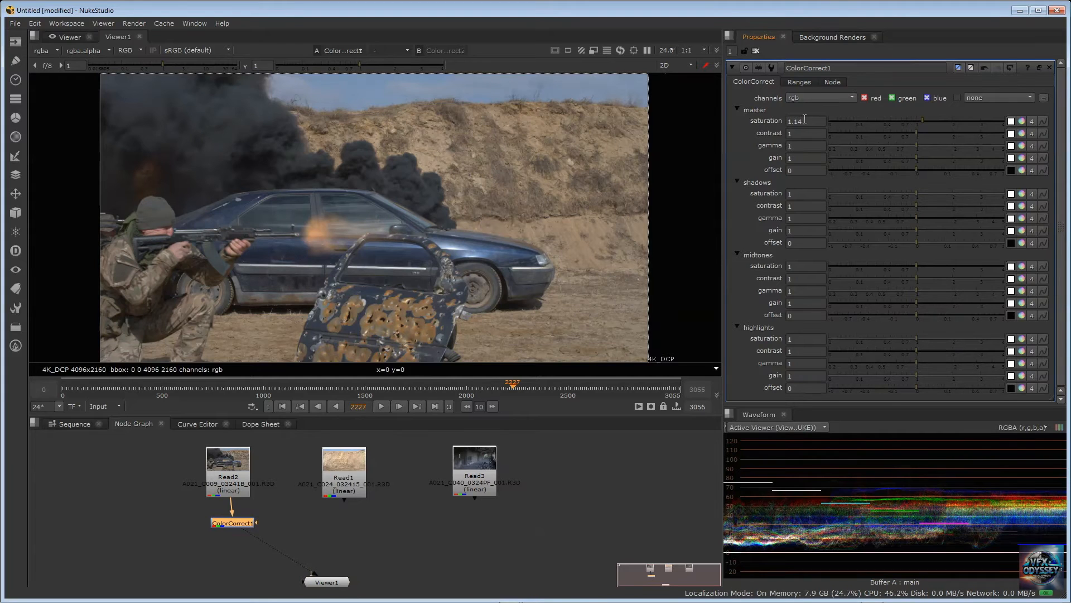
pyautogui.rightClick(731, 124)
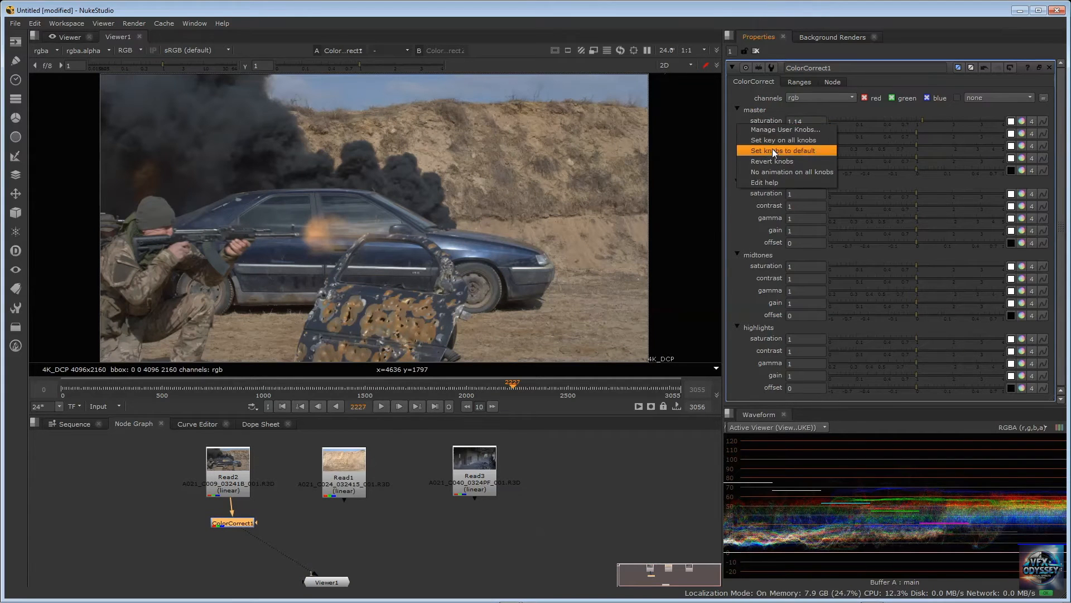
pyautogui.click(772, 151)
# Raise ColorCorrect1's master contrast to 1.54 and reset all knobs to default
pyautogui.moveTo(925, 135)
pyautogui.mouseDown()
pyautogui.moveTo(913, 134)
pyautogui.moveTo(937, 133)
pyautogui.mouseUp()
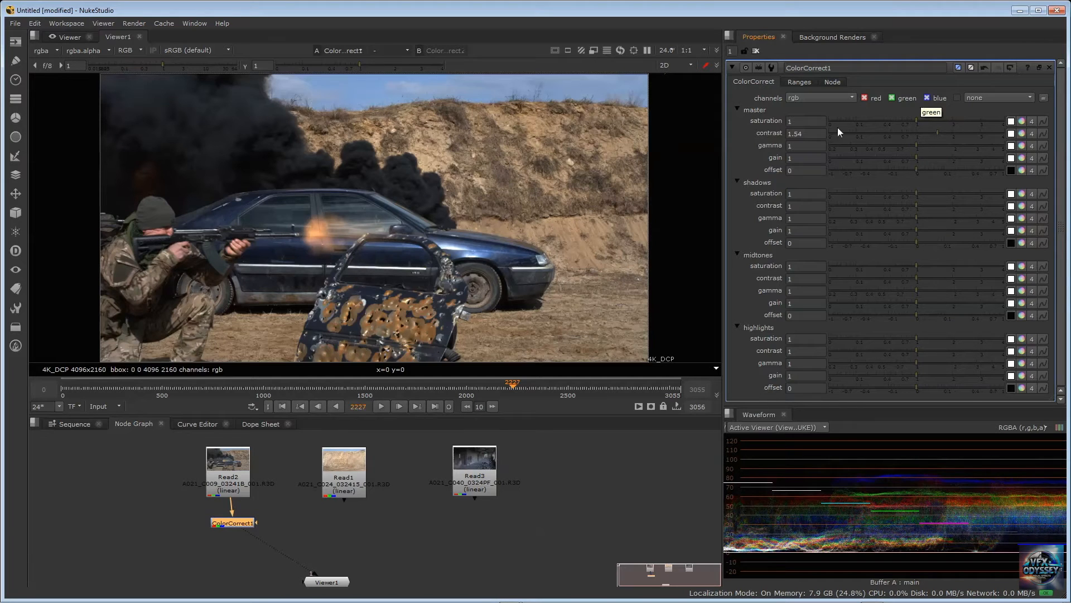
pyautogui.rightClick(741, 147)
pyautogui.click(783, 173)
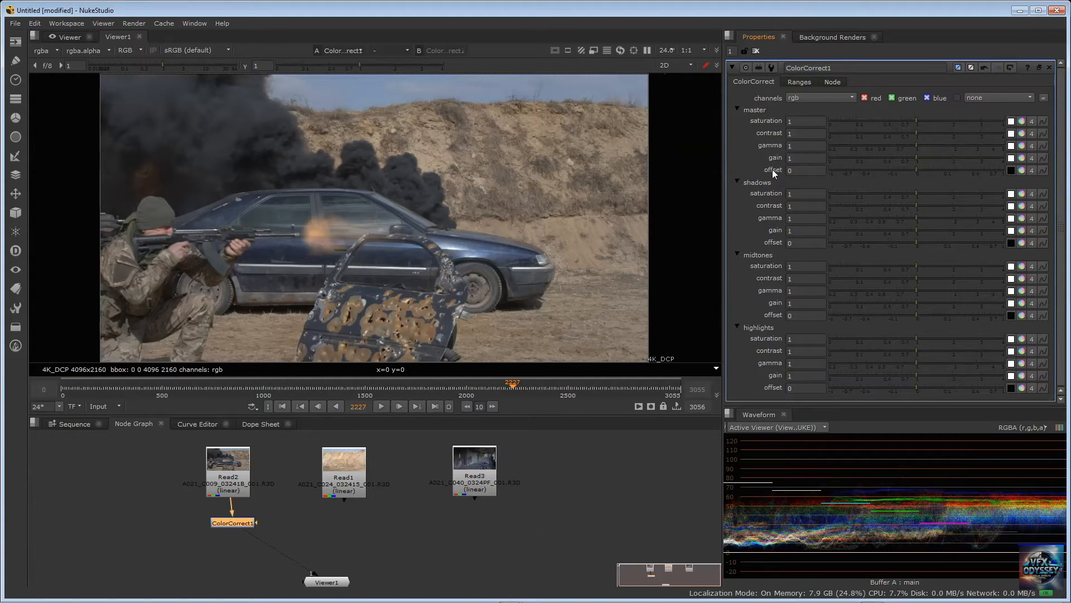
# Collapse ColorCorrect1's master group so the shadows, midtones and highlights groups remain expanded
pyautogui.click(738, 110)
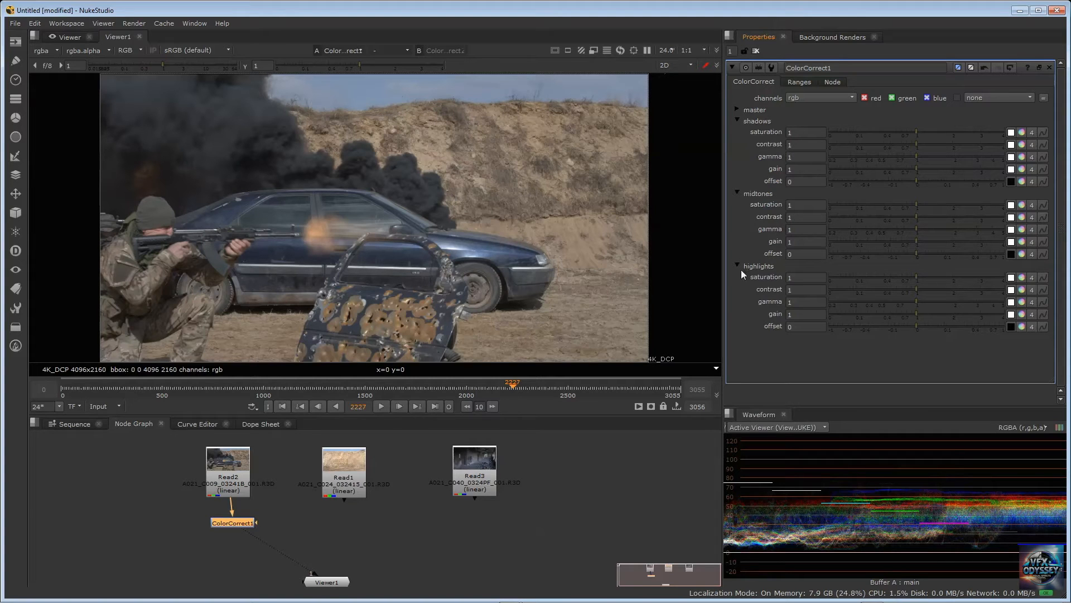
pyautogui.click(737, 110)
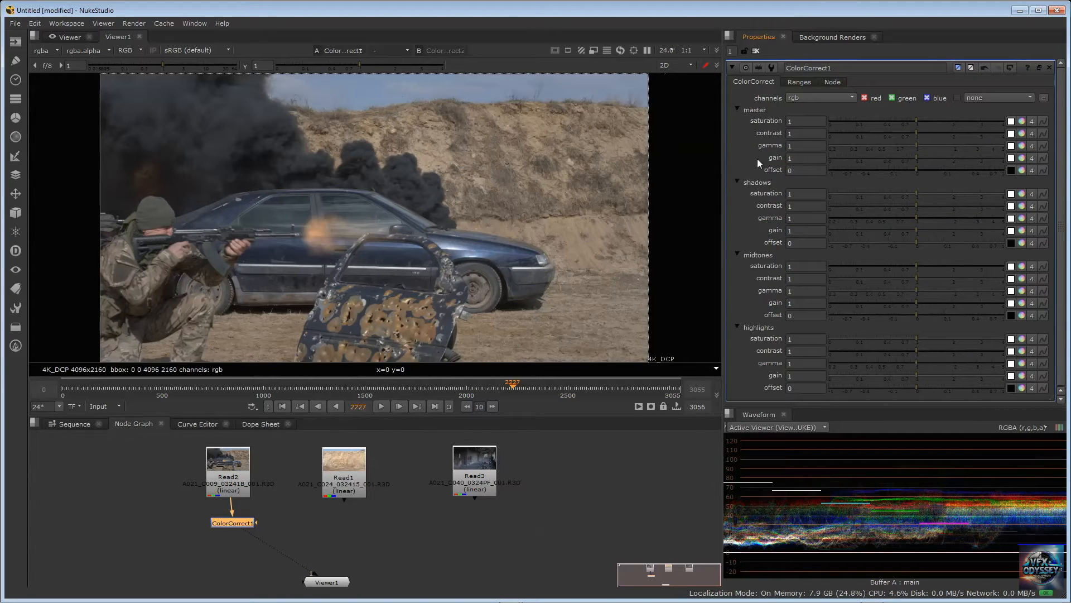
pyautogui.click(737, 110)
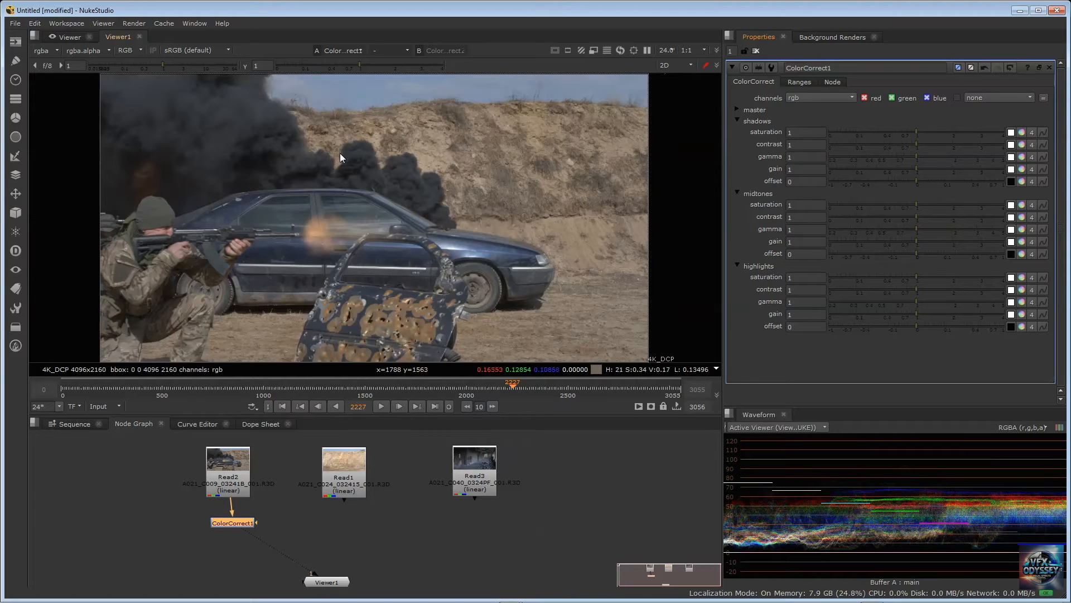
# Review Read2's RED color settings, including ISO, saturation and RGB gain, and return to ColorCorrect1's properties
pyautogui.doubleClick(226, 462)
pyautogui.scroll(-5, 893, 310)
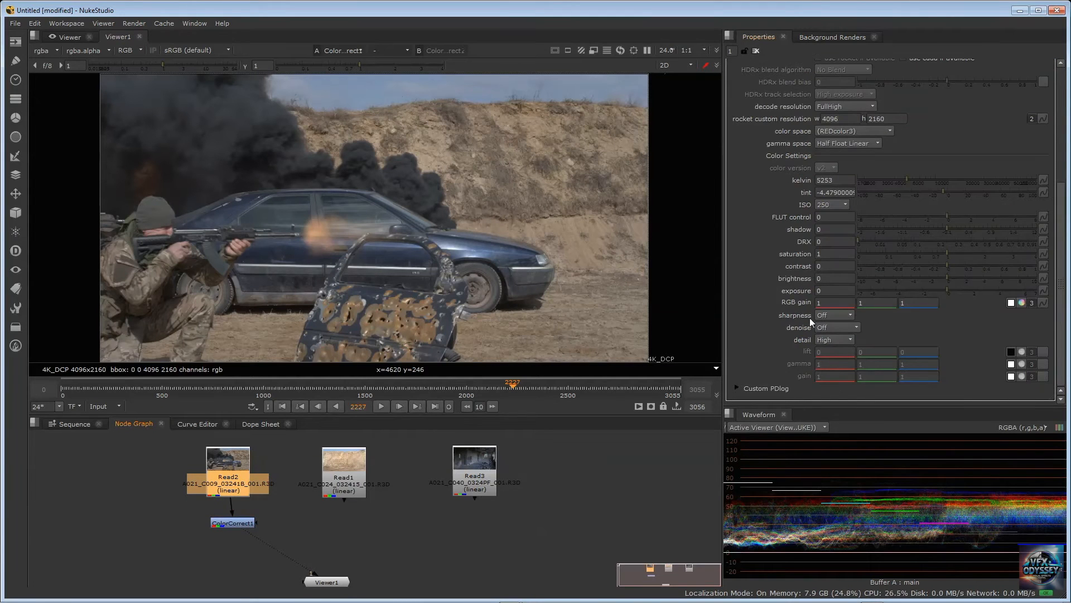
pyautogui.doubleClick(227, 524)
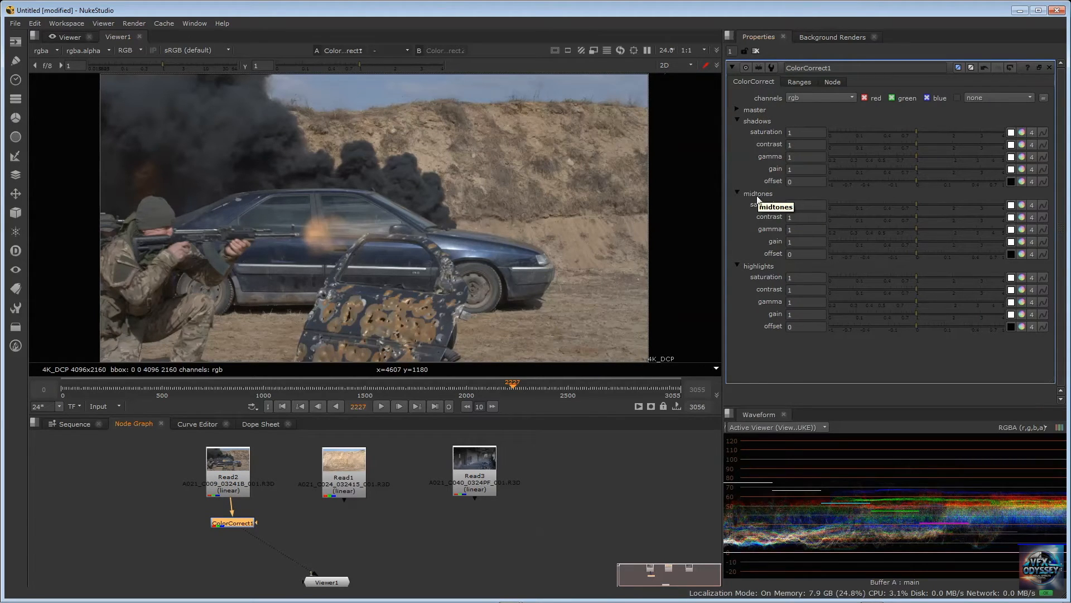
# Lower ColorCorrect1's midtones saturation to 0.9 and reset all knobs to default
pyautogui.moveTo(917, 207); pyautogui.dragTo(911, 205)
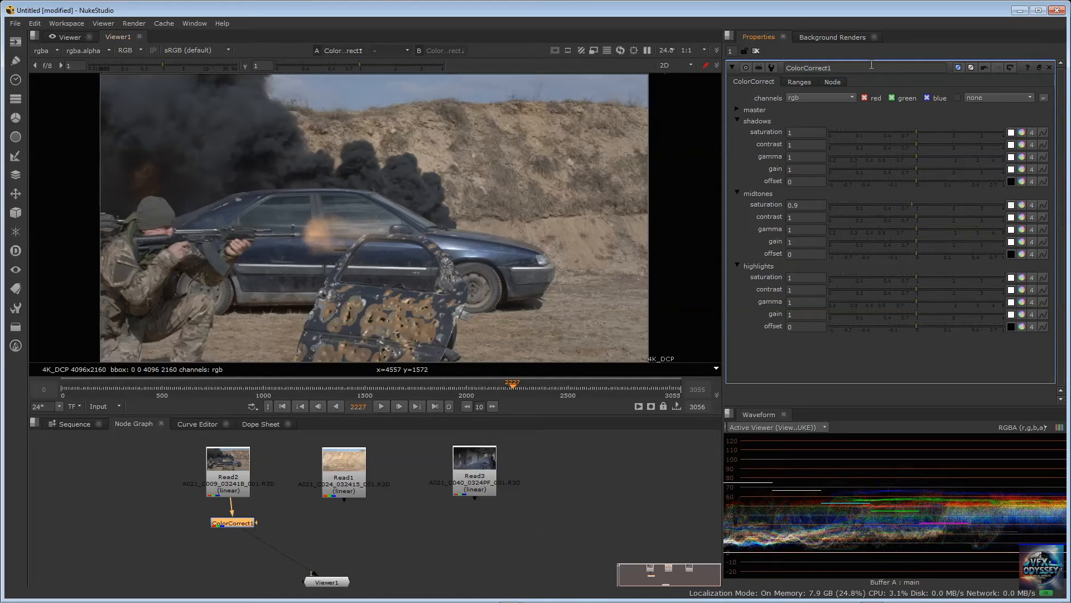
pyautogui.rightClick(742, 162)
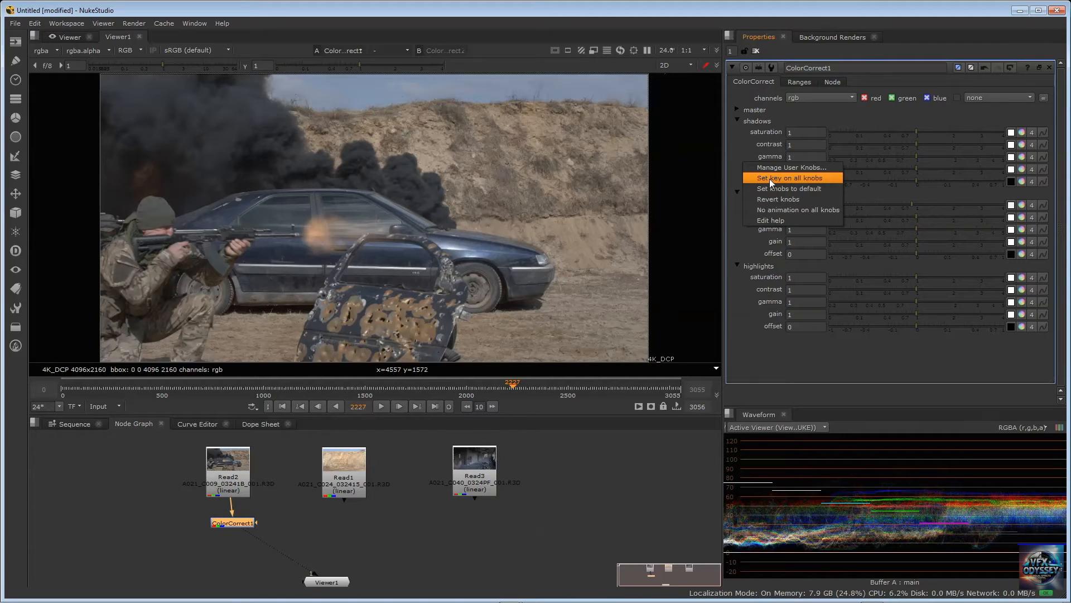
pyautogui.click(771, 185)
# Check ColorCorrect1's shadow, midtone and highlight range curves and return to its main controls
pyautogui.click(801, 81)
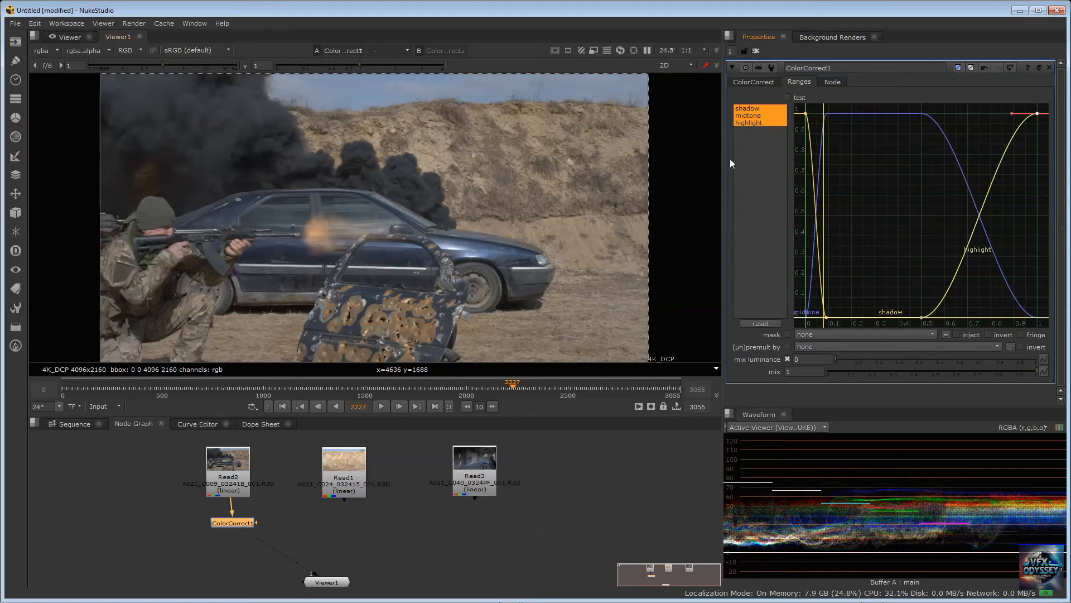
pyautogui.click(752, 82)
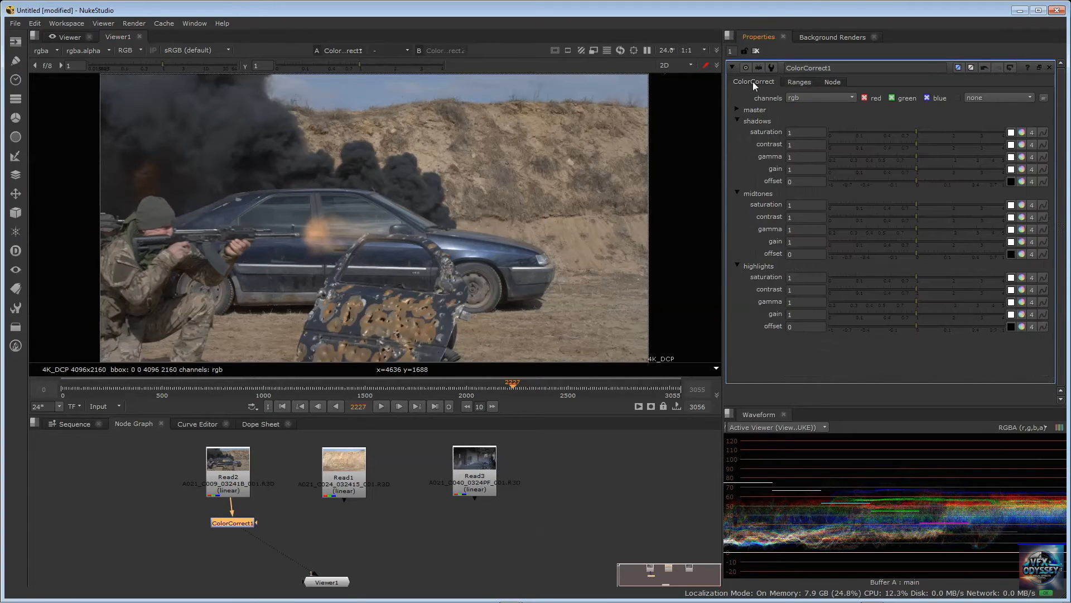
# Check ColorCorrect1's tonal range curves and set Read2's RED ISO to 800
pyautogui.click(802, 82)
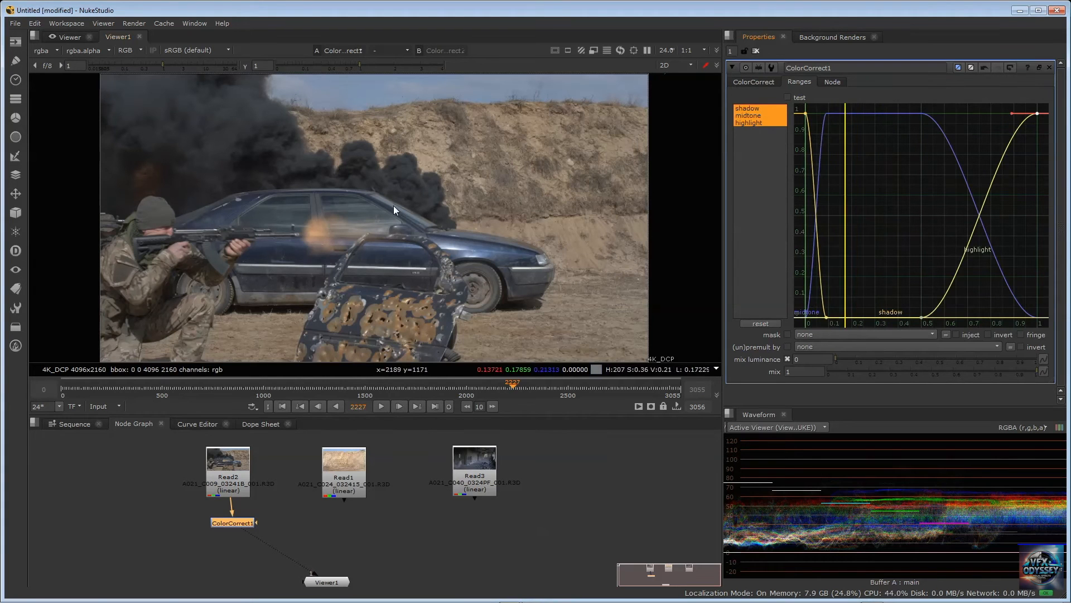
pyautogui.doubleClick(222, 458)
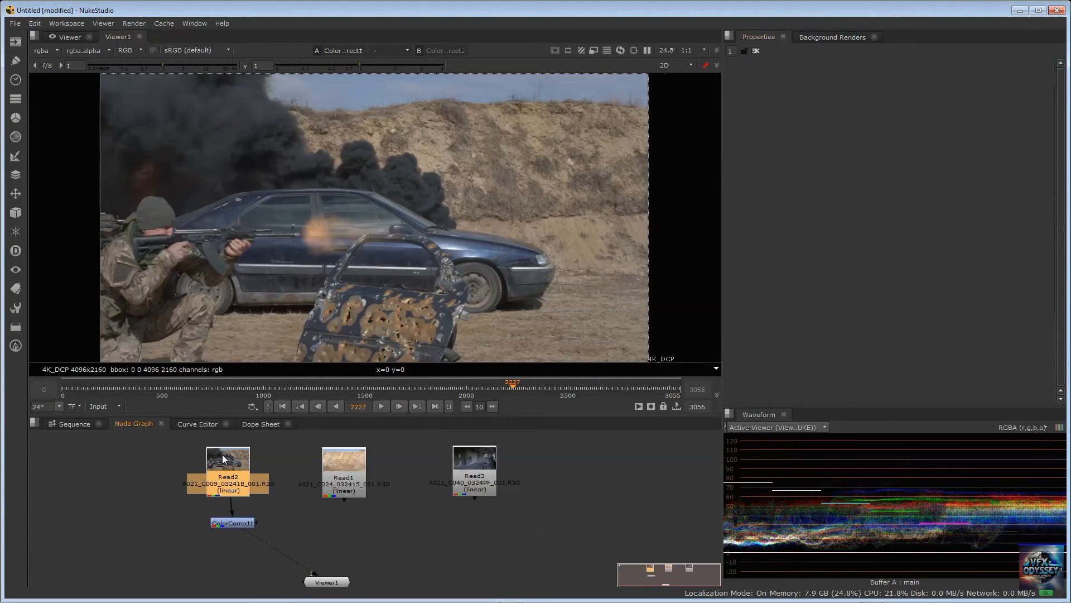
pyautogui.scroll(-5, 831, 226)
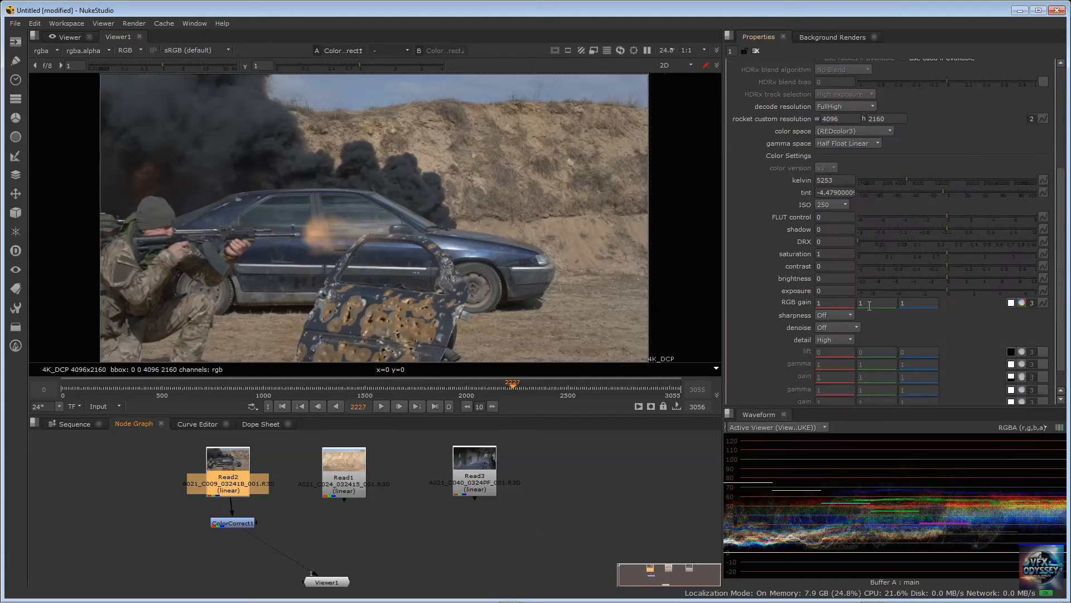
pyautogui.click(833, 205)
pyautogui.click(834, 258)
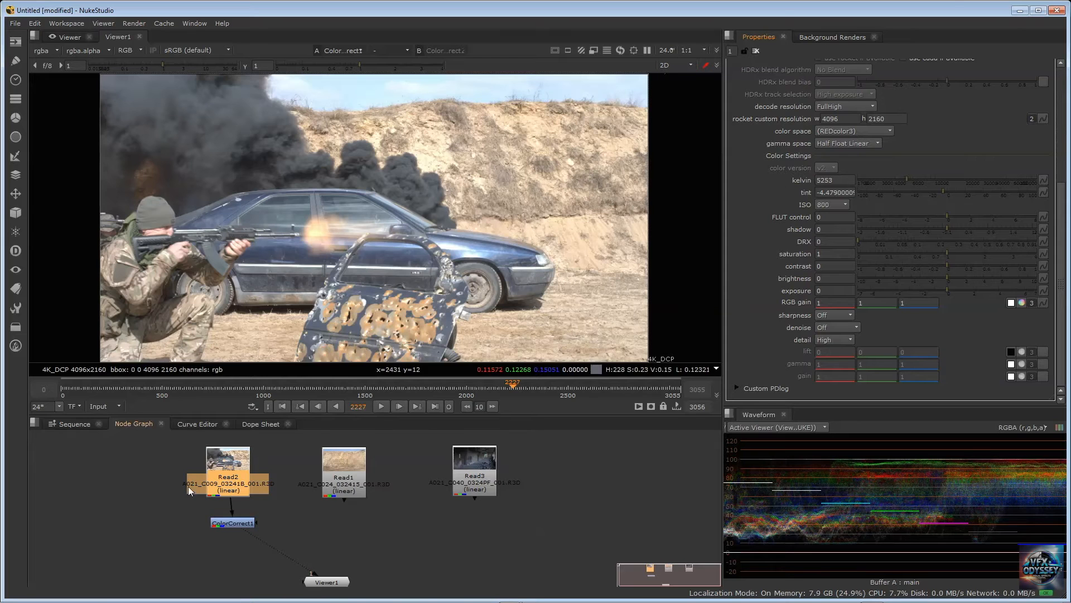
# Try a highlights saturation of 0.006 and contrast of 2.24 in ColorCorrect1, and reset all knobs to default
pyautogui.doubleClick(232, 523)
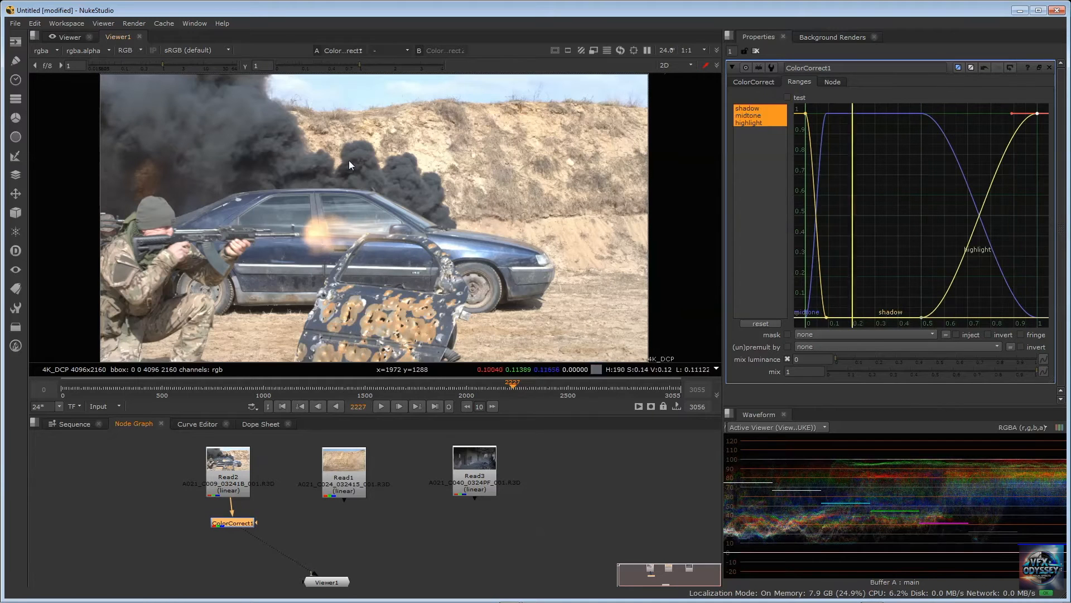
pyautogui.click(736, 84)
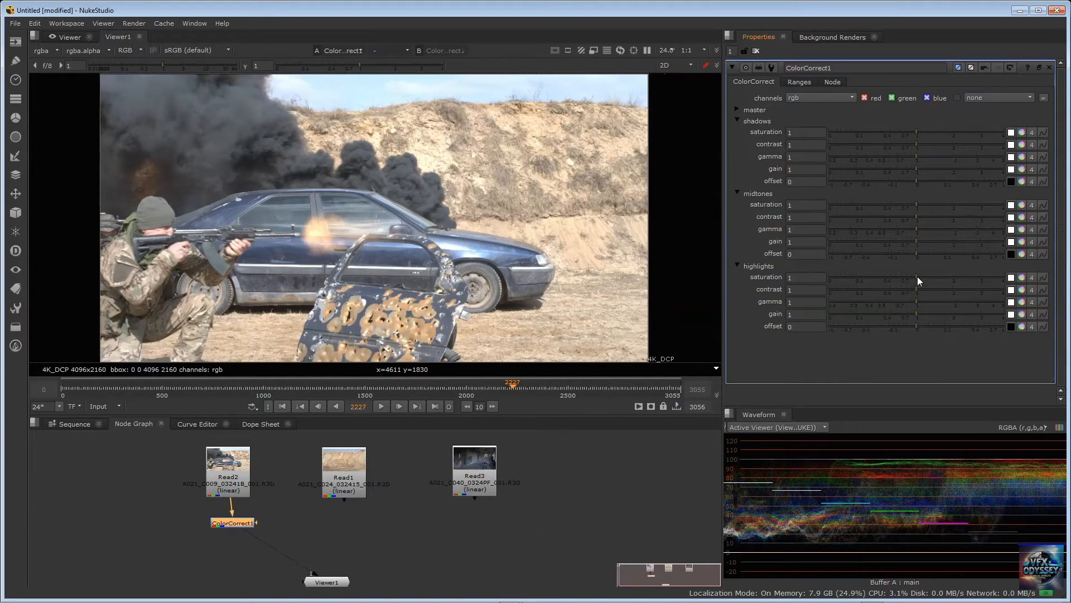
pyautogui.moveTo(917, 280); pyautogui.dragTo(840, 283)
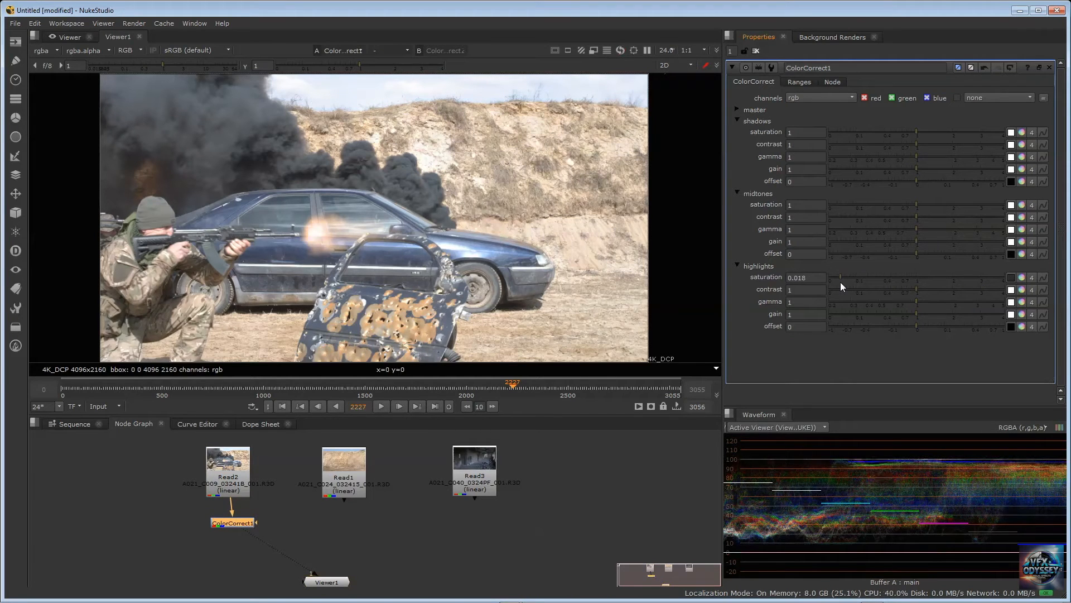
pyautogui.moveTo(839, 277); pyautogui.dragTo(834, 277)
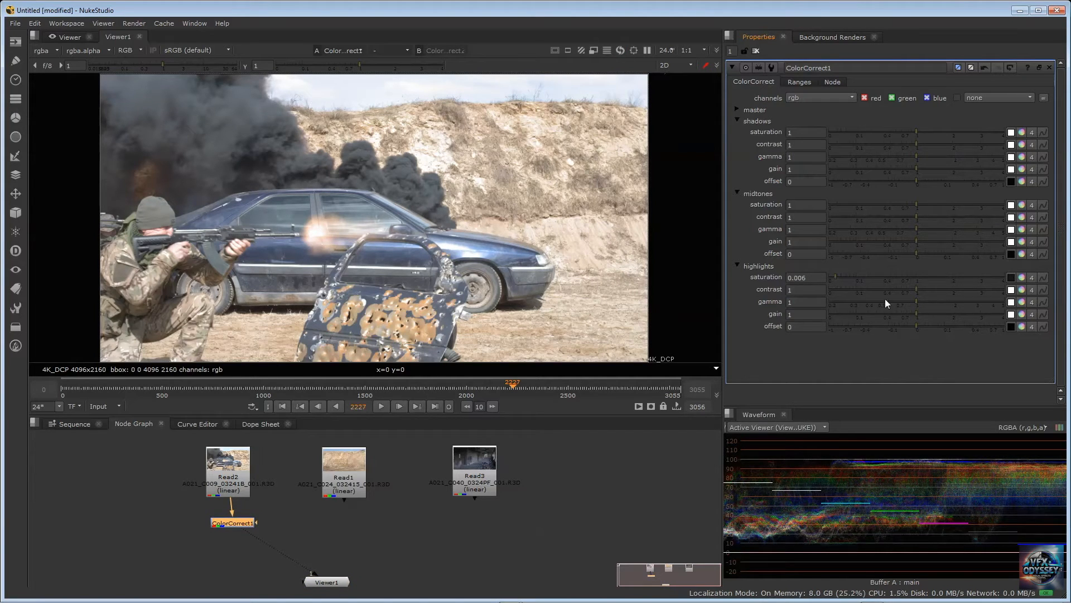
pyautogui.moveTo(916, 289); pyautogui.dragTo(998, 284)
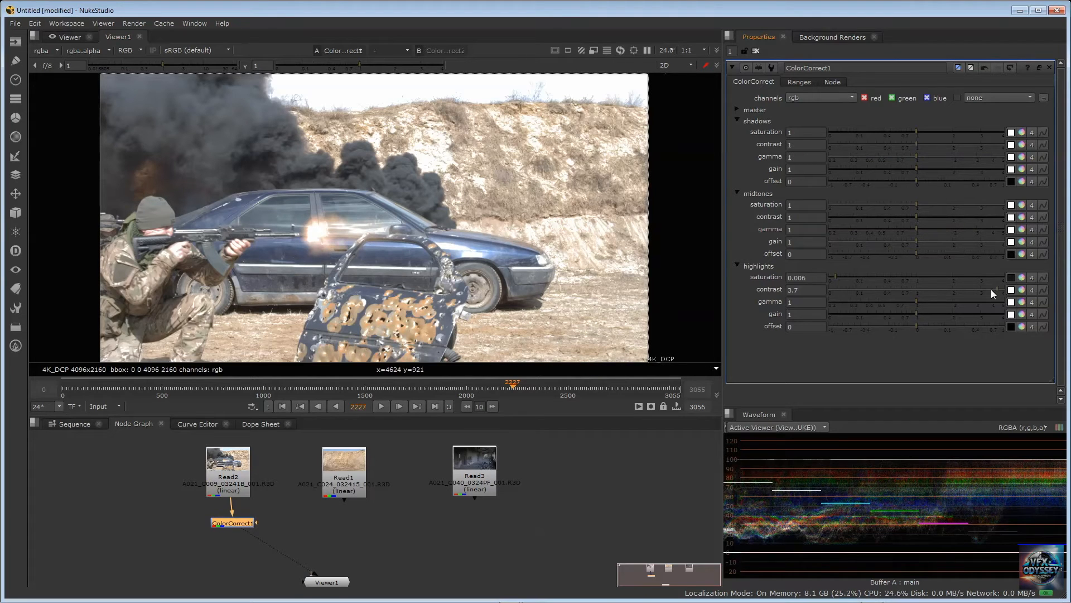
pyautogui.moveTo(991, 289); pyautogui.dragTo(960, 291)
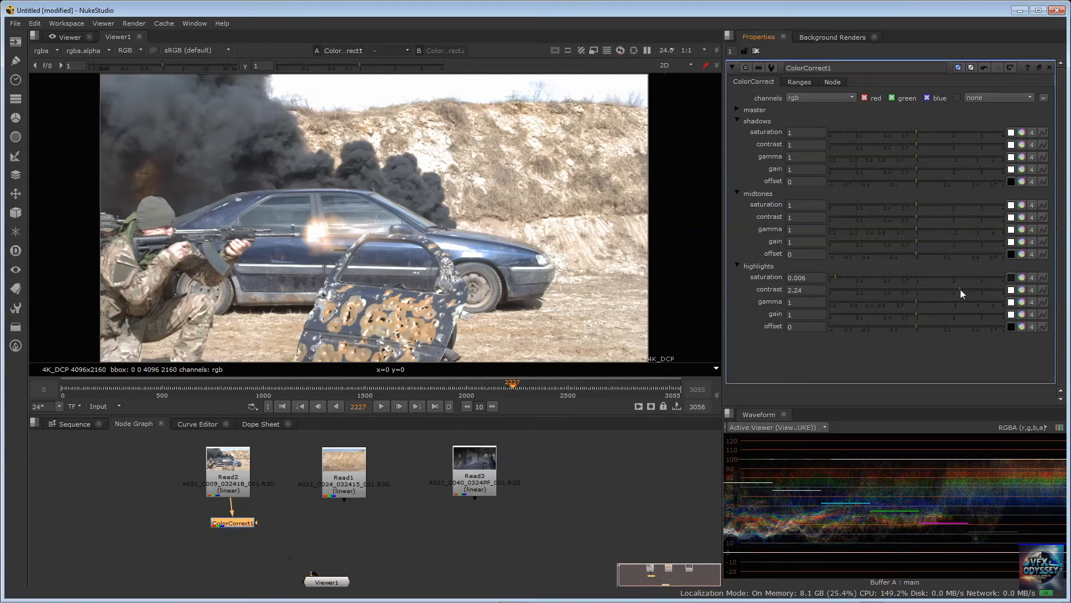
pyautogui.rightClick(733, 227)
pyautogui.click(781, 254)
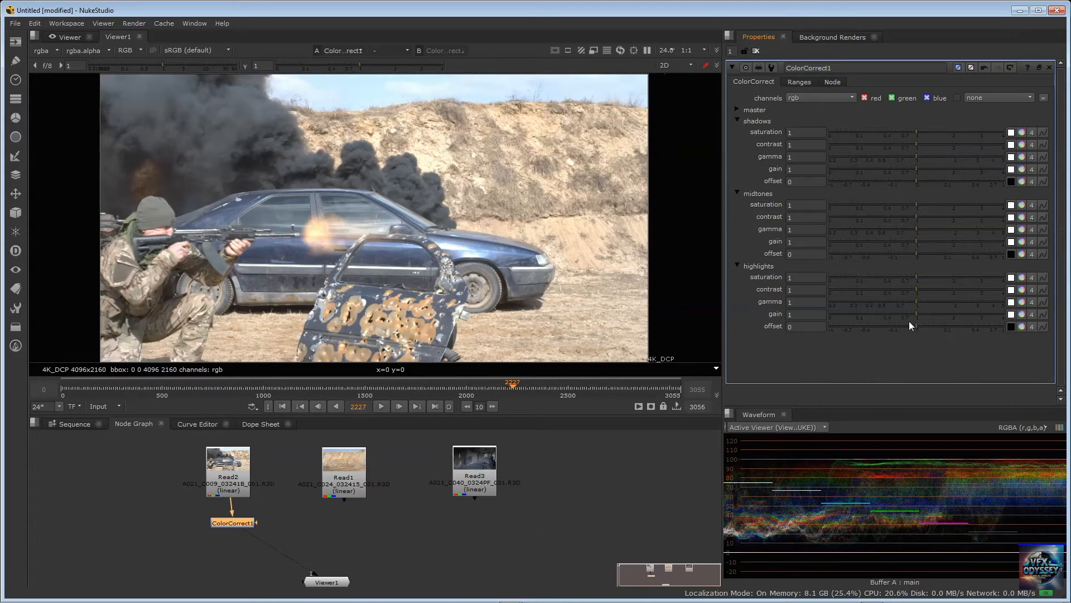
# Try a highlights gain of 1.26 in ColorCorrect1 and delete the node
pyautogui.moveTo(916, 313)
pyautogui.mouseDown()
pyautogui.moveTo(841, 316)
pyautogui.moveTo(882, 304)
pyautogui.moveTo(927, 309)
pyautogui.mouseUp()
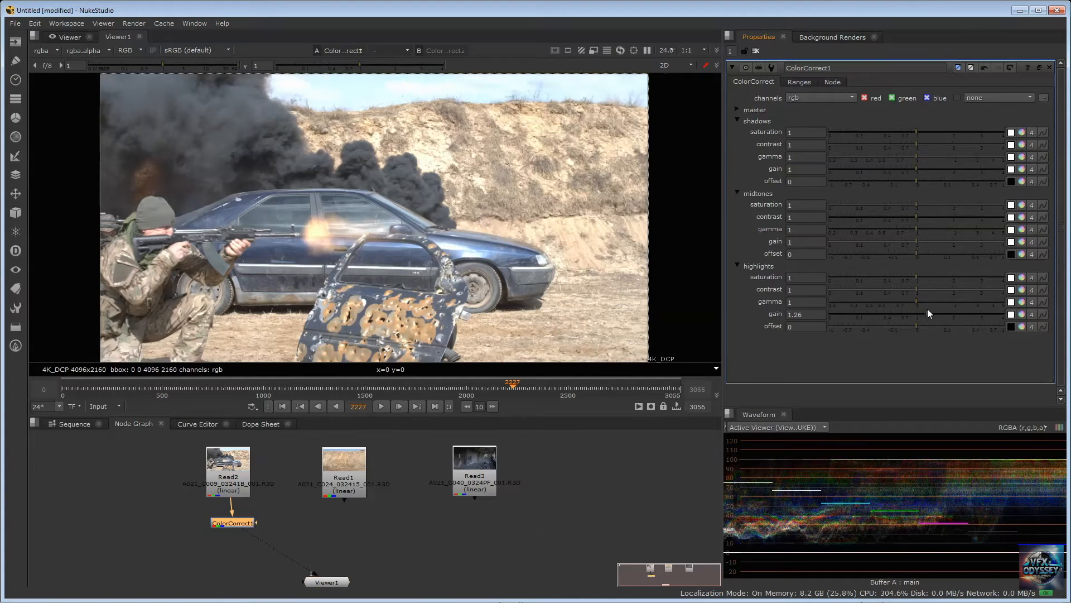
pyautogui.press('Delete')
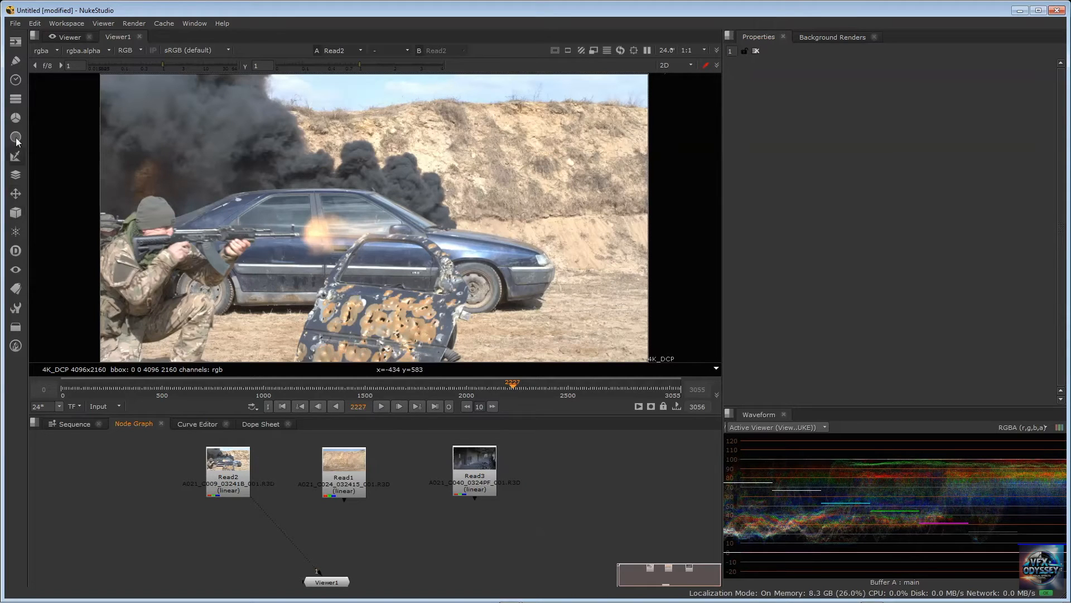
# Add a HueCorrect node, connect it to Read2's output and display its result in Viewer1
pyautogui.click(13, 119)
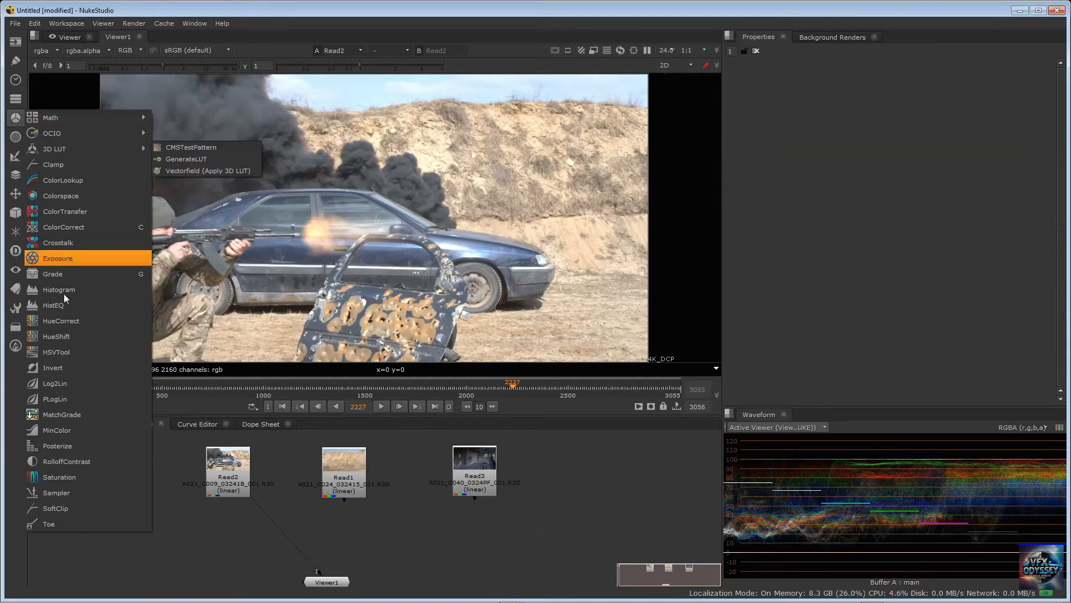
pyautogui.click(63, 321)
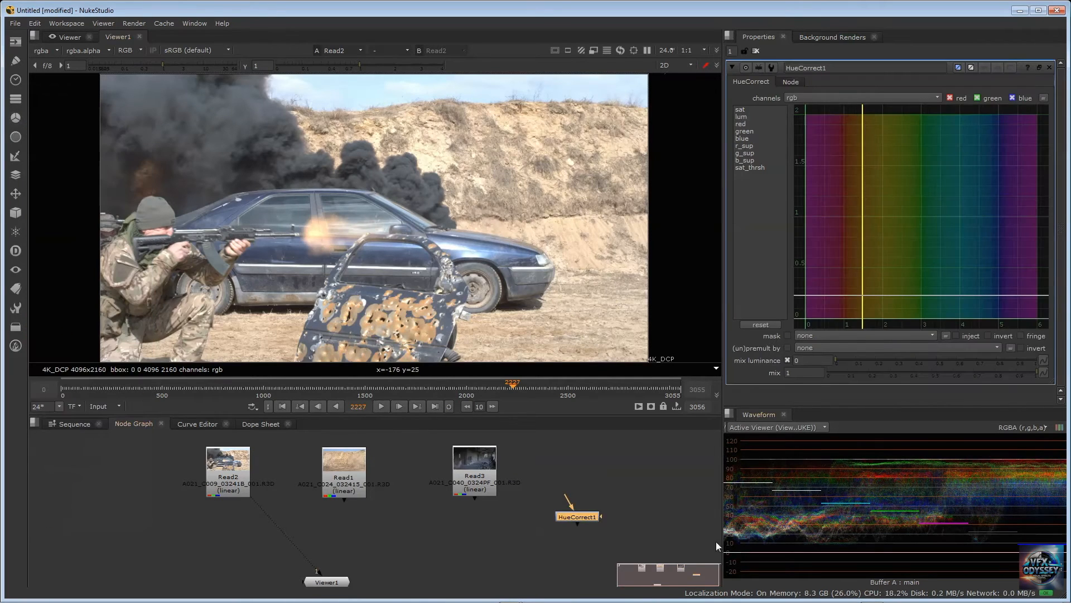
pyautogui.moveTo(228, 520); pyautogui.dragTo(229, 485)
pyautogui.moveTo(238, 542); pyautogui.dragTo(274, 536)
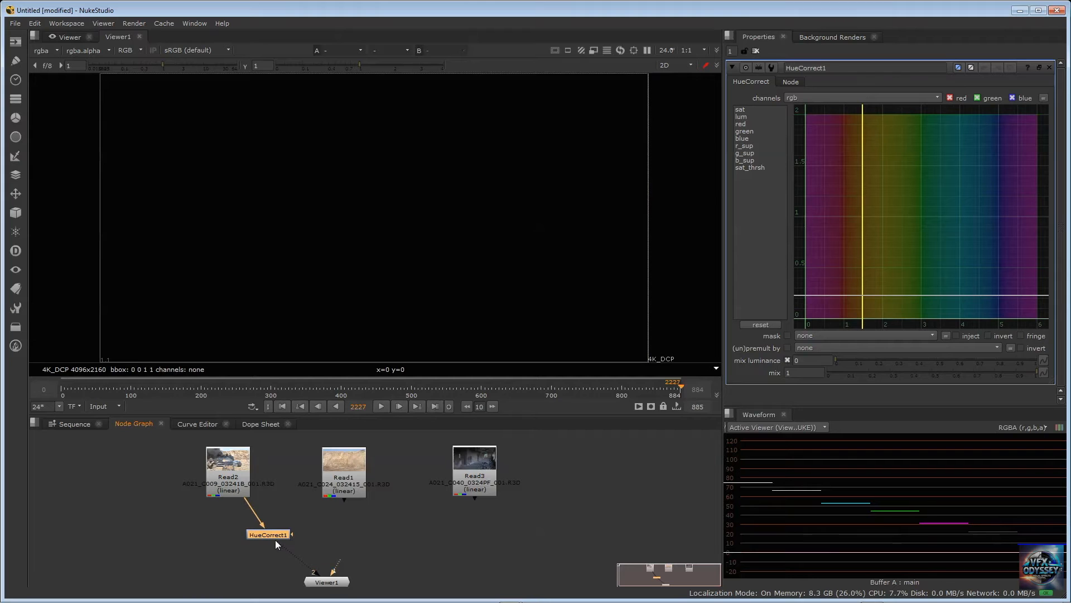
pyautogui.press('1')
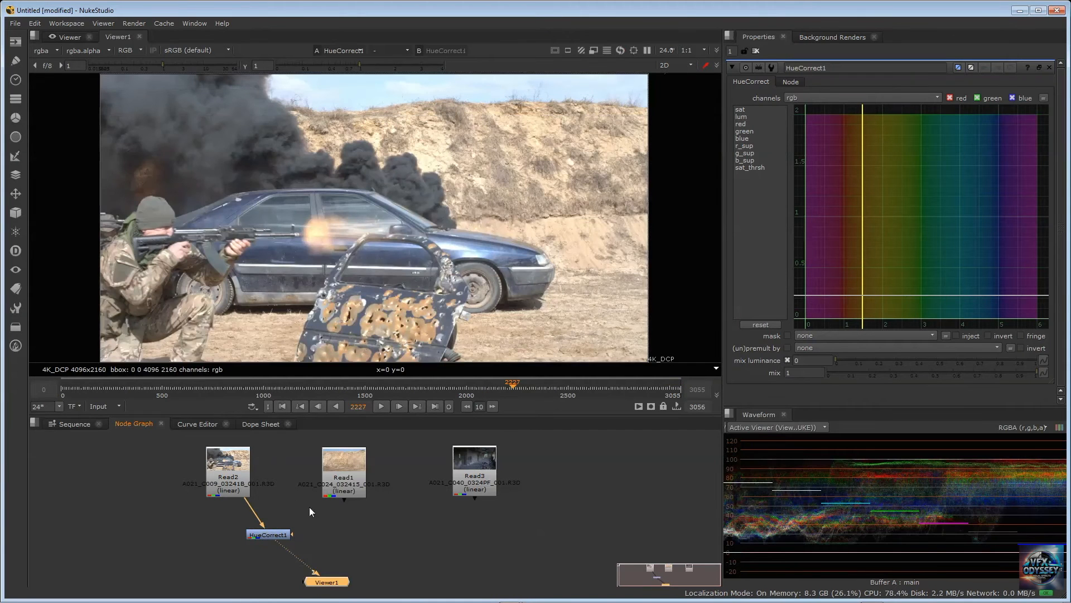
# Spread out Read2 and HueCorrect1 in the node graph and show HueCorrect1's sat curve
pyautogui.moveTo(228, 474); pyautogui.dragTo(230, 471)
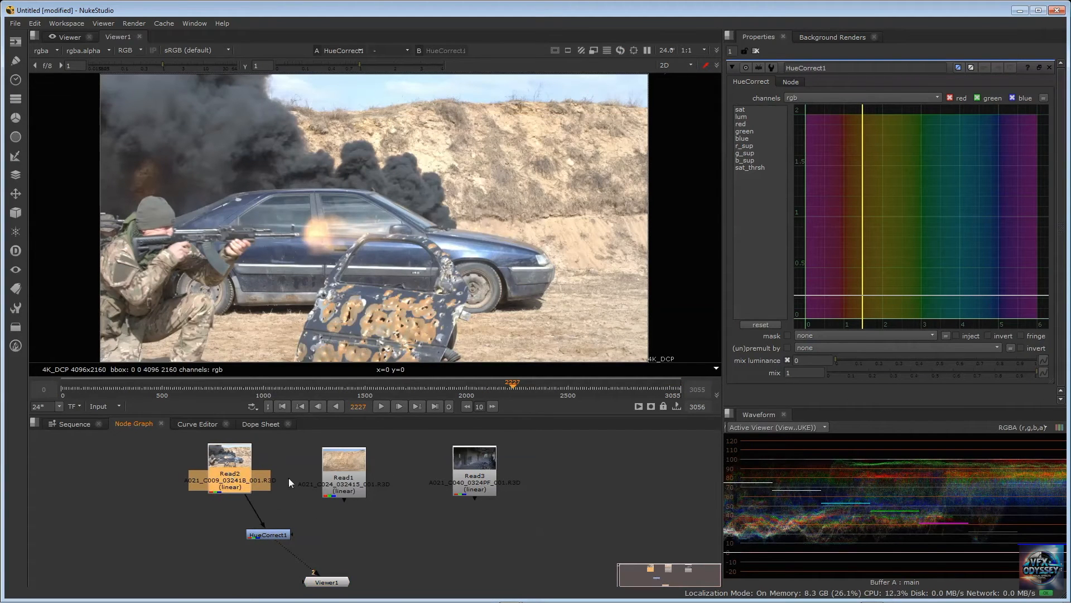
pyautogui.click(267, 534)
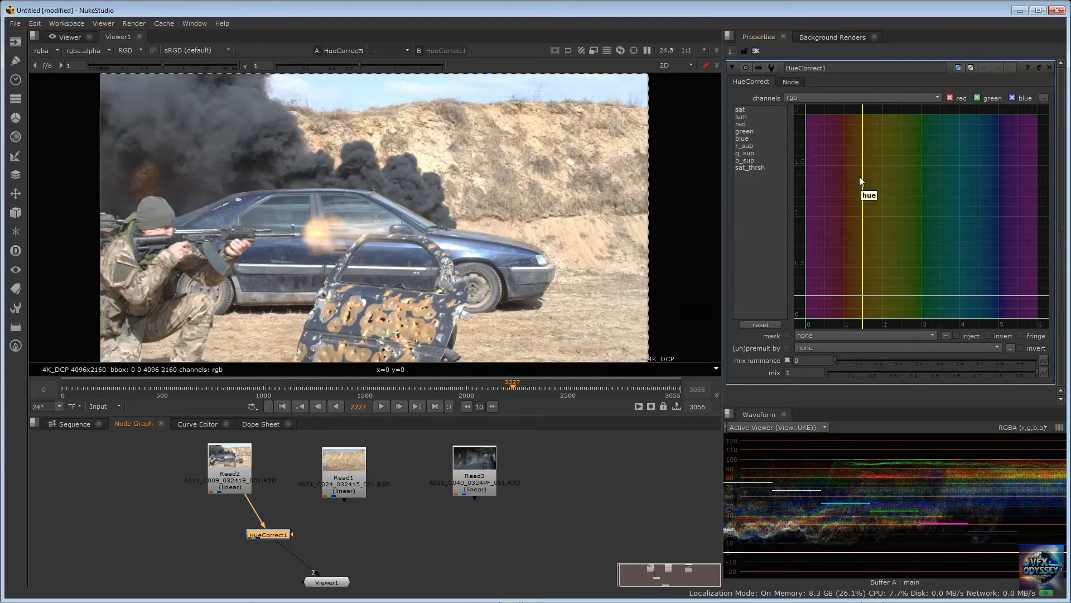
pyautogui.moveTo(207, 464); pyautogui.dragTo(156, 470)
pyautogui.moveTo(271, 536); pyautogui.dragTo(259, 540)
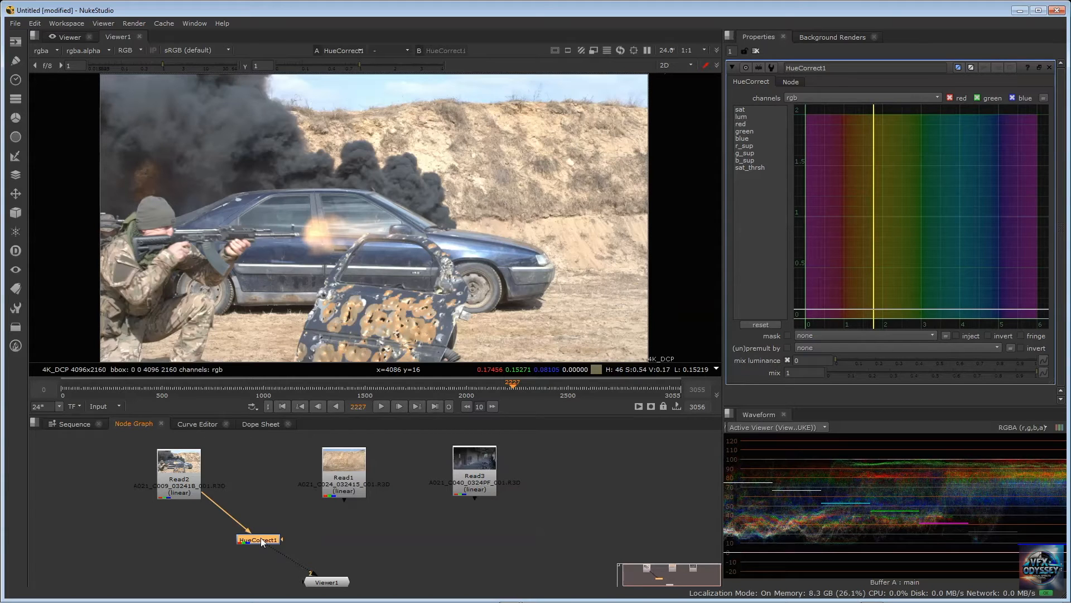
pyautogui.click(749, 110)
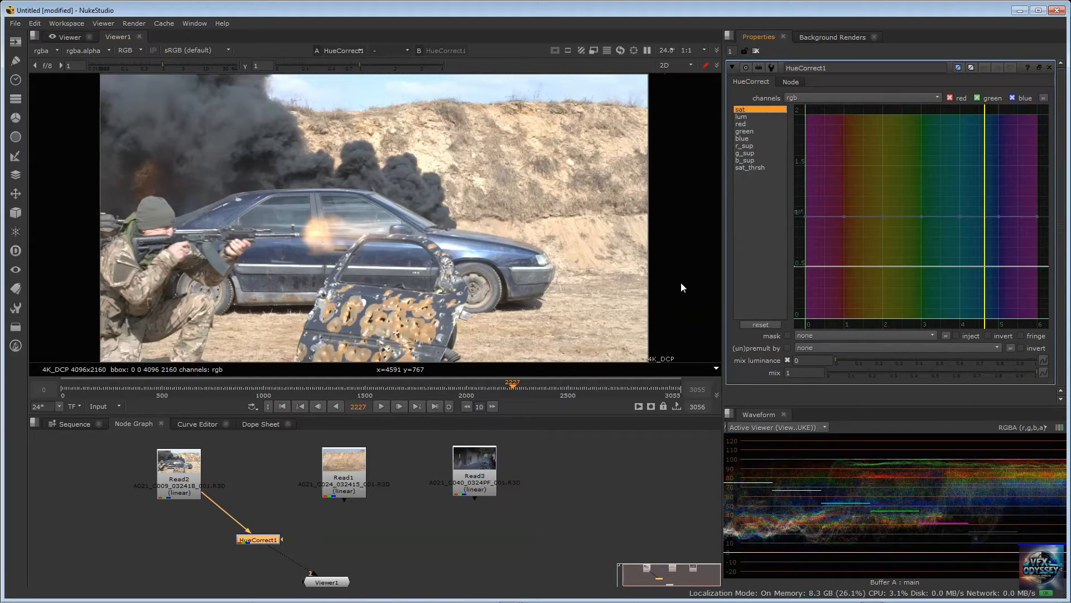
# Move Read3 closer to Read1 and reposition HueCorrect1 above Viewer1 in the node graph
pyautogui.click(267, 462)
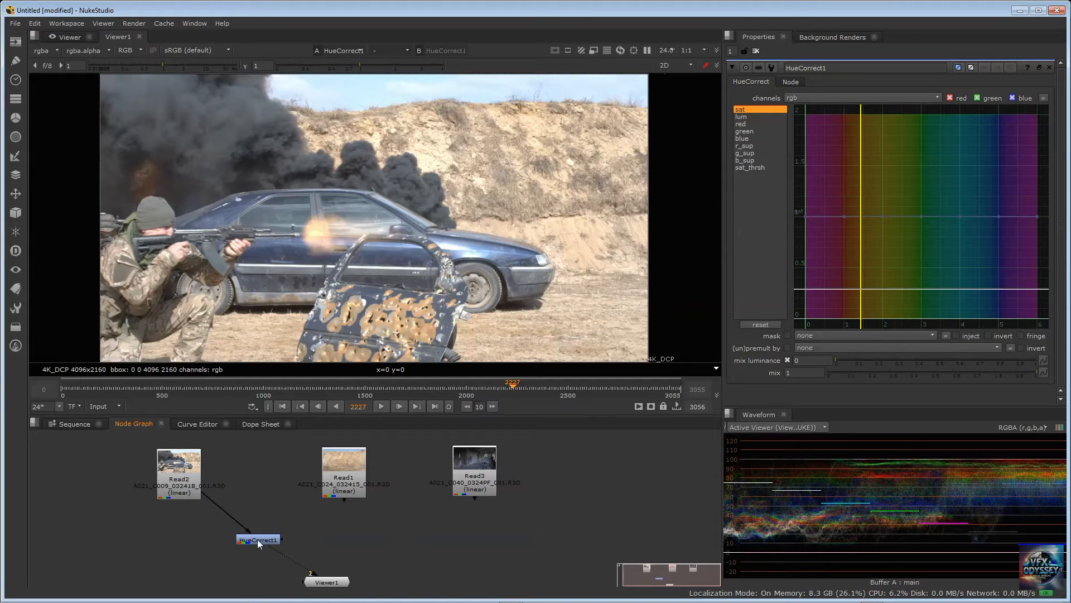
pyautogui.moveTo(257, 539); pyautogui.dragTo(256, 532)
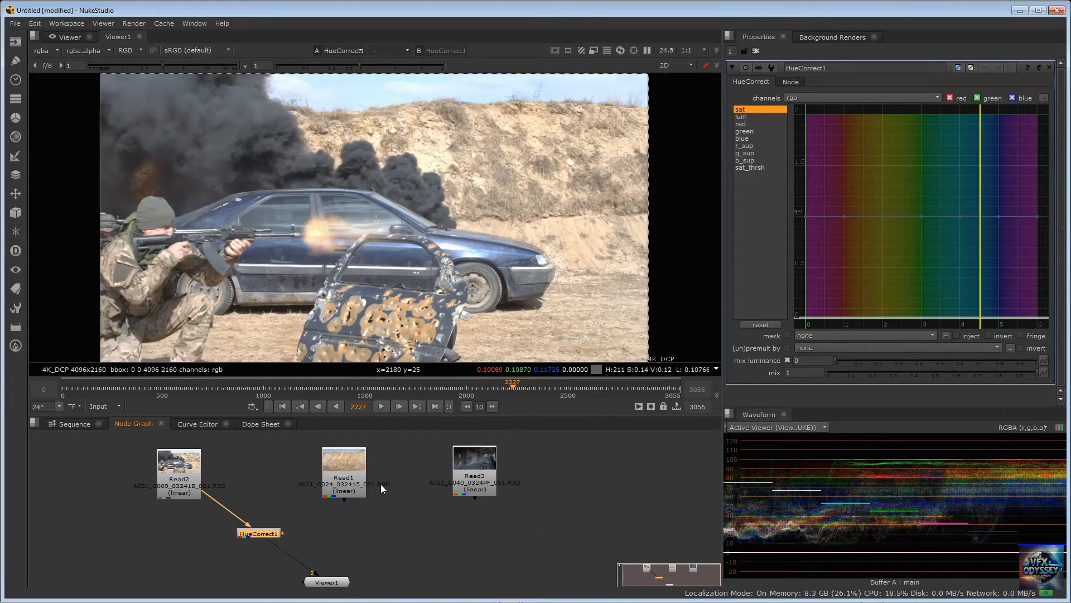
pyautogui.click(473, 480)
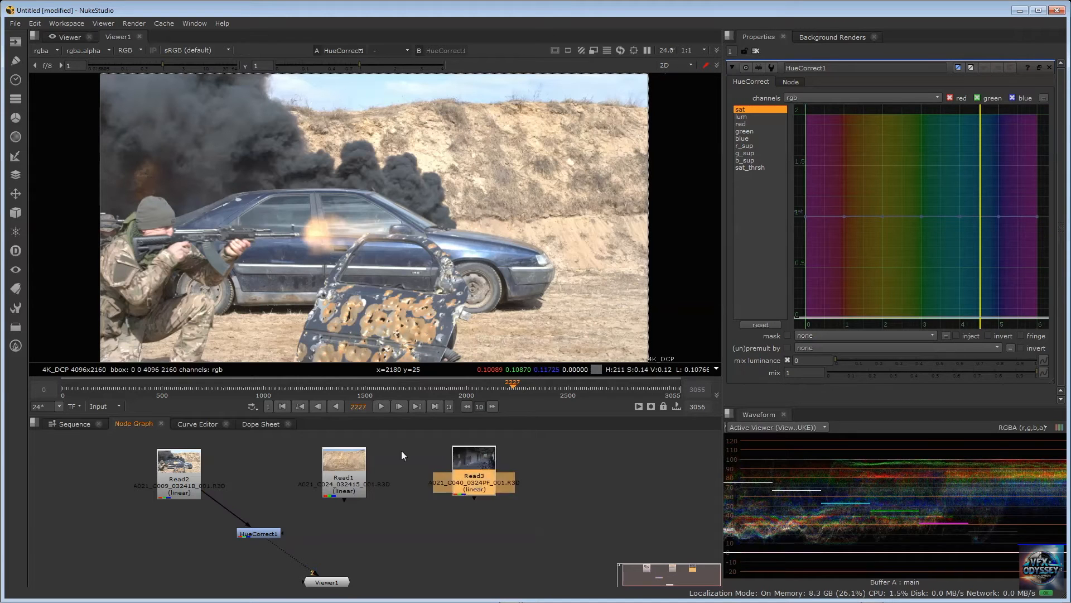
pyautogui.moveTo(473, 480); pyautogui.dragTo(438, 477)
pyautogui.moveTo(258, 534); pyautogui.dragTo(270, 542)
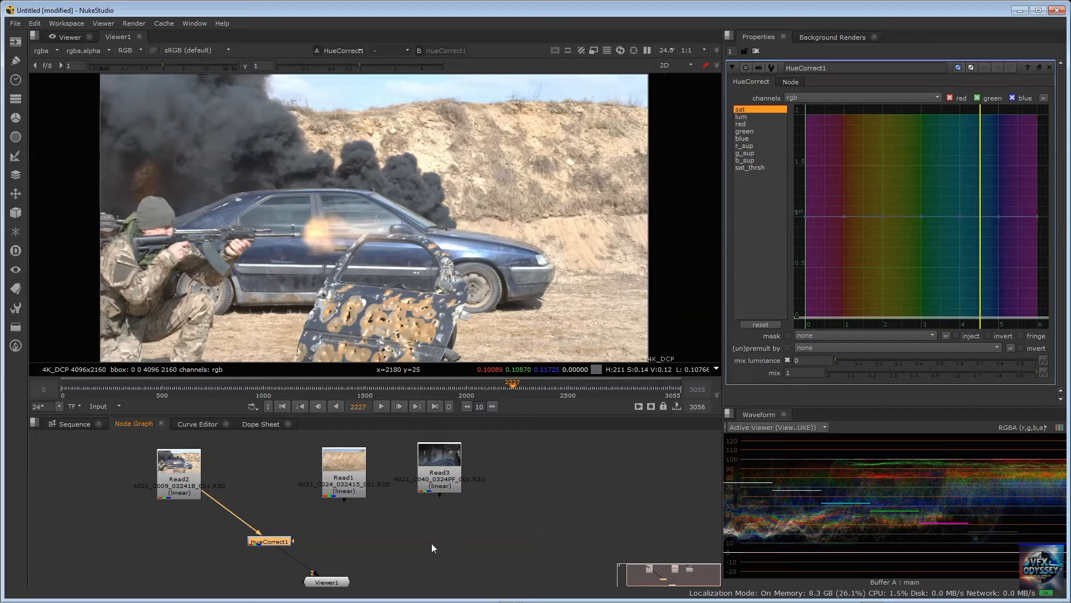
# Reconnect HueCorrect1 from Read2 to Read3 and display its result in Viewer1
pyautogui.click(434, 459)
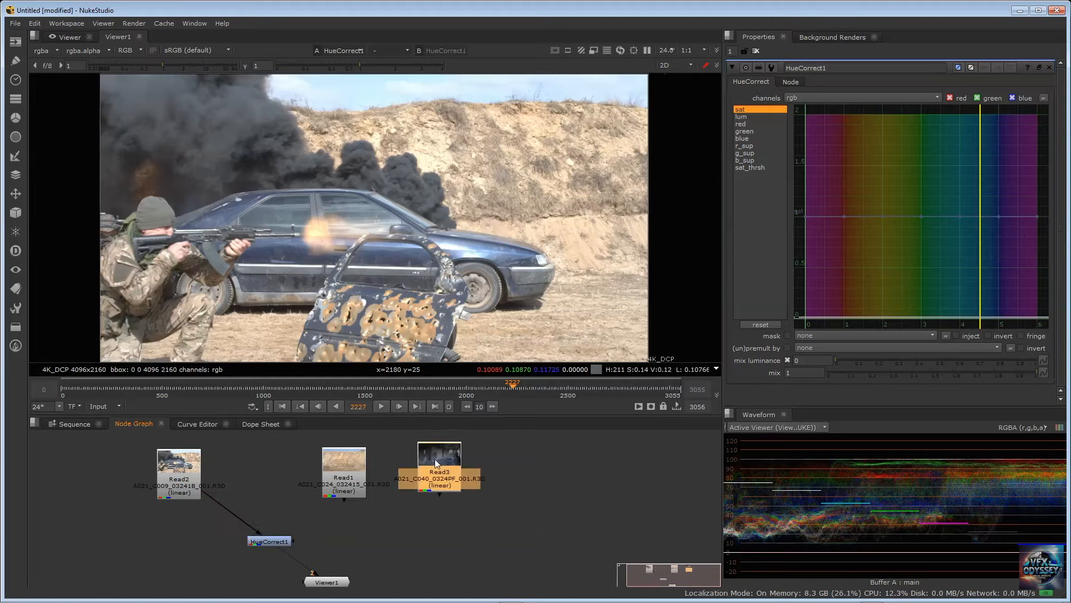
pyautogui.press('1')
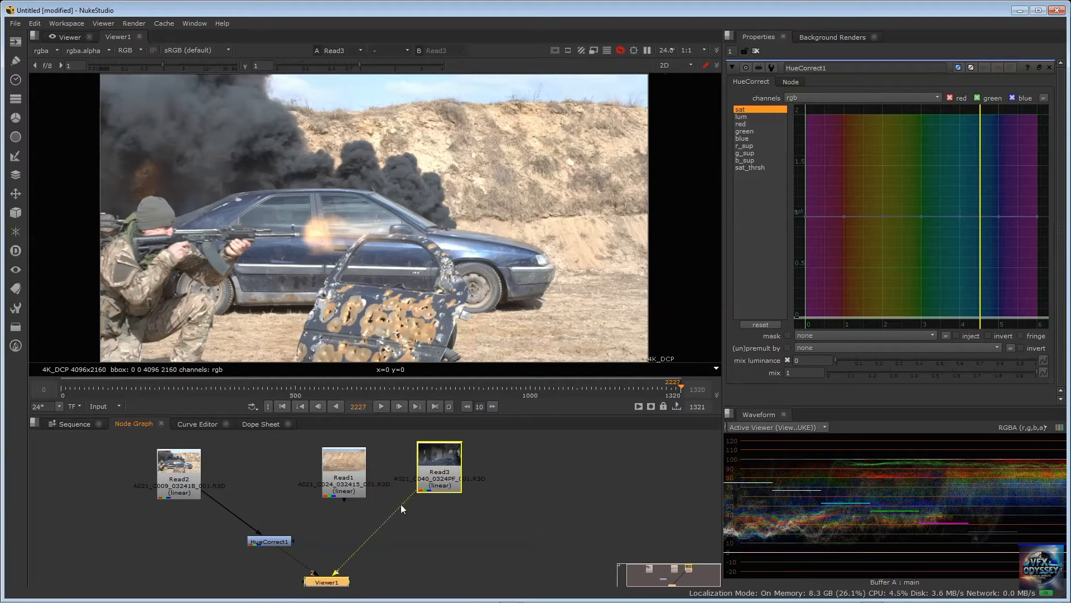
pyautogui.moveTo(269, 540); pyautogui.dragTo(430, 491)
pyautogui.moveTo(319, 544); pyautogui.dragTo(340, 543)
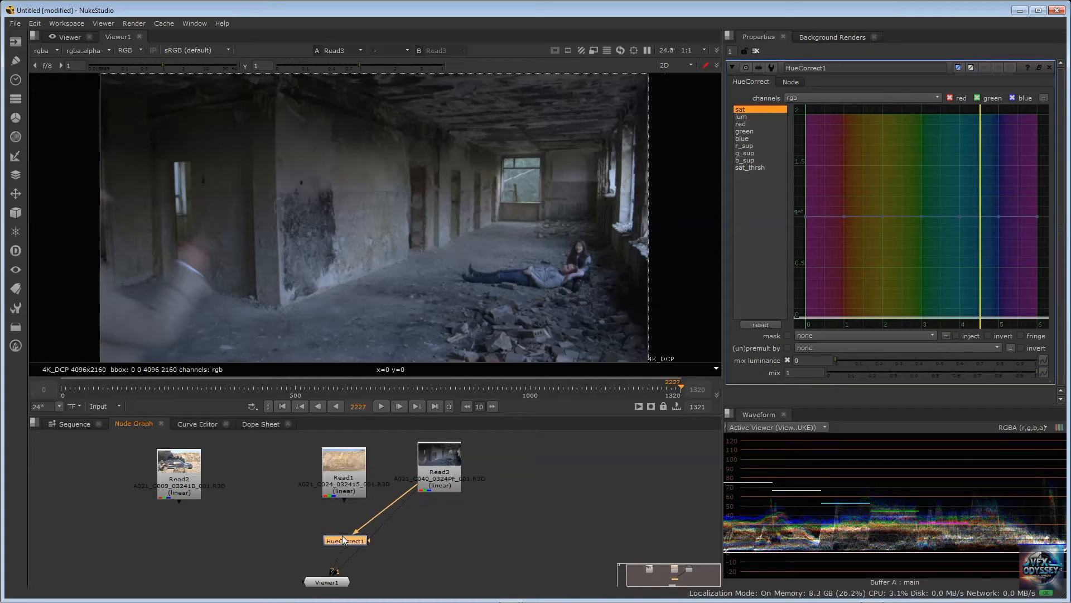
pyautogui.press('1')
pyautogui.click(350, 551)
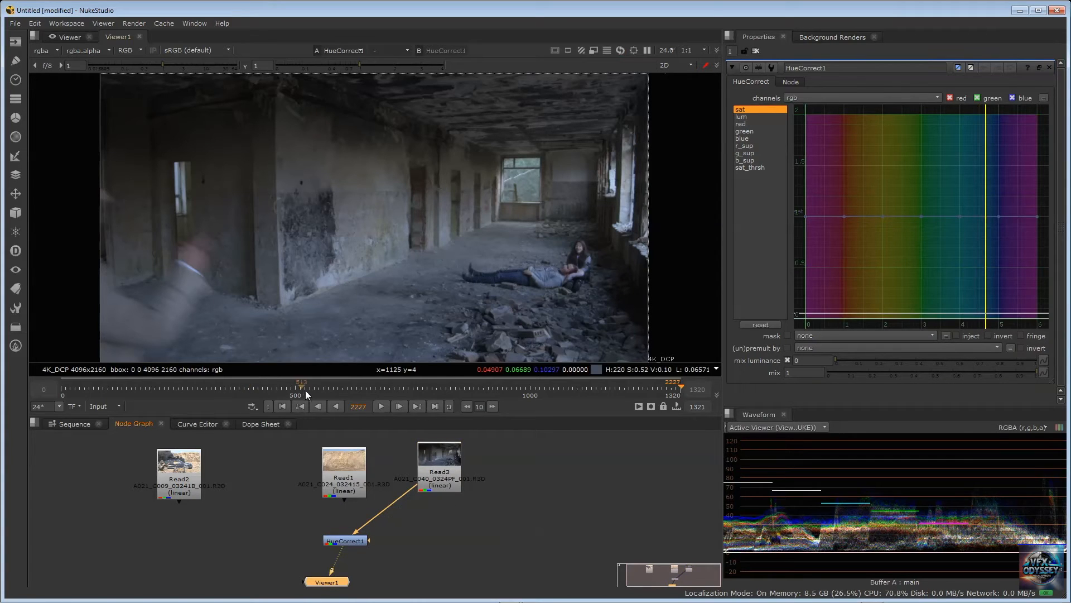
# Scrub through the Read3 footage to frame 866, where the soldiers enter the corridor
pyautogui.click(446, 386)
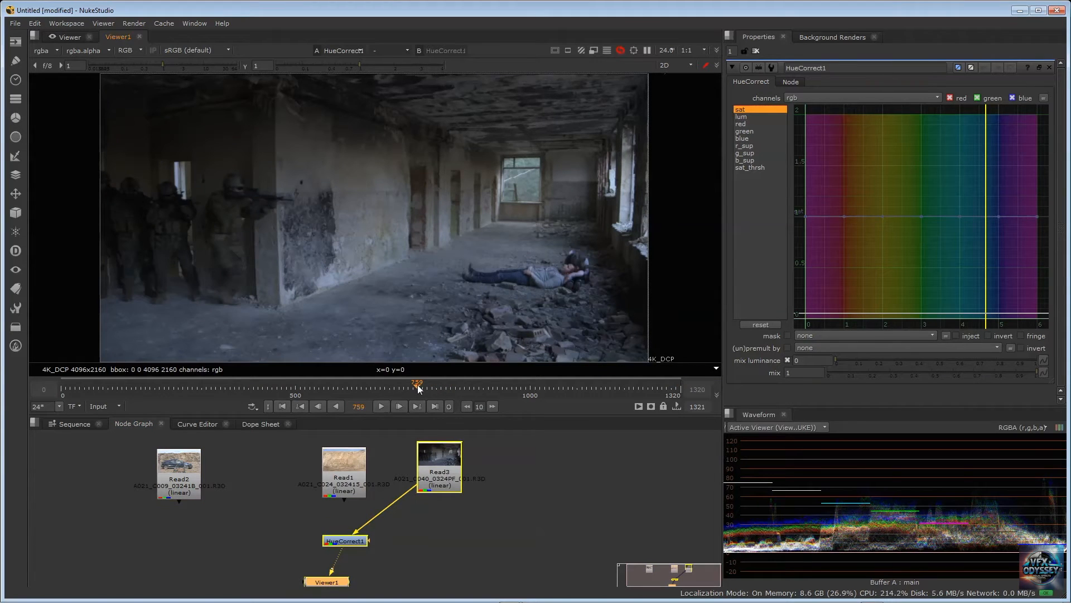
pyautogui.click(470, 386)
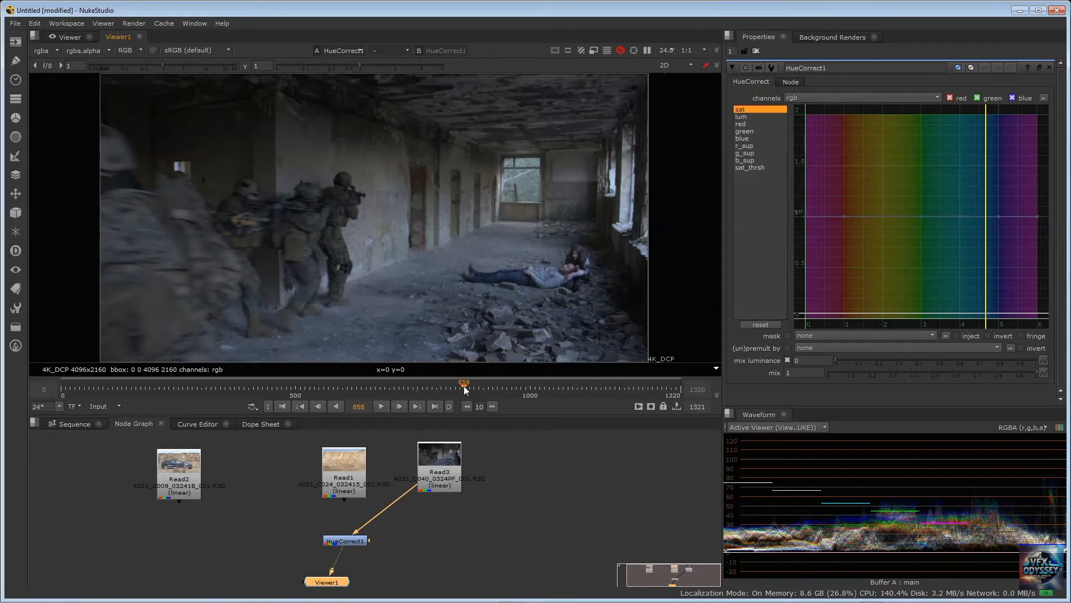
pyautogui.click(476, 386)
pyautogui.moveTo(467, 385); pyautogui.dragTo(459, 387)
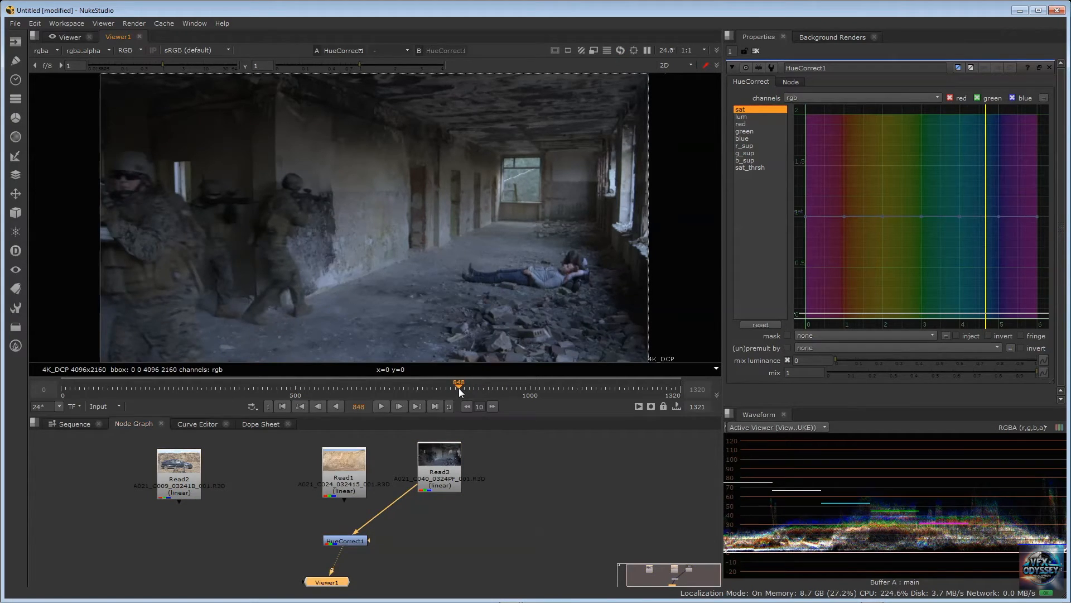
pyautogui.moveTo(459, 387); pyautogui.dragTo(469, 390)
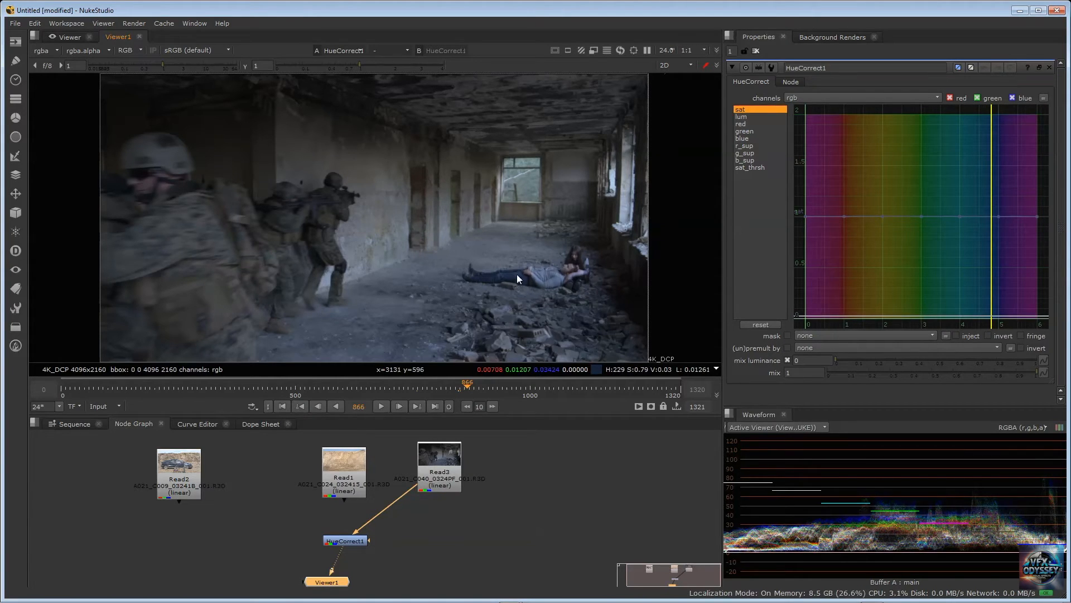
# Sample the lying figure's blue jeans and add sat curve points at about x 4.75 and x 5.48 on the level line
pyautogui.keyDown('ctrl'); pyautogui.keyDown('shift'); pyautogui.moveTo(514, 274); pyautogui.dragTo(520, 279); pyautogui.keyUp('shift'); pyautogui.keyUp('ctrl')
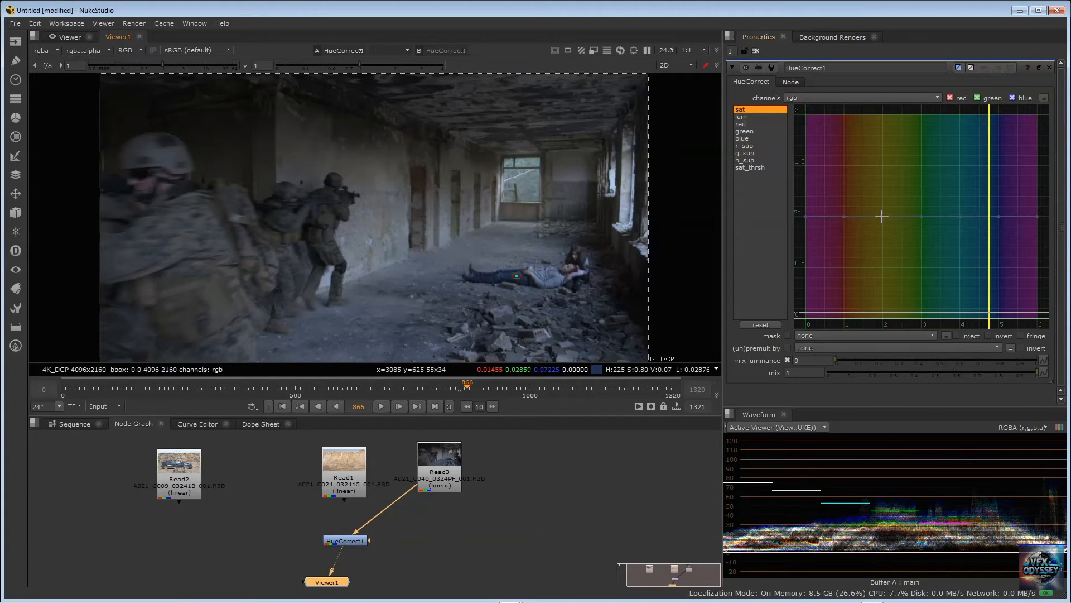
pyautogui.click(924, 216)
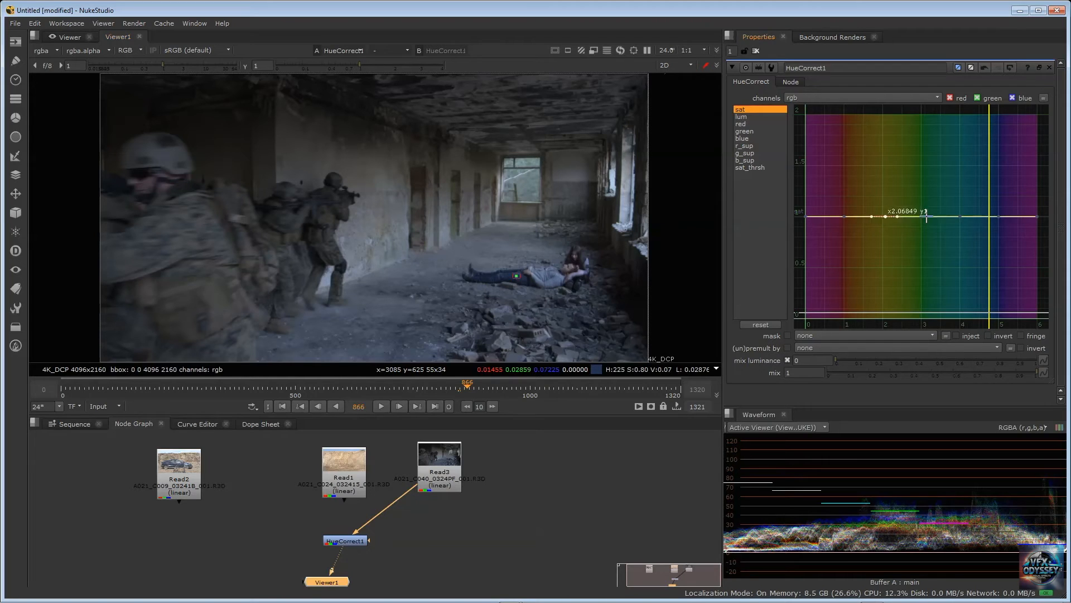
pyautogui.keyDown('ctrl'); pyautogui.keyDown('alt'); pyautogui.click(991, 216); pyautogui.keyUp('alt'); pyautogui.keyUp('ctrl')
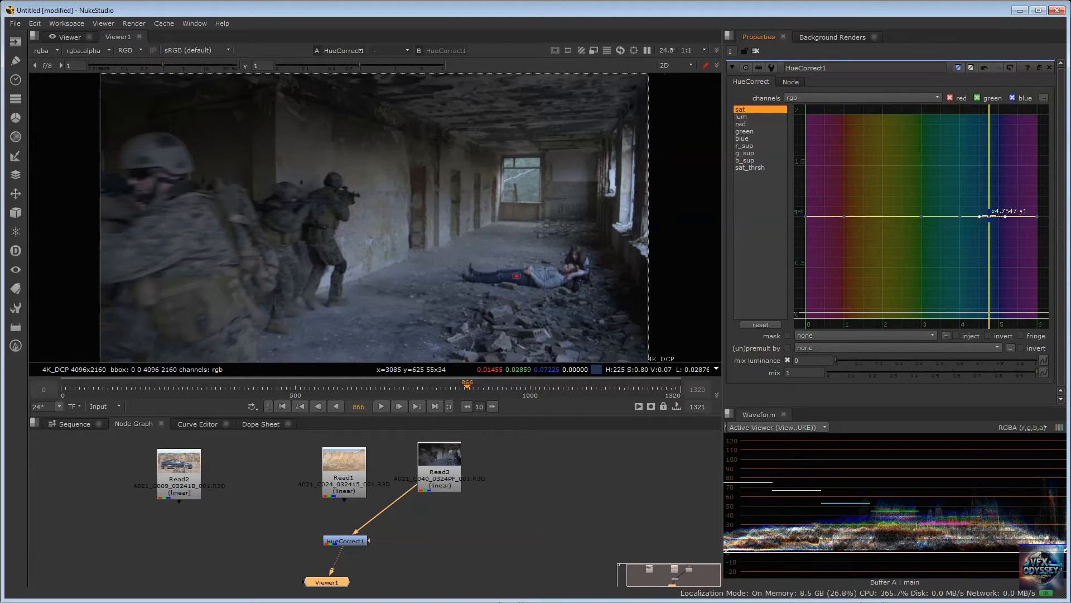
pyautogui.moveTo(991, 216); pyautogui.dragTo(1018, 216)
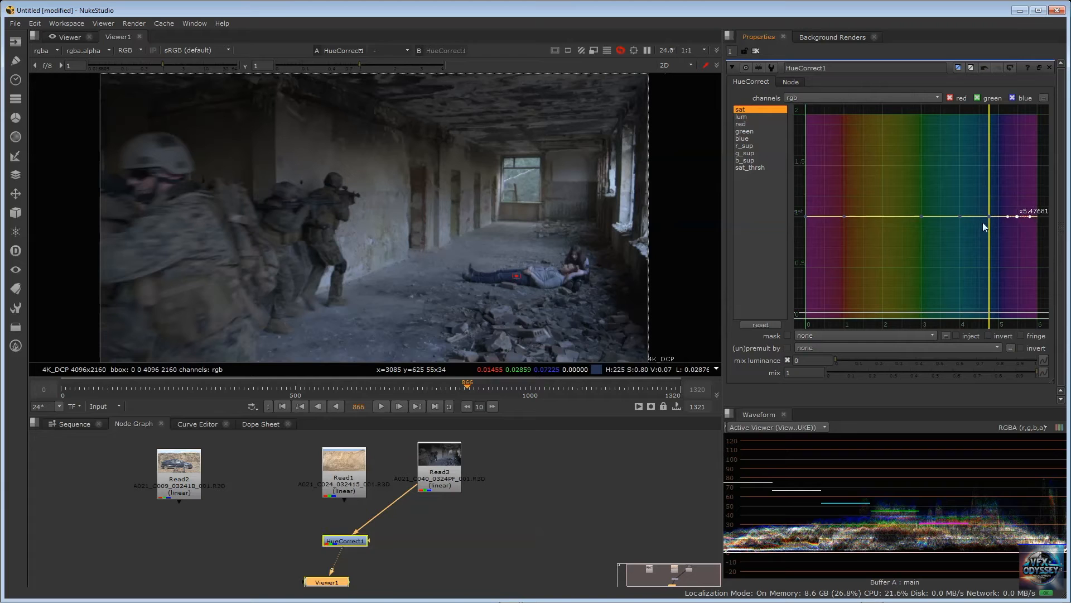
pyautogui.hotkey('ctrl', 'z')
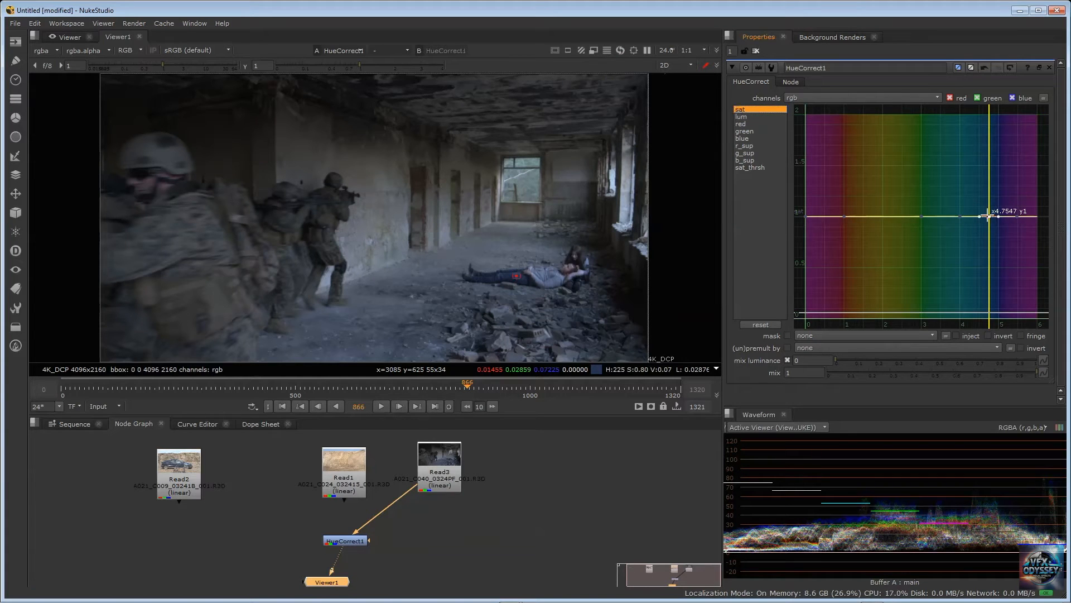
# Lower the sat point at x 4.75 to about 0.17 and narrow the dip with neighboring points at about x 4.62 and 4.86
pyautogui.moveTo(990, 217); pyautogui.dragTo(989, 302)
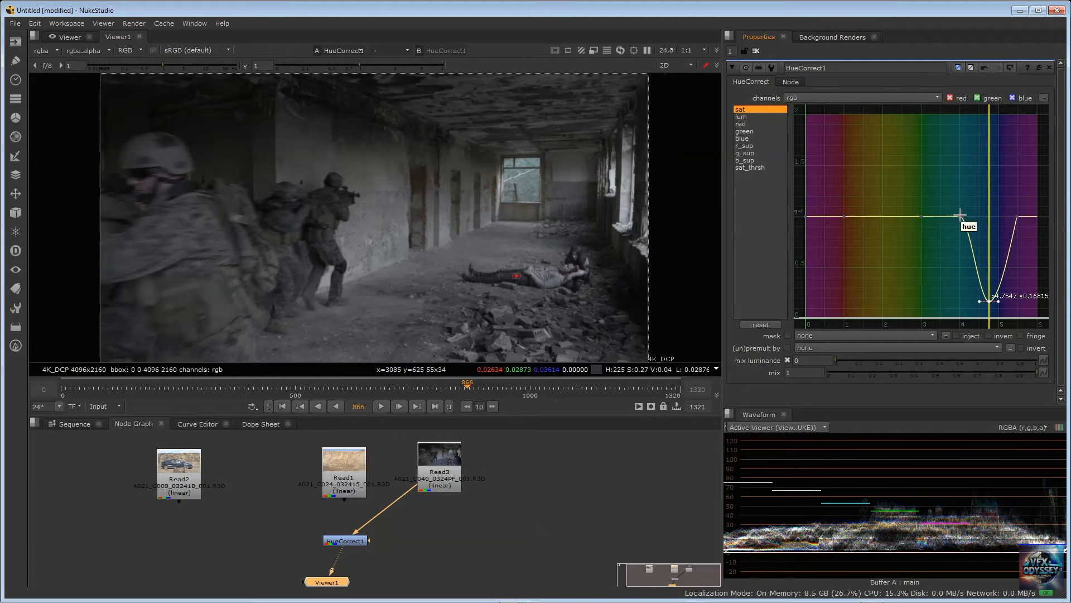
pyautogui.moveTo(962, 216); pyautogui.dragTo(985, 216)
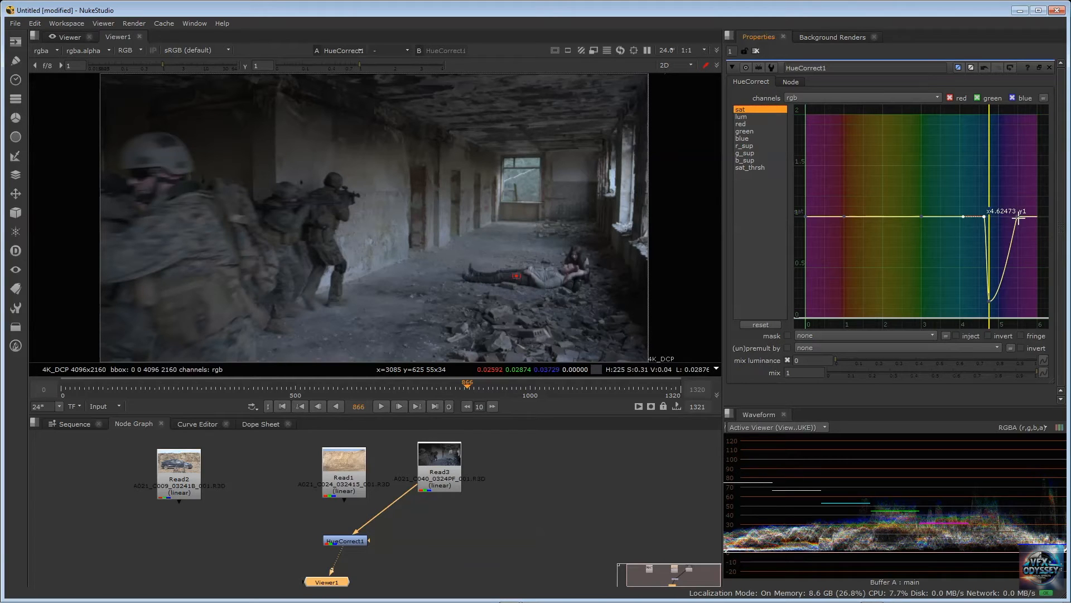
pyautogui.moveTo(1017, 217); pyautogui.dragTo(993, 215)
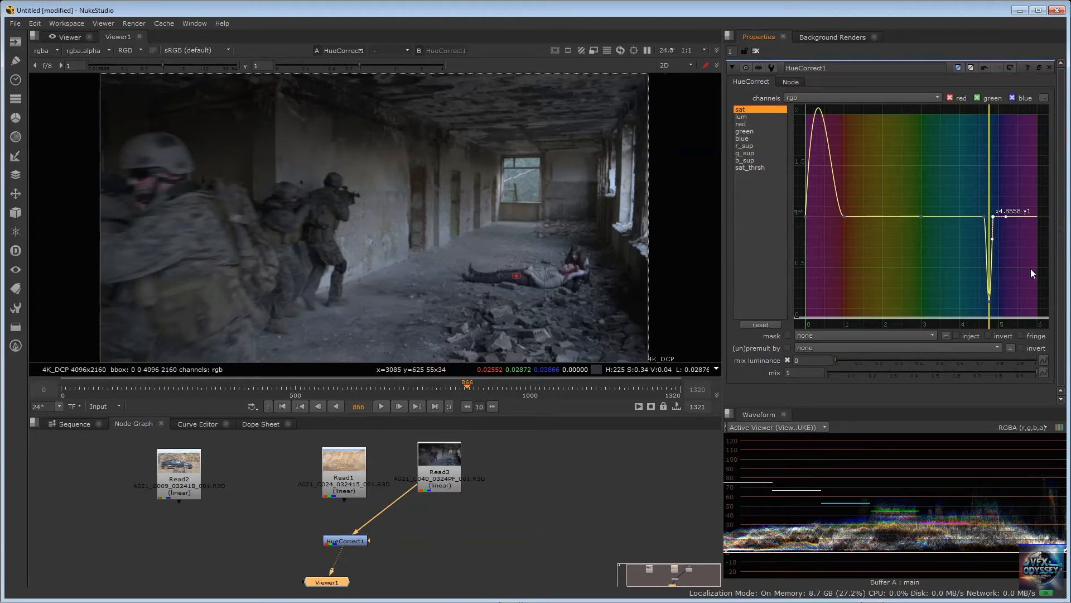
pyautogui.click(985, 216)
pyautogui.click(993, 217)
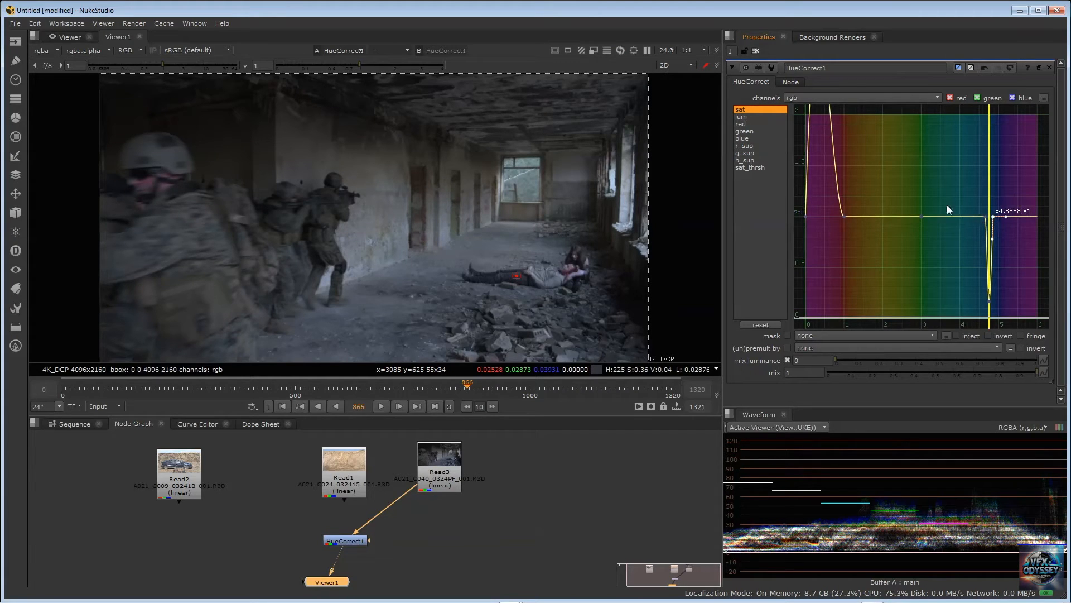
# Flatten the tangent of the sat curve's first point at x 0 to a slope of about 0.04, removing the overshoot in the red hues
pyautogui.scroll(-3, 865, 202)
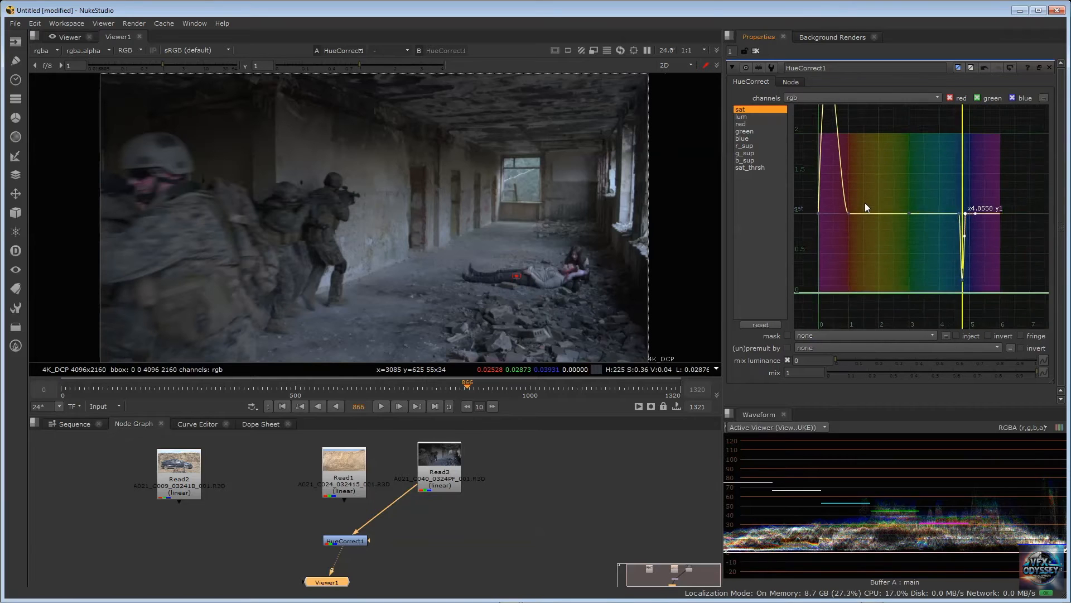
pyautogui.scroll(-2, 894, 192)
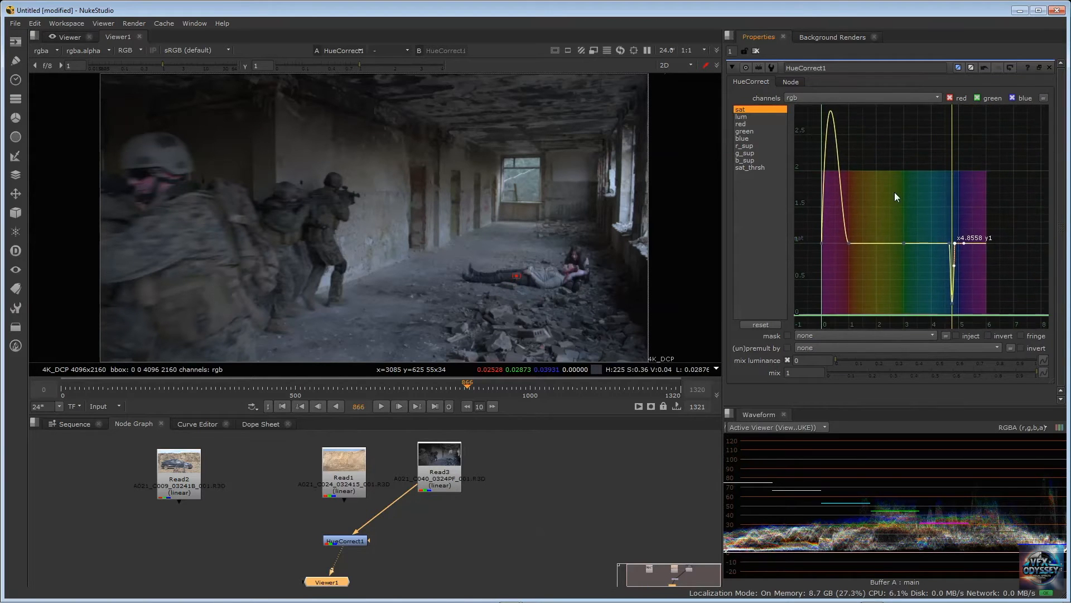
pyautogui.moveTo(890, 194); pyautogui.dragTo(925, 217, button='middle')
pyautogui.scroll(3, 922, 220)
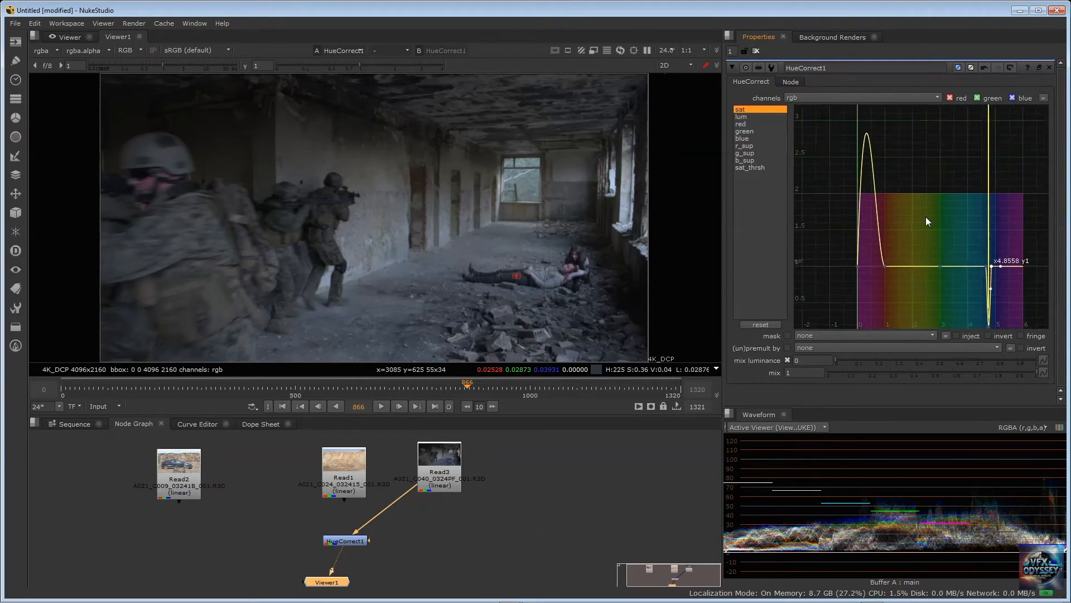
pyautogui.click(847, 275)
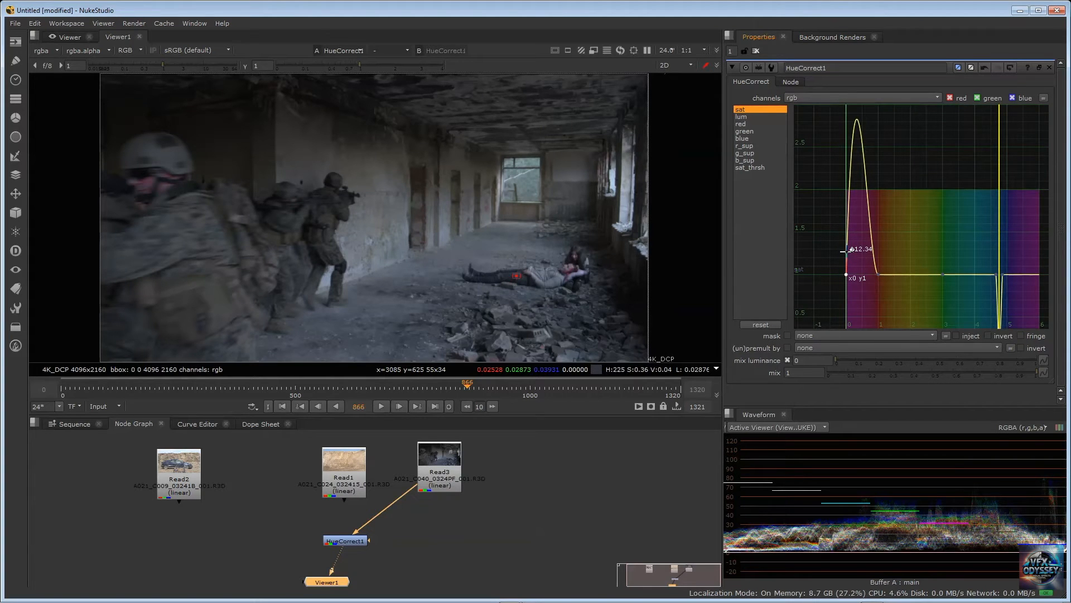
pyautogui.moveTo(843, 252); pyautogui.dragTo(862, 272)
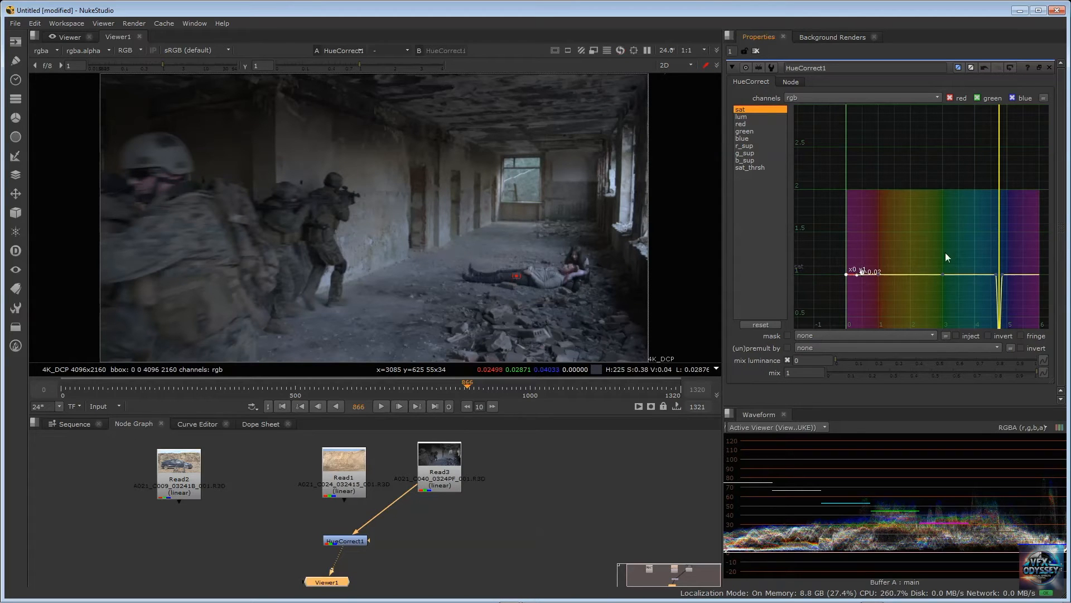
pyautogui.moveTo(945, 252); pyautogui.dragTo(918, 189, button='middle')
pyautogui.scroll(2, 925, 210)
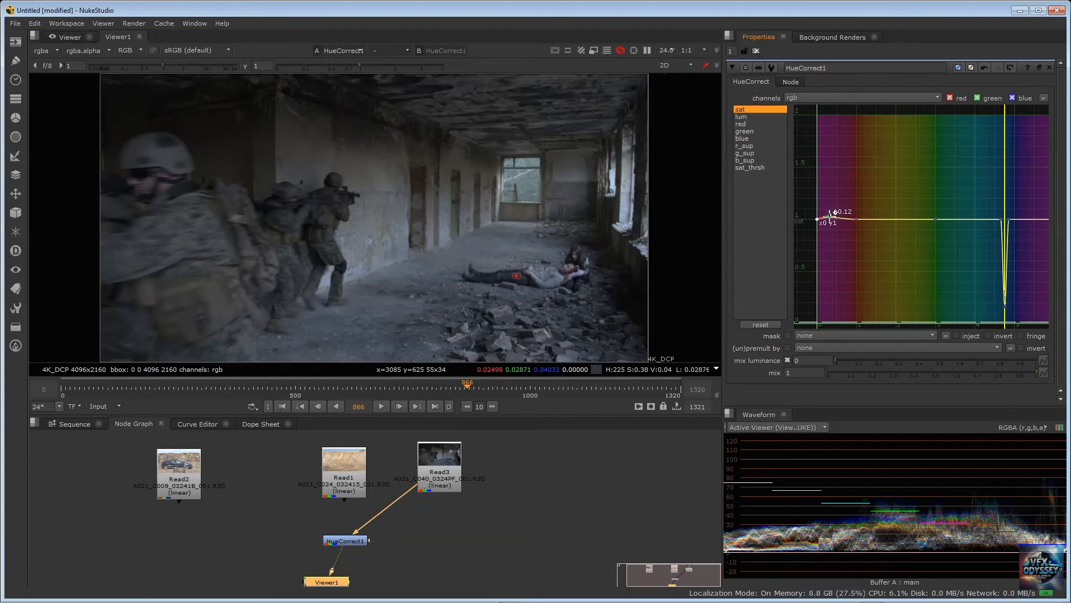
pyautogui.moveTo(830, 219); pyautogui.dragTo(830, 218)
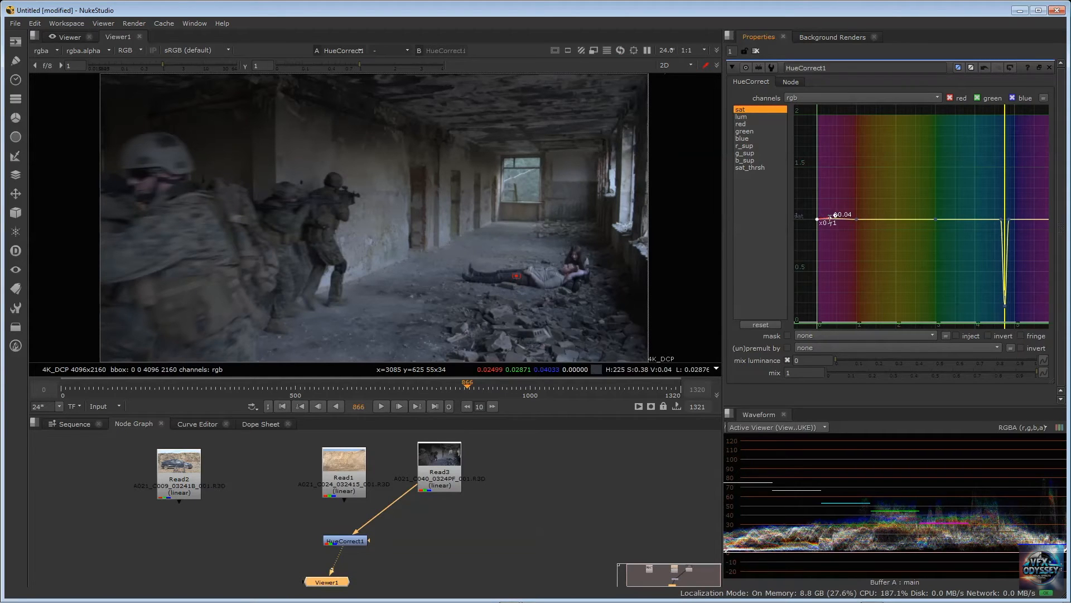
# Examine the sat curve's narrow dip in the blue hues and its shape across the full hue range
pyautogui.scroll(1, 996, 200)
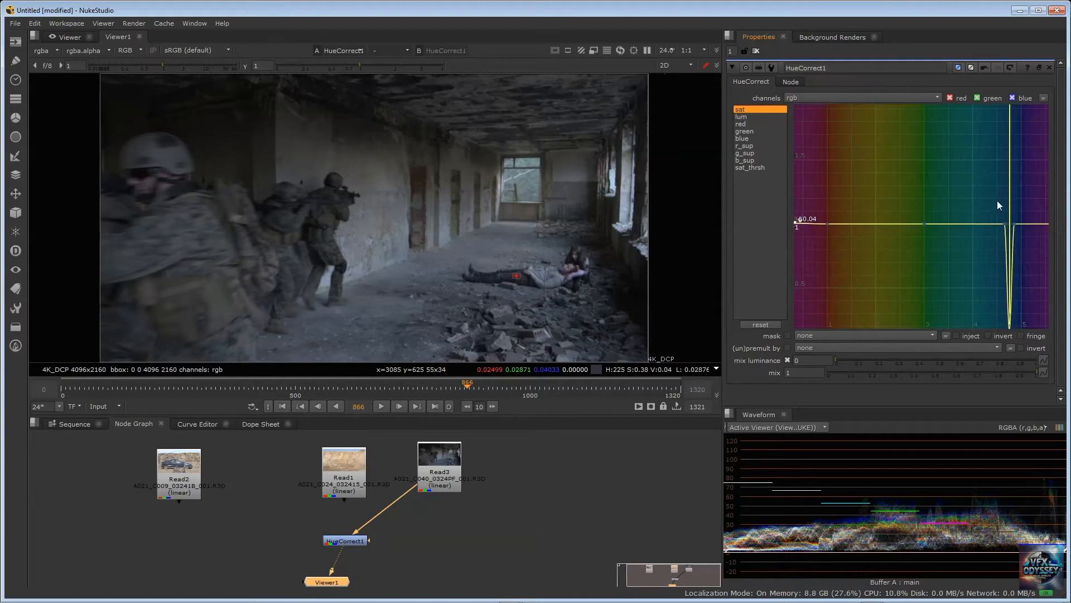
pyautogui.moveTo(997, 200); pyautogui.dragTo(929, 165, button='middle')
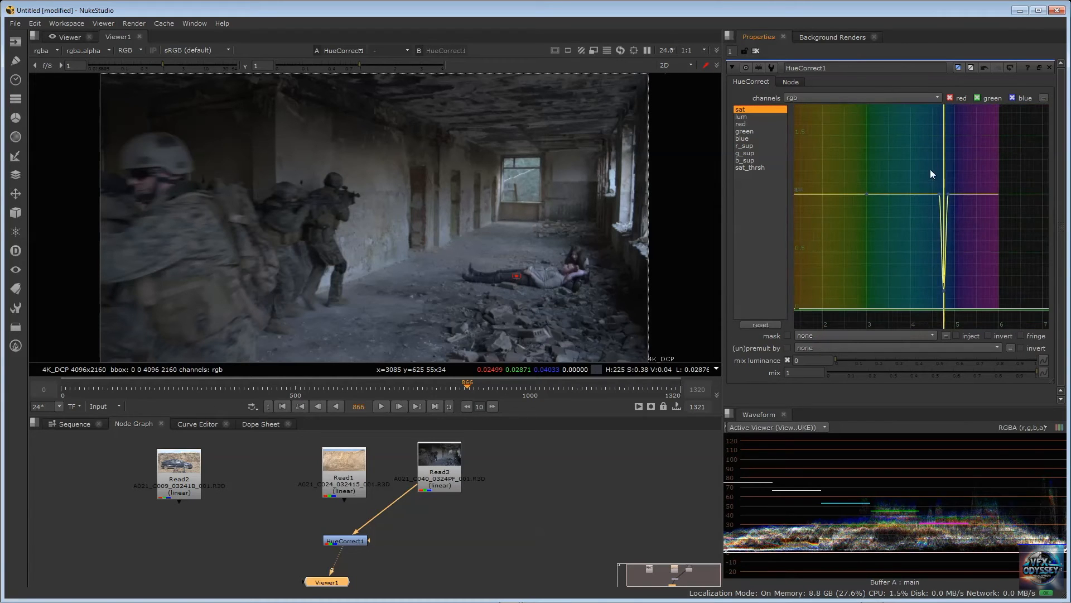
pyautogui.press('f')
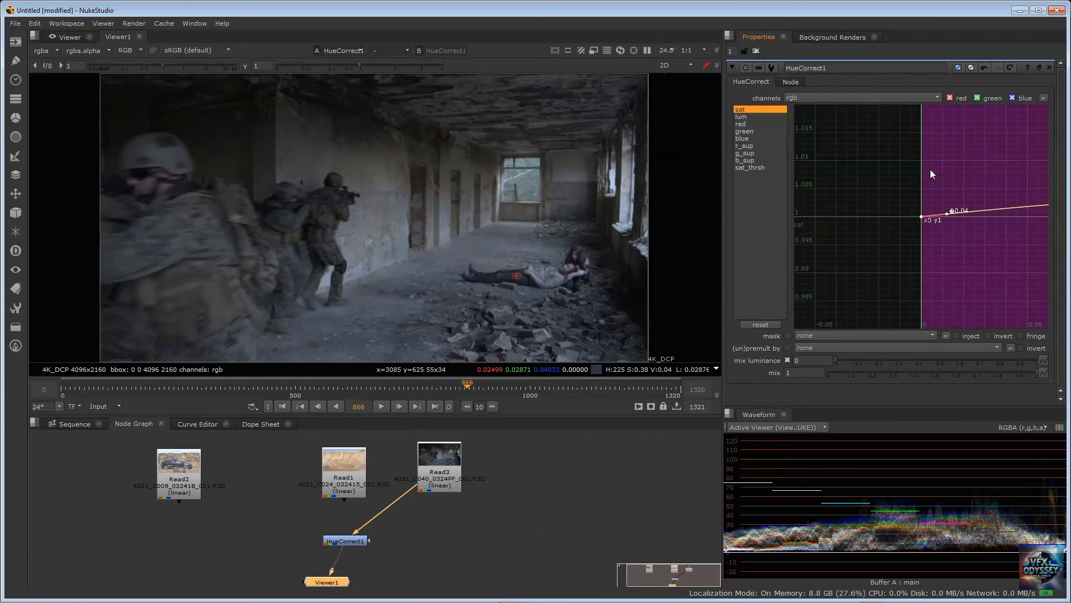
pyautogui.click(964, 167)
pyautogui.press('f')
pyautogui.scroll(-2, 961, 184)
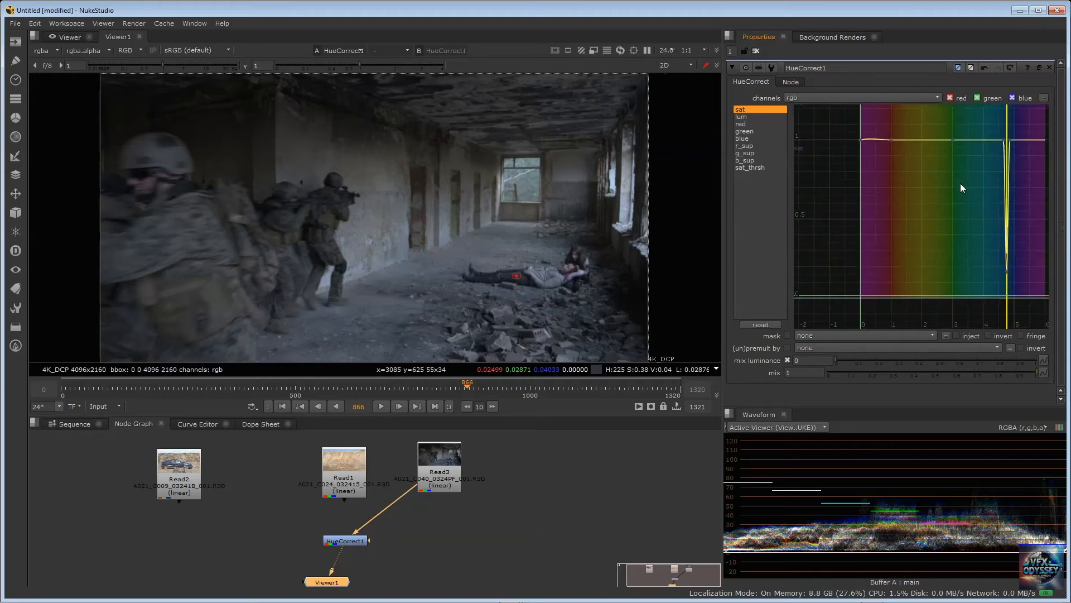
pyautogui.scroll(-1, 960, 184)
pyautogui.moveTo(1008, 154); pyautogui.dragTo(931, 179, button='middle')
pyautogui.scroll(-1, 956, 218)
pyautogui.scroll(-3, 956, 214)
pyautogui.scroll(5, 964, 180)
pyautogui.scroll(-1, 930, 167)
pyautogui.scroll(-1, 936, 176)
pyautogui.scroll(1, 929, 180)
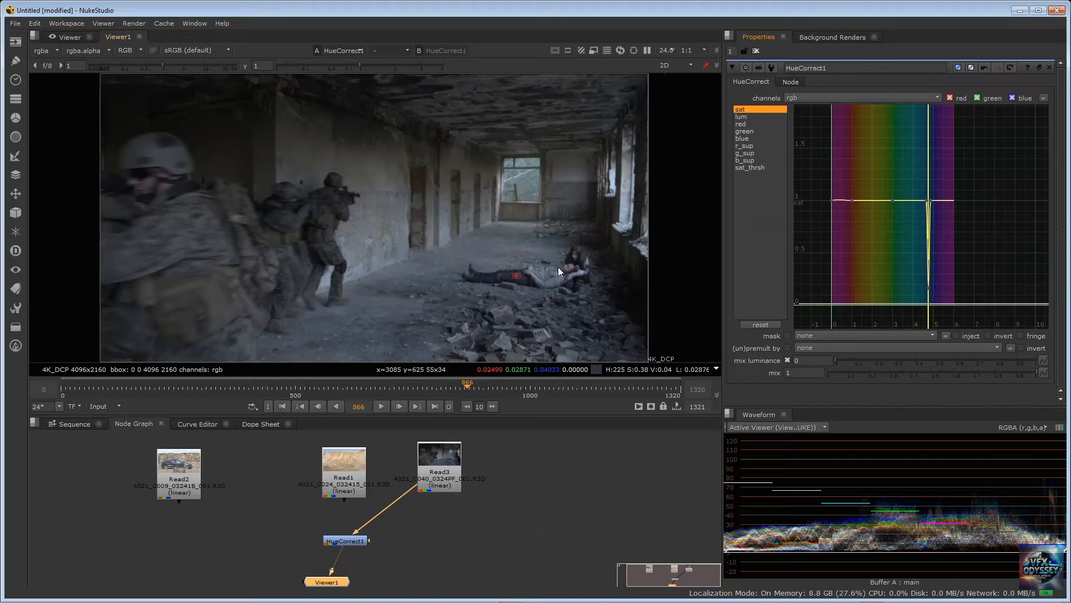
# Delete the HueCorrect1 node and look over the available color nodes without adding one
pyautogui.press('Delete')
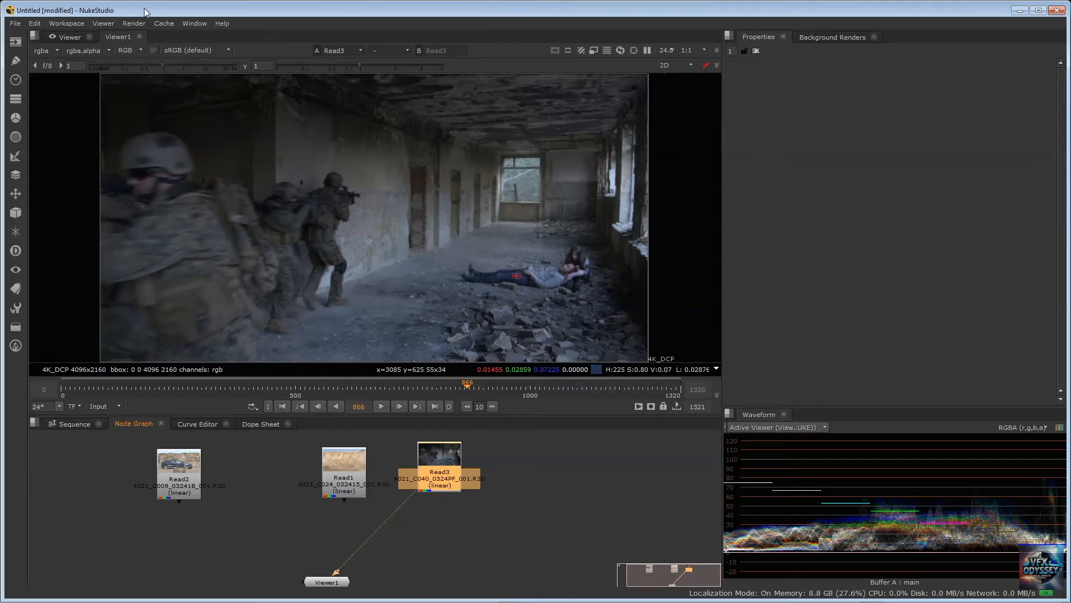
pyautogui.click(15, 119)
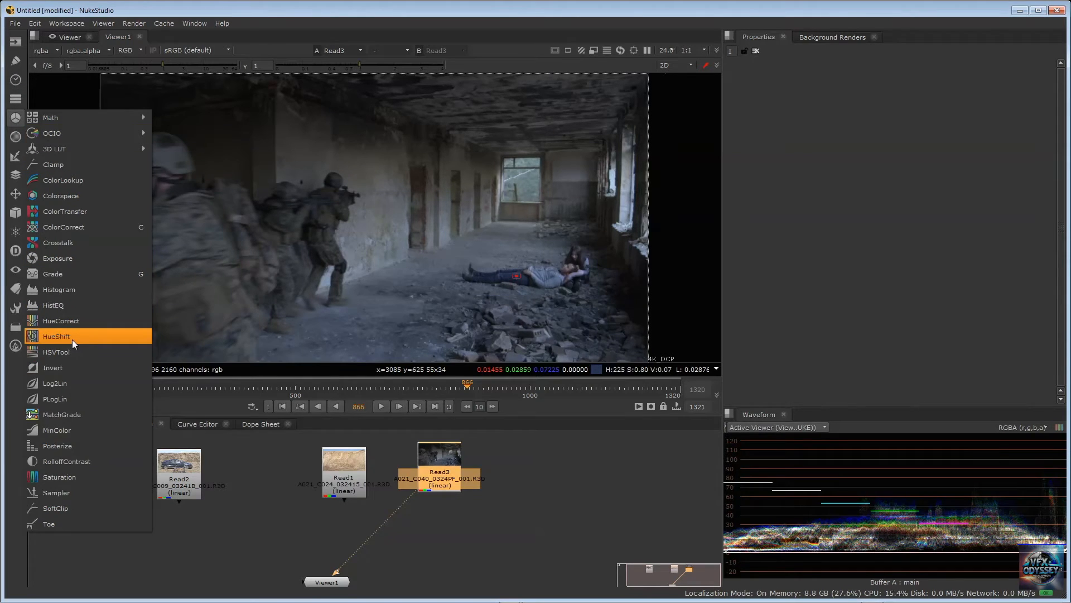
pyautogui.click(247, 483)
# Display Read2 in Viewer1 and scrub its footage to about frame 2490, where soldiers advance past the car
pyautogui.click(179, 461)
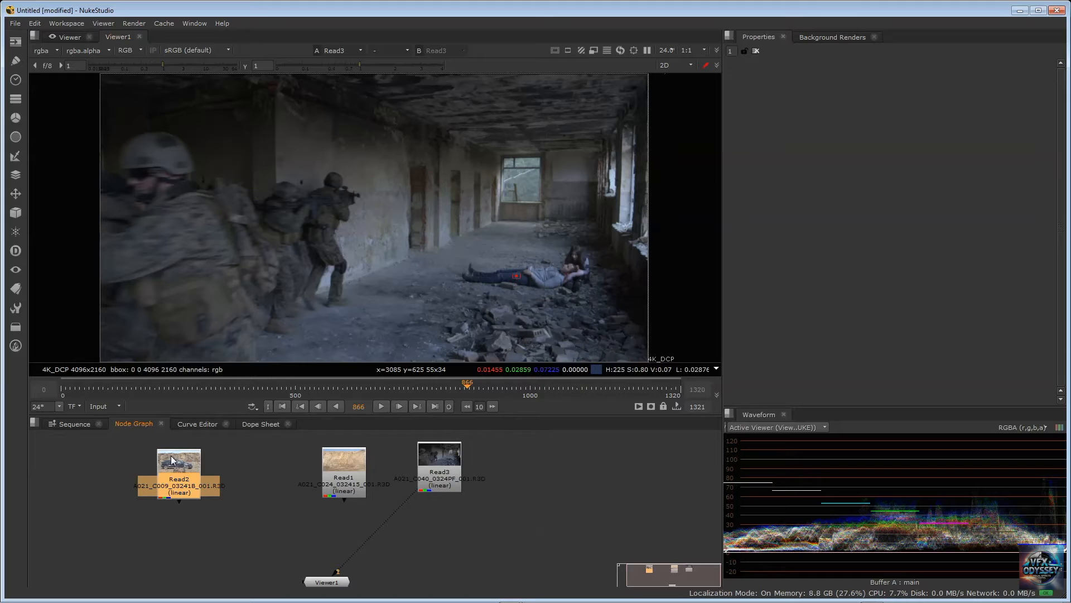
pyautogui.press('1')
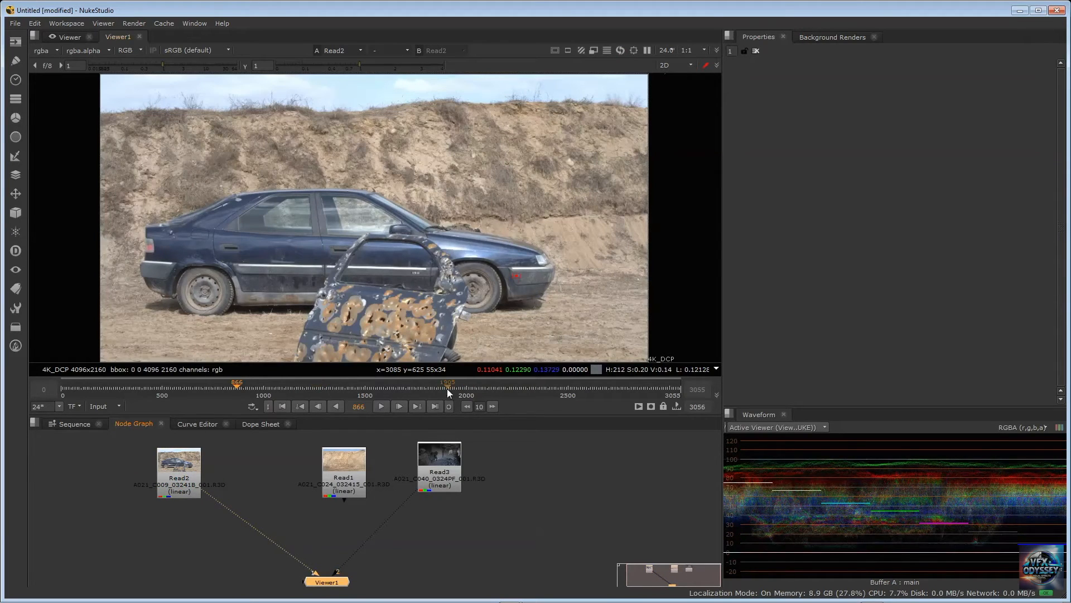
pyautogui.click(358, 406)
pyautogui.click(507, 387)
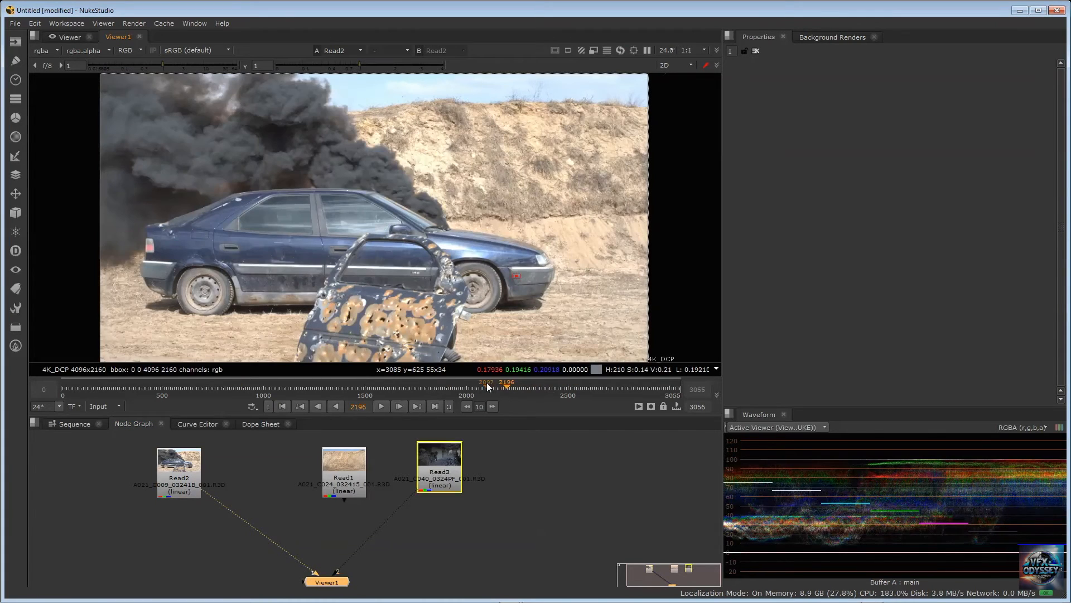
pyautogui.click(487, 383)
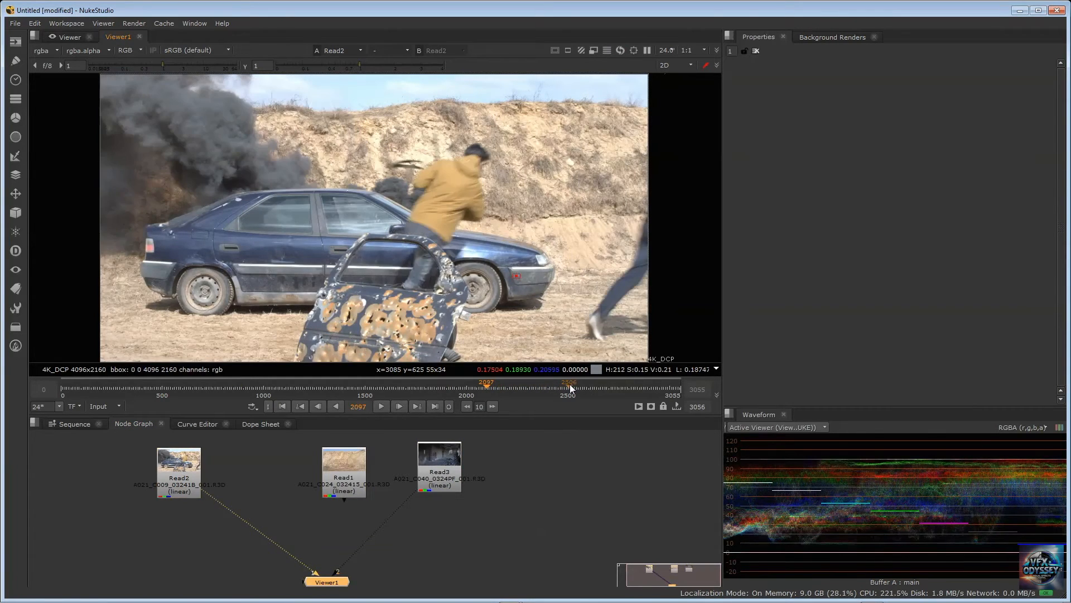
pyautogui.click(560, 383)
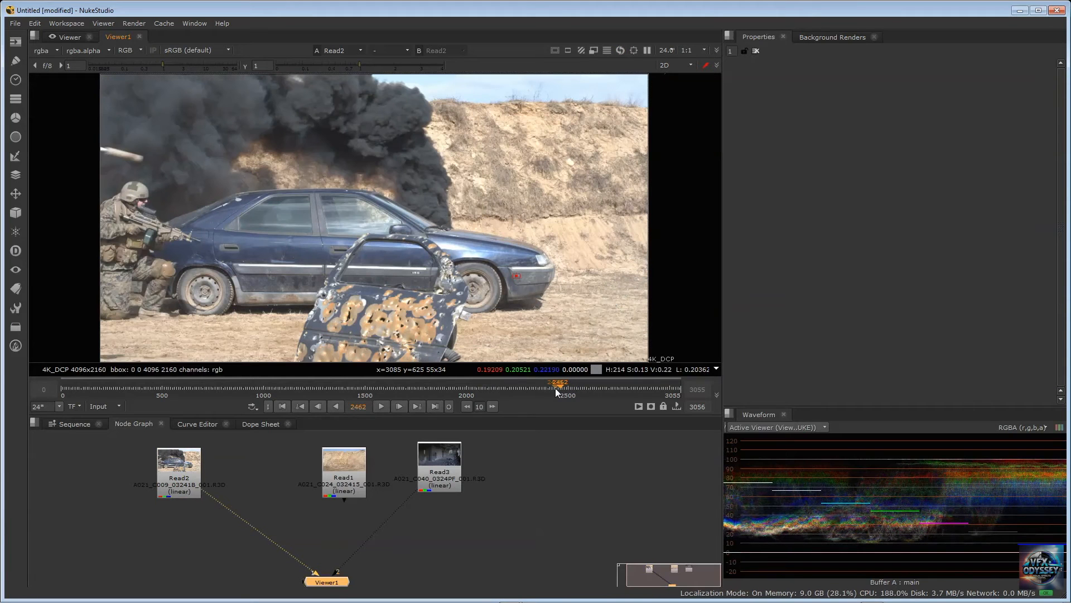
pyautogui.click(569, 384)
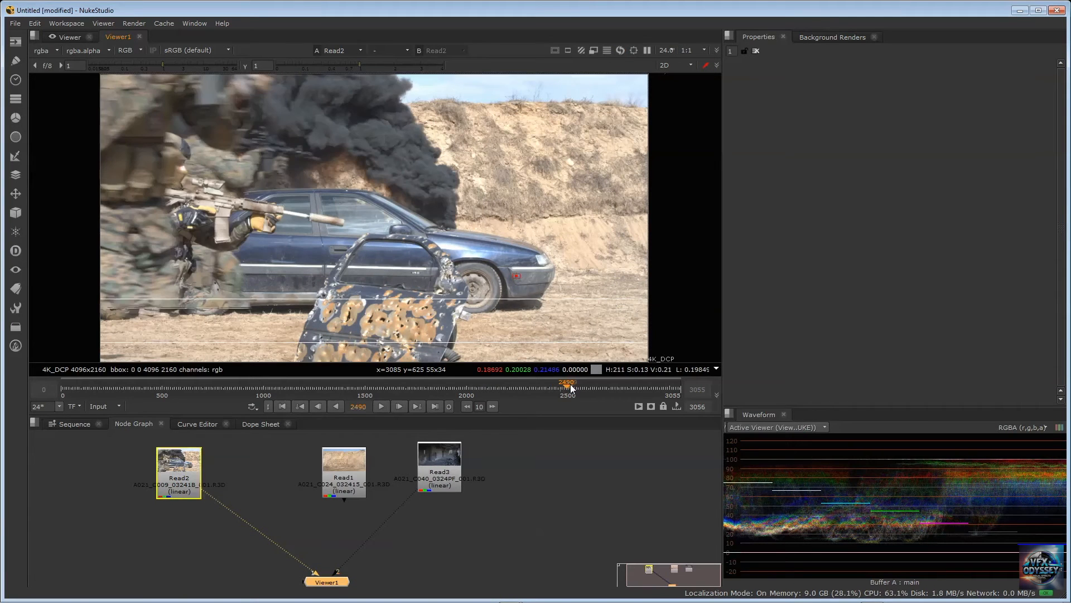
# Scrub the Read2 footage back to frame 2061, where two gunmen stand in front of the blue car
pyautogui.click(542, 387)
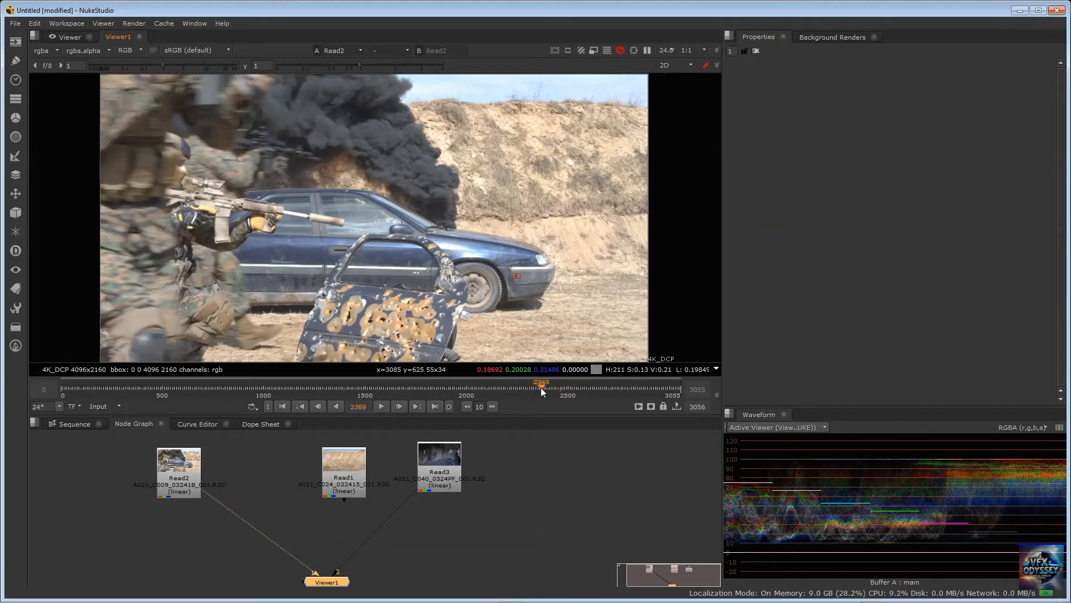
pyautogui.click(530, 386)
pyautogui.click(523, 386)
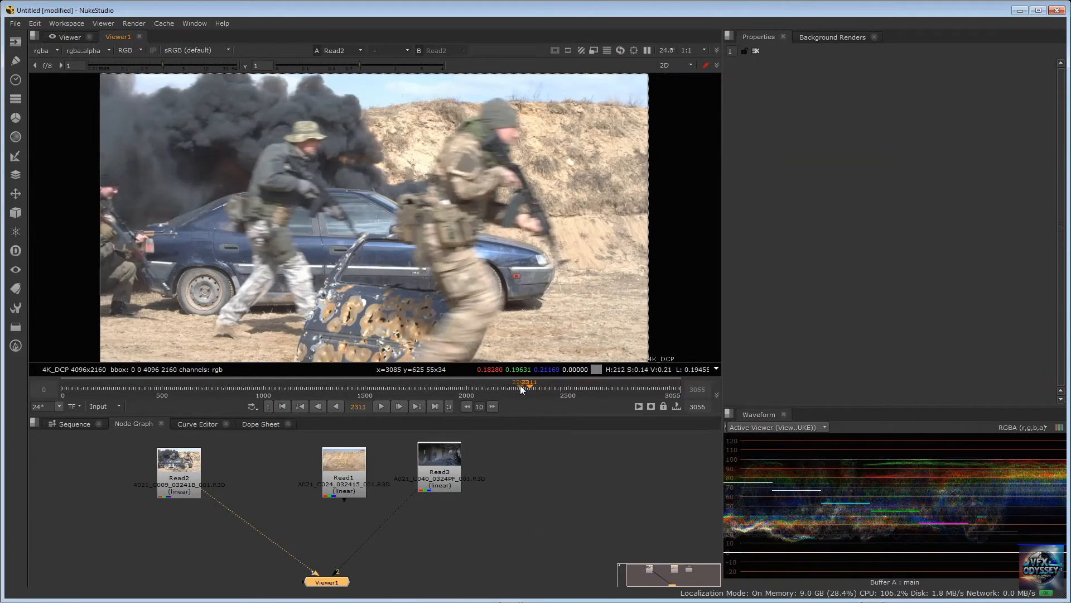
pyautogui.click(512, 387)
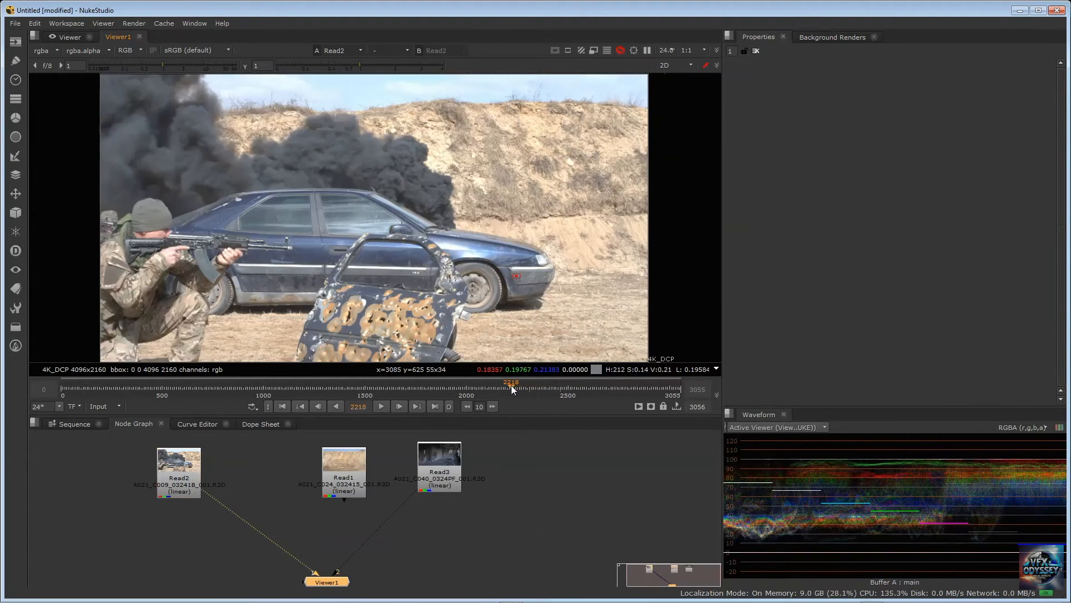
pyautogui.click(499, 384)
pyautogui.click(490, 384)
pyautogui.click(487, 384)
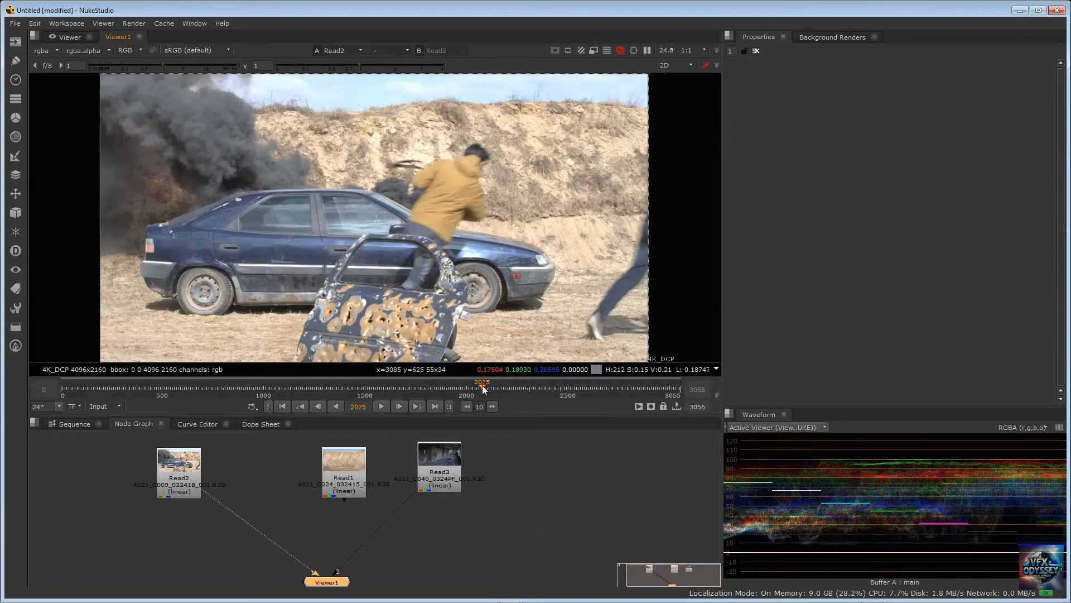
pyautogui.click(482, 385)
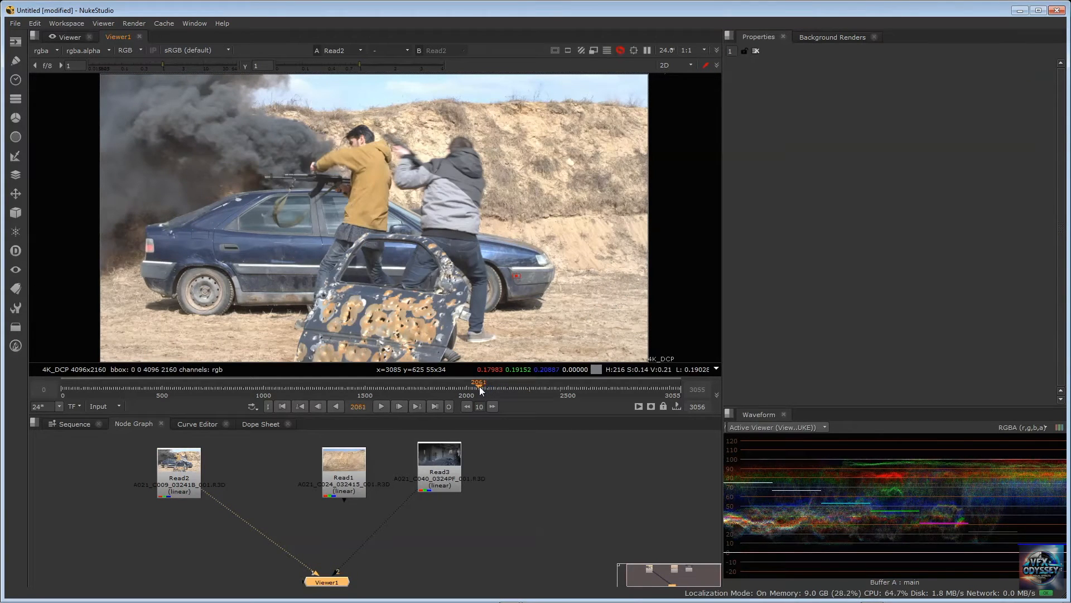
pyautogui.click(477, 388)
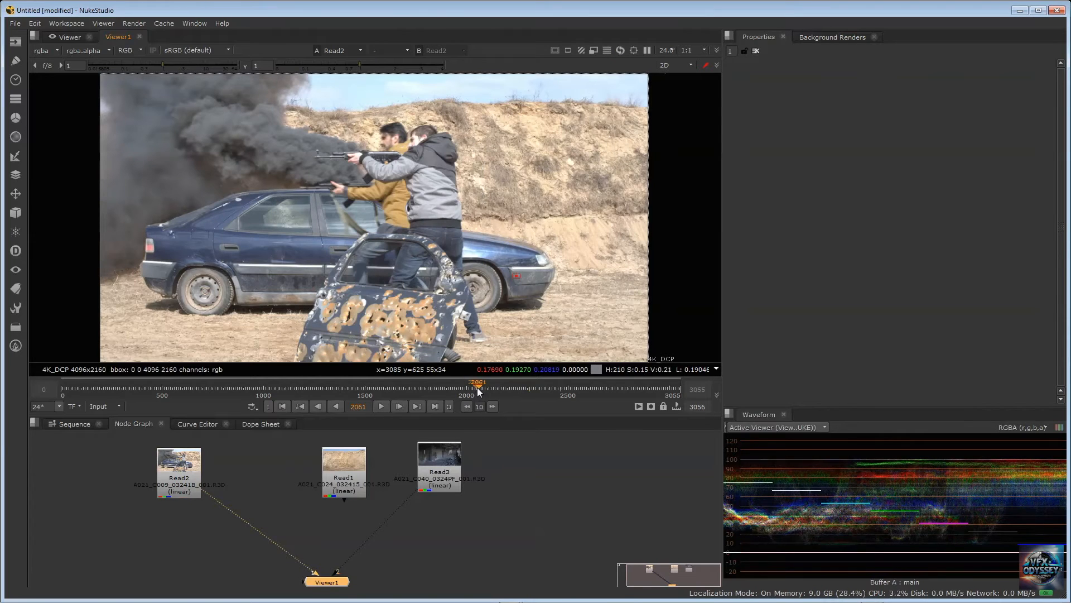
# Scrub the Read2 footage to frame 2058, where both gunmen aim their rifles in front of the blue car
pyautogui.click(477, 385)
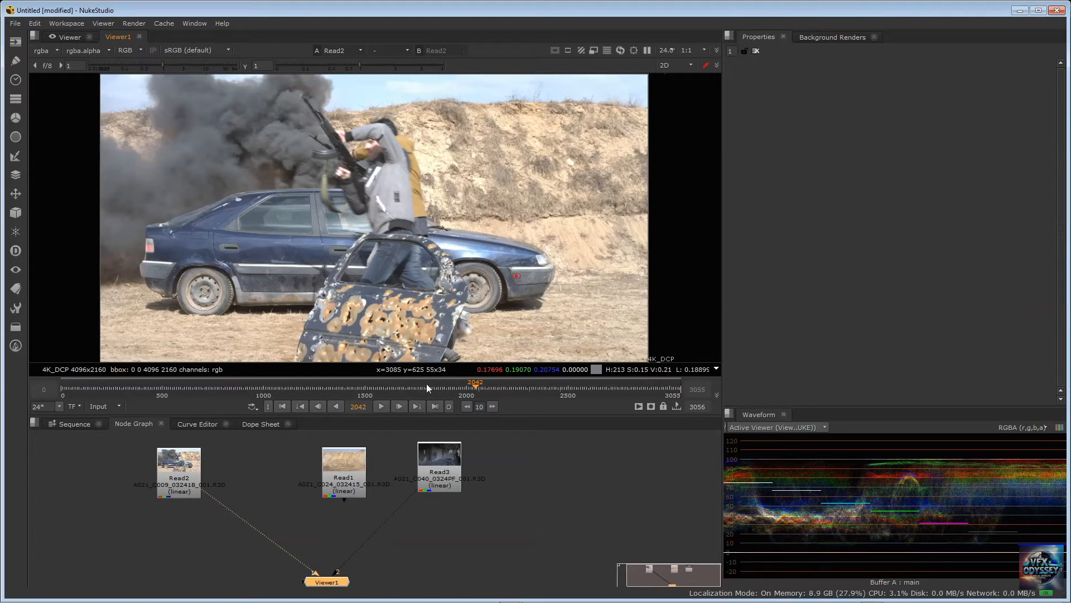
pyautogui.click(477, 389)
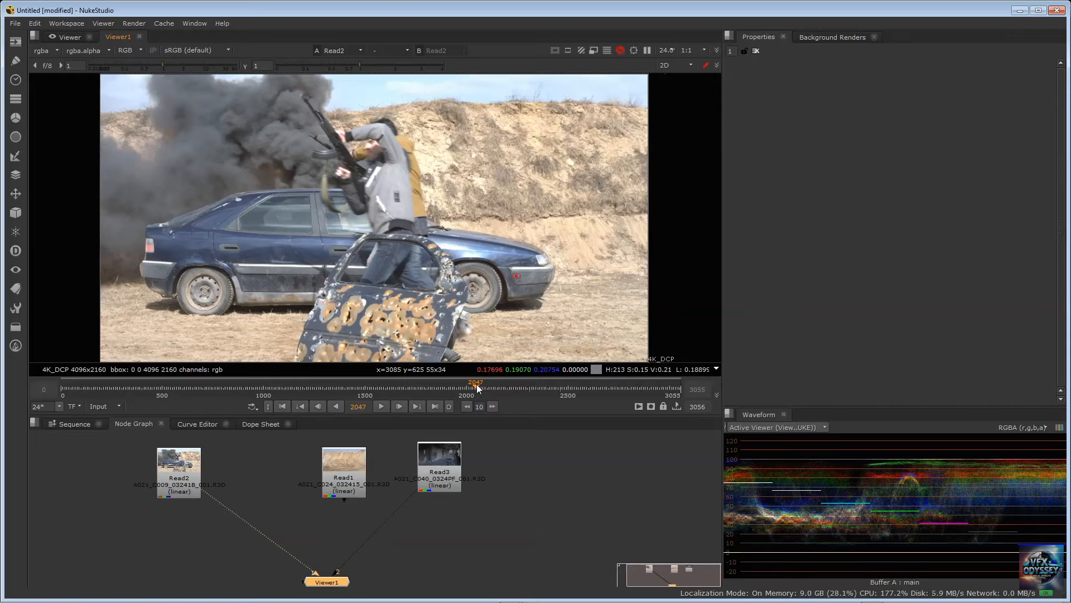
pyautogui.click(478, 385)
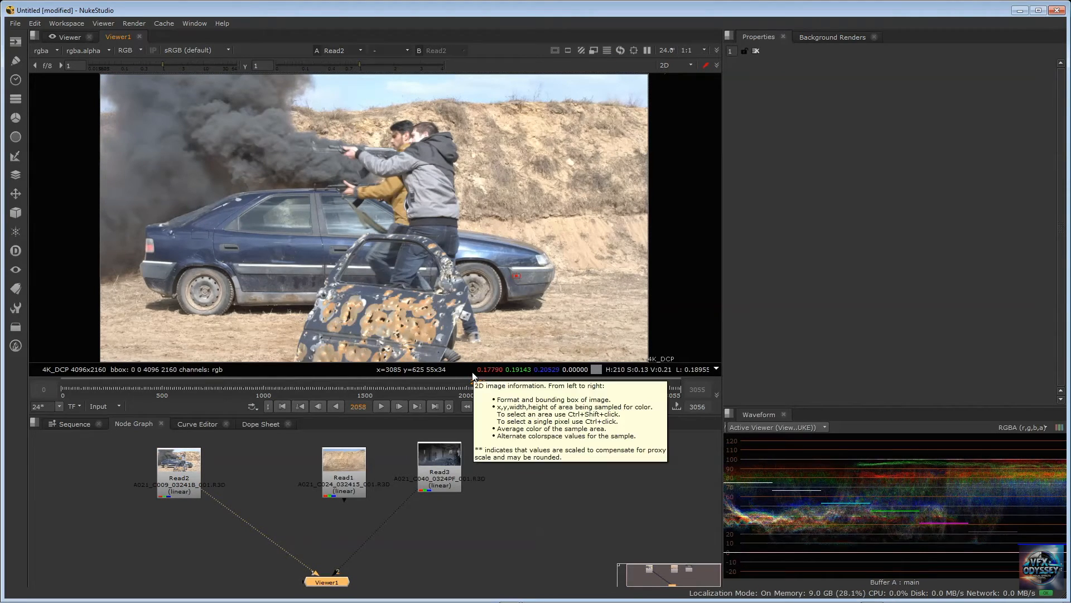
# Add a HueShift node to the output of Read2, feeding Viewer1
pyautogui.click(193, 471)
pyautogui.press('Tab')
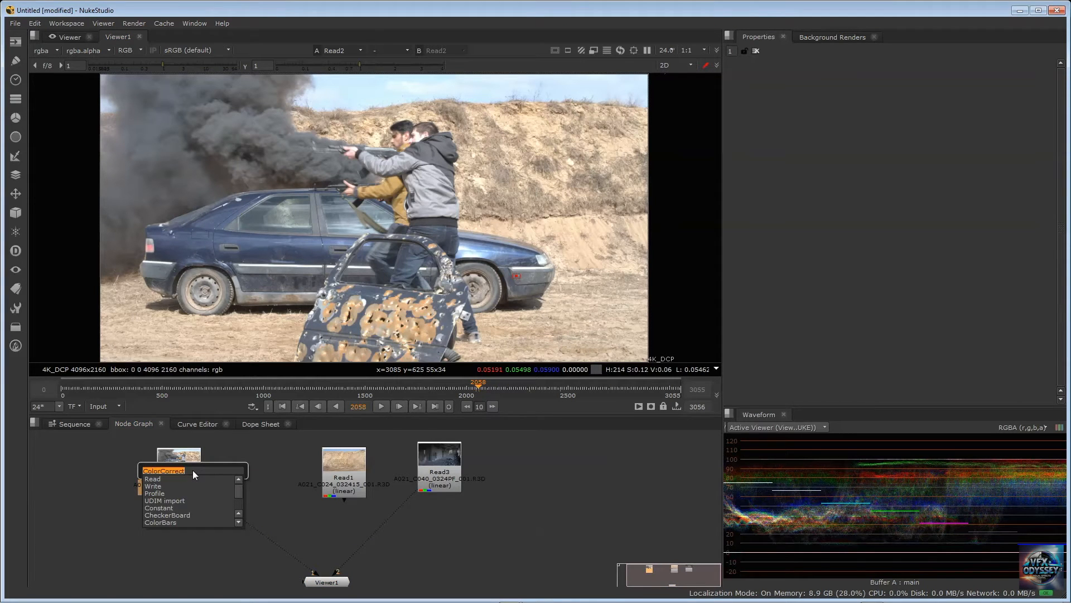
pyautogui.write('huesh')
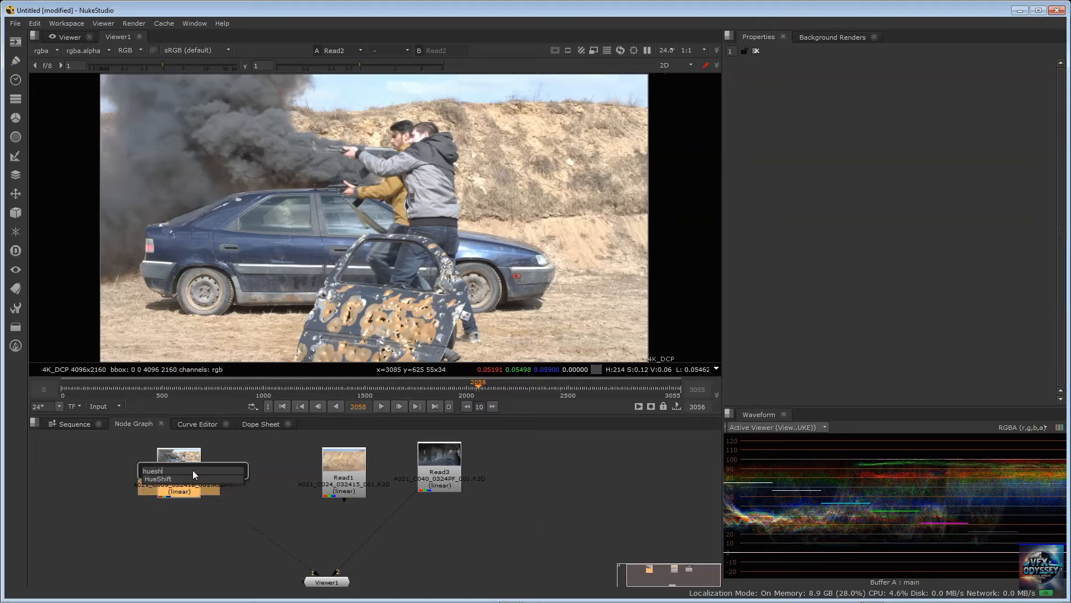
pyautogui.write('i')
pyautogui.click(184, 477)
pyautogui.click(264, 463)
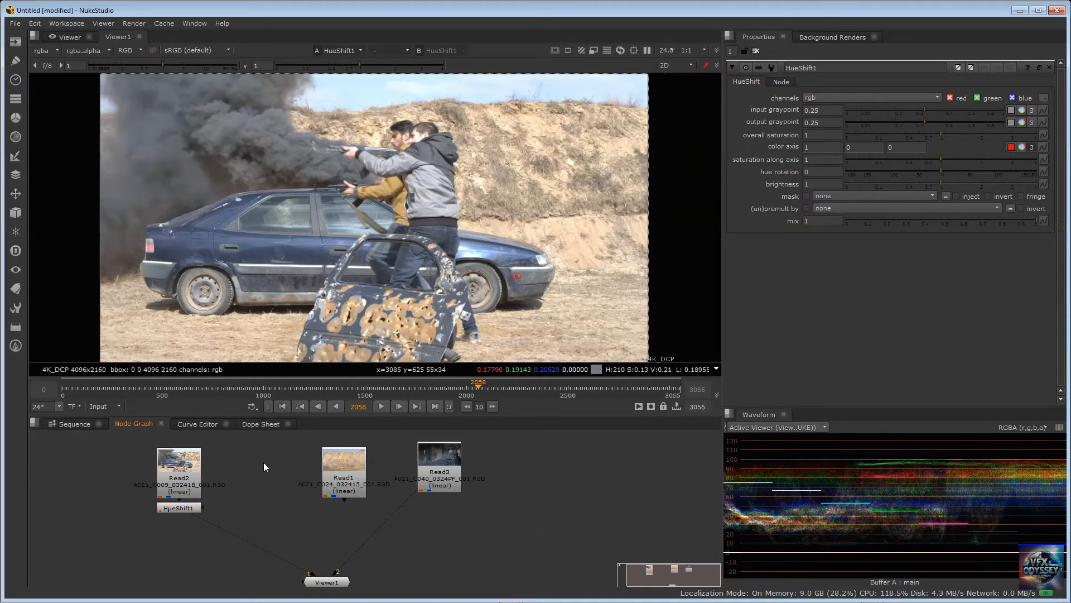
# Move Read2 and its HueShift node farther away from Read1, with HueShift spaced directly below Read2
pyautogui.moveTo(165, 468); pyautogui.dragTo(123, 467)
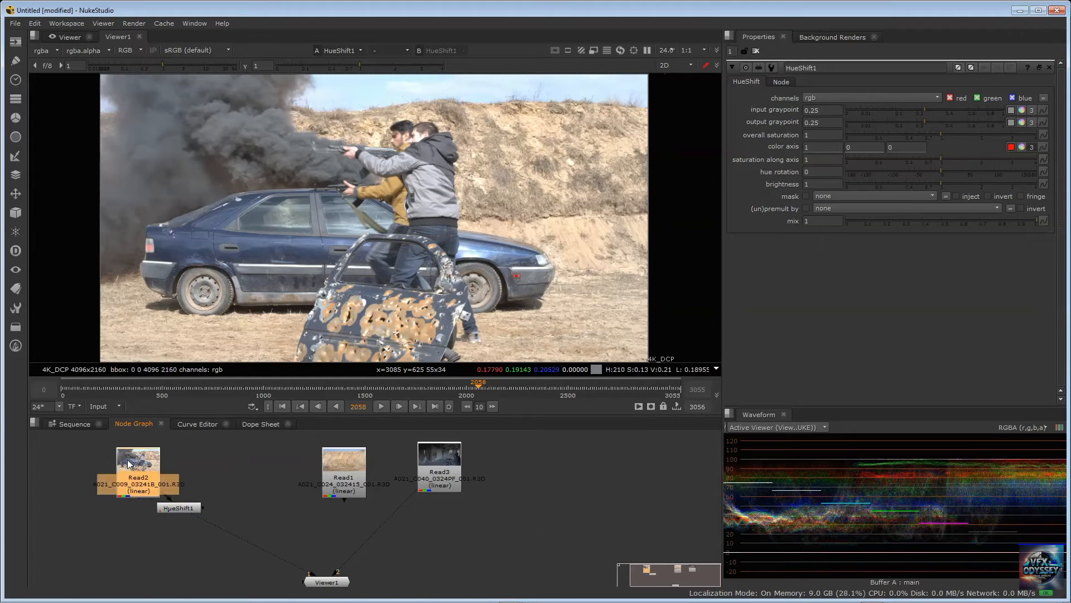
pyautogui.moveTo(172, 512); pyautogui.dragTo(129, 527)
pyautogui.click(205, 484)
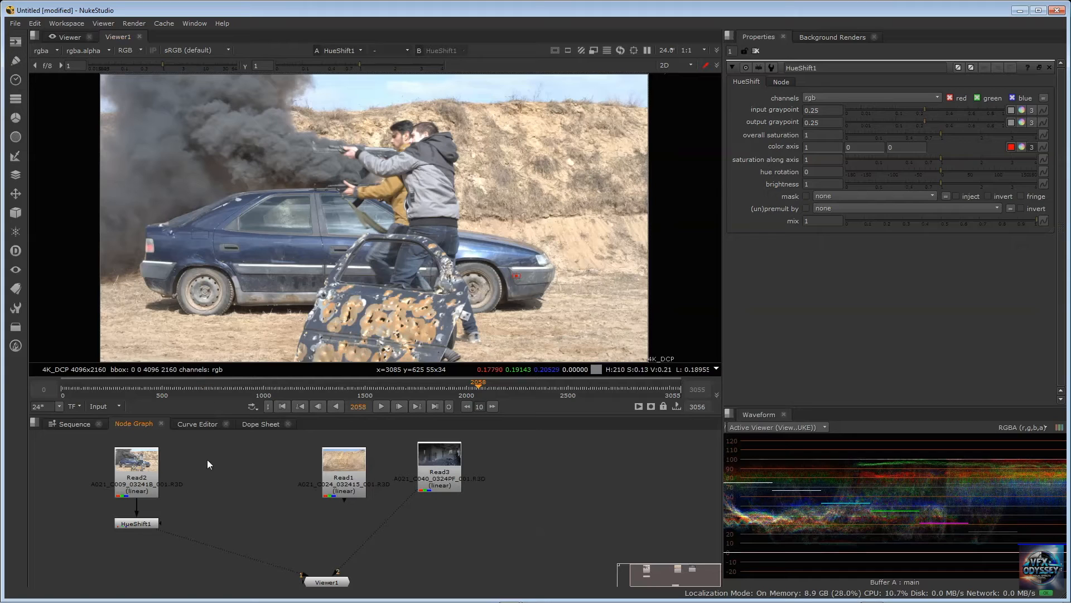
# Add a ColorWheel node between Read2 and Read1 and display it through Viewer1's second input
pyautogui.press('Tab')
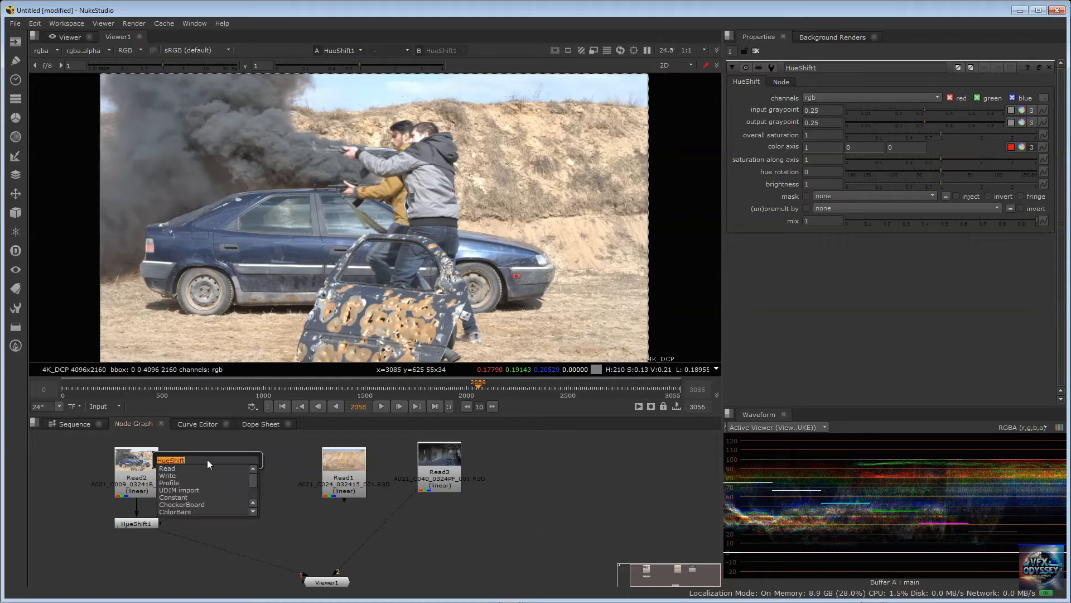
pyautogui.write('color')
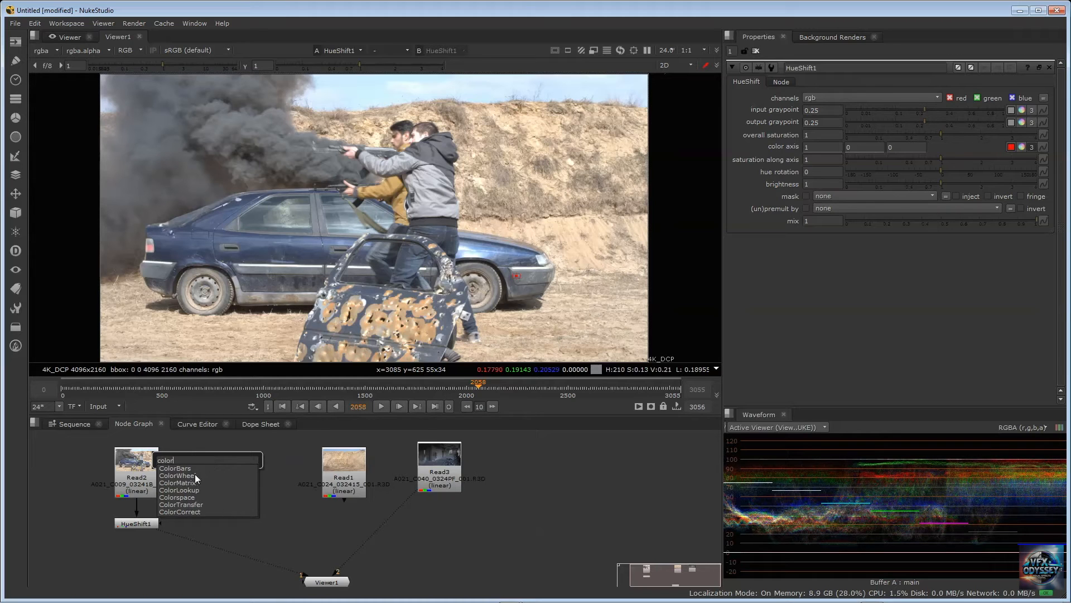
pyautogui.click(196, 475)
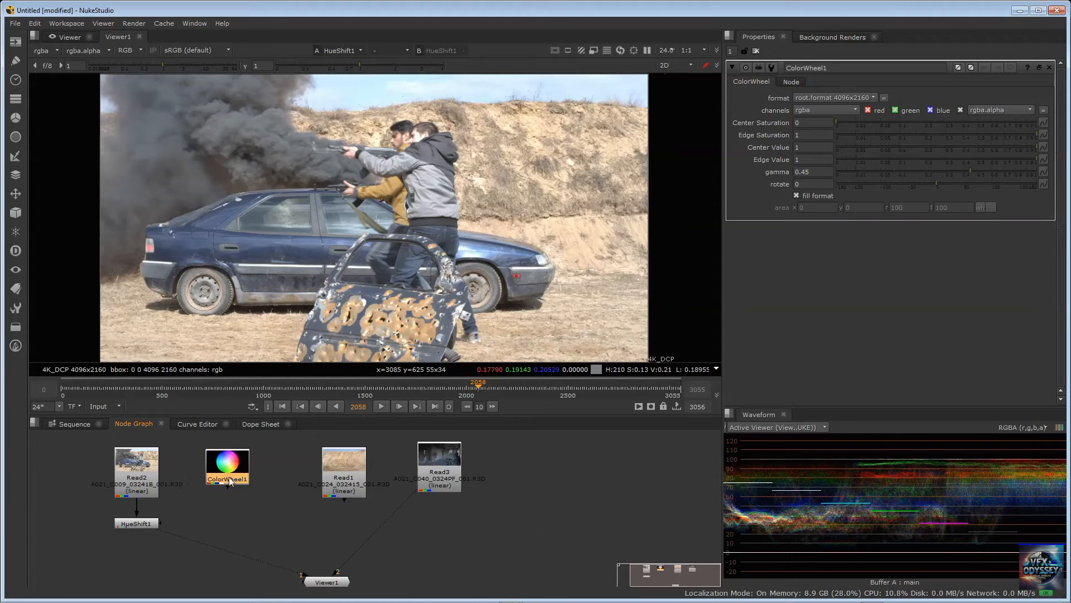
pyautogui.press('2')
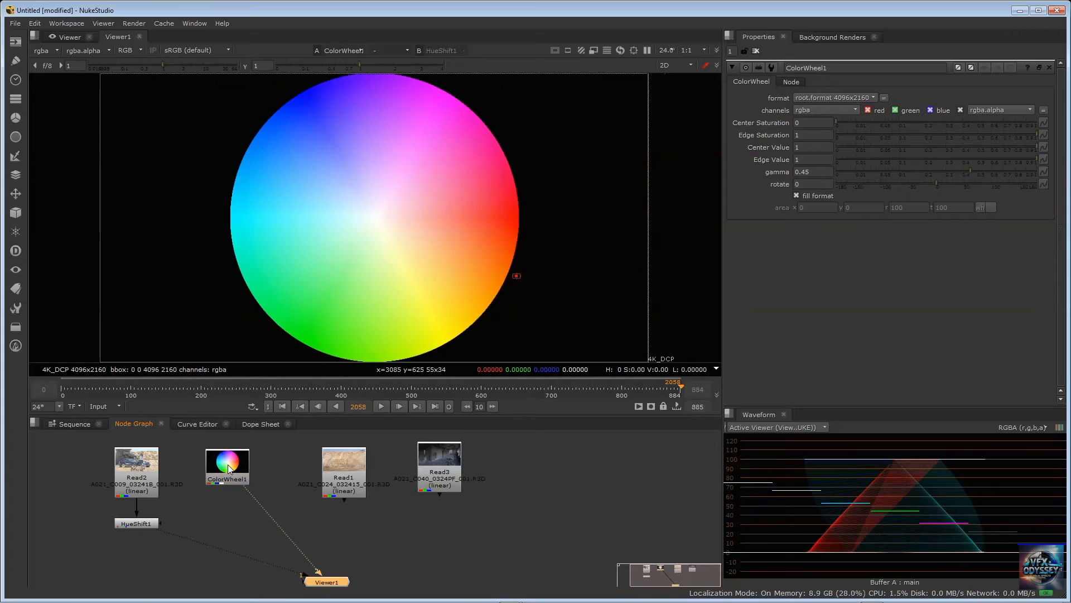
# Add a HueShift node to the output of ColorWheel1 and set its hue rotation to 4
pyautogui.click(233, 466)
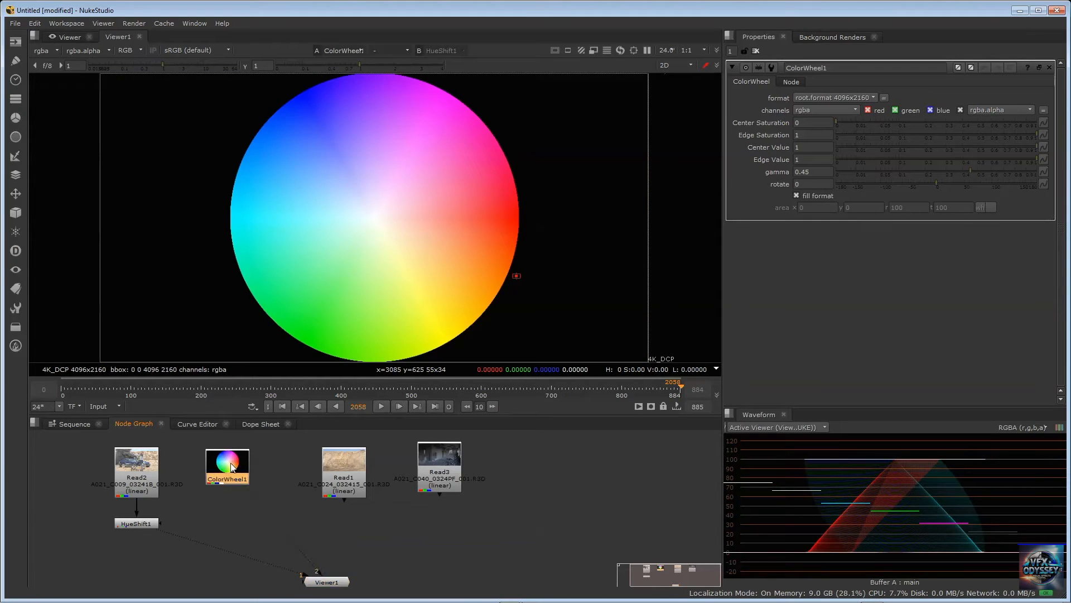
pyautogui.press('Tab')
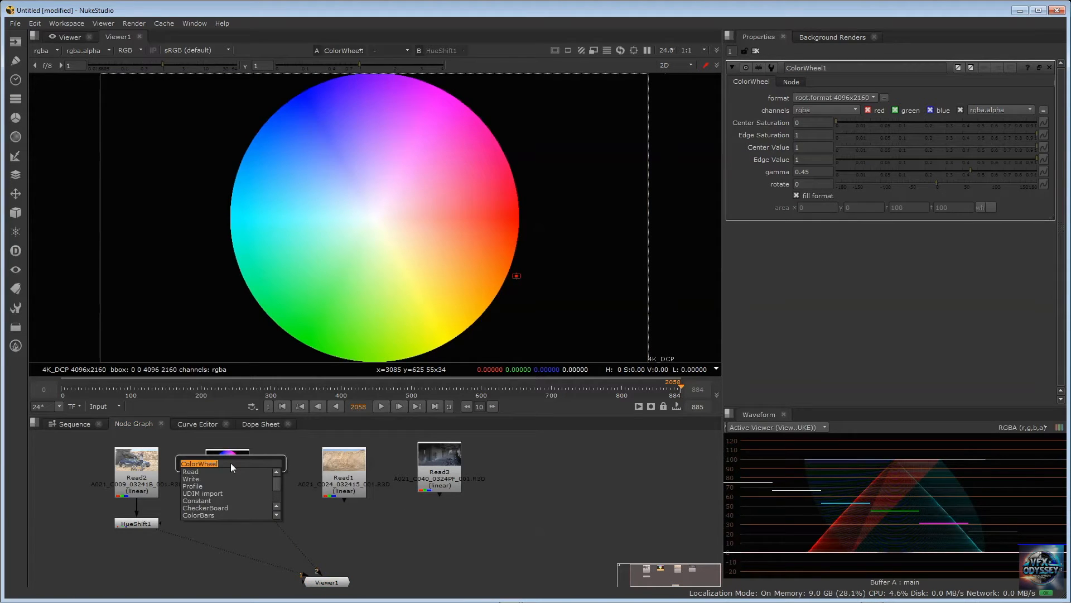
pyautogui.write('h')
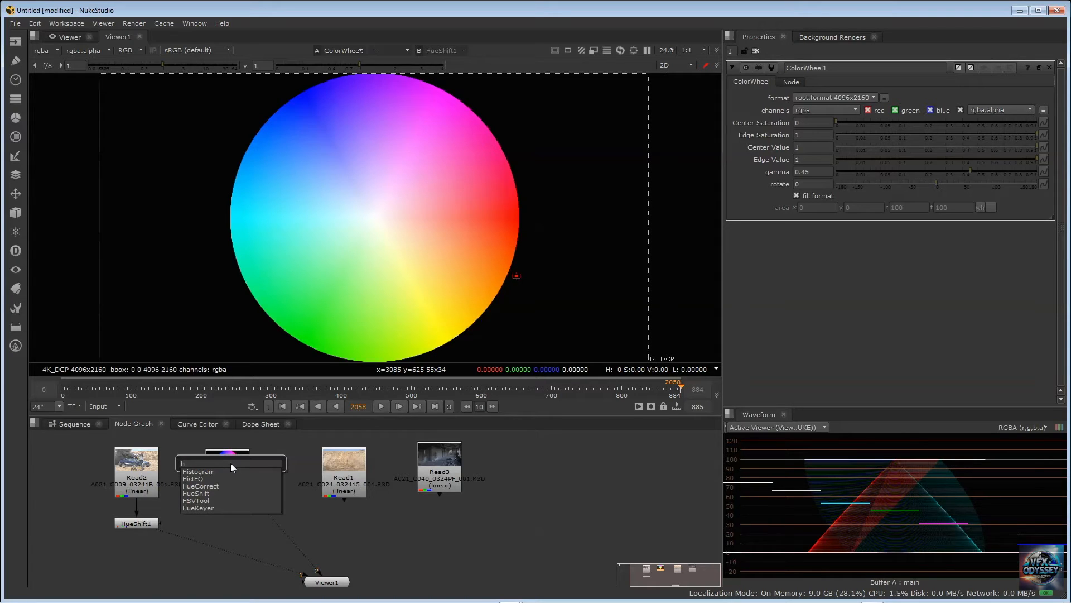
pyautogui.write('ue')
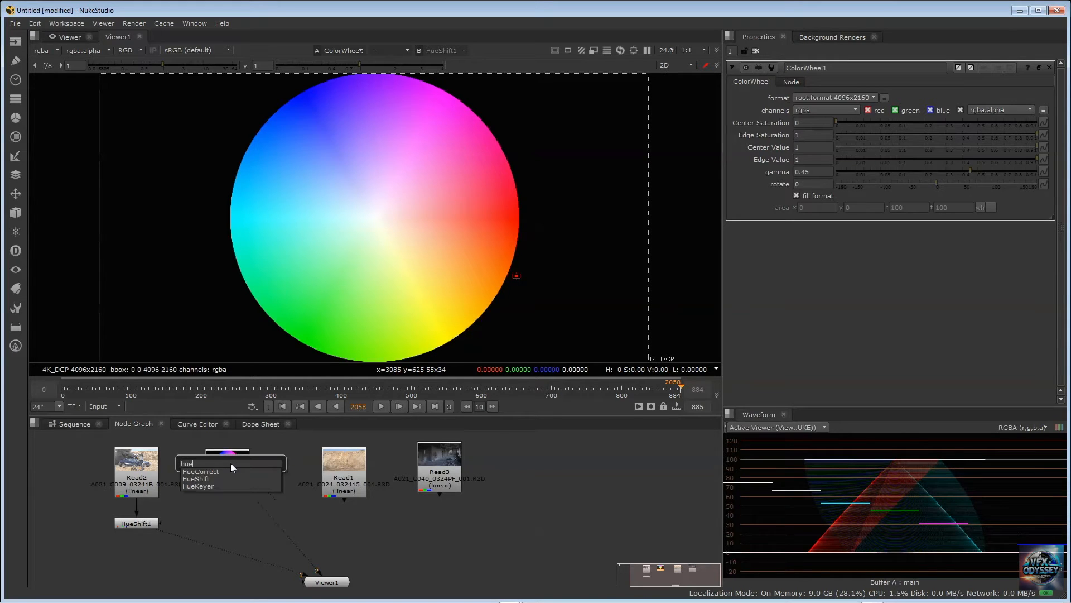
pyautogui.write('shift')
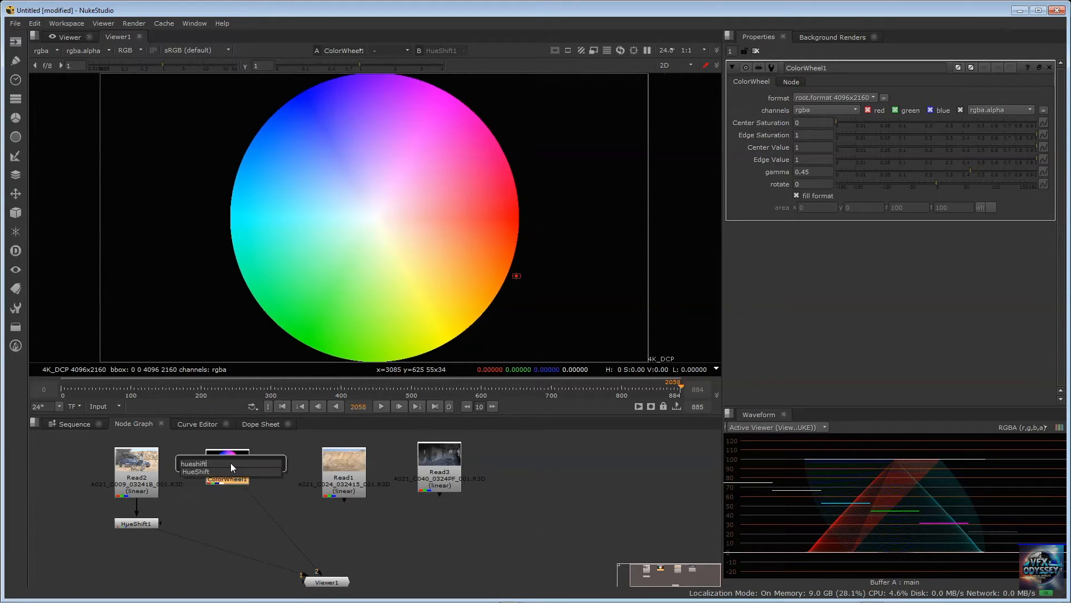
pyautogui.press('Return')
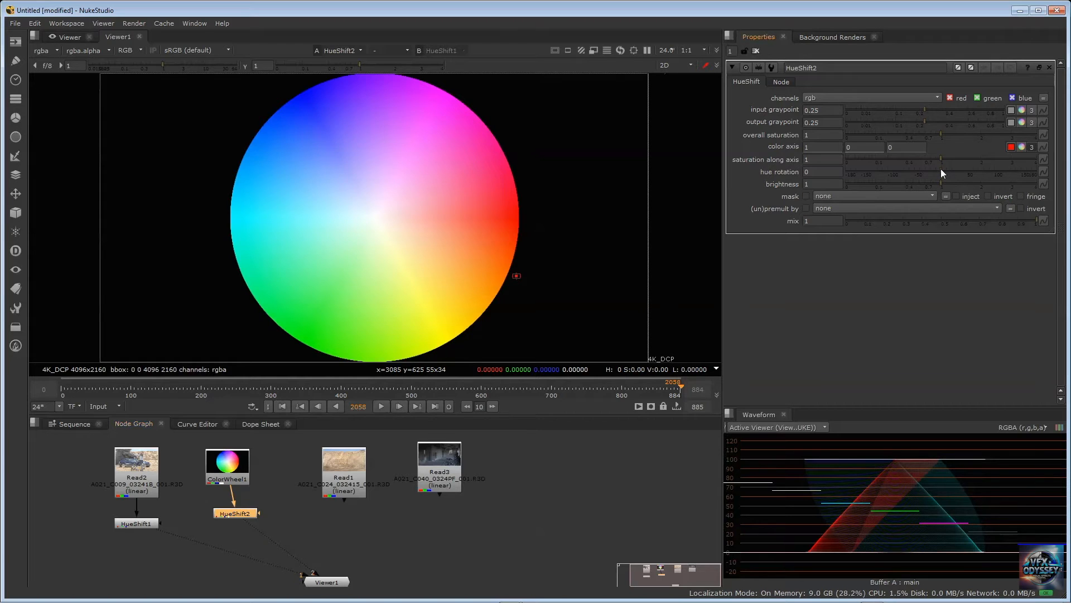
pyautogui.moveTo(940, 169)
pyautogui.mouseDown()
pyautogui.moveTo(1025, 151)
pyautogui.moveTo(965, 153)
pyautogui.moveTo(1041, 141)
pyautogui.moveTo(943, 162)
pyautogui.mouseUp()
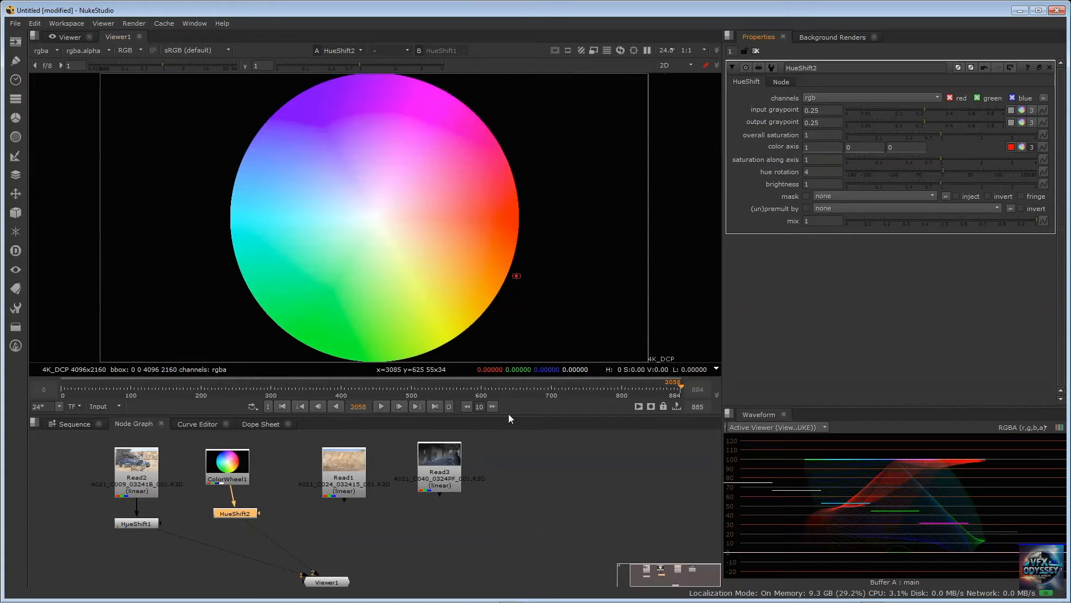
# Display HueShift1's car shot in Viewer1 and set its hue rotation to 30, trying 16 and -2 first
pyautogui.click(133, 525)
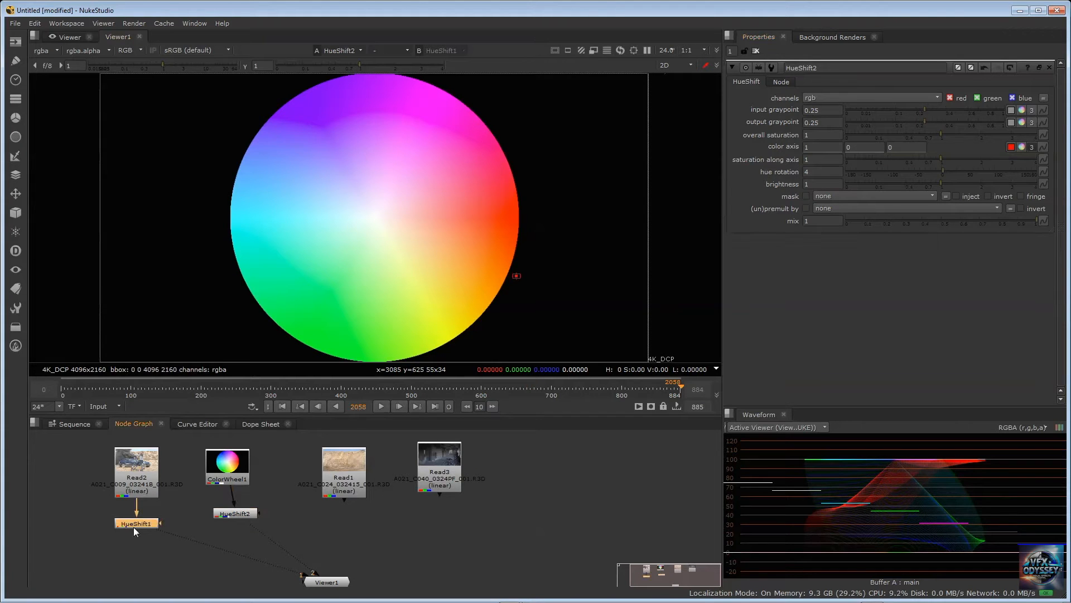
pyautogui.press('1')
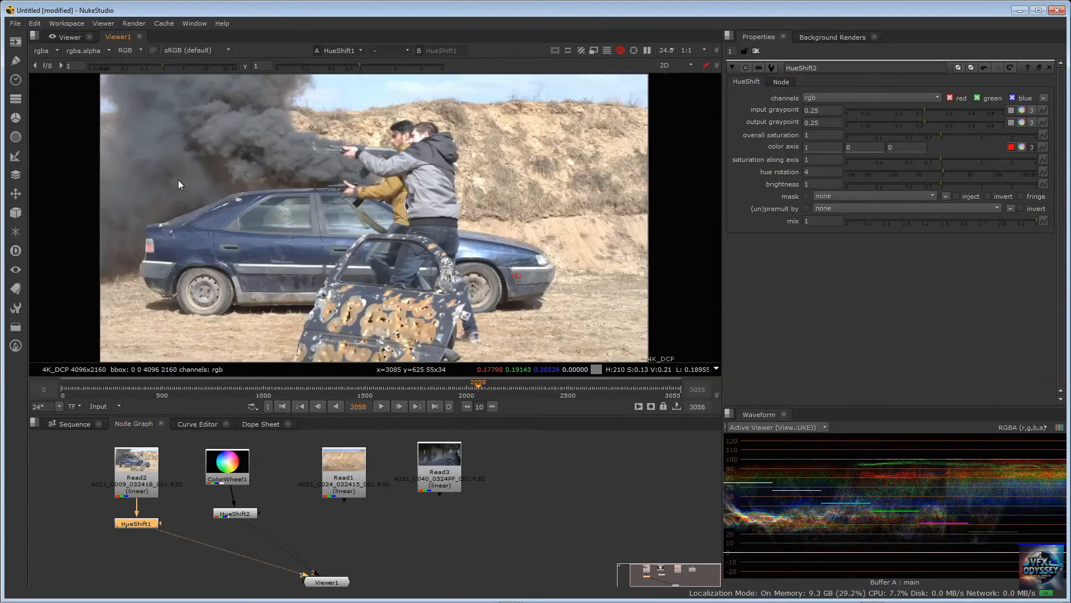
pyautogui.click(138, 524)
pyautogui.doubleClick(138, 523)
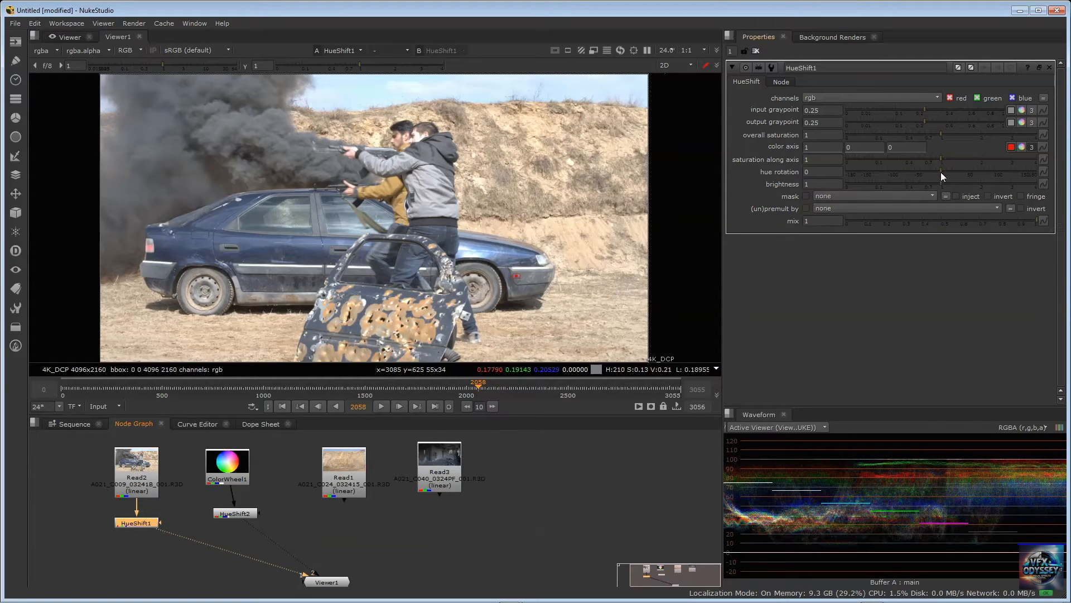
pyautogui.moveTo(941, 172); pyautogui.dragTo(950, 170)
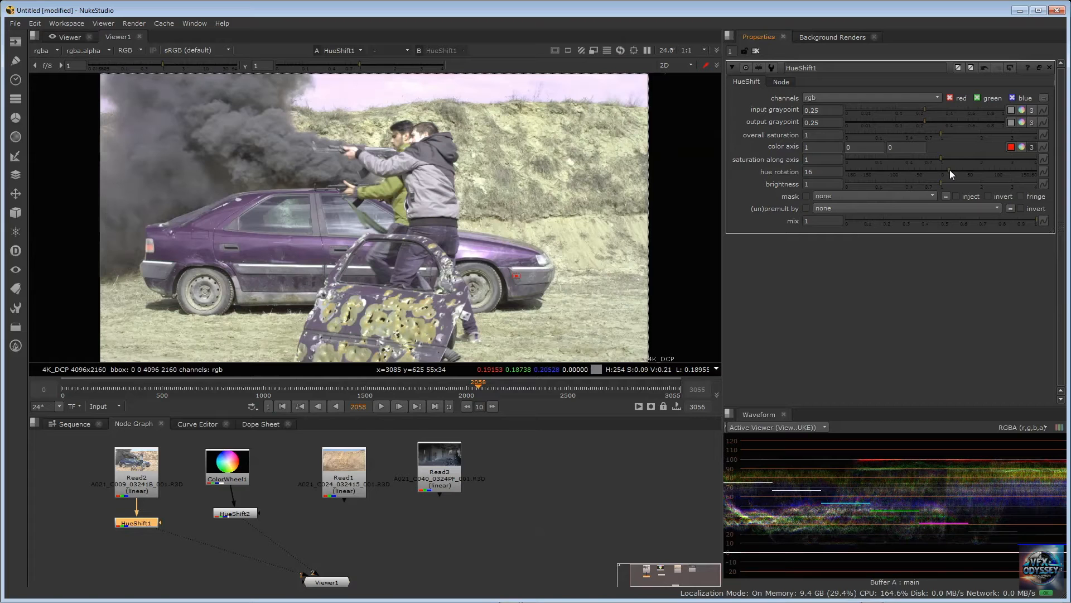
pyautogui.moveTo(950, 170); pyautogui.dragTo(940, 173)
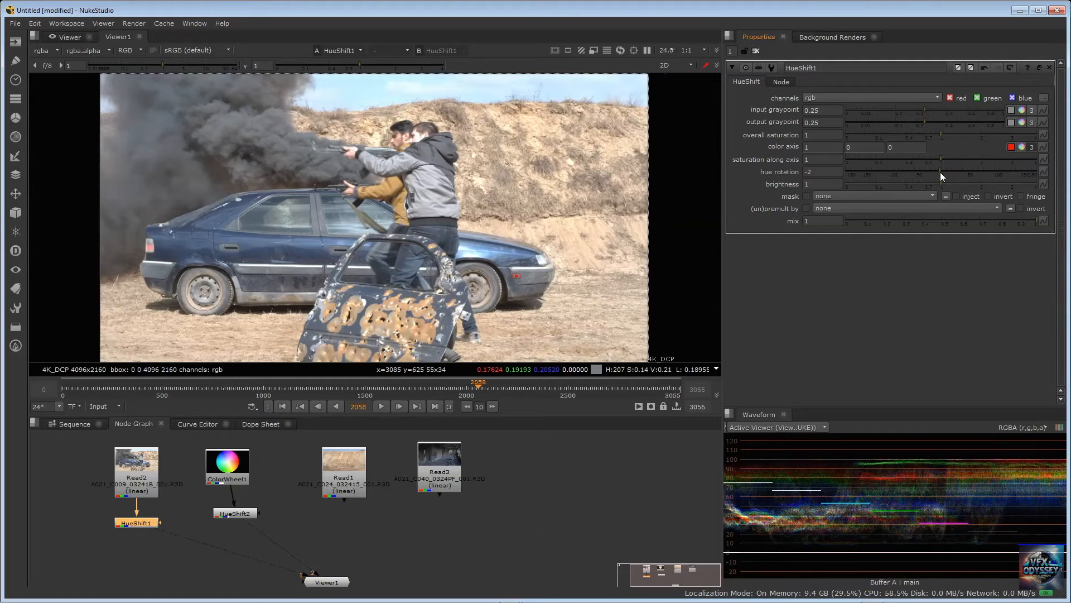
pyautogui.moveTo(940, 172)
pyautogui.mouseDown()
pyautogui.moveTo(966, 172)
pyautogui.moveTo(939, 176)
pyautogui.moveTo(956, 172)
pyautogui.mouseUp()
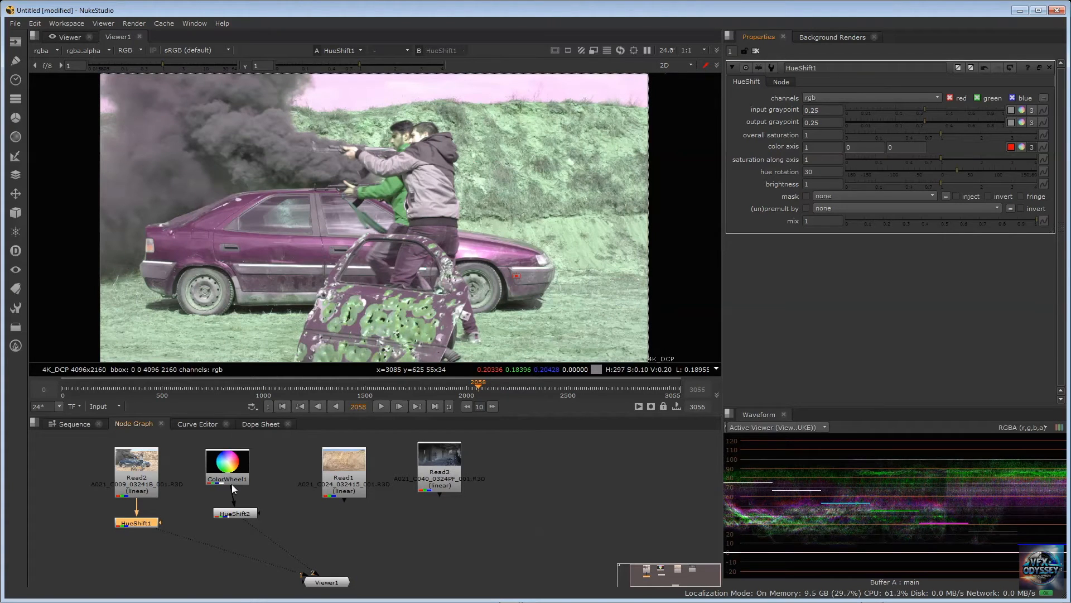
# Display HueShift2's color wheel in Viewer1 and set HueShift1's hue rotation to 26
pyautogui.click(233, 514)
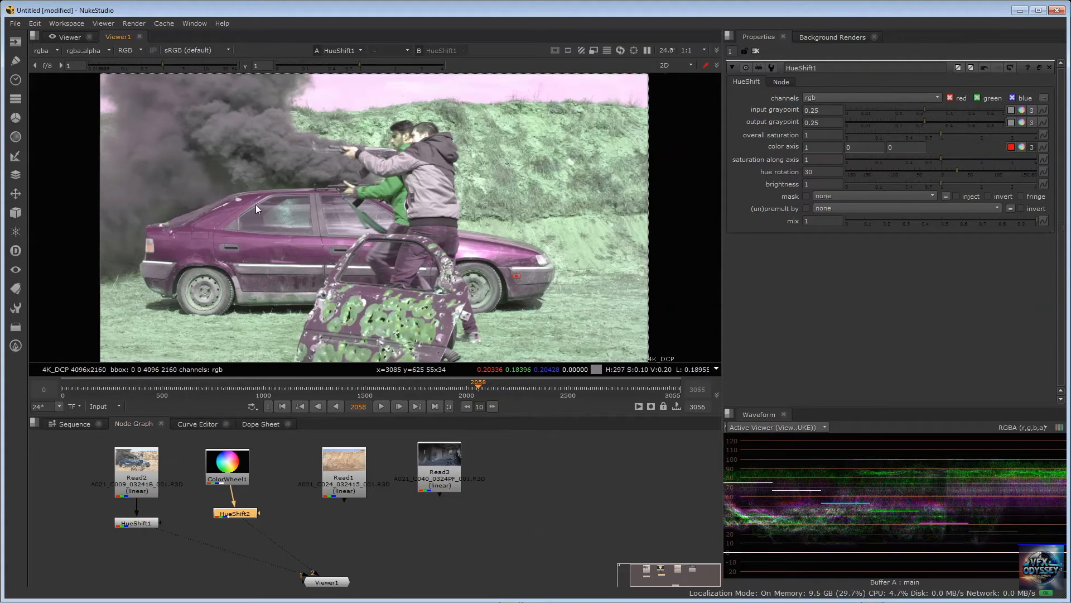
pyautogui.press('2')
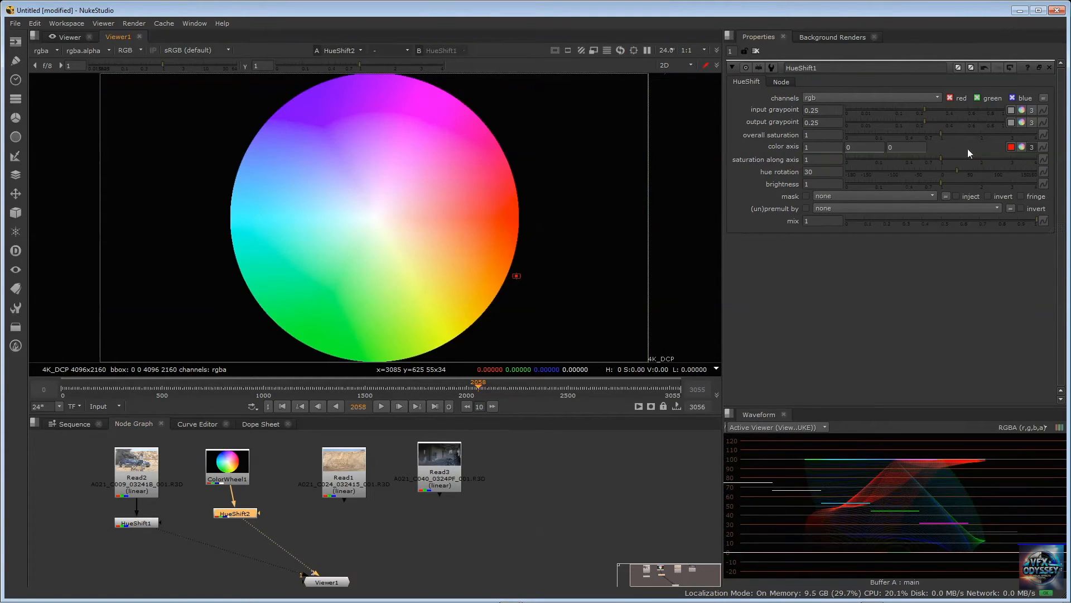
pyautogui.click(225, 510)
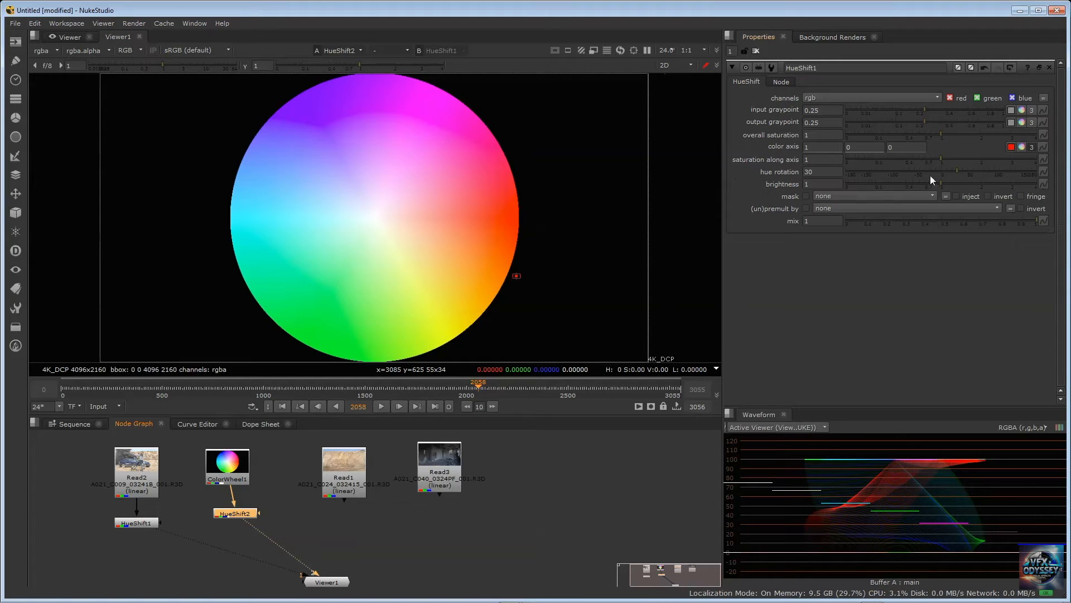
pyautogui.moveTo(957, 170); pyautogui.dragTo(939, 170)
# Set HueShift2's hue rotation to 36 after trying -12 on the color wheel
pyautogui.doubleClick(235, 512)
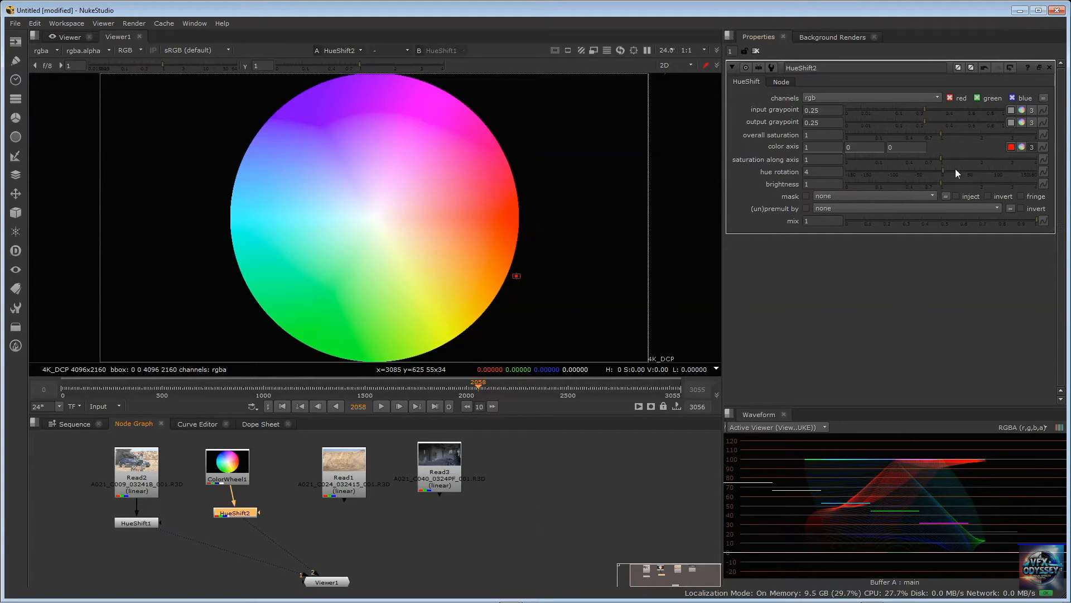
pyautogui.moveTo(943, 169); pyautogui.dragTo(932, 192)
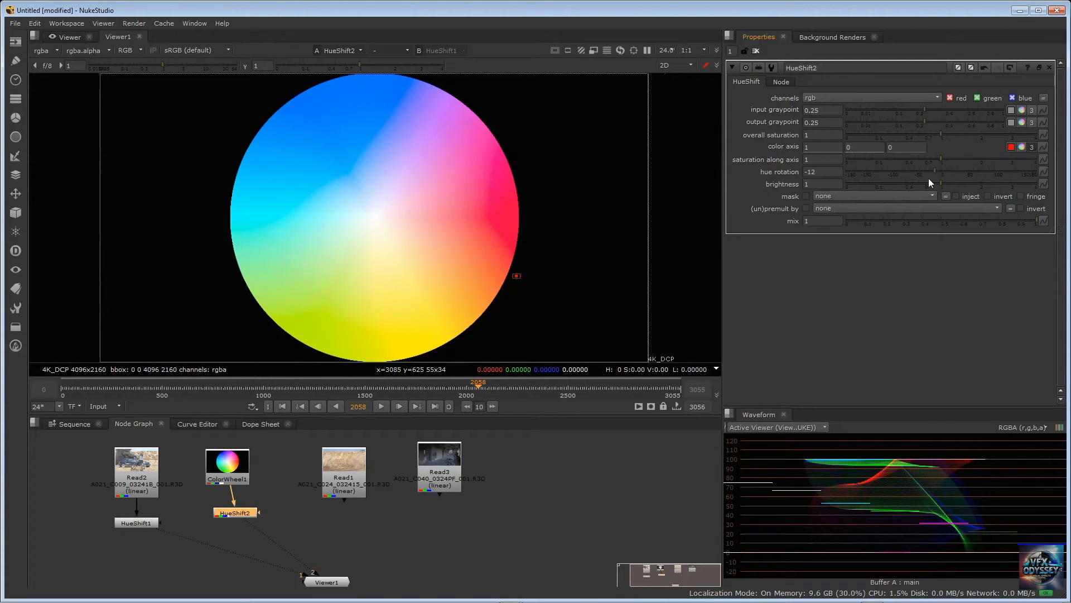
pyautogui.moveTo(935, 170); pyautogui.dragTo(959, 171)
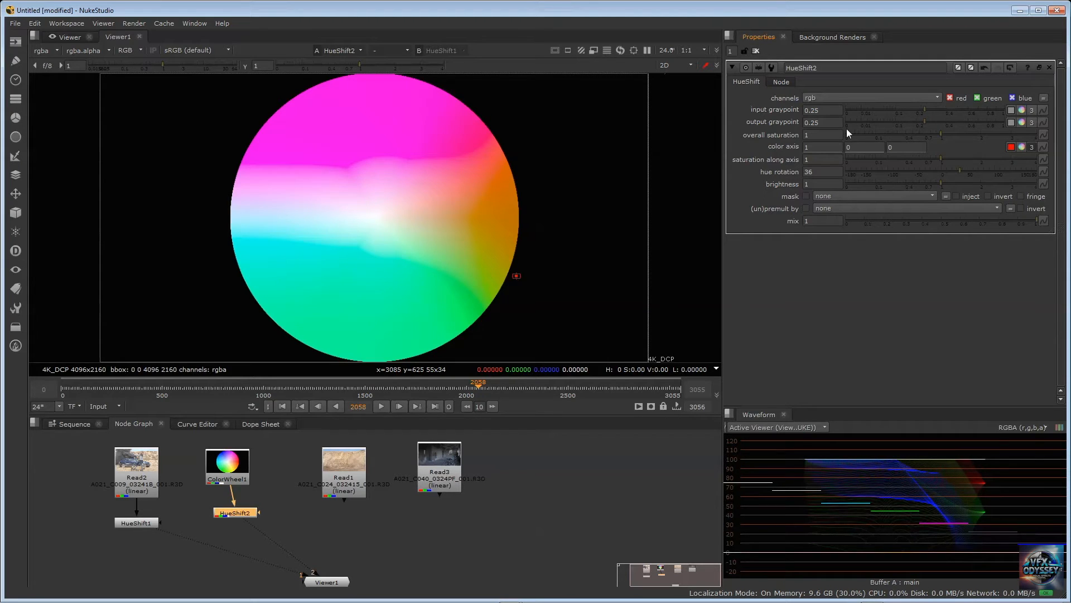
# Nudge the ColorWheel1 and HueShift2 nodes slightly in the node graph
pyautogui.click(403, 531)
pyautogui.click(227, 472)
pyautogui.click(233, 510)
pyautogui.click(234, 473)
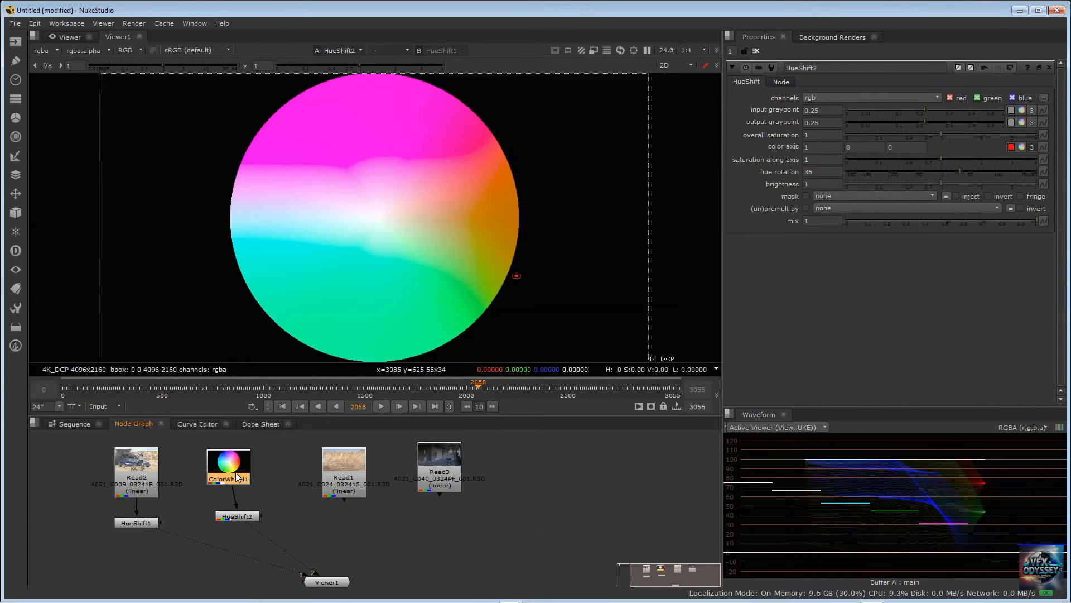
pyautogui.moveTo(238, 476); pyautogui.dragTo(241, 478)
# Set HueShift2's overall saturation to 0.44 on the color wheel, trying 0.33 first
pyautogui.click(140, 462)
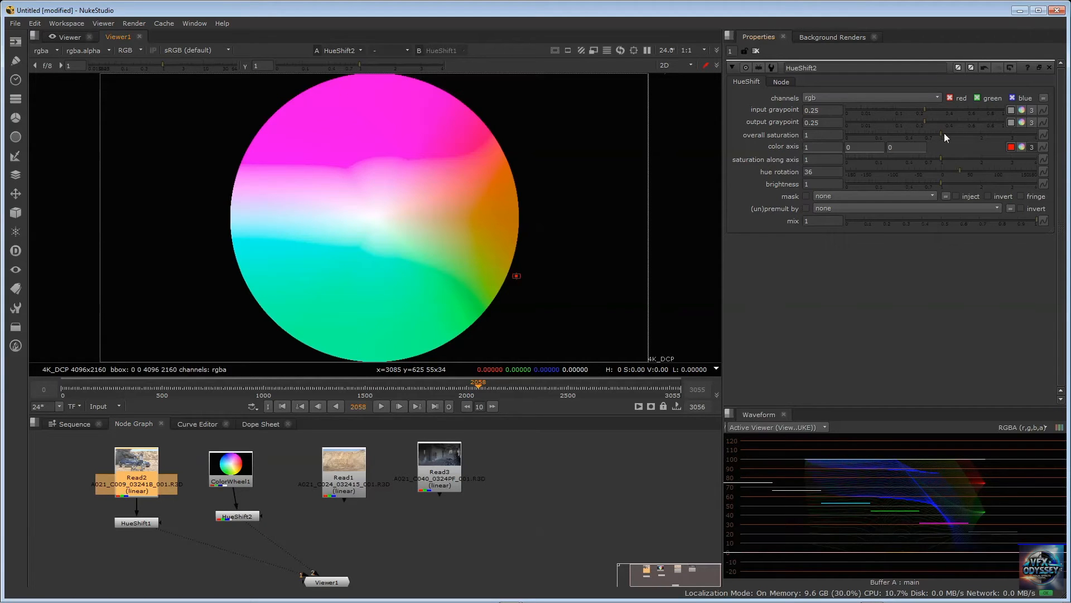
pyautogui.moveTo(941, 133); pyautogui.dragTo(899, 136)
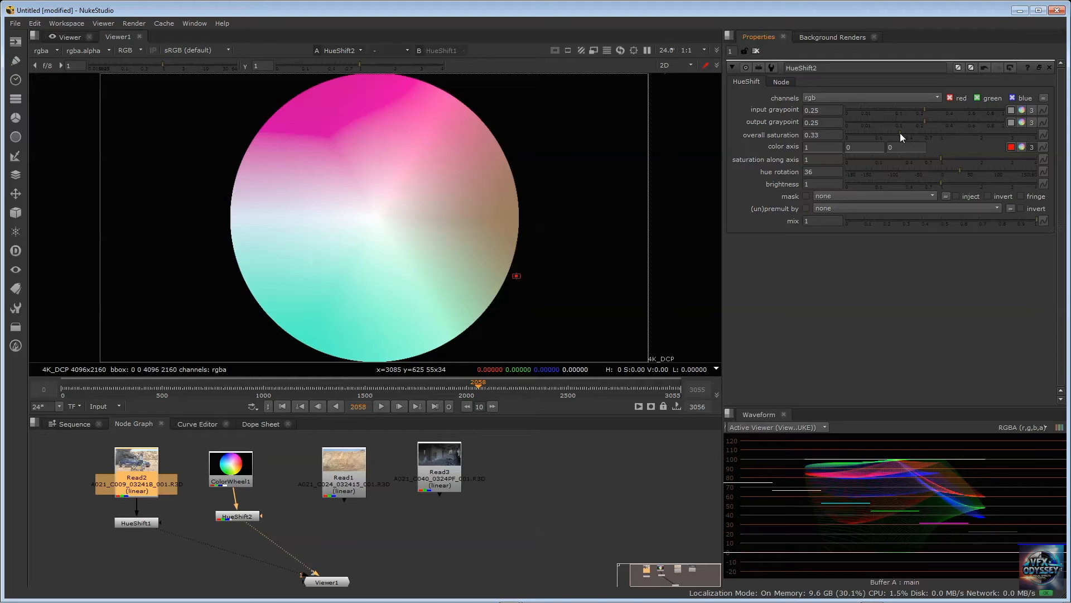
pyautogui.moveTo(901, 130); pyautogui.dragTo(909, 130)
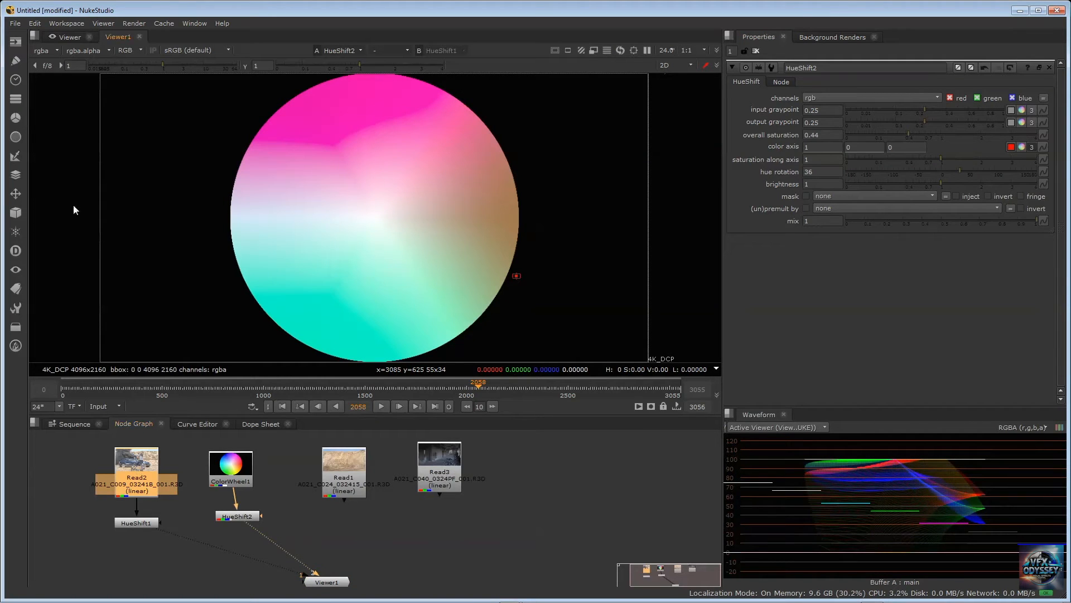
# Display the car shot through HueShift1 and set that node's overall saturation to 0.35
pyautogui.press('1')
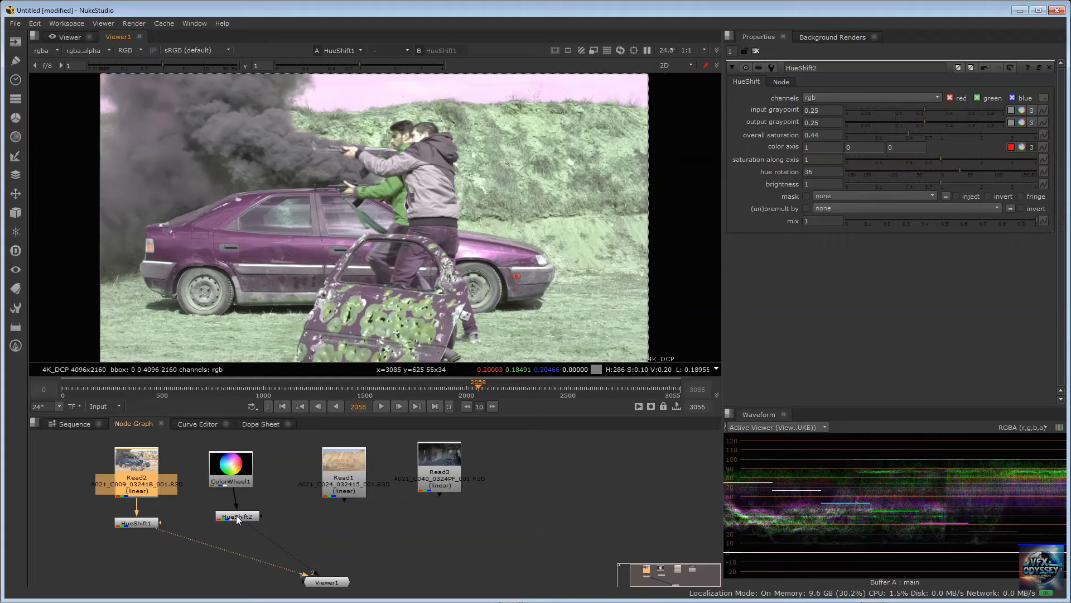
pyautogui.doubleClick(133, 523)
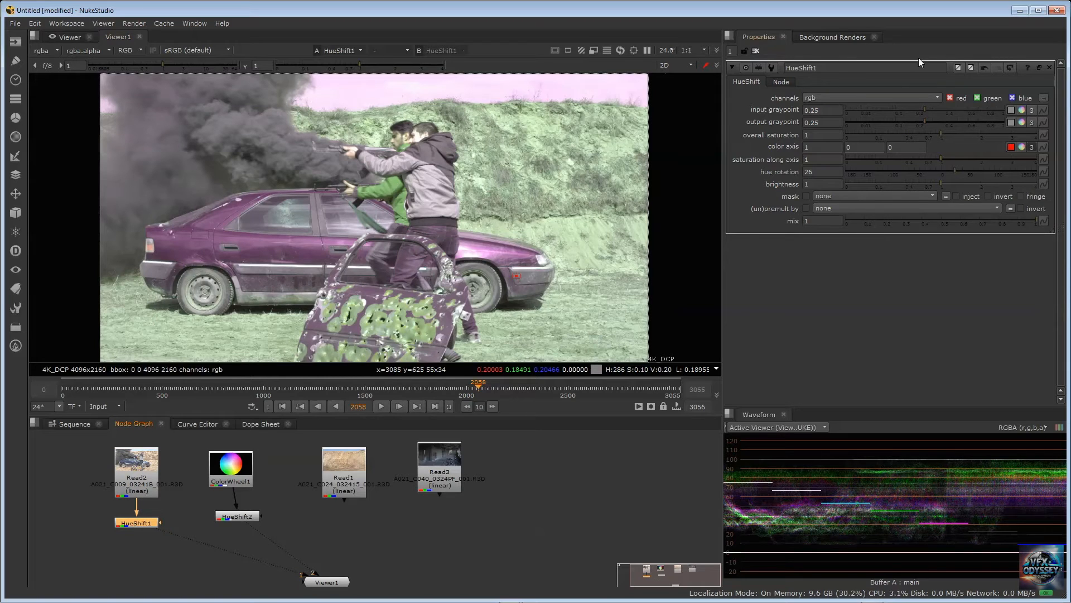
pyautogui.doubleClick(234, 519)
pyautogui.click(134, 523)
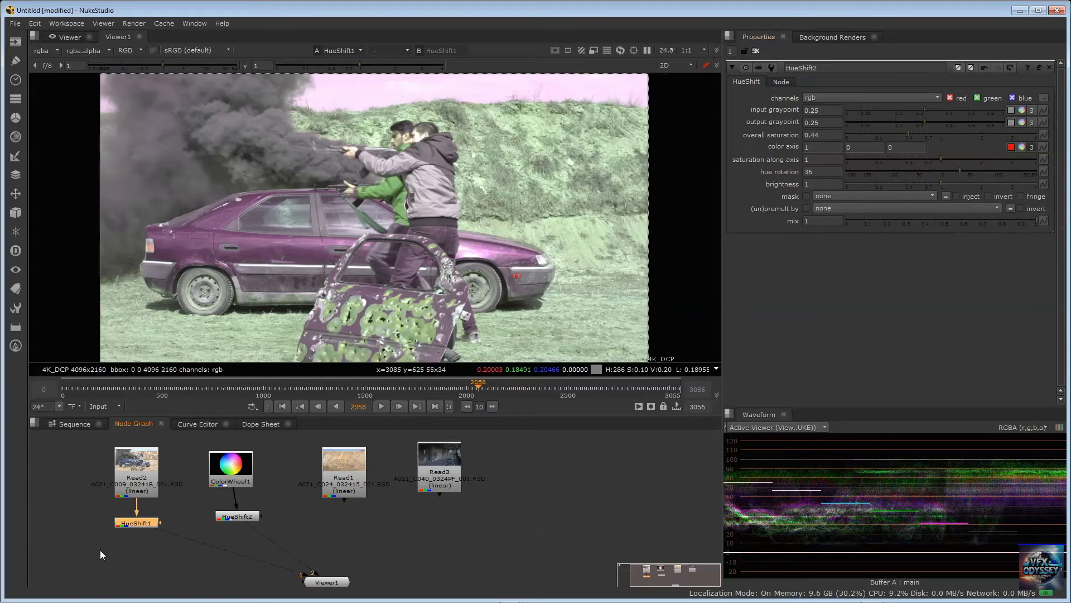
pyautogui.doubleClick(140, 523)
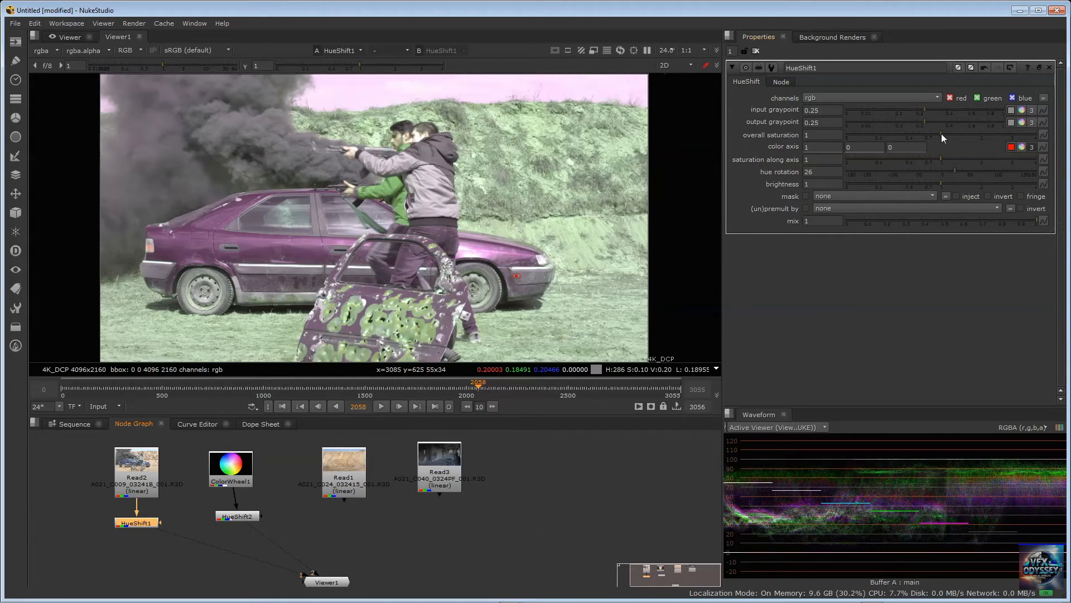
pyautogui.moveTo(941, 134); pyautogui.dragTo(902, 138)
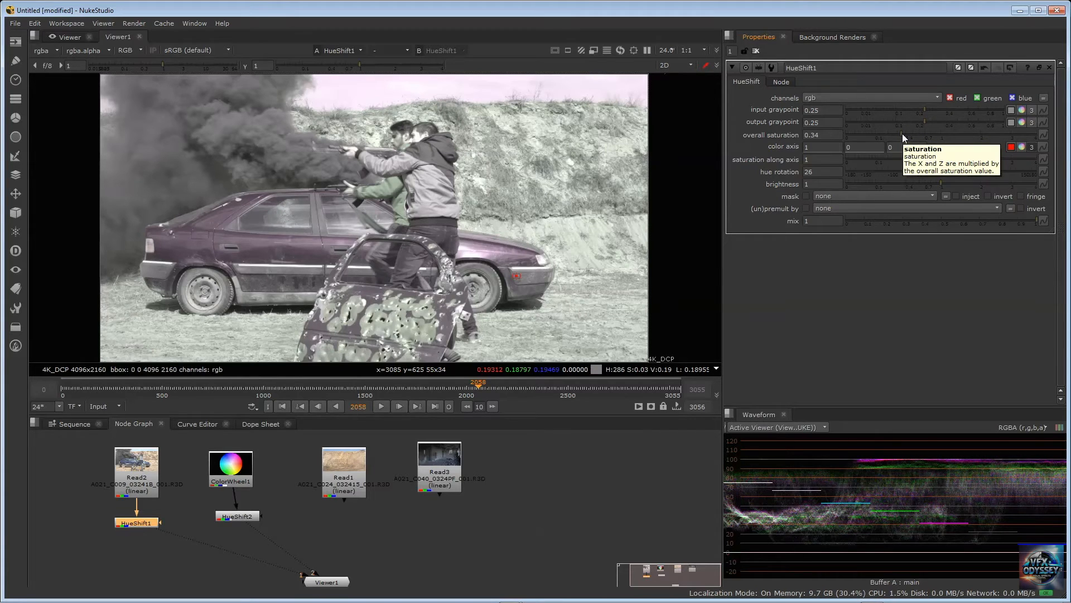
pyautogui.moveTo(902, 133)
pyautogui.mouseDown()
pyautogui.moveTo(893, 135)
pyautogui.moveTo(902, 132)
pyautogui.mouseUp()
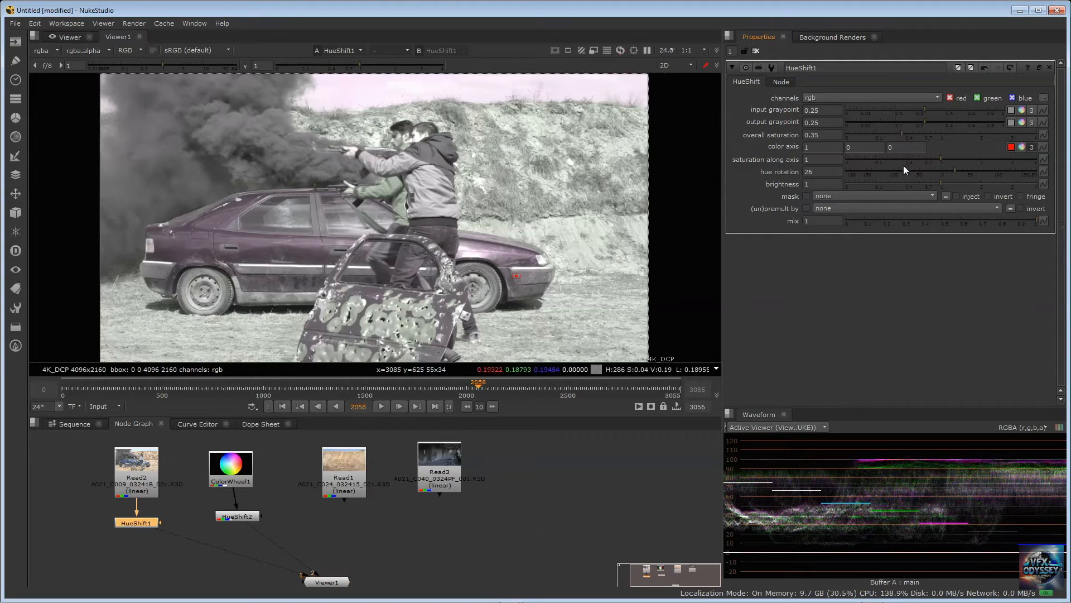
# Set HueShift1's brightness to 0.72 and increase its hue rotation on the car shot
pyautogui.moveTo(942, 182)
pyautogui.mouseDown()
pyautogui.moveTo(958, 181)
pyautogui.moveTo(926, 181)
pyautogui.mouseUp()
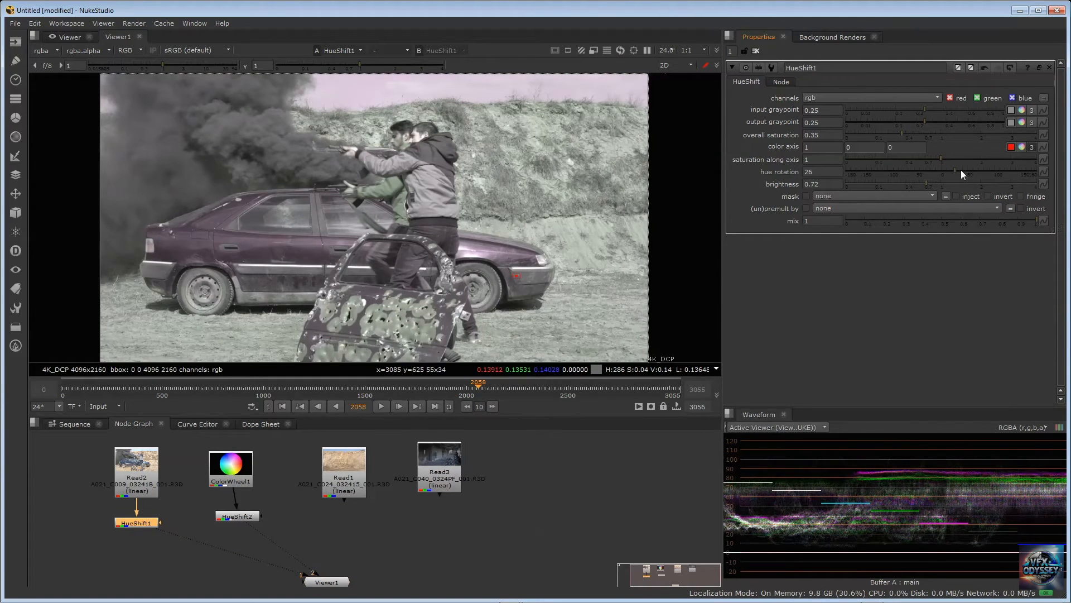
pyautogui.moveTo(954, 170); pyautogui.dragTo(997, 167)
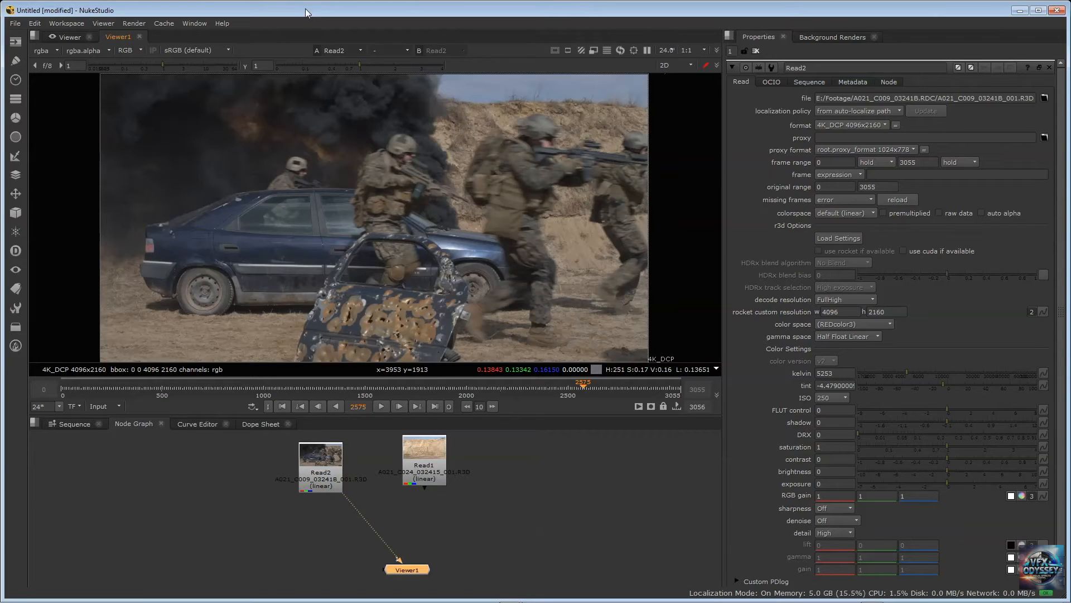
# Add a Roto node after Read2 and space the two nodes slightly apart in the node graph
pyautogui.click(319, 465)
pyautogui.moveTo(369, 588)
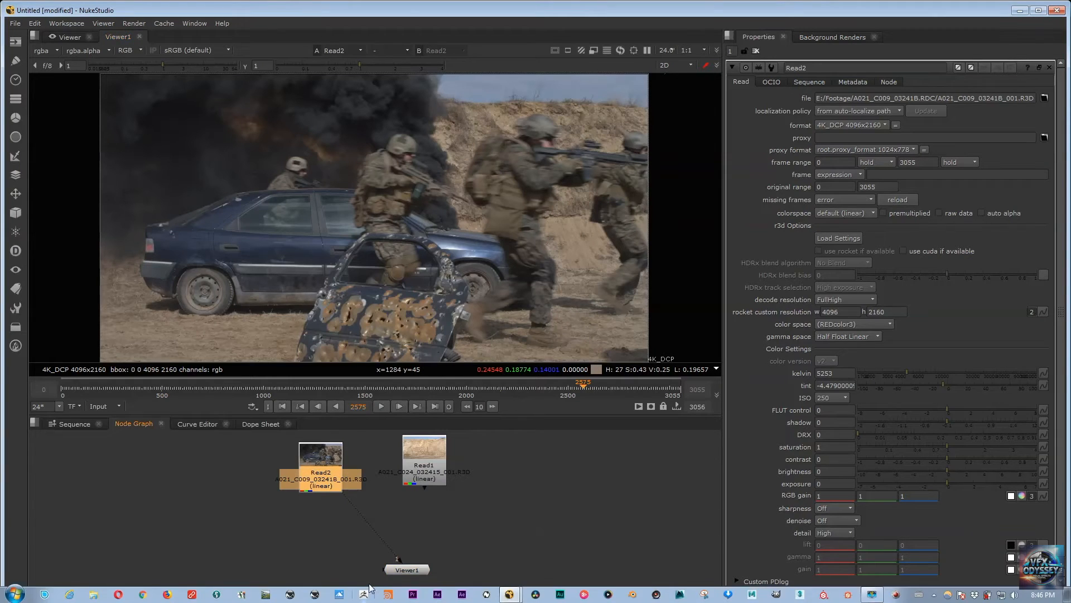
pyautogui.press('Tab')
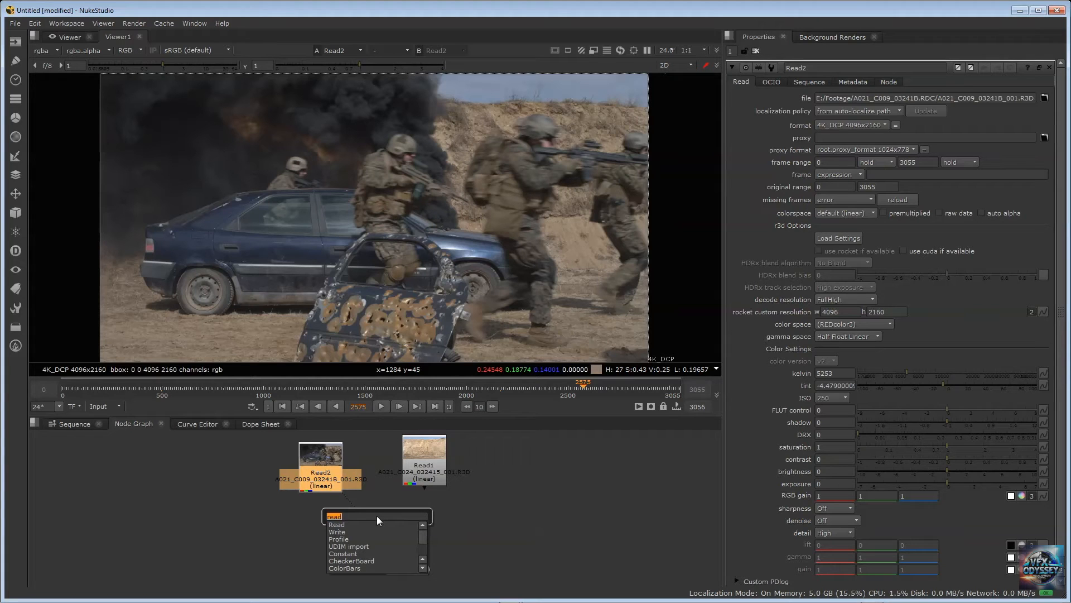
pyautogui.write('roto')
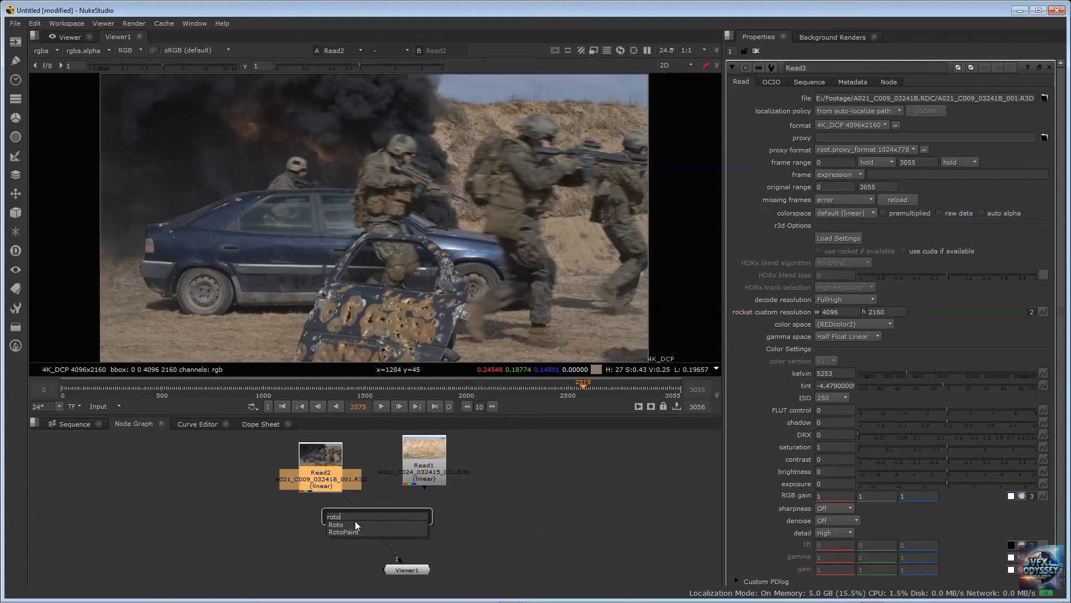
pyautogui.click(346, 526)
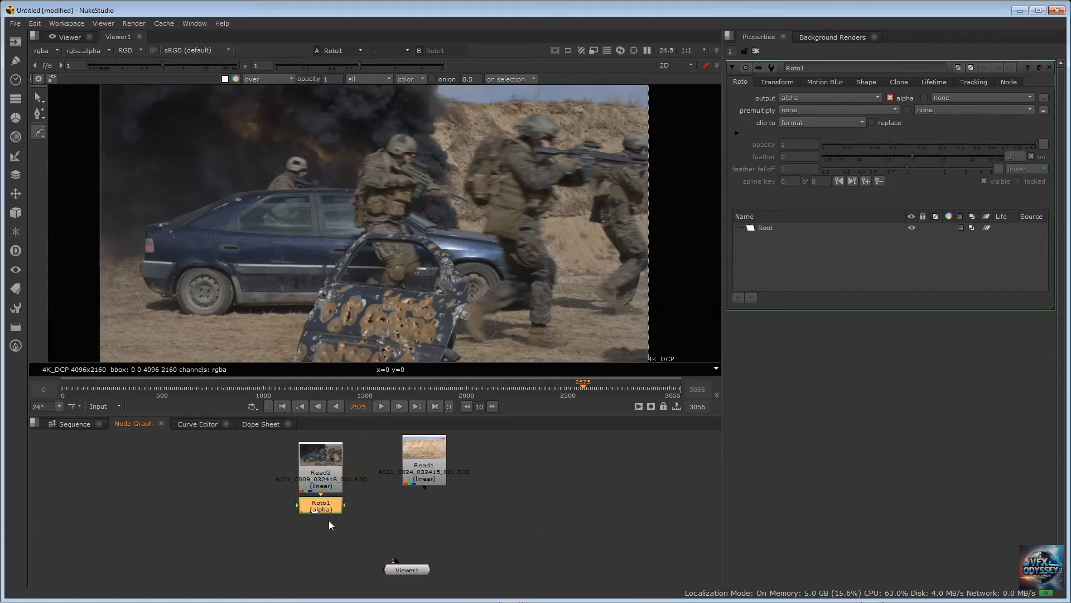
pyautogui.moveTo(321, 506); pyautogui.dragTo(333, 520)
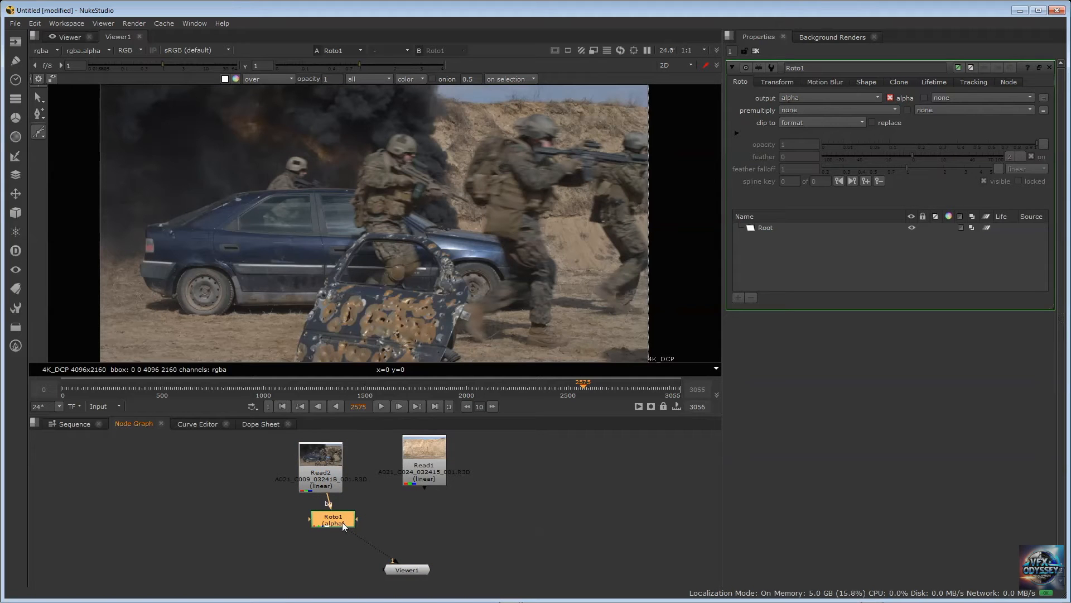
pyautogui.moveTo(321, 459); pyautogui.dragTo(311, 458)
# Detach Roto1 from Read2, display Read2 directly in the viewer, and park Roto1 on the other side of Read2
pyautogui.moveTo(331, 523); pyautogui.dragTo(369, 474)
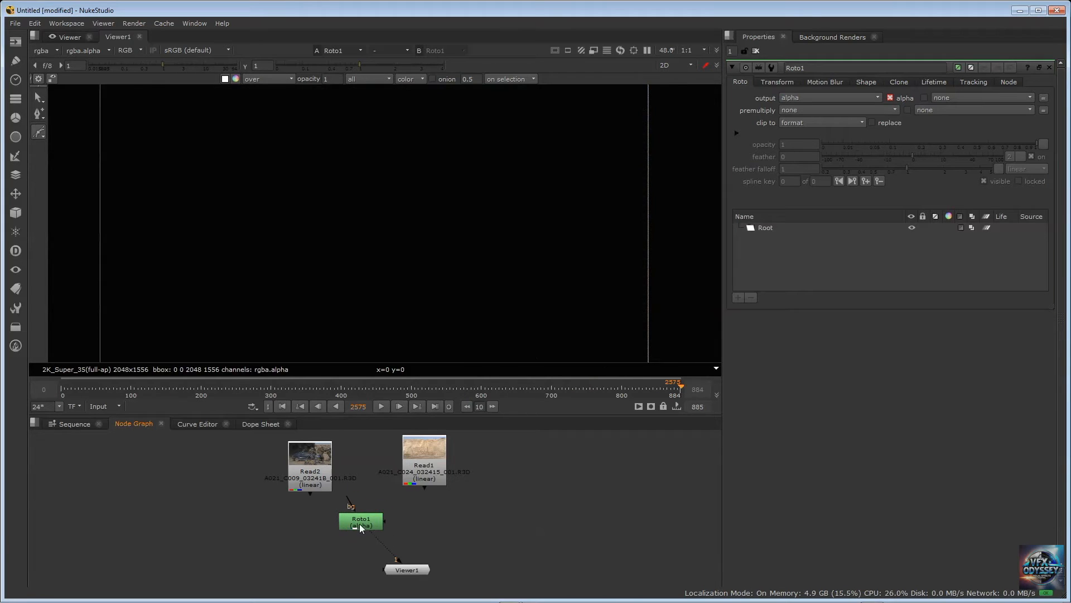
pyautogui.moveTo(360, 528); pyautogui.dragTo(377, 529)
pyautogui.click(317, 458)
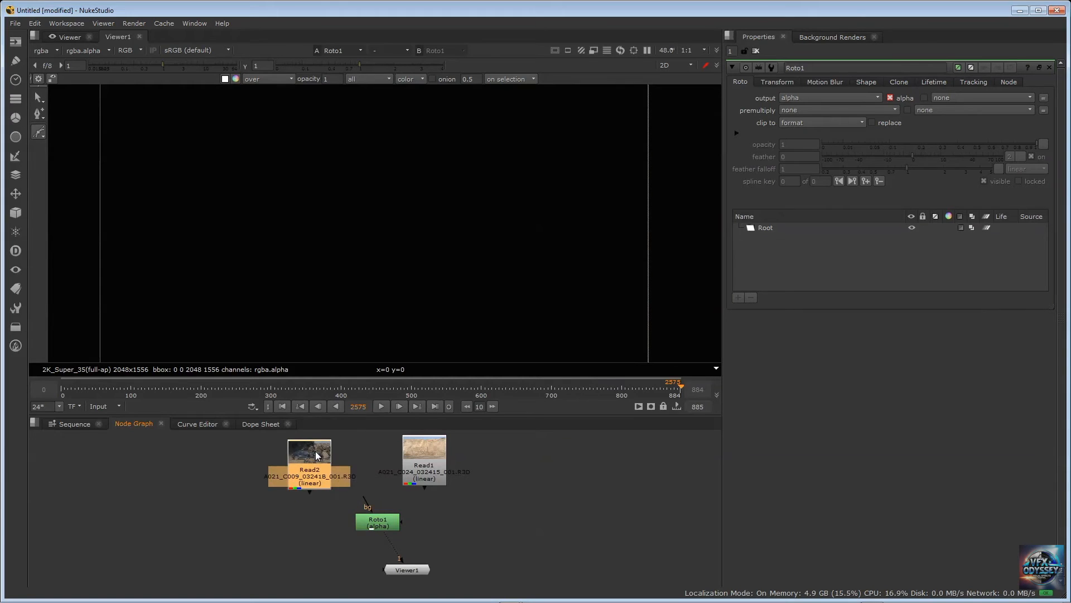
pyautogui.press('1')
pyautogui.moveTo(364, 512); pyautogui.dragTo(210, 510)
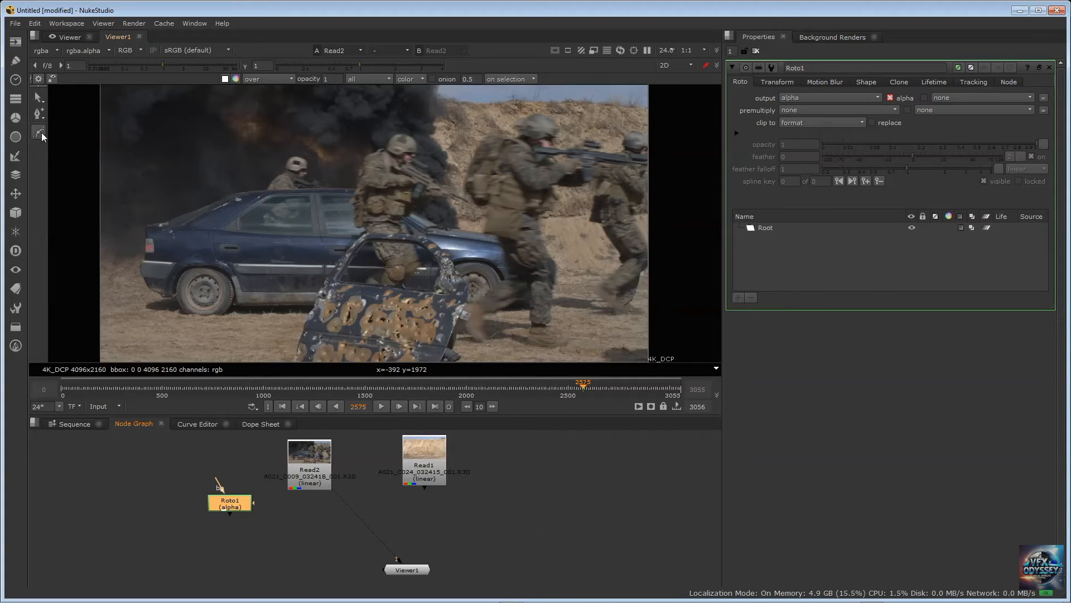
# Review the Roto node's selection, point-editing and shape-drawing tool options, from Select All through Bezier, Ellipse and Open Spline
pyautogui.moveTo(42, 101); pyautogui.dragTo(74, 129)
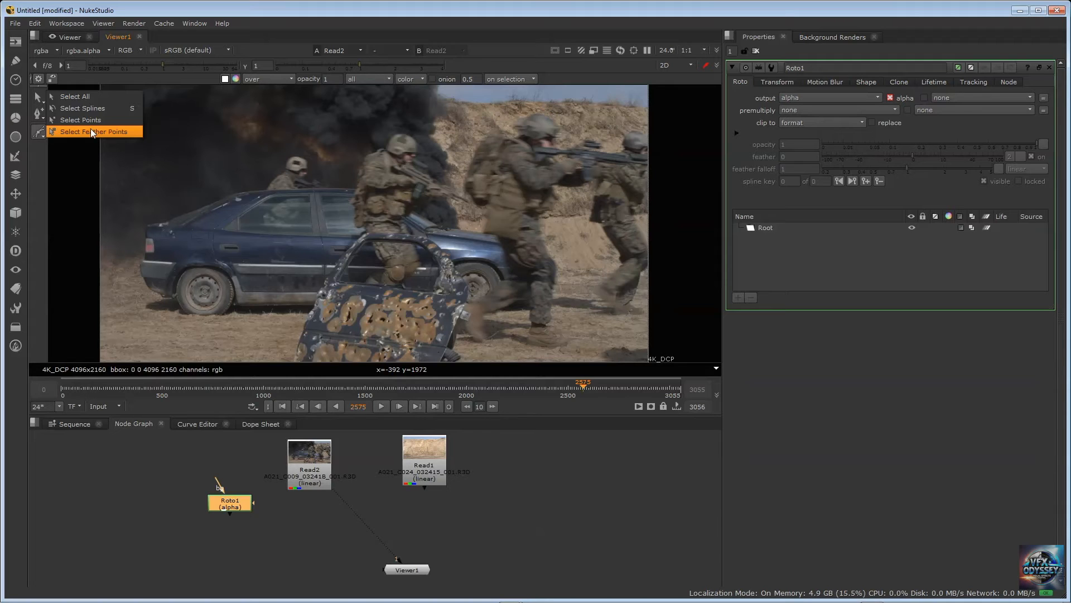
pyautogui.click(82, 99)
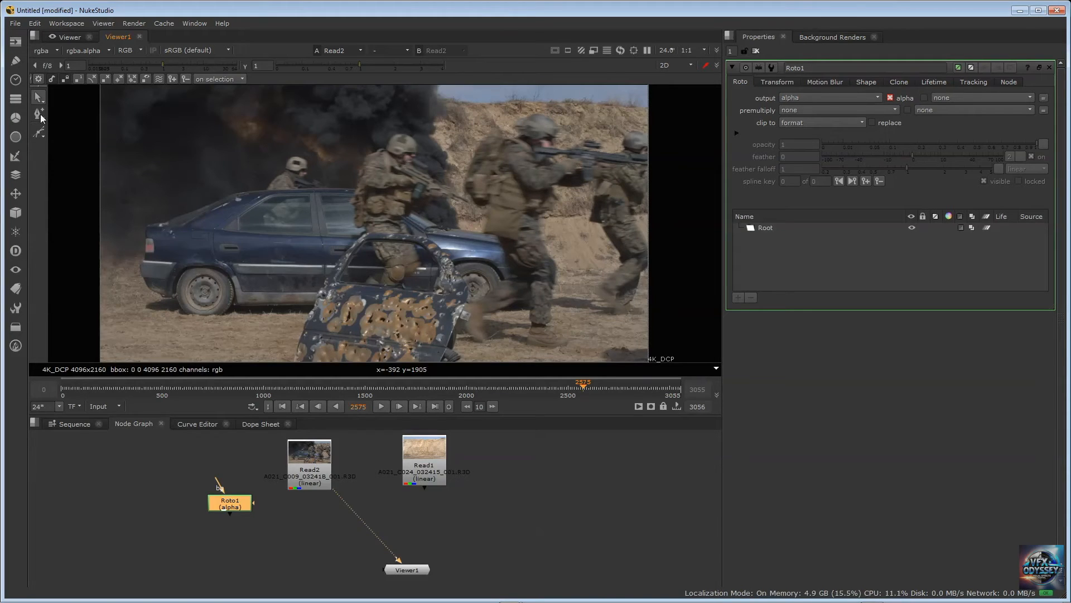
pyautogui.click(44, 116)
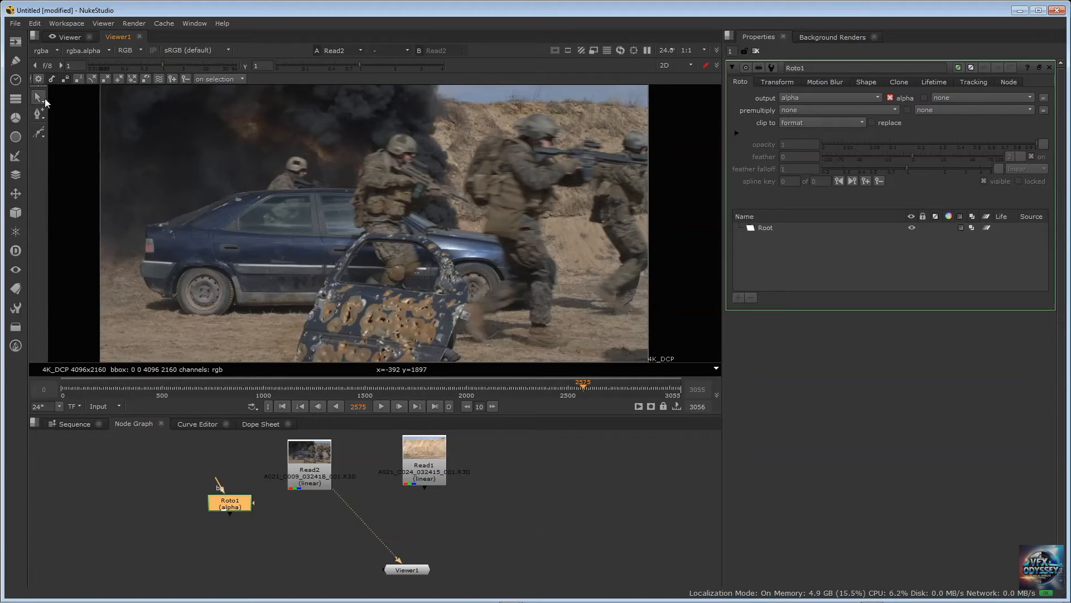
pyautogui.click(43, 139)
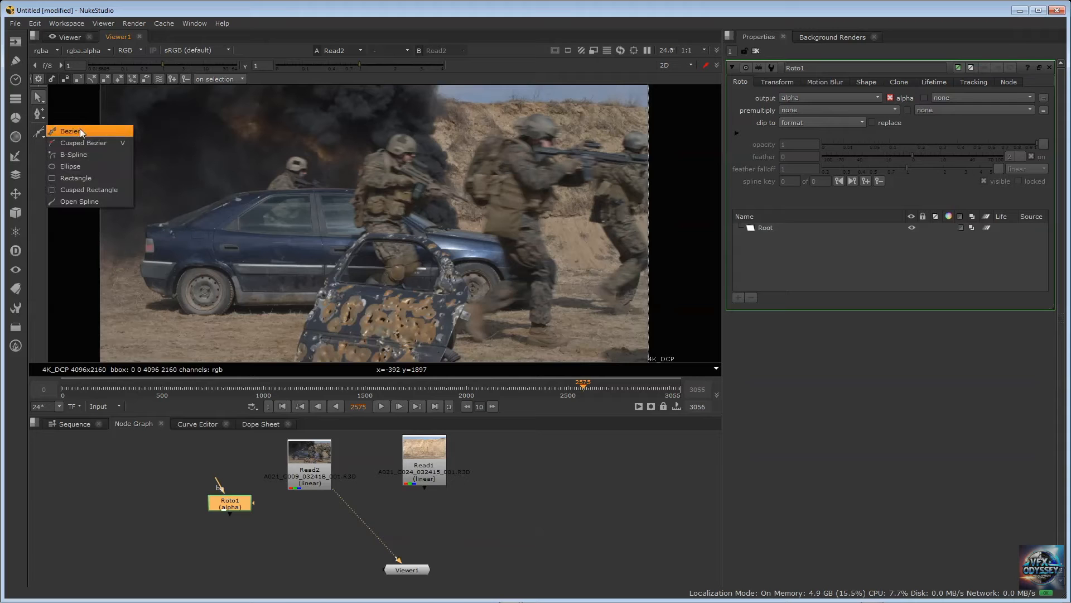
pyautogui.click(75, 200)
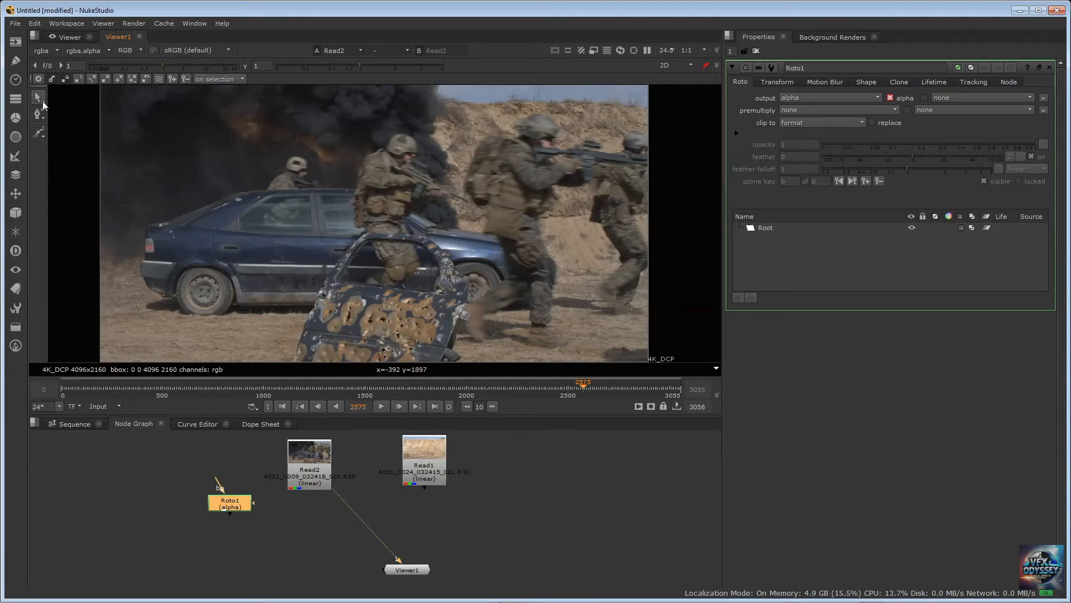
pyautogui.click(42, 136)
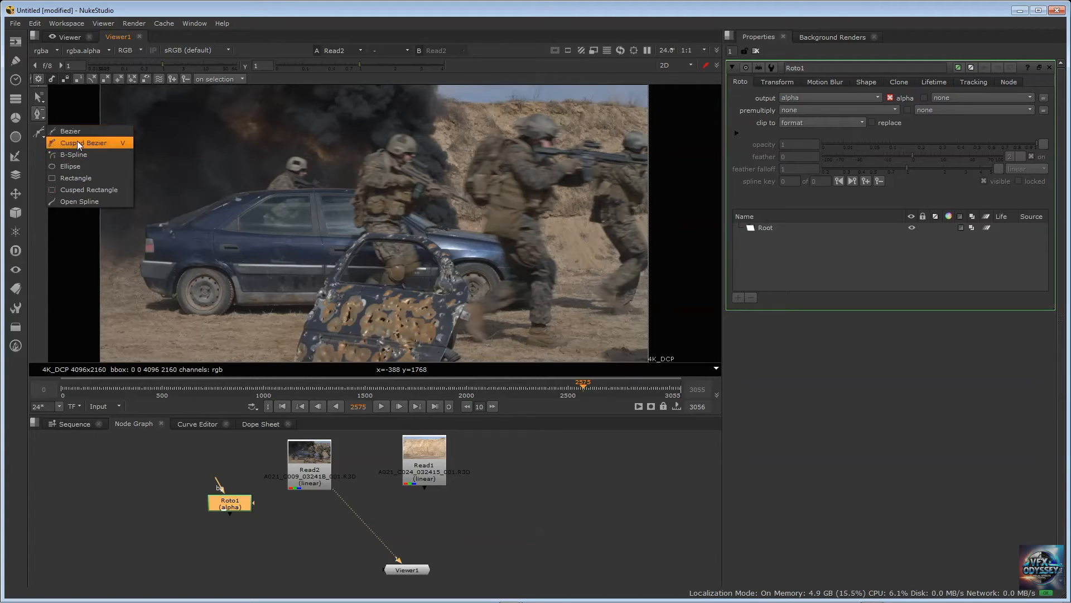
pyautogui.click(50, 290)
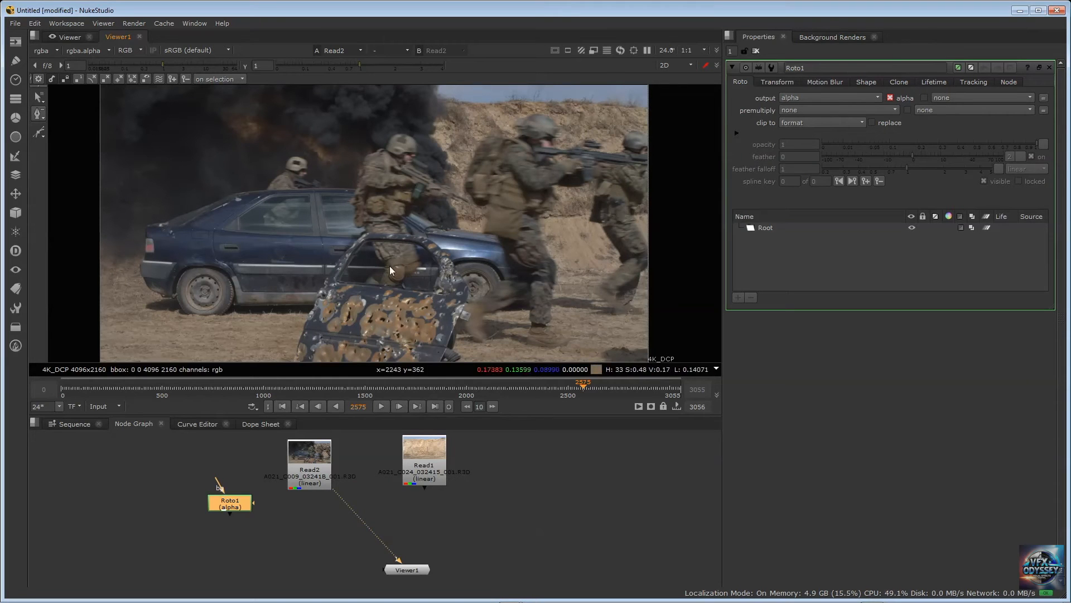
# Draw a three-point Cusped Bezier along the upper window frame of the bullet-riddled car door
pyautogui.click(45, 136)
pyautogui.rightClick(43, 136)
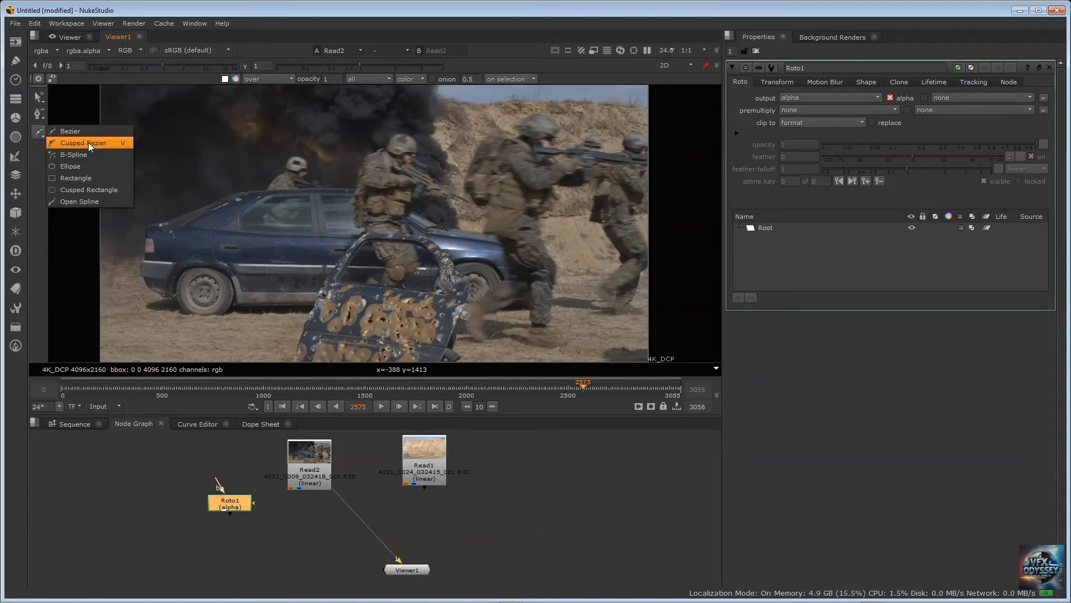
pyautogui.click(88, 142)
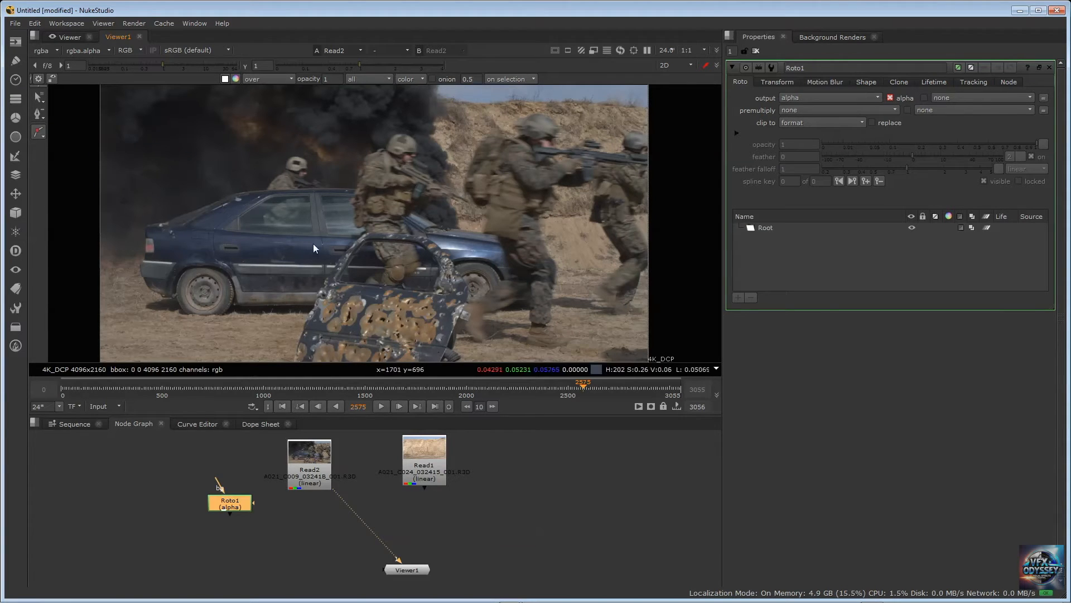
pyautogui.click(365, 233)
pyautogui.click(428, 238)
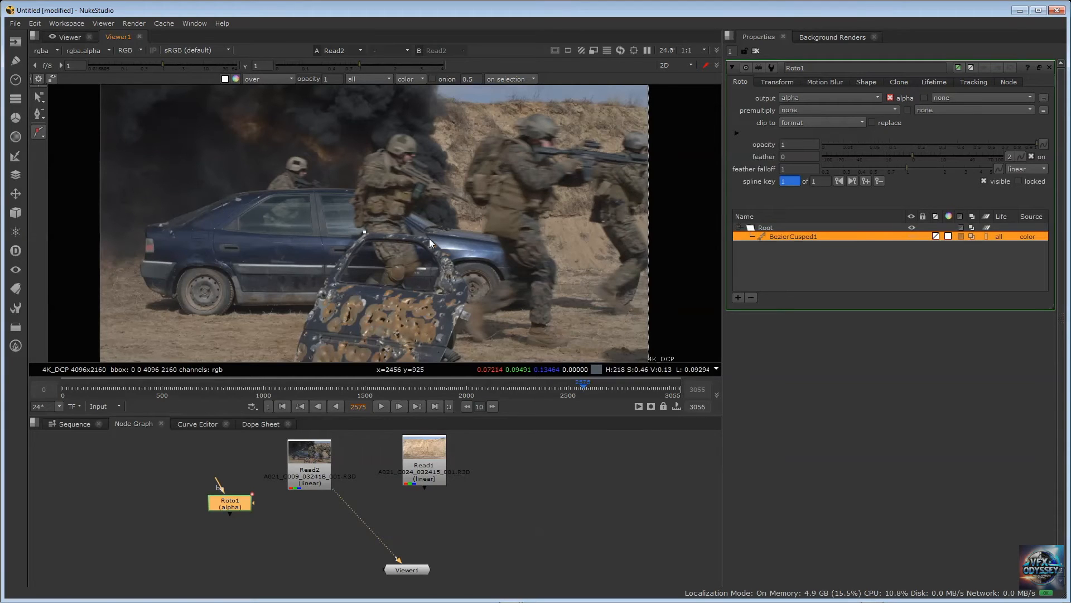
pyautogui.click(470, 290)
# Delete the cusped Bezier shape from Roto1's shape list
pyautogui.click(783, 242)
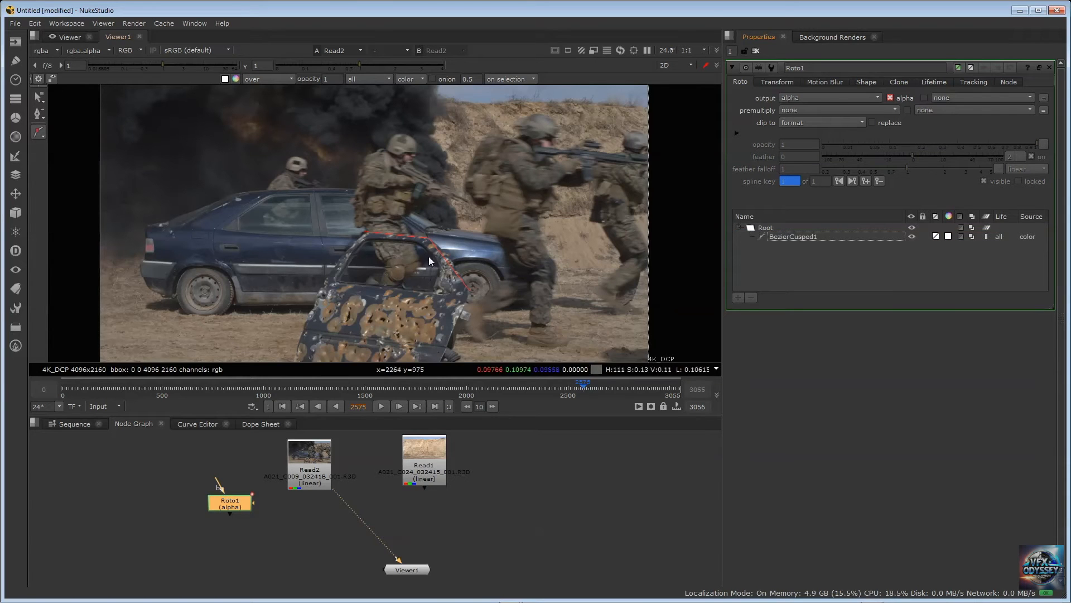
pyautogui.click(791, 236)
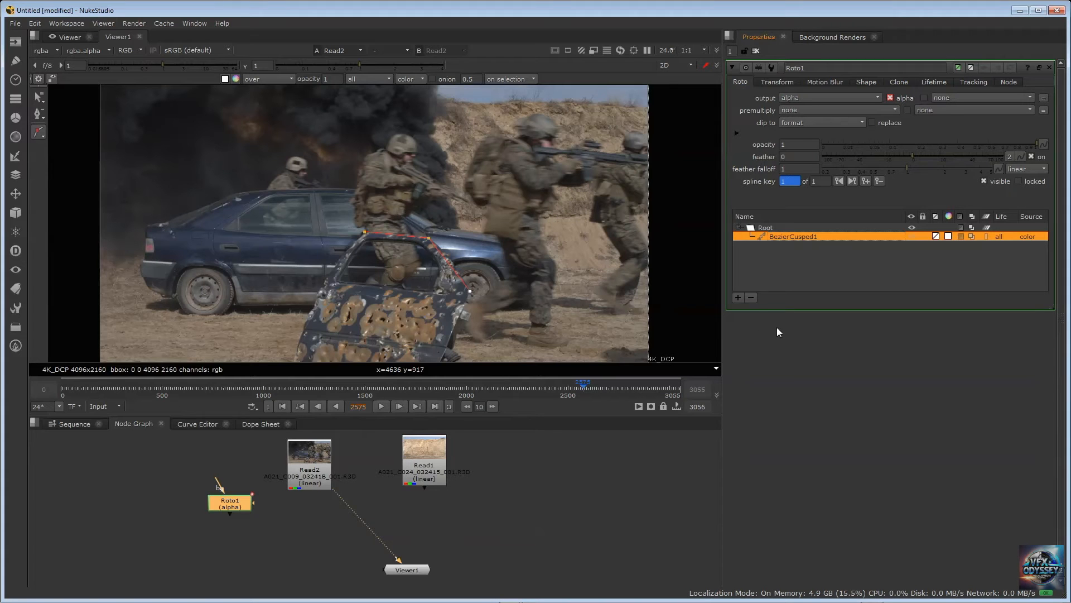
pyautogui.click(751, 299)
pyautogui.click(781, 251)
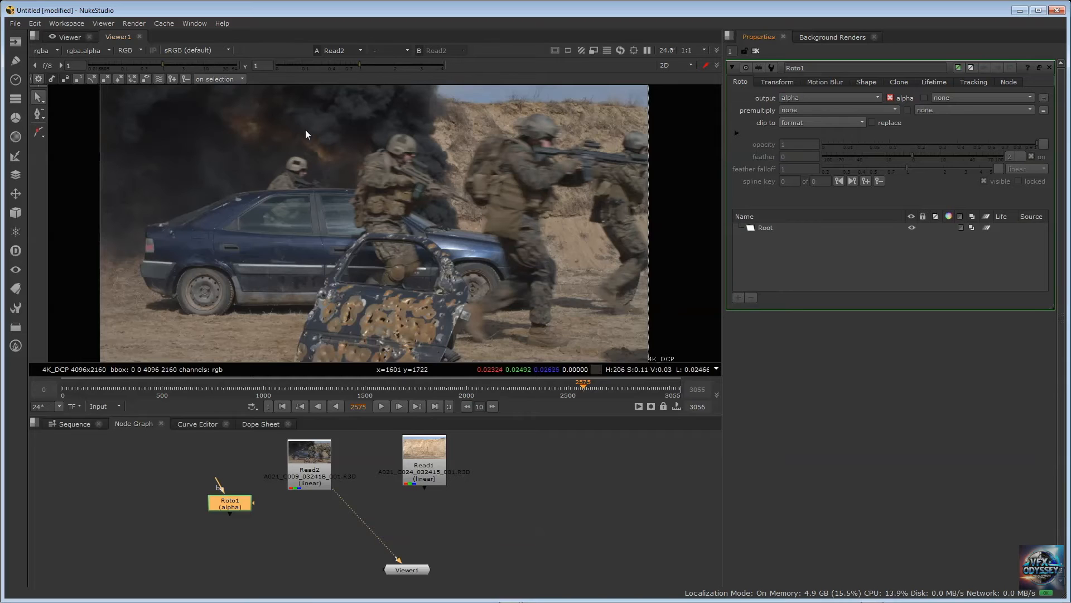
# Draw an Ellipse roto shape over the middle of the blue car
pyautogui.click(42, 135)
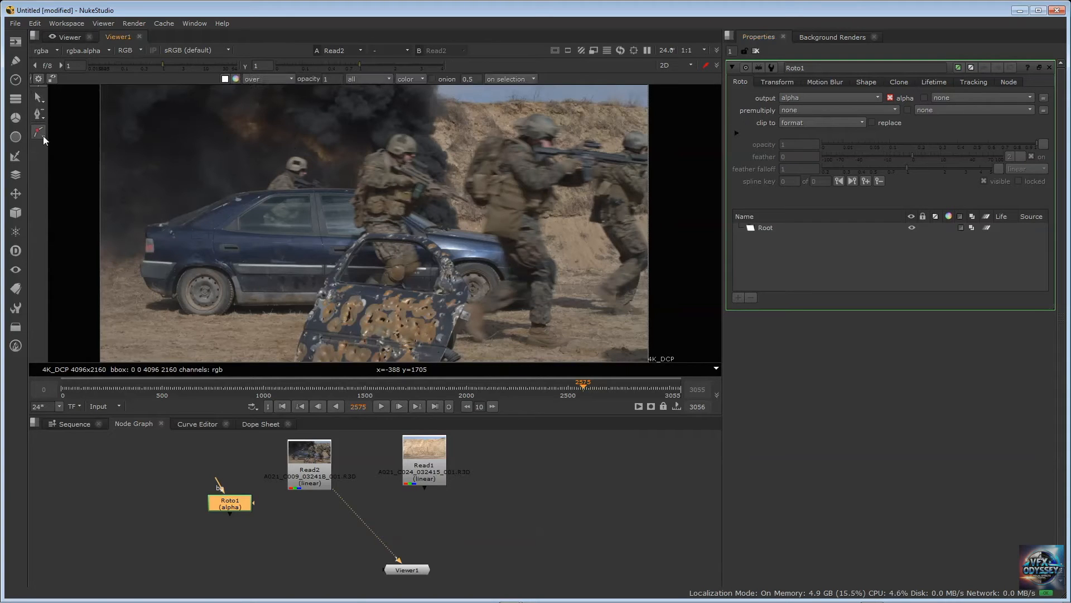
pyautogui.click(42, 135)
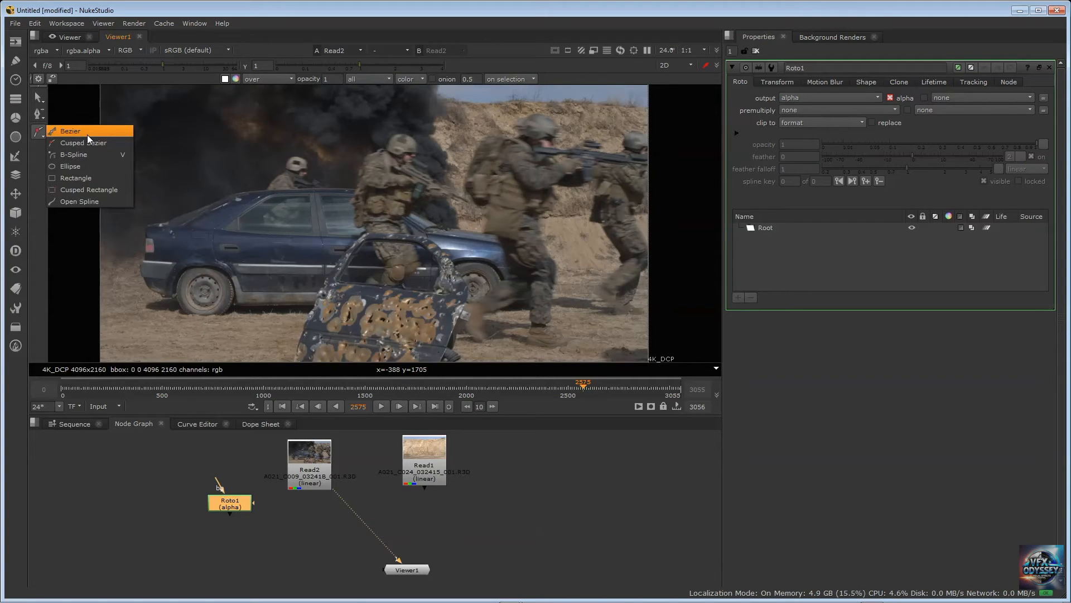
pyautogui.click(69, 166)
pyautogui.moveTo(188, 147)
pyautogui.mouseDown()
pyautogui.moveTo(244, 195)
pyautogui.moveTo(346, 223)
pyautogui.moveTo(379, 297)
pyautogui.mouseUp()
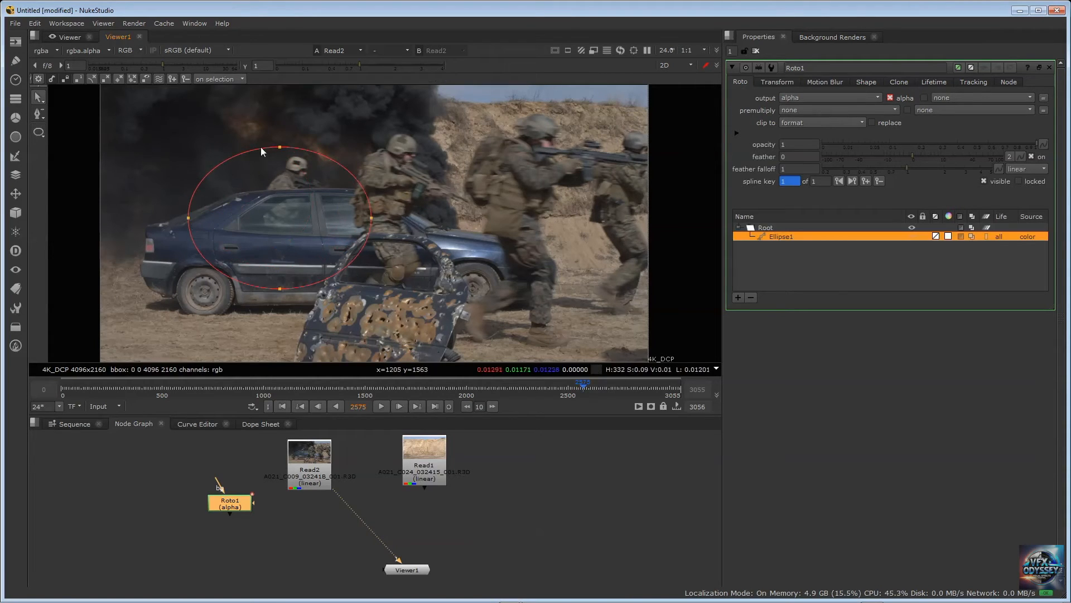
# Reshape the ellipse by moving its four control points so it spans from the car's rear to the damaged door
pyautogui.moveTo(280, 147); pyautogui.dragTo(279, 216)
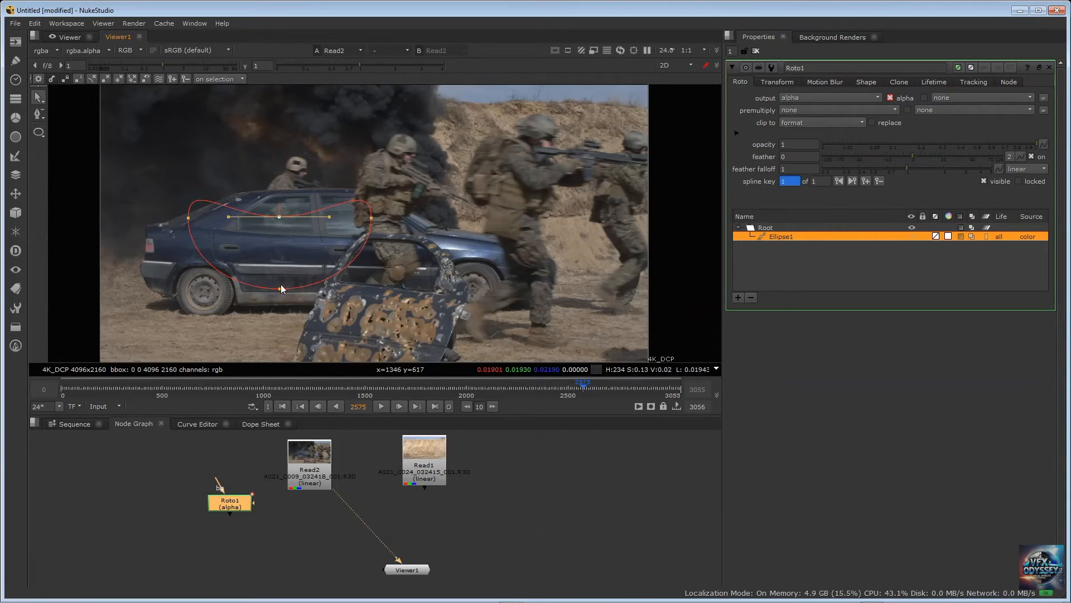
pyautogui.click(279, 285)
pyautogui.moveTo(279, 284); pyautogui.dragTo(278, 263)
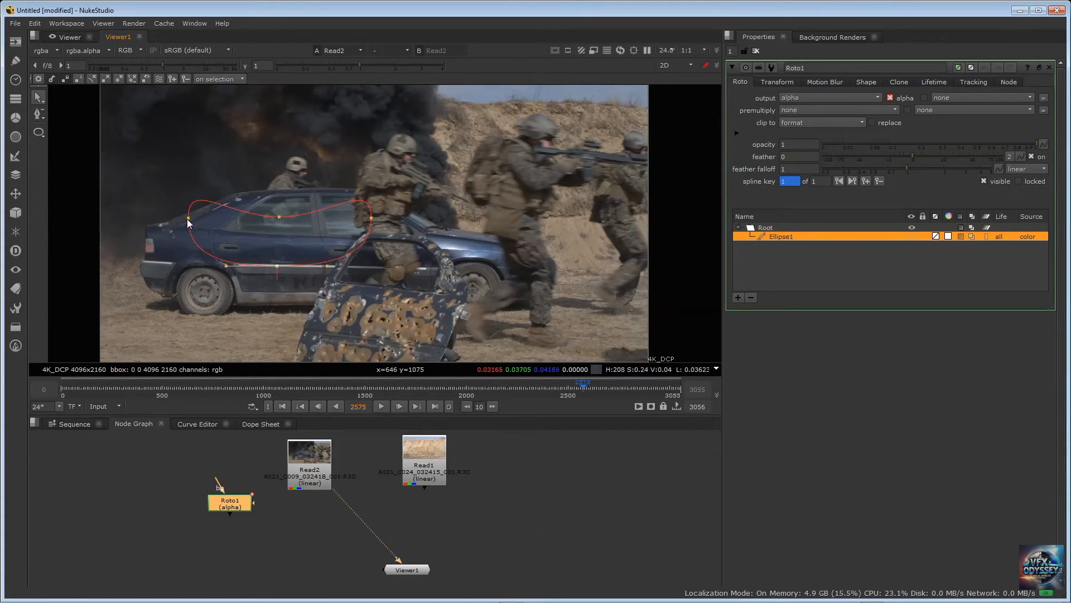
pyautogui.moveTo(187, 219); pyautogui.dragTo(241, 240)
pyautogui.moveTo(371, 218); pyautogui.dragTo(441, 250)
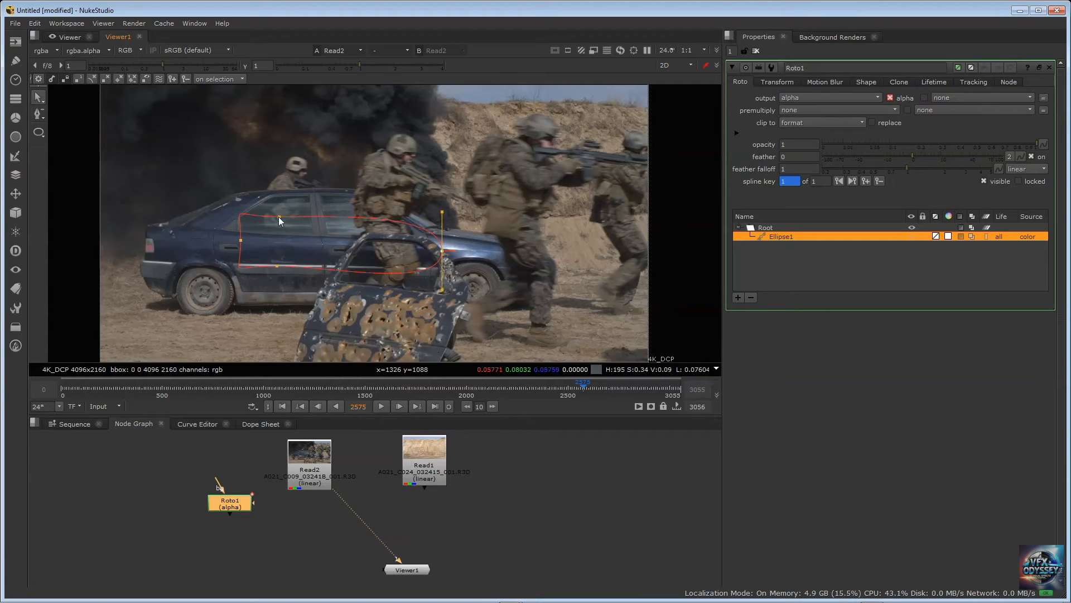
pyautogui.moveTo(279, 216); pyautogui.dragTo(305, 181)
pyautogui.moveTo(241, 240); pyautogui.dragTo(202, 216)
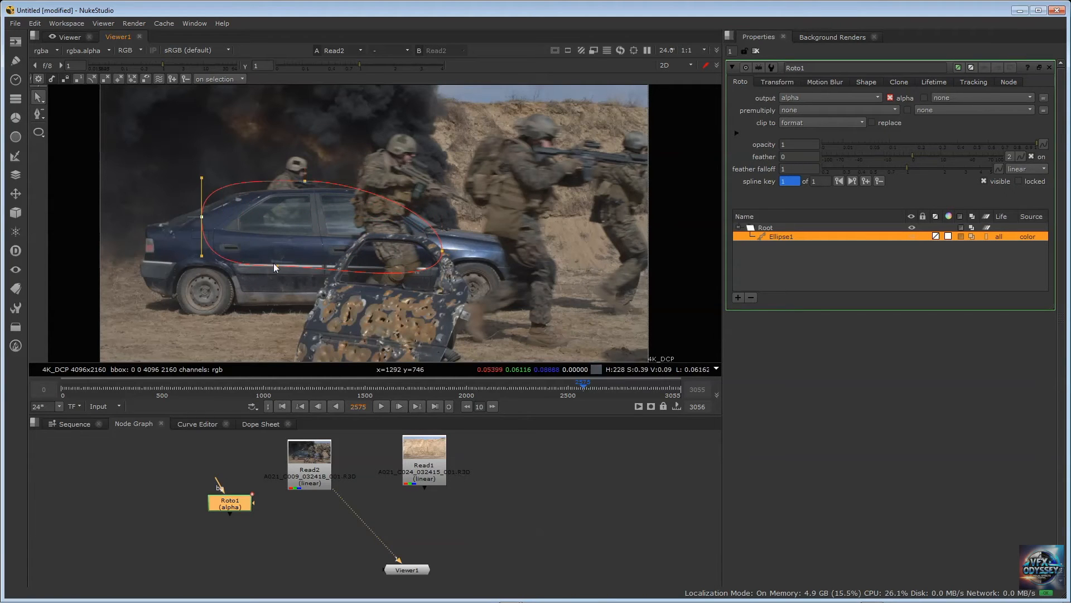
pyautogui.moveTo(276, 266); pyautogui.dragTo(309, 302)
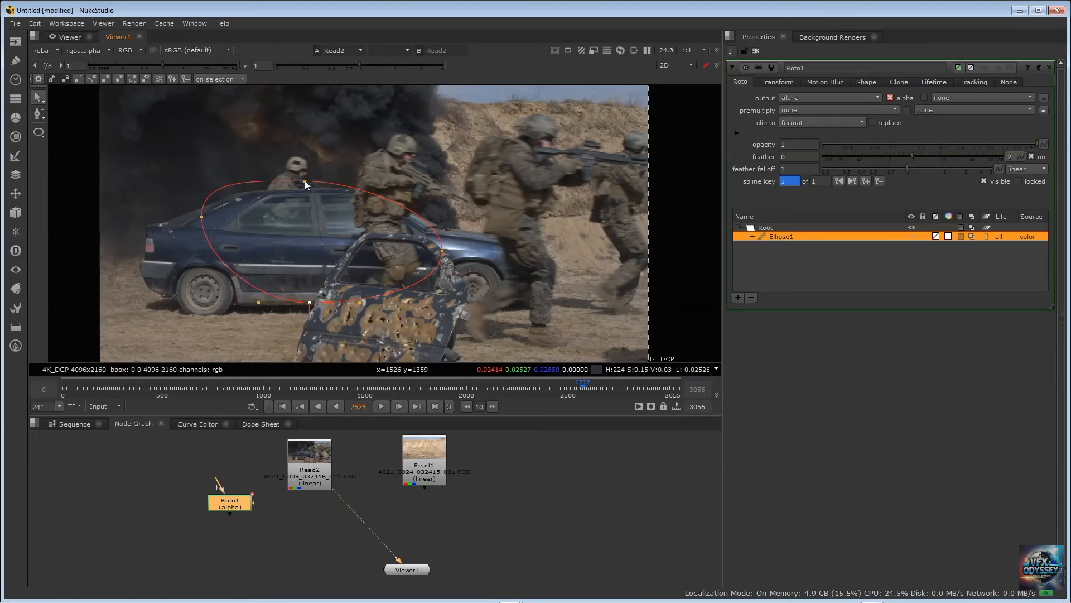
pyautogui.moveTo(305, 181); pyautogui.dragTo(333, 141)
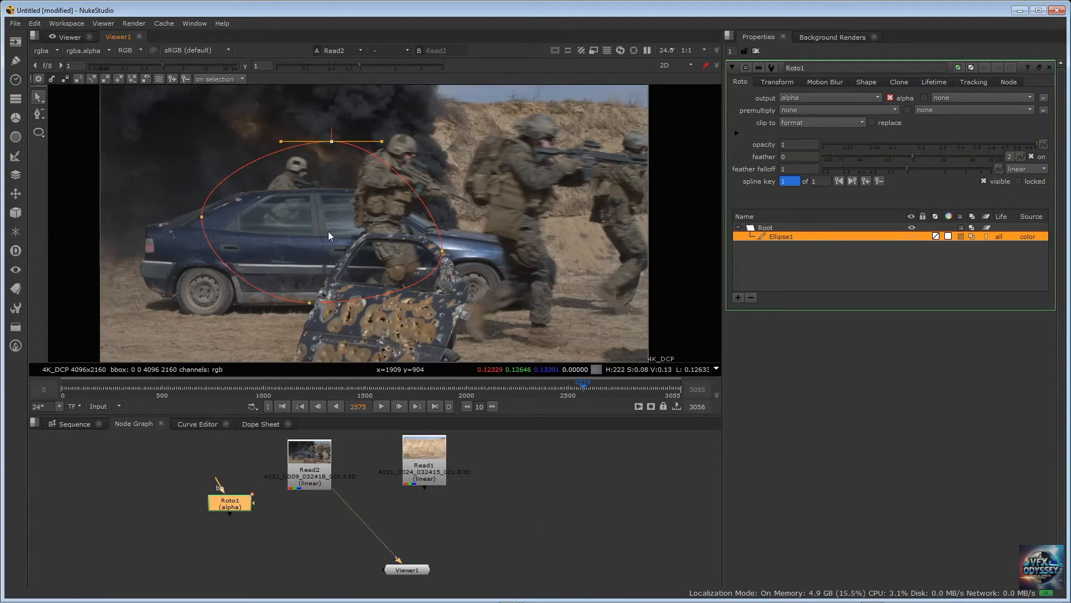
# Delete the ellipse shape from Roto1's shape list
pyautogui.click(800, 241)
pyautogui.click(792, 236)
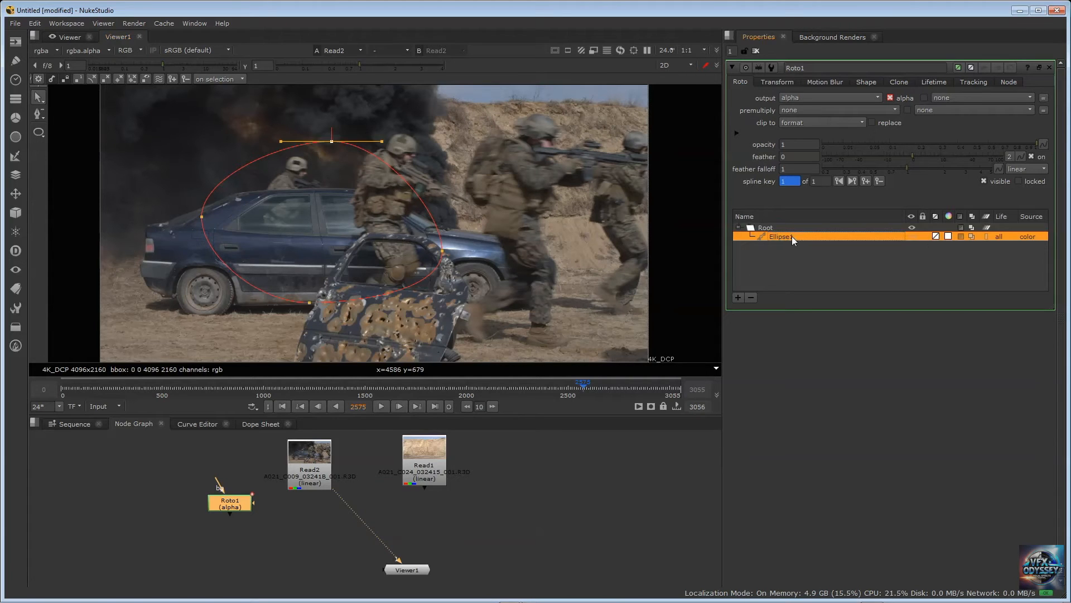
pyautogui.press('Delete')
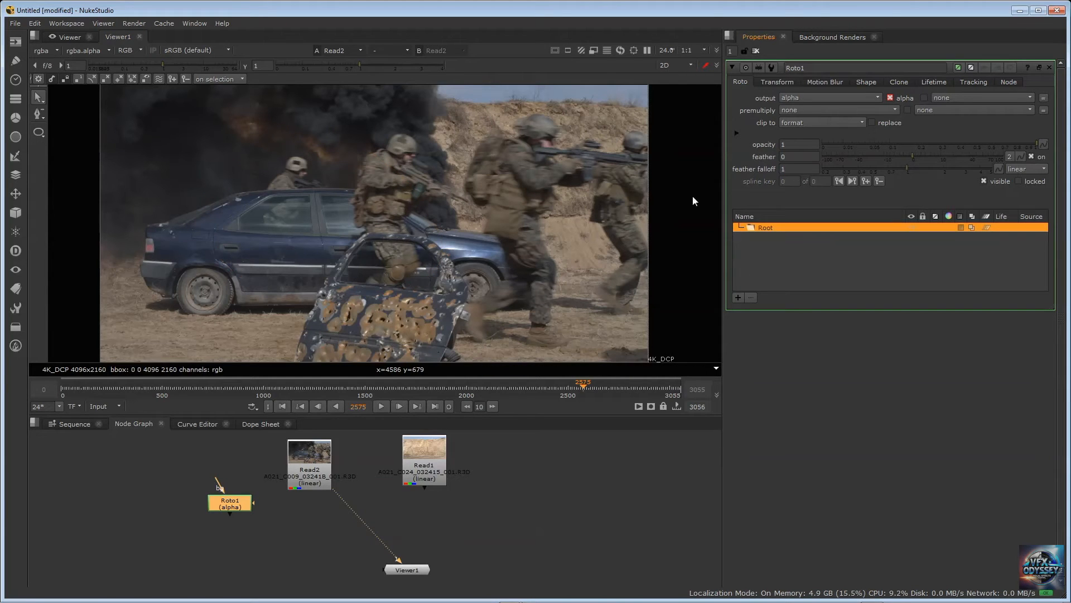
# Draw a closed Bezier roto shape around the damaged car door and adjust the curve handles near its upper left corner
pyautogui.click(42, 138)
pyautogui.rightClick(42, 135)
pyautogui.click(68, 132)
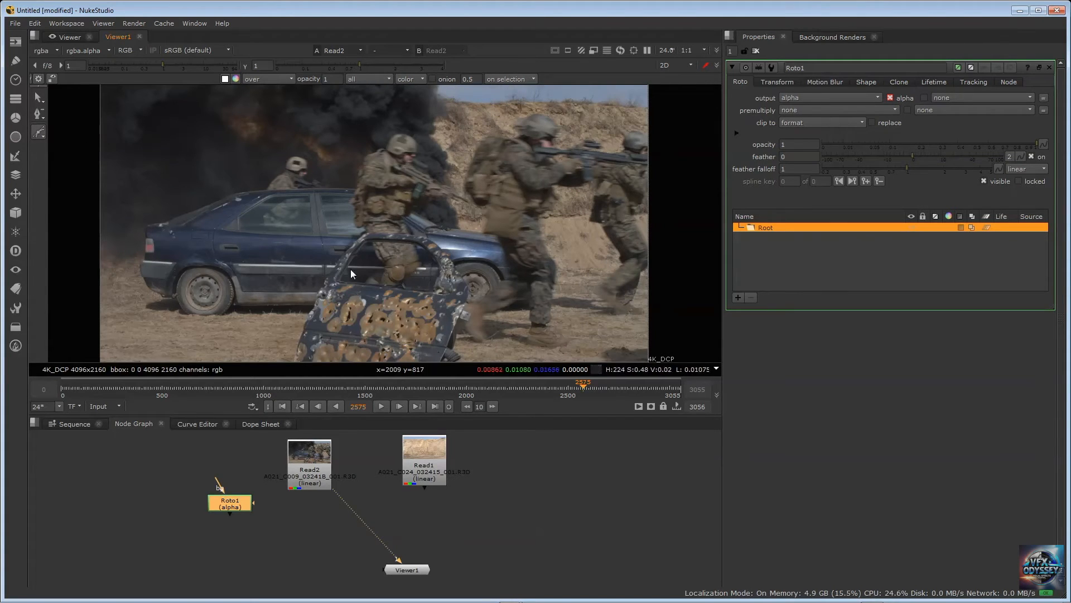
pyautogui.click(365, 231)
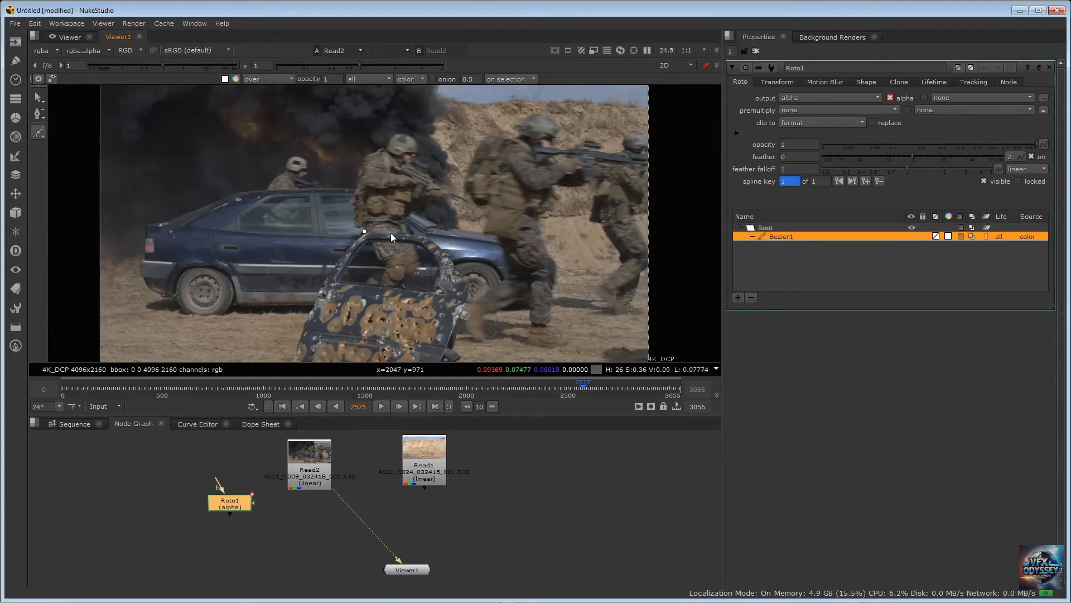
pyautogui.click(427, 237)
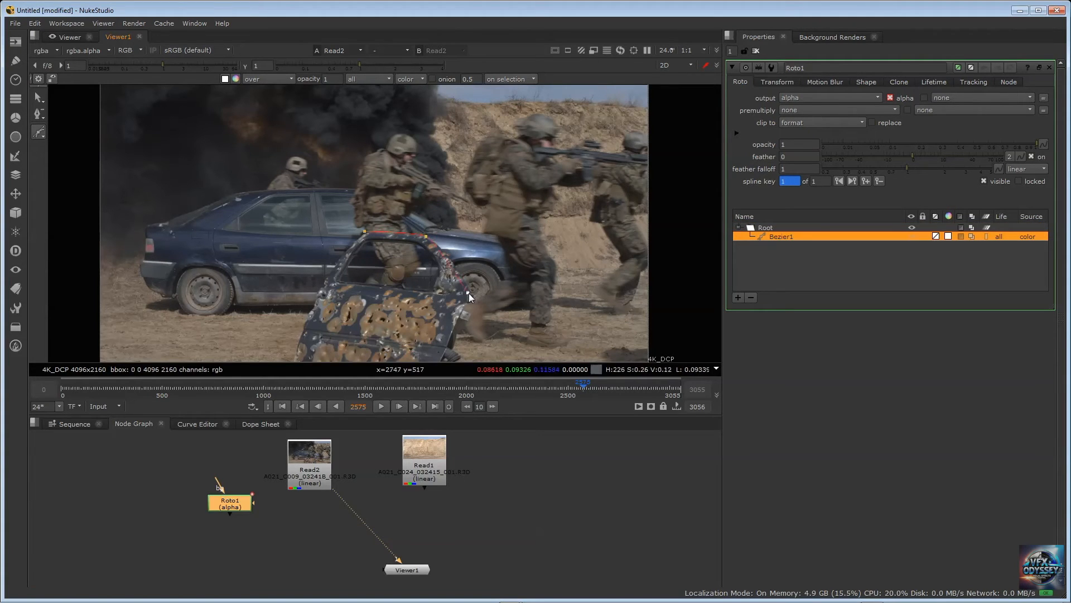
pyautogui.moveTo(468, 291); pyautogui.dragTo(463, 303)
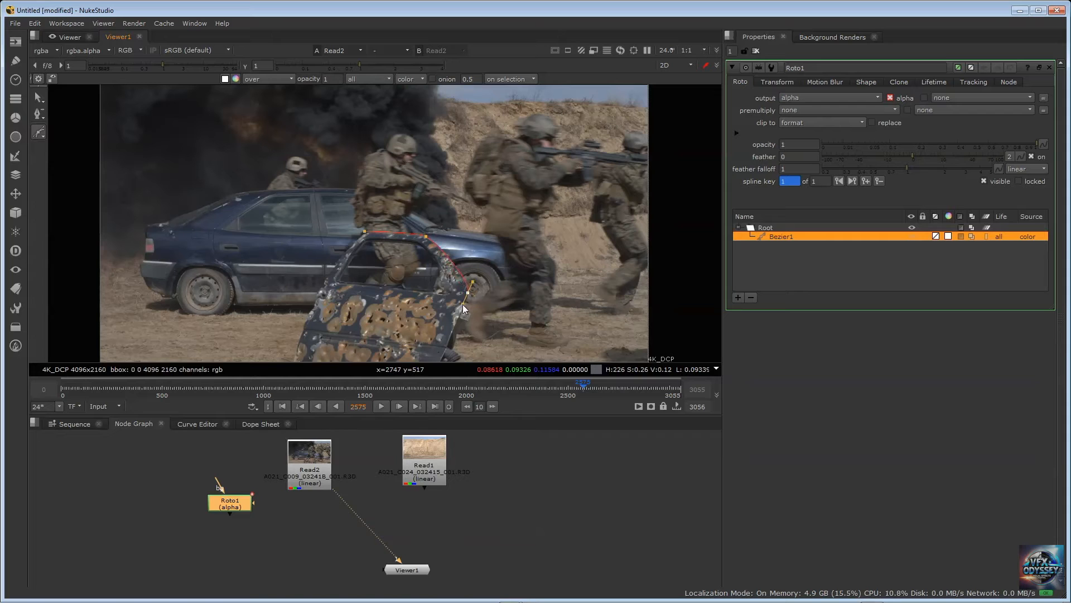
pyautogui.click(440, 360)
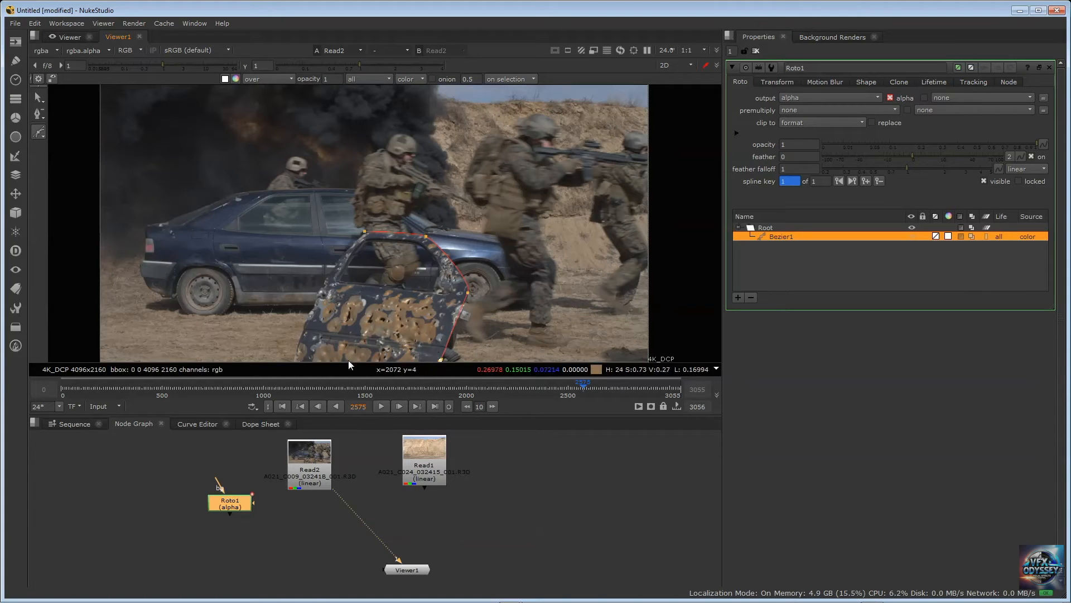
pyautogui.click(293, 361)
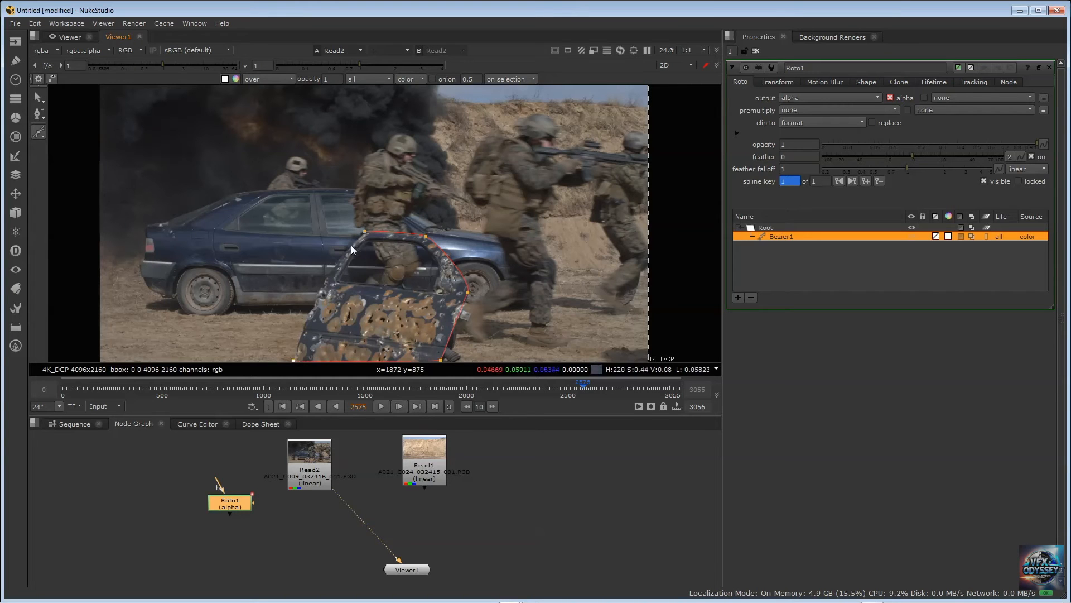
pyautogui.click(350, 245)
pyautogui.moveTo(356, 249)
pyautogui.mouseDown()
pyautogui.moveTo(366, 250)
pyautogui.moveTo(351, 246)
pyautogui.mouseUp()
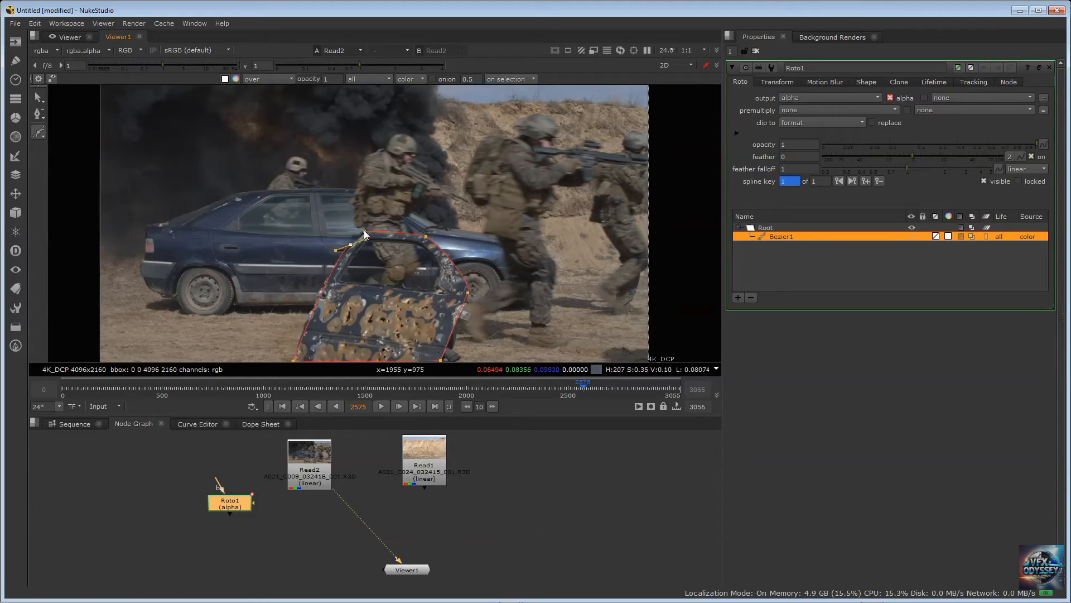
pyautogui.press('q')
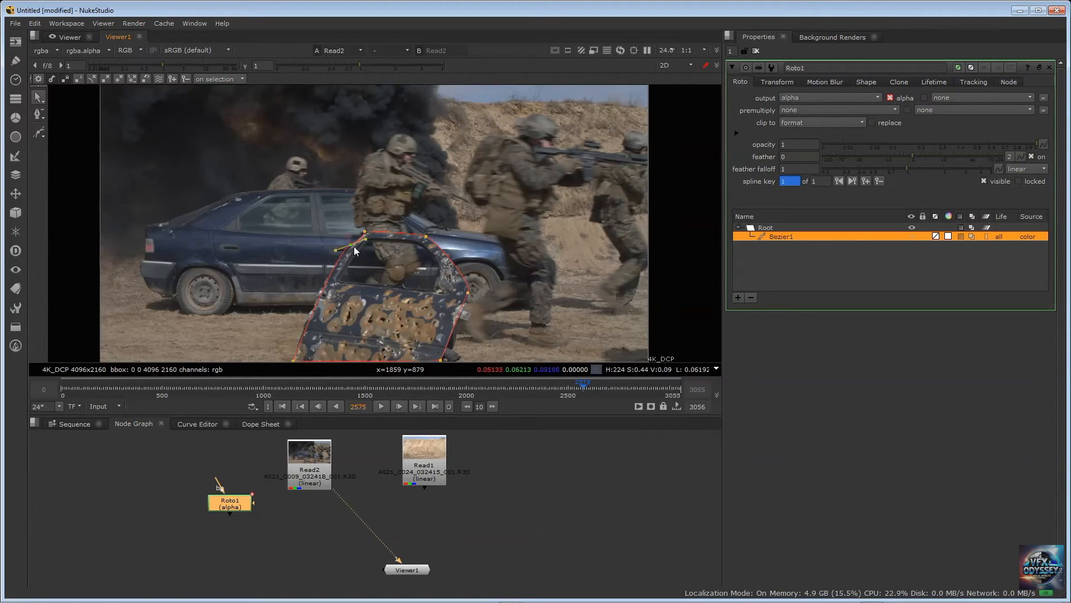
pyautogui.moveTo(364, 239); pyautogui.dragTo(360, 232)
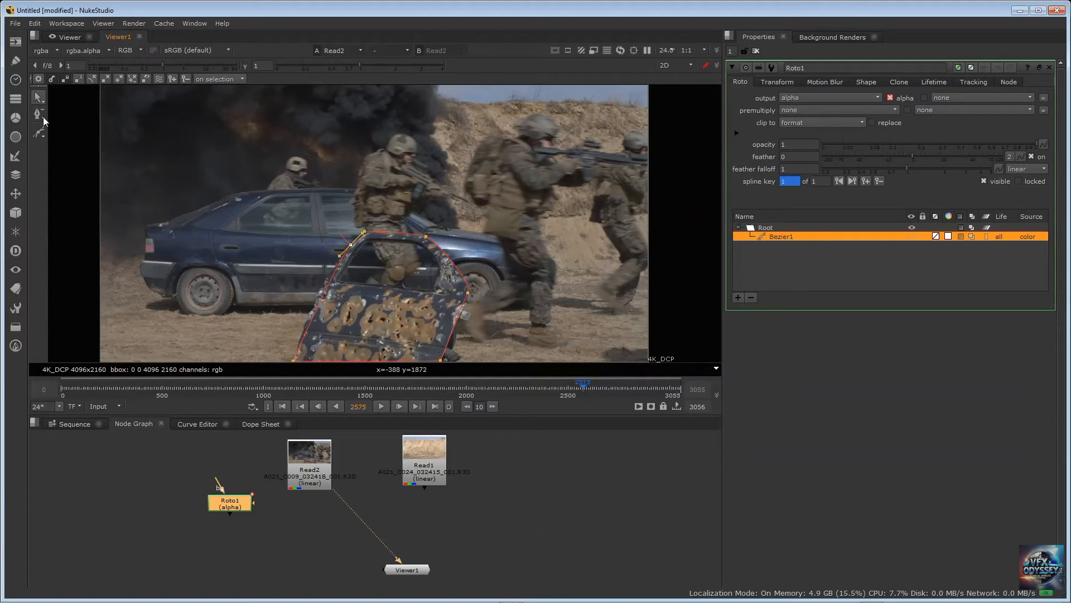
# Add a point on the door shape's left edge and align it and the point beneath the upper left corner with the door
pyautogui.moveTo(42, 117); pyautogui.dragTo(77, 113)
pyautogui.click(320, 298)
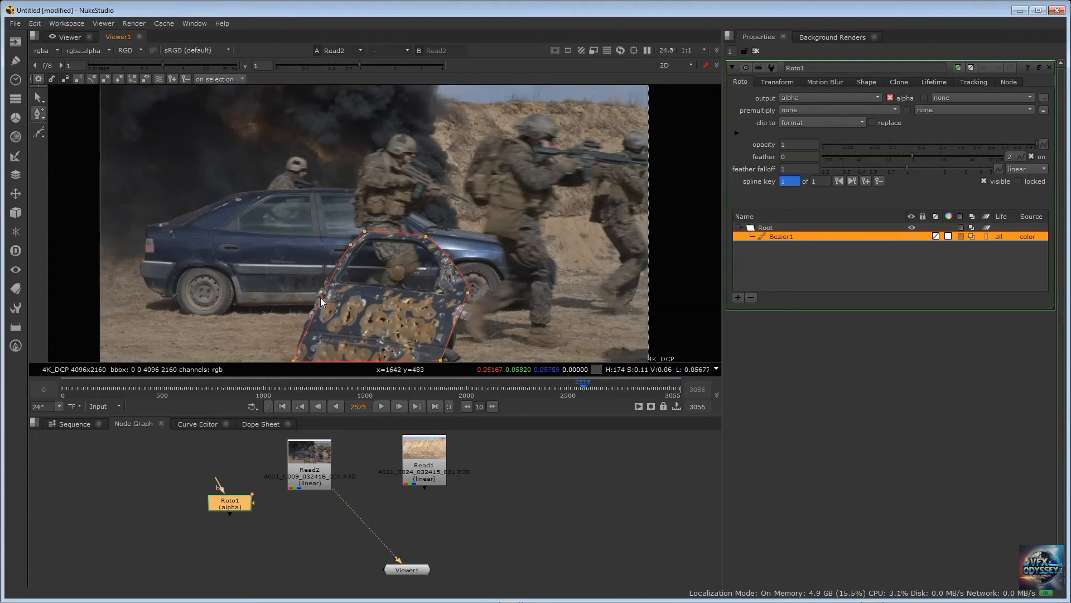
pyautogui.moveTo(322, 297); pyautogui.dragTo(317, 296)
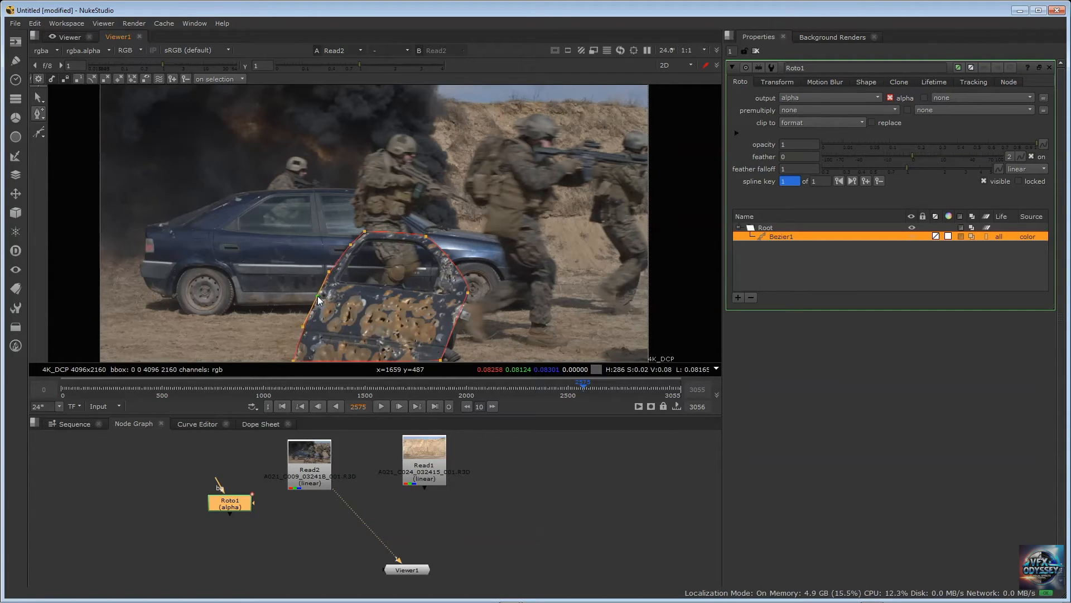
pyautogui.moveTo(350, 246); pyautogui.dragTo(351, 246)
pyautogui.click(365, 230)
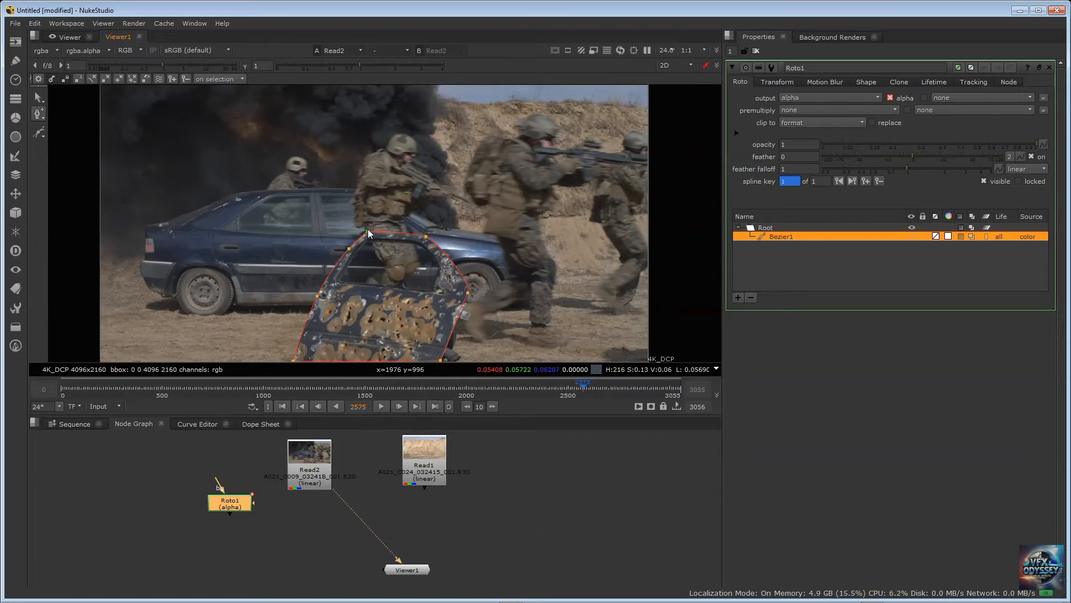
# Move the shape's two upper corner points closer to the outer edge of the door's window frame
pyautogui.scroll(5, 382, 239)
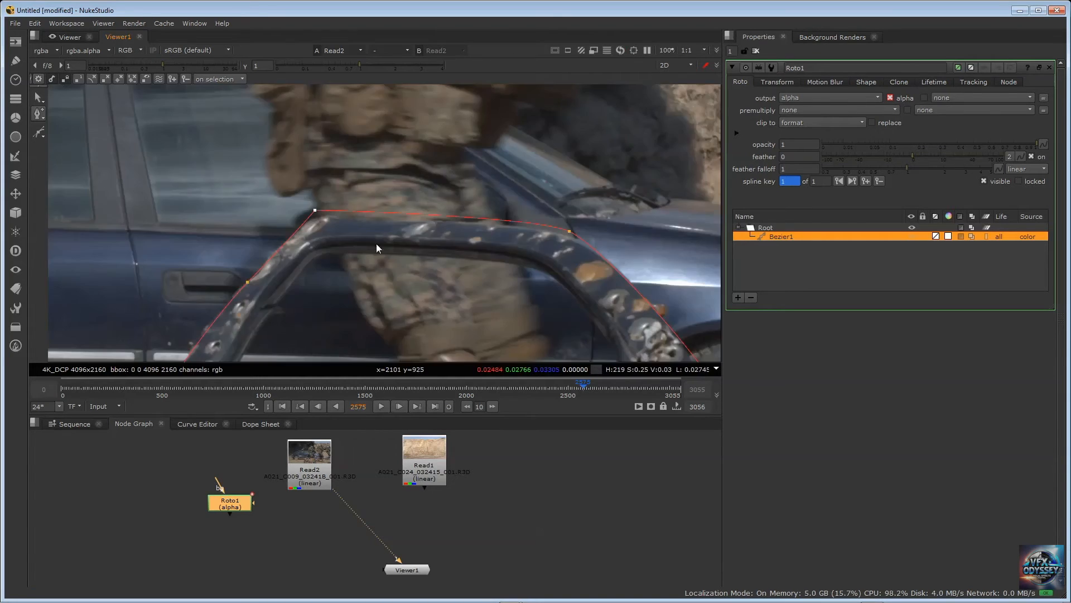
pyautogui.moveTo(313, 210); pyautogui.dragTo(308, 215)
pyautogui.moveTo(569, 231); pyautogui.dragTo(577, 237)
# Cusp the shape's upper right corner point and turn it back into a smooth point
pyautogui.rightClick(577, 237)
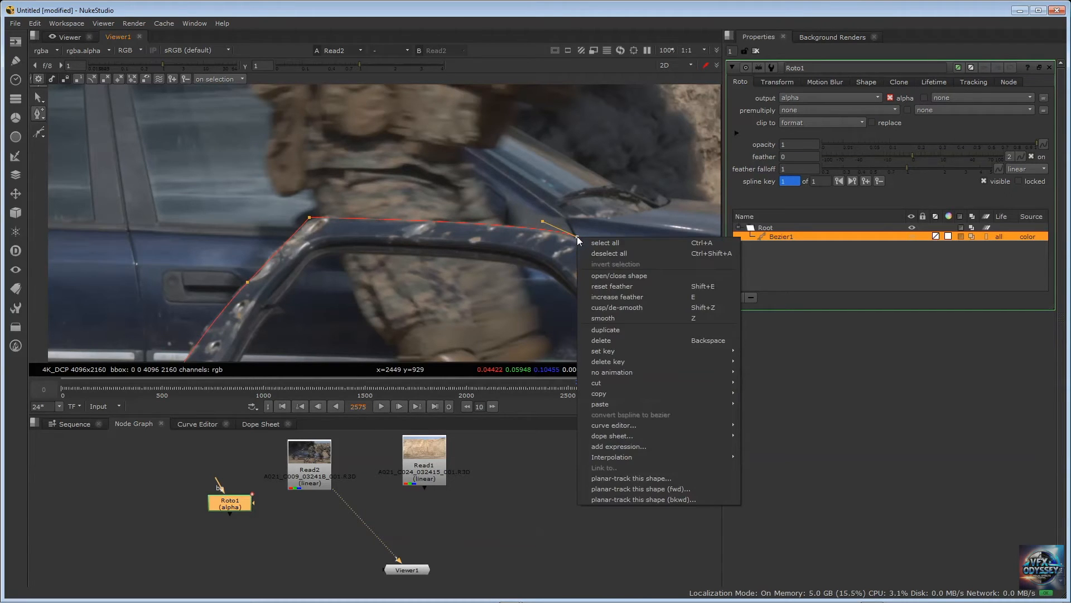
pyautogui.click(632, 307)
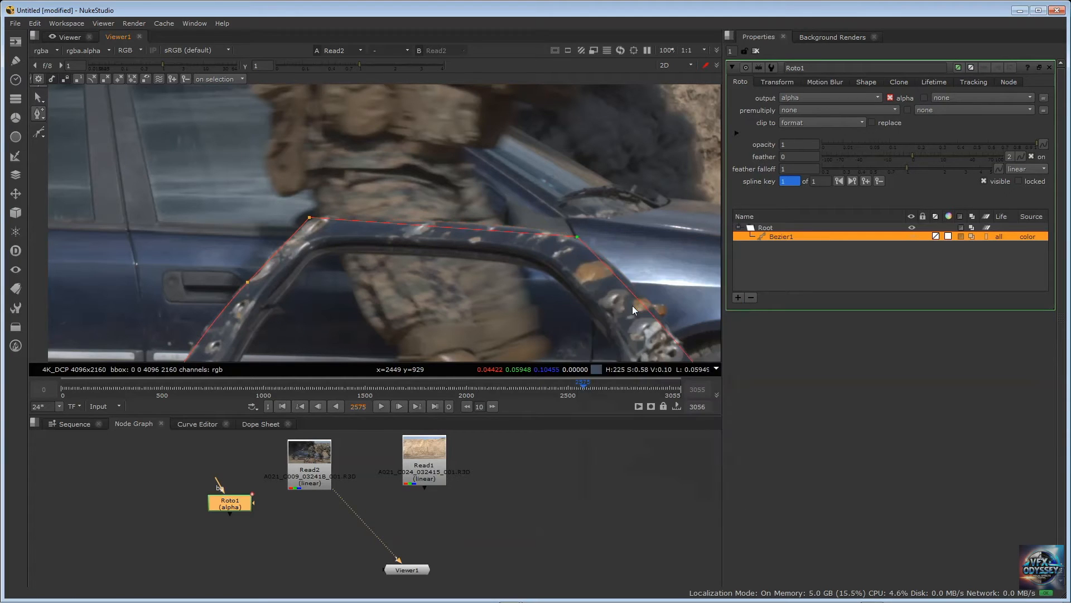
pyautogui.rightClick(579, 235)
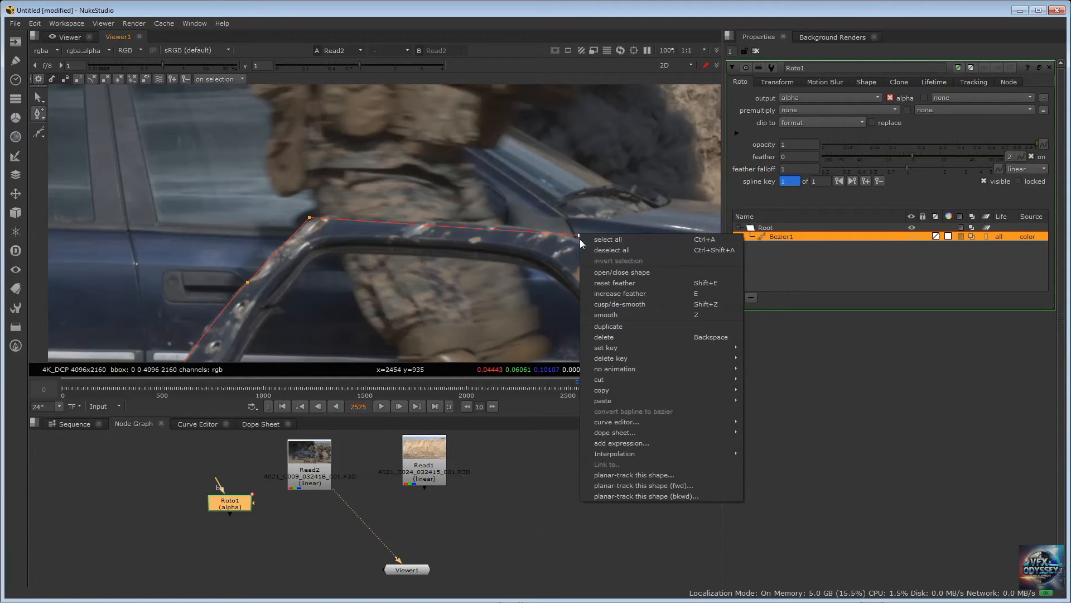
pyautogui.click(609, 314)
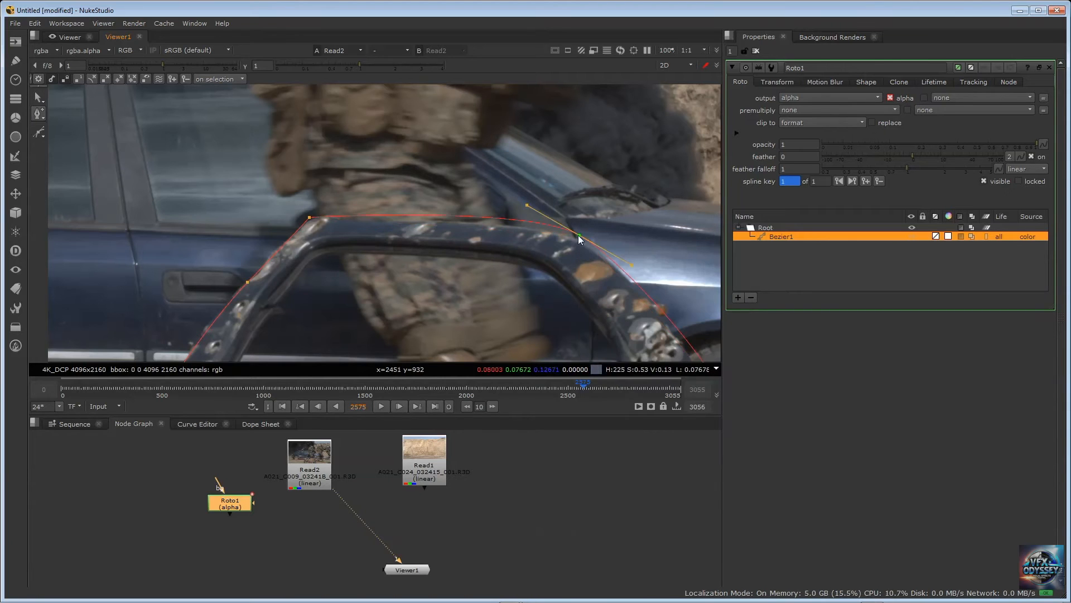
# Choose the Open/Close Curve tool and pick the shape's point on the door's right edge
pyautogui.click(310, 218)
pyautogui.scroll(-3, 329, 223)
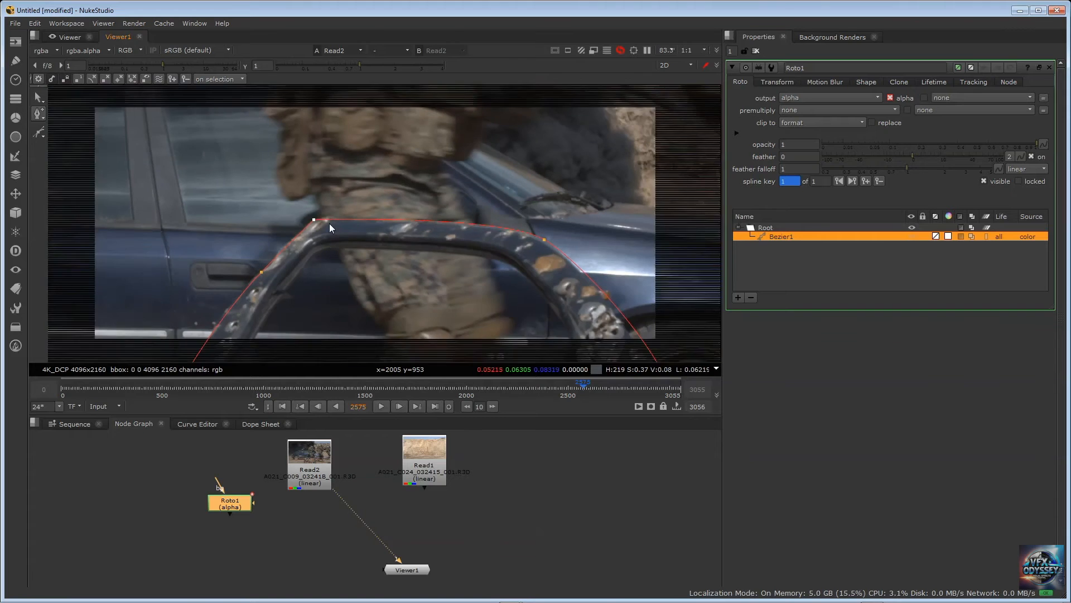
pyautogui.moveTo(371, 256); pyautogui.dragTo(372, 221, button='middle')
pyautogui.scroll(-1, 394, 192)
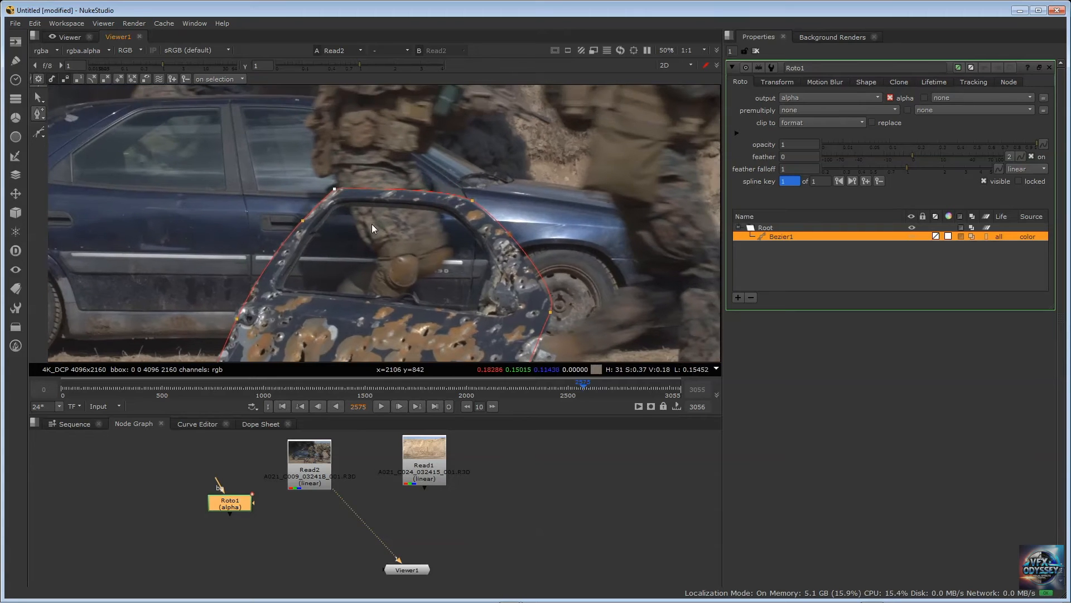
pyautogui.scroll(-3, 416, 229)
pyautogui.moveTo(405, 260)
pyautogui.mouseDown(button='middle')
pyautogui.moveTo(391, 224)
pyautogui.moveTo(392, 263)
pyautogui.mouseUp(button='middle')
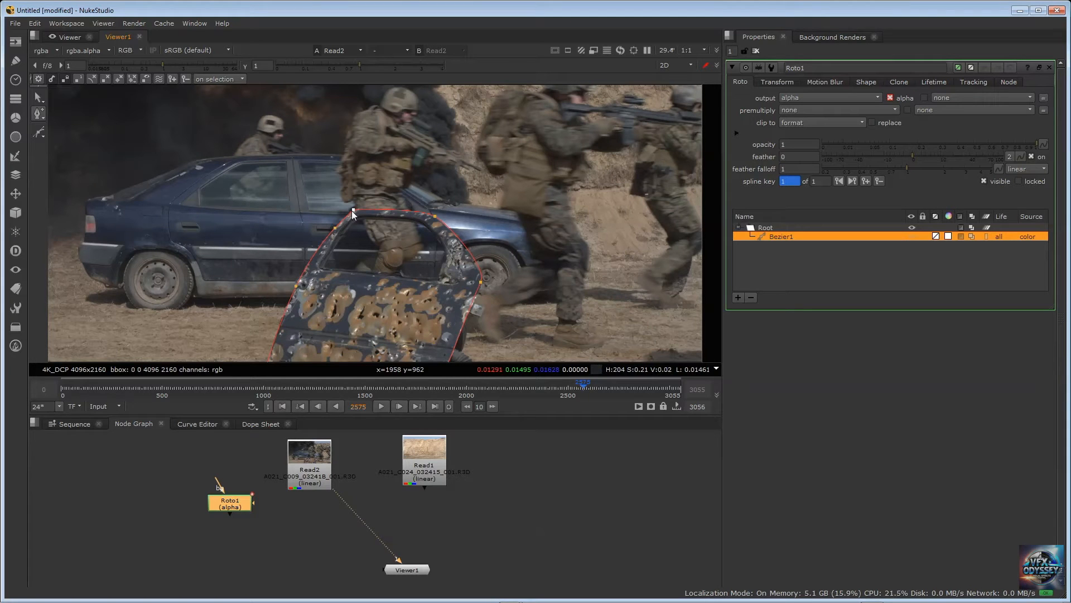
pyautogui.click(44, 117)
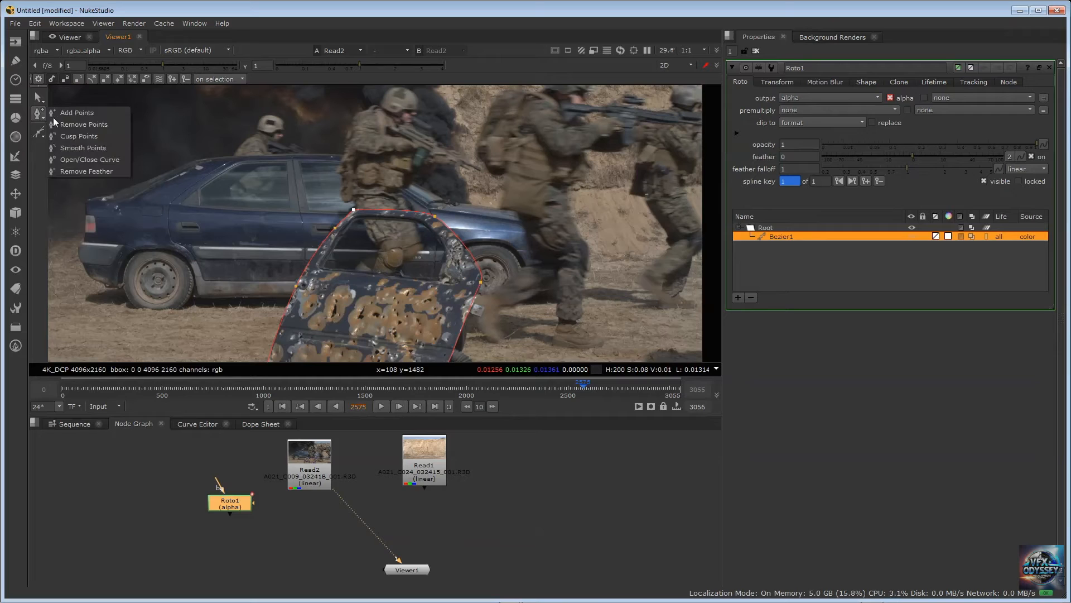
pyautogui.click(93, 159)
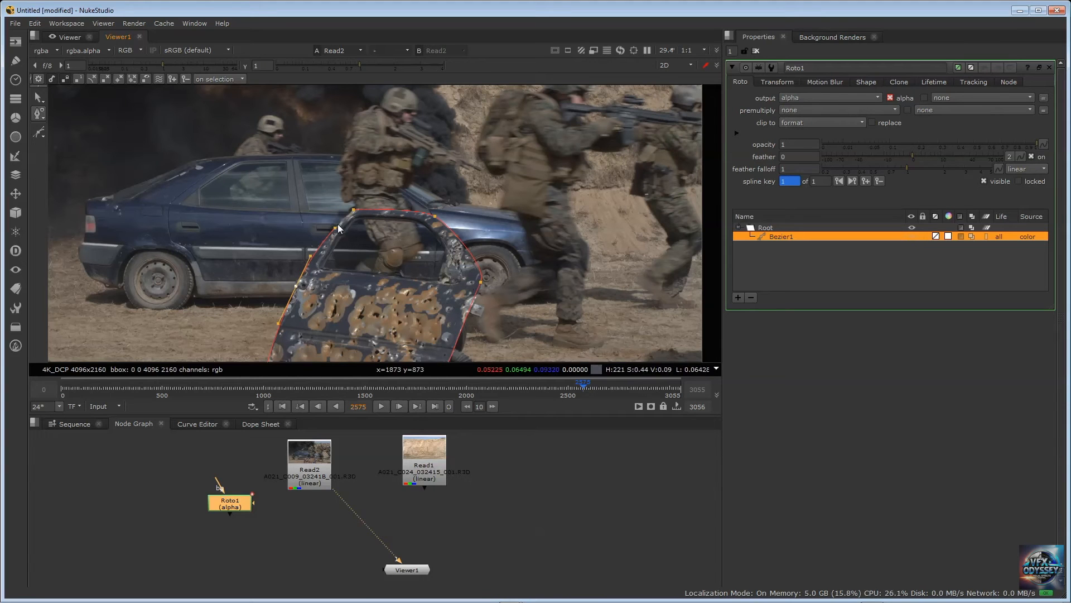
pyautogui.click(481, 282)
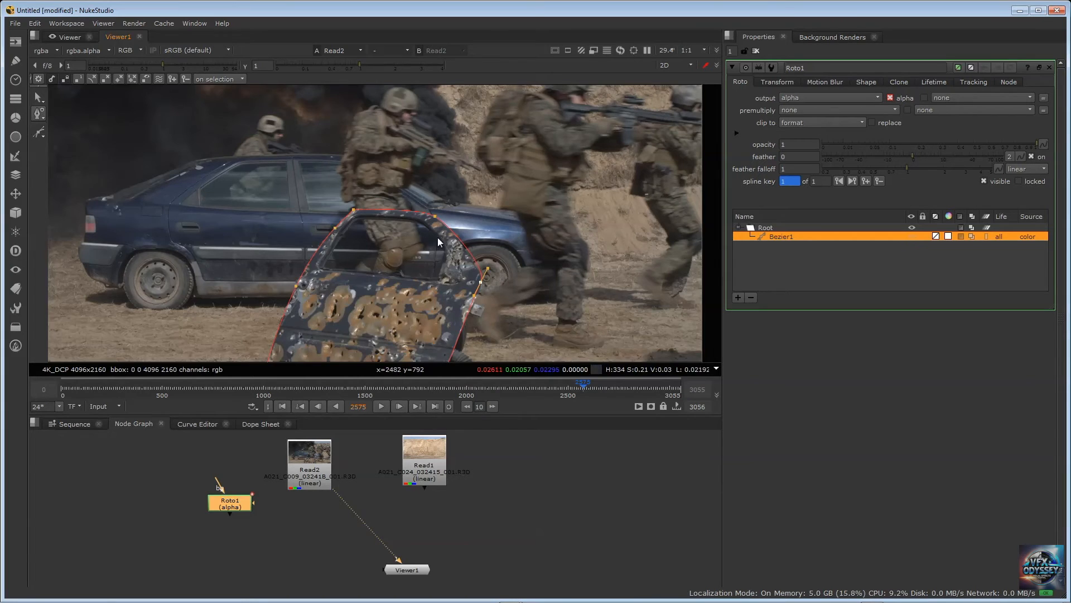
# Delete the Bezier door shape from Roto1's shape list
pyautogui.scroll(-2, 438, 236)
pyautogui.moveTo(458, 266); pyautogui.dragTo(457, 231, button='middle')
pyautogui.scroll(1, 457, 230)
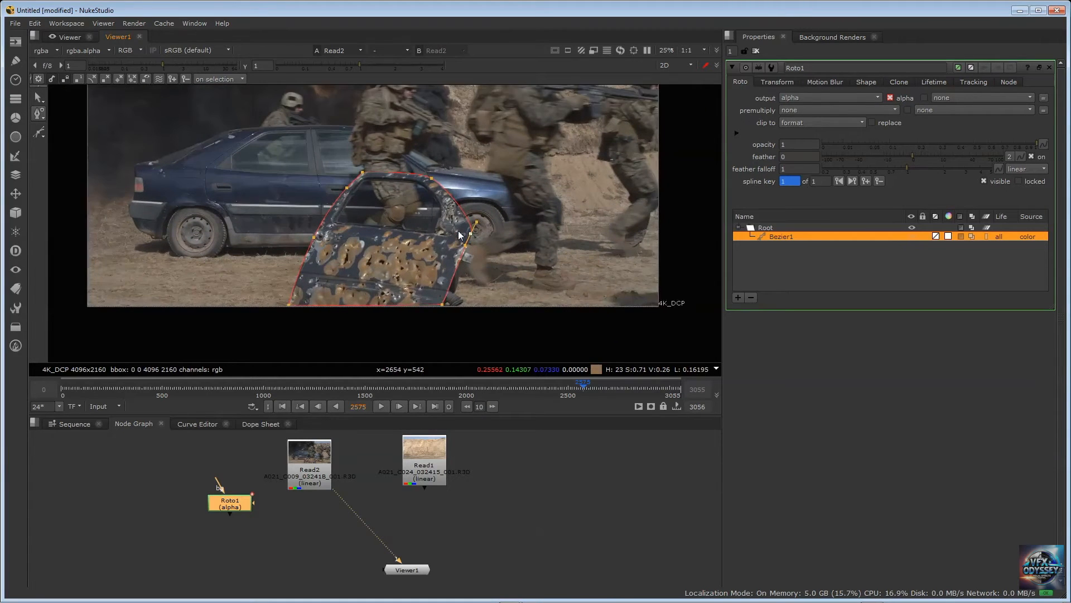
pyautogui.scroll(1, 458, 230)
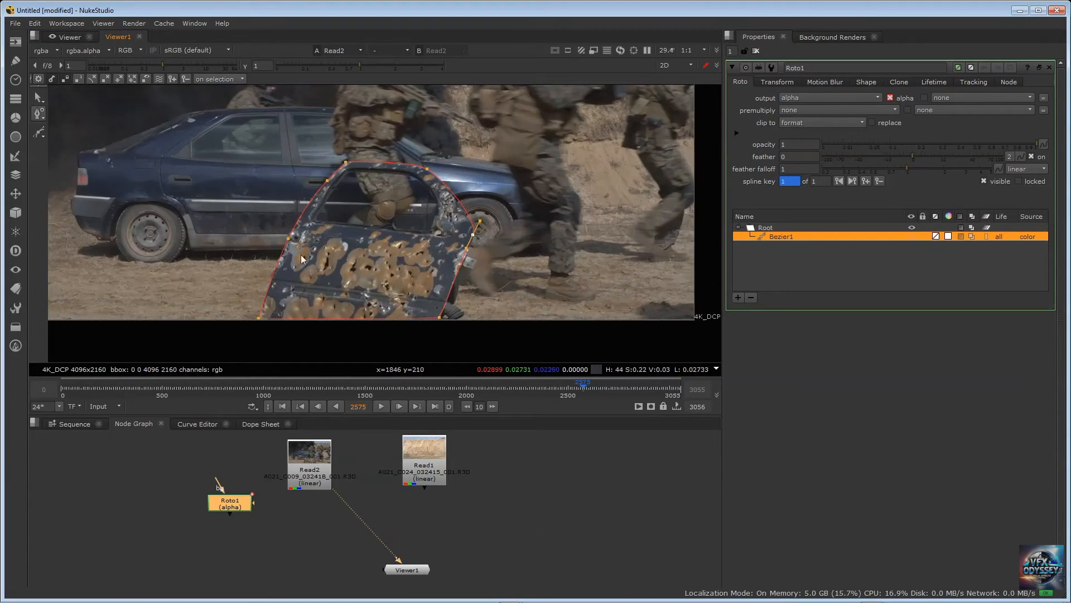
pyautogui.click(789, 236)
pyautogui.press('Delete')
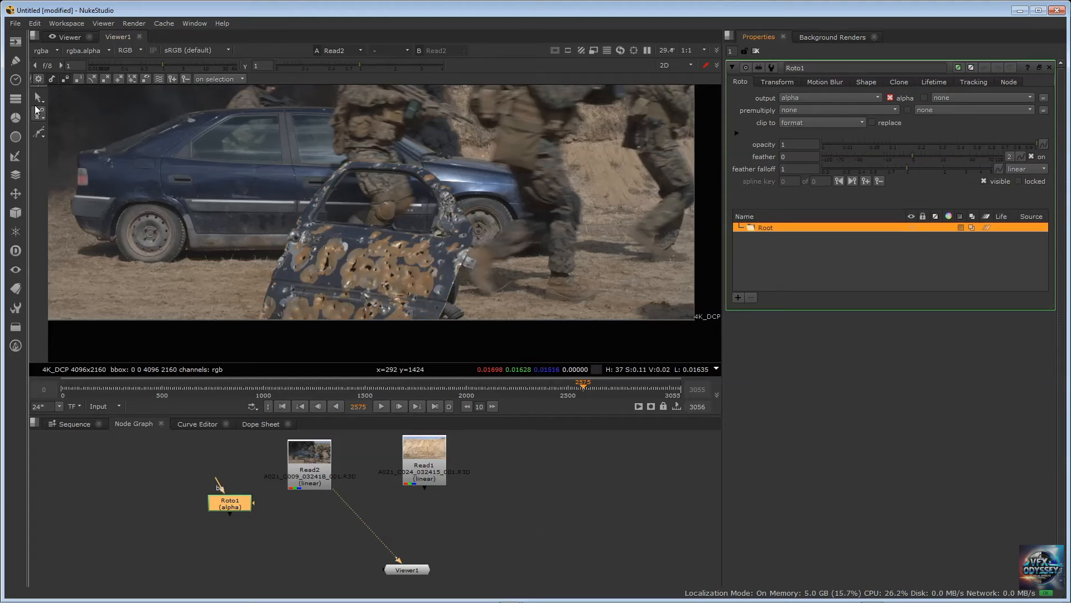
# Draw a new closed Bezier shape around the damaged door, starting and ending at its lower left corner
pyautogui.click(42, 134)
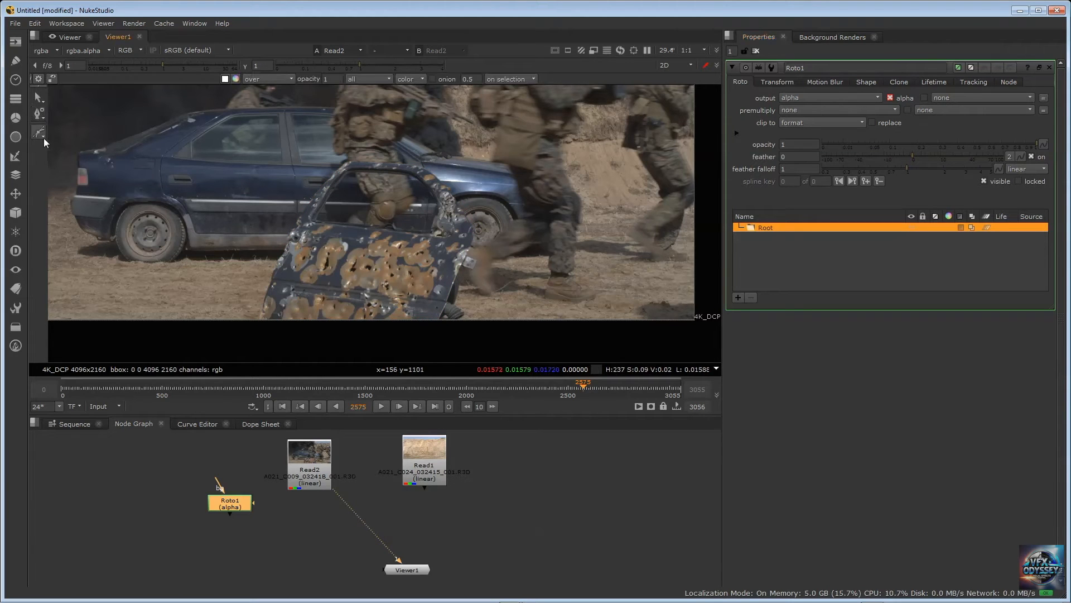
pyautogui.click(43, 138)
pyautogui.click(63, 132)
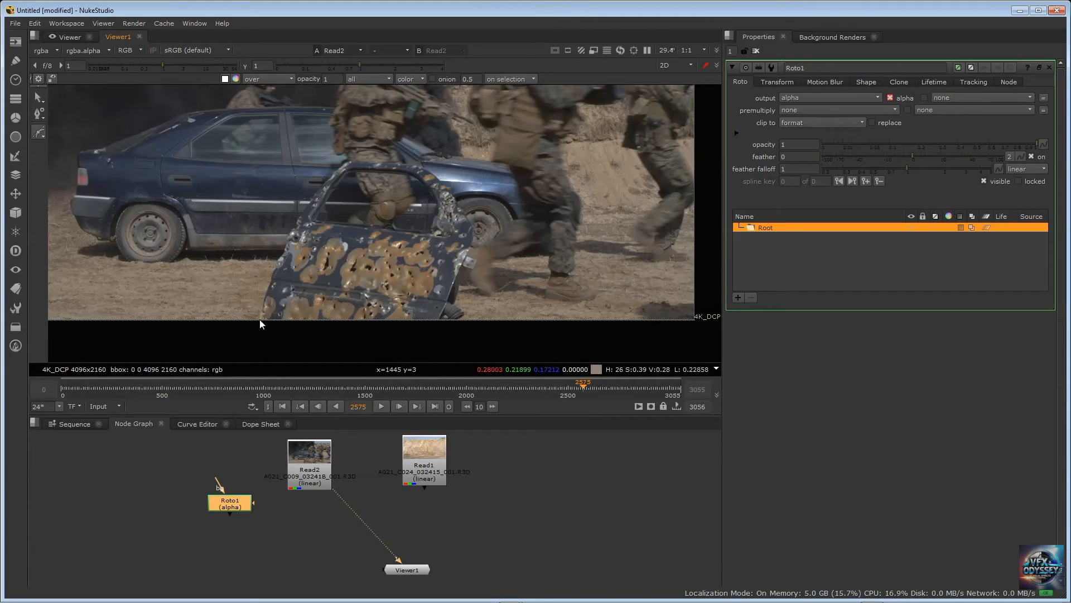
pyautogui.click(260, 318)
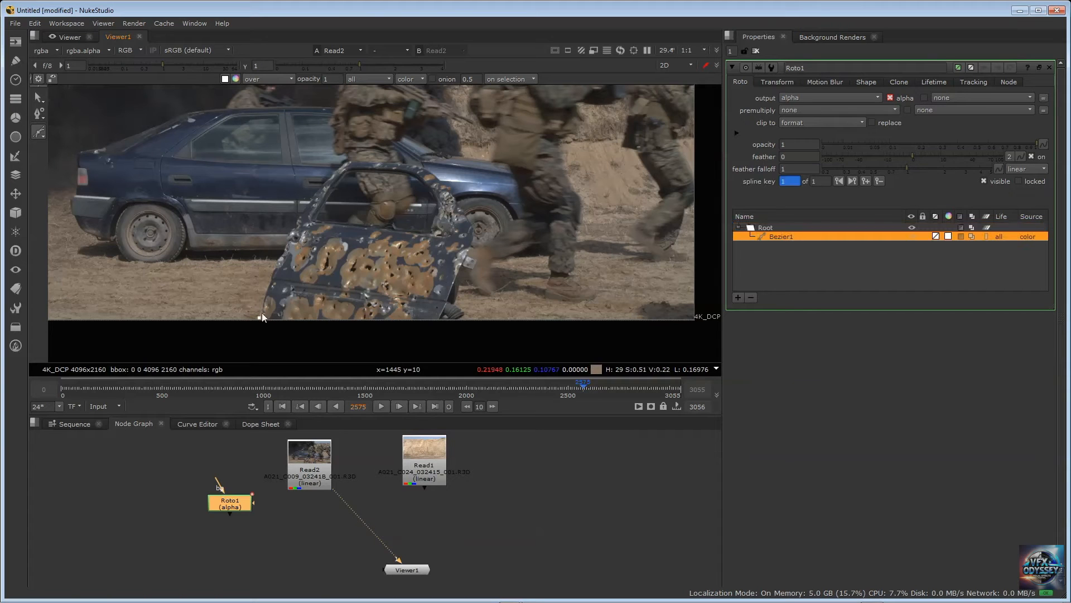
pyautogui.click(294, 224)
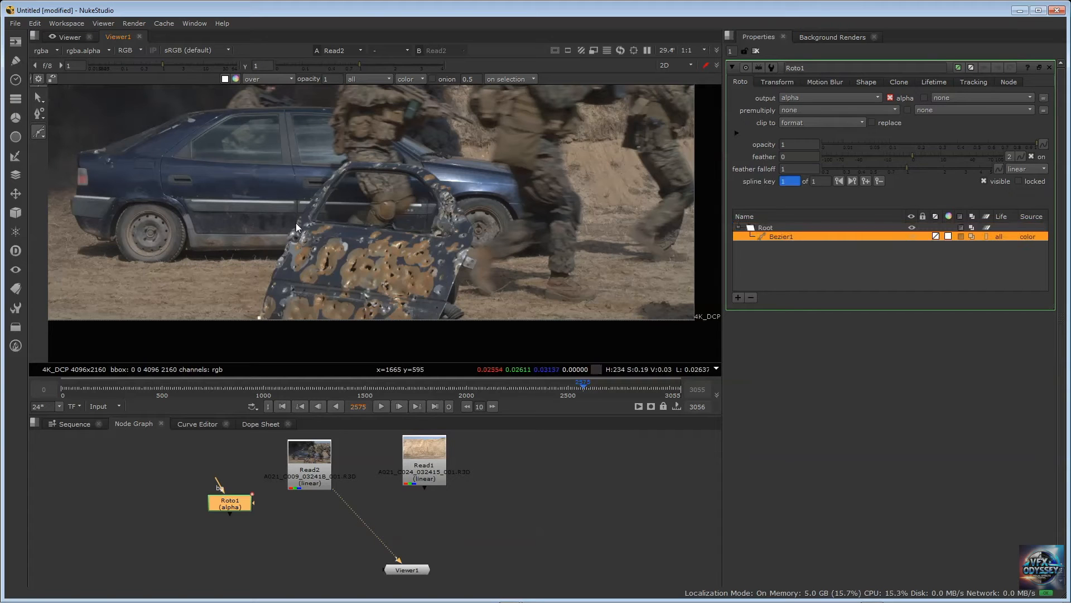
pyautogui.click(344, 160)
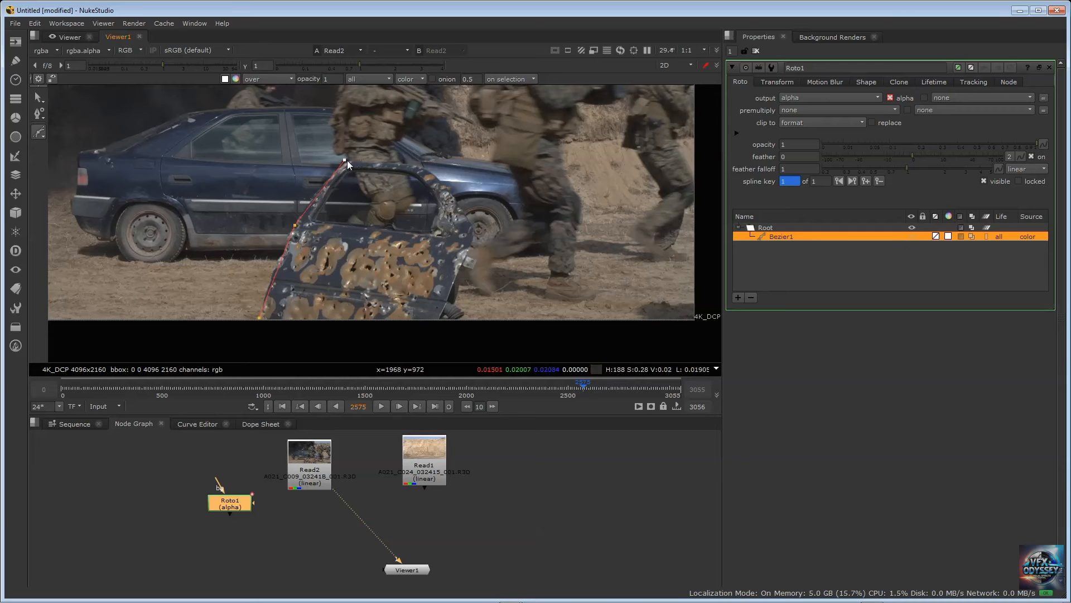
pyautogui.click(426, 167)
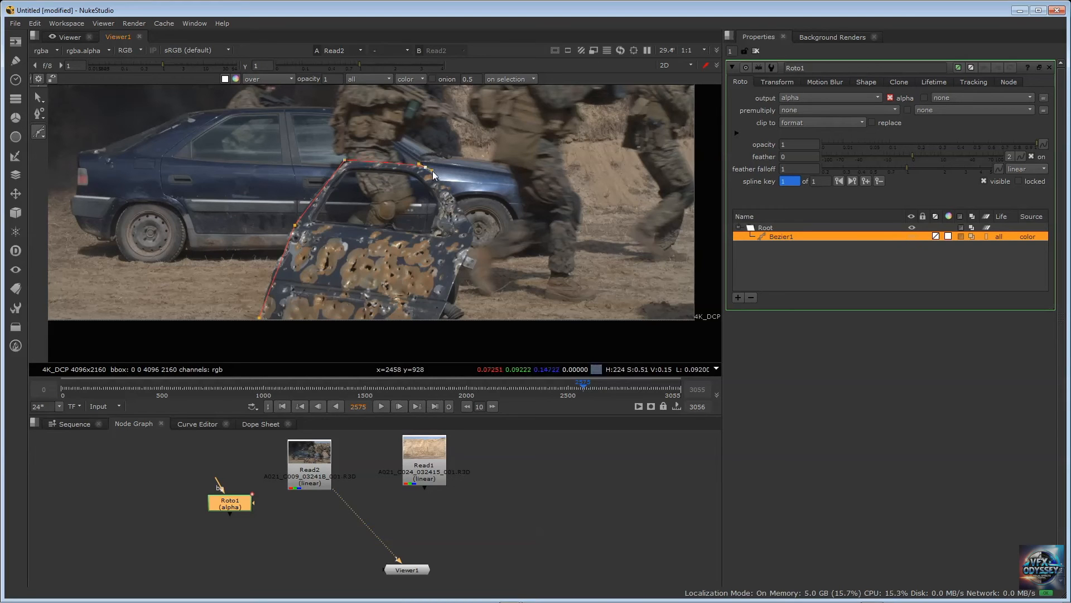
pyautogui.click(474, 233)
pyautogui.moveTo(471, 240); pyautogui.dragTo(468, 246)
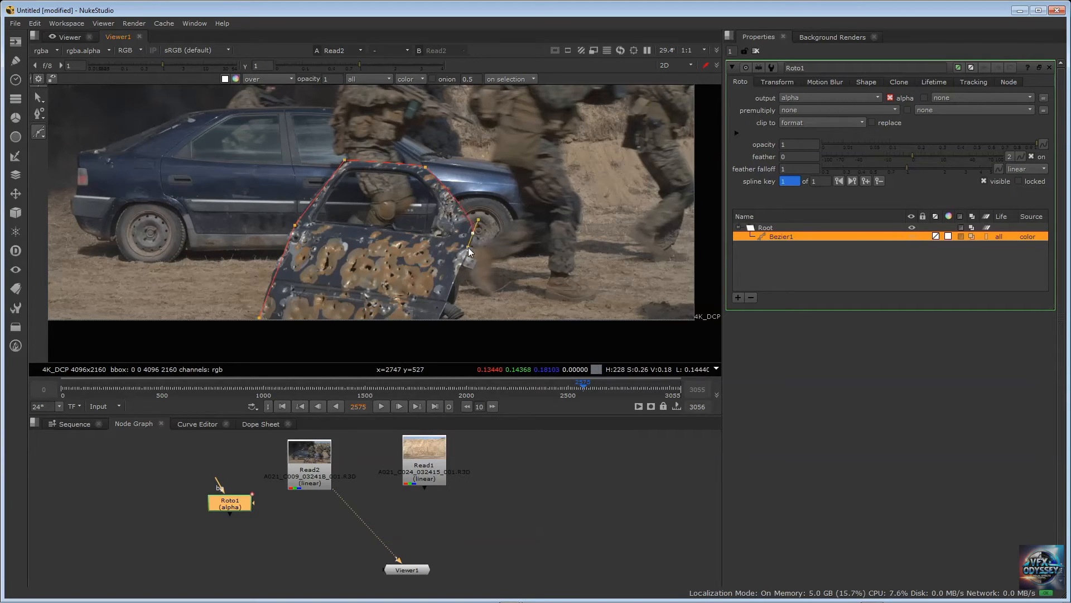
pyautogui.click(437, 318)
pyautogui.click(258, 318)
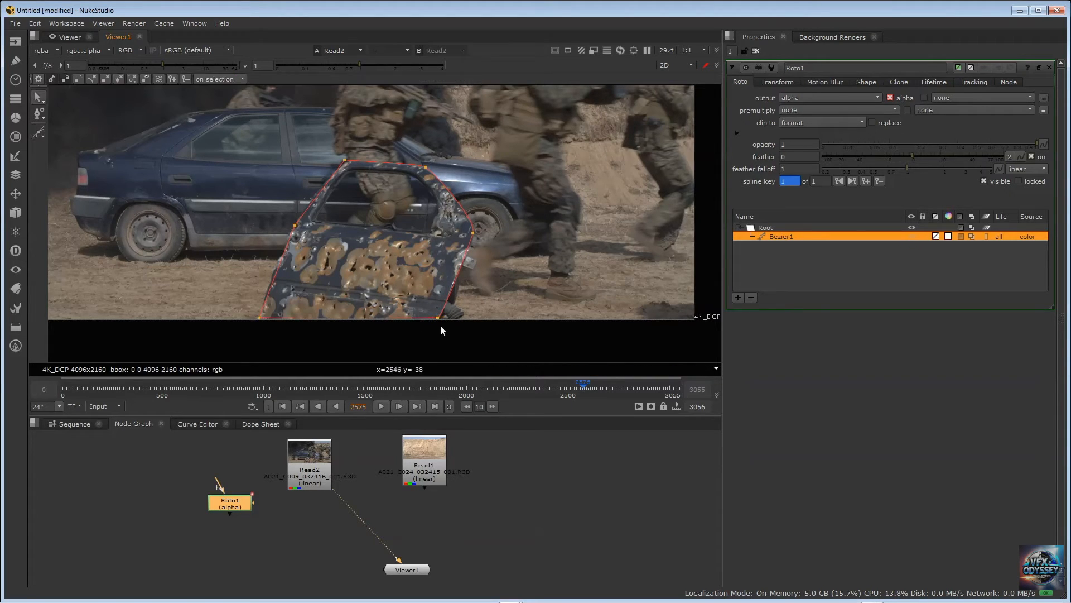
# Move the new shape's two bottom corner points slightly below the lower border of the frame
pyautogui.click(259, 319)
pyautogui.moveTo(258, 322); pyautogui.dragTo(256, 321)
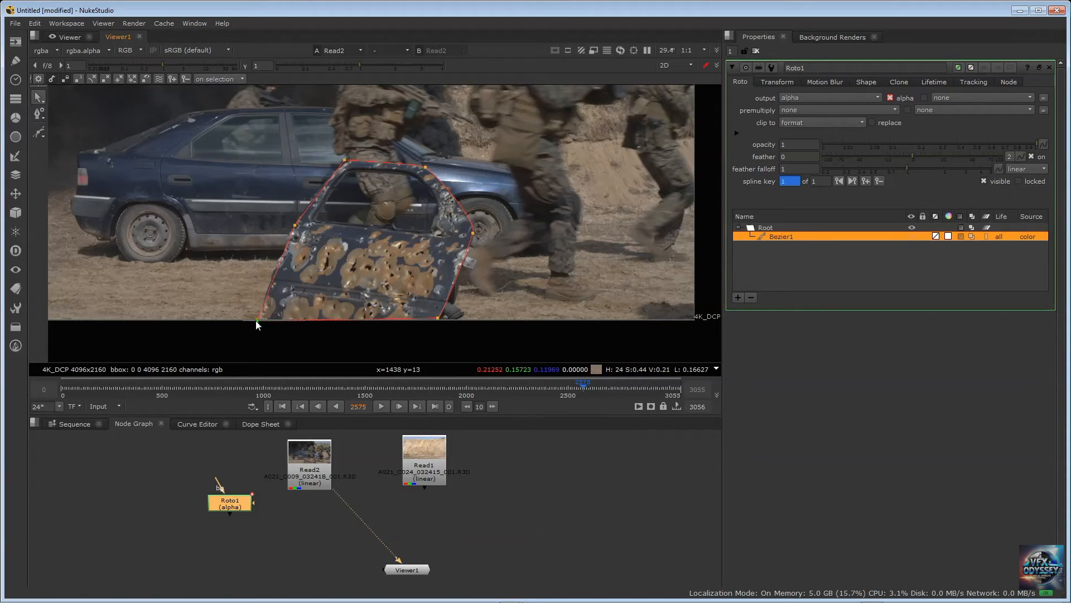
pyautogui.moveTo(438, 316); pyautogui.dragTo(439, 323)
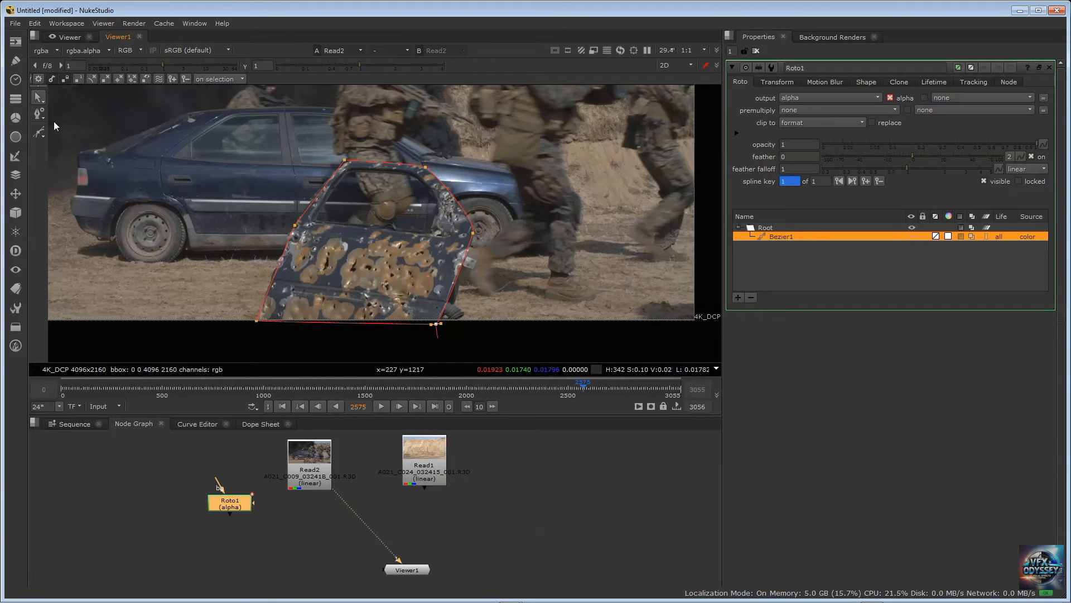
# Open the Bezier door shape at its top left point with the Open/Close Curve tool
pyautogui.rightClick(41, 135)
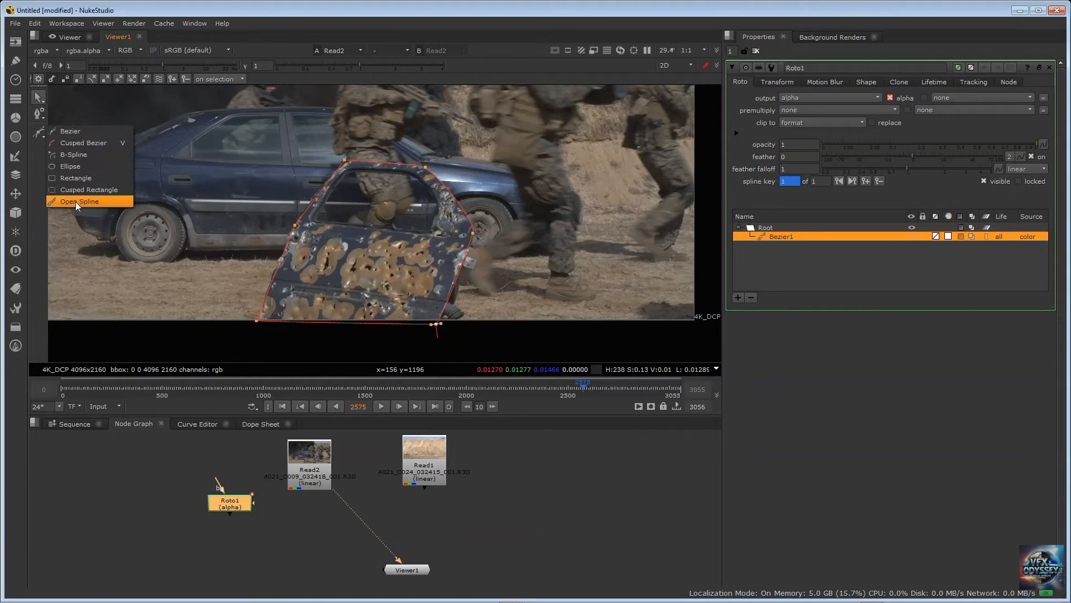
pyautogui.click(43, 119)
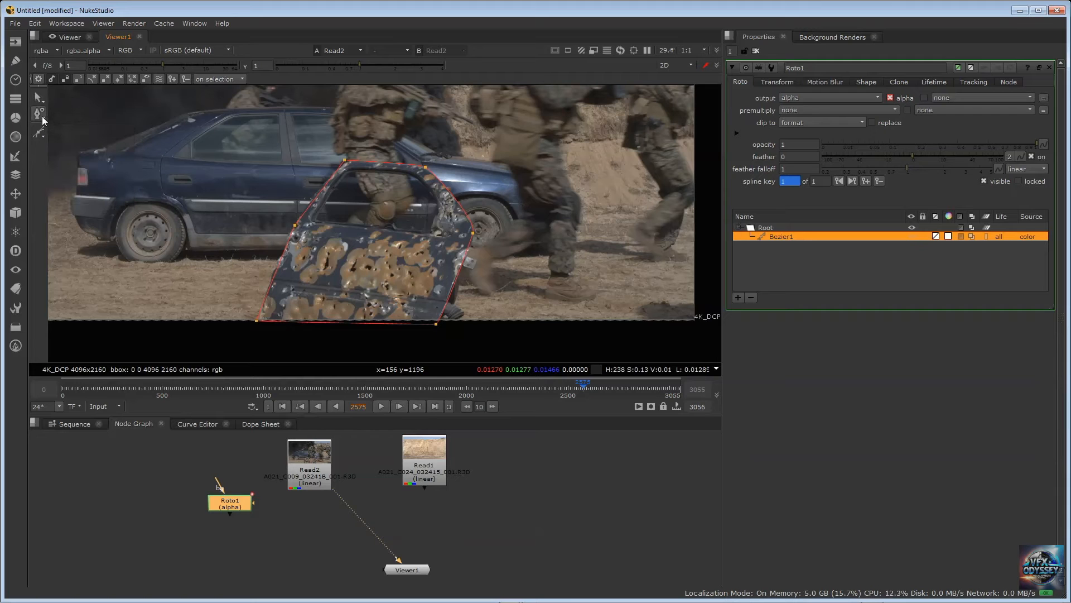
pyautogui.rightClick(41, 120)
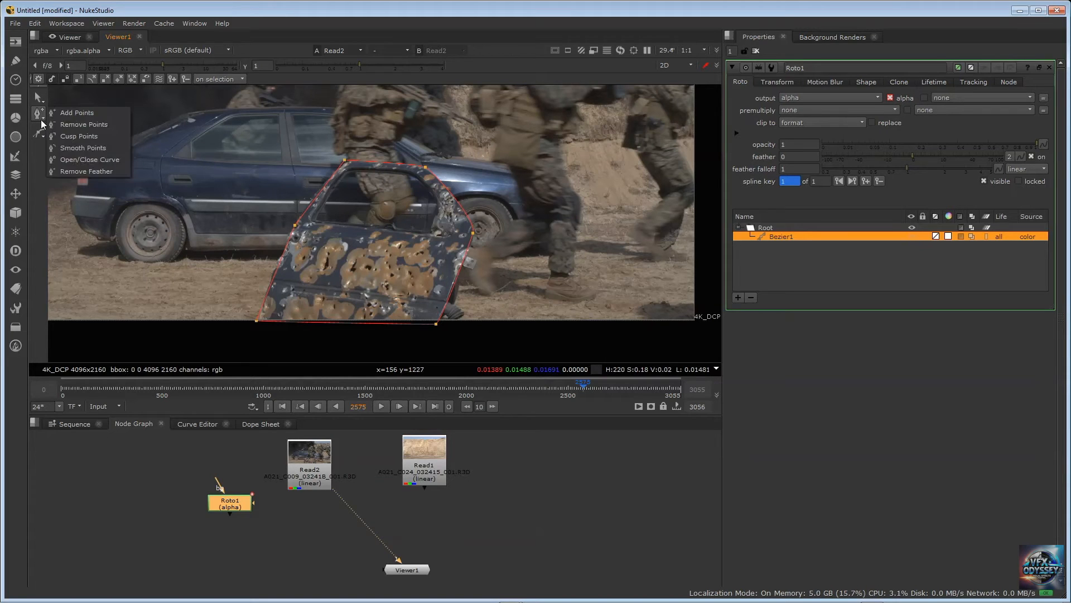
pyautogui.click(75, 158)
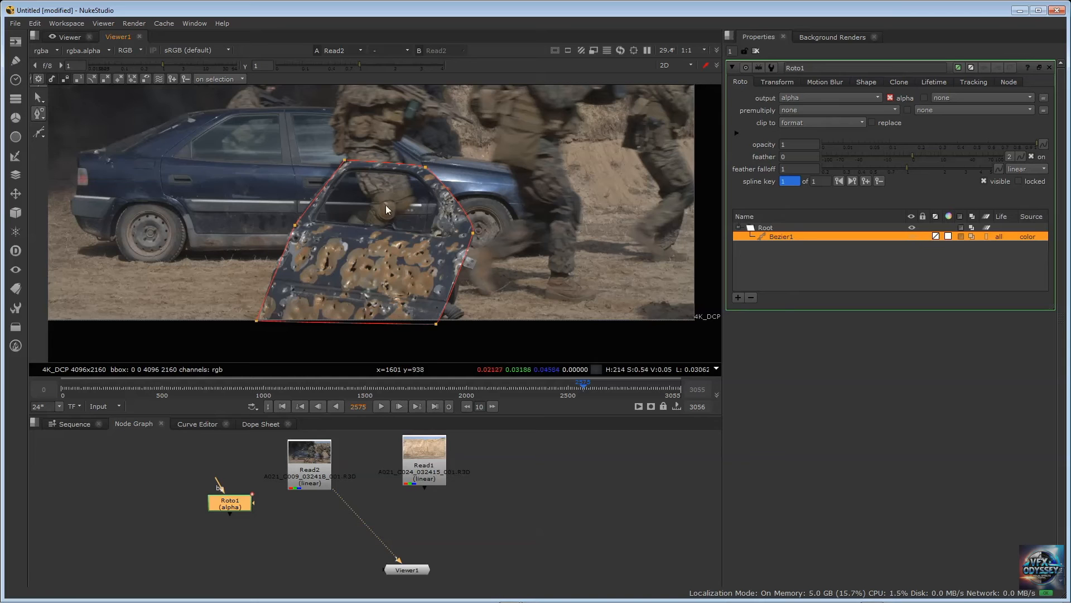
pyautogui.click(344, 161)
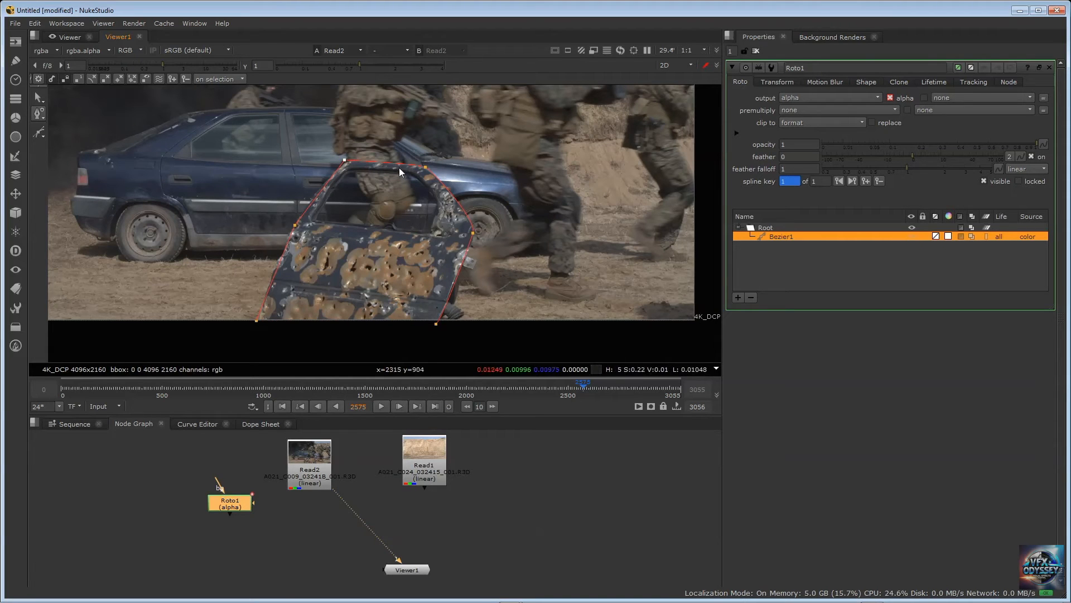
pyautogui.click(42, 100)
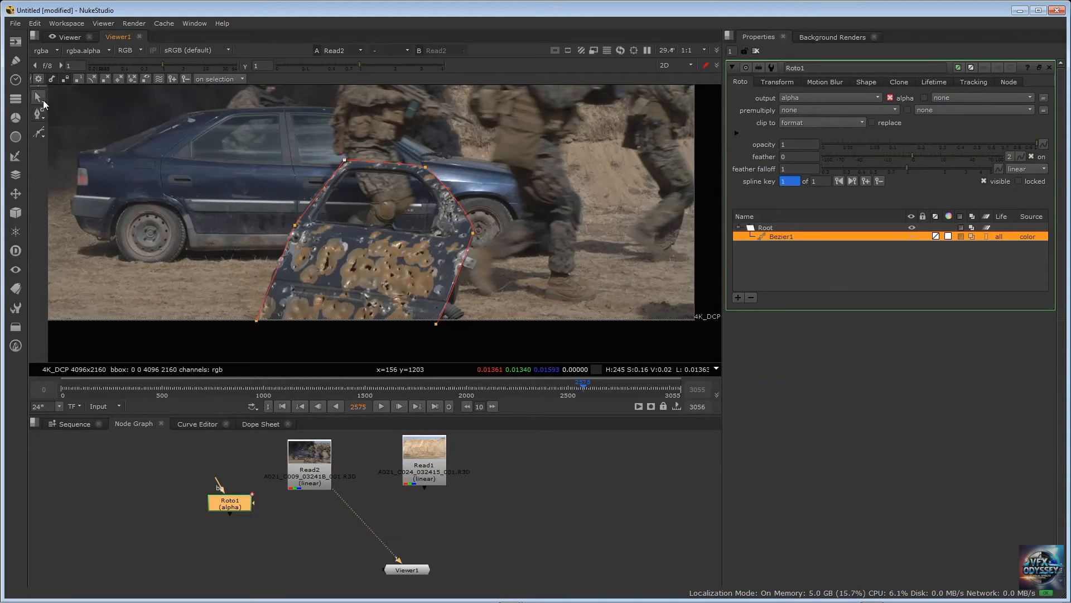
pyautogui.rightClick(44, 102)
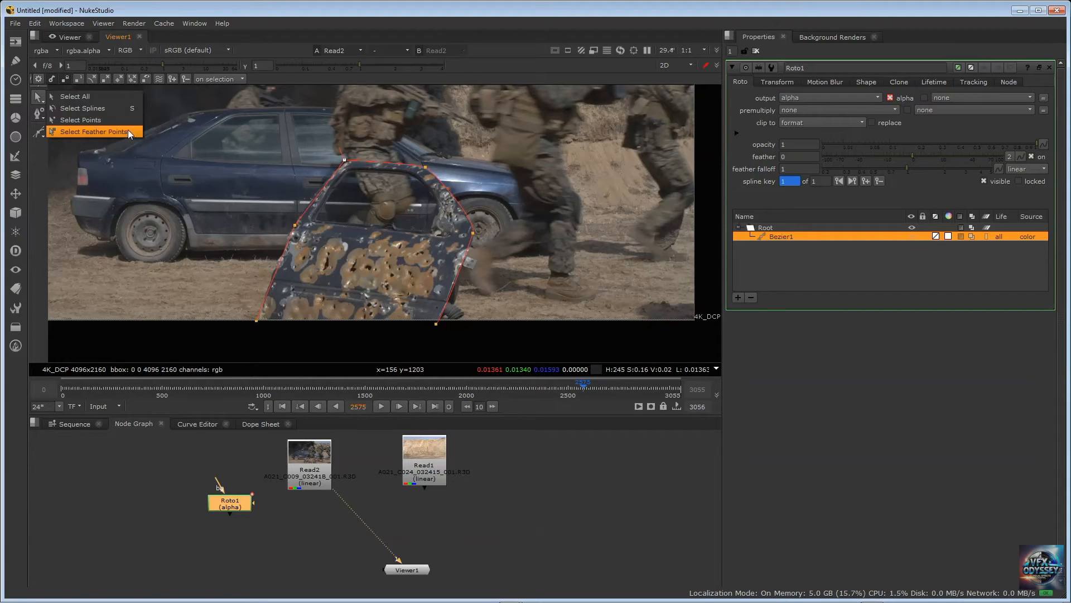
pyautogui.click(38, 151)
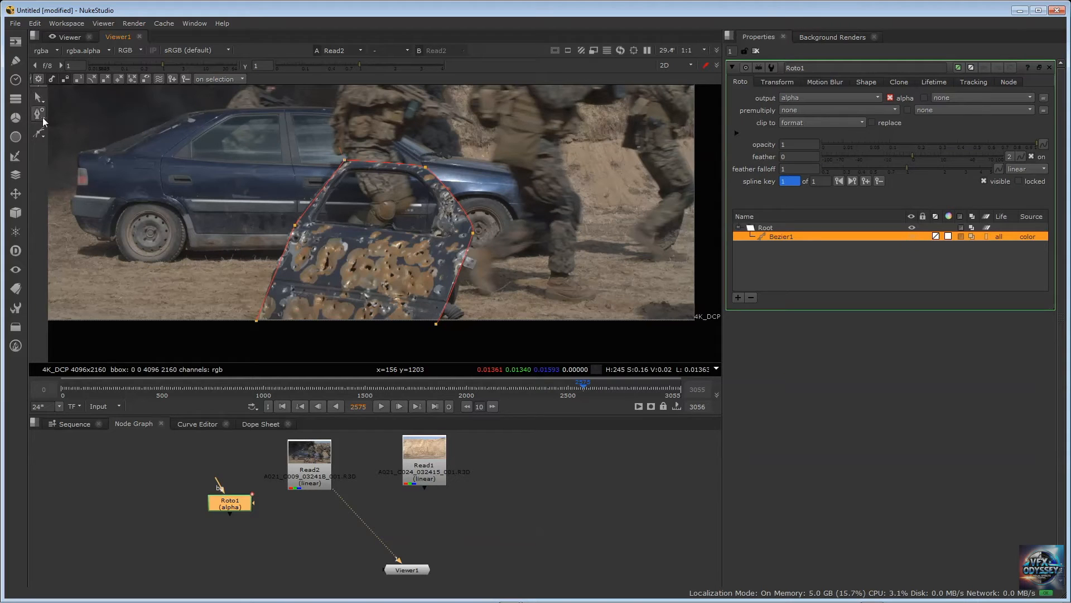
# Use Open/Close Curve on the door shape's two bottom corner points, ending with the curve closed at the lower left corner
pyautogui.rightClick(42, 117)
pyautogui.click(84, 163)
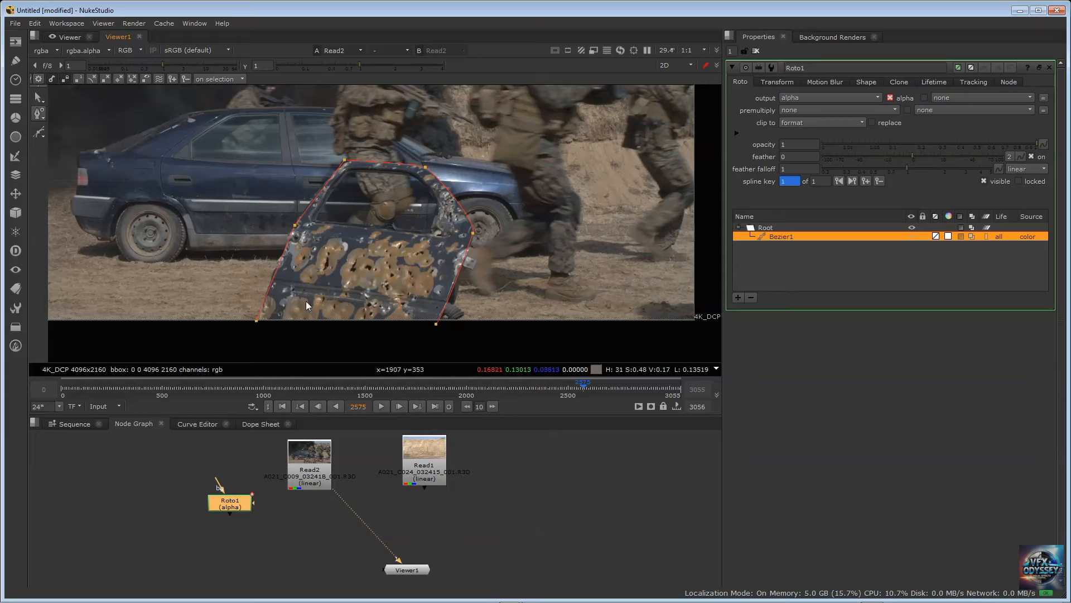
pyautogui.click(256, 320)
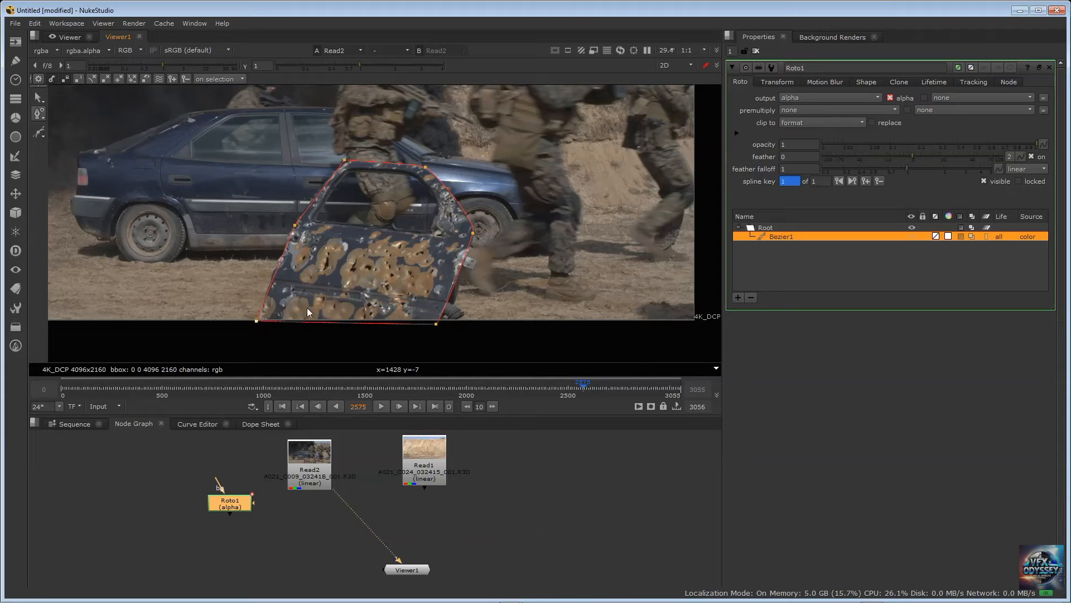
pyautogui.click(434, 323)
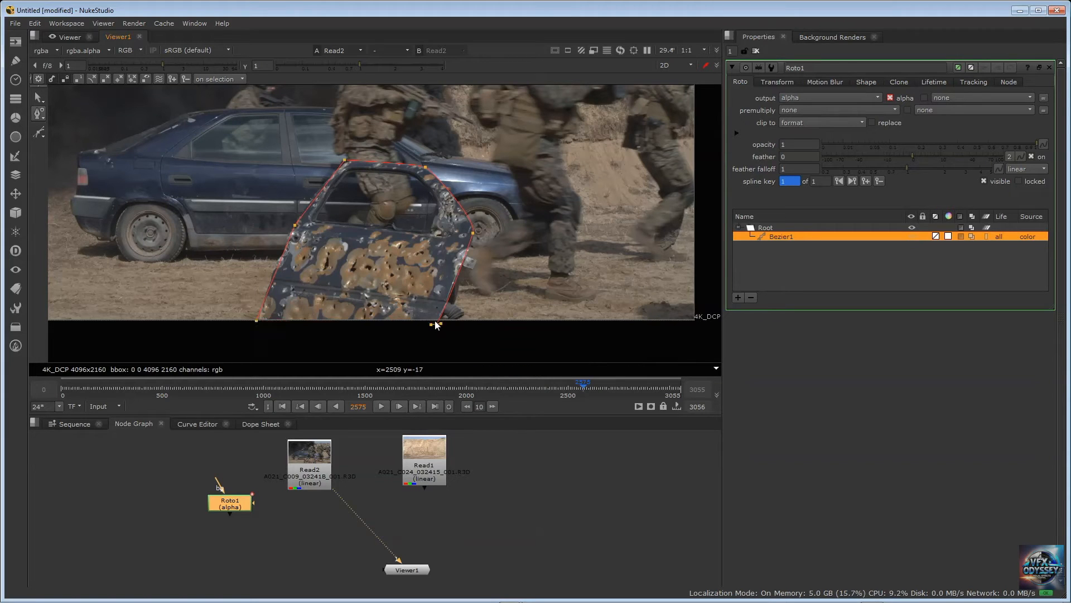
pyautogui.click(256, 320)
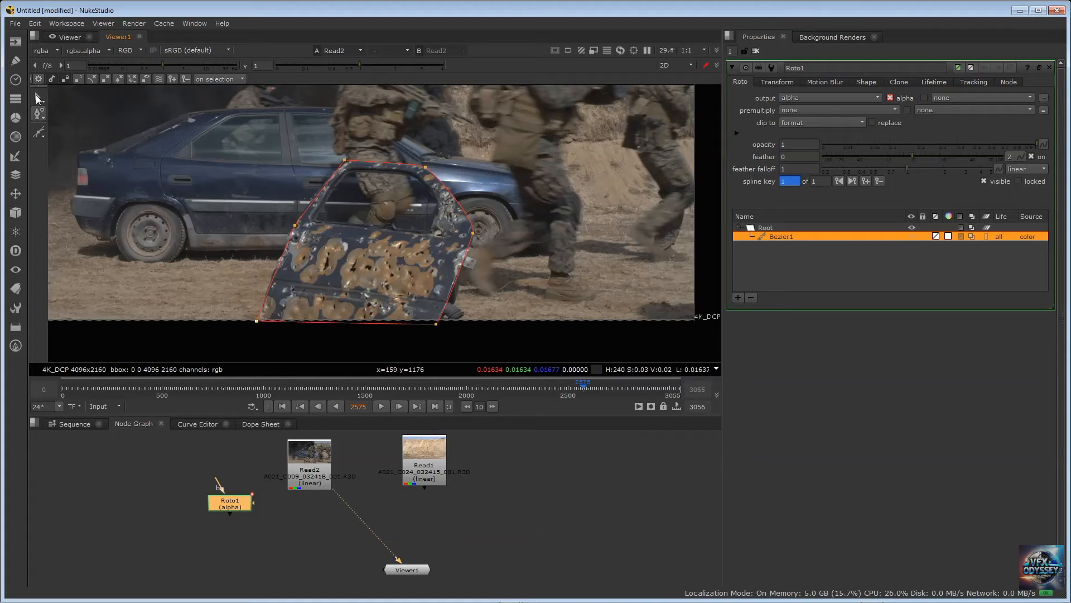
# Move the door shape's lower right corner point up onto the lower border of the frame
pyautogui.rightClick(42, 116)
pyautogui.click(33, 149)
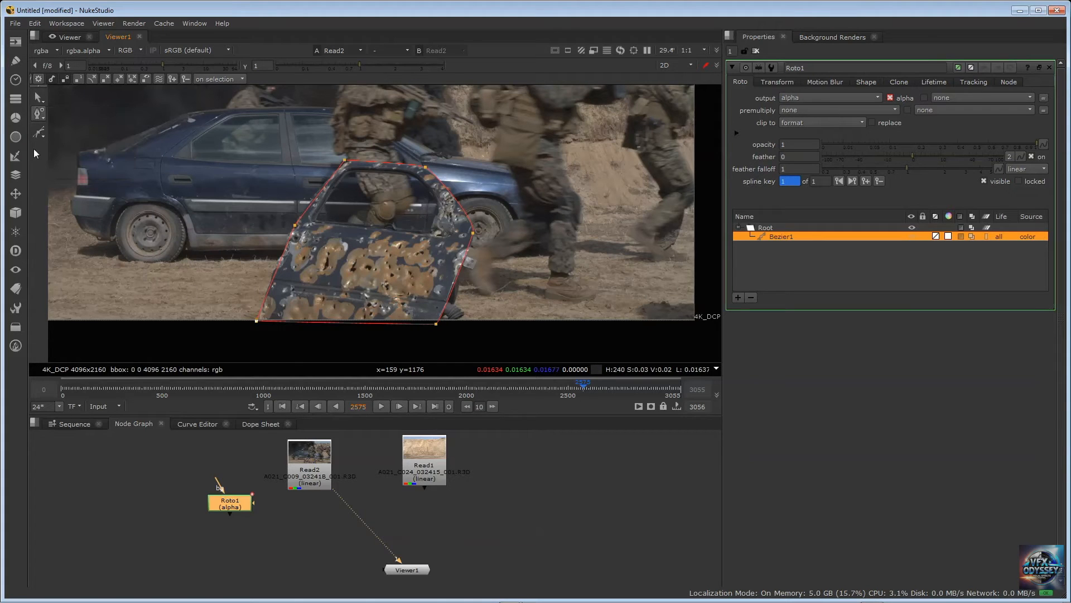
pyautogui.click(436, 323)
pyautogui.moveTo(436, 324); pyautogui.dragTo(436, 320)
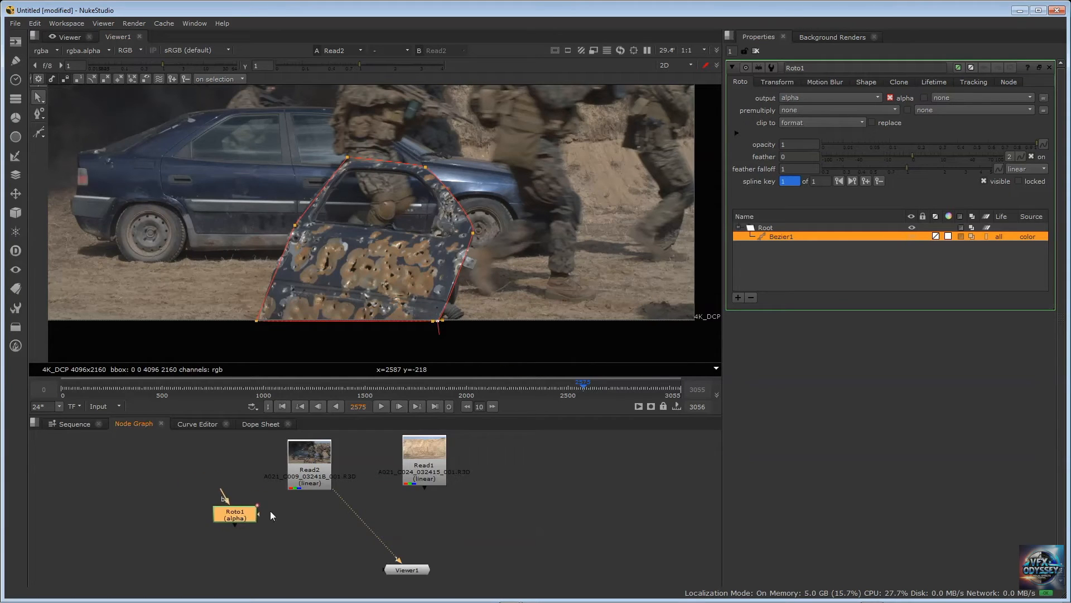
pyautogui.moveTo(270, 510); pyautogui.dragTo(217, 504)
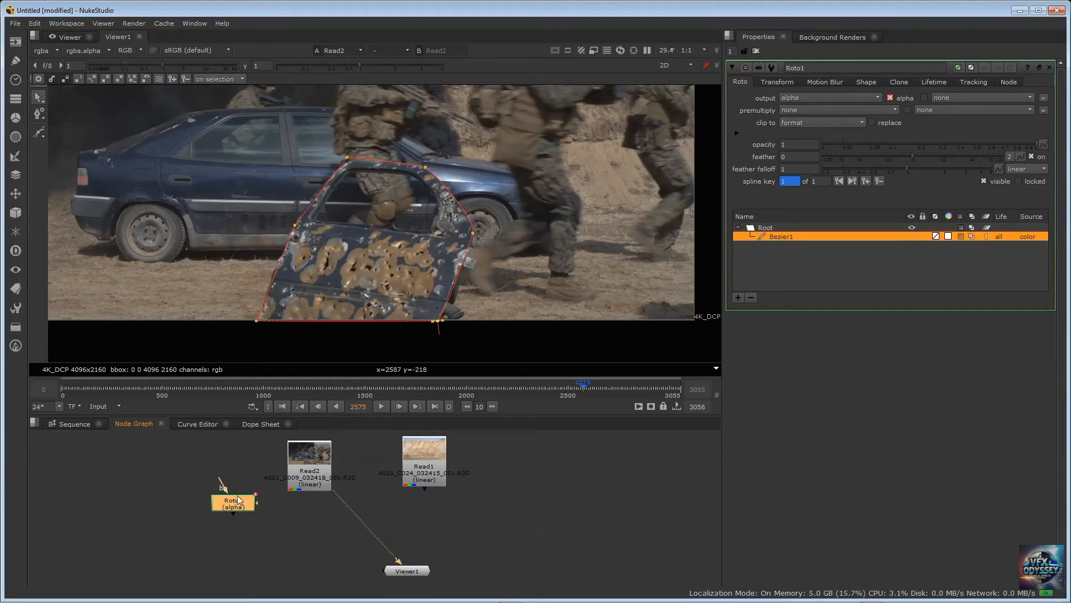
pyautogui.moveTo(303, 499); pyautogui.dragTo(269, 524)
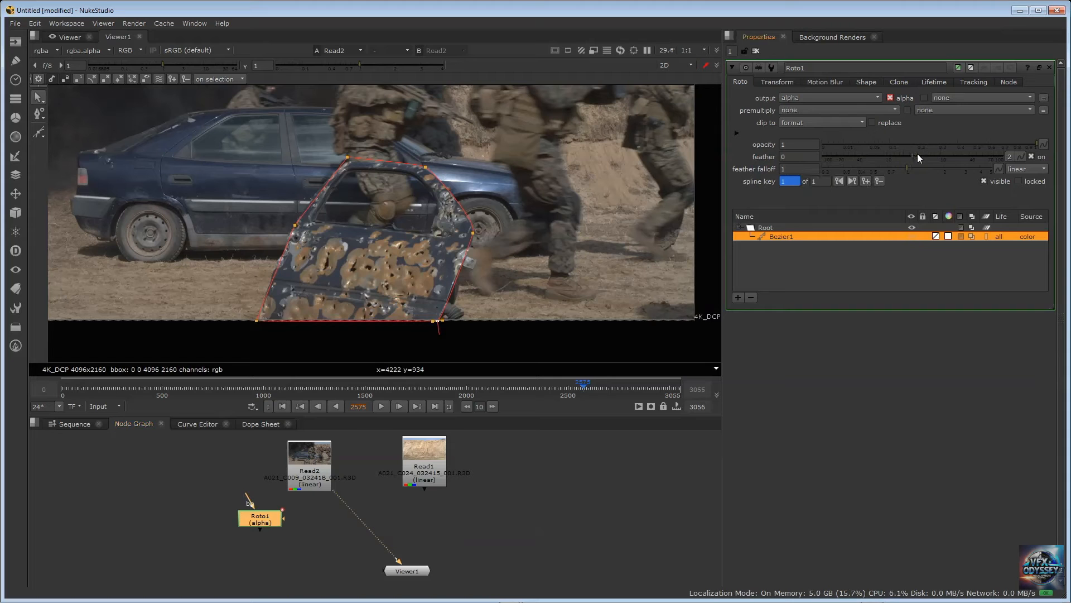
# Try a positive overall feather on the Bezier door shape and reset the feather to 0
pyautogui.moveTo(918, 152); pyautogui.dragTo(934, 153)
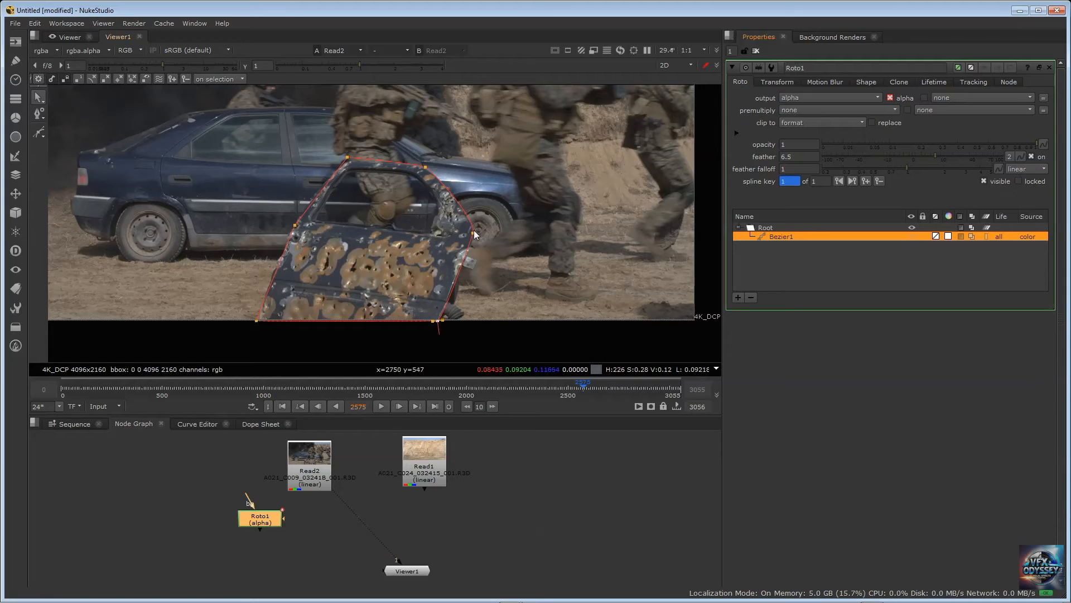
pyautogui.doubleClick(784, 157)
pyautogui.write('0')
pyautogui.press('Return')
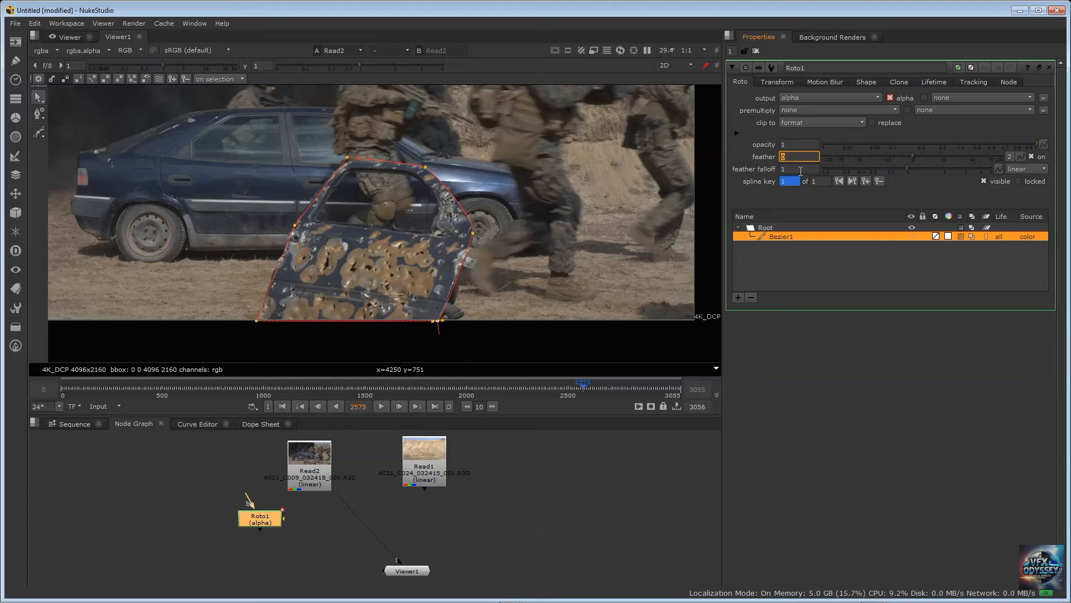
pyautogui.rightClick(734, 116)
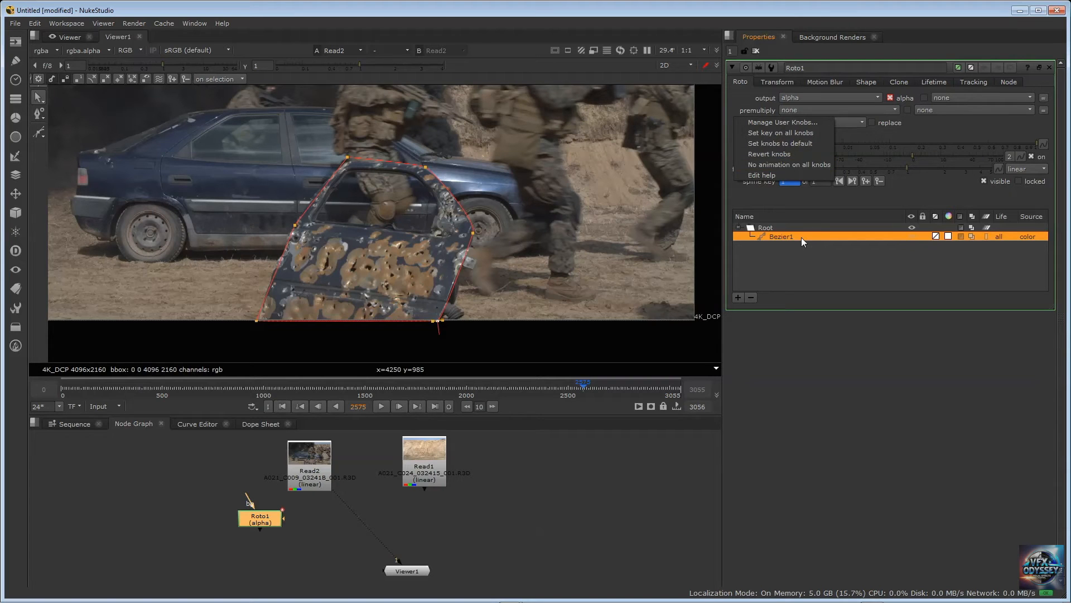
pyautogui.click(771, 262)
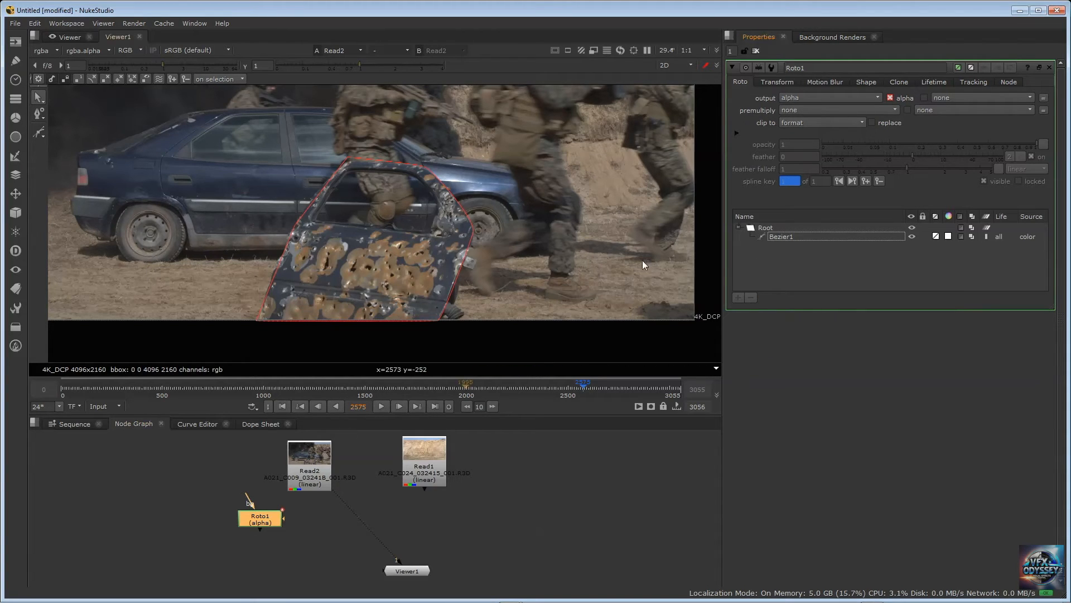
pyautogui.click(781, 236)
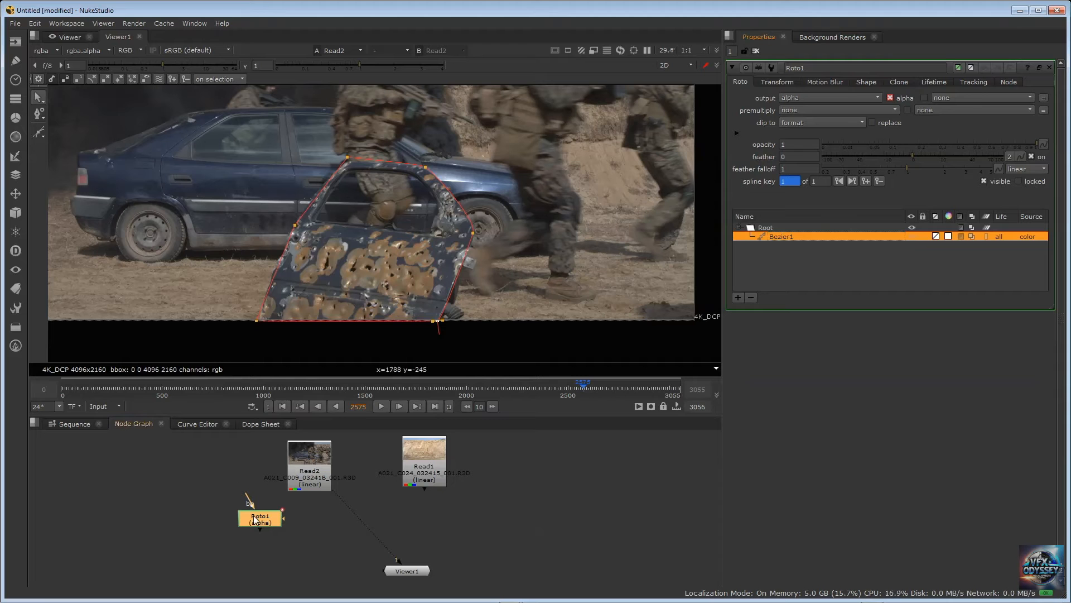
pyautogui.moveTo(253, 515); pyautogui.dragTo(242, 505)
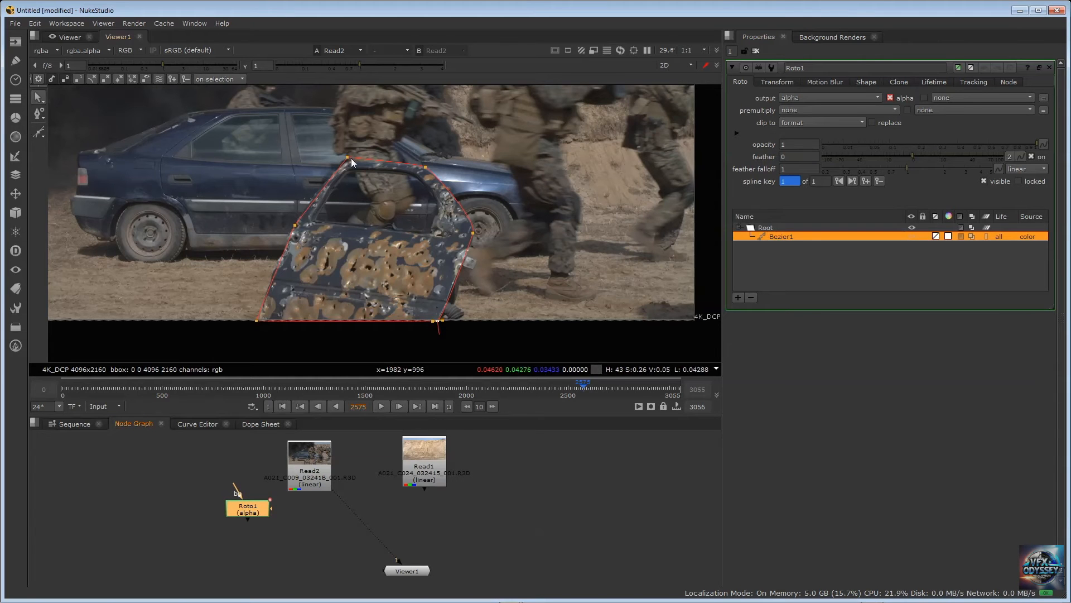
# Smooth the door shape's top left point so that it has tangent handles
pyautogui.scroll(10, 351, 159)
pyautogui.scroll(-4, 353, 159)
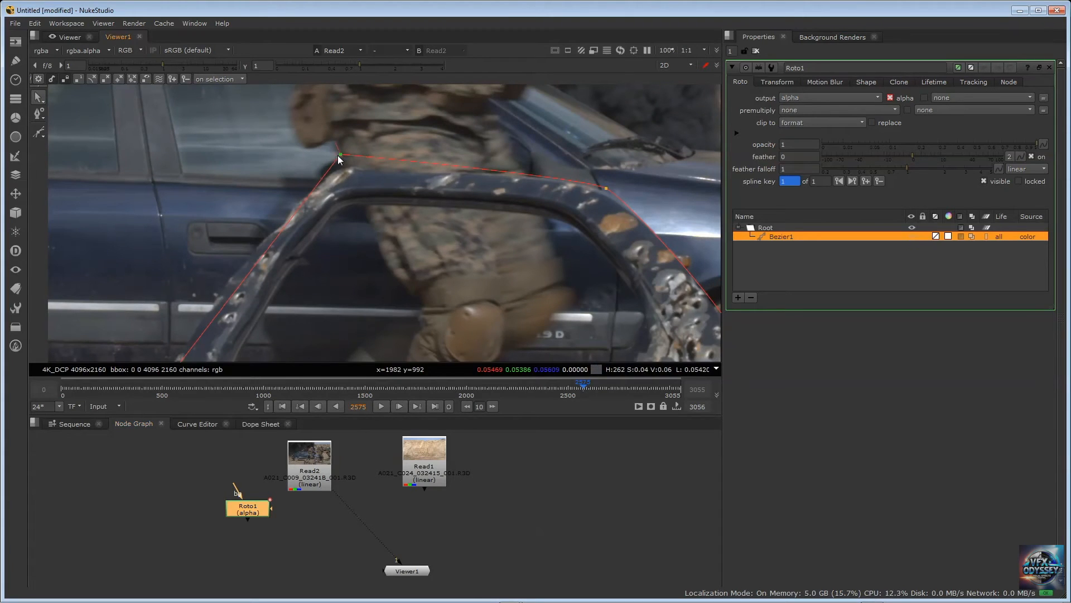
pyautogui.rightClick(337, 155)
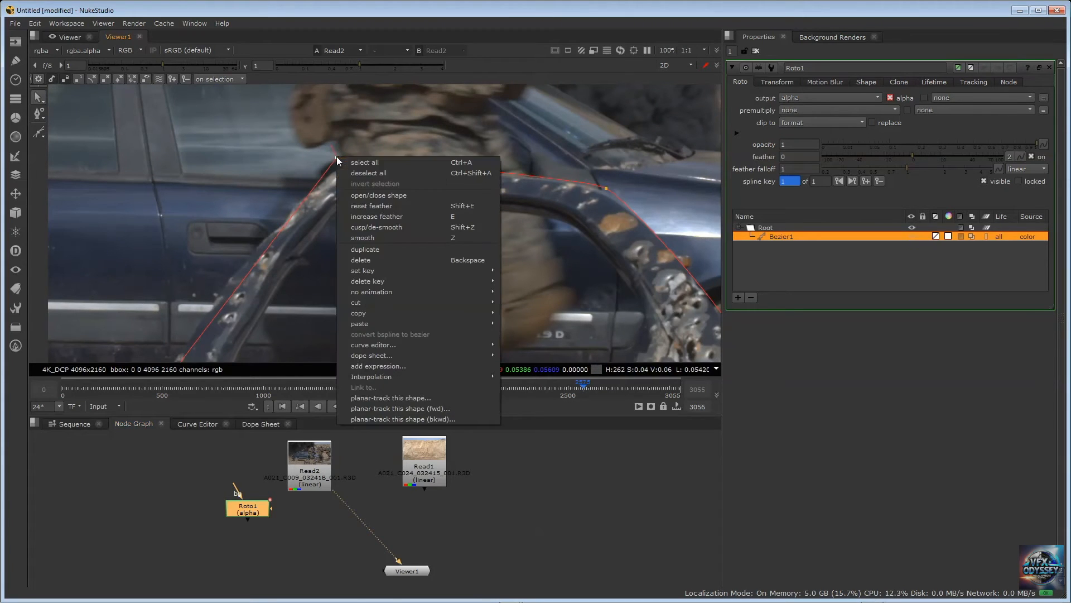
pyautogui.click(376, 235)
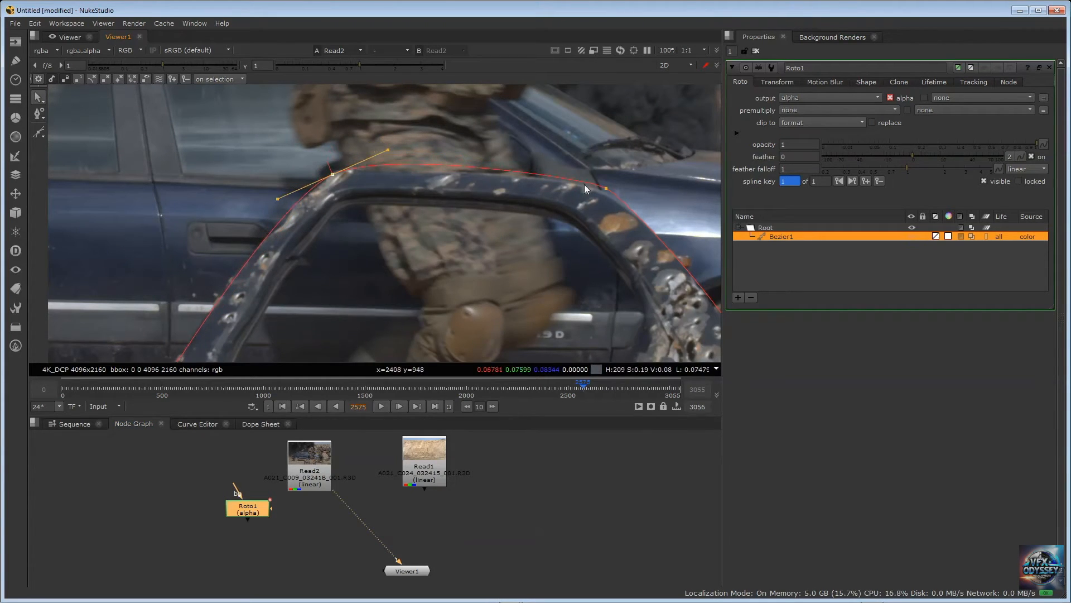
# Adjust the door shape's top left and top right points so the curve follows the door frame's upper edge
pyautogui.click(607, 189)
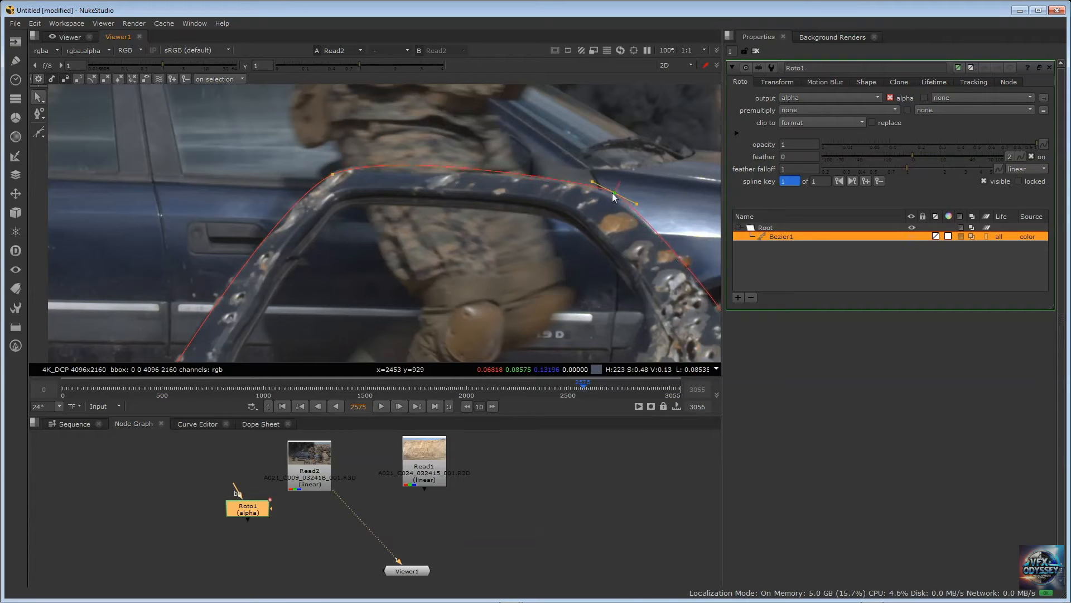
pyautogui.click(333, 172)
pyautogui.moveTo(333, 171); pyautogui.dragTo(335, 173)
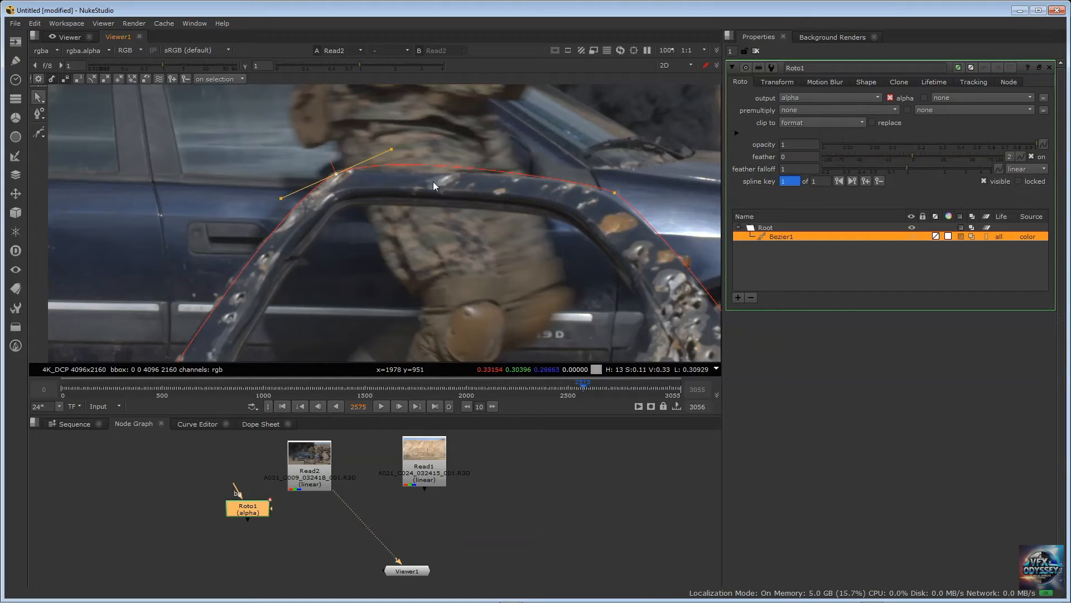
pyautogui.click(614, 192)
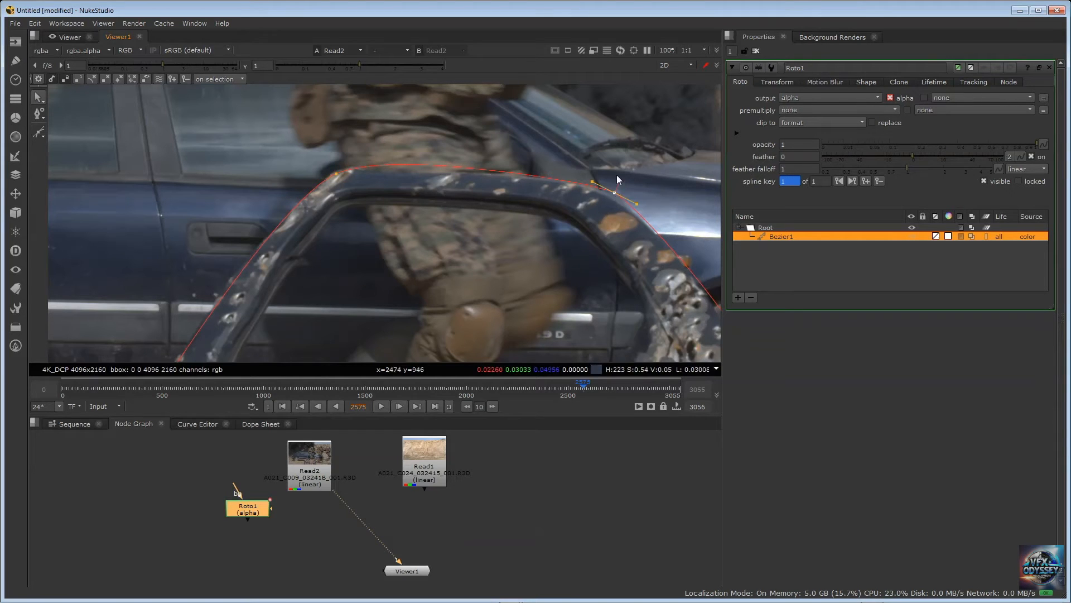
pyautogui.click(336, 173)
pyautogui.moveTo(335, 173); pyautogui.dragTo(336, 172)
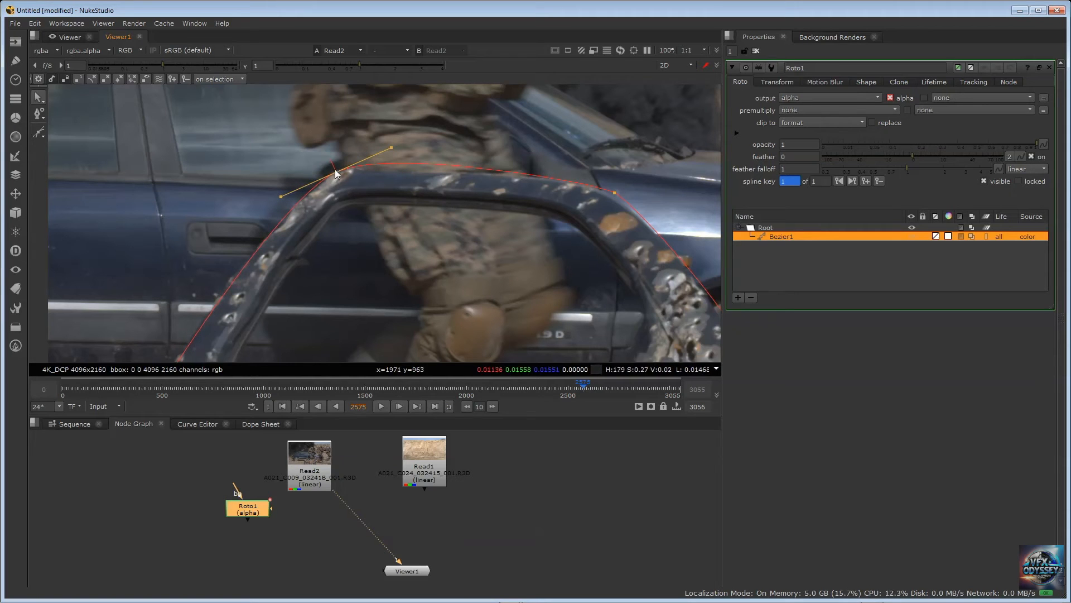
# Pull the feather point outward from the door shape's top left point, up and away from the door frame
pyautogui.moveTo(336, 172)
pyautogui.mouseDown()
pyautogui.moveTo(319, 133)
pyautogui.moveTo(333, 159)
pyautogui.mouseUp()
pyautogui.moveTo(324, 146); pyautogui.dragTo(323, 149)
# Show Roto1 through the Viewer's second input in the alpha channel and examine the door matte and its feathered edge
pyautogui.moveTo(243, 510); pyautogui.dragTo(189, 485)
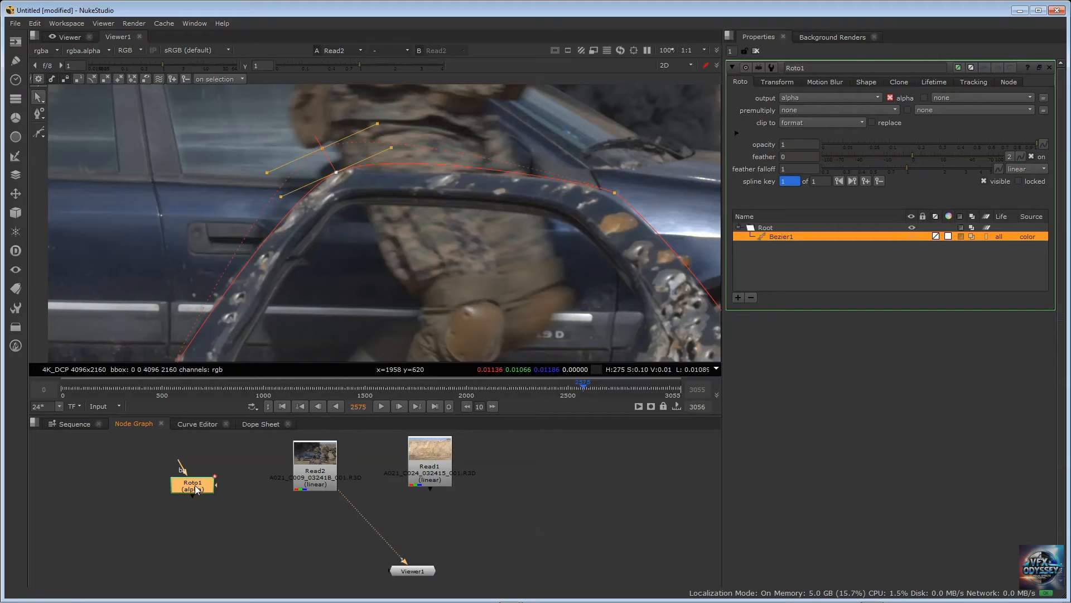
pyautogui.press('2')
pyautogui.moveTo(198, 485); pyautogui.dragTo(209, 484)
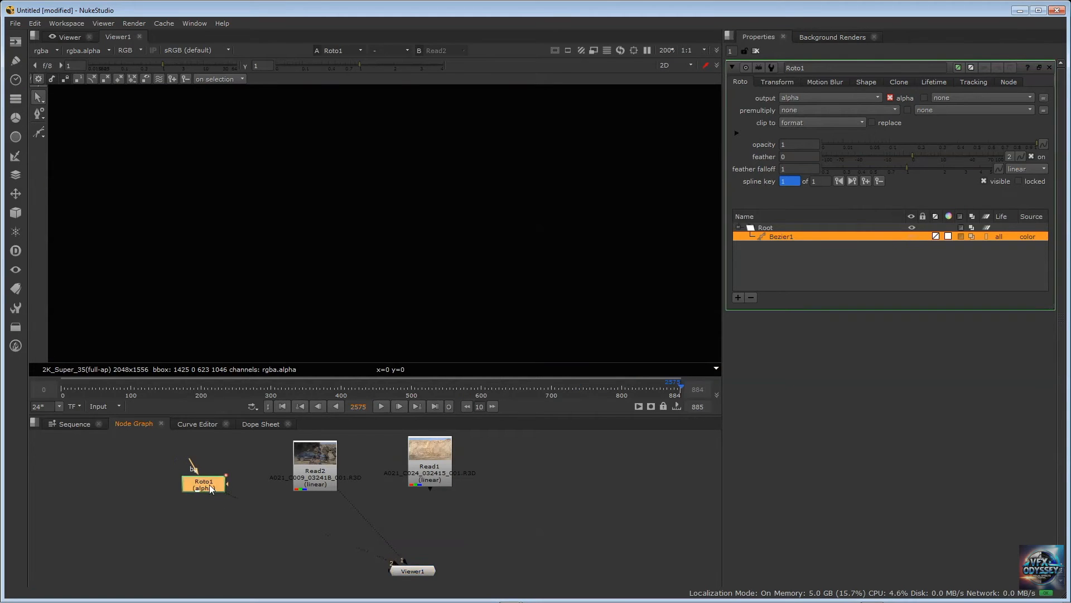
pyautogui.click(133, 49)
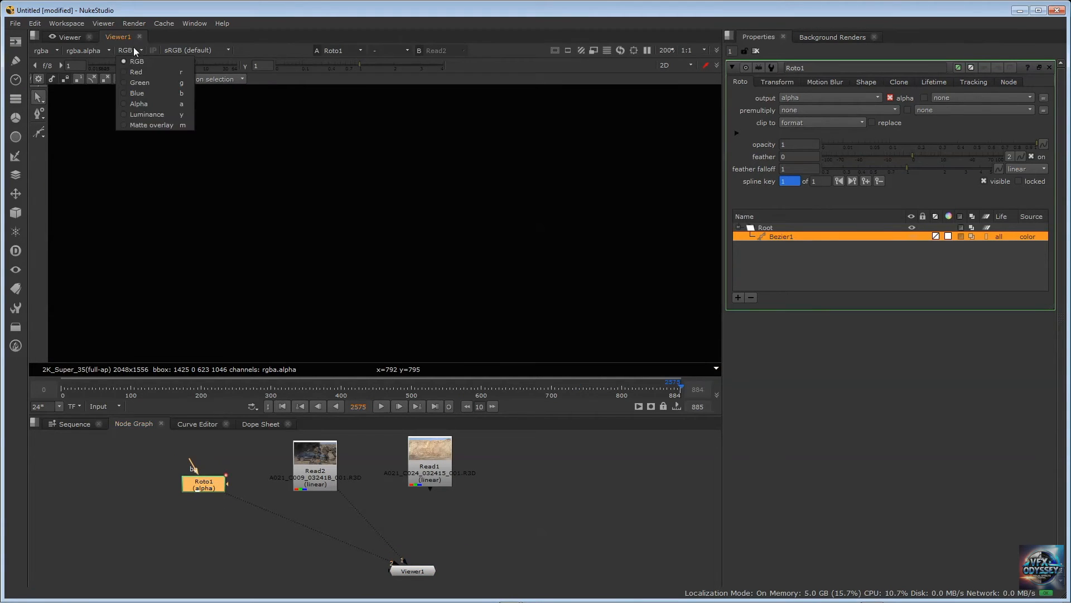
pyautogui.click(139, 102)
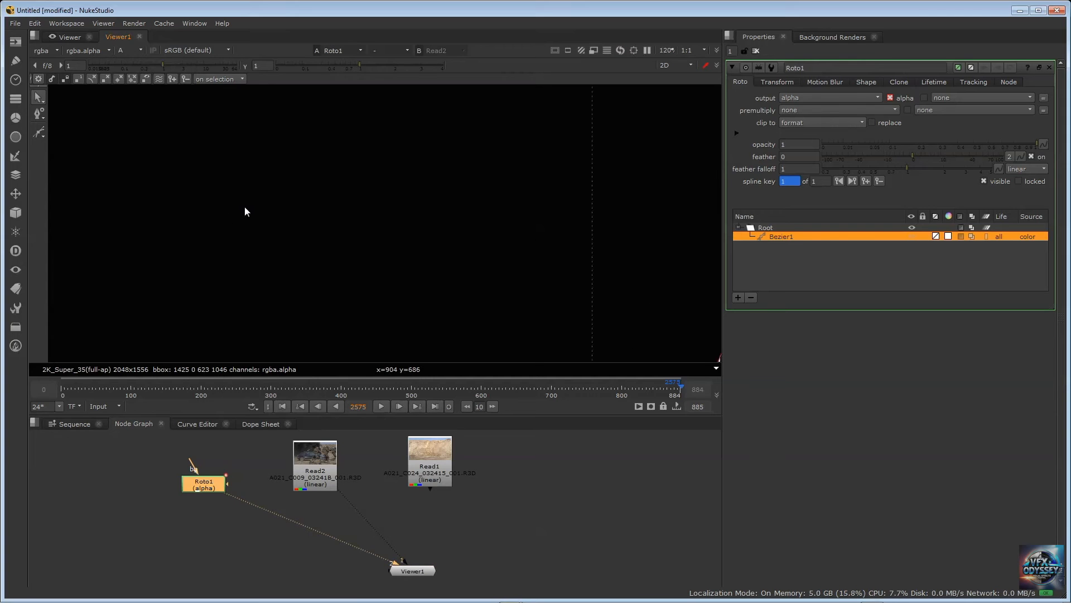
pyautogui.scroll(-8, 246, 211)
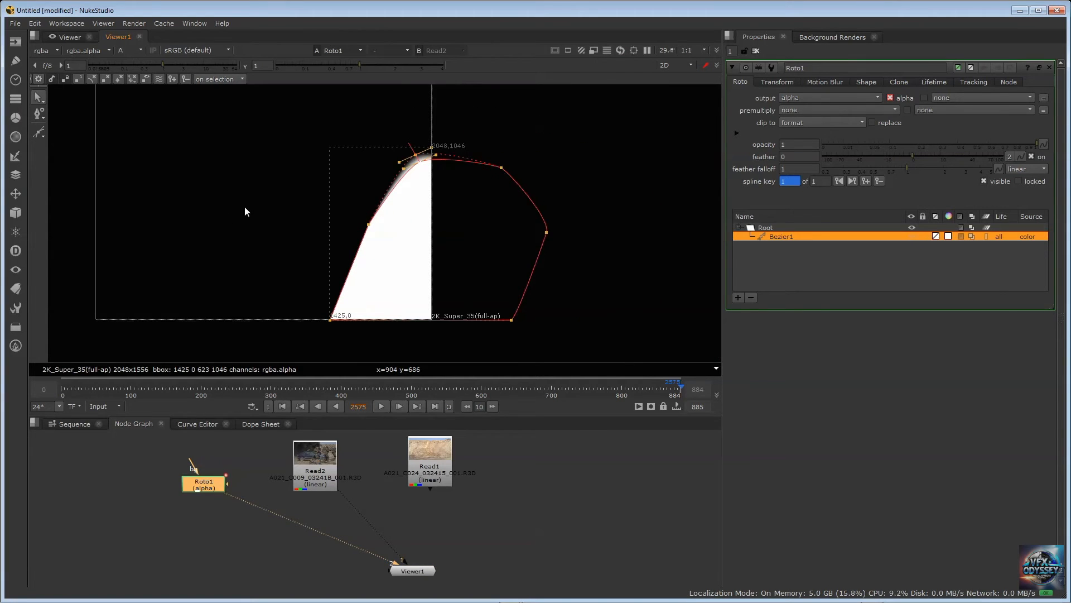
pyautogui.scroll(-1, 245, 207)
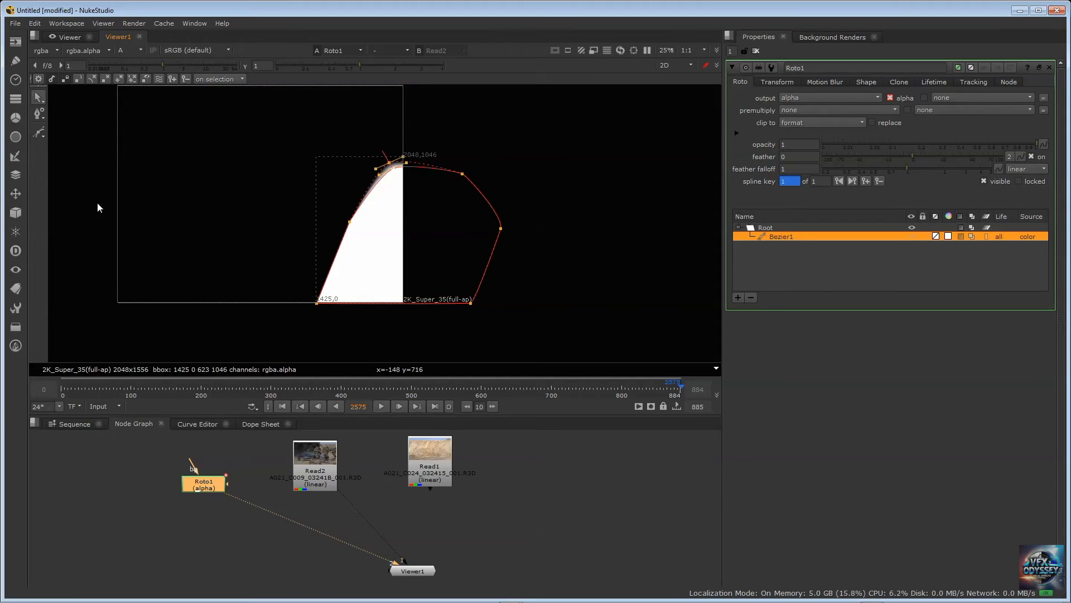
pyautogui.scroll(1, 97, 202)
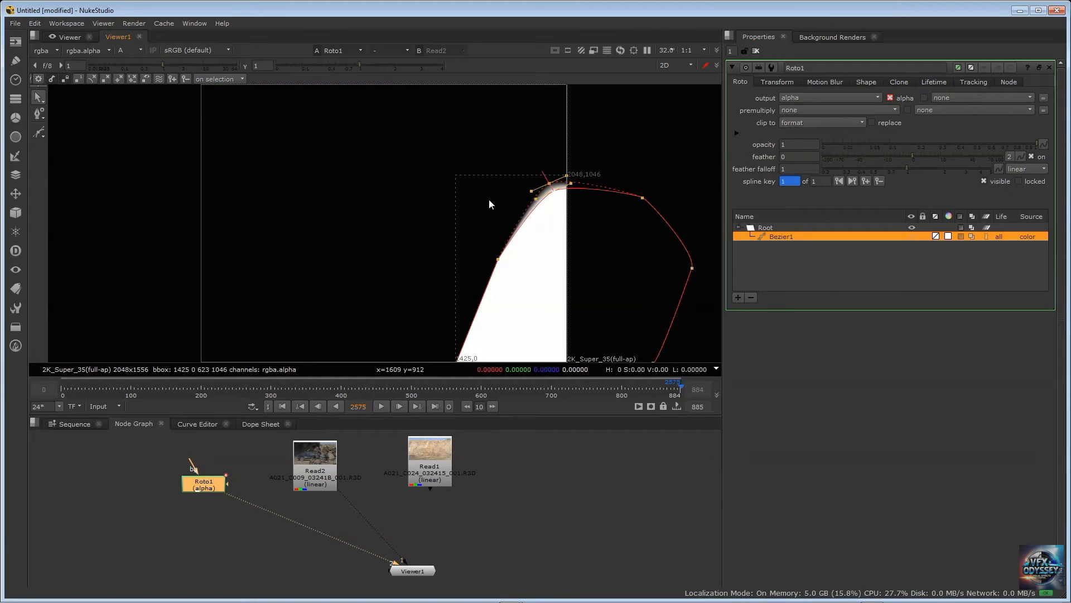
pyautogui.scroll(-2, 489, 198)
pyautogui.moveTo(571, 186); pyautogui.dragTo(422, 184, button='middle')
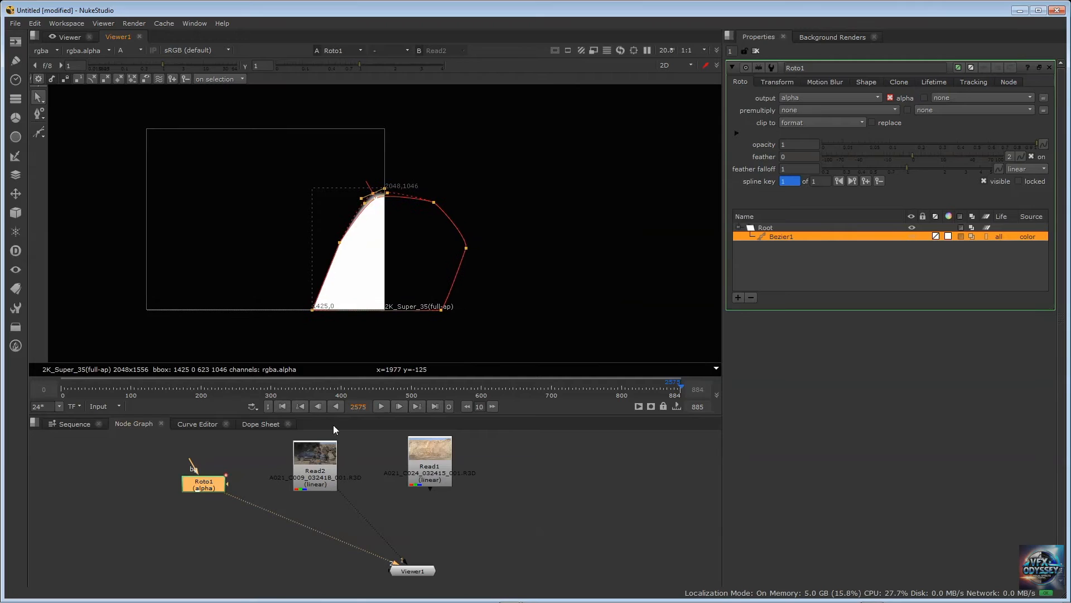
# Place the Roto1 node below Read2 and pull the door shape's top left feather point farther outward
pyautogui.moveTo(182, 482); pyautogui.dragTo(281, 519)
pyautogui.click(315, 477)
pyautogui.scroll(5, 384, 201)
pyautogui.scroll(5, 384, 202)
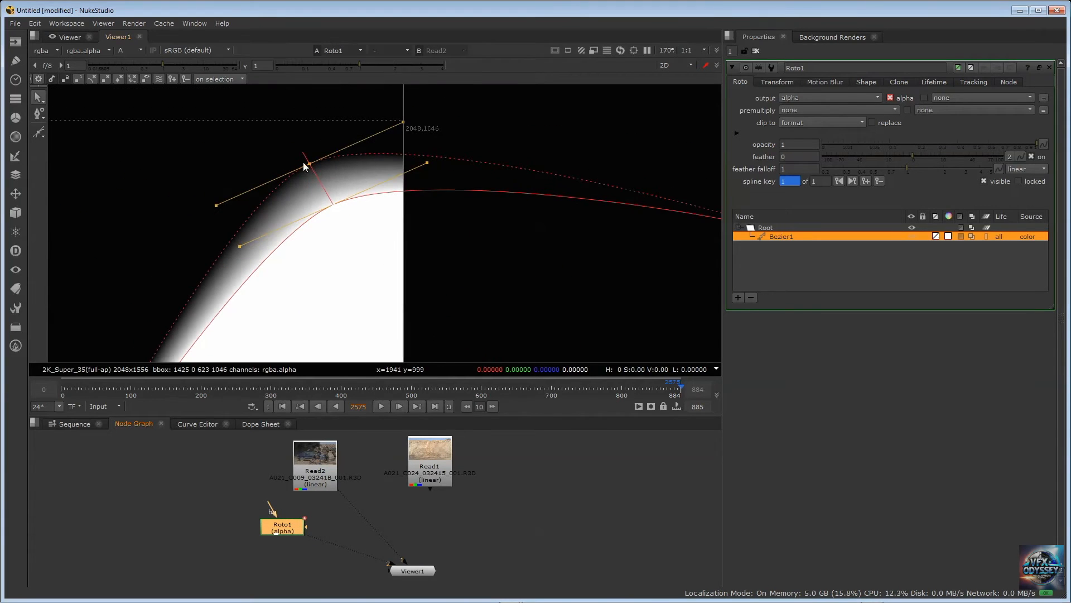
pyautogui.moveTo(309, 164); pyautogui.dragTo(302, 143)
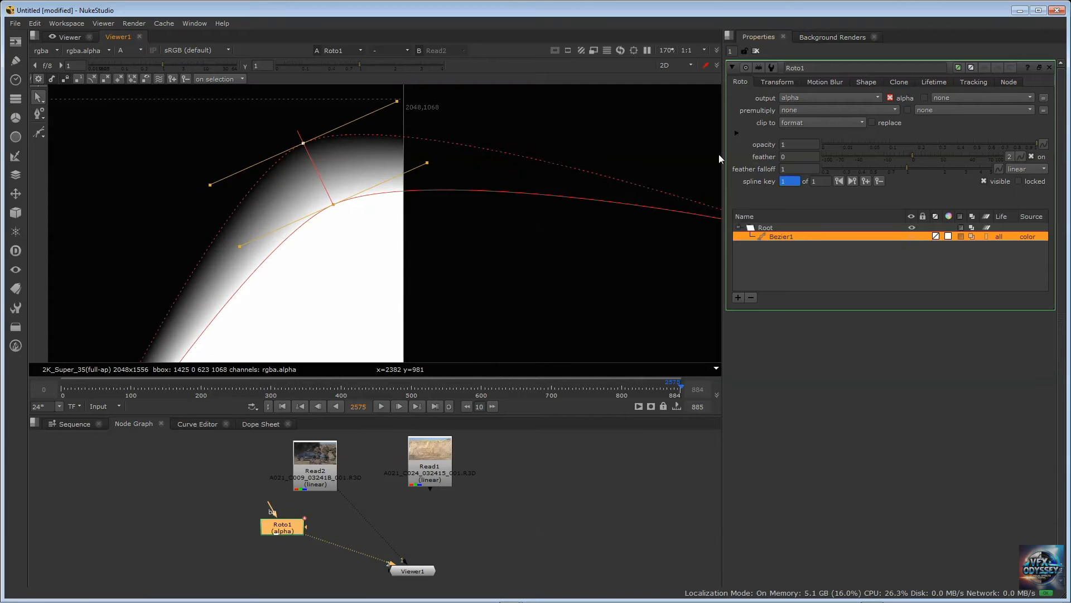
# Try a negative overall feather on the door shape and return the feather to 0
pyautogui.moveTo(790, 159); pyautogui.dragTo(719, 190)
pyautogui.click(796, 156)
pyautogui.moveTo(915, 154); pyautogui.dragTo(890, 152)
pyautogui.doubleClick(798, 156)
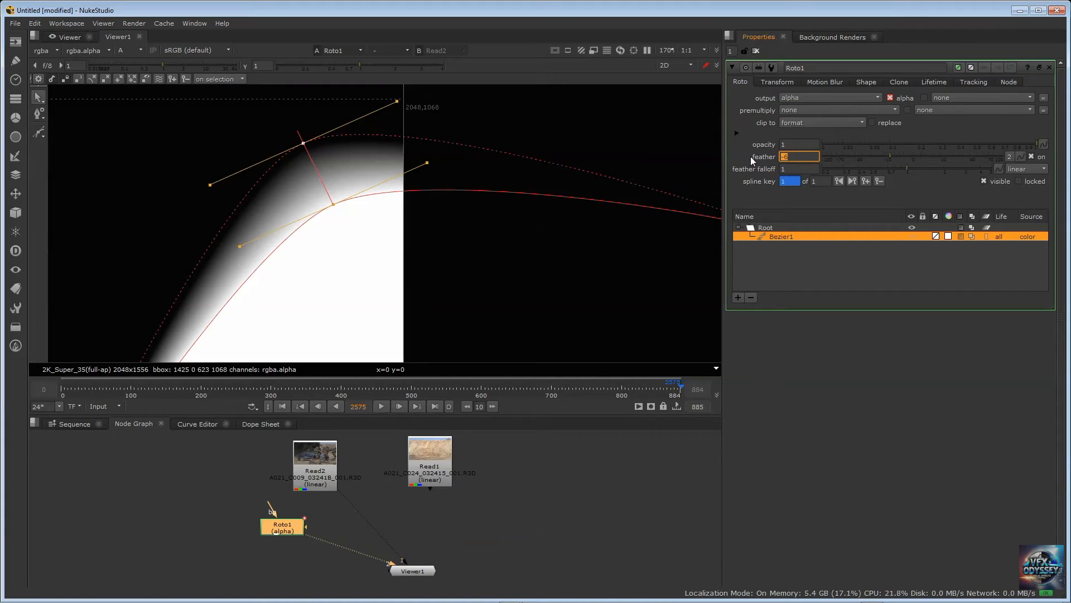
pyautogui.write('0')
pyautogui.press('Return')
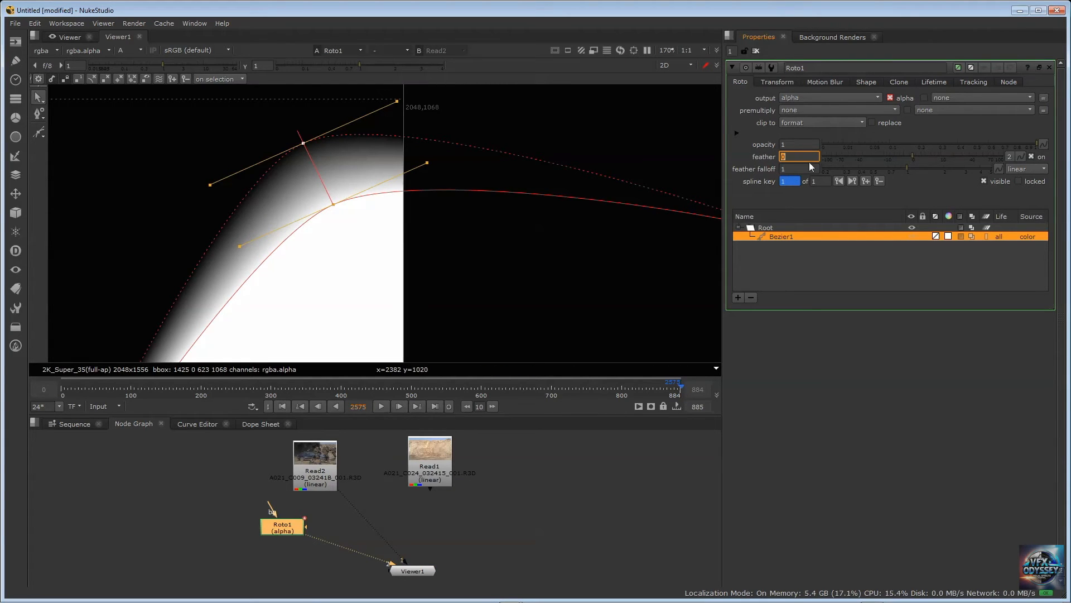
# Try a feather falloff of 1.2 on the door shape and return it to 1
pyautogui.moveTo(908, 168)
pyautogui.mouseDown()
pyautogui.moveTo(950, 166)
pyautogui.moveTo(900, 173)
pyautogui.moveTo(916, 171)
pyautogui.mouseUp()
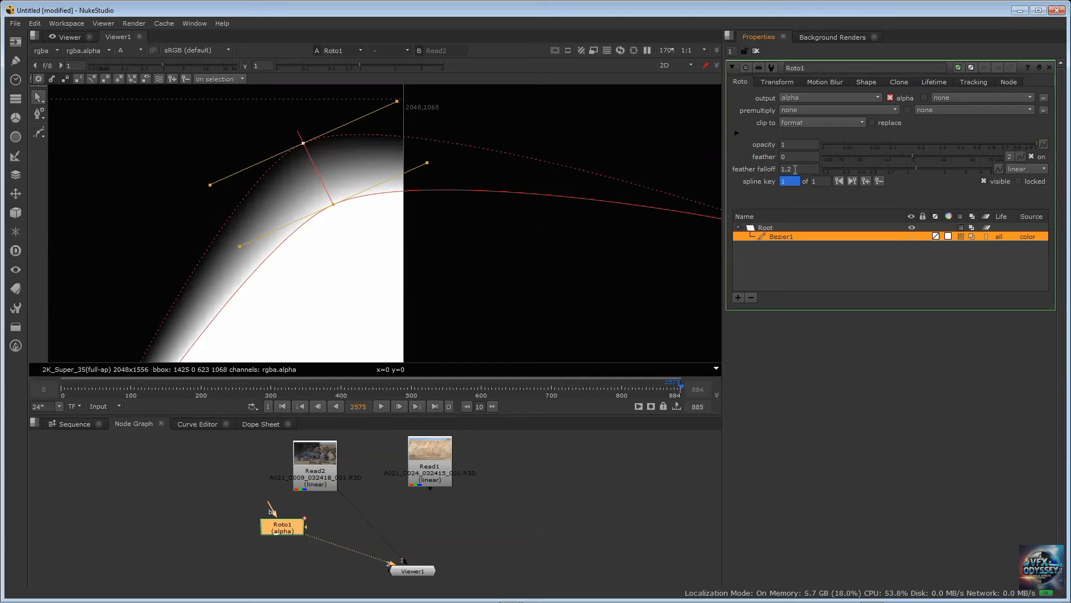
pyautogui.doubleClick(795, 169)
pyautogui.write('1')
pyautogui.press('Return')
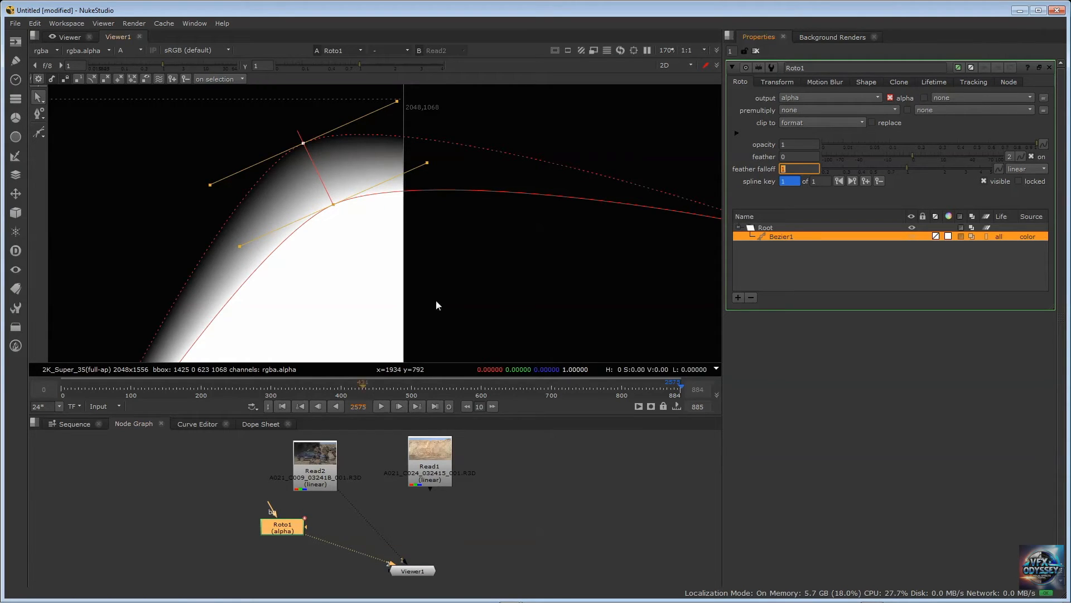
# Show the Read2 footage through the Viewer's first input in RGB, framed on the door's upper edge
pyautogui.click(314, 457)
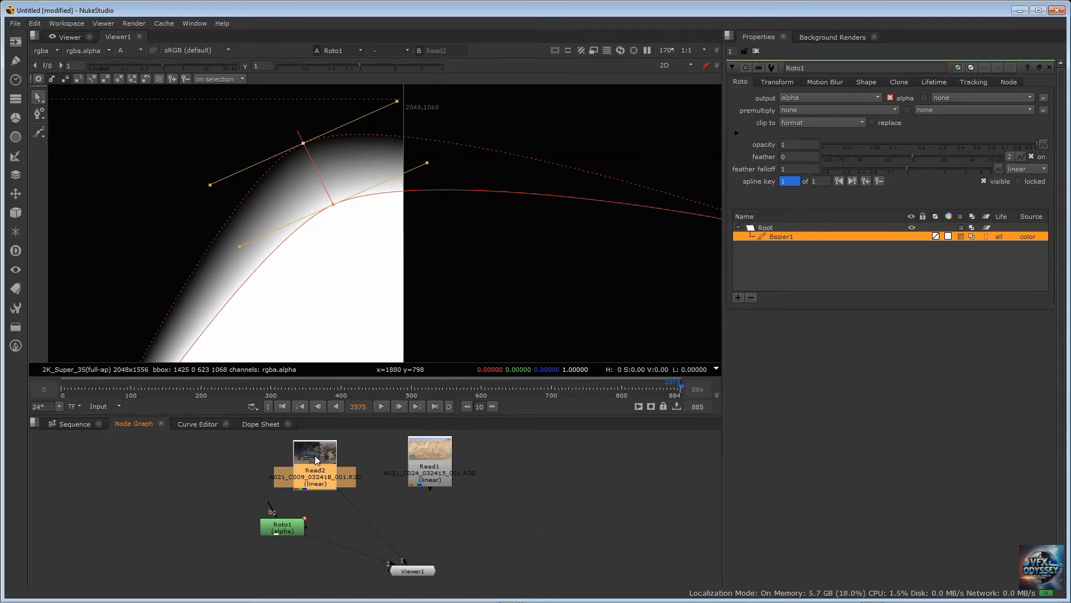
pyautogui.press('1')
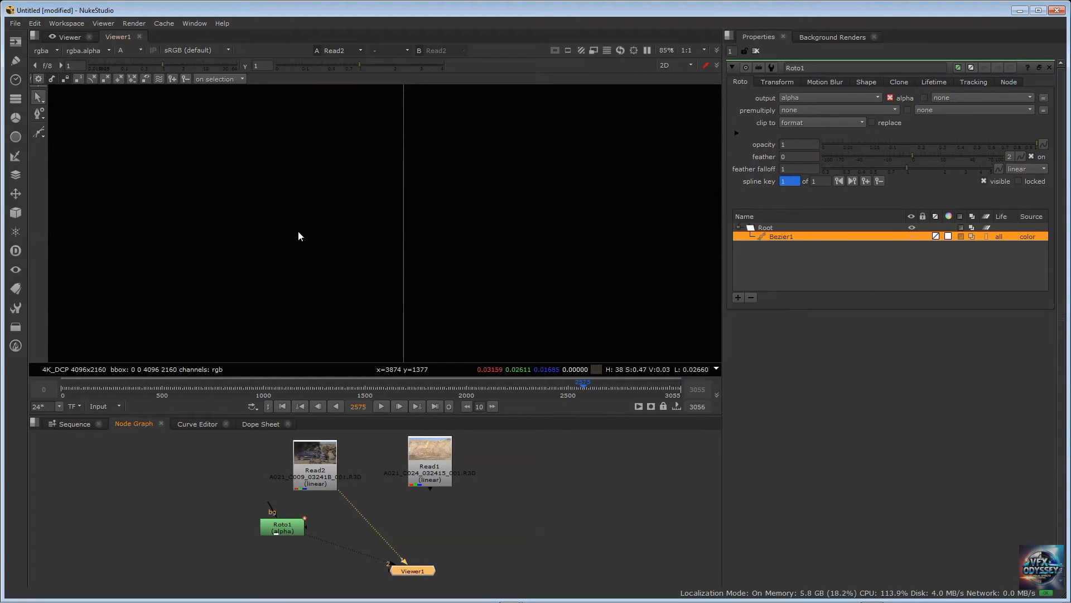
pyautogui.press('f')
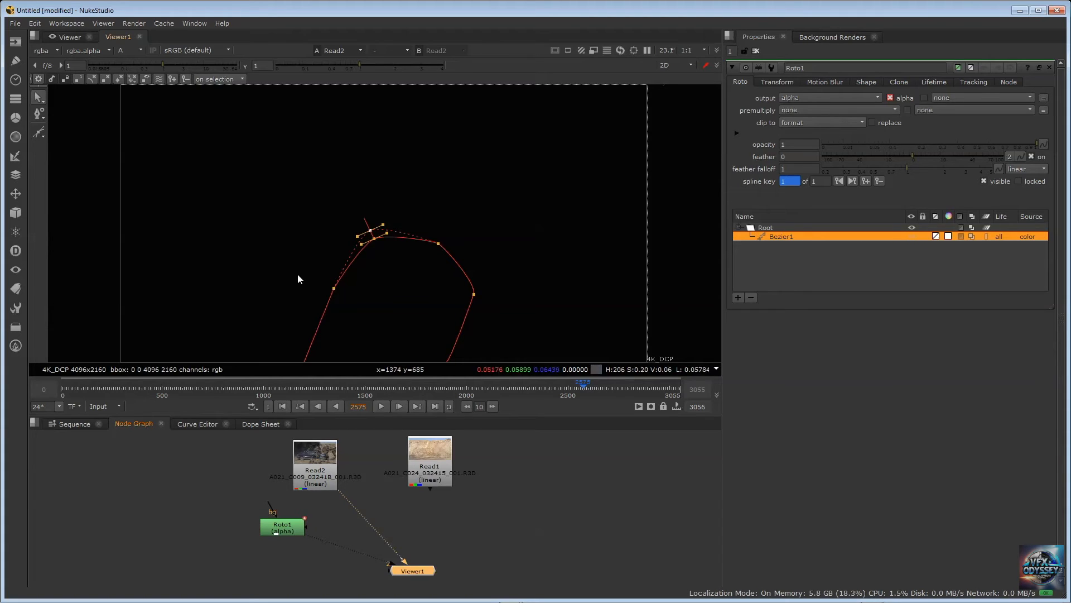
pyautogui.click(138, 50)
pyautogui.click(138, 68)
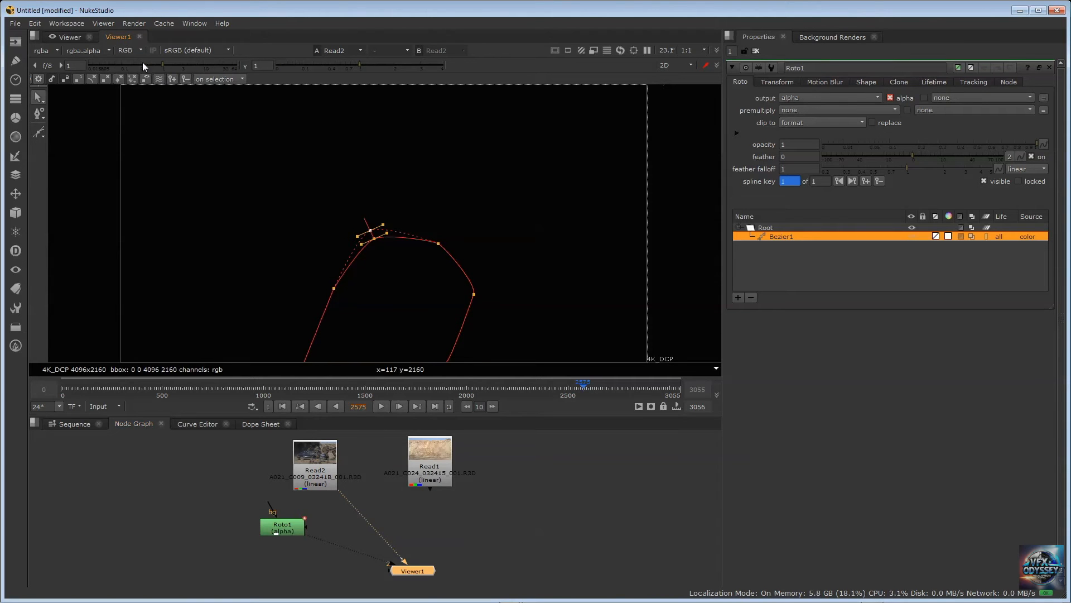
pyautogui.scroll(5, 355, 215)
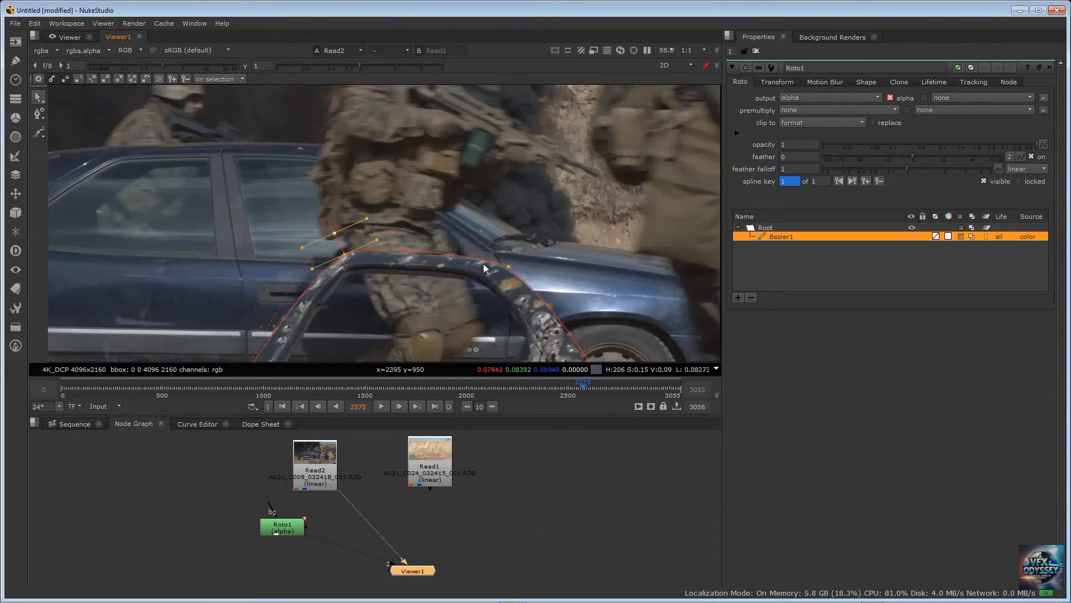
pyautogui.scroll(4, 475, 264)
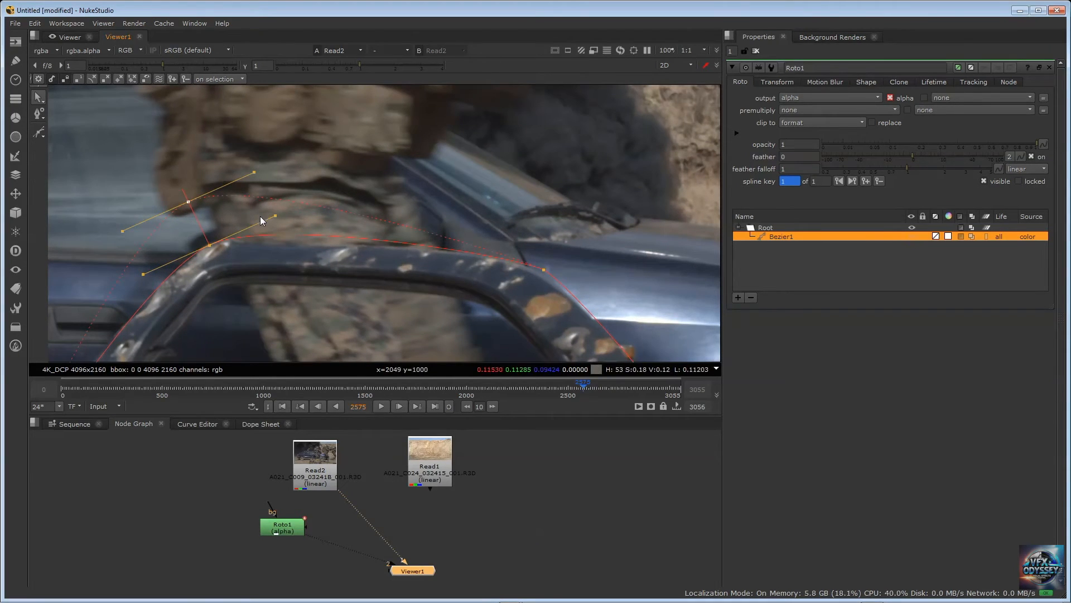
# Restrict selection to feather points and move the door shape's two upper feather points together to the right and slightly down
pyautogui.scroll(-1, 259, 216)
pyautogui.click(44, 136)
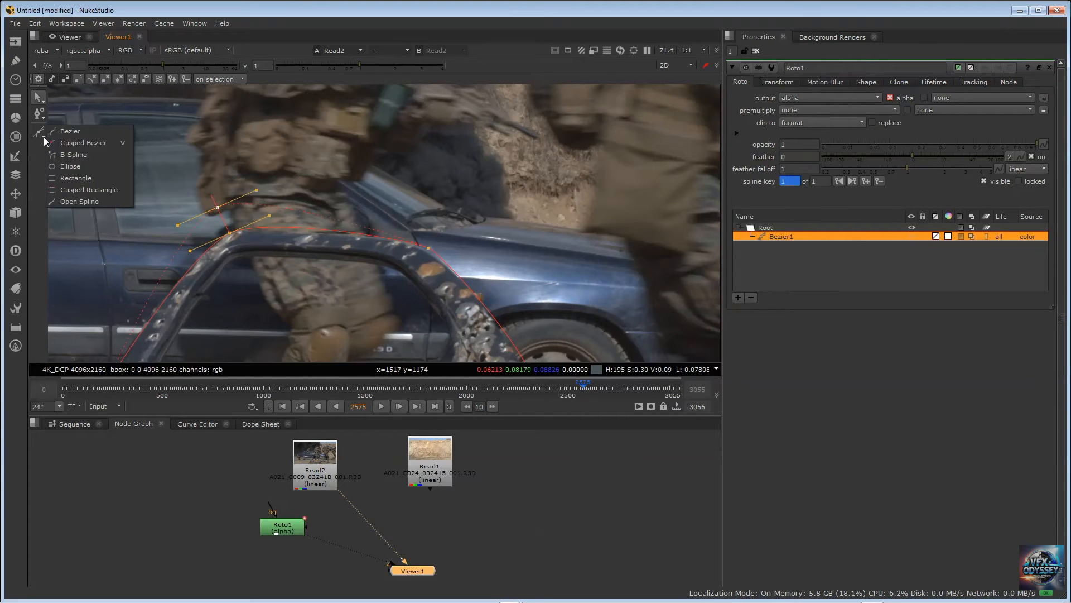
pyautogui.click(43, 119)
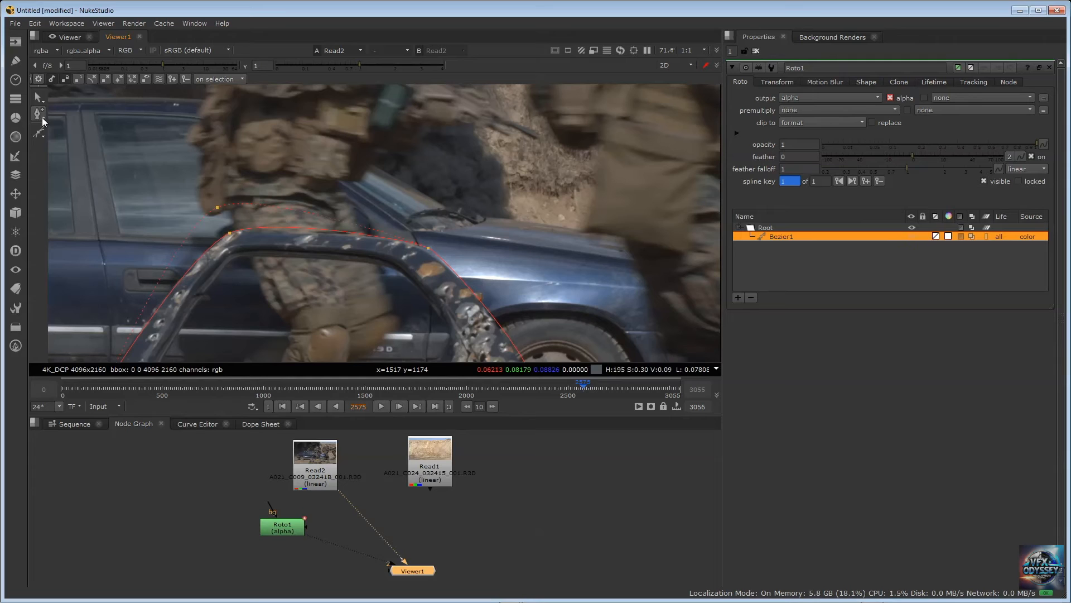
pyautogui.click(41, 118)
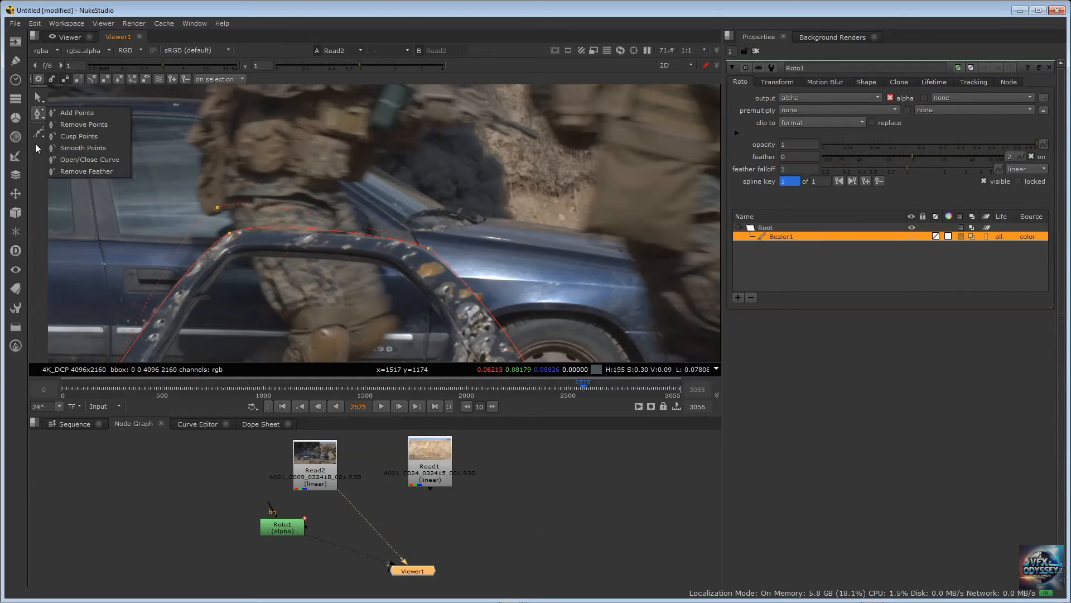
pyautogui.click(42, 109)
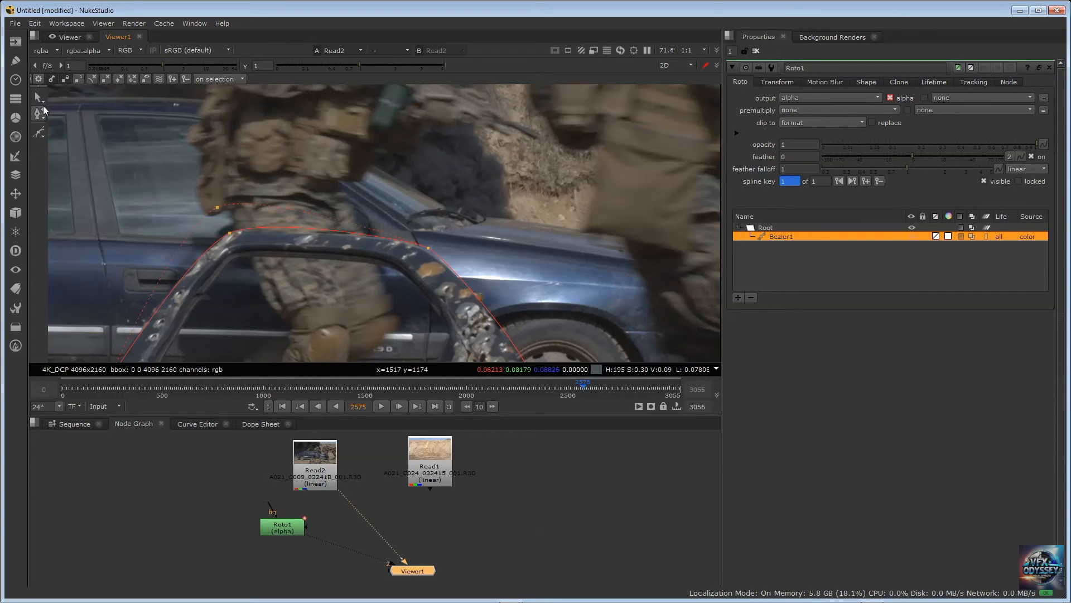
pyautogui.click(41, 100)
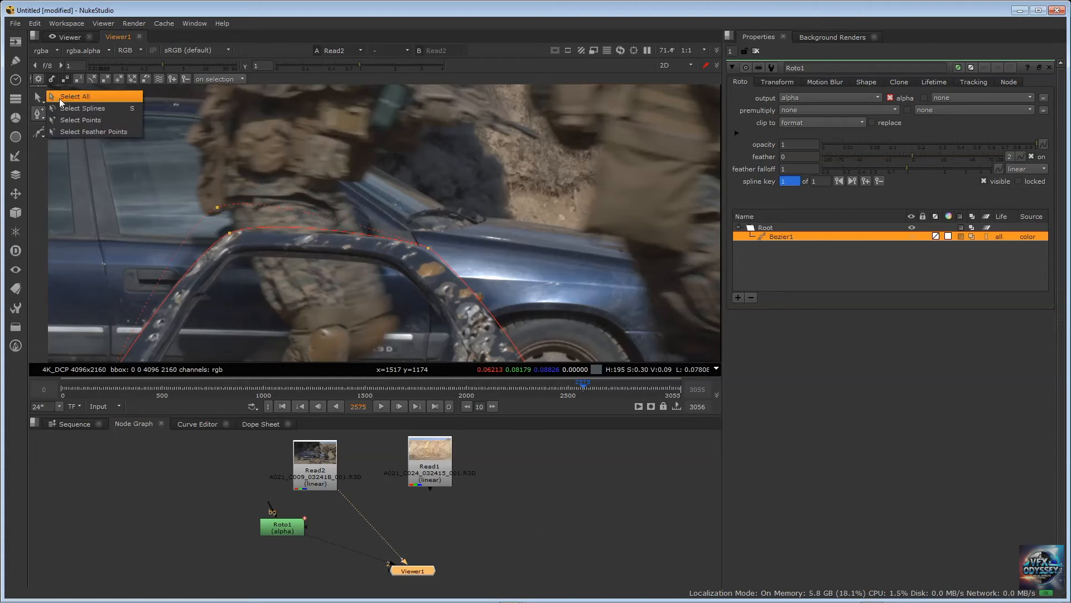
pyautogui.click(69, 132)
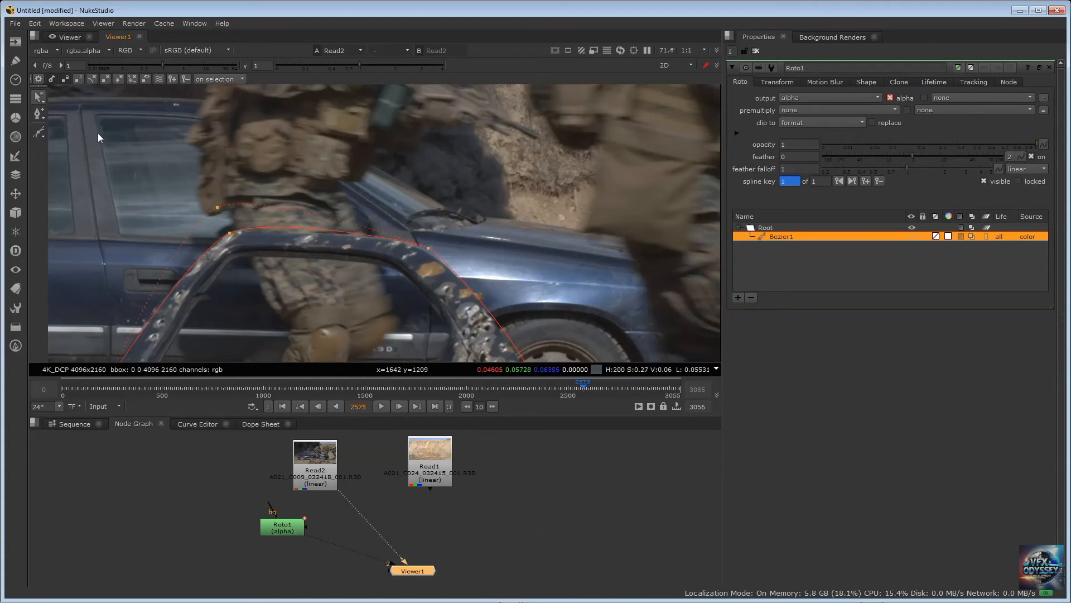
pyautogui.moveTo(159, 160); pyautogui.dragTo(463, 363)
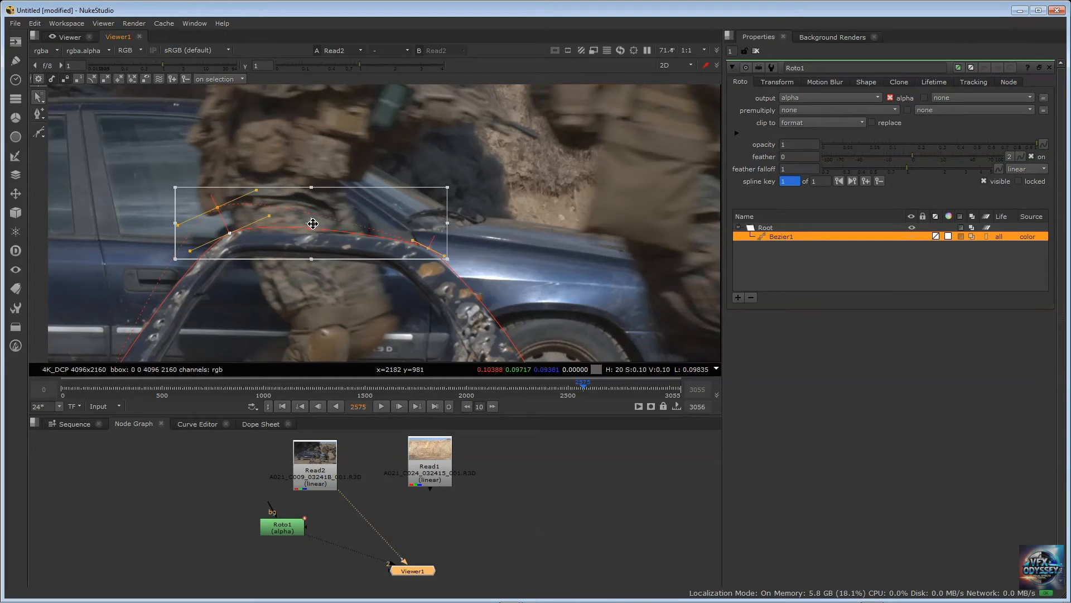
pyautogui.moveTo(312, 223); pyautogui.dragTo(351, 229)
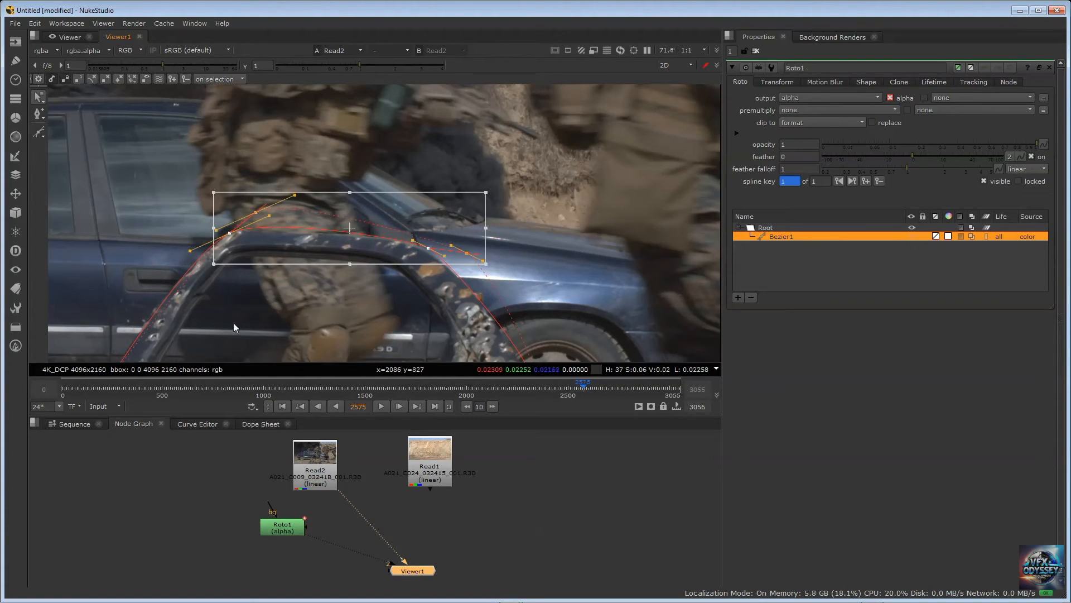
# View Roto1 through the Viewer's second input in alpha, deselect the feather points and inspect the whole door matte
pyautogui.click(284, 530)
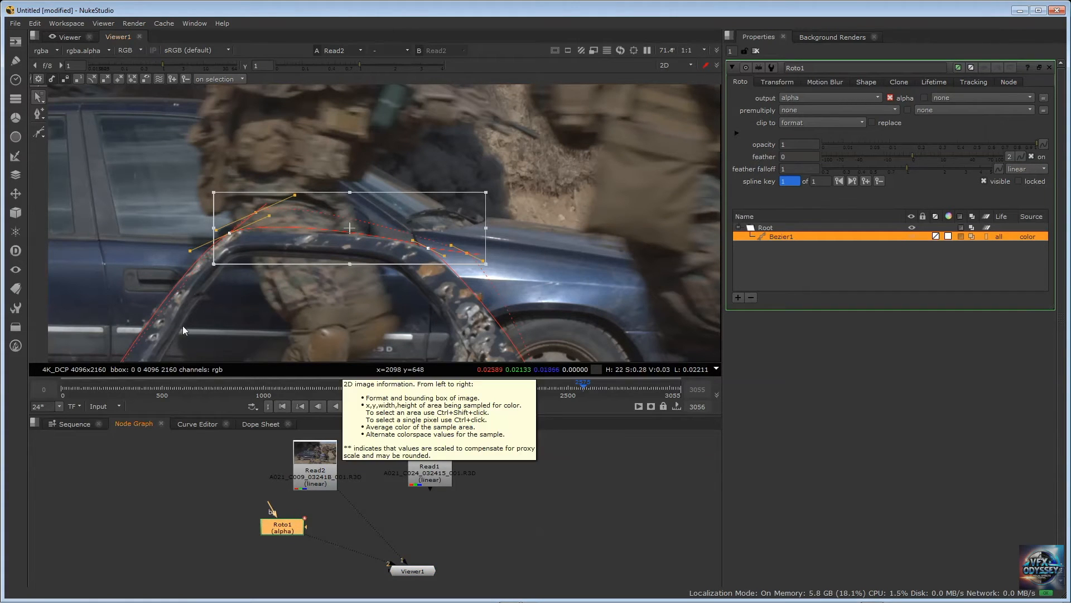
pyautogui.press('2')
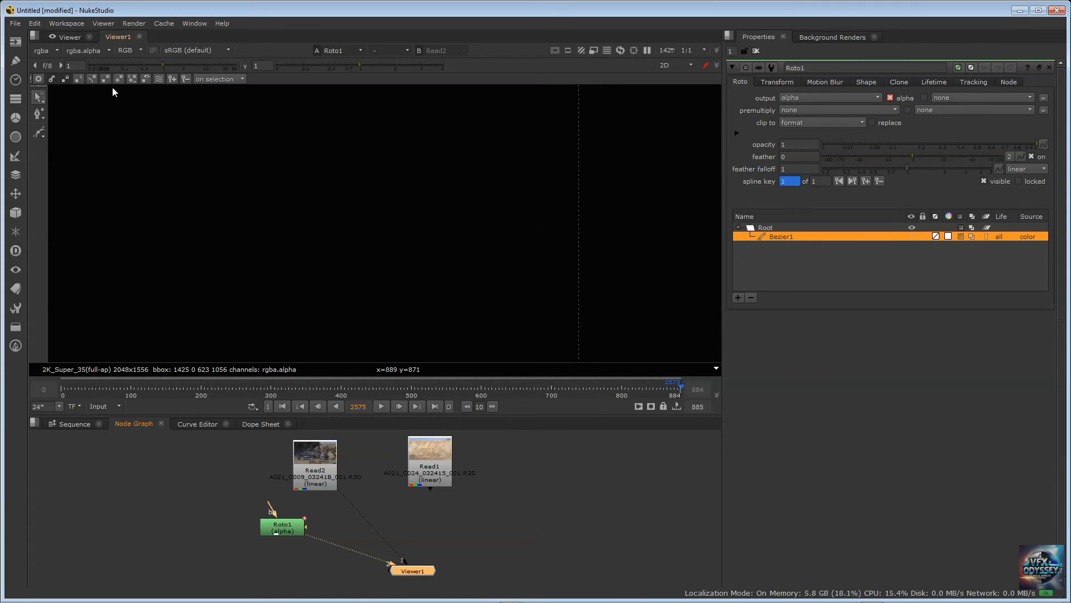
pyautogui.click(124, 51)
pyautogui.click(135, 106)
pyautogui.press('f')
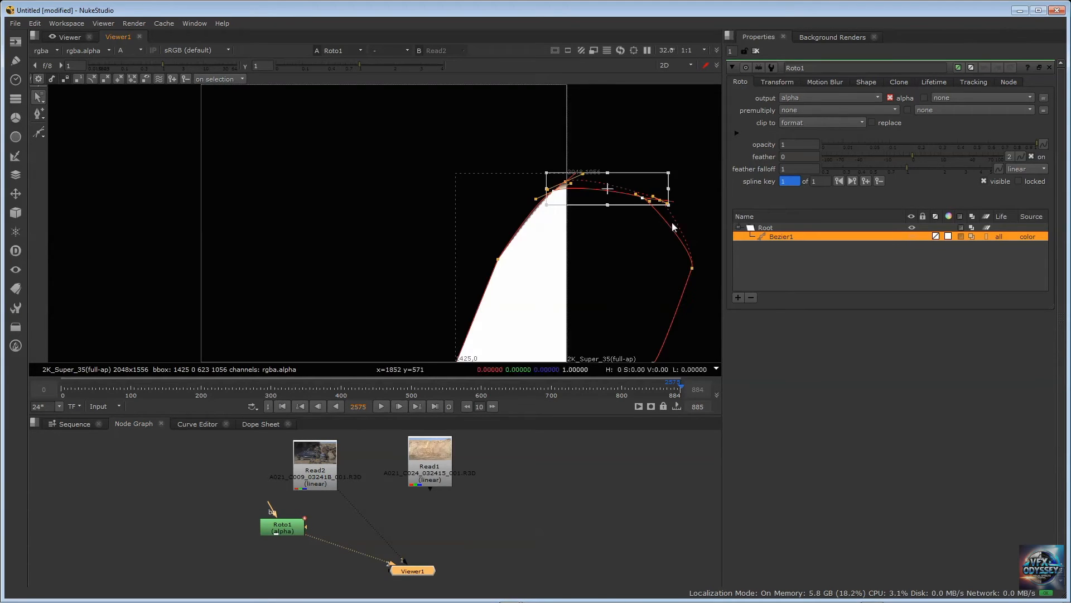
pyautogui.click(494, 274)
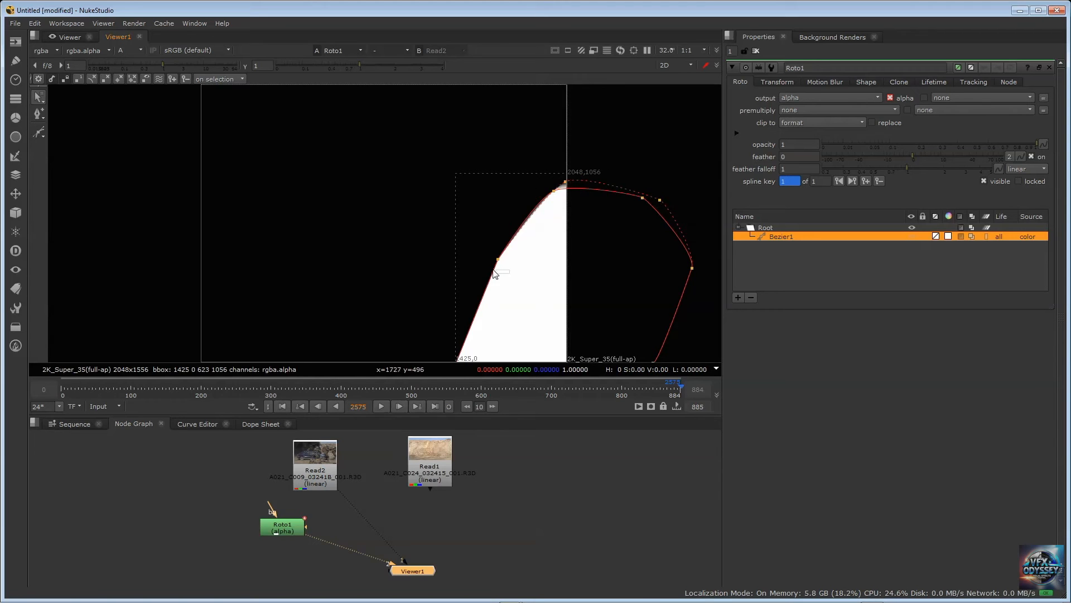
pyautogui.click(286, 525)
pyautogui.scroll(-2, 430, 223)
pyautogui.scroll(-1, 430, 223)
pyautogui.scroll(1, 430, 223)
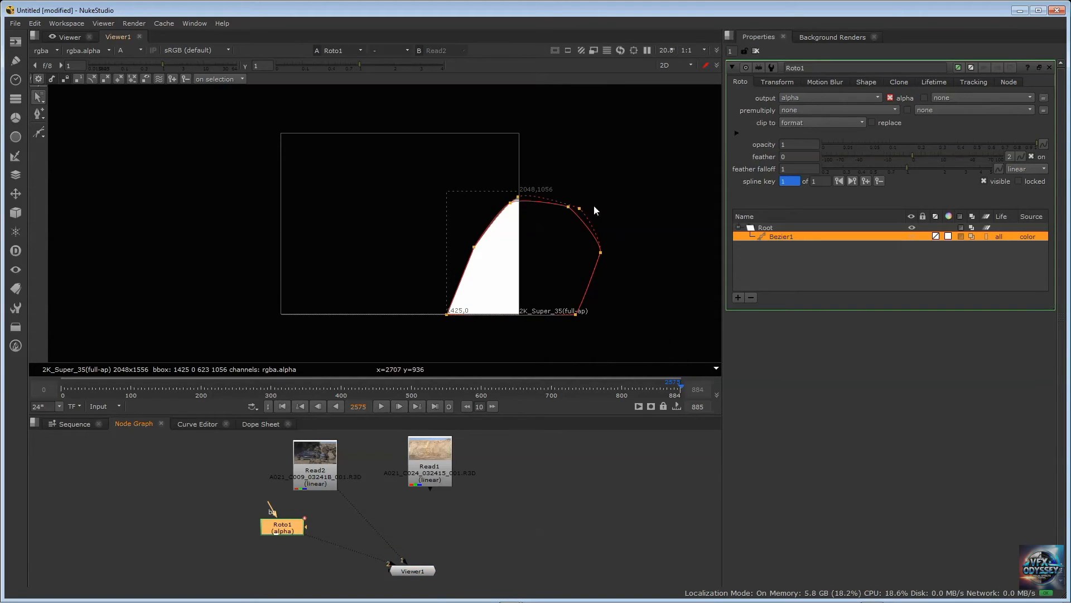
# Move the Roto1 node slightly up toward Read2 and inspect the matte against the frame boundary
pyautogui.moveTo(291, 526); pyautogui.dragTo(286, 513)
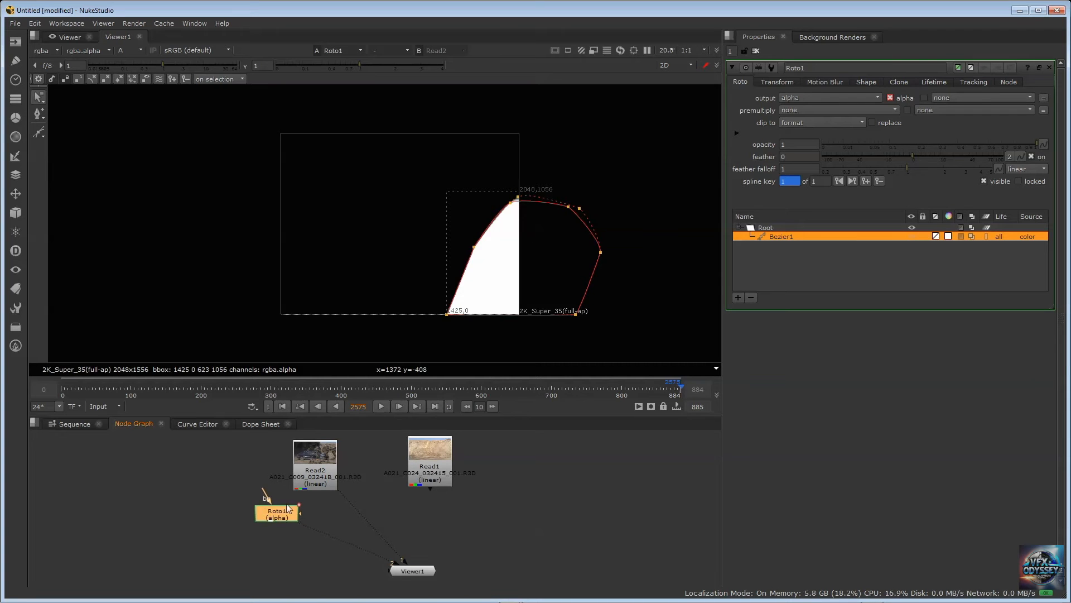
pyautogui.click(313, 449)
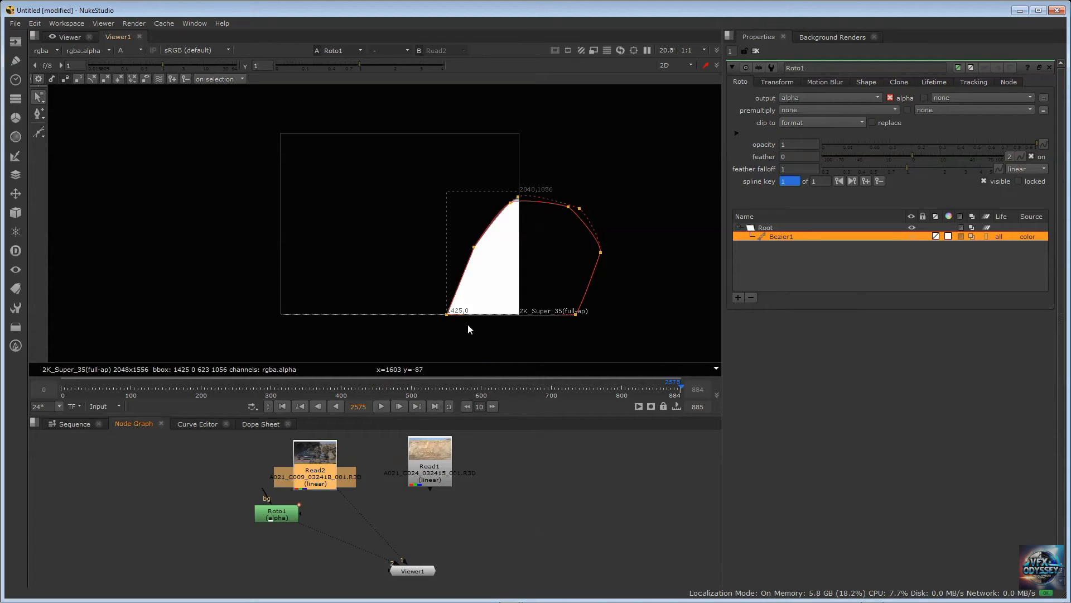
pyautogui.scroll(2, 494, 178)
pyautogui.scroll(-2, 493, 179)
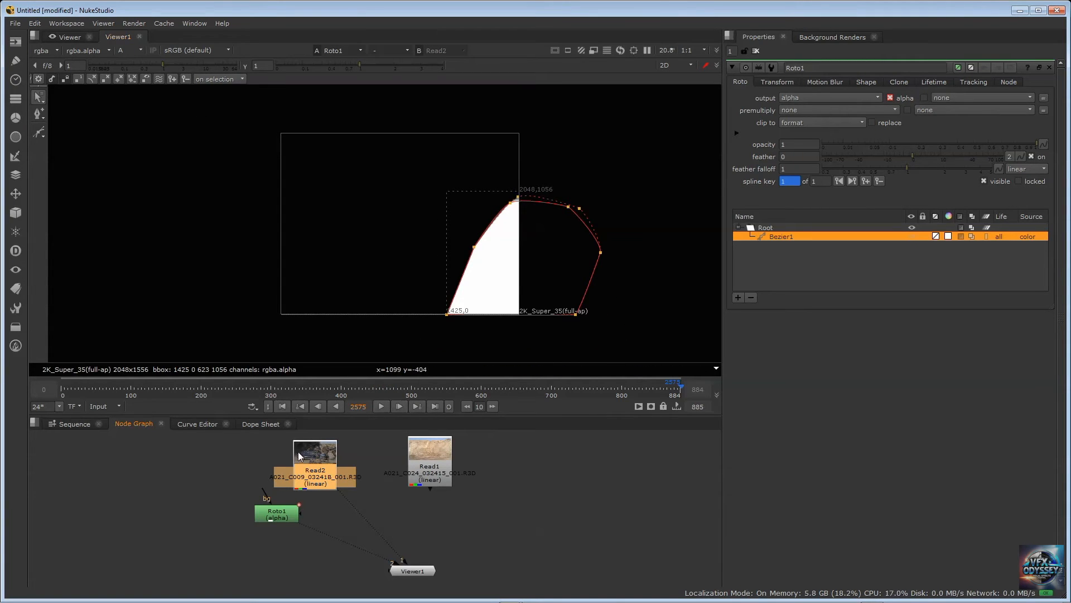
pyautogui.click(284, 517)
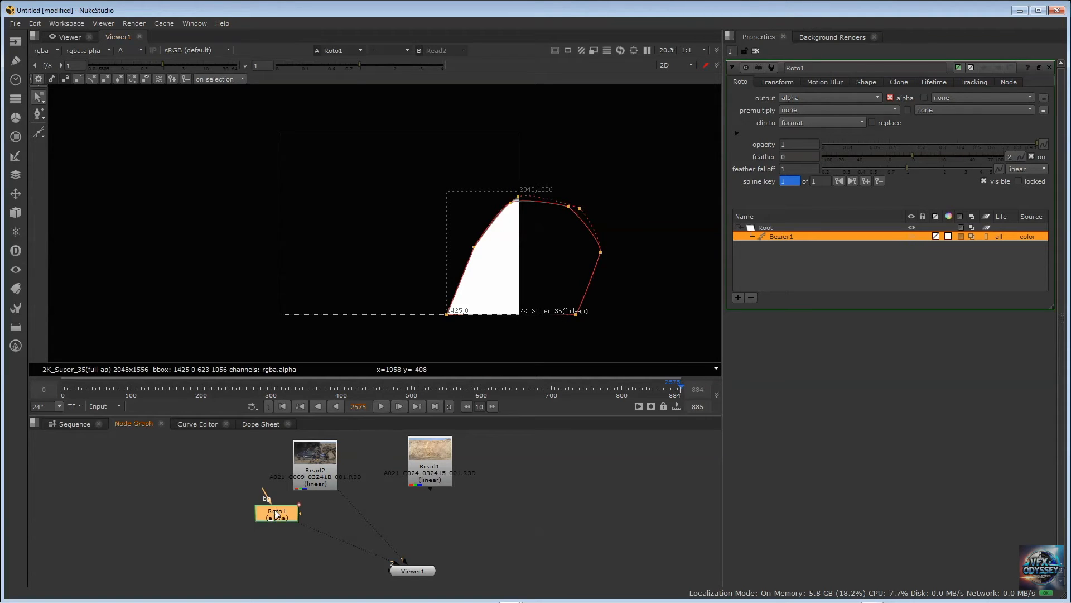
# Set the project's full size format to 4K_DCP 4096x2160 and check the door matte within the frame
pyautogui.click(512, 494)
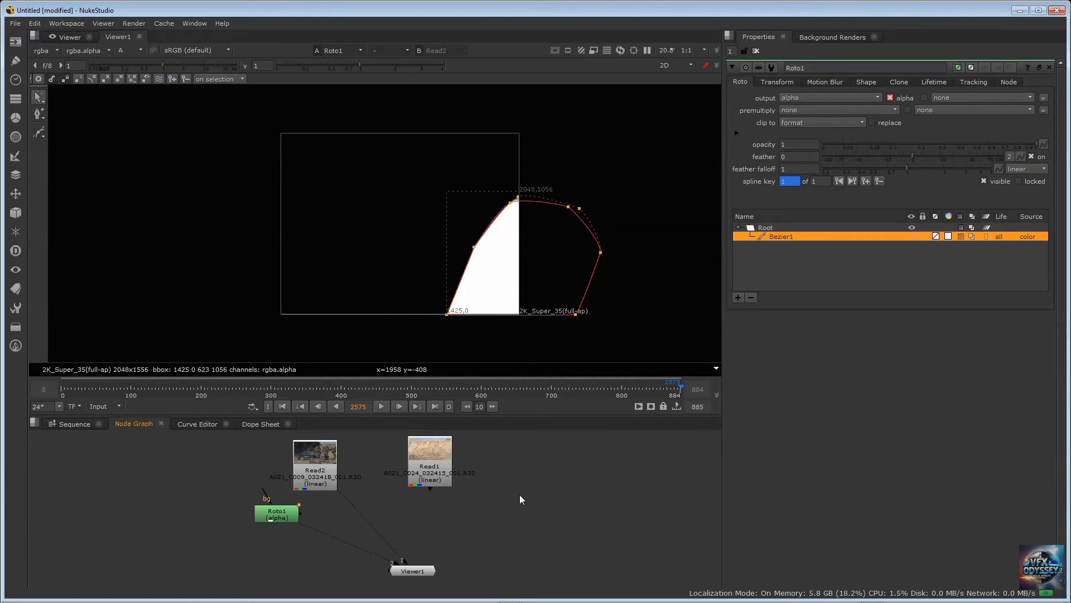
pyautogui.press('s')
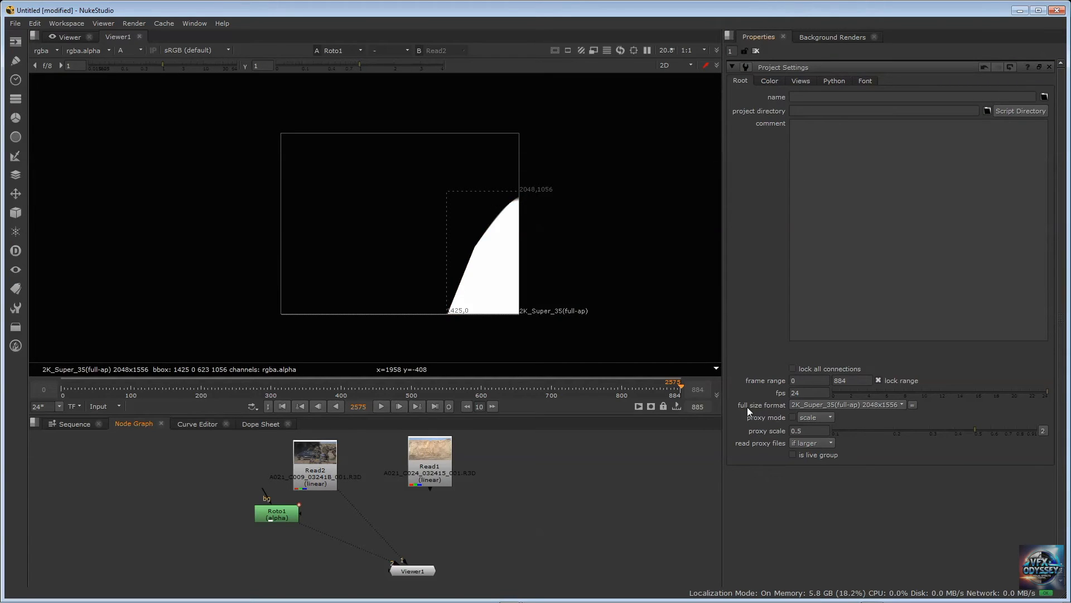
pyautogui.click(845, 403)
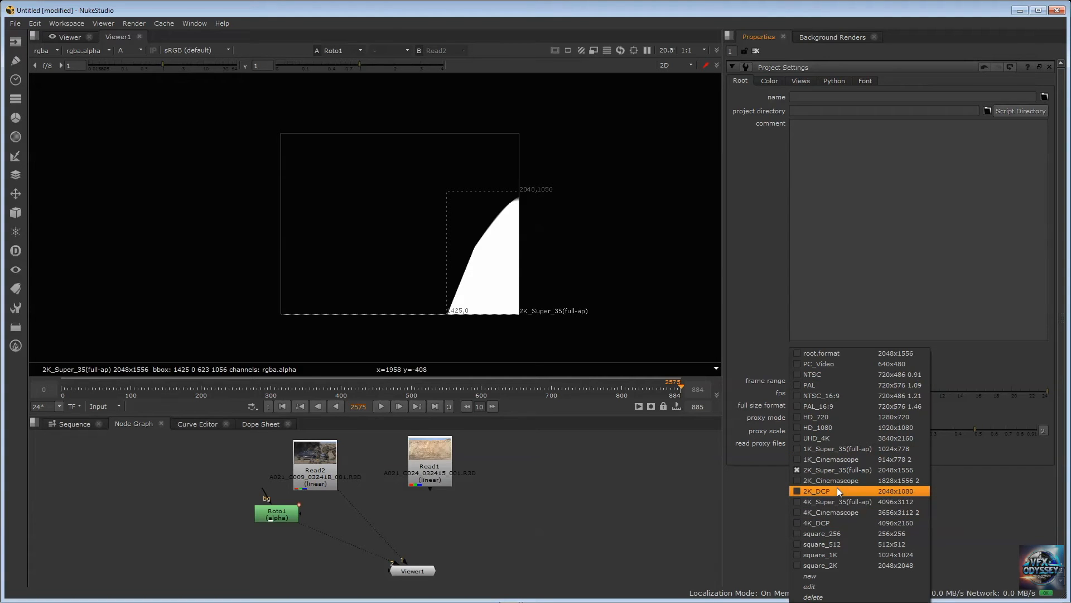
pyautogui.click(841, 523)
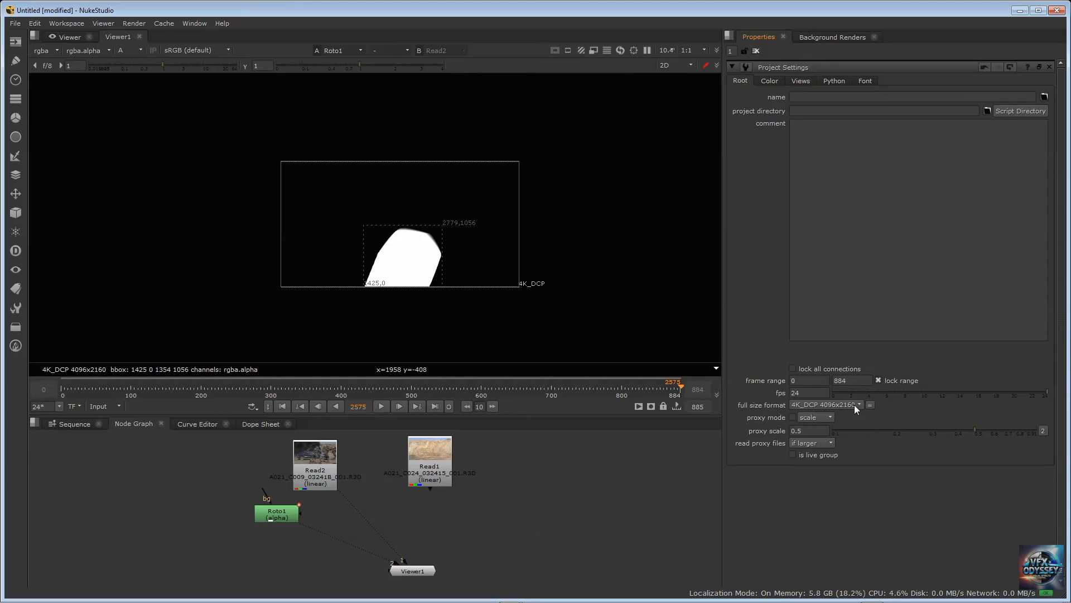
pyautogui.scroll(5, 397, 249)
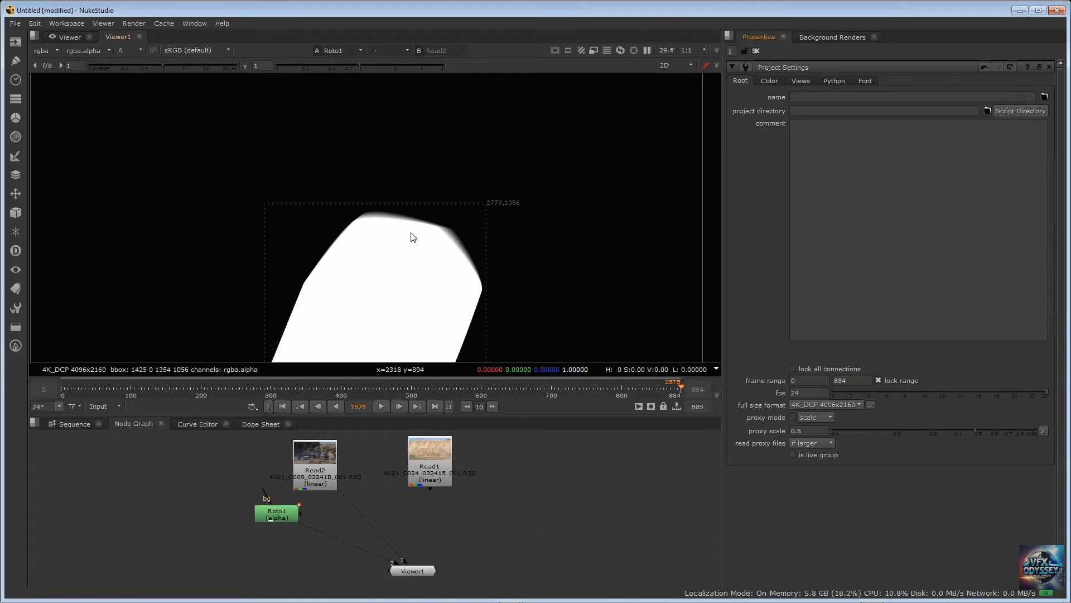
pyautogui.scroll(-3, 435, 215)
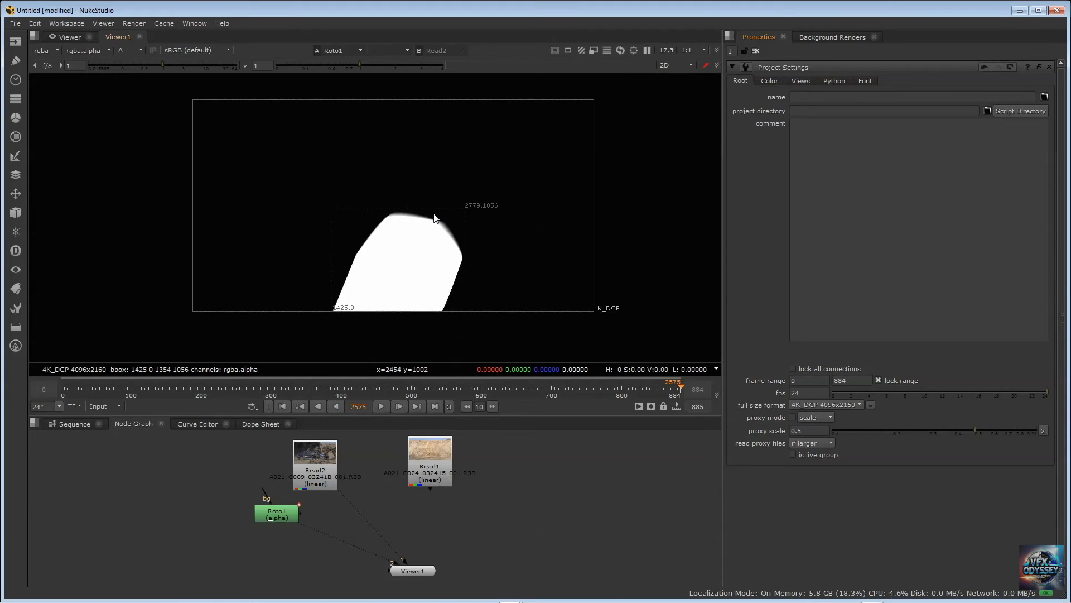
# Inspect the feathered top edge of the door matte up close and move the Roto1 node slightly left and down
pyautogui.scroll(2, 433, 213)
pyautogui.scroll(6, 434, 217)
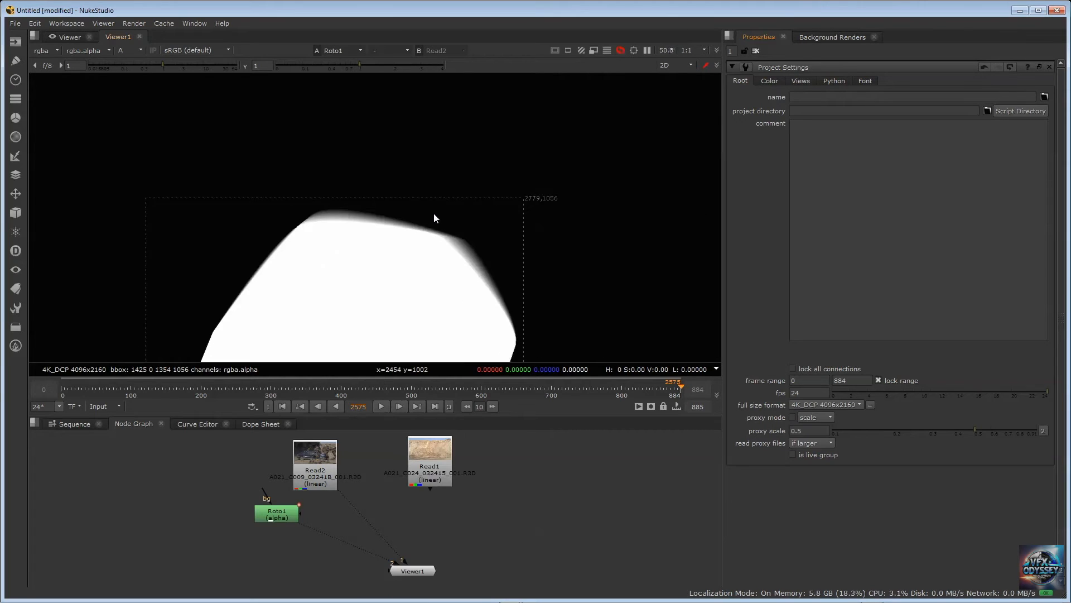
pyautogui.scroll(-1, 434, 217)
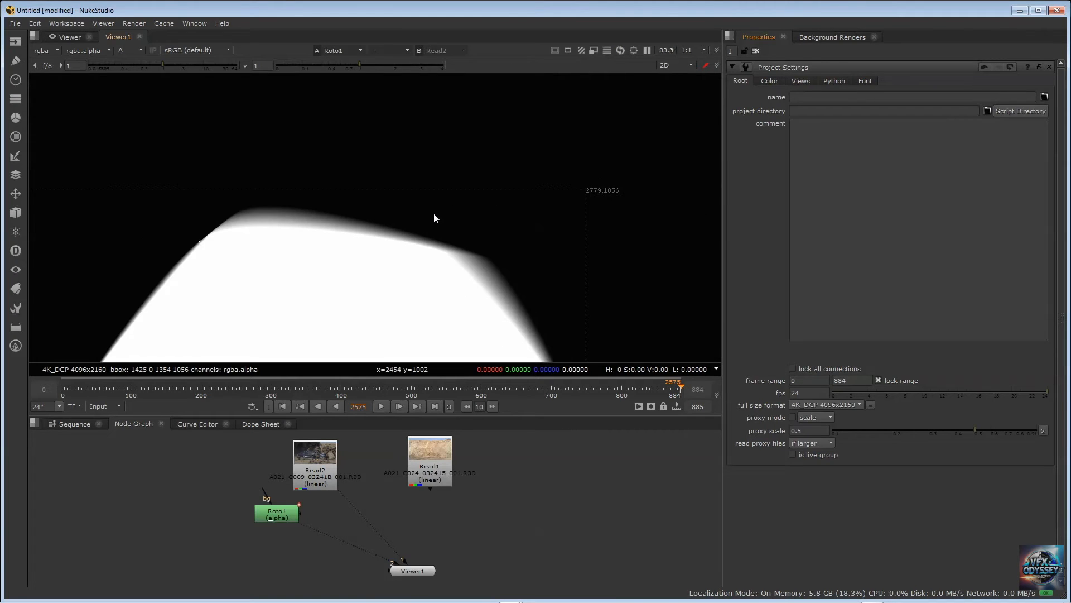
pyautogui.click(314, 453)
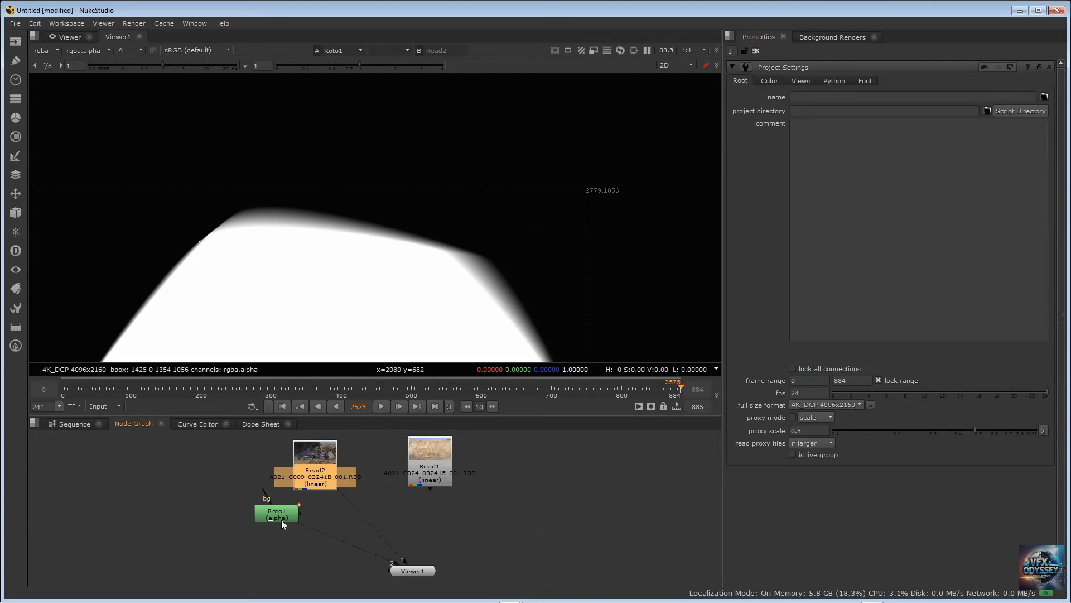
pyautogui.moveTo(281, 518); pyautogui.dragTo(267, 523)
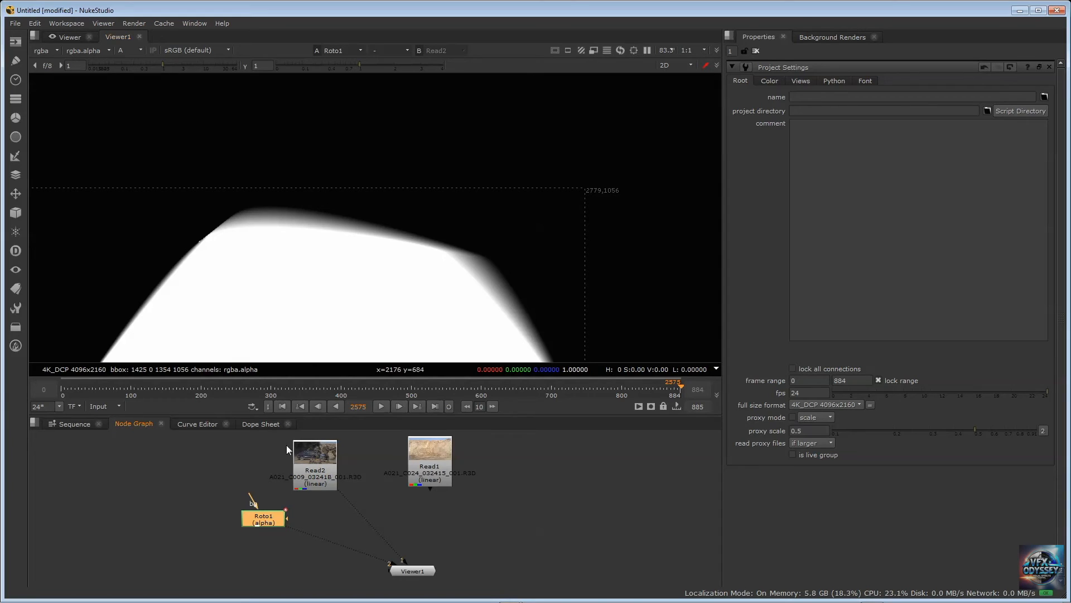
# View Read2 in RGB, then open Roto1's properties and select the Bezier1 door shape for editing
pyautogui.click(315, 461)
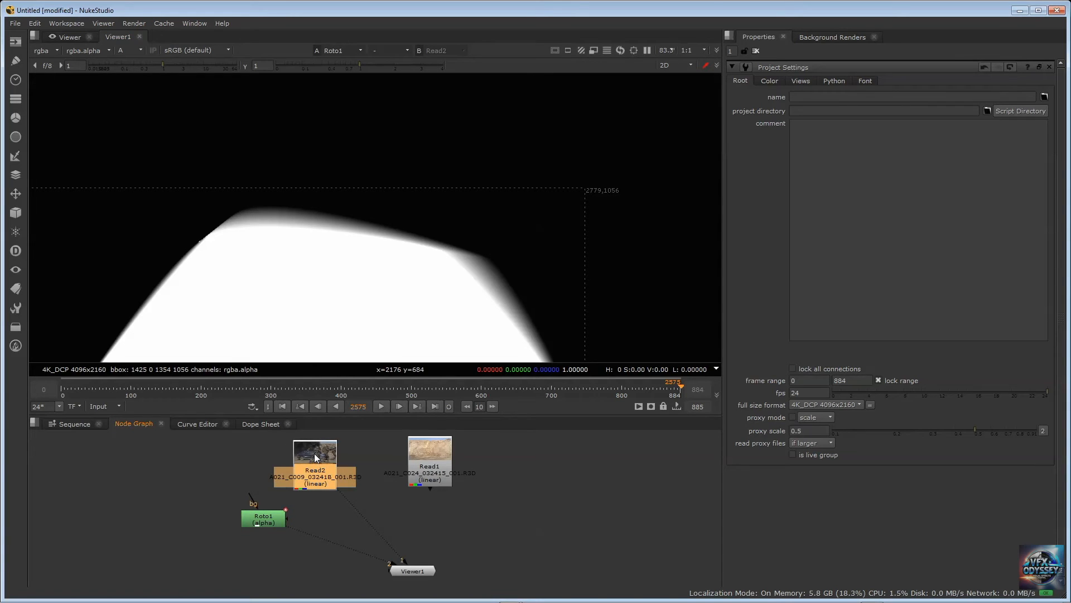
pyautogui.press('1')
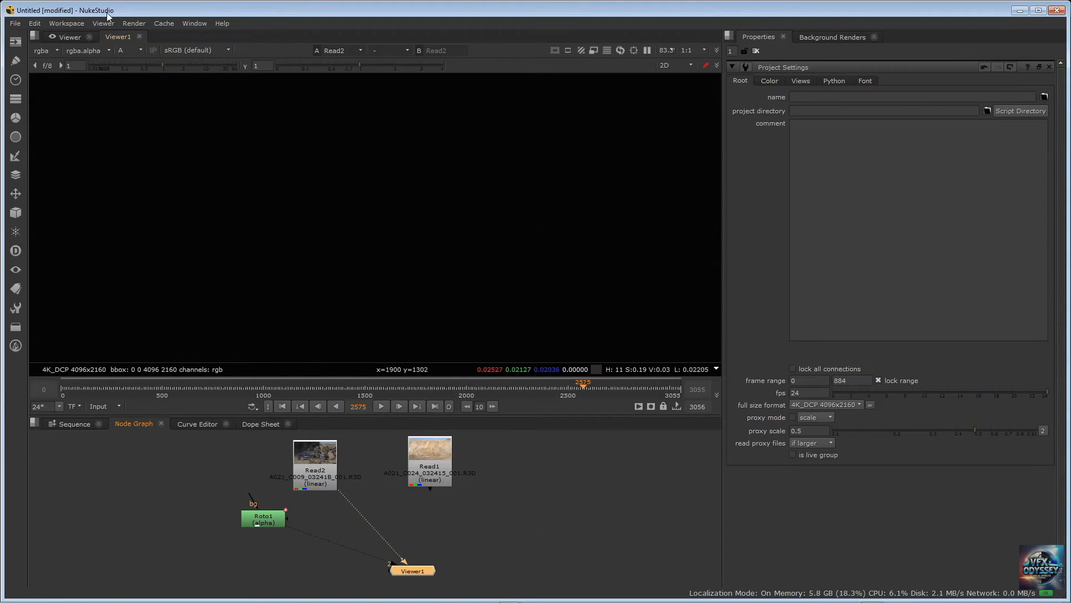
pyautogui.click(135, 49)
pyautogui.click(142, 61)
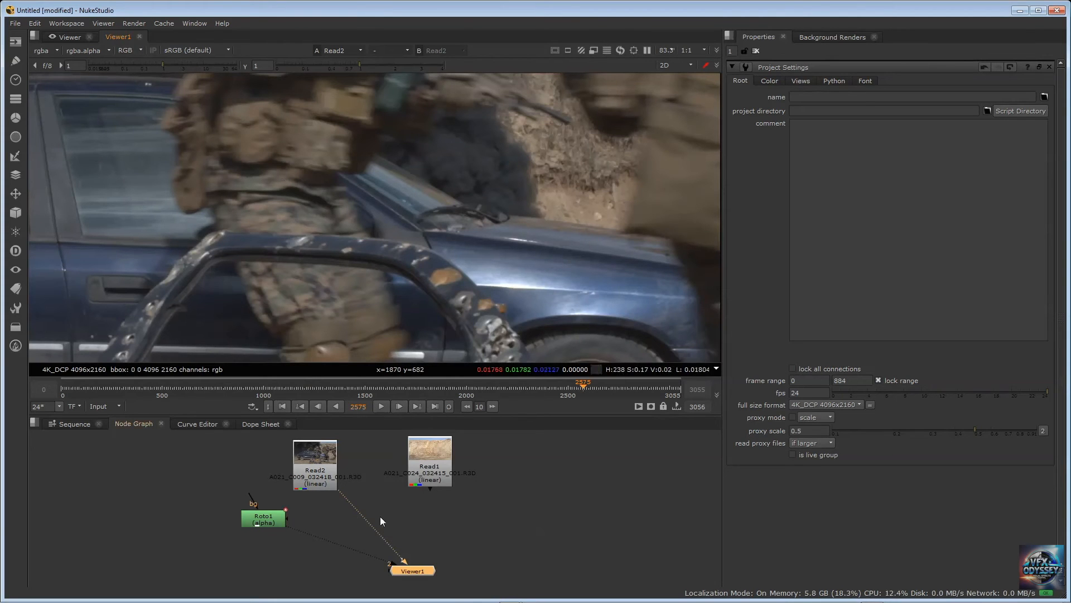
pyautogui.click(269, 523)
pyautogui.doubleClick(267, 518)
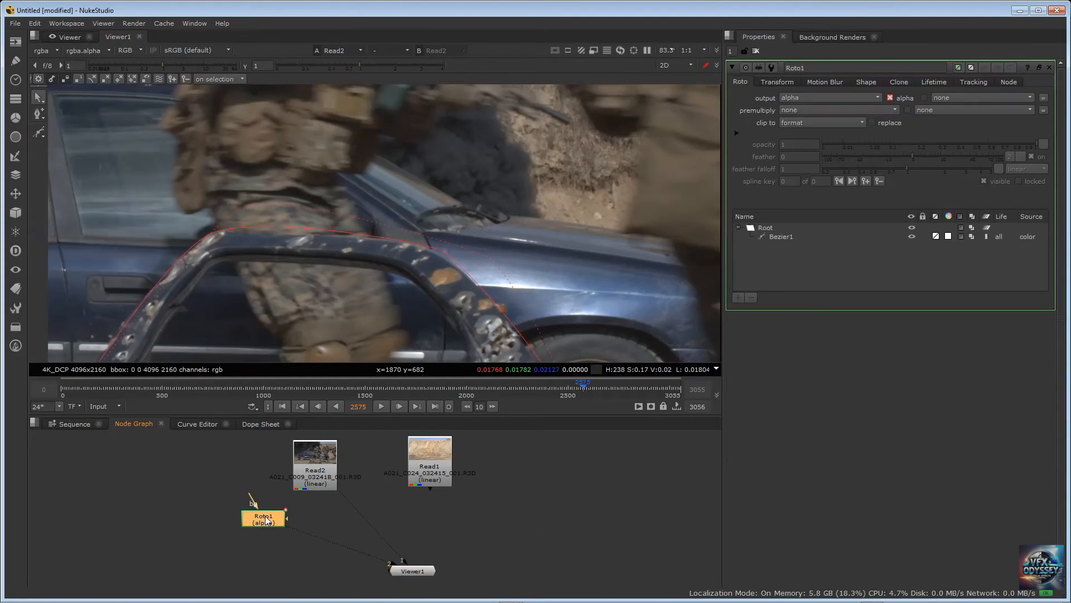
pyautogui.click(781, 237)
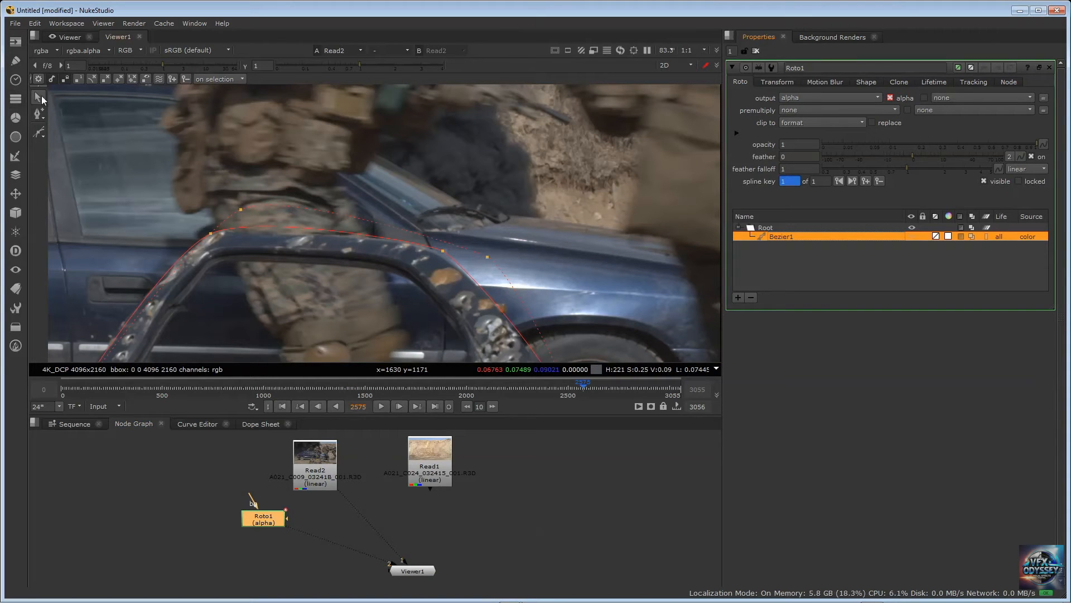
# Restrict selection to feather points and move the door shape's two upper feather points together well above the door
pyautogui.rightClick(42, 118)
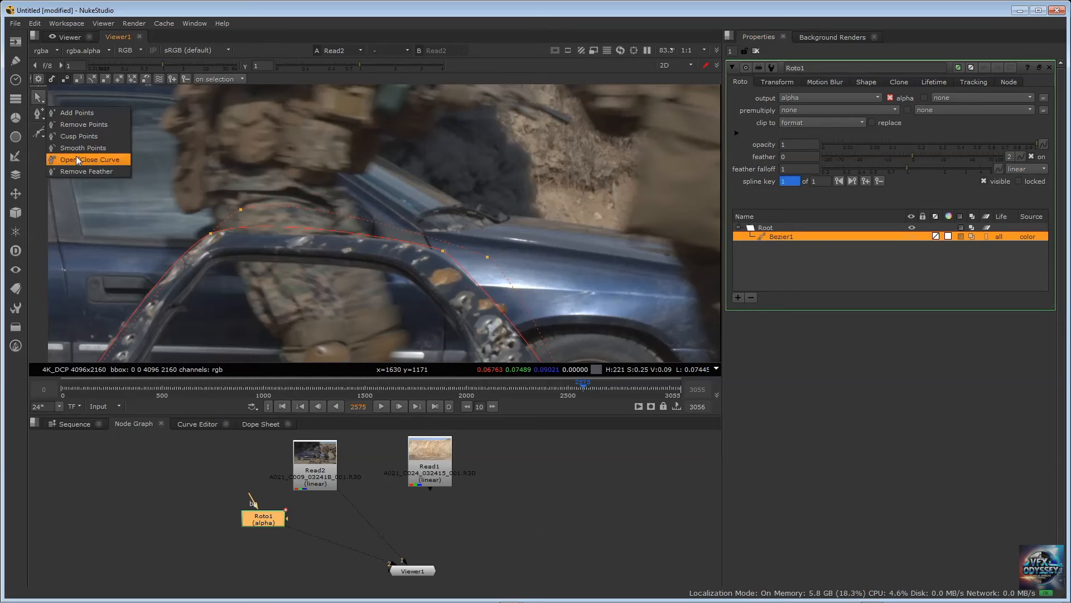
pyautogui.click(43, 100)
pyautogui.rightClick(43, 102)
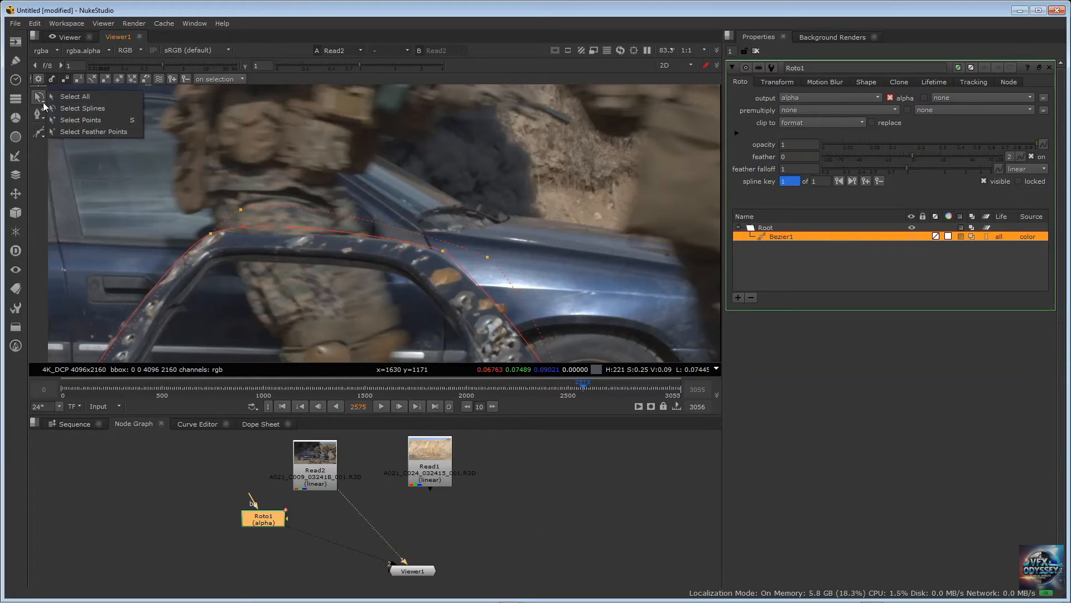
pyautogui.click(81, 130)
pyautogui.moveTo(176, 156); pyautogui.dragTo(587, 265)
pyautogui.moveTo(351, 227); pyautogui.dragTo(336, 144)
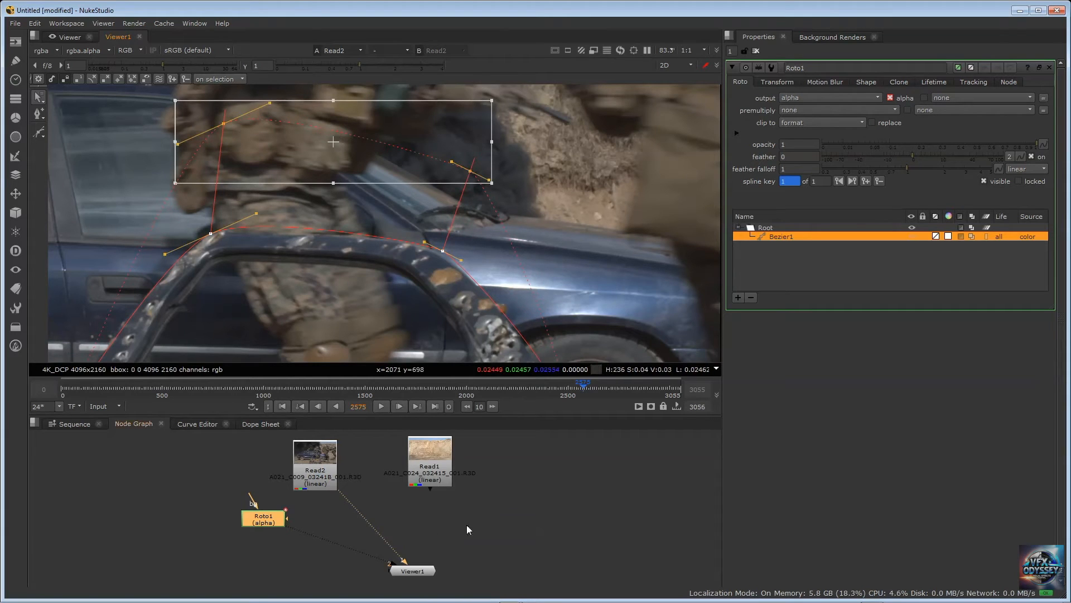
# View Roto1 in alpha through the Viewer's second input and raise Bezier1's overall feather to 3.5
pyautogui.click(480, 493)
pyautogui.click(241, 517)
pyautogui.press('2')
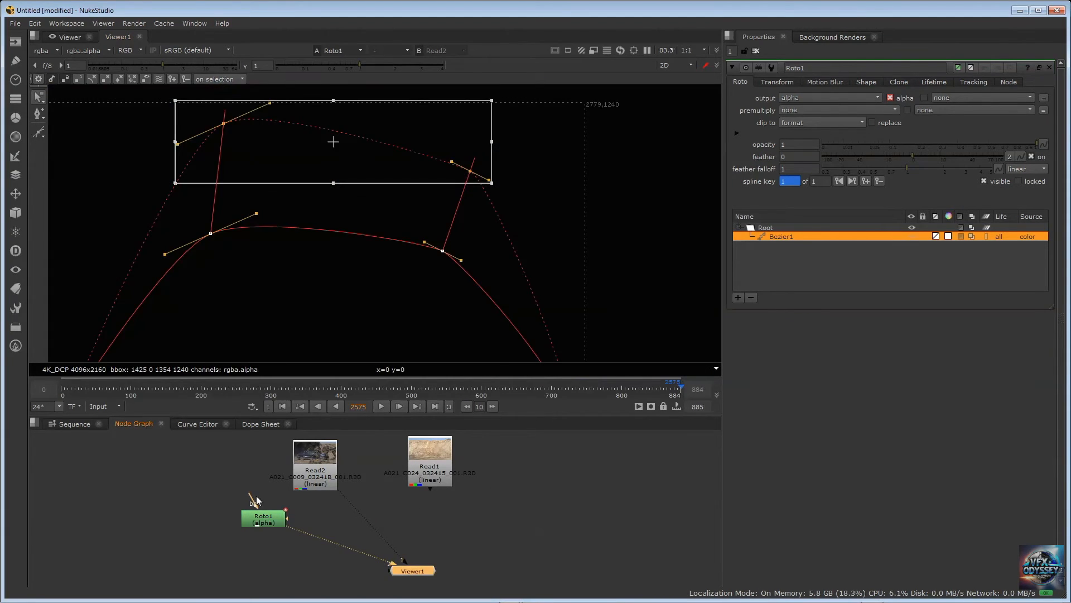
pyautogui.click(126, 50)
pyautogui.click(137, 105)
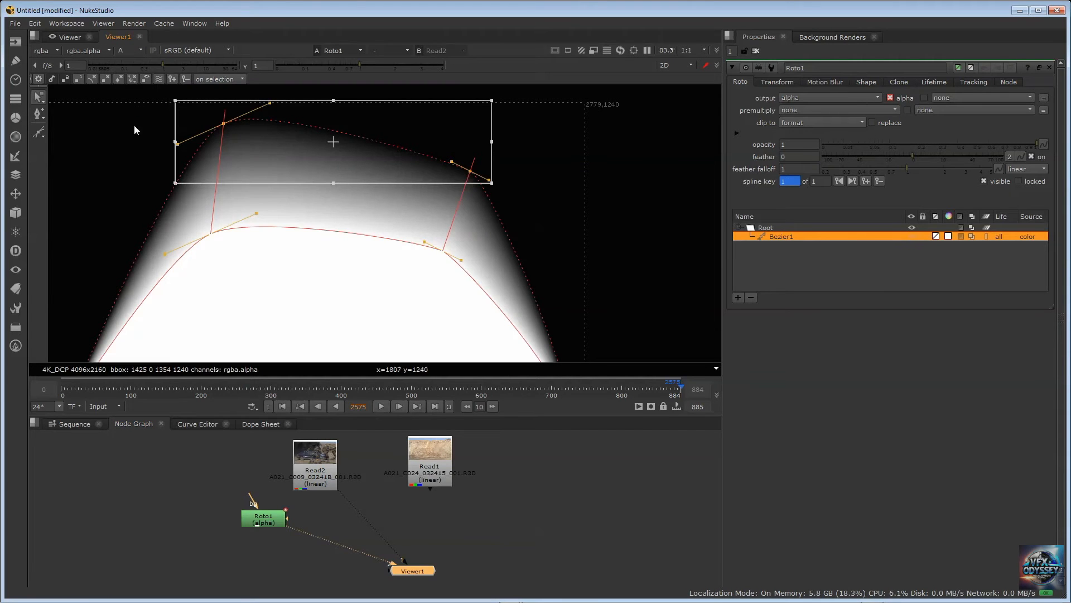
pyautogui.moveTo(912, 157)
pyautogui.mouseDown()
pyautogui.moveTo(945, 156)
pyautogui.moveTo(850, 163)
pyautogui.moveTo(929, 156)
pyautogui.mouseUp()
# Restrict selection to points and move the door shape's two upper points slightly left and up, leaving out the feather points
pyautogui.click(42, 102)
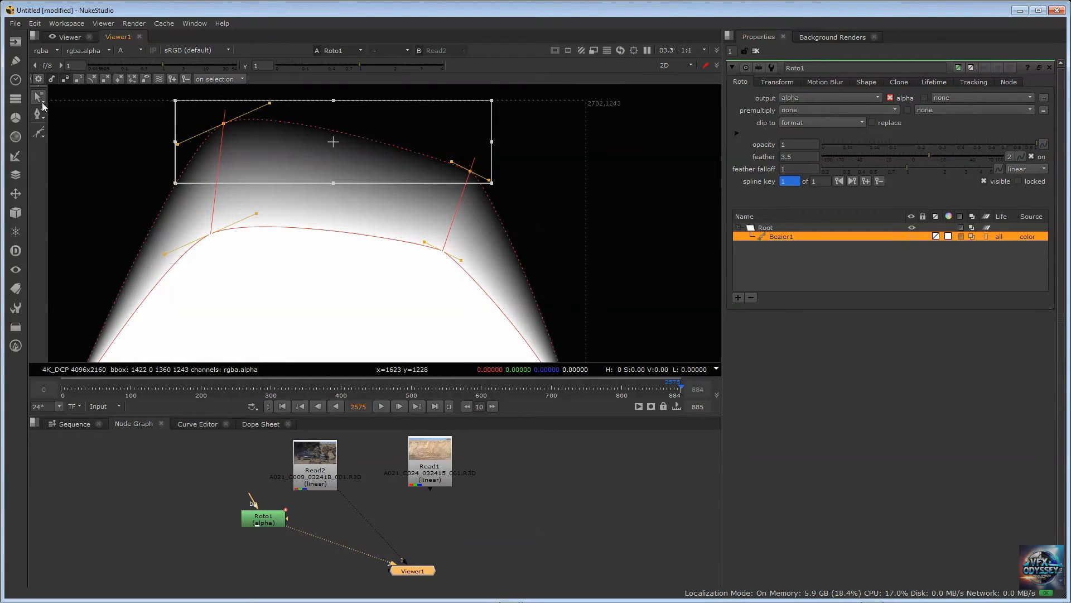
pyautogui.click(41, 99)
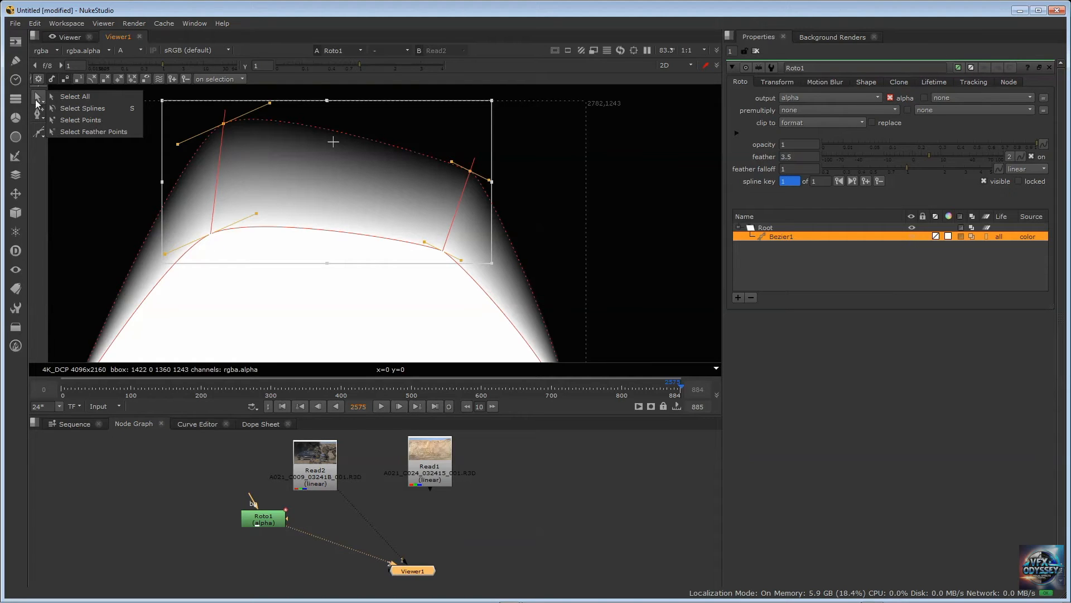
pyautogui.click(68, 119)
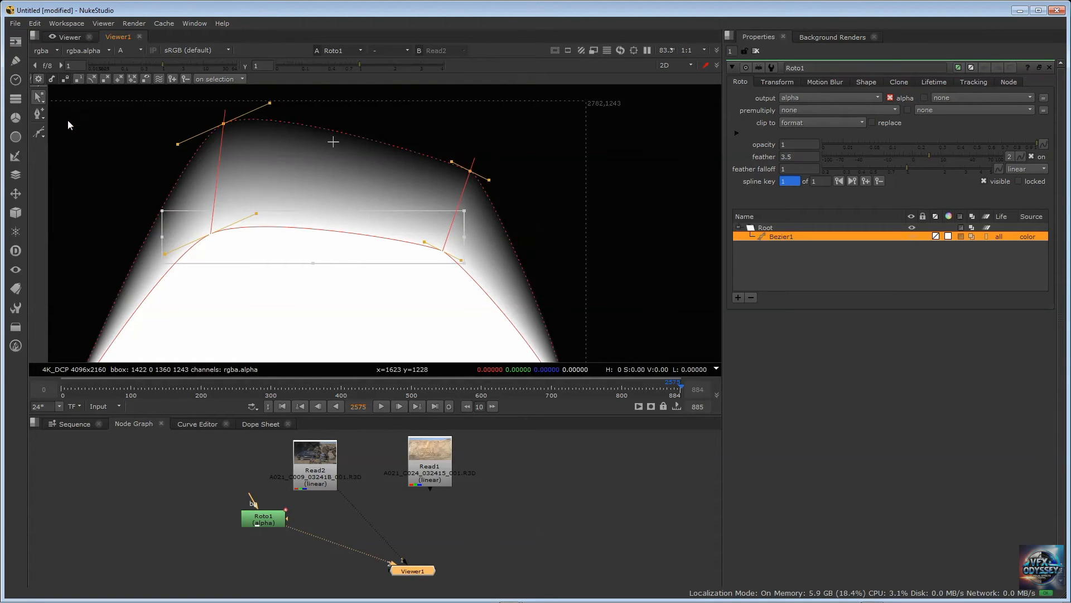
pyautogui.click(94, 134)
pyautogui.moveTo(85, 95); pyautogui.dragTo(655, 365)
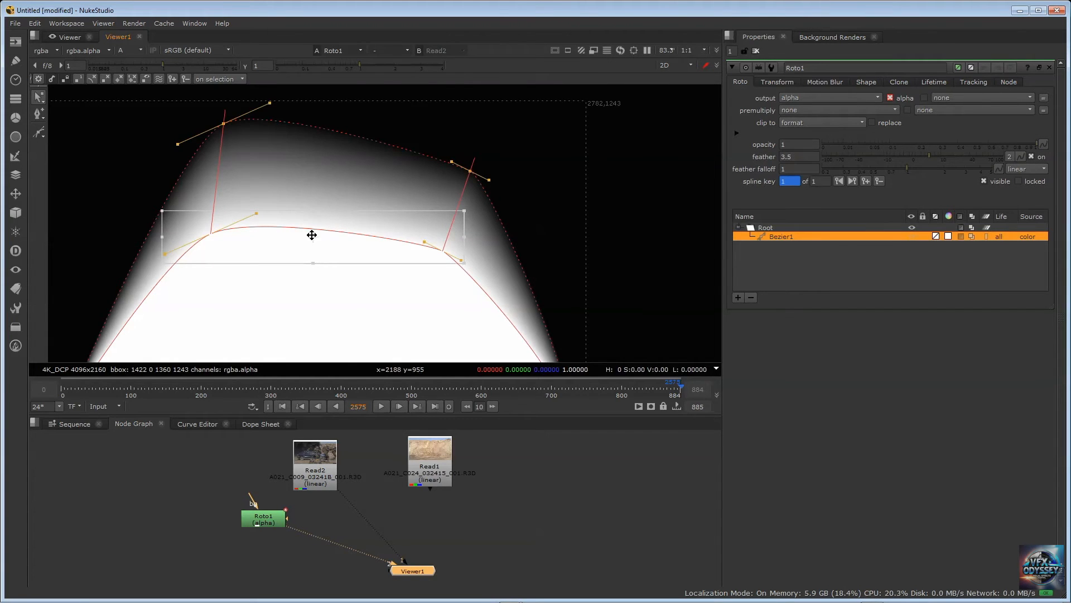
pyautogui.moveTo(311, 236)
pyautogui.mouseDown()
pyautogui.moveTo(426, 233)
pyautogui.moveTo(232, 227)
pyautogui.moveTo(370, 224)
pyautogui.moveTo(271, 227)
pyautogui.moveTo(305, 232)
pyautogui.mouseUp()
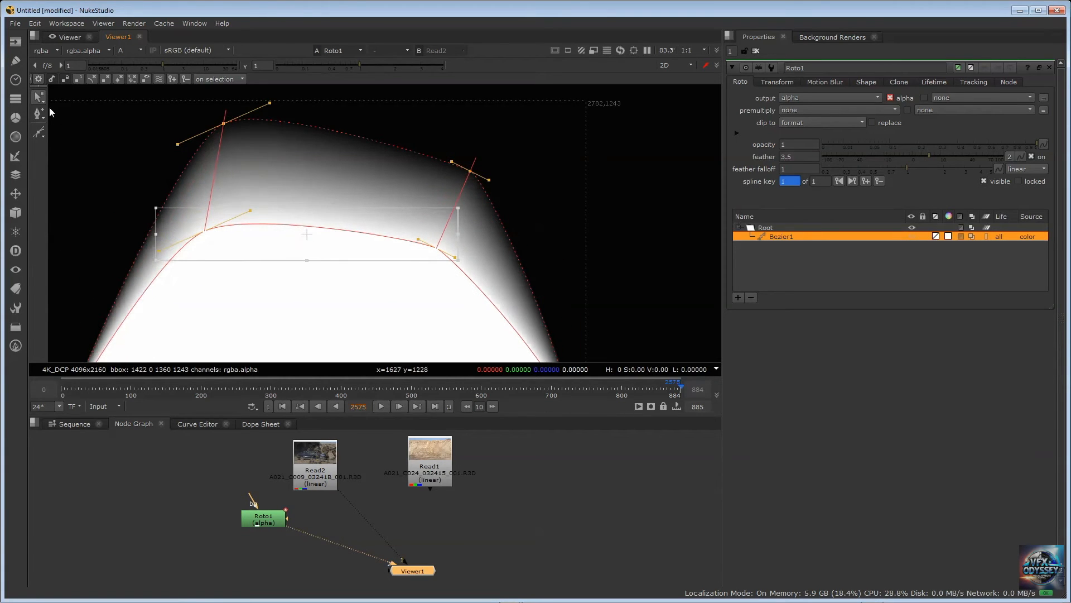
# View Read2 in RGB through the Viewer's first input and check the door outline against the whole plate
pyautogui.click(42, 110)
pyautogui.scroll(-6, 230, 186)
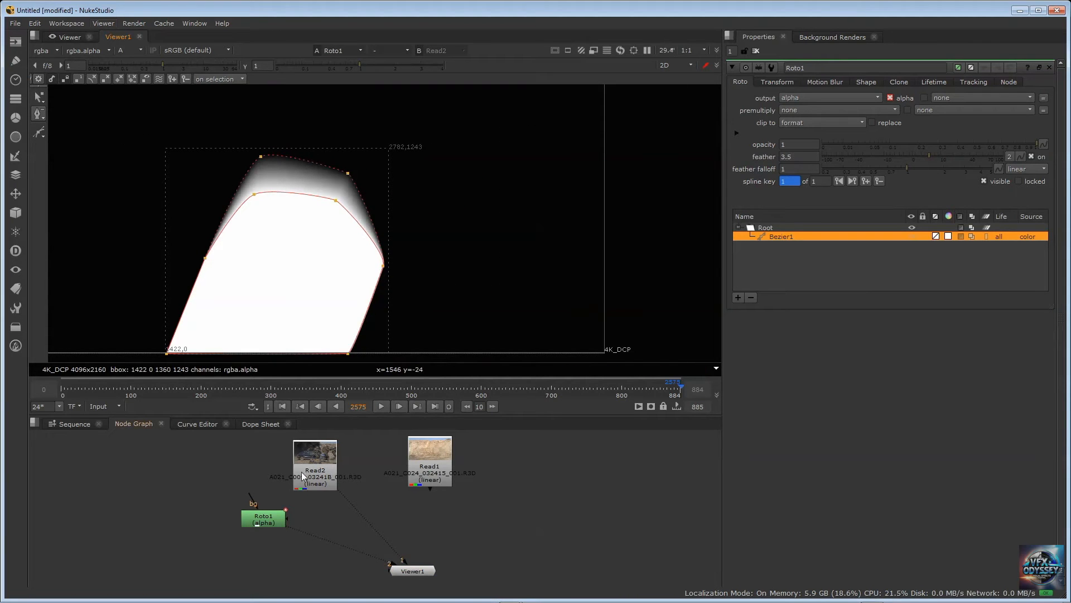
pyautogui.click(325, 458)
pyautogui.press('1')
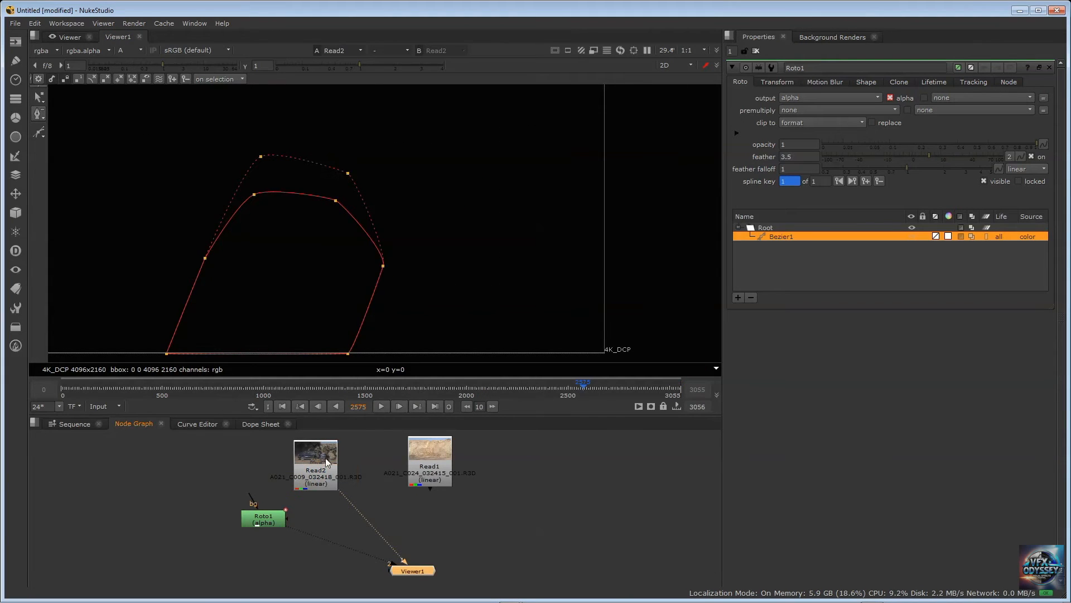
pyautogui.click(126, 51)
pyautogui.click(134, 64)
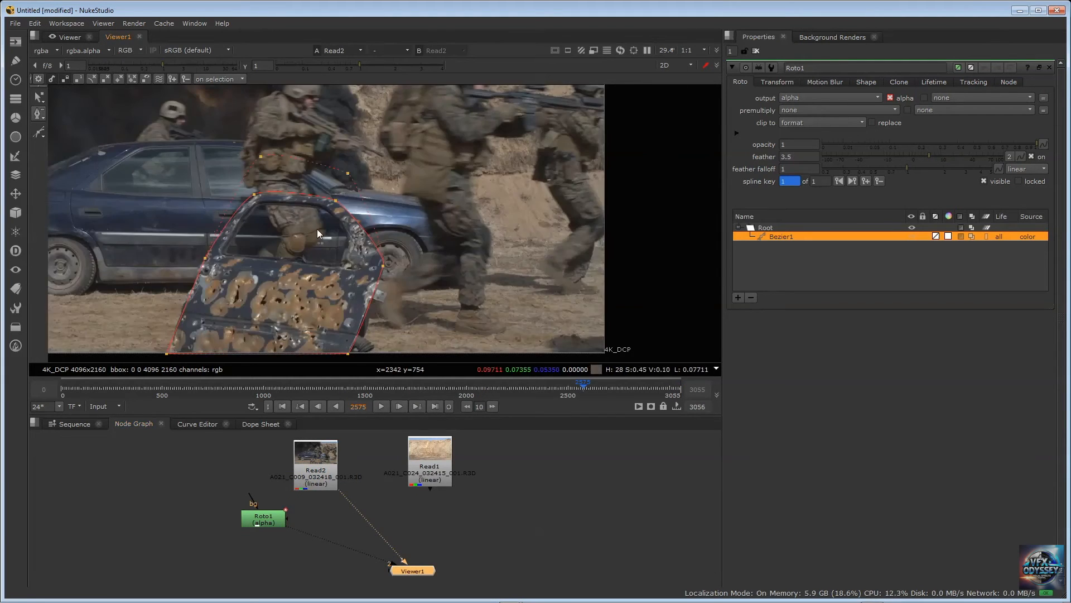
pyautogui.press('f')
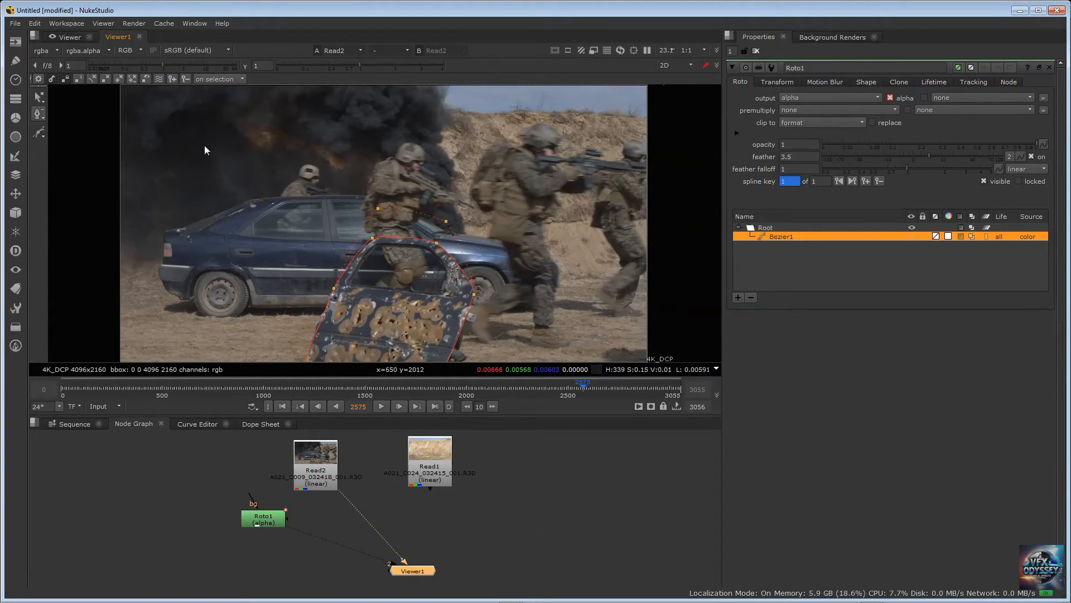
# Try removing the door shape's upper-left point, switch to Add Points, and undo the removal
pyautogui.click(42, 118)
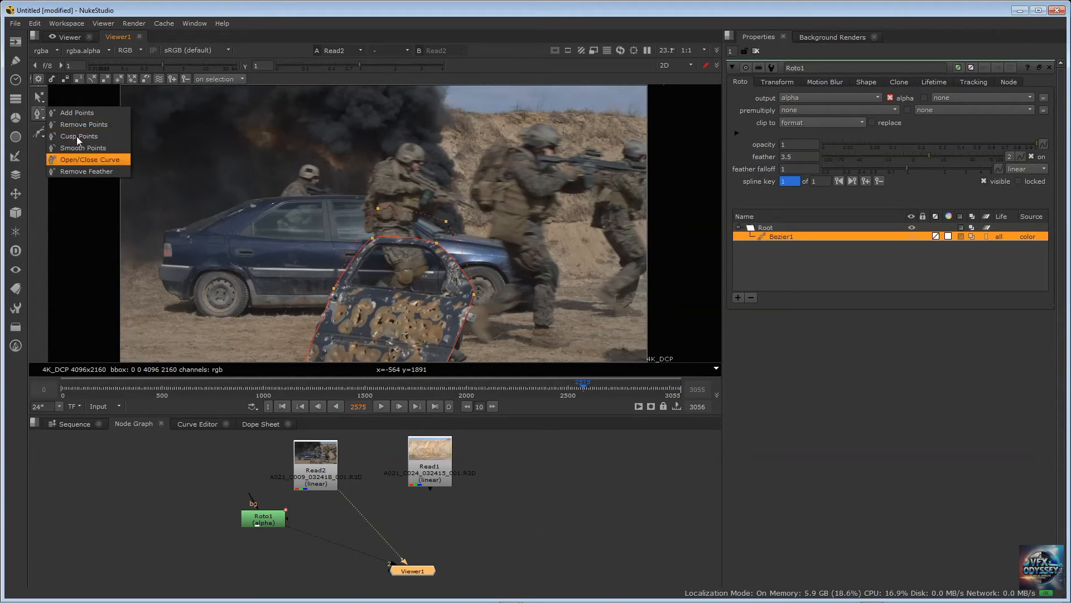
pyautogui.click(372, 238)
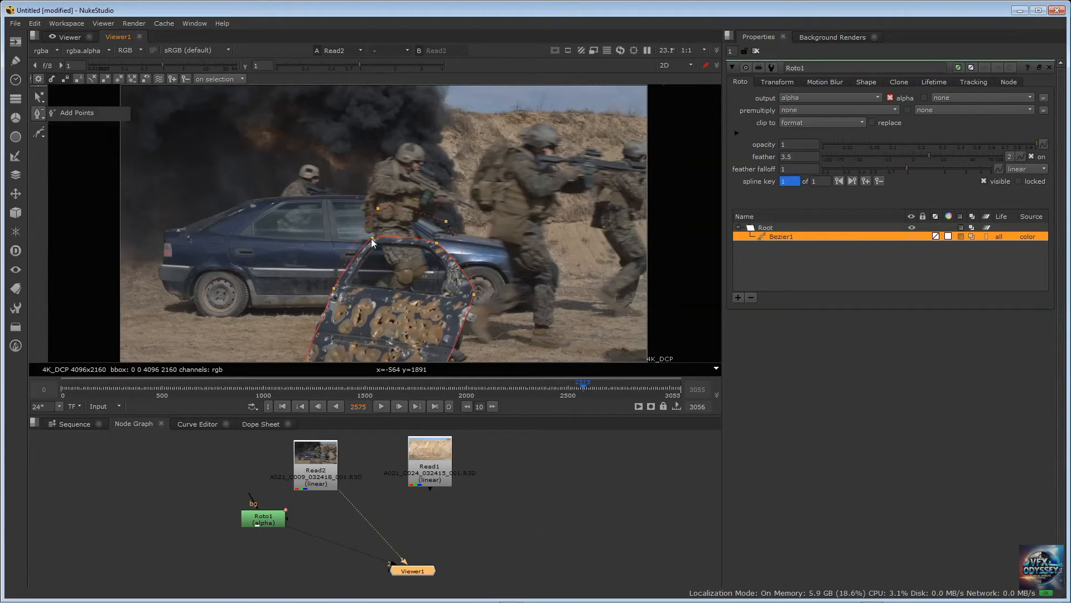
pyautogui.click(41, 119)
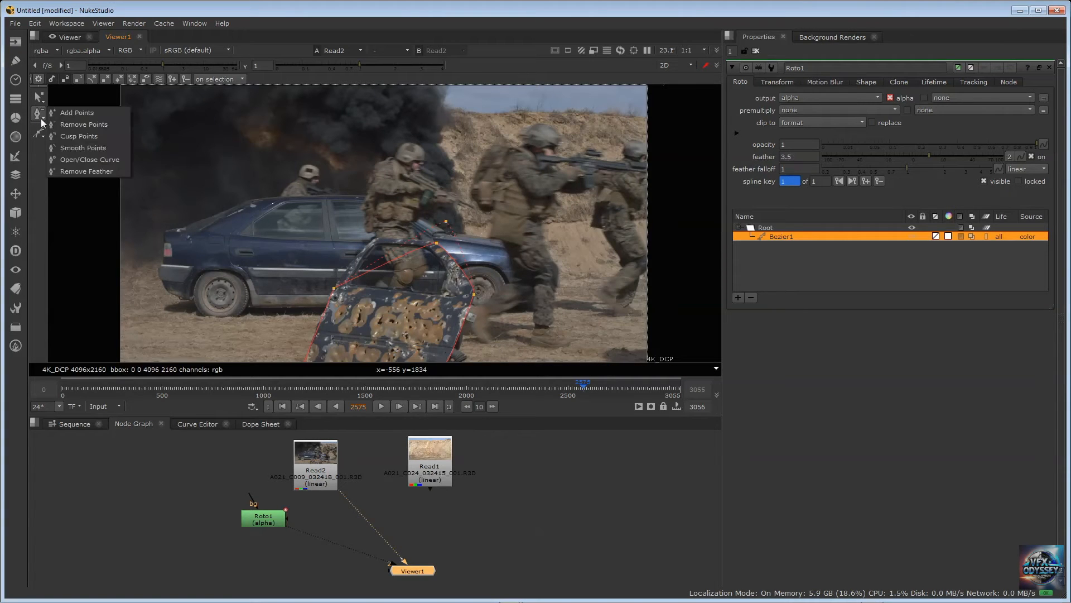
pyautogui.click(78, 114)
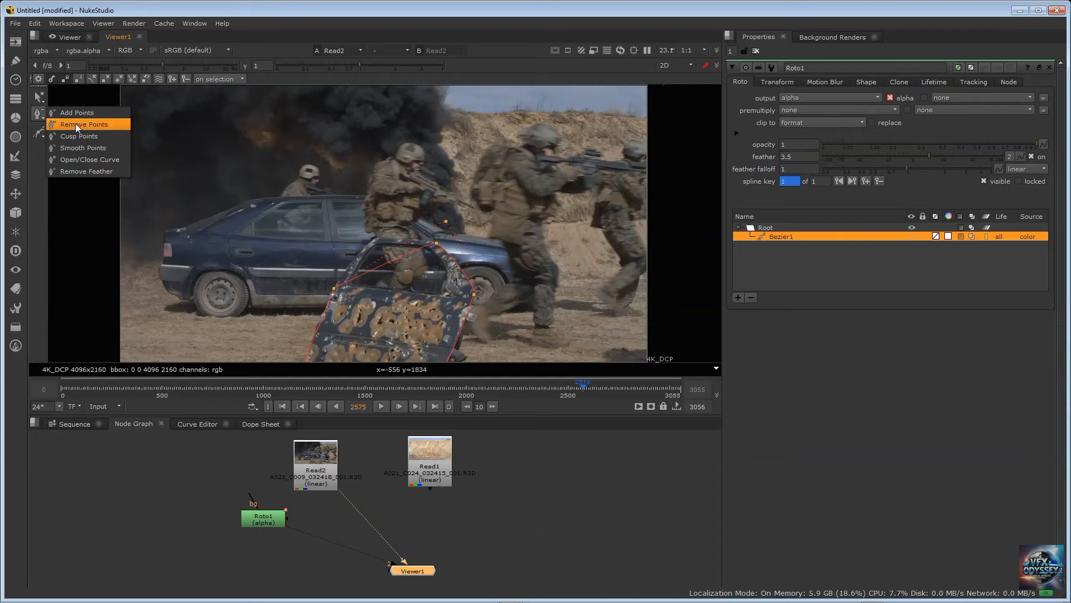
pyautogui.click(437, 244)
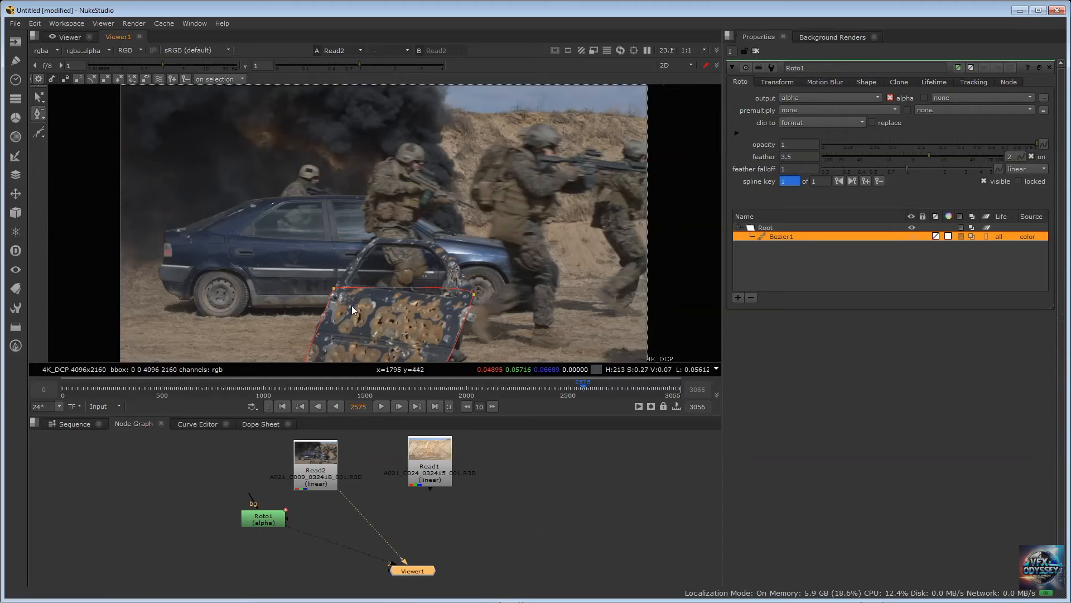
pyautogui.hotkey('ctrl', 'z')
pyautogui.hotkey('ctrl', 'z')
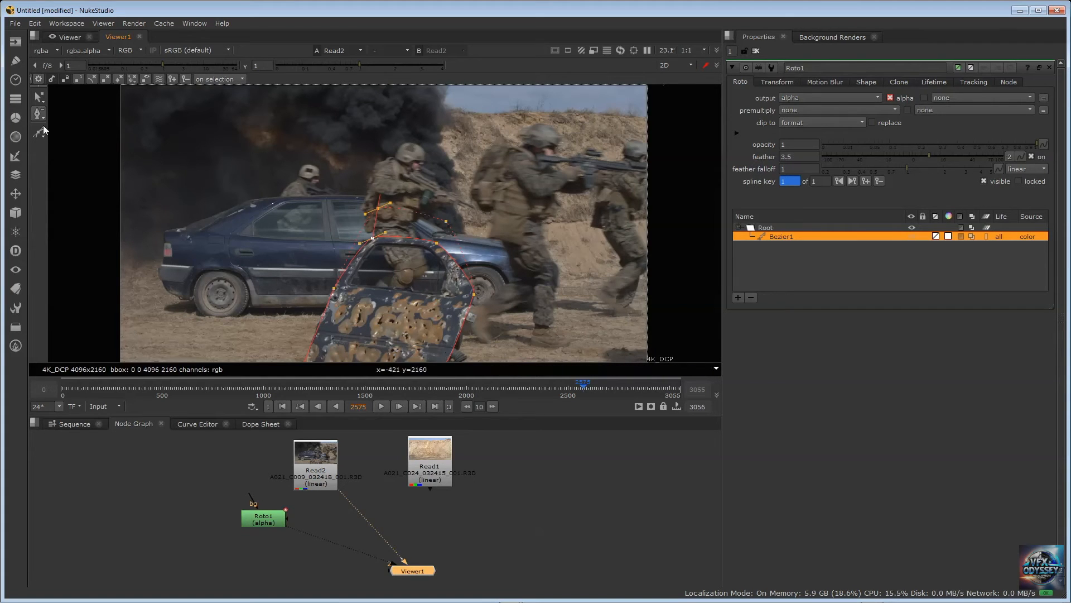
# Turn the door shape's upper-left point into a cusp, then make it smooth again with the Smooth Points tool
pyautogui.rightClick(374, 238)
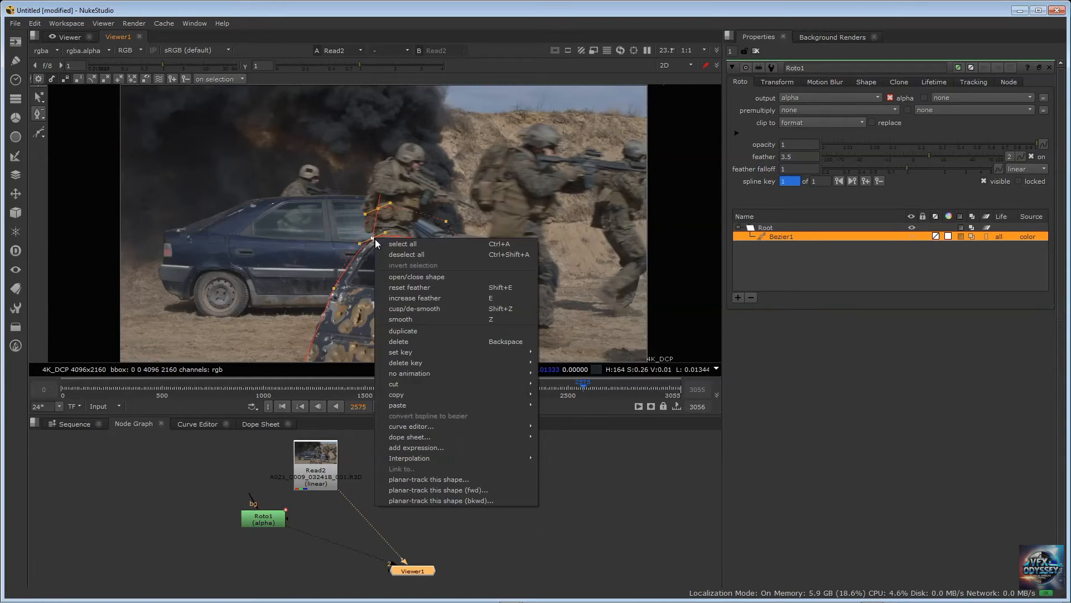
pyautogui.click(411, 308)
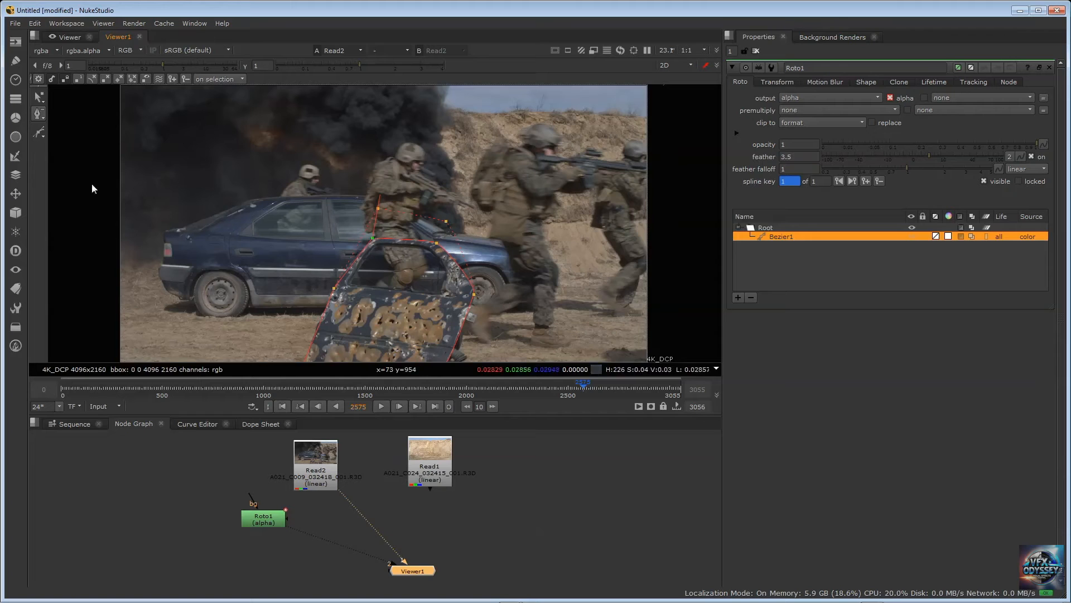
pyautogui.rightClick(43, 116)
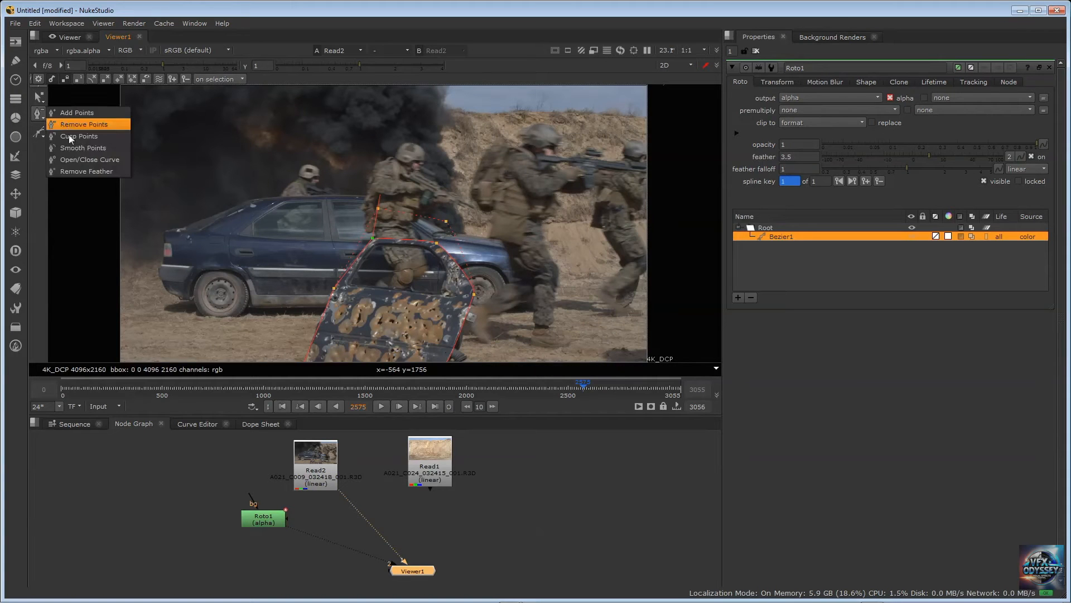
pyautogui.click(75, 147)
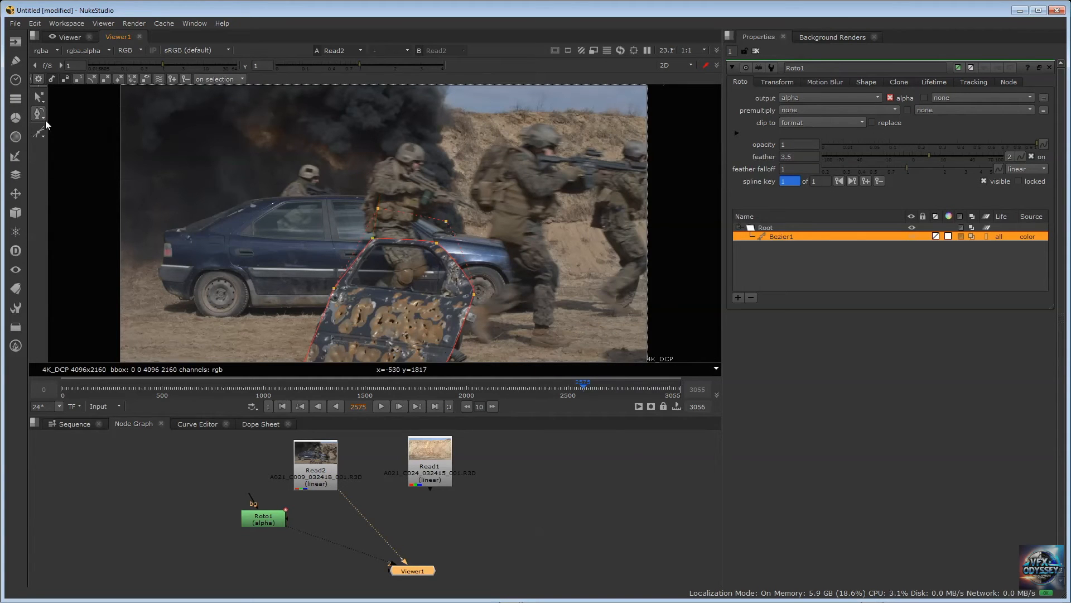
pyautogui.click(373, 237)
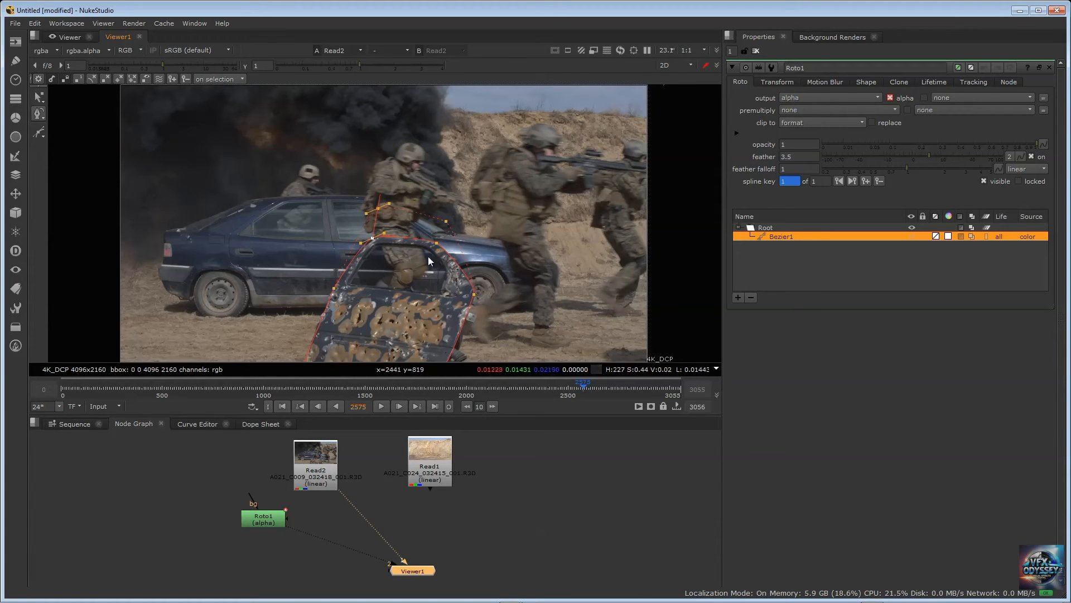
# Turn the door shape's upper-right point into a sharp corner with the Cusp Points tool
pyautogui.rightClick(39, 113)
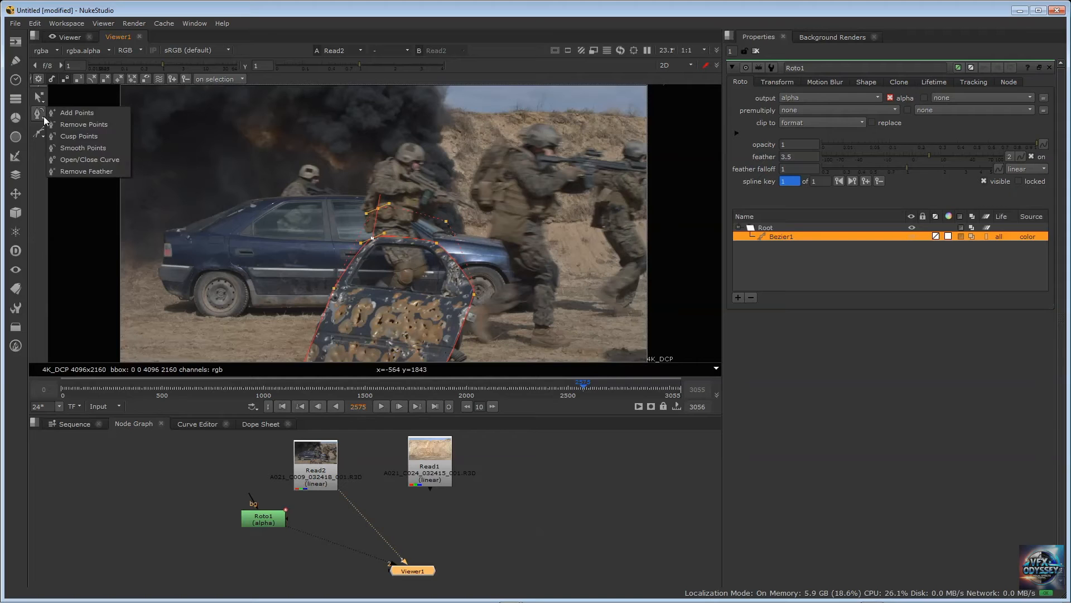
pyautogui.click(78, 136)
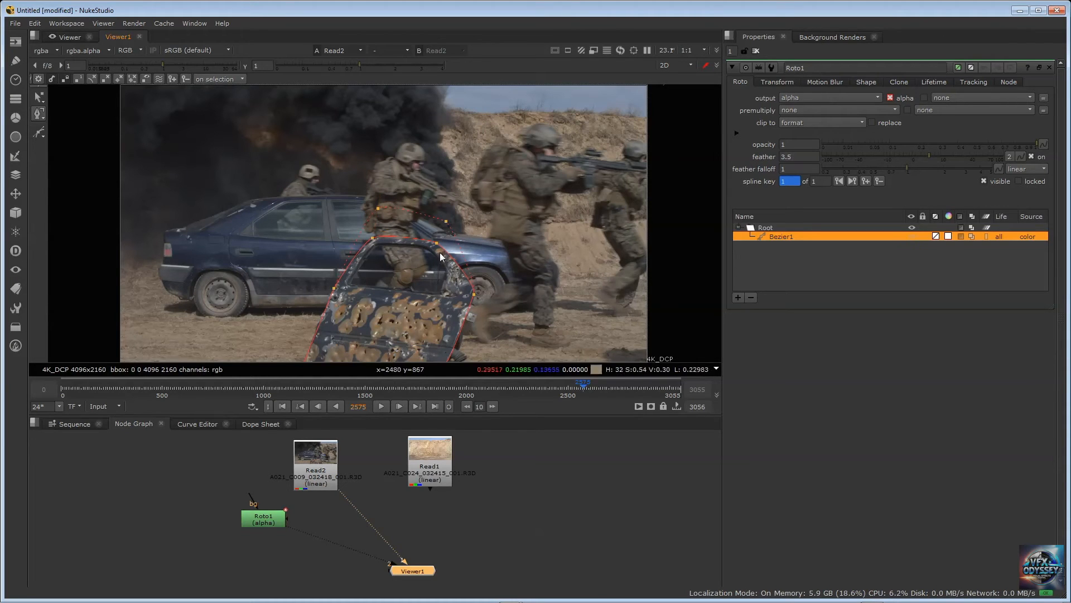
pyautogui.click(435, 243)
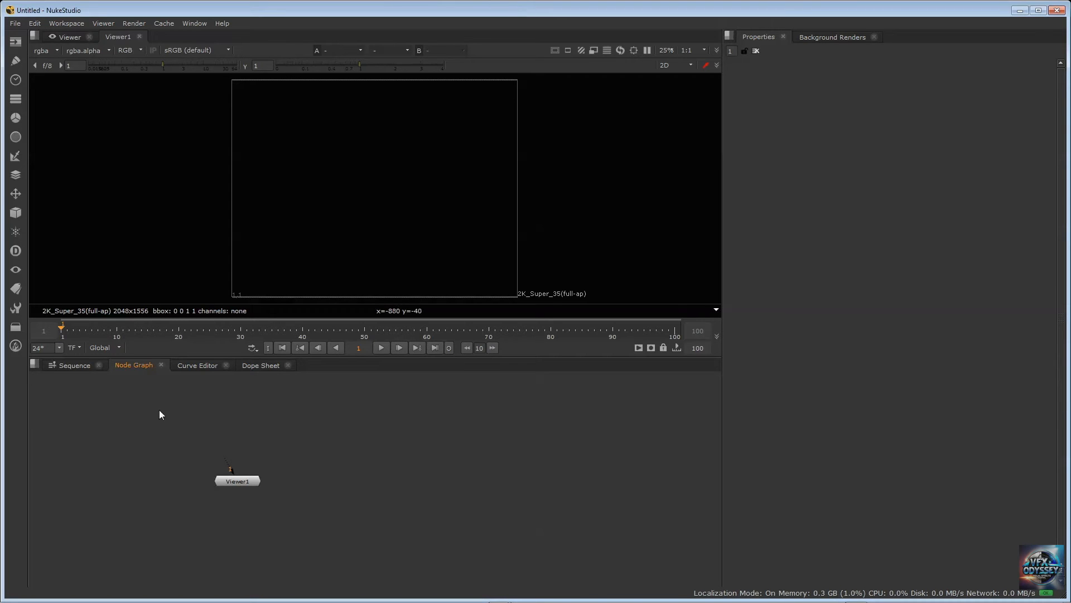
# Add a Read node loading A021_C024_032415_001.R3D and place Viewer1 below it in the node graph
pyautogui.press('Tab')
pyautogui.write('read')
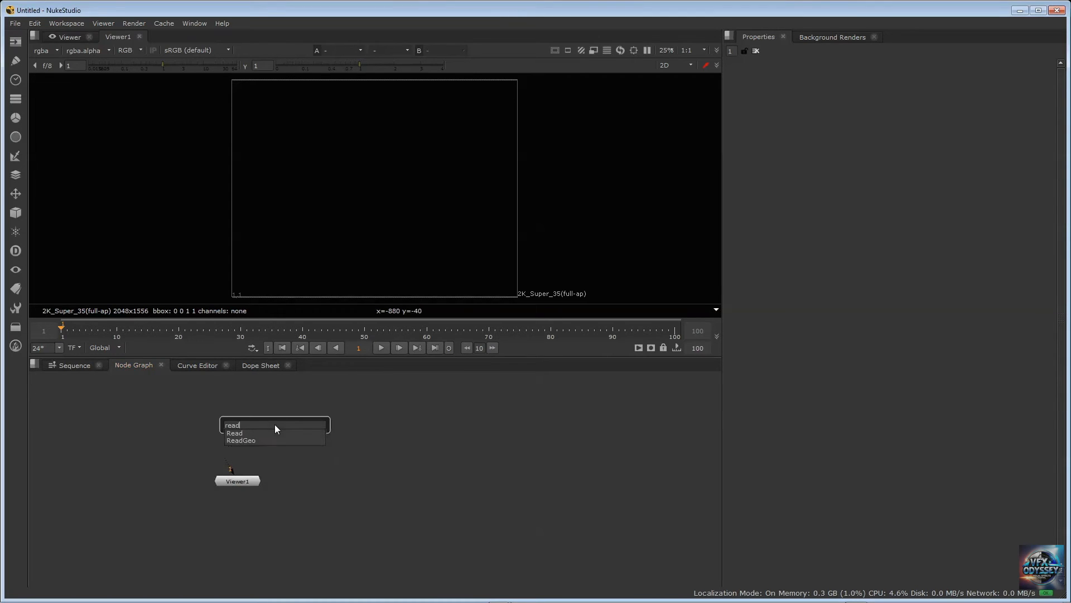
pyautogui.press('Return')
pyautogui.click(487, 254)
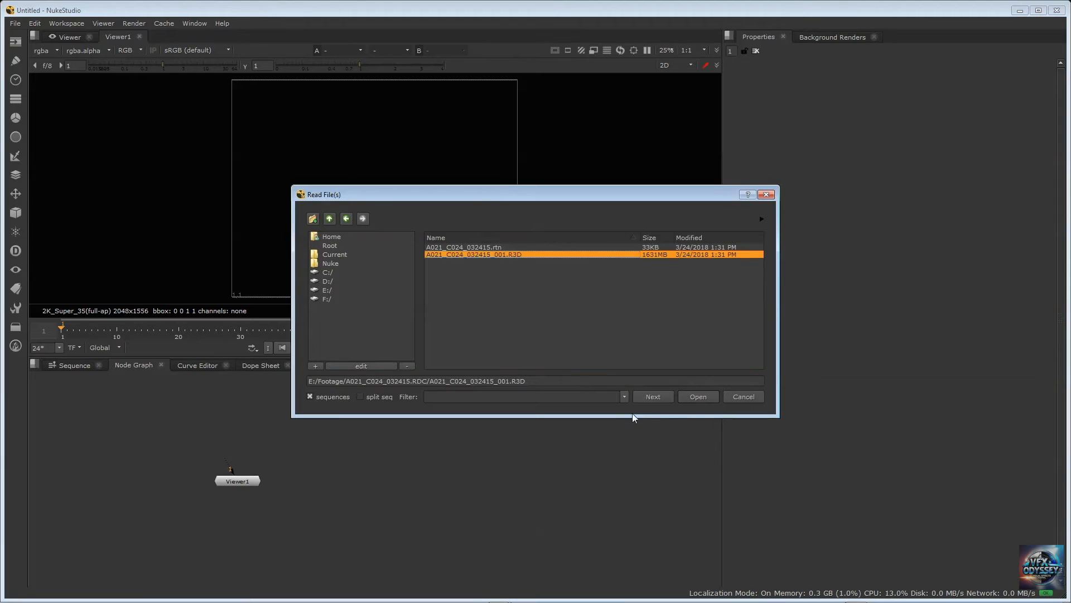
pyautogui.click(697, 397)
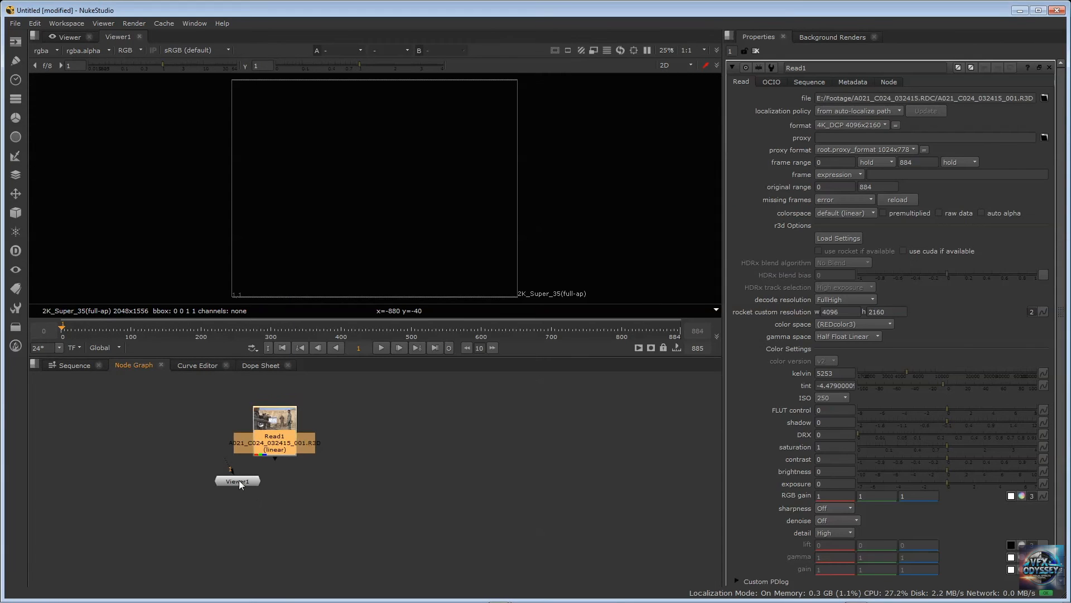
pyautogui.moveTo(238, 480); pyautogui.dragTo(290, 524)
pyautogui.moveTo(273, 421); pyautogui.dragTo(270, 417)
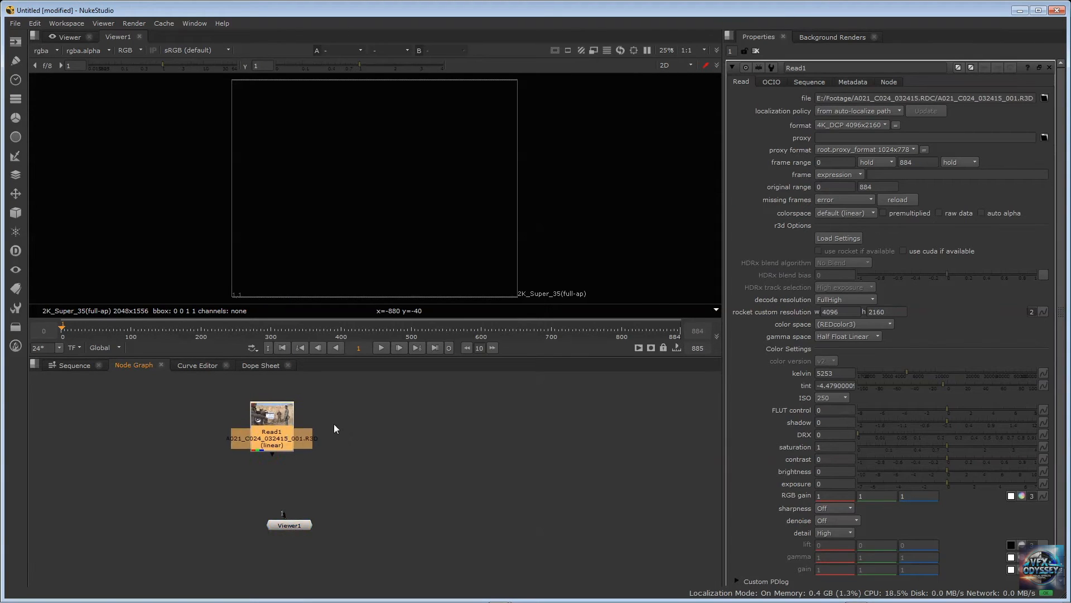
# Add a second Read node with the same A021_C024_032415_001.R3D clip beside Read1
pyautogui.press('Tab')
pyautogui.press('Return')
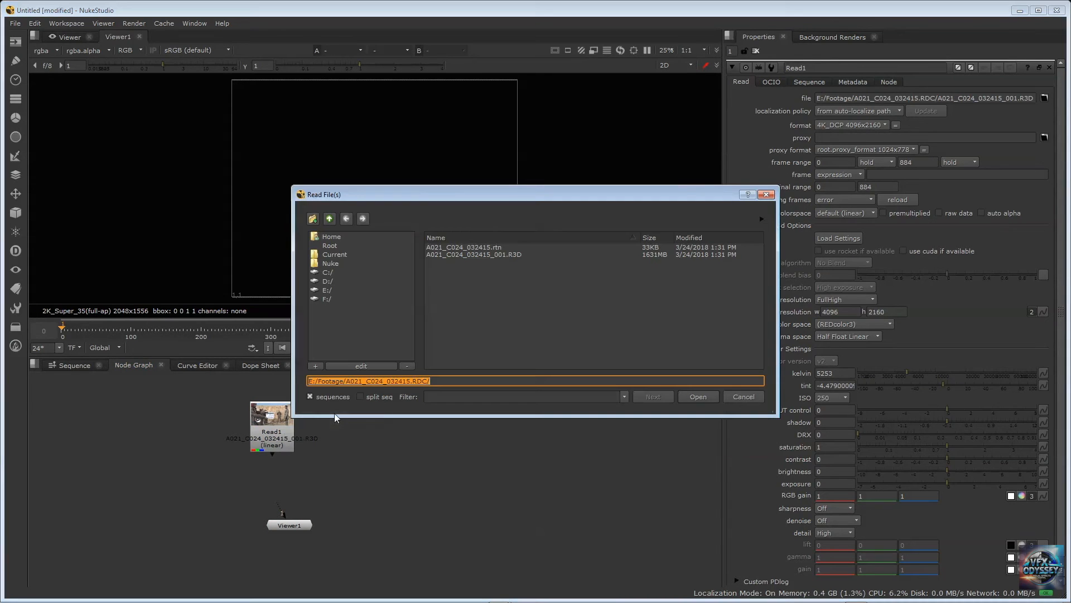
pyautogui.click(524, 254)
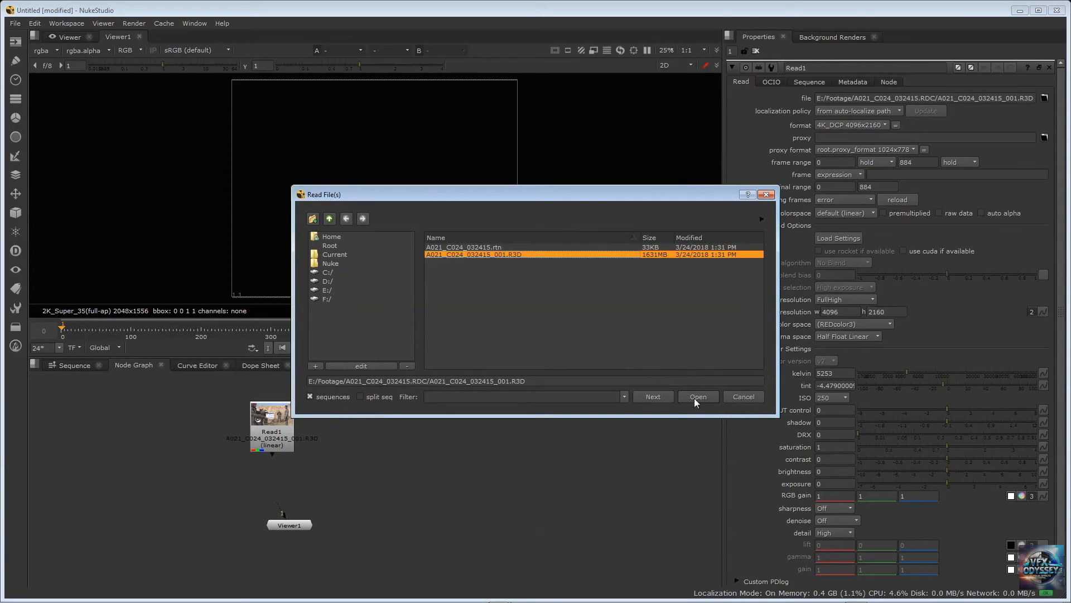
pyautogui.click(697, 397)
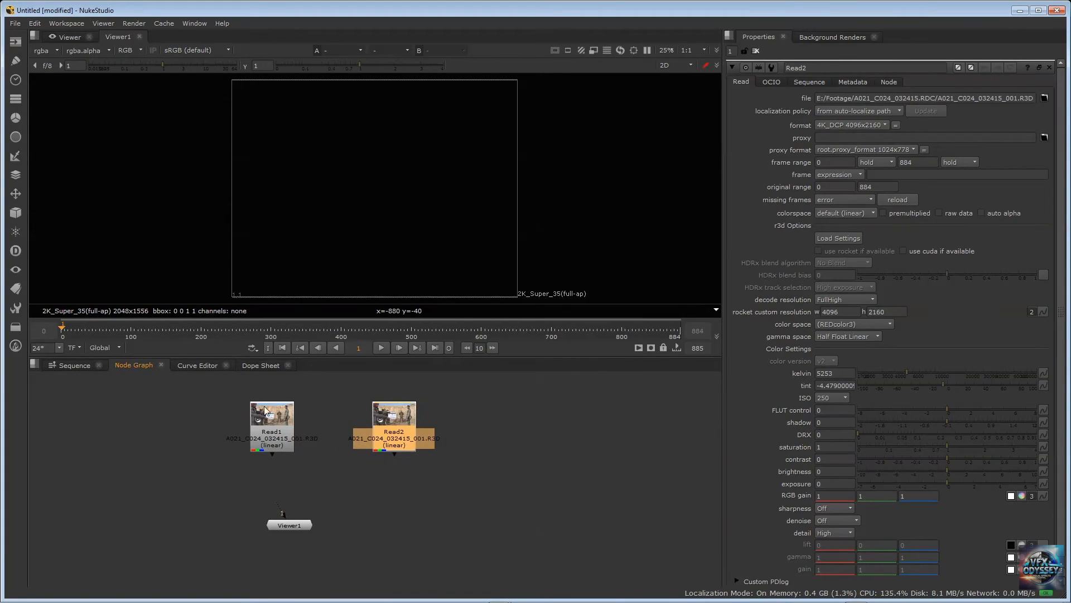
pyautogui.moveTo(265, 409); pyautogui.dragTo(256, 407)
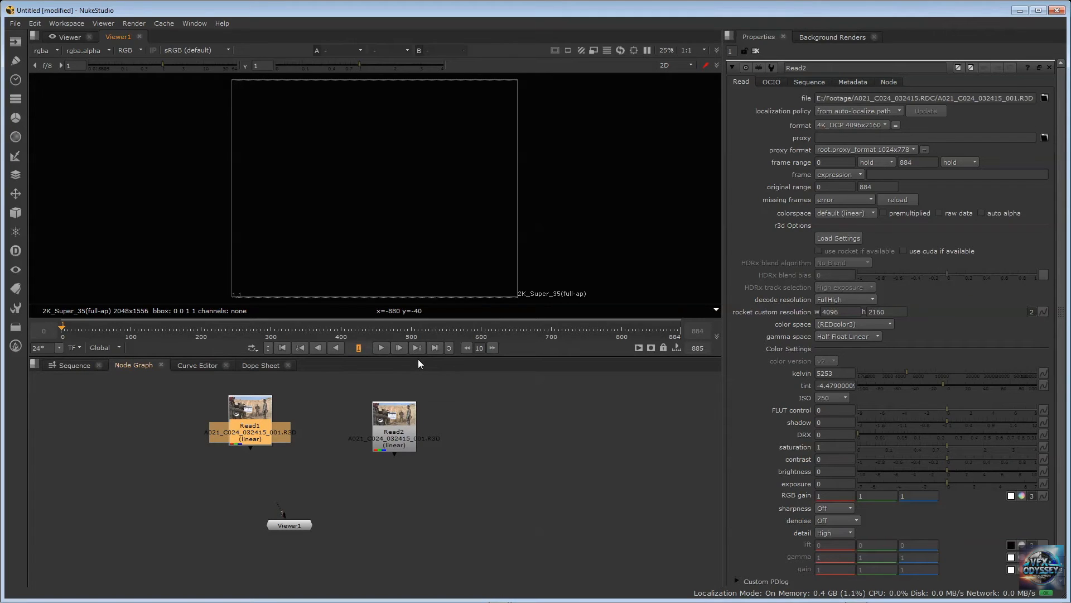
# Go to frame 884 and check the end of Read1's frame range in its properties
pyautogui.write('884')
pyautogui.press('Return')
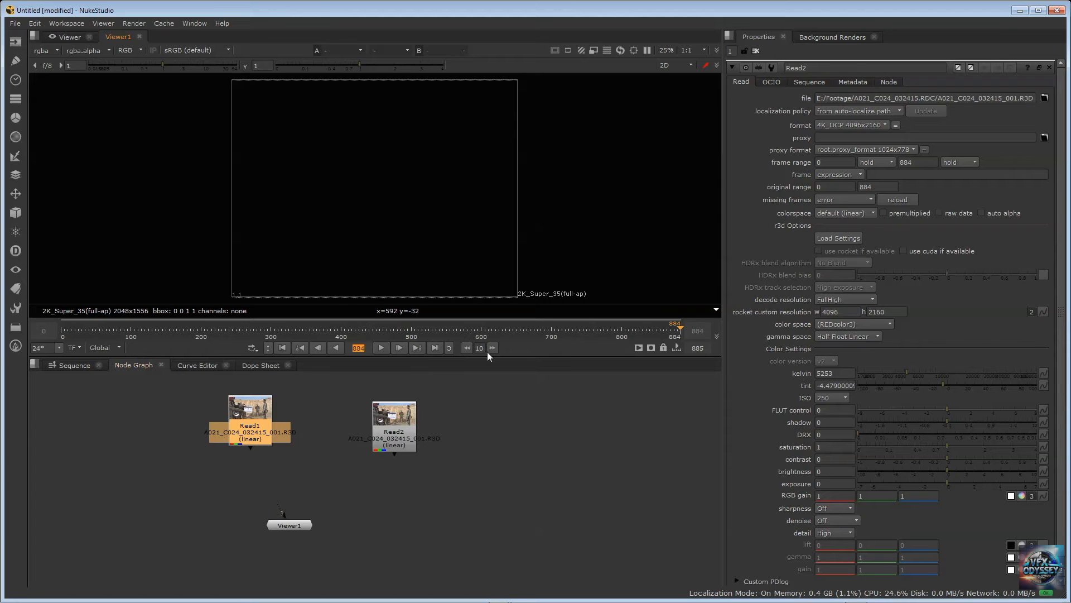
pyautogui.doubleClick(255, 413)
pyautogui.click(921, 163)
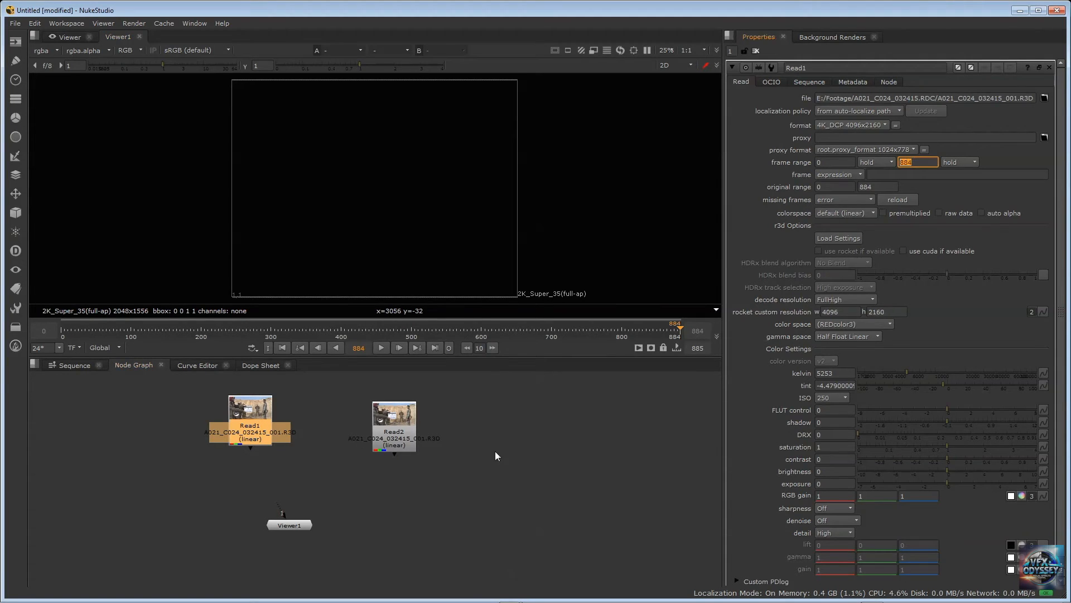
# Move Read2 well away from Read1 and shift Read1 back above Viewer1 in the node graph
pyautogui.moveTo(390, 433); pyautogui.dragTo(388, 423)
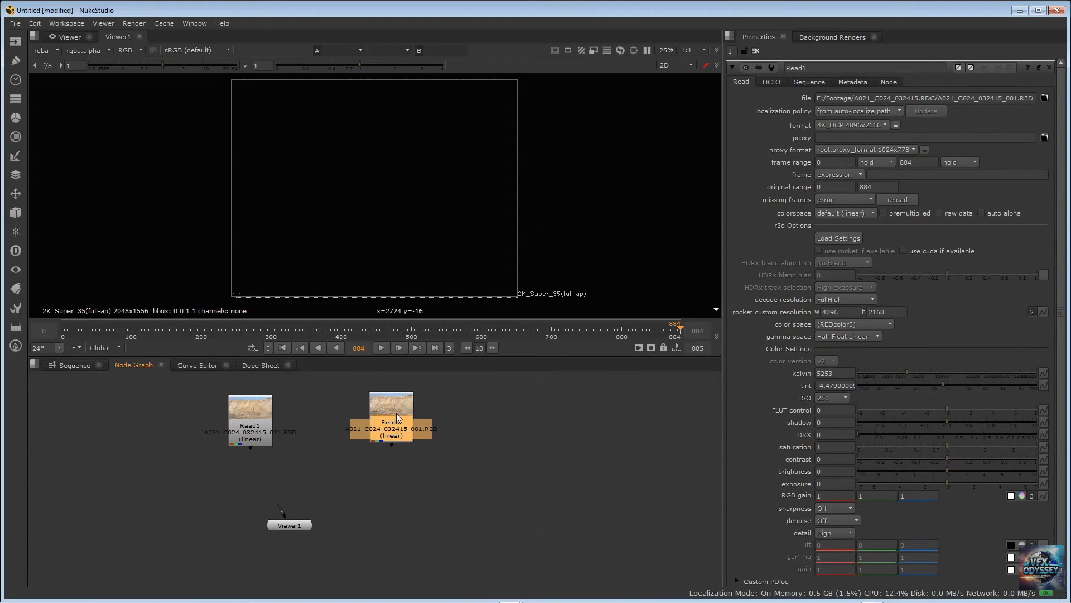
pyautogui.moveTo(398, 412); pyautogui.dragTo(524, 412)
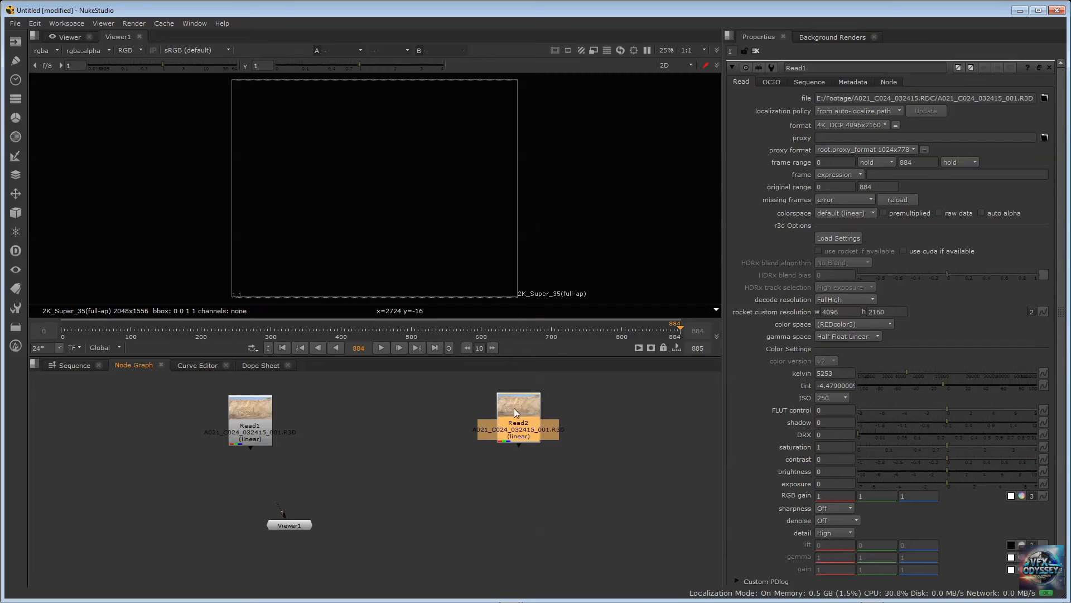
pyautogui.moveTo(514, 407); pyautogui.dragTo(554, 412)
pyautogui.moveTo(249, 409); pyautogui.dragTo(280, 407)
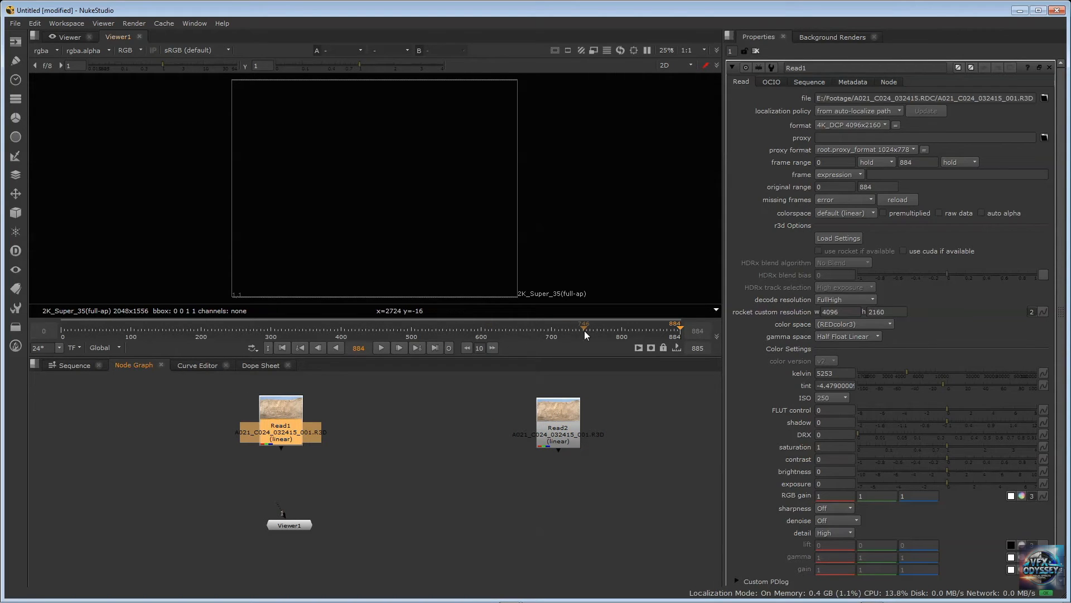
# Connect Viewer1 to Read1 and go to frame 627, where the soldiers are in the shot
pyautogui.click(567, 328)
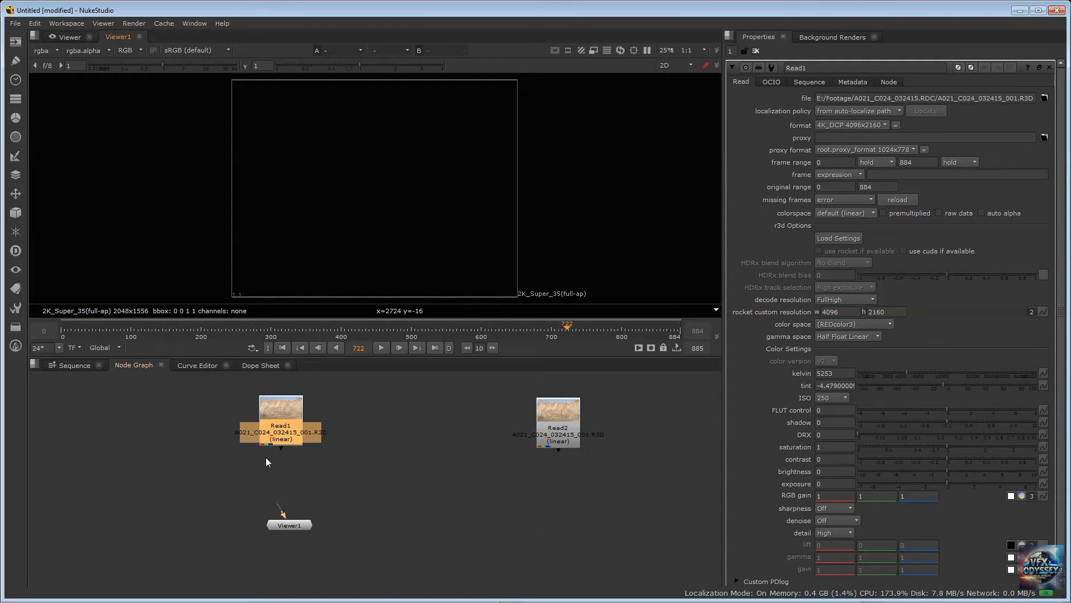
pyautogui.moveTo(269, 489); pyautogui.dragTo(277, 411)
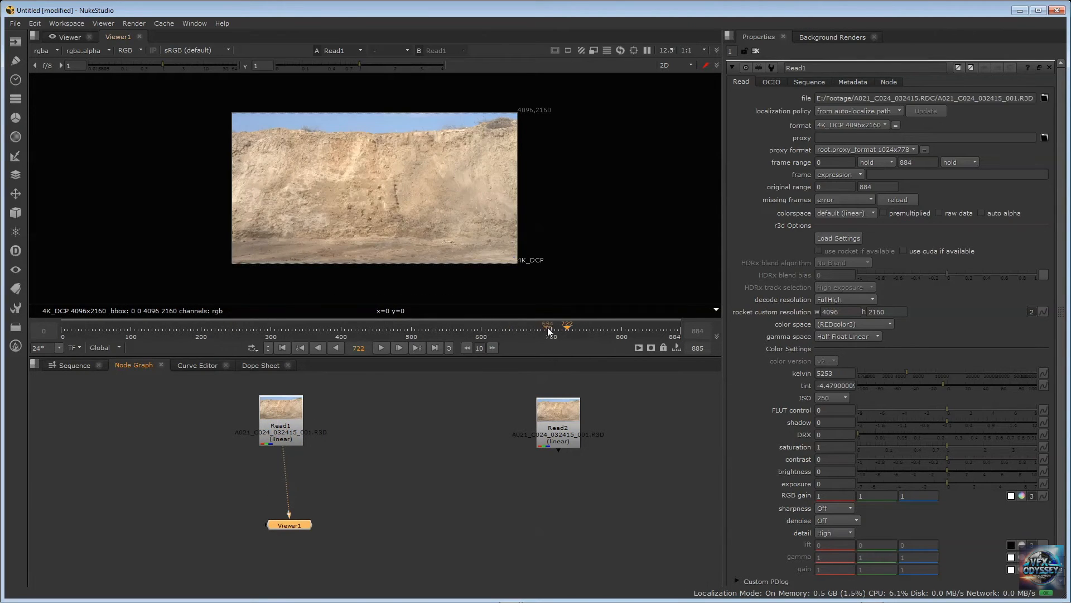
pyautogui.click(531, 326)
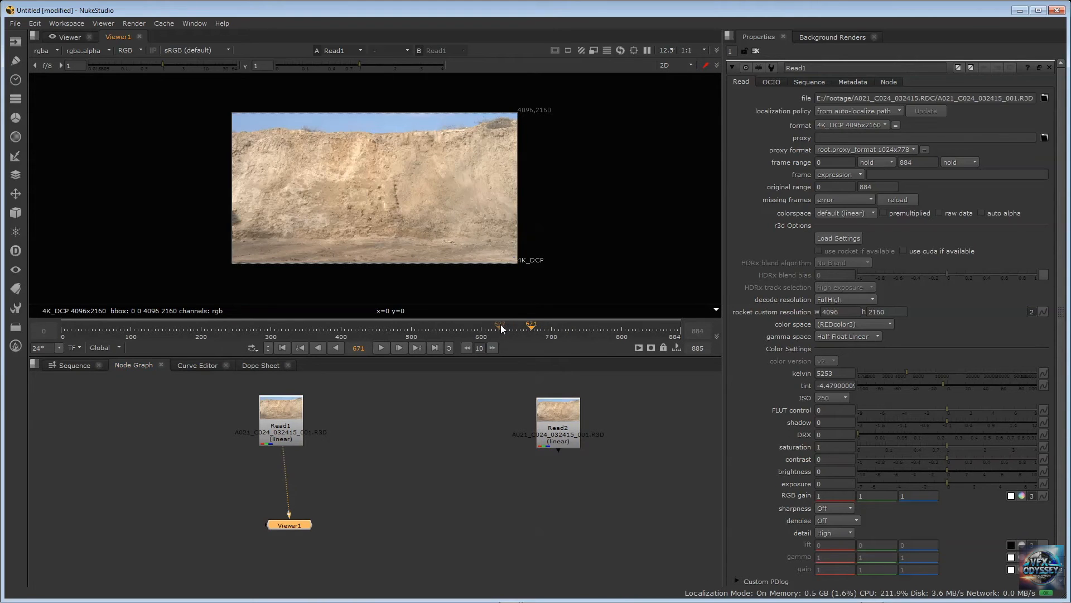
pyautogui.click(500, 326)
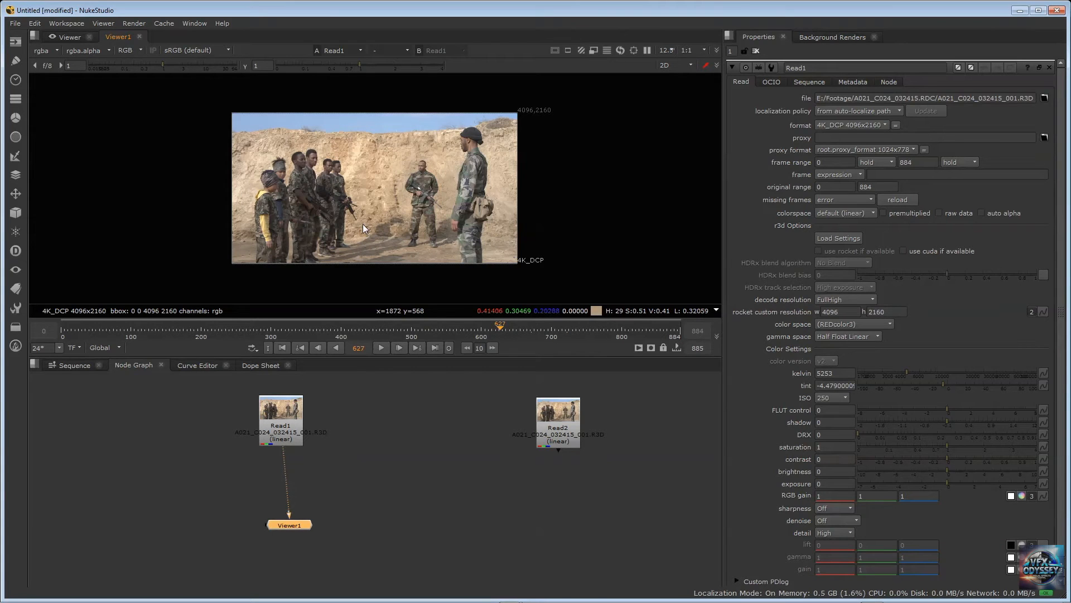
pyautogui.press('=')
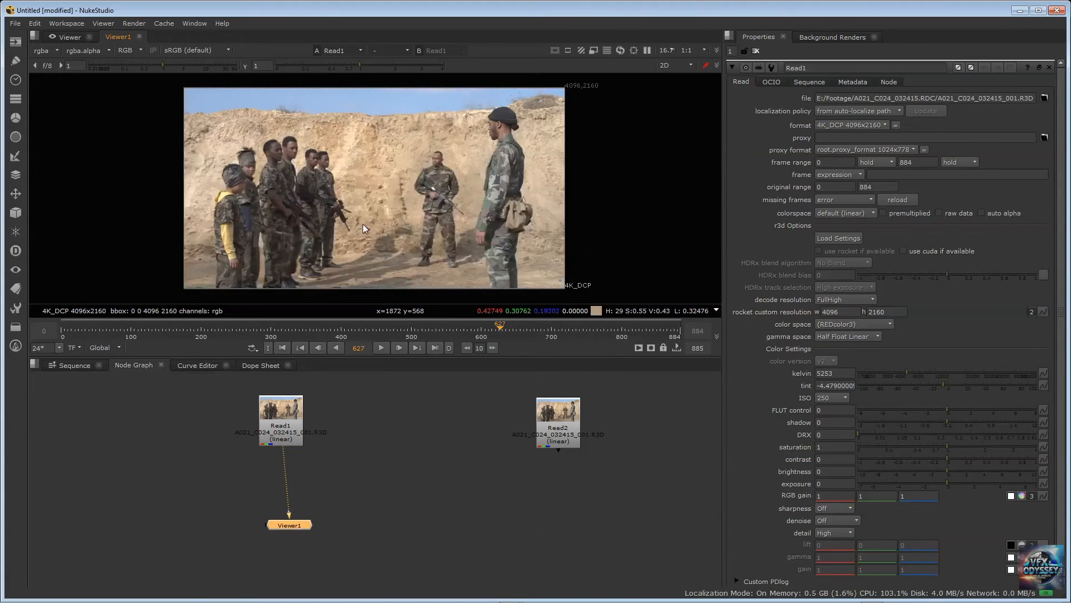
pyautogui.press('=')
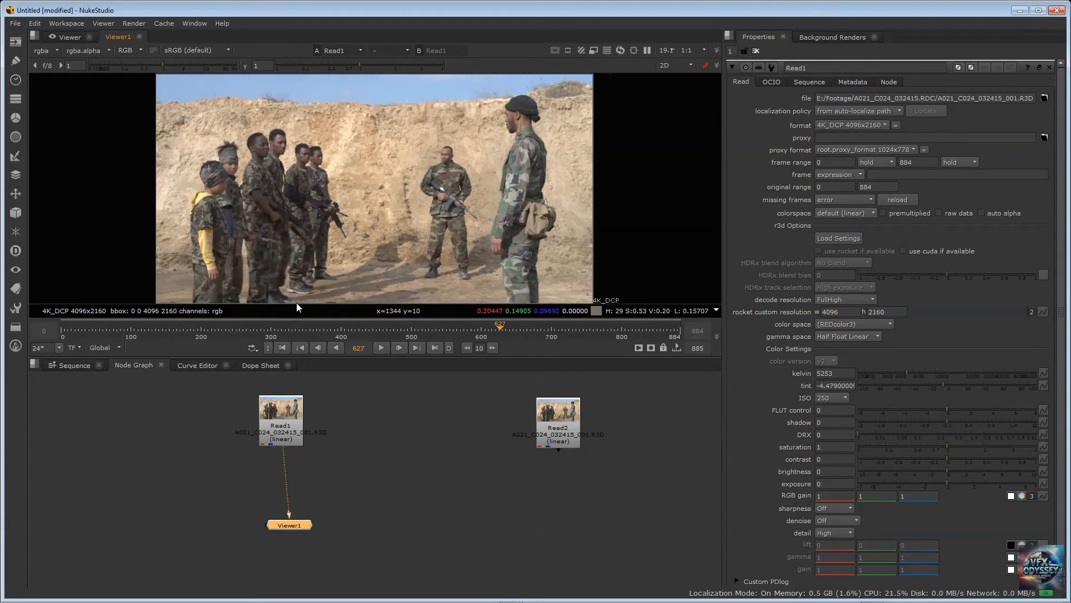
# Make the Viewer area taller and line up Viewer1 directly beneath Read1
pyautogui.click(51, 330)
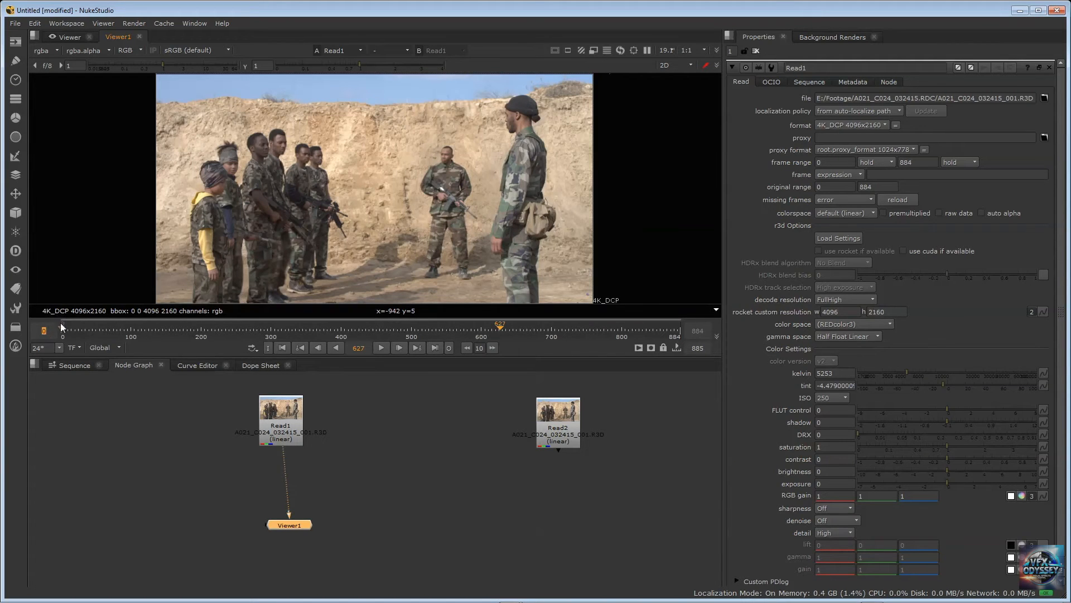
pyautogui.moveTo(53, 361); pyautogui.dragTo(59, 416)
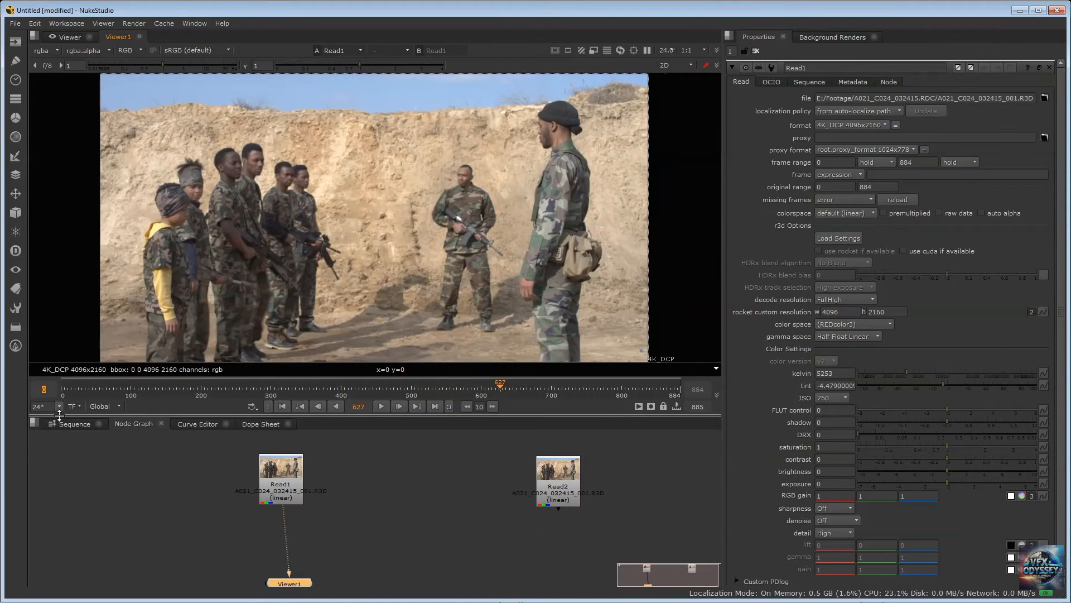
pyautogui.moveTo(289, 583); pyautogui.dragTo(280, 565)
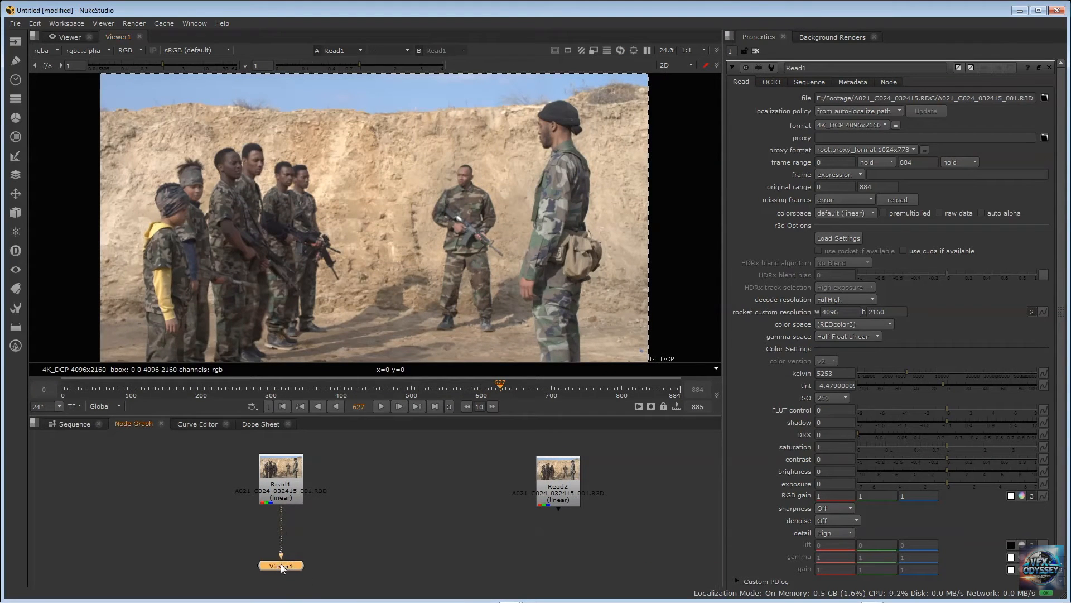
pyautogui.moveTo(277, 474); pyautogui.dragTo(277, 463)
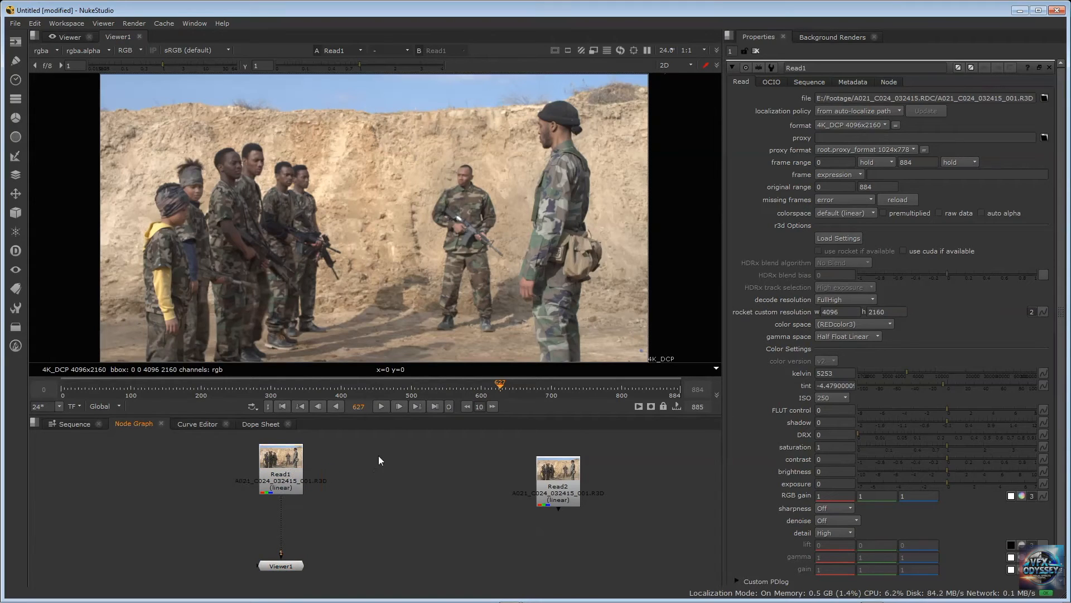
# Try adding an unconnected RotoPaint node beside Read1, reposition it, and delete it
pyautogui.press('Tab')
pyautogui.write('r')
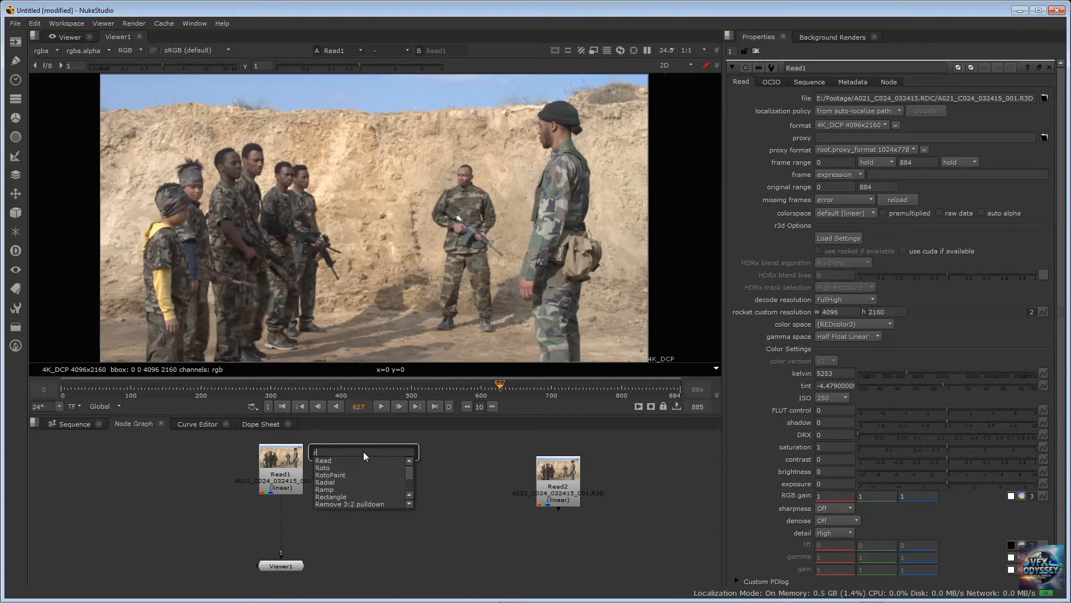
pyautogui.write('otopai')
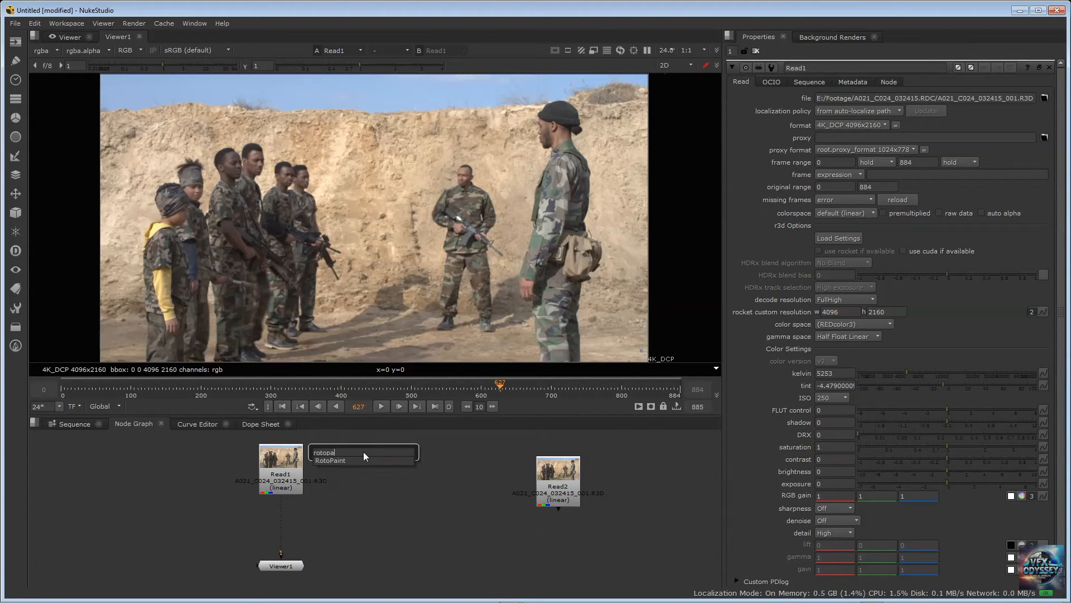
pyautogui.click(355, 461)
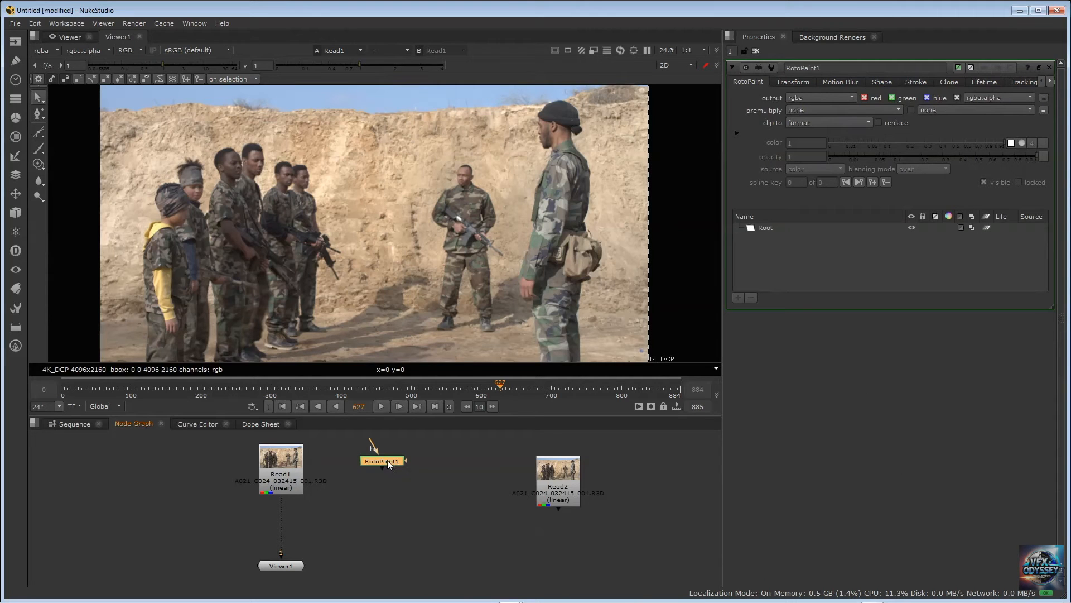
pyautogui.moveTo(387, 460); pyautogui.dragTo(344, 518)
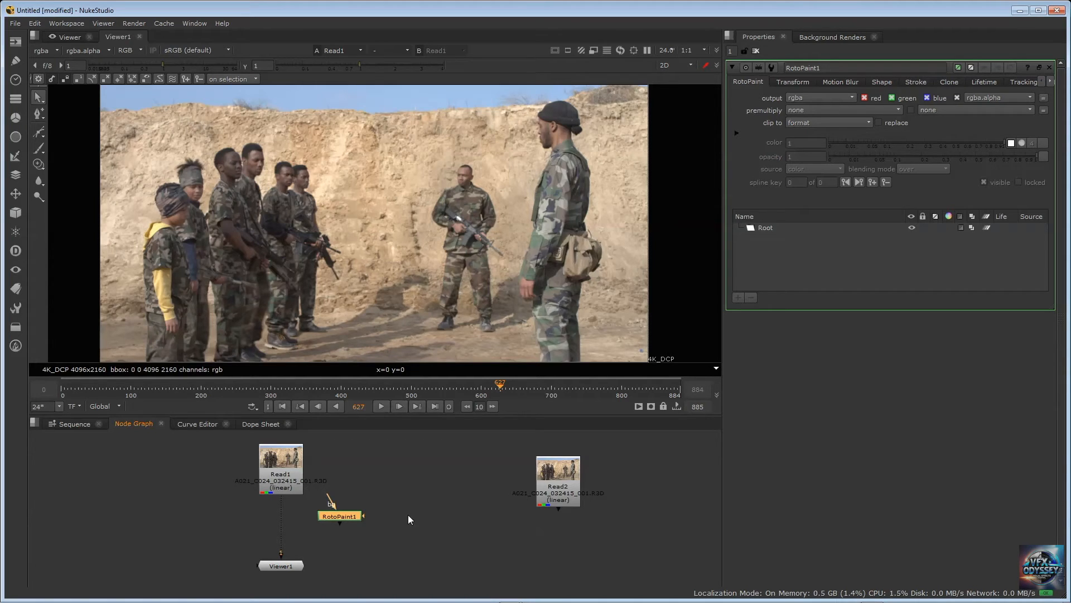
pyautogui.moveTo(336, 517); pyautogui.dragTo(374, 499)
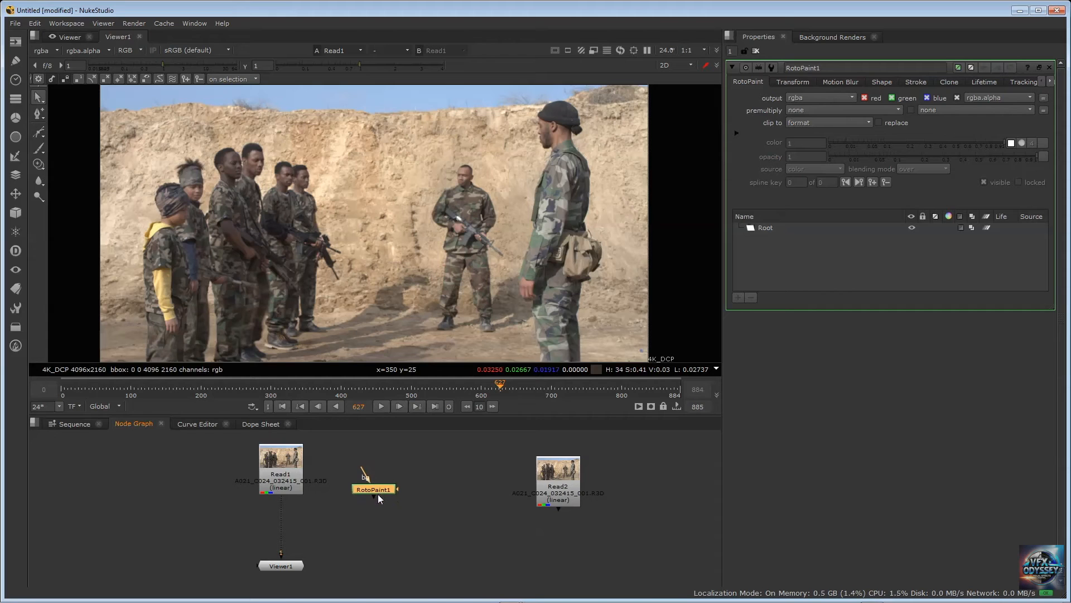
pyautogui.moveTo(384, 498); pyautogui.dragTo(383, 501)
pyautogui.press('Delete')
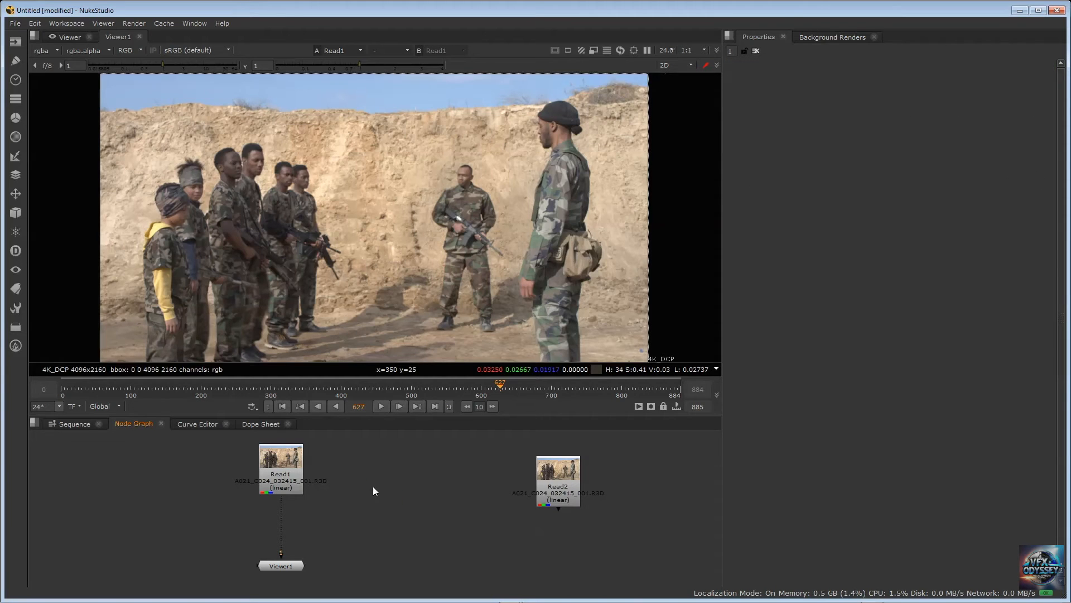
# Insert a RotoPaint node directly after Read1 and position it midway between Read1 and Viewer1
pyautogui.click(275, 464)
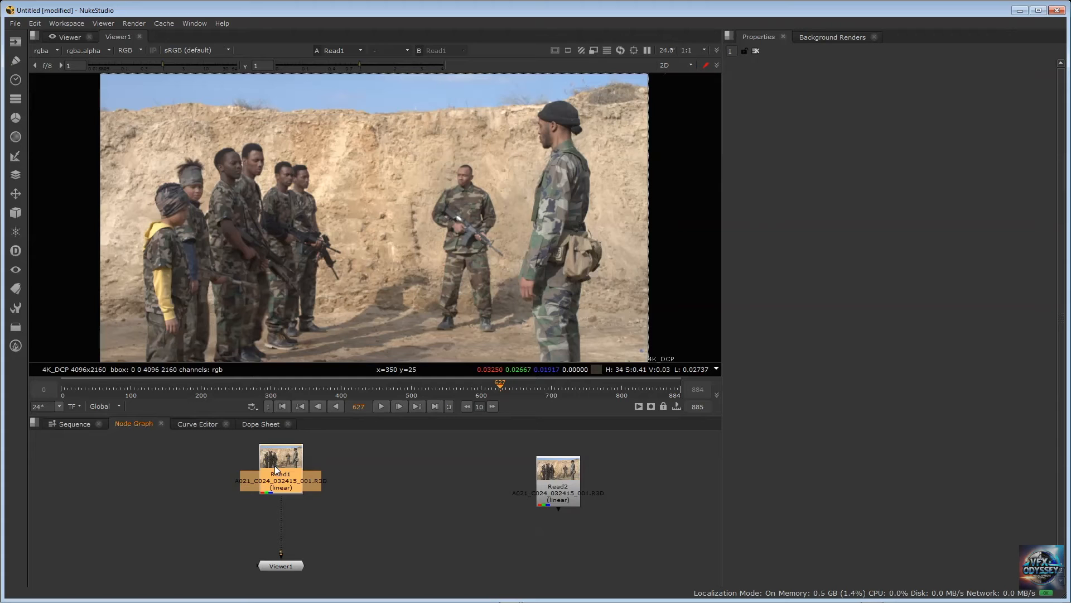
pyautogui.press('Tab')
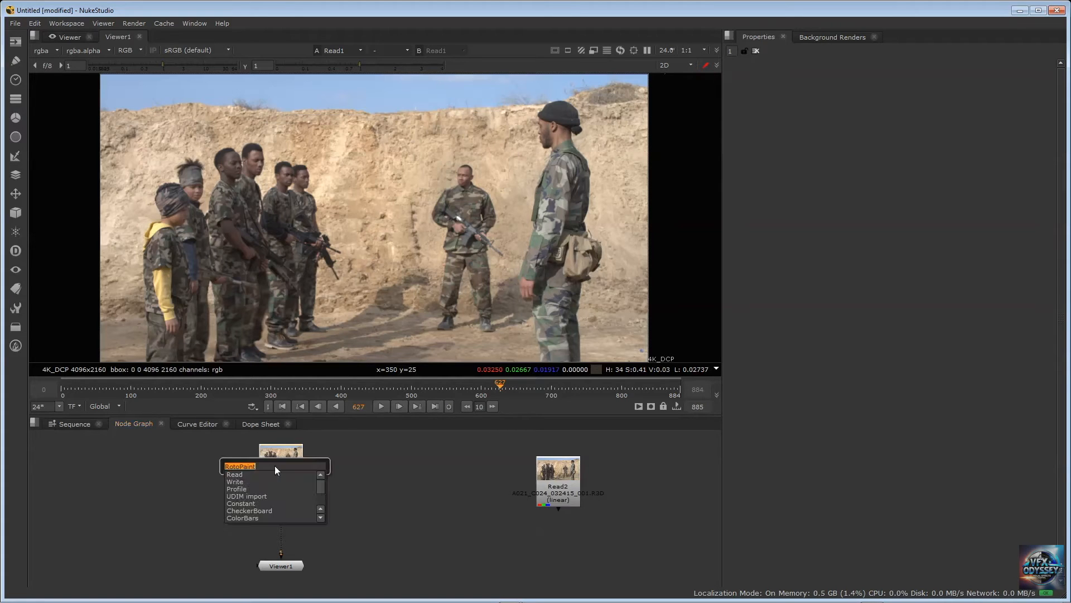
pyautogui.press('Return')
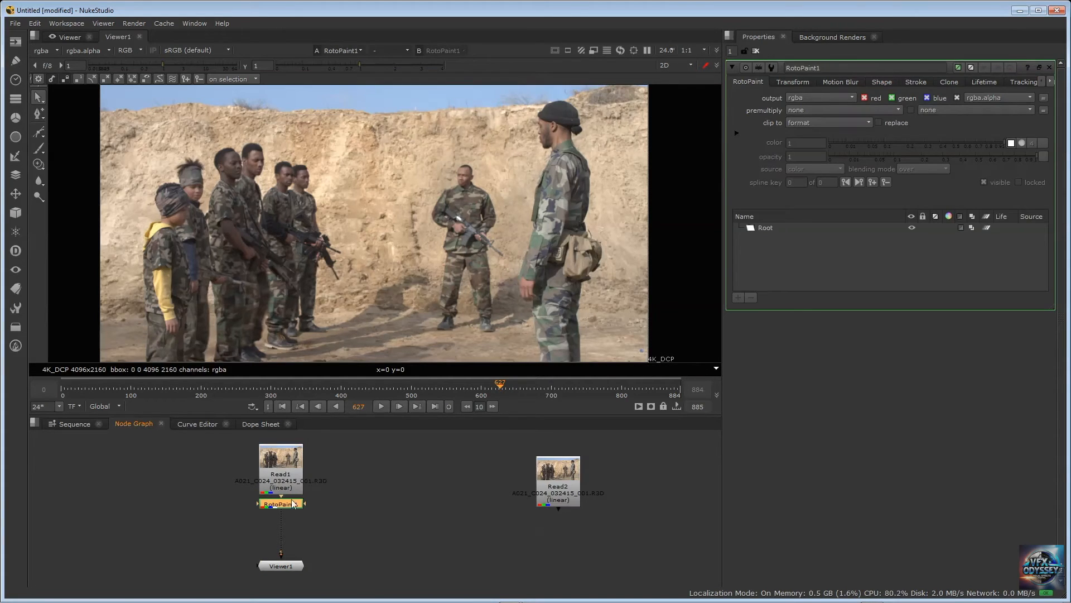
pyautogui.moveTo(287, 510); pyautogui.dragTo(286, 527)
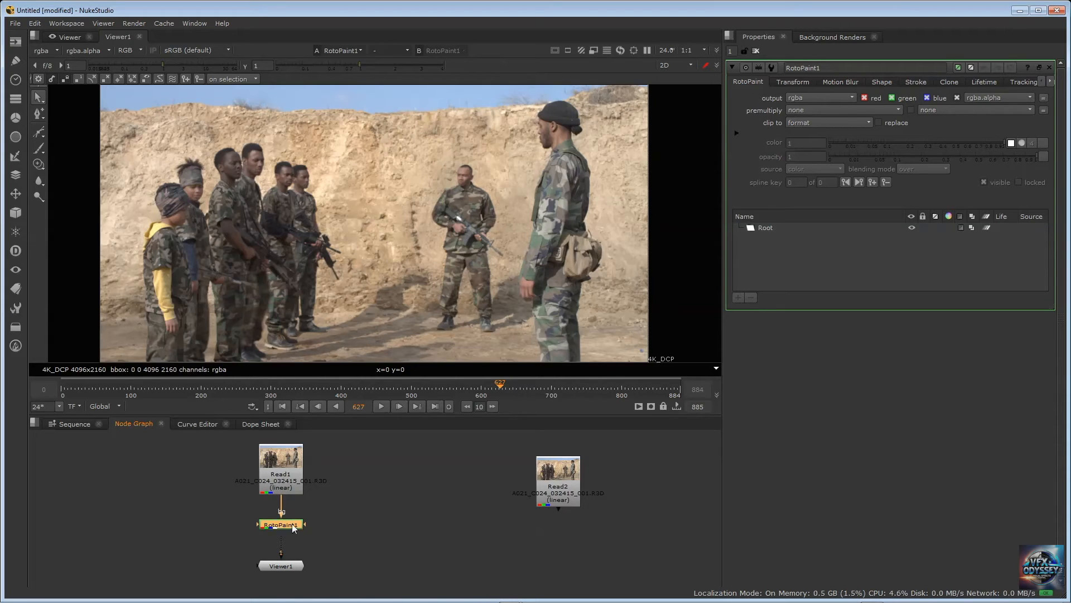
pyautogui.moveTo(282, 524); pyautogui.dragTo(270, 526)
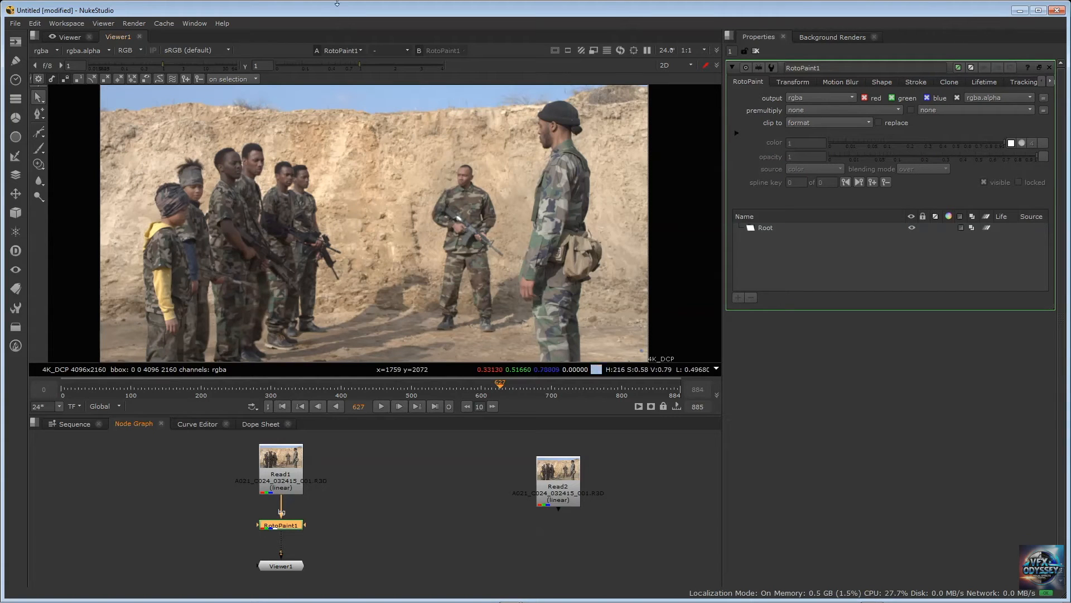
# Examine the RotoPaint tool groups: the shape tools, Brush and Eraser, Clone and Reveal, Blur, Sharpen and Smear, Dodge and Burn
pyautogui.click(40, 134)
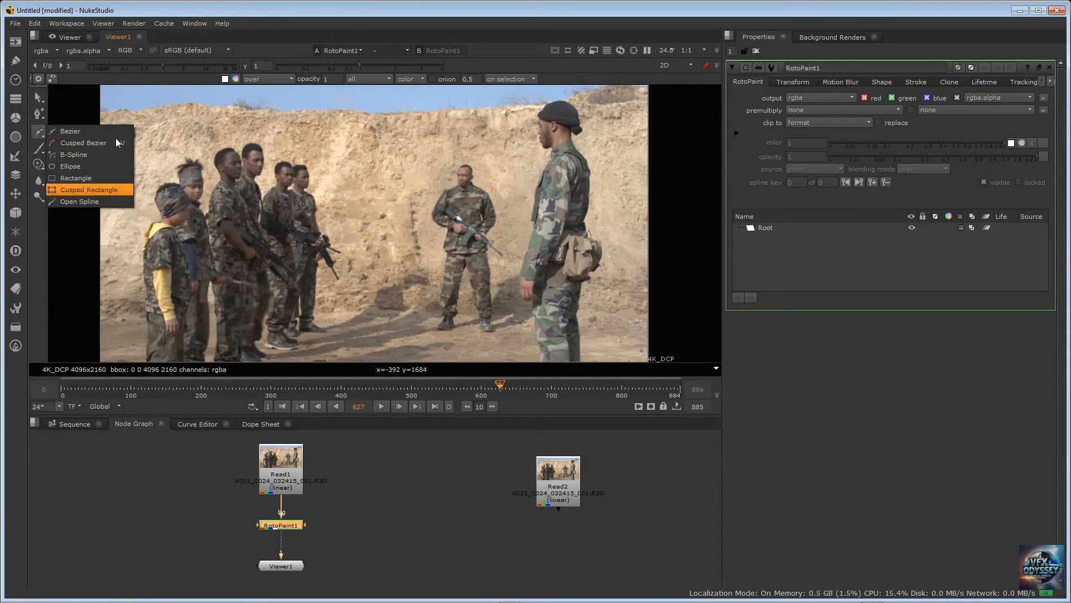
pyautogui.click(42, 135)
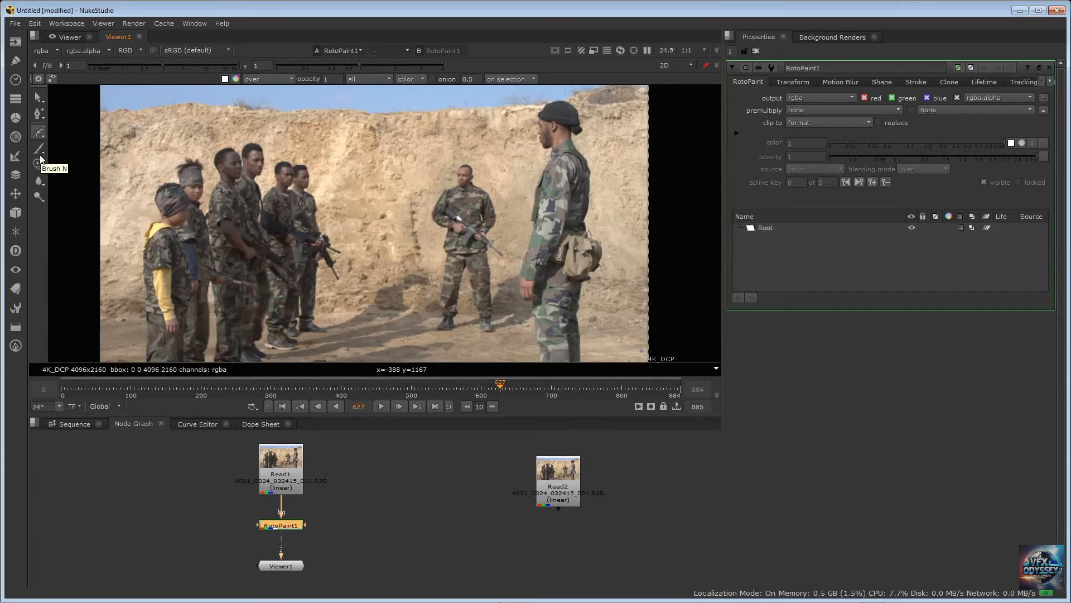
pyautogui.rightClick(43, 156)
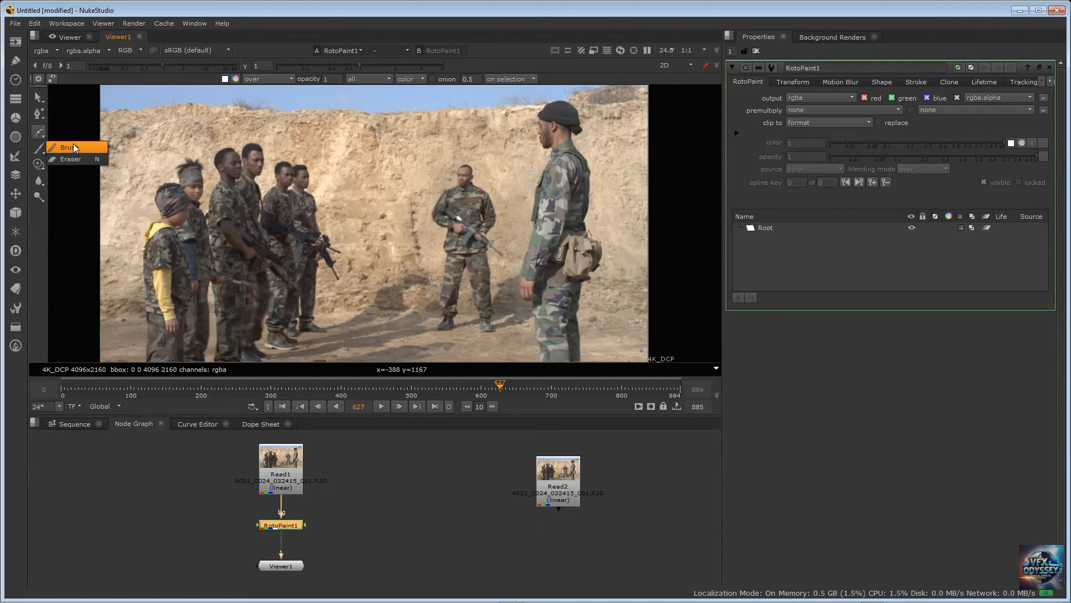
pyautogui.click(41, 165)
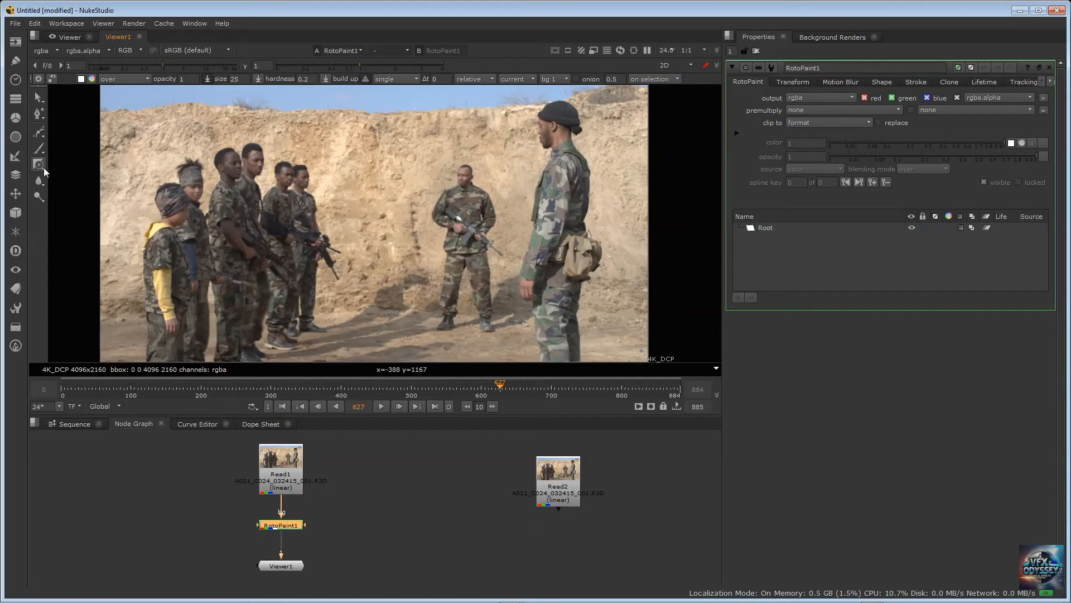
pyautogui.rightClick(43, 167)
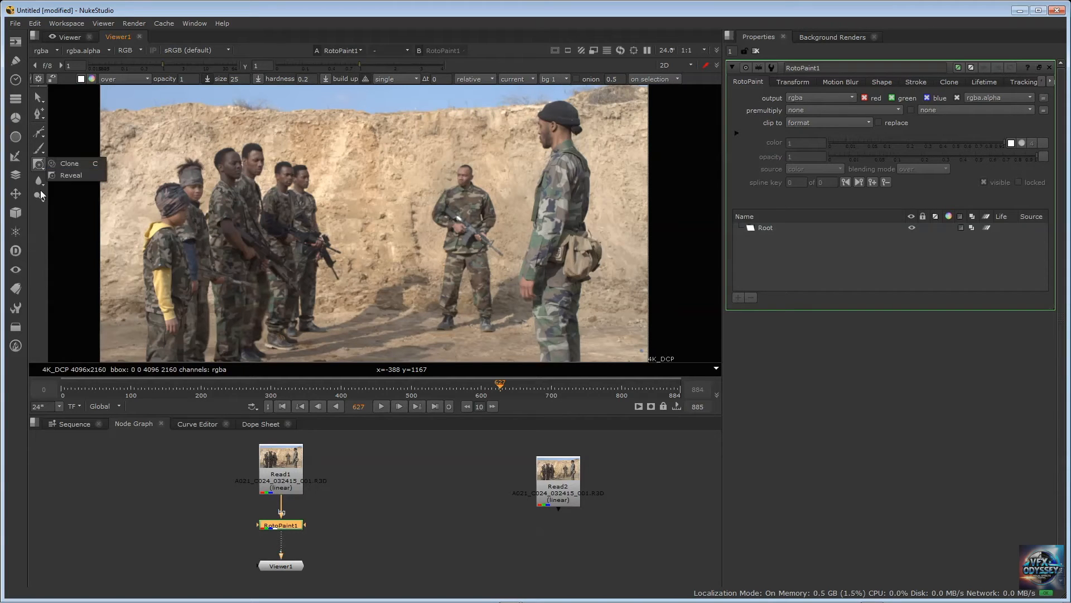
pyautogui.click(42, 185)
pyautogui.rightClick(42, 185)
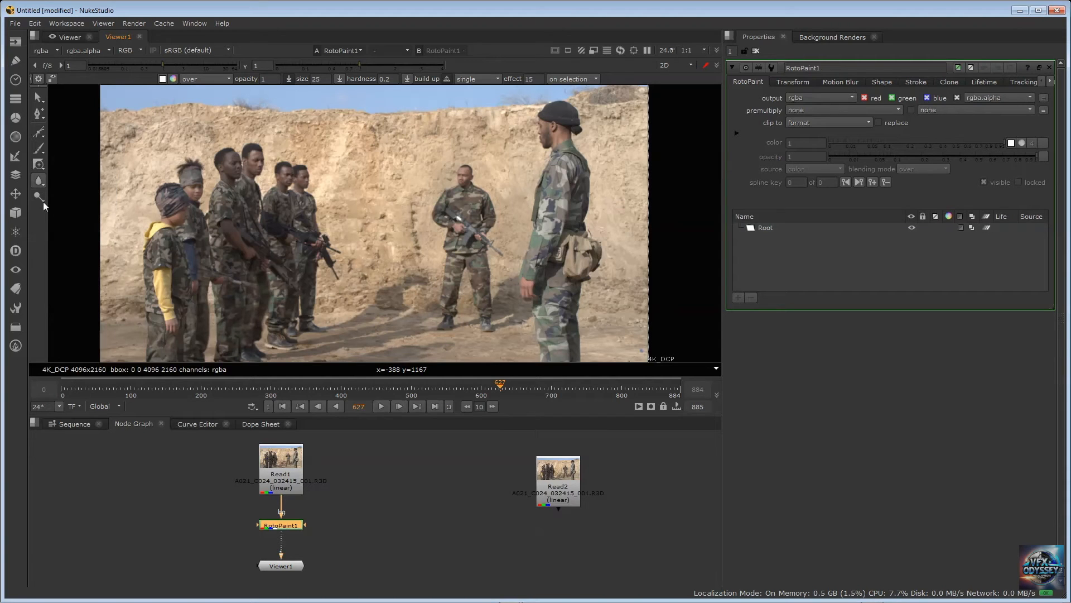
pyautogui.rightClick(42, 200)
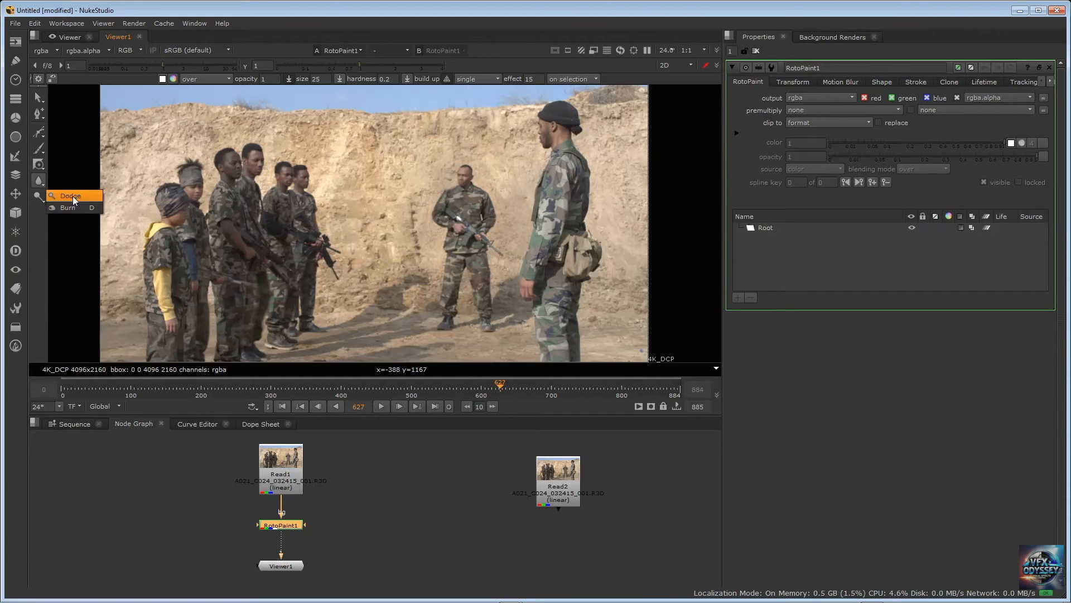
pyautogui.click(49, 219)
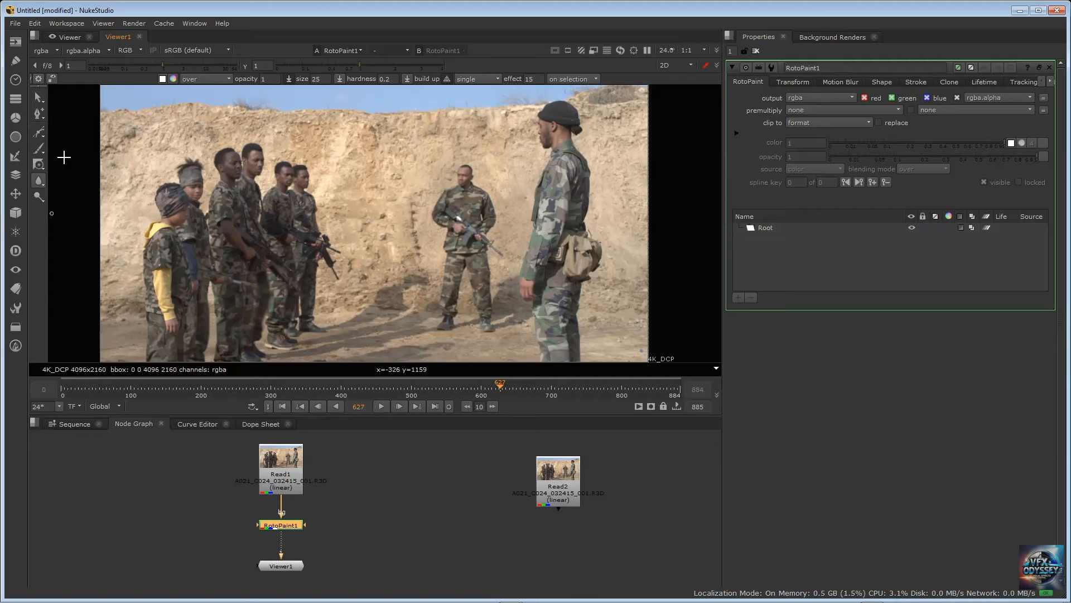
pyautogui.rightClick(44, 136)
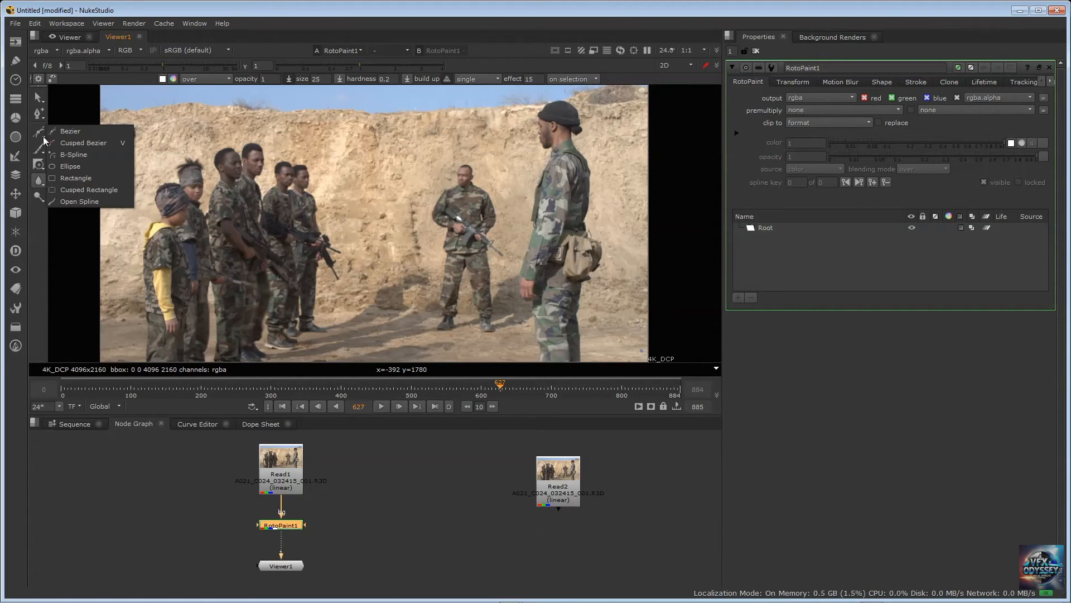
pyautogui.click(118, 7)
# Paint a white T shape over the group of soldiers on frame 627 using the Brush tool at size 500
pyautogui.rightClick(44, 152)
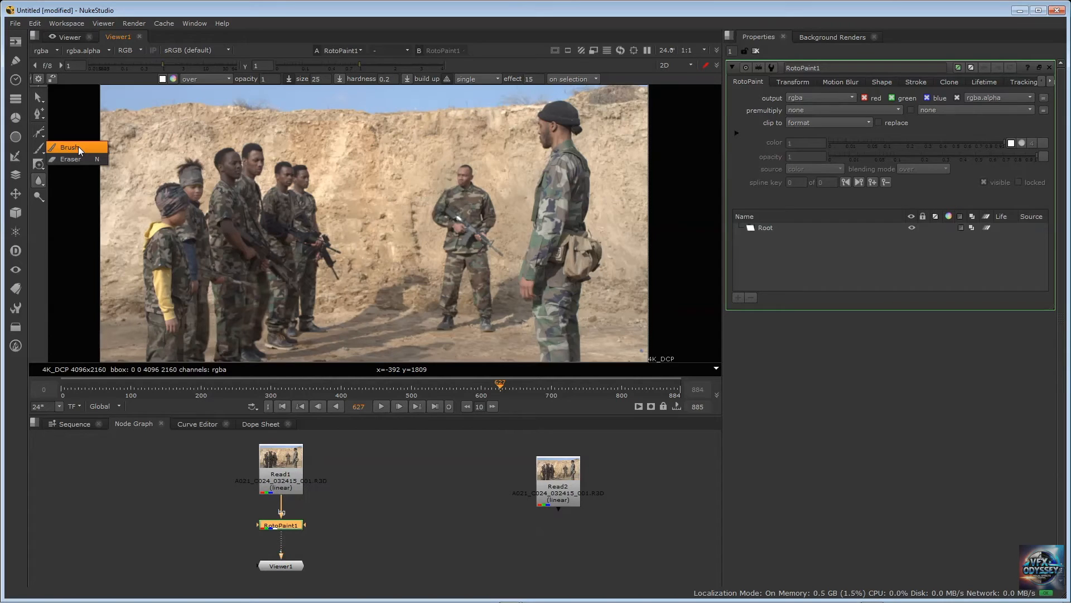
pyautogui.click(78, 146)
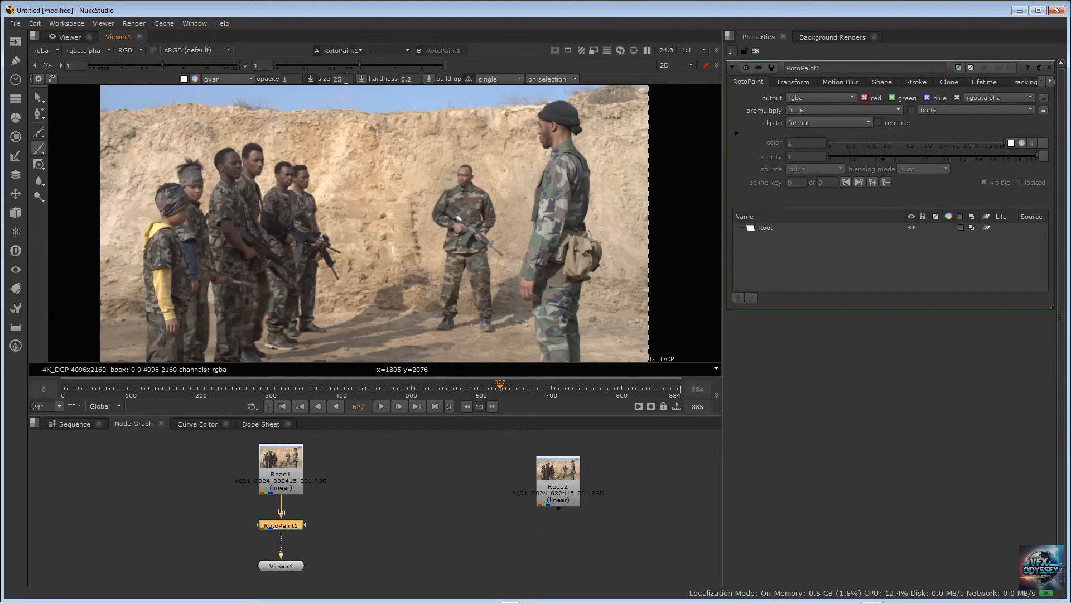
pyautogui.doubleClick(337, 79)
pyautogui.write('500')
pyautogui.press('Return')
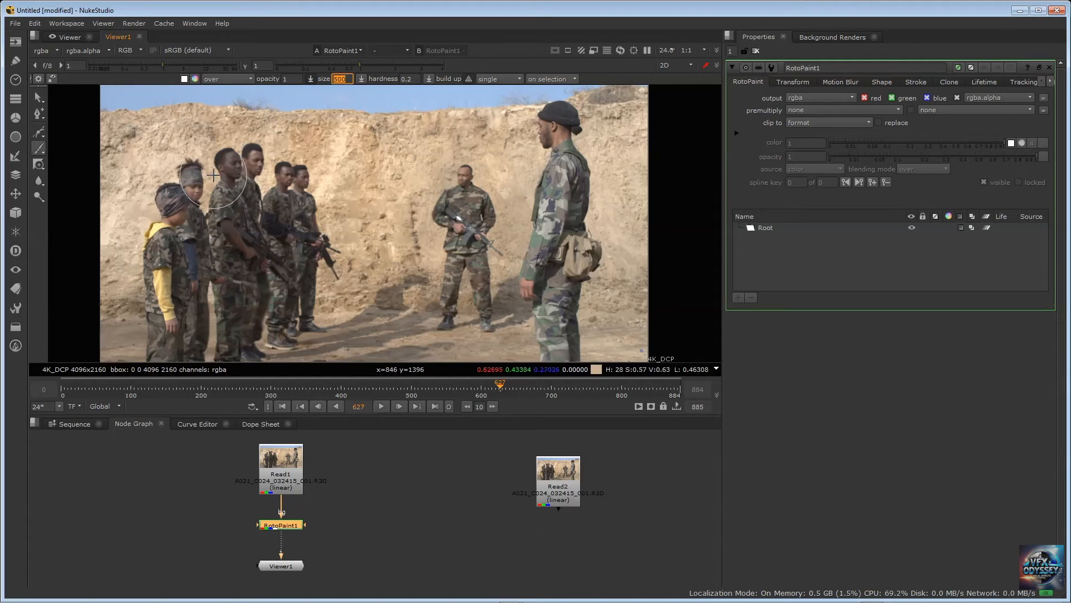
pyautogui.moveTo(213, 175)
pyautogui.mouseDown()
pyautogui.moveTo(192, 190)
pyautogui.moveTo(228, 168)
pyautogui.moveTo(293, 178)
pyautogui.moveTo(231, 251)
pyautogui.moveTo(234, 342)
pyautogui.mouseUp()
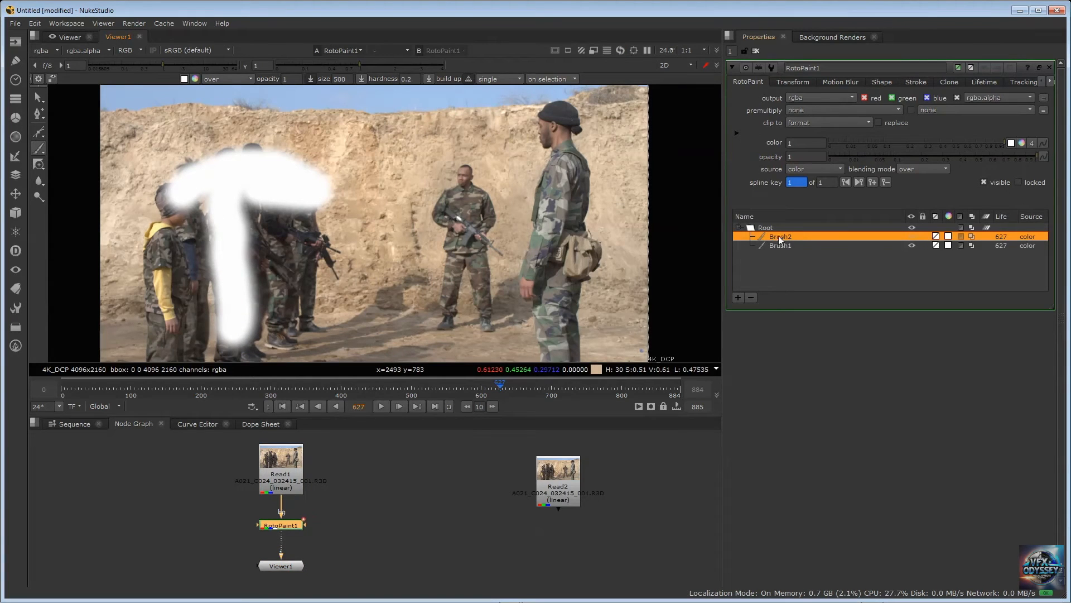
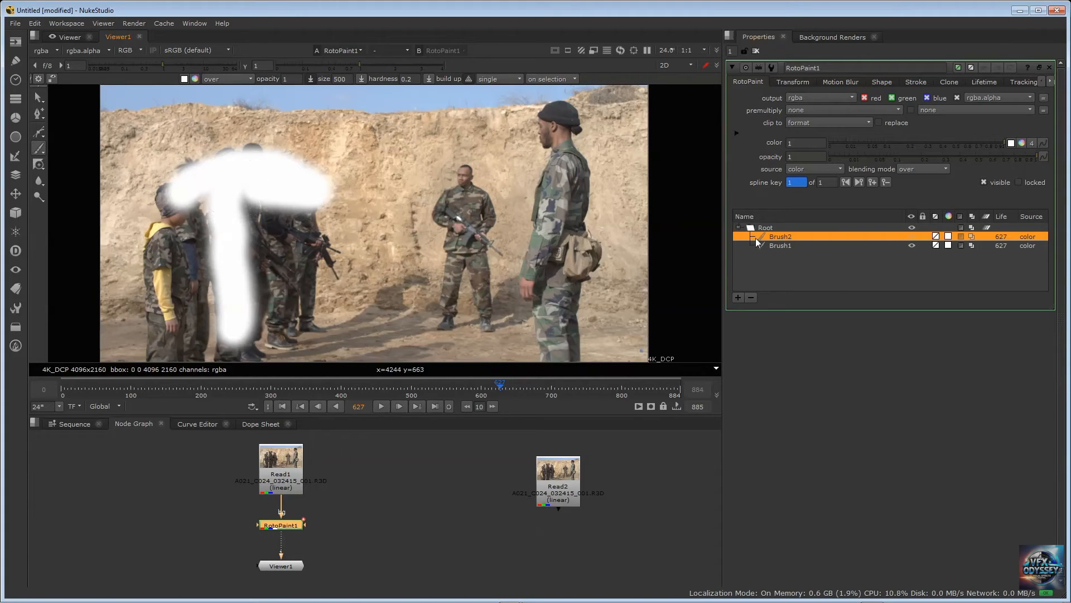
# Set the lifetime of both the Brush1 and Brush2 strokes to all frames
pyautogui.click(782, 245)
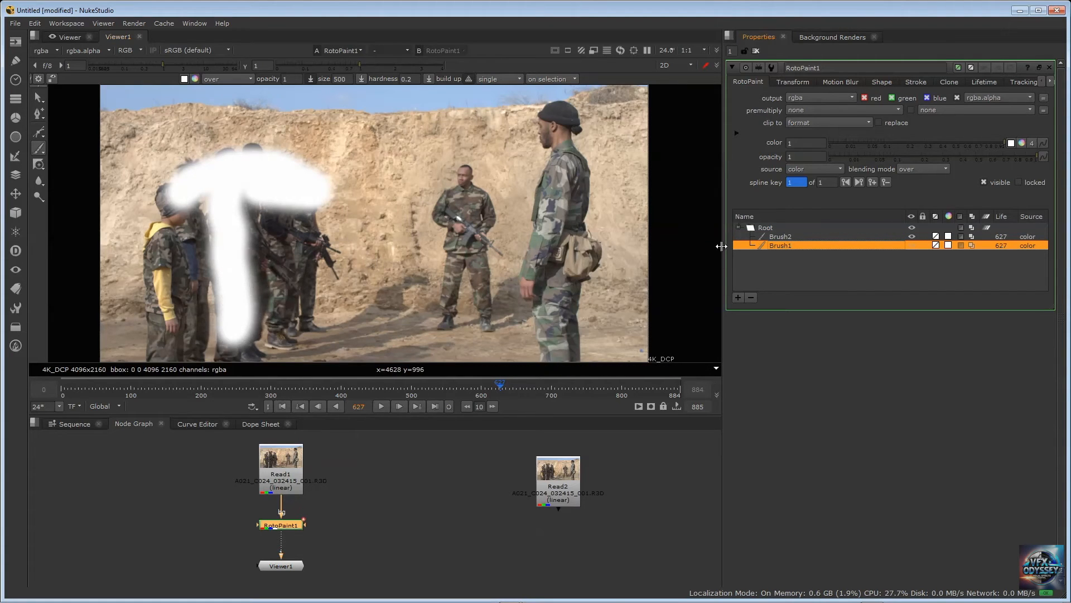
pyautogui.click(782, 237)
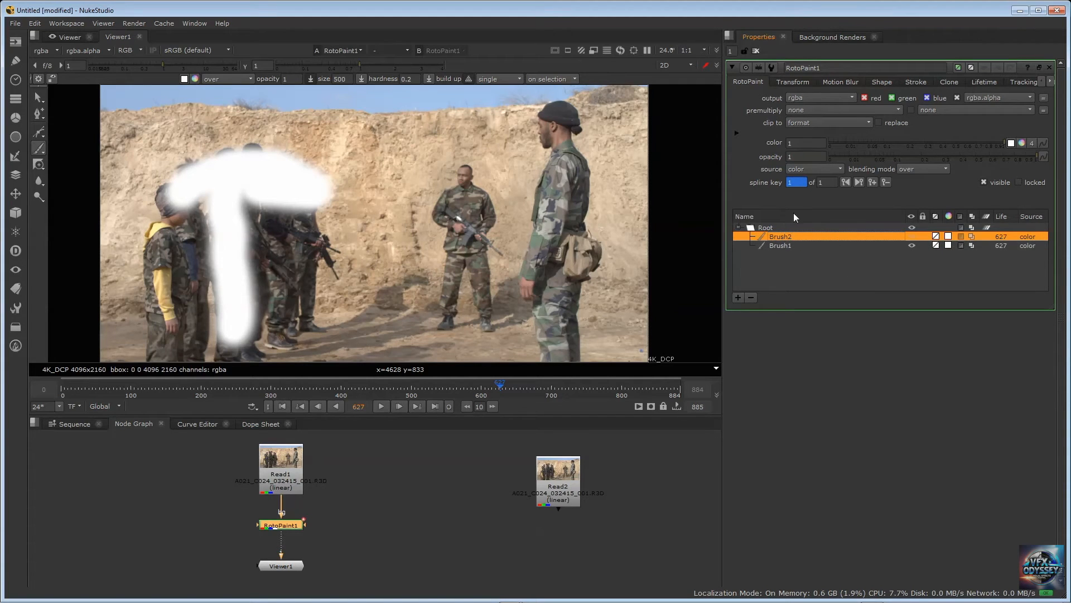
pyautogui.click(792, 245)
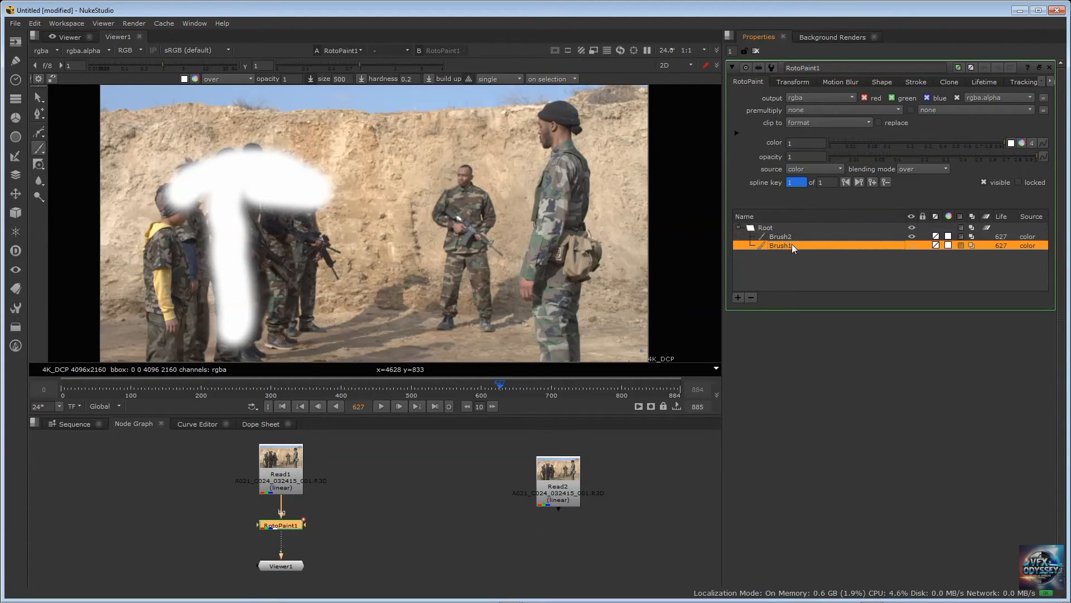
pyautogui.click(981, 81)
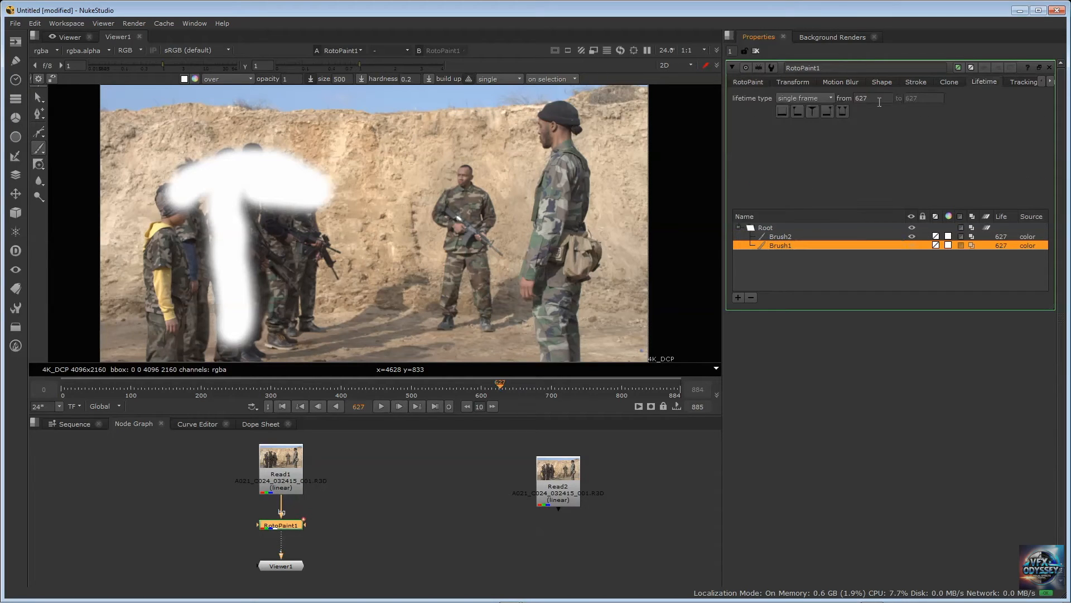
pyautogui.click(818, 99)
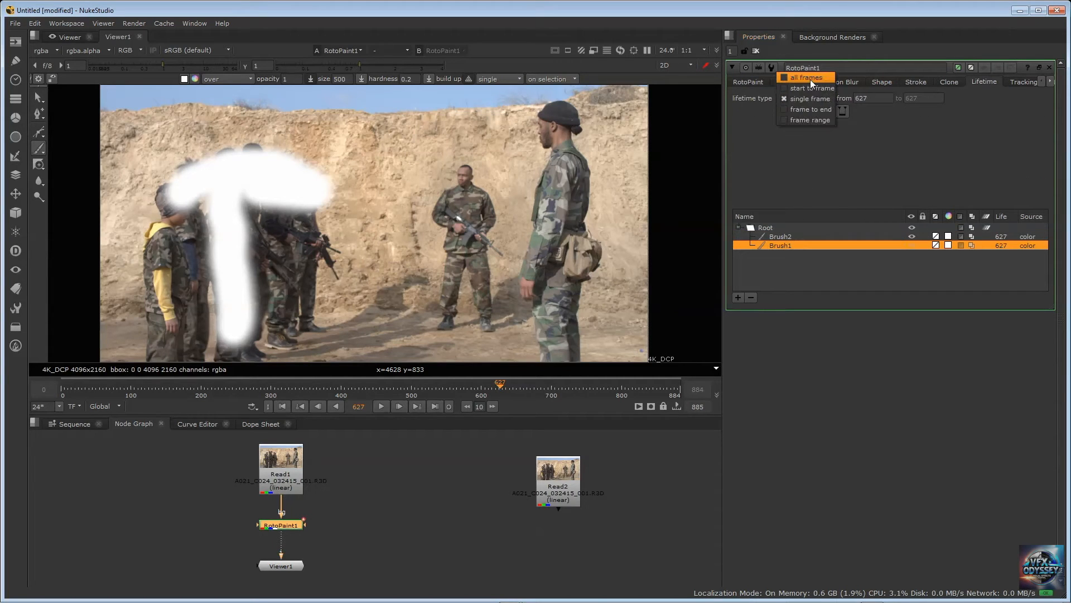
pyautogui.click(810, 79)
pyautogui.click(777, 237)
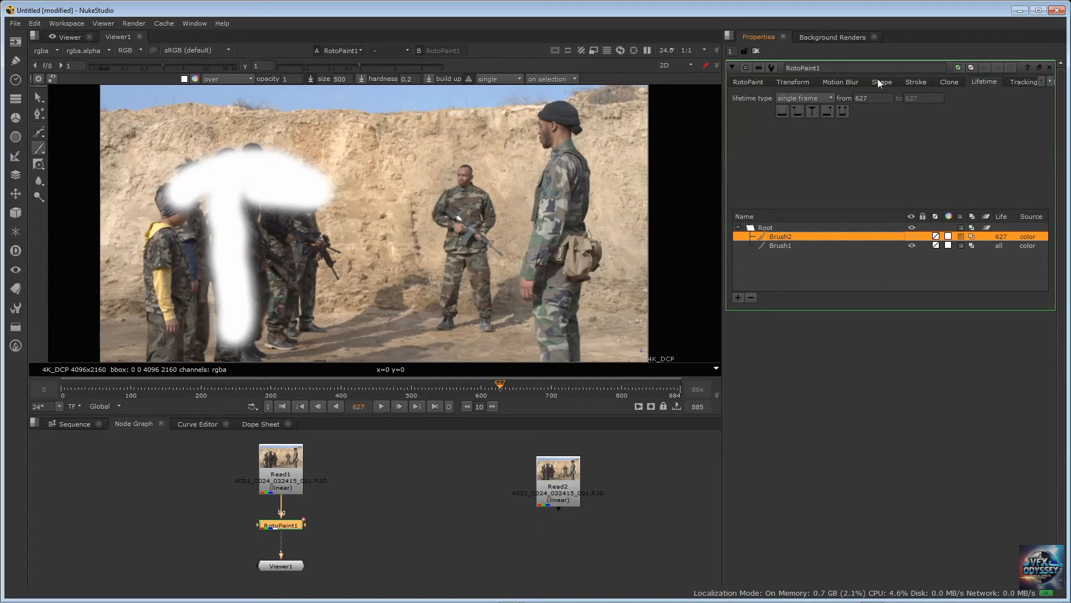
pyautogui.click(806, 78)
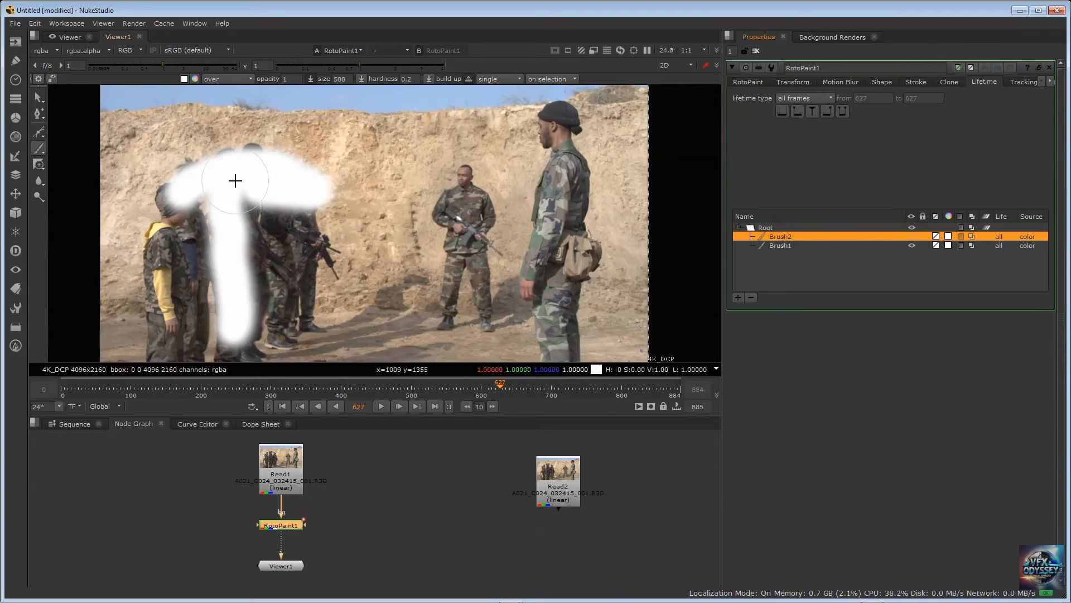
# Paint a large white stroke over the group of soldiers, setting the brush default and the new stroke's lifetime to all frames
pyautogui.moveTo(203, 185)
pyautogui.mouseDown()
pyautogui.moveTo(167, 235)
pyautogui.moveTo(178, 203)
pyautogui.moveTo(162, 332)
pyautogui.moveTo(195, 265)
pyautogui.moveTo(220, 330)
pyautogui.moveTo(295, 301)
pyautogui.moveTo(299, 218)
pyautogui.moveTo(337, 262)
pyautogui.moveTo(267, 190)
pyautogui.moveTo(271, 290)
pyautogui.moveTo(231, 159)
pyautogui.moveTo(187, 192)
pyautogui.moveTo(177, 168)
pyautogui.moveTo(223, 168)
pyautogui.moveTo(198, 324)
pyautogui.moveTo(262, 340)
pyautogui.moveTo(313, 247)
pyautogui.moveTo(244, 342)
pyautogui.moveTo(316, 281)
pyautogui.moveTo(244, 206)
pyautogui.mouseUp()
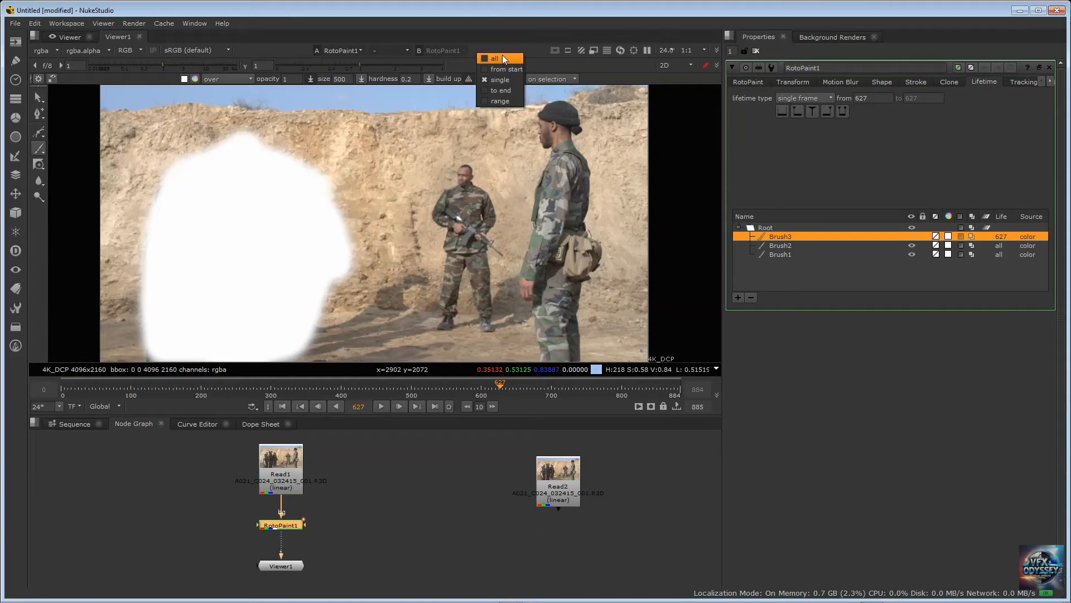
pyautogui.click(502, 58)
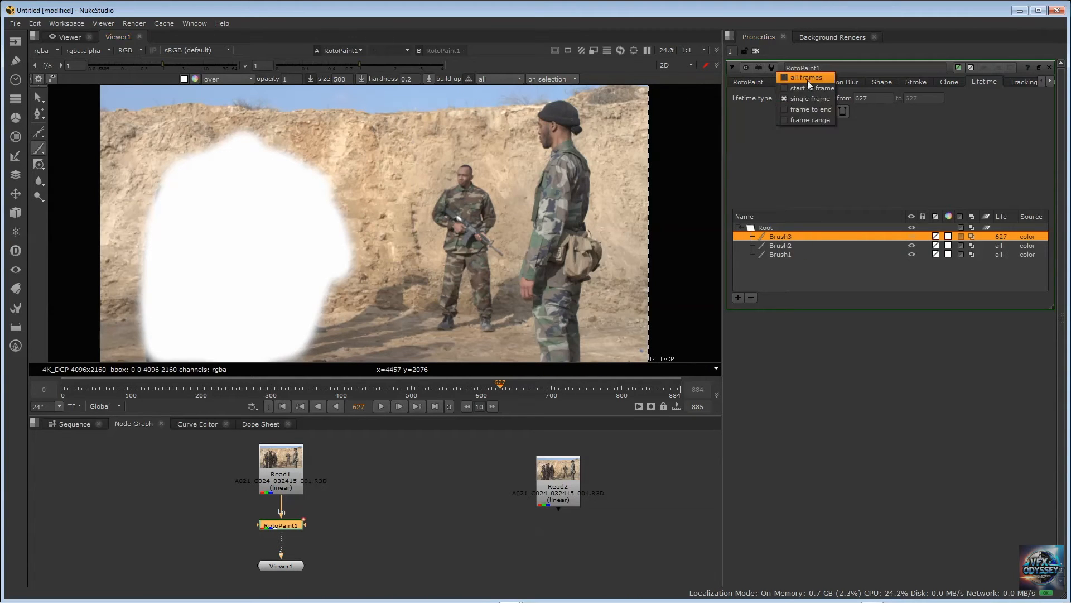
pyautogui.click(807, 79)
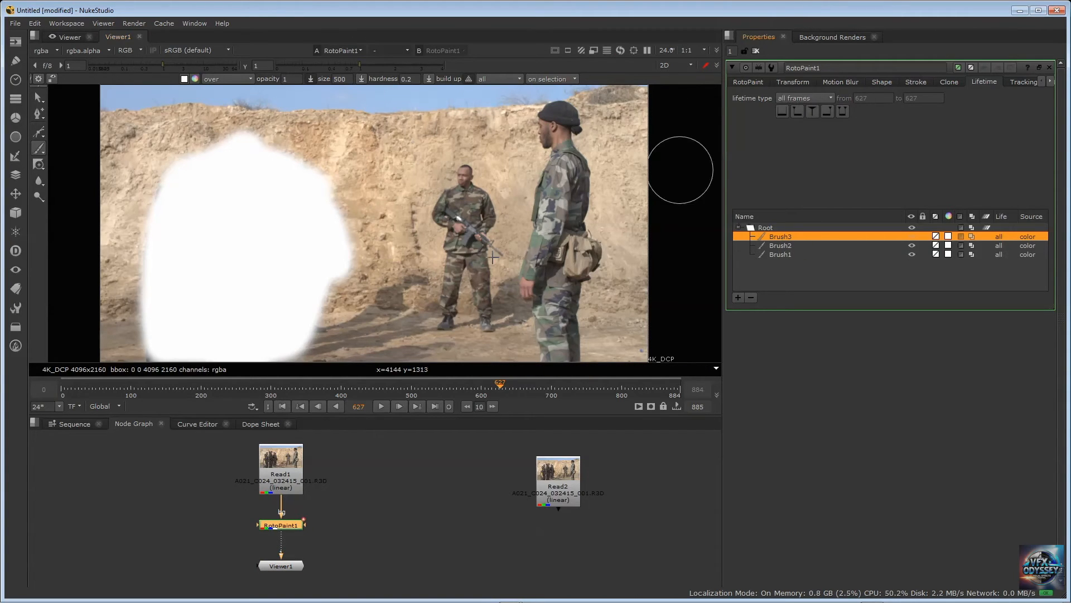
# Check the painted strokes on several other frames of the clip, finishing at frame 600
pyautogui.click(481, 384)
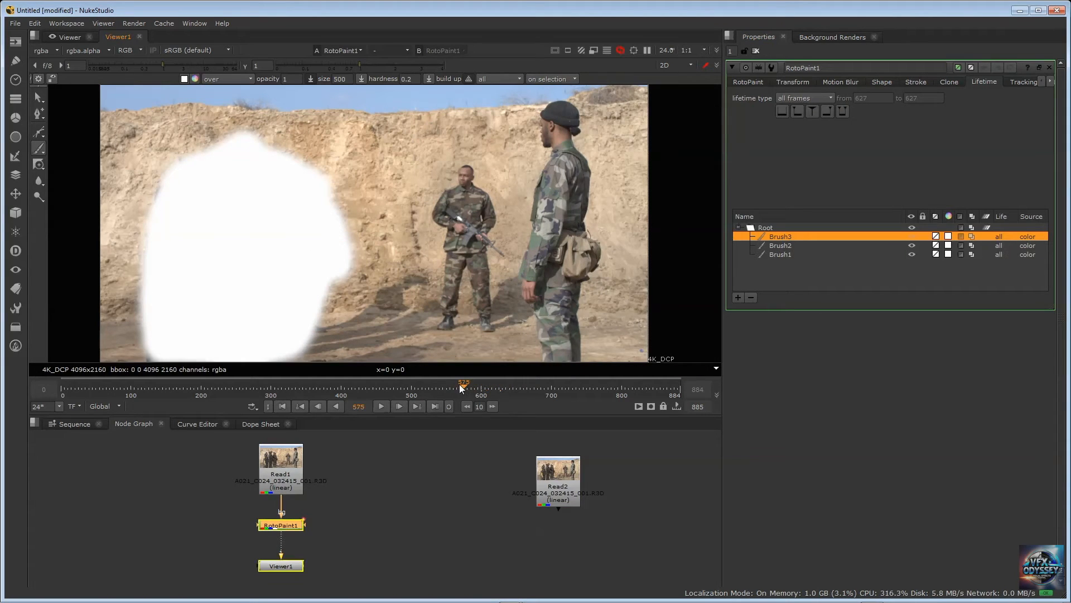
pyautogui.click(463, 383)
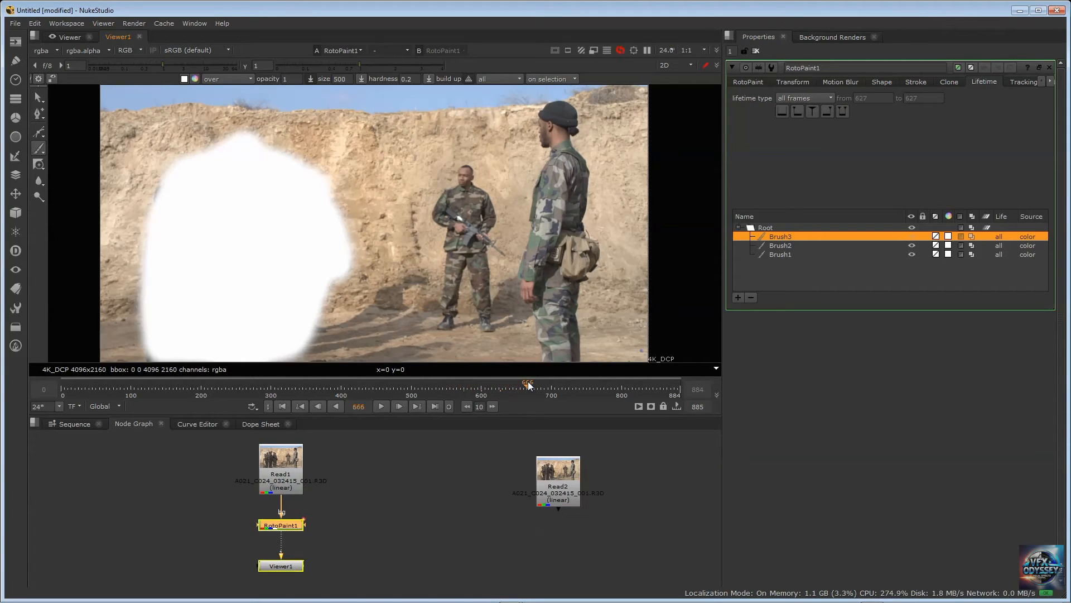
pyautogui.click(528, 384)
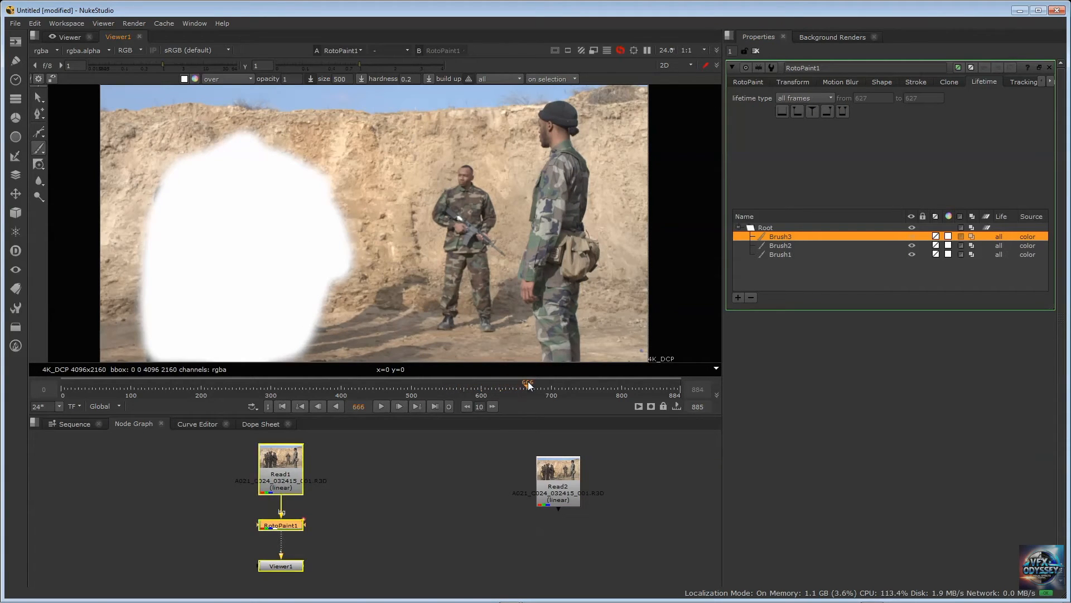
pyautogui.click(496, 384)
pyautogui.click(481, 384)
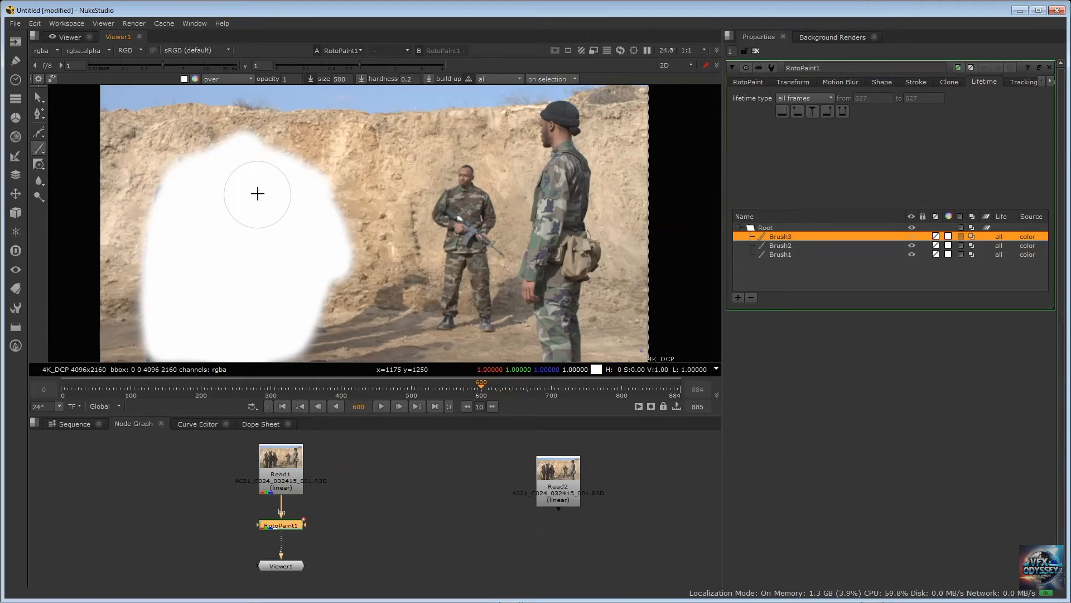
# Recolour the large Brush3 stroke light pink and delete that stroke
pyautogui.click(948, 236)
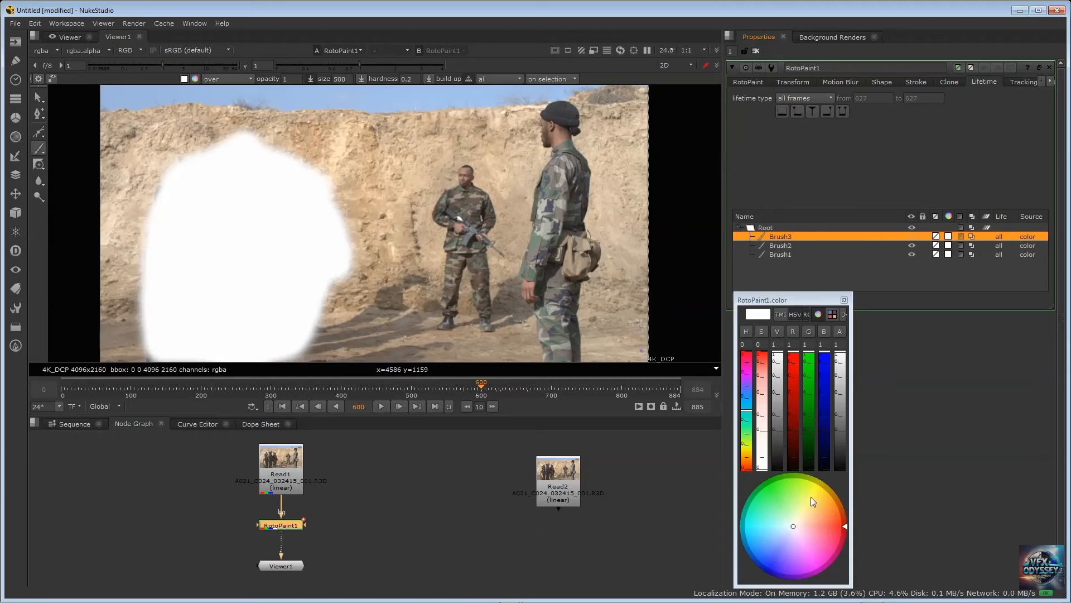
pyautogui.moveTo(804, 524); pyautogui.dragTo(809, 533)
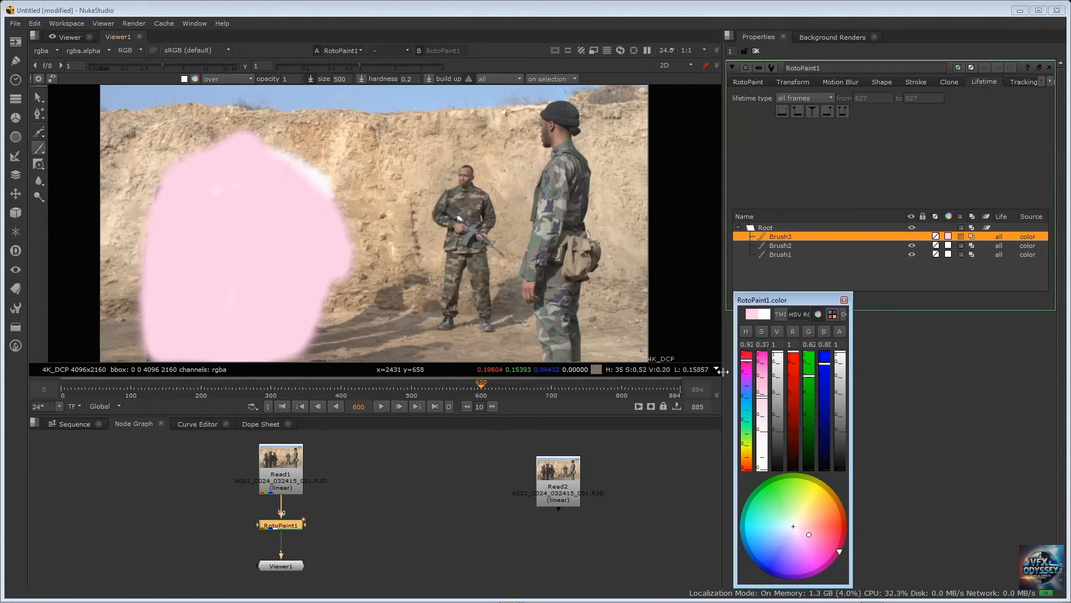
pyautogui.click(844, 300)
pyautogui.press('Delete')
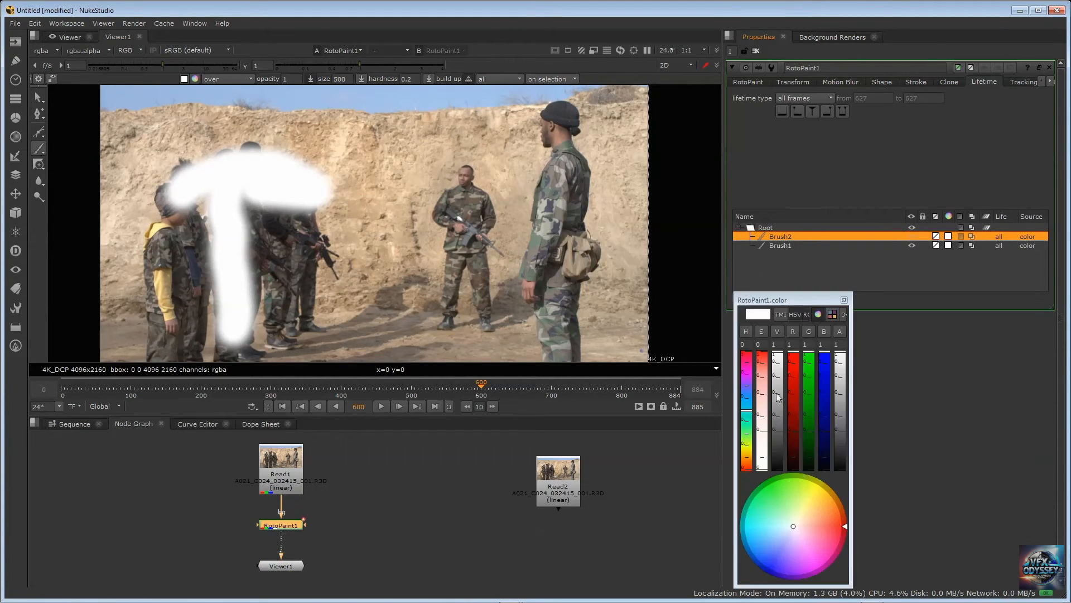
# Recolour the vertical Brush2 stroke salmon pink and the horizontal Brush1 stroke bright blue
pyautogui.click(822, 522)
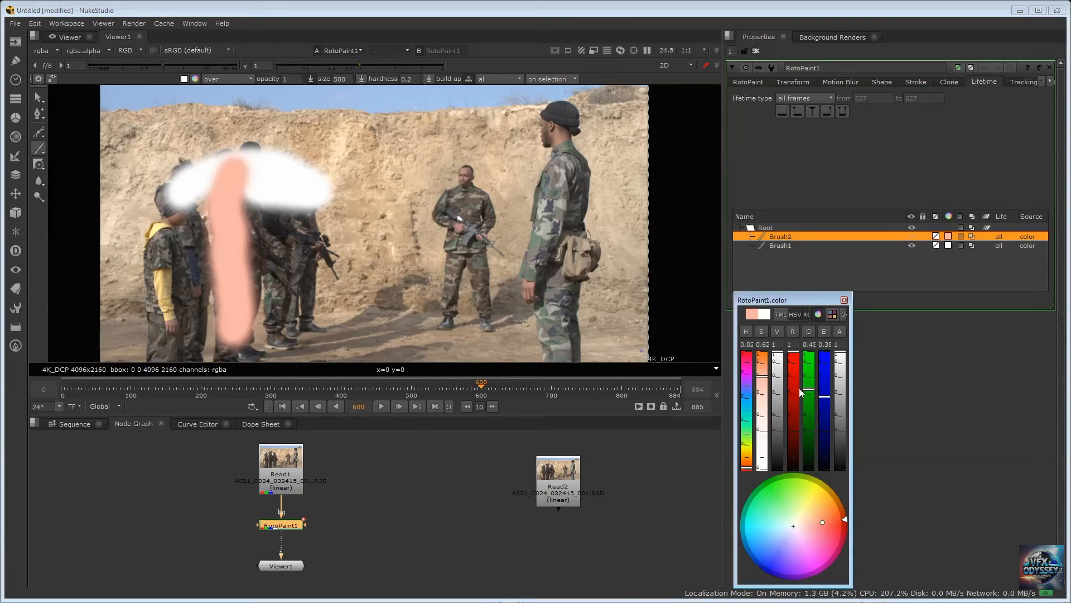
pyautogui.click(844, 300)
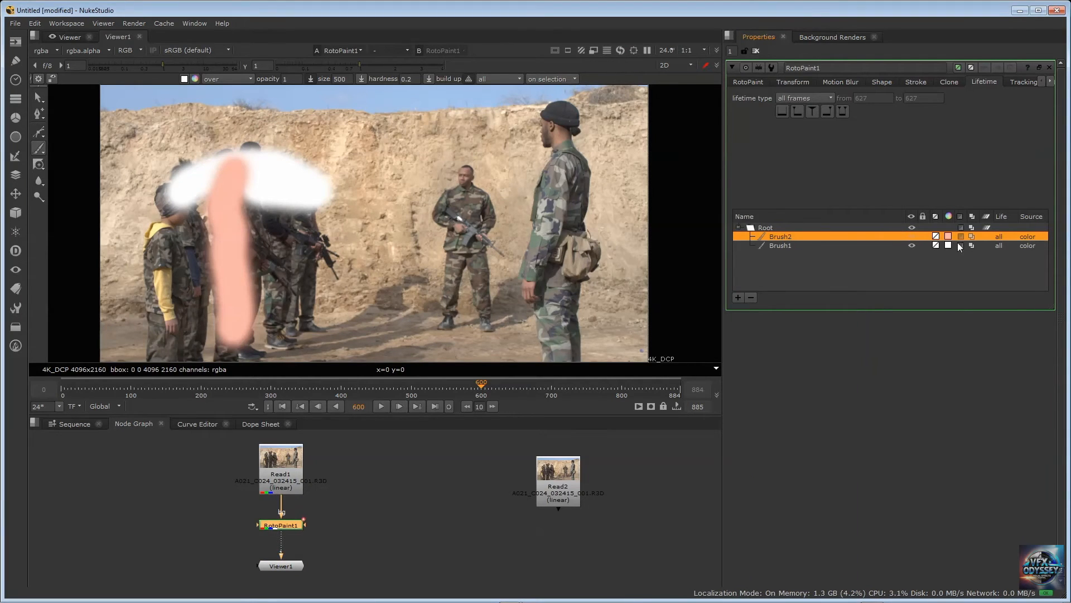
pyautogui.click(950, 246)
pyautogui.click(949, 245)
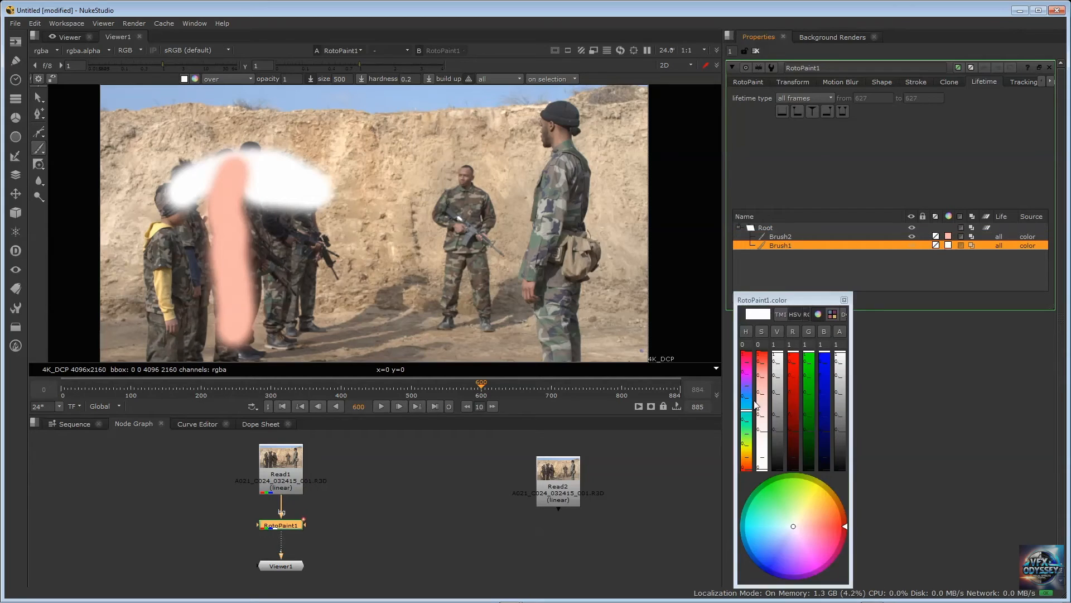
pyautogui.click(753, 555)
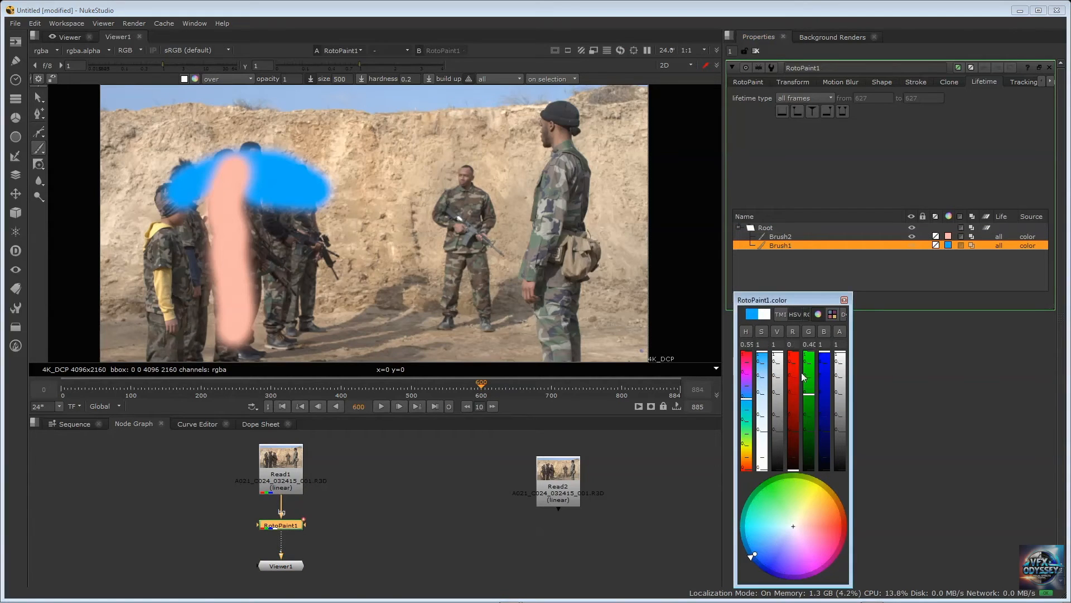
pyautogui.click(844, 301)
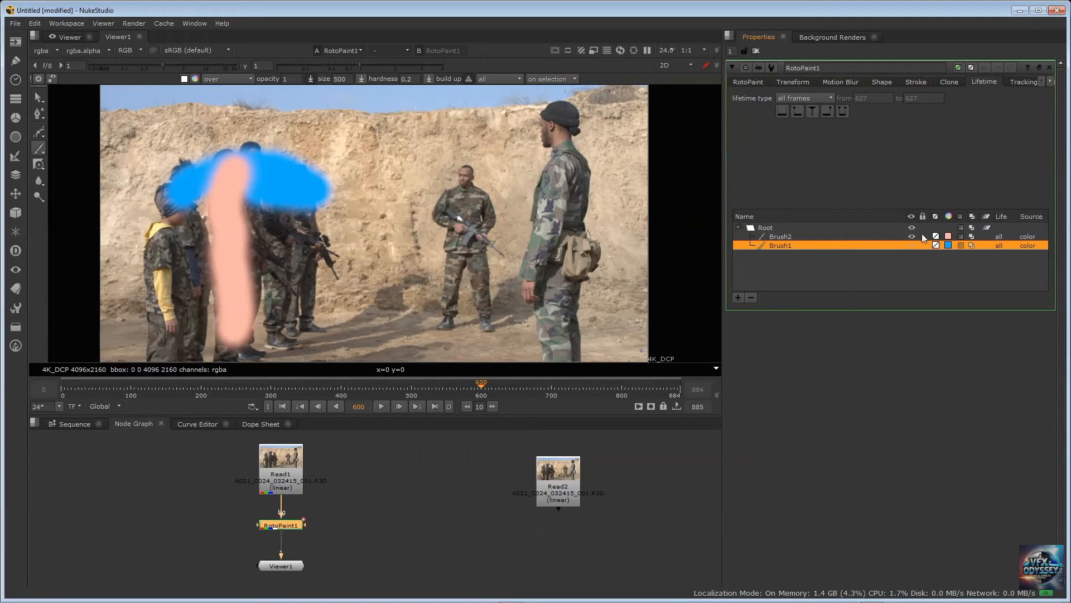
# Lock the Brush1 stroke and scribble with the Eraser at size 25 across the upper part of the painted strokes
pyautogui.click(925, 236)
pyautogui.click(921, 247)
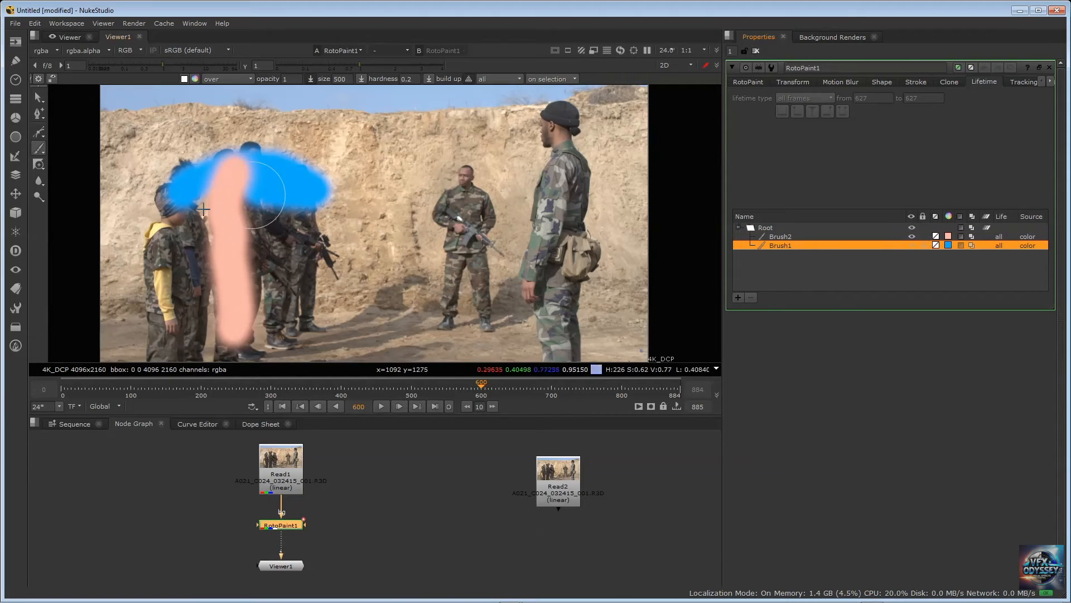
pyautogui.rightClick(43, 156)
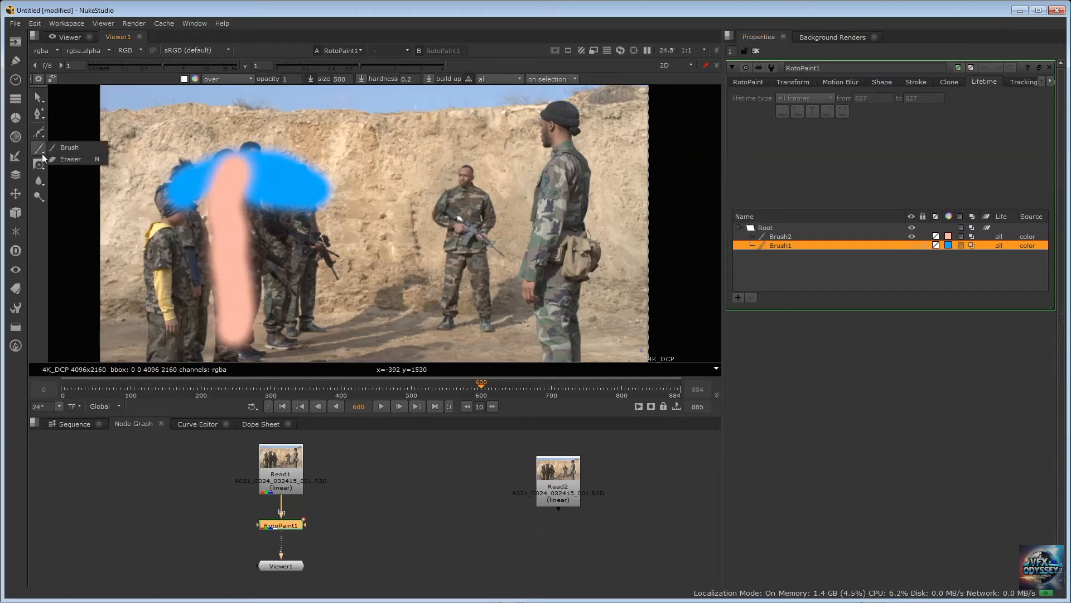
pyautogui.click(70, 159)
pyautogui.moveTo(221, 168)
pyautogui.mouseDown()
pyautogui.moveTo(272, 167)
pyautogui.moveTo(260, 177)
pyautogui.mouseUp()
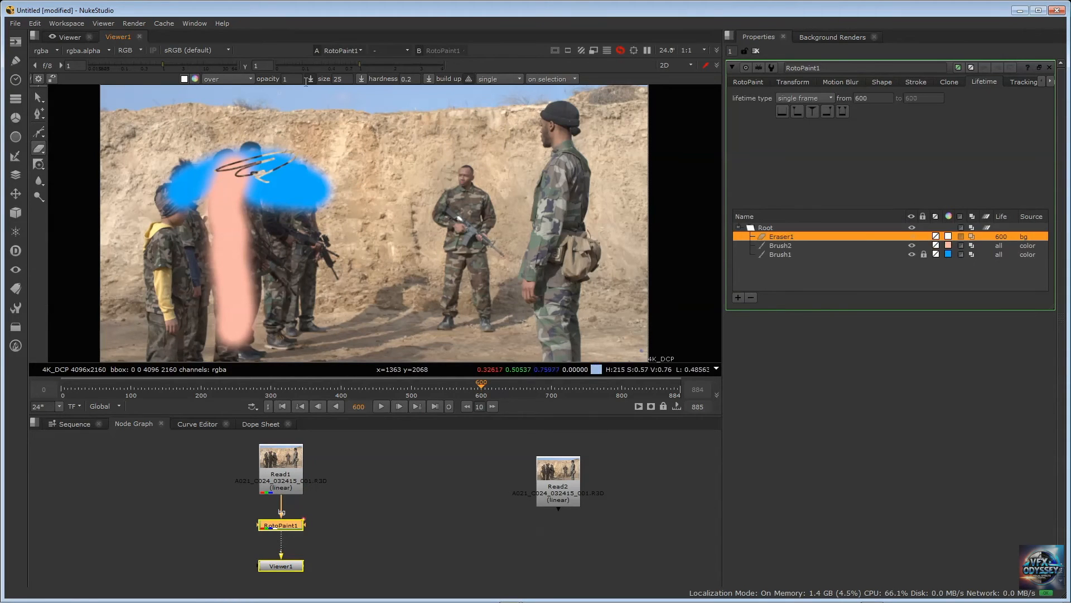
# Set the Eraser to all frames and size 500, and erase all the blue and salmon paint over the soldiers
pyautogui.click(497, 79)
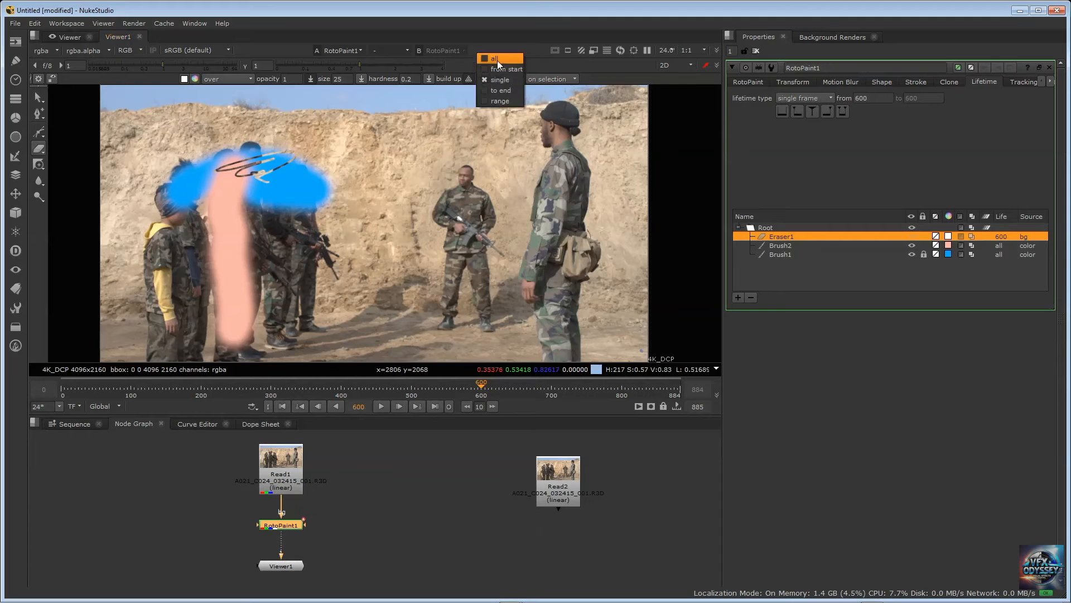
pyautogui.click(497, 61)
pyautogui.doubleClick(339, 79)
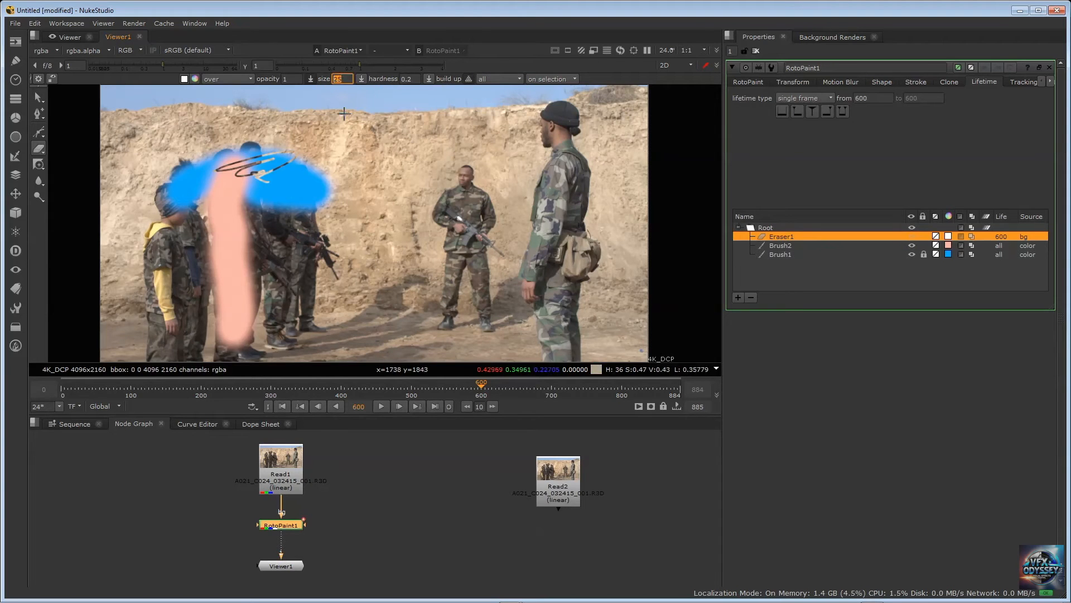
pyautogui.write('500')
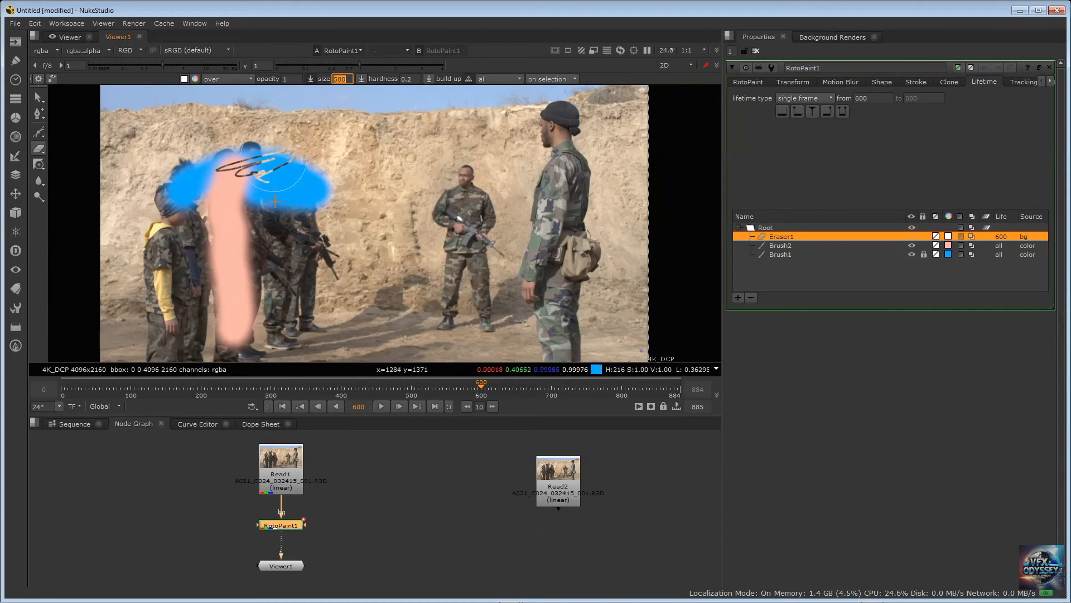
pyautogui.moveTo(278, 186)
pyautogui.mouseDown()
pyautogui.moveTo(296, 193)
pyautogui.moveTo(317, 180)
pyautogui.moveTo(212, 170)
pyautogui.moveTo(248, 159)
pyautogui.moveTo(179, 189)
pyautogui.moveTo(255, 198)
pyautogui.moveTo(231, 302)
pyautogui.moveTo(238, 349)
pyautogui.moveTo(231, 217)
pyautogui.moveTo(188, 195)
pyautogui.mouseUp()
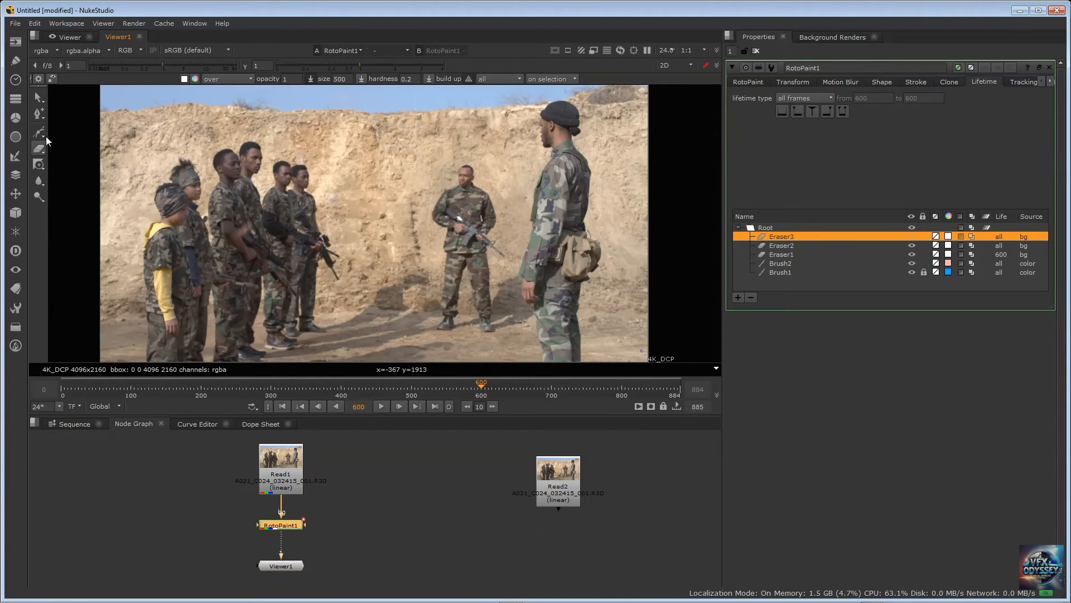
# Switch to the Clone tool and set its lifetime to all frames and its size to 250
pyautogui.rightClick(42, 168)
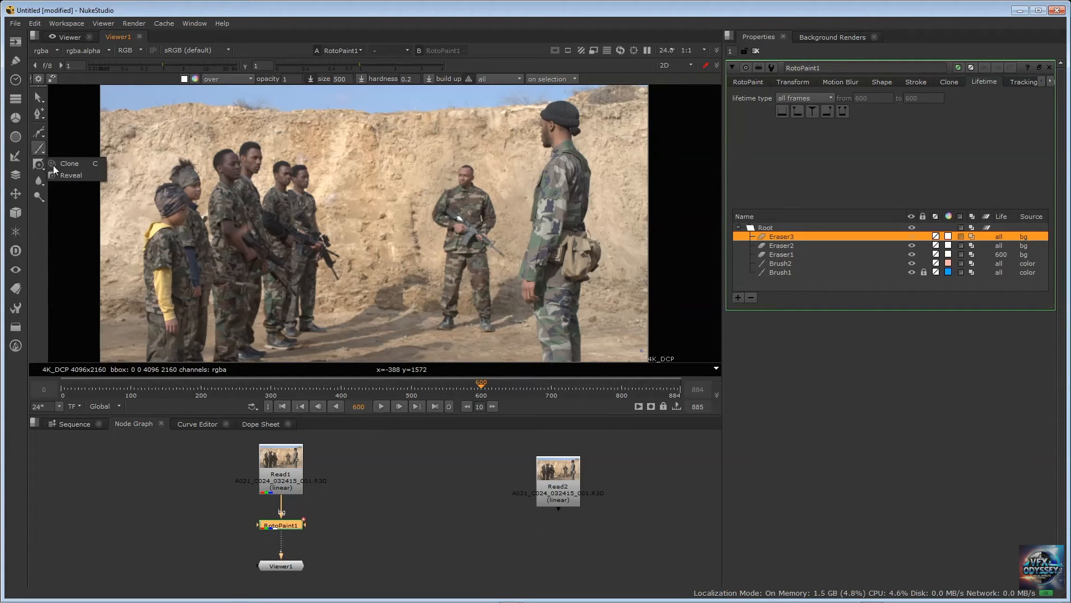
pyautogui.click(84, 164)
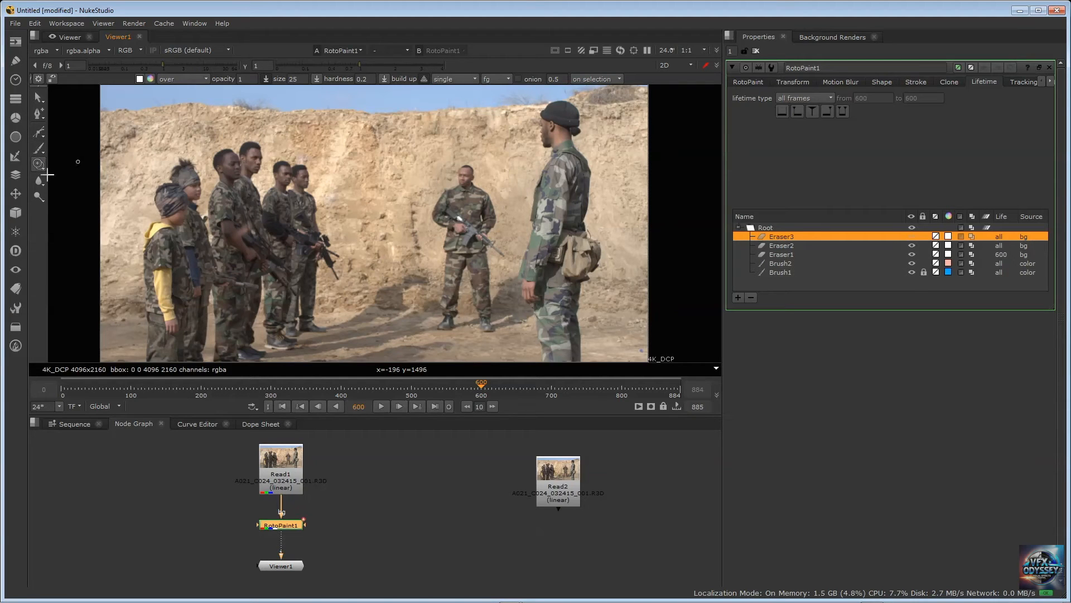
pyautogui.click(457, 80)
pyautogui.click(455, 63)
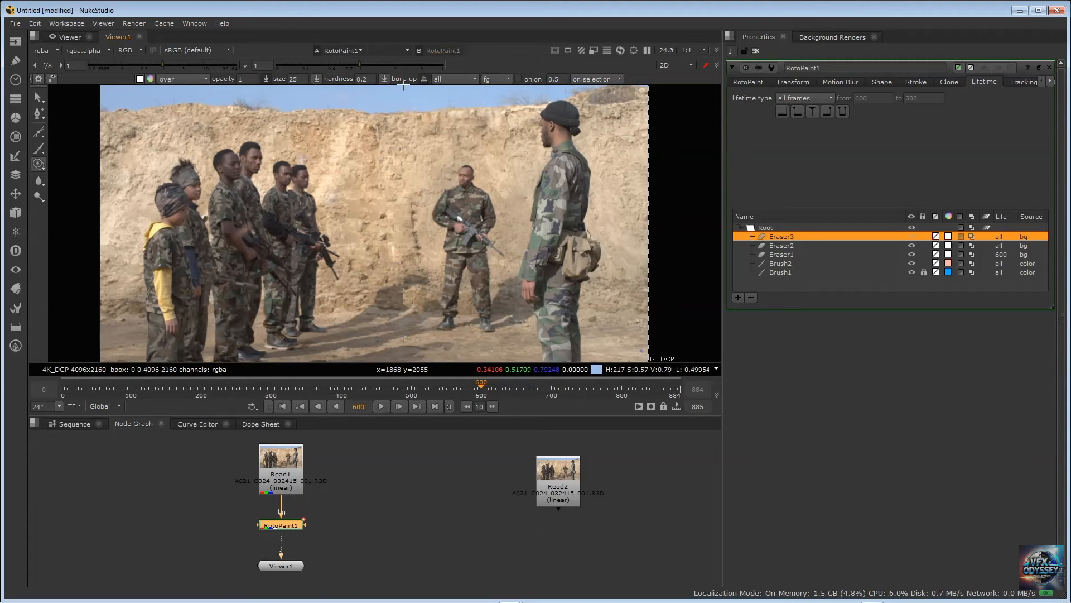
pyautogui.click(295, 79)
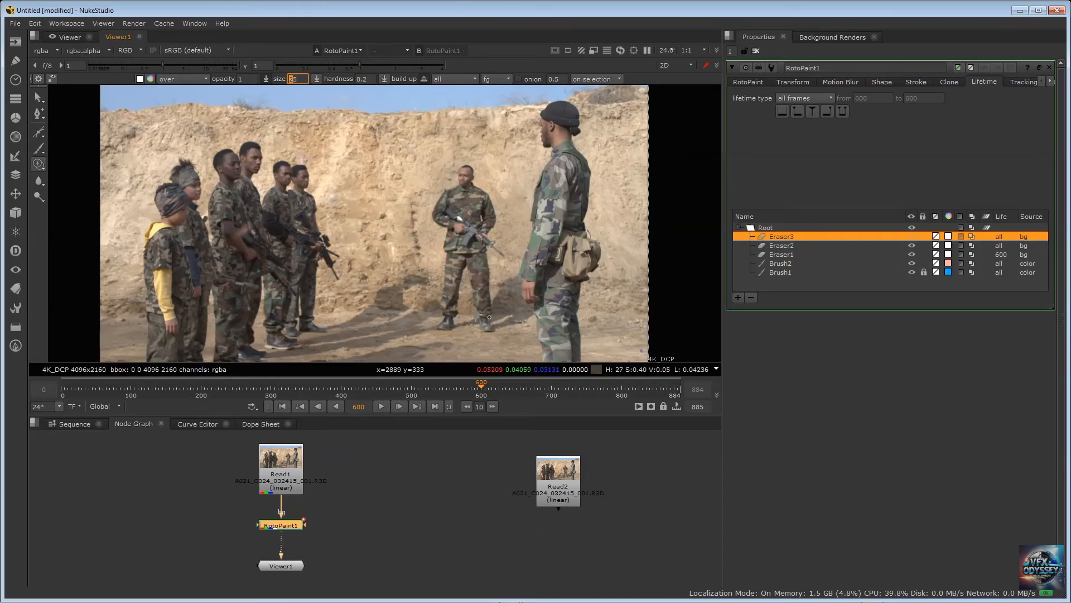
pyautogui.click(298, 79)
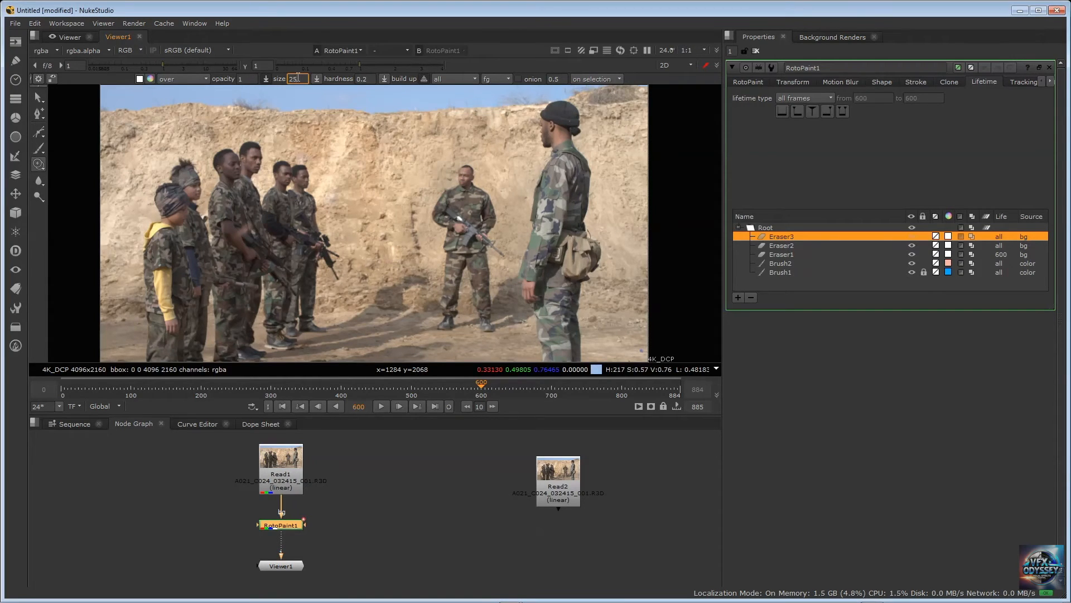
pyautogui.doubleClick(299, 78)
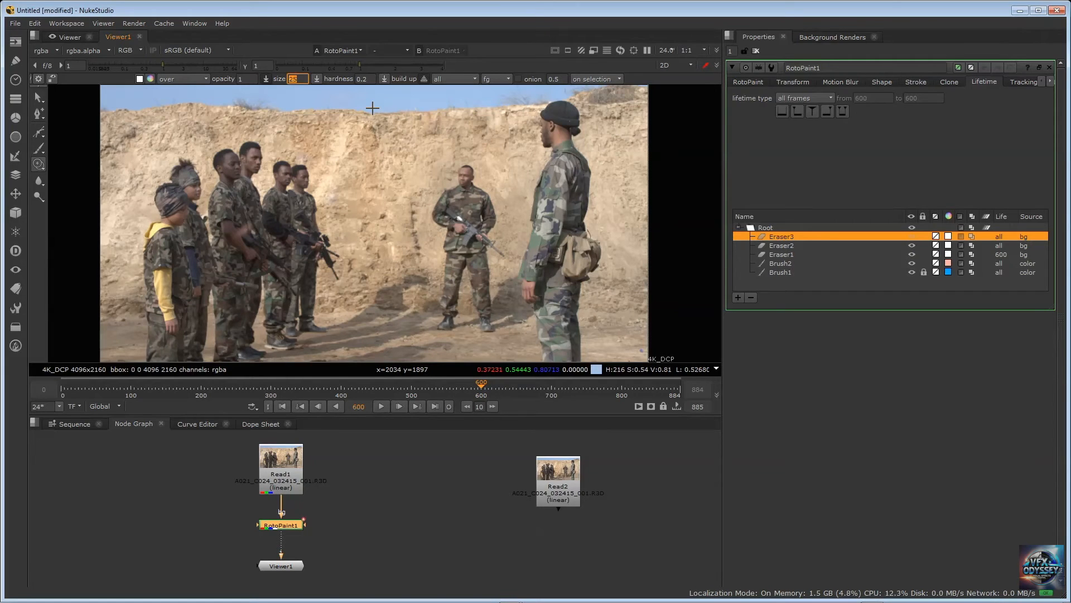
pyautogui.write('250')
pyautogui.press('Return')
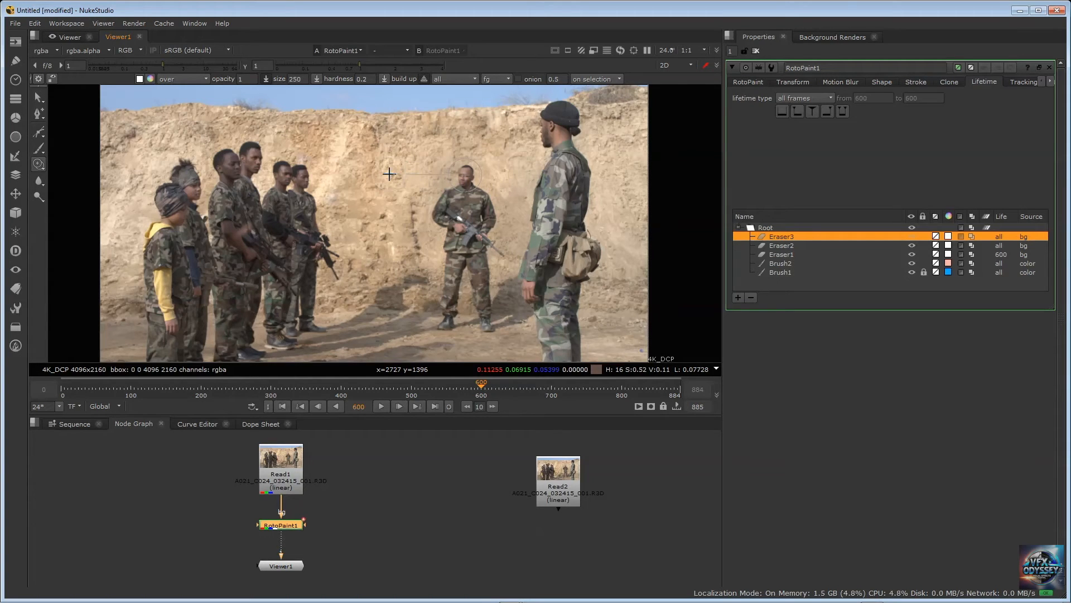
# Clone the central soldier from head to boots onto the empty ground beside him, toward the group of recruits
pyautogui.moveTo(386, 176); pyautogui.dragTo(401, 176)
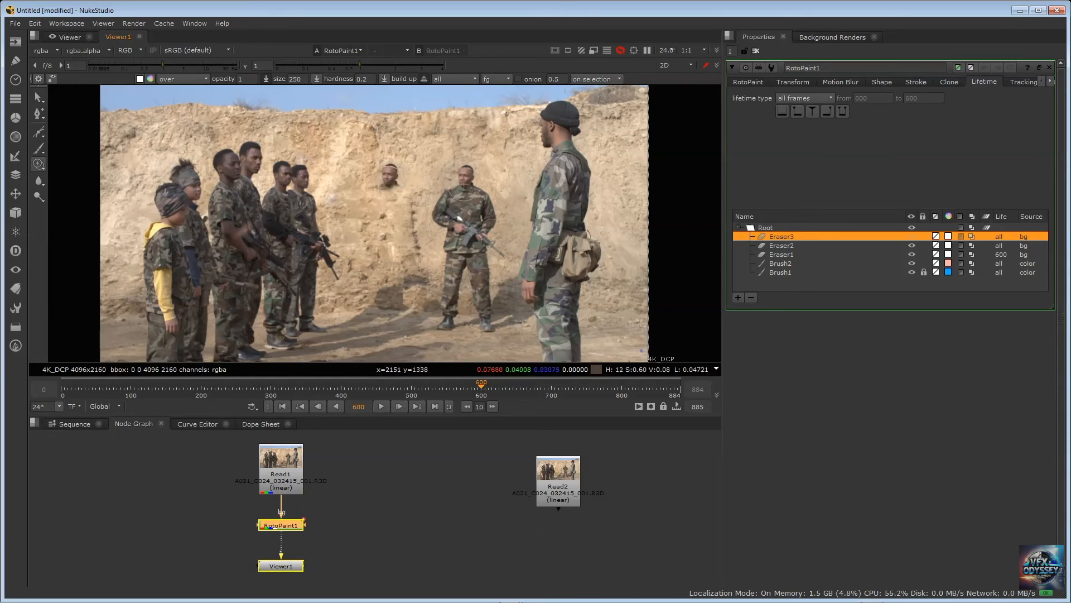
pyautogui.moveTo(391, 195)
pyautogui.mouseDown()
pyautogui.moveTo(422, 232)
pyautogui.moveTo(408, 237)
pyautogui.moveTo(393, 200)
pyautogui.moveTo(404, 240)
pyautogui.moveTo(383, 183)
pyautogui.moveTo(368, 228)
pyautogui.moveTo(375, 223)
pyautogui.moveTo(386, 268)
pyautogui.moveTo(379, 232)
pyautogui.moveTo(383, 279)
pyautogui.moveTo(409, 241)
pyautogui.moveTo(410, 323)
pyautogui.moveTo(368, 306)
pyautogui.mouseUp()
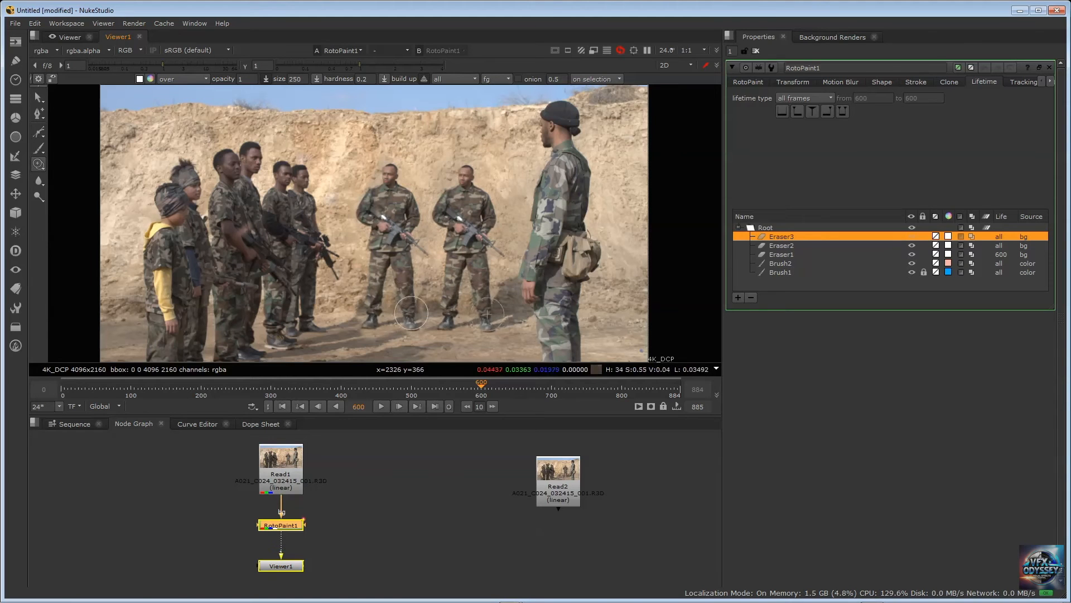
pyautogui.moveTo(369, 218); pyautogui.dragTo(386, 296)
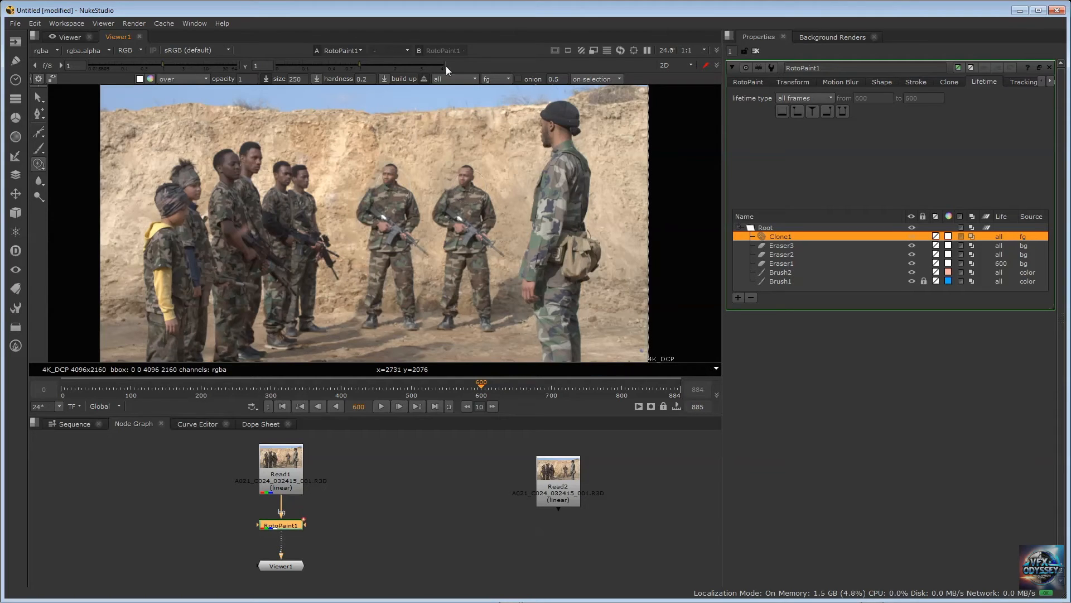
# Check the cloned soldier on the earlier frames 552, 508 and 466
pyautogui.click(449, 390)
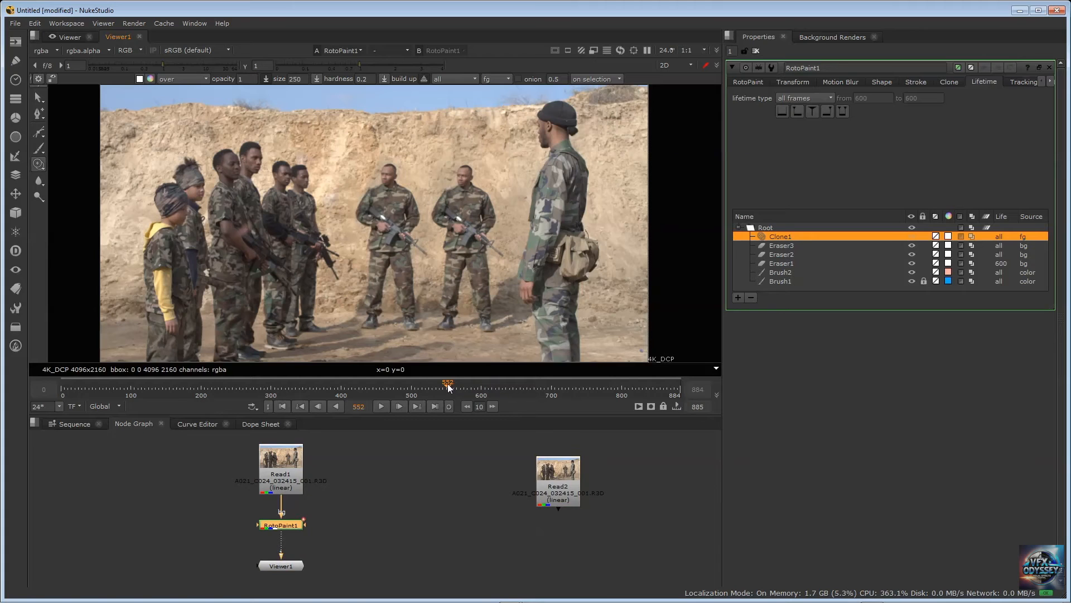
pyautogui.click(419, 386)
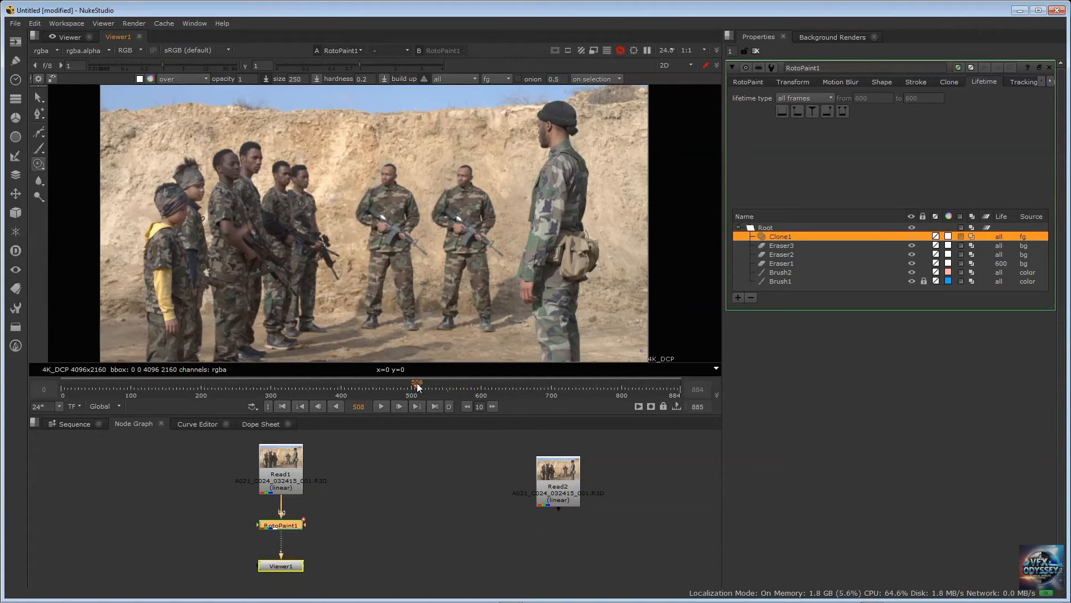
pyautogui.click(388, 387)
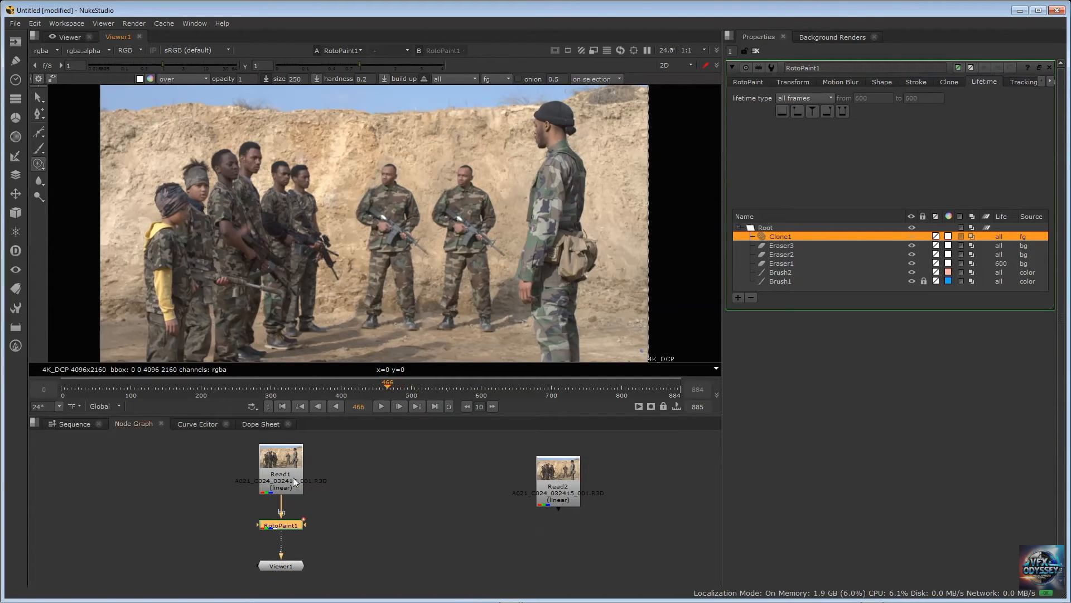
# Switch from the Clone tool to the selection tool and deselect the Clone1 stroke to clear its outline from the footage
pyautogui.click(282, 458)
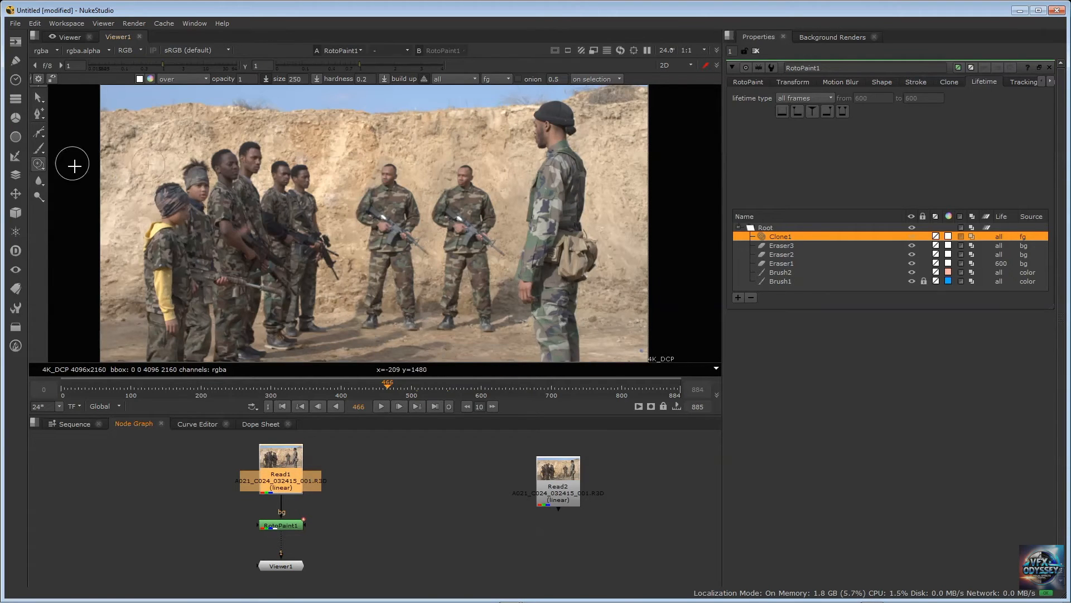
pyautogui.click(36, 96)
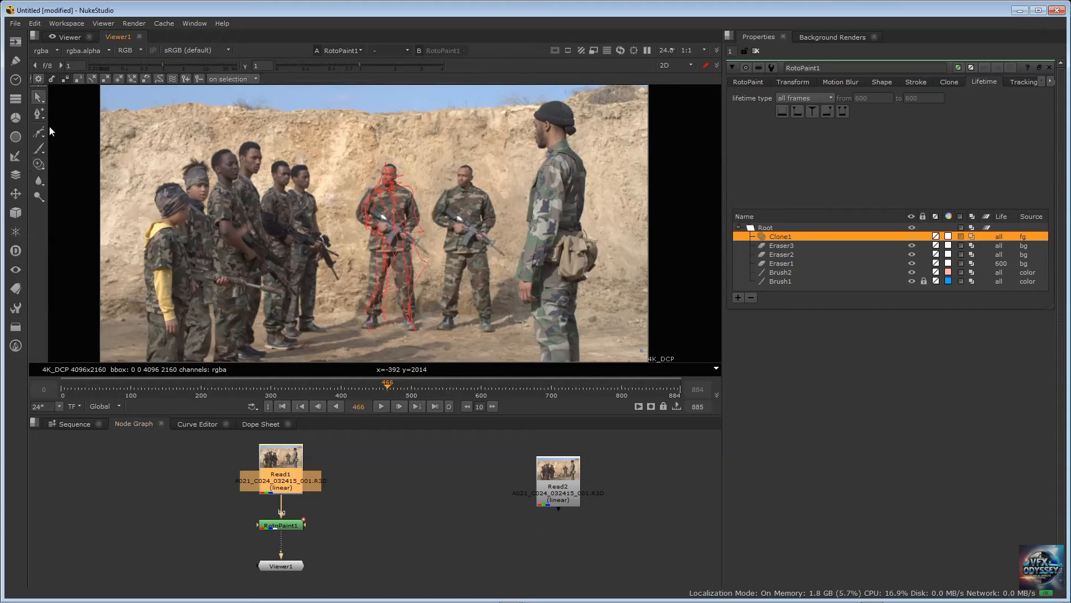
pyautogui.click(71, 138)
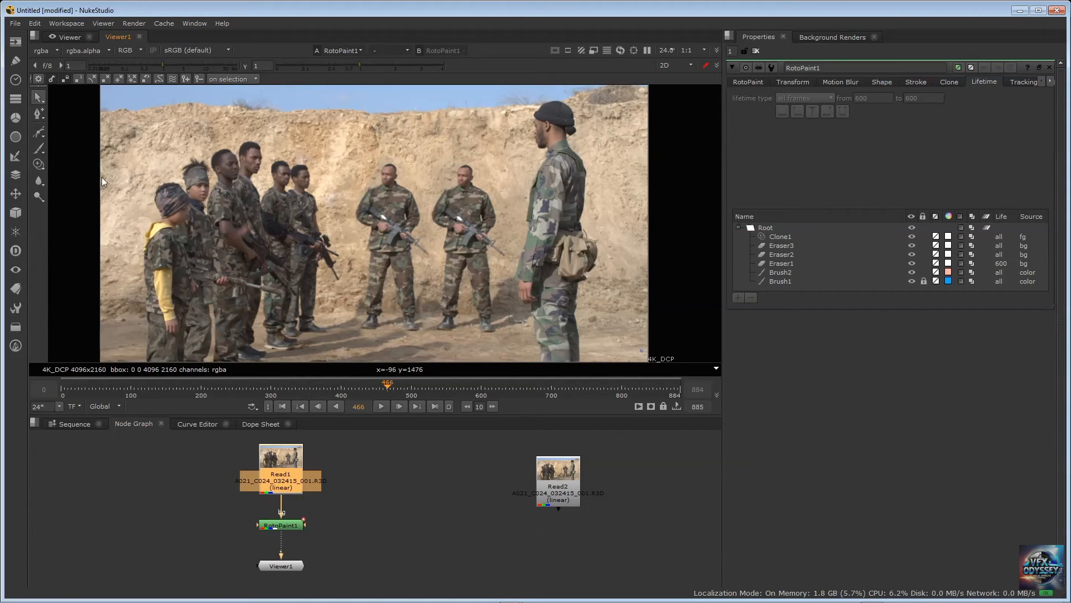
# Scrub through the footage between frames 475 and 663 to examine how the cloned soldier holds up, ending on frame 481
pyautogui.click(411, 386)
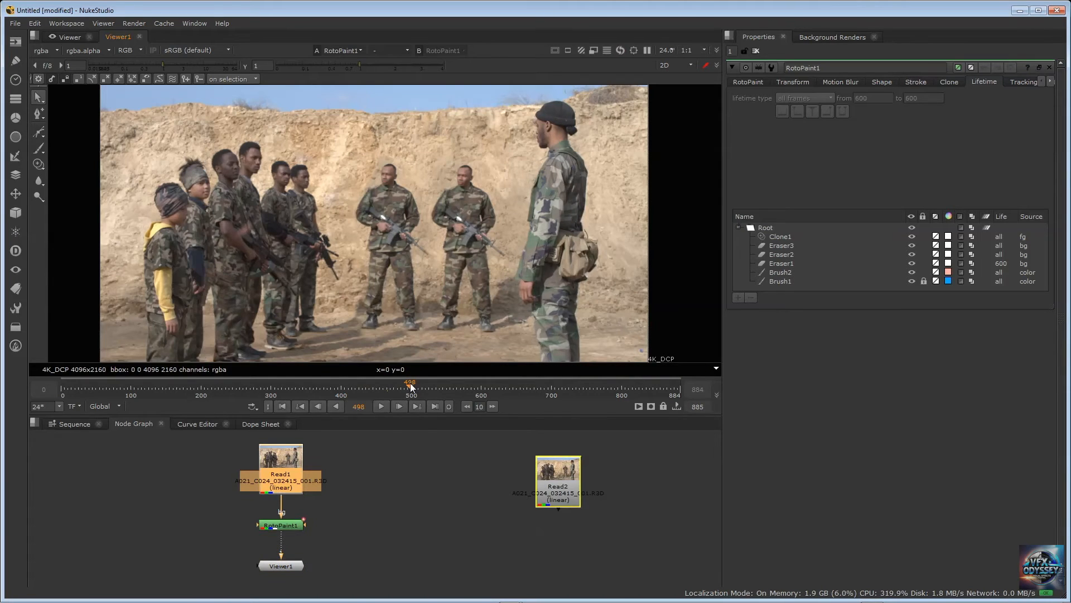
pyautogui.moveTo(411, 386); pyautogui.dragTo(394, 390)
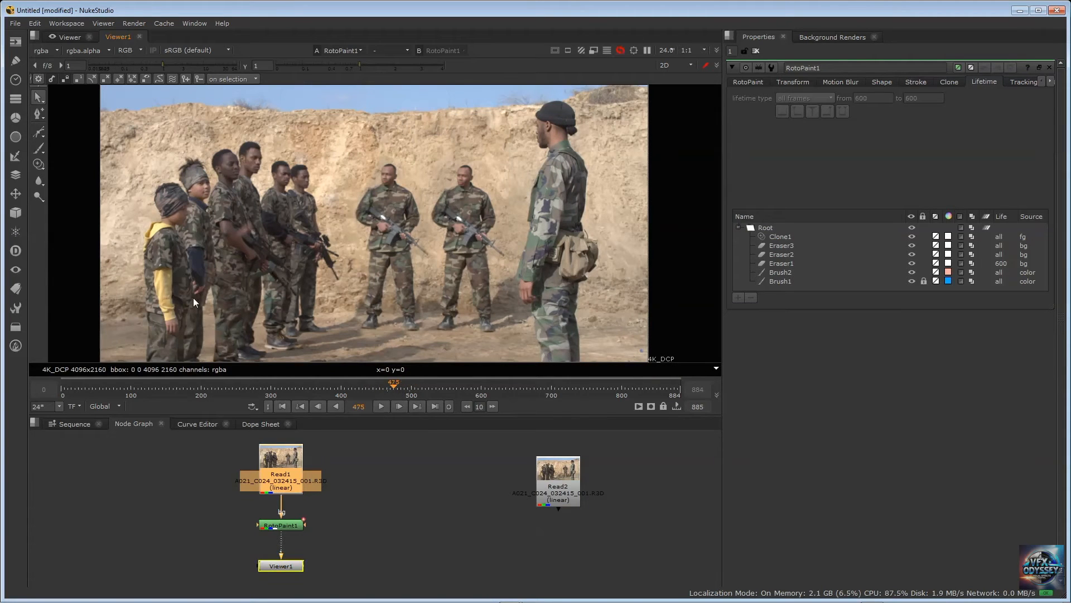
pyautogui.click(418, 386)
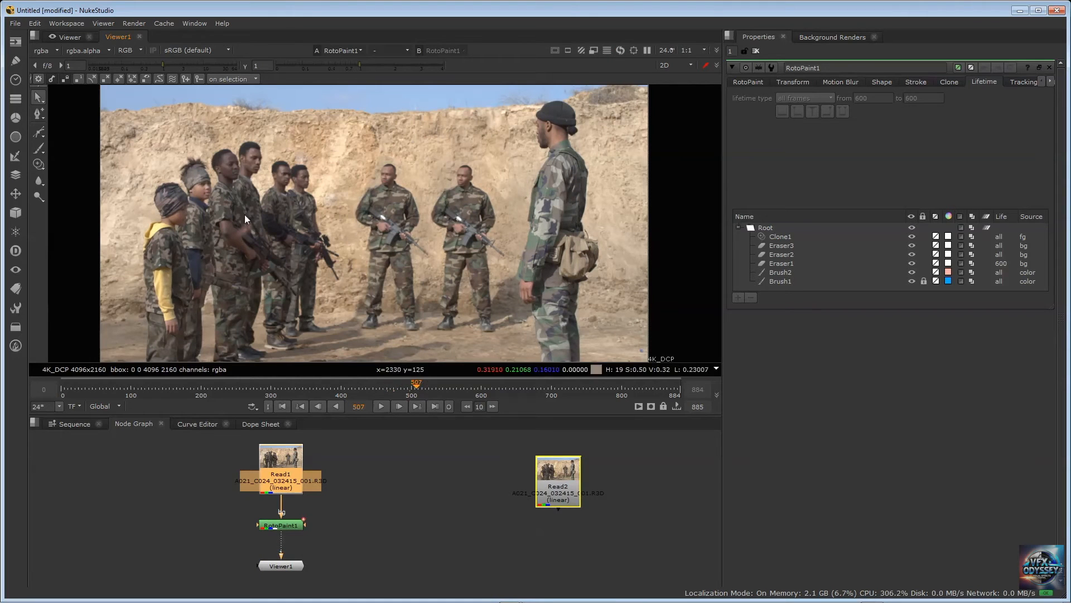
pyautogui.click(436, 383)
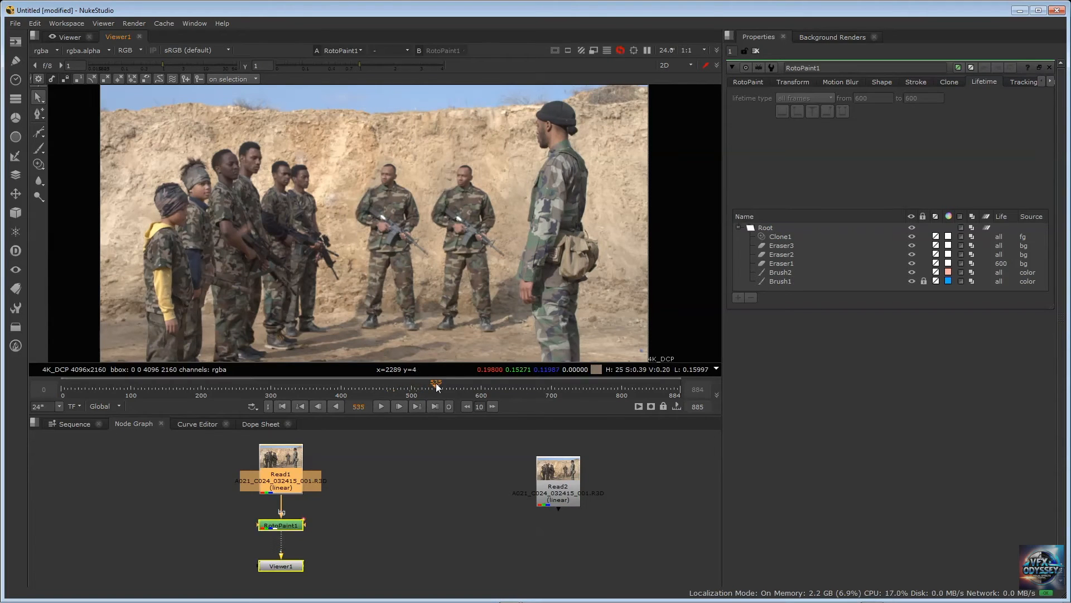
pyautogui.click(456, 385)
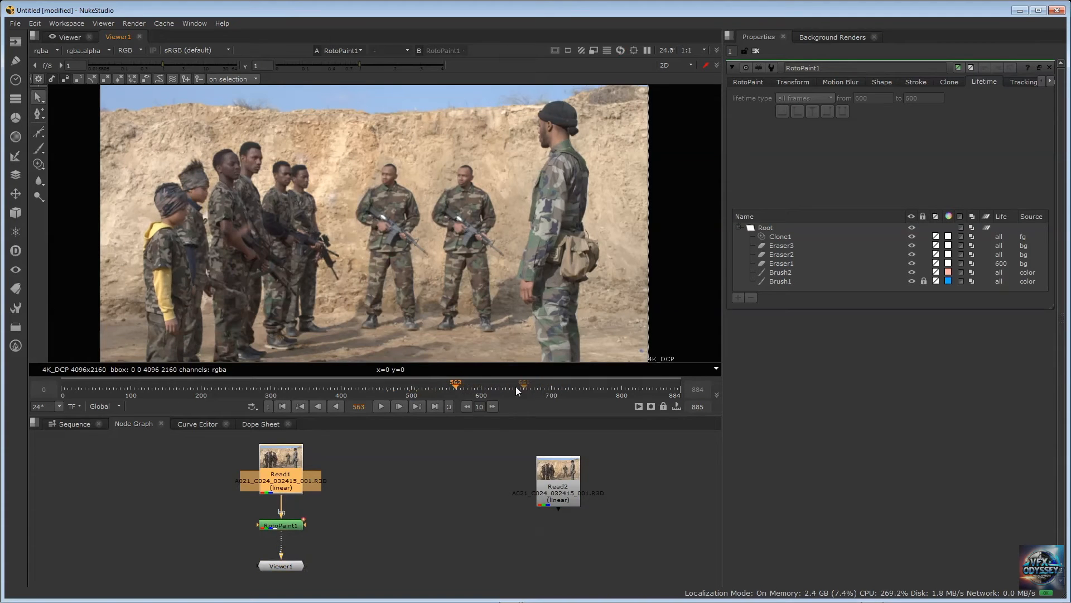
pyautogui.click(497, 385)
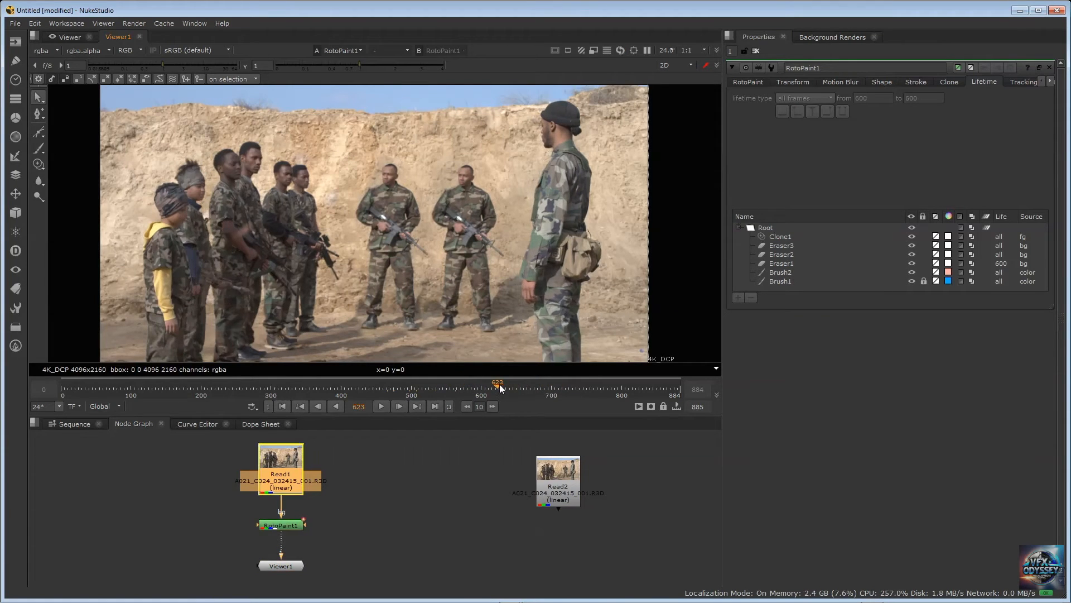
pyautogui.click(525, 383)
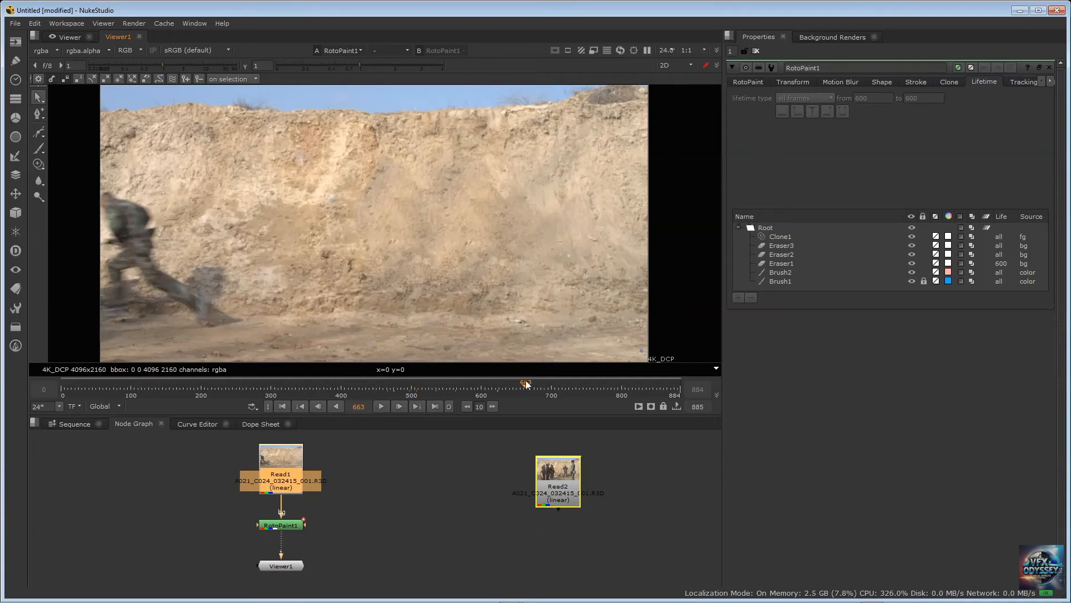
pyautogui.click(494, 384)
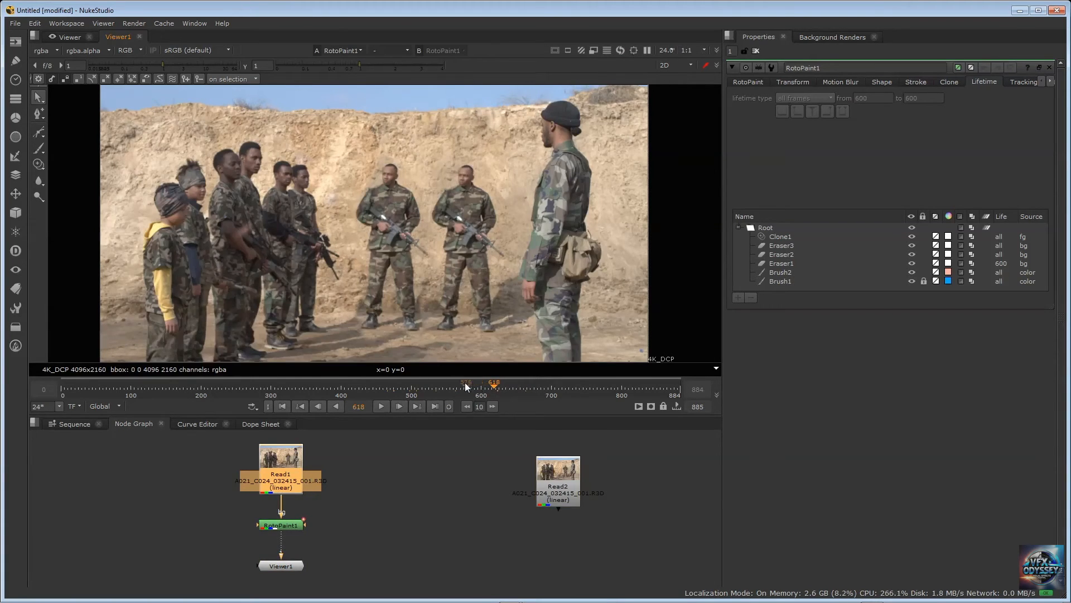
pyautogui.click(464, 383)
pyautogui.click(397, 383)
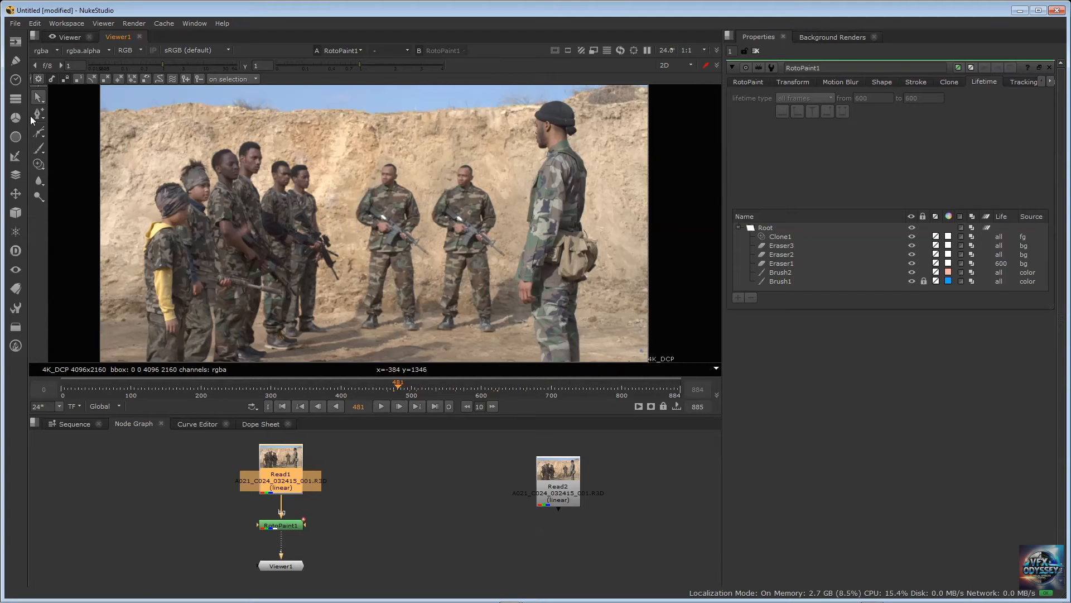
pyautogui.rightClick(44, 168)
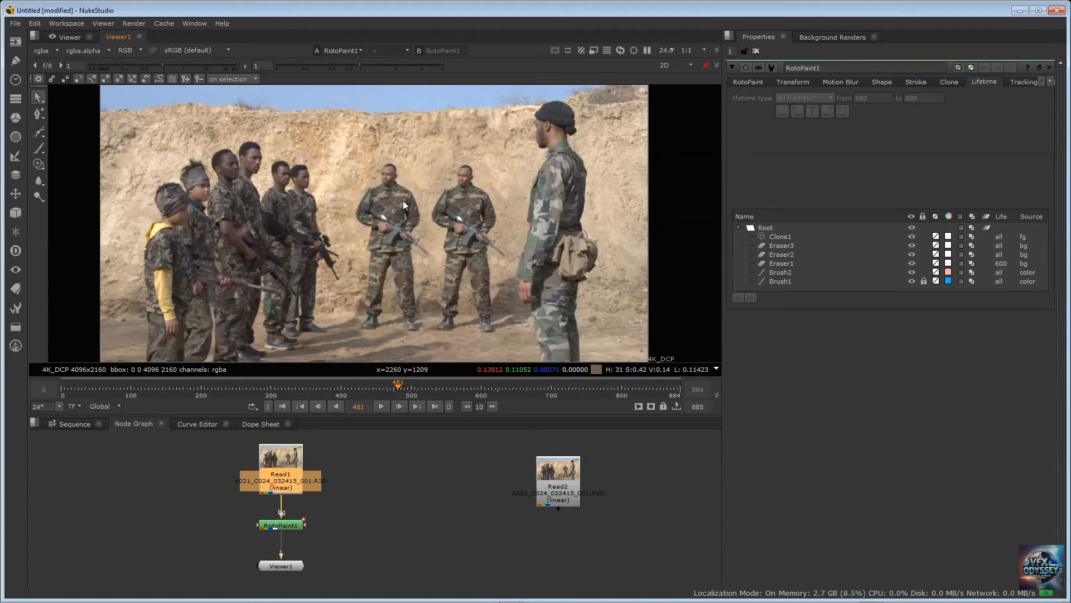
# Move the Read2 node closer to Read1 and set the start of its frame range to 884
pyautogui.moveTo(559, 467); pyautogui.dragTo(488, 458)
pyautogui.doubleClick(486, 461)
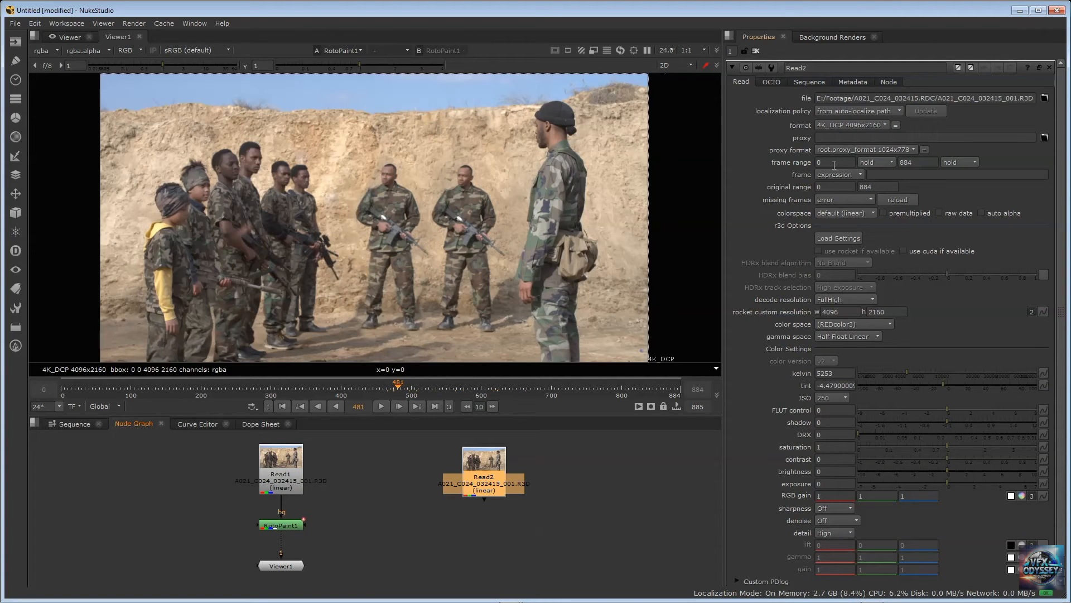
pyautogui.click(834, 162)
pyautogui.write('884')
pyautogui.press('Return')
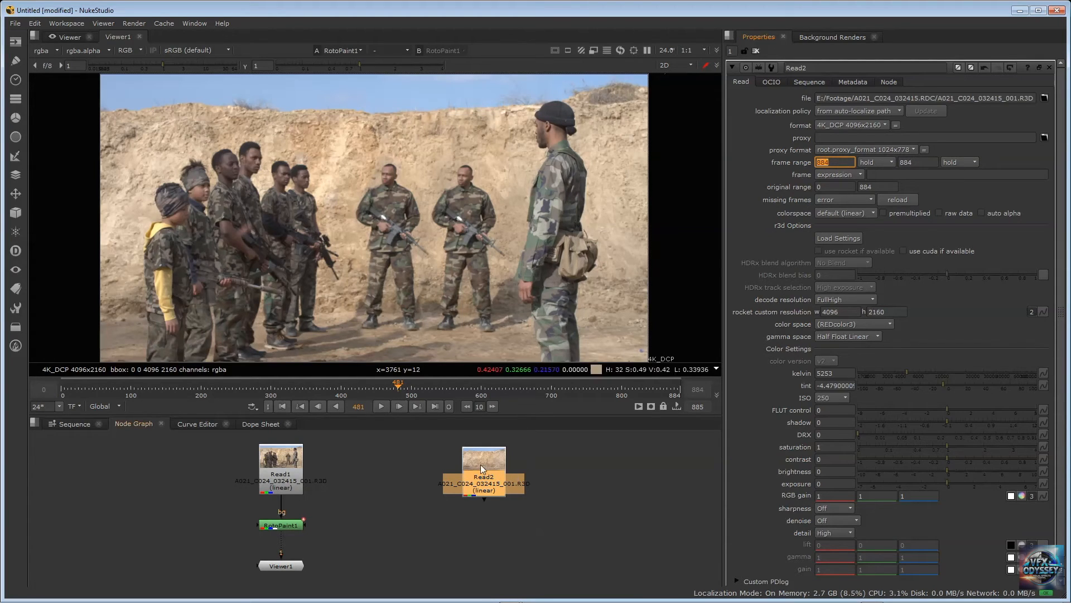
pyautogui.moveTo(482, 467); pyautogui.dragTo(419, 462)
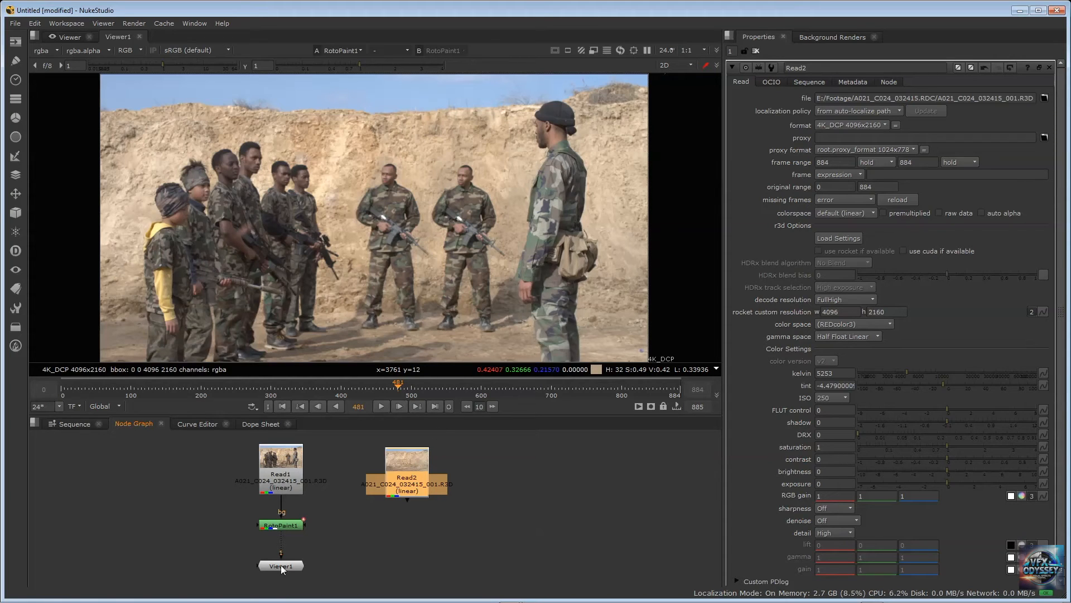
# Reopen the RotoPaint1 properties and delete the Clone1 stroke
pyautogui.click(296, 524)
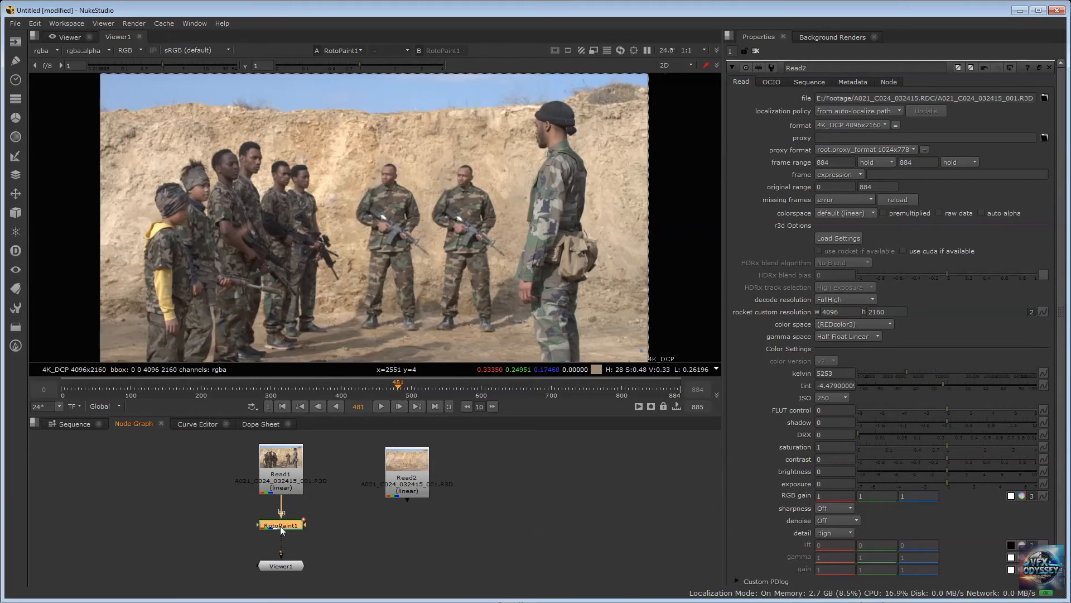
pyautogui.doubleClick(282, 526)
pyautogui.click(784, 238)
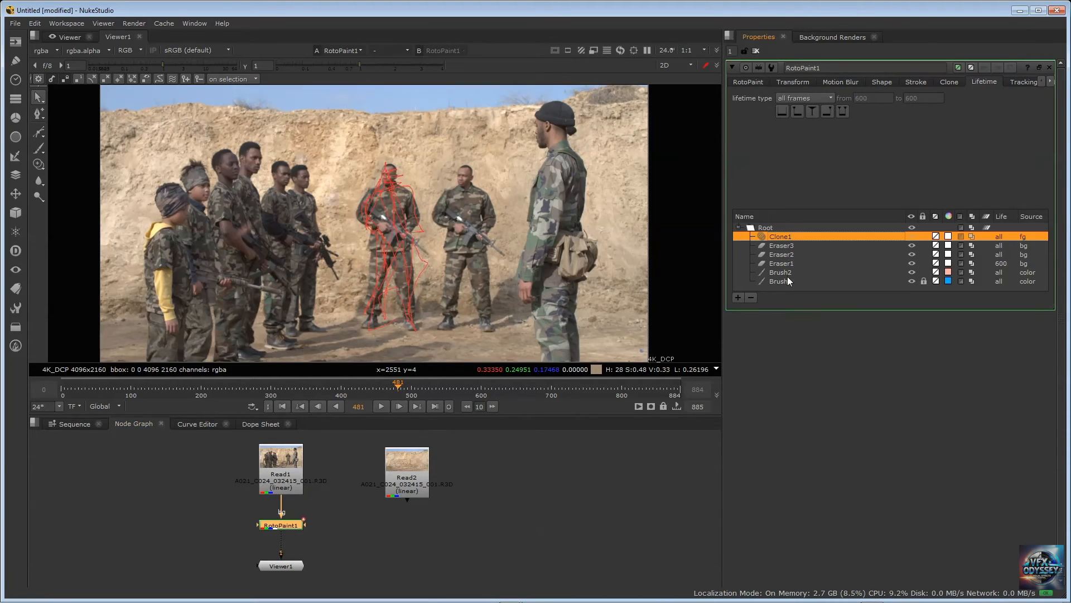
pyautogui.keyDown('shift'); pyautogui.click(788, 280); pyautogui.keyUp('shift')
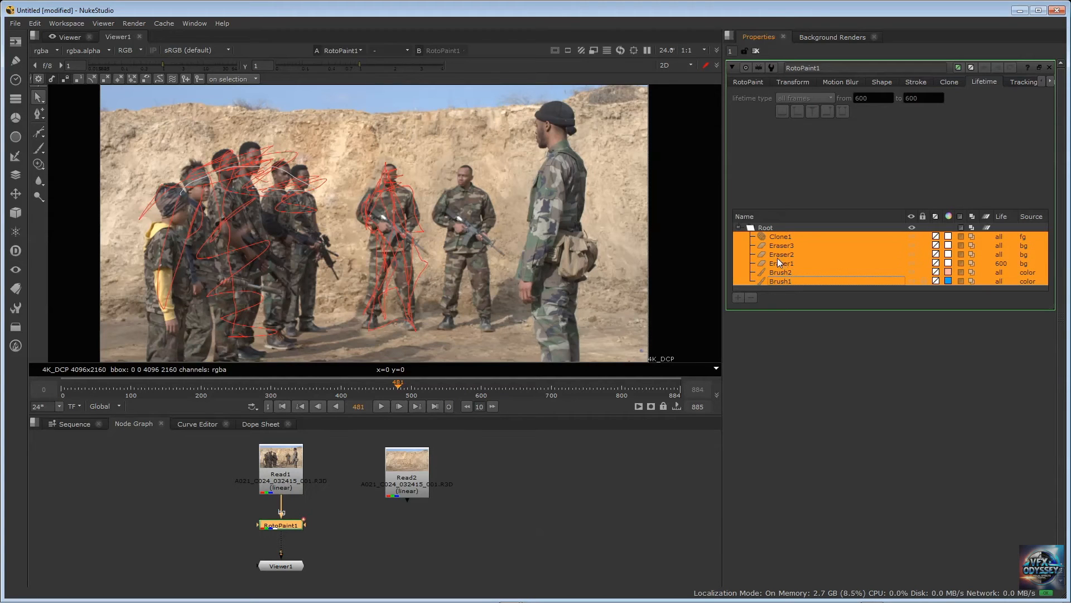
pyautogui.click(781, 236)
pyautogui.press('Delete')
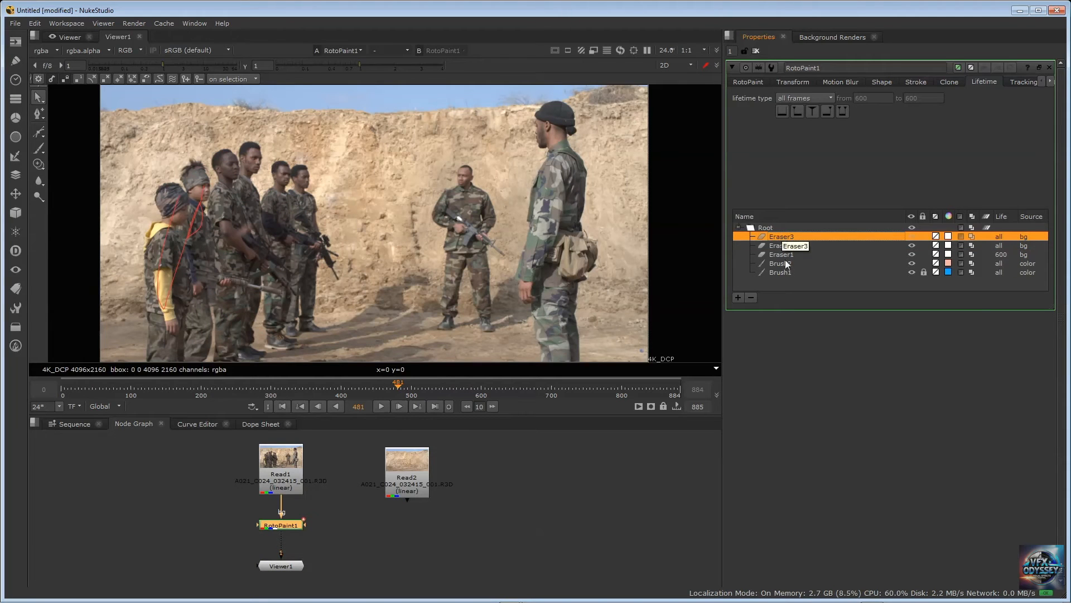
# Delete the Eraser3, Eraser2, Eraser1 and Brush2 strokes from RotoPaint1
pyautogui.keyDown('shift'); pyautogui.click(782, 273); pyautogui.keyUp('shift')
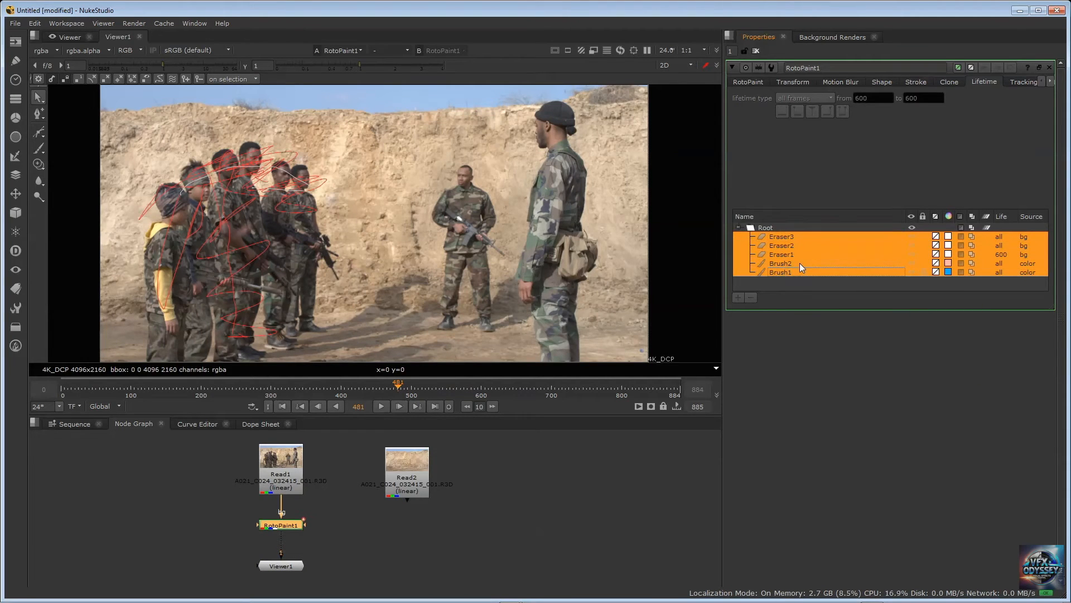
pyautogui.click(786, 254)
pyautogui.click(784, 238)
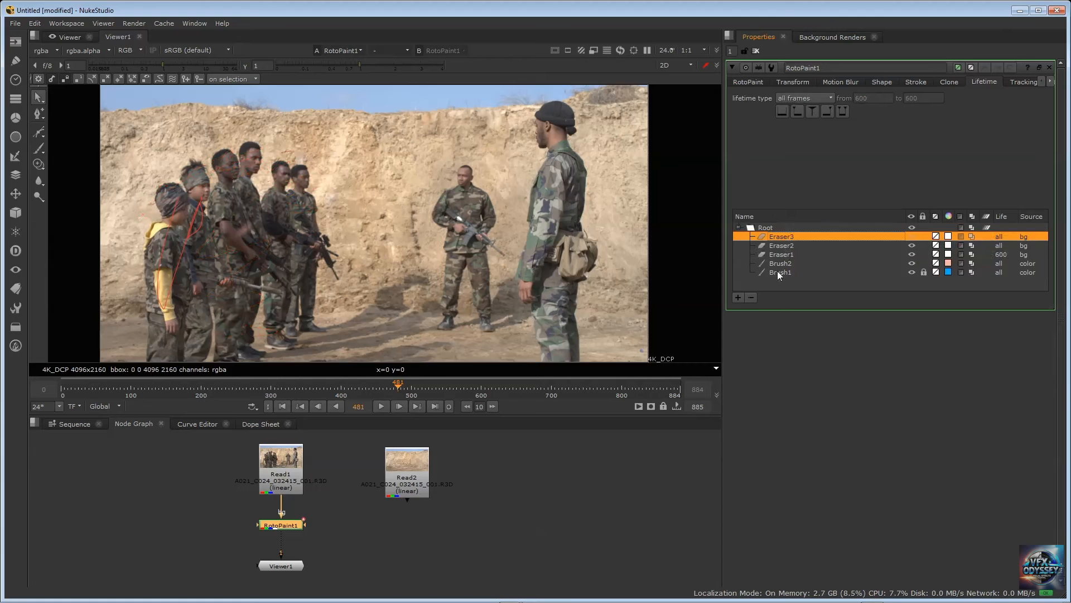
pyautogui.click(751, 297)
pyautogui.click(751, 297)
pyautogui.click(751, 297)
pyautogui.click(751, 298)
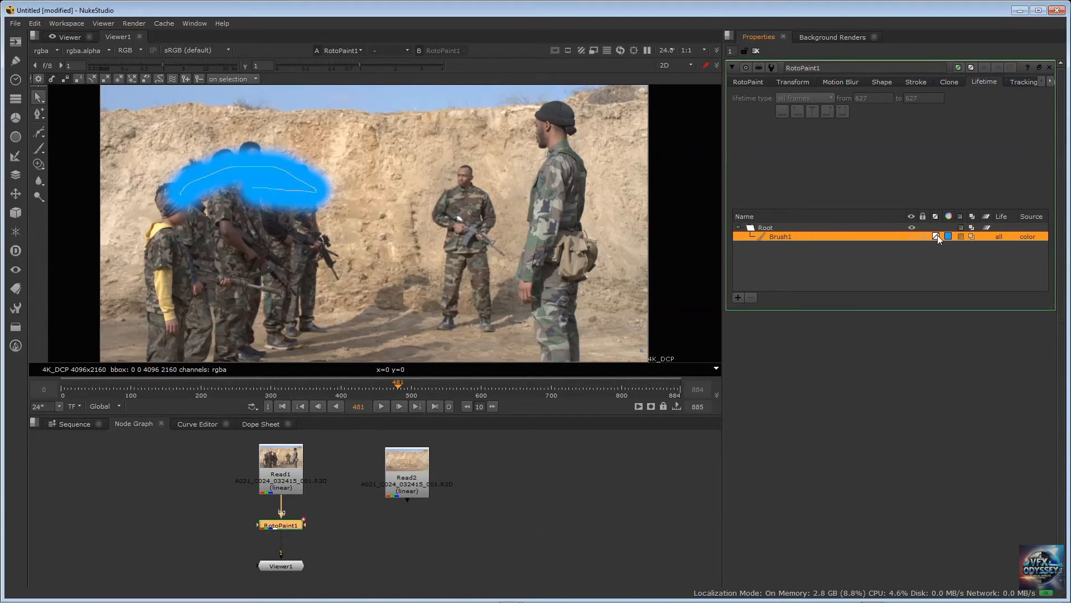
# Unlock the remaining Brush1 stroke and delete it
pyautogui.click(852, 266)
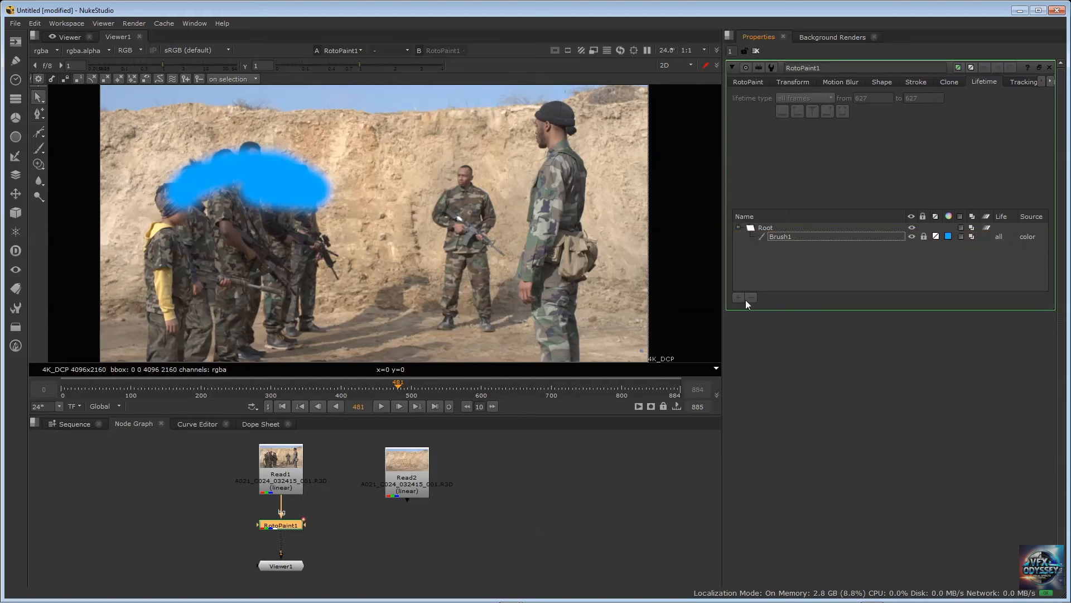
pyautogui.click(788, 239)
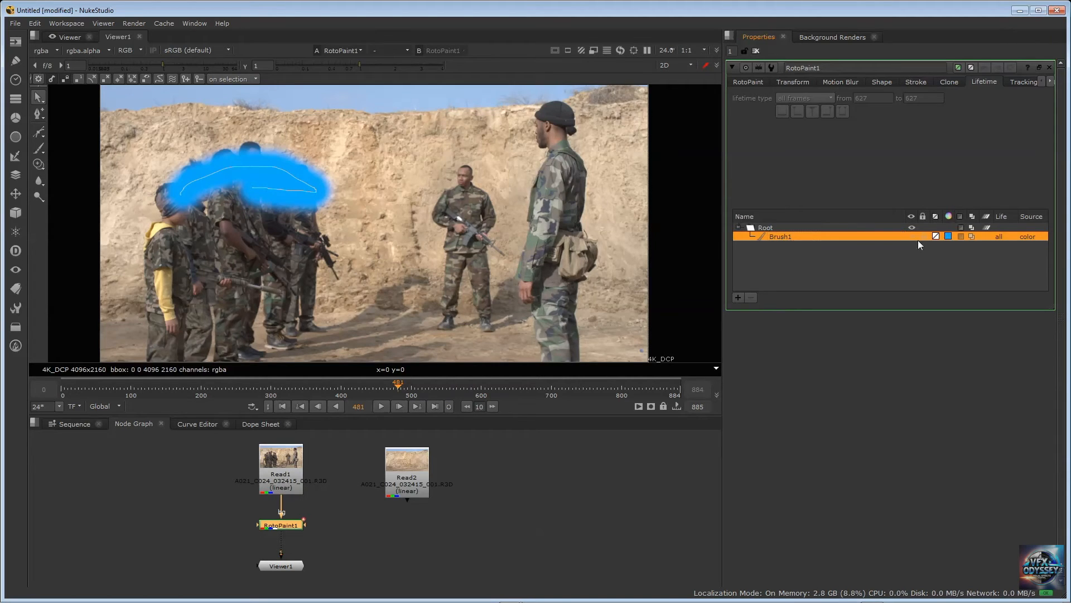
pyautogui.click(751, 297)
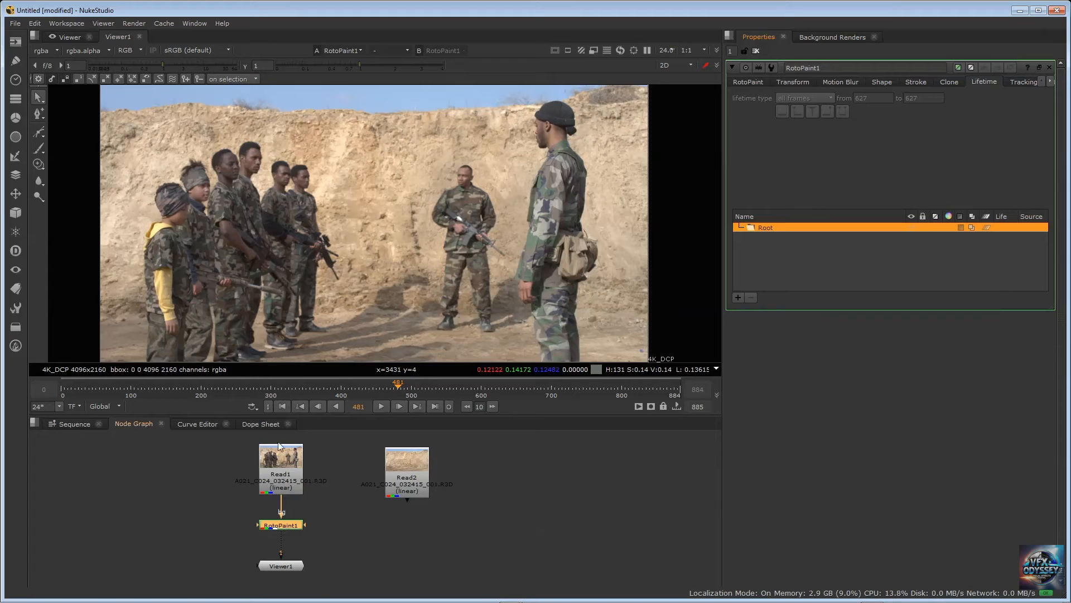
# Deselect RotoPaint1, maximize the Node Graph and frame the Read and RotoPaint nodes at a larger size
pyautogui.click(326, 461)
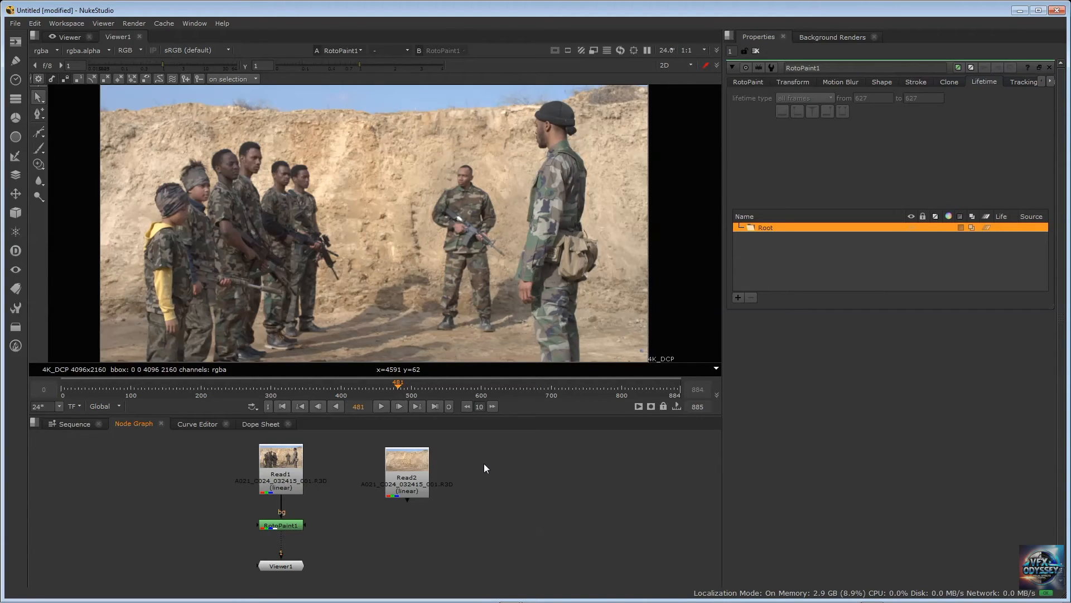
pyautogui.press('space')
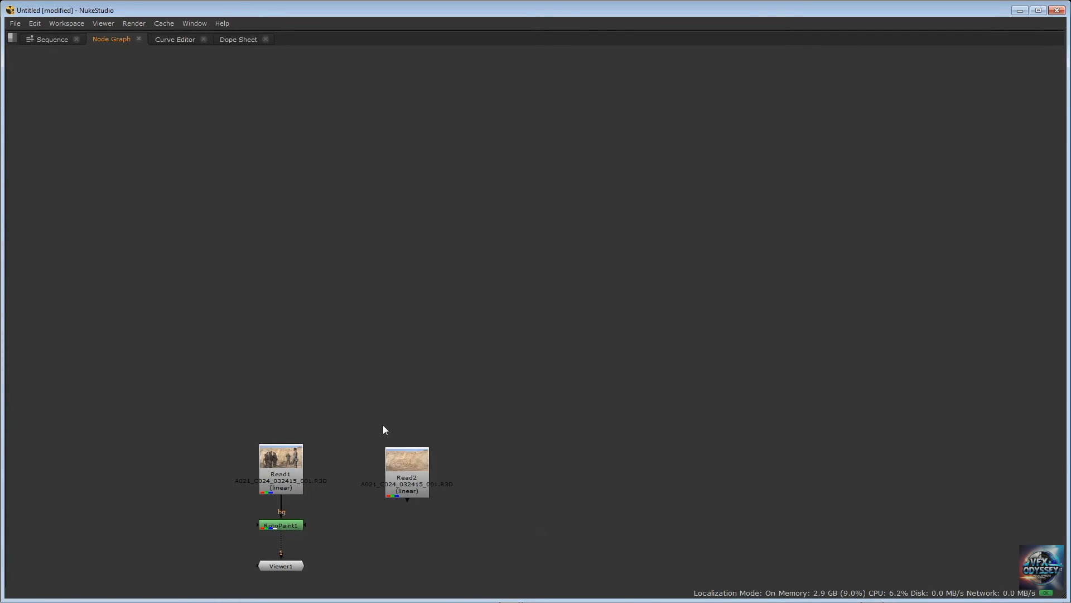
pyautogui.scroll(5, 382, 413)
pyautogui.moveTo(509, 94); pyautogui.dragTo(508, 98, button='middle')
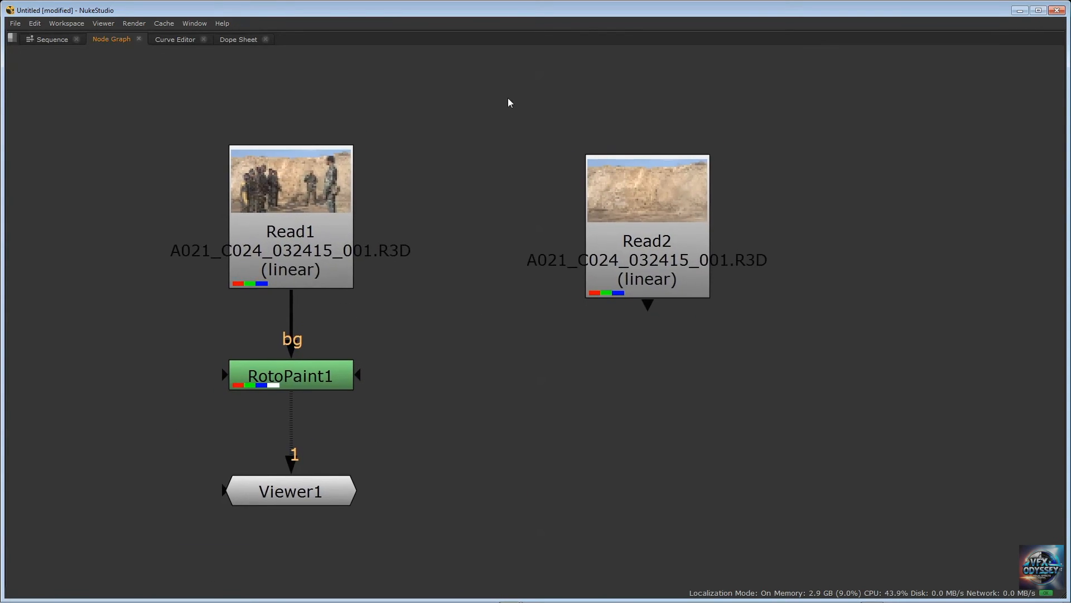
# Rearrange the node tree so Read1, RotoPaint1 and Viewer1 sit further right, with Read2 placed beside Read1 on its left
pyautogui.moveTo(268, 381); pyautogui.dragTo(327, 382)
pyautogui.click(315, 165)
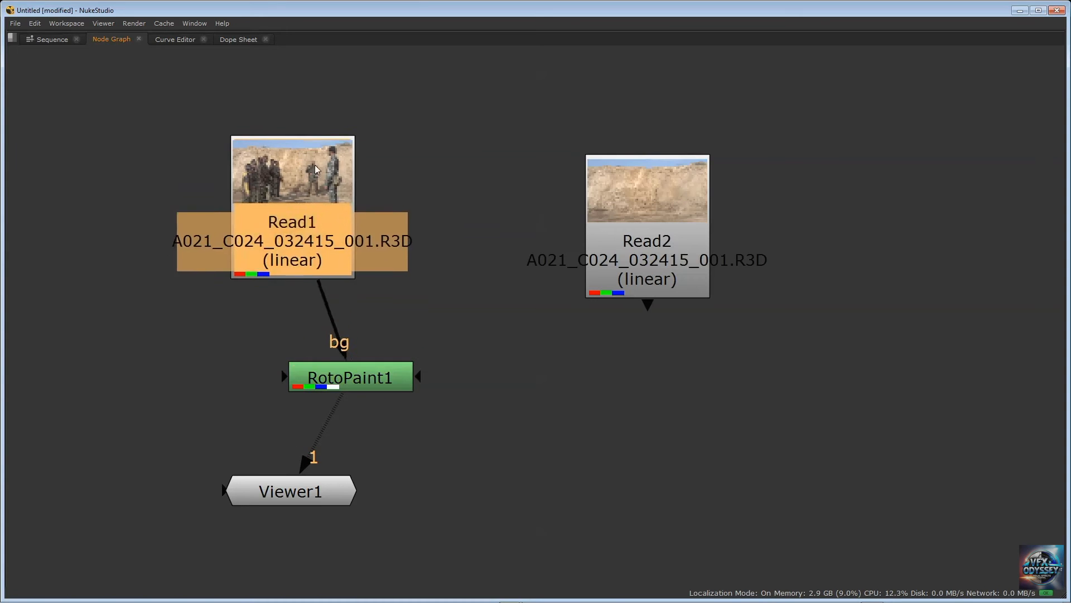
pyautogui.moveTo(314, 165); pyautogui.dragTo(384, 153)
pyautogui.click(370, 365)
pyautogui.moveTo(370, 365); pyautogui.dragTo(387, 361)
pyautogui.moveTo(326, 487); pyautogui.dragTo(386, 486)
pyautogui.moveTo(651, 201); pyautogui.dragTo(154, 174)
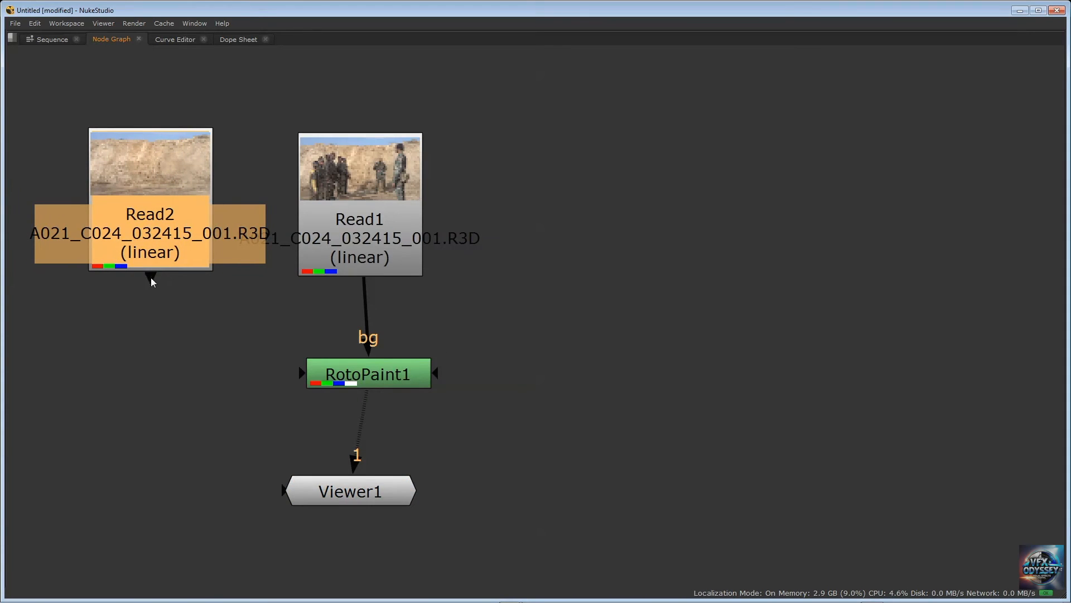
# Connect Read2 to RotoPaint1's bg1 input, then restore the full workspace layout with all nodes framed
pyautogui.moveTo(150, 277); pyautogui.dragTo(313, 376)
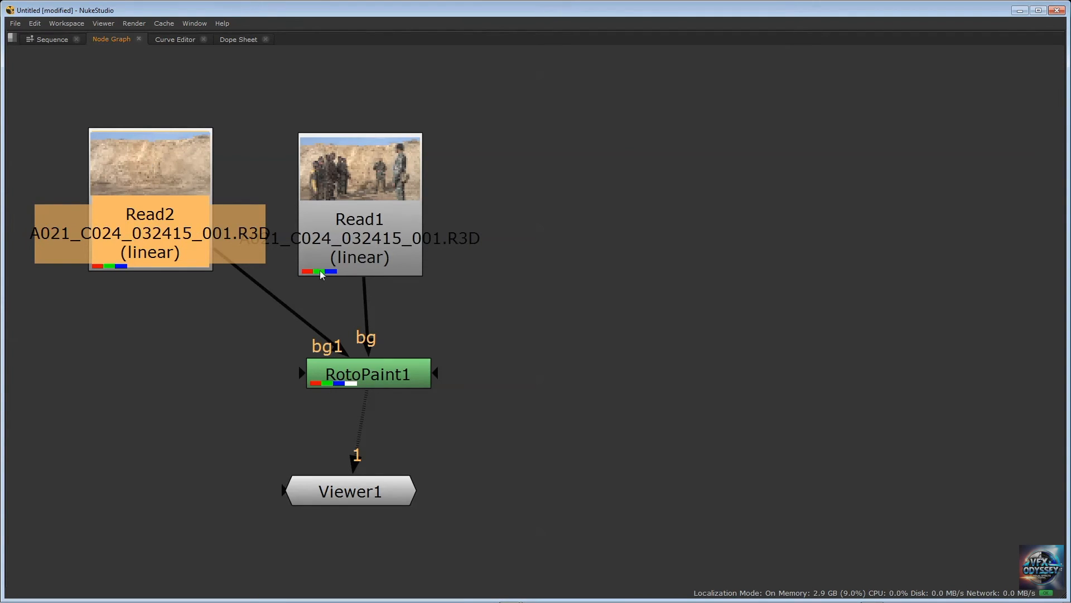
pyautogui.click(551, 336)
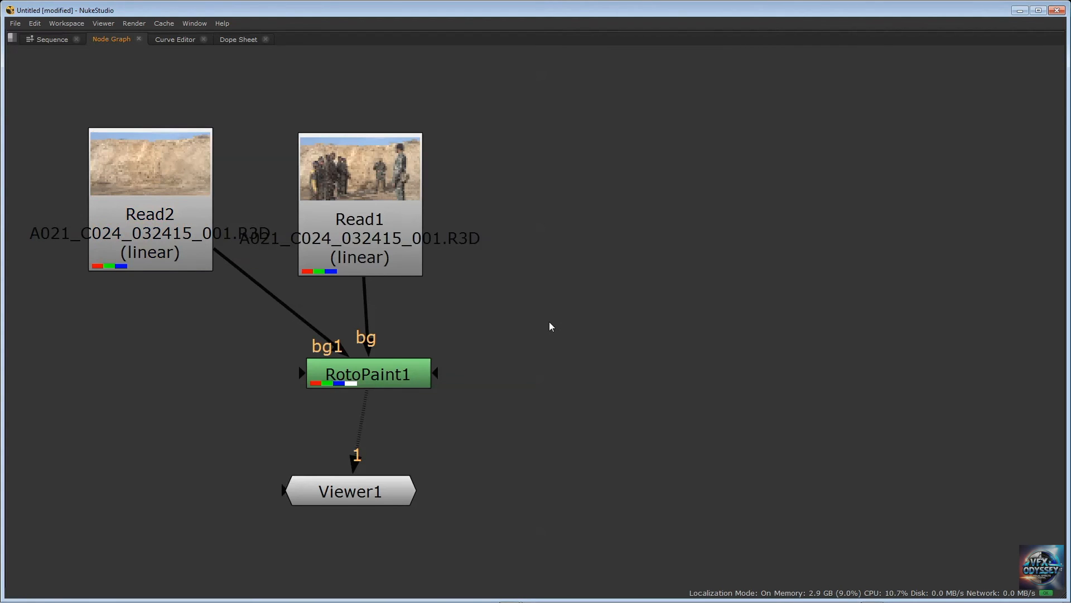
pyautogui.press('space')
pyautogui.scroll(-2, 491, 462)
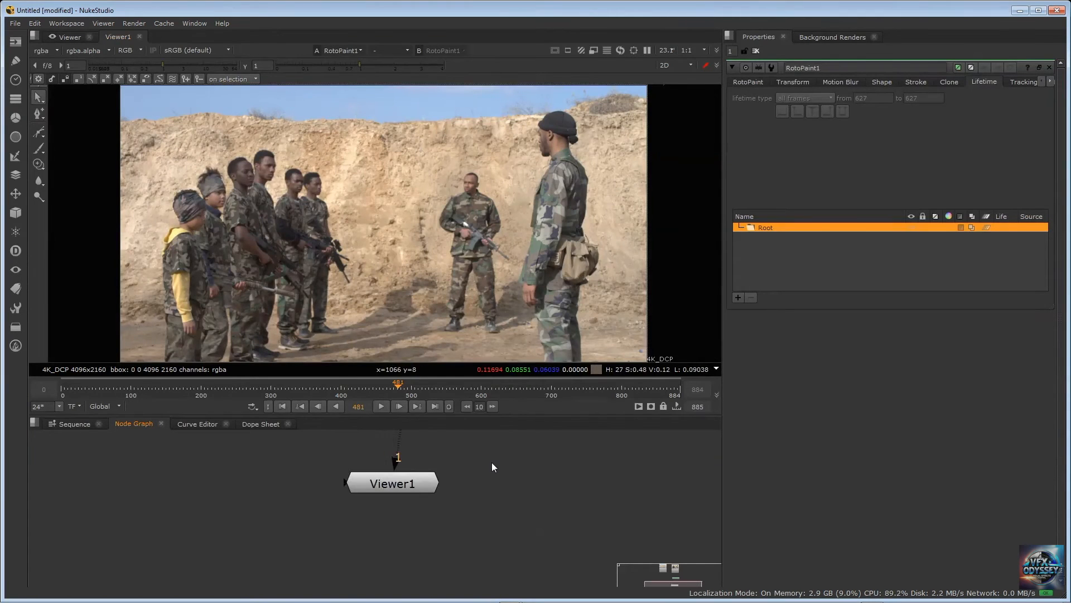
pyautogui.press('f')
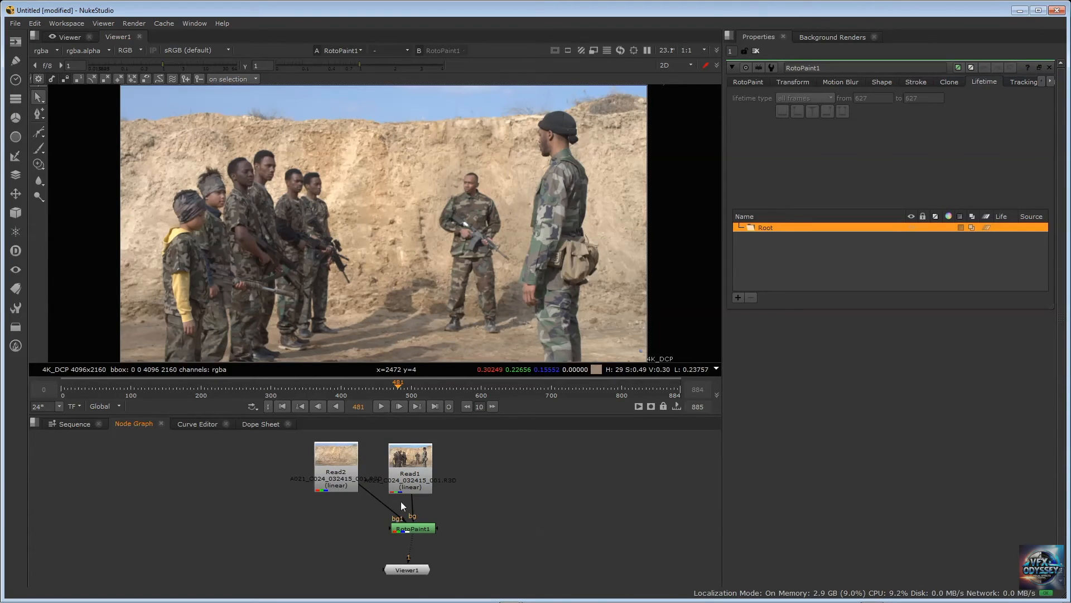
pyautogui.scroll(2, 404, 494)
pyautogui.scroll(-2, 404, 493)
# Activate the Reveal tool with a stroke lifetime of all frames and a brush size of 250
pyautogui.click(43, 168)
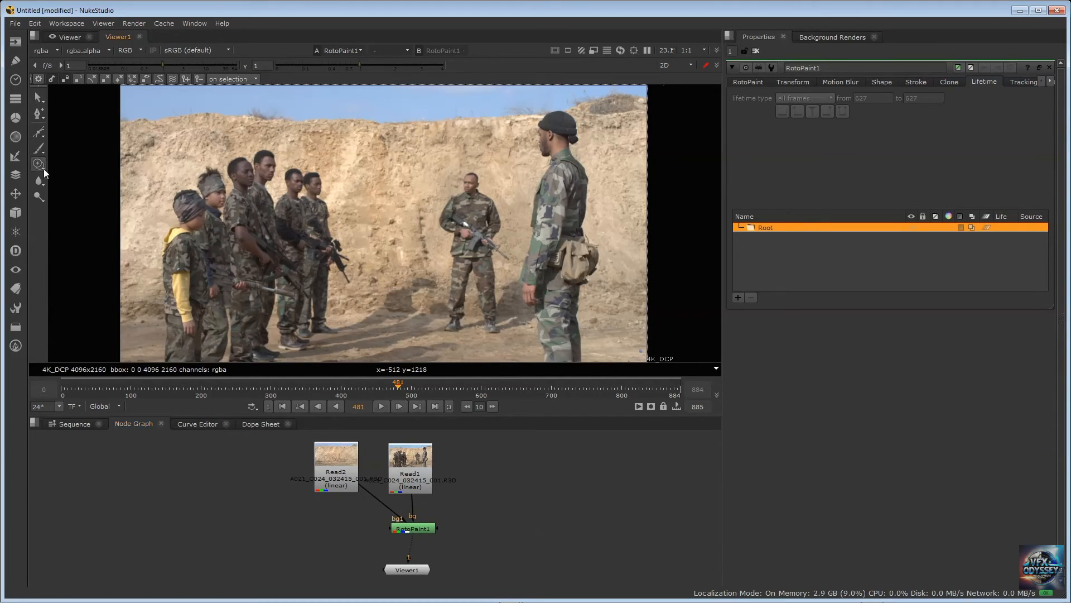
pyautogui.rightClick(43, 169)
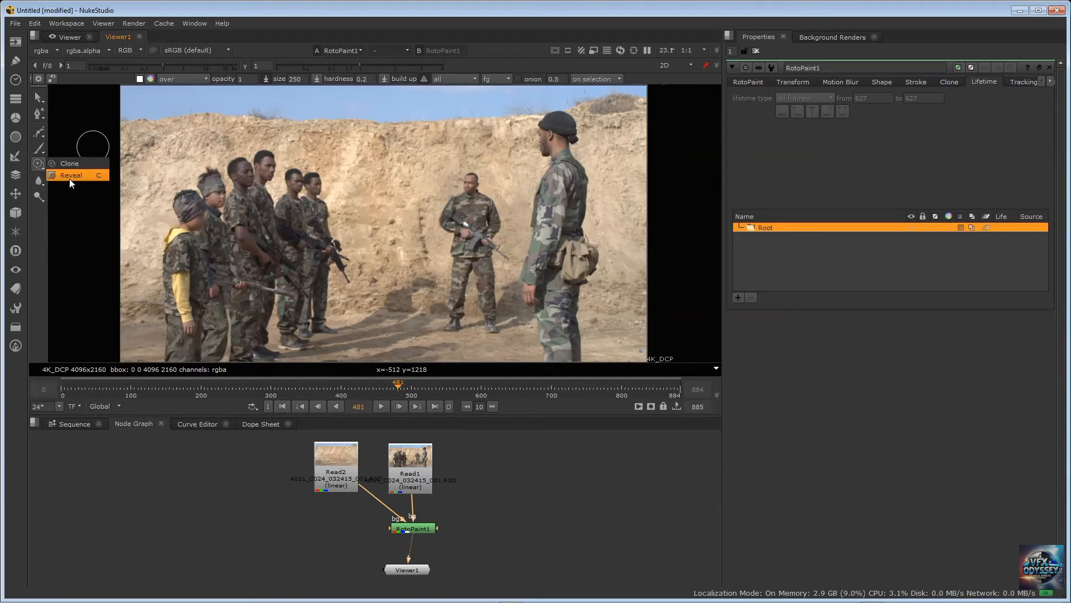
pyautogui.click(69, 176)
pyautogui.click(412, 79)
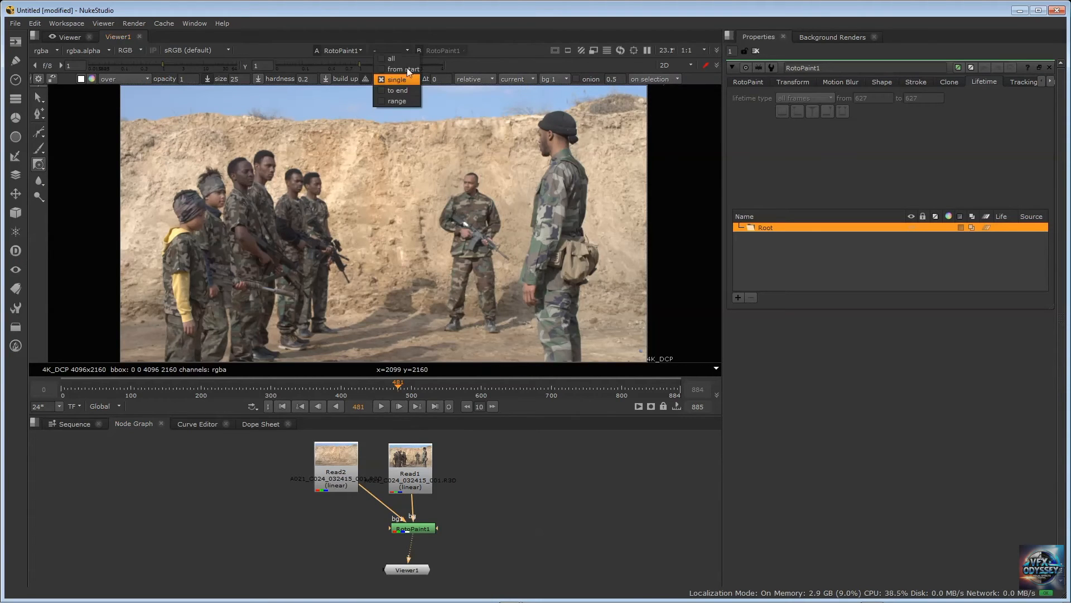
pyautogui.click(406, 57)
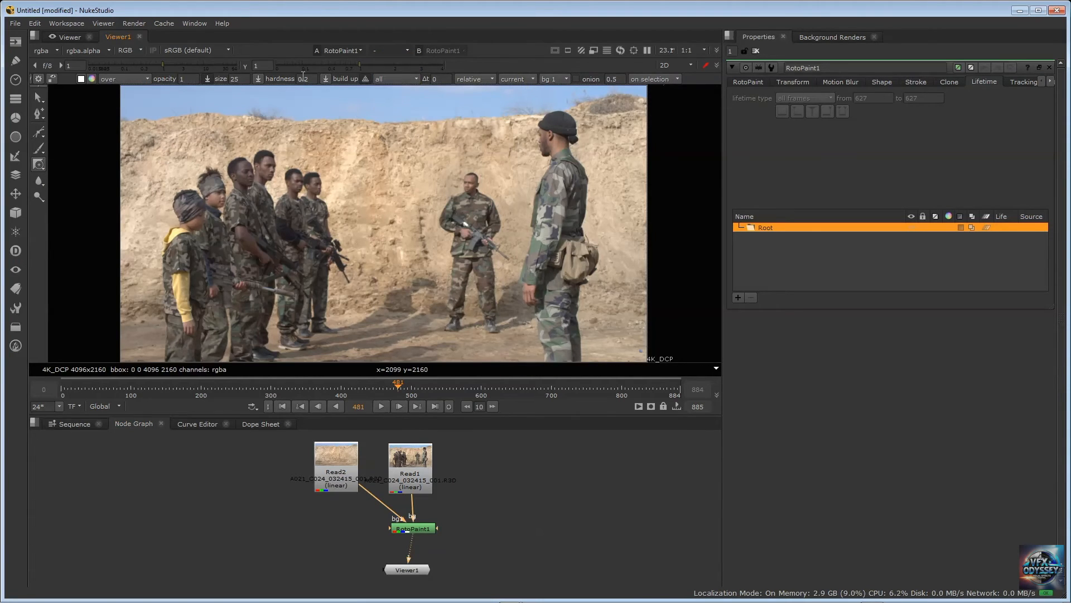
pyautogui.doubleClick(234, 79)
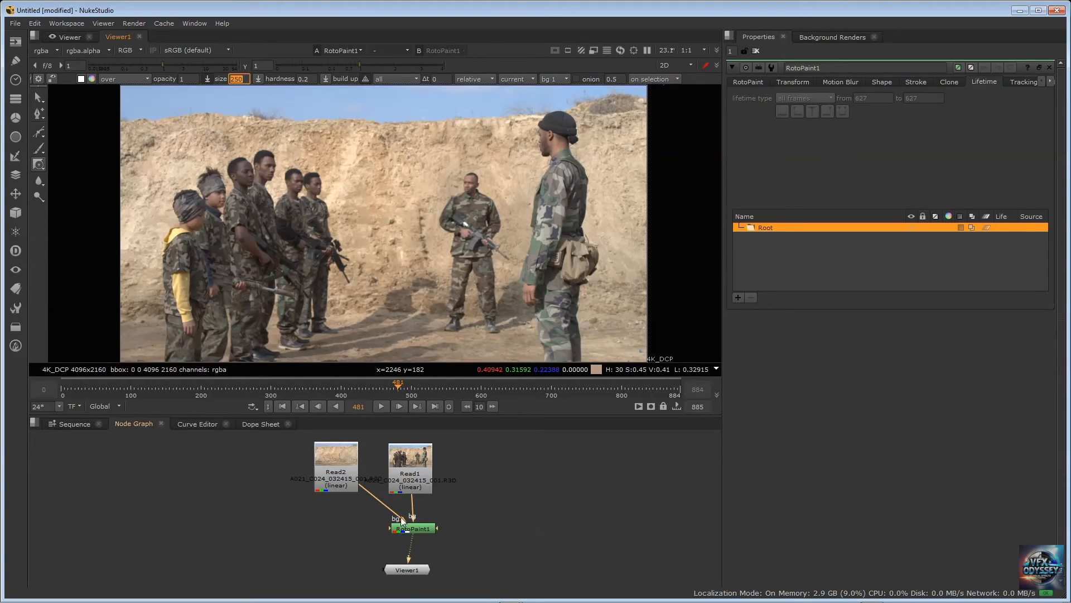
# Space Read2 further from Read1, connect it to Viewer1's second input, and make a short Reveal stroke just outside the image's left edge
pyautogui.moveTo(331, 454); pyautogui.dragTo(294, 454)
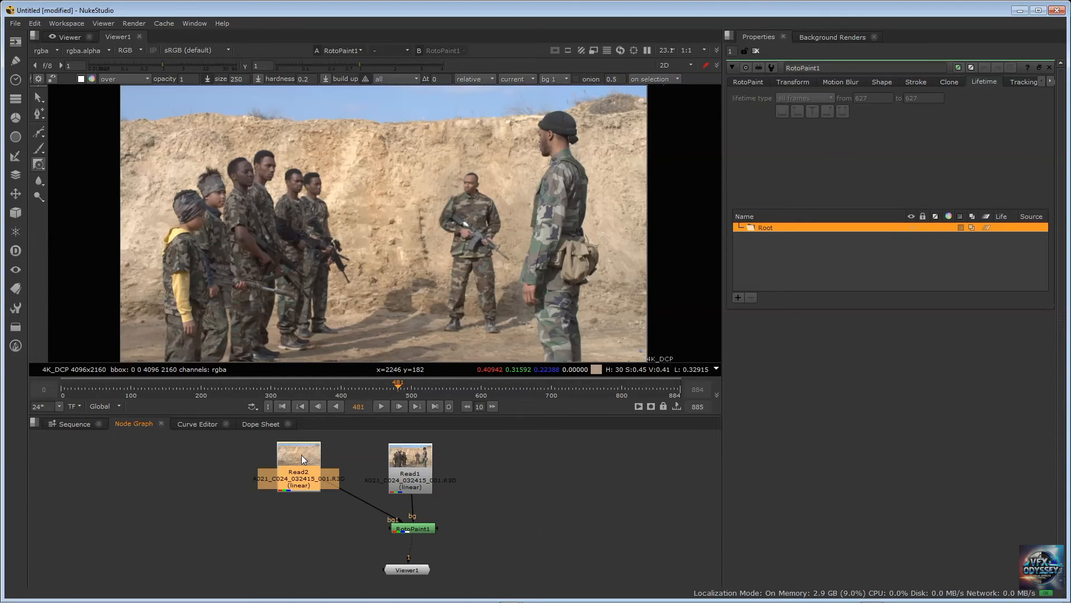
pyautogui.press('2')
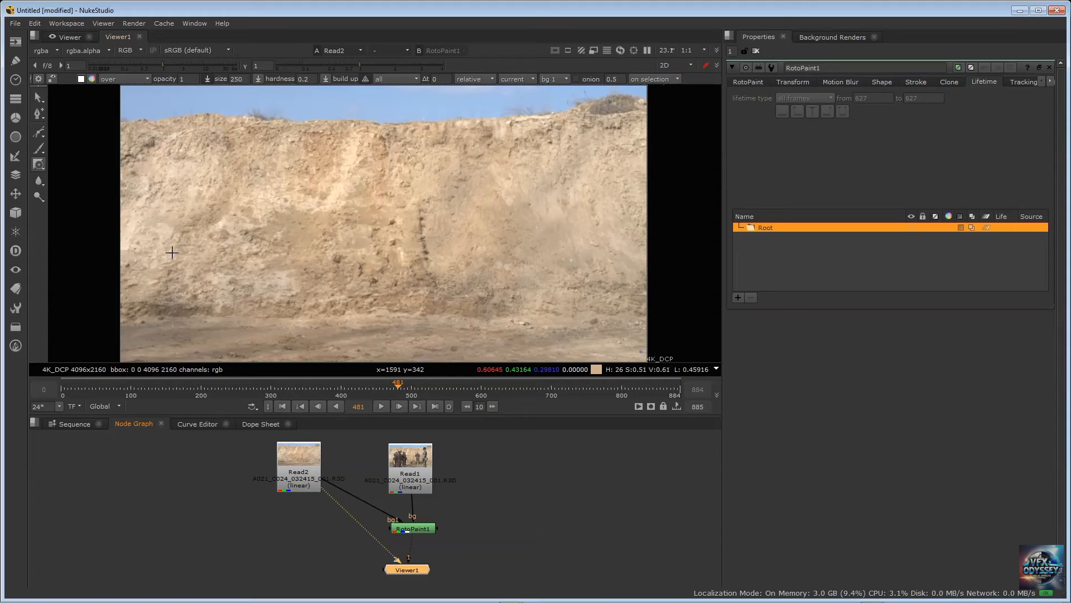
pyautogui.moveTo(110, 186); pyautogui.dragTo(106, 194)
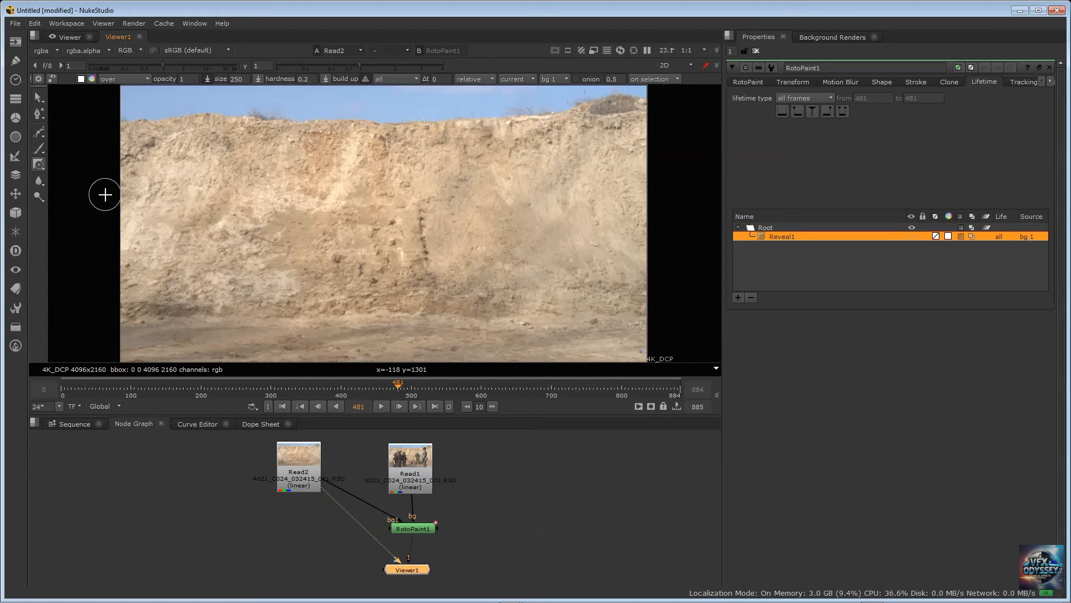
# Compare the RotoPaint1 output with the Read2 clean plate by alternating between the two viewer inputs
pyautogui.press('1')
pyautogui.press('1')
pyautogui.press('2')
pyautogui.press('1')
pyautogui.press('2')
pyautogui.press('1')
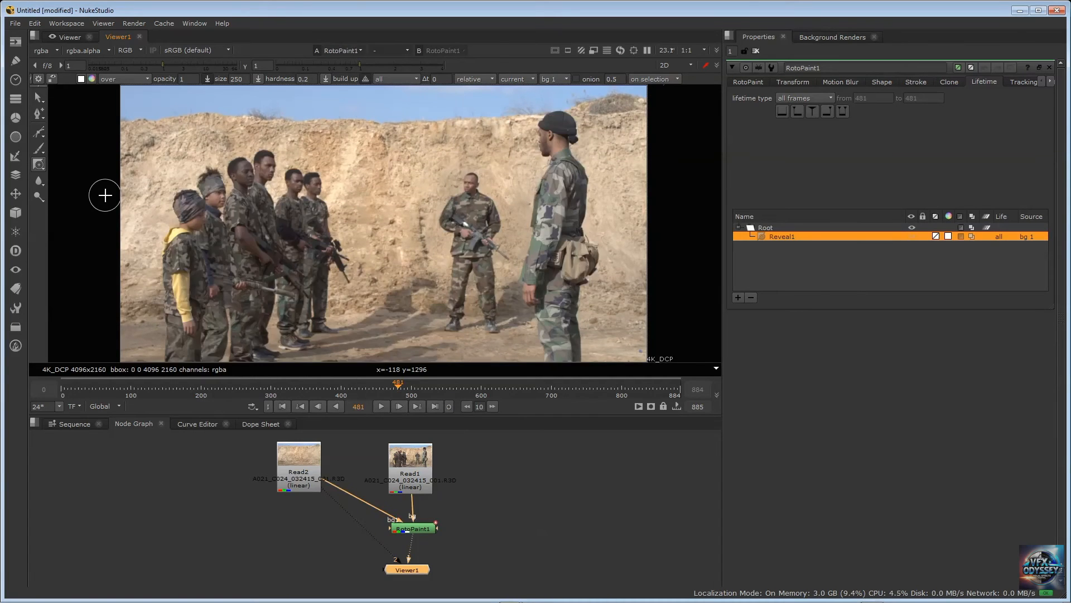
pyautogui.press('2')
pyautogui.press('1')
pyautogui.press('2')
pyautogui.press('1')
pyautogui.press('2')
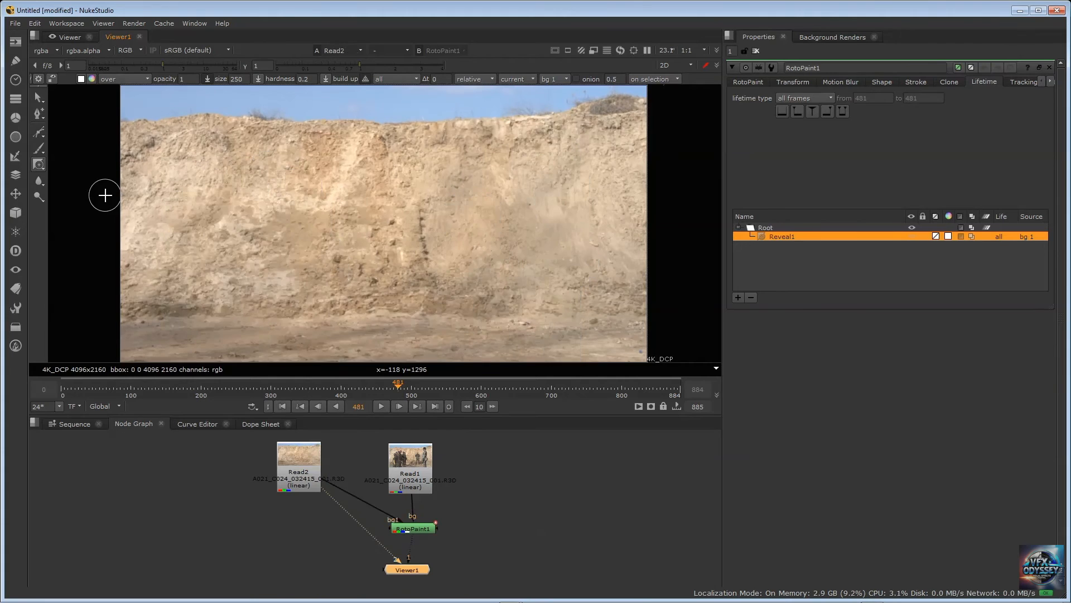
pyautogui.press('1')
pyautogui.press('2')
pyautogui.press('1')
pyautogui.press('2')
pyautogui.press('1')
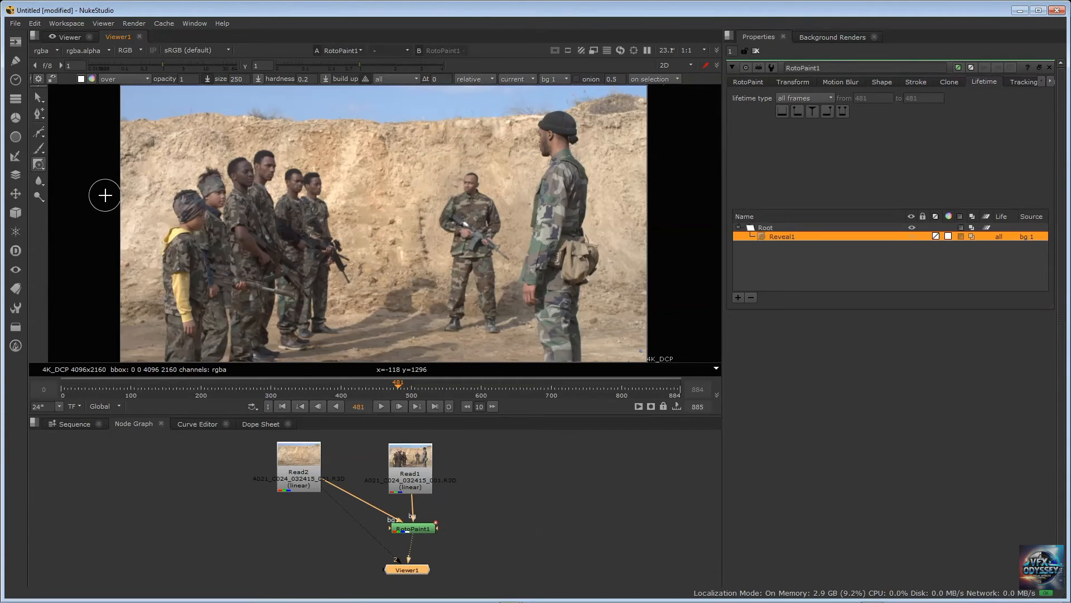
pyautogui.press('2')
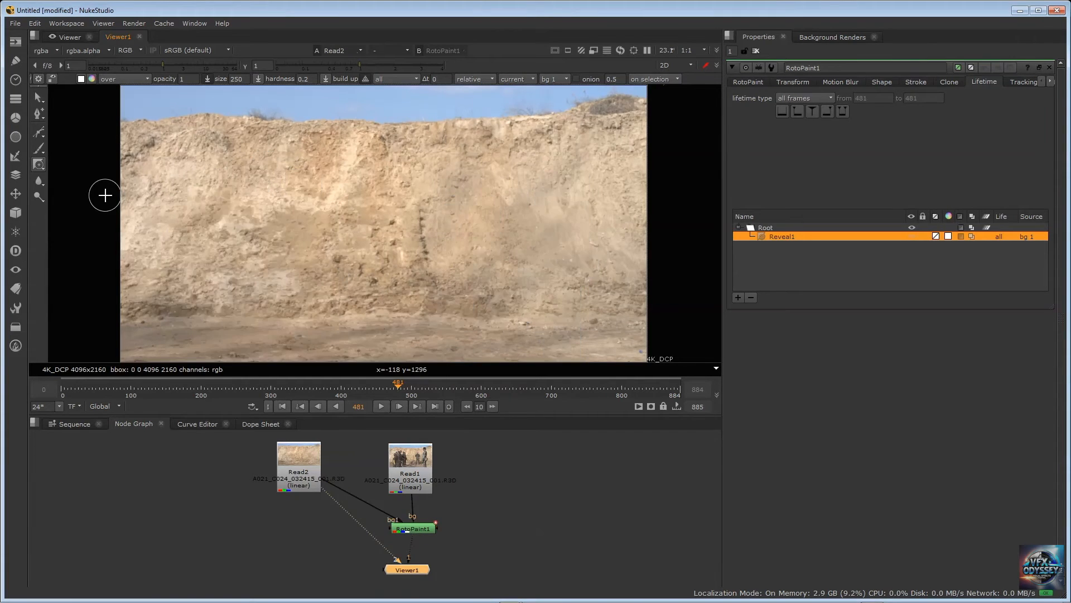
pyautogui.press('1')
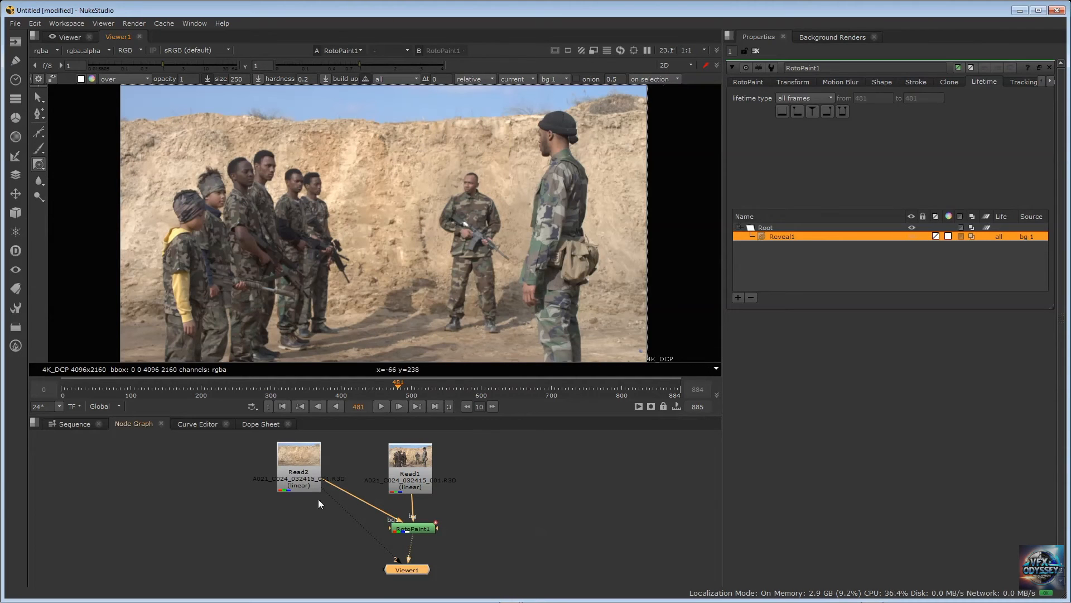
# Disconnect Read2 from Viewer1's second input and select Read1
pyautogui.click(404, 459)
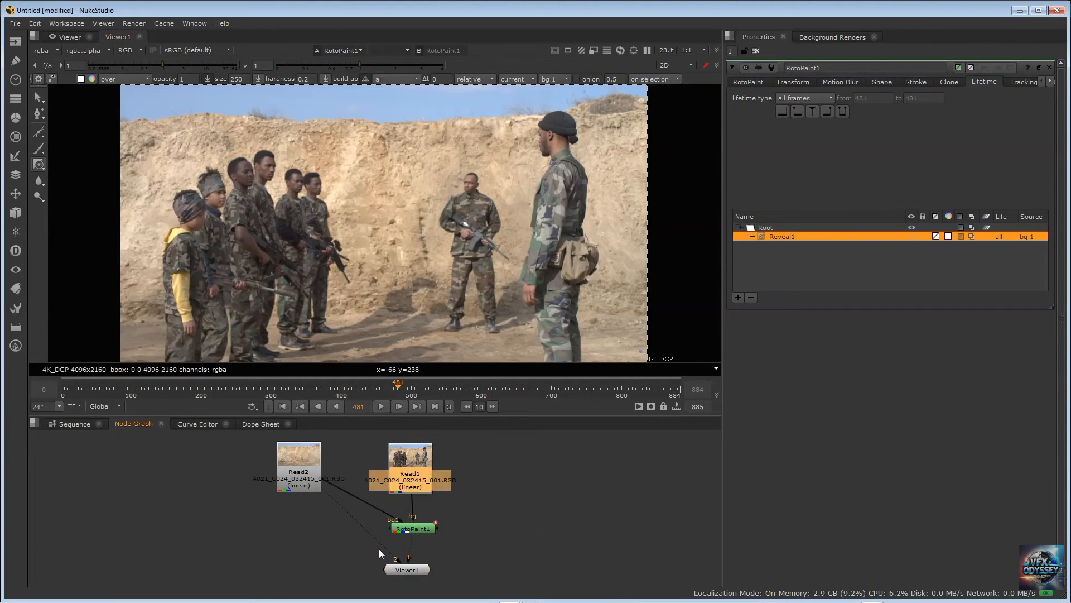
pyautogui.click(381, 546)
pyautogui.moveTo(395, 561); pyautogui.dragTo(340, 521)
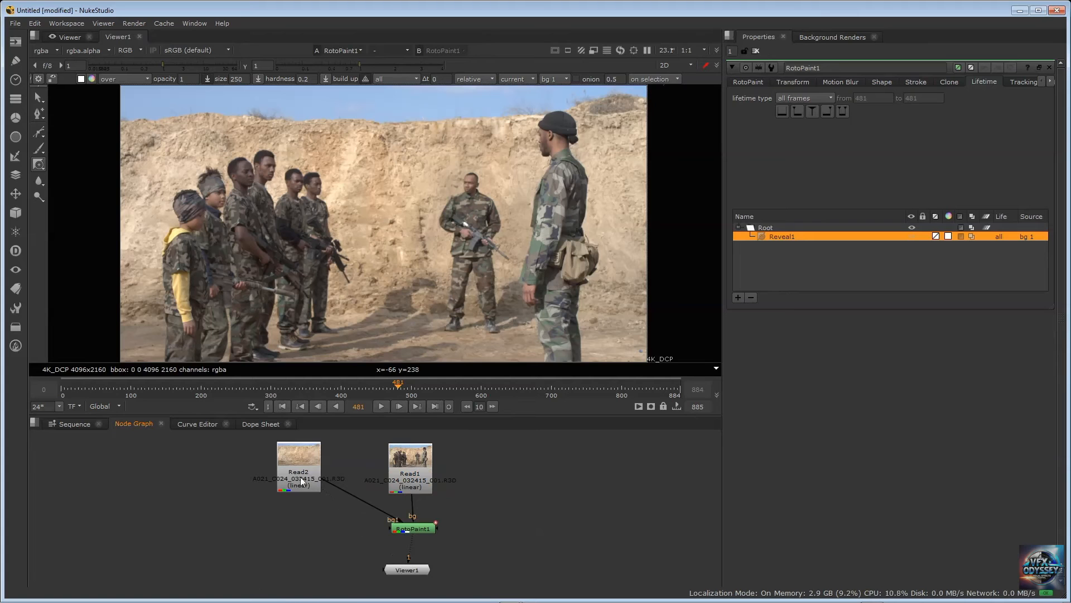
pyautogui.click(409, 467)
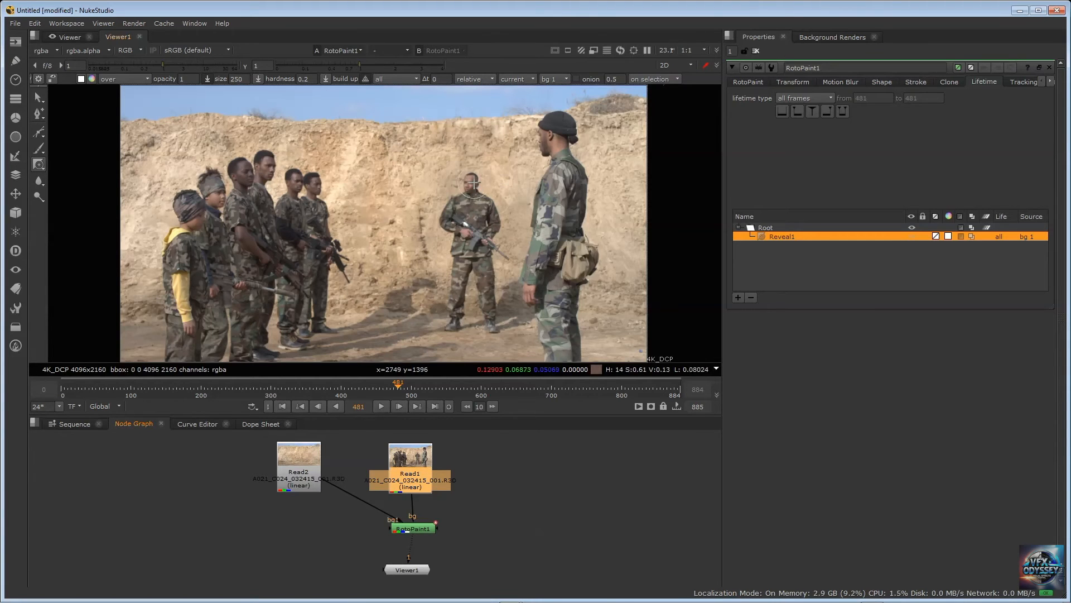
# Paint Reveal strokes over the middle soldier to replace him with the clean wall from bg1
pyautogui.moveTo(456, 219)
pyautogui.mouseDown()
pyautogui.moveTo(472, 180)
pyautogui.moveTo(446, 232)
pyautogui.moveTo(486, 200)
pyautogui.moveTo(500, 256)
pyautogui.moveTo(474, 222)
pyautogui.moveTo(483, 250)
pyautogui.moveTo(458, 229)
pyautogui.moveTo(456, 268)
pyautogui.moveTo(462, 235)
pyautogui.moveTo(469, 287)
pyautogui.moveTo(481, 262)
pyautogui.moveTo(491, 315)
pyautogui.moveTo(486, 329)
pyautogui.moveTo(463, 287)
pyautogui.moveTo(462, 327)
pyautogui.moveTo(494, 272)
pyautogui.moveTo(508, 302)
pyautogui.moveTo(510, 287)
pyautogui.mouseUp()
pyautogui.moveTo(507, 291); pyautogui.dragTo(492, 295)
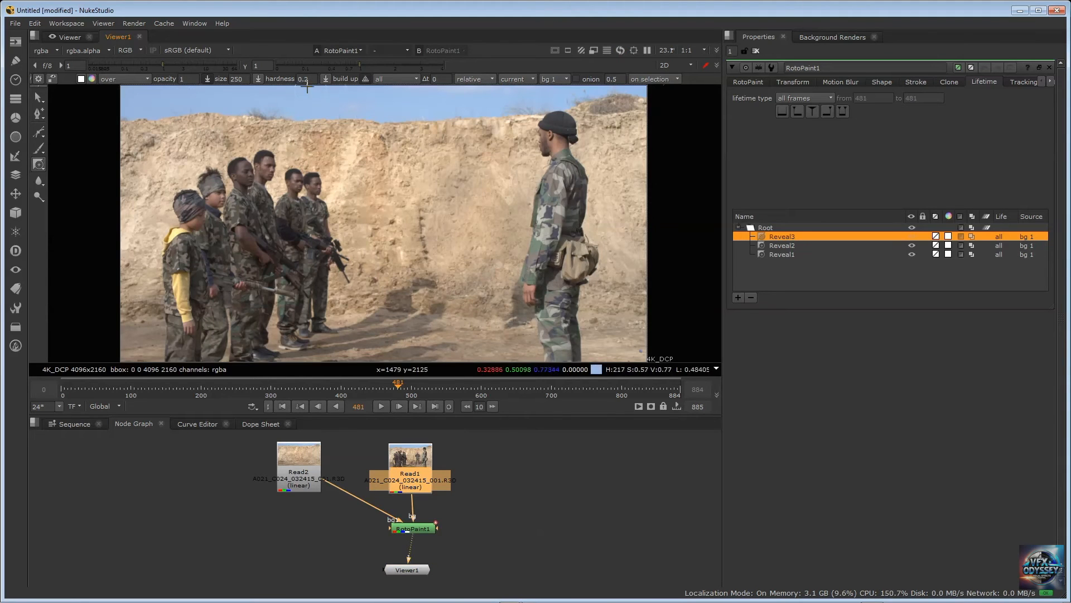
# Set the Reveal brush size to 50 and paint out leftover traces around where the middle soldier stood
pyautogui.click(236, 79)
pyautogui.write('50')
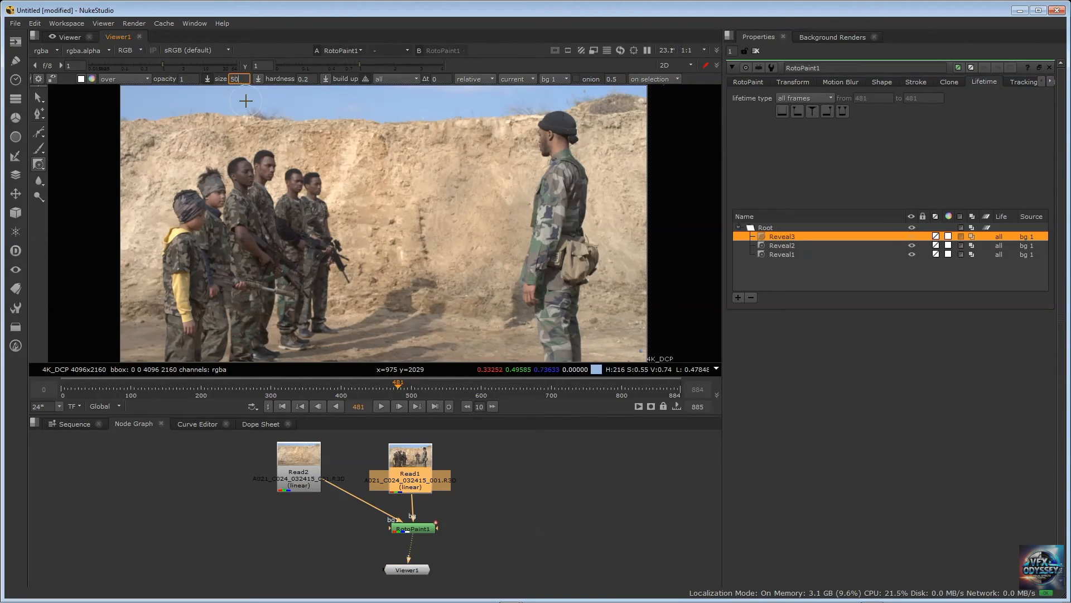
pyautogui.press('Return')
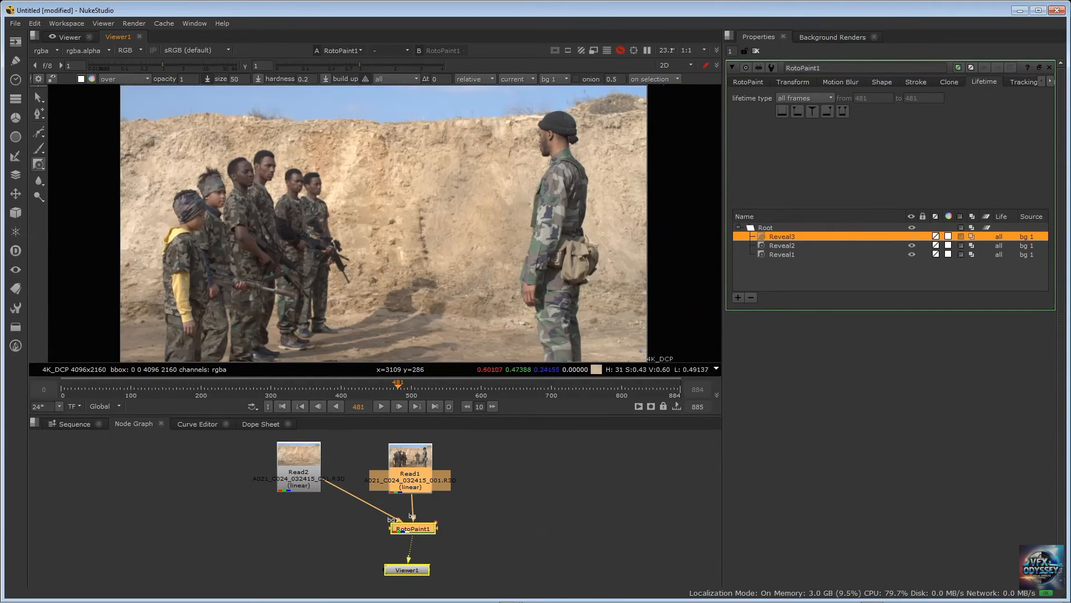
pyautogui.moveTo(533, 328); pyautogui.dragTo(514, 330)
pyautogui.moveTo(446, 246)
pyautogui.mouseDown()
pyautogui.moveTo(430, 224)
pyautogui.moveTo(449, 315)
pyautogui.mouseUp()
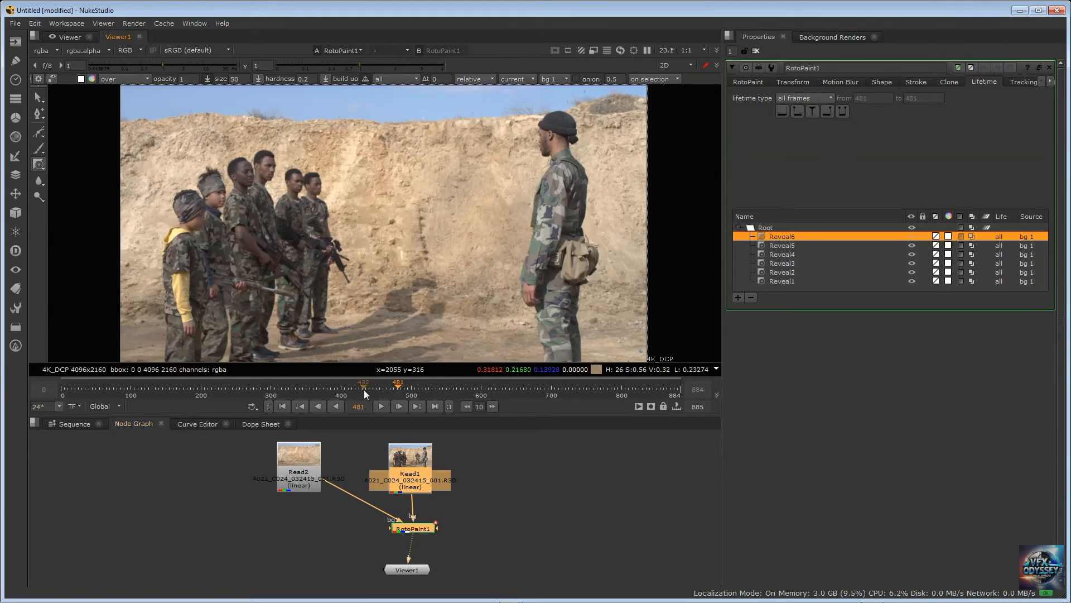
# Check the soldier removal at several frames between 300 and 446, and nudge RotoPaint1 and Read1 slightly in the node tree
pyautogui.click(379, 387)
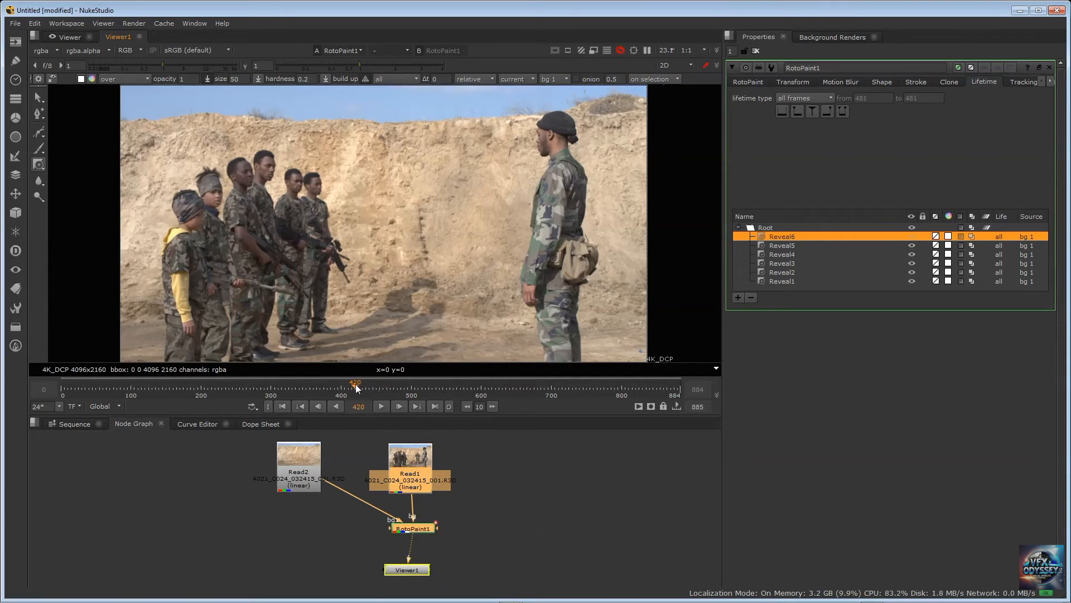
pyautogui.click(356, 384)
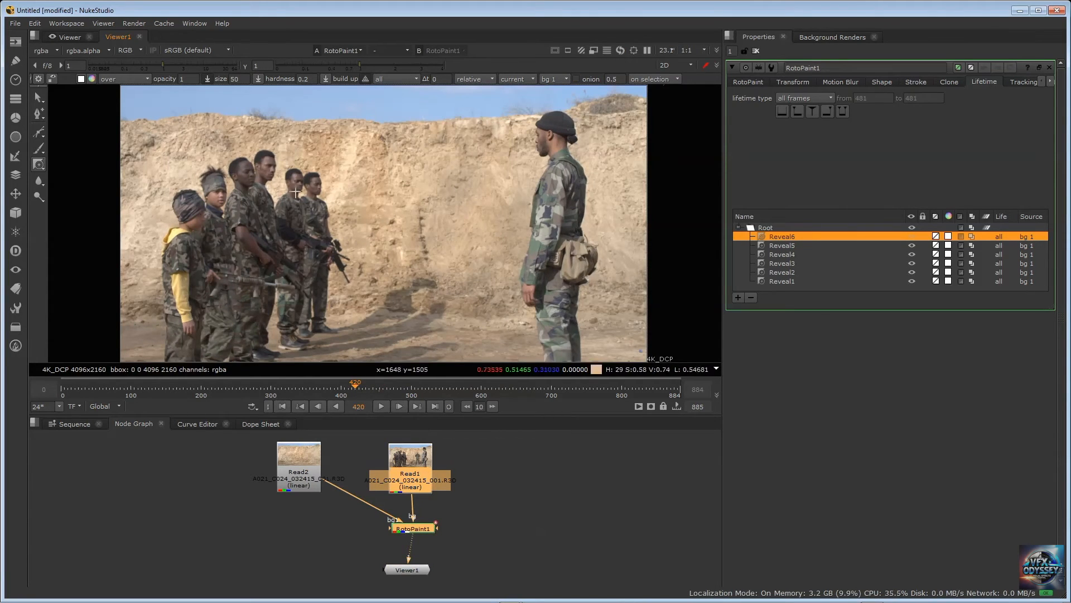
pyautogui.click(329, 385)
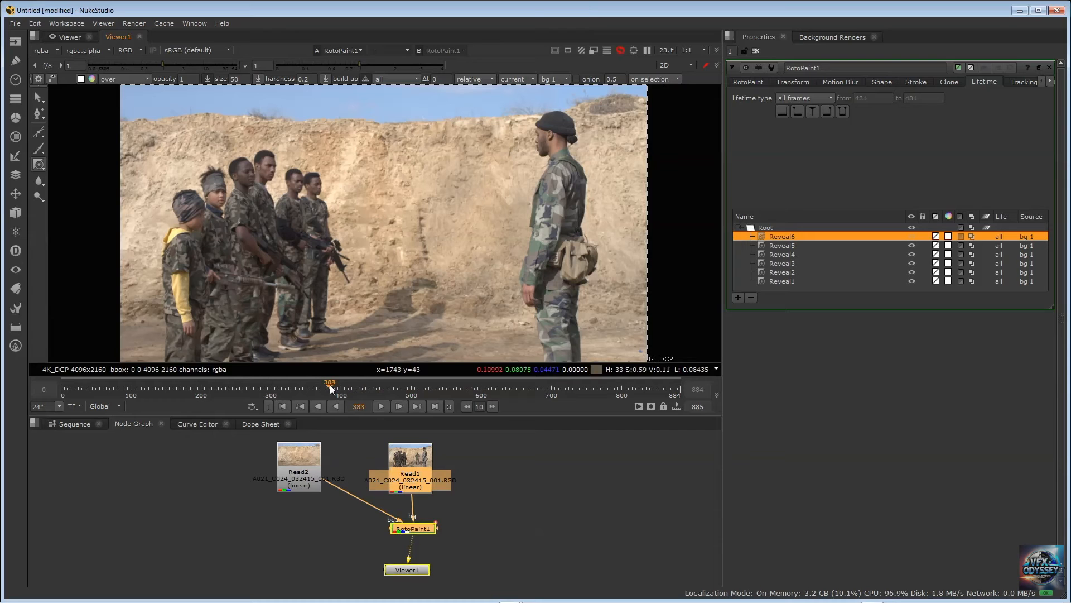
pyautogui.click(297, 387)
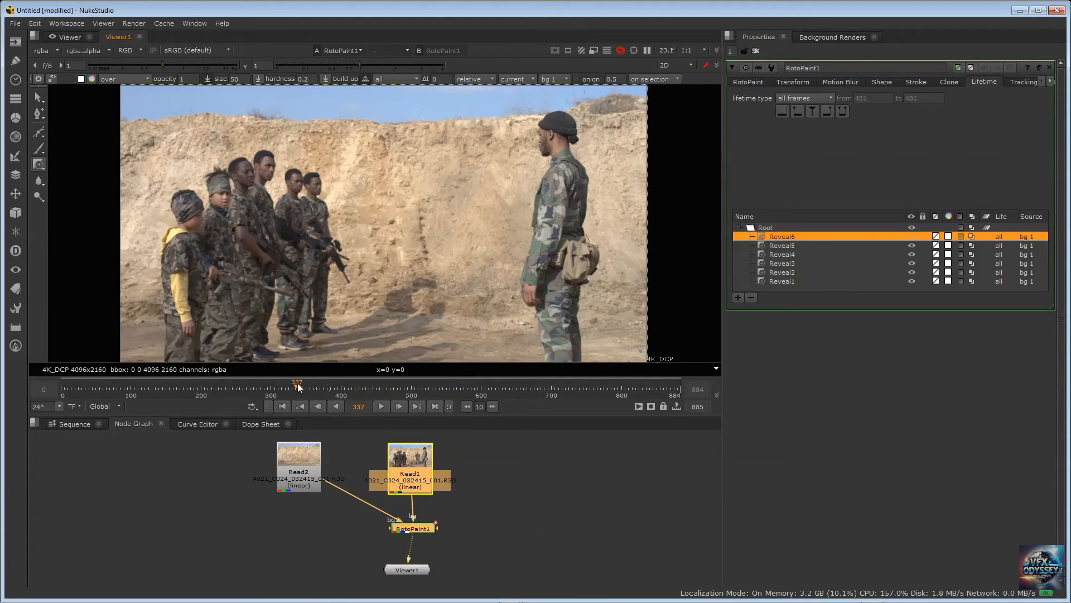
pyautogui.click(312, 385)
pyautogui.click(345, 384)
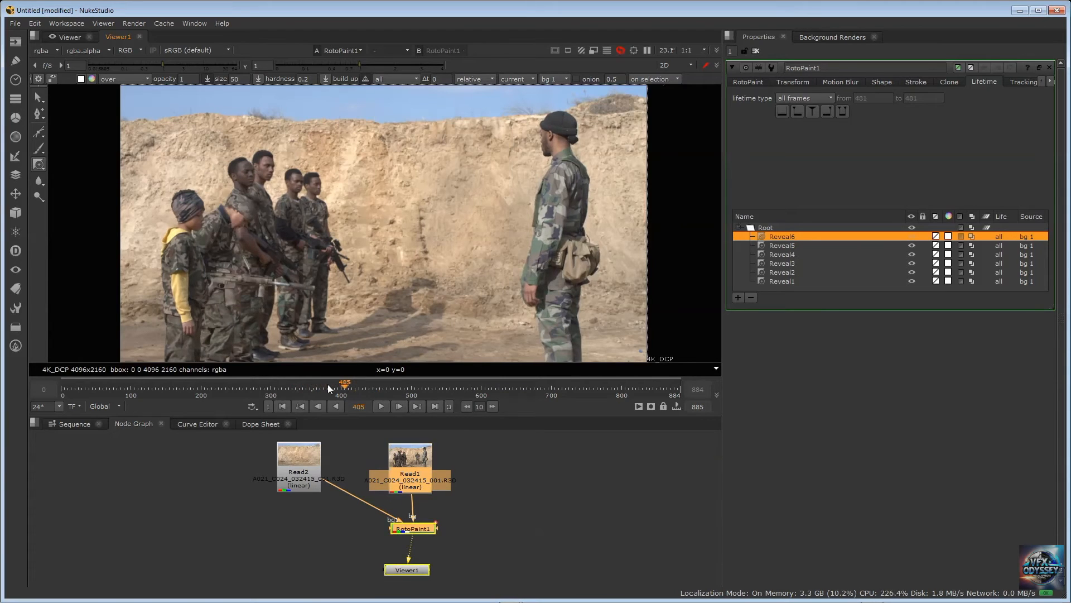
pyautogui.click(271, 385)
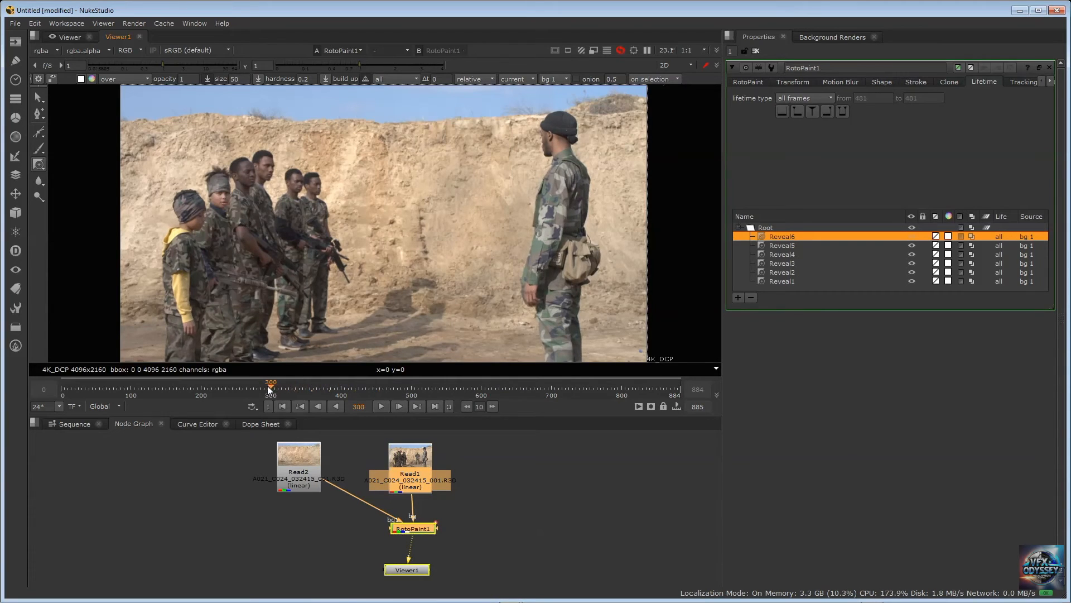
pyautogui.click(313, 387)
pyautogui.click(328, 387)
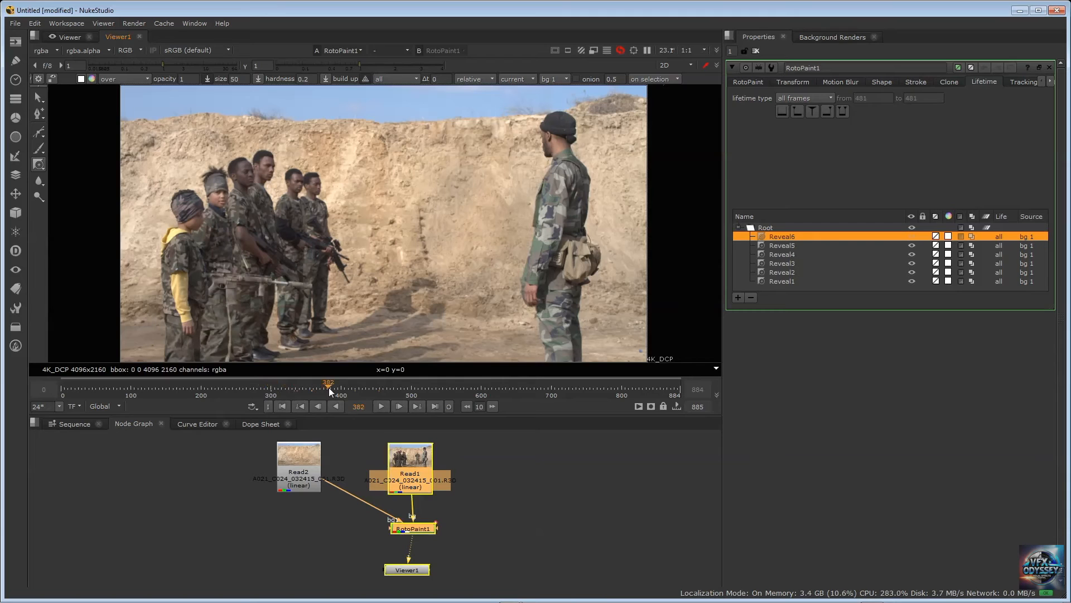
pyautogui.click(374, 387)
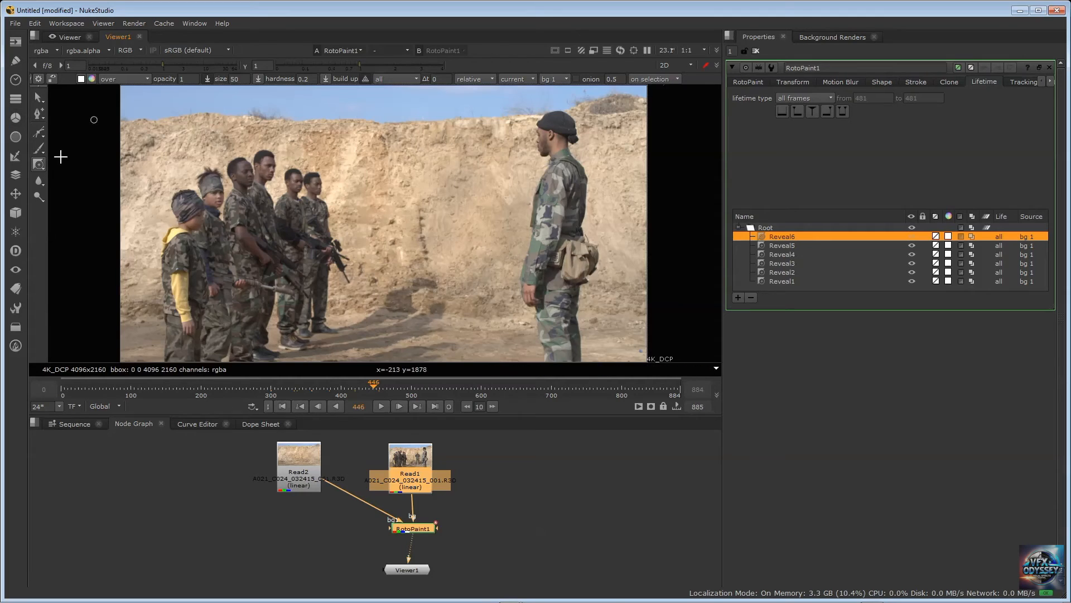
pyautogui.moveTo(415, 530); pyautogui.dragTo(405, 527)
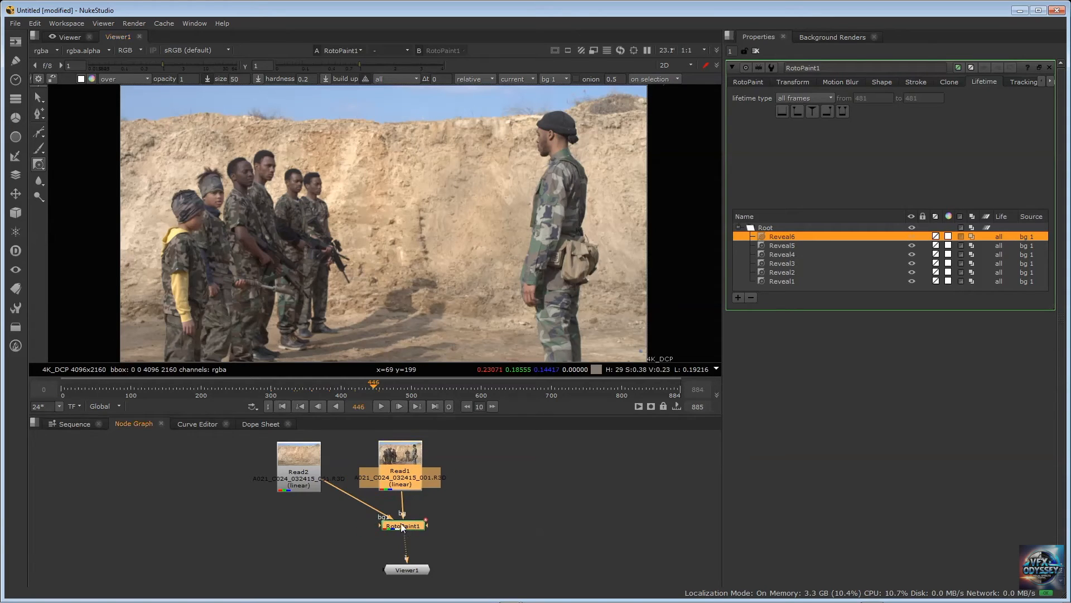
# Delete all six Reveal strokes from RotoPaint1
pyautogui.click(786, 245)
pyautogui.click(782, 236)
pyautogui.keyDown('shift'); pyautogui.click(784, 281); pyautogui.keyUp('shift')
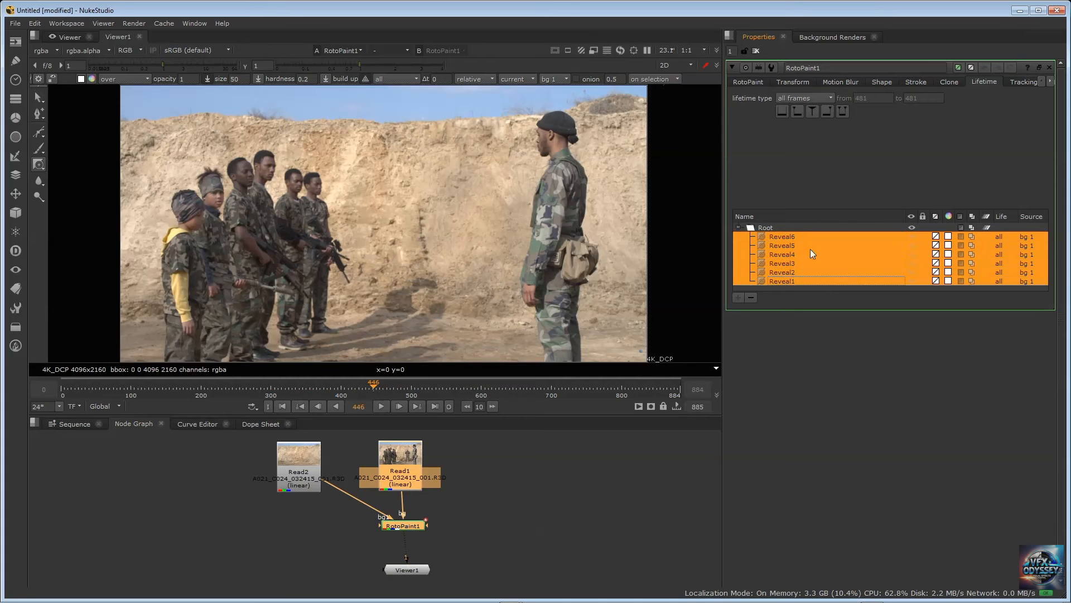
pyautogui.press('Delete')
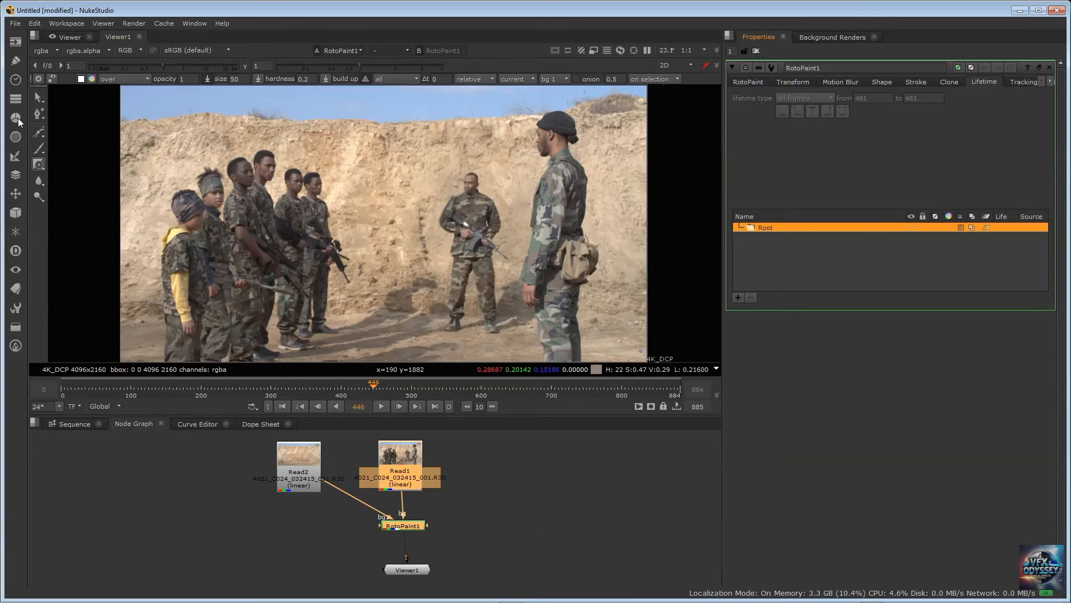
# Blur the middle soldier with a size 250 Blur brush whose strokes last for all frames
pyautogui.click(39, 181)
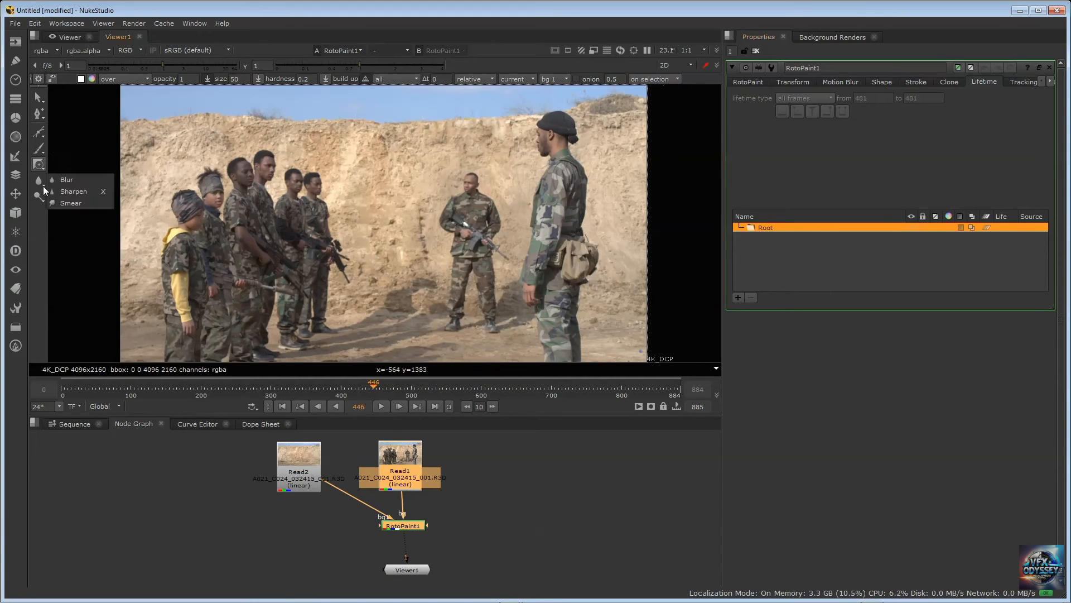
pyautogui.click(73, 180)
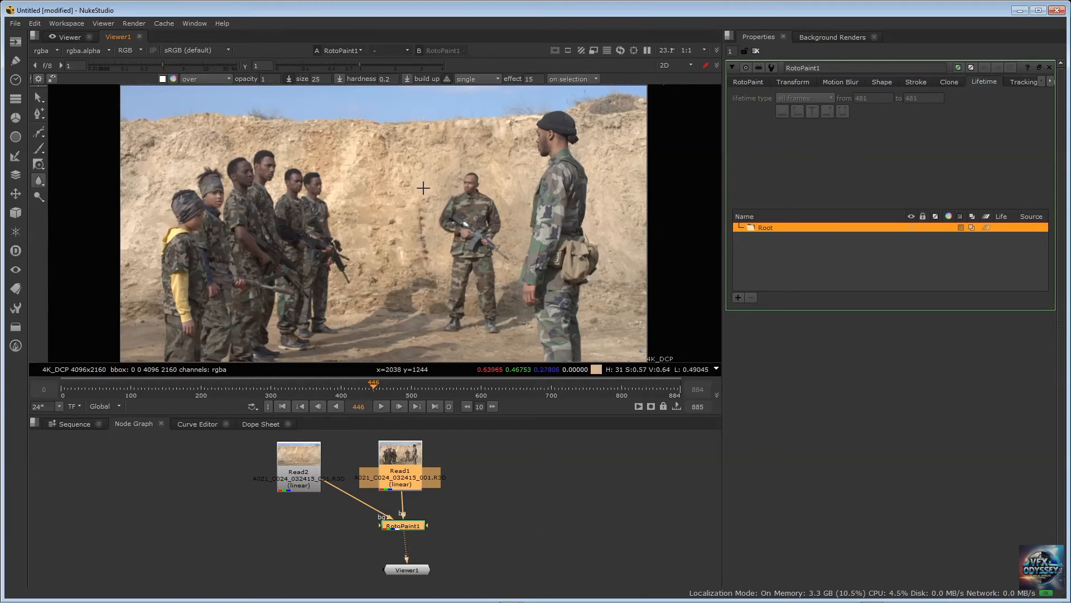
pyautogui.click(471, 78)
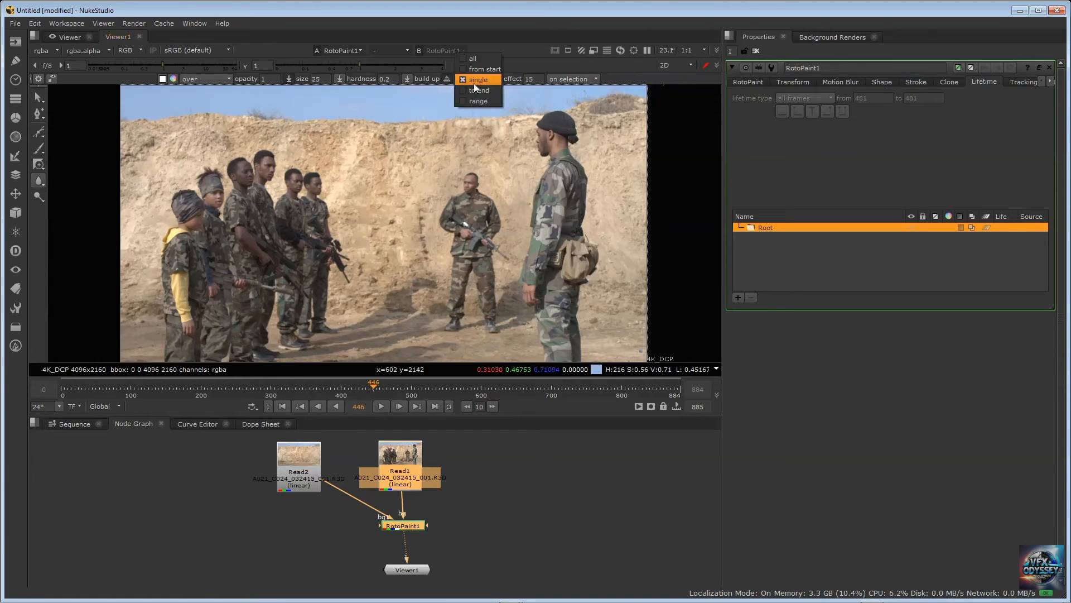
pyautogui.click(454, 88)
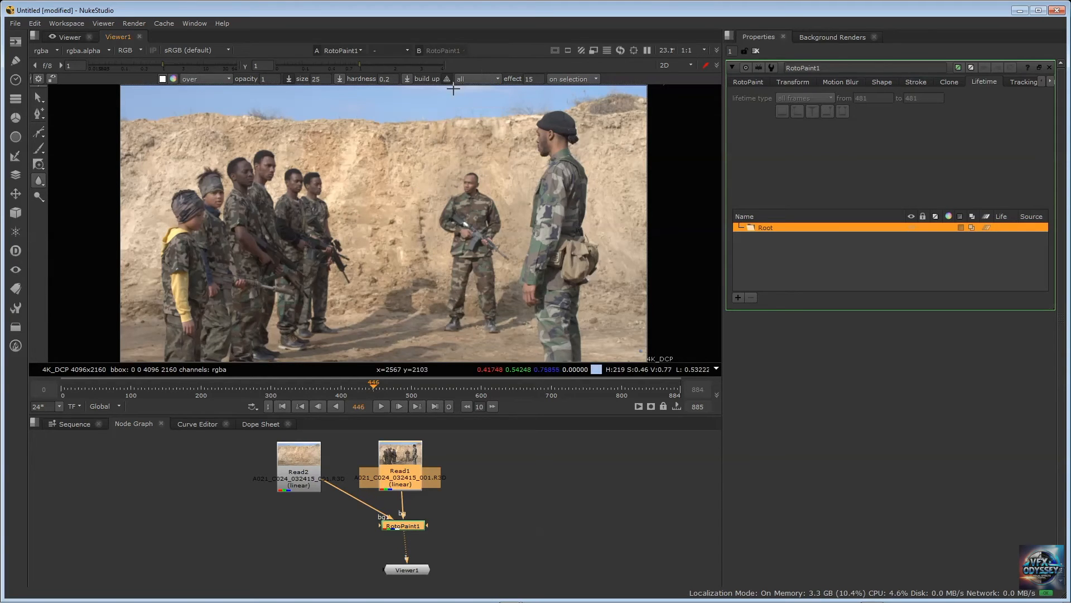
pyautogui.doubleClick(318, 79)
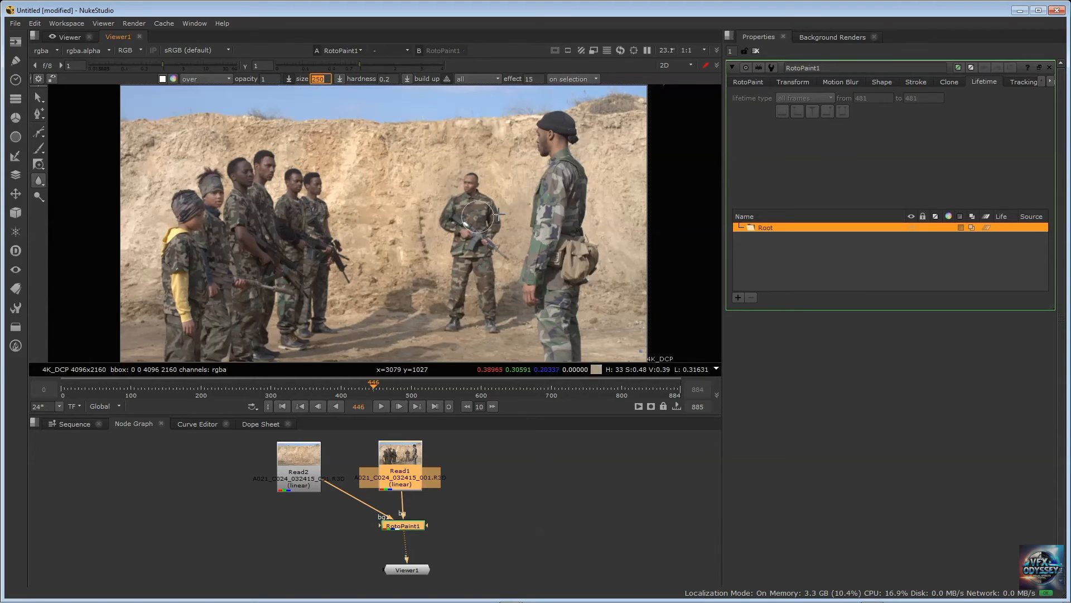
pyautogui.moveTo(470, 180)
pyautogui.mouseDown()
pyautogui.moveTo(452, 214)
pyautogui.moveTo(471, 209)
pyautogui.moveTo(488, 289)
pyautogui.moveTo(454, 249)
pyautogui.moveTo(462, 311)
pyautogui.moveTo(483, 294)
pyautogui.mouseUp()
pyautogui.moveTo(467, 185); pyautogui.dragTo(472, 180)
pyautogui.moveTo(484, 231); pyautogui.dragTo(495, 306)
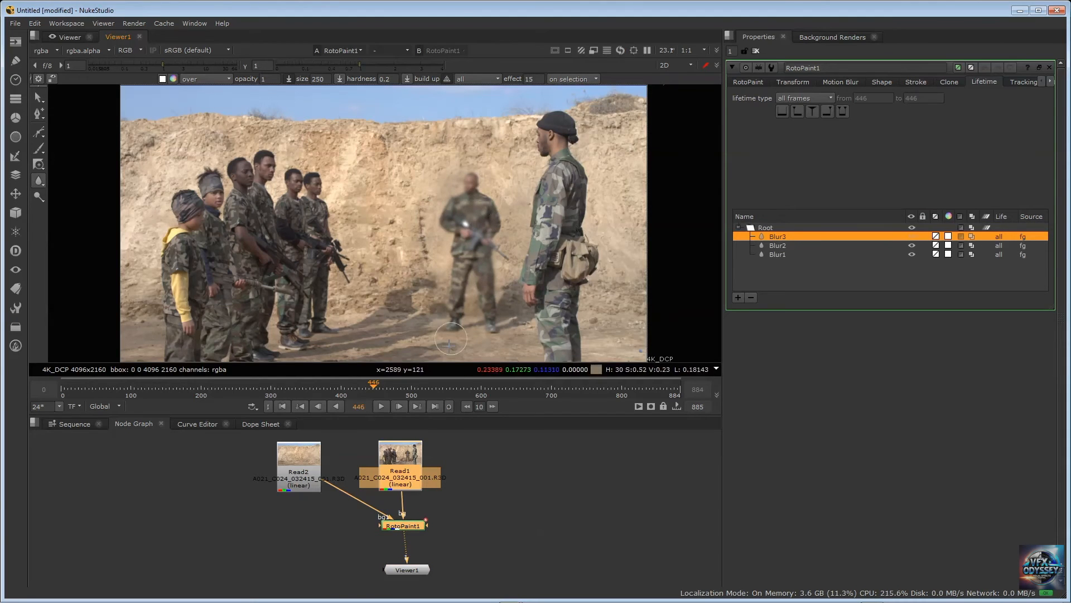
pyautogui.moveTo(440, 334); pyautogui.dragTo(440, 333)
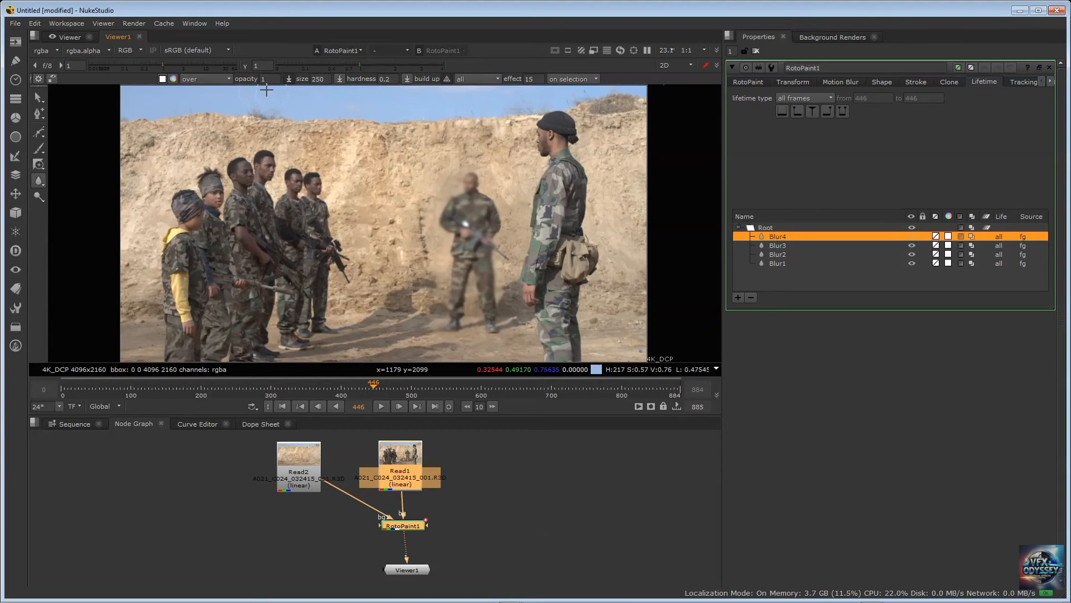
# Set the Blur effect to 50 and blur the head of the foreground soldier in the black cap
pyautogui.doubleClick(530, 79)
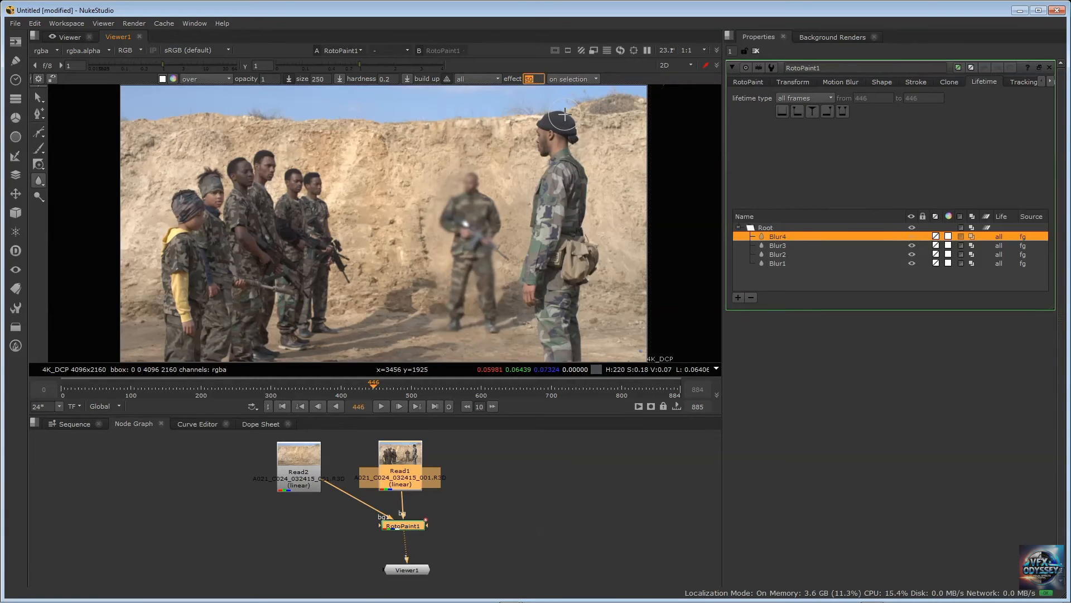
pyautogui.press('Return')
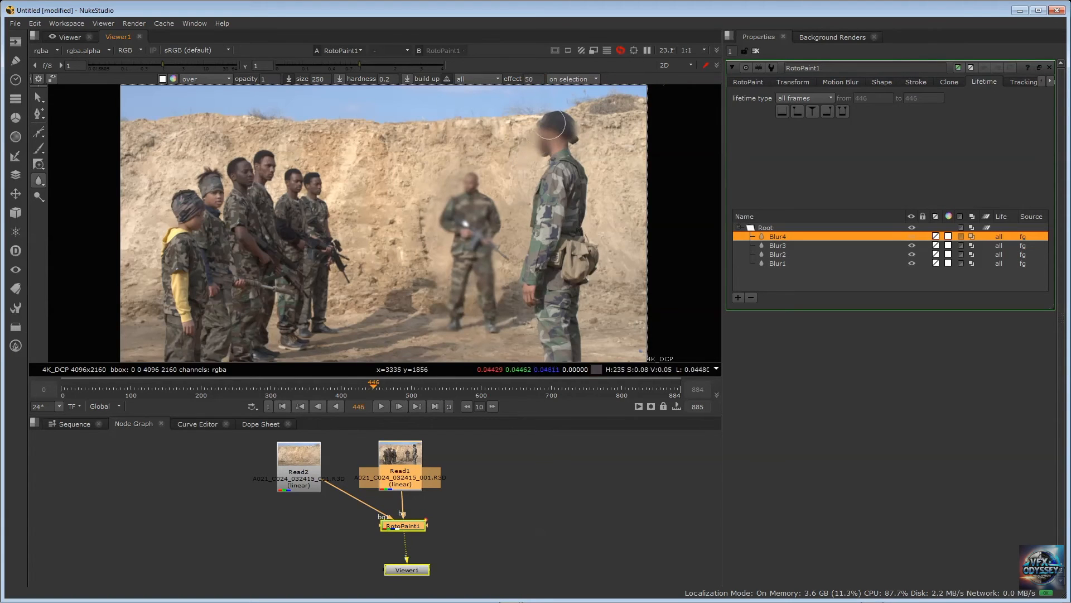
pyautogui.moveTo(571, 139); pyautogui.dragTo(551, 114)
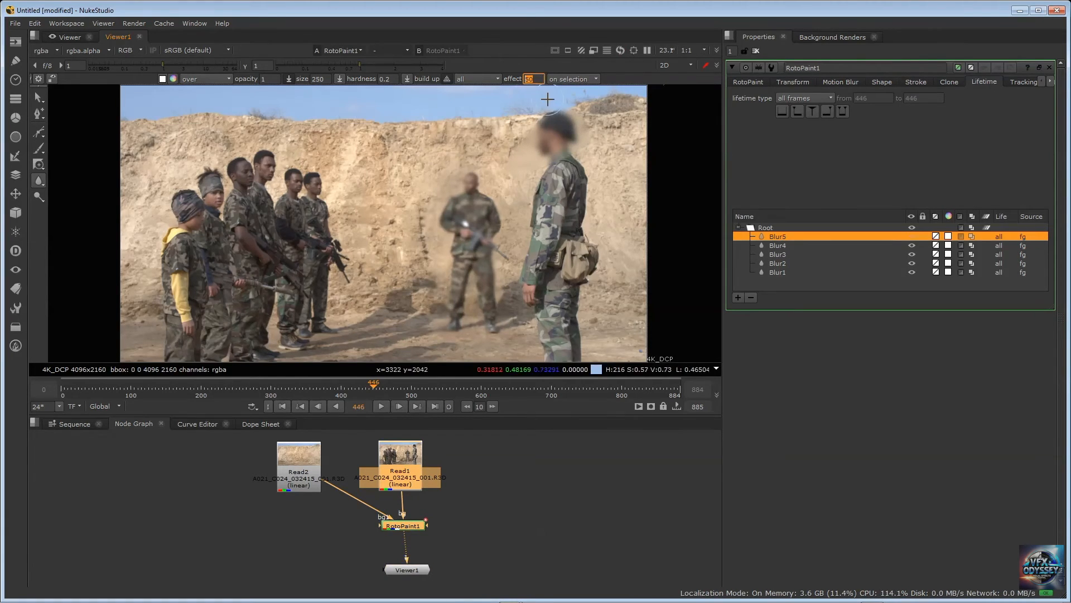
# Set the Blur effect to 2 and paint a light blur over the lined-up group of soldiers
pyautogui.write('2')
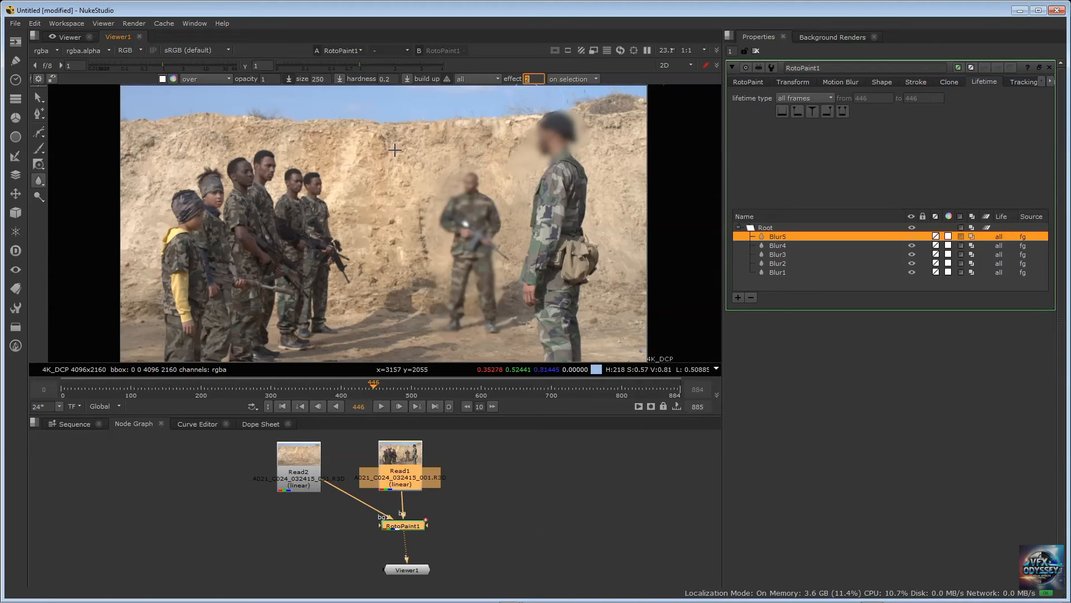
pyautogui.press('Return')
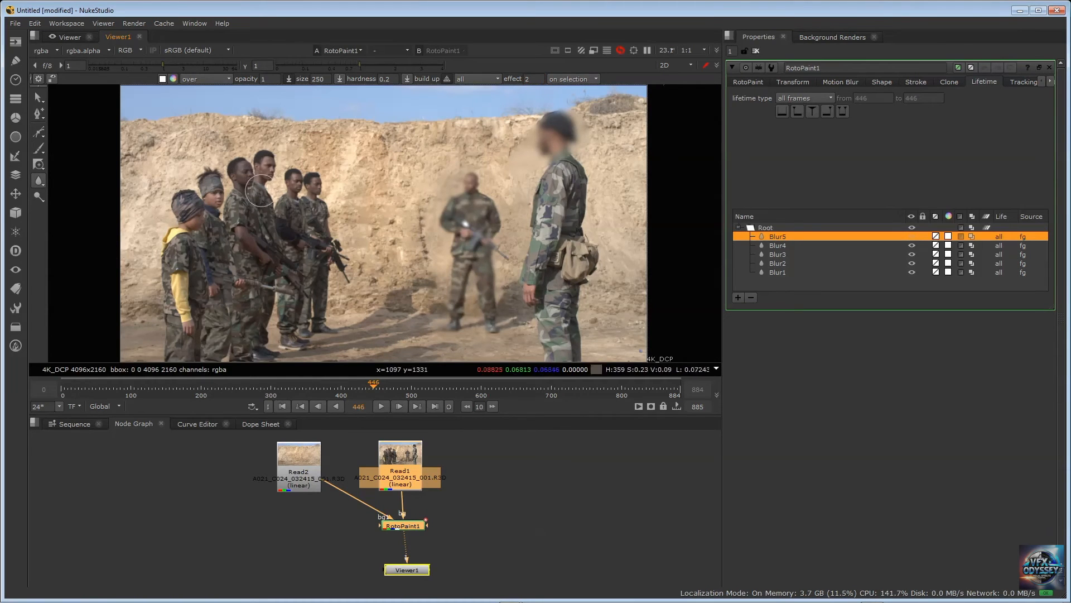
pyautogui.moveTo(217, 238)
pyautogui.mouseDown()
pyautogui.moveTo(283, 238)
pyautogui.moveTo(280, 251)
pyautogui.mouseUp()
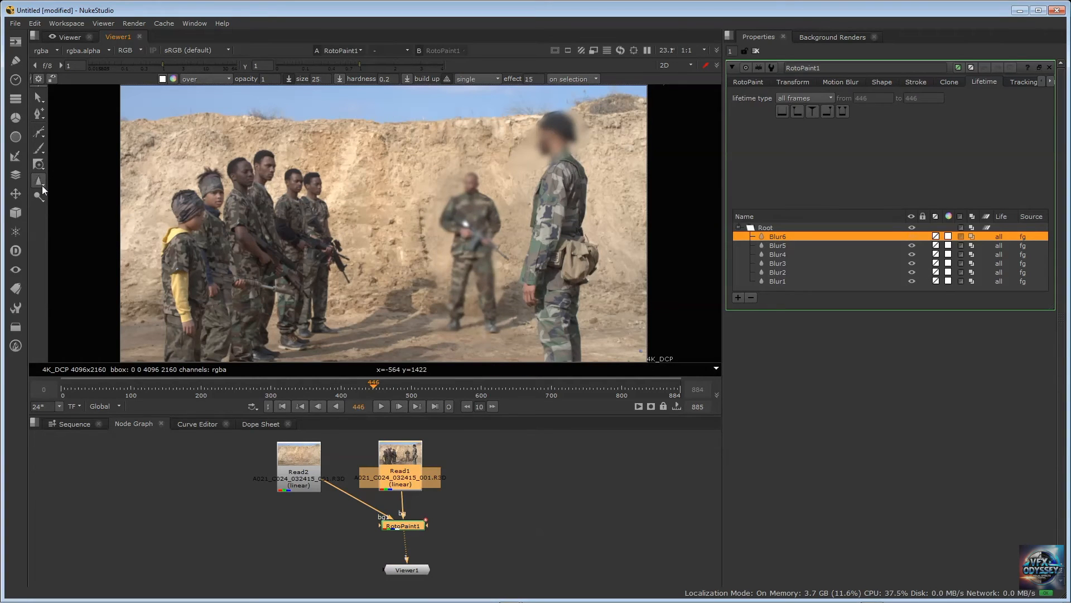
# Sharpen the lined-up group of soldiers on frame 446 with a size 500 Sharpen brush
pyautogui.rightClick(42, 185)
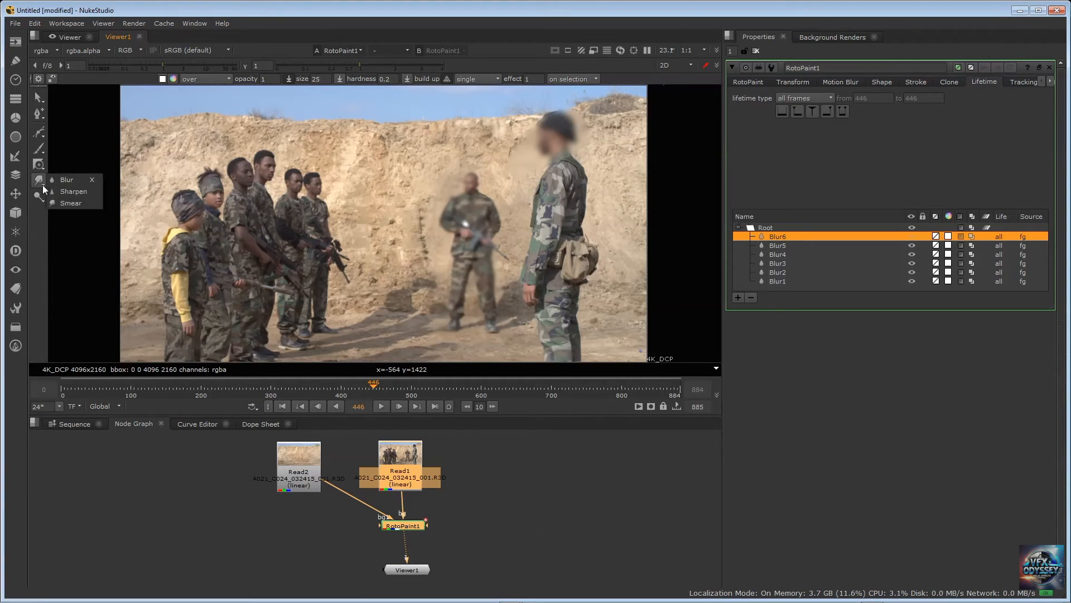
pyautogui.click(66, 193)
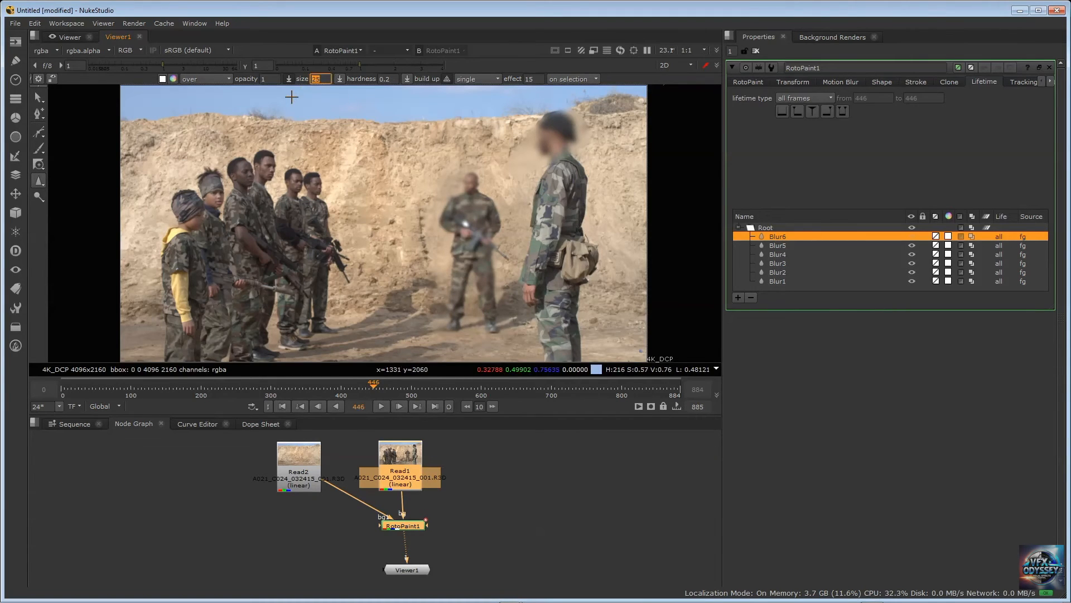
pyautogui.write('500')
pyautogui.moveTo(198, 208)
pyautogui.mouseDown()
pyautogui.moveTo(182, 323)
pyautogui.moveTo(191, 262)
pyautogui.moveTo(195, 276)
pyautogui.moveTo(183, 221)
pyautogui.moveTo(187, 282)
pyautogui.mouseUp()
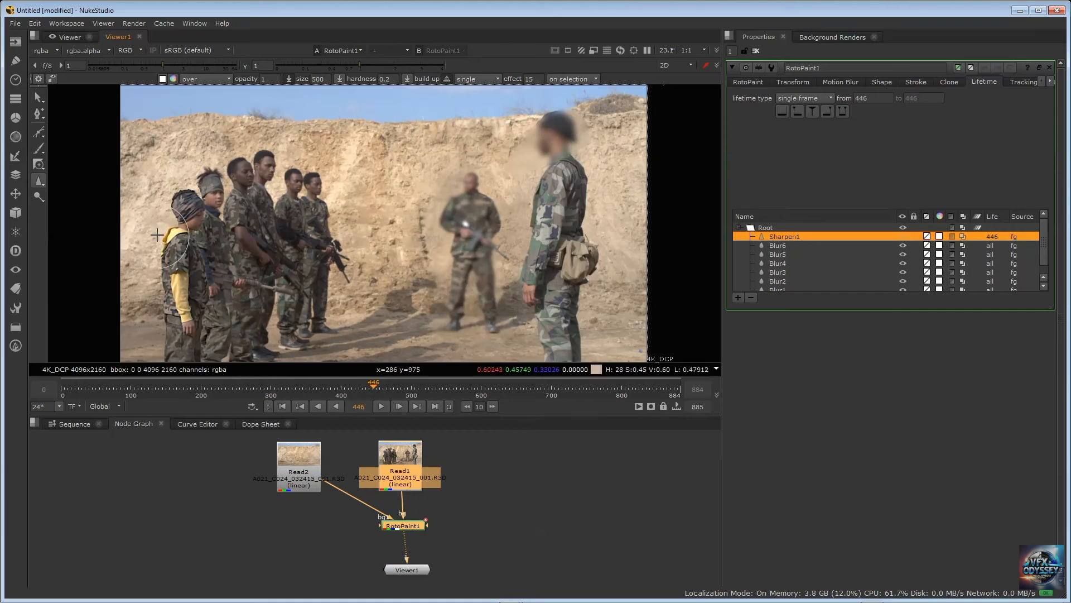
pyautogui.press('space')
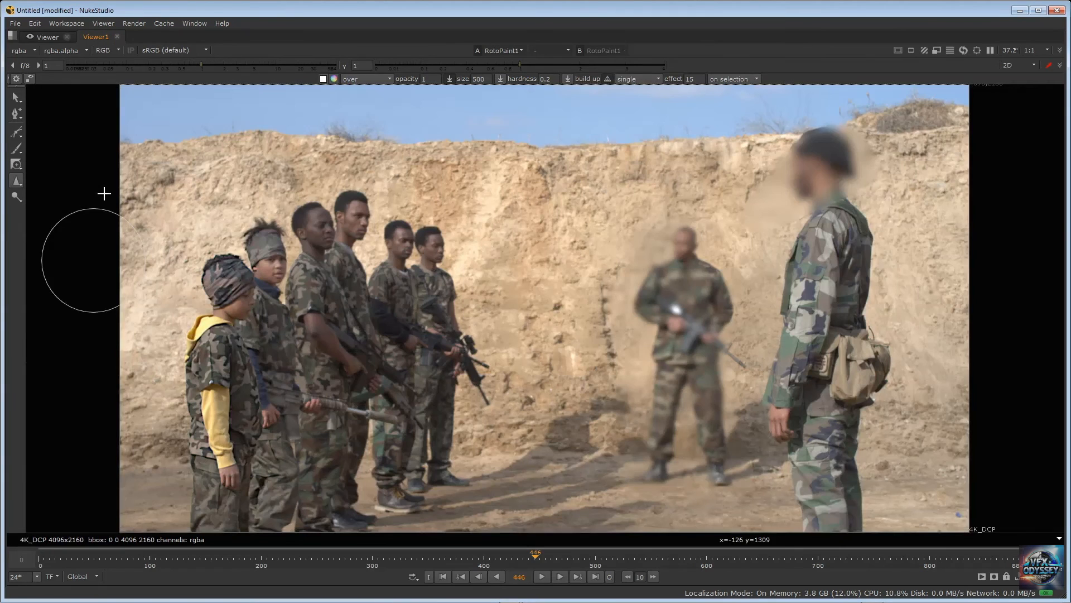
pyautogui.moveTo(221, 311)
pyautogui.mouseDown()
pyautogui.moveTo(218, 303)
pyautogui.moveTo(199, 464)
pyautogui.moveTo(213, 468)
pyautogui.moveTo(246, 321)
pyautogui.moveTo(260, 351)
pyautogui.moveTo(255, 422)
pyautogui.moveTo(262, 380)
pyautogui.moveTo(273, 469)
pyautogui.moveTo(273, 353)
pyautogui.moveTo(306, 301)
pyautogui.moveTo(308, 449)
pyautogui.mouseUp()
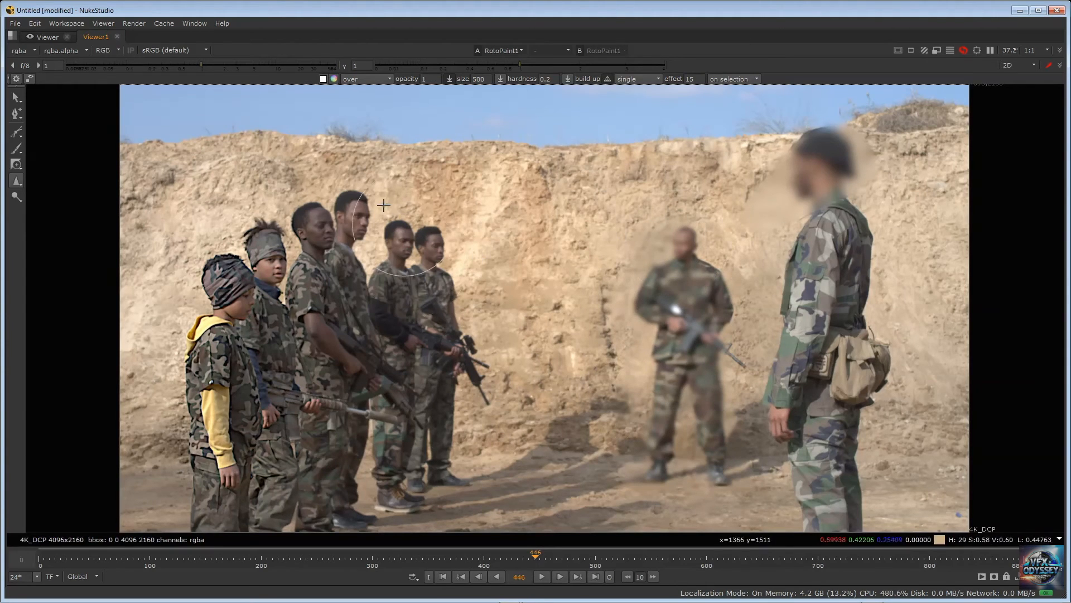
pyautogui.press('space')
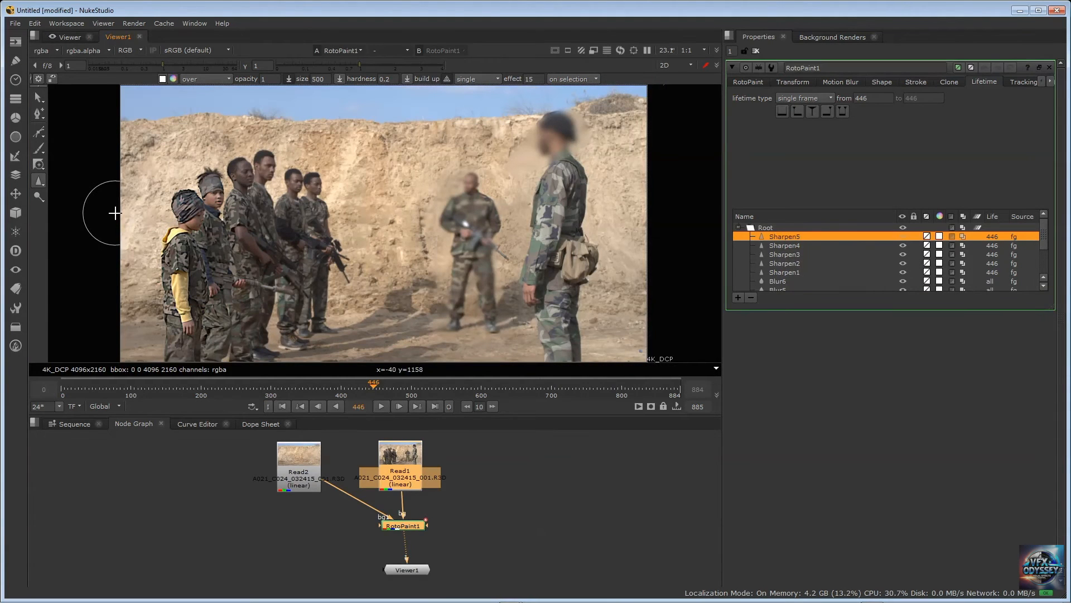
pyautogui.press('space')
pyautogui.press('space')
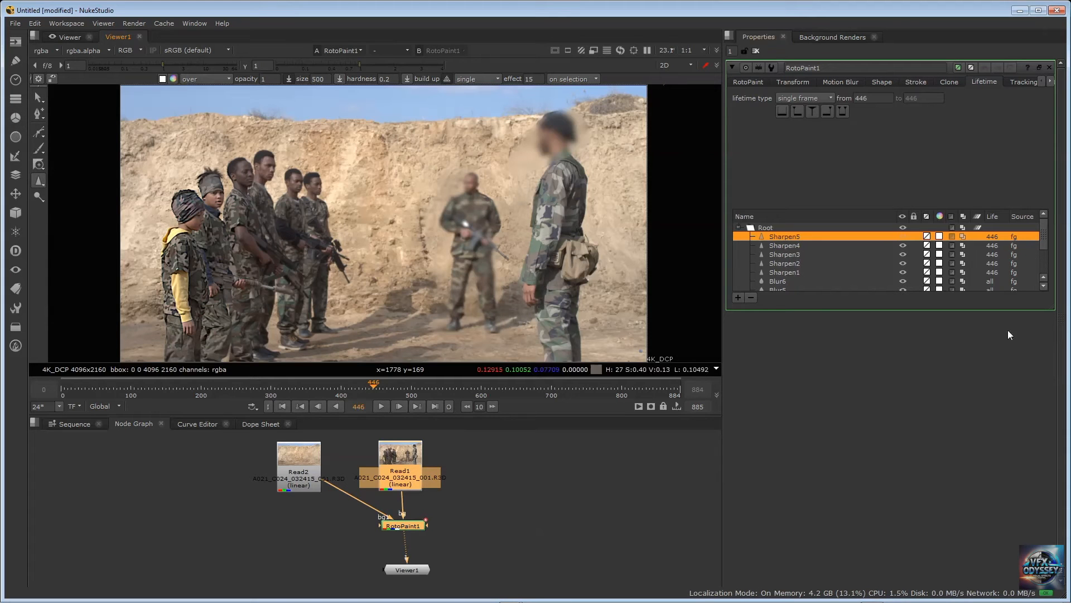
# Delete all the Sharpen and Blur strokes from RotoPaint1
pyautogui.click(809, 272)
pyautogui.scroll(-3, 795, 246)
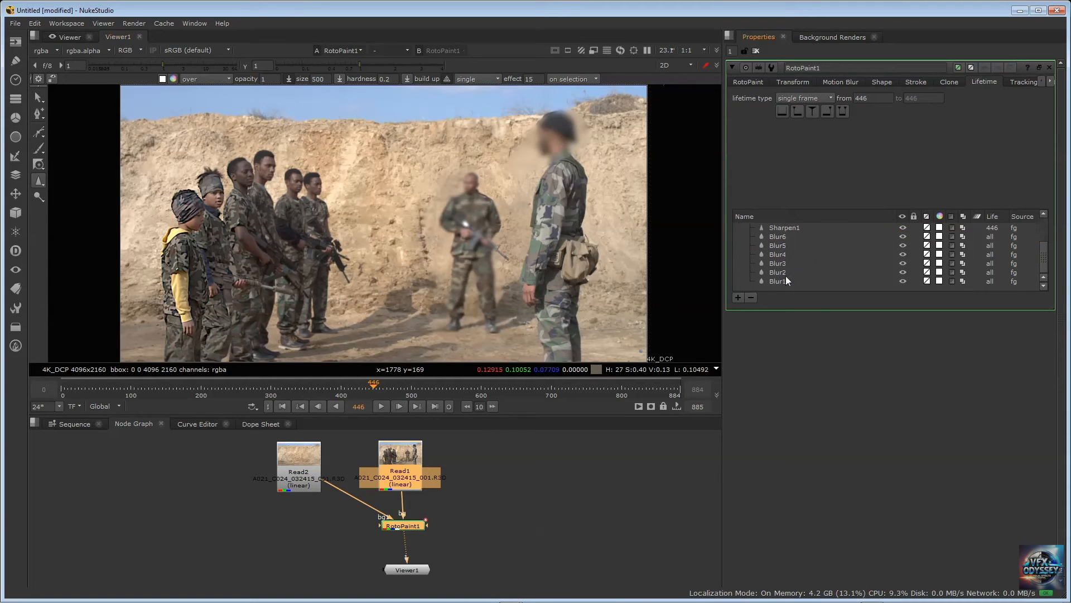
pyautogui.keyDown('shift'); pyautogui.click(790, 281); pyautogui.keyUp('shift')
pyautogui.press('Delete')
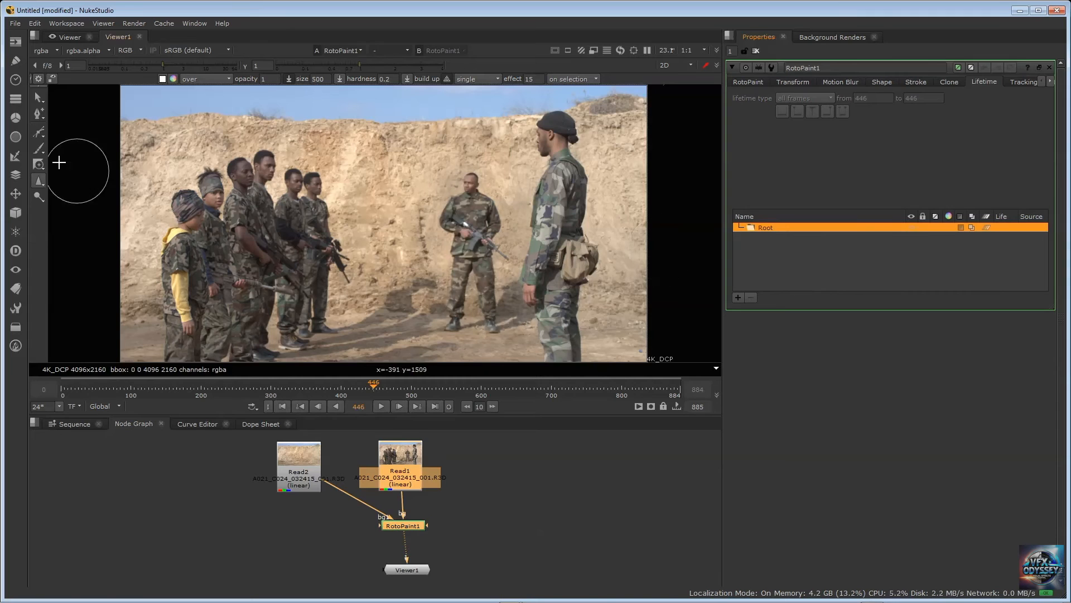
# Smear the wall's upper edge into the sky on frame 446 with a size 250 Smear brush
pyautogui.click(42, 186)
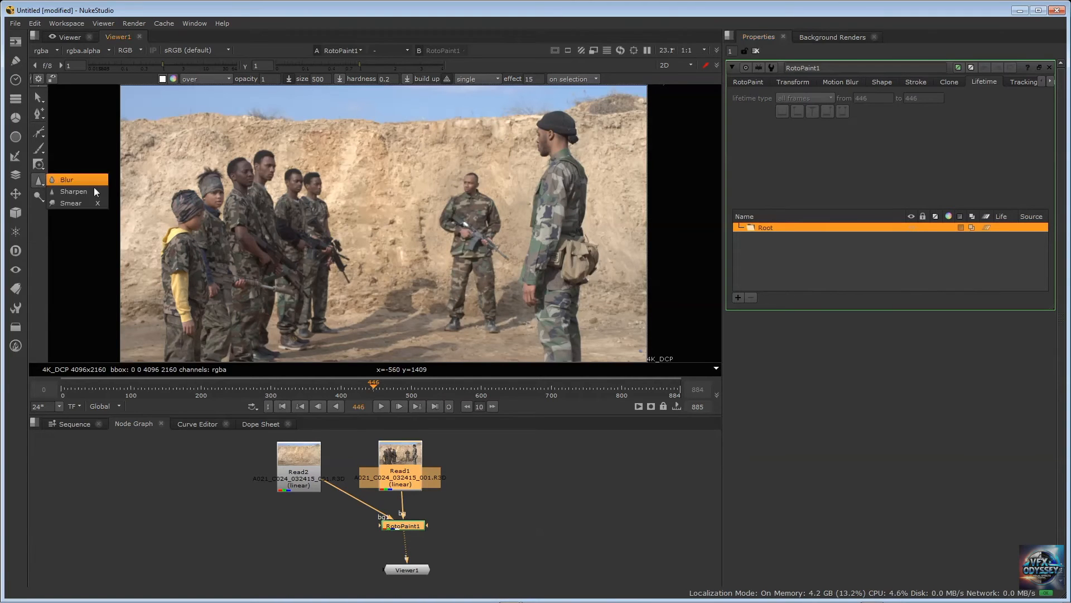
pyautogui.click(79, 204)
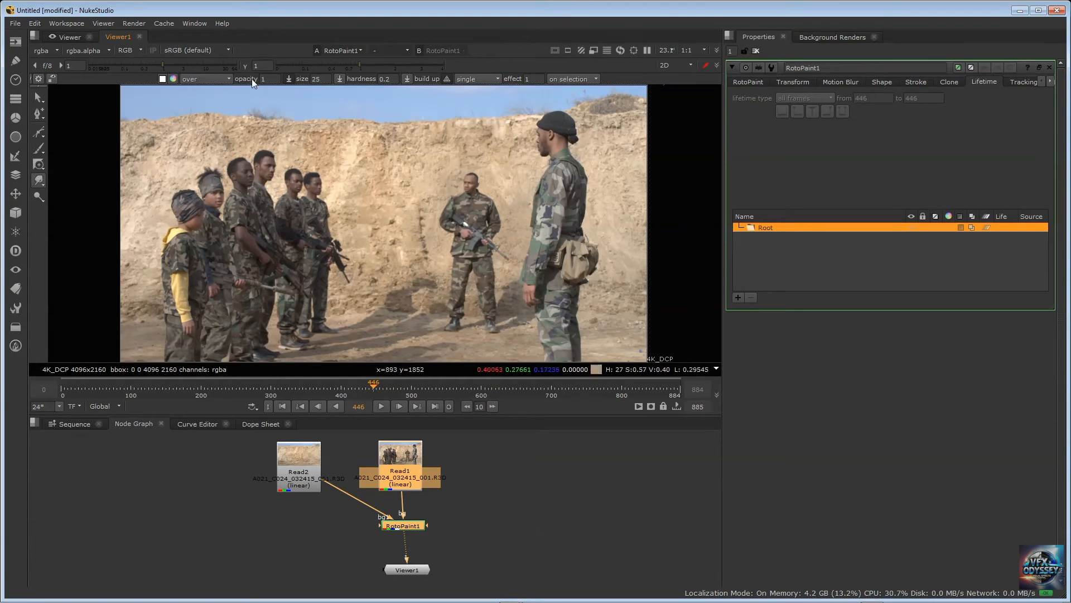
pyautogui.doubleClick(316, 79)
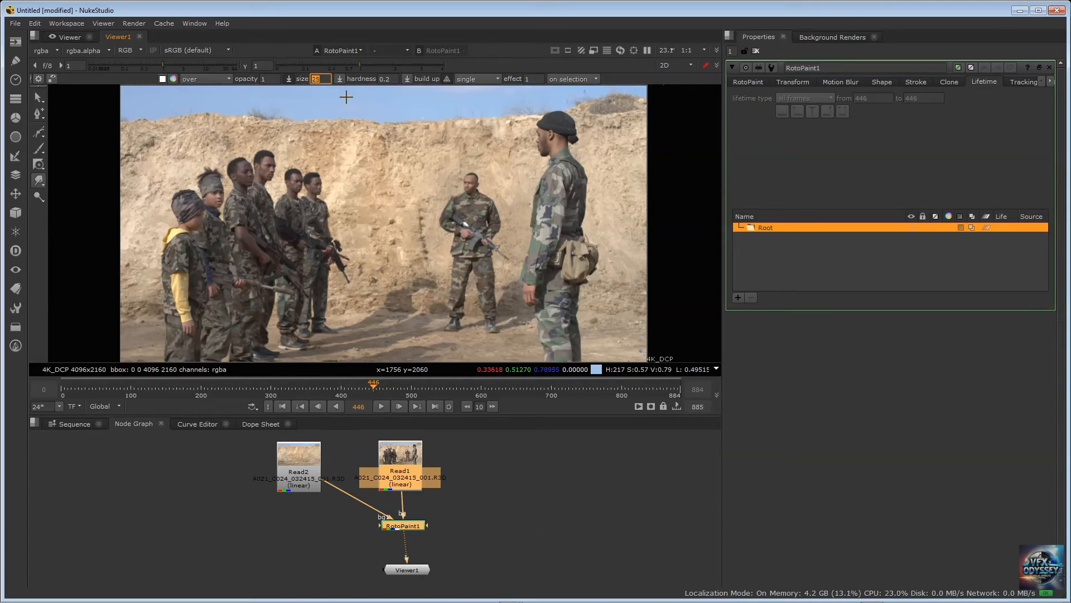
pyautogui.write('0')
pyautogui.press('Return')
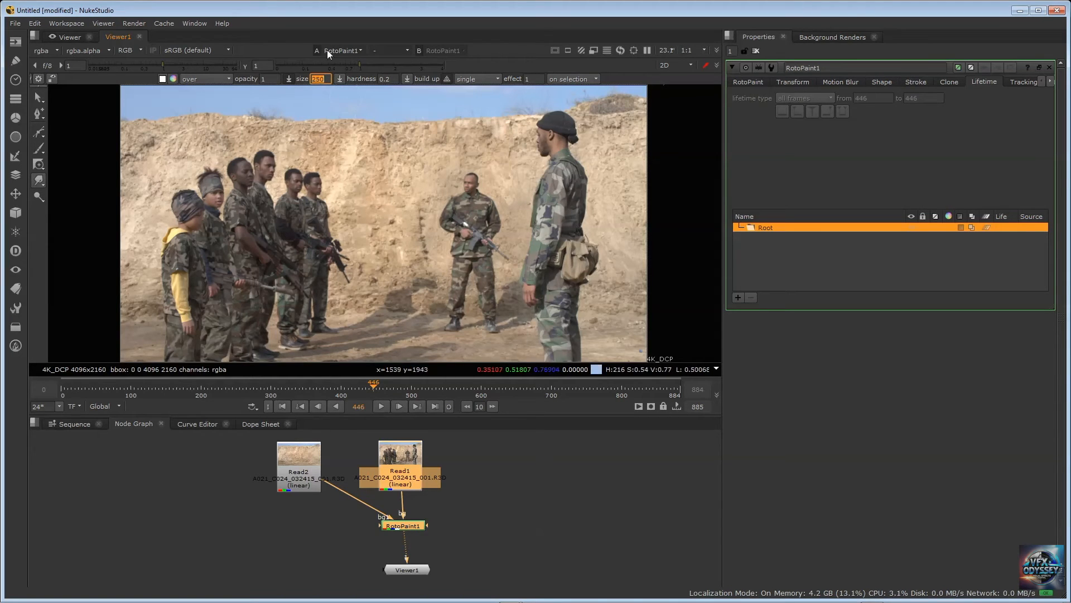
pyautogui.moveTo(264, 153); pyautogui.dragTo(300, 118)
pyautogui.moveTo(277, 144)
pyautogui.mouseDown()
pyautogui.moveTo(310, 121)
pyautogui.moveTo(380, 124)
pyautogui.mouseUp()
pyautogui.moveTo(251, 147)
pyautogui.mouseDown()
pyautogui.moveTo(247, 119)
pyautogui.moveTo(189, 123)
pyautogui.moveTo(158, 92)
pyautogui.mouseUp()
pyautogui.moveTo(225, 122); pyautogui.dragTo(215, 93)
pyautogui.moveTo(326, 127); pyautogui.dragTo(338, 103)
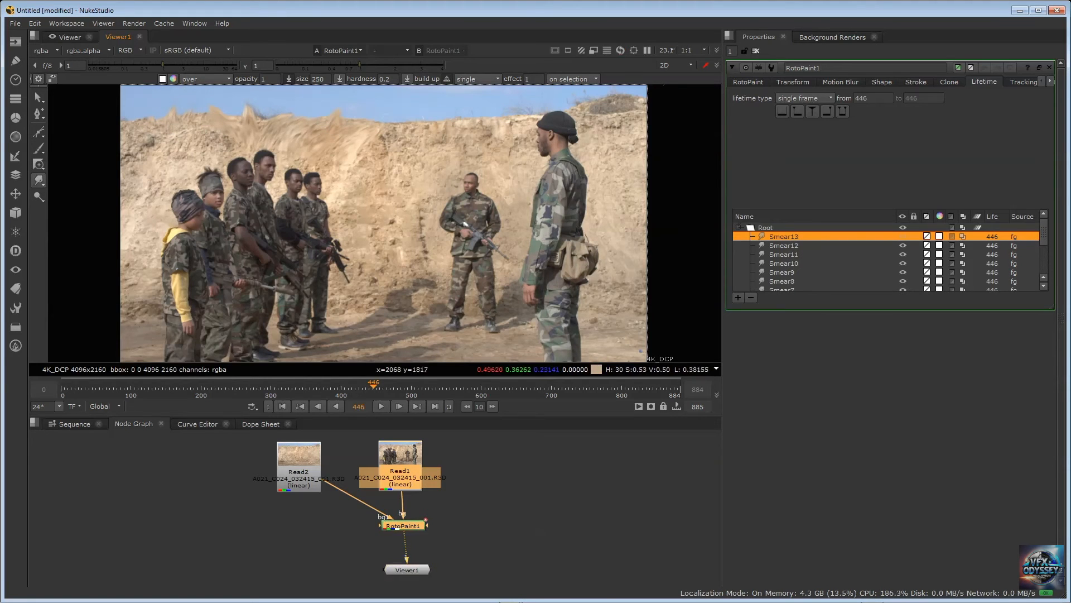
pyautogui.moveTo(387, 130)
pyautogui.mouseDown()
pyautogui.moveTo(394, 107)
pyautogui.moveTo(515, 108)
pyautogui.mouseUp()
pyautogui.moveTo(412, 134); pyautogui.dragTo(427, 116)
pyautogui.moveTo(371, 136); pyautogui.dragTo(380, 116)
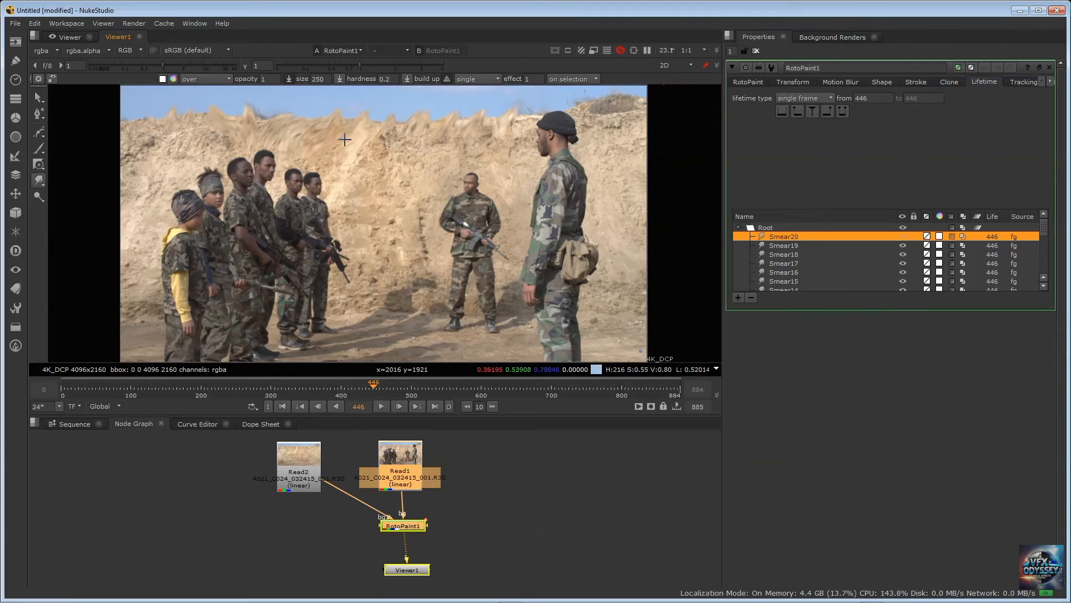
pyautogui.moveTo(320, 138); pyautogui.dragTo(330, 114)
pyautogui.moveTo(244, 146); pyautogui.dragTo(199, 120)
pyautogui.moveTo(129, 142); pyautogui.dragTo(164, 183)
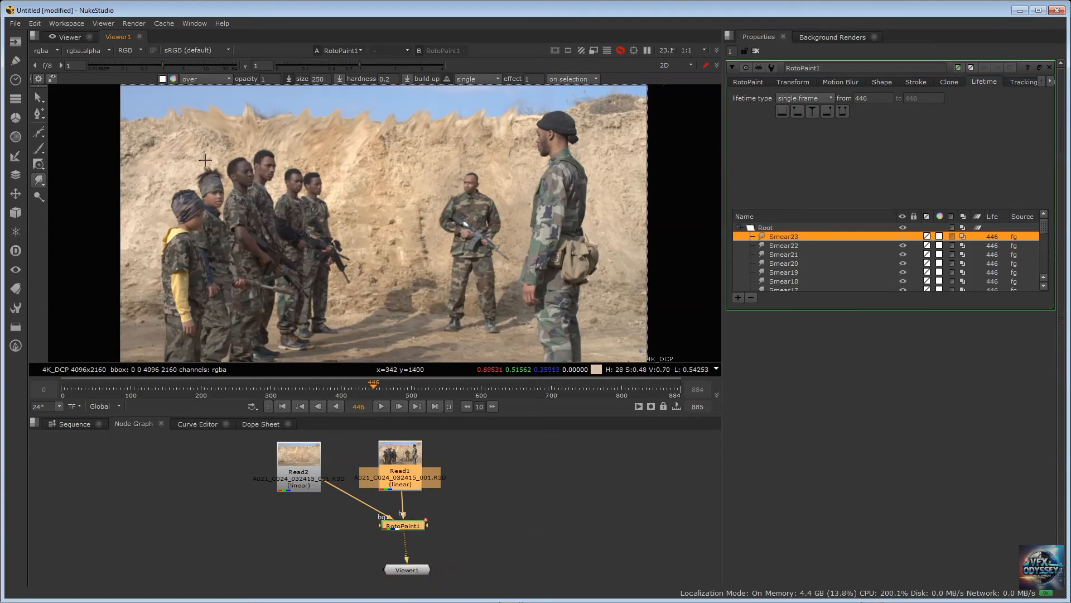
# Smear the wall and the middle soldier's head and shoulder, and delete all the Smear strokes
pyautogui.moveTo(331, 157)
pyautogui.mouseDown()
pyautogui.moveTo(374, 308)
pyautogui.moveTo(342, 222)
pyautogui.mouseUp()
pyautogui.moveTo(474, 189)
pyautogui.mouseDown()
pyautogui.moveTo(500, 164)
pyautogui.moveTo(435, 172)
pyautogui.moveTo(478, 146)
pyautogui.mouseUp()
pyautogui.moveTo(482, 210)
pyautogui.mouseDown()
pyautogui.moveTo(506, 191)
pyautogui.moveTo(433, 231)
pyautogui.mouseUp()
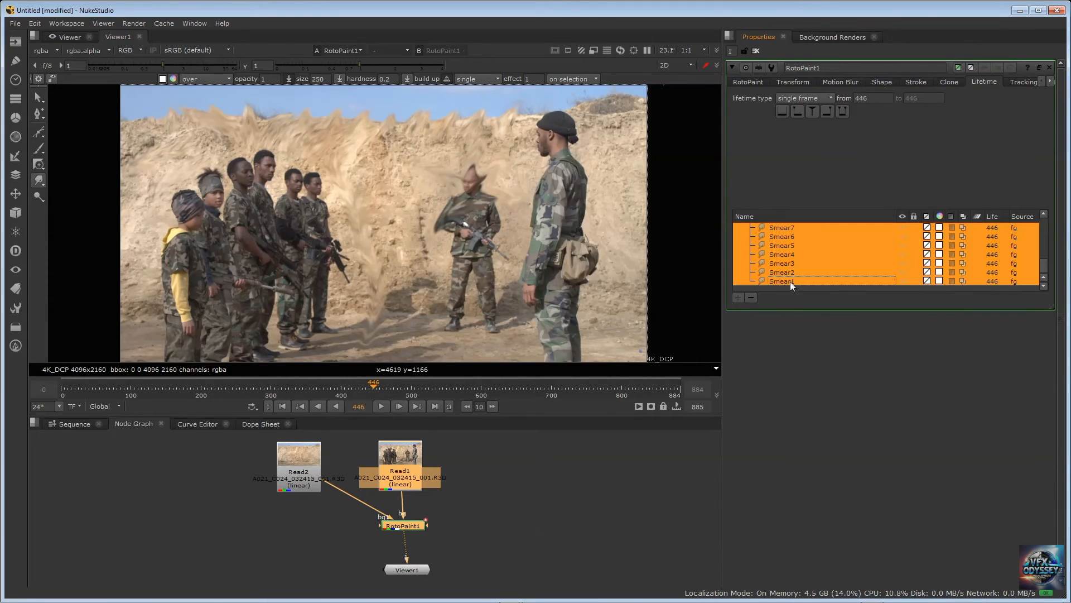
pyautogui.hotkey('ctrl', 'a')
pyautogui.press('Delete')
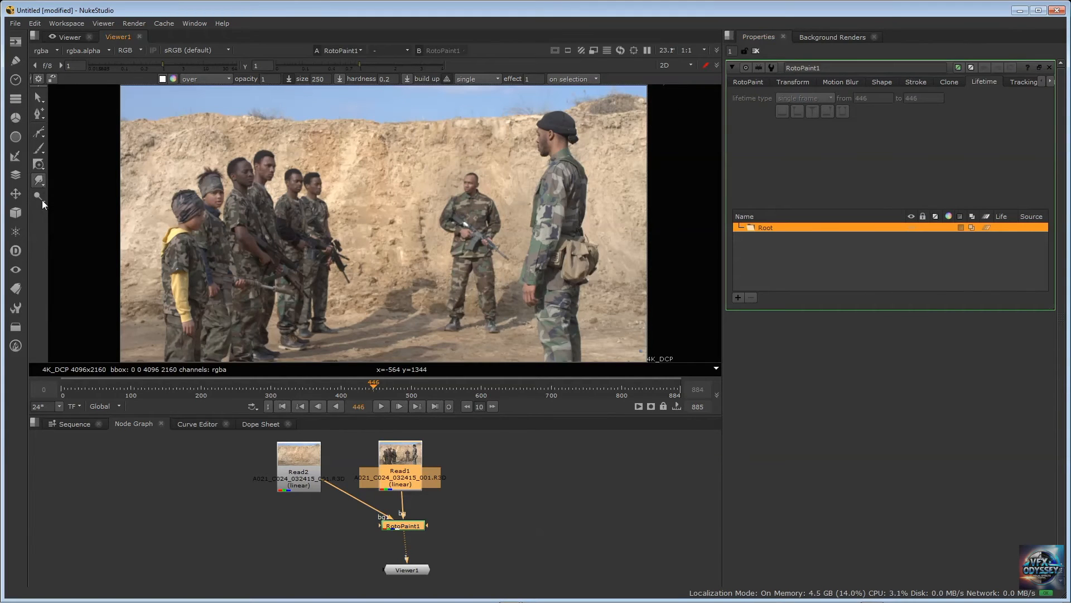
# Dodge the wall's upper edge behind the large foreground soldier on frame 446 with a size 500 Dodge brush at 0.05 opacity
pyautogui.click(42, 200)
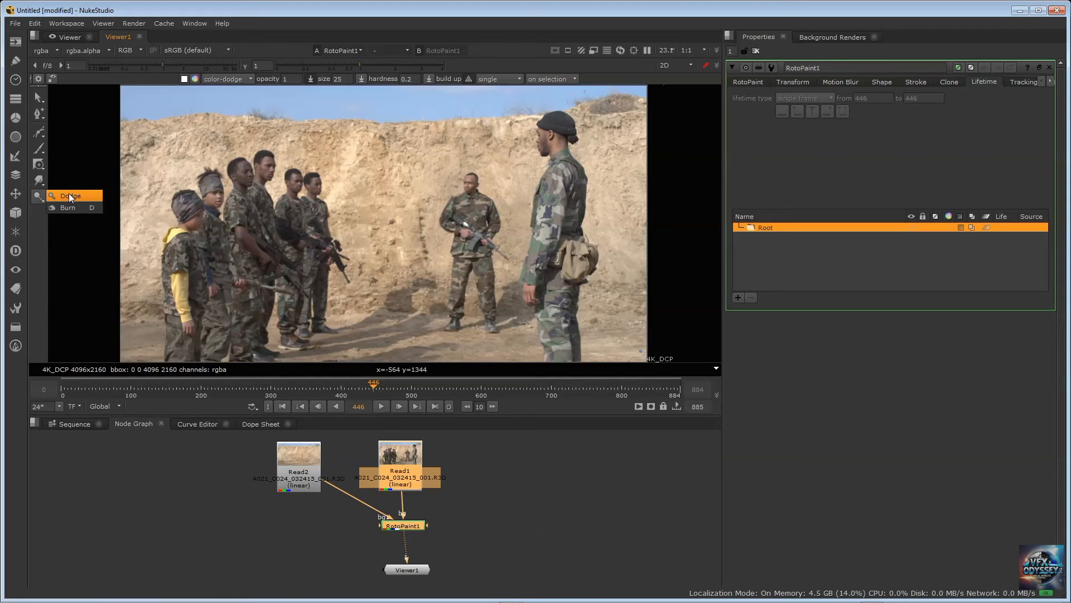
pyautogui.click(69, 195)
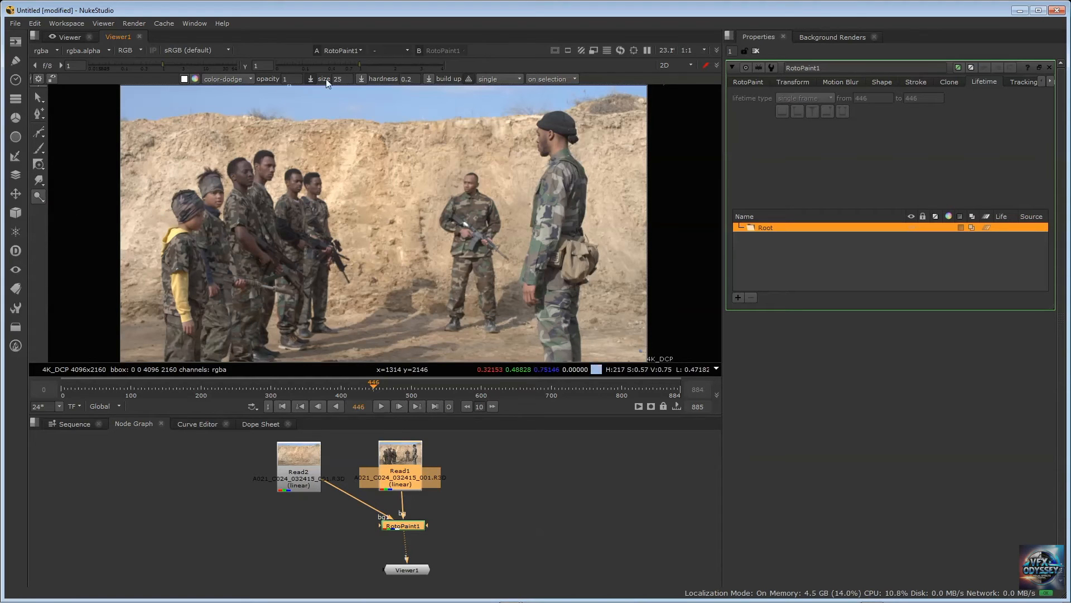
pyautogui.doubleClick(348, 75)
pyautogui.hotkey('shift', 'Tab')
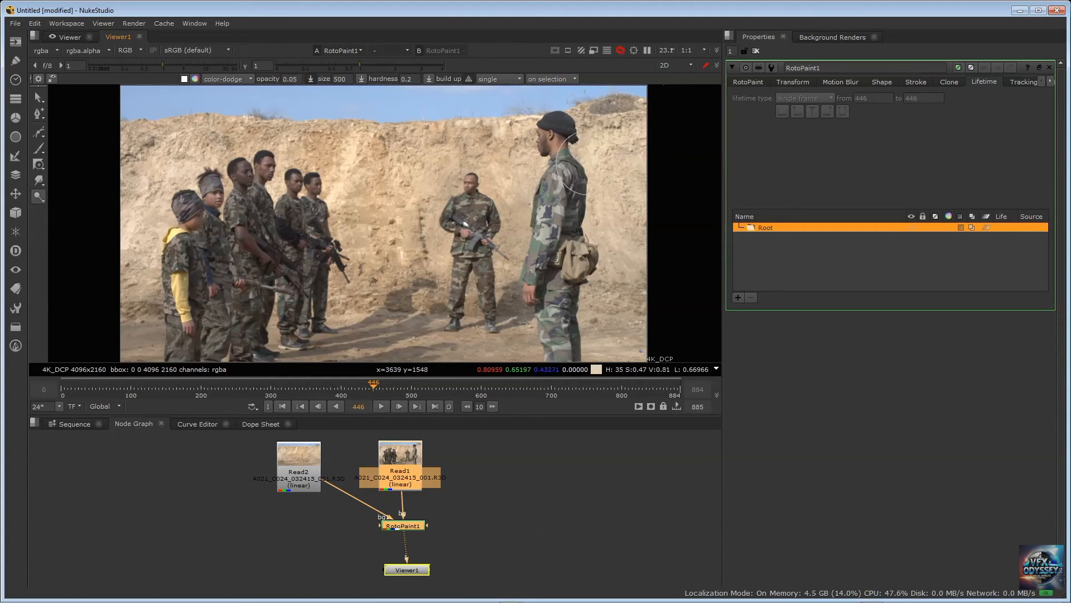
pyautogui.click(596, 121)
# Try dodging the wall with the brush opacity set to 1, and undo the strokes
pyautogui.write('1')
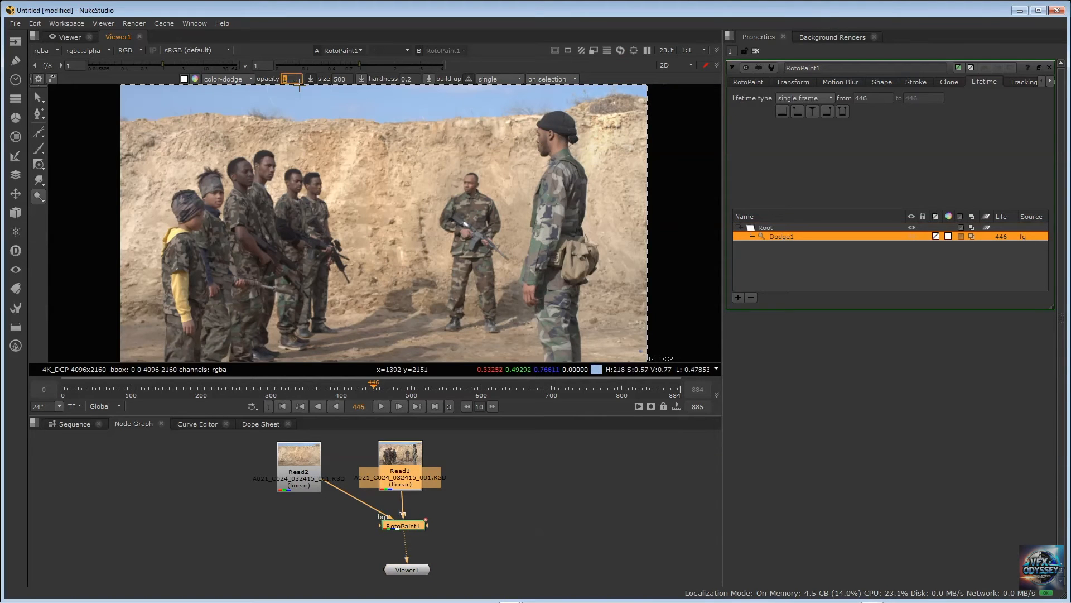
pyautogui.moveTo(460, 131)
pyautogui.mouseDown()
pyautogui.moveTo(290, 134)
pyautogui.moveTo(502, 142)
pyautogui.moveTo(427, 149)
pyautogui.mouseUp()
pyautogui.hotkey('ctrl', 'z')
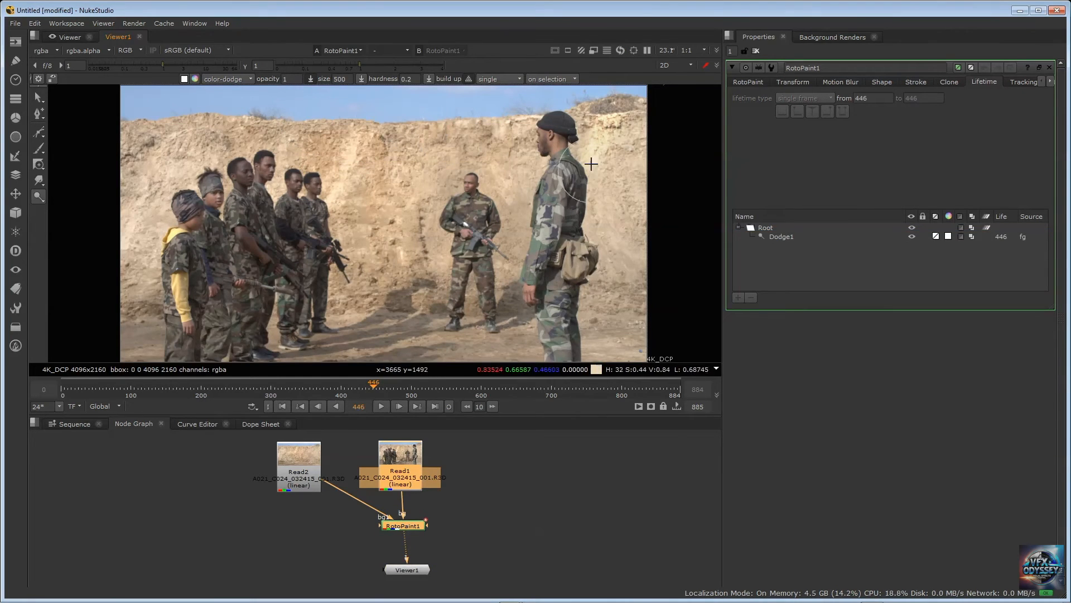
pyautogui.moveTo(647, 130)
pyautogui.mouseDown()
pyautogui.moveTo(655, 127)
pyautogui.moveTo(591, 140)
pyautogui.moveTo(634, 144)
pyautogui.mouseUp()
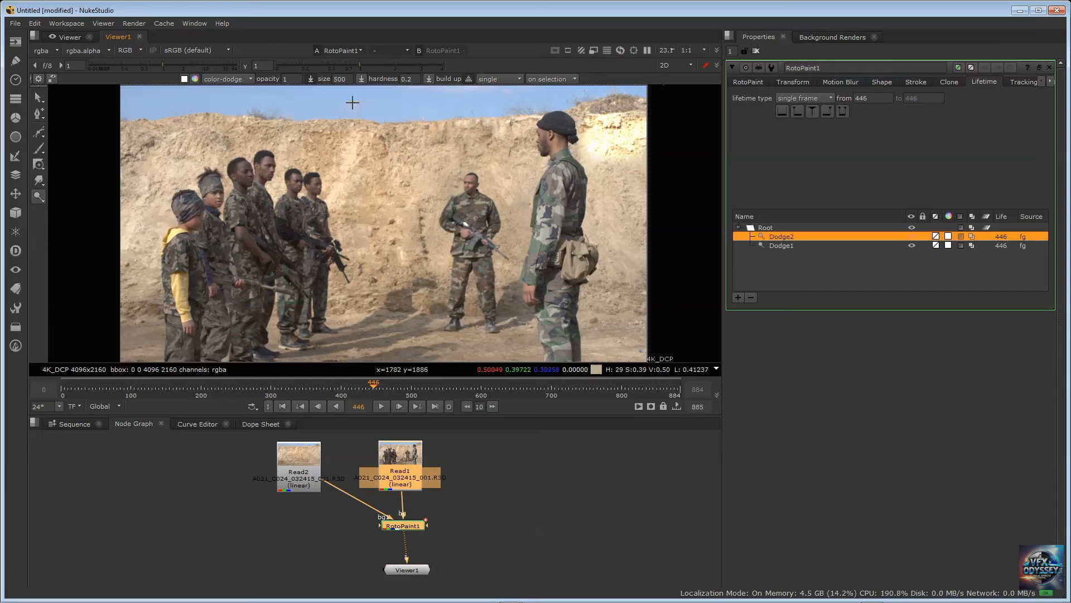
pyautogui.hotkey('ctrl', 'z')
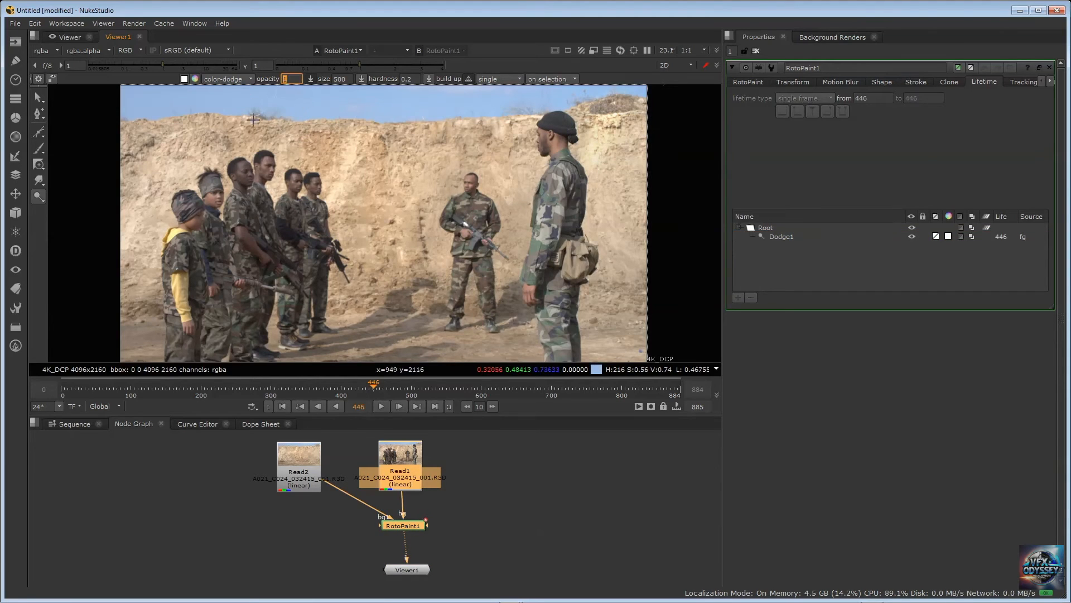
# Set the Dodge brush opacity to 0.05 and brighten the wall behind and between the soldiers with several strokes
pyautogui.write('5')
pyautogui.press('Return')
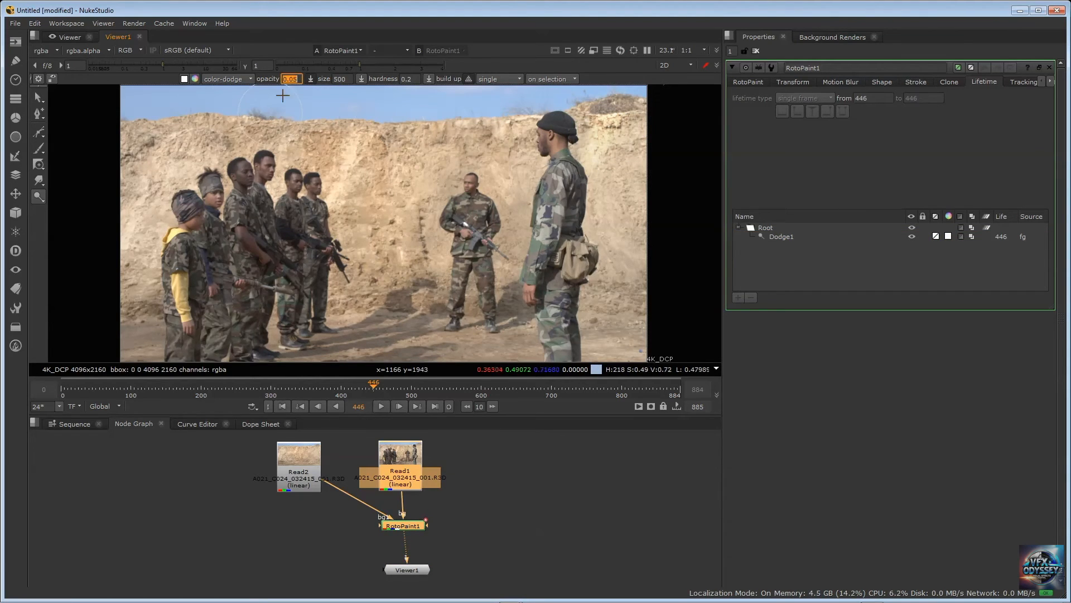
pyautogui.moveTo(415, 152)
pyautogui.mouseDown()
pyautogui.moveTo(314, 158)
pyautogui.moveTo(410, 185)
pyautogui.moveTo(386, 160)
pyautogui.moveTo(353, 188)
pyautogui.mouseUp()
pyautogui.moveTo(336, 140)
pyautogui.mouseDown()
pyautogui.moveTo(152, 138)
pyautogui.moveTo(243, 134)
pyautogui.moveTo(150, 157)
pyautogui.moveTo(139, 183)
pyautogui.moveTo(168, 171)
pyautogui.moveTo(112, 277)
pyautogui.moveTo(137, 313)
pyautogui.moveTo(193, 184)
pyautogui.mouseUp()
pyautogui.moveTo(244, 127); pyautogui.dragTo(388, 140)
pyautogui.moveTo(461, 143)
pyautogui.mouseDown()
pyautogui.moveTo(366, 196)
pyautogui.moveTo(334, 246)
pyautogui.moveTo(335, 312)
pyautogui.moveTo(407, 160)
pyautogui.moveTo(401, 290)
pyautogui.moveTo(427, 179)
pyautogui.moveTo(411, 307)
pyautogui.moveTo(454, 234)
pyautogui.moveTo(468, 120)
pyautogui.moveTo(541, 162)
pyautogui.moveTo(519, 182)
pyautogui.moveTo(483, 151)
pyautogui.mouseUp()
pyautogui.moveTo(283, 233)
pyautogui.mouseDown()
pyautogui.moveTo(248, 208)
pyautogui.moveTo(219, 213)
pyautogui.moveTo(223, 284)
pyautogui.moveTo(220, 189)
pyautogui.moveTo(198, 223)
pyautogui.moveTo(301, 150)
pyautogui.moveTo(192, 259)
pyautogui.moveTo(318, 222)
pyautogui.moveTo(204, 318)
pyautogui.moveTo(308, 307)
pyautogui.mouseUp()
pyautogui.moveTo(372, 296)
pyautogui.mouseDown()
pyautogui.moveTo(415, 203)
pyautogui.moveTo(384, 181)
pyautogui.moveTo(384, 195)
pyautogui.mouseUp()
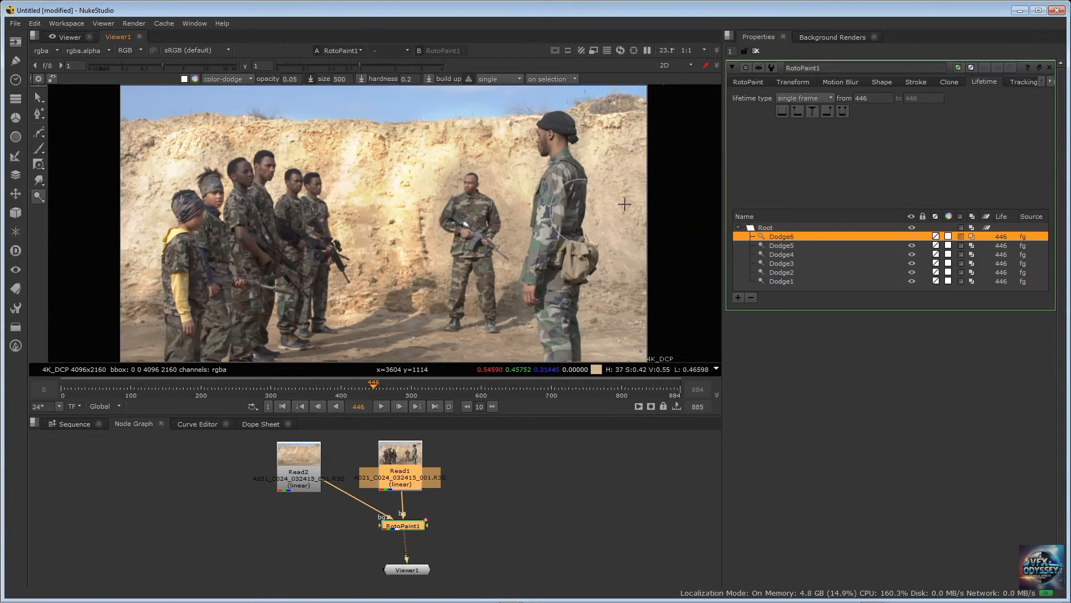
# Delete all the Dodge strokes from RotoPaint1
pyautogui.click(803, 264)
pyautogui.click(787, 237)
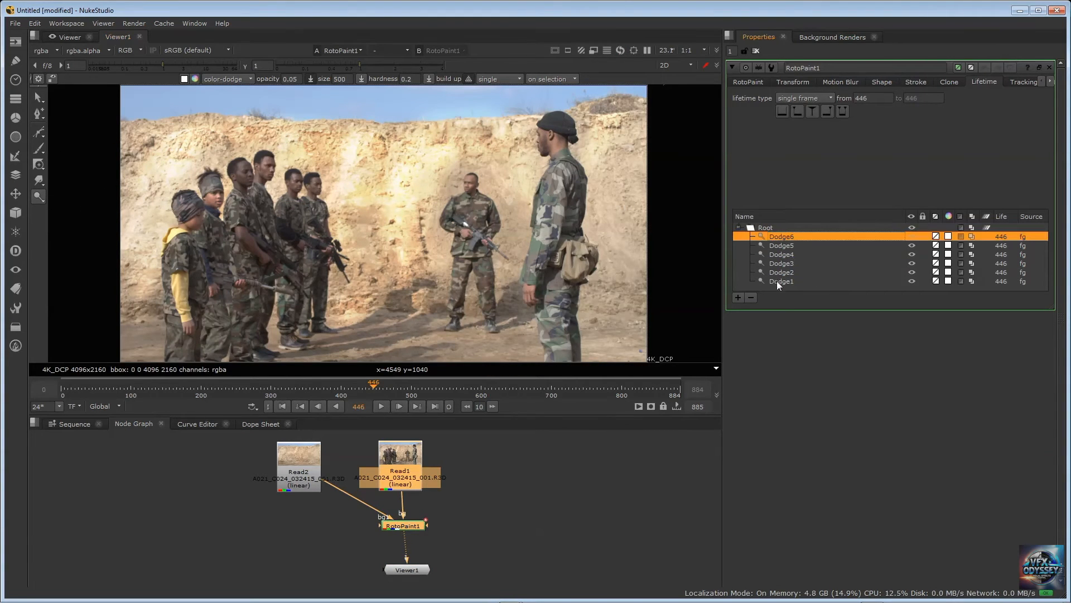
pyautogui.keyDown('shift'); pyautogui.click(777, 281); pyautogui.keyUp('shift')
pyautogui.press('Delete')
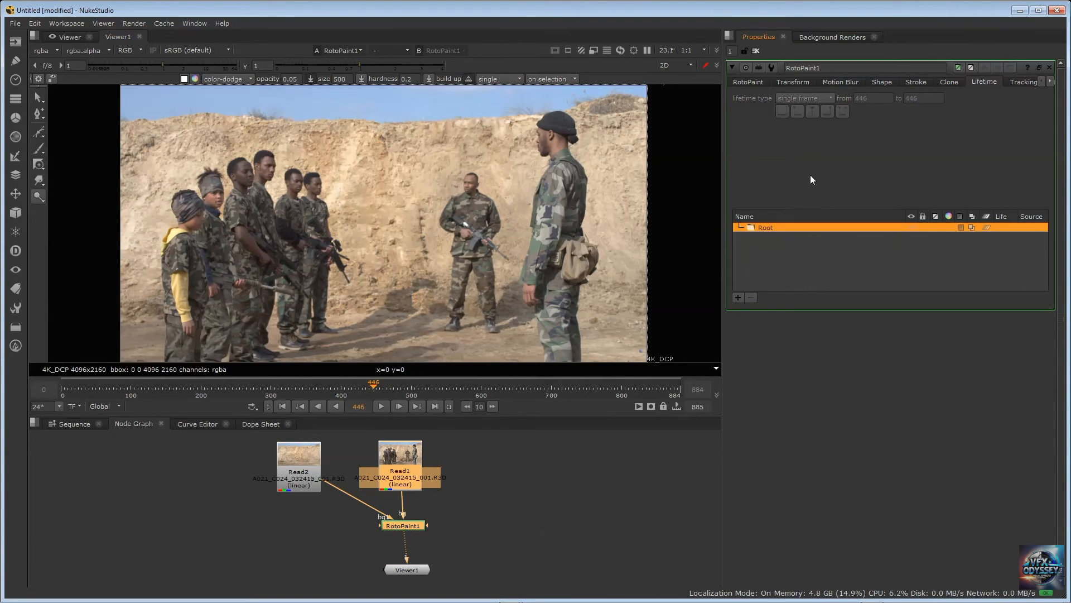
# Burn the wall from the lined-up soldiers toward its upper edge with a size 500 Burn brush at opacity 1
pyautogui.rightClick(42, 201)
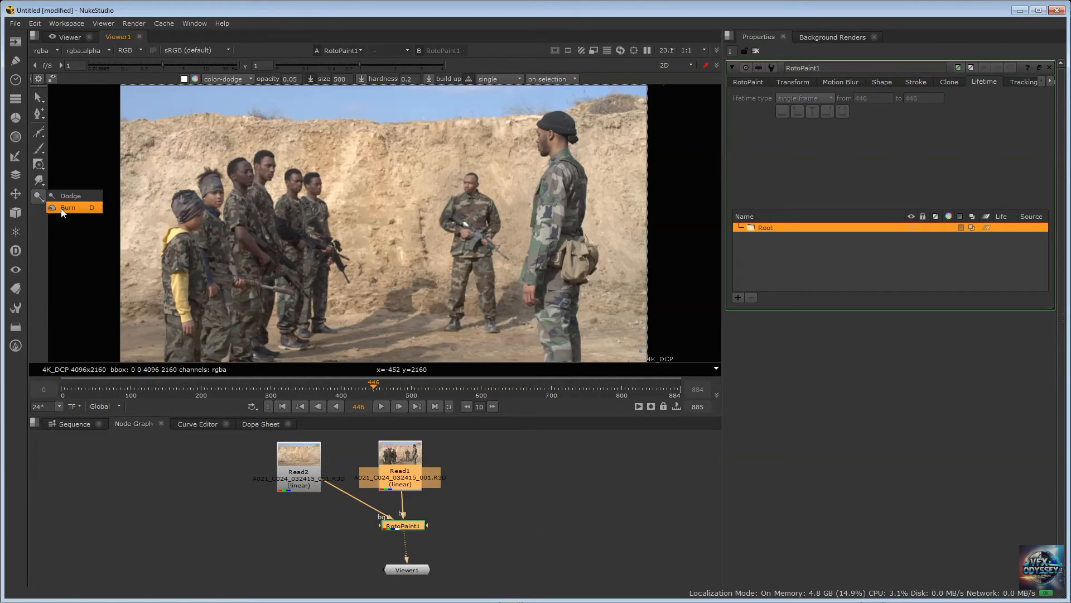
pyautogui.click(65, 209)
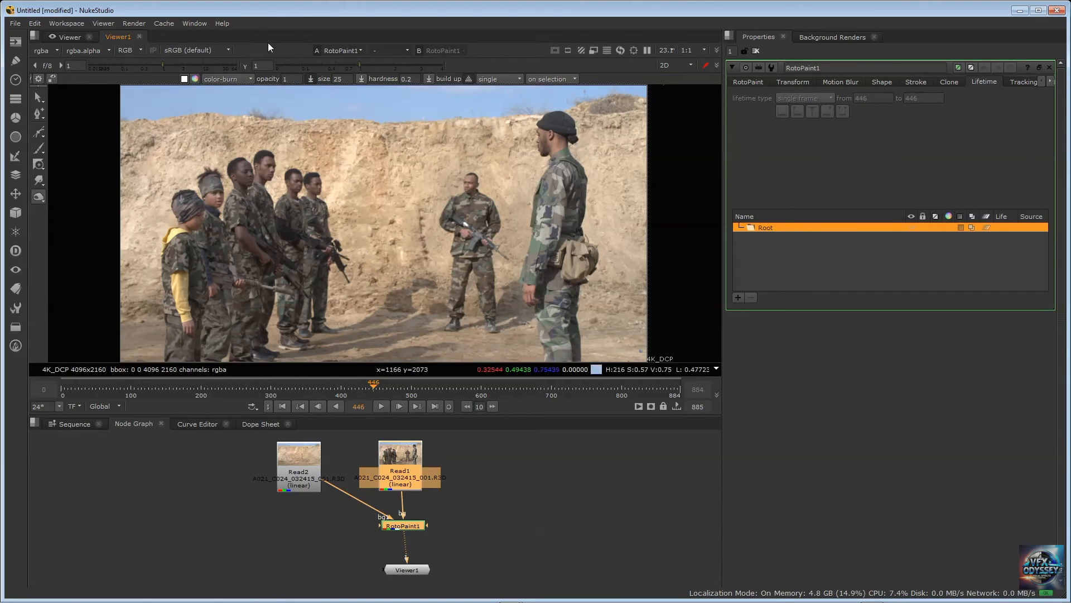
pyautogui.press('Return')
pyautogui.write('500')
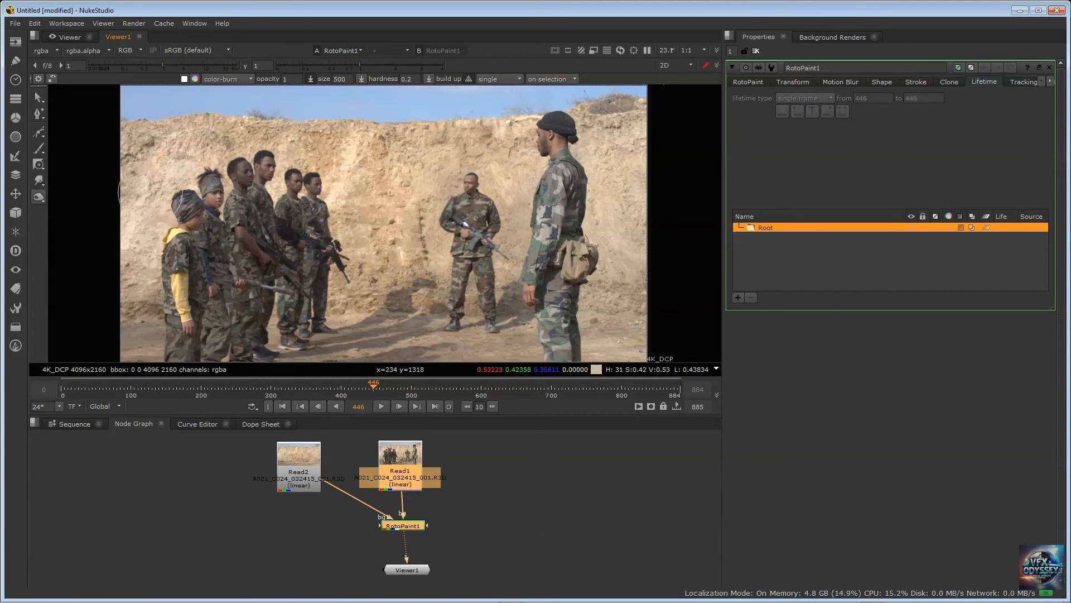
pyautogui.moveTo(153, 193)
pyautogui.mouseDown()
pyautogui.moveTo(402, 170)
pyautogui.moveTo(167, 167)
pyautogui.moveTo(345, 136)
pyautogui.moveTo(396, 101)
pyautogui.mouseUp()
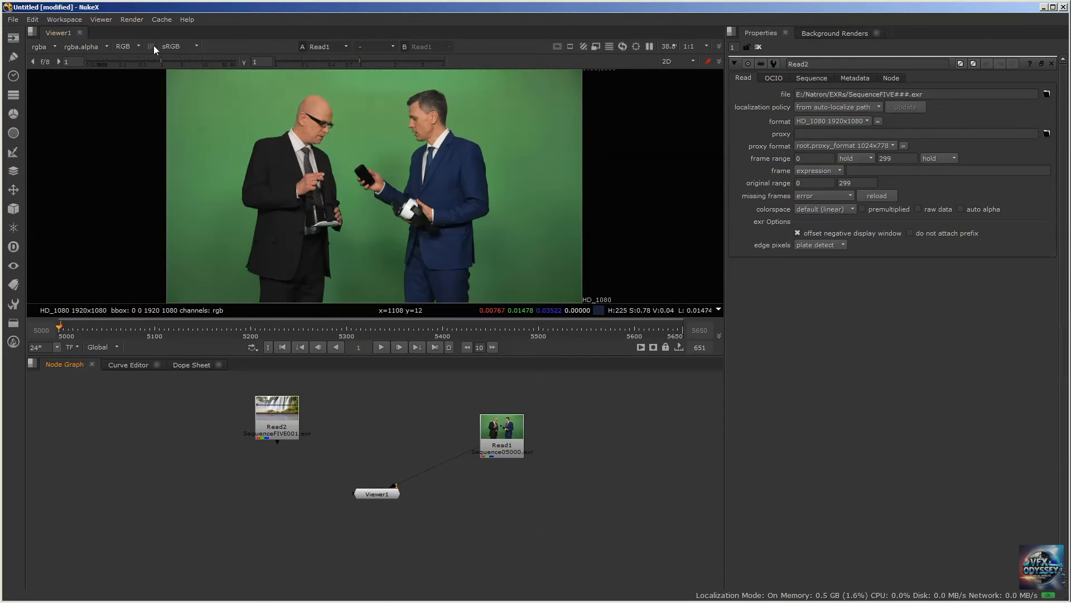
pyautogui.click(14, 152)
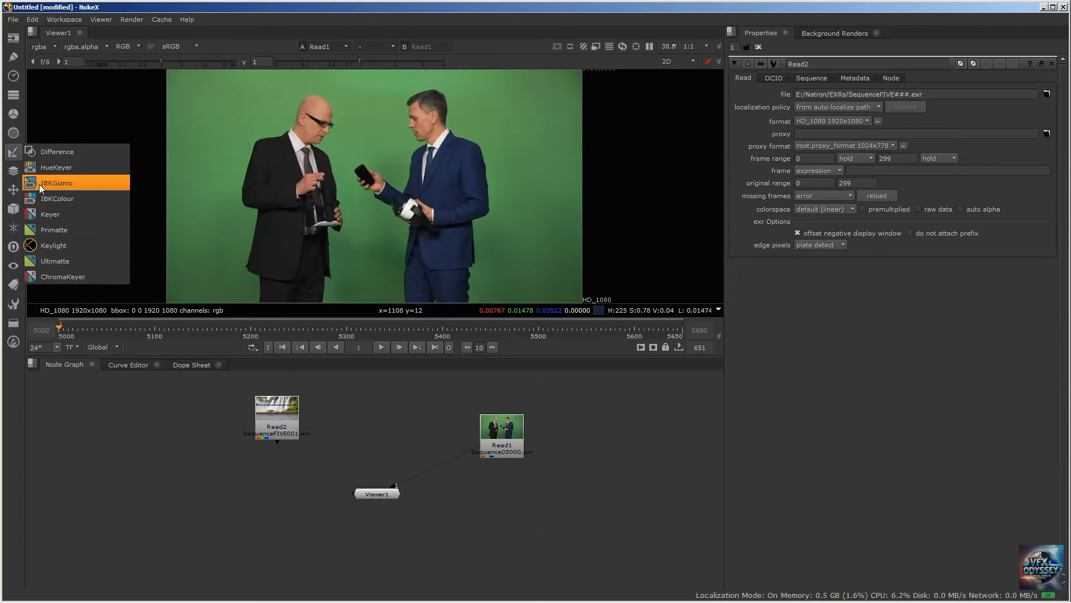
pyautogui.click(172, 6)
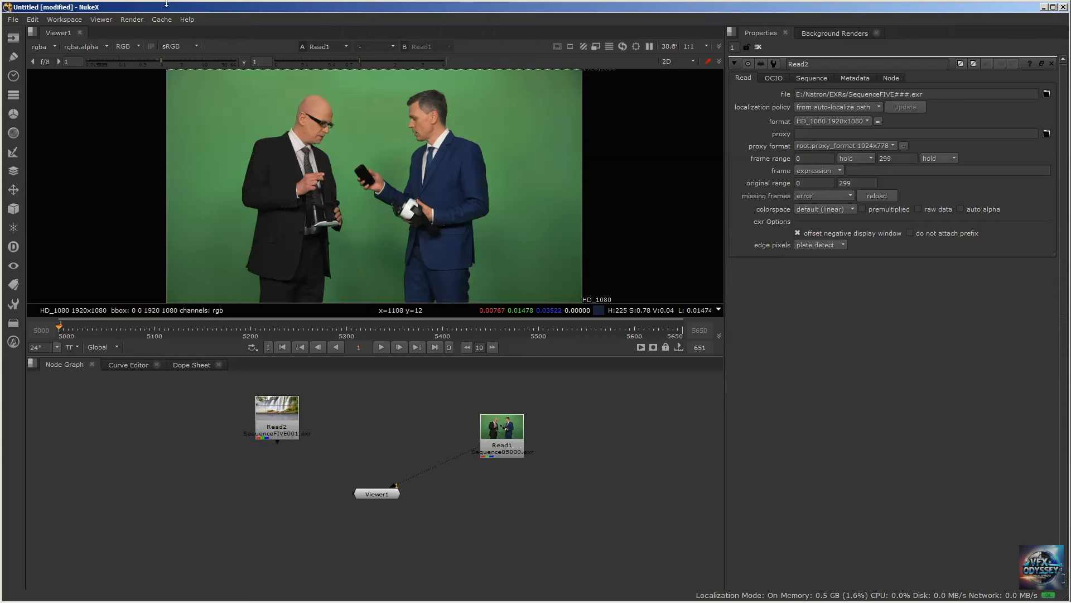
pyautogui.click(13, 151)
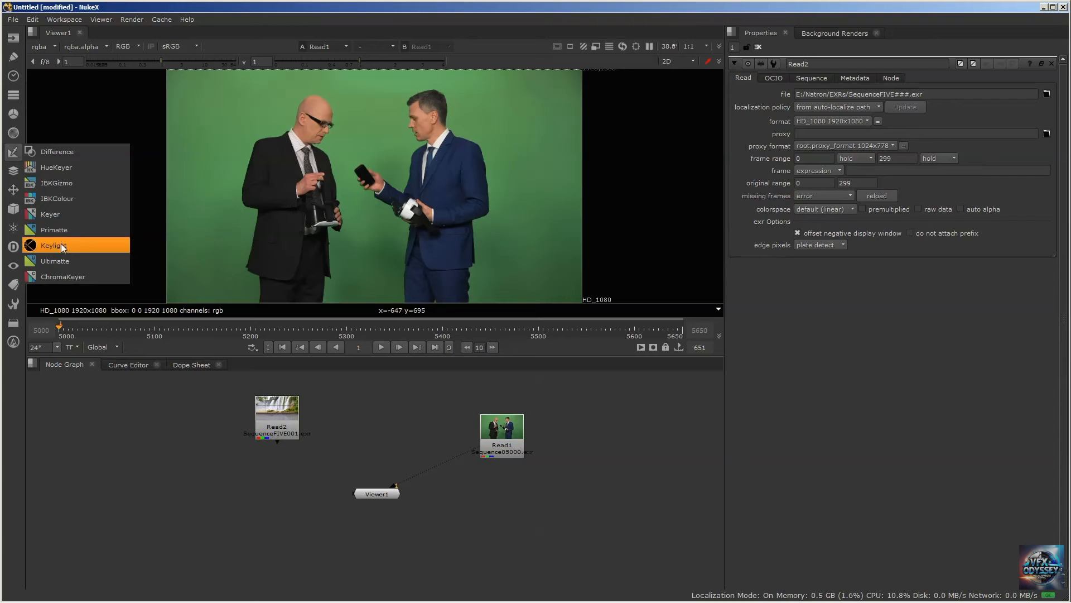
pyautogui.click(219, 10)
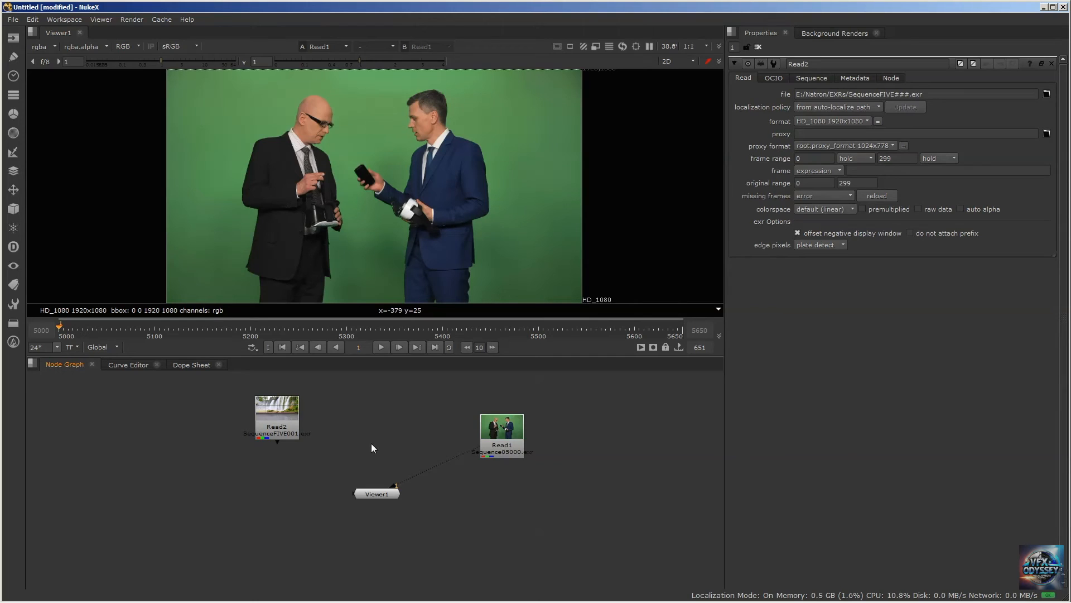
# Add two Keylight nodes to the node graph between the waterfall and green-screen Read nodes
pyautogui.press('Tab')
pyautogui.write('keyl')
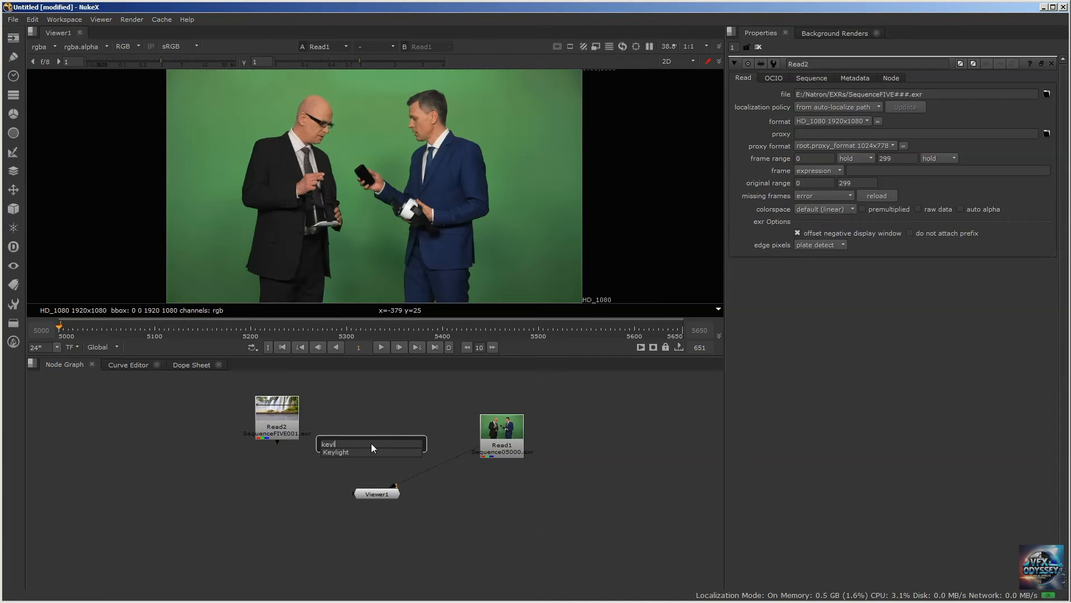
pyautogui.press('Return')
pyautogui.click(413, 438)
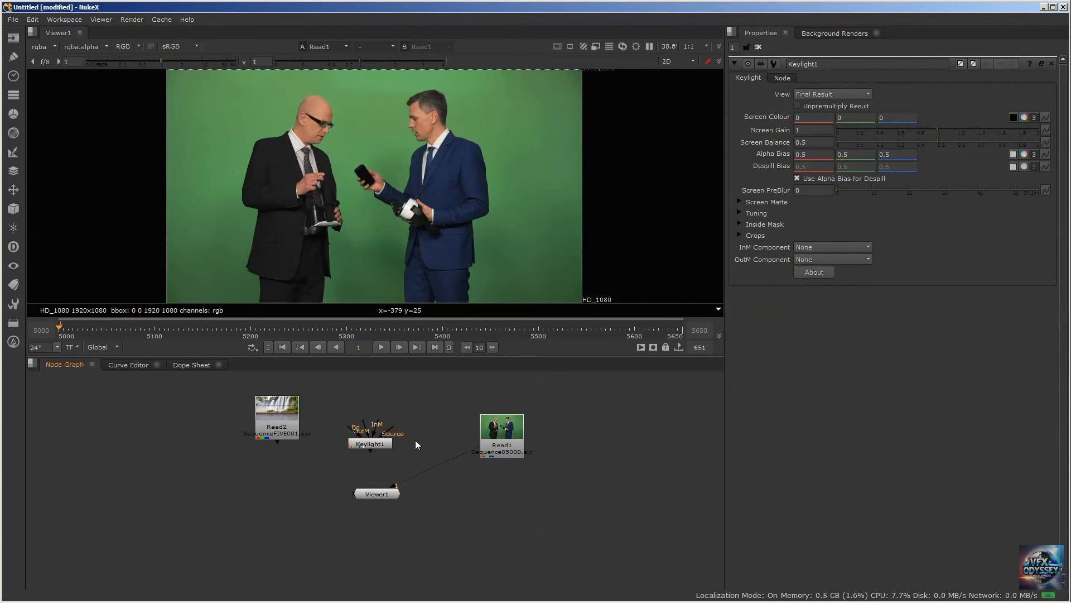
pyautogui.press('Tab')
pyautogui.write('Keylight')
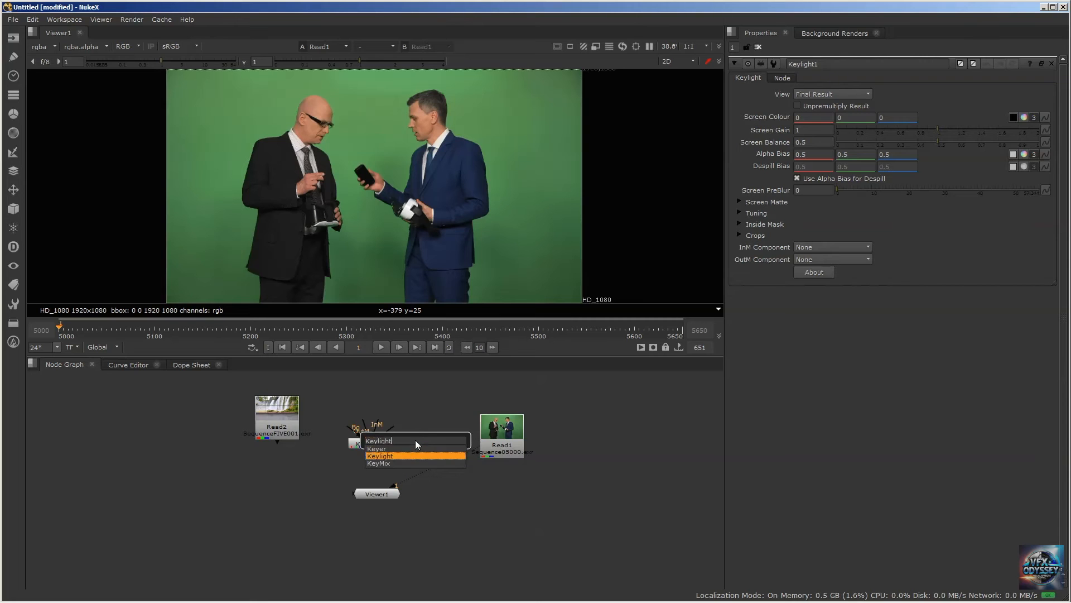
pyautogui.press('Return')
# Spread the two Keylight nodes side by side between the Read nodes and move Viewer1 below them
pyautogui.scroll(2, 416, 420)
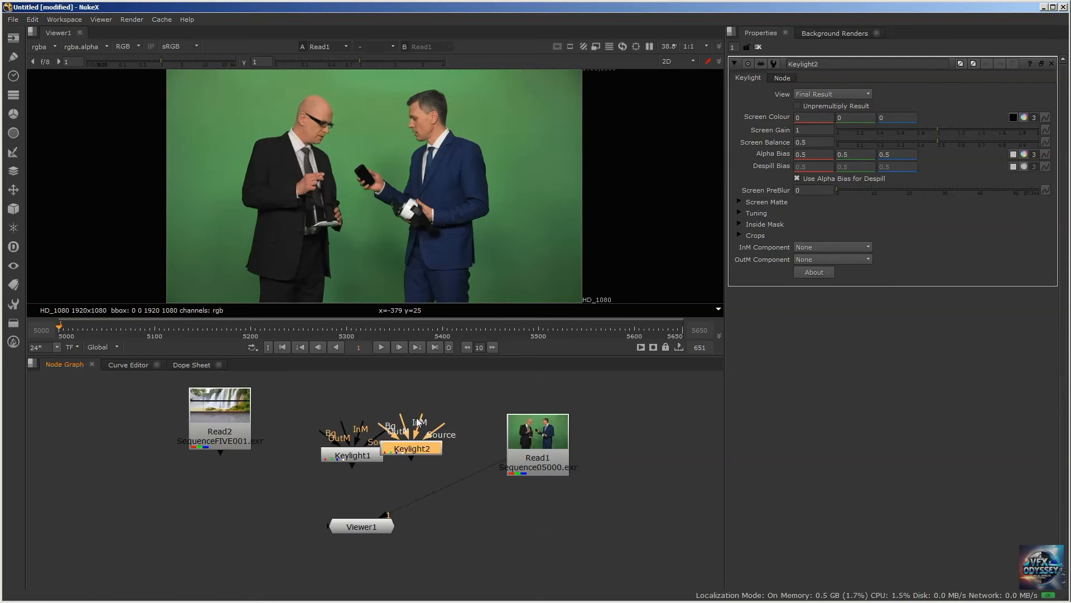
pyautogui.moveTo(422, 458); pyautogui.dragTo(289, 493)
pyautogui.moveTo(363, 526); pyautogui.dragTo(460, 567)
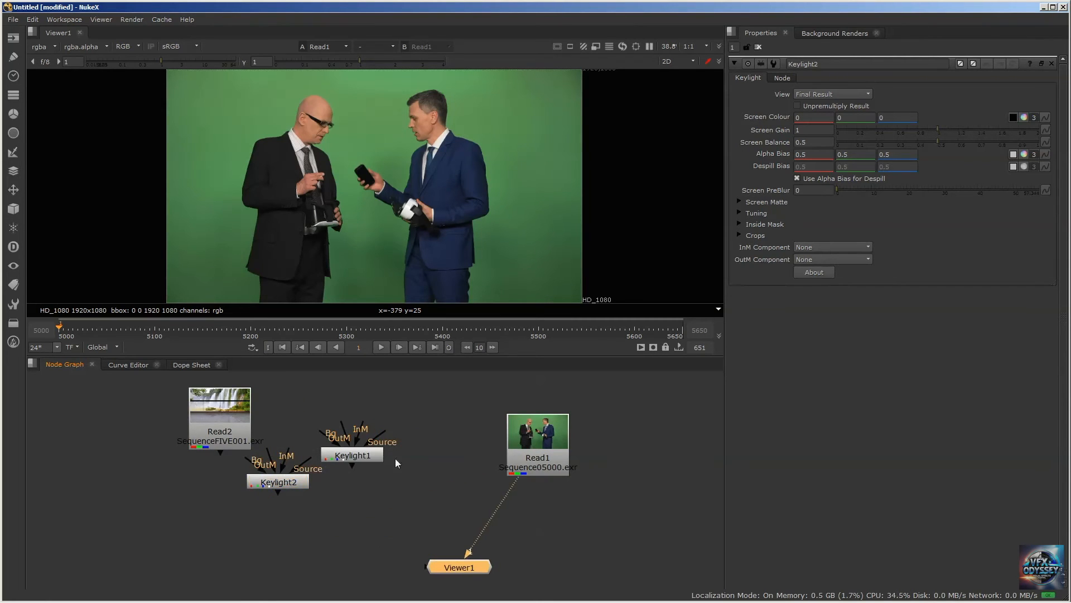
pyautogui.moveTo(371, 461); pyautogui.dragTo(432, 508)
pyautogui.moveTo(282, 482); pyautogui.dragTo(314, 507)
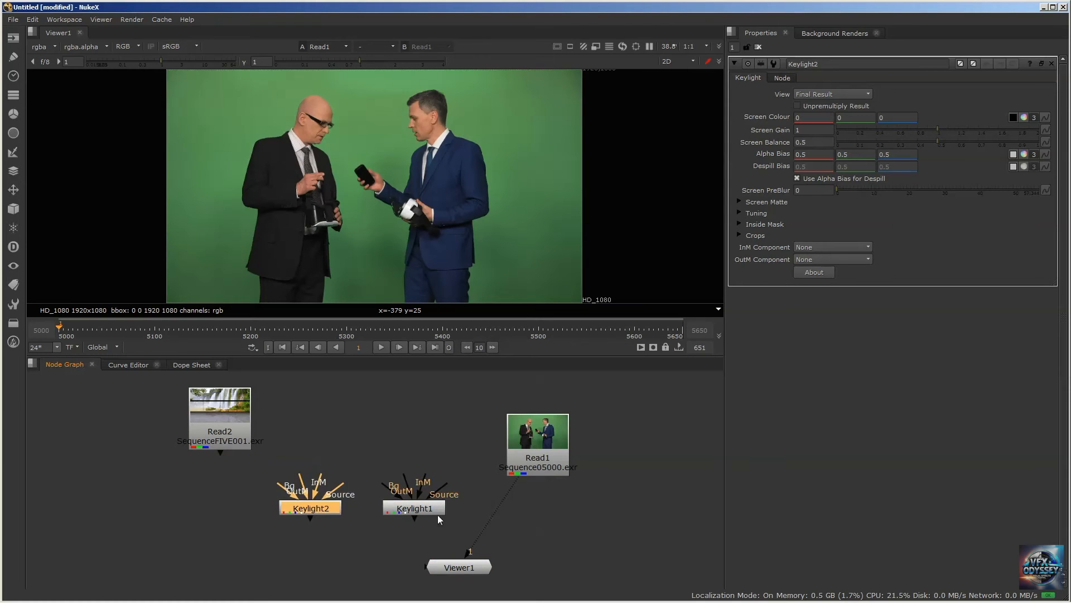
pyautogui.click(436, 499)
pyautogui.moveTo(428, 504); pyautogui.dragTo(441, 473)
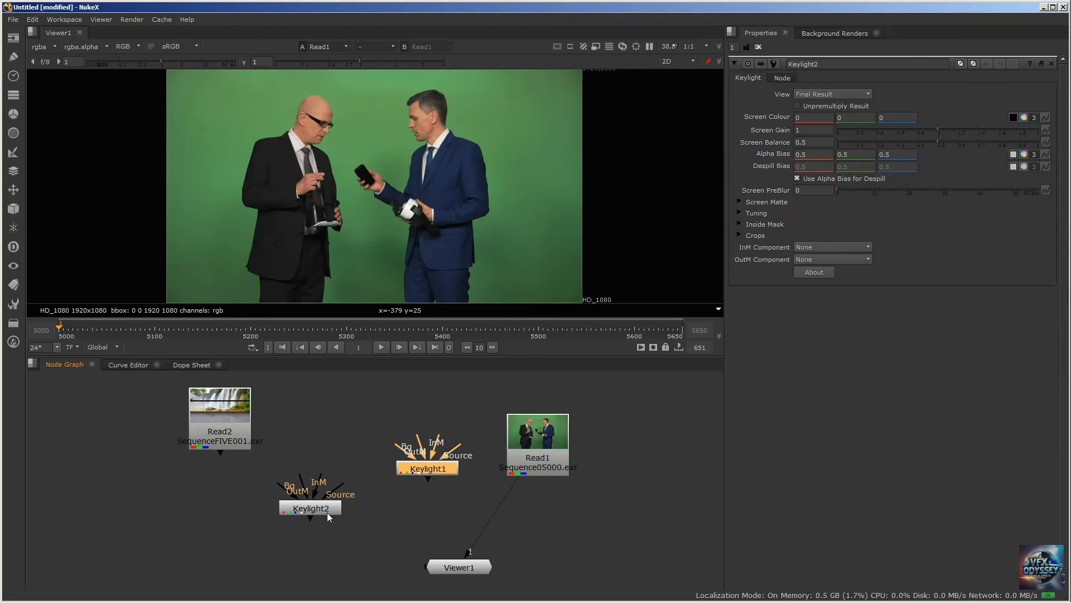
pyautogui.moveTo(327, 512); pyautogui.dragTo(347, 491)
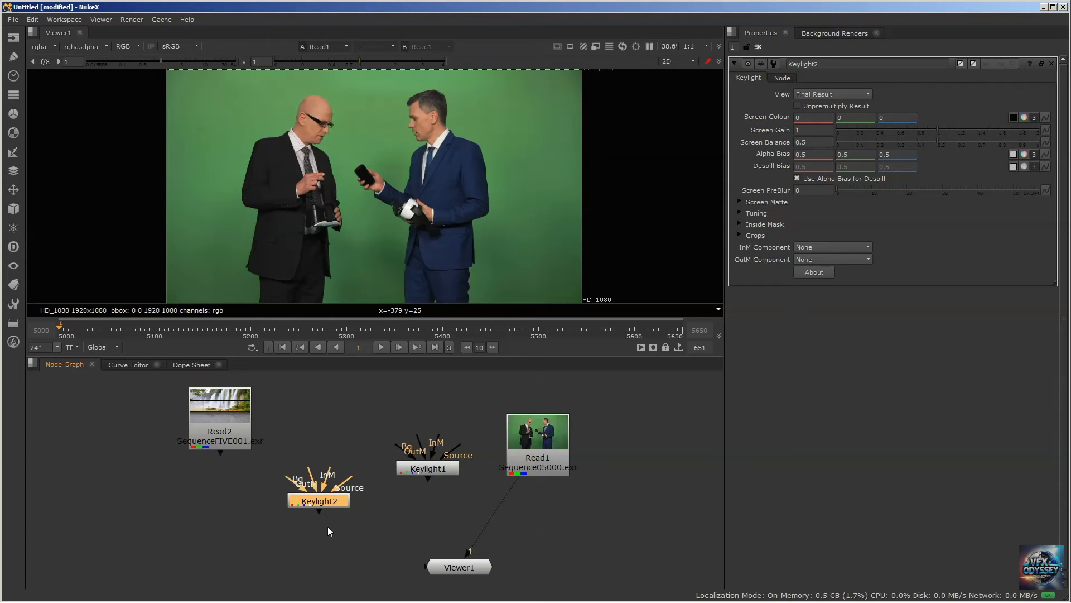
pyautogui.moveTo(426, 465); pyautogui.dragTo(430, 438)
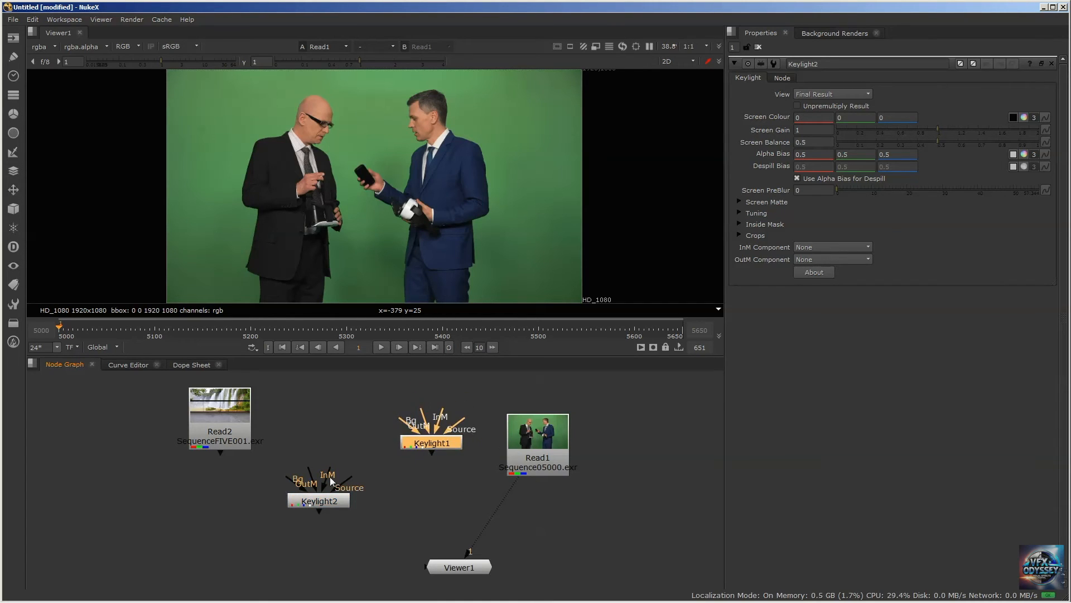
pyautogui.moveTo(324, 498); pyautogui.dragTo(321, 451)
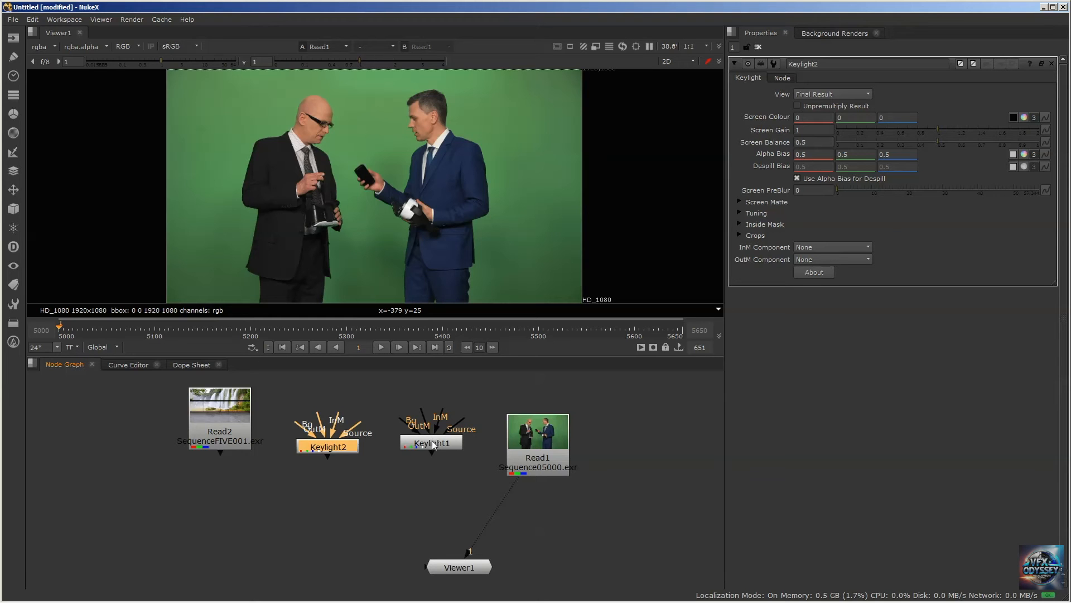
pyautogui.moveTo(427, 446)
pyautogui.mouseDown()
pyautogui.moveTo(421, 470)
pyautogui.moveTo(430, 473)
pyautogui.moveTo(439, 437)
pyautogui.mouseUp()
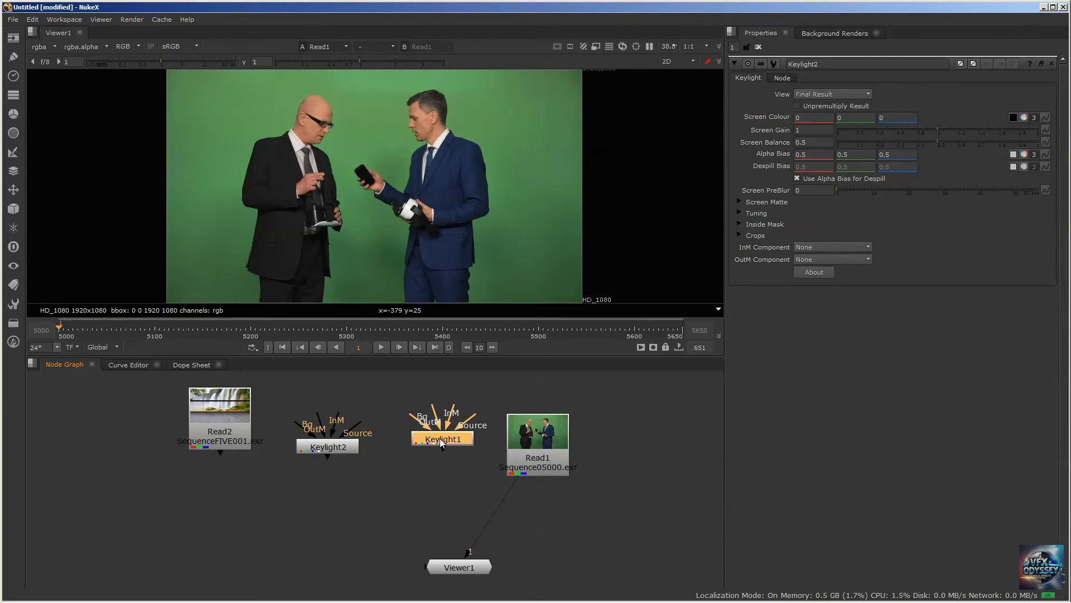
pyautogui.moveTo(340, 445); pyautogui.dragTo(329, 476)
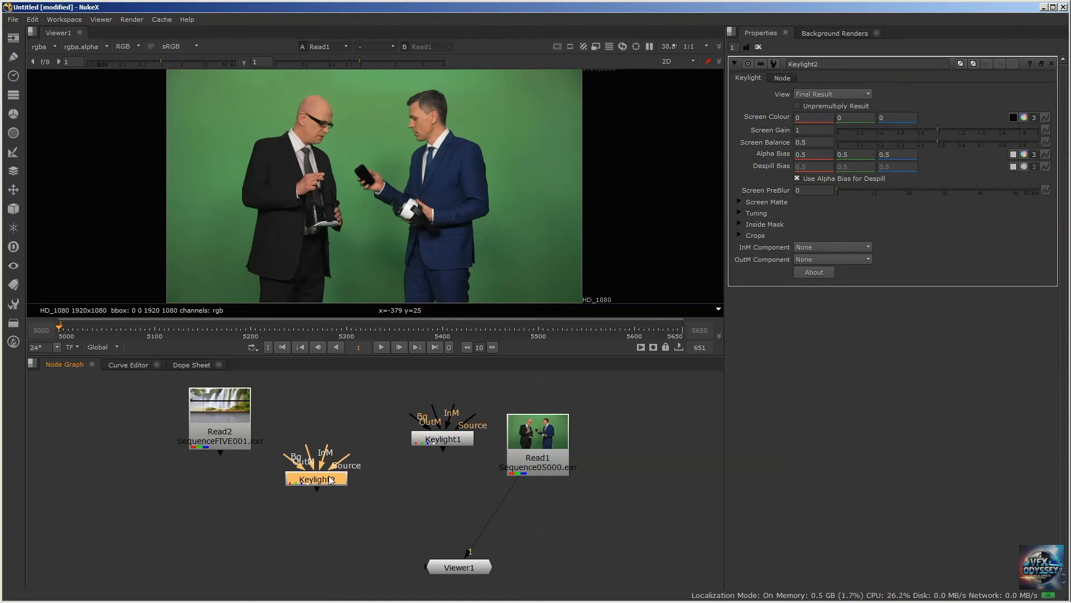
pyautogui.moveTo(441, 439)
pyautogui.mouseDown()
pyautogui.moveTo(423, 464)
pyautogui.moveTo(447, 419)
pyautogui.moveTo(427, 426)
pyautogui.moveTo(438, 434)
pyautogui.mouseUp()
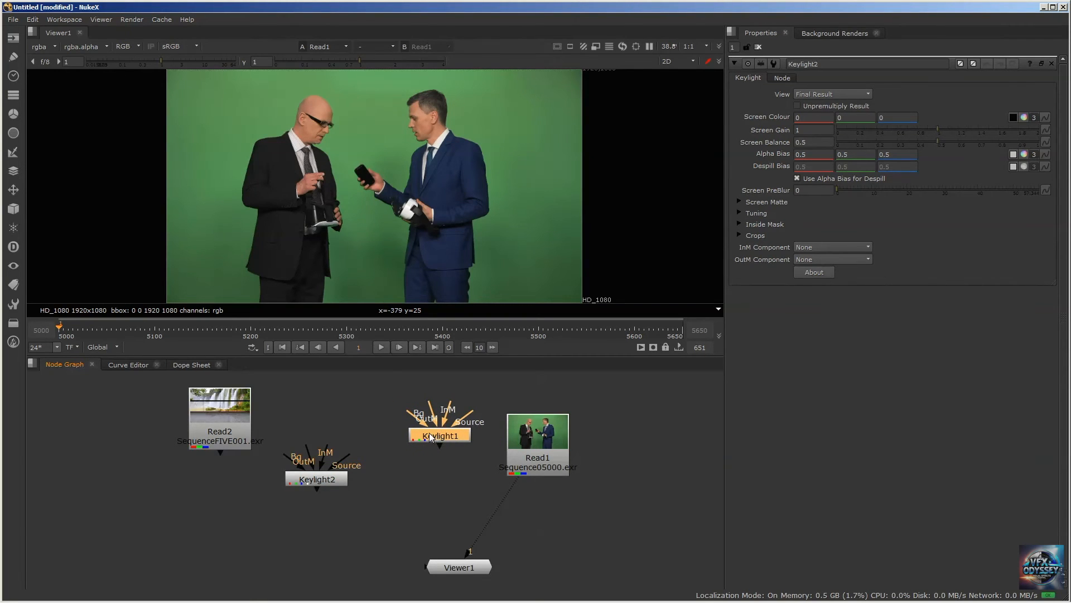
pyautogui.moveTo(317, 477)
pyautogui.mouseDown()
pyautogui.moveTo(302, 419)
pyautogui.moveTo(323, 463)
pyautogui.mouseUp()
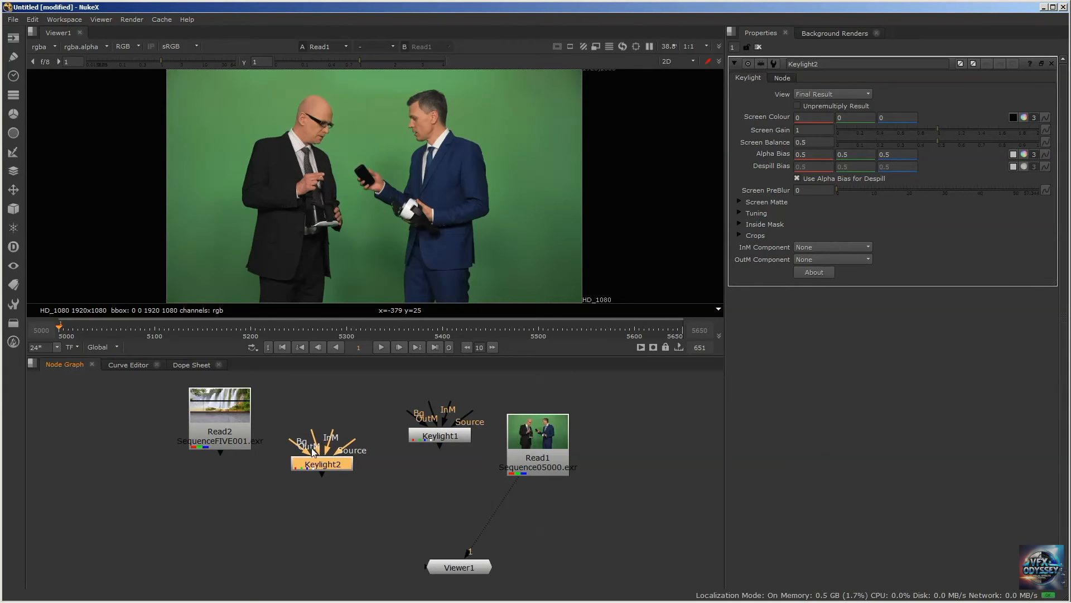
pyautogui.moveTo(451, 434); pyautogui.dragTo(438, 454)
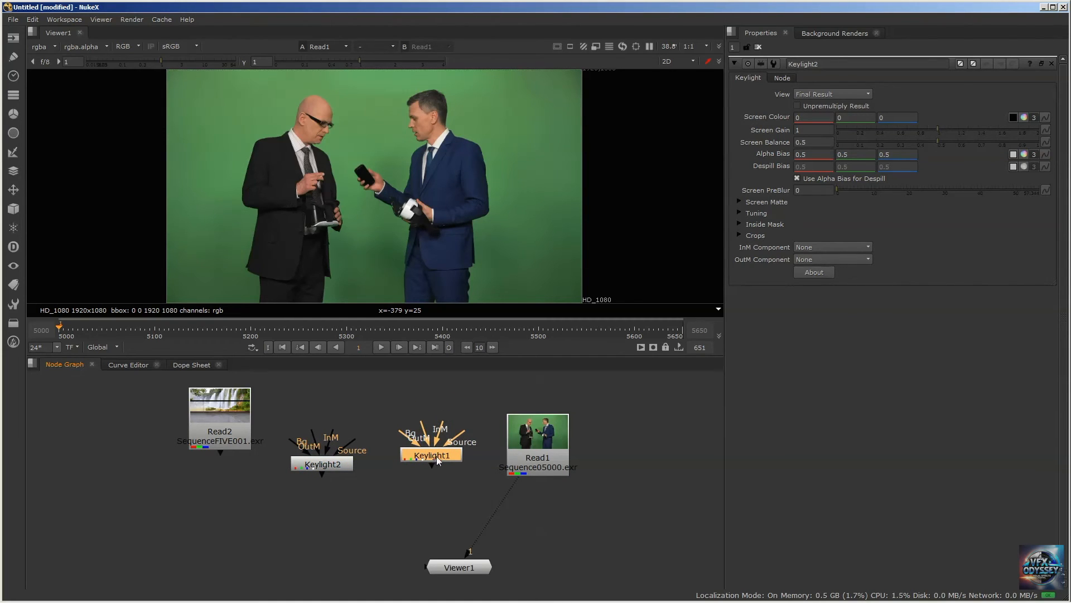
# Move both Keylight nodes lower in the graph and connect Keylight1's Source input to the green-screen Read1 node
pyautogui.moveTo(436, 456); pyautogui.dragTo(431, 467)
pyautogui.moveTo(322, 466); pyautogui.dragTo(309, 500)
pyautogui.moveTo(427, 467); pyautogui.dragTo(446, 501)
pyautogui.moveTo(553, 444); pyautogui.dragTo(552, 444)
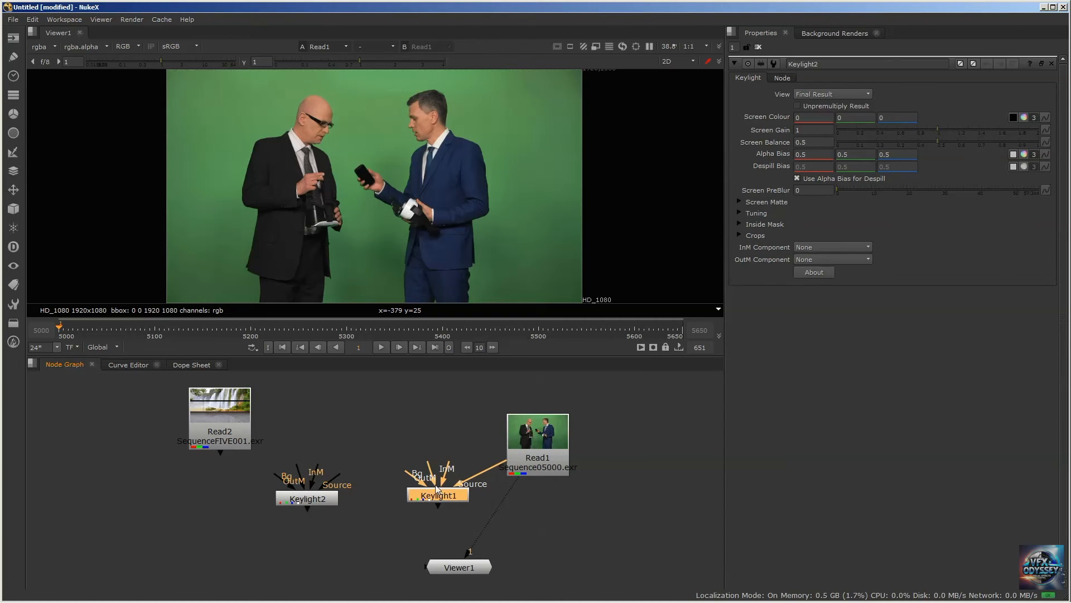
# Display Keylight1's output in Viewer1 and reposition Keylight1 and Read1 to spread out their connection
pyautogui.press('1')
pyautogui.moveTo(440, 491); pyautogui.dragTo(478, 493)
pyautogui.moveTo(538, 468); pyautogui.dragTo(547, 453)
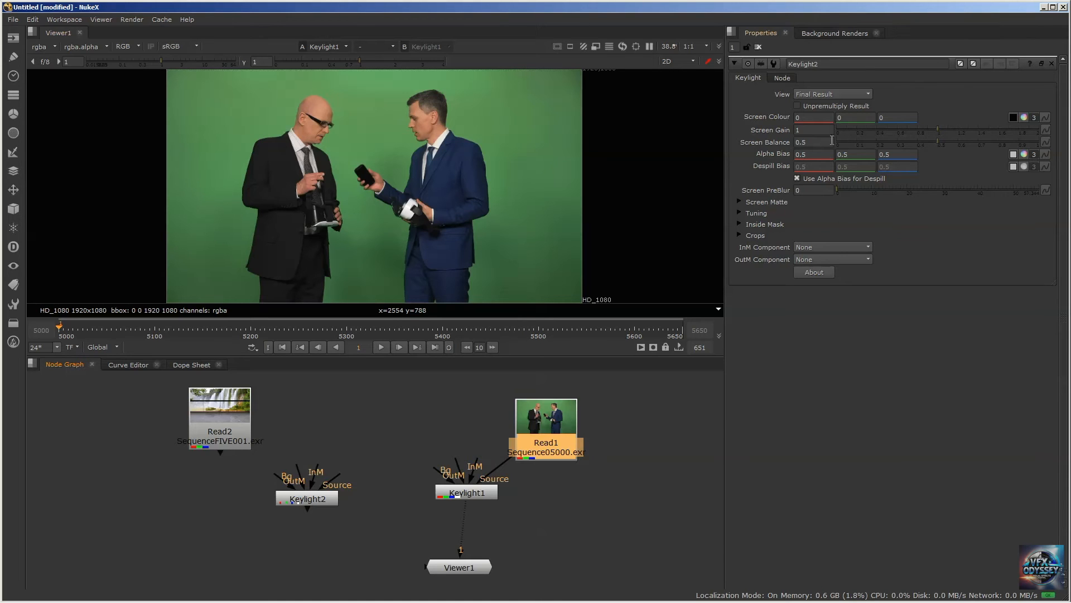
pyautogui.moveTo(467, 493); pyautogui.dragTo(454, 478)
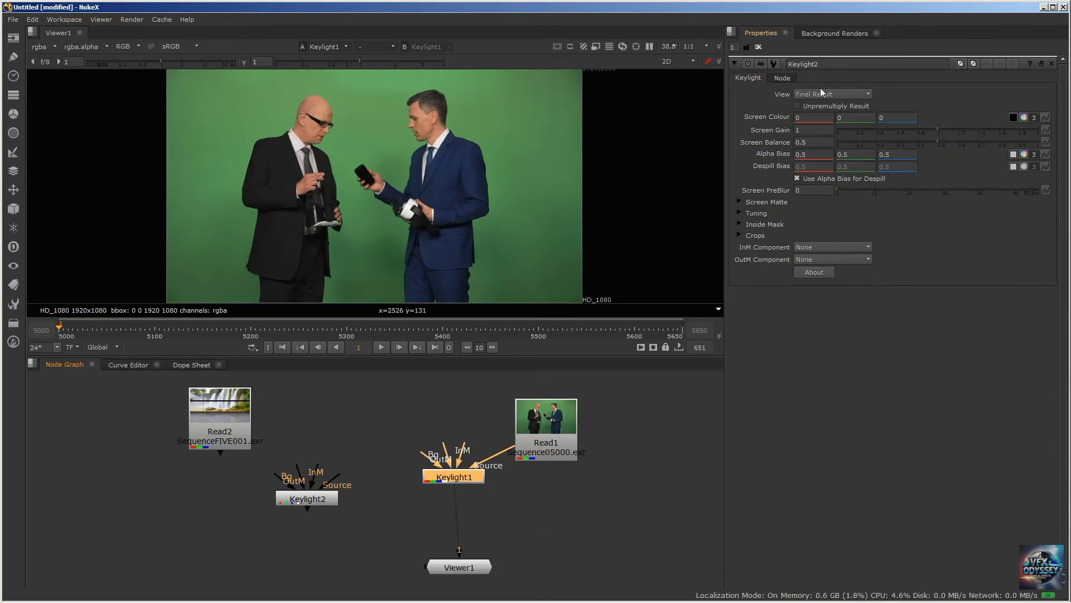
# Replace the open Keylight2 settings with Keylight1's settings and shift Keylight1 slightly away from Read1
pyautogui.click(760, 48)
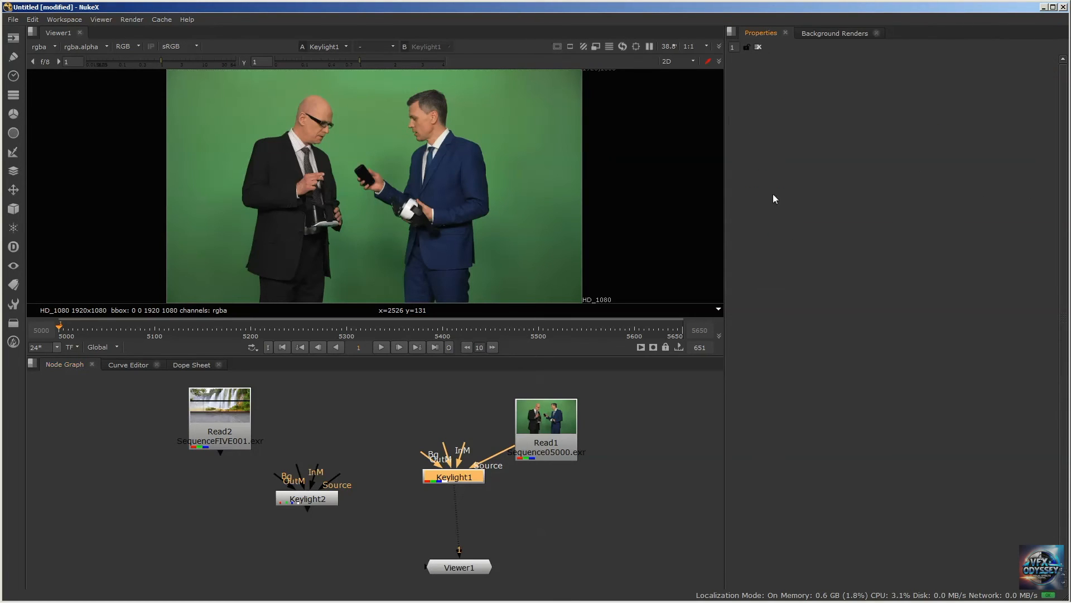
pyautogui.doubleClick(466, 478)
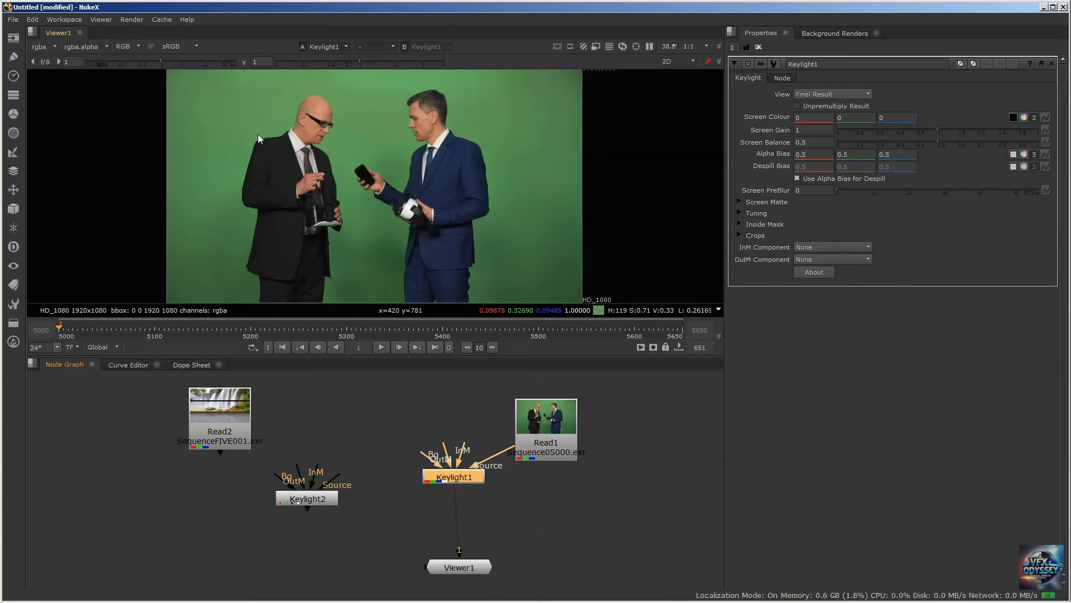
pyautogui.moveTo(438, 473); pyautogui.dragTo(425, 462)
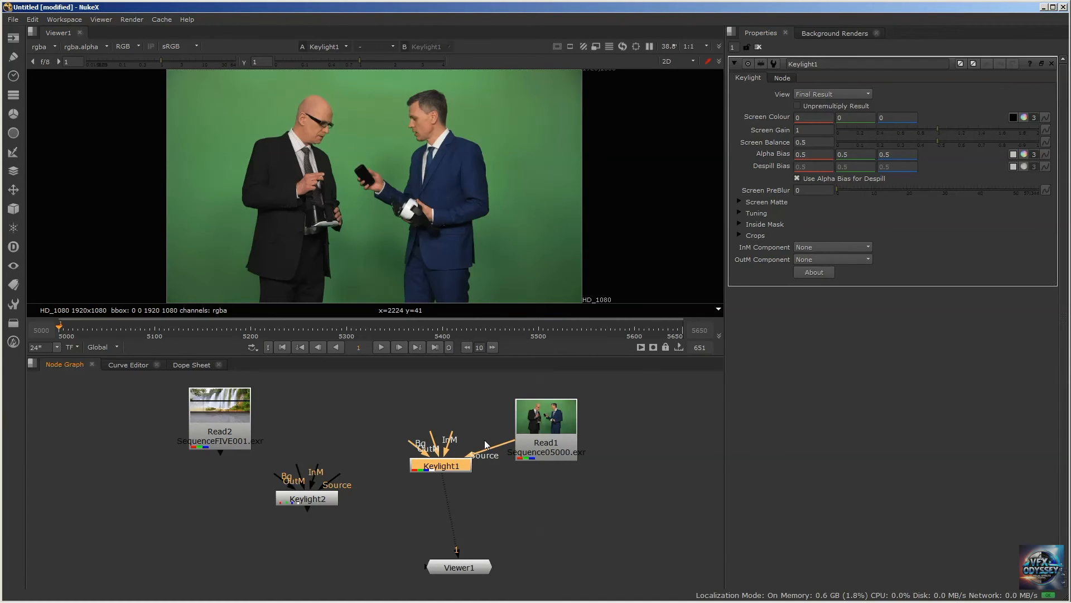
pyautogui.moveTo(448, 461)
pyautogui.mouseDown()
pyautogui.moveTo(452, 486)
pyautogui.moveTo(454, 466)
pyautogui.mouseUp()
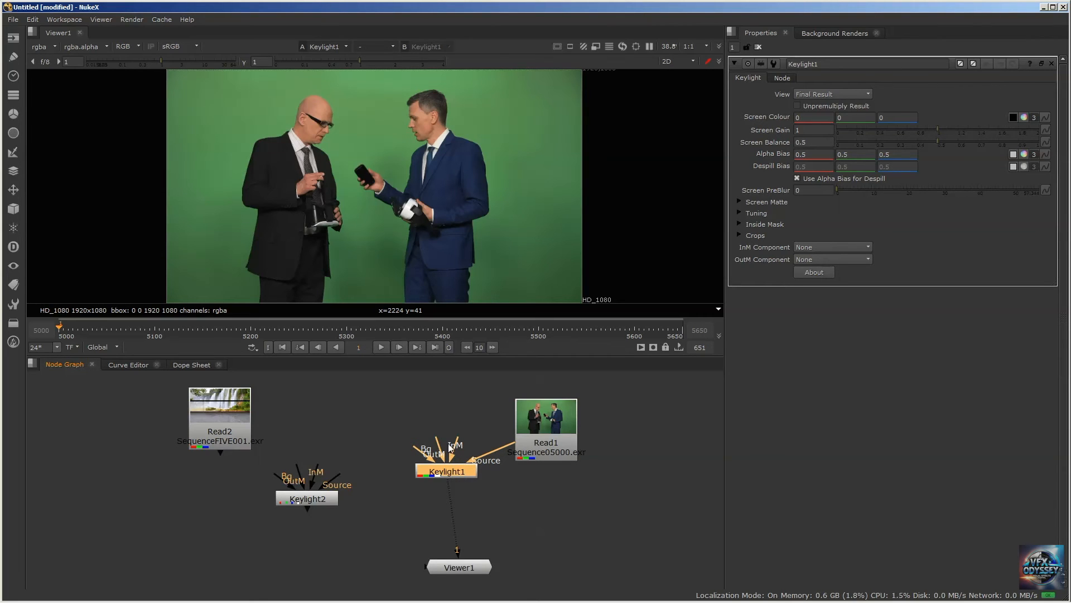
# Sample several spots of the green backdrop beside the blue-suited man as Keylight1's Screen Colour, ending at about 0.084, 0.274, 0.078
pyautogui.click(1013, 119)
pyautogui.keyDown('ctrl'); pyautogui.click(516, 109); pyautogui.keyUp('ctrl')
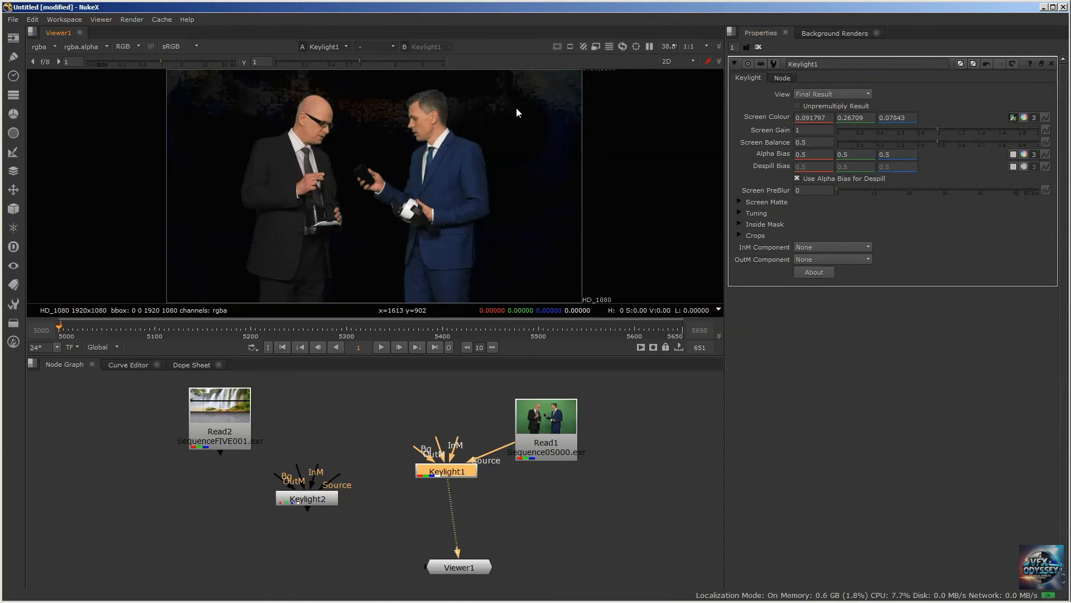
pyautogui.keyDown('ctrl'); pyautogui.click(518, 110); pyautogui.keyUp('ctrl')
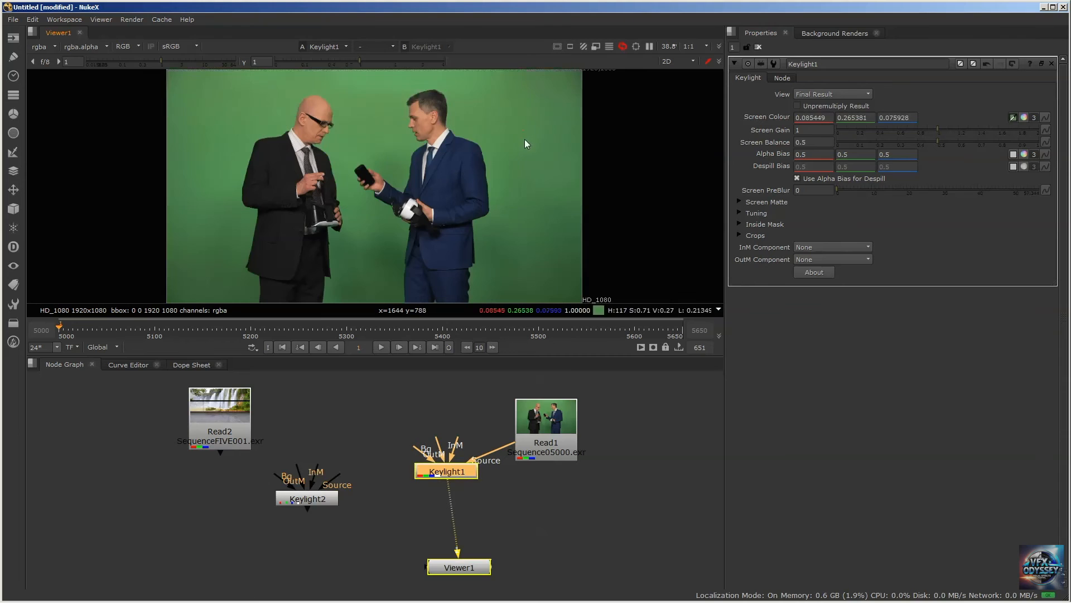
pyautogui.keyDown('ctrl'); pyautogui.click(555, 140); pyautogui.keyUp('ctrl')
pyautogui.keyDown('ctrl'); pyautogui.click(554, 140); pyautogui.keyUp('ctrl')
pyautogui.keyDown('ctrl'); pyautogui.click(516, 136); pyautogui.keyUp('ctrl')
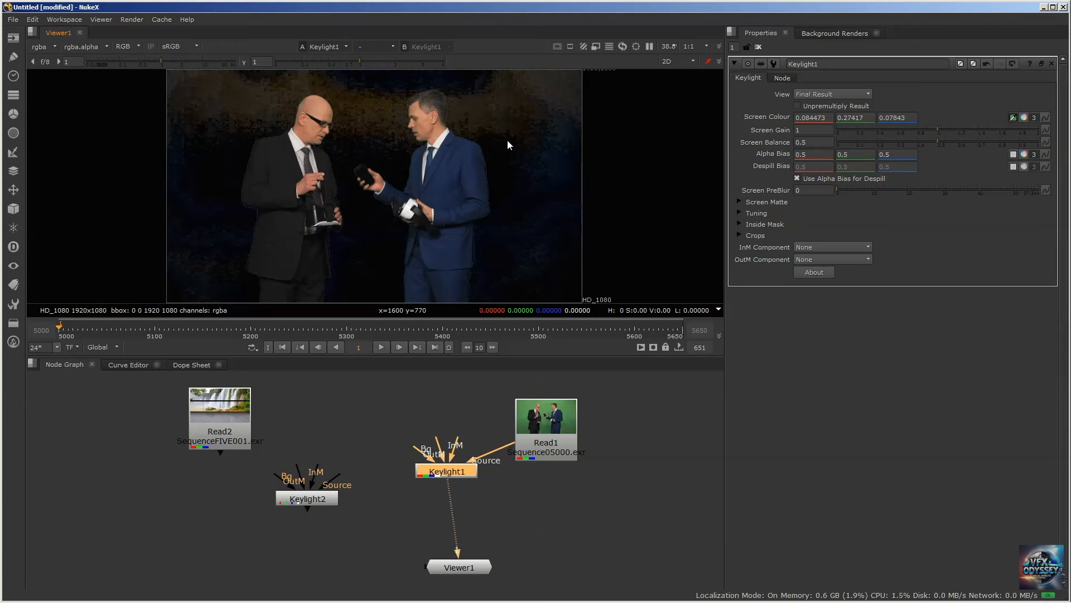
# Examine Keylight1's alpha matte, the viewer's channel options and the uneven green backdrop in Read1's enlarged thumbnail
pyautogui.press('a')
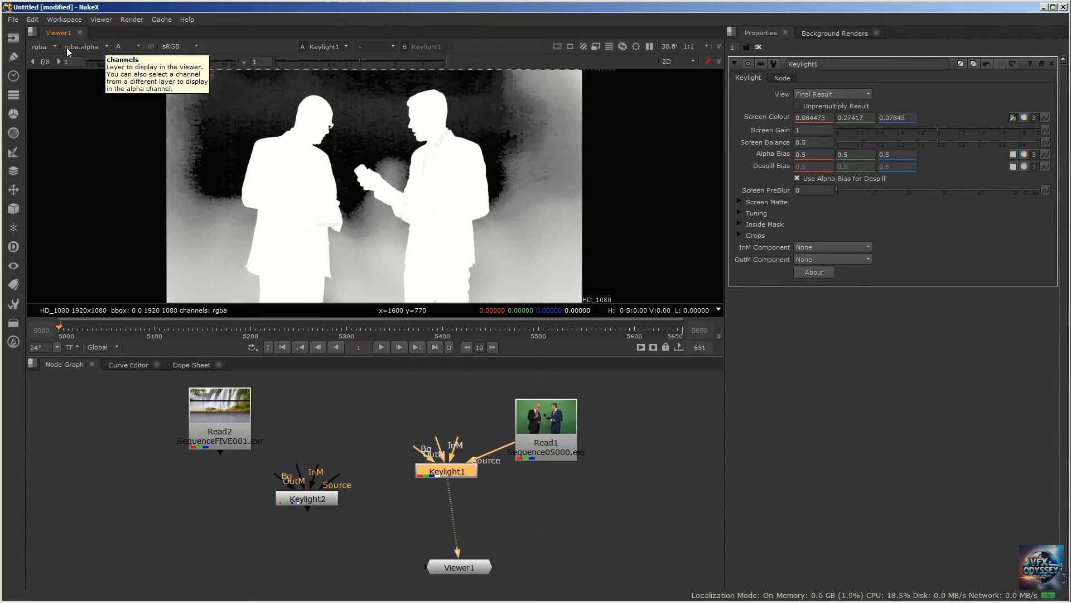
pyautogui.click(106, 48)
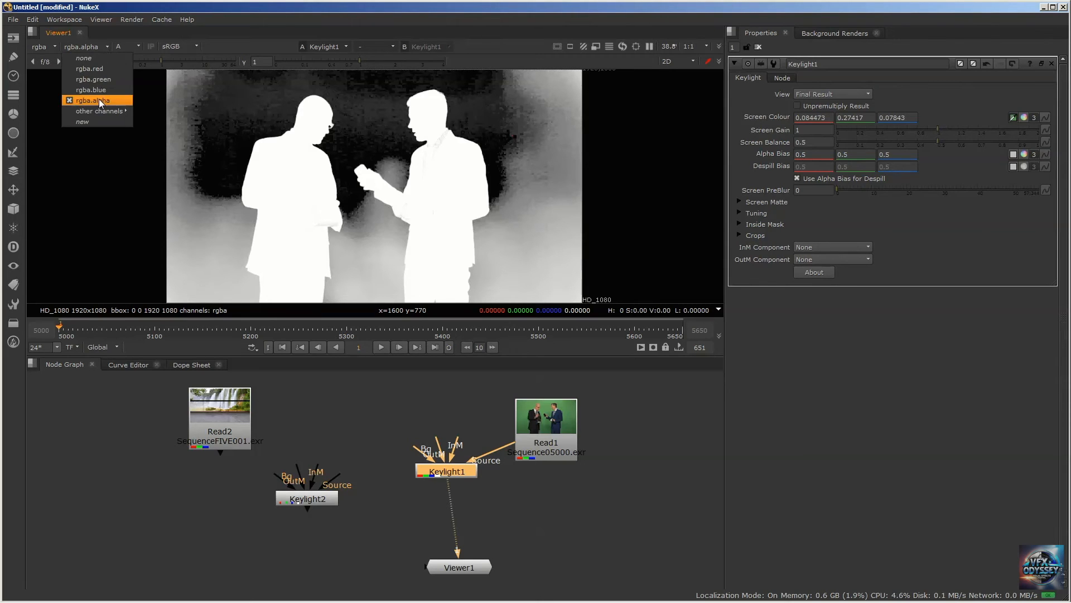
pyautogui.click(102, 46)
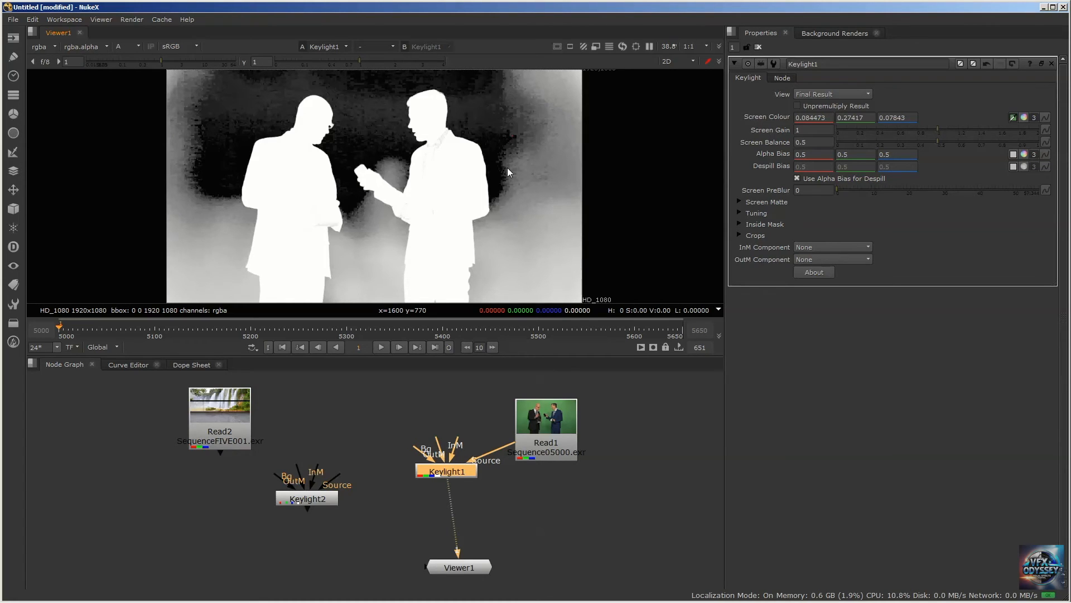
pyautogui.click(139, 47)
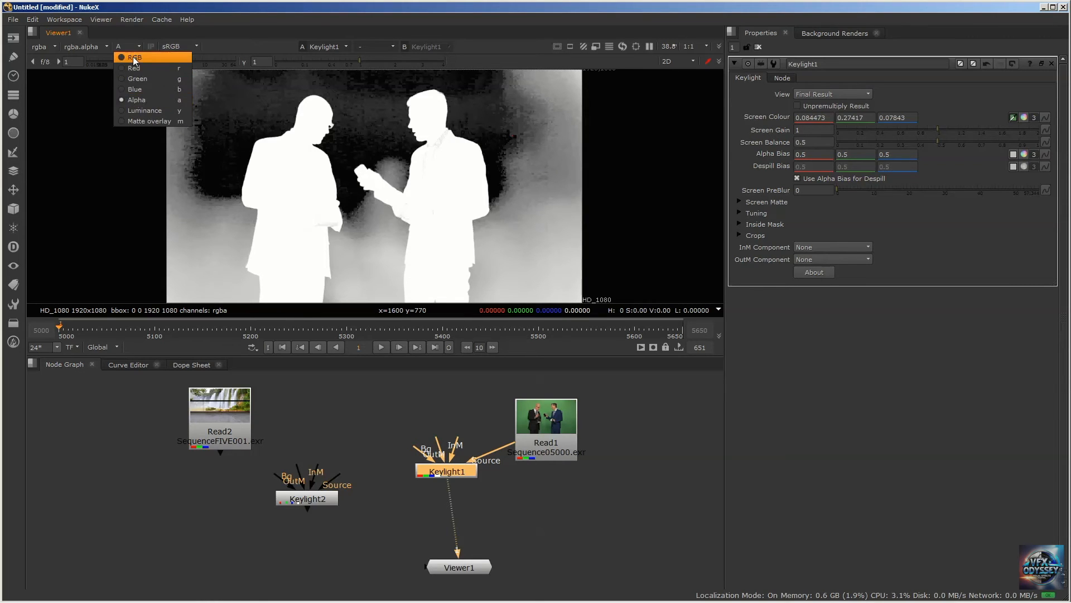
pyautogui.click(136, 3)
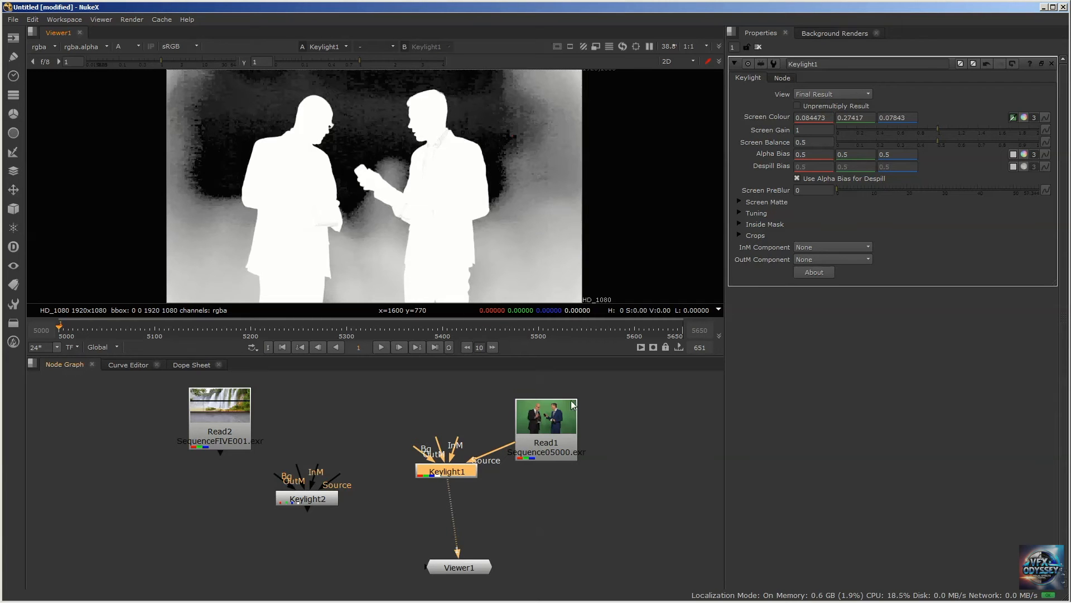
pyautogui.scroll(6, 561, 417)
pyautogui.moveTo(663, 413); pyautogui.dragTo(525, 466, button='middle')
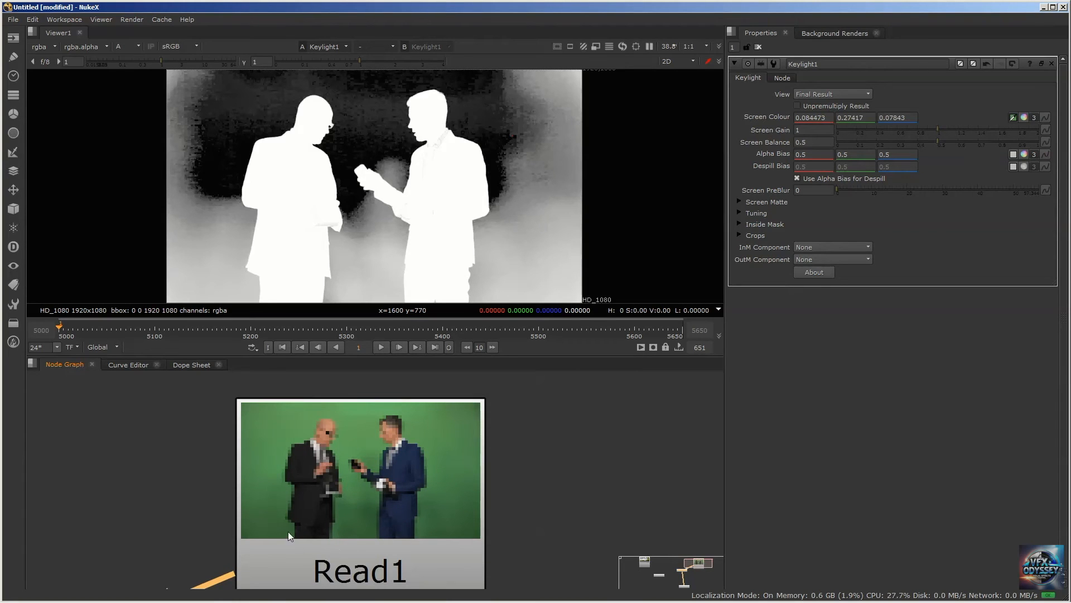
pyautogui.moveTo(540, 427); pyautogui.dragTo(565, 418, button='middle')
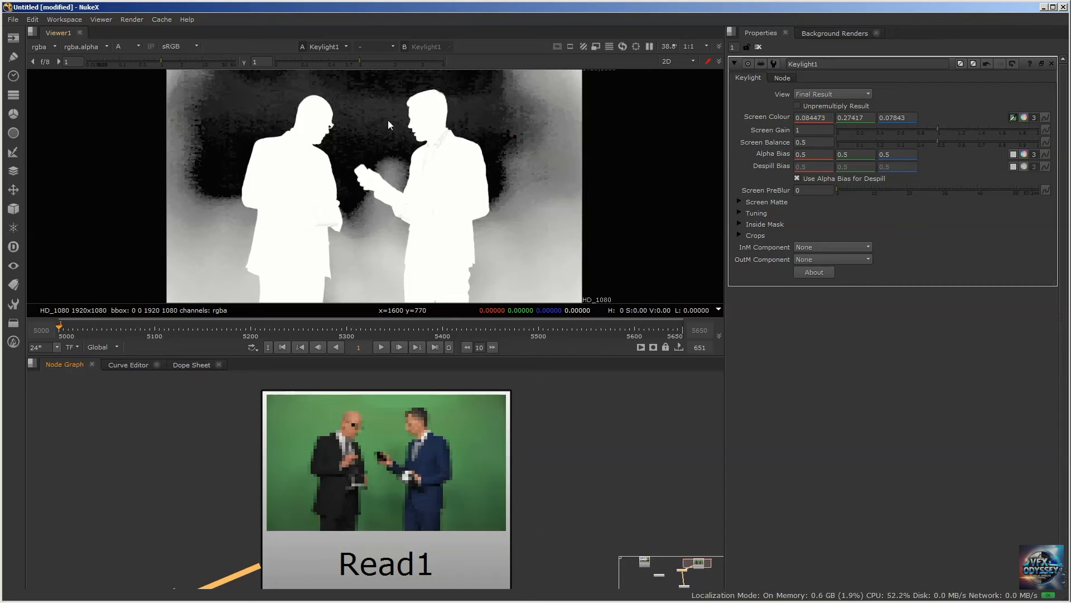
# Revert Keylight1's settings to clear the sampled Screen Colour and return the viewer to RGB
pyautogui.click(1012, 67)
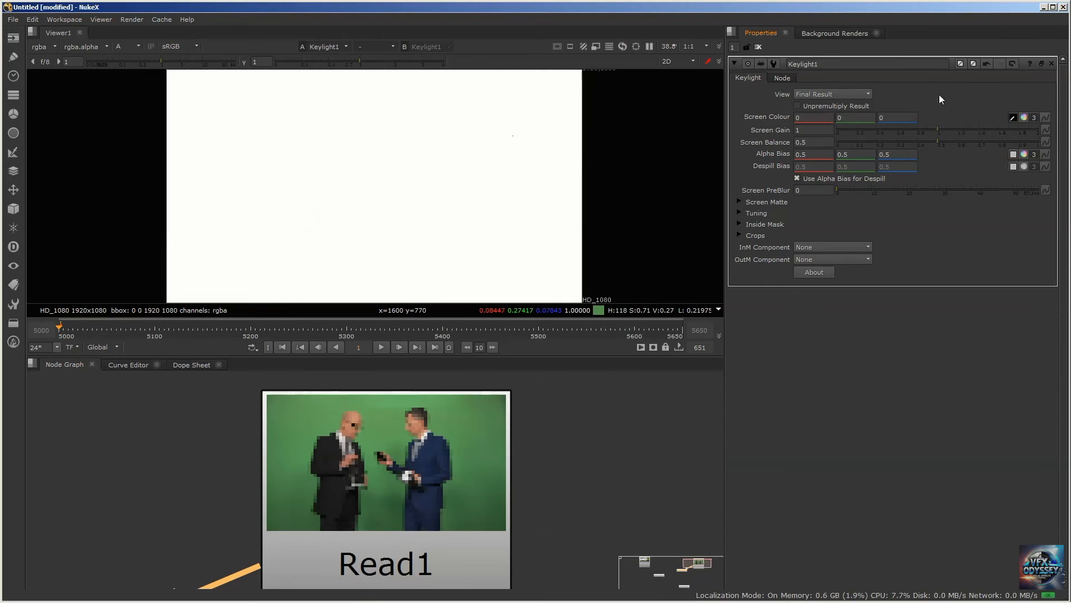
pyautogui.click(137, 49)
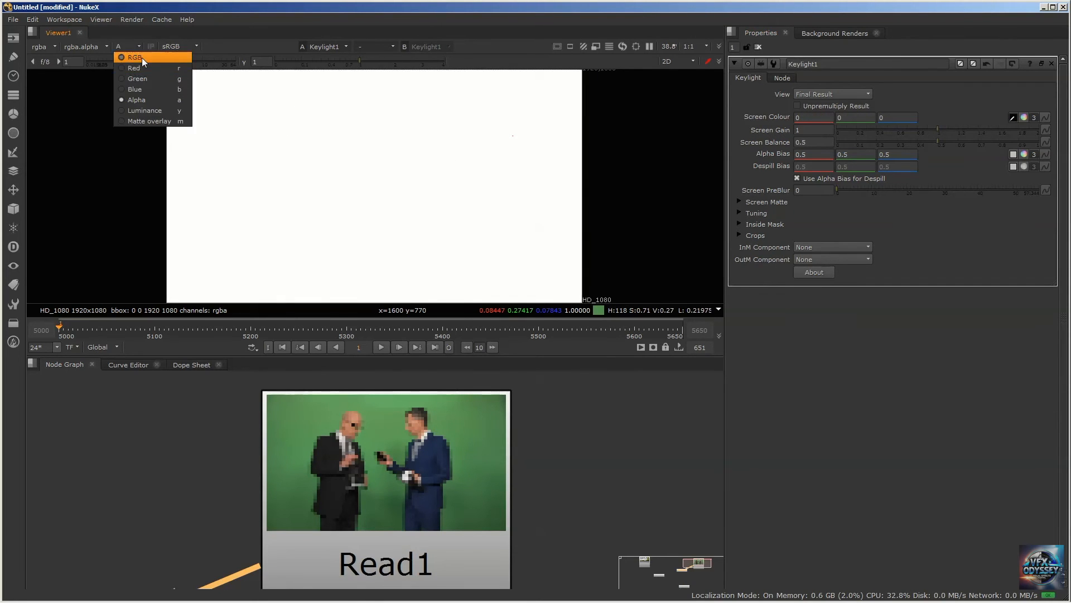
pyautogui.click(140, 58)
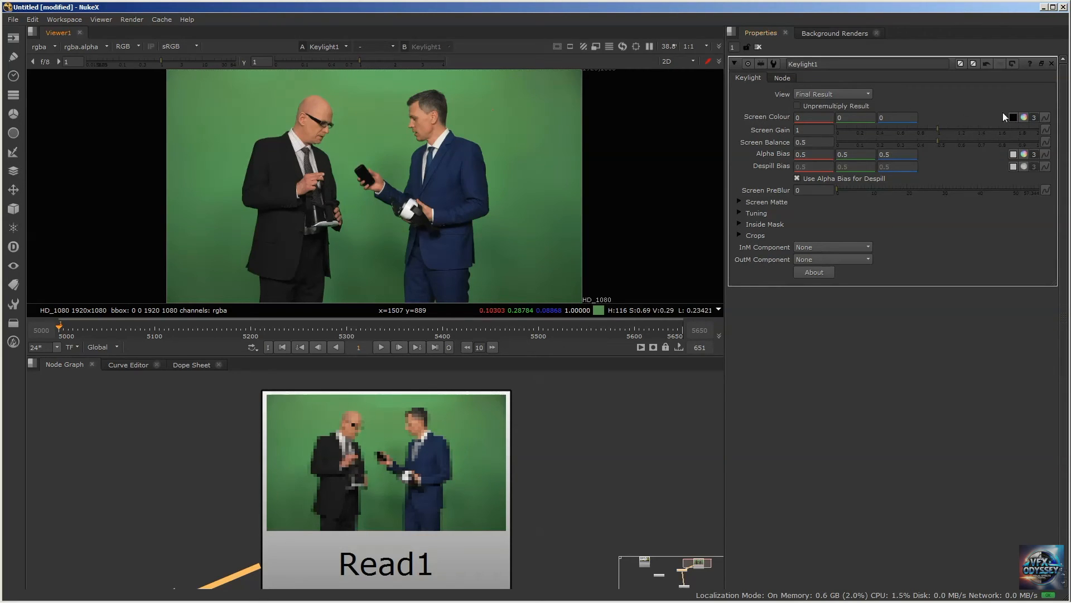
# Sample the bright green backdrop near the blue-suited man's head as Keylight1's Screen Colour and view the alpha matte
pyautogui.keyDown('ctrl'); pyautogui.click(479, 113); pyautogui.keyUp('ctrl')
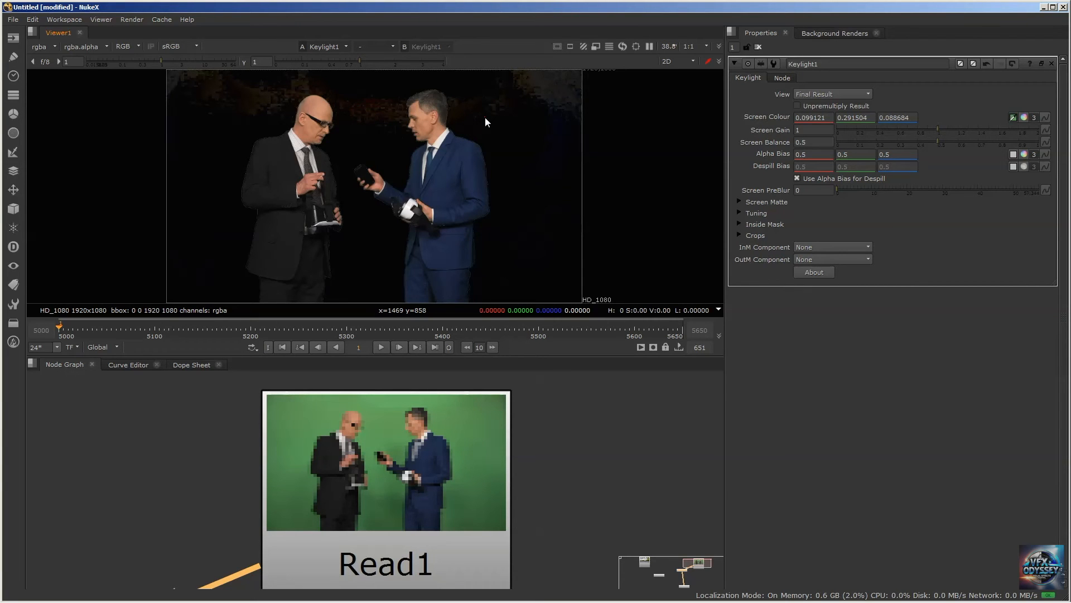
pyautogui.keyDown('ctrl'); pyautogui.click(484, 117); pyautogui.keyUp('ctrl')
pyautogui.keyDown('ctrl'); pyautogui.click(471, 90); pyautogui.keyUp('ctrl')
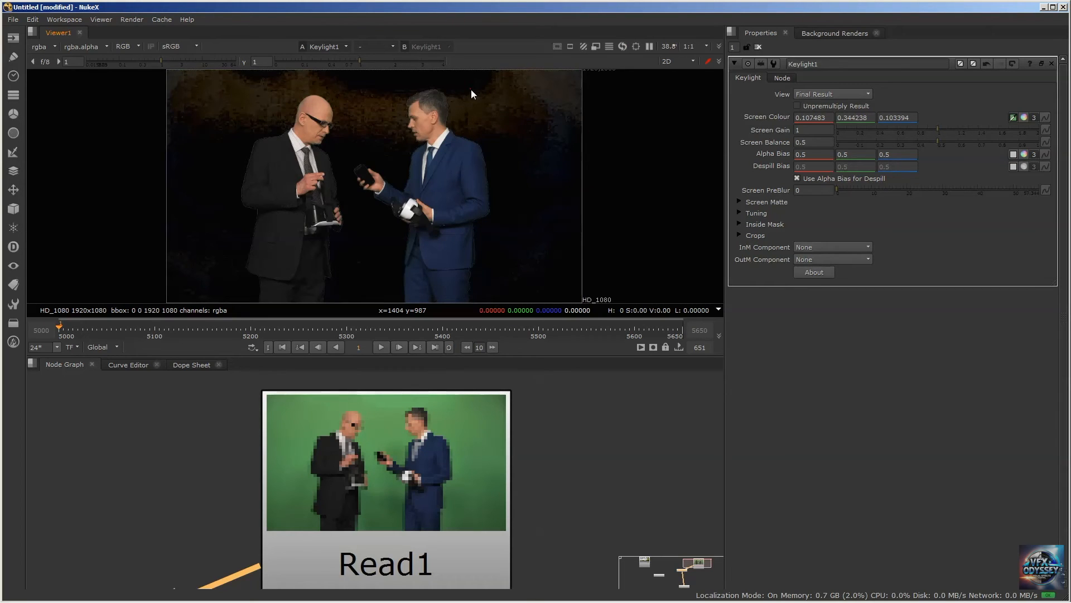
pyautogui.press('a')
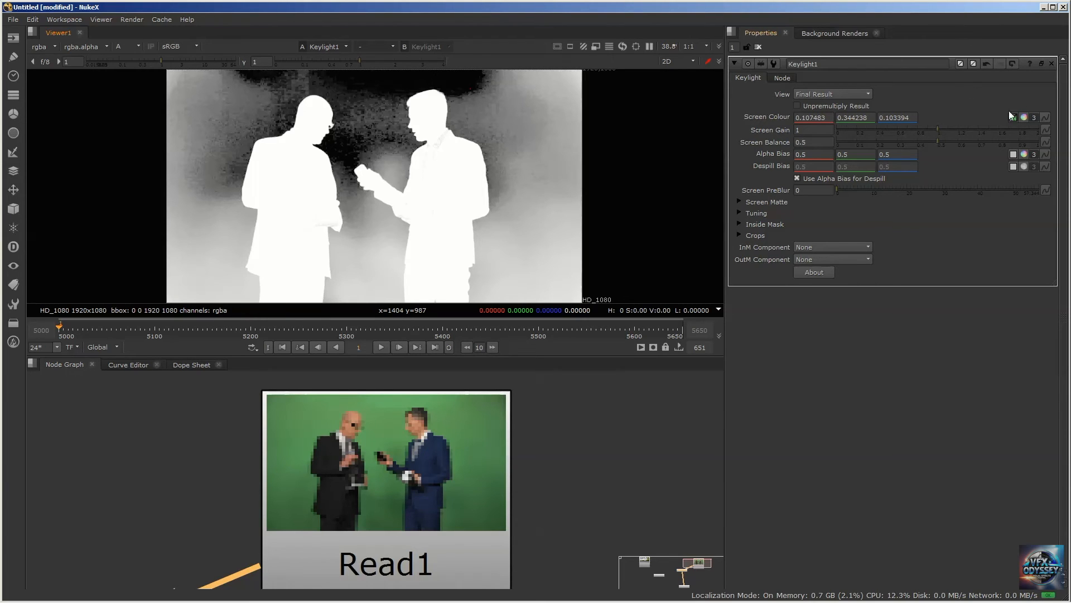
# Reset Keylight1 and sample its Screen Colour from the dark lower-right corner of the green backdrop, viewing the alpha matte
pyautogui.click(1011, 62)
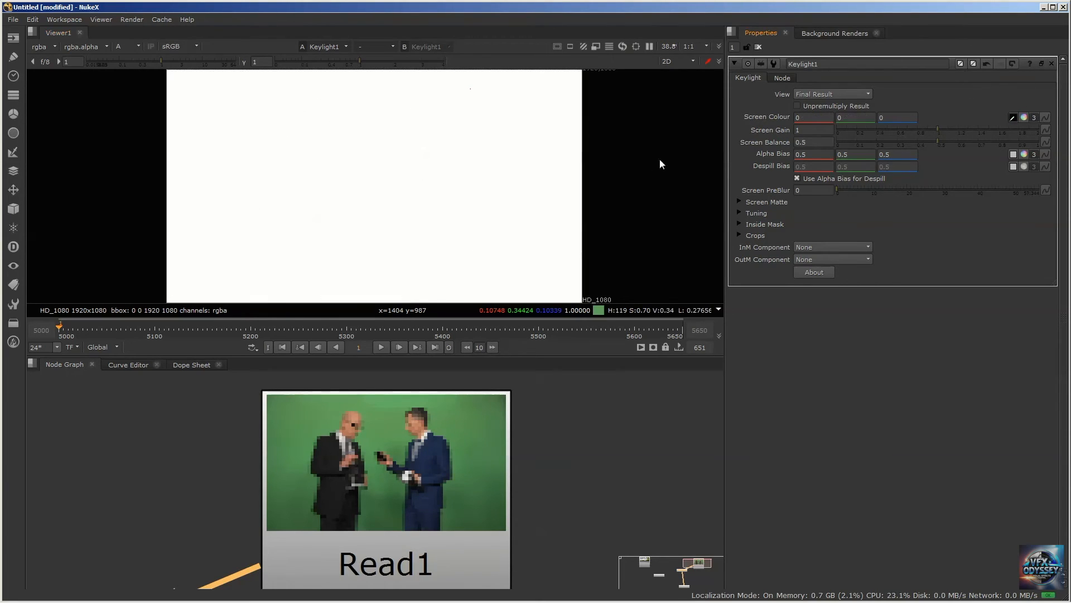
pyautogui.press('a')
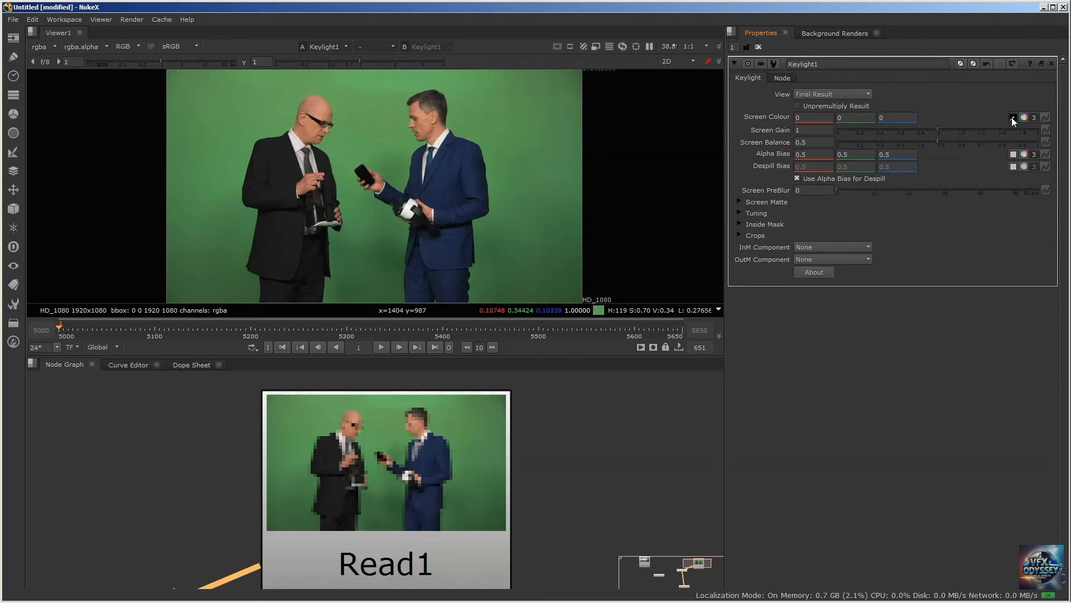
pyautogui.keyDown('ctrl'); pyautogui.click(566, 282); pyautogui.keyUp('ctrl')
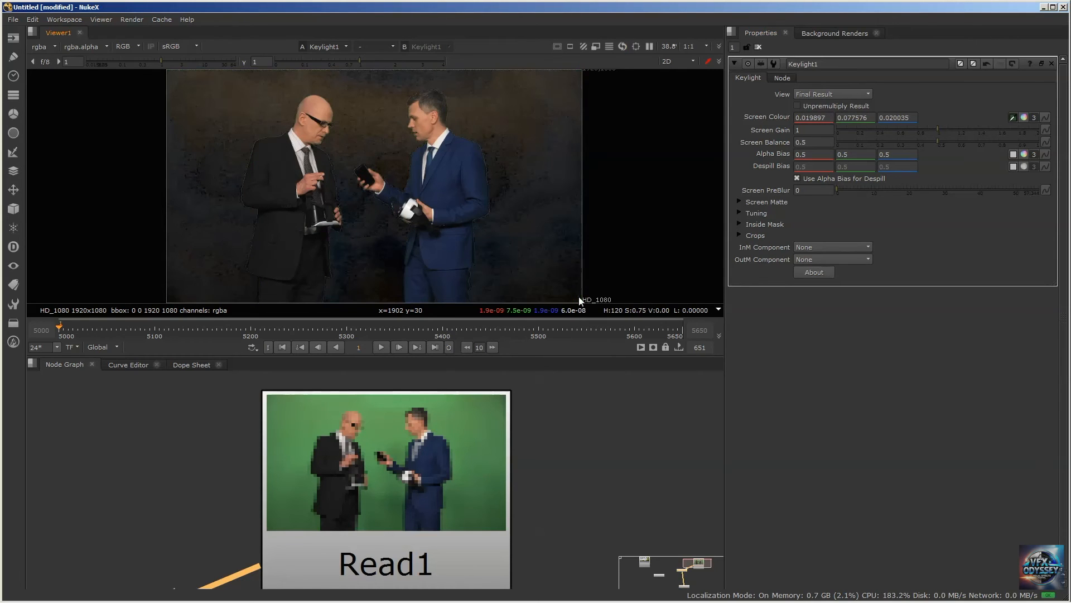
pyautogui.press('a')
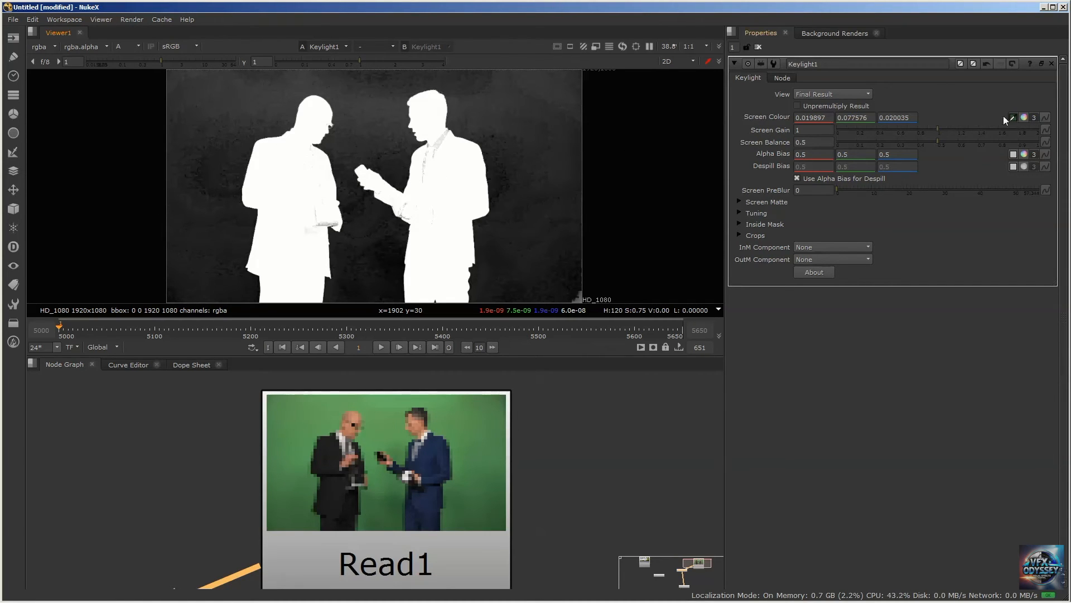
# Reset Keylight1, resample its Screen Colour at the footage's extreme lower-right corner to 0.020309, 0.072632, 0.020874, and display the alpha matte
pyautogui.click(1010, 62)
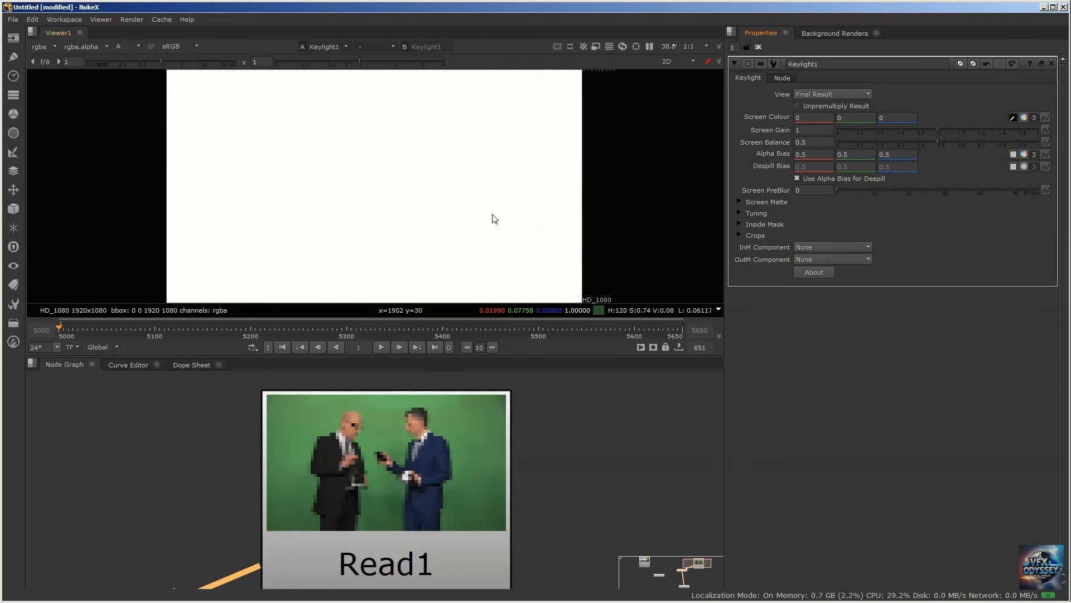
pyautogui.press('a')
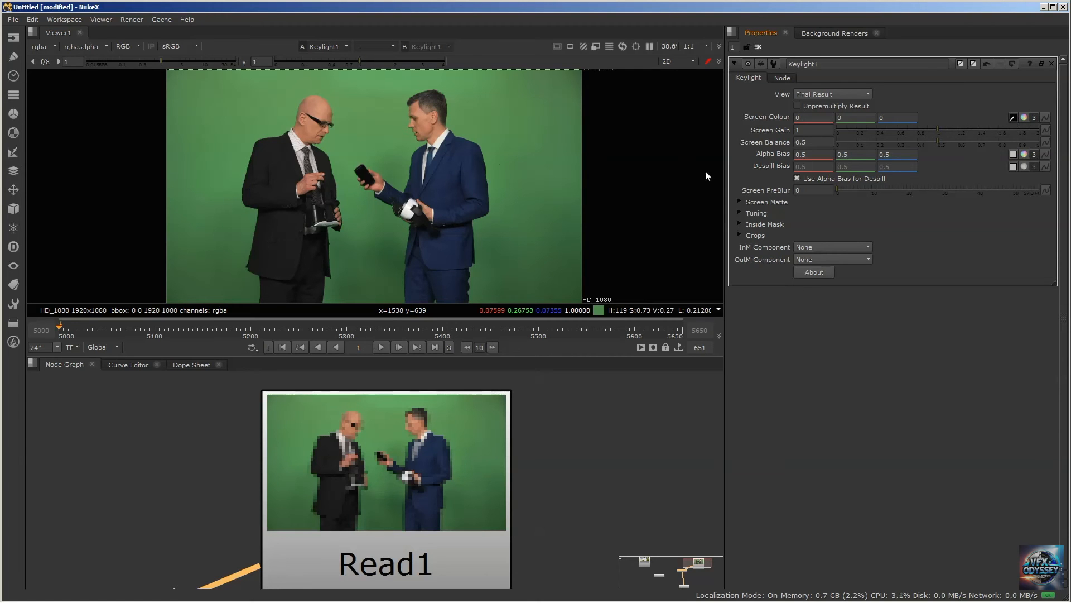
pyautogui.keyDown('ctrl'); pyautogui.moveTo(515, 152); pyautogui.dragTo(579, 302); pyautogui.keyUp('ctrl')
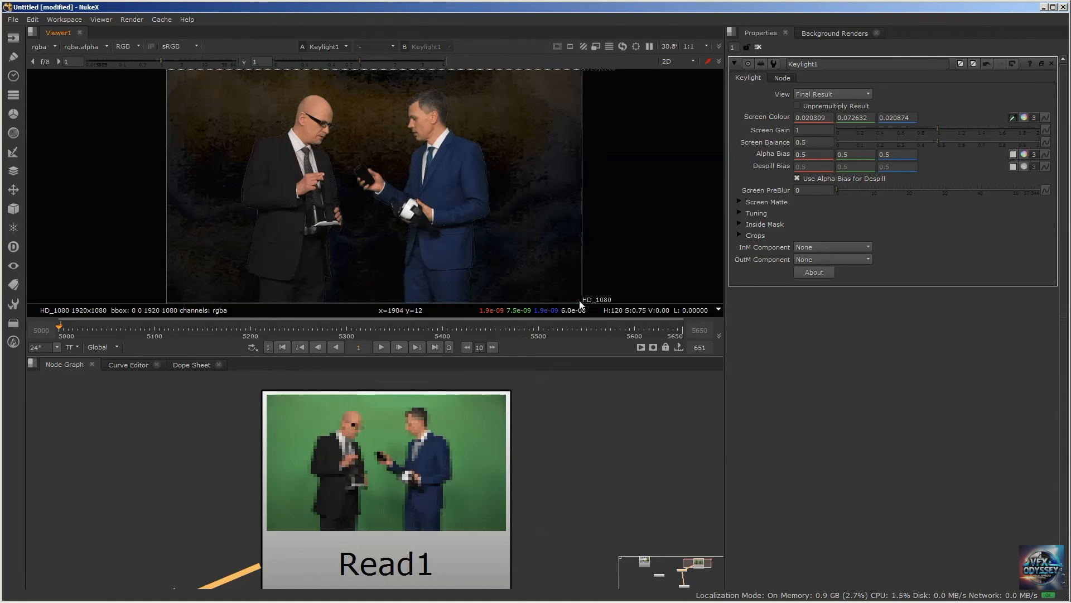
pyautogui.keyDown('ctrl'); pyautogui.click(579, 300); pyautogui.keyUp('ctrl')
pyautogui.keyDown('ctrl'); pyautogui.moveTo(579, 300); pyautogui.dragTo(577, 300); pyautogui.keyUp('ctrl')
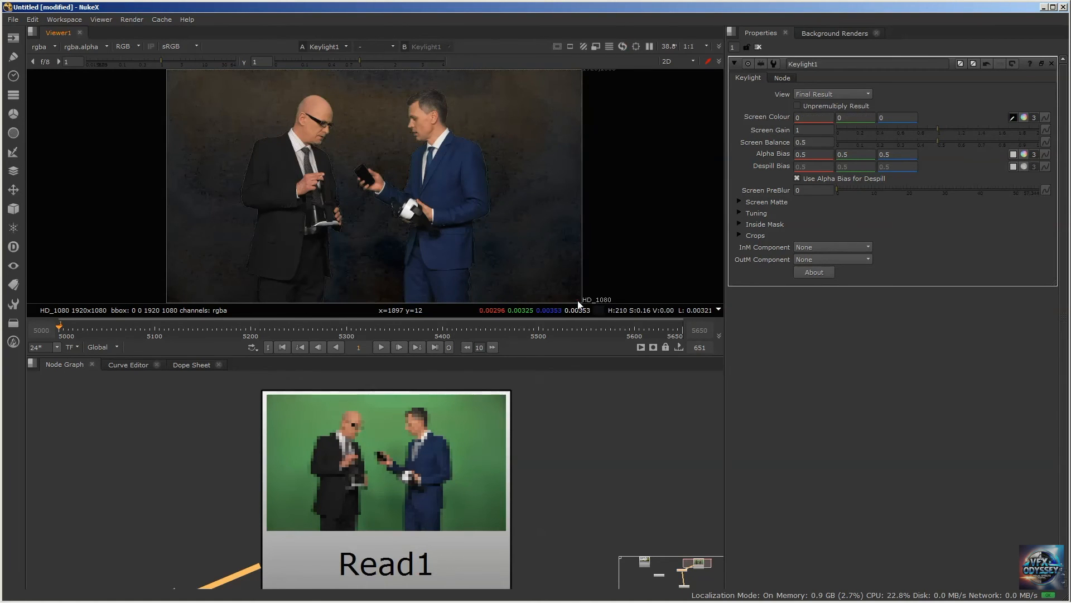
pyautogui.keyDown('ctrl'); pyautogui.click(579, 304); pyautogui.keyUp('ctrl')
pyautogui.keyDown('ctrl'); pyautogui.click(578, 304); pyautogui.keyUp('ctrl')
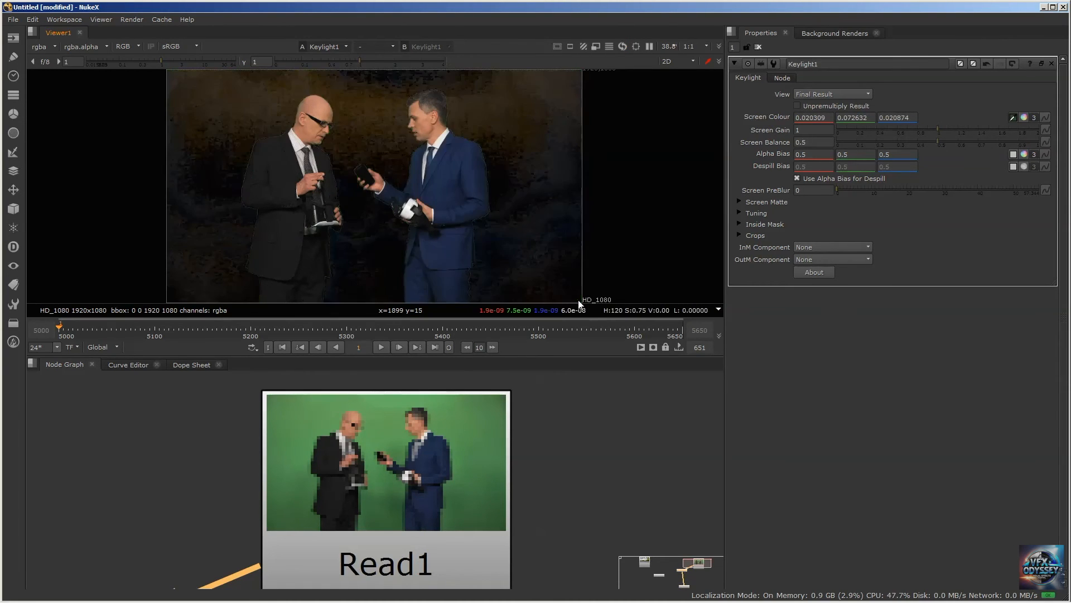
pyautogui.press('a')
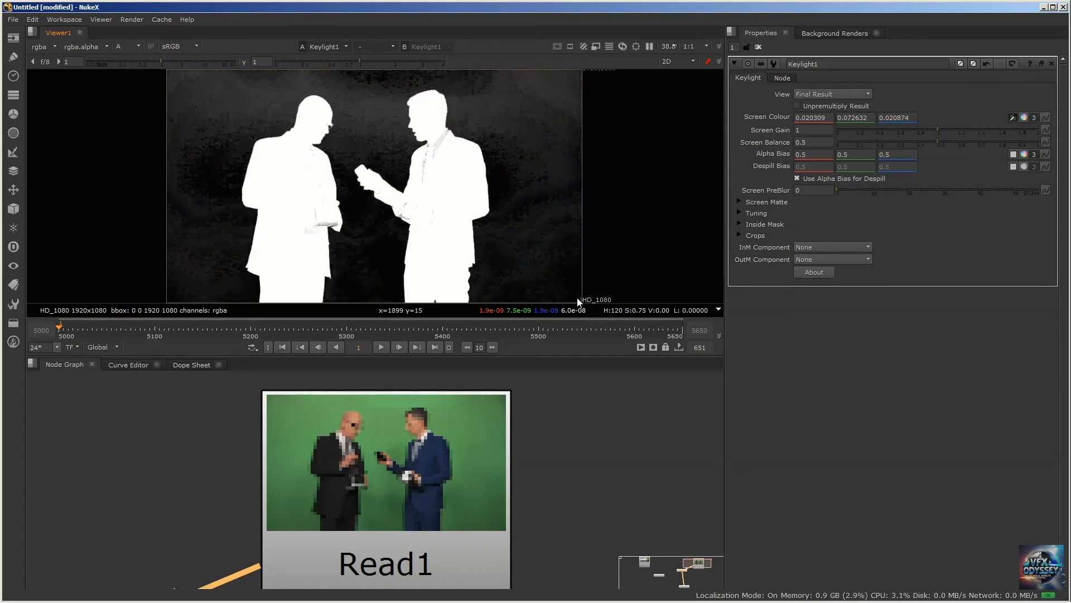
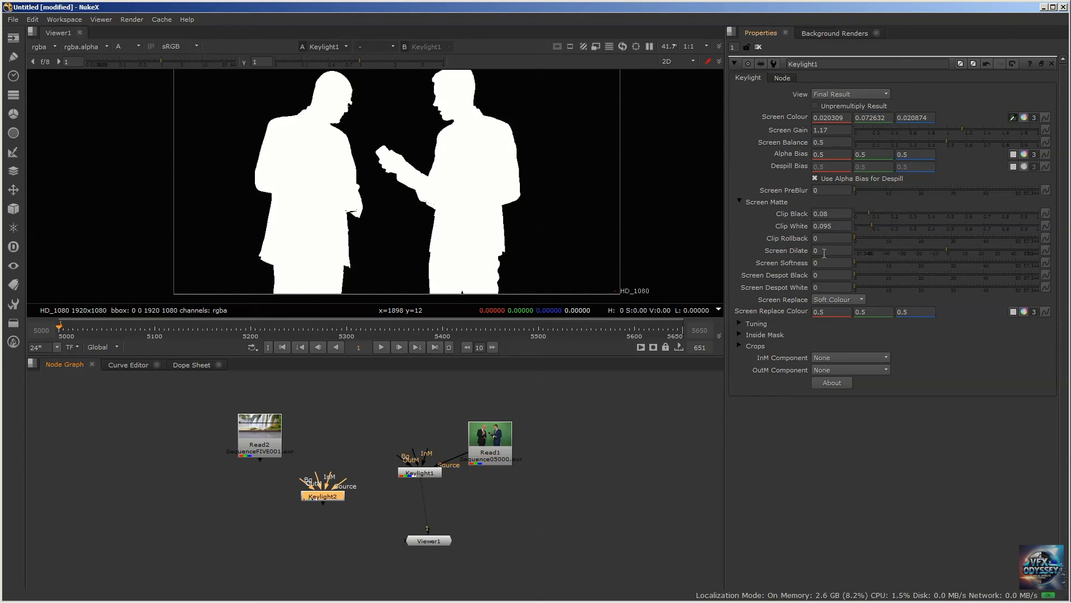
# Try Keylight1's Screen Dilate at -24 and -15.5, and restore it to 0
pyautogui.moveTo(946, 249); pyautogui.dragTo(908, 254)
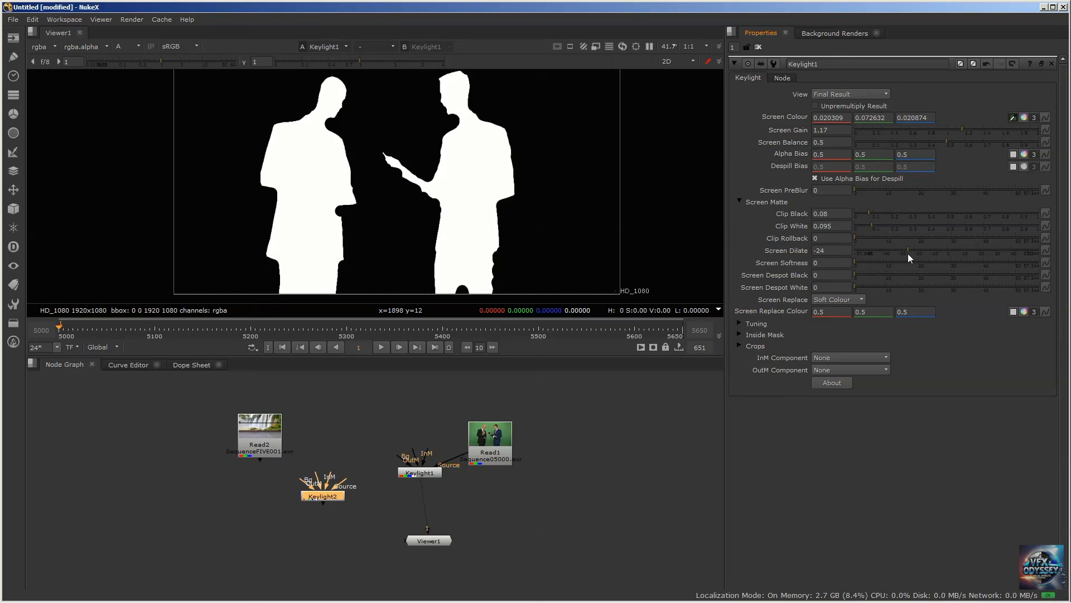
pyautogui.moveTo(908, 254); pyautogui.dragTo(922, 252)
pyautogui.doubleClick(820, 251)
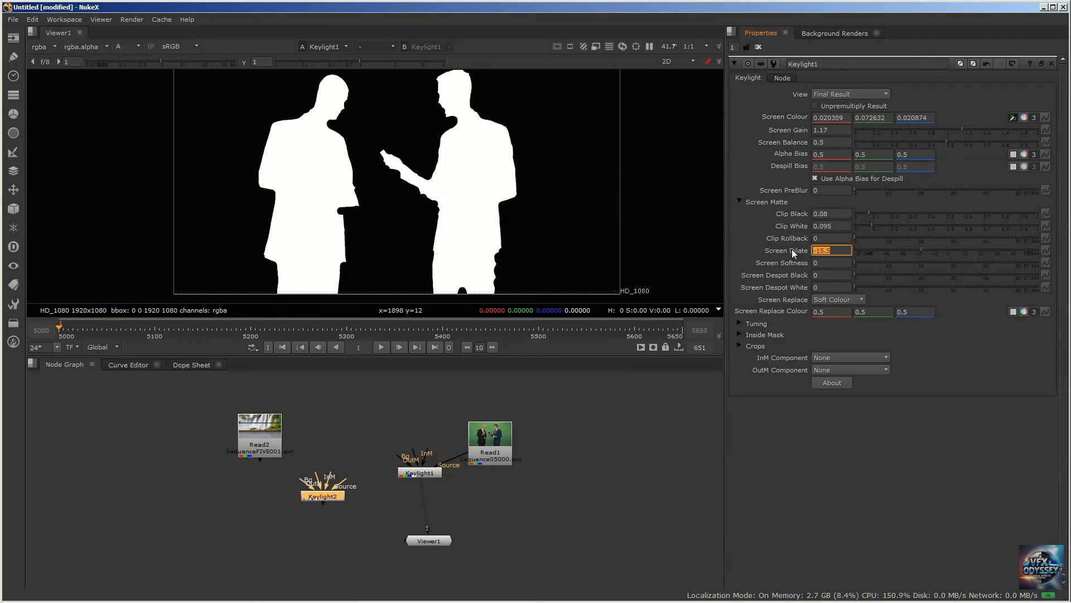
pyautogui.write('0')
pyautogui.press('Return')
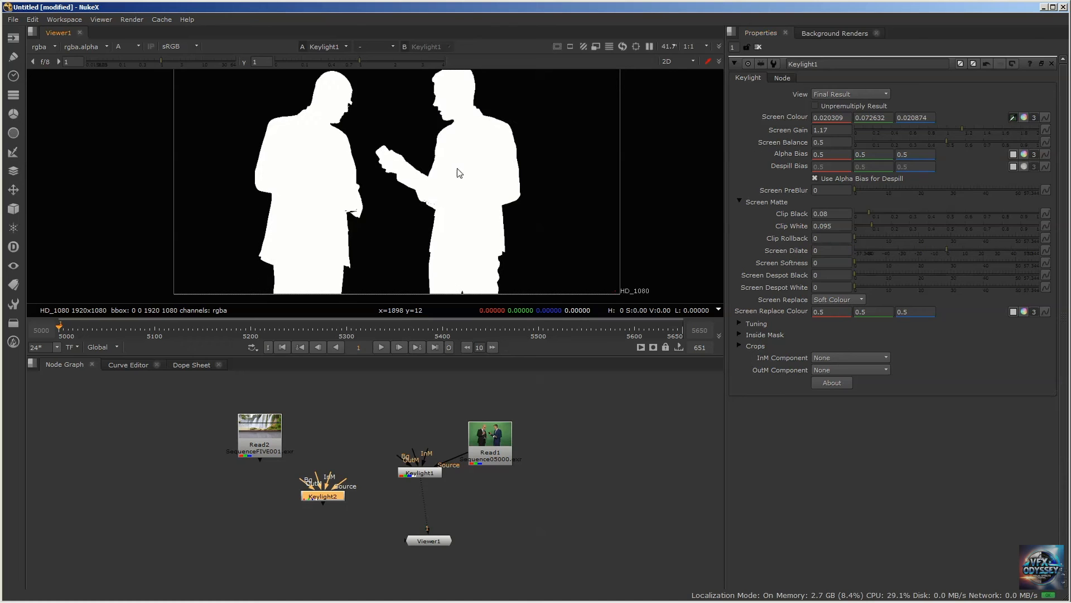
# Raise Keylight1's Screen Gain to 1.21 to clean the grey pixels along the blue-suited man's face edge
pyautogui.scroll(6, 453, 168)
pyautogui.scroll(-3, 450, 169)
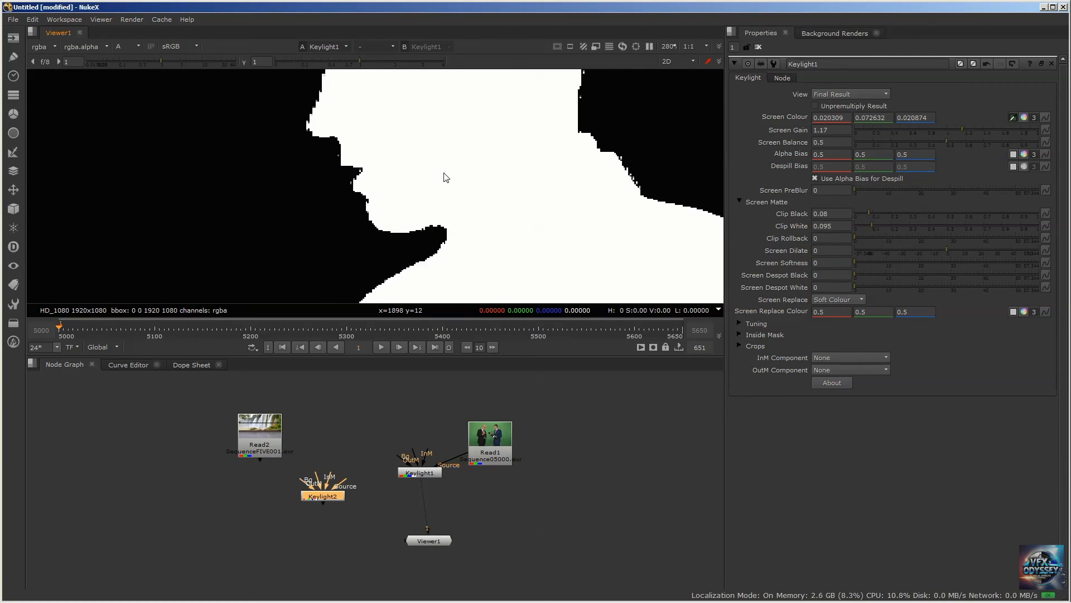
pyautogui.scroll(5, 443, 179)
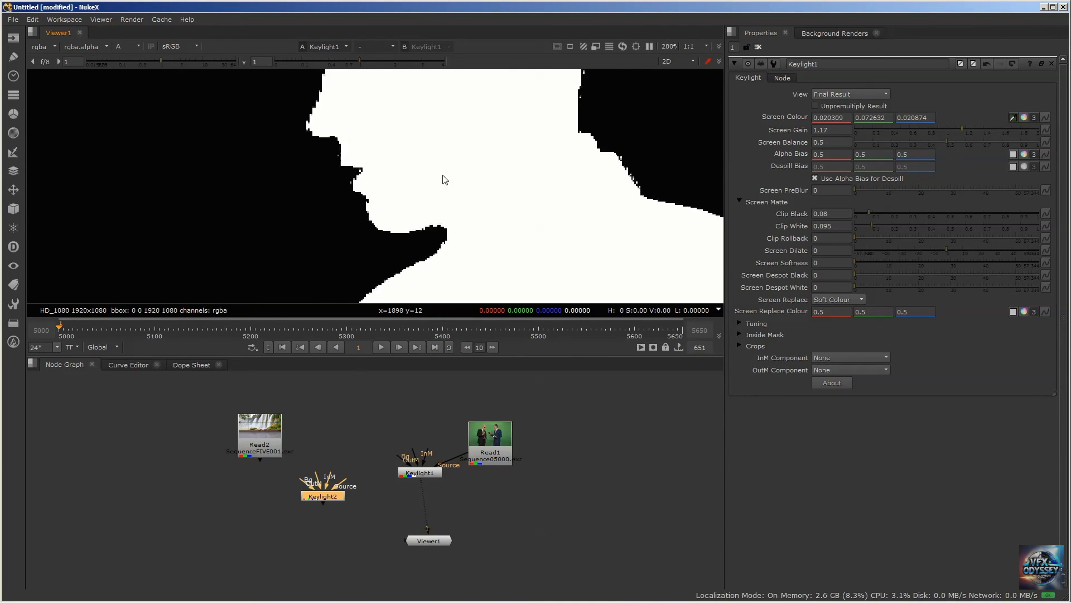
pyautogui.moveTo(277, 144); pyautogui.dragTo(297, 158, button='middle')
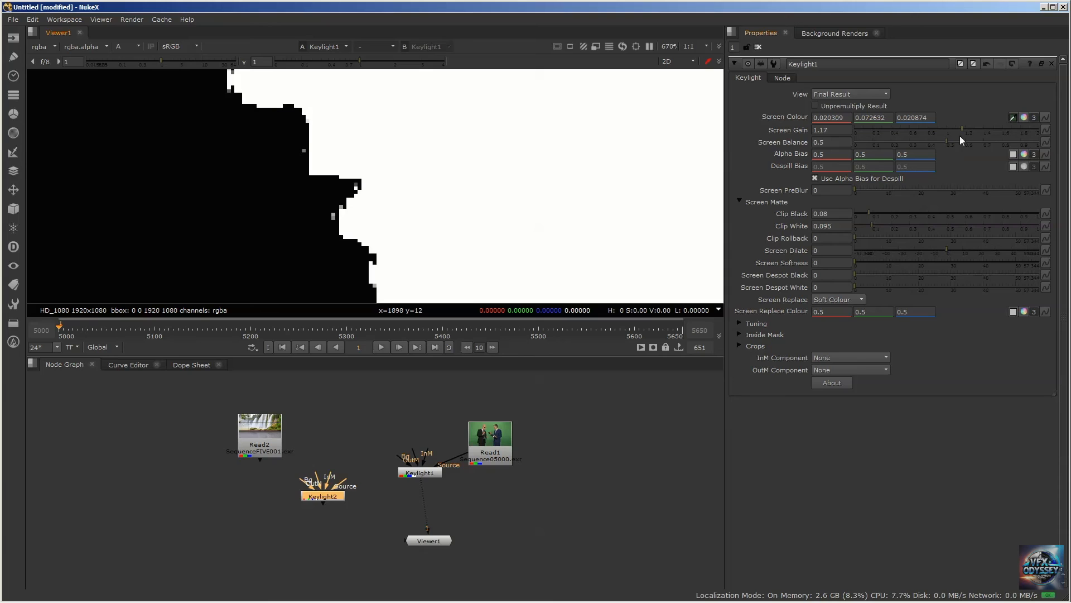
pyautogui.moveTo(963, 128); pyautogui.dragTo(968, 129)
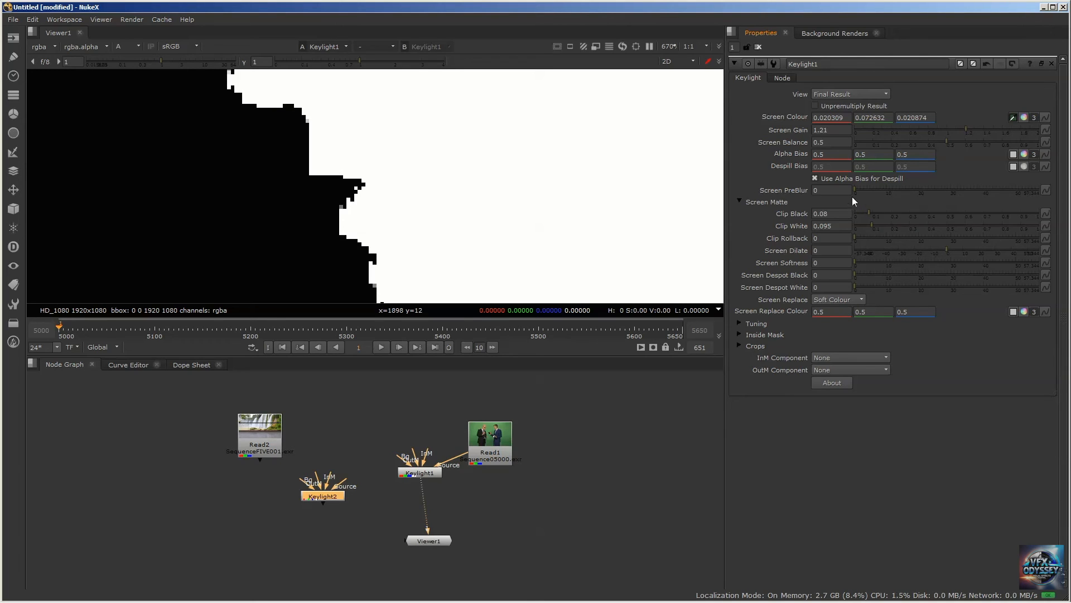
# Set Keylight1's Screen Dilate to -2 to smooth the matte edge around the blue-suited man's head and shoulders
pyautogui.scroll(-5, 304, 174)
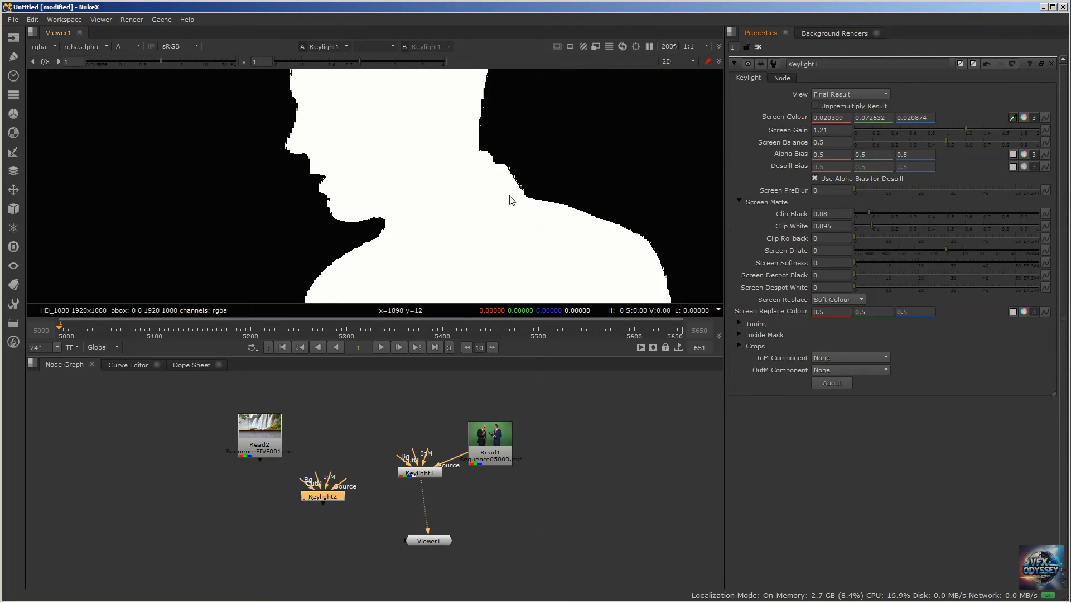
pyautogui.moveTo(518, 188); pyautogui.dragTo(450, 183, button='middle')
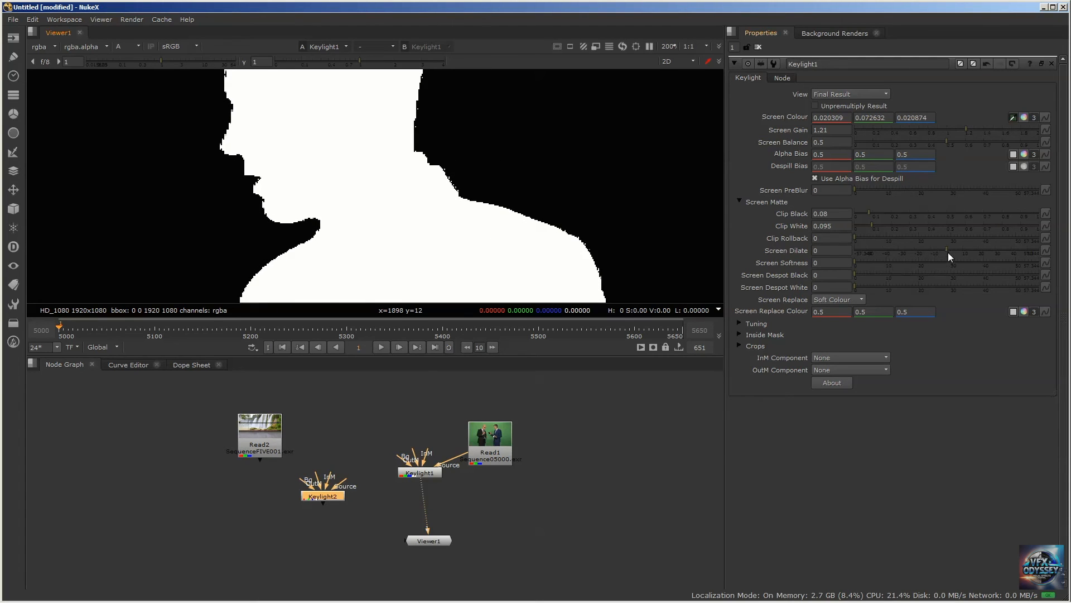
pyautogui.moveTo(946, 250); pyautogui.dragTo(944, 250)
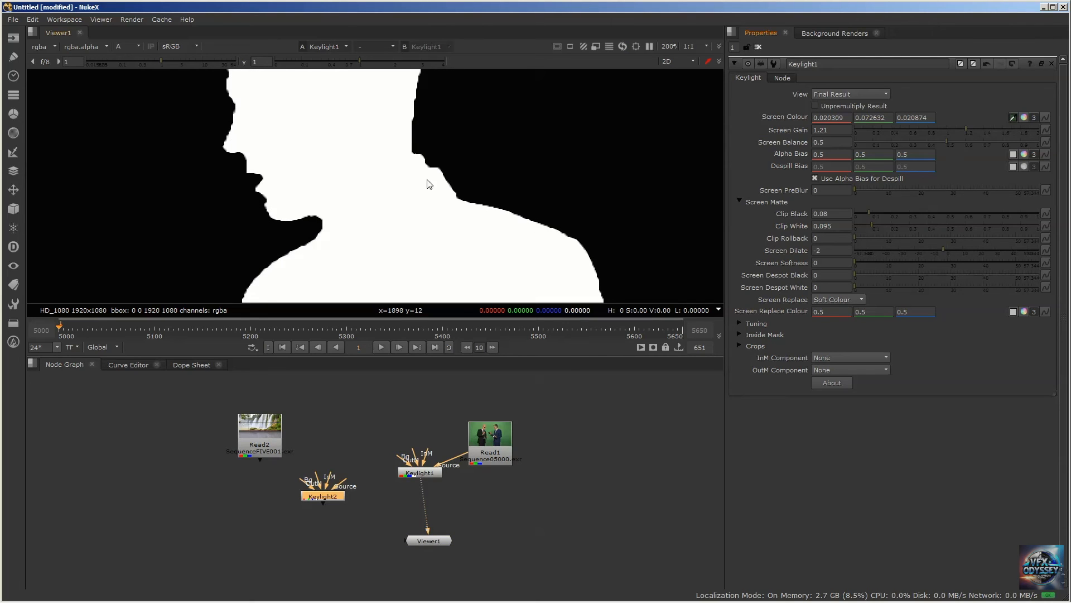
# Check the matte around both men's hands and set Keylight1's Screen Dilate to -2.5
pyautogui.scroll(-2, 414, 172)
pyautogui.scroll(-1, 414, 171)
pyautogui.moveTo(443, 135); pyautogui.dragTo(450, 168, button='middle')
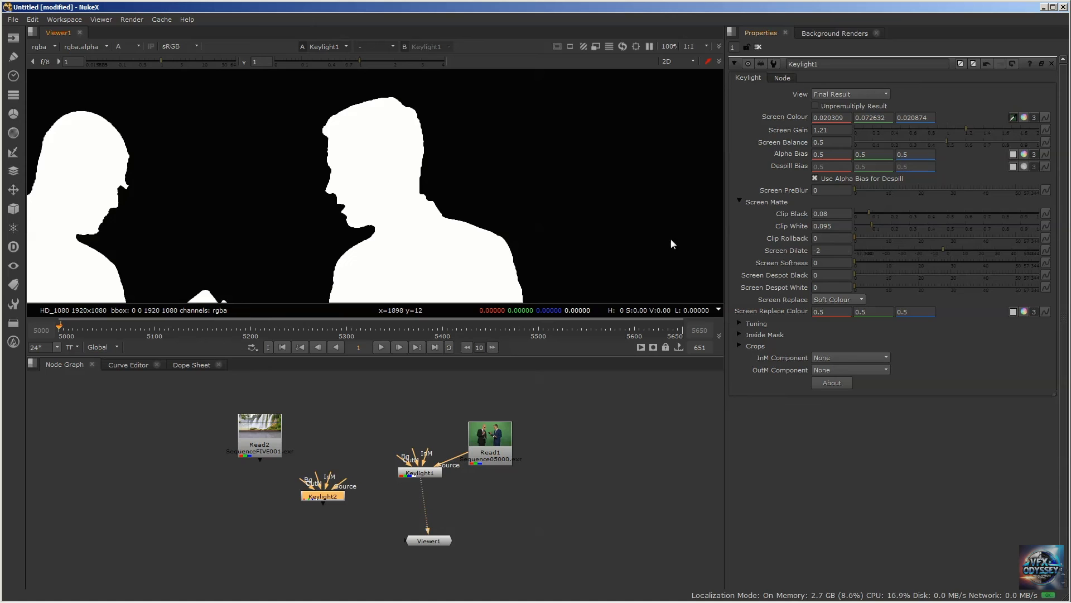
pyautogui.scroll(4, 471, 181)
pyautogui.scroll(4, 441, 151)
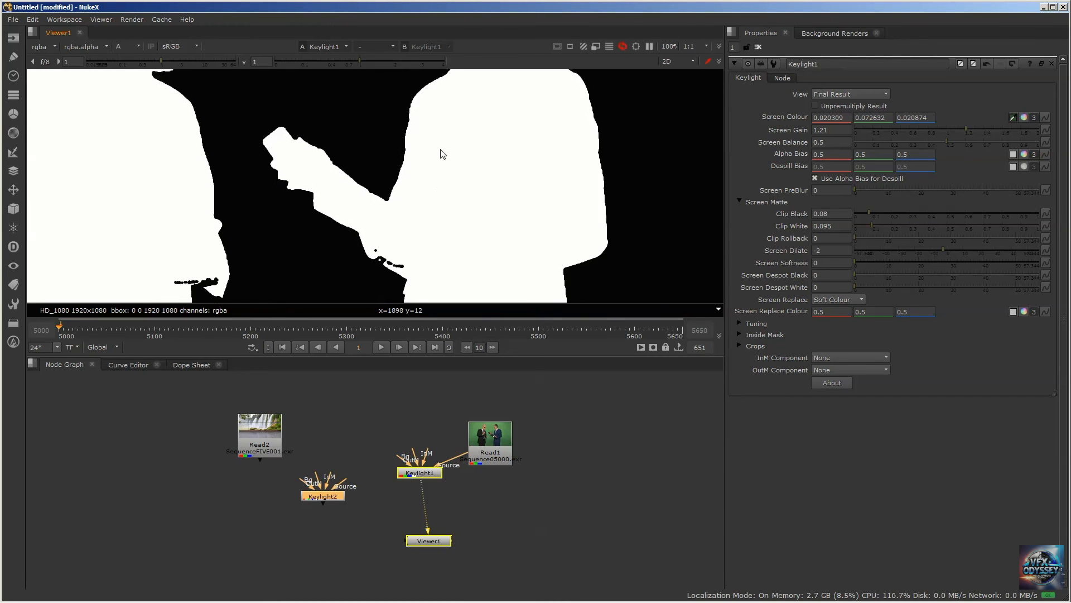
pyautogui.moveTo(440, 149); pyautogui.dragTo(448, 131, button='middle')
pyautogui.moveTo(543, 182); pyautogui.dragTo(490, 195, button='middle')
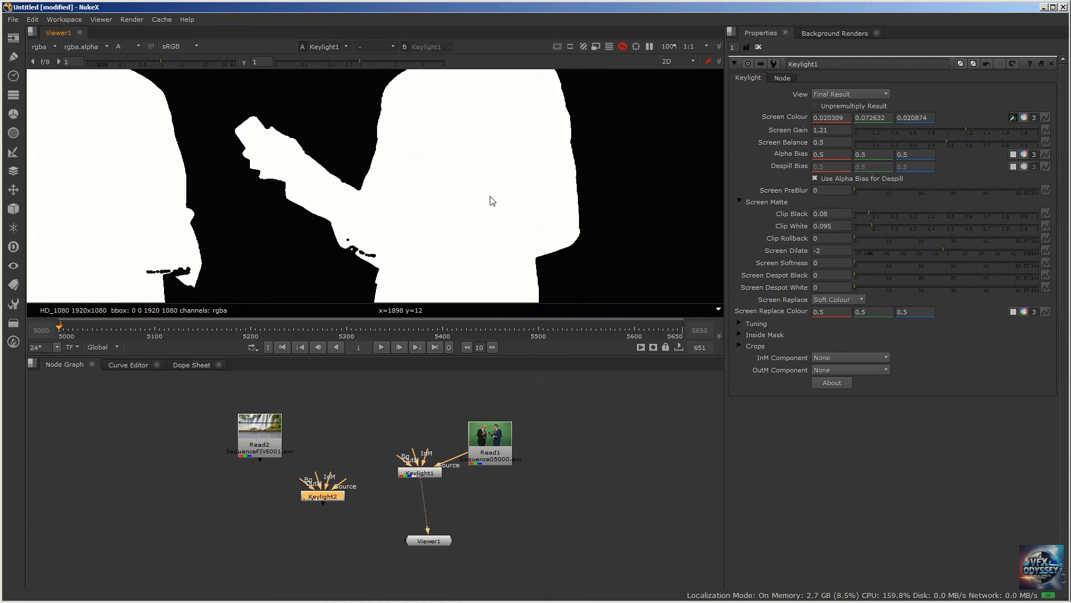
pyautogui.doubleClick(826, 251)
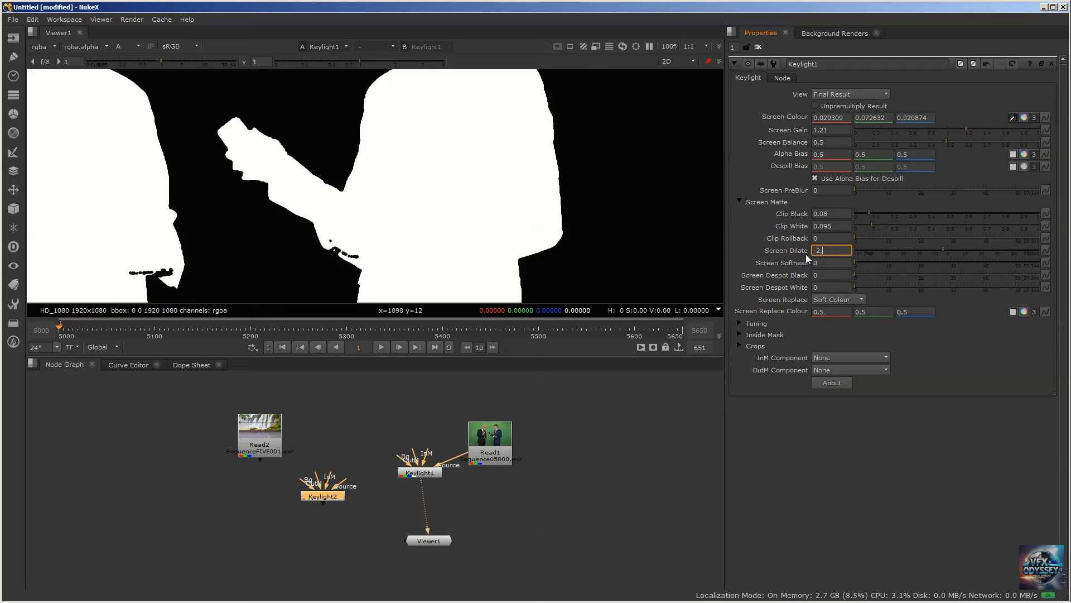
# Check the matte around the two men's faces and set Keylight1's Screen Dilate to -3
pyautogui.scroll(-6, 542, 194)
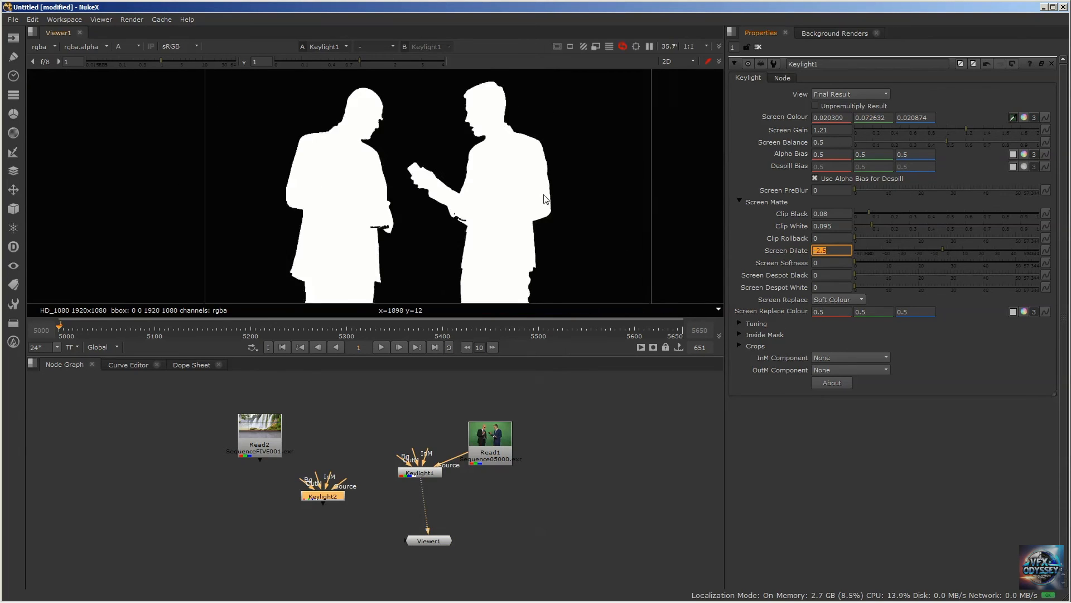
pyautogui.moveTo(527, 157); pyautogui.dragTo(525, 174, button='middle')
pyautogui.scroll(7, 521, 156)
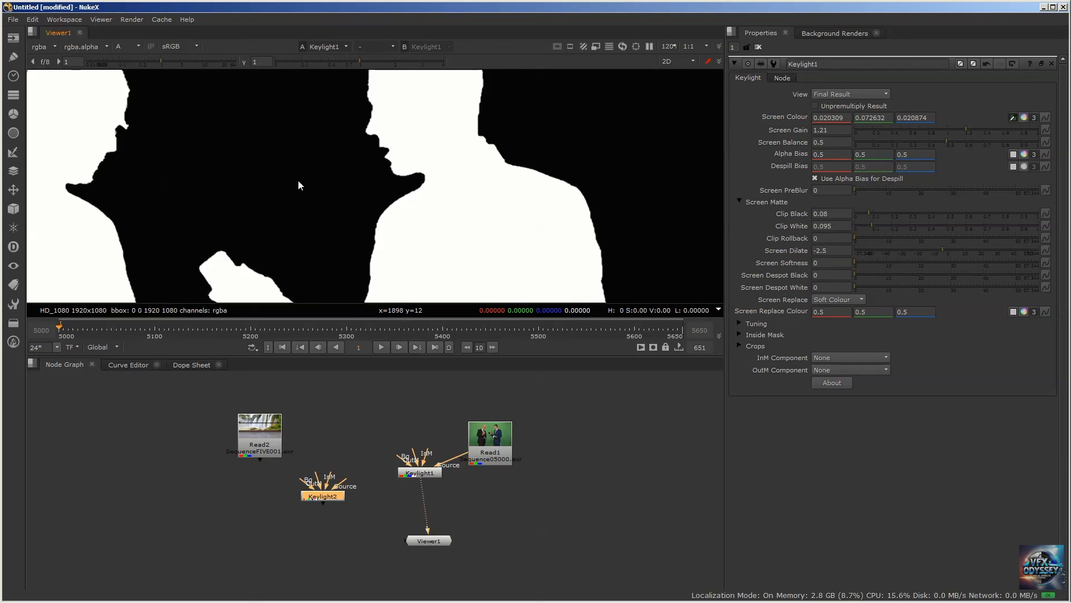
pyautogui.moveTo(298, 180); pyautogui.dragTo(403, 192, button='middle')
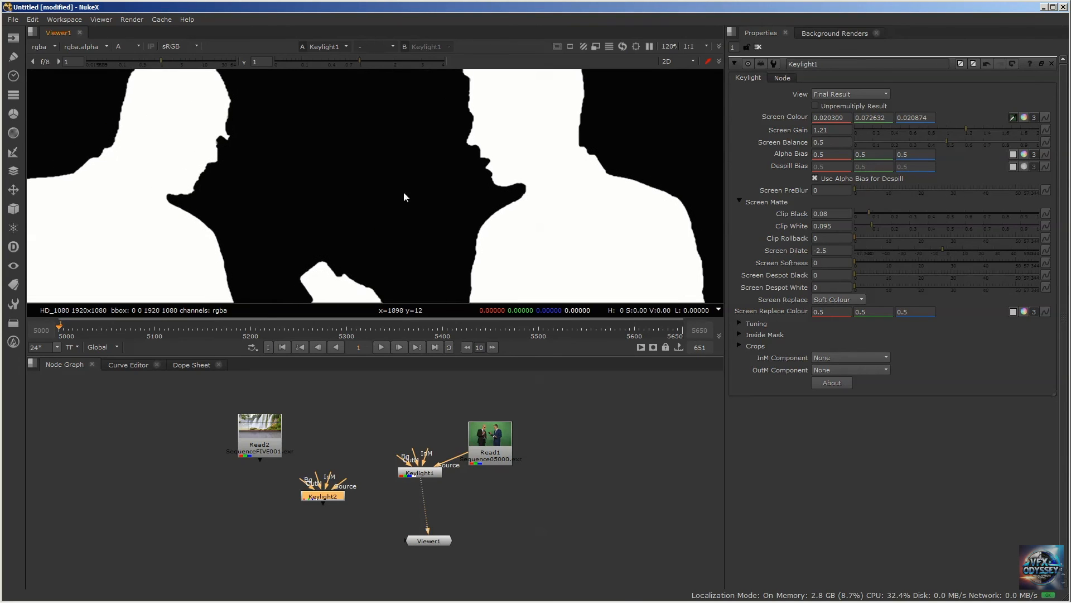
pyautogui.doubleClick(832, 251)
pyautogui.write('-3')
pyautogui.press('Return')
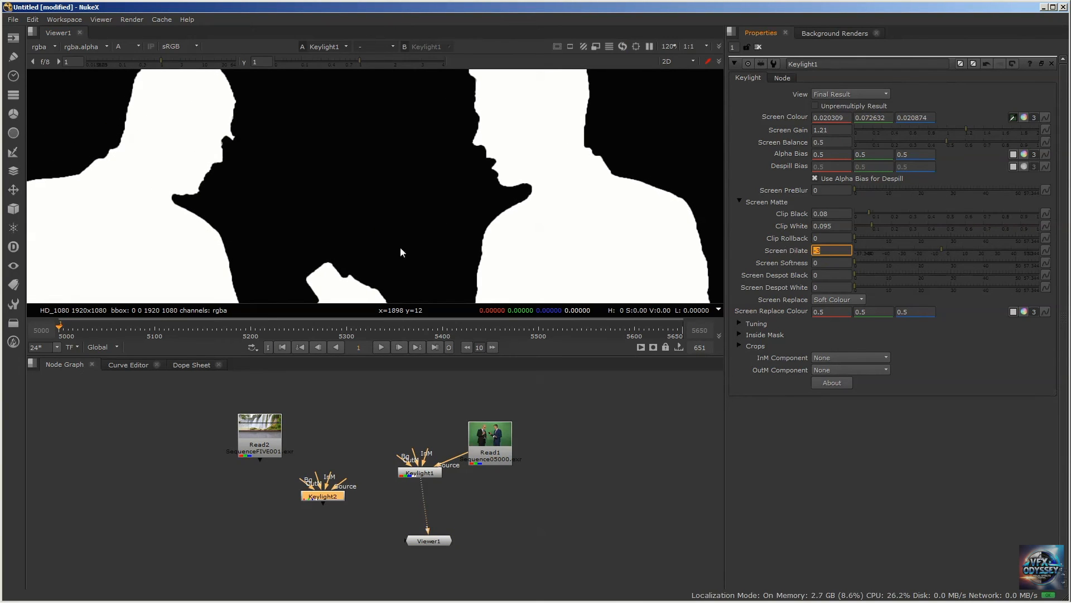
# Inspect the eroded matte around the bald man's profile and switch Keylight1's View to Intermediate Result
pyautogui.scroll(-3, 422, 213)
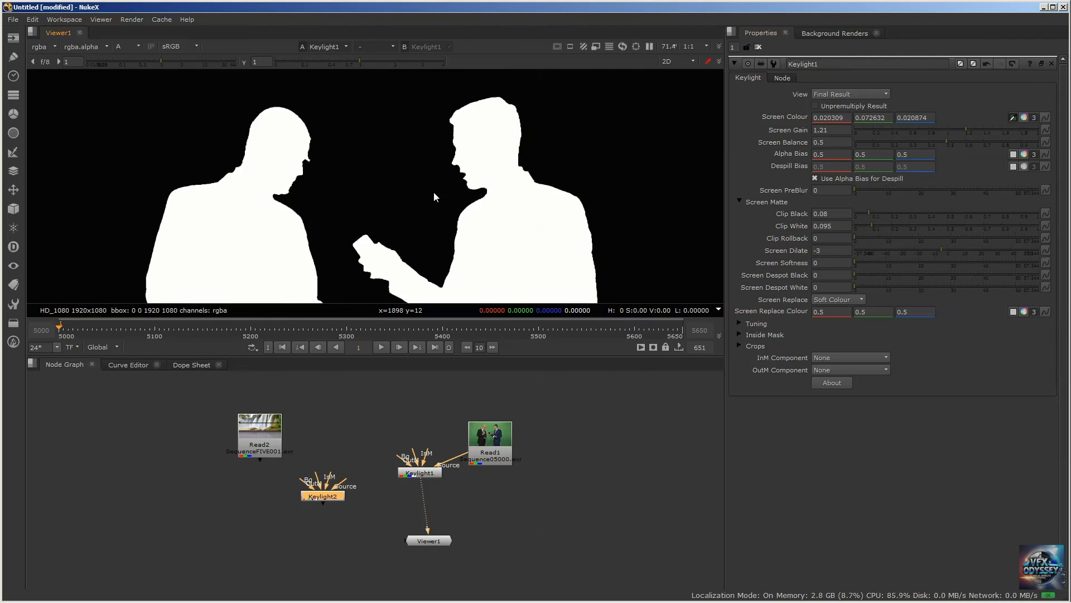
pyautogui.scroll(7, 285, 169)
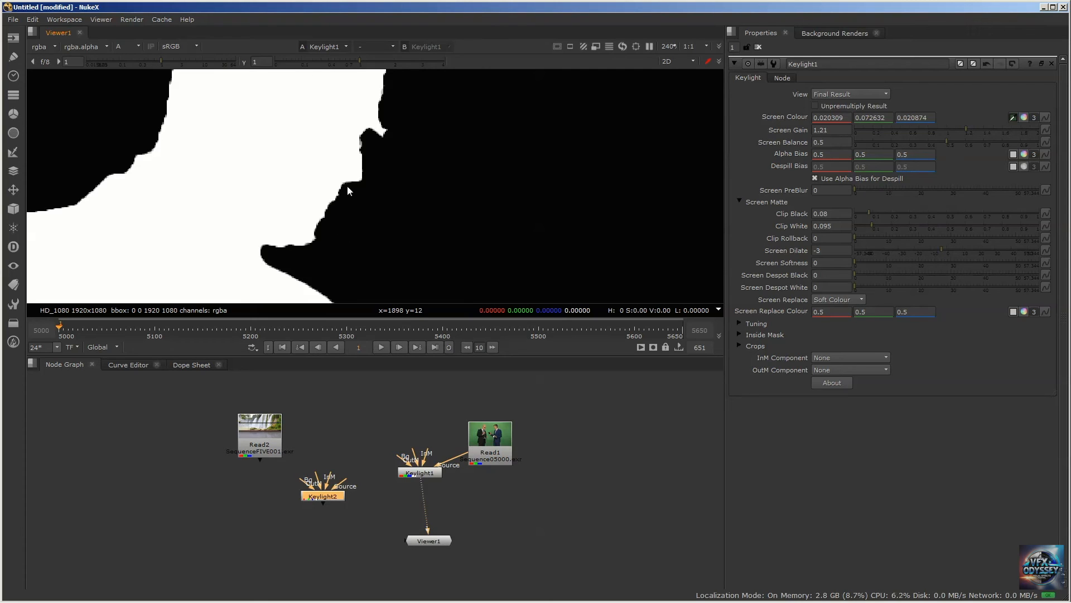
pyautogui.scroll(-6, 316, 179)
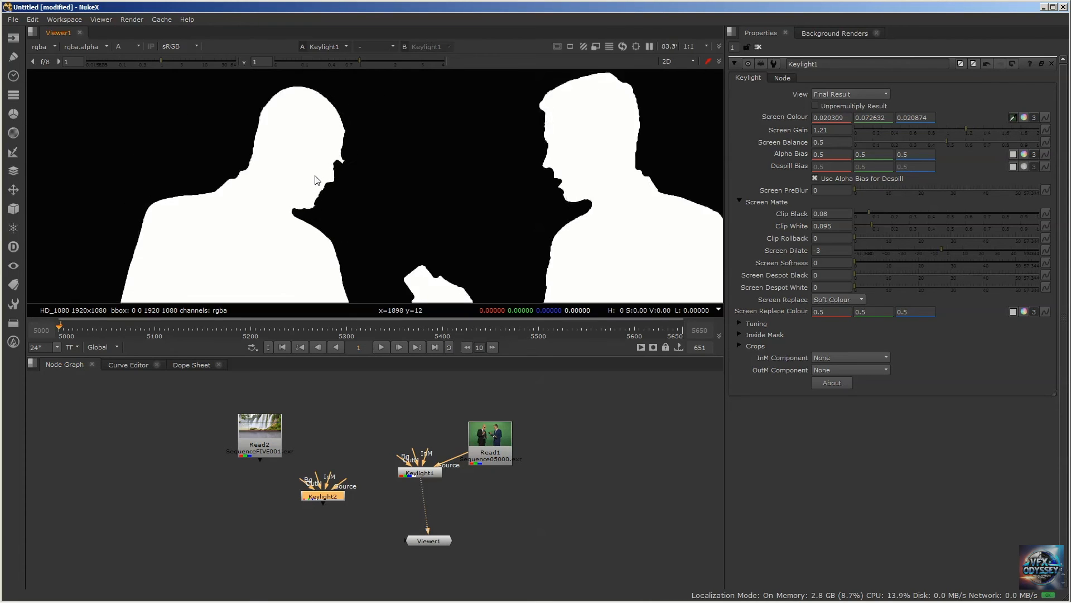
pyautogui.scroll(-3, 350, 138)
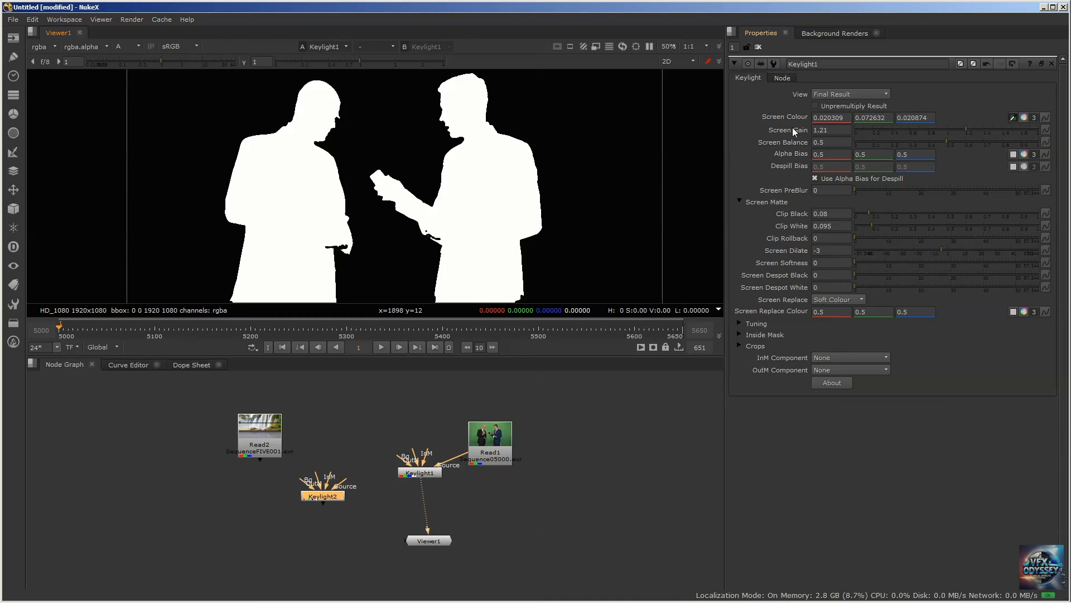
pyautogui.click(841, 93)
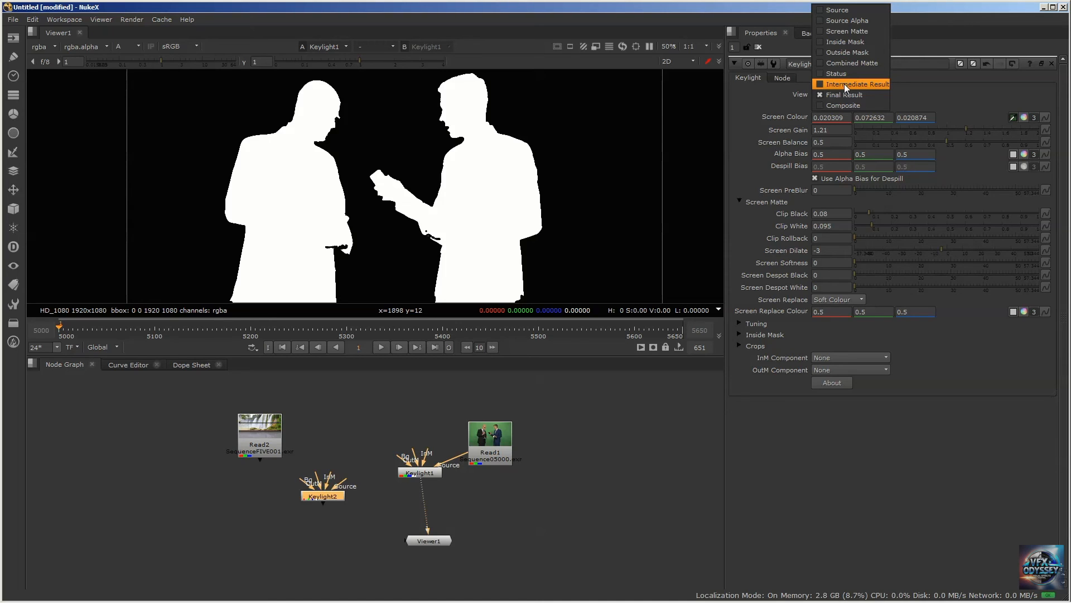
pyautogui.click(845, 84)
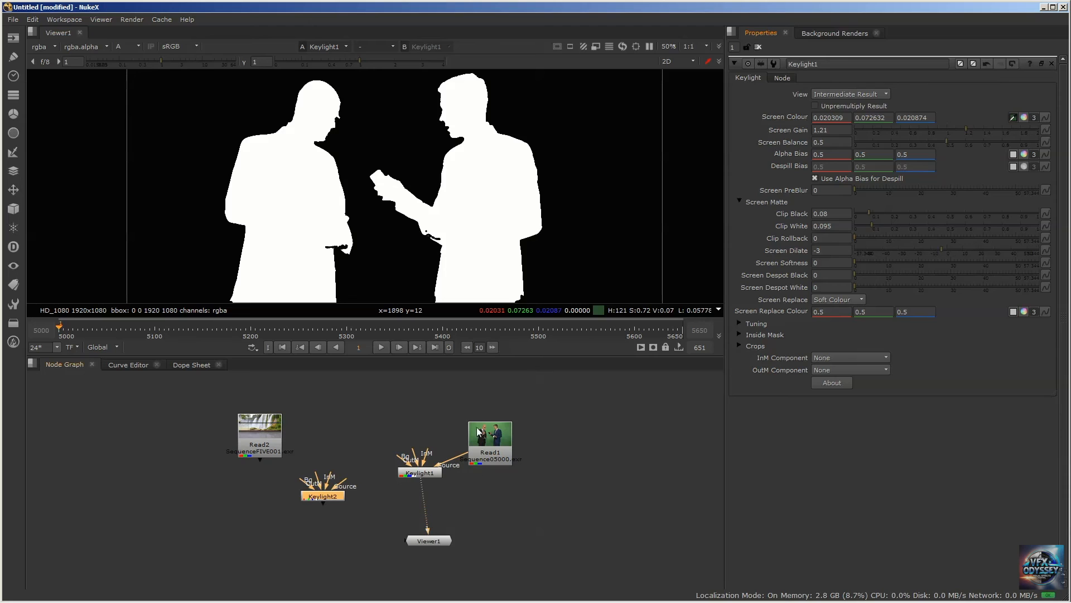
# Connect Keylight2's Source input to Keylight1 and rearrange Keylight2 and Viewer1 in the node graph
pyautogui.moveTo(377, 469)
pyautogui.mouseDown(button='middle')
pyautogui.moveTo(377, 404)
pyautogui.moveTo(384, 455)
pyautogui.mouseUp(button='middle')
pyautogui.moveTo(363, 475); pyautogui.dragTo(377, 494)
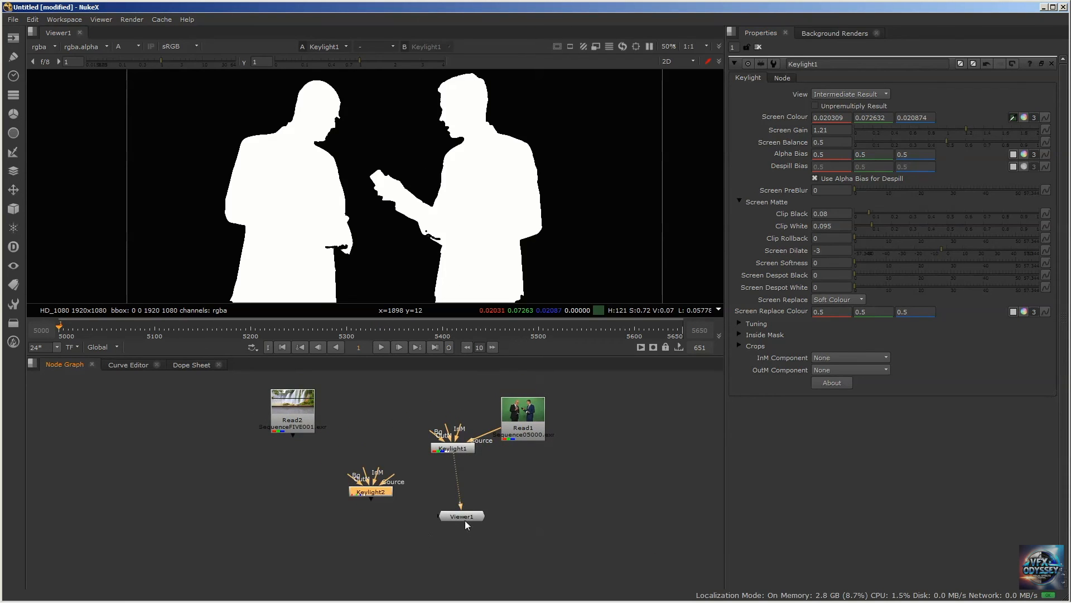
pyautogui.moveTo(466, 524); pyautogui.dragTo(457, 549)
pyautogui.moveTo(389, 481); pyautogui.dragTo(446, 453)
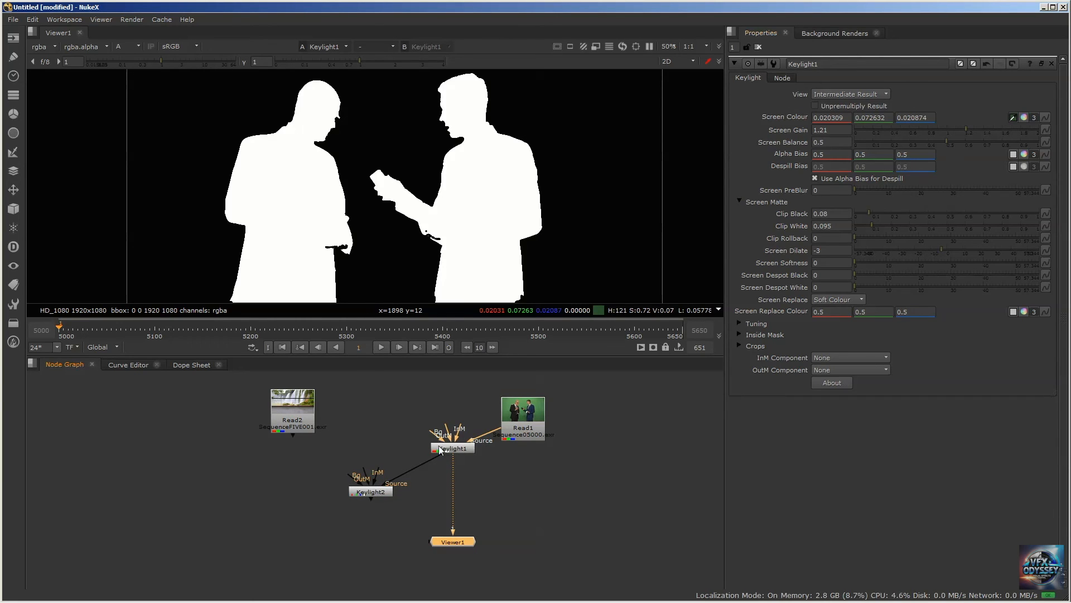
pyautogui.moveTo(378, 492); pyautogui.dragTo(387, 483)
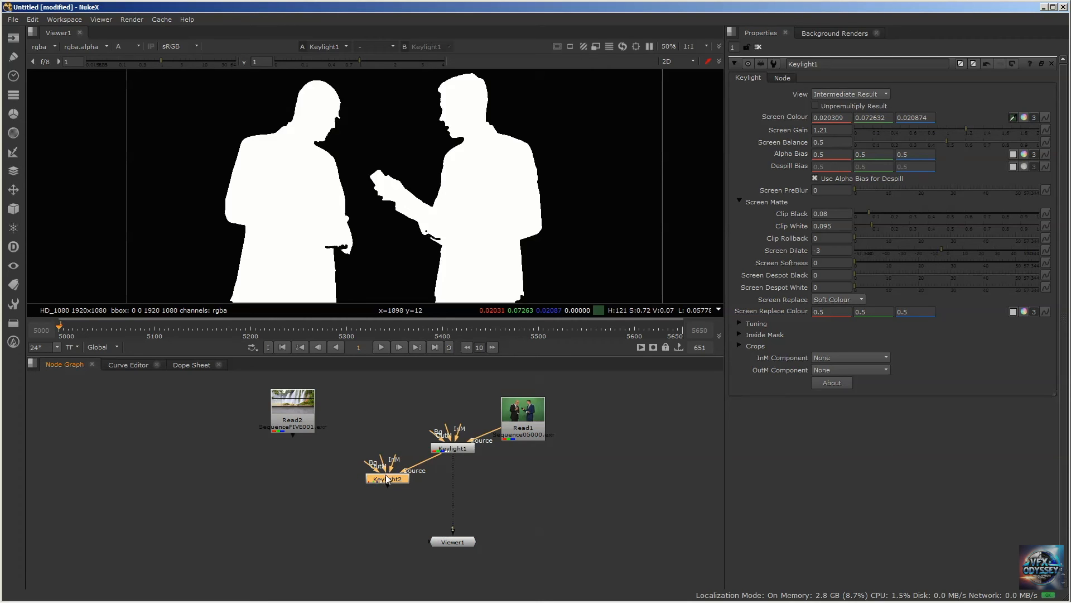
# Display Keylight2's output in Viewer1, fit the frame, and switch the viewer from alpha to RGB
pyautogui.press('1')
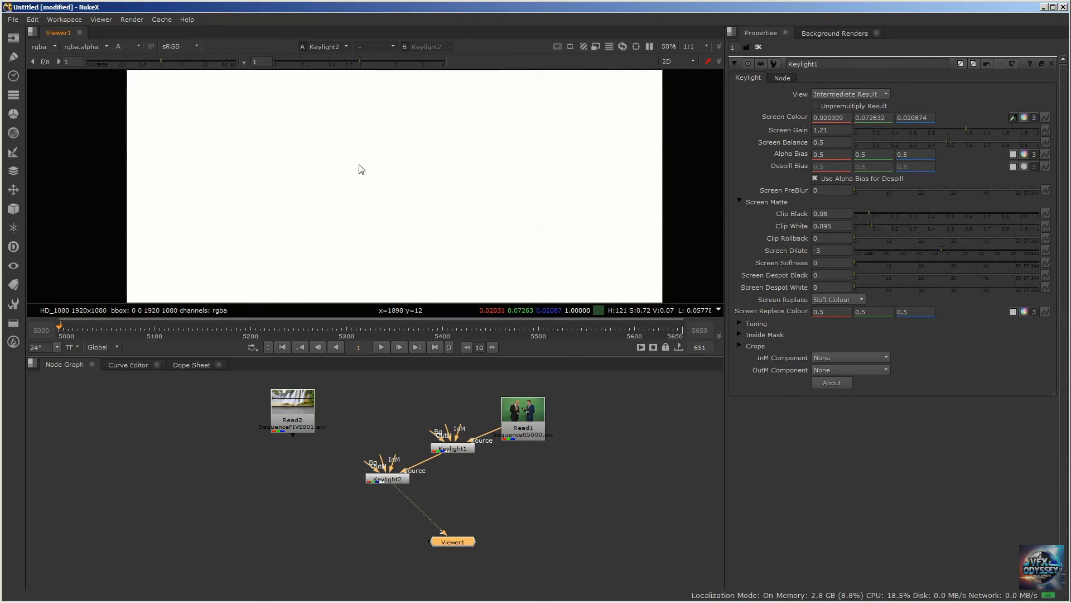
pyautogui.press('f')
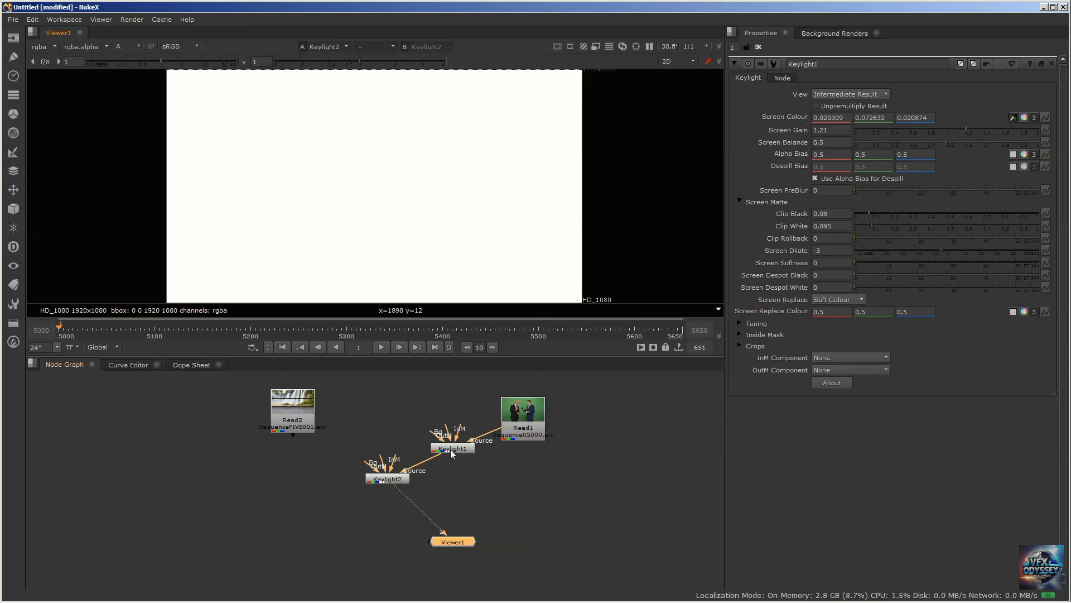
pyautogui.click(388, 480)
pyautogui.click(455, 449)
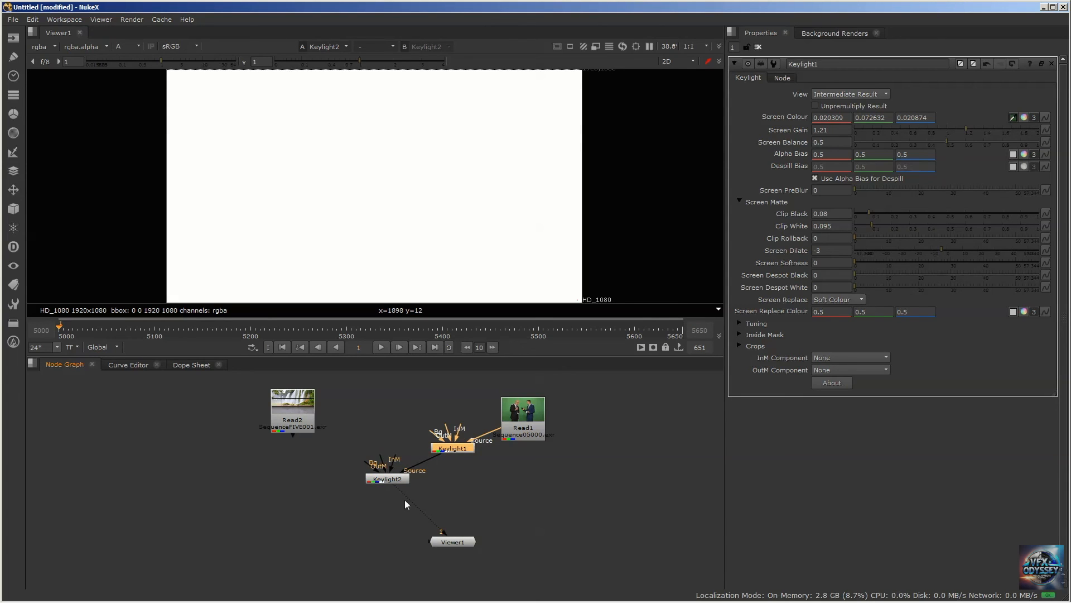
pyautogui.click(386, 480)
pyautogui.press('a')
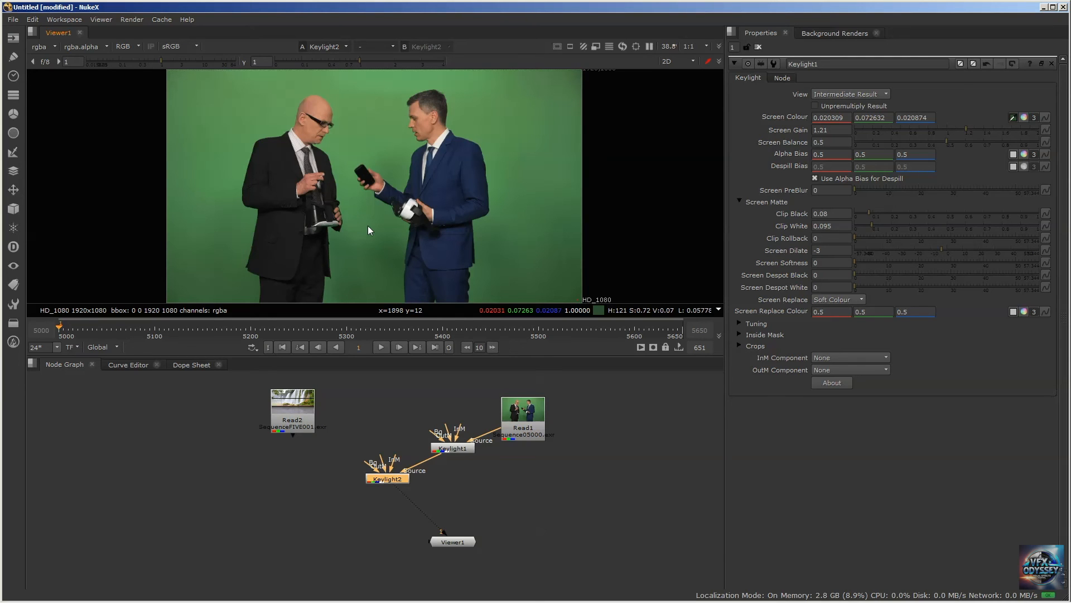
# Open only Keylight2's properties and sample the green backdrop beside the blue-suited man as Screen Colour 0.074463, 0.253906, 0.068848
pyautogui.click(758, 48)
pyautogui.doubleClick(393, 481)
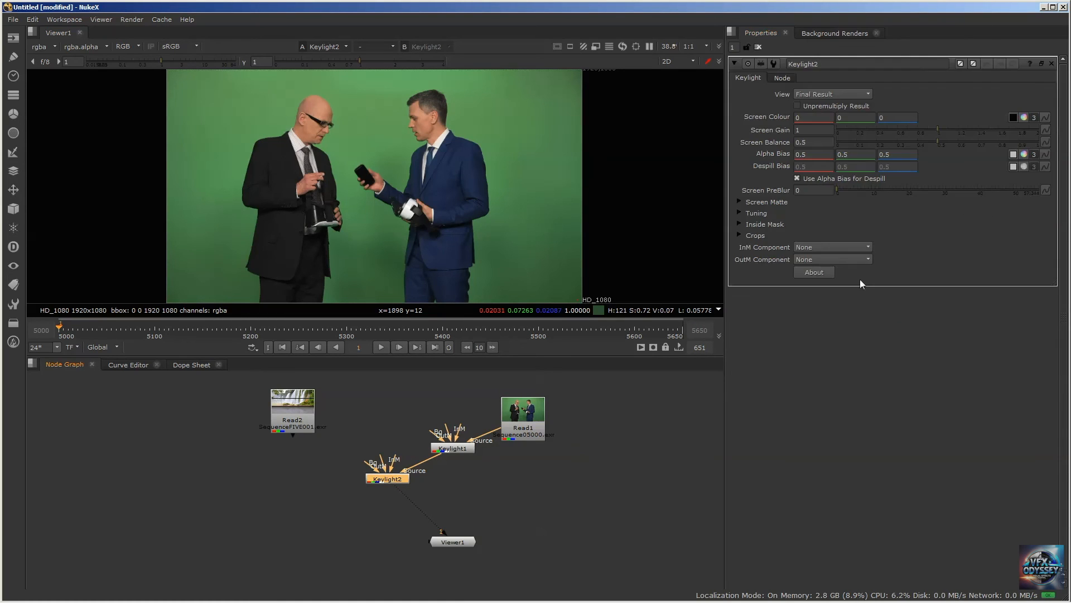
pyautogui.click(1013, 119)
pyautogui.click(1013, 118)
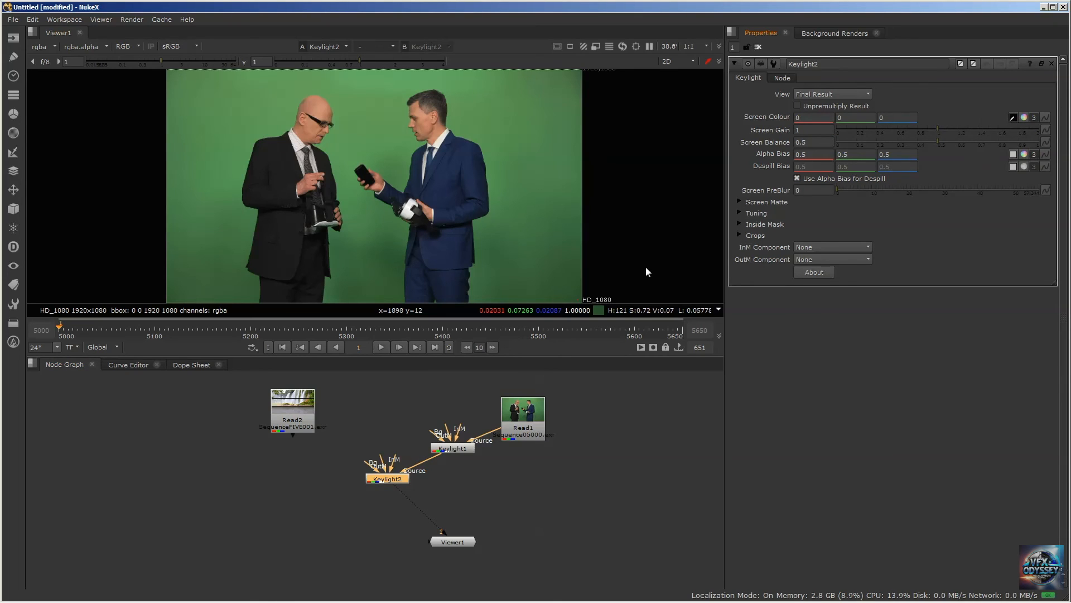
pyautogui.keyDown('ctrl'); pyautogui.moveTo(565, 280); pyautogui.dragTo(505, 163); pyautogui.keyUp('ctrl')
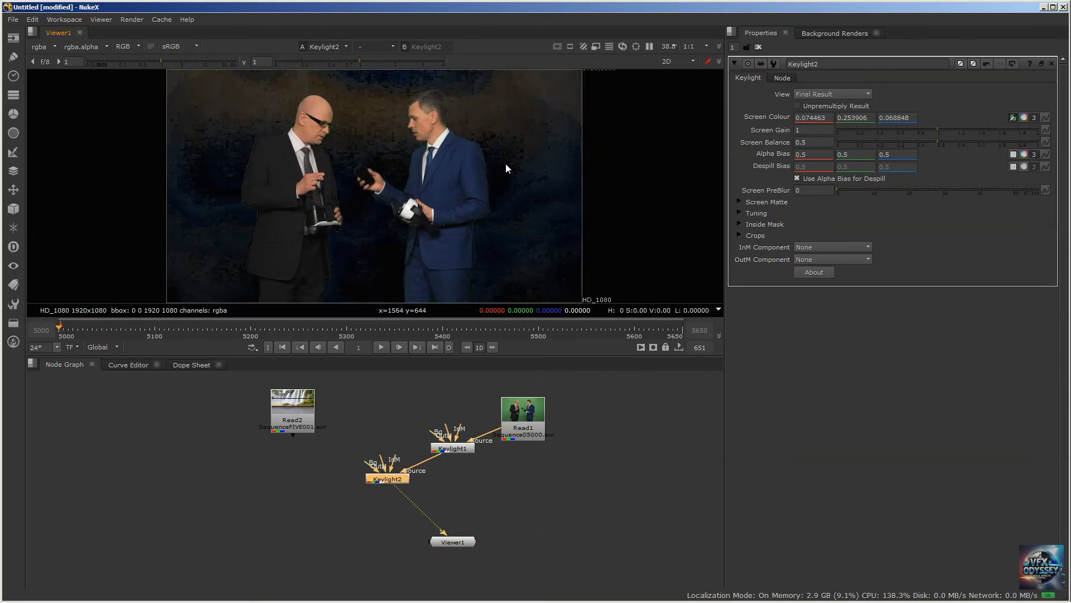
# Switch Viewer1 to alpha, nudge Keylight2 in the node graph, and expand its Screen Matte settings
pyautogui.press('a')
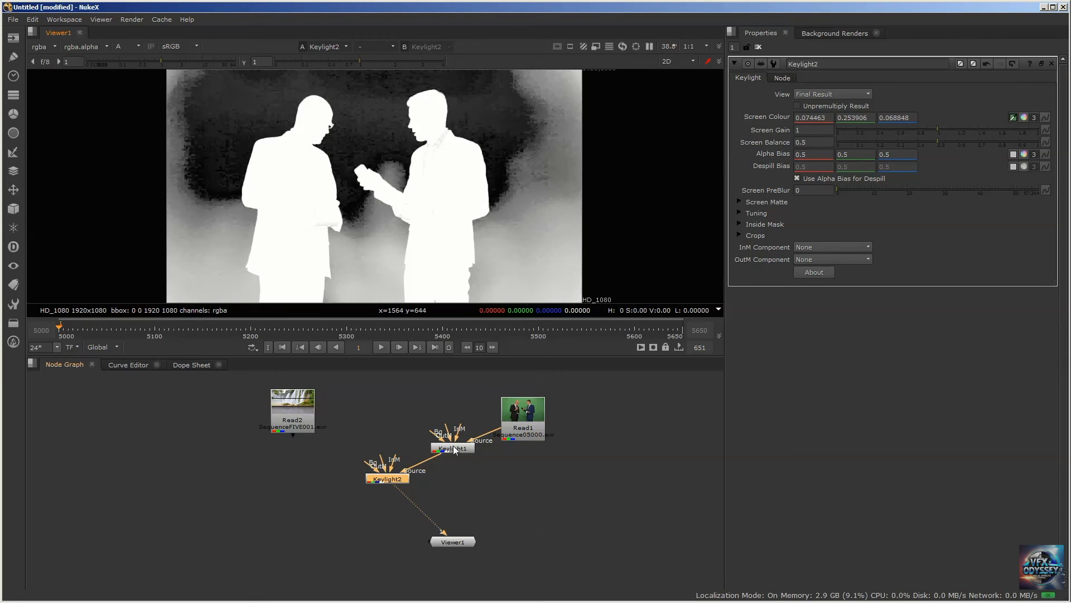
pyautogui.moveTo(380, 479); pyautogui.dragTo(373, 480)
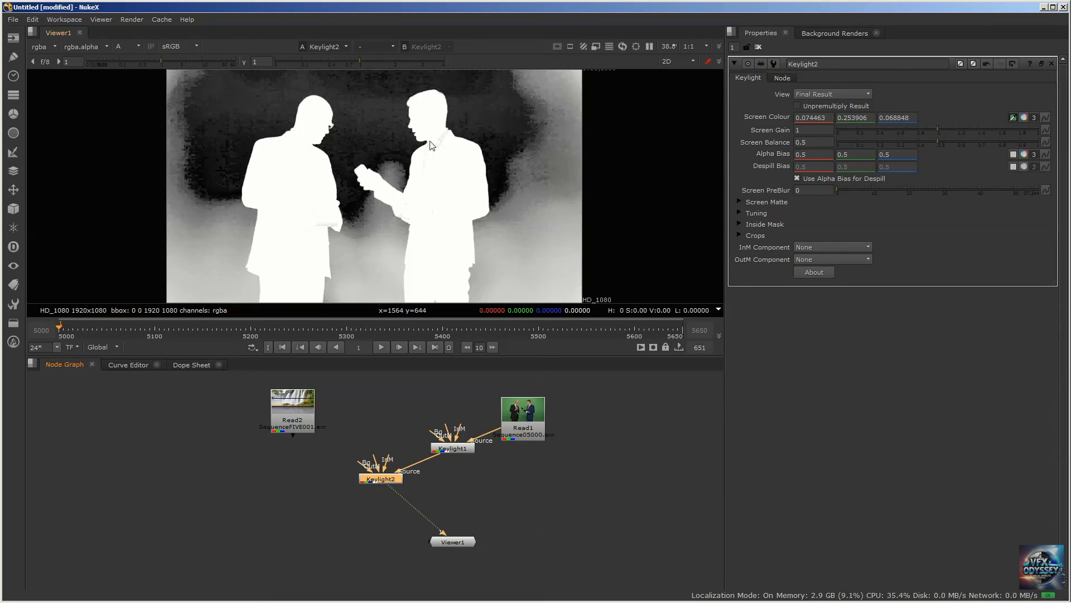
pyautogui.click(739, 201)
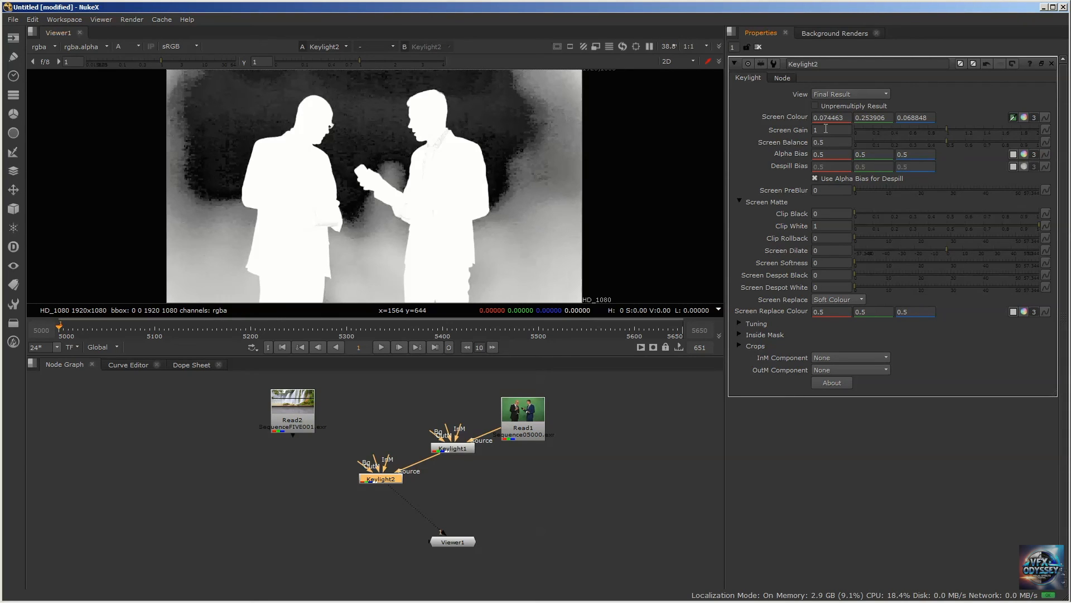
# Set Keylight2's Screen Gain to 1.03, comparing the matte against a gain of 1
pyautogui.click(826, 129)
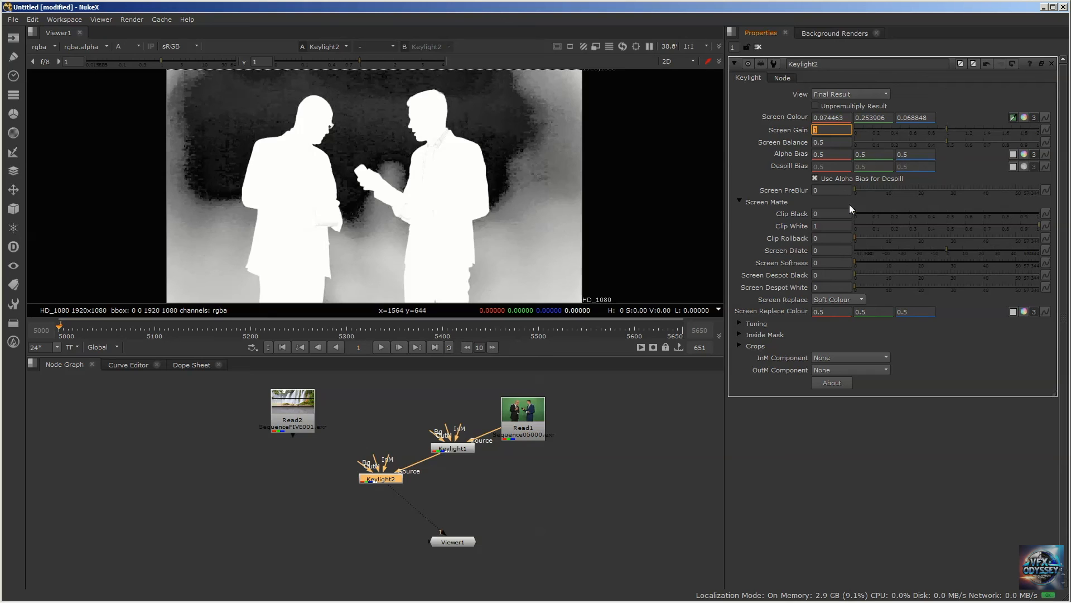
pyautogui.write('1.03')
pyautogui.press('Return')
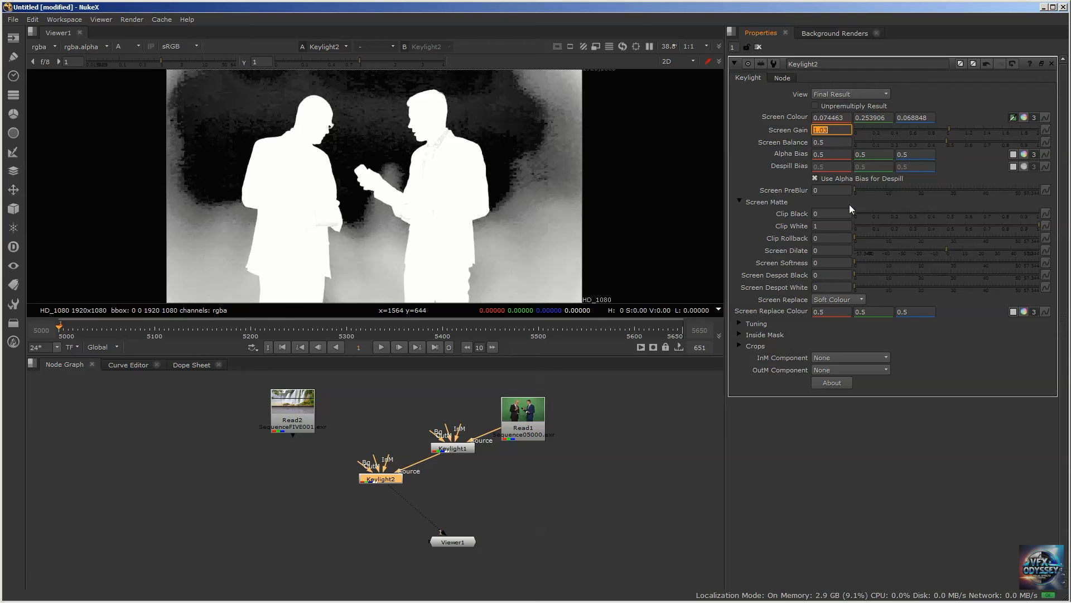
pyautogui.write('1')
pyautogui.press('Return')
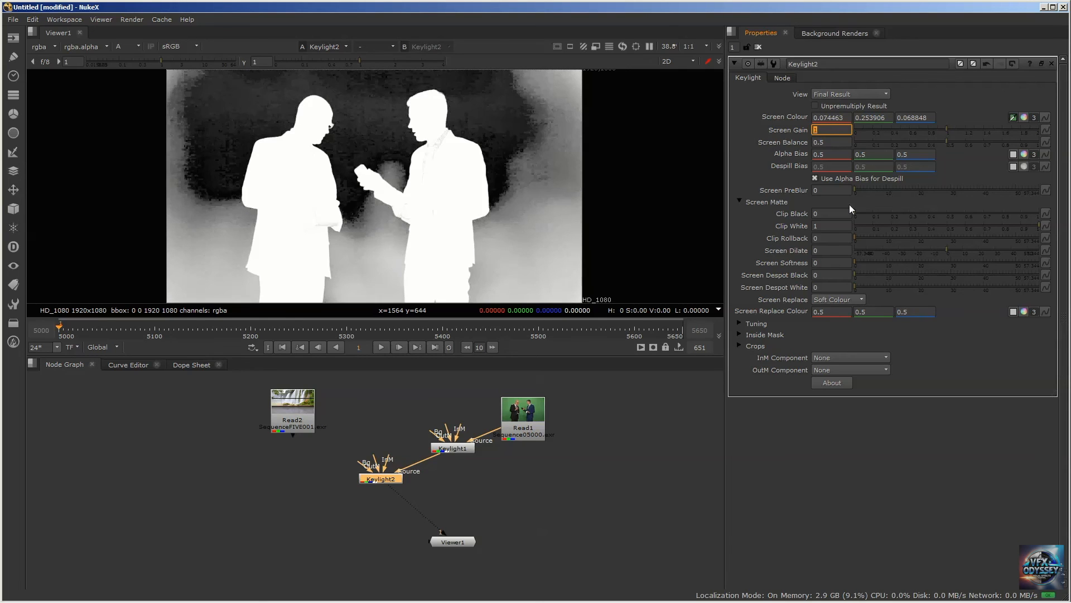
pyautogui.write('1.03')
pyautogui.press('Return')
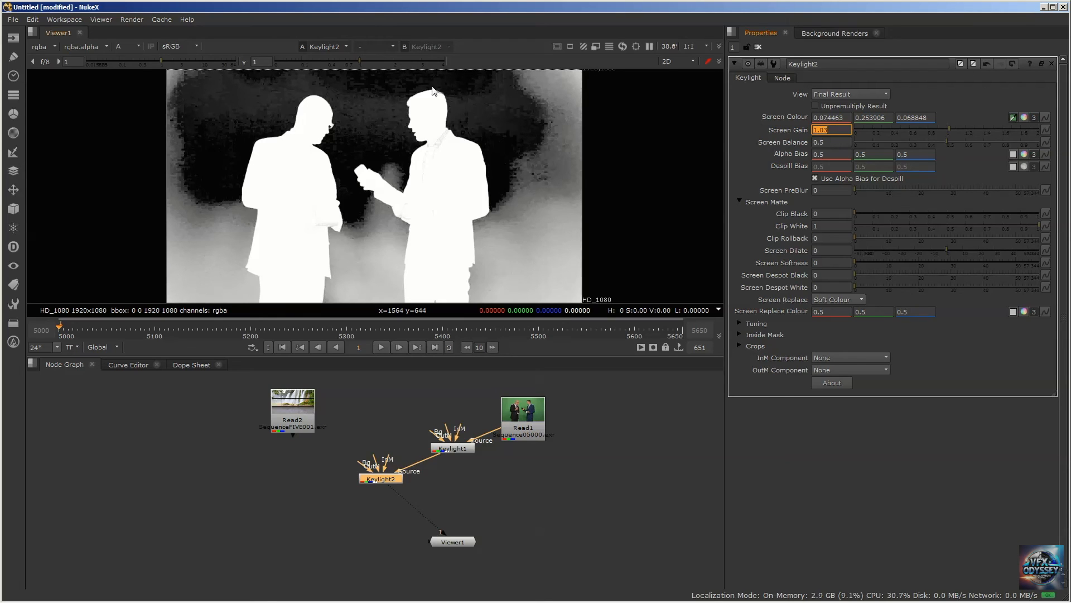
# Check the matte around the blue-suited man and raise Keylight2's Clip Black to 0.73
pyautogui.scroll(10, 449, 126)
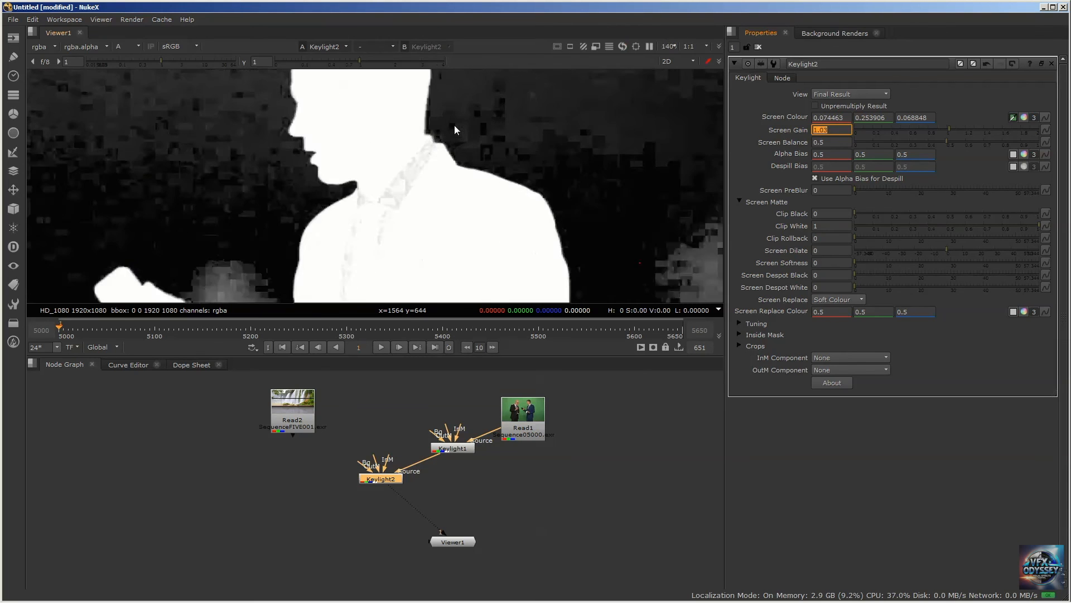
pyautogui.scroll(-2, 438, 136)
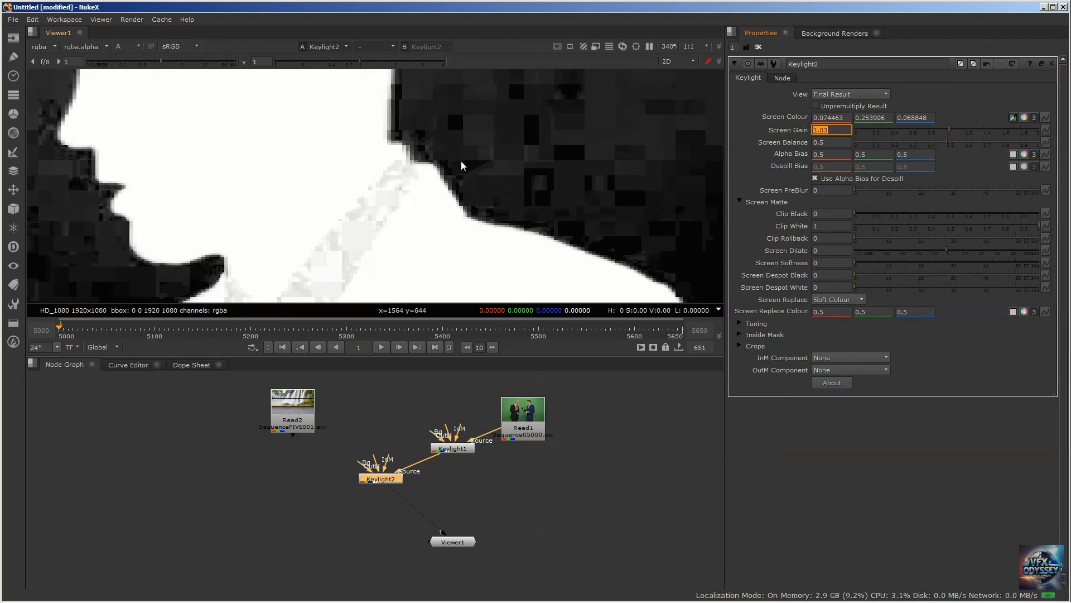
pyautogui.scroll(-6, 471, 166)
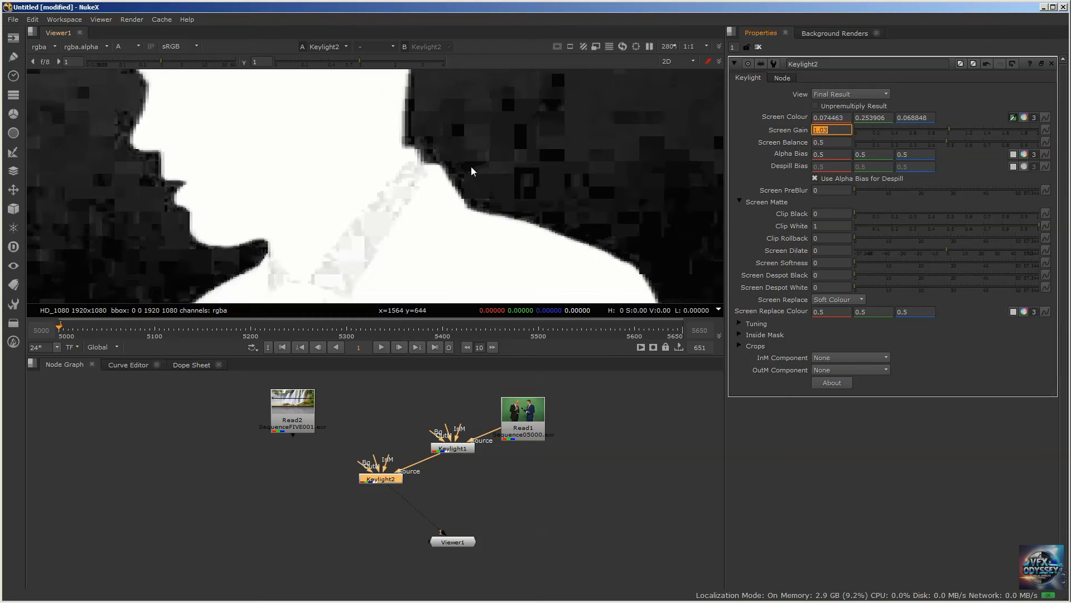
pyautogui.scroll(-1, 473, 165)
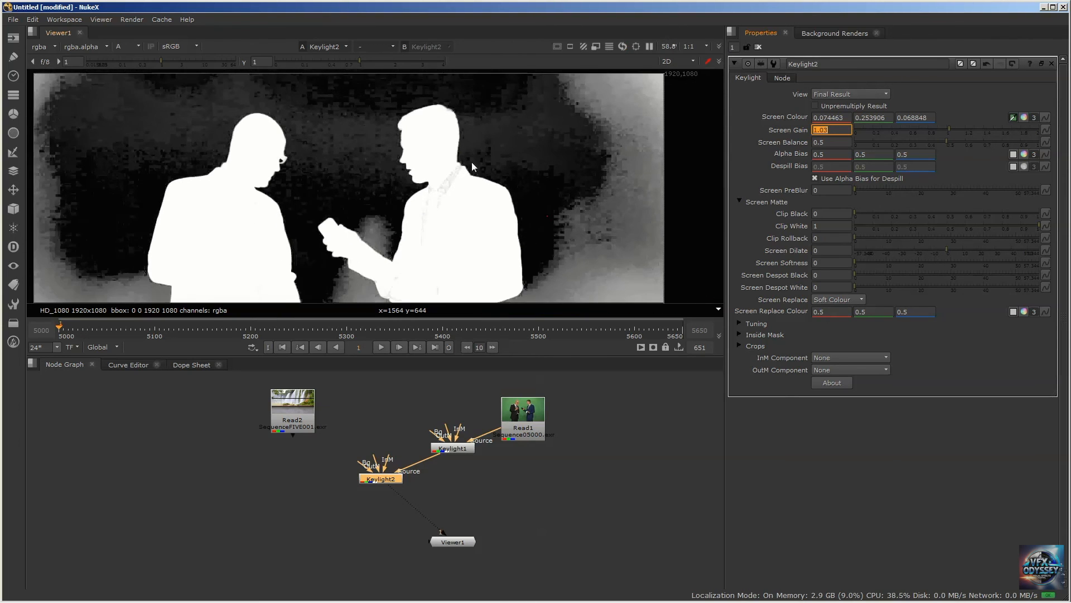
pyautogui.moveTo(376, 168)
pyautogui.mouseDown(button='middle')
pyautogui.moveTo(403, 170)
pyautogui.moveTo(392, 155)
pyautogui.mouseUp(button='middle')
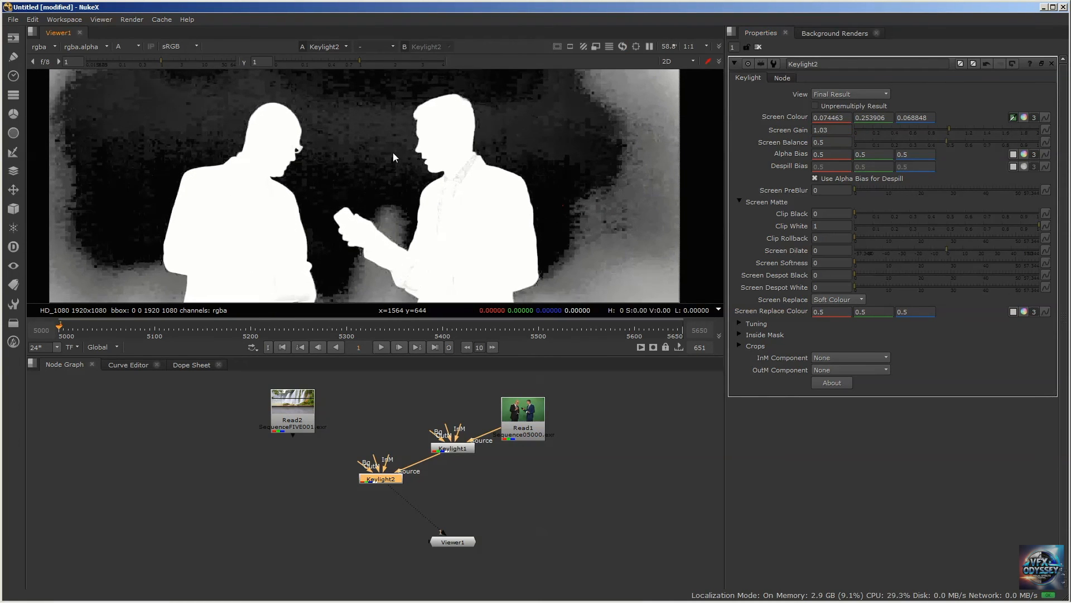
pyautogui.scroll(-2, 393, 148)
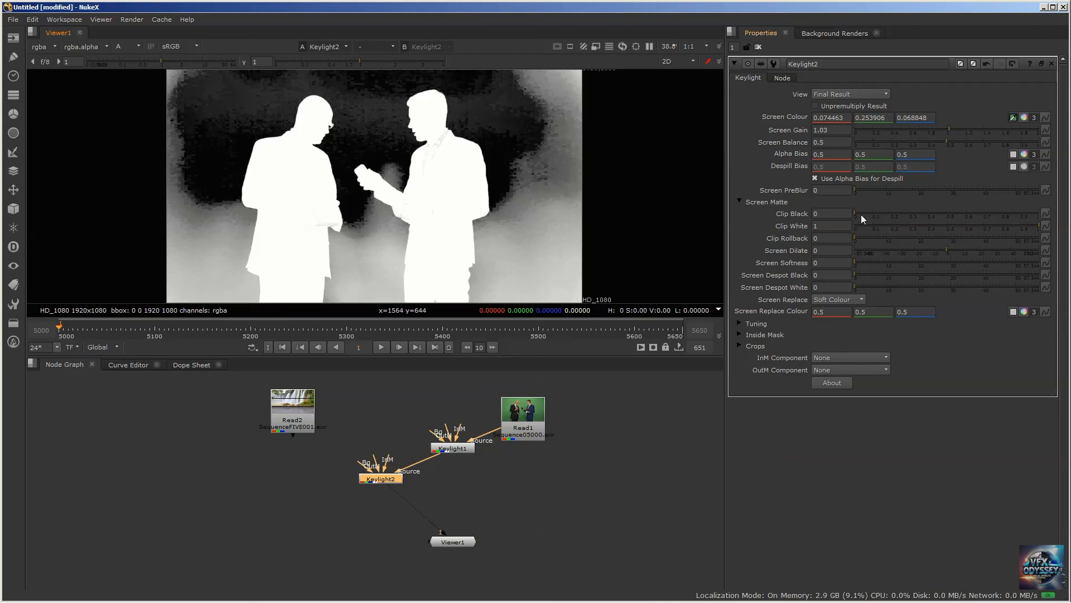
pyautogui.moveTo(854, 214); pyautogui.dragTo(988, 202)
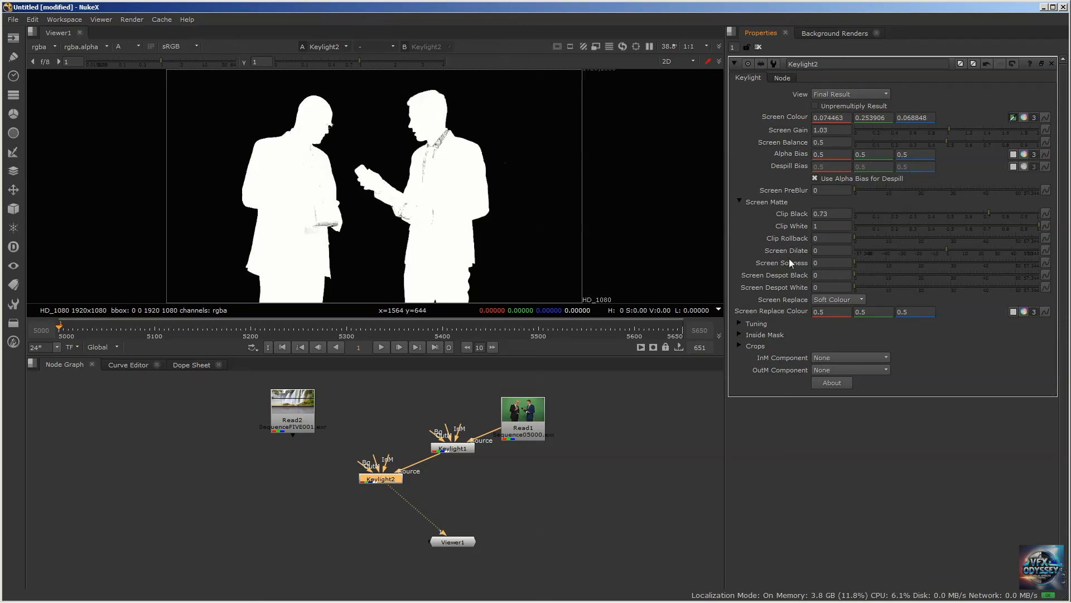
# Try Keylight2's Clip Rollback at 39.2 and 11.2, reducing it to 0.8 while checking the jacket edge
pyautogui.moveTo(855, 237); pyautogui.dragTo(982, 238)
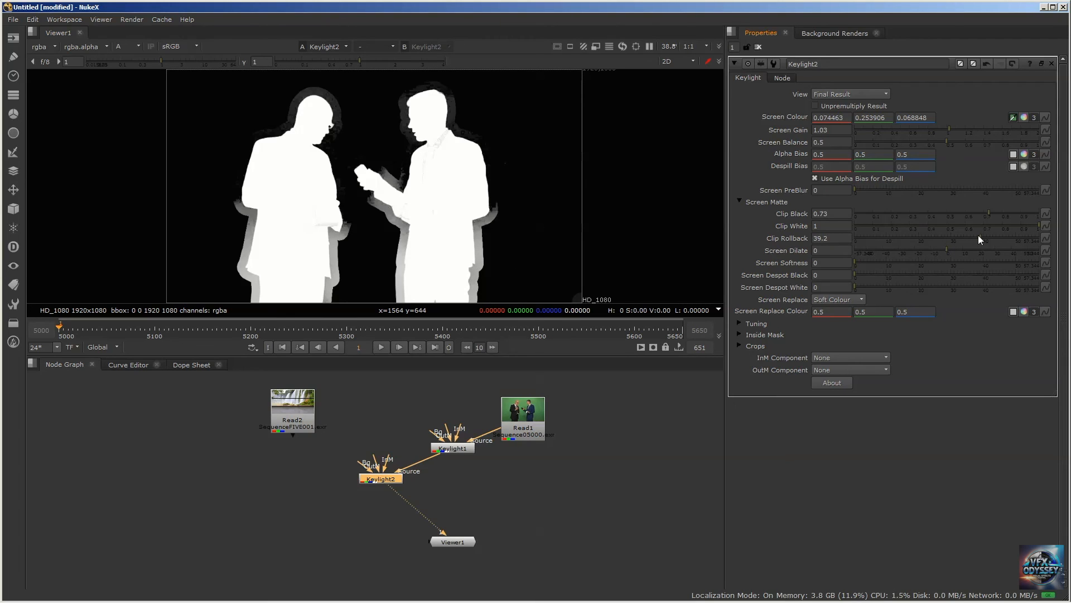
pyautogui.moveTo(979, 239); pyautogui.dragTo(892, 238)
pyautogui.scroll(9, 487, 229)
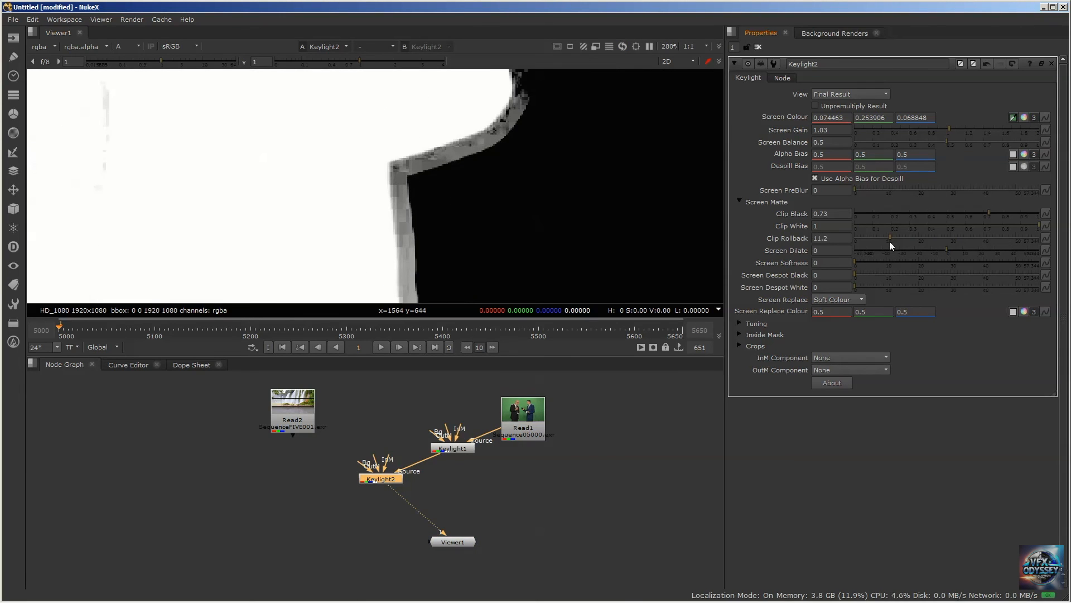
pyautogui.moveTo(889, 236); pyautogui.dragTo(858, 235)
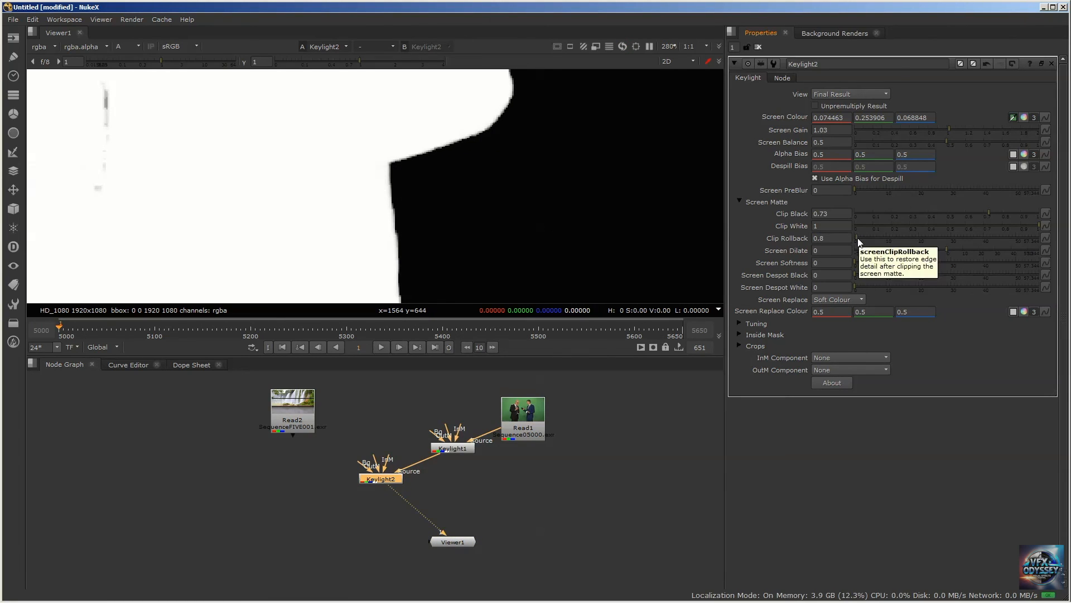
# Examine the blue-suited man's collar and jacket edges in the alpha matte and in RGB
pyautogui.scroll(-5, 446, 192)
pyautogui.scroll(-4, 448, 195)
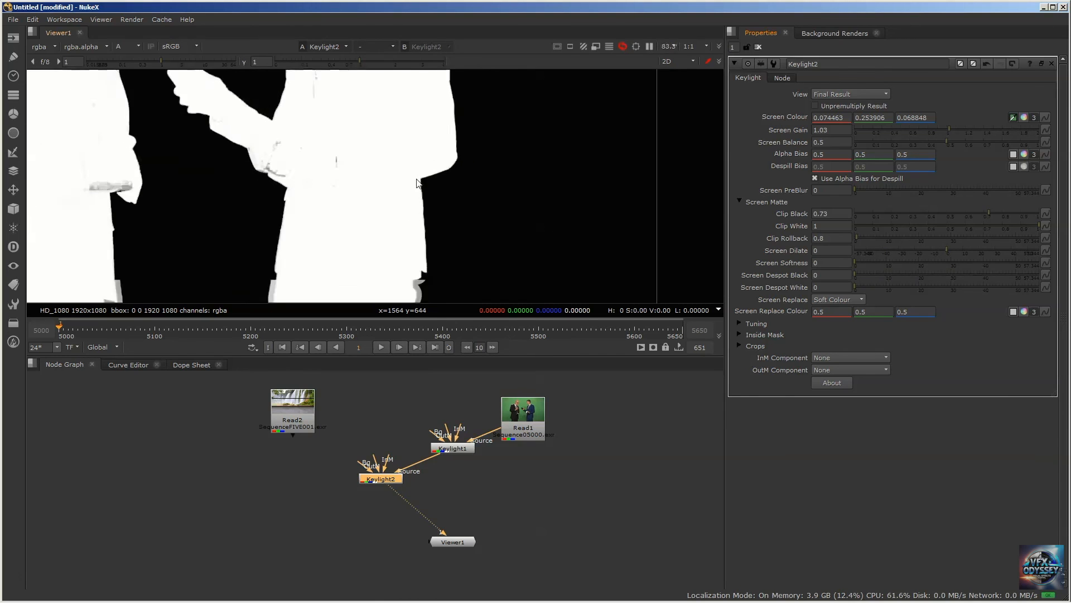
pyautogui.scroll(5, 471, 201)
pyautogui.scroll(2, 471, 201)
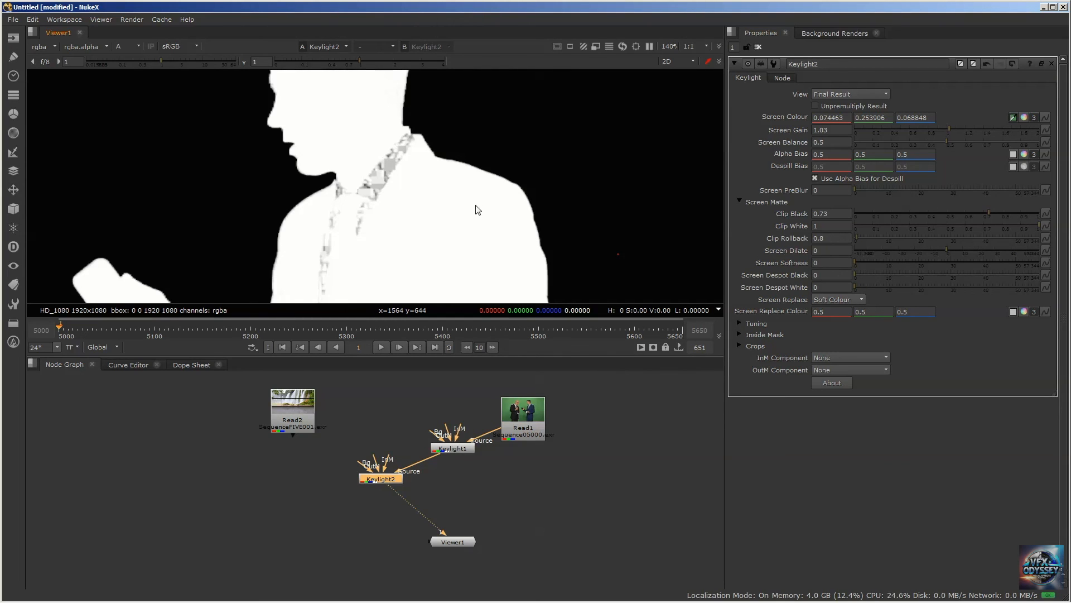
pyautogui.scroll(-2, 466, 212)
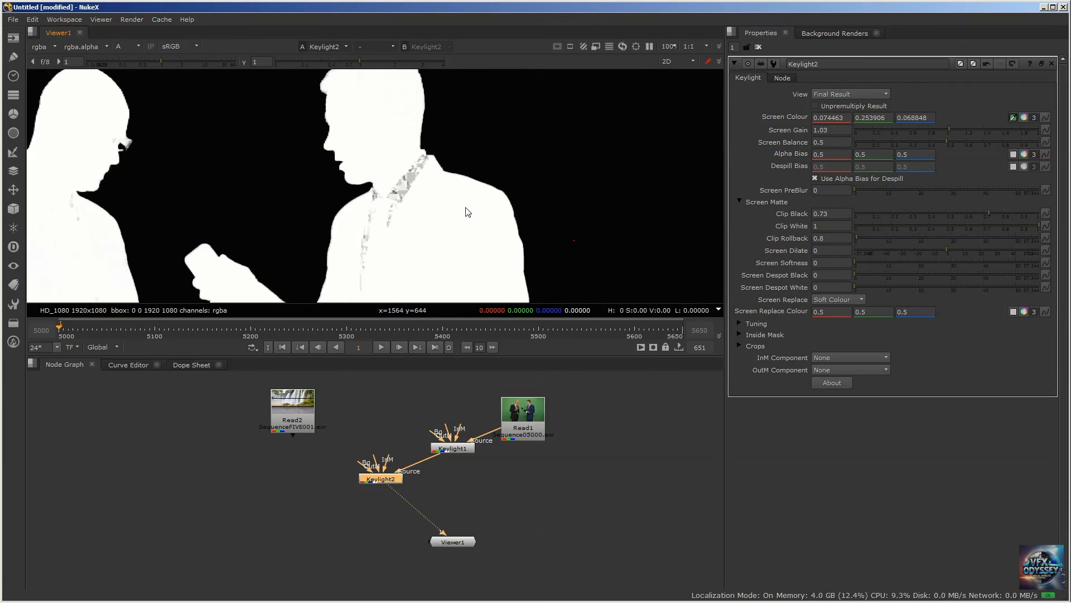
pyautogui.press('a')
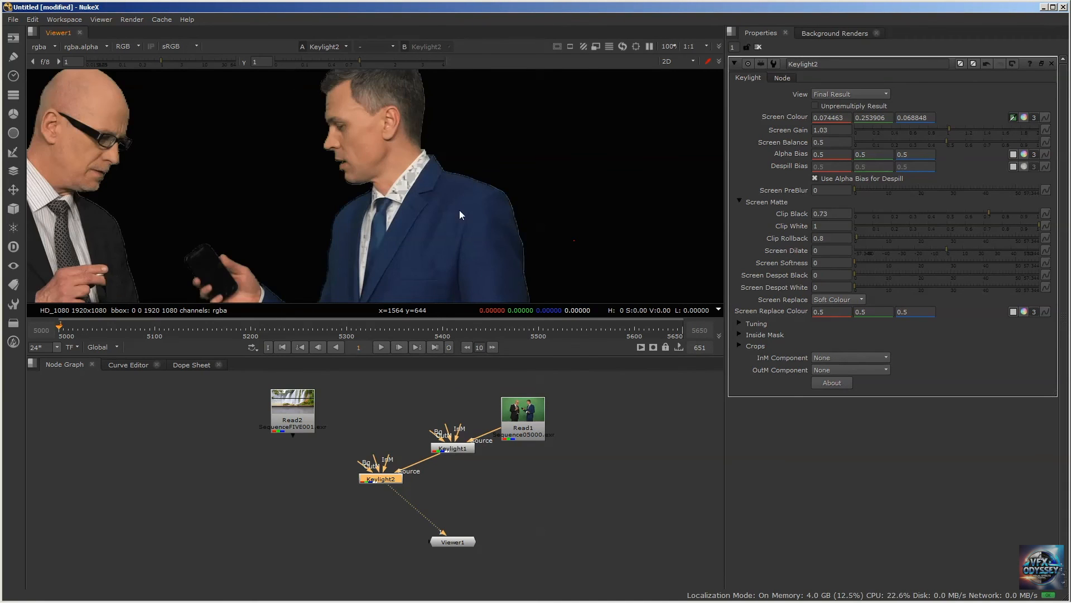
pyautogui.scroll(5, 543, 213)
pyautogui.scroll(1, 542, 217)
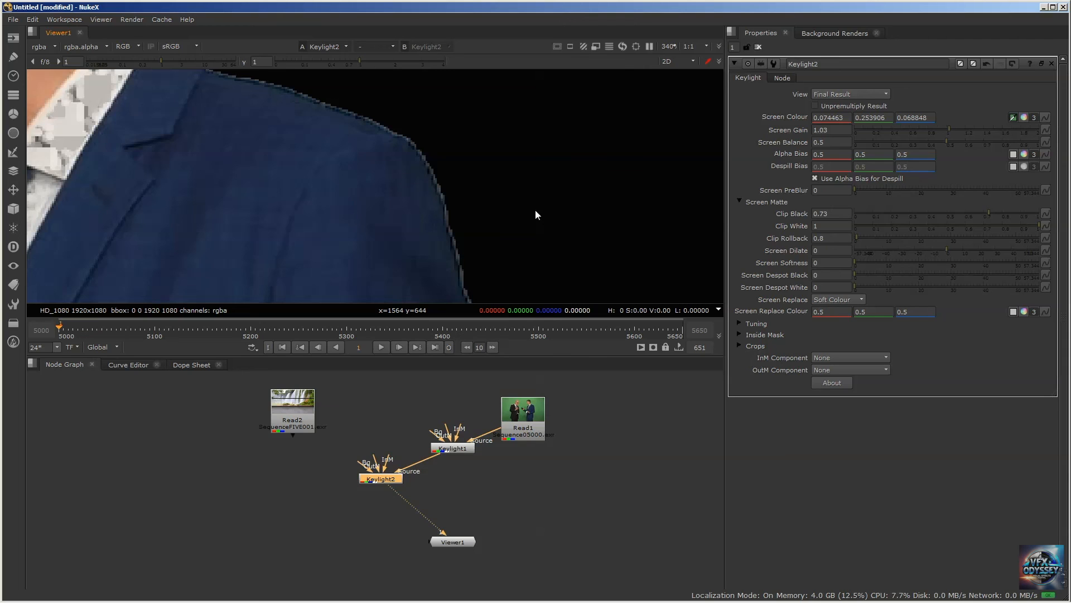
# Try Clip Rollback values of 0.7, 0.45 and 0.37 to refine the blue jacket's shoulder edge
pyautogui.click(824, 236)
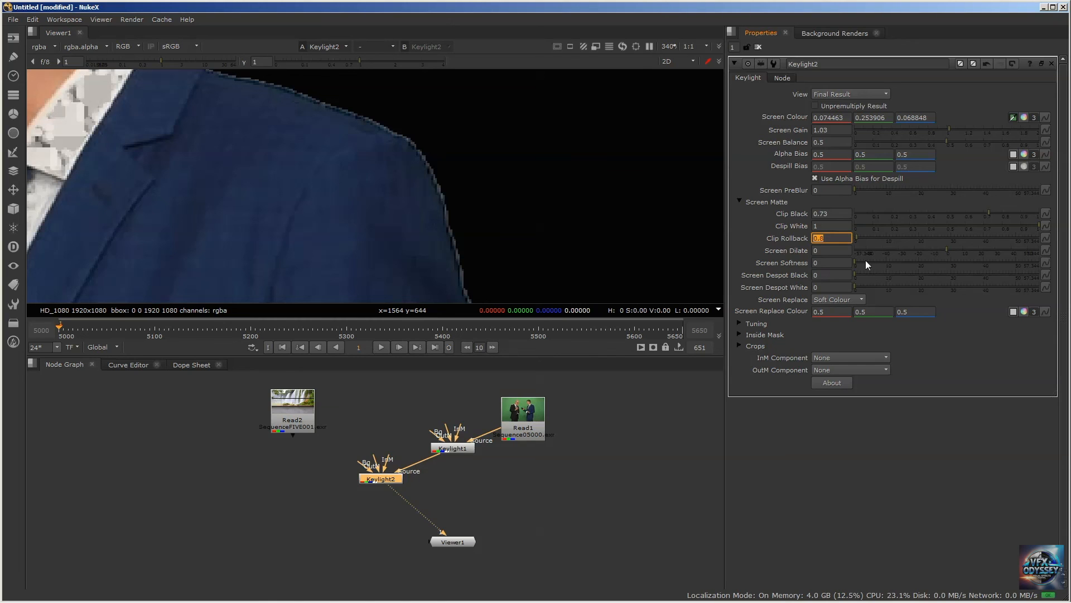
pyautogui.write('0.7')
pyautogui.press('Return')
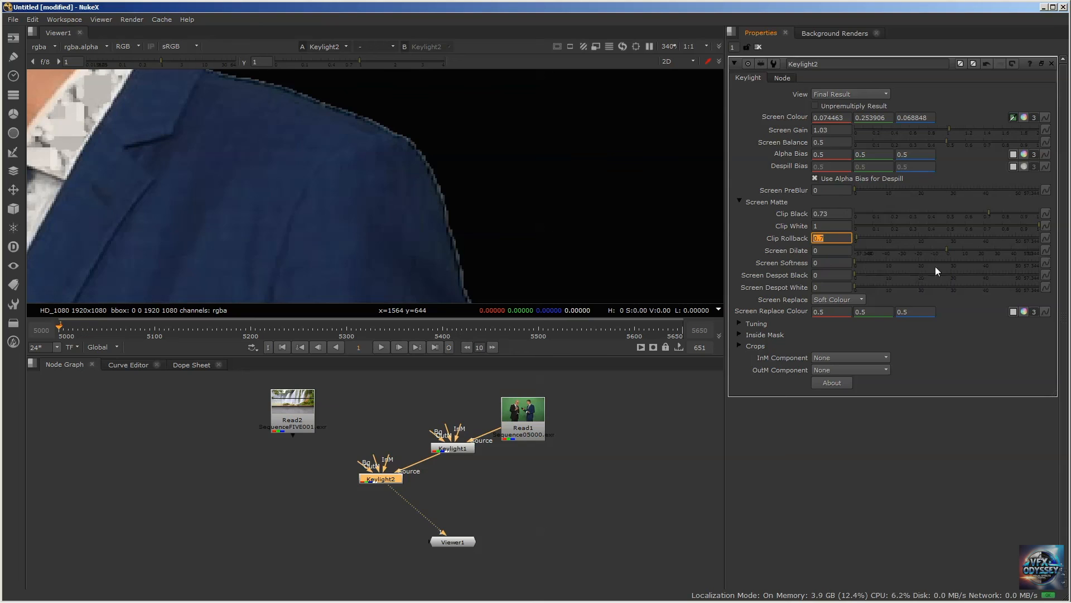
pyautogui.write('0.45')
pyautogui.press('Return')
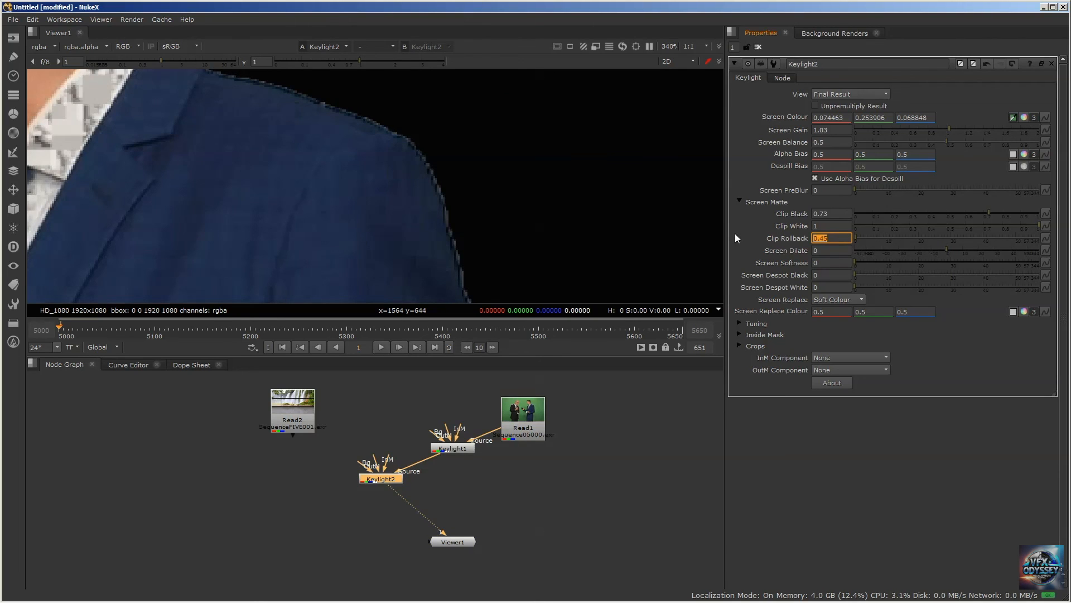
pyautogui.write('0.37')
pyautogui.press('Return')
pyautogui.scroll(-5, 435, 169)
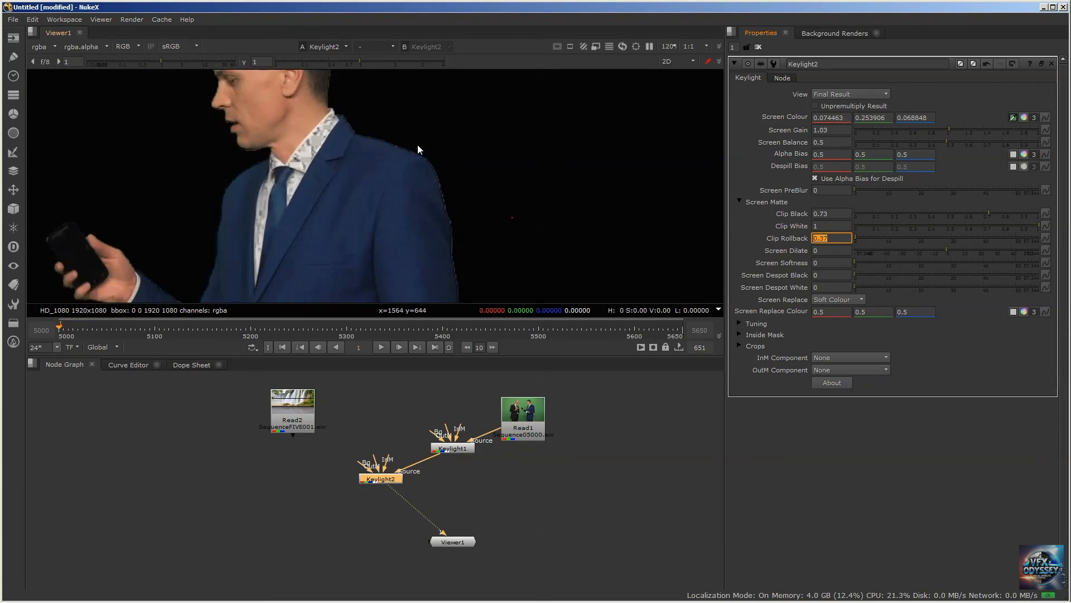
pyautogui.moveTo(417, 145); pyautogui.dragTo(549, 158, button='middle')
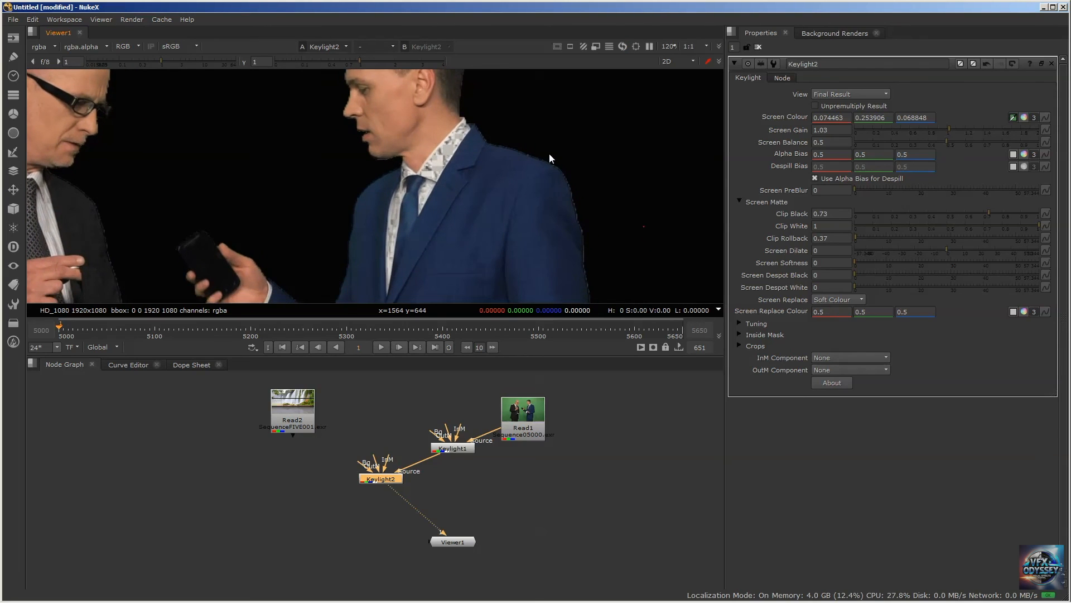
# Try Clip Rollback at 0.2 and 0.4 and compare the blue jacket's shoulder edge
pyautogui.doubleClick(830, 238)
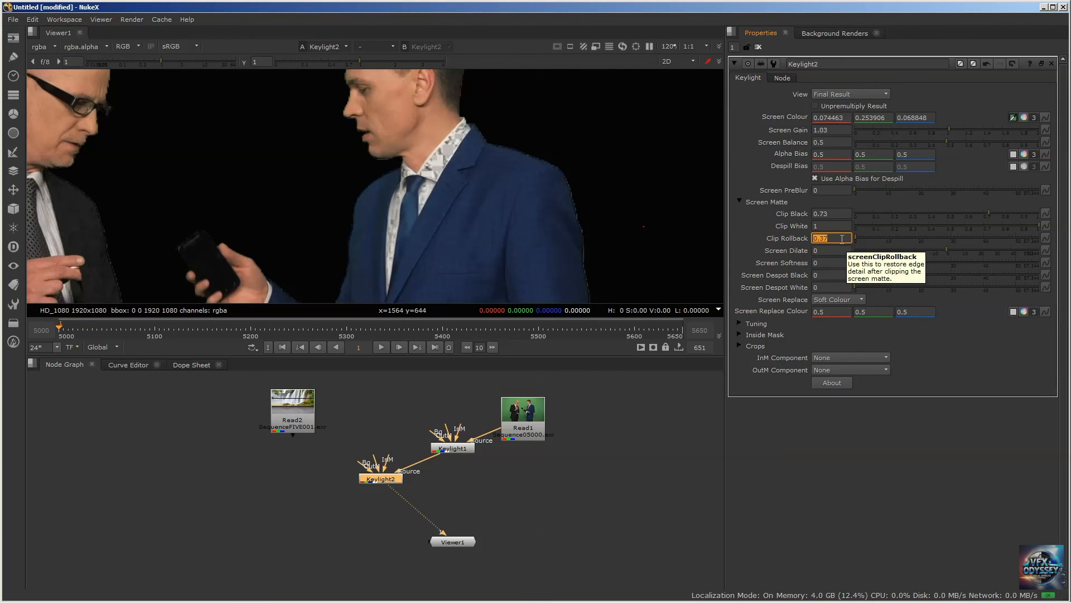
pyautogui.write('0.2')
pyautogui.press('Return')
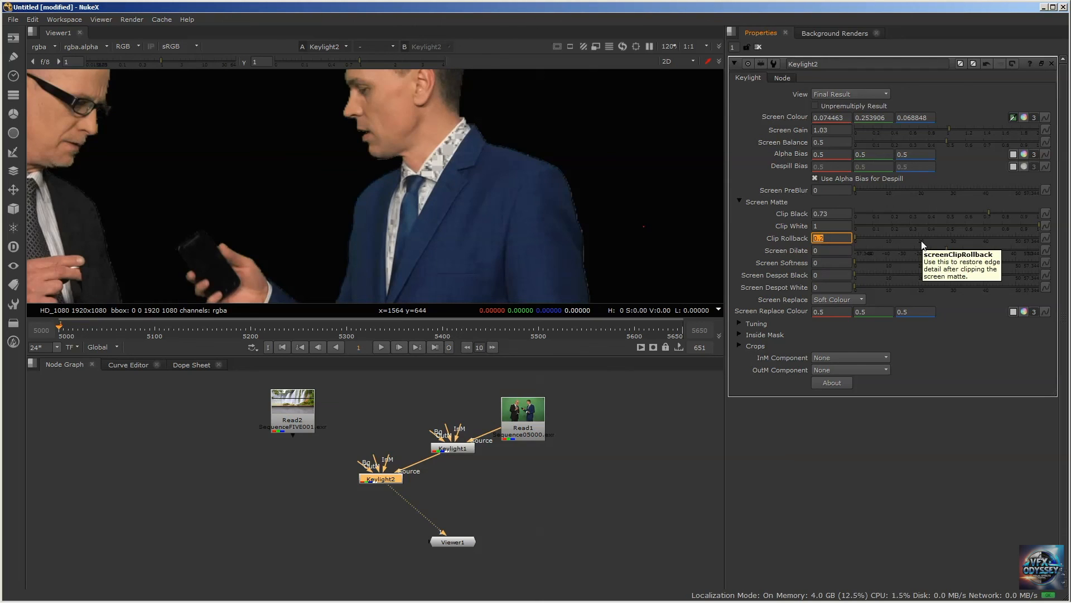
pyautogui.write('0.37')
pyautogui.press('BackSpace')
pyautogui.press('BackSpace')
pyautogui.write('4')
pyautogui.press('Return')
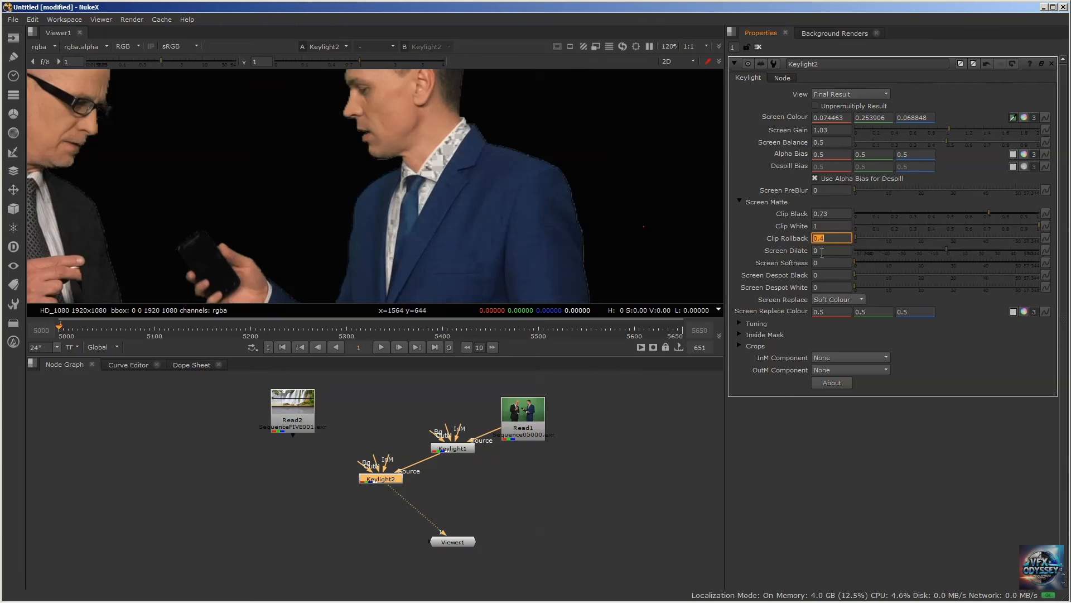
pyautogui.scroll(5, 560, 202)
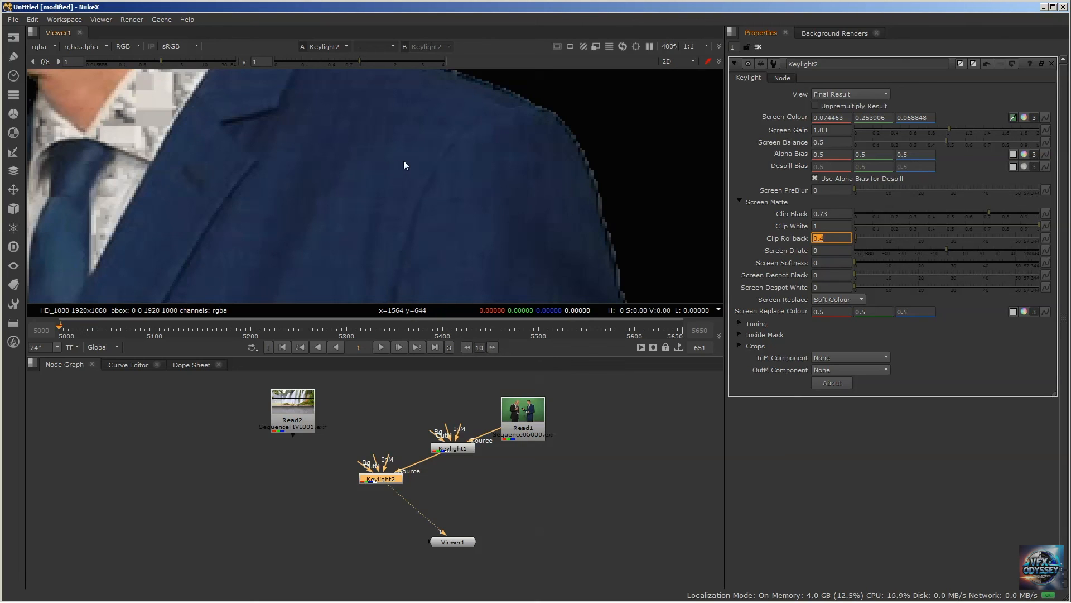
pyautogui.press('Return')
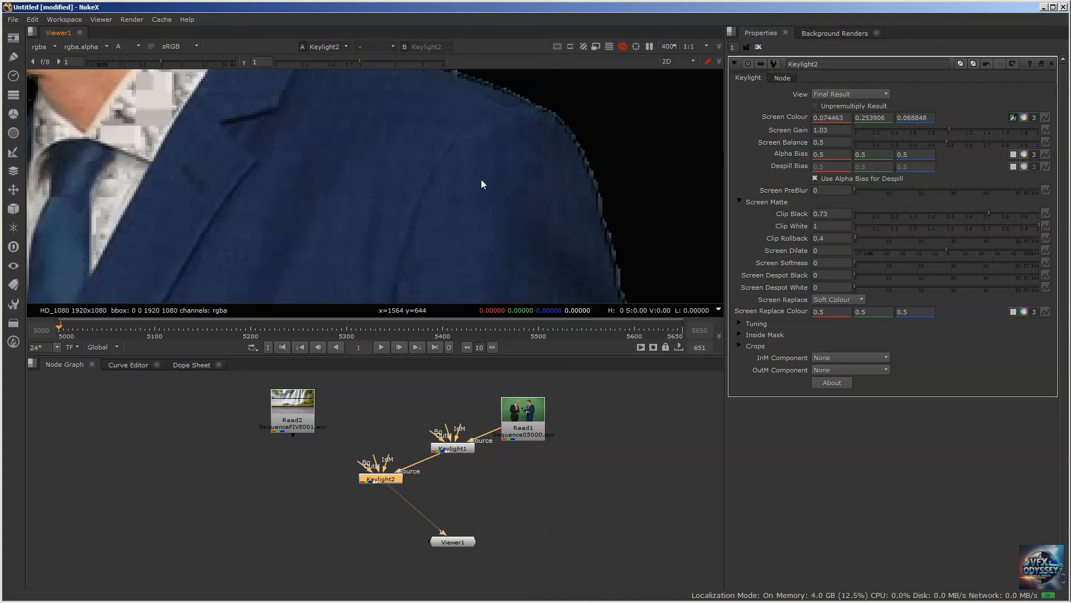
# Compare the shoulder edge in alpha and RGB, and set Keylight2's Clip Rollback to 0.3
pyautogui.press('a')
pyautogui.scroll(-6, 483, 179)
pyautogui.scroll(6, 489, 183)
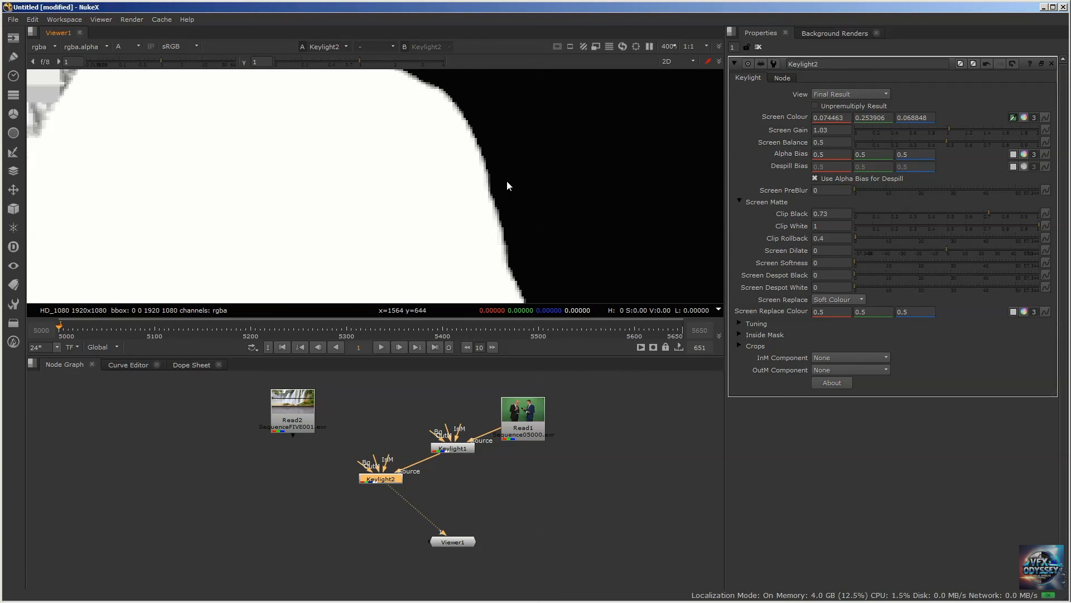
pyautogui.press('a')
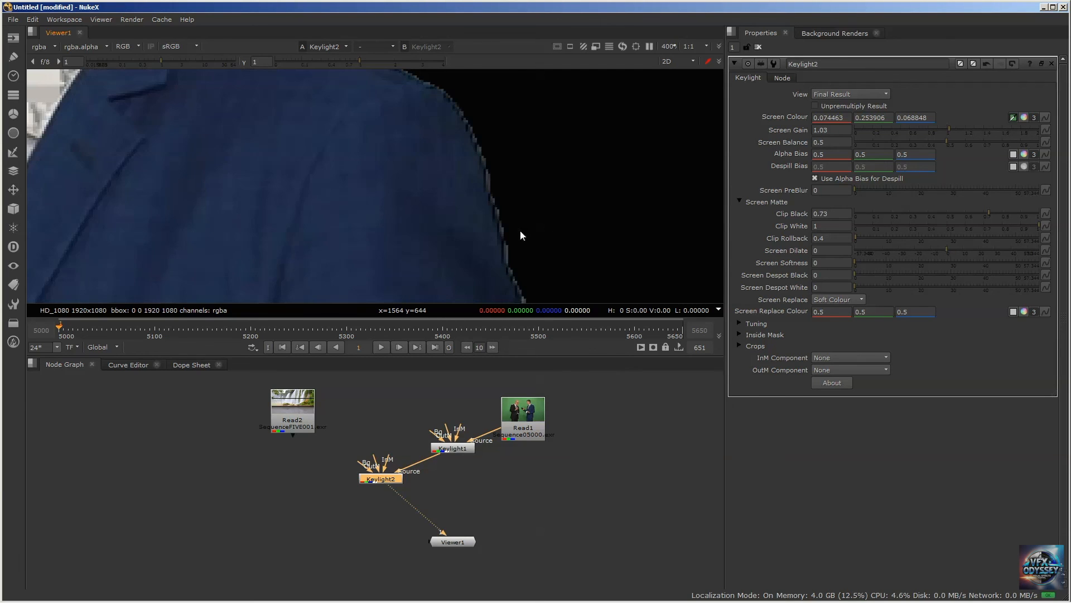
pyautogui.doubleClick(839, 235)
pyautogui.write('0.3')
pyautogui.press('Return')
pyautogui.scroll(-3, 472, 195)
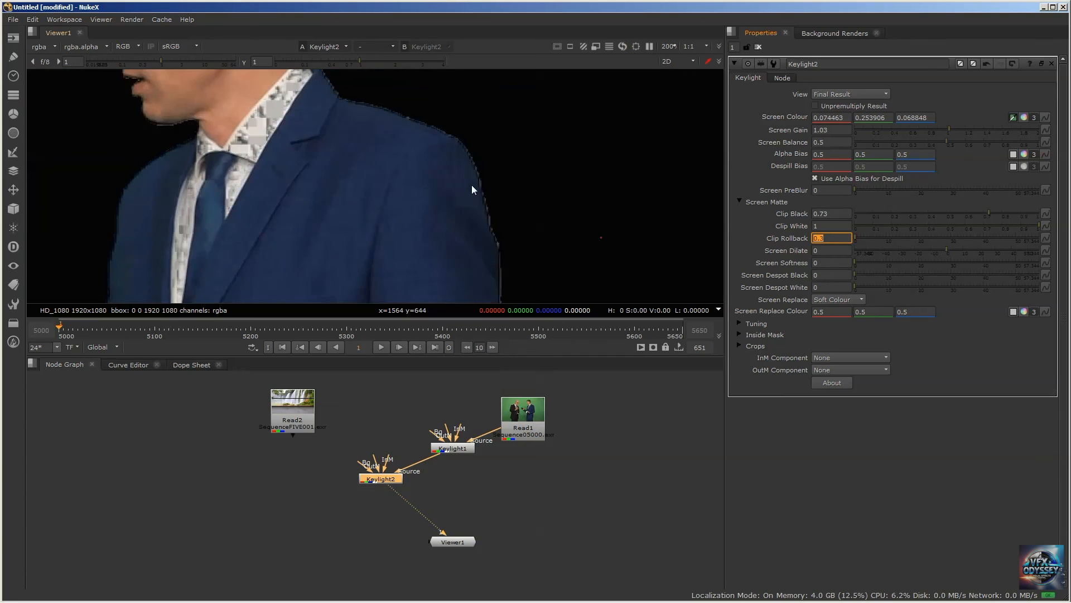
# Try Keylight2's Screen Dilate at -1 and -0.1 to remove the fringe along the blue jacket's edge
pyautogui.moveTo(439, 147)
pyautogui.mouseDown(button='middle')
pyautogui.moveTo(428, 192)
pyautogui.moveTo(477, 205)
pyautogui.moveTo(440, 81)
pyautogui.moveTo(455, 139)
pyautogui.mouseUp(button='middle')
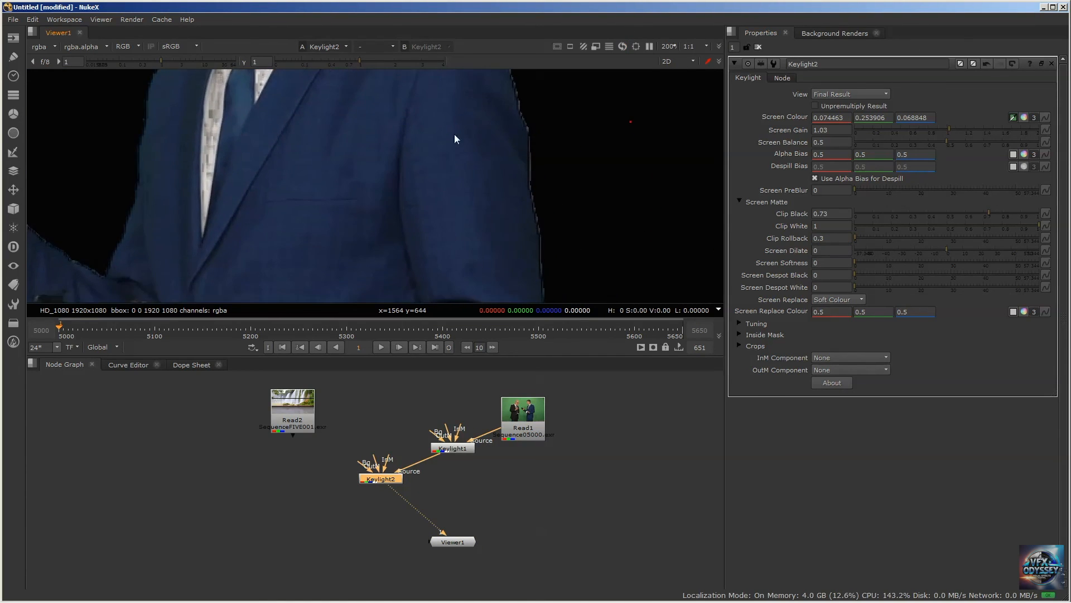
pyautogui.click(828, 253)
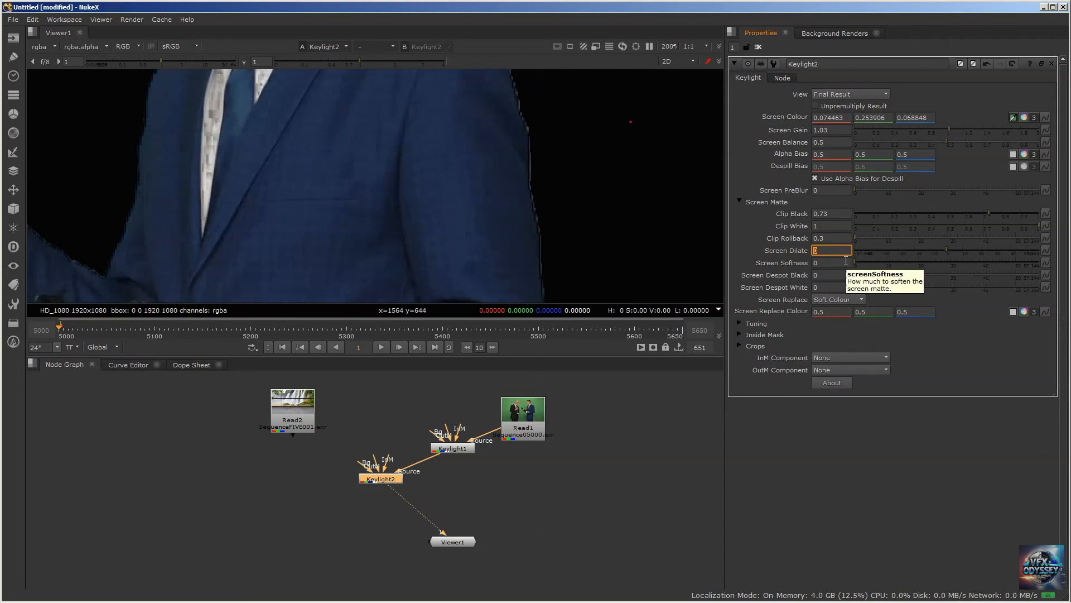
pyautogui.write('-1')
pyautogui.press('Return')
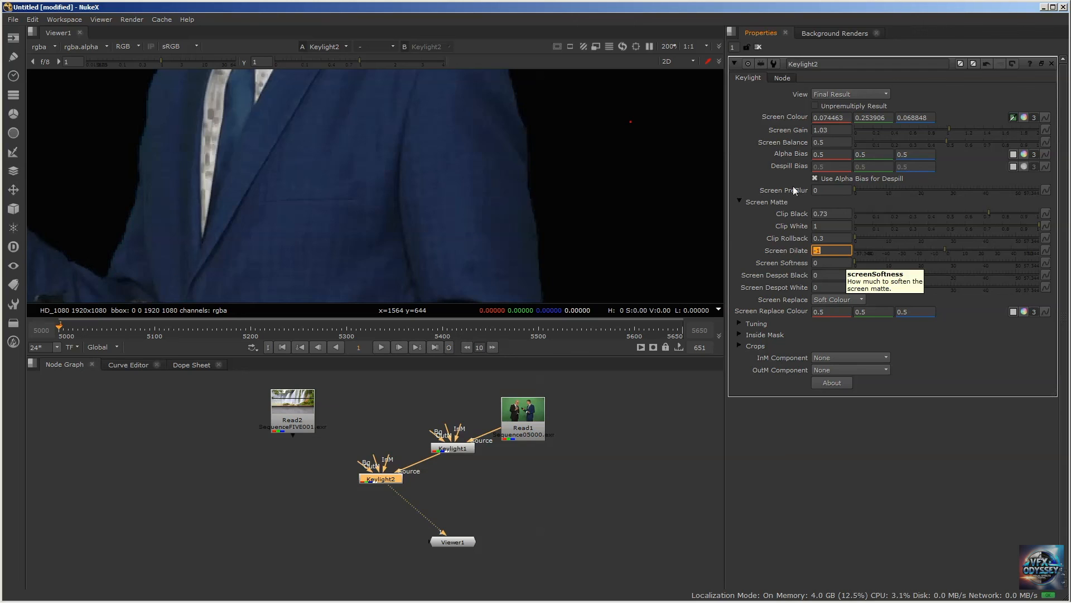
pyautogui.write('-')
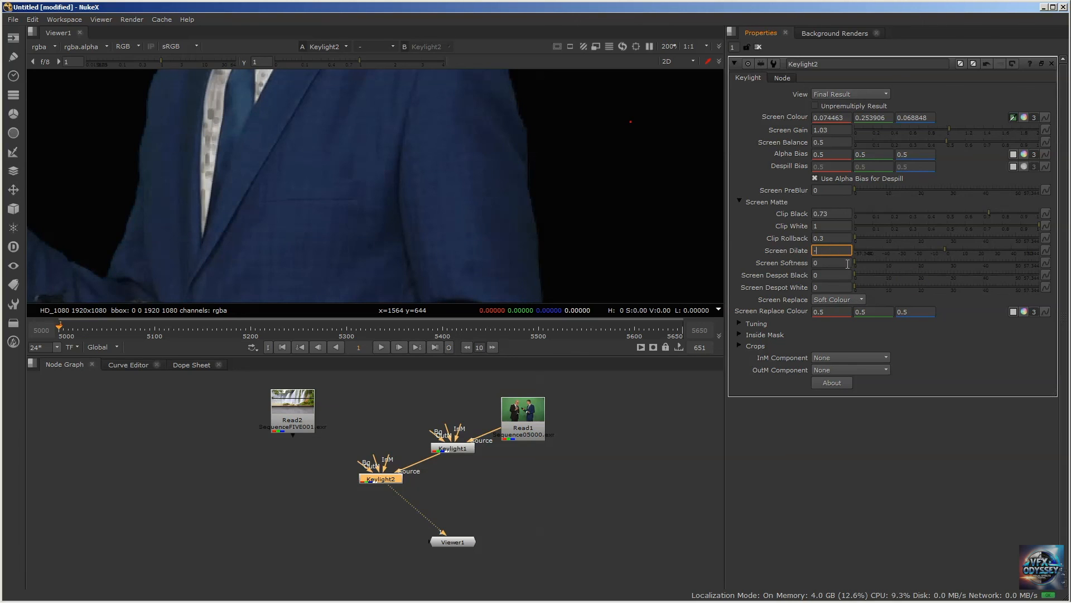
pyautogui.write('0.1')
pyautogui.press('Return')
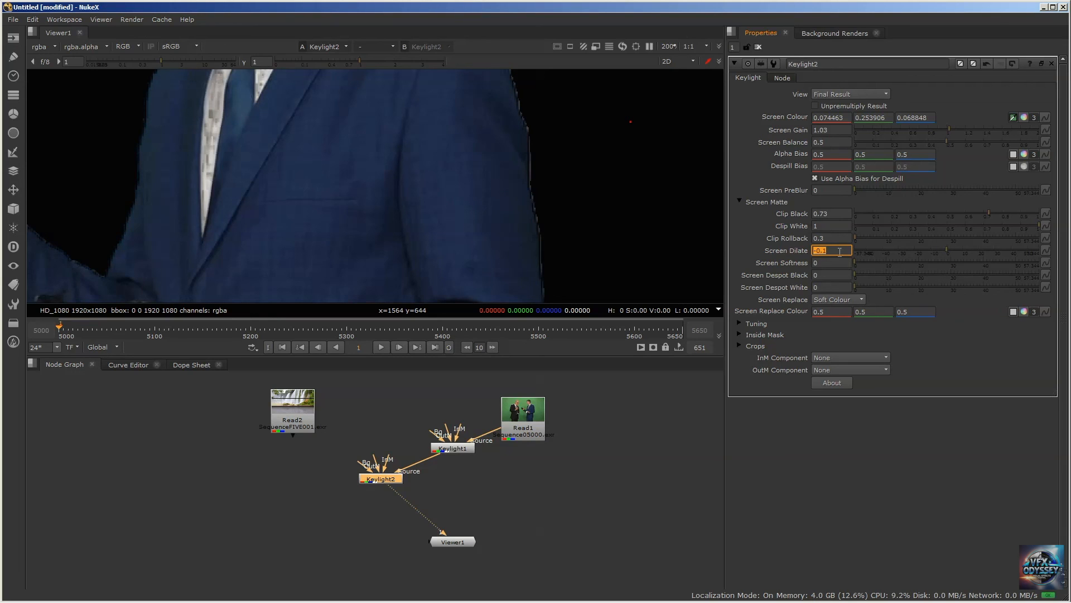
# Try Screen Dilate values of -0.5 and -0.8 on the blue jacket's edge
pyautogui.write('-0.5')
pyautogui.press('Return')
pyautogui.write('-0.8')
pyautogui.press('Return')
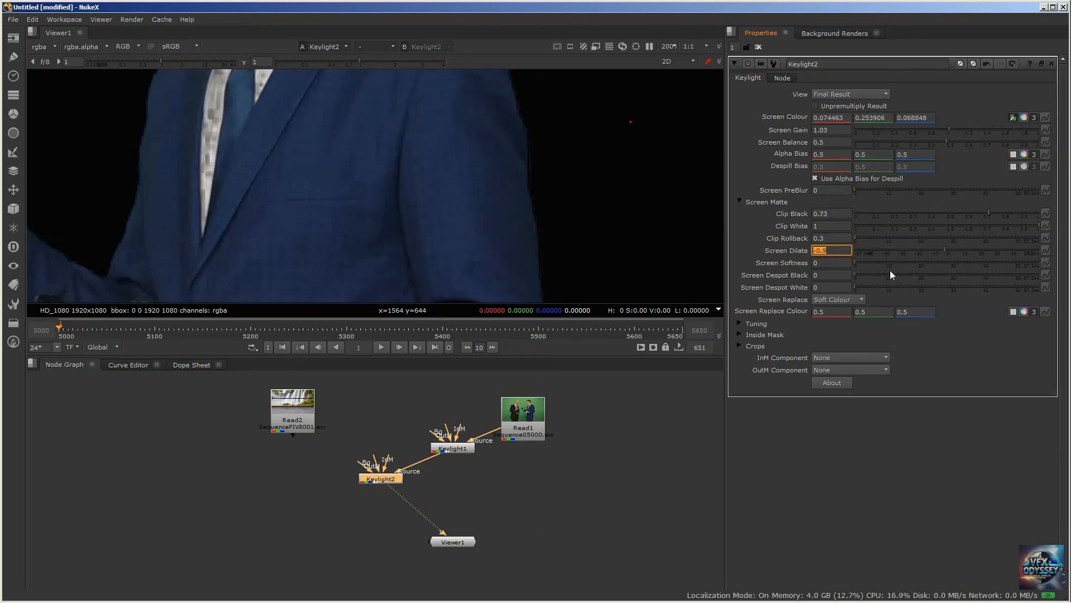
# Set Keylight2's Screen Dilate to -1 and check the key across the full frame
pyautogui.write('-')
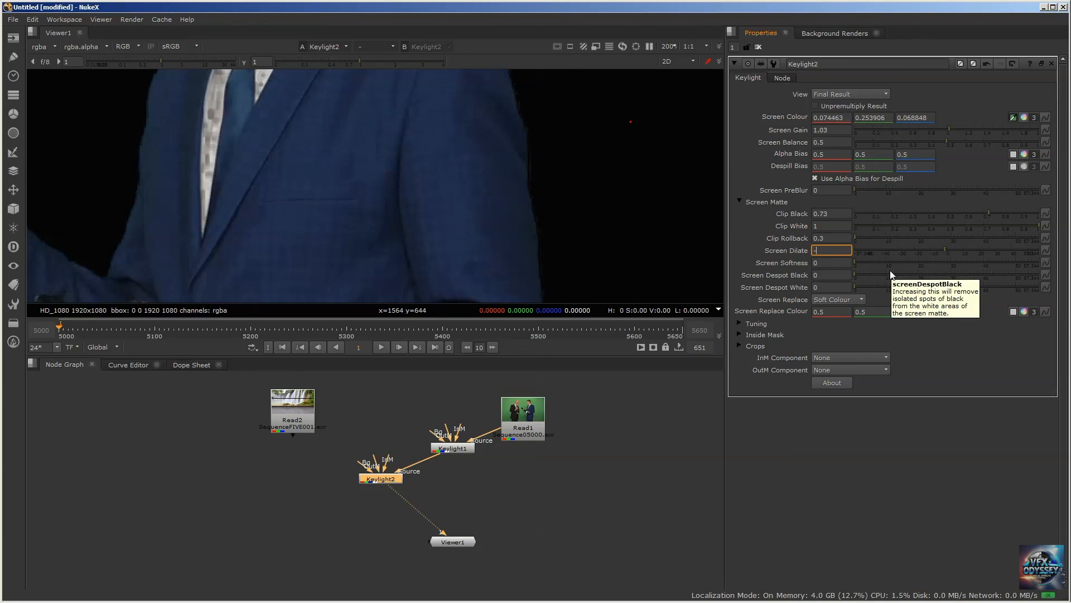
pyautogui.write('1')
pyautogui.press('Return')
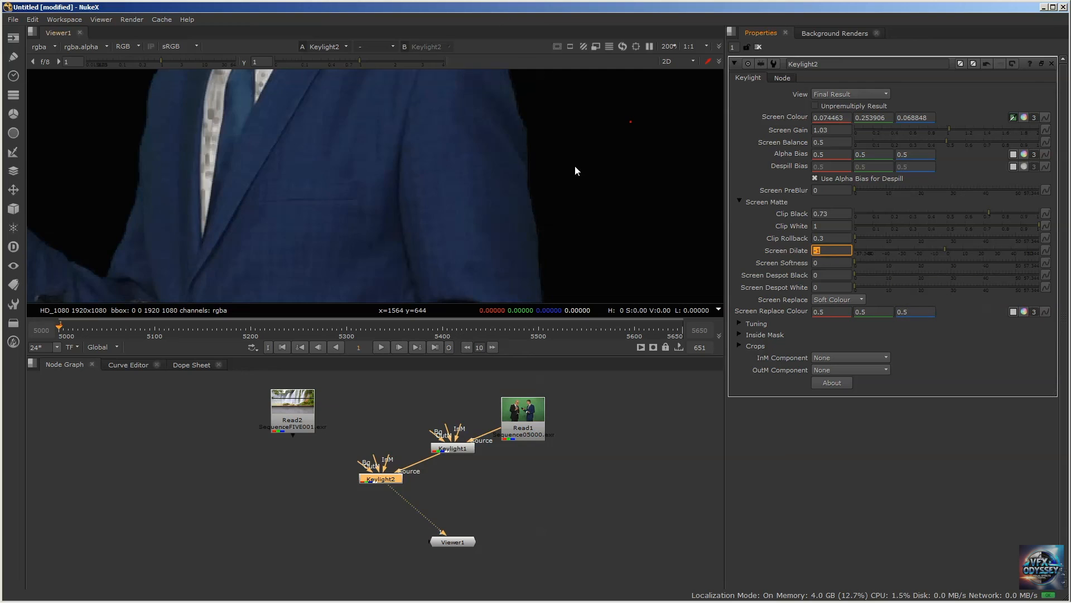
pyautogui.scroll(-5, 575, 165)
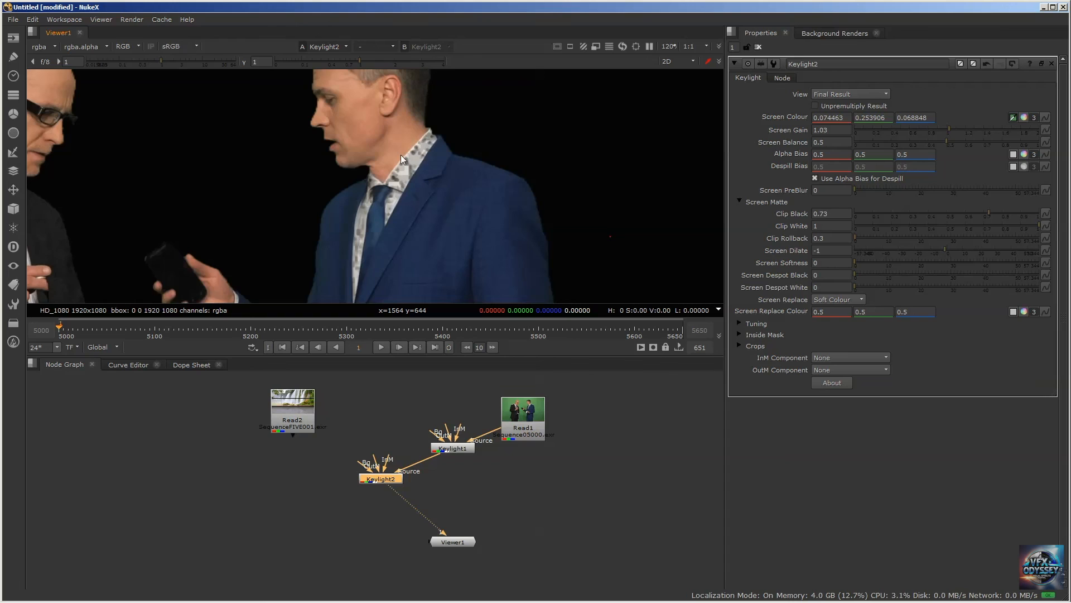
pyautogui.press('a')
pyautogui.press('a')
pyautogui.press('f')
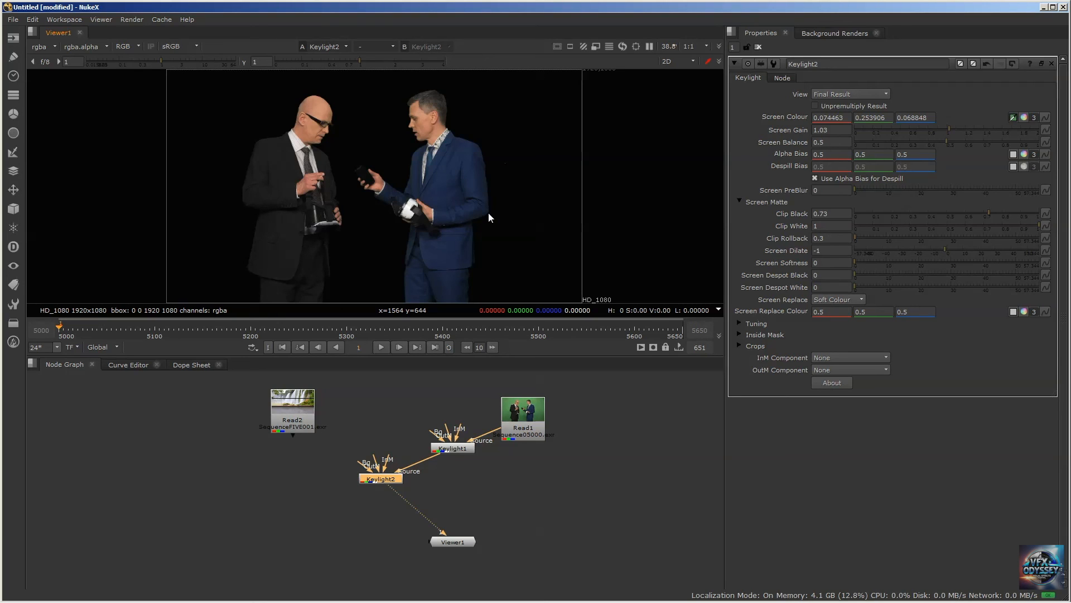
pyautogui.moveTo(452, 448); pyautogui.dragTo(457, 439)
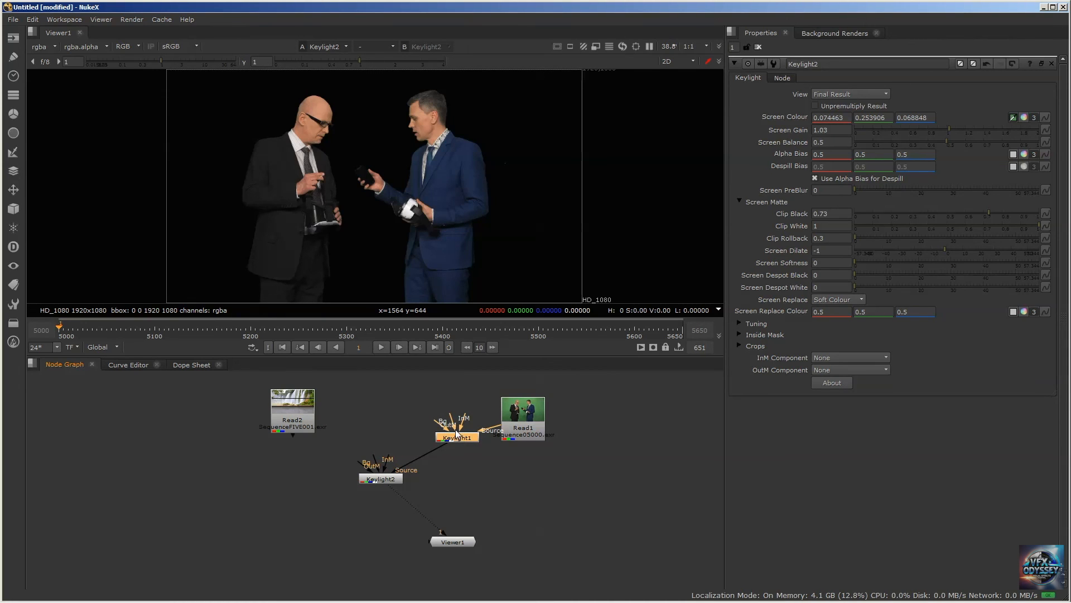
pyautogui.moveTo(455, 438); pyautogui.dragTo(453, 443)
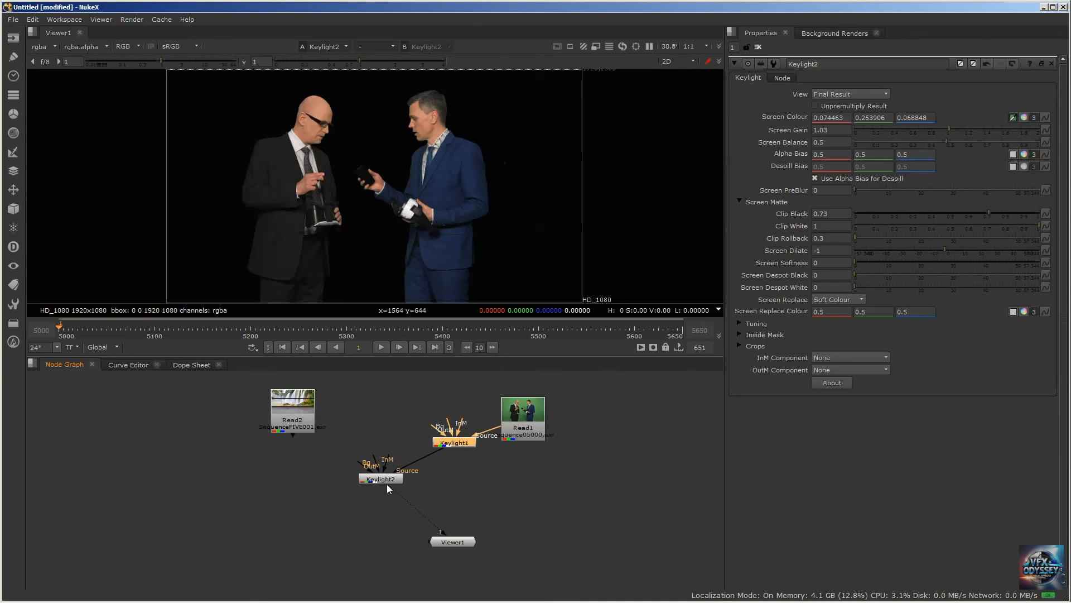
pyautogui.moveTo(382, 478)
pyautogui.mouseDown()
pyautogui.moveTo(369, 492)
pyautogui.moveTo(381, 481)
pyautogui.mouseUp()
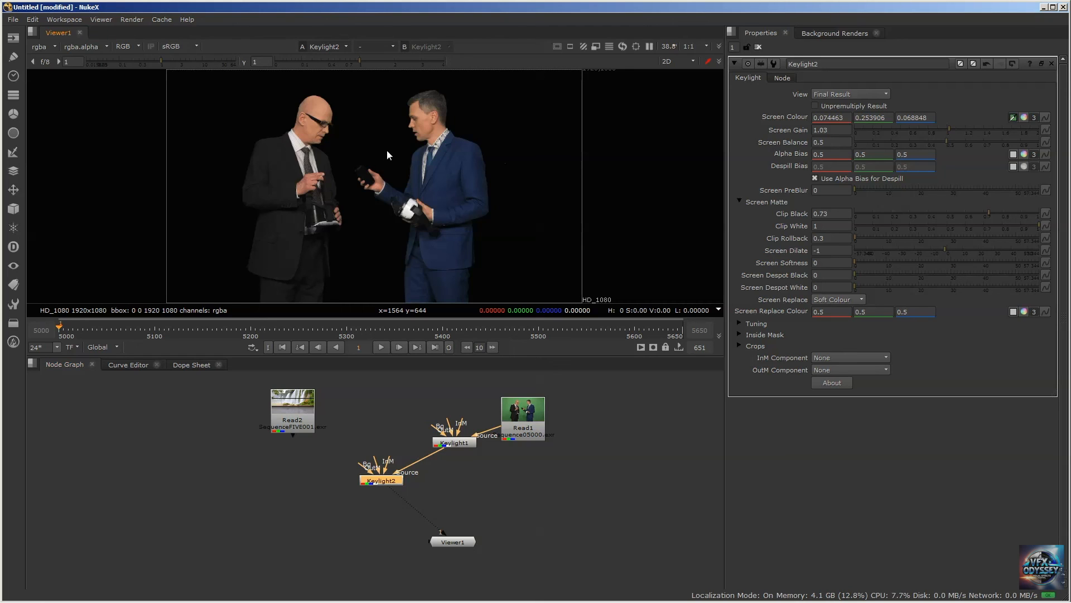
# Show the alpha channel and inspect Keylight2's Combined Matte view
pyautogui.press('a')
pyautogui.click(383, 479)
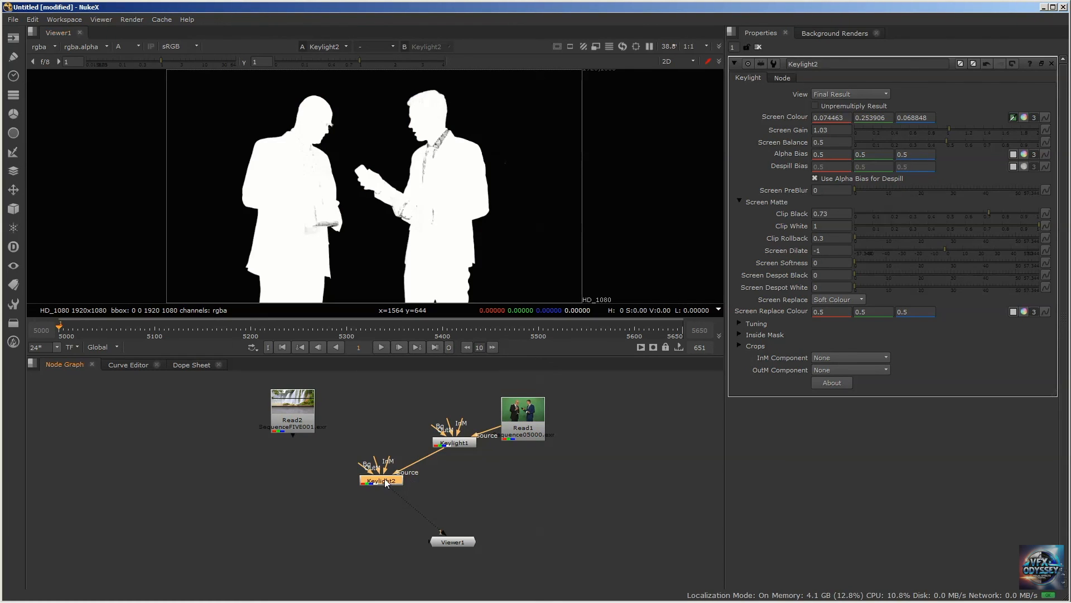
pyautogui.click(844, 95)
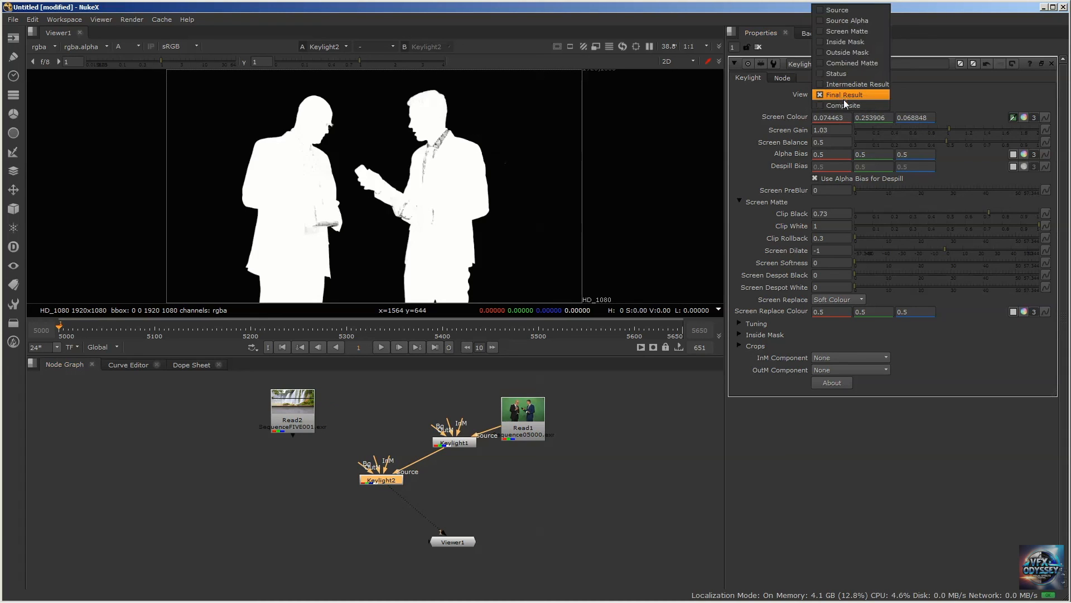
pyautogui.click(848, 64)
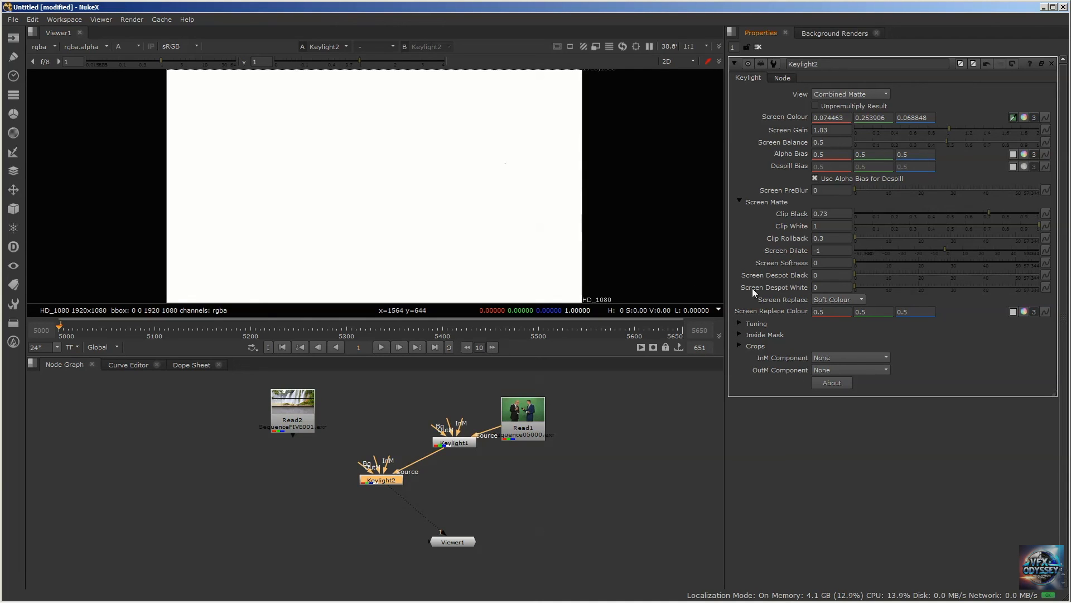
# Set Keylight2's Inside Mask Source Alpha to Add To Inside Mask and its View to Composite
pyautogui.click(739, 334)
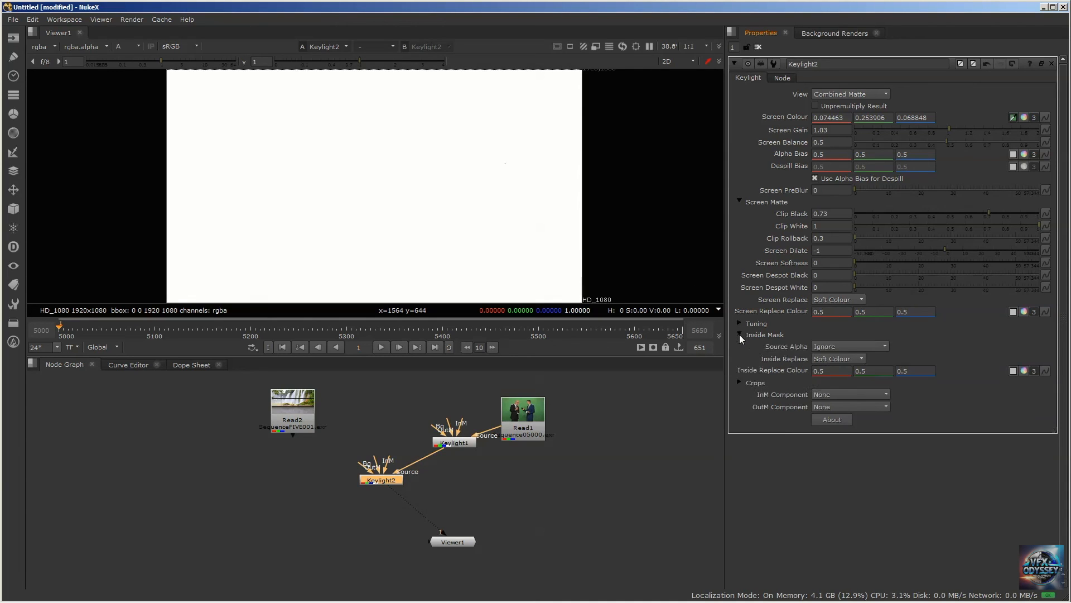
pyautogui.click(829, 346)
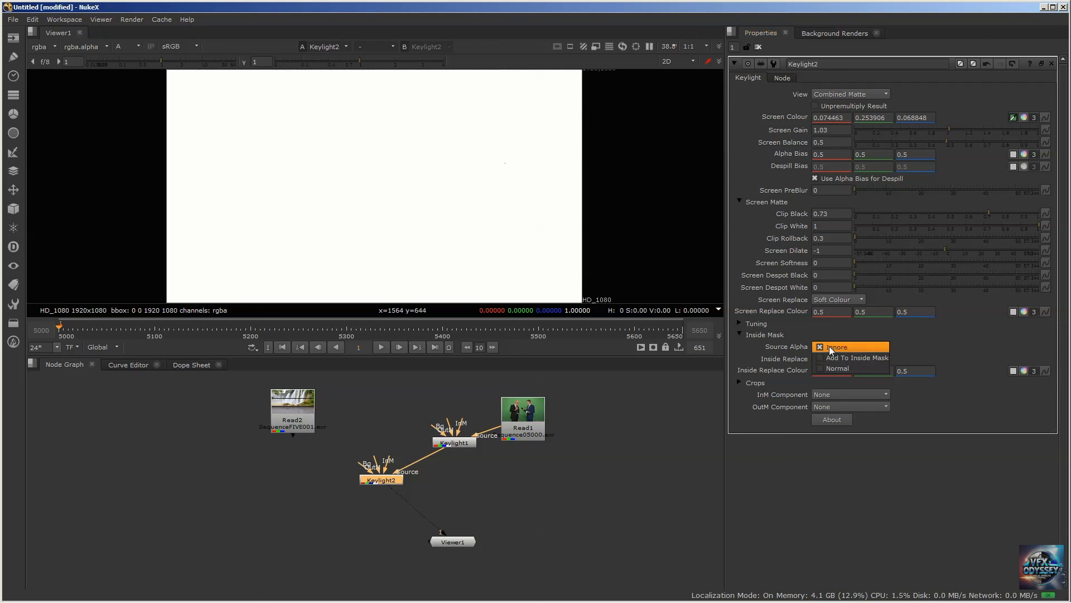
pyautogui.click(838, 359)
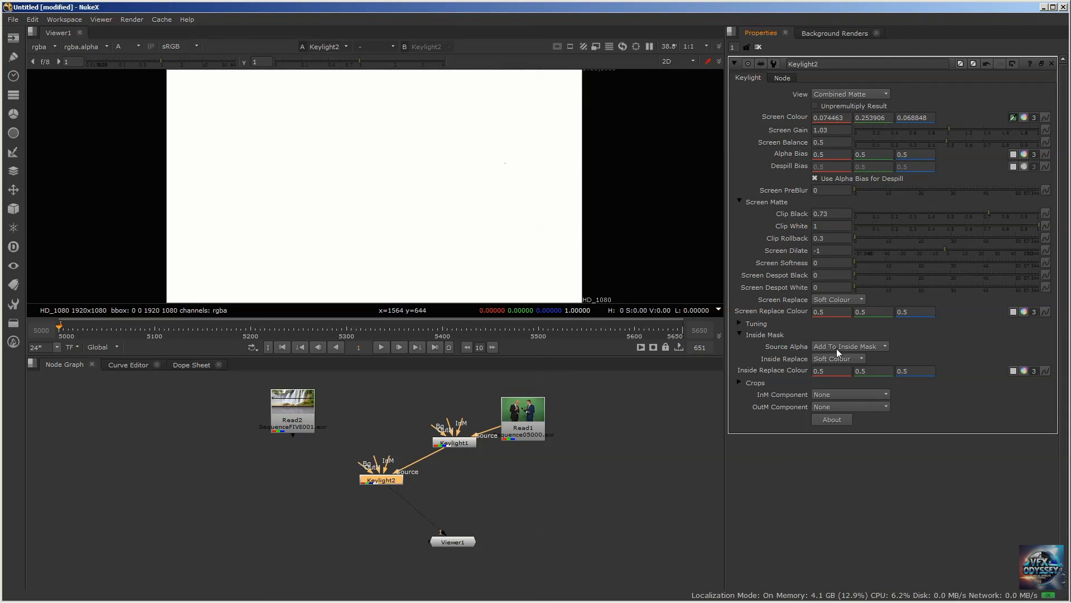
pyautogui.click(842, 94)
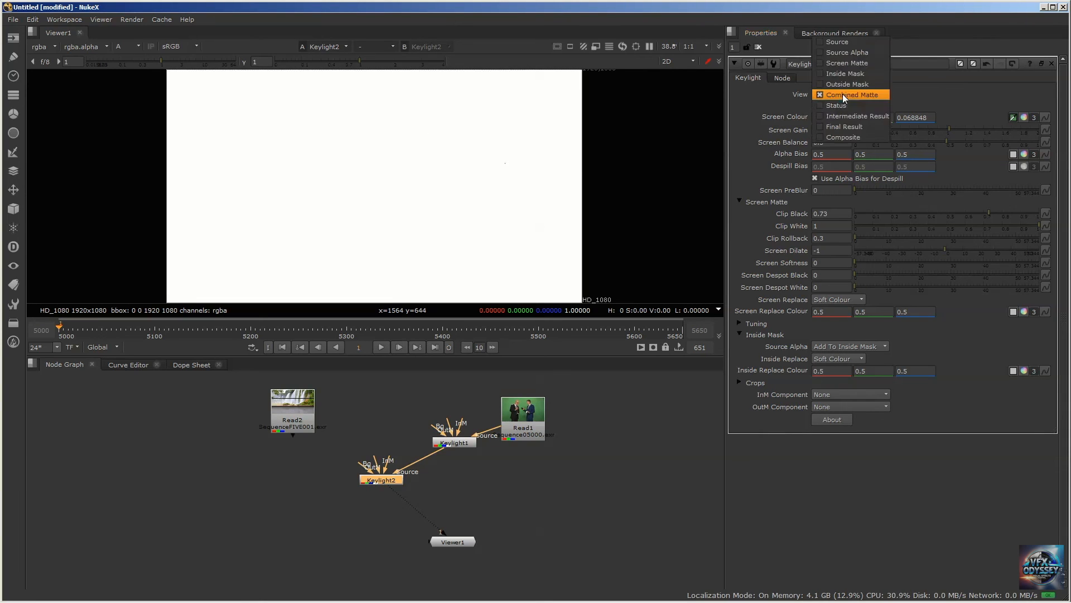
pyautogui.click(843, 136)
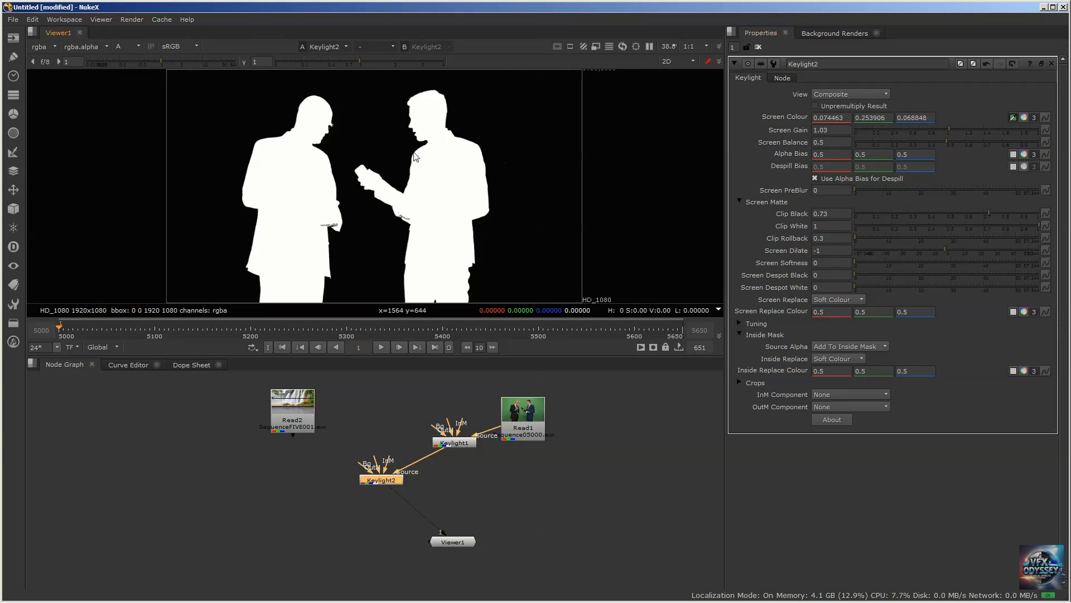
# Compare the alpha matte with Source Alpha at Ignore and at Add To Inside Mask, finishing on Add To Inside Mask
pyautogui.click(841, 346)
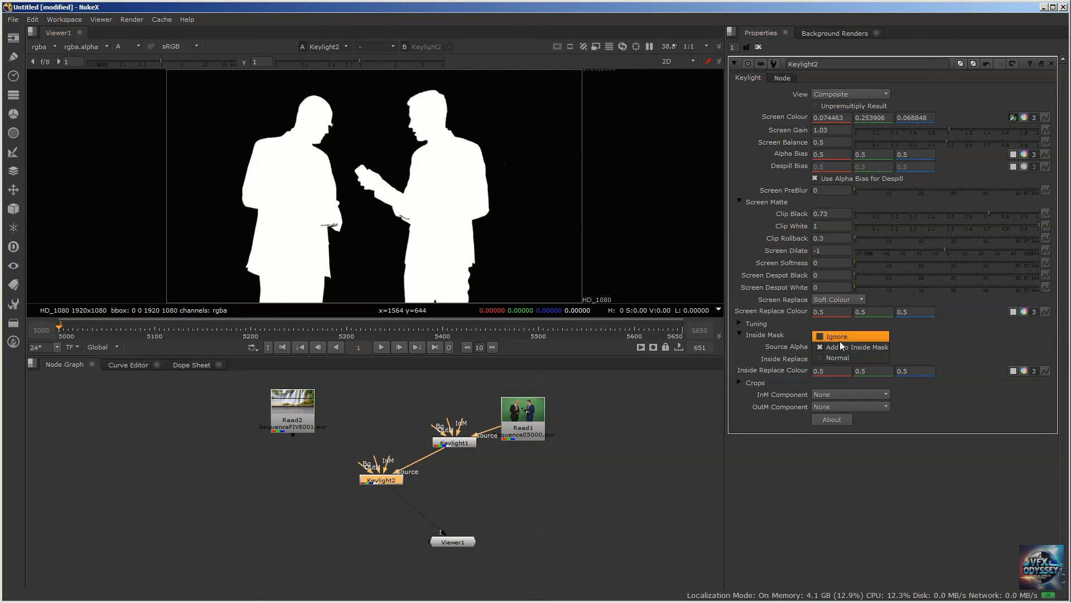
pyautogui.click(839, 340)
pyautogui.click(837, 344)
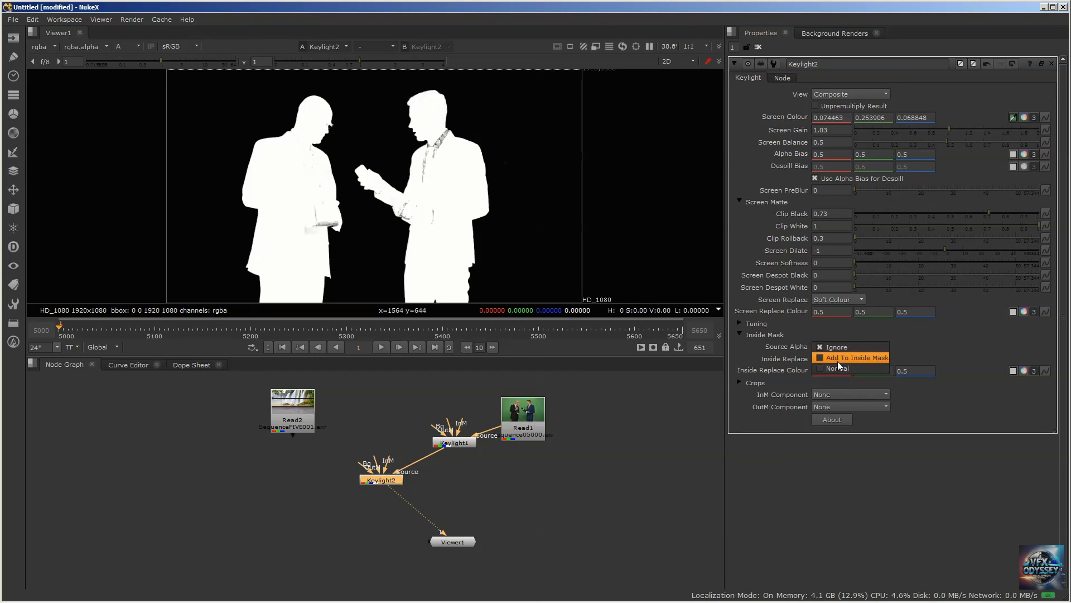
pyautogui.click(838, 361)
pyautogui.click(831, 345)
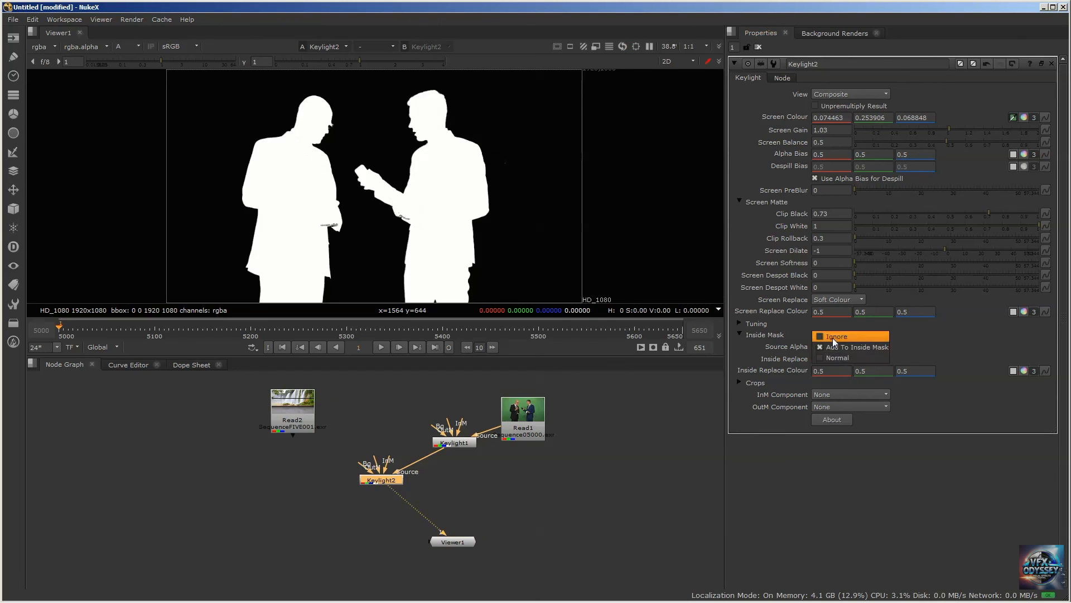
pyautogui.click(832, 337)
pyautogui.click(831, 346)
pyautogui.click(835, 356)
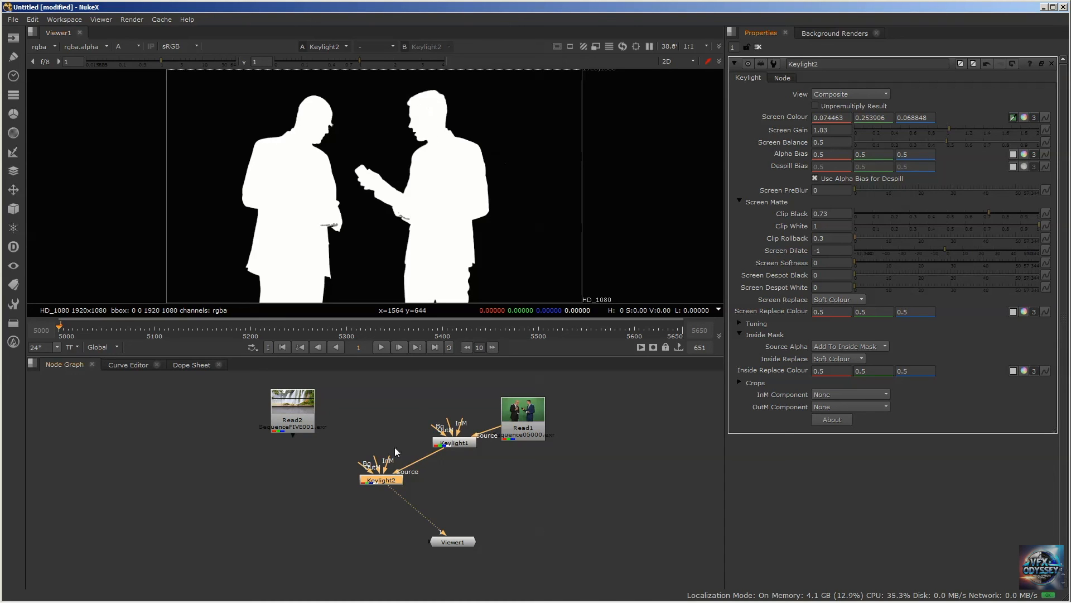
pyautogui.click(832, 346)
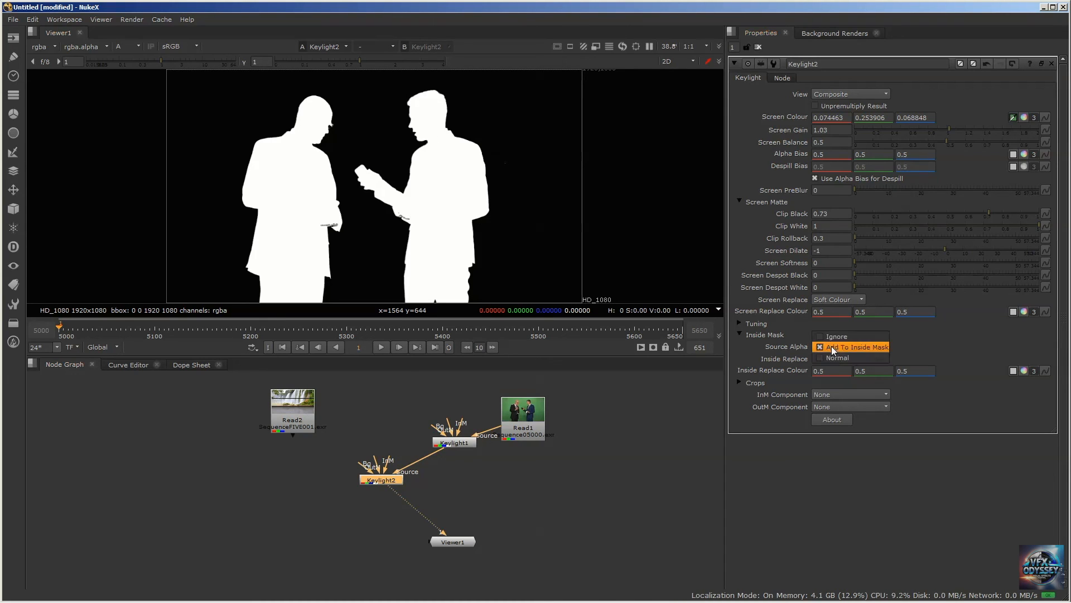
pyautogui.click(834, 335)
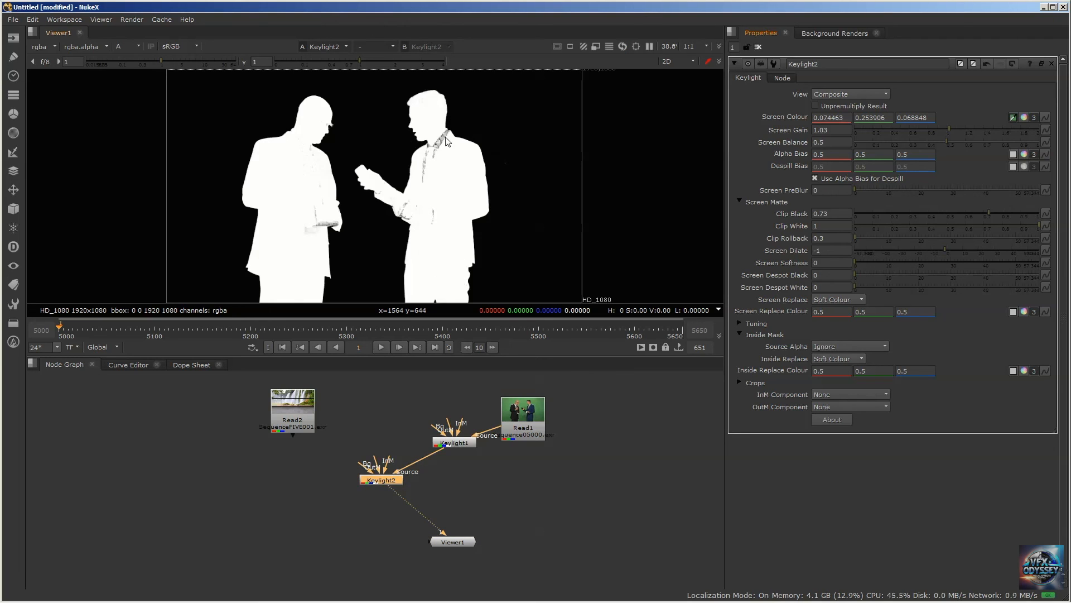
pyautogui.click(820, 347)
pyautogui.click(838, 359)
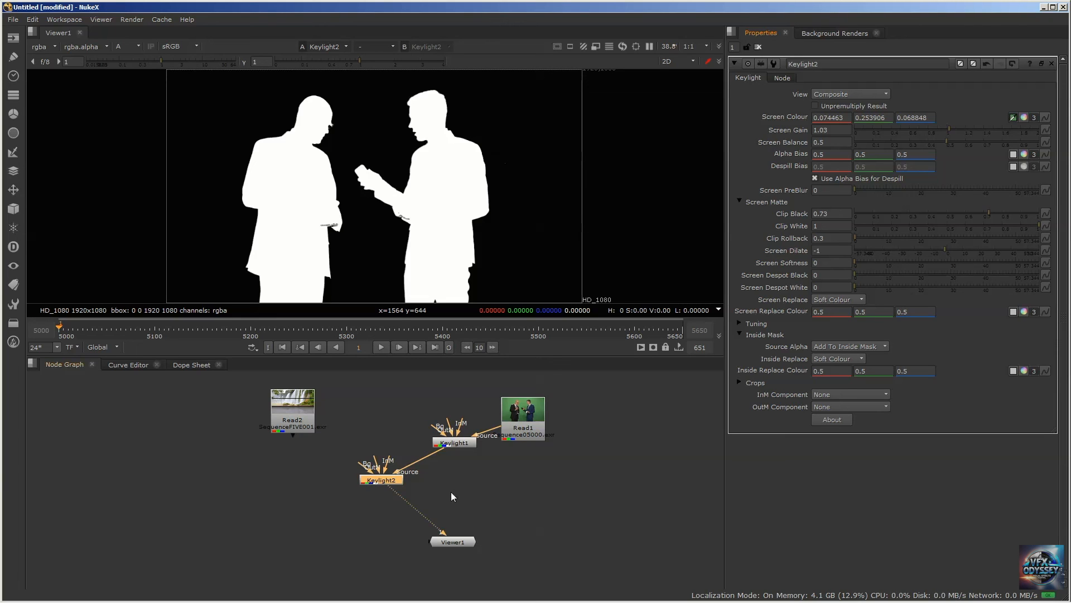
pyautogui.moveTo(380, 479); pyautogui.dragTo(377, 477)
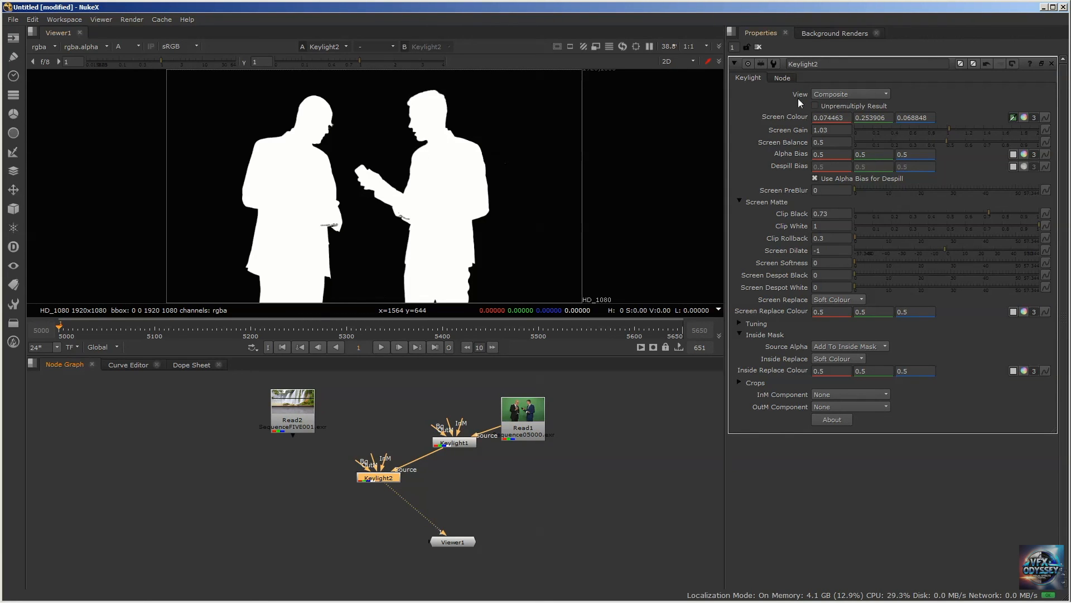
pyautogui.click(856, 95)
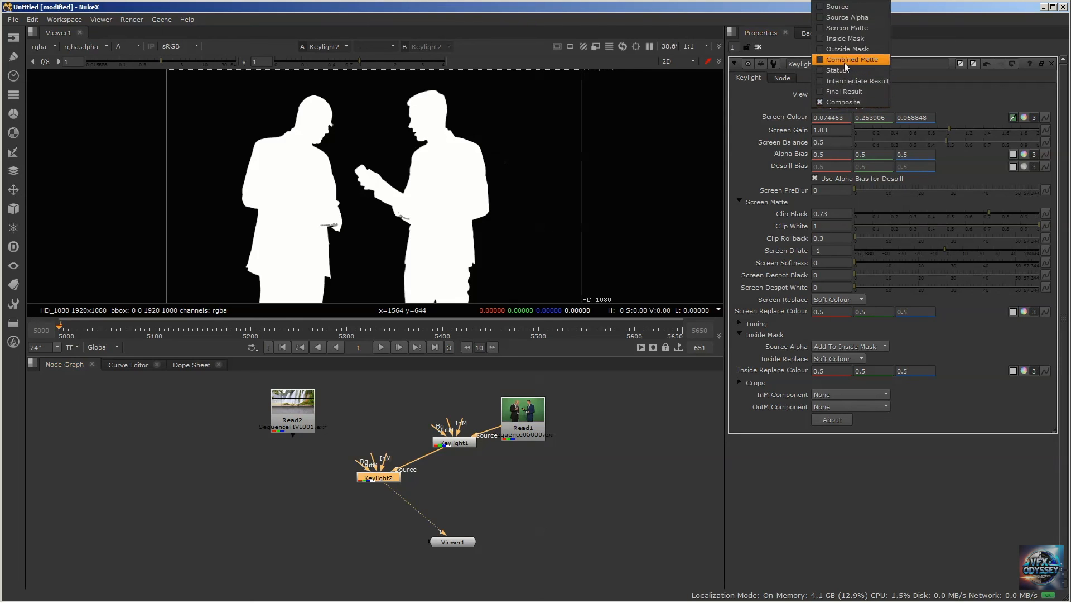
pyautogui.click(815, 101)
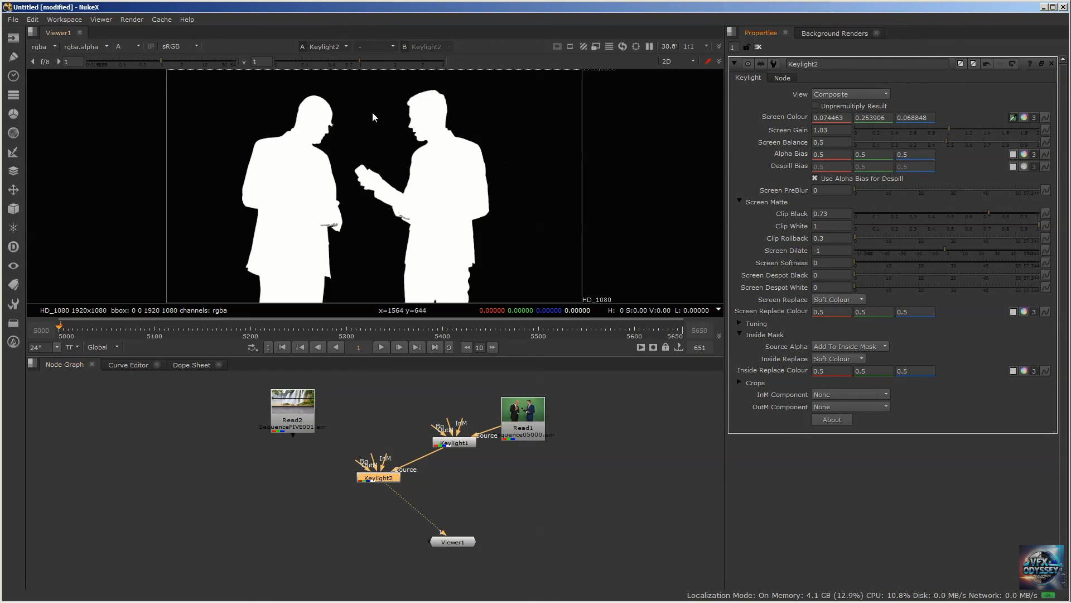
# Return to the RGB image and examine the dark-suited man's jacket edges up close
pyautogui.press('a')
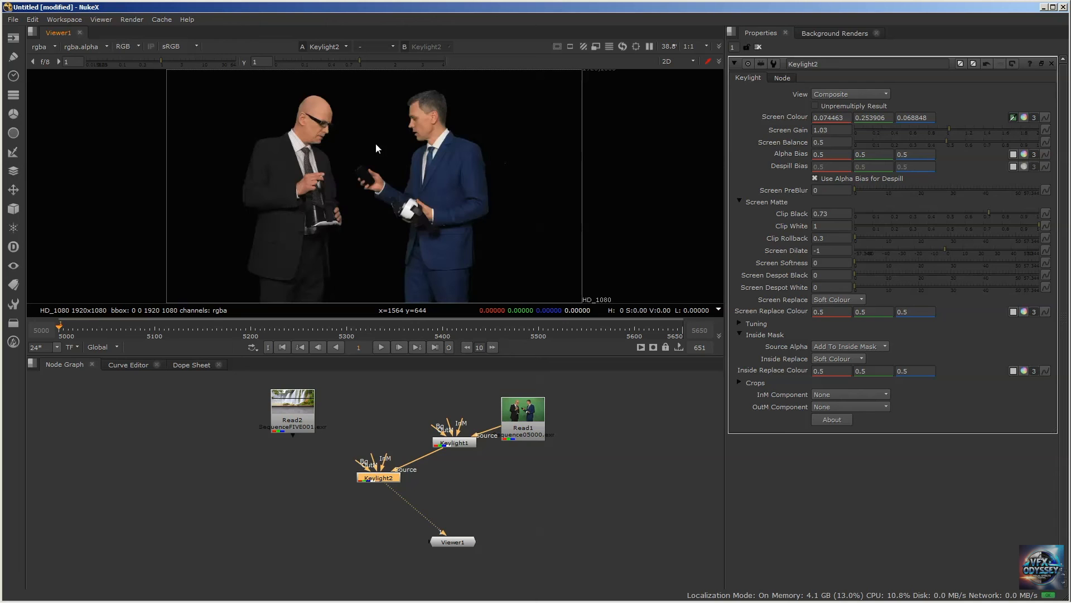
pyautogui.scroll(5, 296, 173)
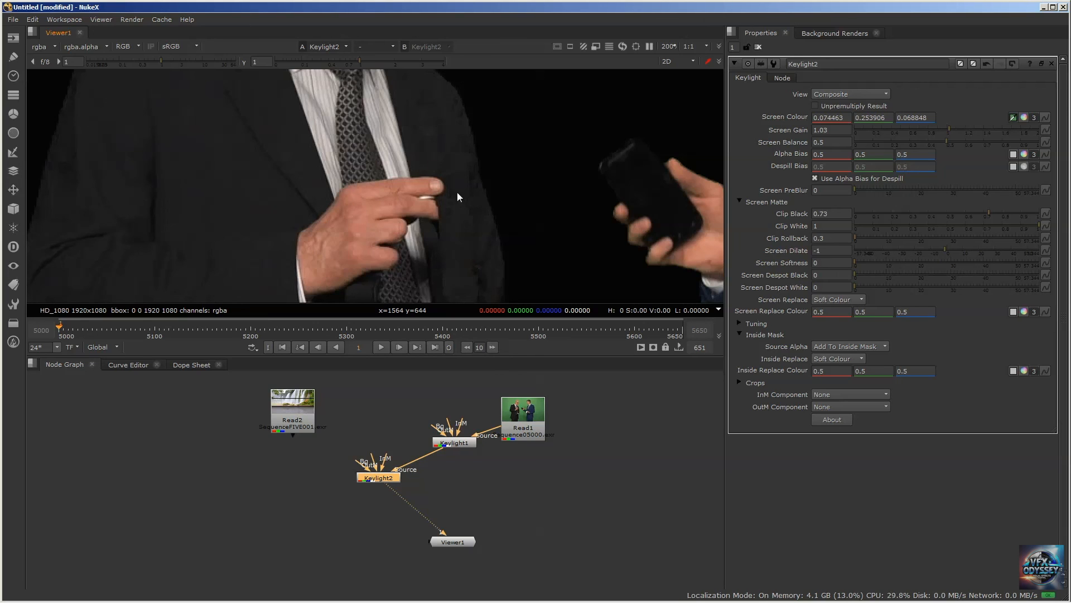
pyautogui.scroll(3, 473, 142)
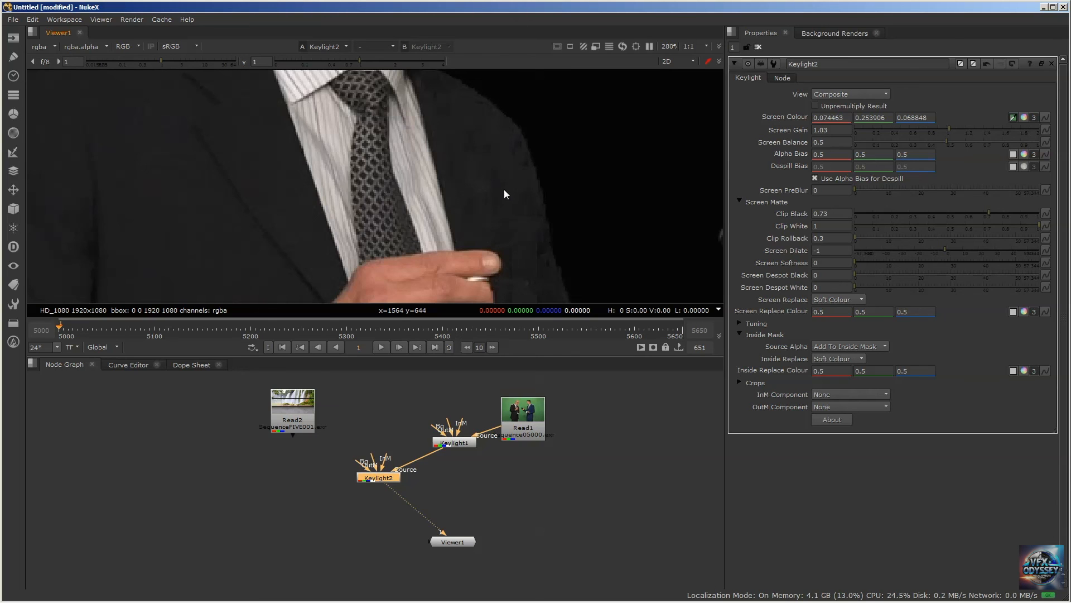
pyautogui.scroll(-2, 504, 189)
pyautogui.moveTo(500, 194); pyautogui.dragTo(470, 182, button='middle')
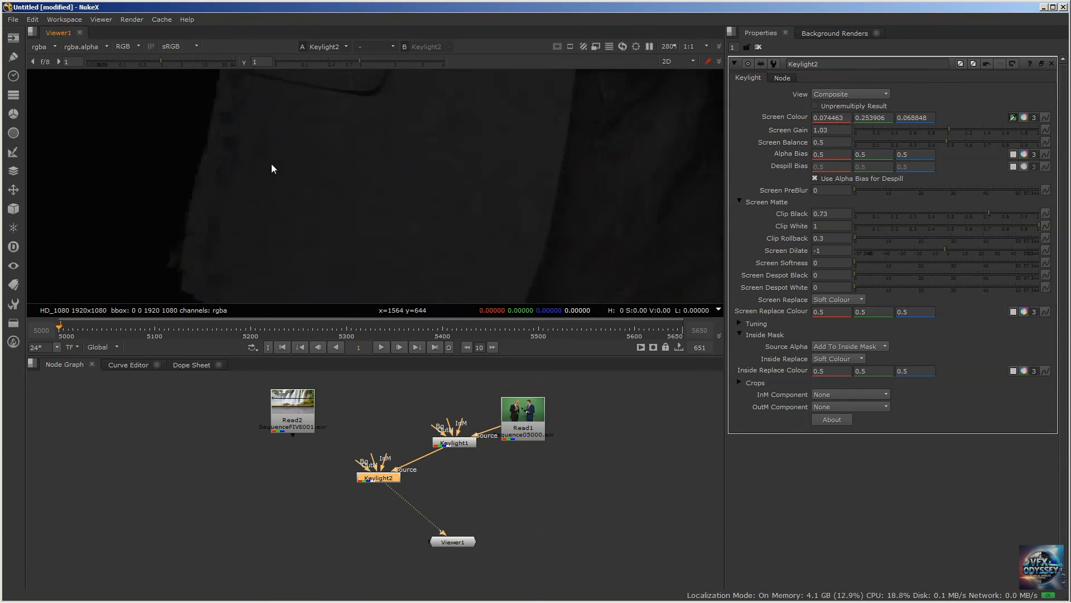
# Compare the original Read1 footage with Keylight2's result on the dark-suited man's jacket
pyautogui.moveTo(522, 417); pyautogui.dragTo(556, 412)
pyautogui.press('1')
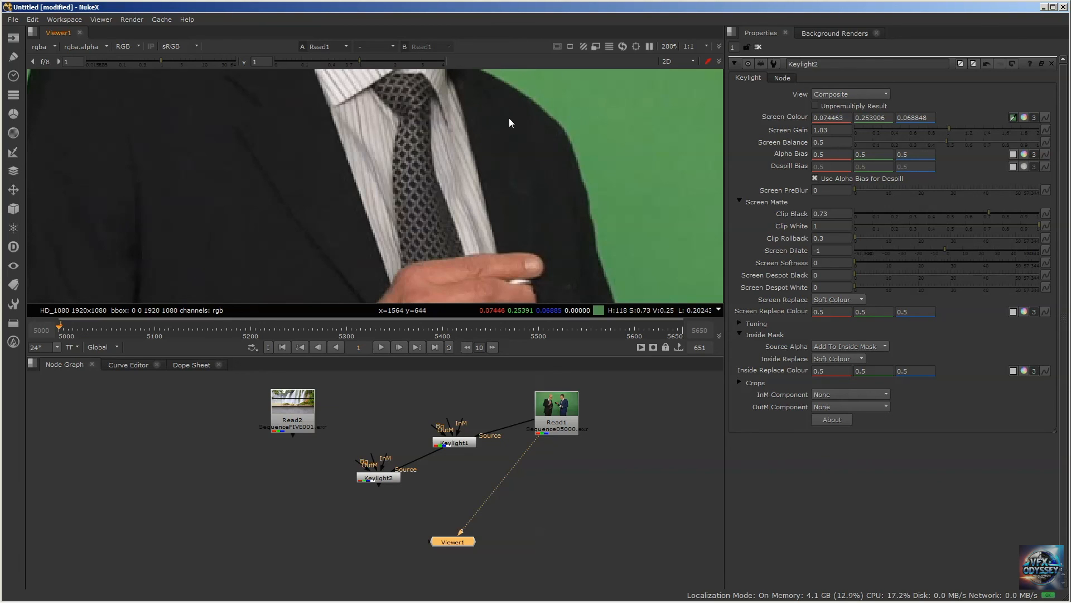
pyautogui.click(382, 477)
pyautogui.press('1')
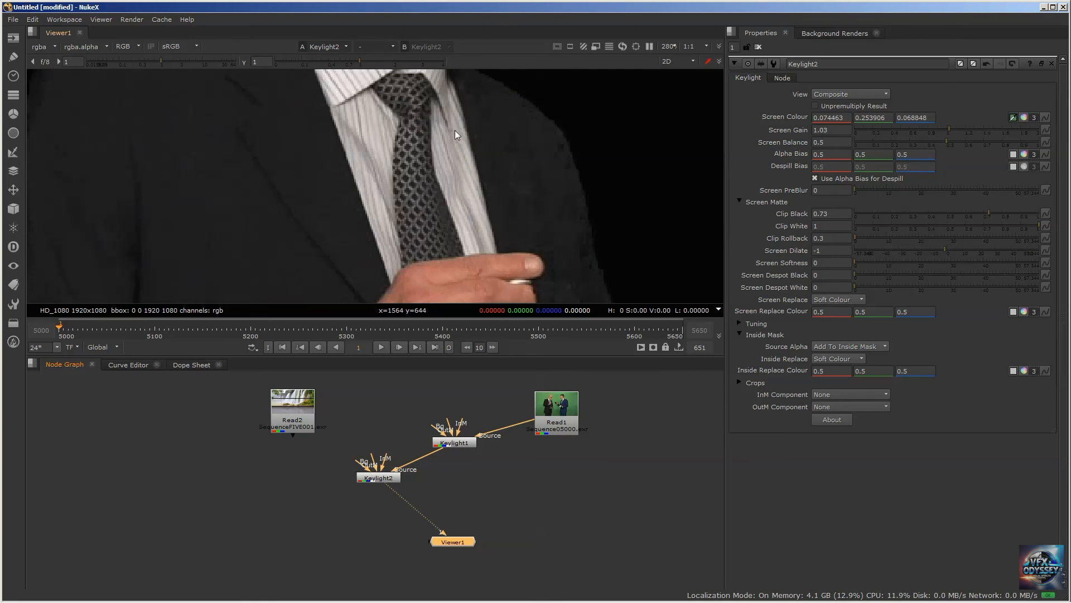
pyautogui.scroll(-5, 466, 148)
pyautogui.moveTo(539, 180); pyautogui.dragTo(478, 165, button='middle')
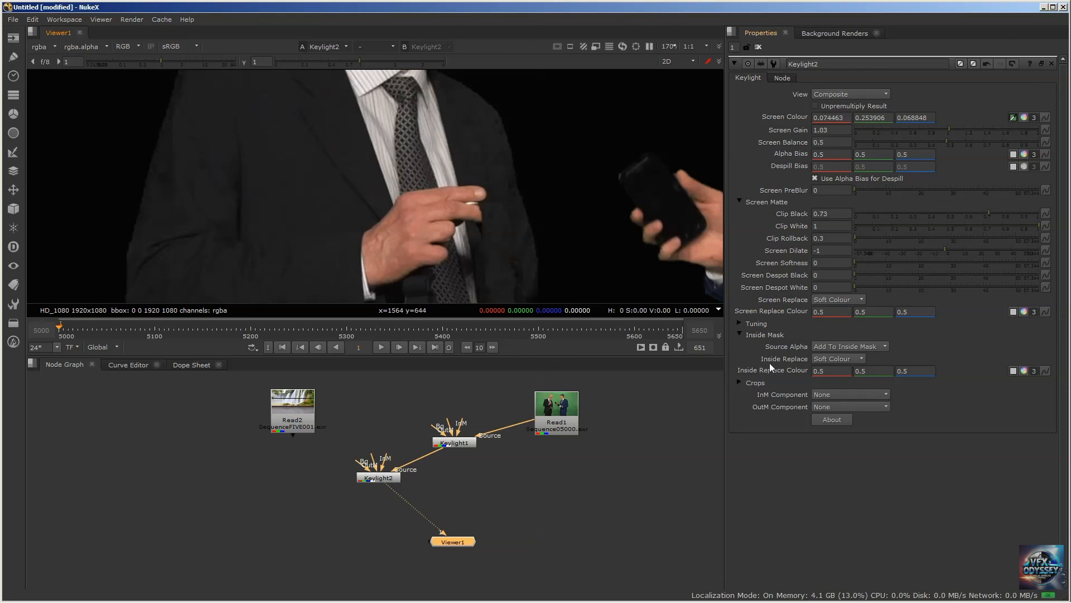
# Look through Keylight2's Inside Replace options and check the Soft Colour result against the Read1 footage
pyautogui.click(852, 360)
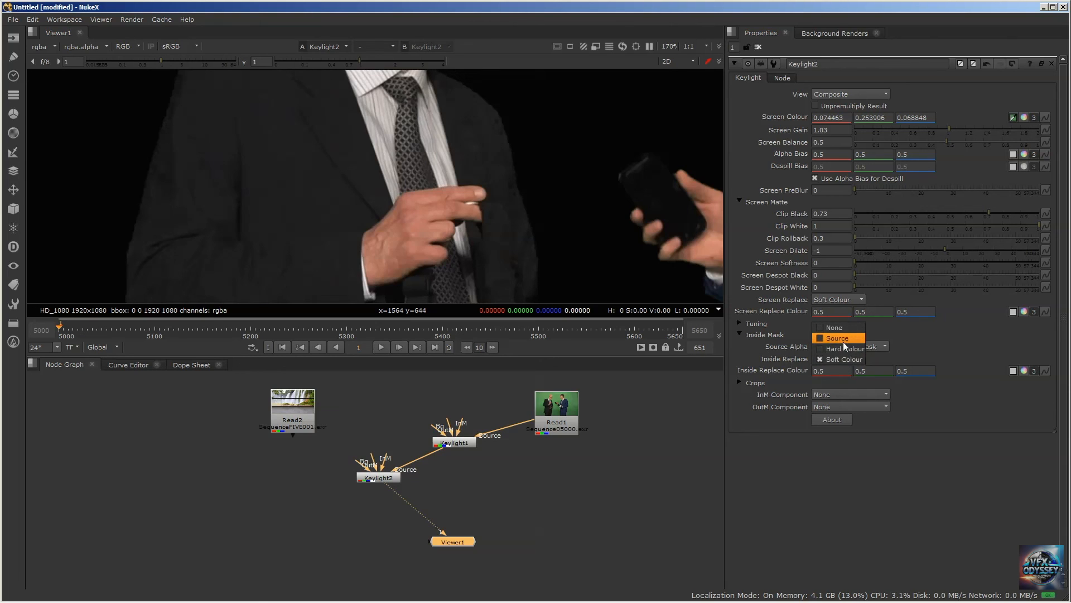
pyautogui.click(555, 408)
pyautogui.press('1')
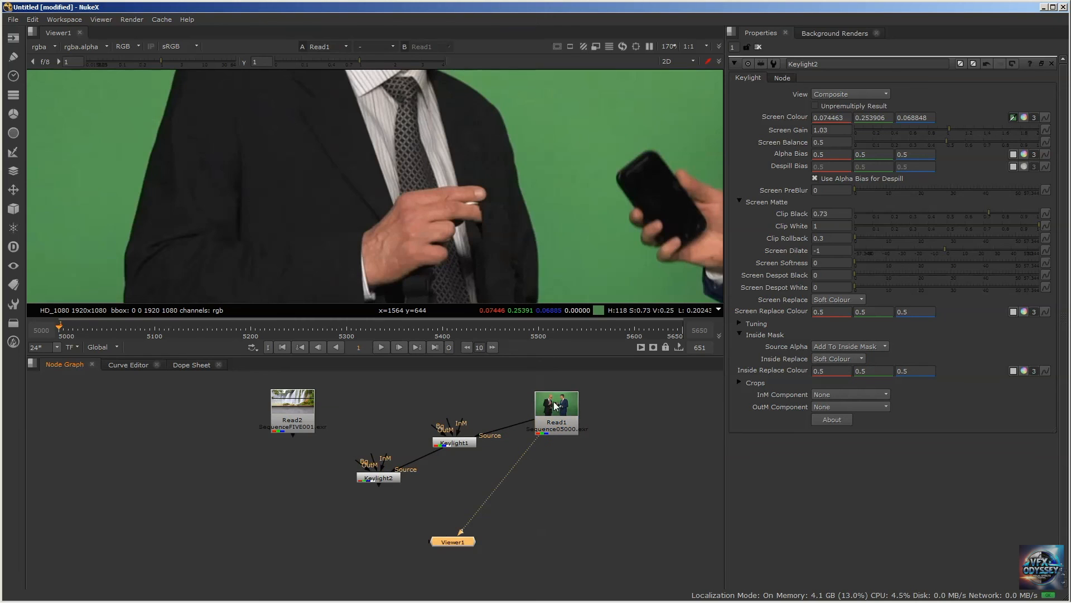
pyautogui.click(385, 478)
pyautogui.press('1')
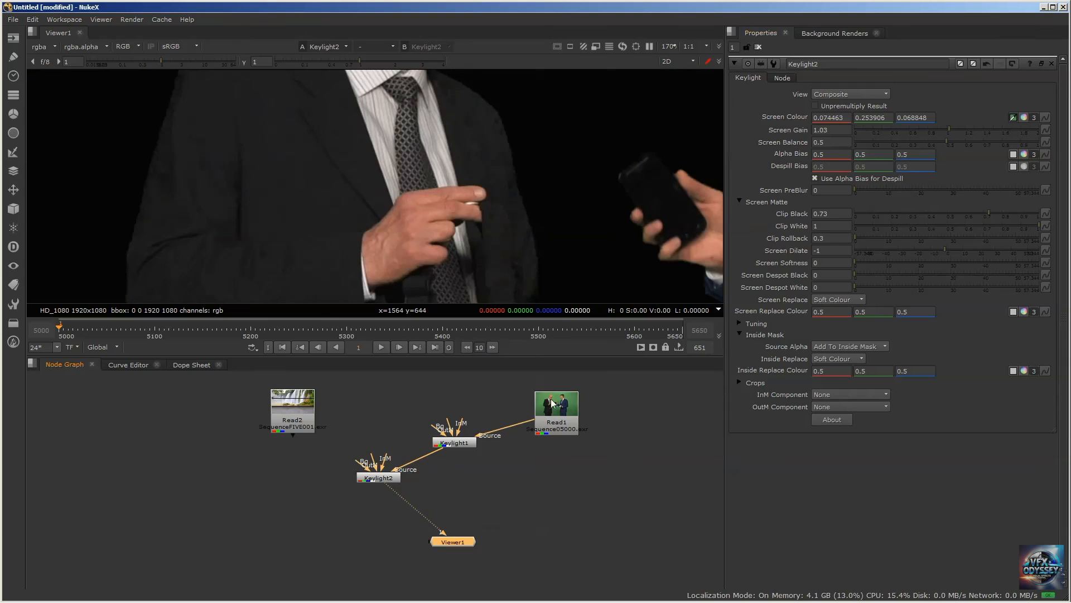
# Set Keylight2's Inside Replace to Source and compare its result with the Read1 footage, ending on Keylight2
pyautogui.click(378, 478)
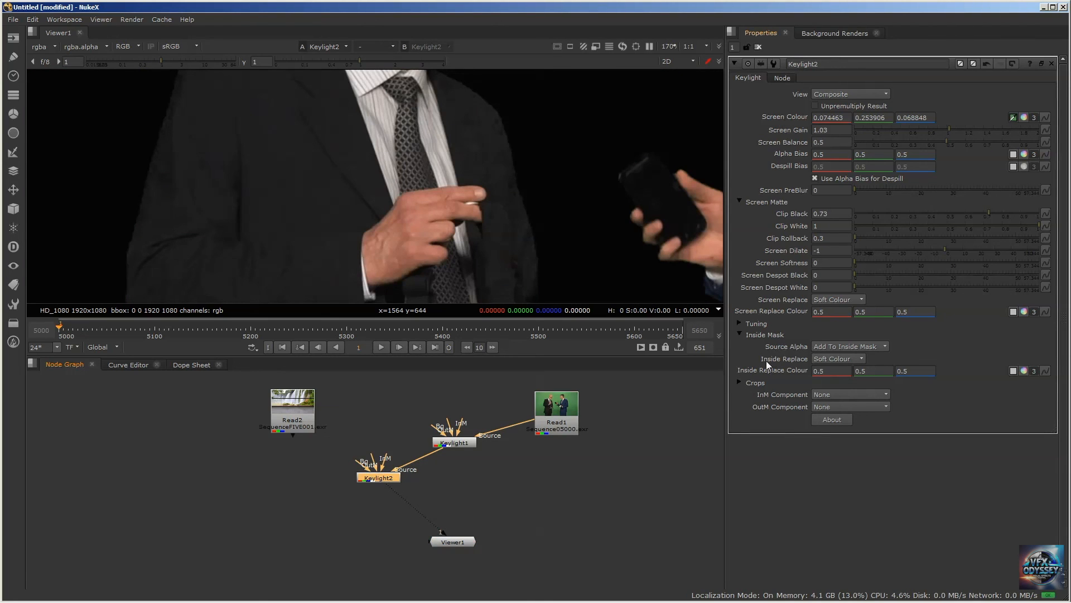
pyautogui.click(851, 357)
pyautogui.click(846, 335)
pyautogui.click(555, 411)
pyautogui.press('1')
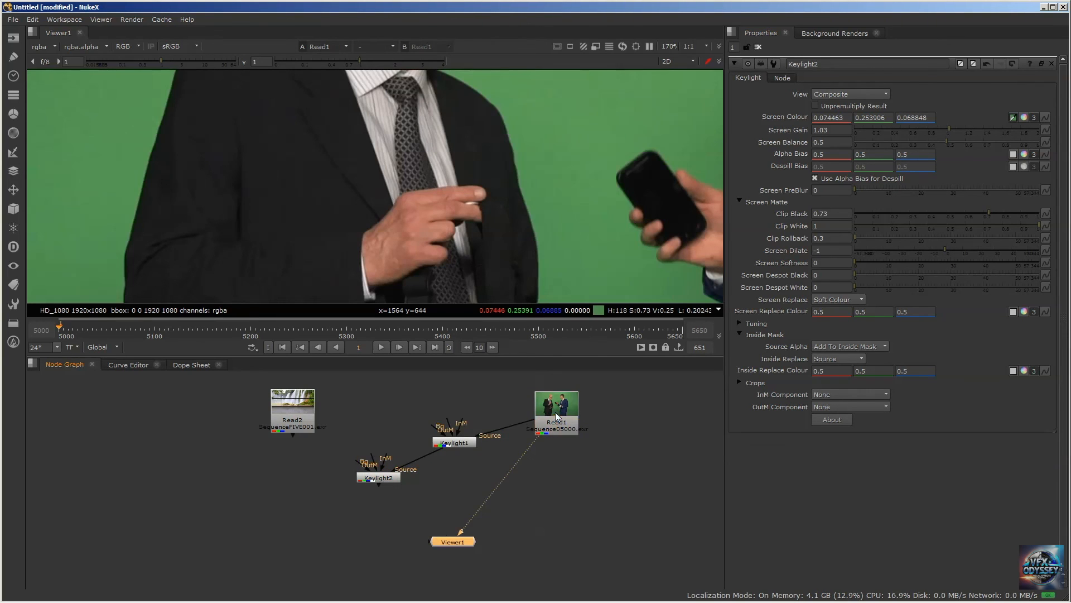
pyautogui.click(378, 478)
pyautogui.press('1')
pyautogui.click(553, 405)
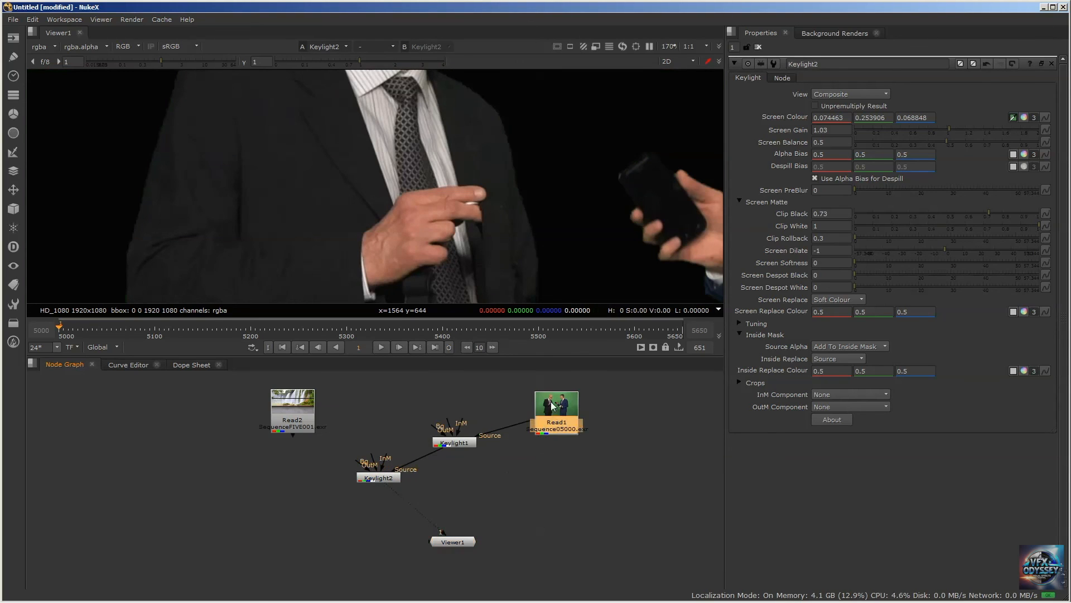
pyautogui.press('1')
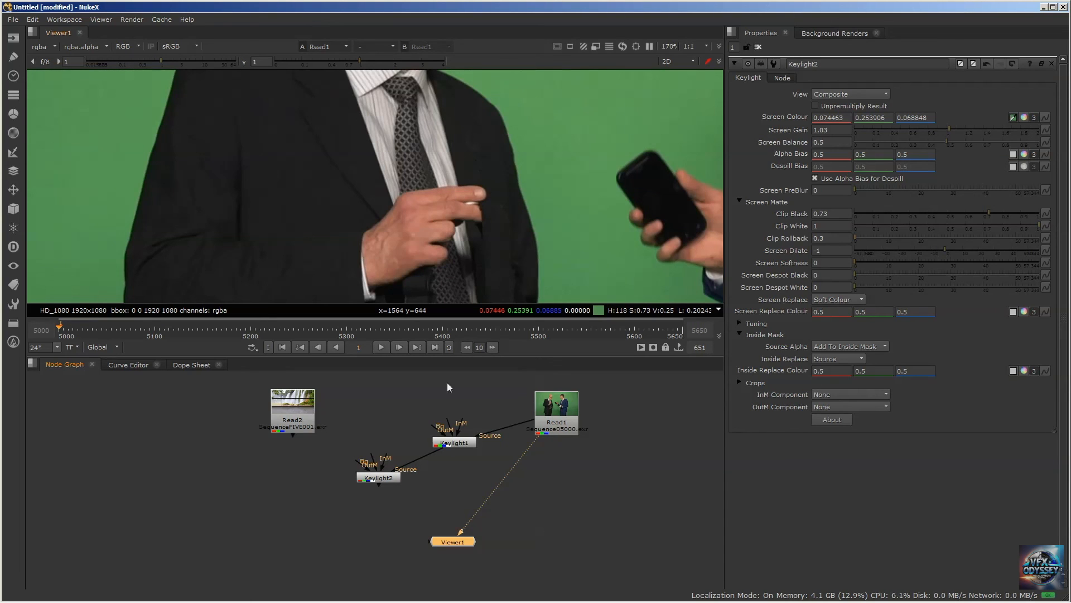
pyautogui.click(373, 480)
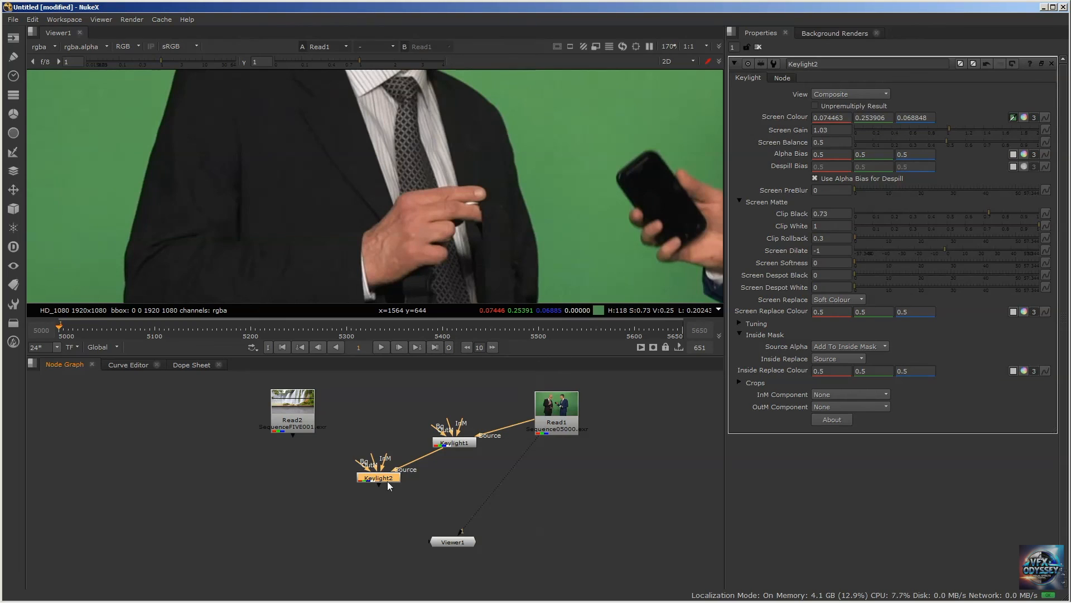
pyautogui.press('1')
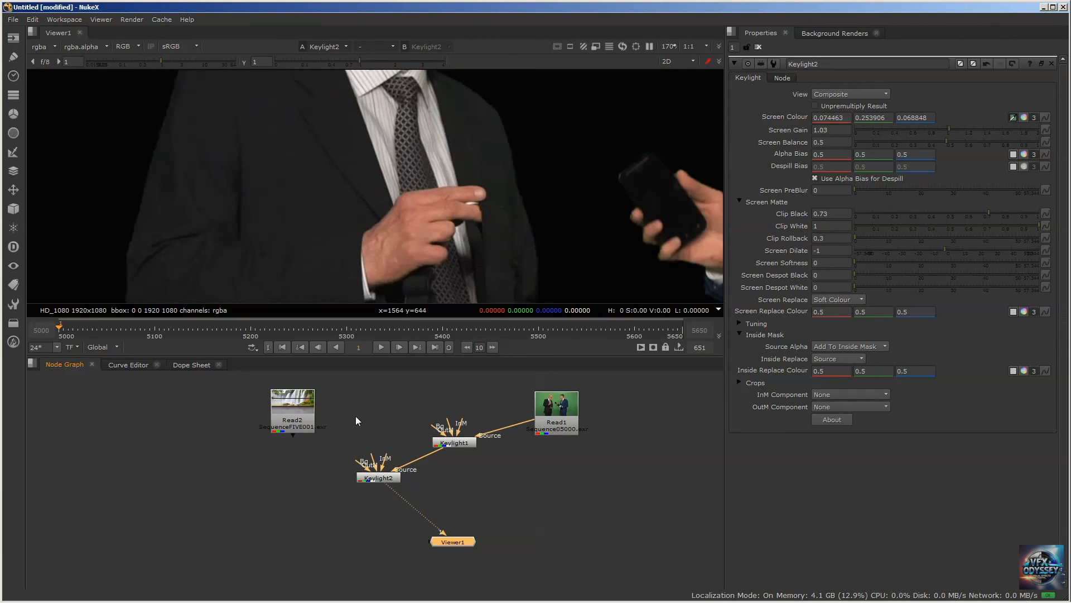
# Spread the two Read nodes apart and connect the Read2 waterfall background to Keylight2's Bg input
pyautogui.moveTo(572, 416); pyautogui.dragTo(596, 413)
pyautogui.moveTo(284, 417); pyautogui.dragTo(220, 398)
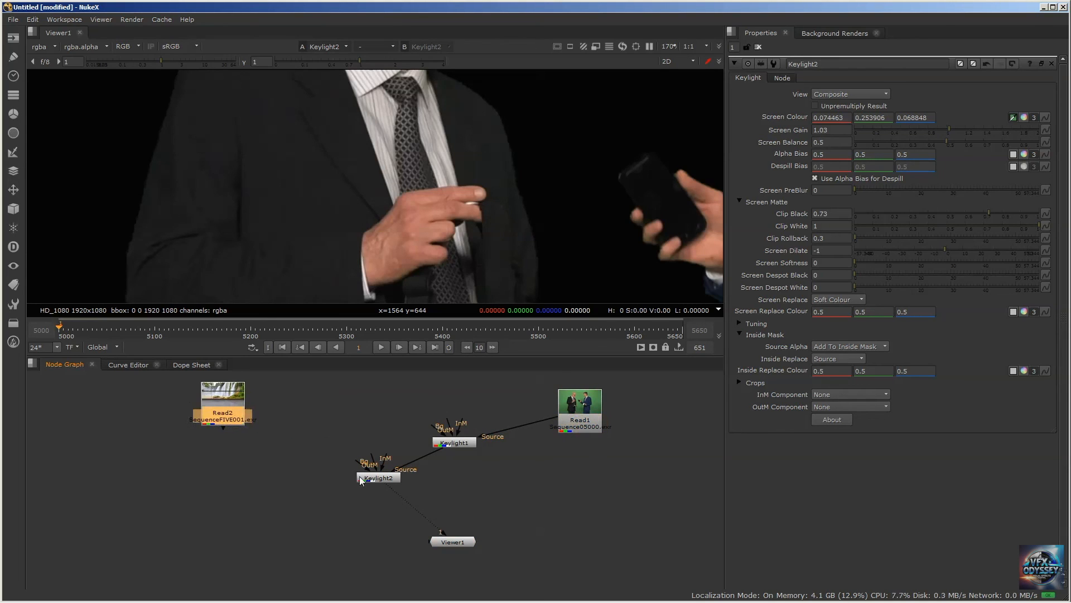
pyautogui.moveTo(369, 478); pyautogui.dragTo(229, 402)
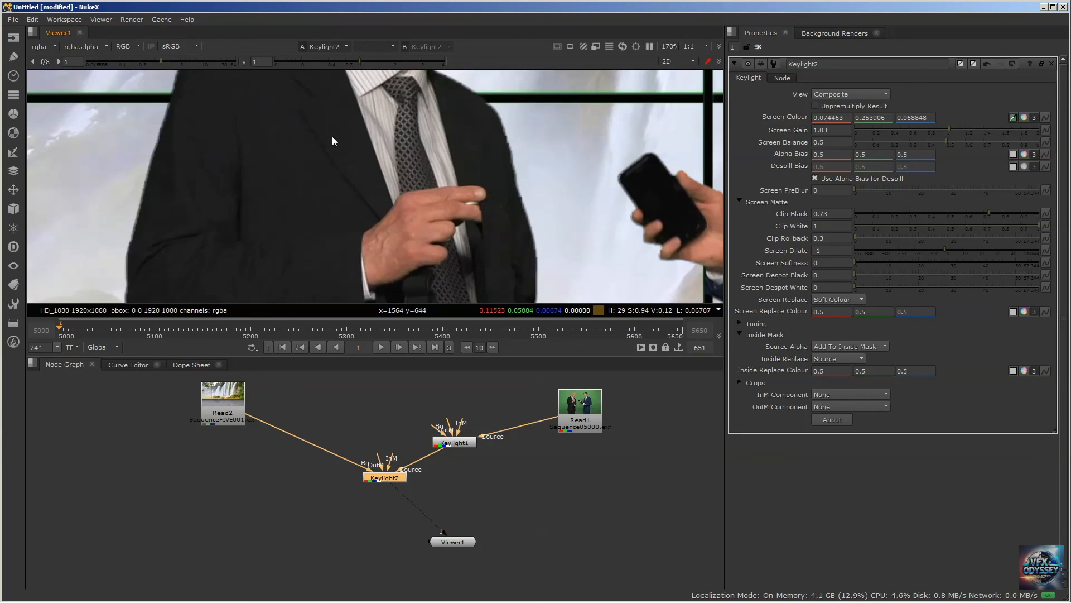
# Examine the edges of both men's faces, jackets and hands against the waterfall background in the composite
pyautogui.press('f')
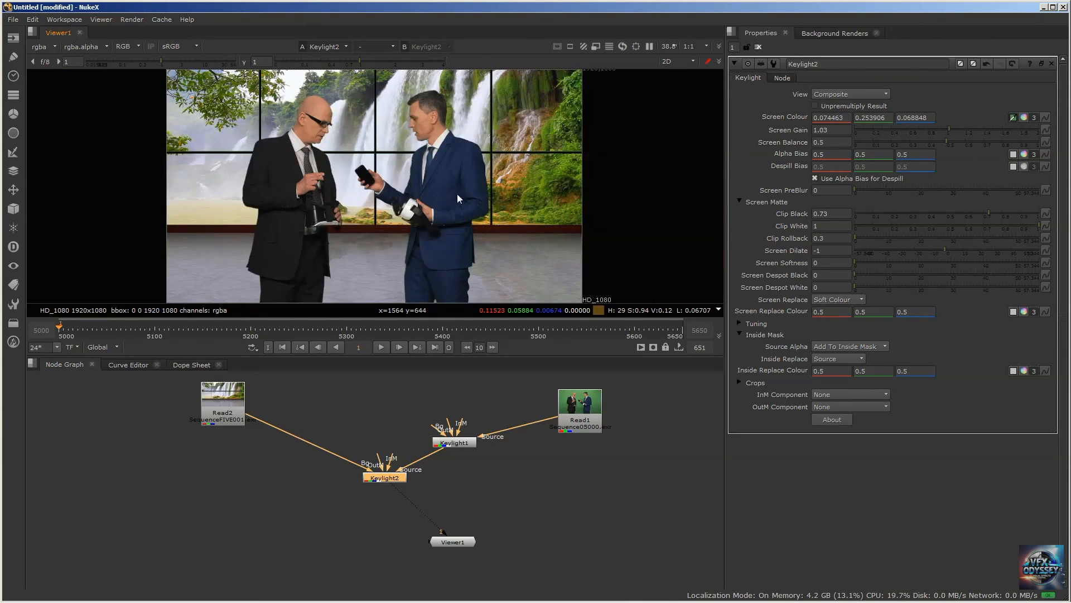
pyautogui.scroll(8, 329, 165)
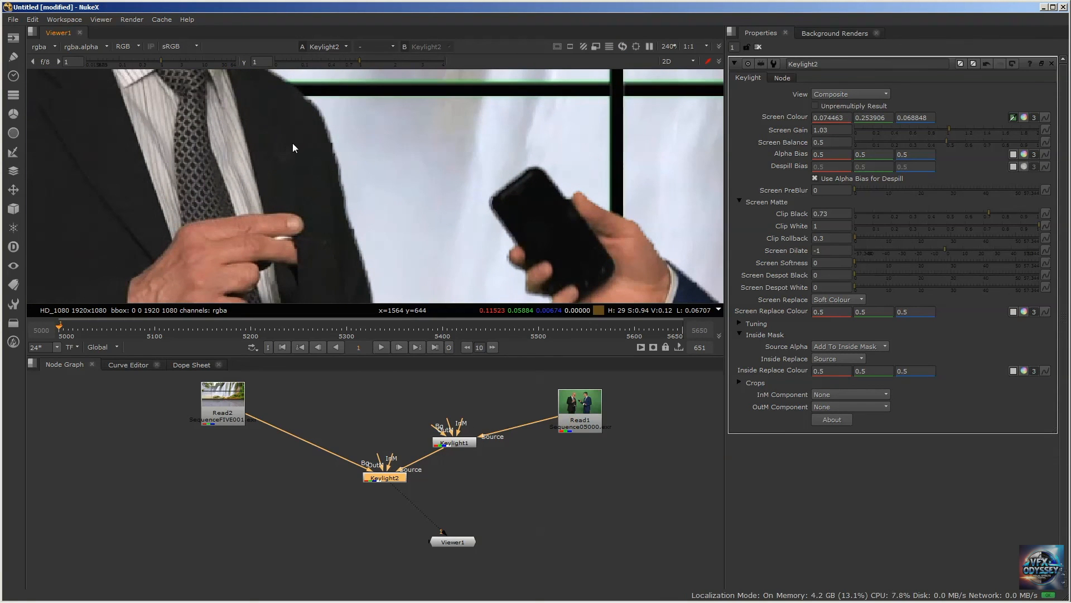
pyautogui.scroll(-3, 293, 142)
pyautogui.scroll(-2, 292, 143)
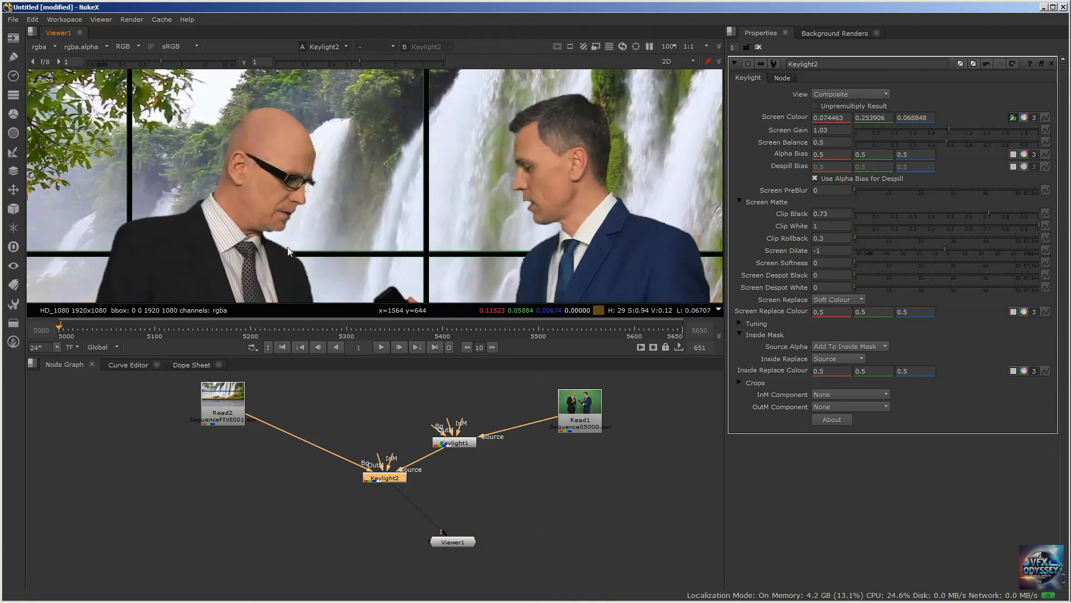
pyautogui.scroll(5, 493, 159)
pyautogui.scroll(-5, 484, 183)
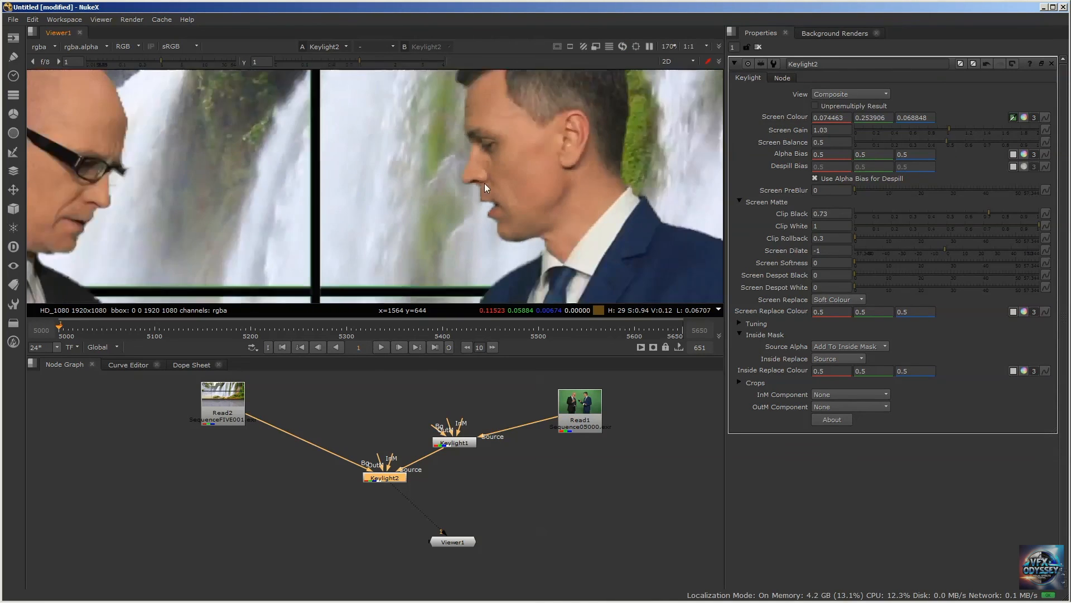
pyautogui.moveTo(454, 251); pyautogui.dragTo(423, 133, button='middle')
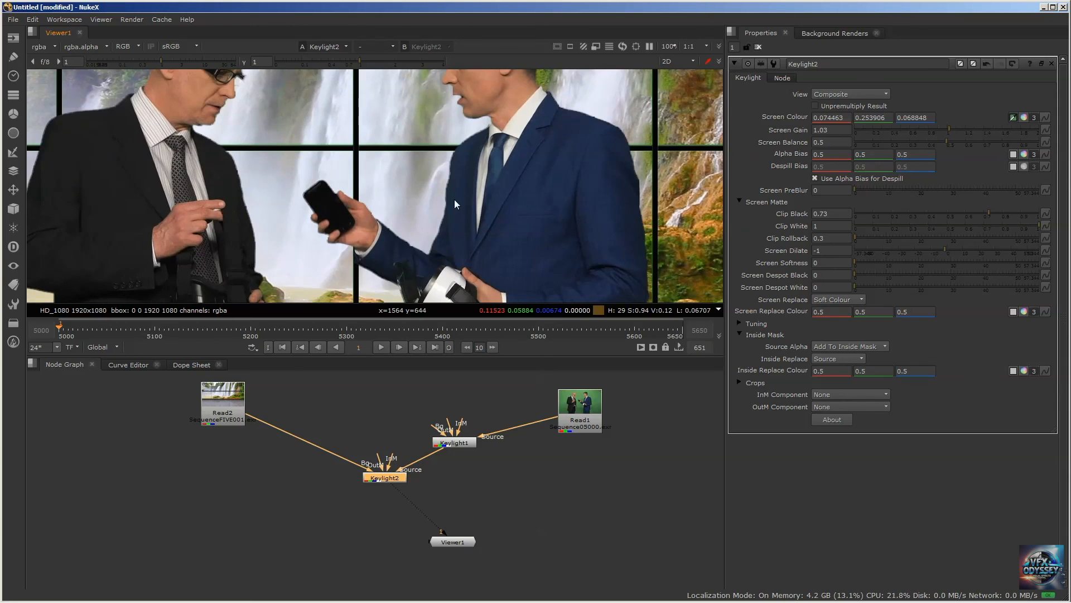
pyautogui.scroll(5, 457, 197)
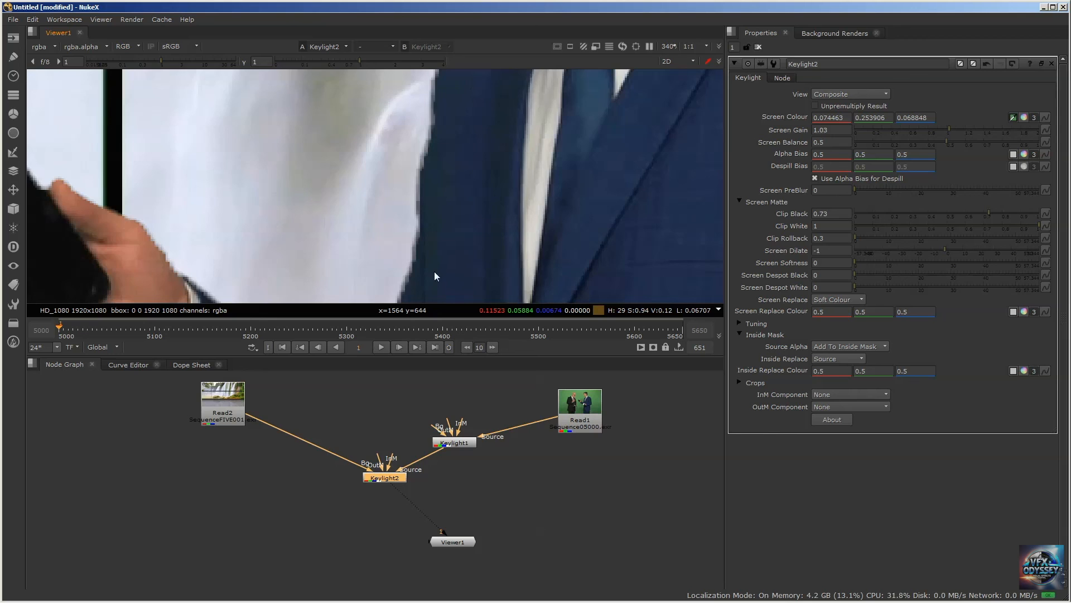
pyautogui.scroll(-6, 444, 186)
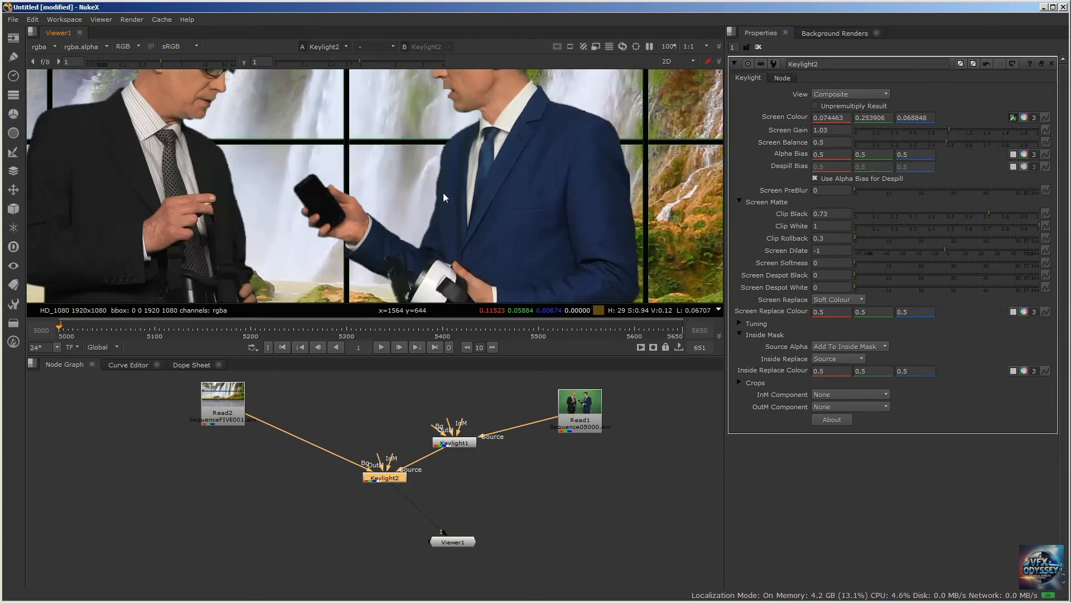
pyautogui.press('a')
pyautogui.press('a')
pyautogui.scroll(-5, 443, 196)
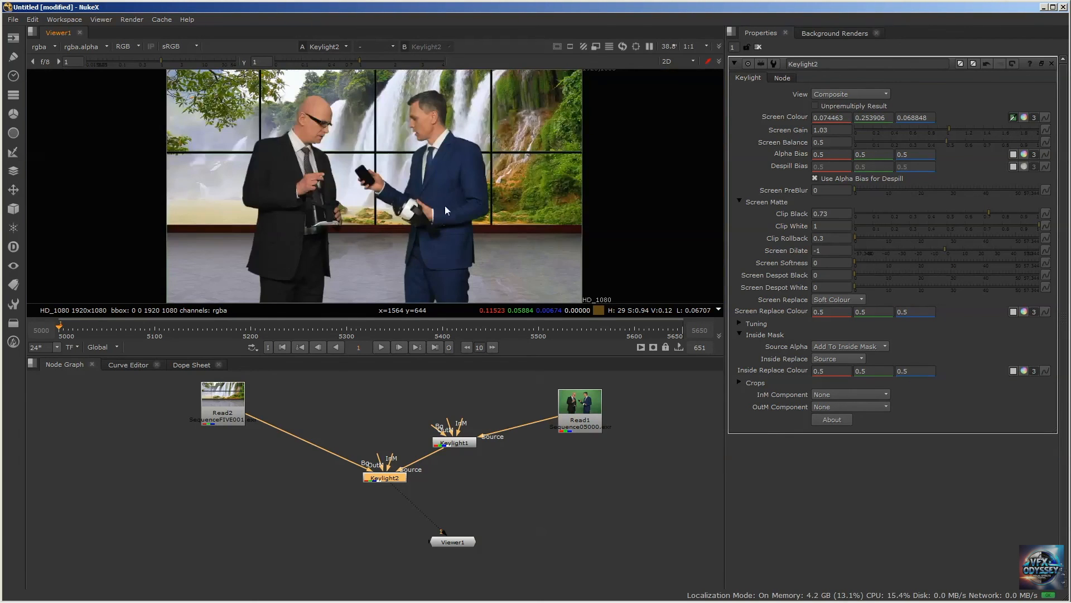
# Tidy the node graph by spacing out the Read and Keylight nodes and aligning Viewer1 directly below Keylight2
pyautogui.moveTo(454, 544); pyautogui.dragTo(519, 577)
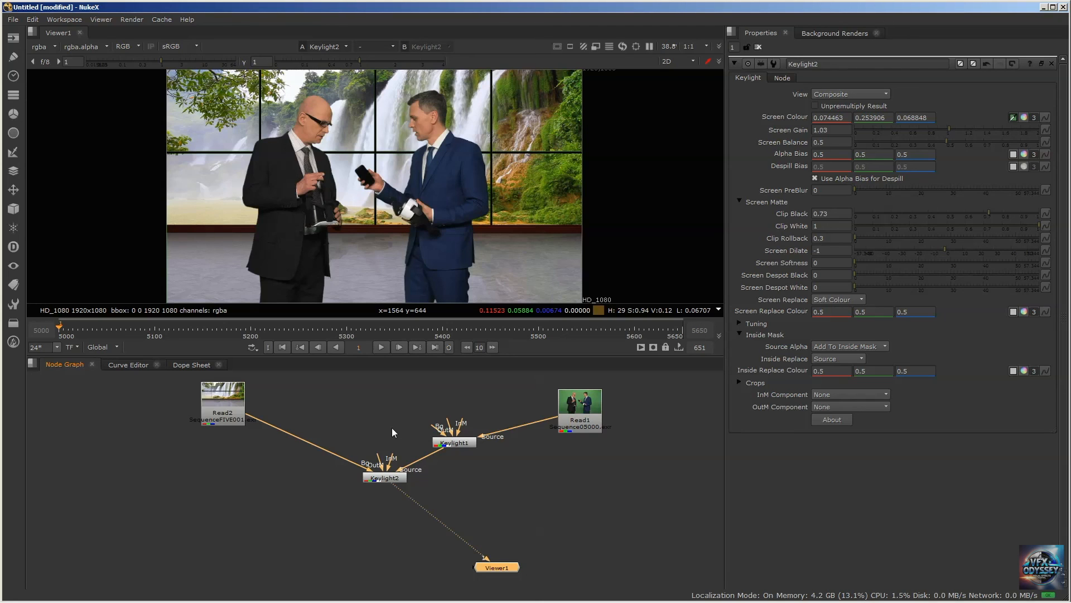
pyautogui.moveTo(224, 407); pyautogui.dragTo(164, 411)
pyautogui.click(583, 397)
pyautogui.moveTo(583, 398); pyautogui.dragTo(588, 389)
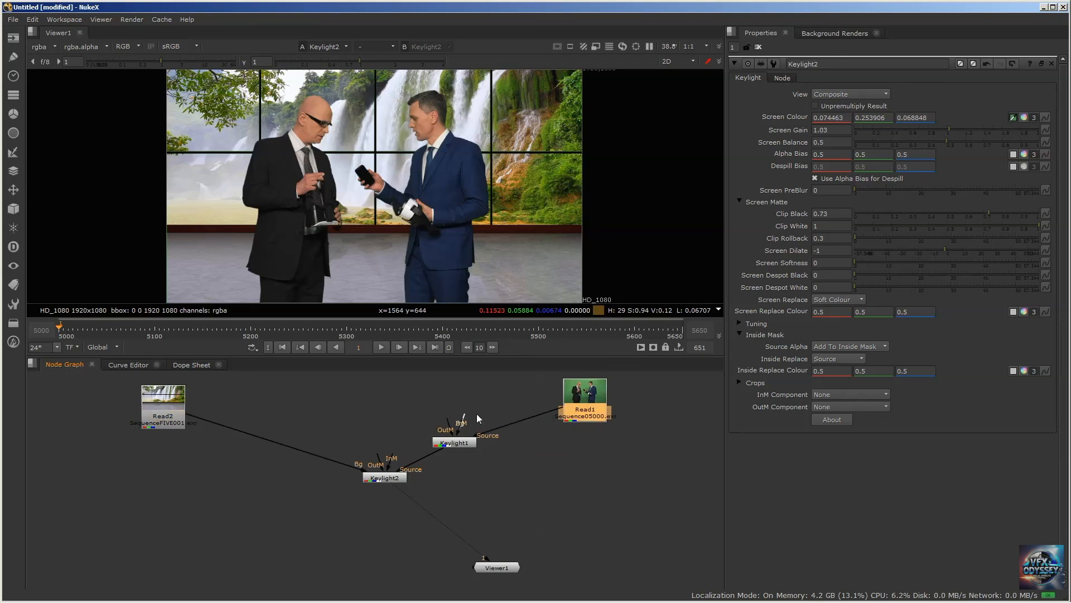
pyautogui.moveTo(467, 438); pyautogui.dragTo(472, 420)
pyautogui.moveTo(378, 478); pyautogui.dragTo(367, 442)
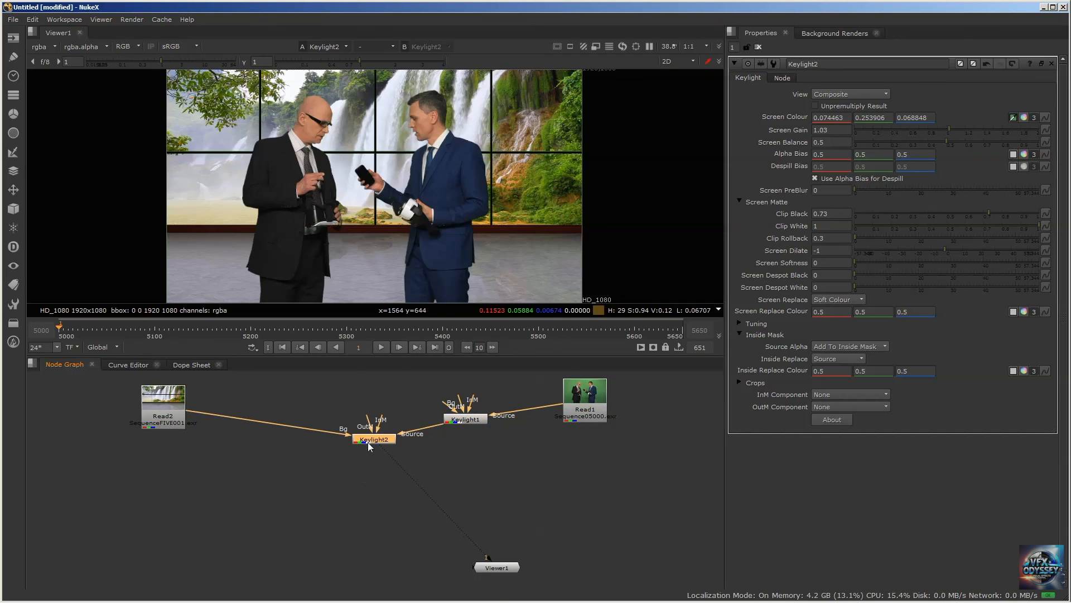
pyautogui.moveTo(493, 566); pyautogui.dragTo(383, 570)
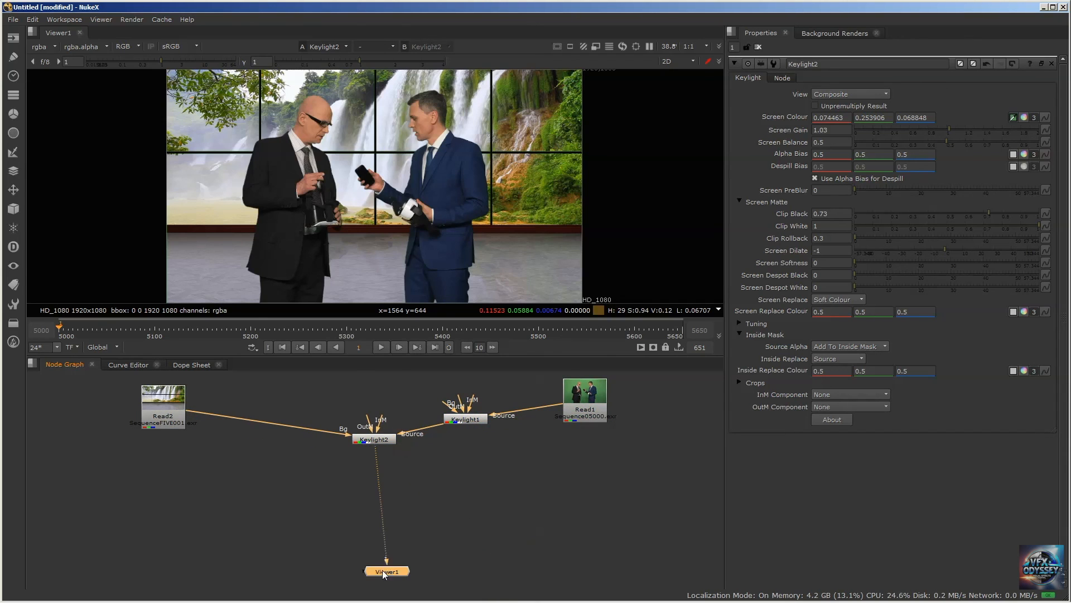
pyautogui.click(413, 508)
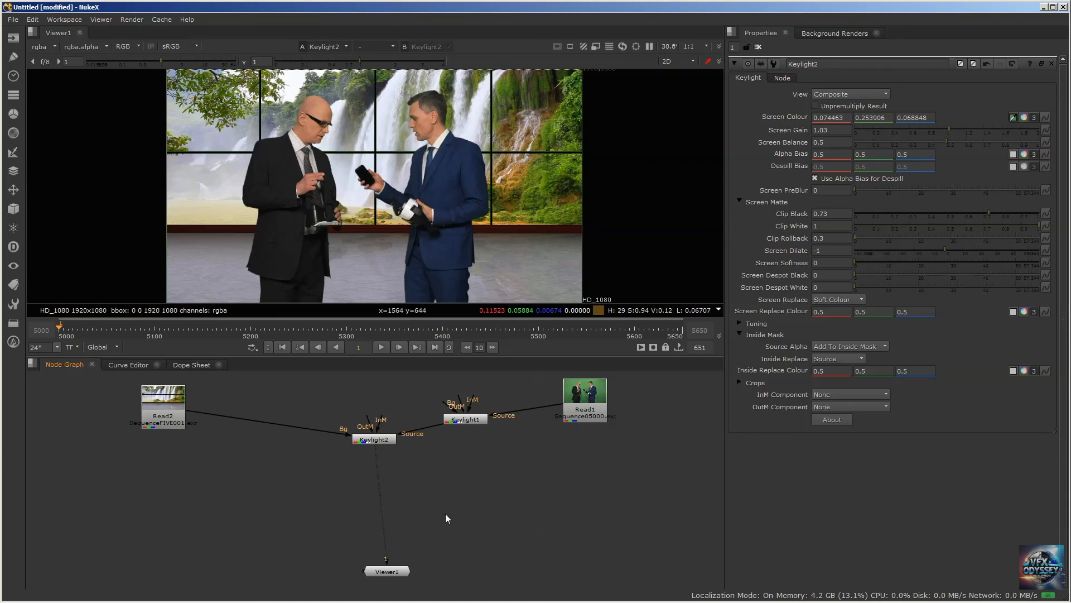
pyautogui.moveTo(390, 572); pyautogui.dragTo(372, 568)
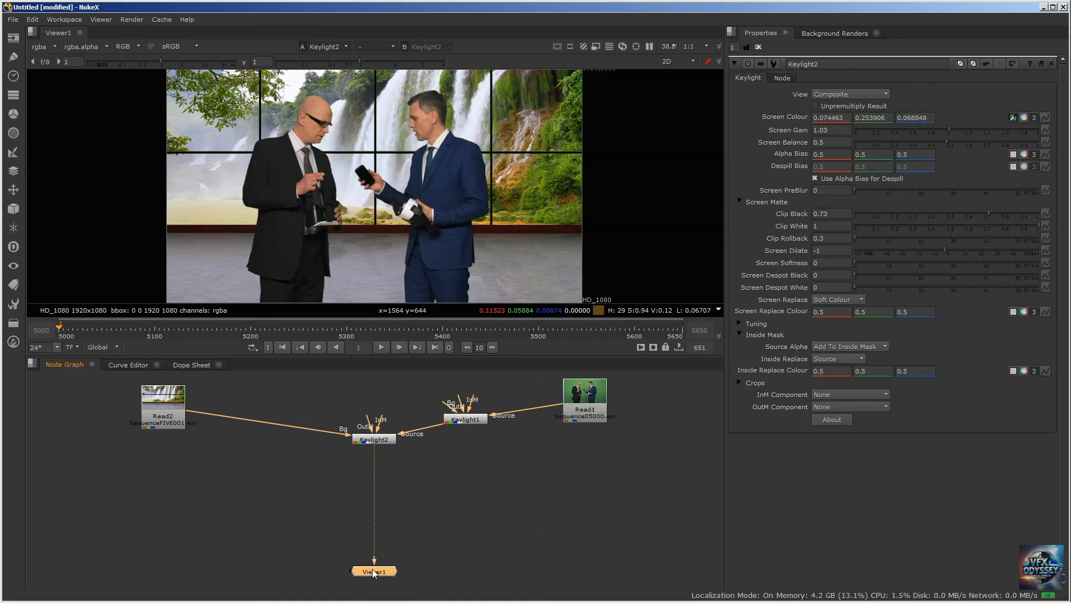
pyautogui.click(446, 514)
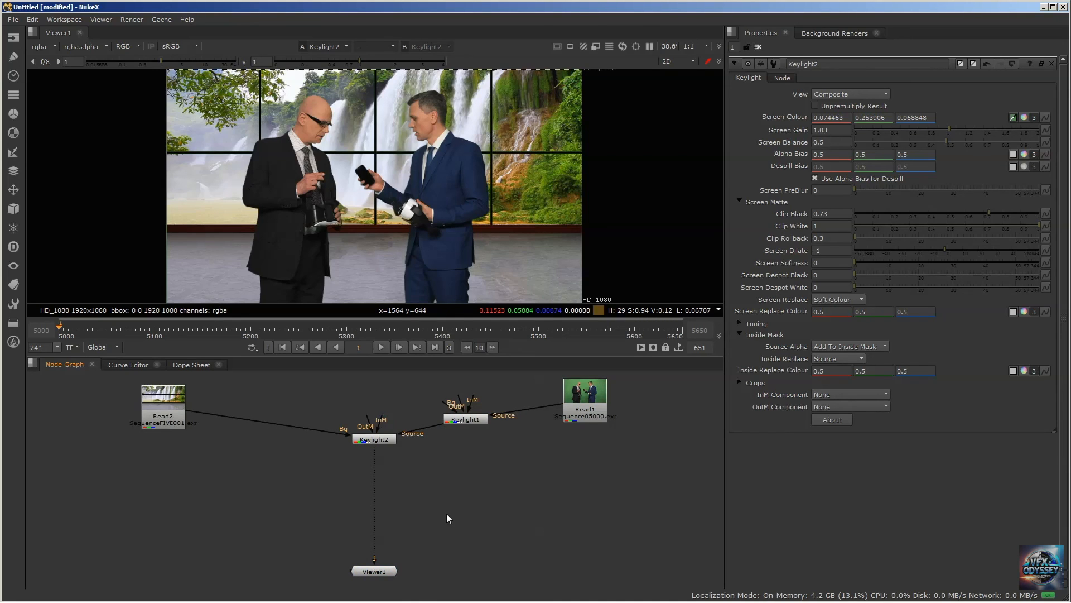
# Insert an Expression node between Keylight2 and Viewer1
pyautogui.click(385, 441)
pyautogui.press('Tab')
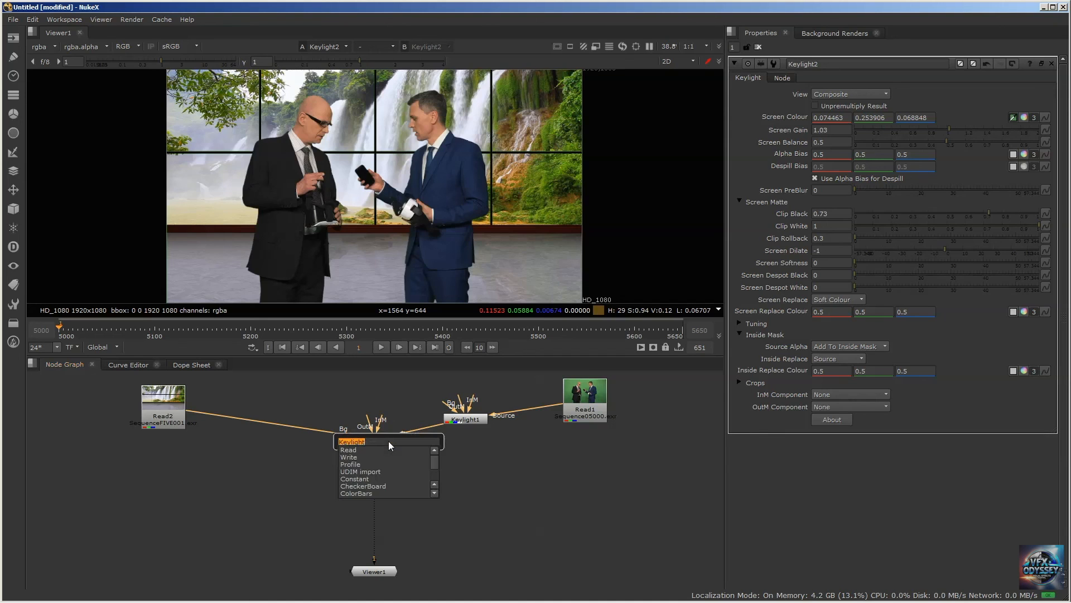
pyautogui.write('exp')
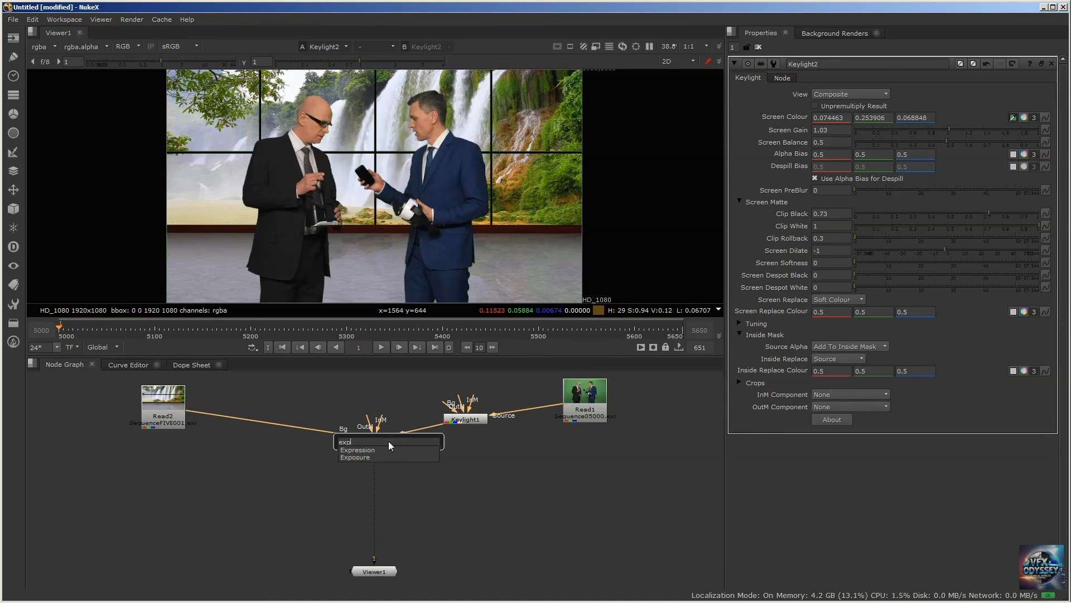
pyautogui.press('Return')
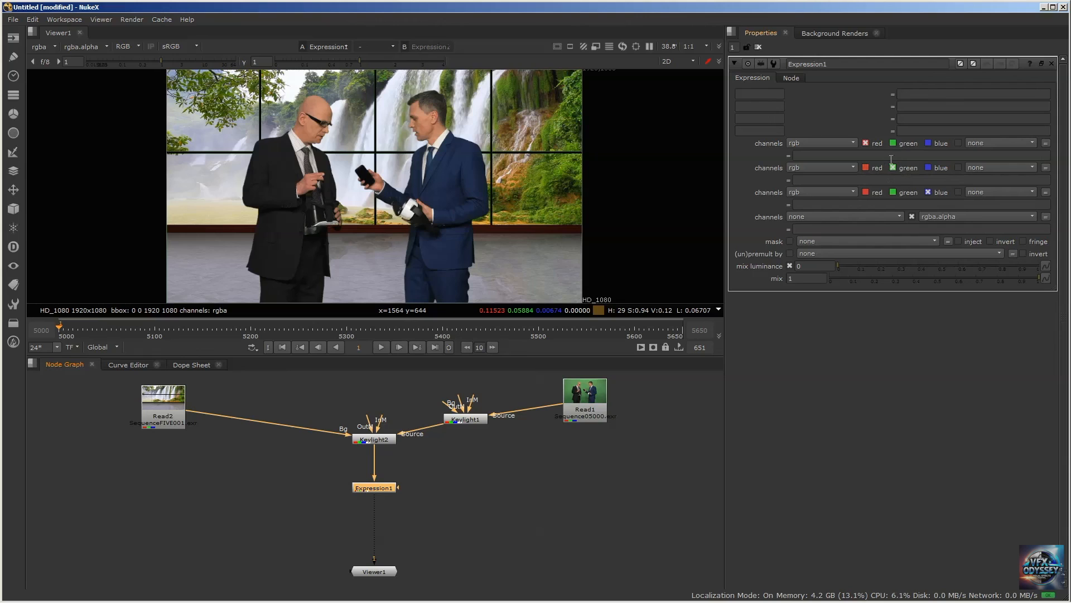
# Enter the expression "g>r ? r:g" for Expression1's green channel and move the node slightly lower below Keylight2
pyautogui.click(800, 181)
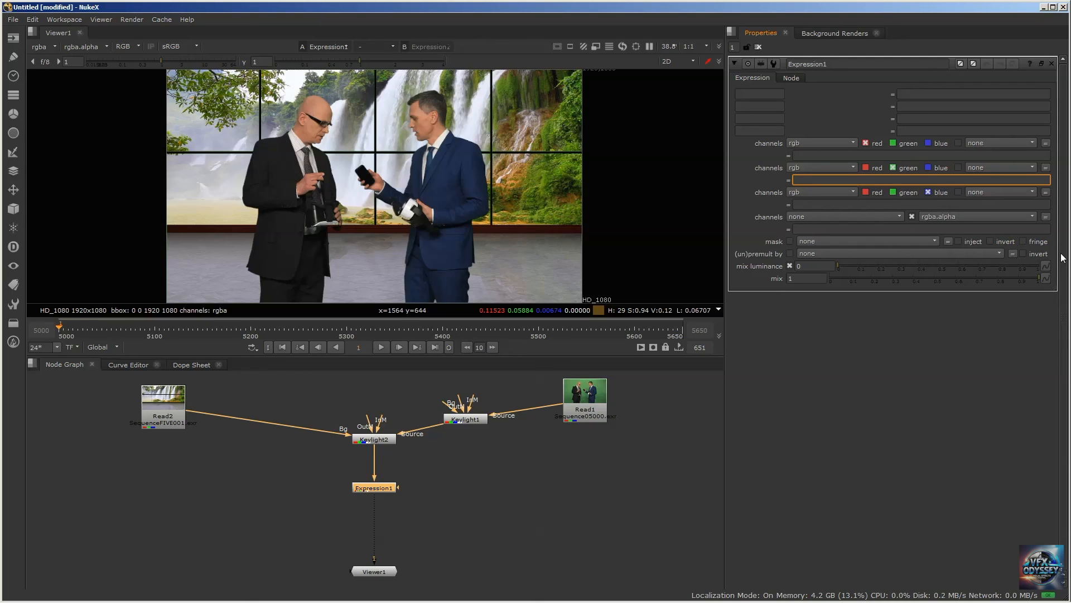
pyautogui.write('g')
pyautogui.press('BackSpace')
pyautogui.write('g')
pyautogui.write('>')
pyautogui.moveTo(808, 180); pyautogui.dragTo(748, 176)
pyautogui.moveTo(814, 181); pyautogui.dragTo(828, 181)
pyautogui.moveTo(372, 490); pyautogui.dragTo(373, 495)
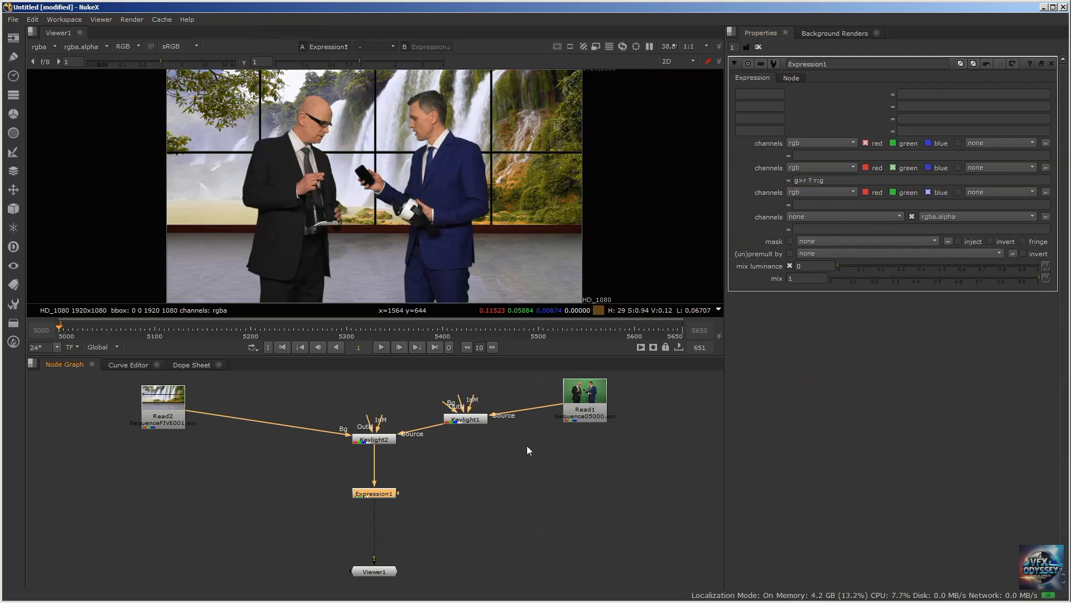
pyautogui.click(933, 183)
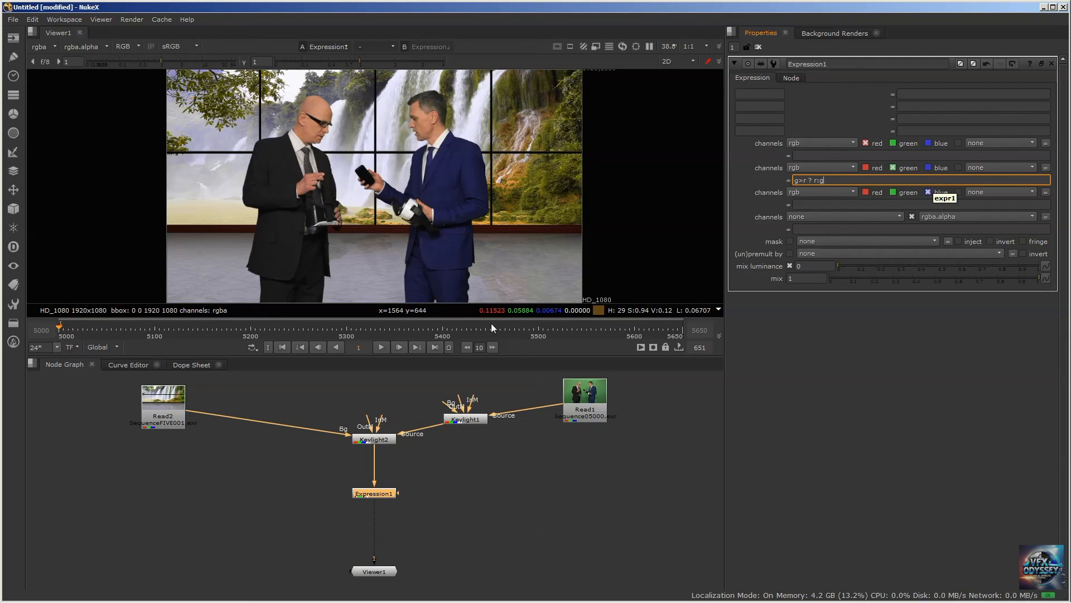
# Toggle Expression1 off and back on to compare the composite with and without the despill
pyautogui.press('d')
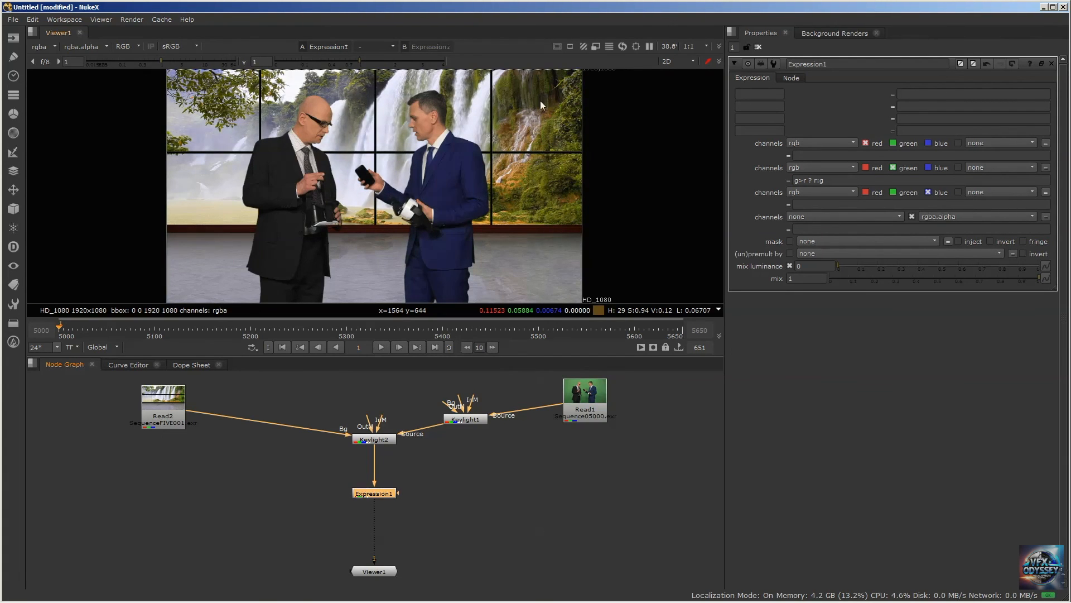
pyautogui.press('d')
# Move Keylight1 closer to Read1 and connect Expression1's mask input to Keylight1 so its alpha limits the despill
pyautogui.moveTo(462, 422); pyautogui.dragTo(483, 406)
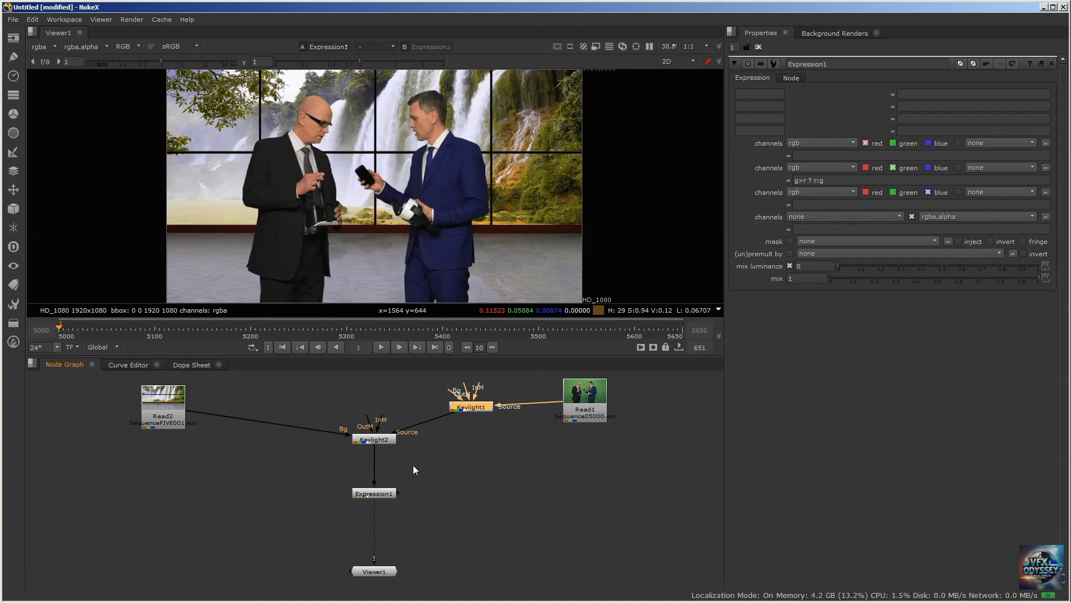
pyautogui.moveTo(471, 408); pyautogui.dragTo(495, 409)
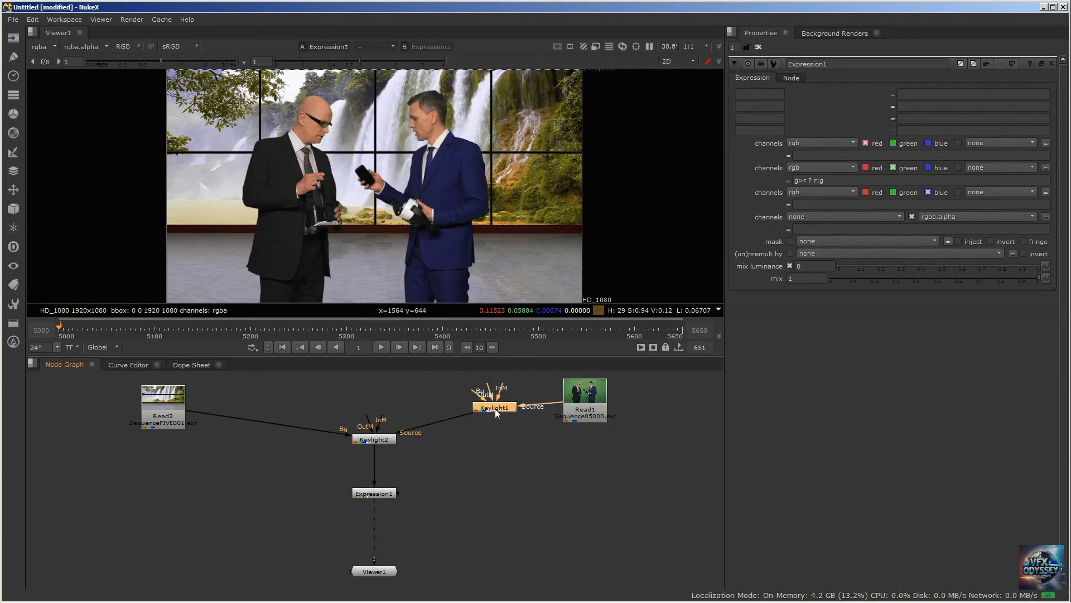
pyautogui.moveTo(397, 491); pyautogui.dragTo(492, 407)
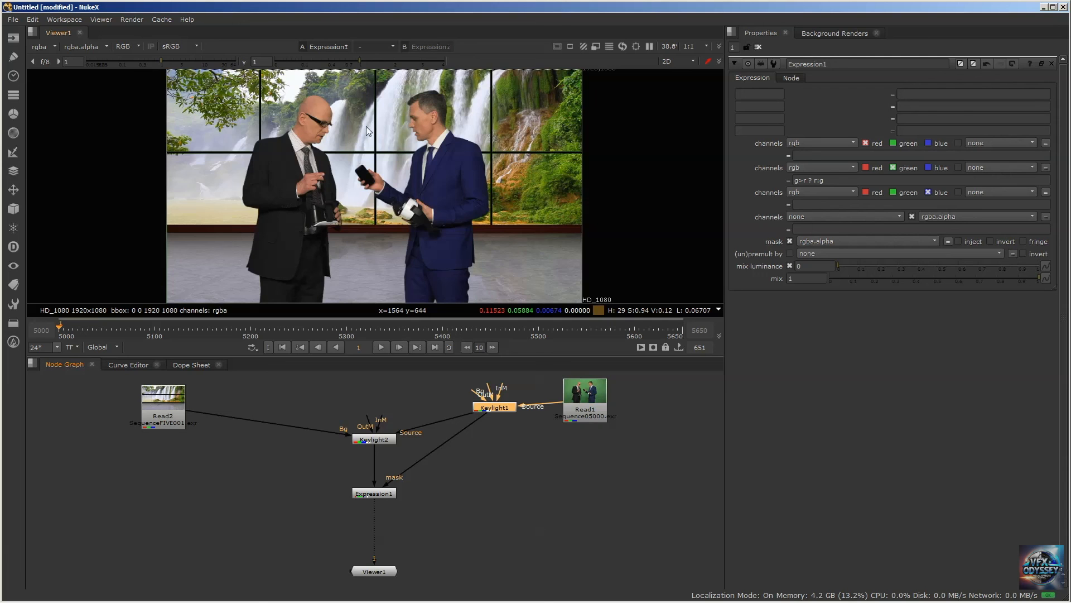
# Inspect the jacket and hand edges of both men in the masked composite, and move Expression1 slightly closer to Keylight2
pyautogui.scroll(6, 331, 171)
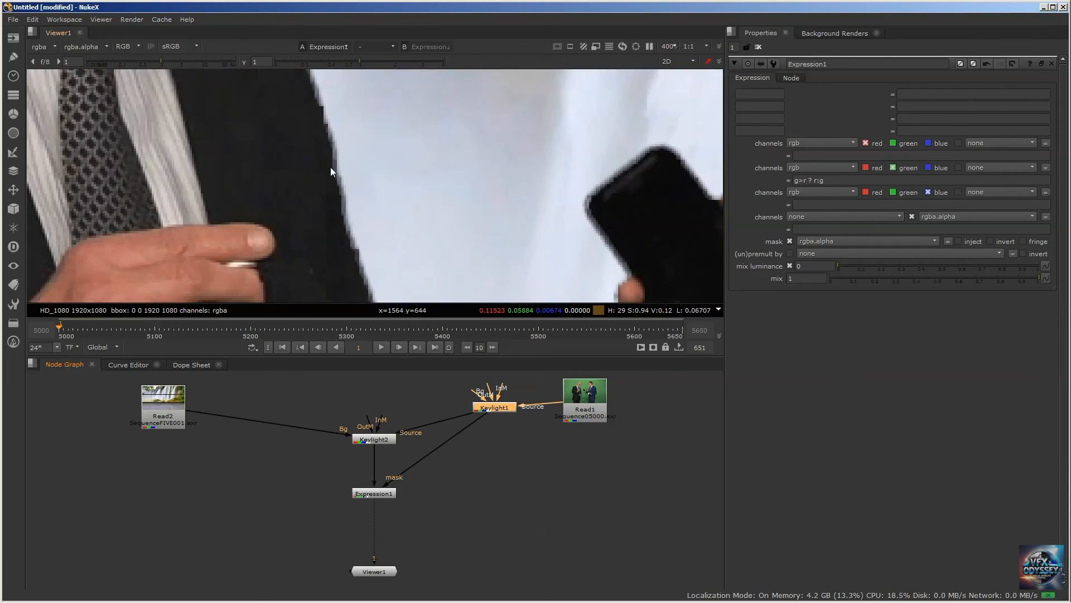
pyautogui.scroll(-4, 301, 192)
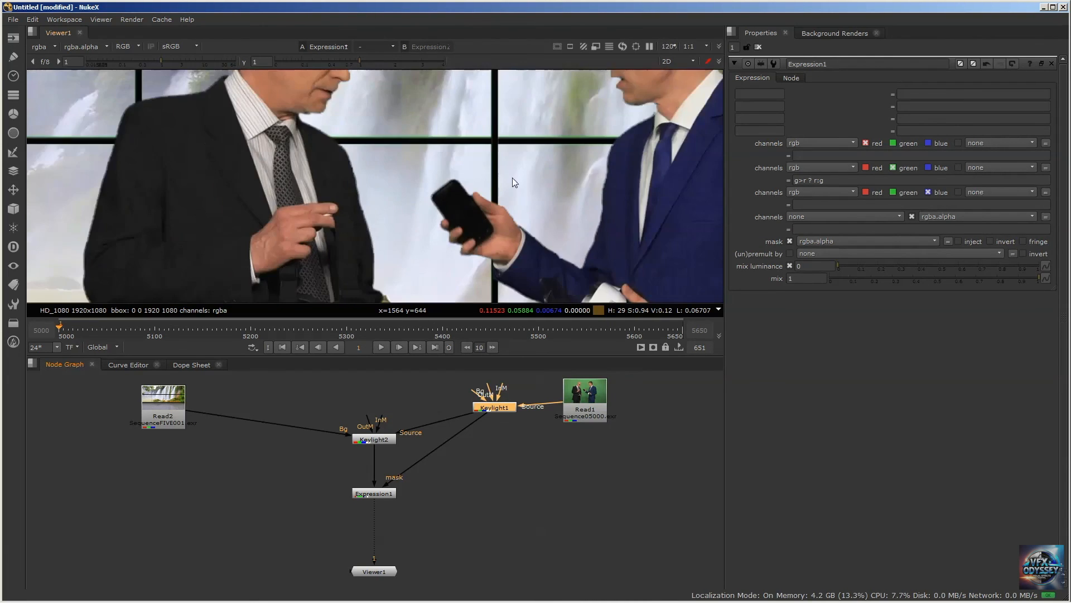
pyautogui.scroll(3, 453, 187)
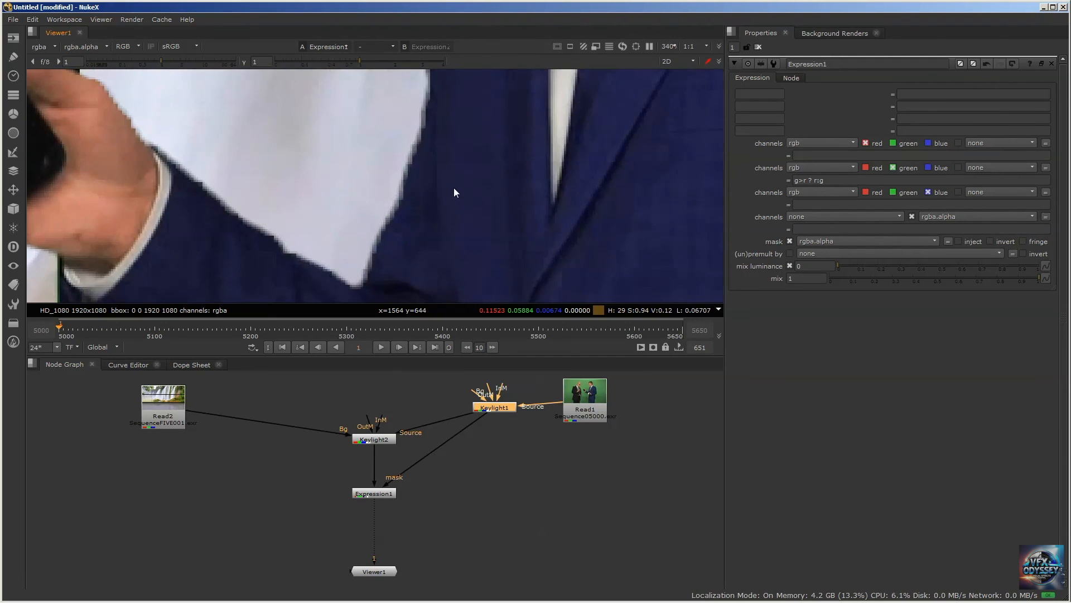
pyautogui.scroll(-4, 451, 183)
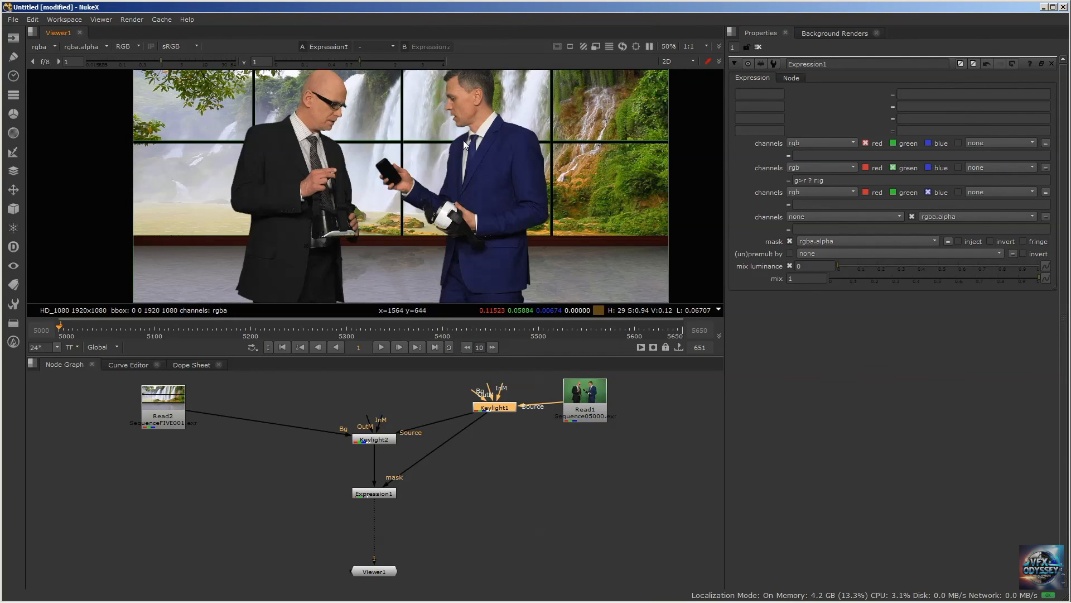
pyautogui.scroll(-1, 463, 139)
pyautogui.moveTo(373, 493); pyautogui.dragTo(373, 484)
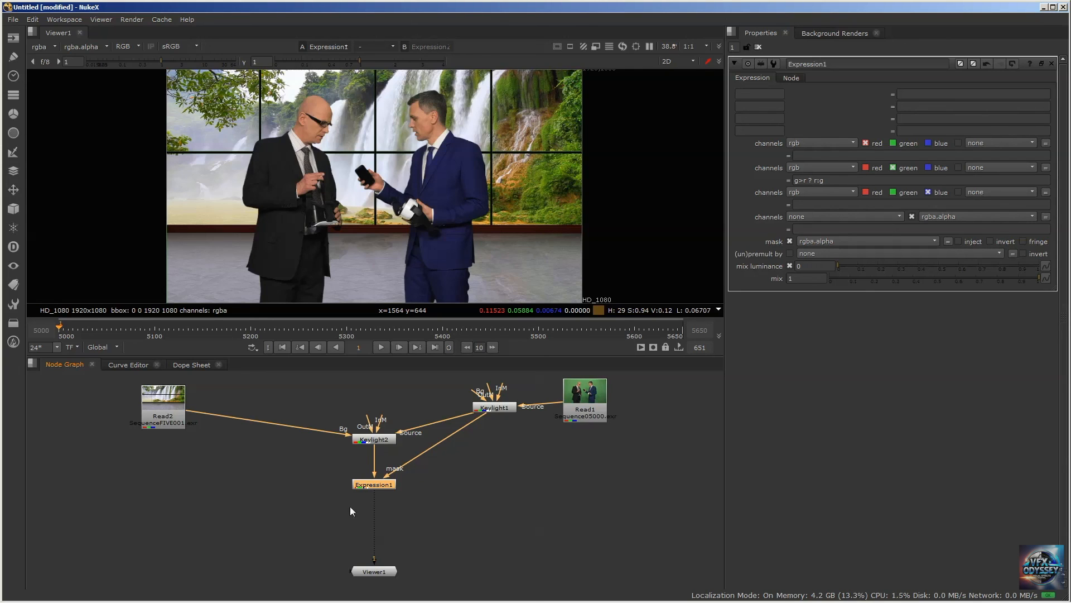
# Move Expression1 slightly closer to Keylight2, add a ColorCorrect node after it, and place that node between Expression1 and Viewer1
pyautogui.moveTo(364, 490); pyautogui.dragTo(377, 480)
pyautogui.press('Tab')
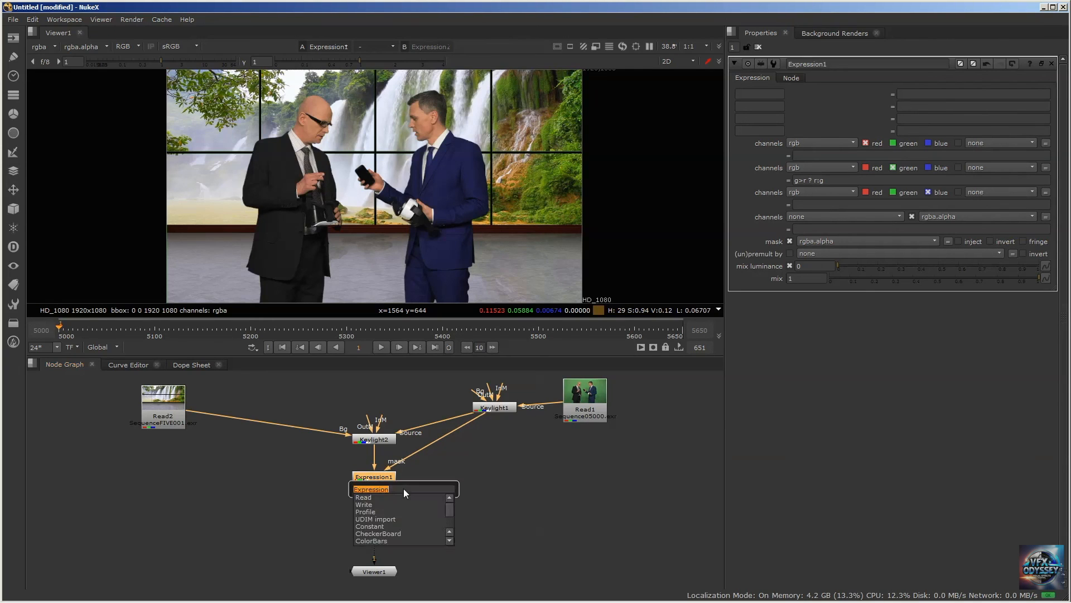
pyautogui.write('color')
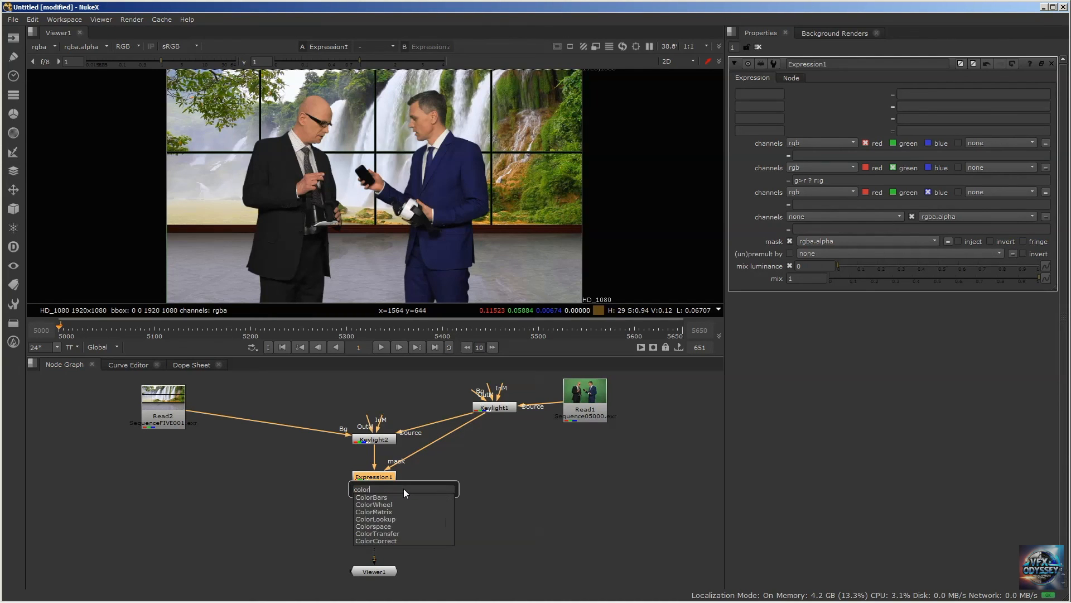
pyautogui.press('Down')
pyautogui.press('Down')
pyautogui.press('Down')
pyautogui.press('Down')
pyautogui.press('Down')
pyautogui.press('Down')
pyautogui.press('Down')
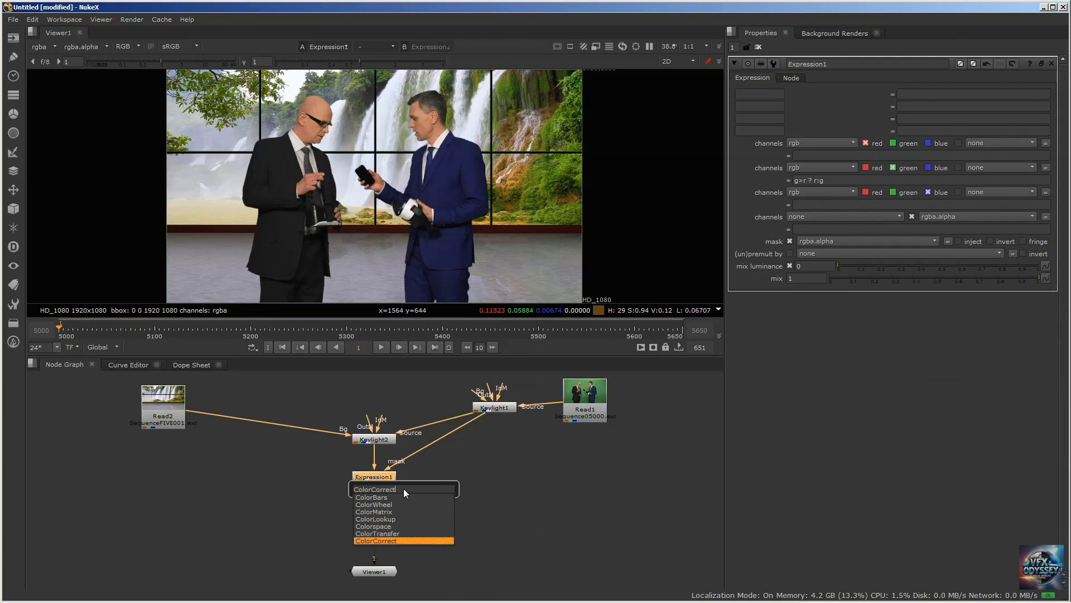
pyautogui.press('Return')
pyautogui.moveTo(379, 493); pyautogui.dragTo(382, 517)
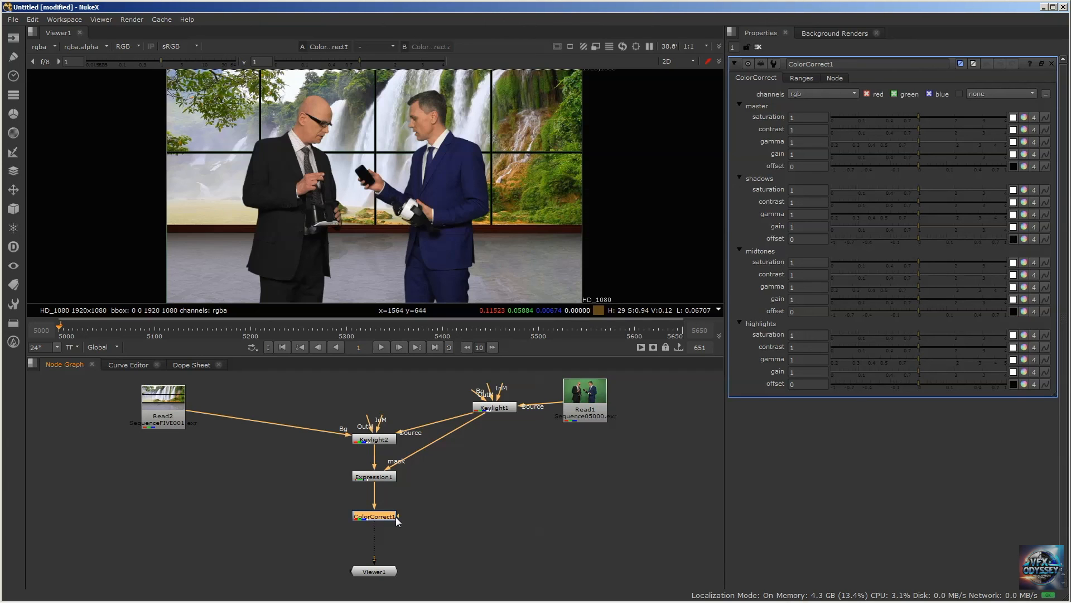
pyautogui.moveTo(388, 518); pyautogui.dragTo(385, 523)
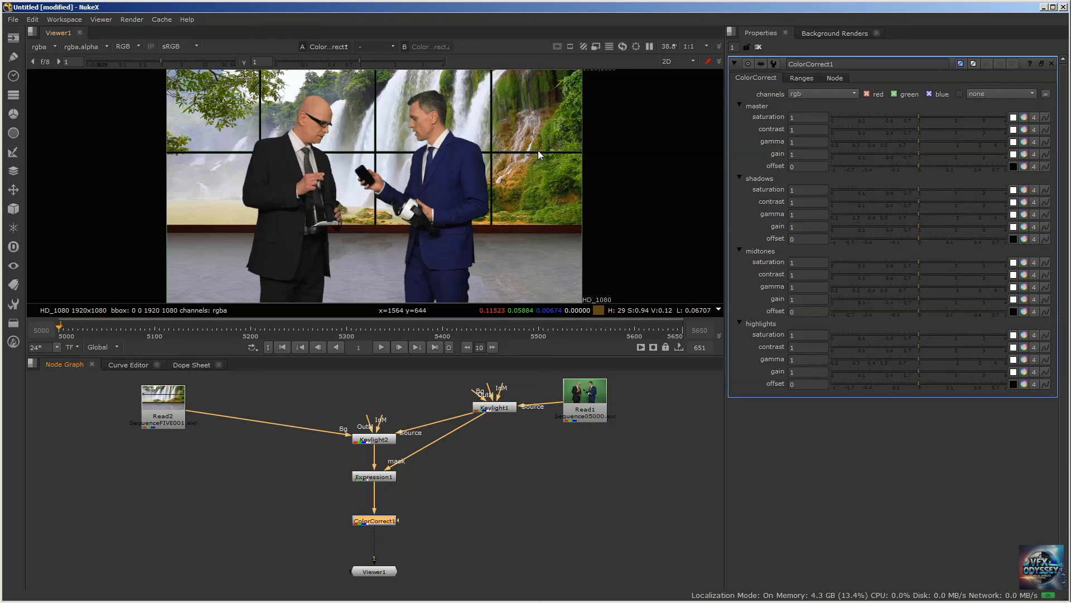
# Try a ColorCorrect node with master saturation 0 between Read2 and Keylight2, and delete it again
pyautogui.moveTo(165, 400); pyautogui.dragTo(114, 401)
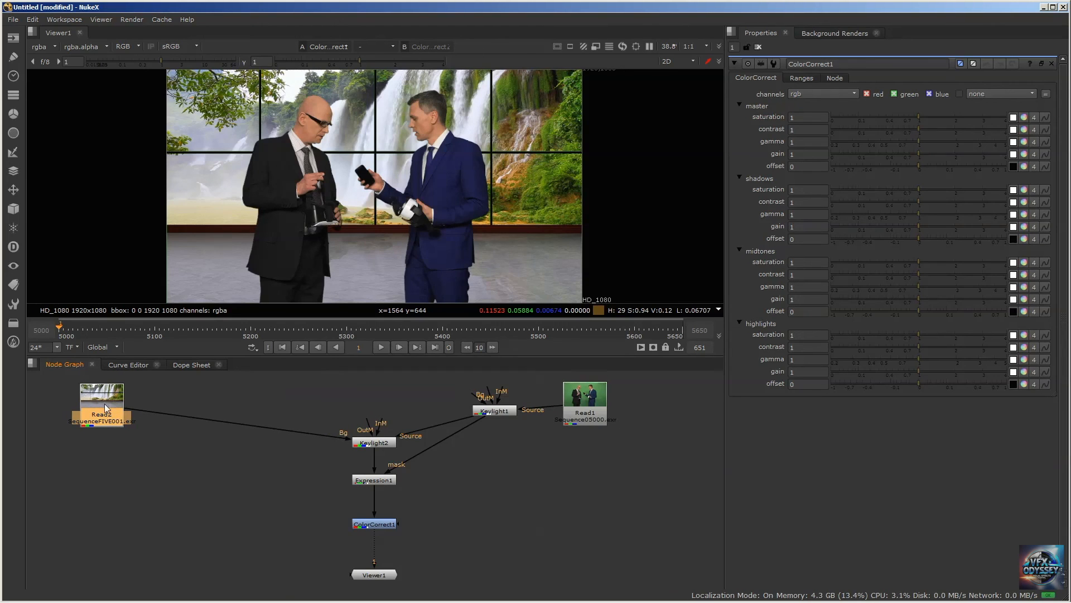
pyautogui.press('Tab')
pyautogui.write('col')
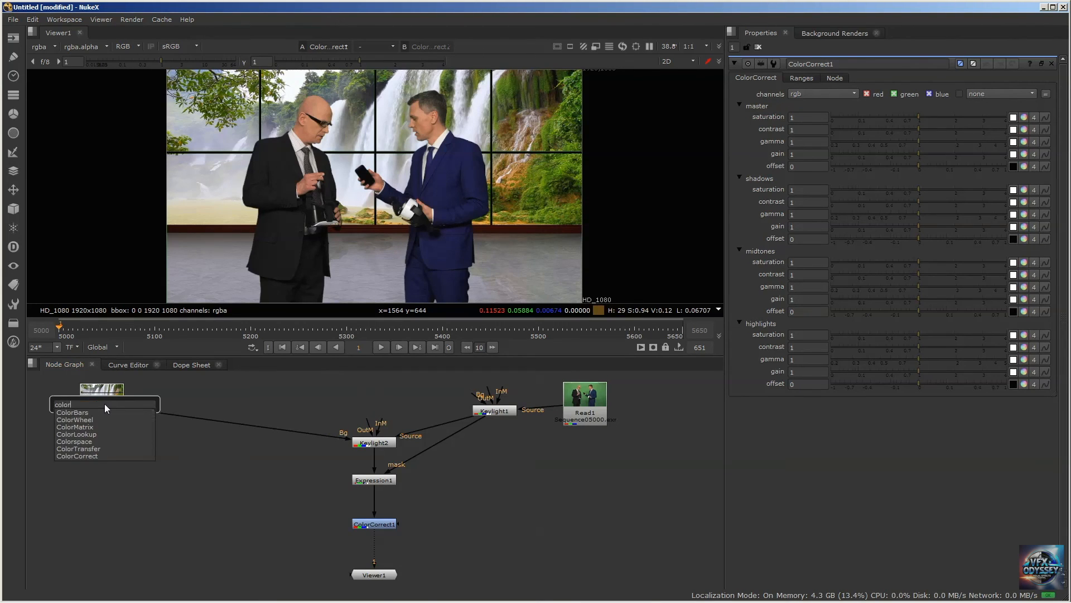
pyautogui.write('or')
pyautogui.press('Down')
pyautogui.press('Down')
pyautogui.press('Down')
pyautogui.press('Down')
pyautogui.press('Down')
pyautogui.press('Down')
pyautogui.press('Return')
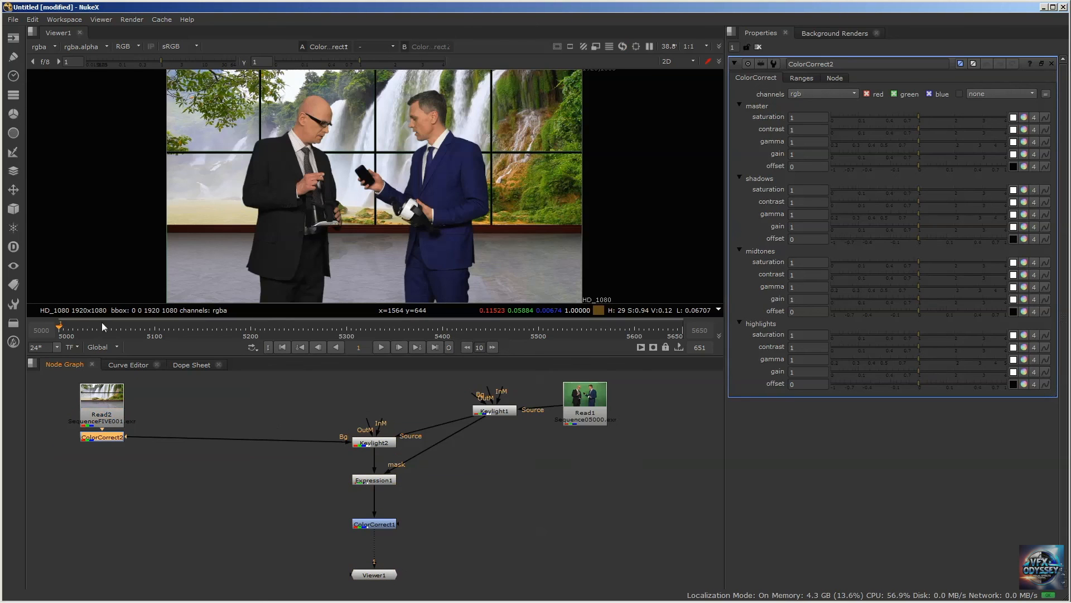
pyautogui.moveTo(101, 441); pyautogui.dragTo(228, 412)
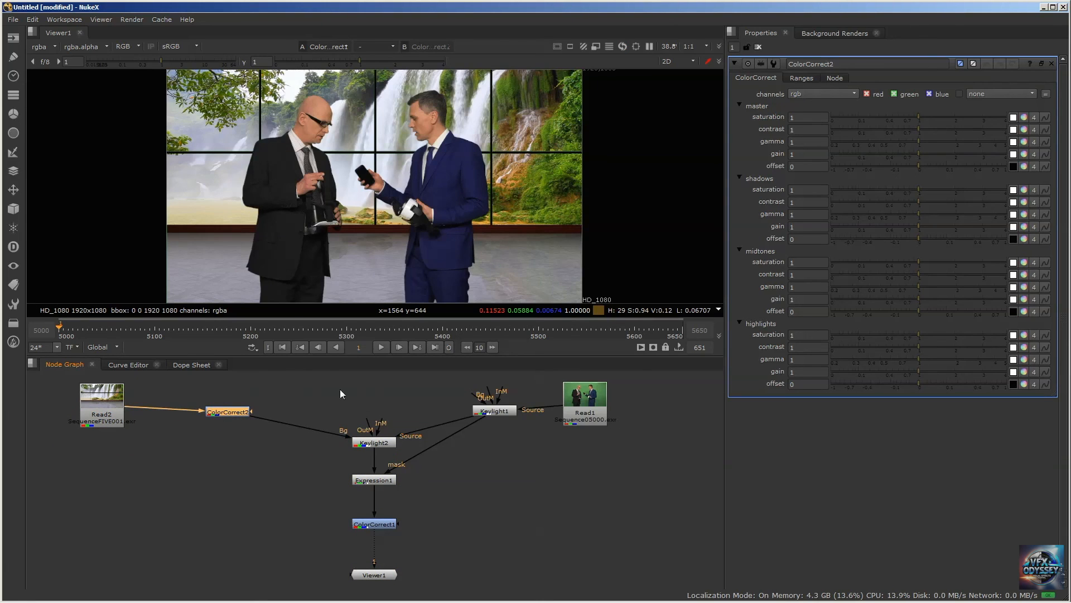
pyautogui.moveTo(918, 116); pyautogui.dragTo(768, 115)
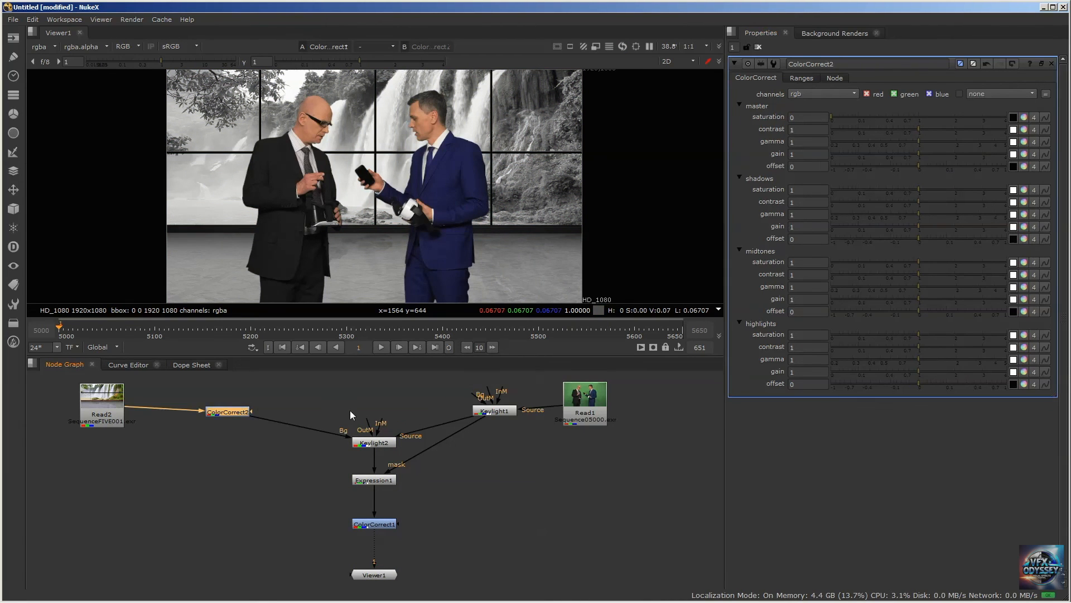
pyautogui.press('Delete')
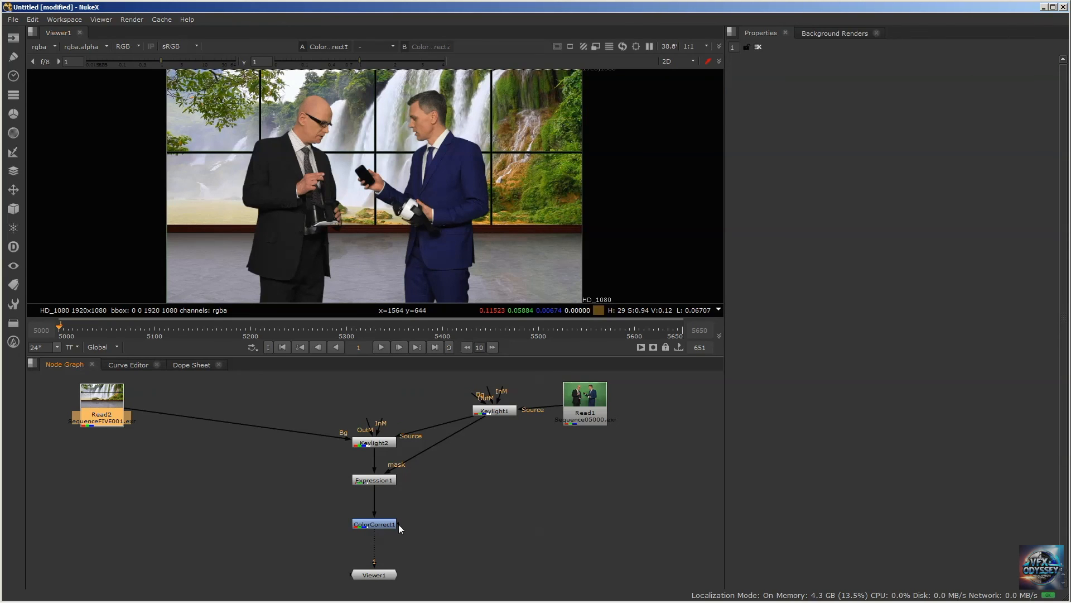
# Connect ColorCorrect1's mask input to Keylight1 and set its master gain to 1.1
pyautogui.moveTo(398, 524); pyautogui.dragTo(494, 411)
pyautogui.doubleClick(384, 524)
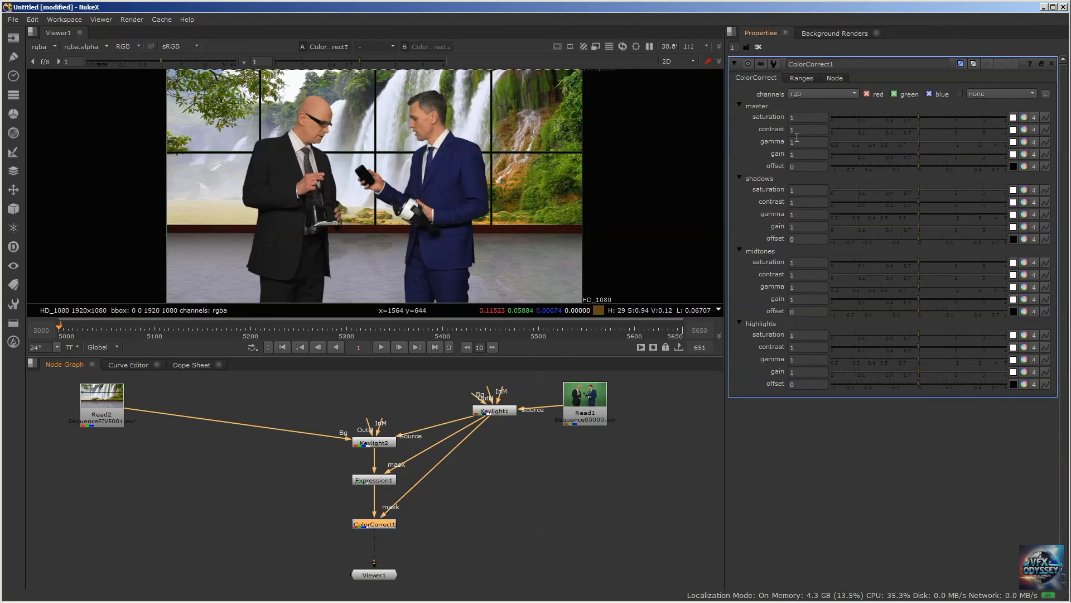
pyautogui.click(806, 155)
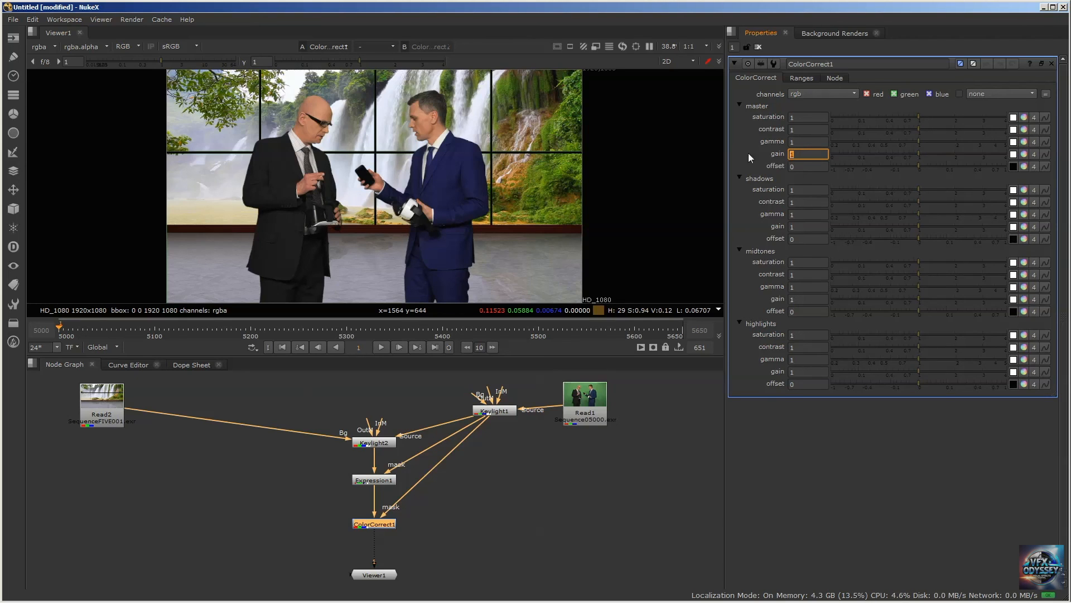
pyautogui.write('1.1')
pyautogui.press('Return')
# Set ColorCorrect1's master contrast to 1.1 and master gain to 1.15
pyautogui.click(808, 129)
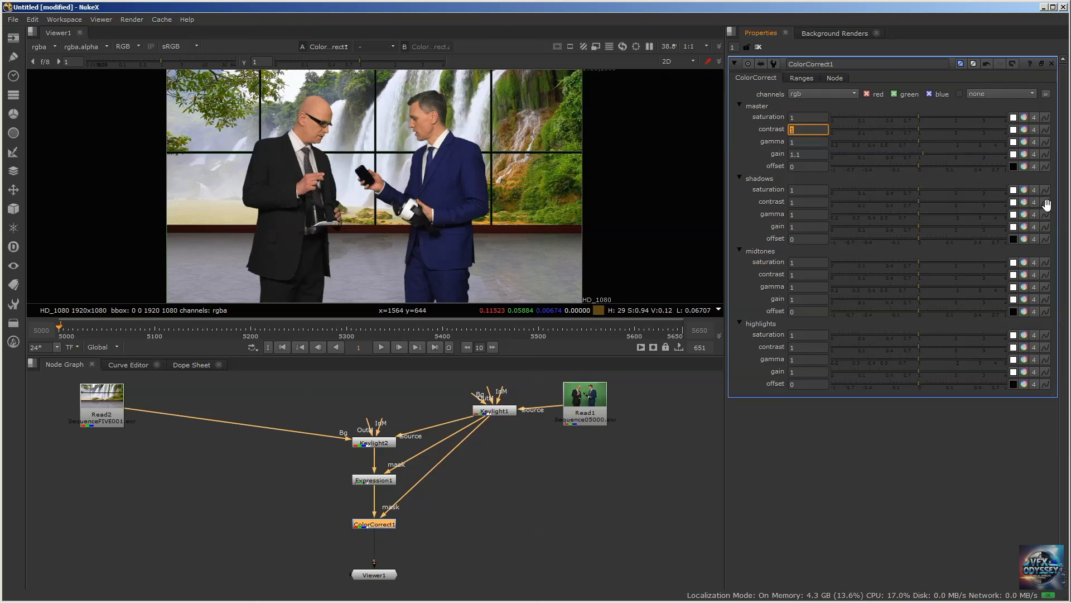
pyautogui.write('1.1')
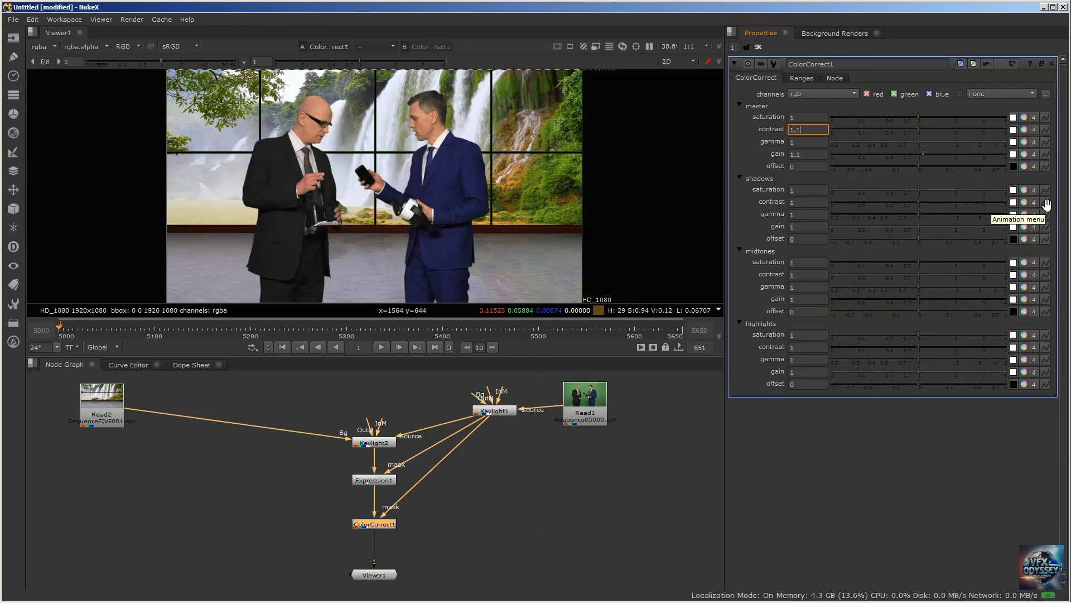
pyautogui.press('Return')
pyautogui.click(805, 130)
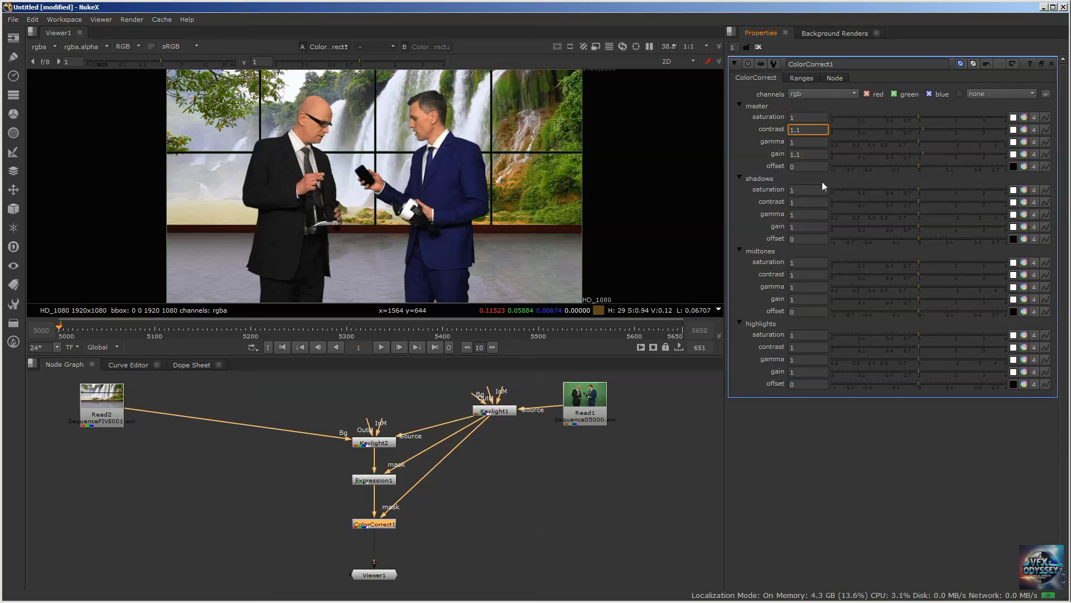
pyautogui.click(813, 153)
pyautogui.write('5')
pyautogui.press('Return')
# Try a Grade node between ColorCorrect1 and Viewer1, and delete it again
pyautogui.moveTo(470, 488); pyautogui.dragTo(466, 465, button='middle')
pyautogui.moveTo(373, 552); pyautogui.dragTo(372, 564)
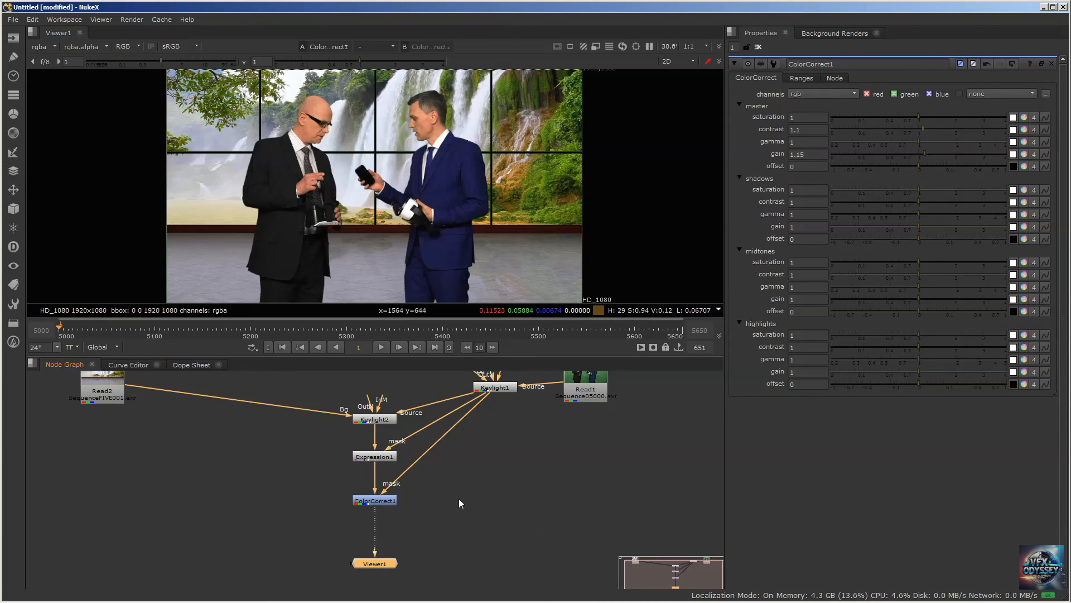
pyautogui.click(373, 502)
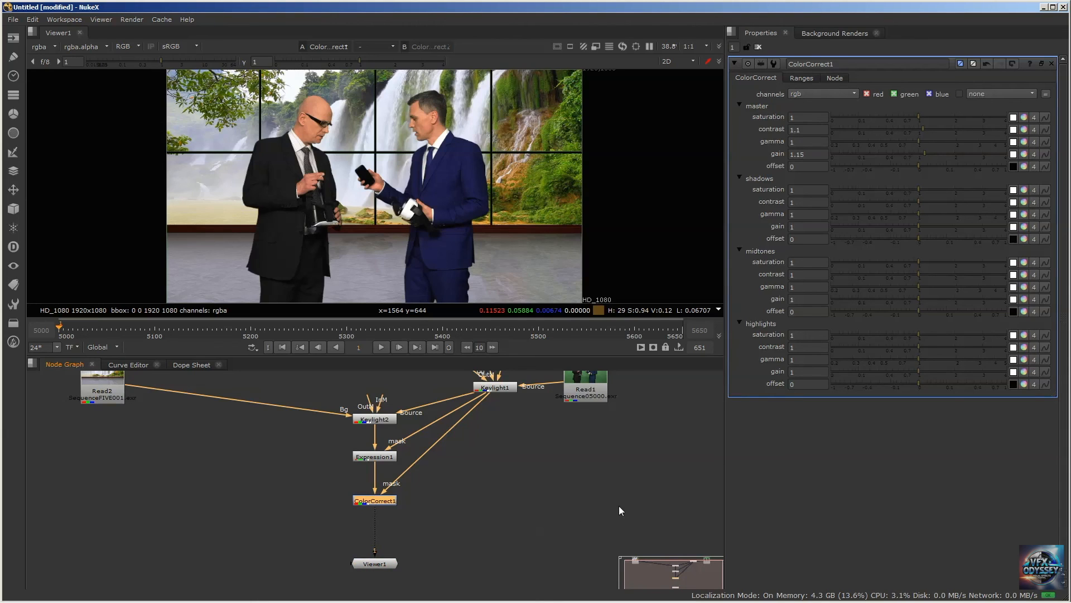
pyautogui.press('Tab')
pyautogui.write('Grade')
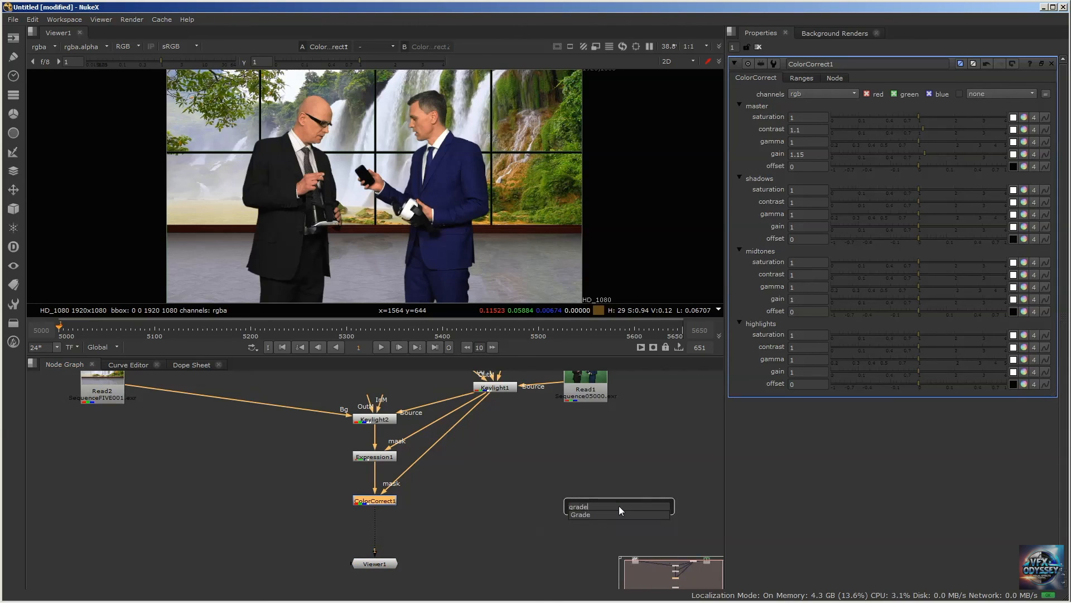
pyautogui.press('Return')
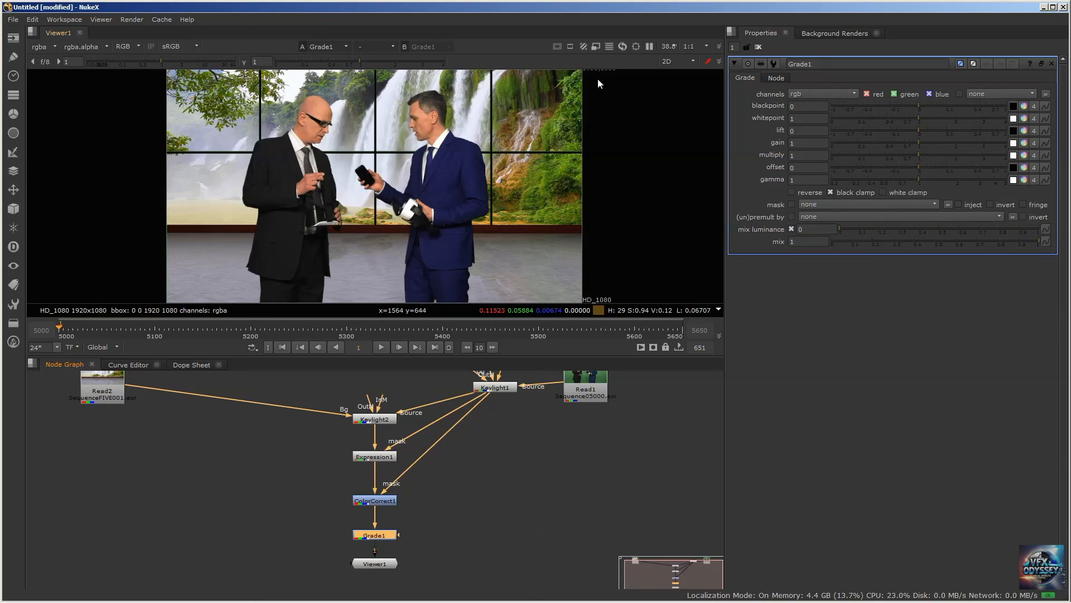
pyautogui.click(437, 510)
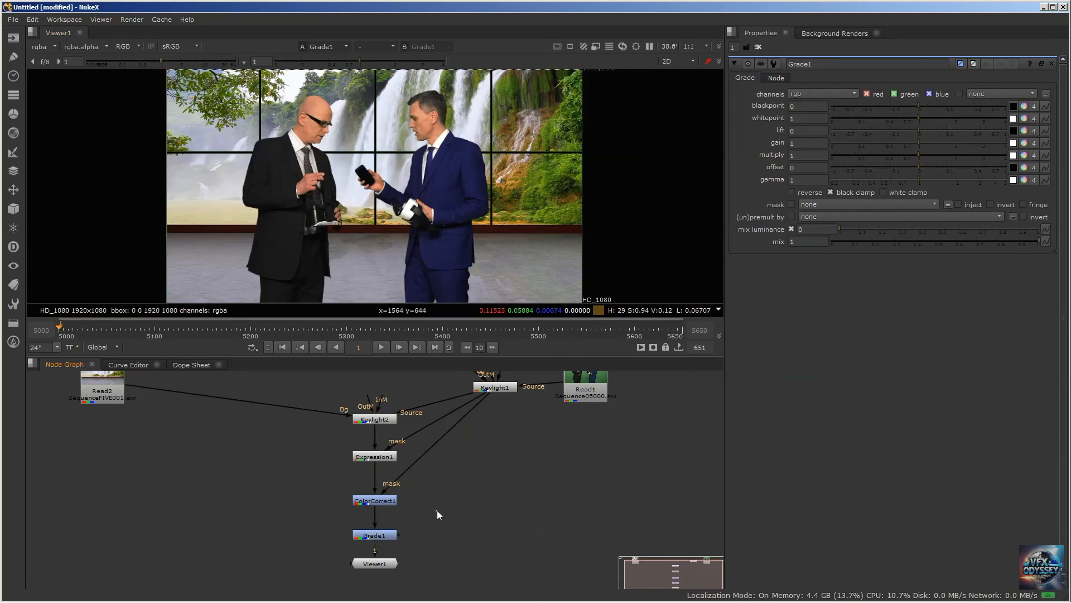
pyautogui.click(375, 535)
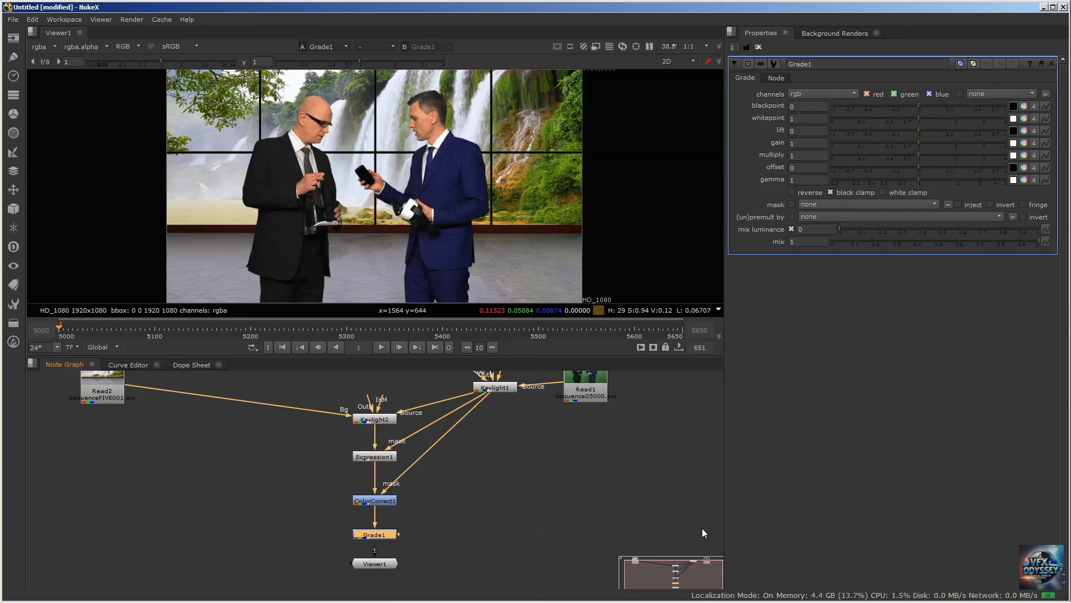
pyautogui.press('Delete')
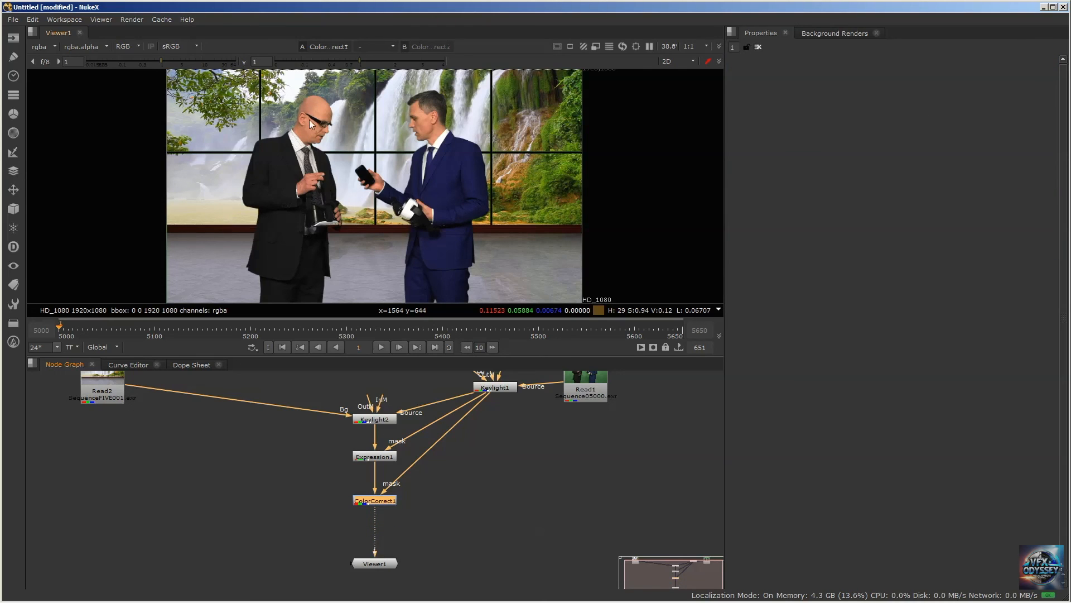
# Reopen ColorCorrect1's properties and compact the node graph by moving Read2, Viewer1 and Keylight1 closer to the main node chain
pyautogui.doubleClick(377, 502)
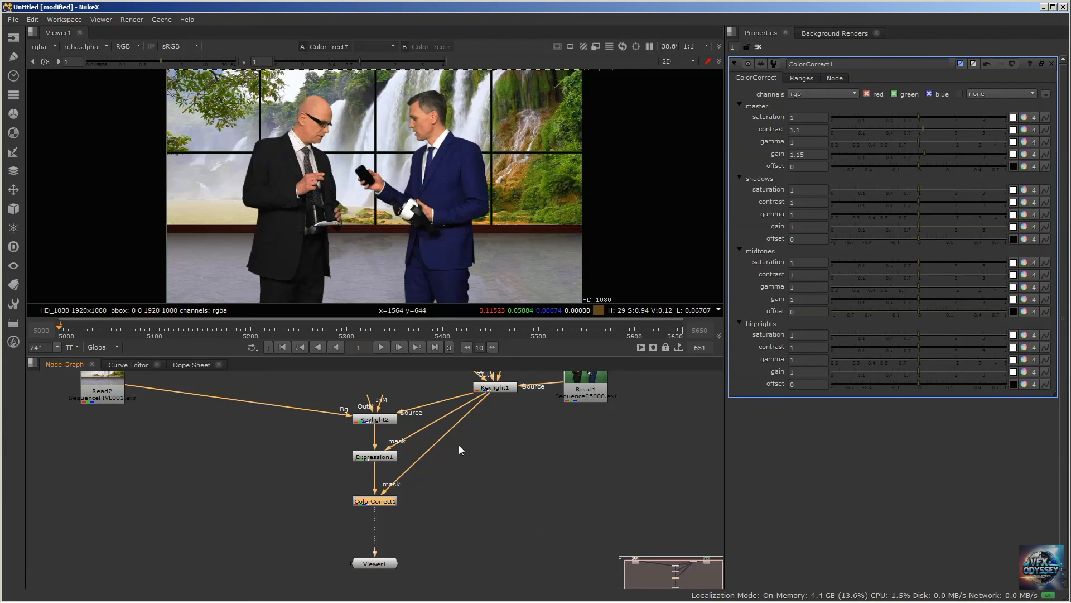
pyautogui.scroll(-2, 436, 411)
pyautogui.moveTo(374, 376); pyautogui.dragTo(349, 393, button='middle')
pyautogui.scroll(2, 340, 421)
pyautogui.moveTo(92, 402); pyautogui.dragTo(260, 412)
pyautogui.moveTo(378, 586); pyautogui.dragTo(370, 563)
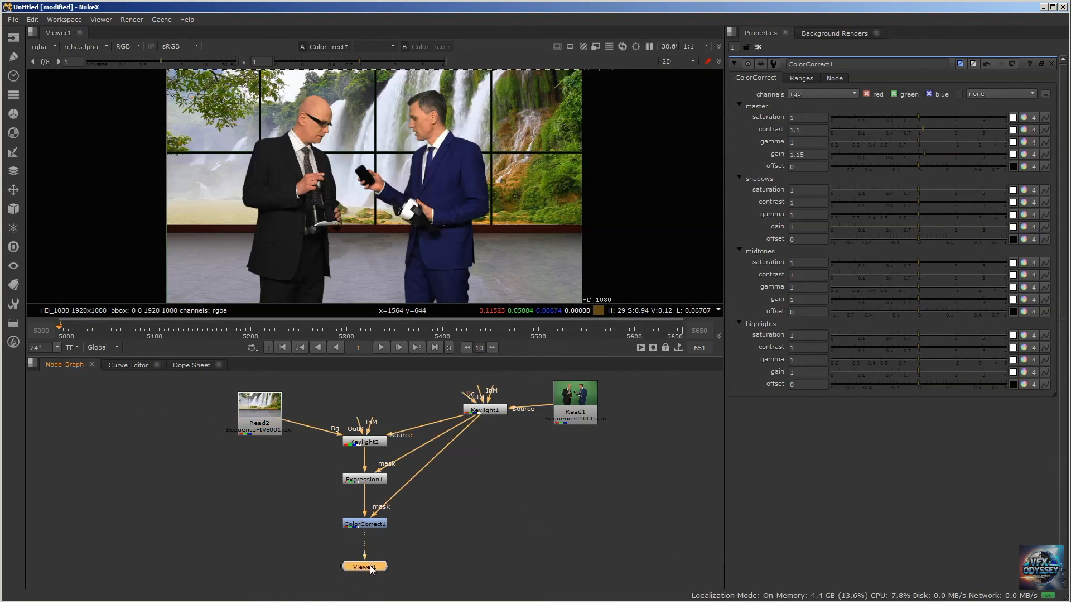
pyautogui.scroll(1, 483, 458)
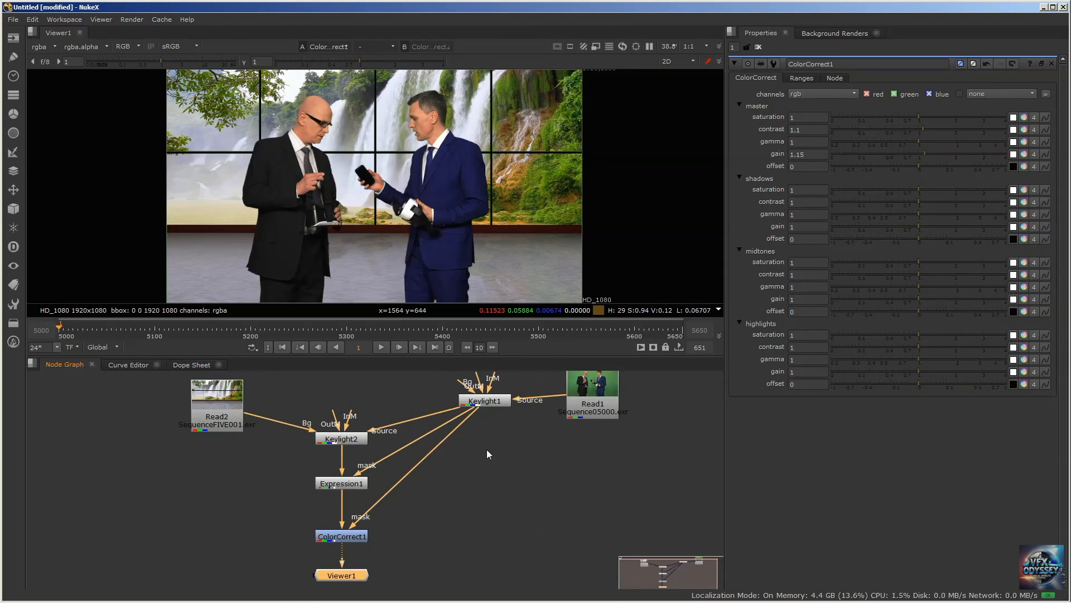
pyautogui.scroll(-1, 486, 454)
pyautogui.moveTo(480, 411); pyautogui.dragTo(476, 423)
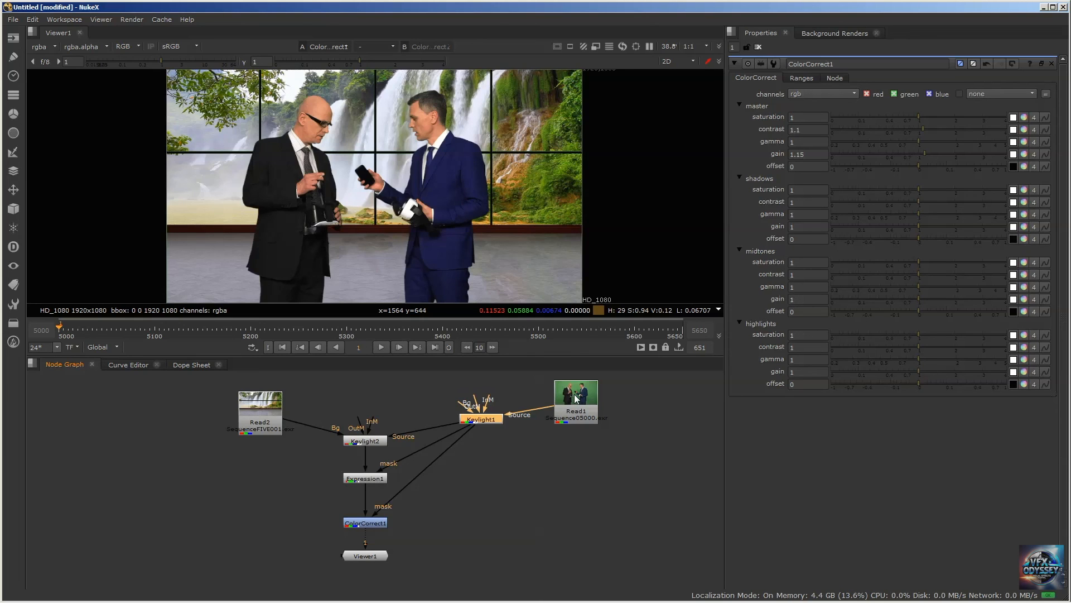
pyautogui.moveTo(480, 418); pyautogui.dragTo(473, 437)
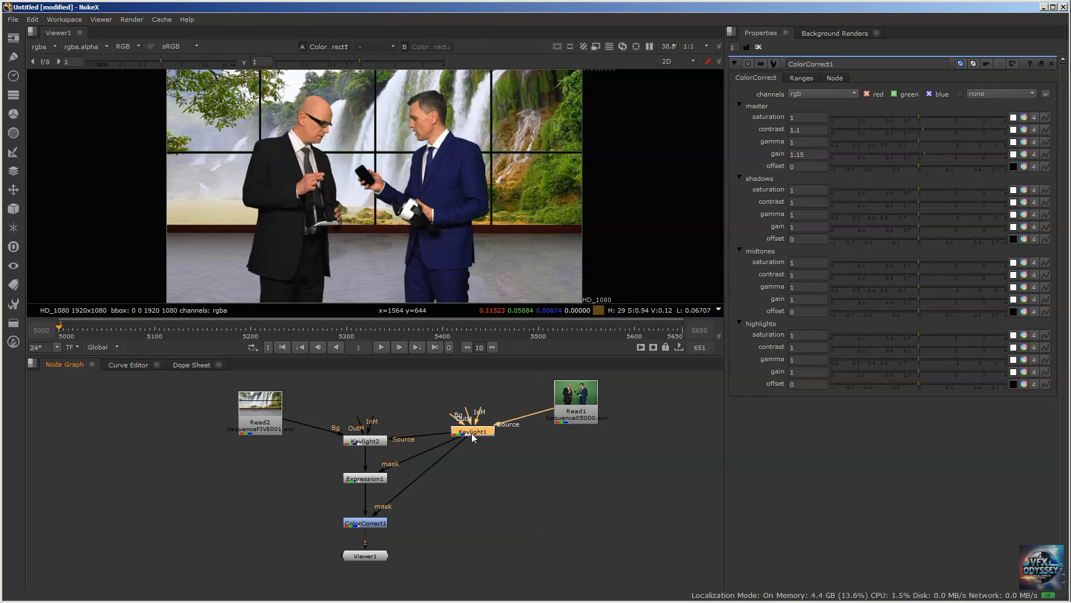
pyautogui.click(12, 153)
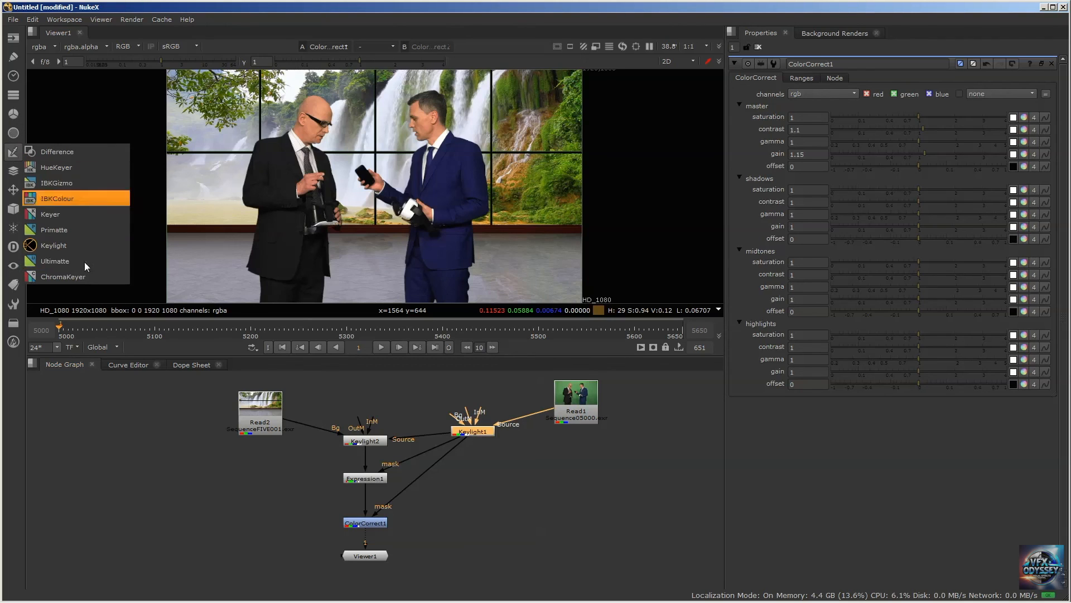
pyautogui.click(89, 7)
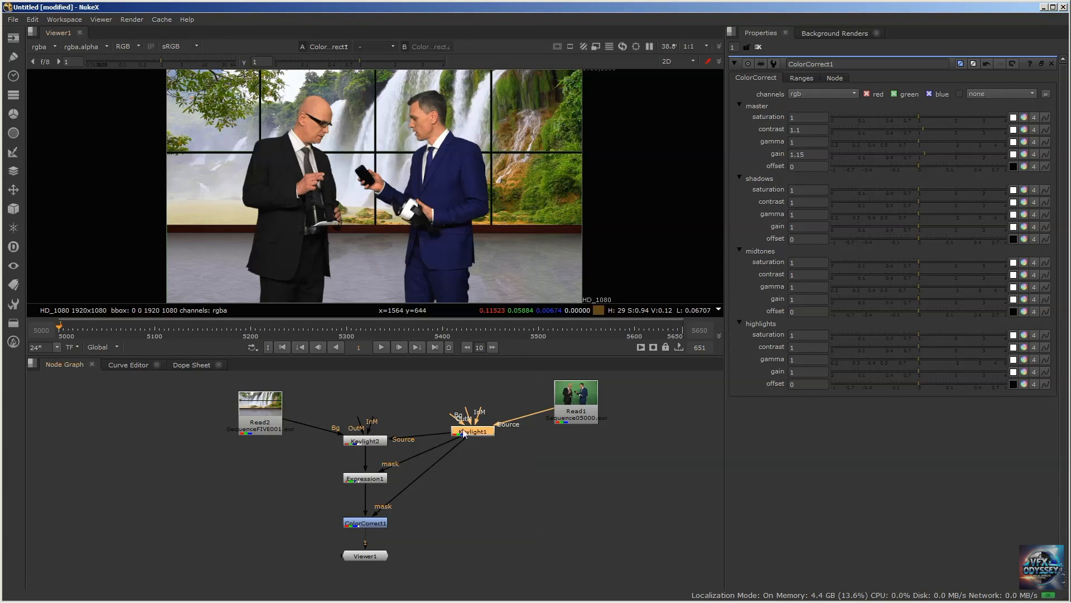
# Rearrange the two keyers, placing Keylight1 level with Read1 and Keylight2 slightly lower, just above Expression1
pyautogui.moveTo(463, 433); pyautogui.dragTo(460, 427)
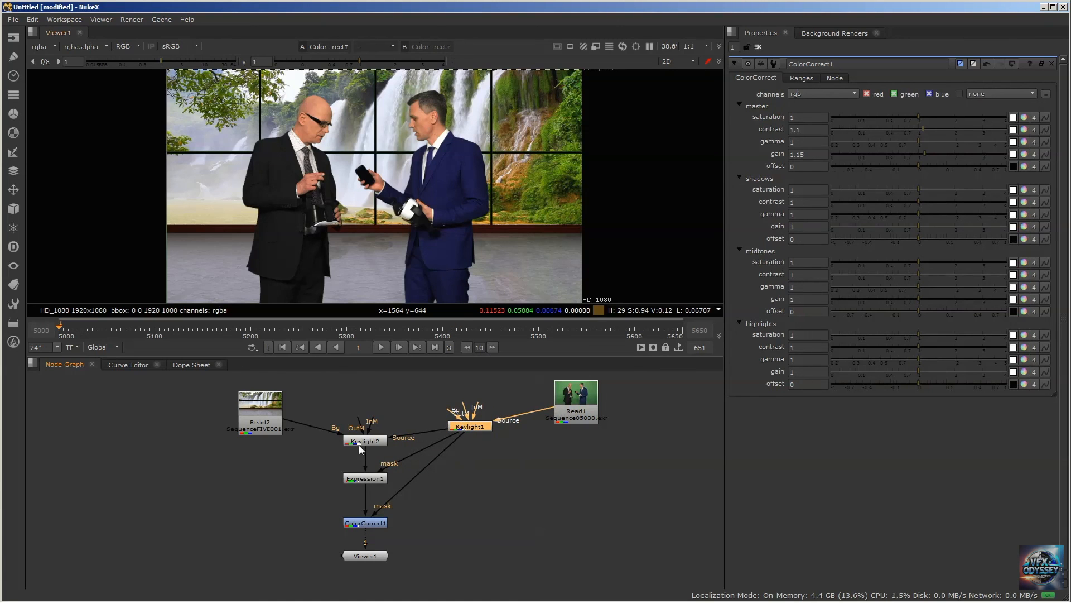
pyautogui.moveTo(362, 441)
pyautogui.mouseDown()
pyautogui.moveTo(357, 426)
pyautogui.moveTo(366, 437)
pyautogui.mouseUp()
pyautogui.moveTo(466, 429)
pyautogui.mouseDown()
pyautogui.moveTo(455, 395)
pyautogui.moveTo(470, 419)
pyautogui.moveTo(462, 413)
pyautogui.mouseUp()
pyautogui.moveTo(357, 450)
pyautogui.mouseDown()
pyautogui.moveTo(358, 424)
pyautogui.moveTo(360, 452)
pyautogui.mouseUp()
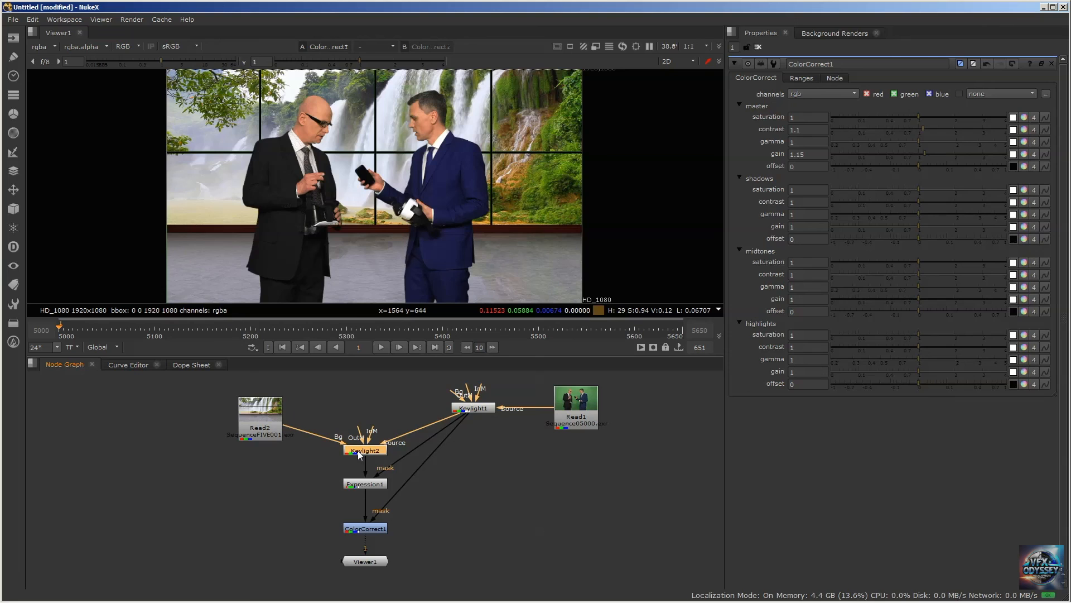
pyautogui.moveTo(476, 413); pyautogui.dragTo(461, 413)
pyautogui.moveTo(371, 452); pyautogui.dragTo(375, 452)
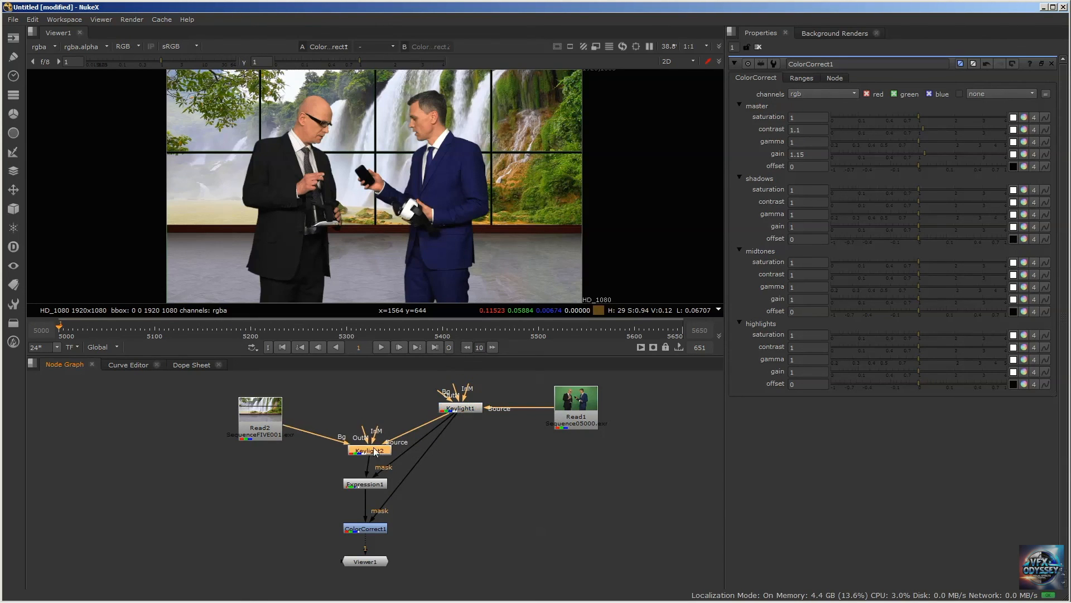
pyautogui.moveTo(457, 412); pyautogui.dragTo(457, 411)
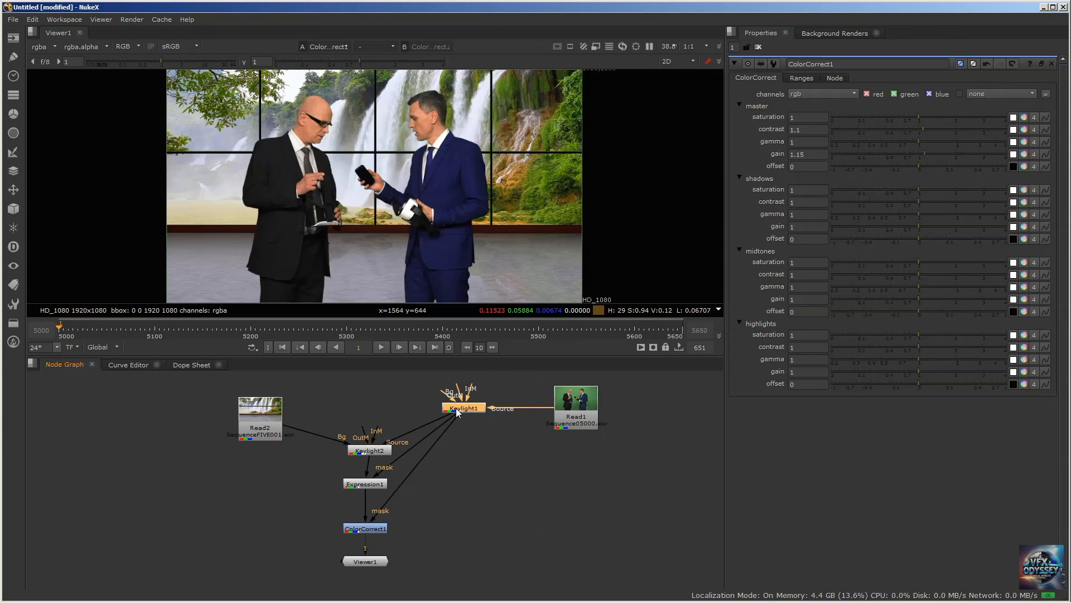
pyautogui.moveTo(456, 412); pyautogui.dragTo(458, 412)
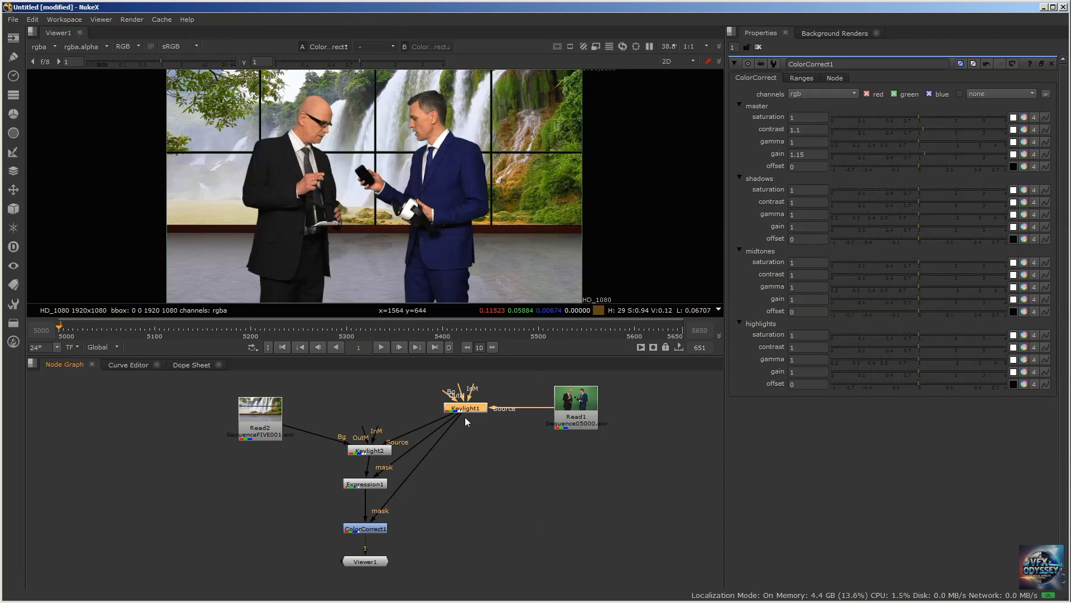
# Nudge Keylight1 slightly higher and towards Read1, and shift Keylight2 slightly in the same direction above Expression1
pyautogui.moveTo(466, 410)
pyautogui.mouseDown()
pyautogui.moveTo(484, 426)
pyautogui.moveTo(469, 406)
pyautogui.mouseUp()
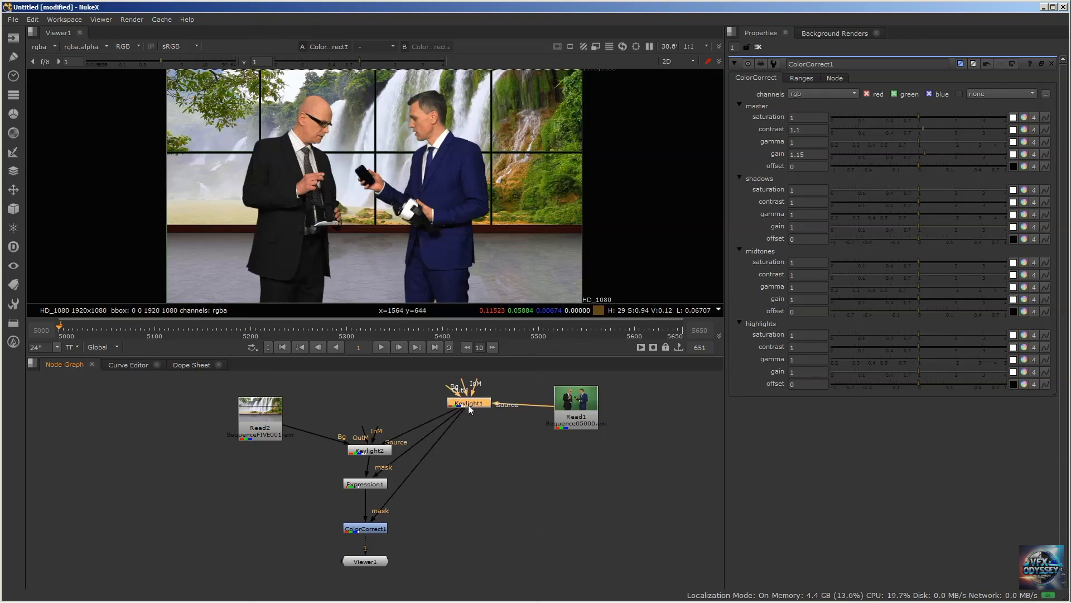
pyautogui.click(370, 452)
pyautogui.moveTo(369, 452); pyautogui.dragTo(373, 450)
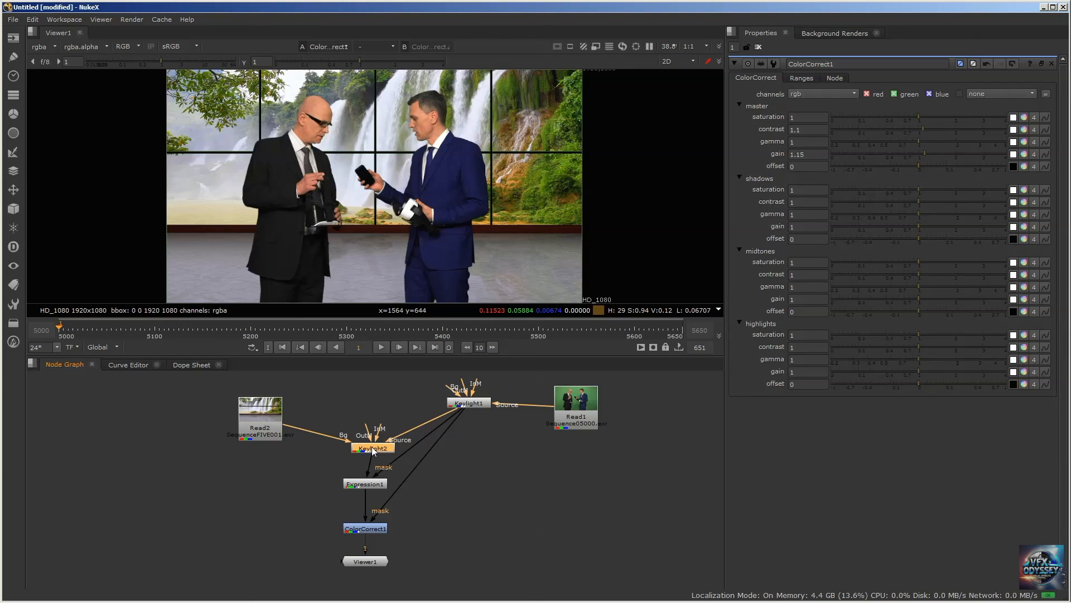
pyautogui.moveTo(366, 450)
pyautogui.mouseDown()
pyautogui.moveTo(366, 438)
pyautogui.moveTo(367, 448)
pyautogui.mouseUp()
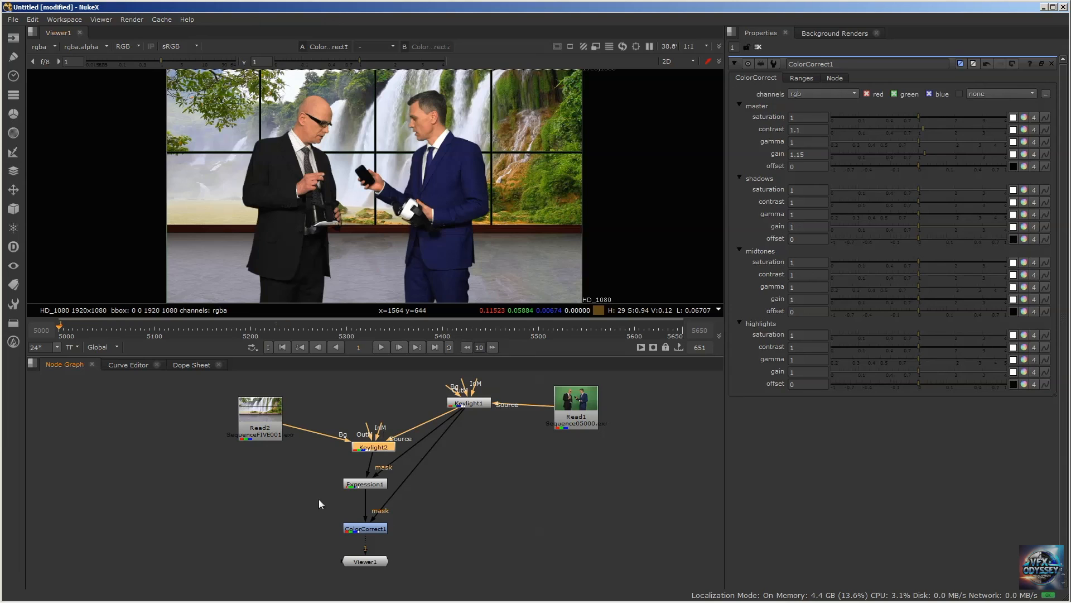
# Review the settings of Keylight2 and Expression1, realigning Keylight2 more closely above Expression1
pyautogui.doubleClick(373, 447)
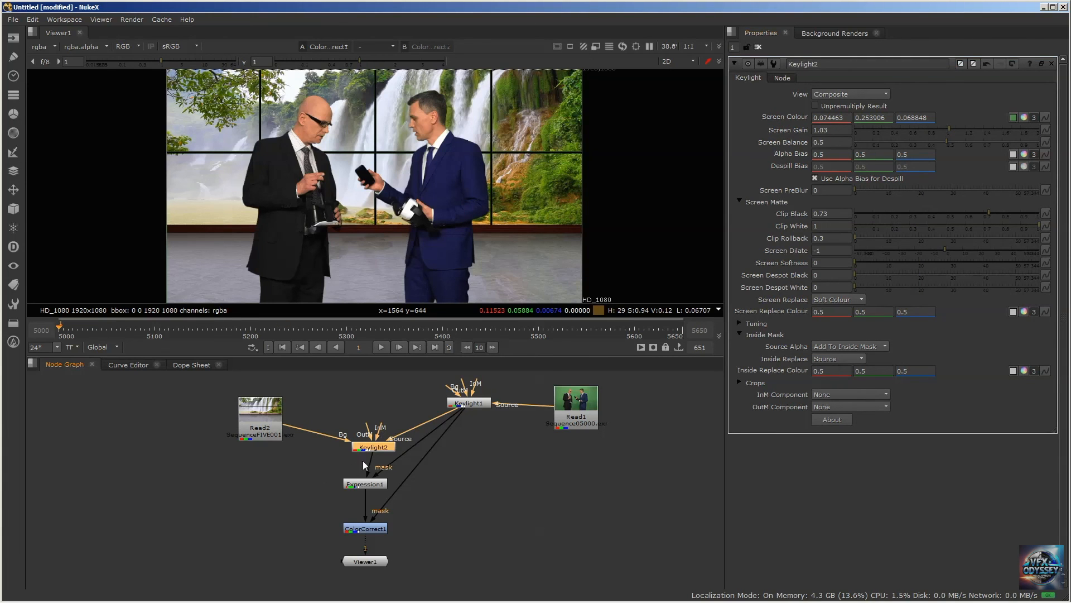
pyautogui.moveTo(367, 448); pyautogui.dragTo(363, 450)
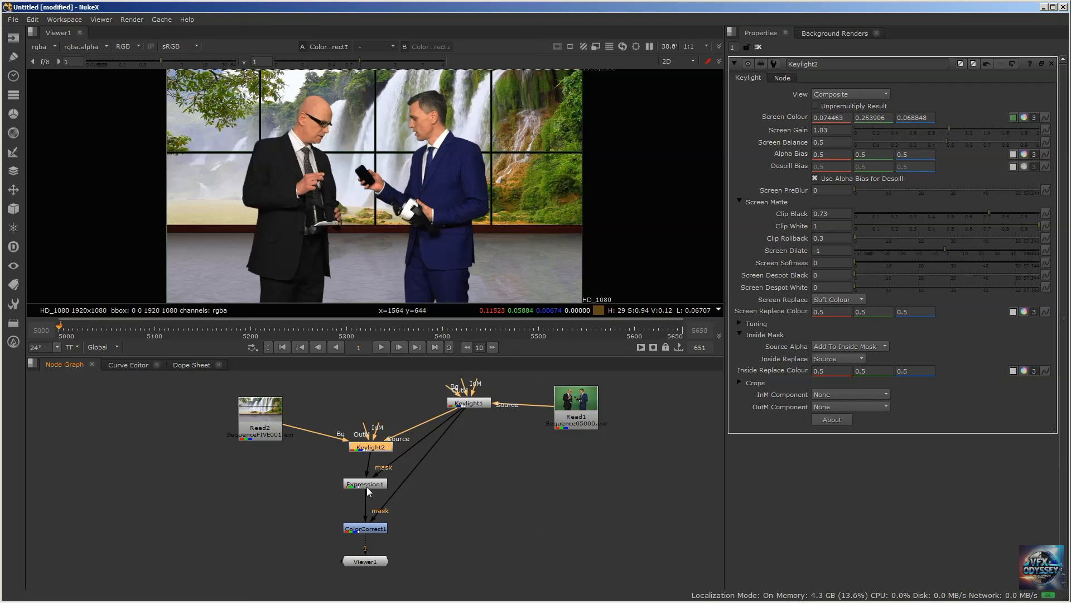
pyautogui.click(366, 484)
pyautogui.doubleClick(366, 485)
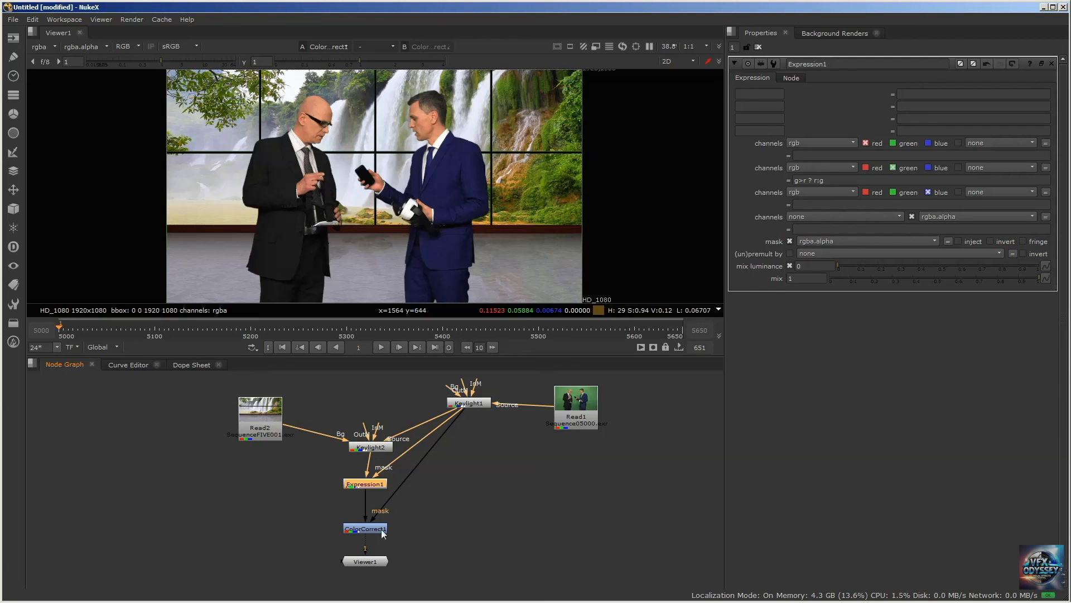
# Move Keylight1 slightly closer to Read1 and ColorCorrect1 slightly closer to Viewer1, leaving no node selected
pyautogui.click(361, 528)
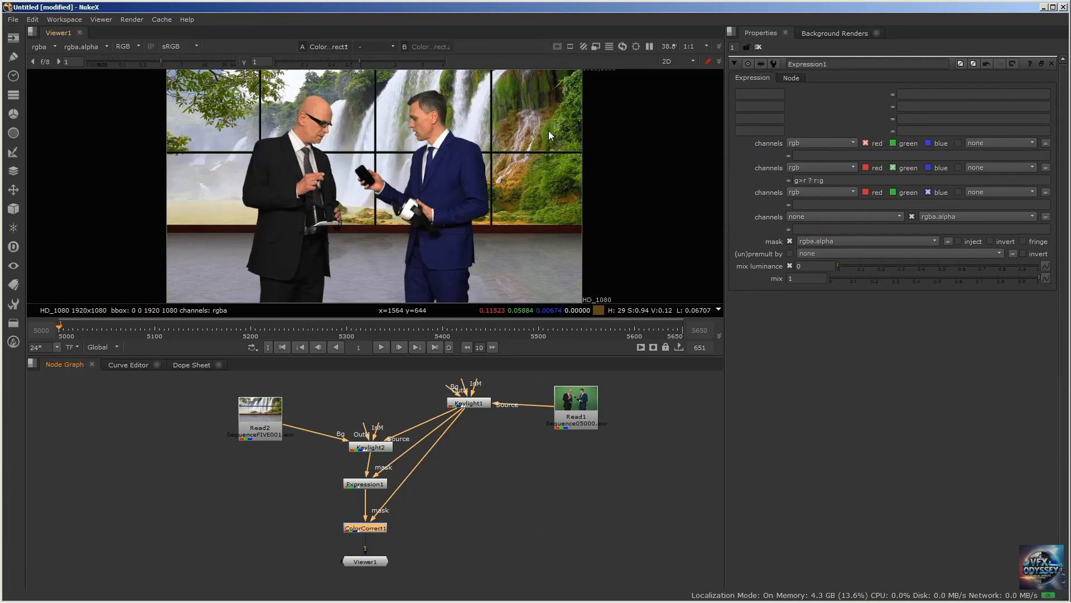
pyautogui.moveTo(459, 407); pyautogui.dragTo(466, 406)
pyautogui.moveTo(368, 526); pyautogui.dragTo(368, 530)
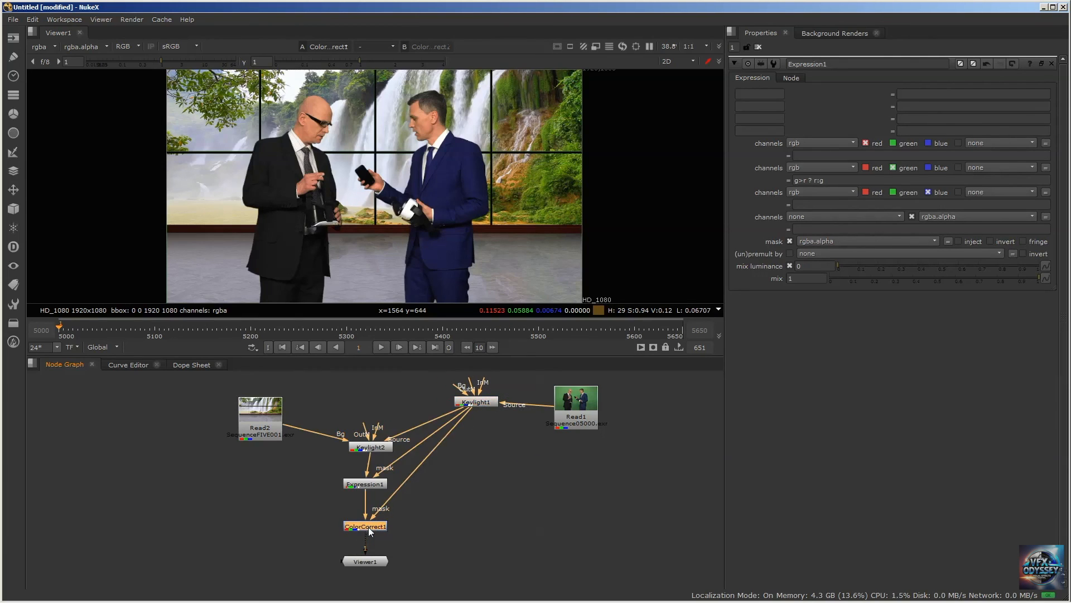
pyautogui.click(493, 468)
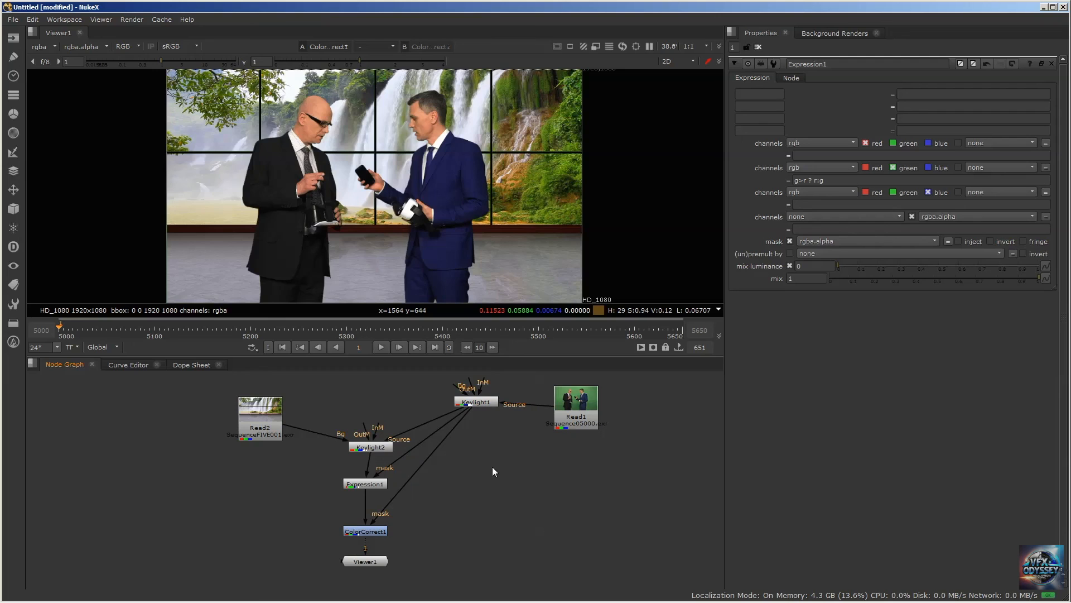